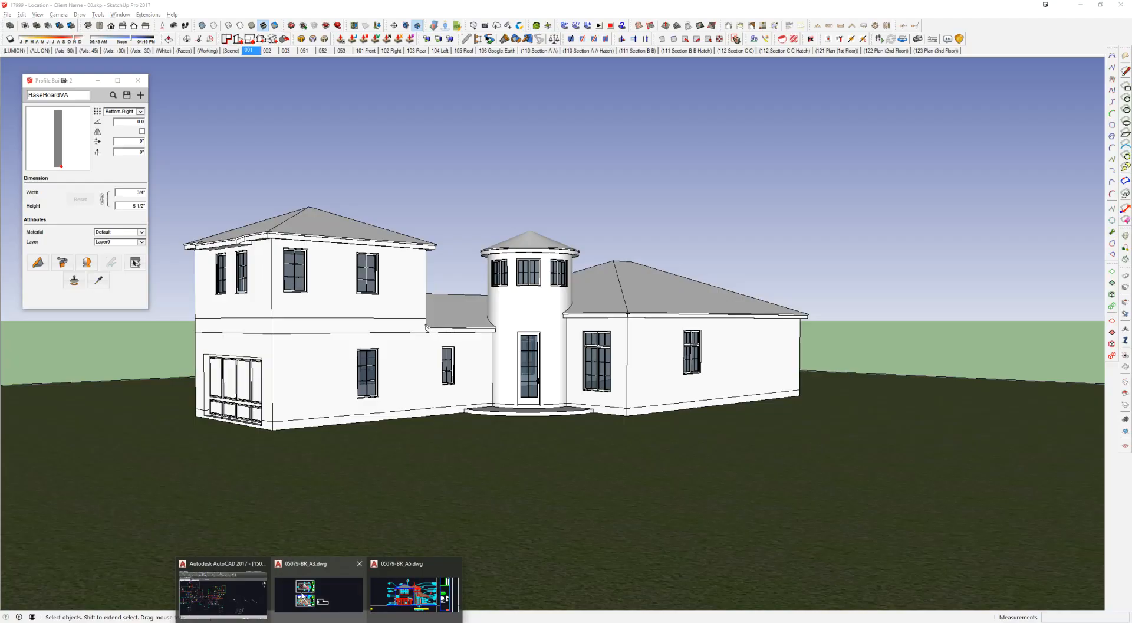
Step: Switch to the 05079-BR_A5 drawing in AutoCAD and examine the upper windows and garage trim on the front elevation
{"action": "left_click", "coordinate": [420, 587]}
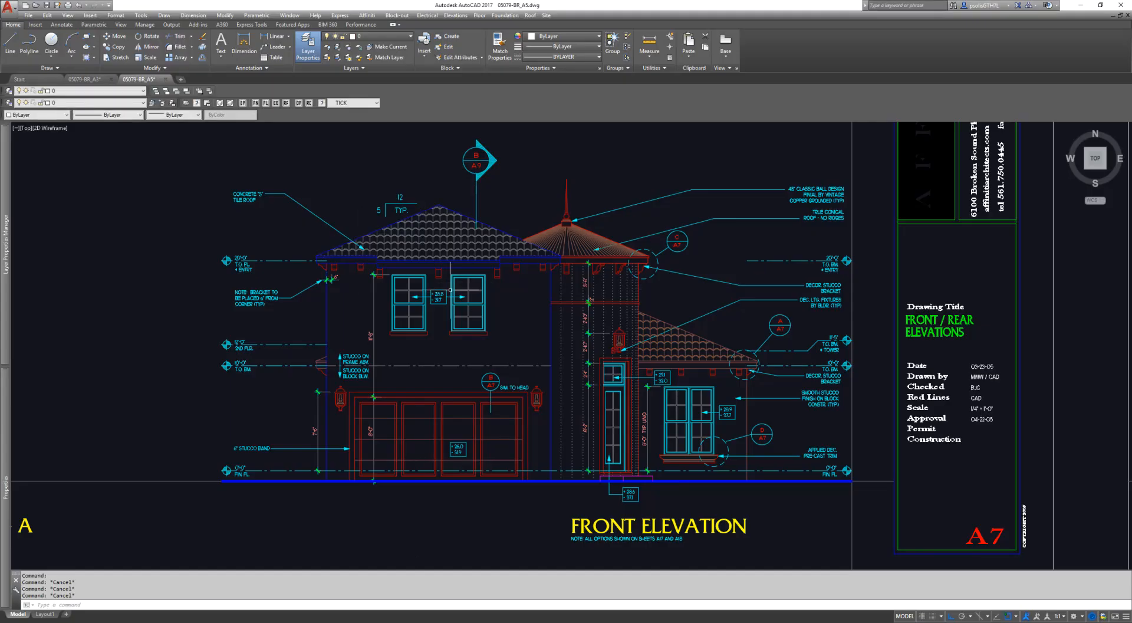
{"action": "scroll", "coordinate": [470, 283], "scroll_direction": "up", "scroll_amount": 1}
{"action": "scroll", "coordinate": [445, 295], "scroll_direction": "up", "scroll_amount": 1}
{"action": "middle_click_drag", "start_coordinate": [485, 214], "coordinate": [345, 231]}
{"action": "middle_click_drag", "start_coordinate": [391, 269], "coordinate": [376, 301]}
{"action": "left_click", "coordinate": [400, 213]}
{"action": "left_click", "coordinate": [430, 248]}
{"action": "middle_click_drag", "start_coordinate": [445, 299], "coordinate": [432, 261]}
{"action": "left_click", "coordinate": [449, 403]}
{"action": "left_click", "coordinate": [430, 404]}
{"action": "key", "text": "Escape"}
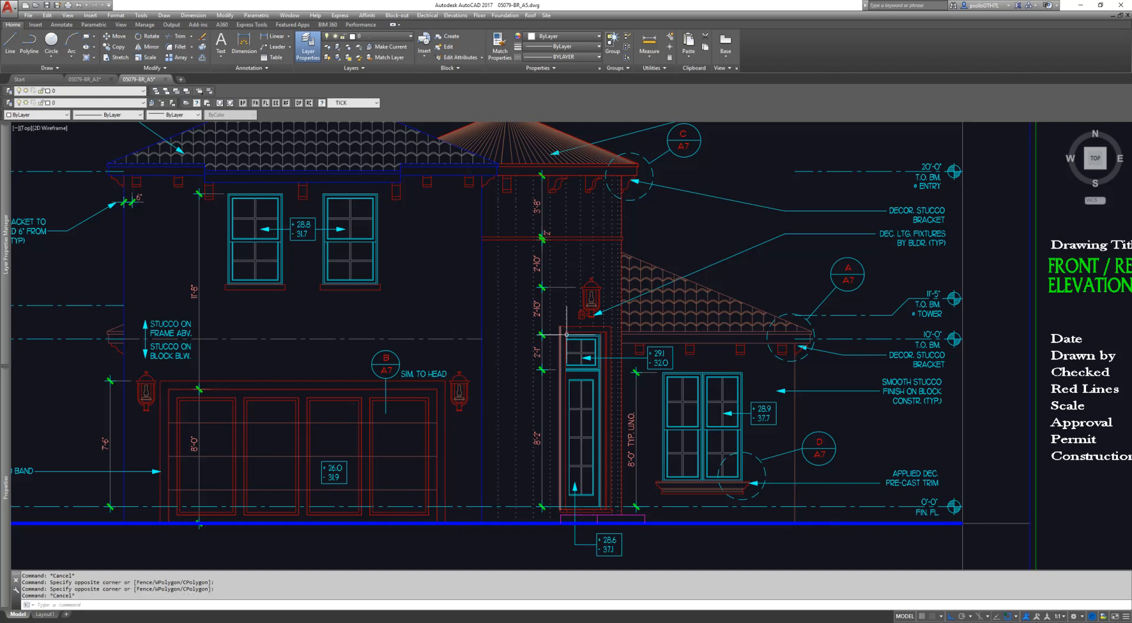
Step: Examine the entry door and the pre-cast trim below the adjacent ground-floor window on the front elevation
{"action": "middle_click_drag", "start_coordinate": [681, 346], "coordinate": [605, 332]}
{"action": "key", "text": "Escape"}
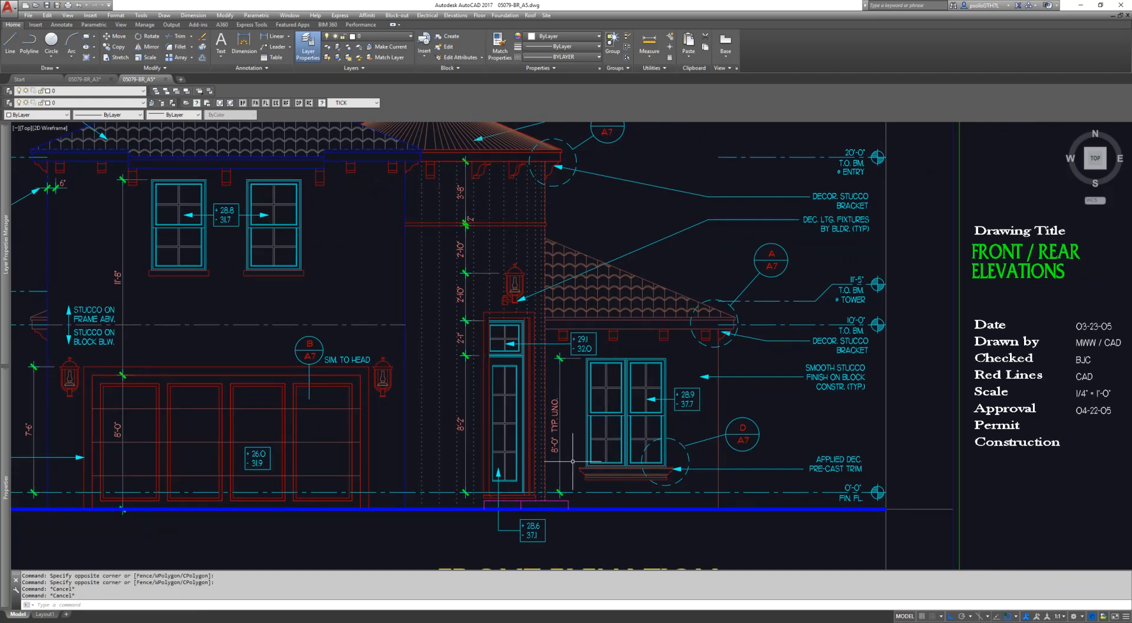
{"action": "scroll", "coordinate": [575, 460], "scroll_direction": "up", "scroll_amount": 5}
{"action": "left_click", "coordinate": [576, 457]}
{"action": "left_click", "coordinate": [834, 506]}
{"action": "key", "text": "Escape"}
{"action": "scroll", "coordinate": [541, 411], "scroll_direction": "down", "scroll_amount": 5}
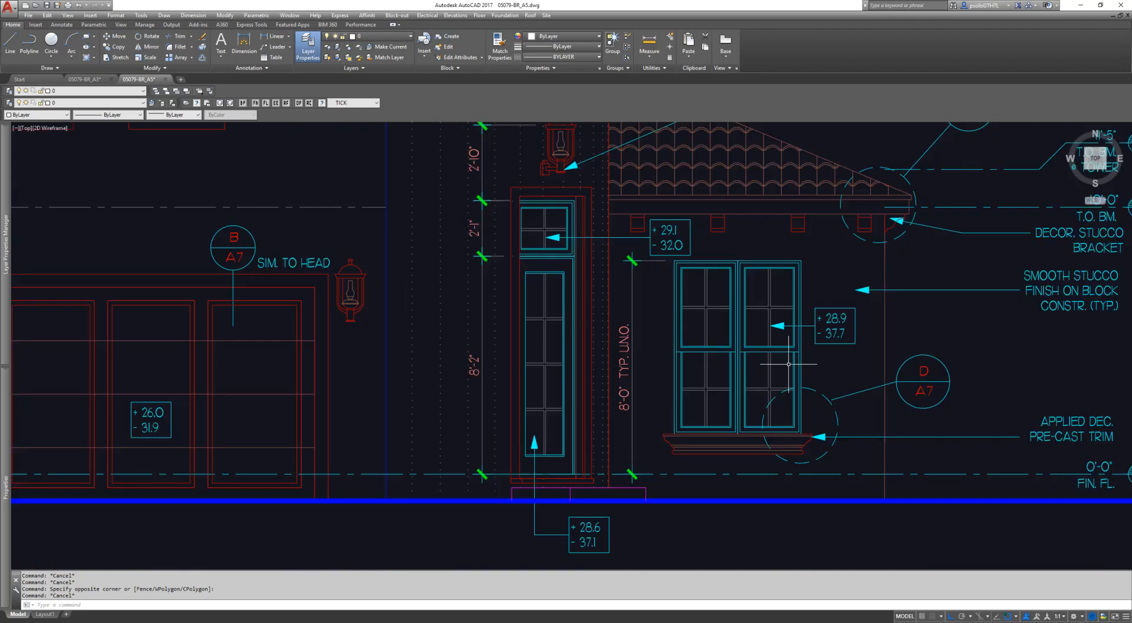
Step: Examine the right and left elevations on sheet A8 and return to the front elevation on sheet A7
{"action": "scroll", "coordinate": [540, 384], "scroll_direction": "down", "scroll_amount": 2}
{"action": "middle_click_drag", "start_coordinate": [541, 383], "coordinate": [171, 383]}
{"action": "middle_click_drag", "start_coordinate": [802, 310], "coordinate": [466, 316]}
{"action": "middle_click_drag", "start_coordinate": [559, 314], "coordinate": [537, 330]}
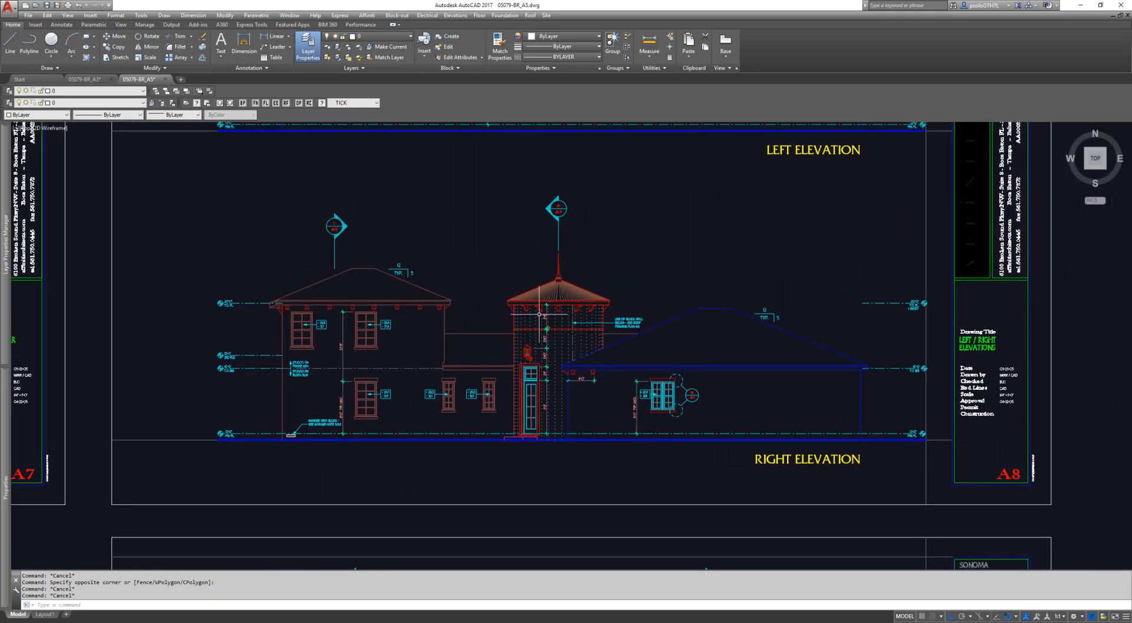
{"action": "middle_click_drag", "start_coordinate": [565, 259], "coordinate": [535, 455]}
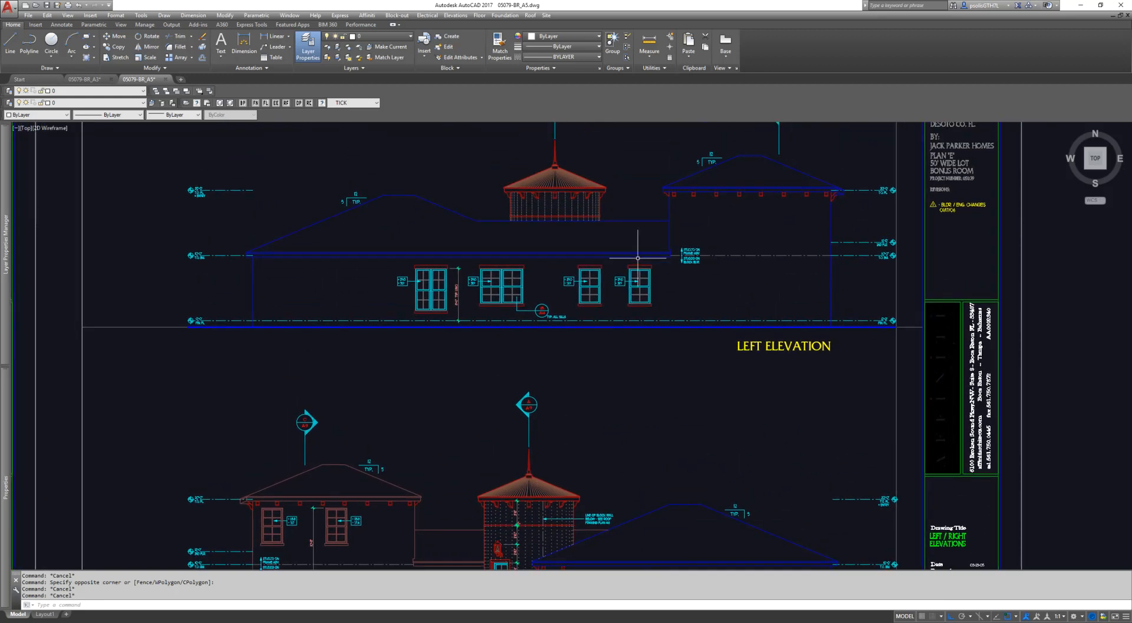
{"action": "scroll", "coordinate": [638, 258], "scroll_direction": "down", "scroll_amount": 4}
{"action": "middle_click_drag", "start_coordinate": [543, 265], "coordinate": [715, 264]}
{"action": "scroll", "coordinate": [544, 257], "scroll_direction": "down", "scroll_amount": 1}
{"action": "scroll", "coordinate": [376, 372], "scroll_direction": "up", "scroll_amount": 2}
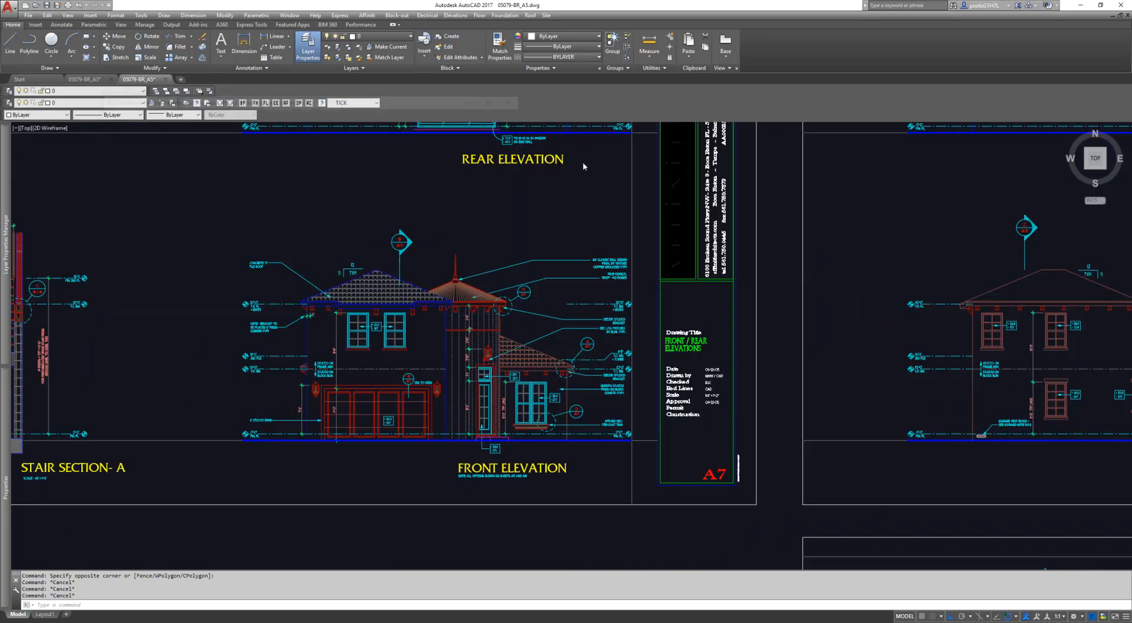
Step: Check the house model in SketchUp, return to AutoCAD and view the trim details beside the rear elevation
{"action": "key", "text": "alt+Tab"}
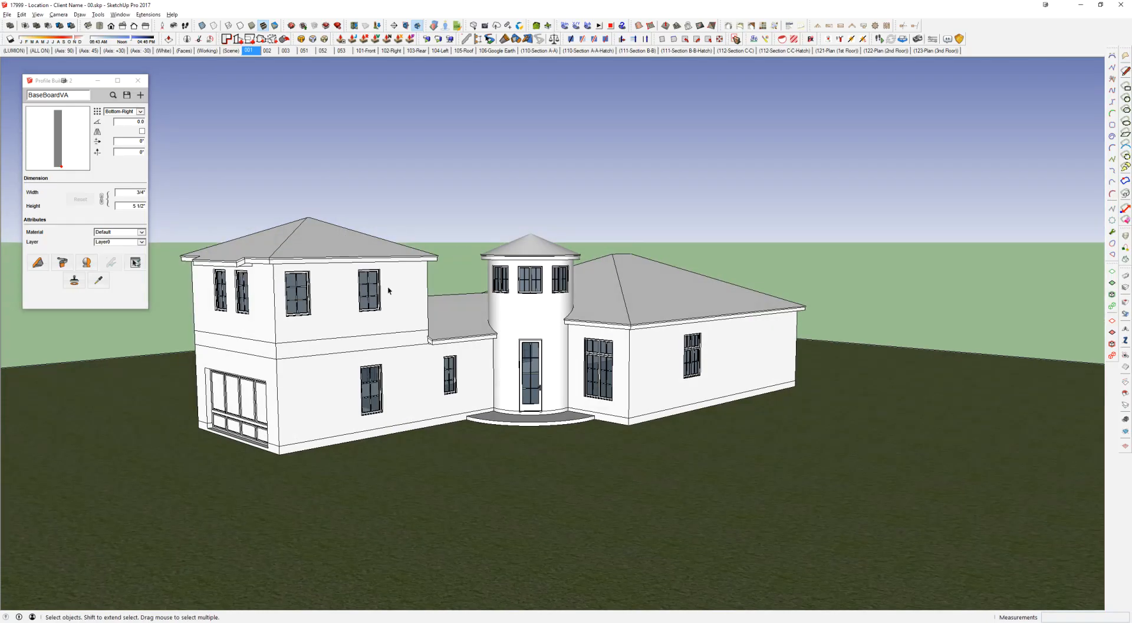
{"action": "key", "text": "alt+Tab"}
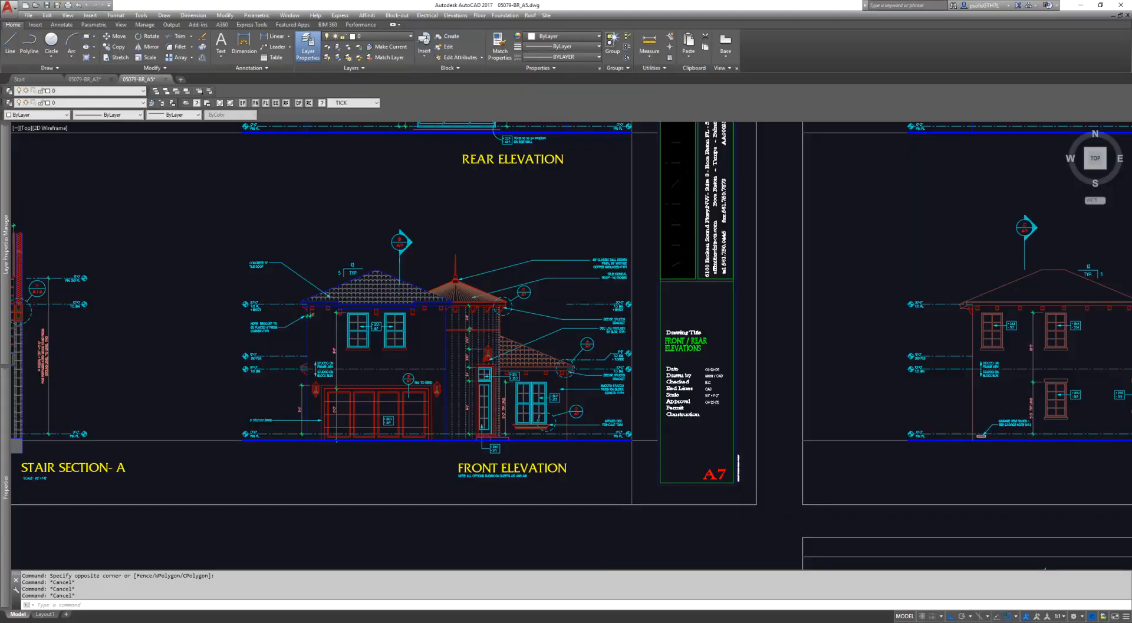
{"action": "middle_click_drag", "start_coordinate": [310, 223], "coordinate": [694, 380]}
{"action": "scroll", "coordinate": [457, 234], "scroll_direction": "up", "scroll_amount": 2}
{"action": "middle_click_drag", "start_coordinate": [403, 275], "coordinate": [352, 305]}
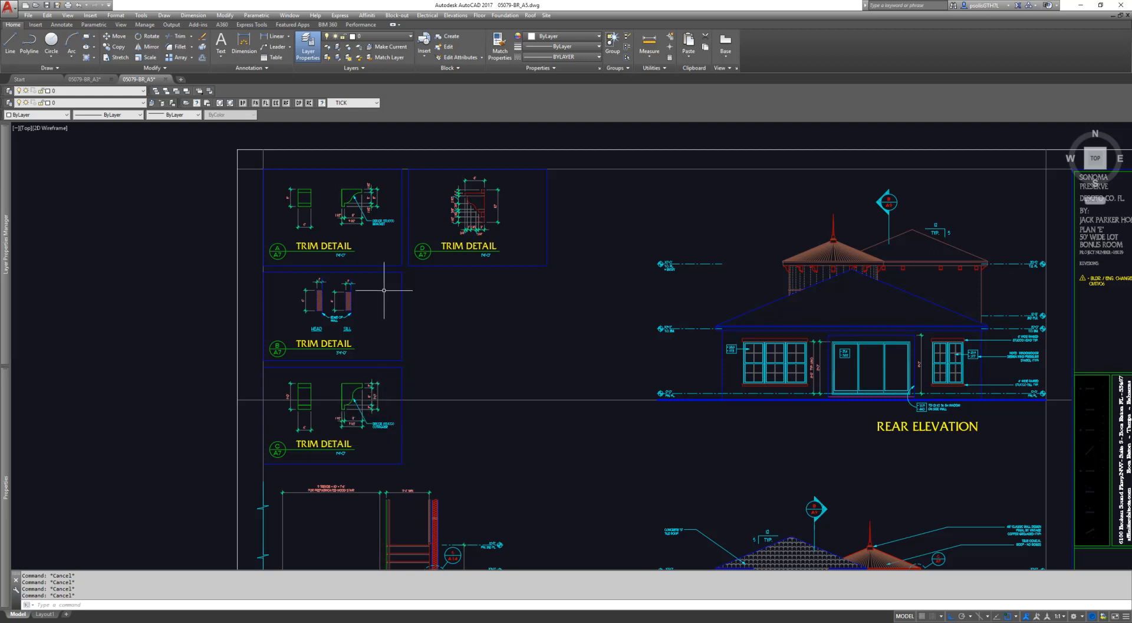
Step: Examine the undimensioned copies of the trim details and inspect the white profile outline in Trim Detail D
{"action": "middle_click_drag", "start_coordinate": [378, 289], "coordinate": [720, 290]}
{"action": "middle_click_drag", "start_coordinate": [404, 266], "coordinate": [616, 338]}
{"action": "scroll", "coordinate": [522, 272], "scroll_direction": "up", "scroll_amount": 8}
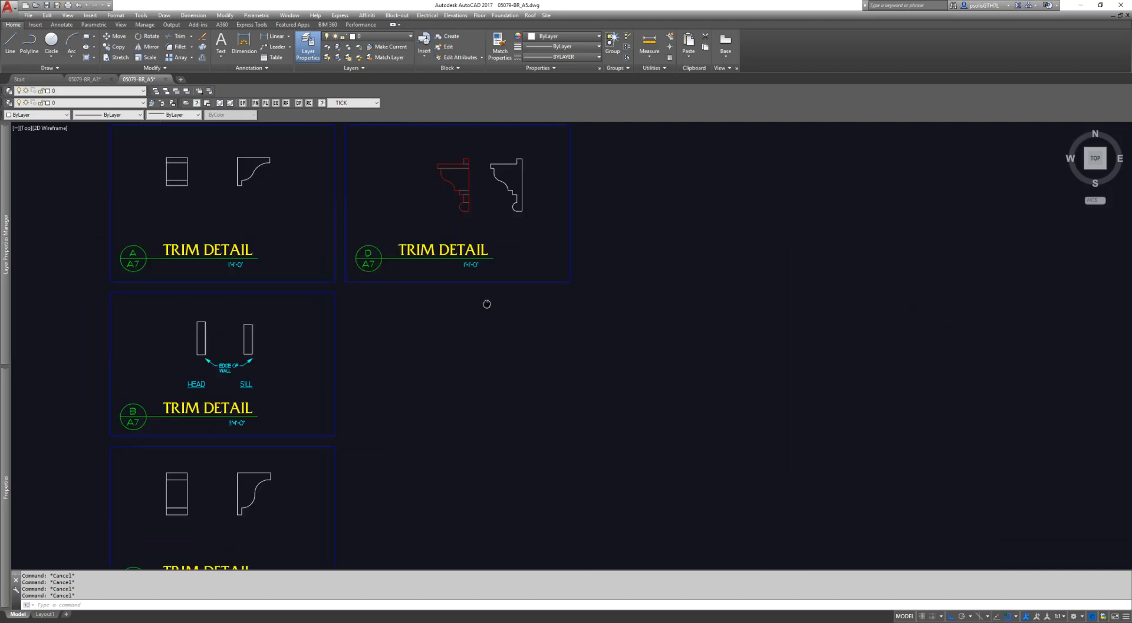
{"action": "middle_click_drag", "start_coordinate": [450, 236], "coordinate": [446, 223]}
{"action": "left_click", "coordinate": [469, 155]}
{"action": "left_click", "coordinate": [525, 225]}
{"action": "key", "text": "Escape"}
Step: Return to the dimensioned trim details and examine the stucco bracket in Trim Detail A
{"action": "scroll", "coordinate": [522, 226], "scroll_direction": "down", "scroll_amount": 5}
{"action": "middle_click_drag", "start_coordinate": [519, 228], "coordinate": [481, 233]}
{"action": "scroll", "coordinate": [458, 228], "scroll_direction": "down", "scroll_amount": 4}
{"action": "middle_click_drag", "start_coordinate": [688, 297], "coordinate": [293, 268]}
{"action": "scroll", "coordinate": [443, 298], "scroll_direction": "up", "scroll_amount": 2}
{"action": "middle_click_drag", "start_coordinate": [442, 299], "coordinate": [401, 309]}
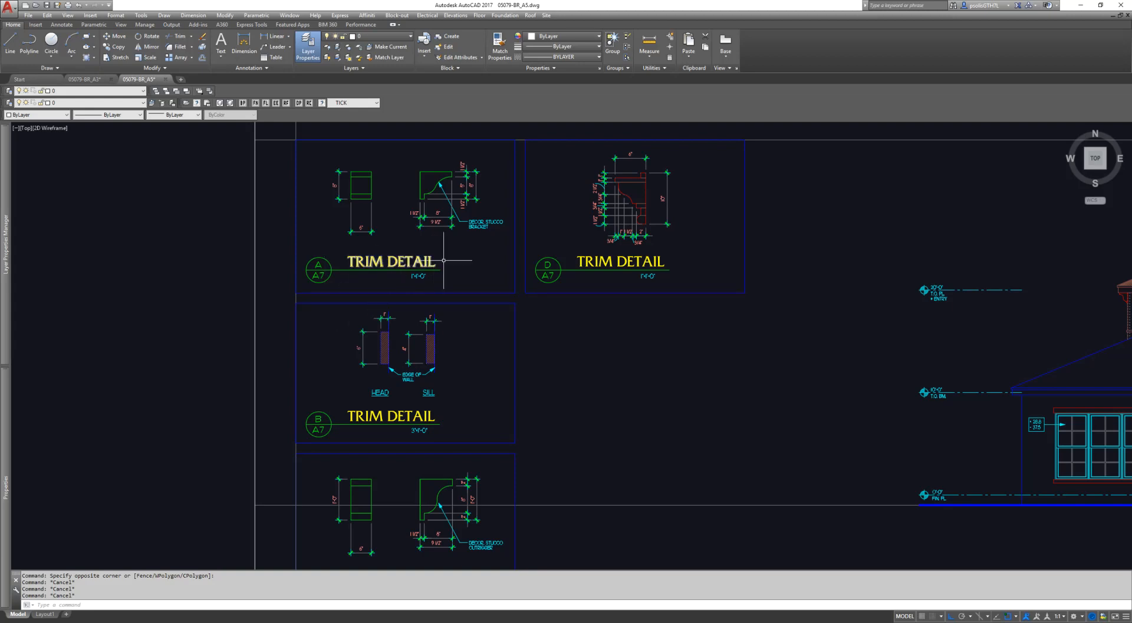
{"action": "scroll", "coordinate": [384, 211], "scroll_direction": "up", "scroll_amount": 2}
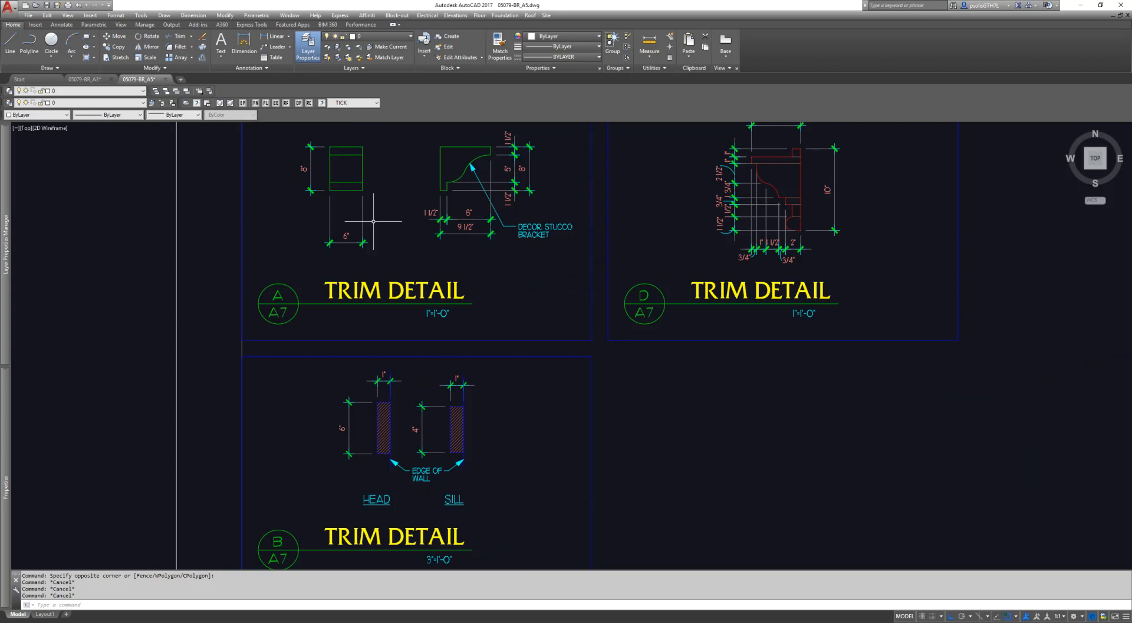
{"action": "scroll", "coordinate": [392, 183], "scroll_direction": "up", "scroll_amount": 2}
{"action": "middle_click_drag", "start_coordinate": [439, 231], "coordinate": [409, 264]}
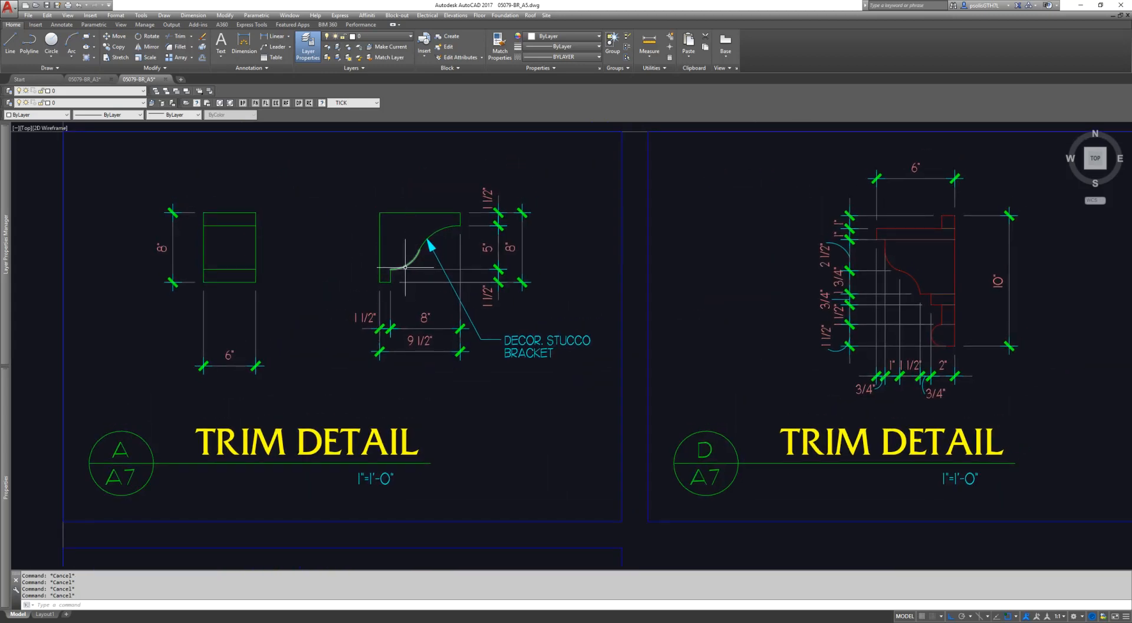
Step: Add a horizontal linear dimension above the Trim Detail A bracket, from its inner lower step to its outer edge
{"action": "type", "text": "dli"}
{"action": "key", "text": "space"}
{"action": "left_click", "coordinate": [390, 269]}
{"action": "left_click", "coordinate": [460, 212]}
{"action": "left_click", "coordinate": [450, 173]}
{"action": "key", "text": "Escape"}
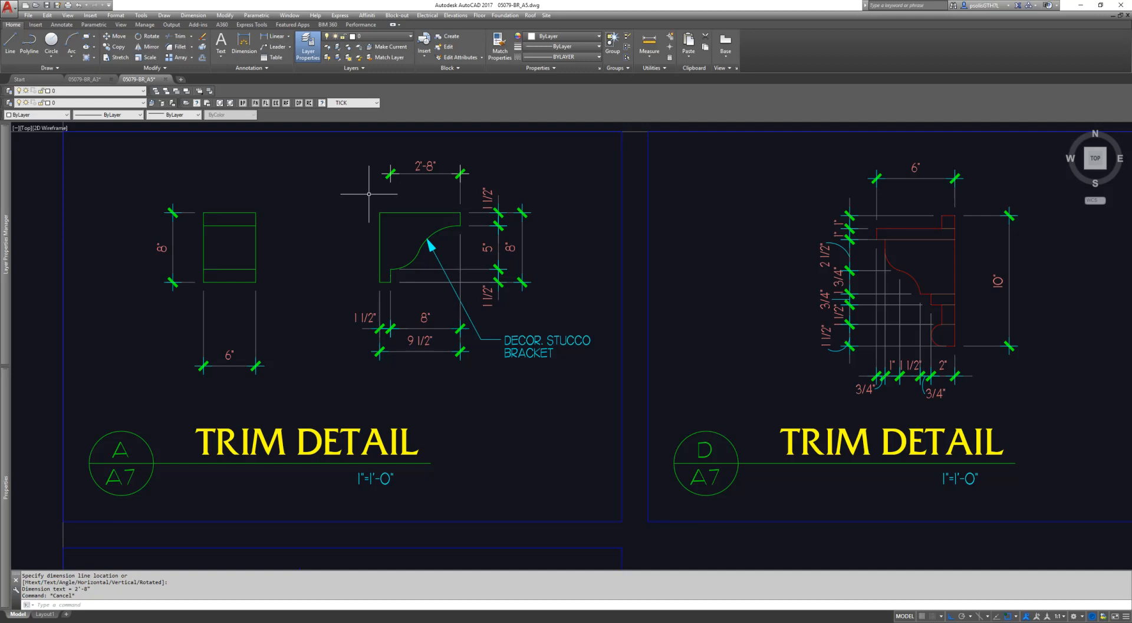
Step: Inspect the scale note below Trim Detail A and clear the selection
{"action": "left_click", "coordinate": [374, 478]}
{"action": "left_click", "coordinate": [236, 478]}
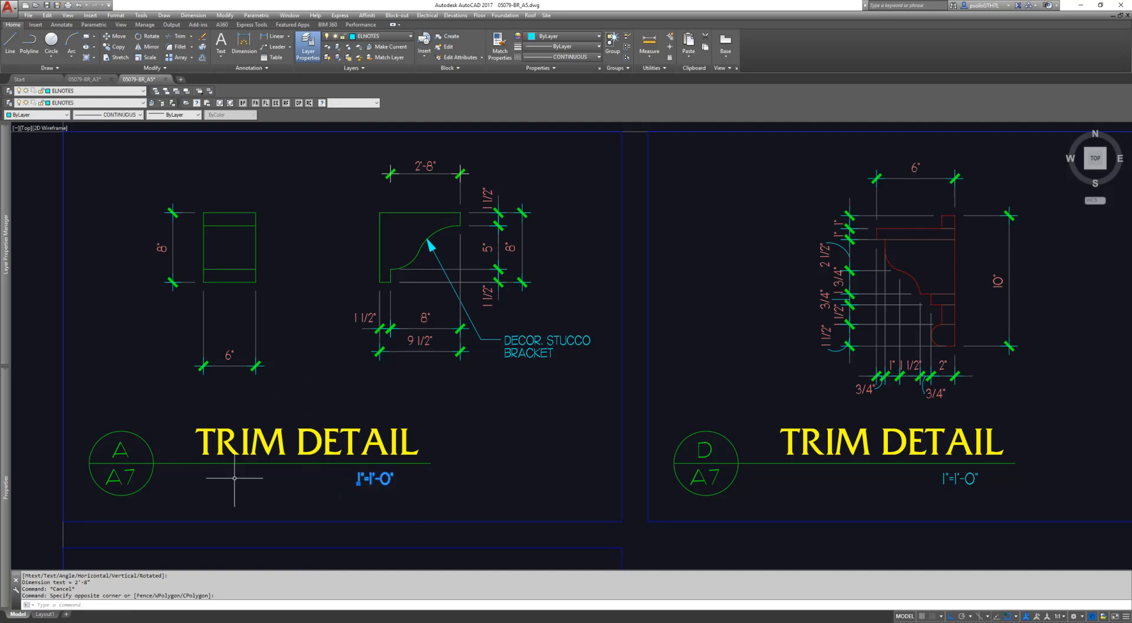
{"action": "scroll", "coordinate": [312, 383], "scroll_direction": "down", "scroll_amount": 3}
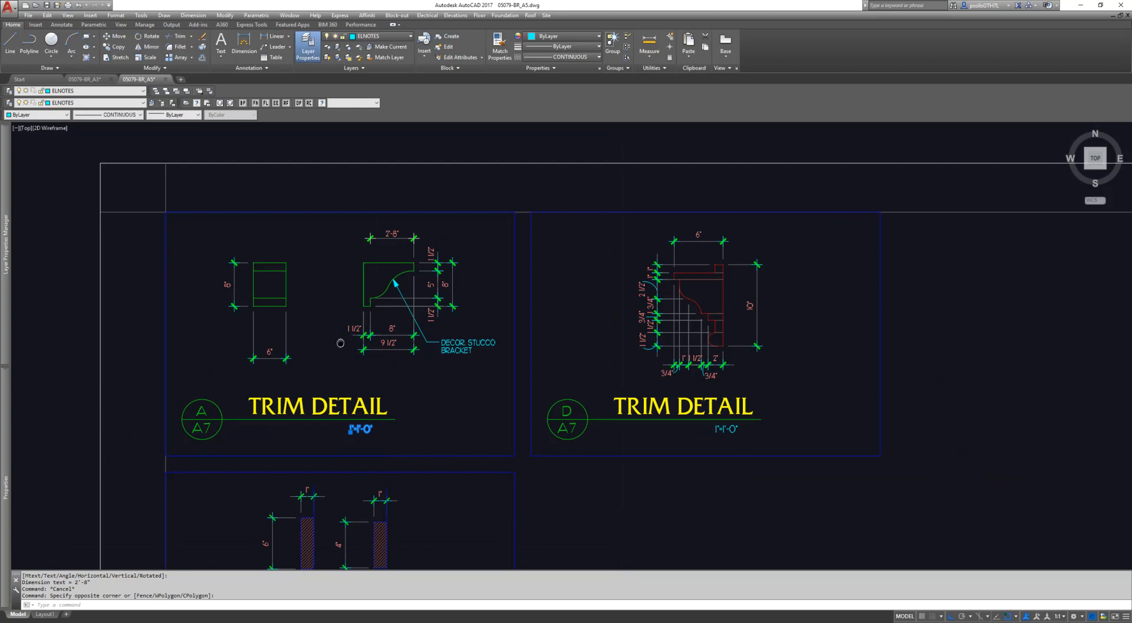
{"action": "scroll", "coordinate": [402, 283], "scroll_direction": "up", "scroll_amount": 1}
{"action": "key", "text": "Escape"}
{"action": "middle_click_drag", "start_coordinate": [437, 235], "coordinate": [466, 236]}
{"action": "key", "text": "Escape"}
{"action": "key", "text": "Escape"}
{"action": "key", "text": "Escape"}
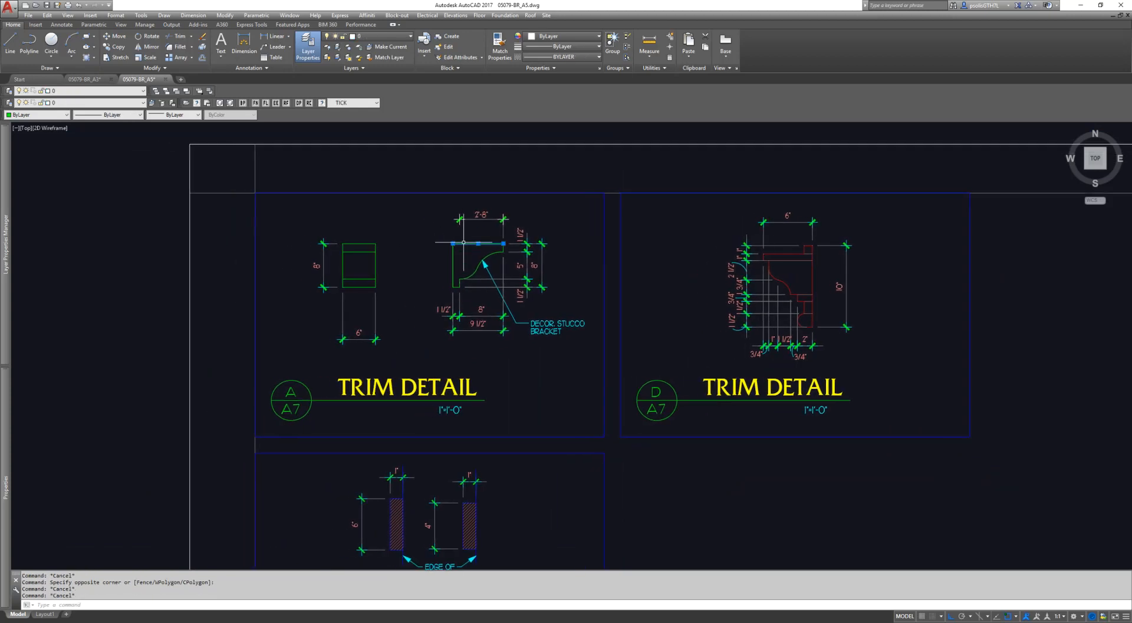
Step: Write the undimensioned bracket profiles of Trim Details A, C and D and Detail B's head and sill profiles to new block.dwg, replacing the existing file
{"action": "scroll", "coordinate": [447, 243], "scroll_direction": "down", "scroll_amount": 2}
{"action": "middle_click_drag", "start_coordinate": [266, 262], "coordinate": [603, 257]}
{"action": "scroll", "coordinate": [377, 235], "scroll_direction": "up", "scroll_amount": 3}
{"action": "middle_click_drag", "start_coordinate": [399, 259], "coordinate": [422, 223]}
{"action": "scroll", "coordinate": [406, 258], "scroll_direction": "up", "scroll_amount": 2}
{"action": "key", "text": "Escape"}
{"action": "left_click", "coordinate": [366, 171]}
{"action": "left_click", "coordinate": [328, 334]}
{"action": "left_click", "coordinate": [294, 320]}
{"action": "left_click", "coordinate": [404, 367]}
{"action": "left_click", "coordinate": [603, 165]}
{"action": "left_click", "coordinate": [641, 227]}
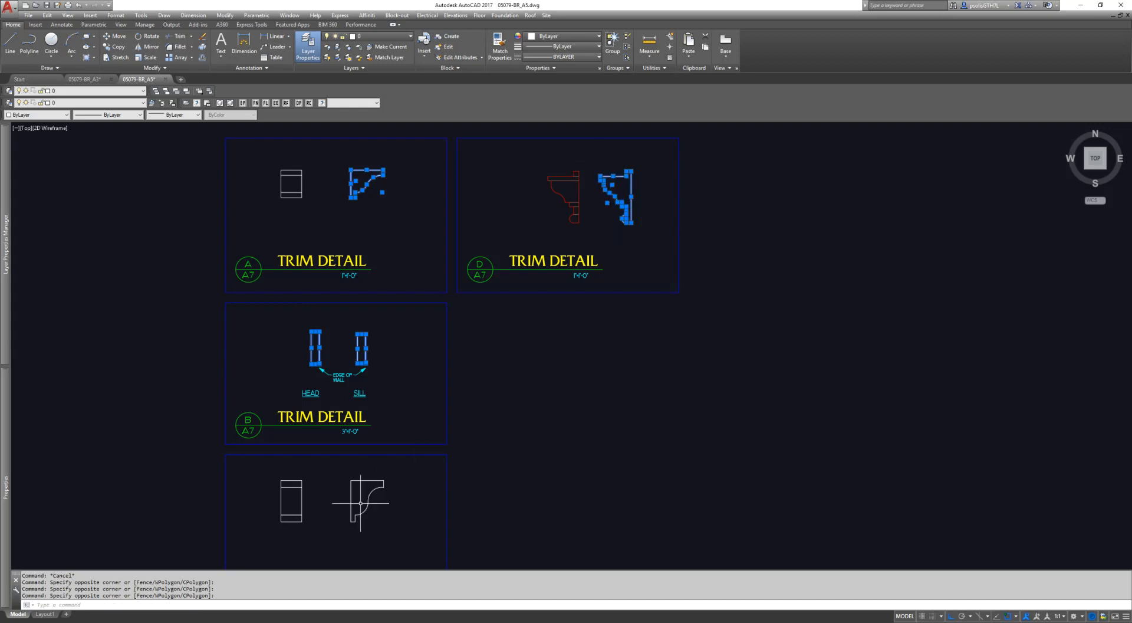
{"action": "left_click", "coordinate": [328, 474]}
{"action": "left_click", "coordinate": [399, 533]}
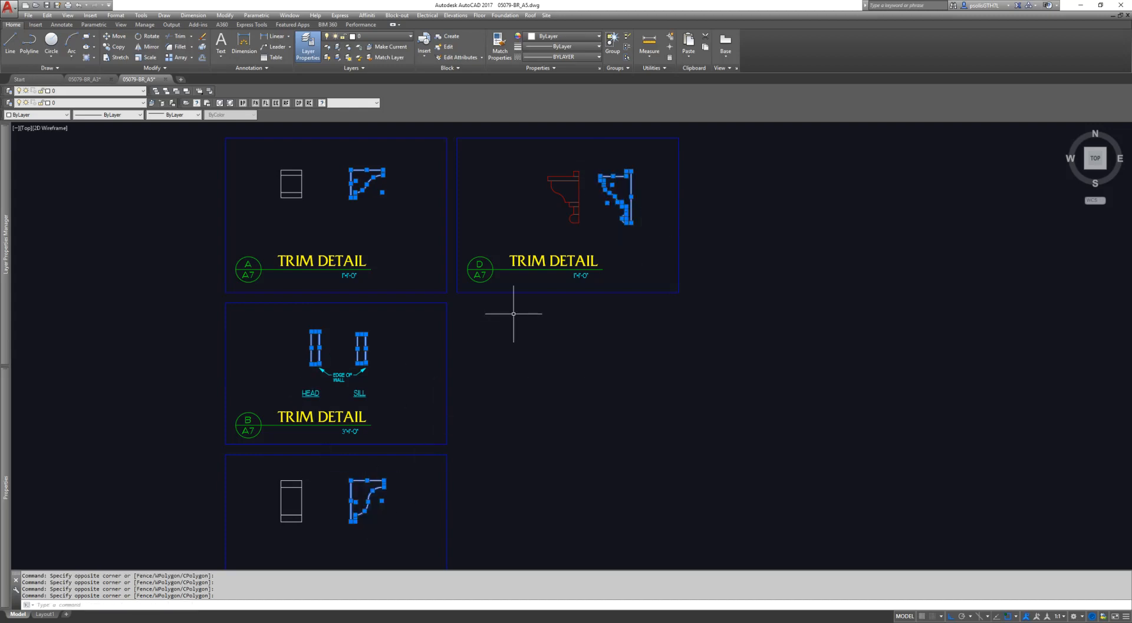
{"action": "type", "text": "w"}
{"action": "key", "text": "Return"}
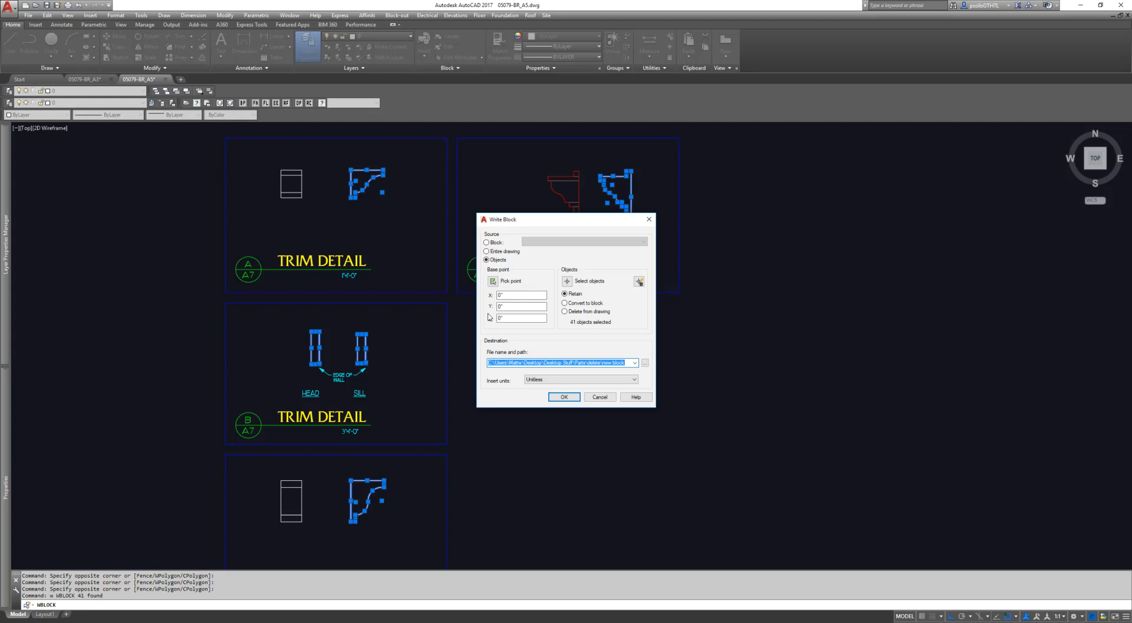
{"action": "left_click", "coordinate": [564, 397]}
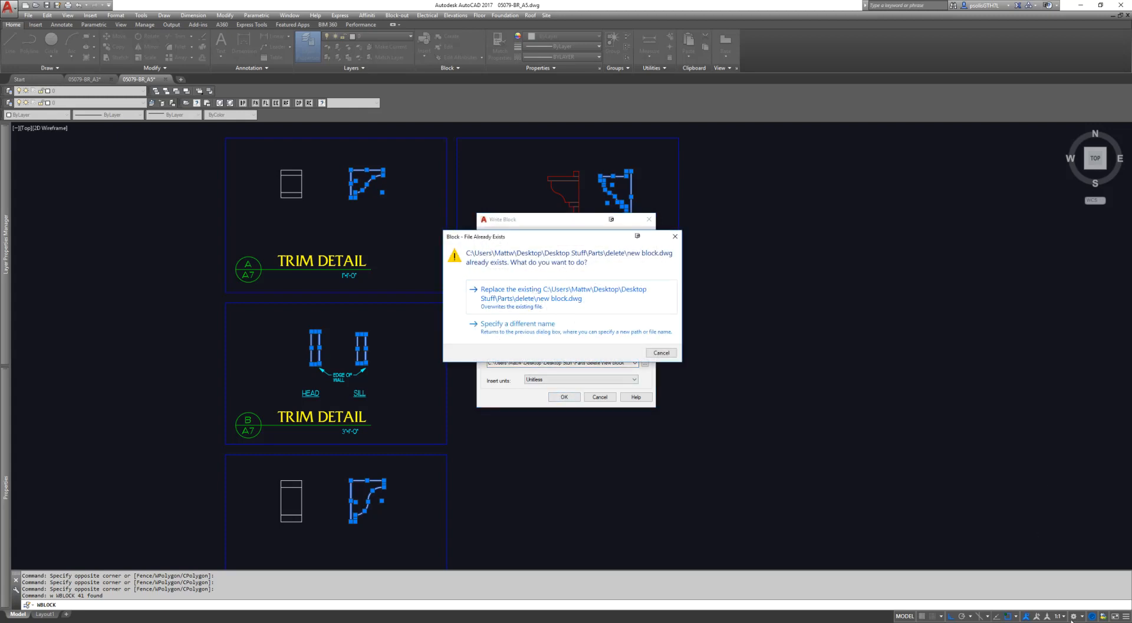
{"action": "left_click", "coordinate": [524, 298]}
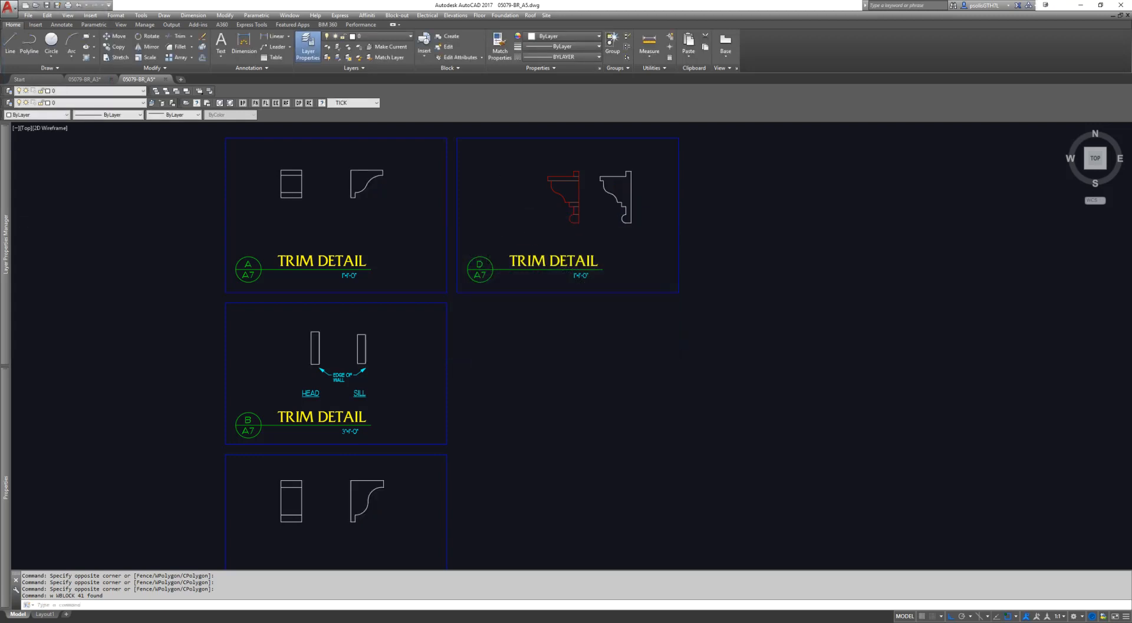
Step: Switch to SketchUp, open the house group for editing and select its second-floor walls
{"action": "key", "text": "alt+Tab"}
{"action": "left_click", "coordinate": [603, 186]}
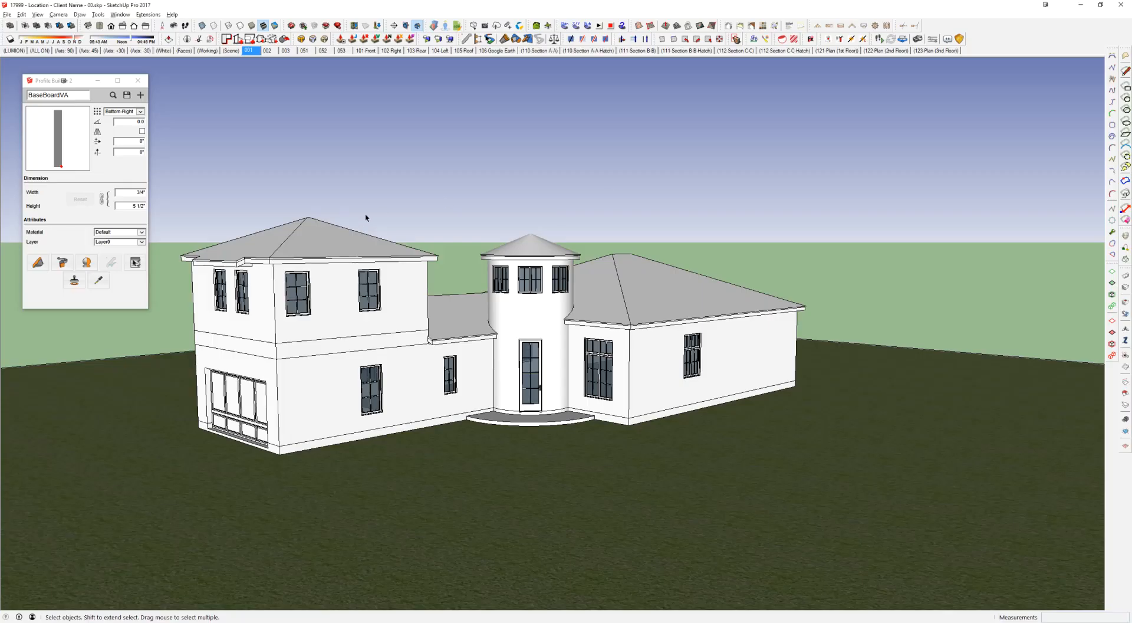
{"action": "scroll", "coordinate": [326, 314], "scroll_direction": "down", "scroll_amount": 1}
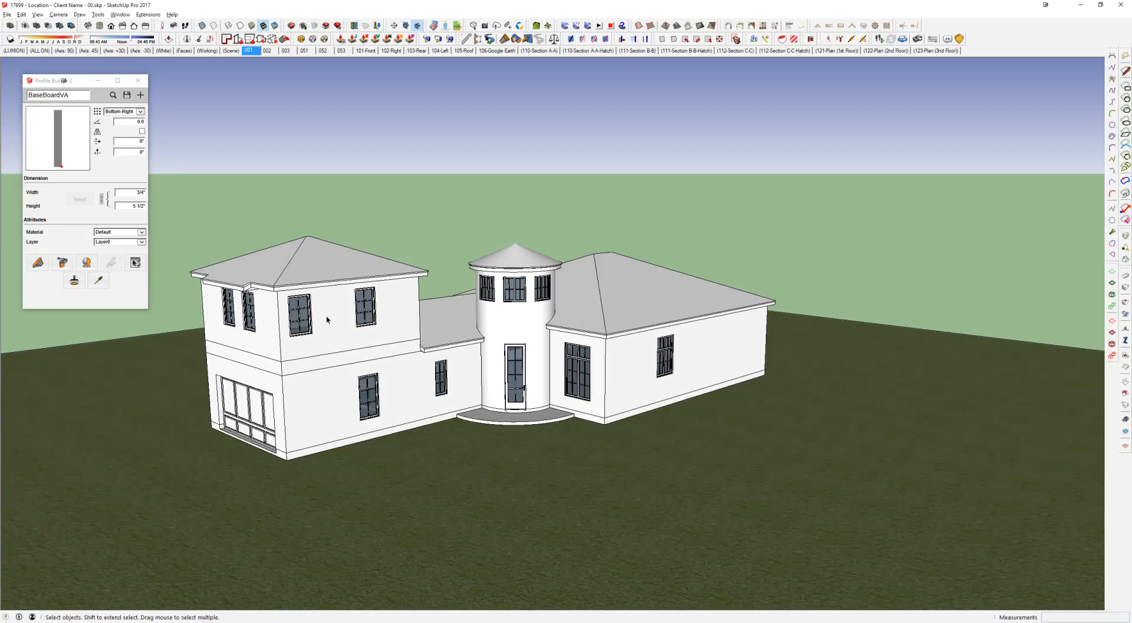
{"action": "double_click", "coordinate": [326, 314]}
{"action": "left_click", "coordinate": [326, 315]}
{"action": "middle_click_drag", "start_coordinate": [327, 314], "coordinate": [464, 329]}
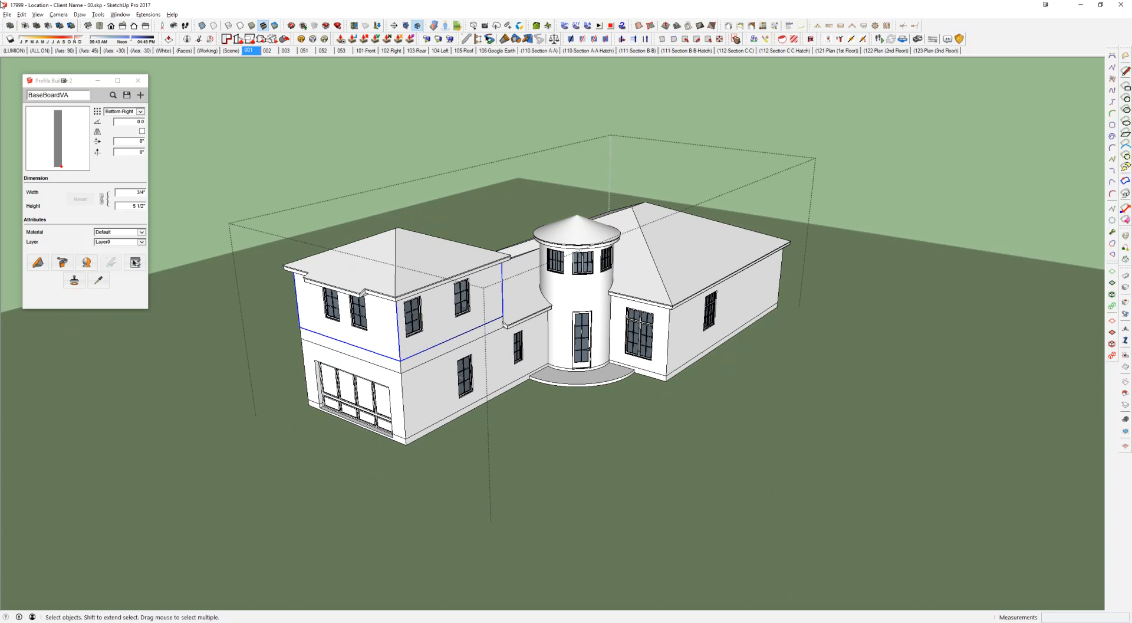
Step: Import the AutoCAD file new block.dwg into the open house group
{"action": "left_click", "coordinate": [7, 15]}
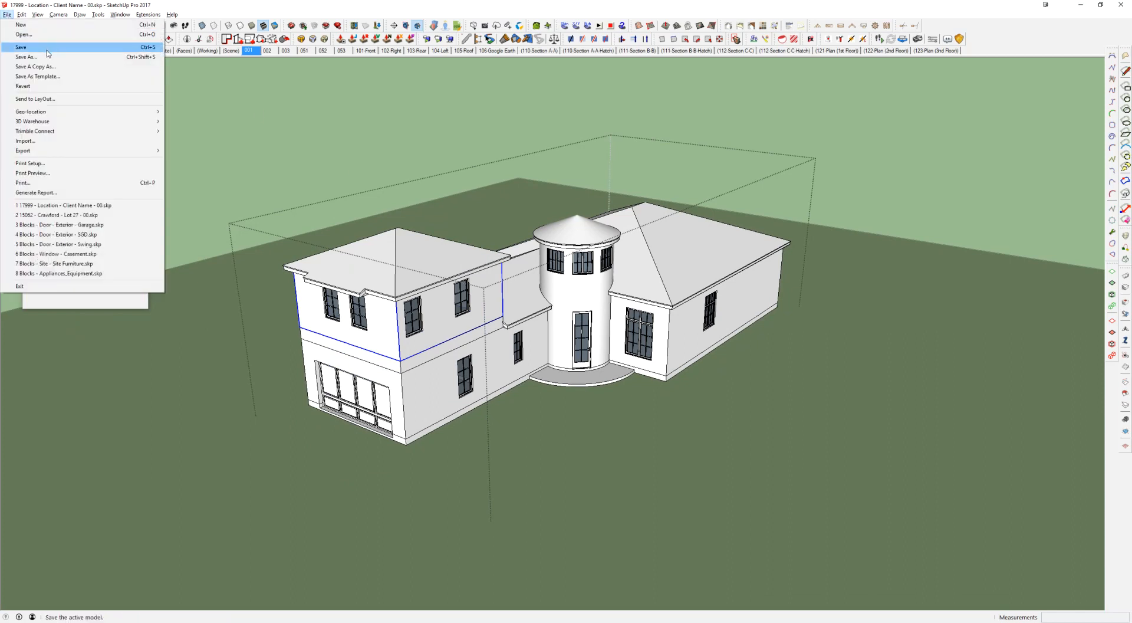
{"action": "left_click", "coordinate": [26, 141]}
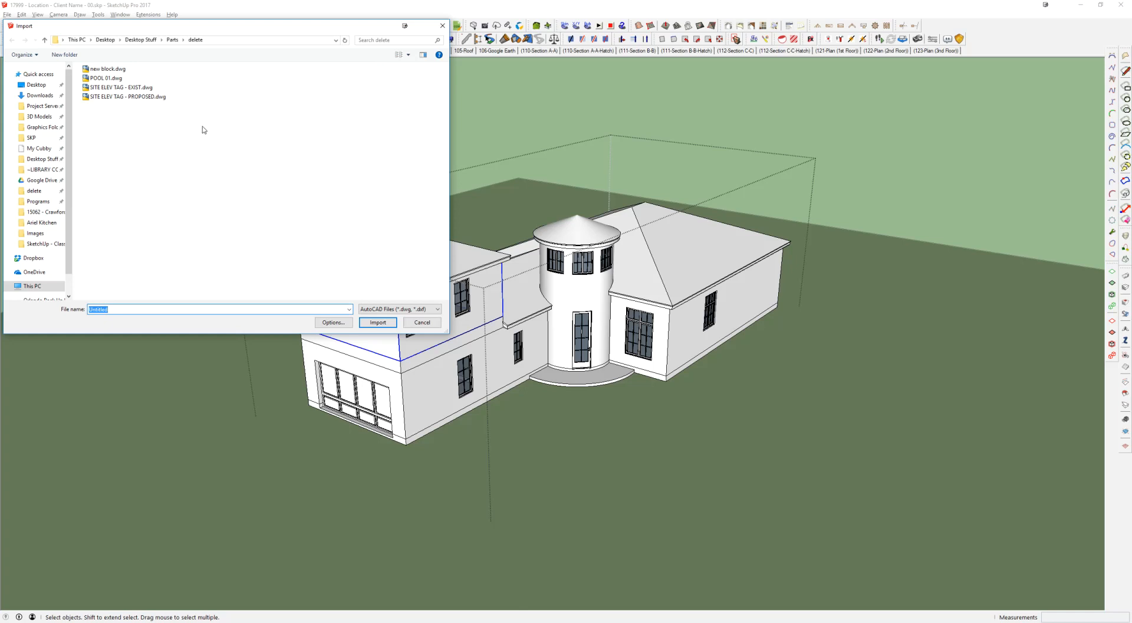
{"action": "double_click", "coordinate": [106, 69]}
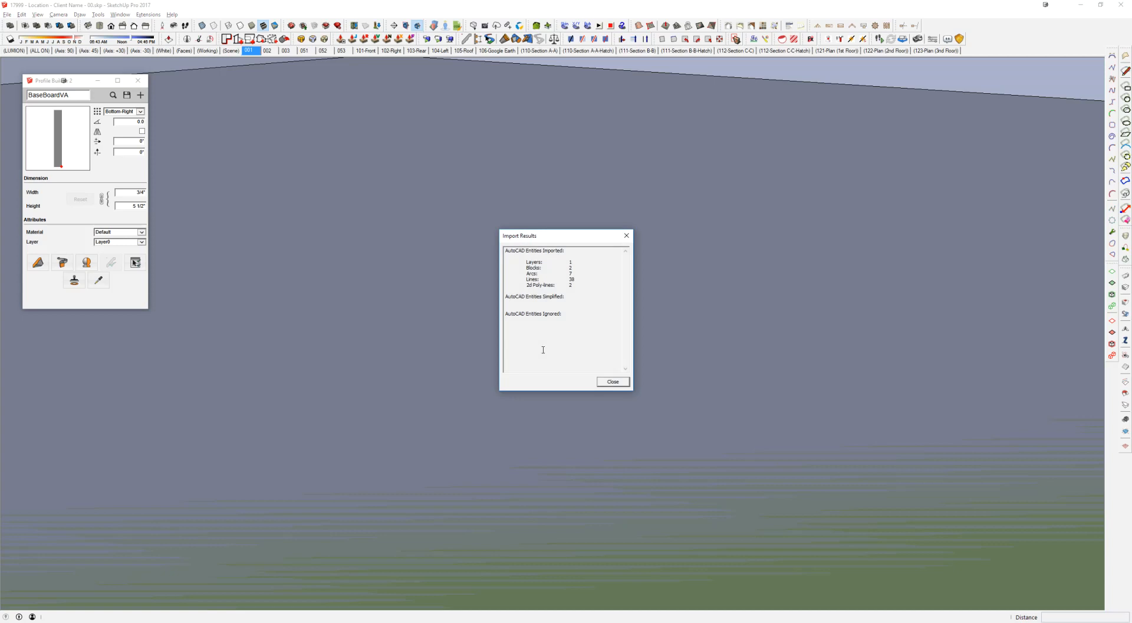
{"action": "left_click", "coordinate": [612, 382]}
Step: Move the imported trim profiles onto the ground in front of the house's entry tower
{"action": "scroll", "coordinate": [606, 331], "scroll_direction": "down", "scroll_amount": 5}
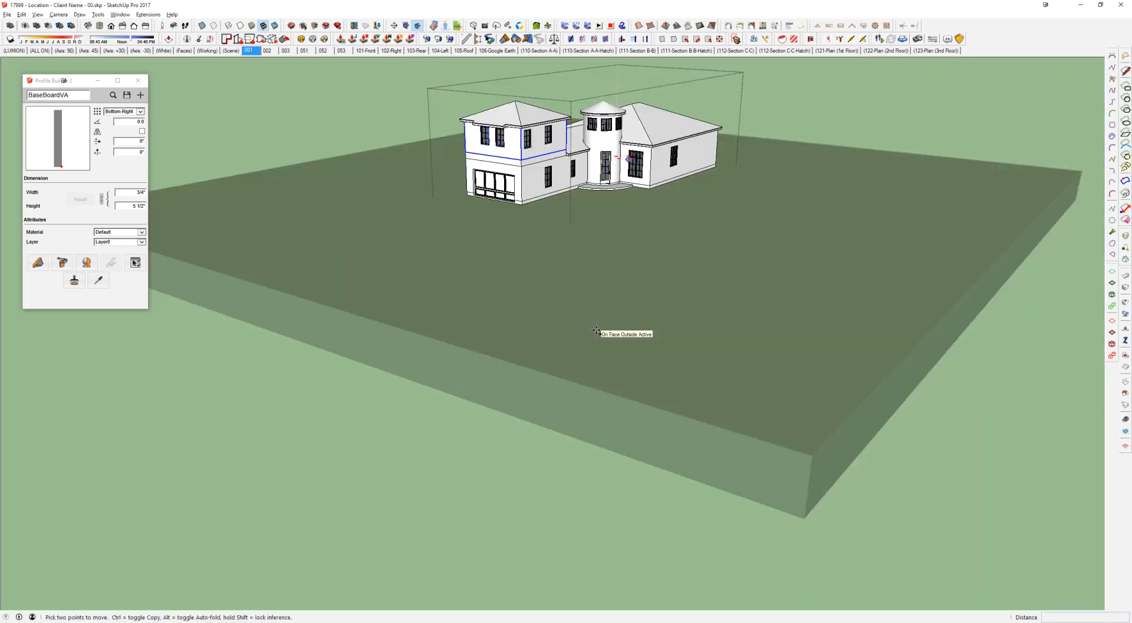
{"action": "left_click", "coordinate": [569, 240]}
{"action": "middle_click_drag", "start_coordinate": [640, 247], "coordinate": [602, 384]}
{"action": "left_click", "coordinate": [448, 202]}
{"action": "left_click", "coordinate": [575, 377]}
{"action": "scroll", "coordinate": [574, 377], "scroll_direction": "up", "scroll_amount": 5}
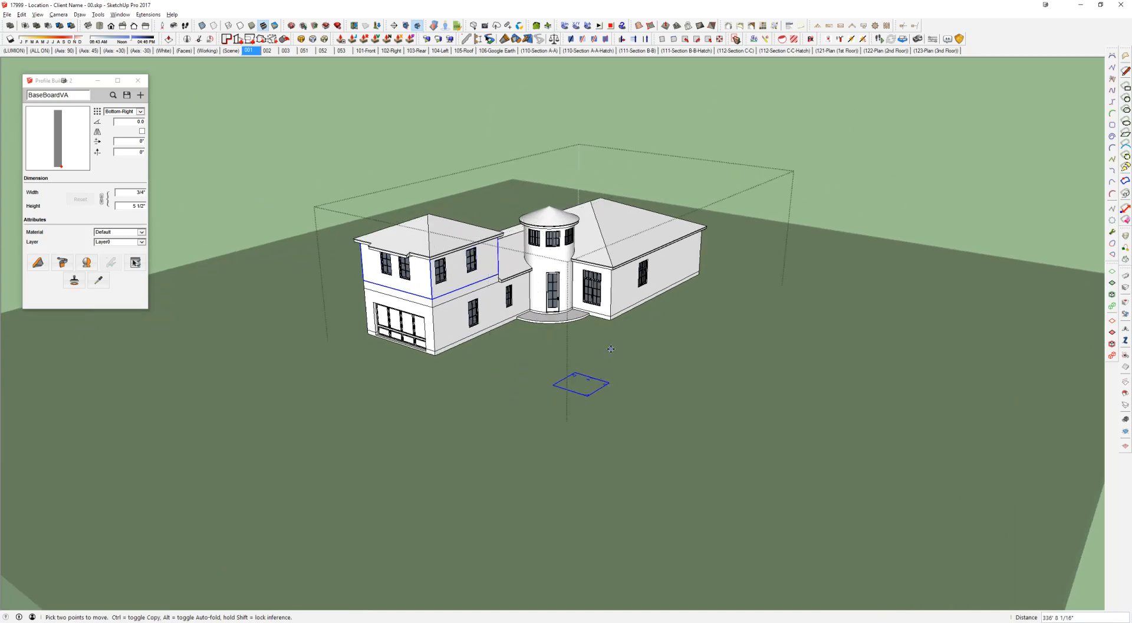
{"action": "middle_click_drag", "start_coordinate": [574, 377], "coordinate": [586, 412]}
{"action": "scroll", "coordinate": [574, 412], "scroll_direction": "down", "scroll_amount": 2}
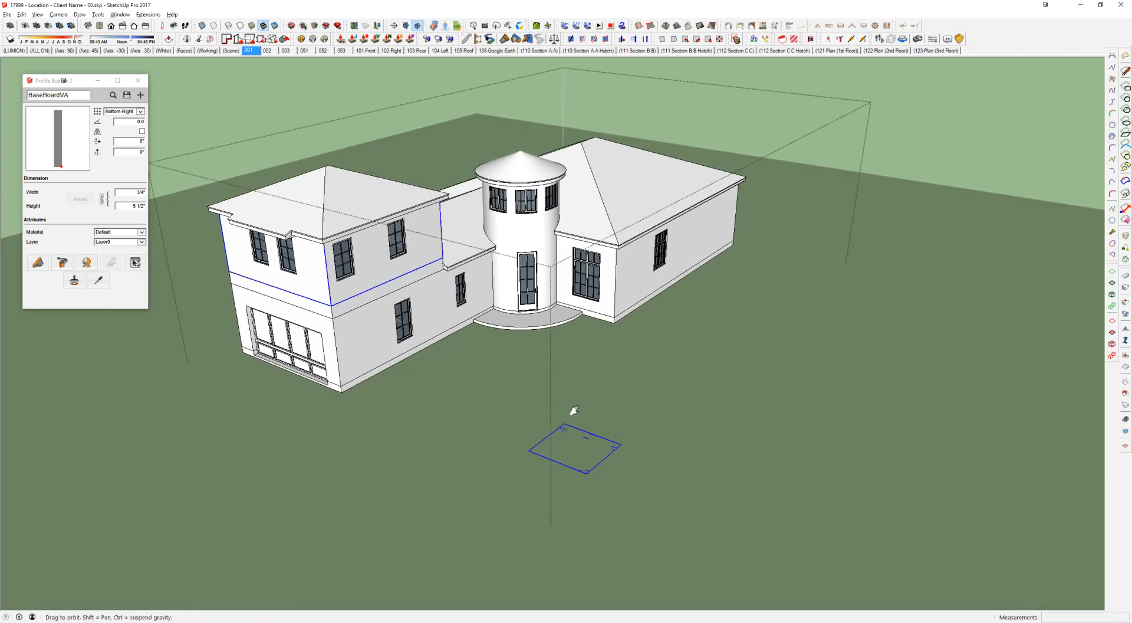
Step: Rotate the imported trim profiles flat on the ground plane in front of the entry
{"action": "scroll", "coordinate": [580, 396], "scroll_direction": "up", "scroll_amount": 7}
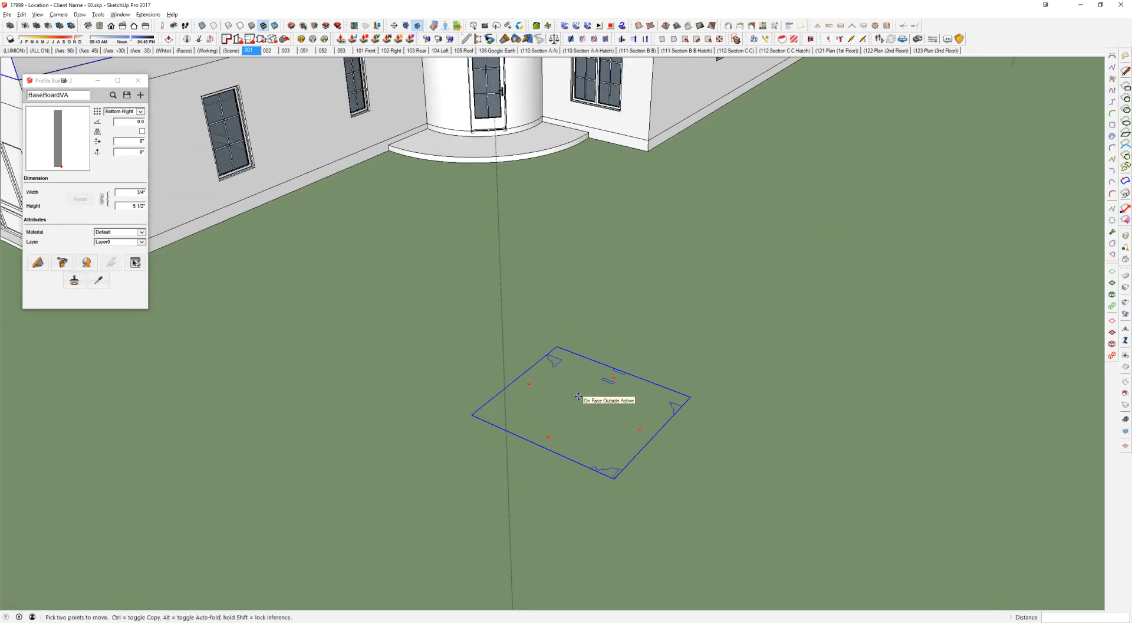
{"action": "key", "text": "q"}
{"action": "left_click", "coordinate": [534, 399]}
{"action": "left_click", "coordinate": [580, 385]}
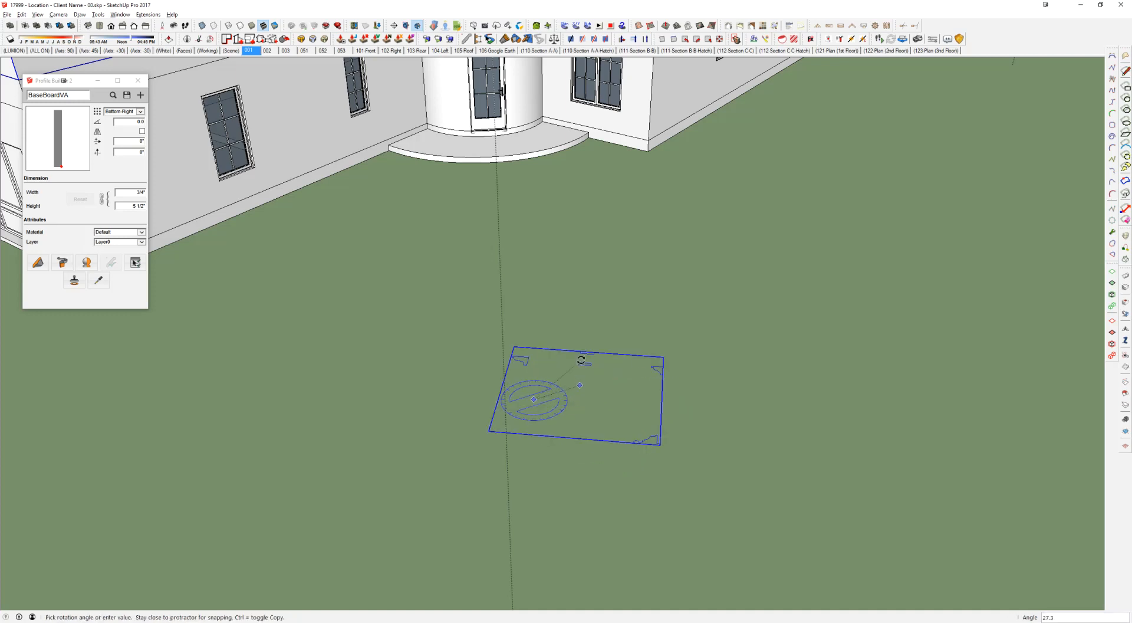
{"action": "key", "text": "Return"}
{"action": "middle_click_drag", "start_coordinate": [581, 360], "coordinate": [519, 345]}
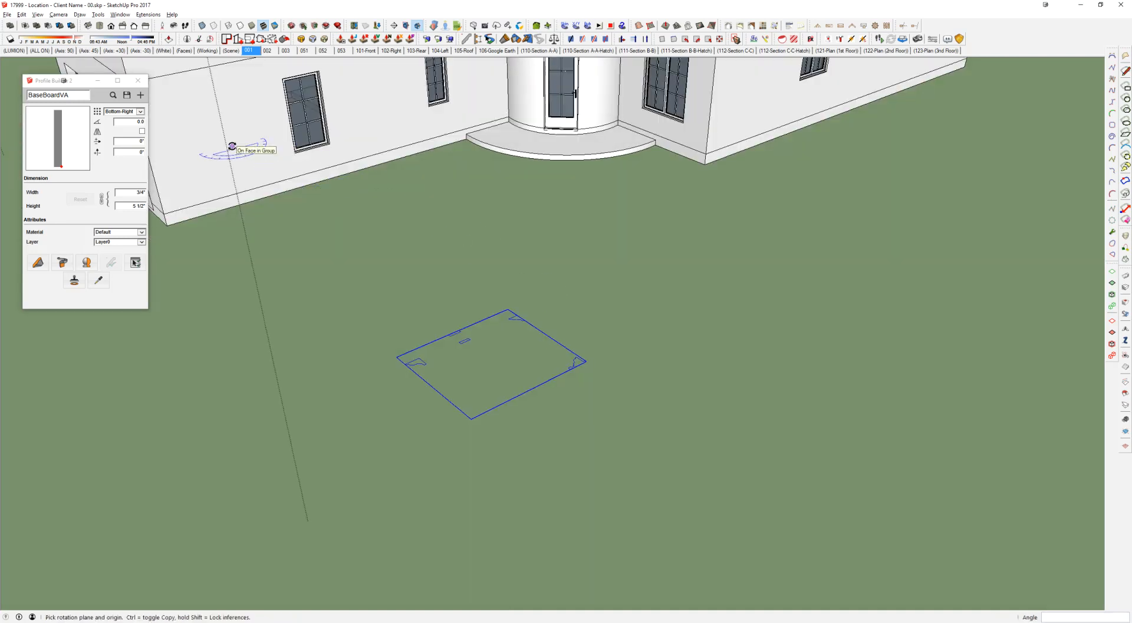
Step: Rotate the flat trim profiles upright so they stand parallel to the garage door wall
{"action": "middle_click_drag", "start_coordinate": [289, 182], "coordinate": [366, 171]}
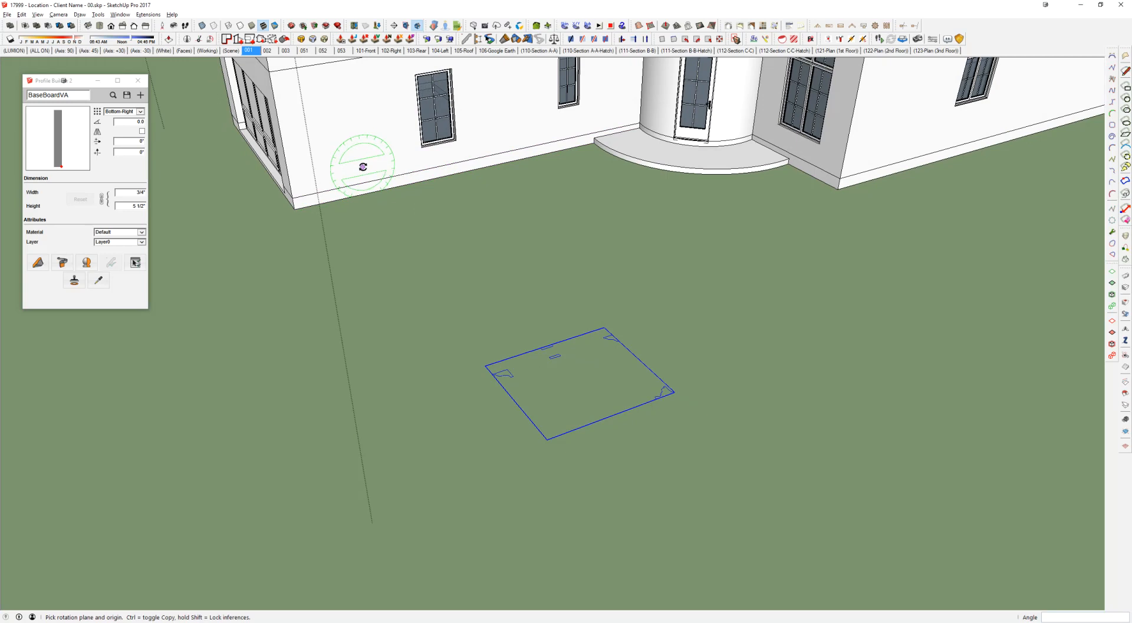
{"action": "left_click", "coordinate": [491, 373]}
{"action": "left_click", "coordinate": [545, 348]}
{"action": "key", "text": "Escape"}
Step: Move the upright trim profiles to the garage's front corner, against the wall edge below the second floor
{"action": "middle_click_drag", "start_coordinate": [379, 124], "coordinate": [407, 256]}
{"action": "scroll", "coordinate": [541, 303], "scroll_direction": "up", "scroll_amount": 1}
{"action": "left_click", "coordinate": [536, 247]}
{"action": "middle_click_drag", "start_coordinate": [440, 217], "coordinate": [531, 228]}
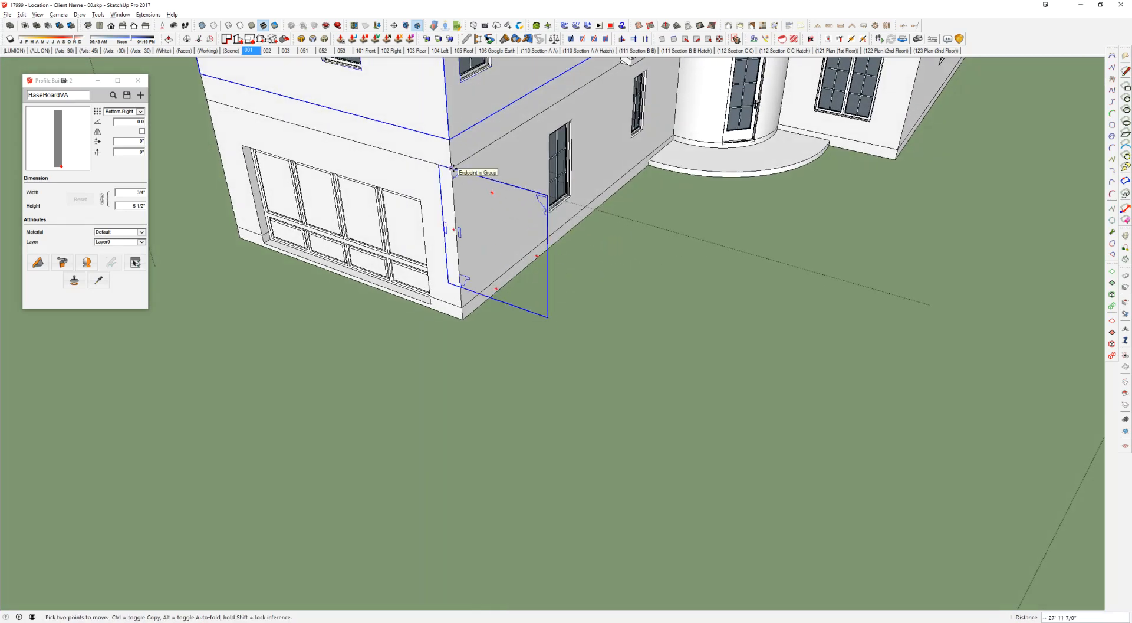
{"action": "scroll", "coordinate": [458, 173], "scroll_direction": "up", "scroll_amount": 2}
{"action": "middle_click_drag", "start_coordinate": [465, 171], "coordinate": [466, 235]}
Step: Move the imported trim component away from the garage corner into the open space in front of the entry steps
{"action": "double_click", "coordinate": [656, 161]}
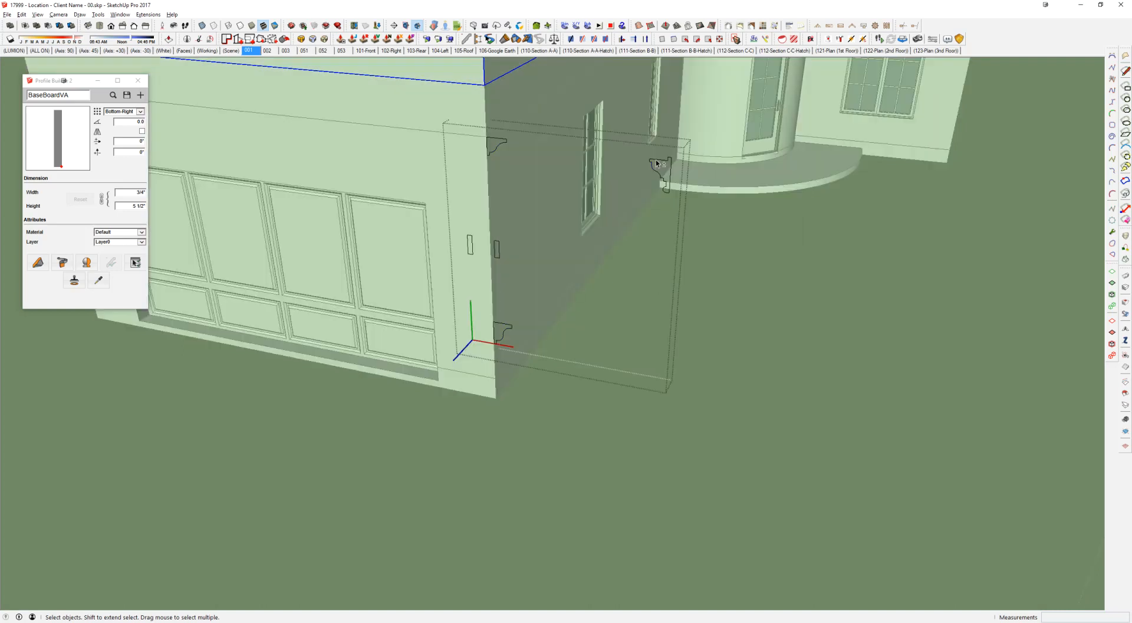
{"action": "key", "text": "shift+h"}
{"action": "left_click", "coordinate": [413, 115]}
{"action": "left_click", "coordinate": [651, 162]}
{"action": "double_click", "coordinate": [480, 86]}
{"action": "left_click", "coordinate": [500, 131]}
{"action": "left_click", "coordinate": [500, 138]}
{"action": "key", "text": "m"}
{"action": "left_click", "coordinate": [506, 186]}
{"action": "left_click", "coordinate": [700, 213]}
{"action": "middle_click_drag", "start_coordinate": [700, 212], "coordinate": [615, 225], "text": "shift"}
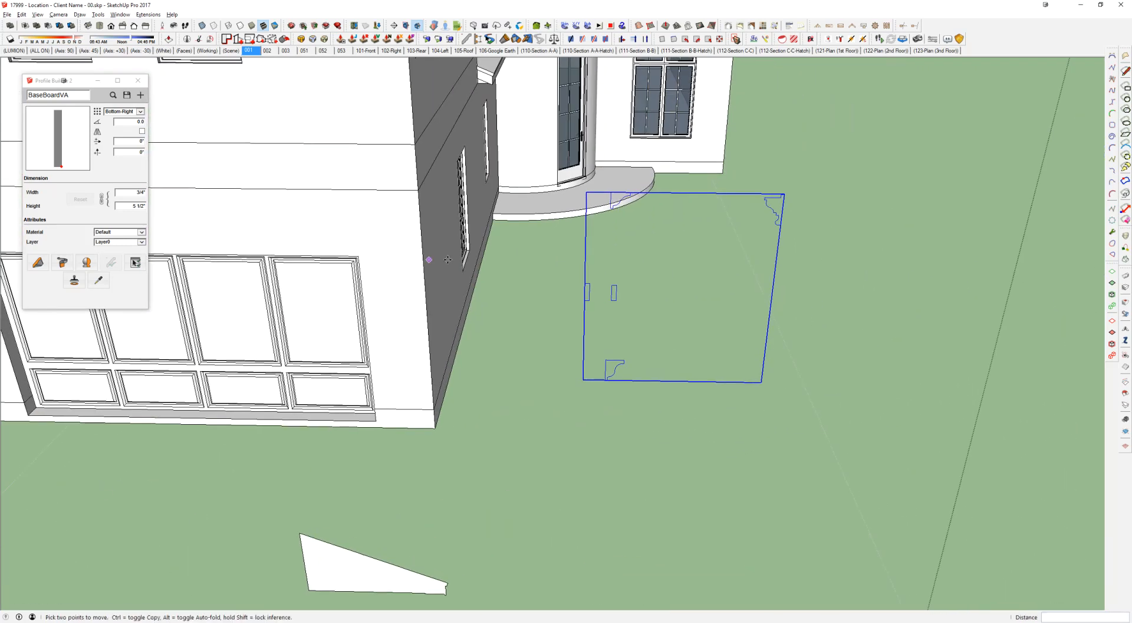
{"action": "key", "text": "space"}
{"action": "scroll", "coordinate": [613, 89], "scroll_direction": "up", "scroll_amount": 2}
{"action": "key", "text": "Escape"}
{"action": "left_click", "coordinate": [613, 226]}
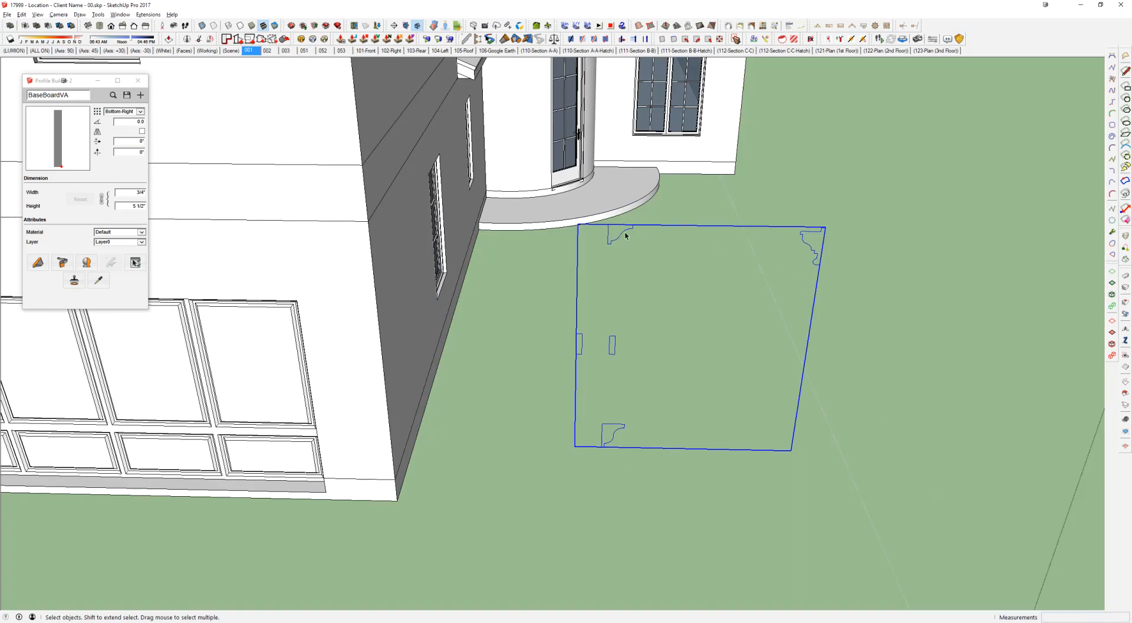
Step: Switch to AutoCAD and select the bracket and head and sill profiles in the trim details to compare them
{"action": "key", "text": "alt+Tab"}
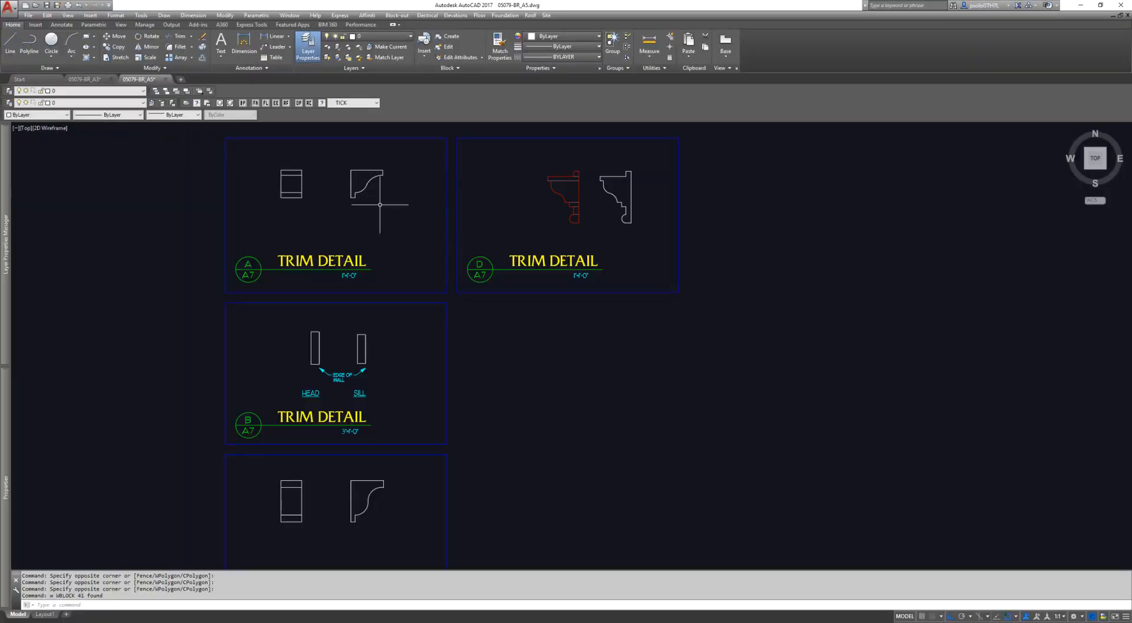
{"action": "left_click", "coordinate": [379, 205]}
{"action": "left_click", "coordinate": [345, 157]}
{"action": "left_click", "coordinate": [268, 324]}
{"action": "left_click", "coordinate": [374, 377]}
{"action": "left_click", "coordinate": [329, 456]}
{"action": "left_click", "coordinate": [439, 530]}
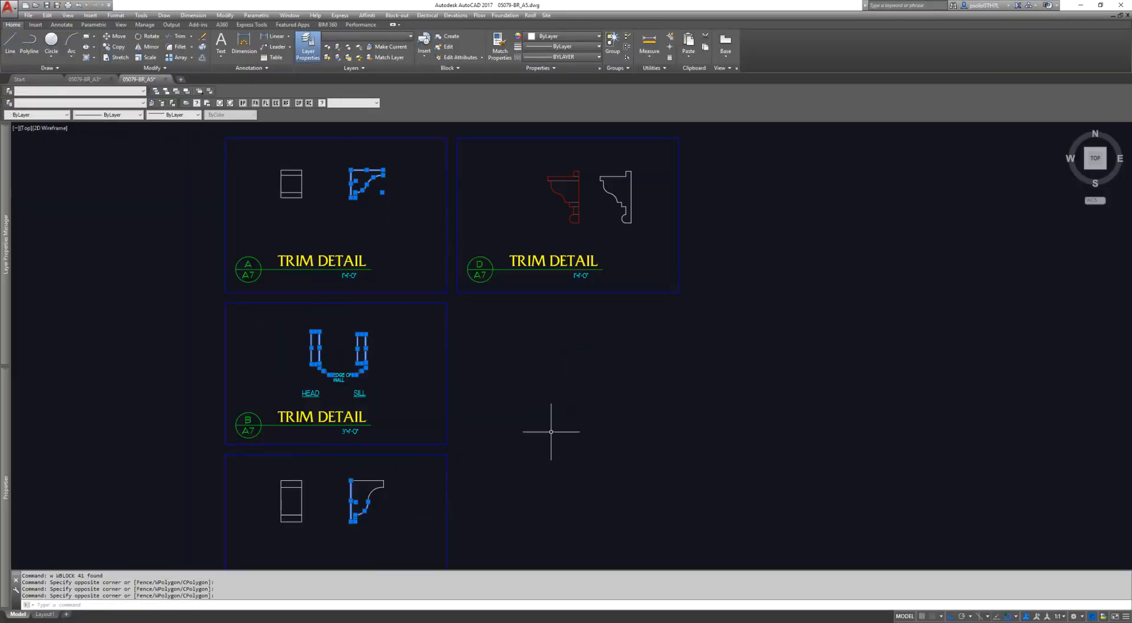
Step: Return to SketchUp and explode the imported trim component into separate profile outlines
{"action": "key", "text": "alt+Tab"}
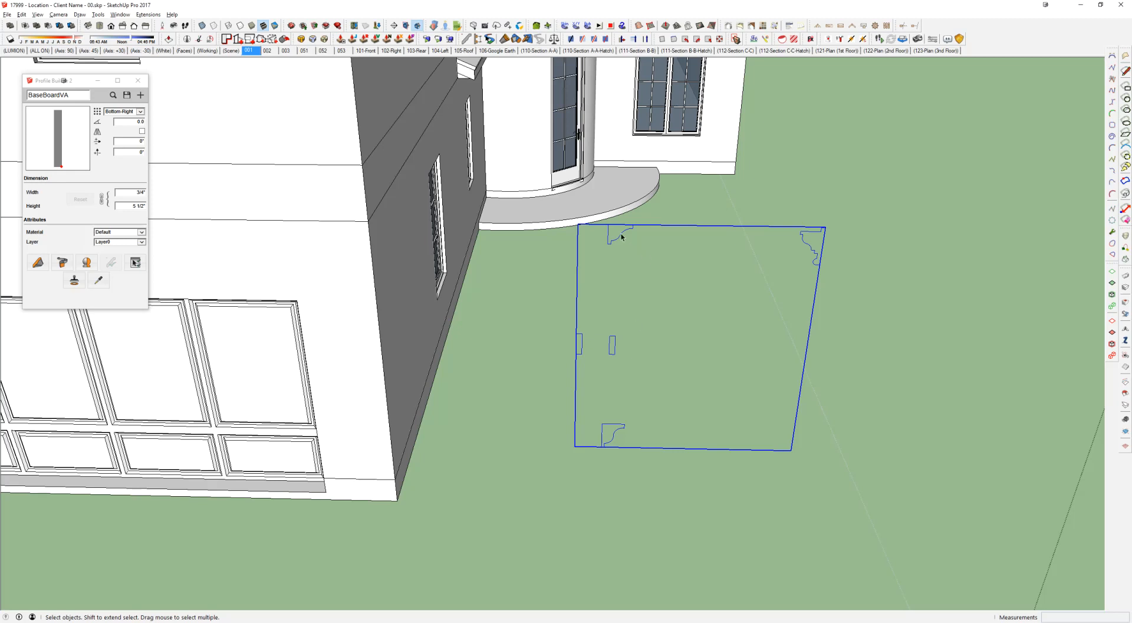
{"action": "right_click", "coordinate": [622, 236]}
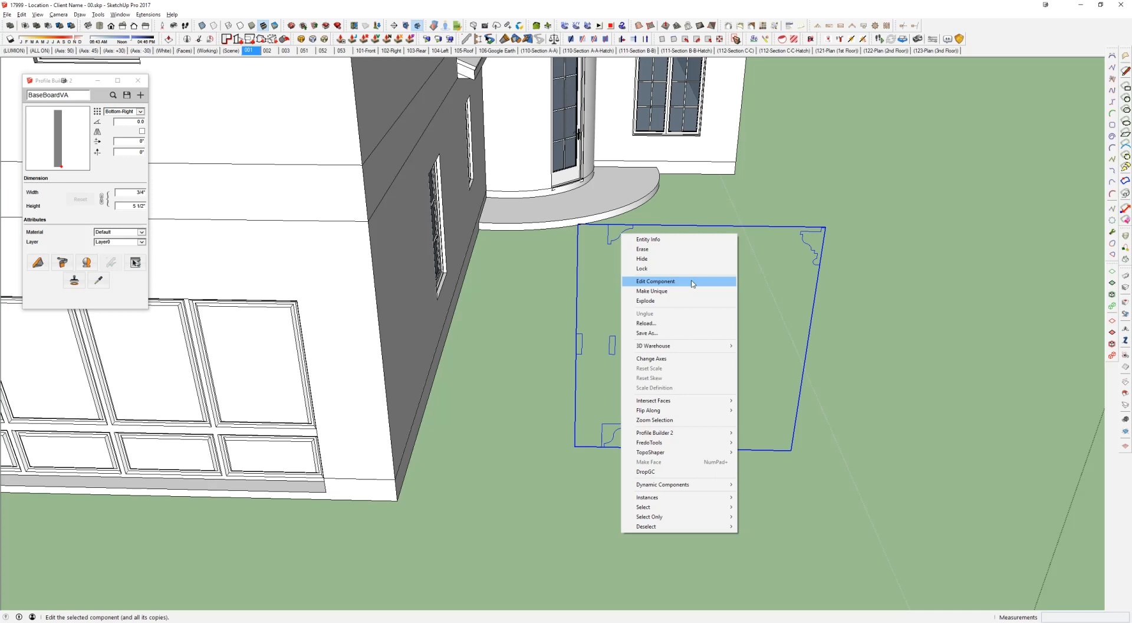
{"action": "left_click", "coordinate": [690, 301]}
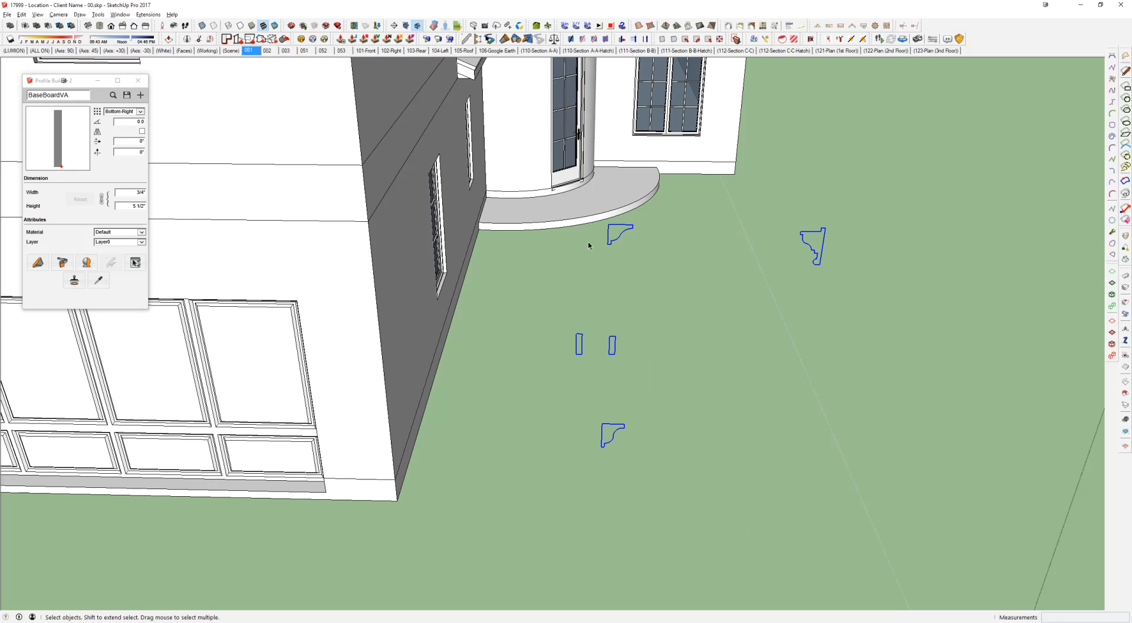
{"action": "left_click_drag", "start_coordinate": [592, 220], "coordinate": [690, 286]}
{"action": "left_click_drag", "start_coordinate": [505, 182], "coordinate": [856, 511]}
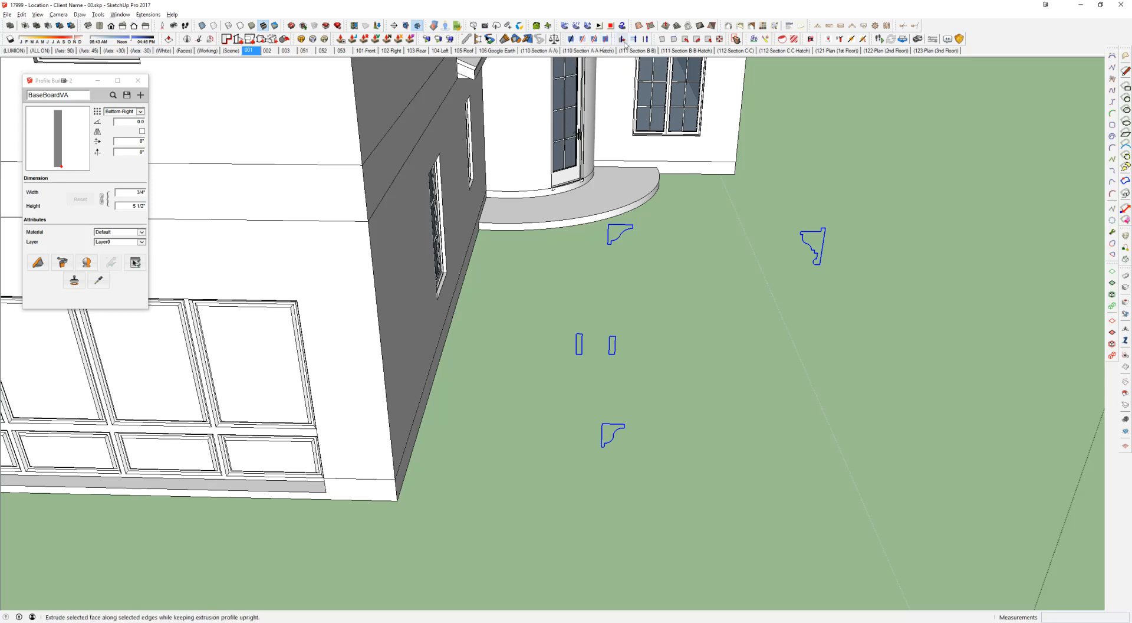
Step: Search the Extension Warehouse for s4u Make Face, and close it after viewing the results
{"action": "left_click", "coordinate": [326, 26]}
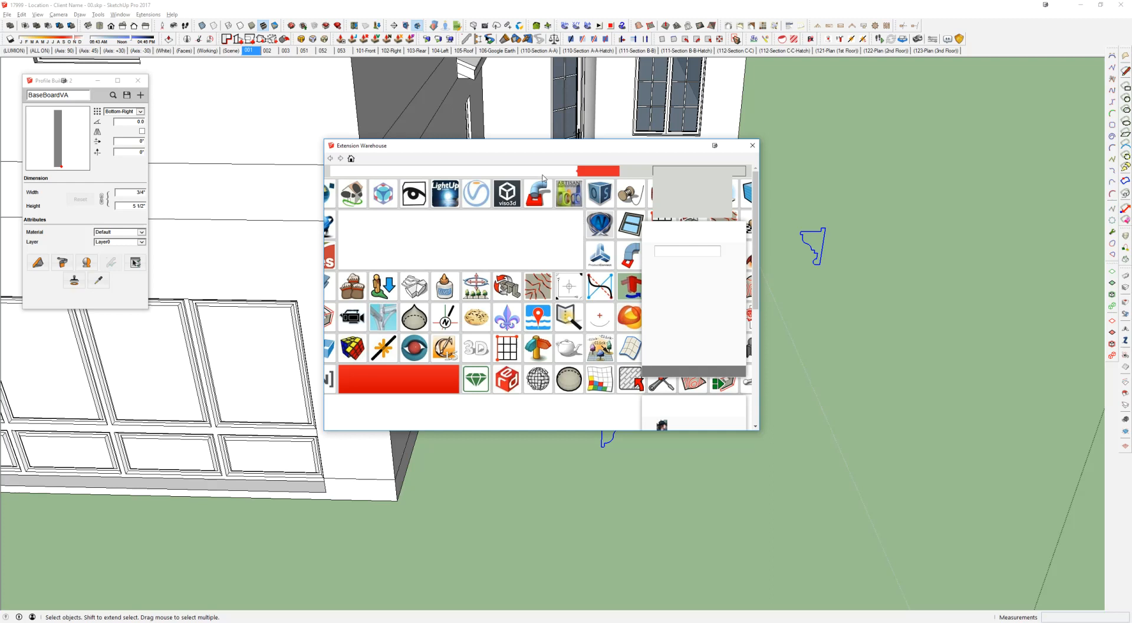
{"action": "left_click", "coordinate": [464, 171]}
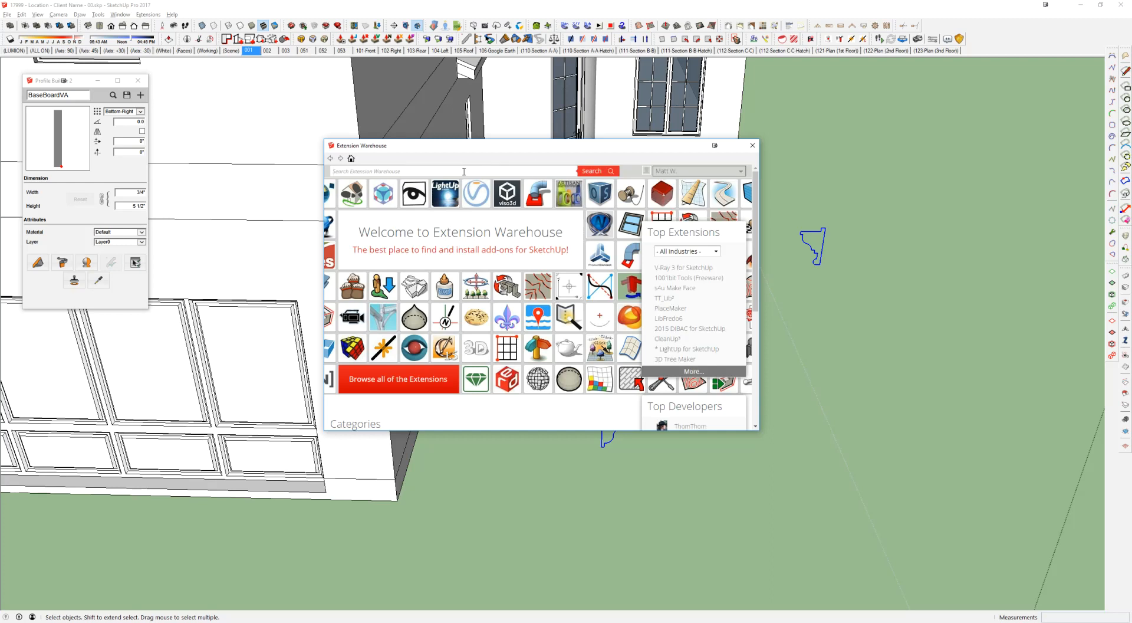
{"action": "type", "text": "make face"}
{"action": "key", "text": "Return"}
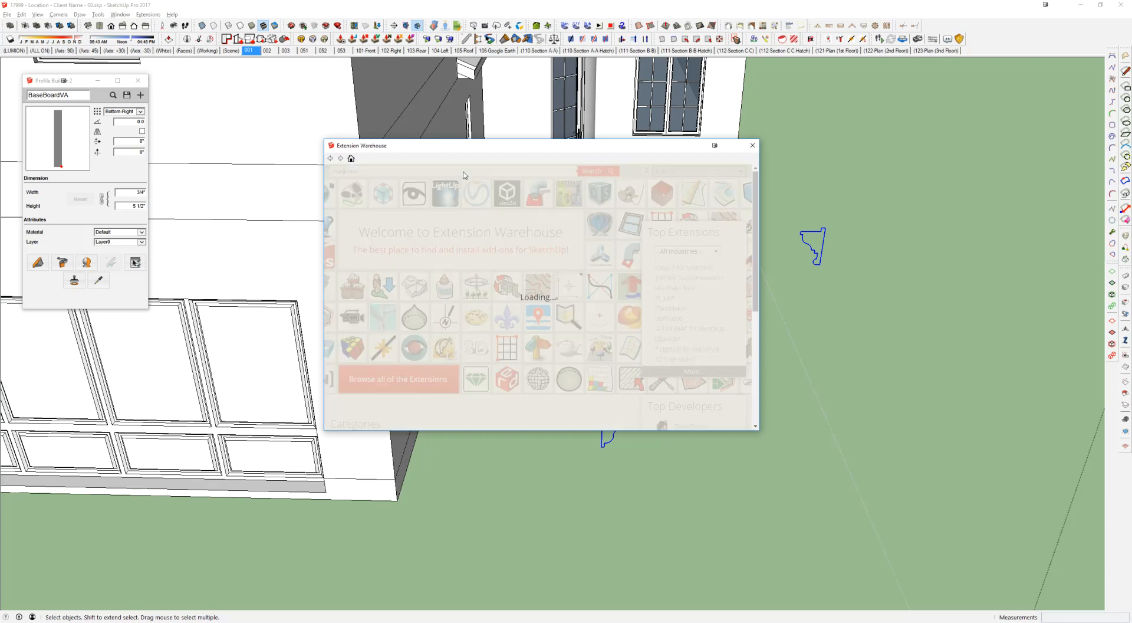
{"action": "left_click", "coordinate": [387, 184]}
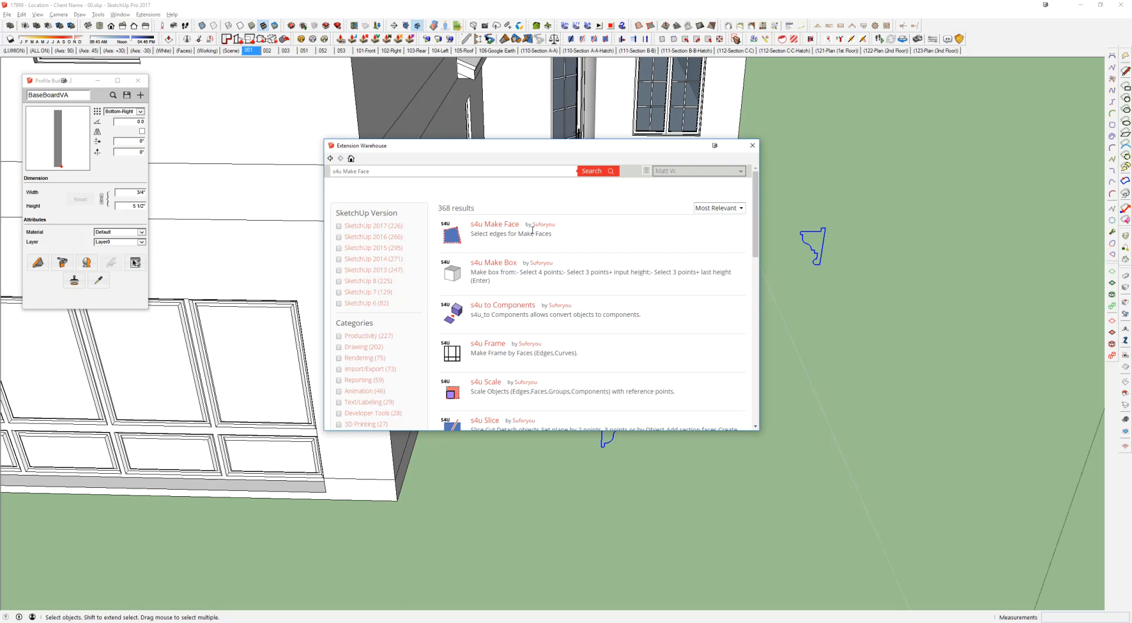
{"action": "left_click", "coordinate": [753, 146]}
Step: Trace the long straight edge of the bracket profile nearest the entry with a line to fill it, and undo that
{"action": "middle_click_drag", "start_coordinate": [752, 148], "coordinate": [575, 139], "text": "shift"}
{"action": "middle_click_drag", "start_coordinate": [388, 179], "coordinate": [636, 229], "text": "shift"}
{"action": "scroll", "coordinate": [513, 220], "scroll_direction": "up", "scroll_amount": 5}
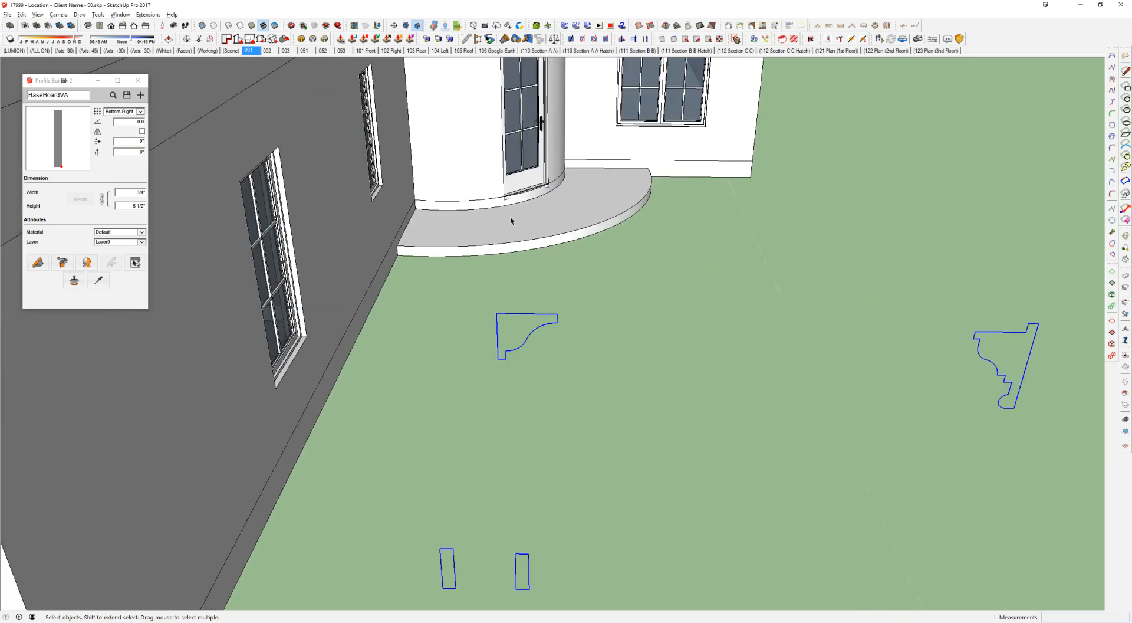
{"action": "key", "text": "l"}
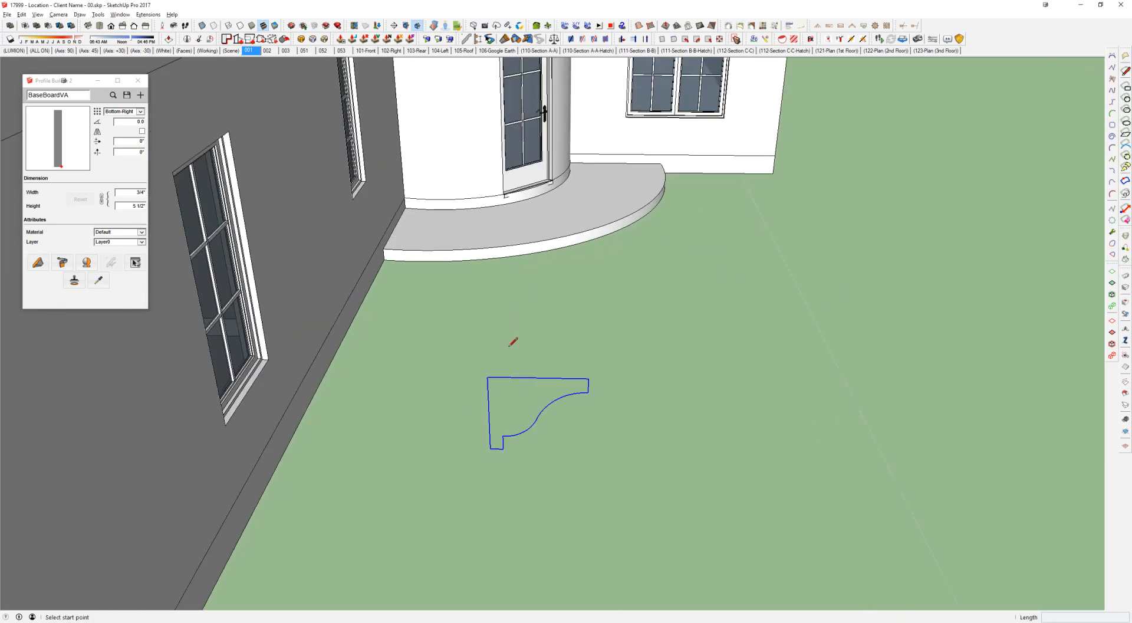
{"action": "left_click", "coordinate": [488, 376]}
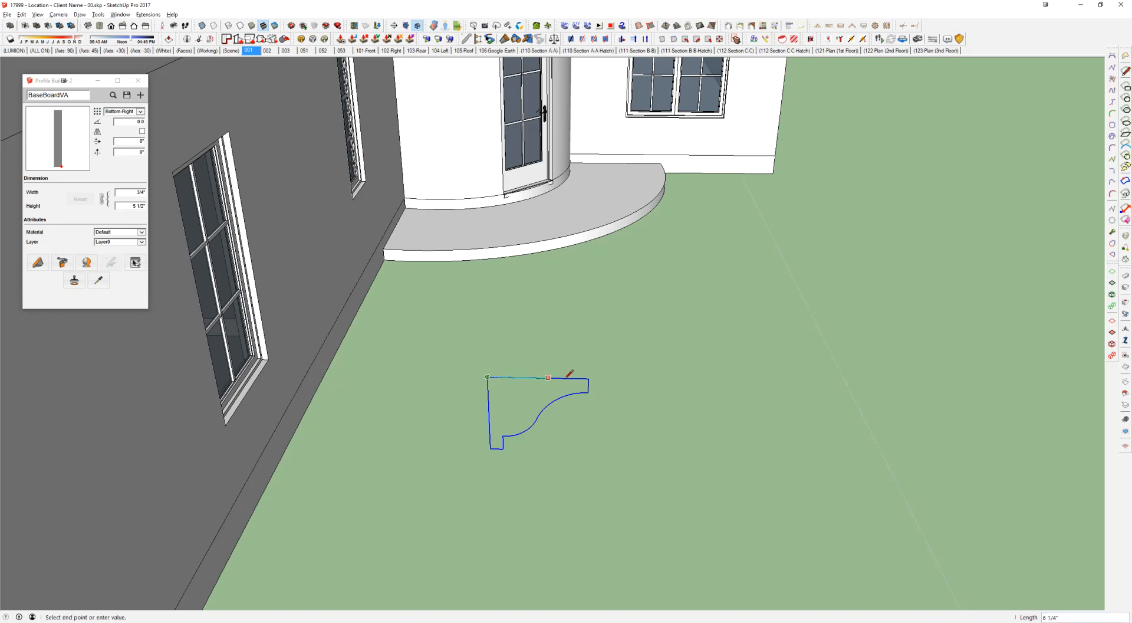
{"action": "left_click", "coordinate": [588, 378]}
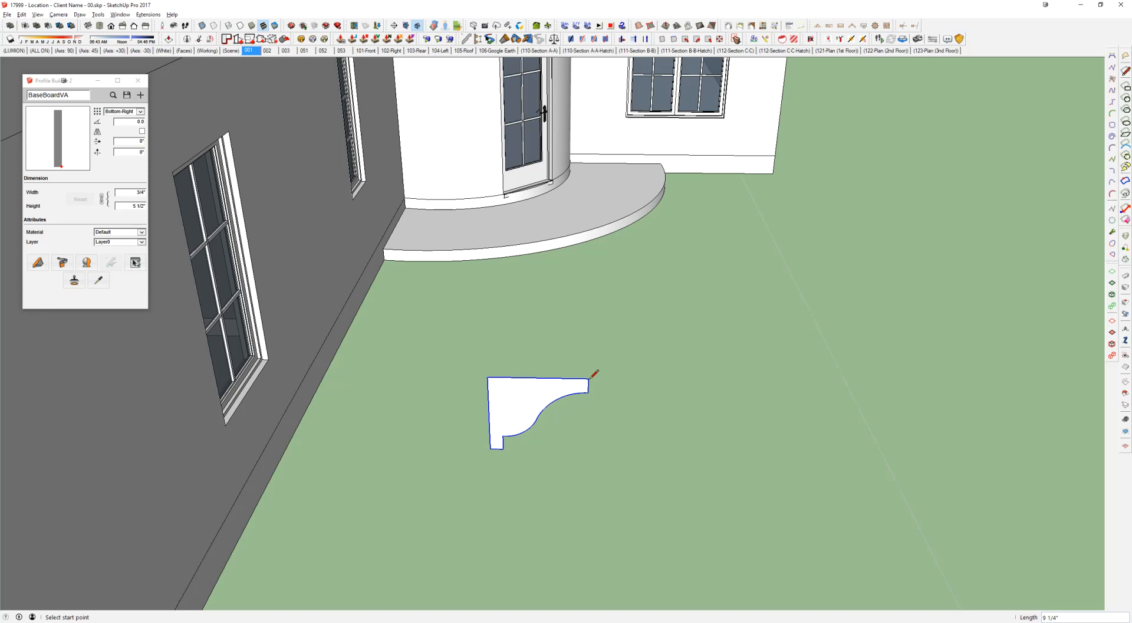
{"action": "key", "text": "ctrl+z"}
Step: Generate faces from the selected trim profile outlines
{"action": "scroll", "coordinate": [571, 240], "scroll_direction": "down", "scroll_amount": 6}
{"action": "middle_click_drag", "start_coordinate": [571, 240], "coordinate": [565, 200]}
{"action": "key", "text": "space"}
{"action": "middle_click_drag", "start_coordinate": [439, 170], "coordinate": [449, 190]}
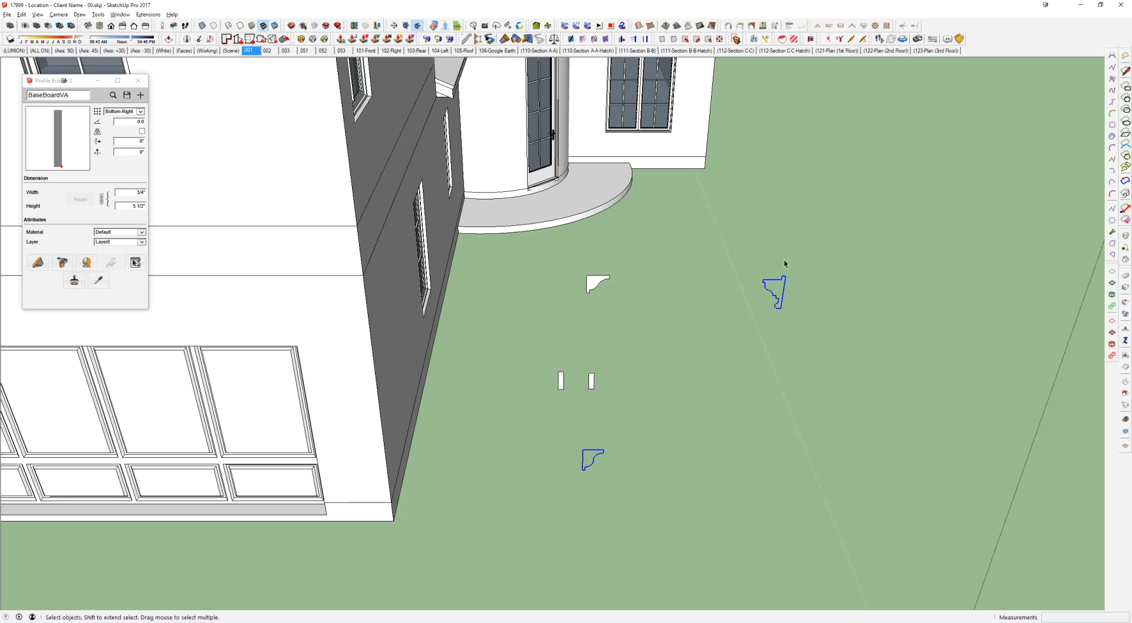
Step: Check the large cornice profile's two S-curve arcs for disconnected ends by test-moving each one
{"action": "scroll", "coordinate": [766, 281], "scroll_direction": "up", "scroll_amount": 8}
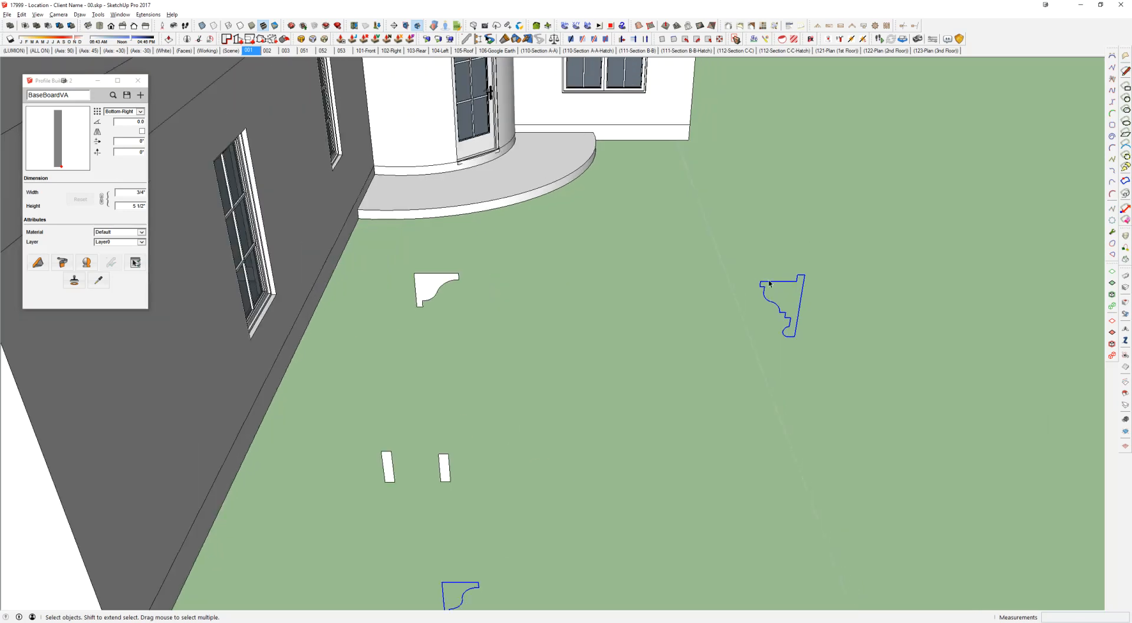
{"action": "scroll", "coordinate": [771, 293], "scroll_direction": "down", "scroll_amount": 2}
{"action": "middle_click_drag", "start_coordinate": [800, 319], "coordinate": [450, 143], "text": "shift"}
{"action": "scroll", "coordinate": [648, 274], "scroll_direction": "up", "scroll_amount": 3}
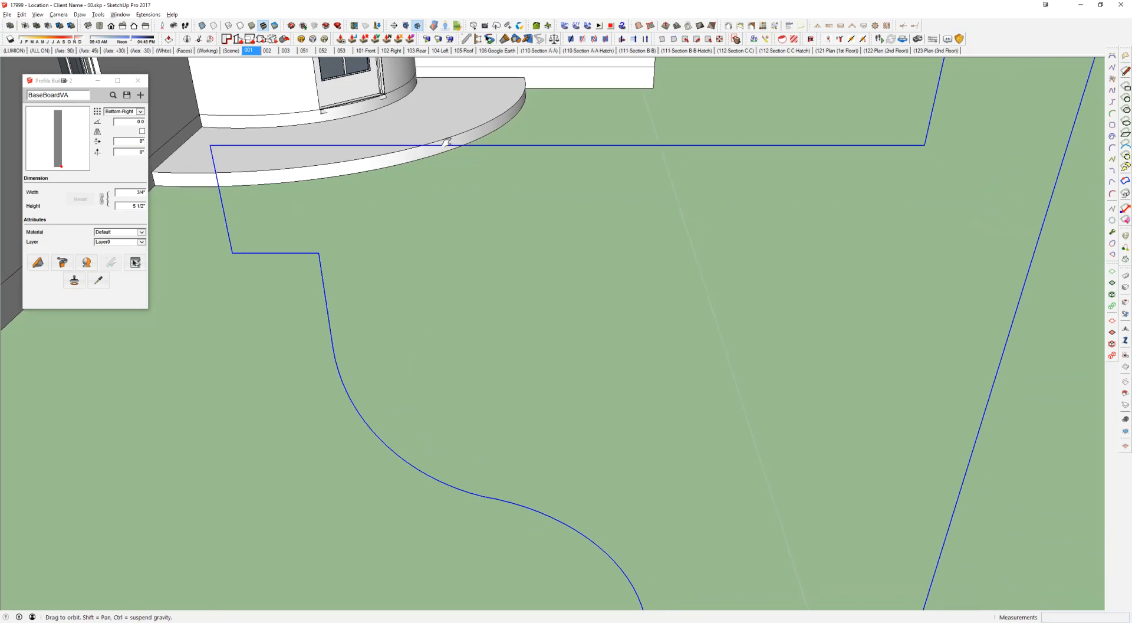
{"action": "scroll", "coordinate": [449, 143], "scroll_direction": "down", "scroll_amount": 5}
{"action": "left_click", "coordinate": [475, 236]}
{"action": "scroll", "coordinate": [473, 233], "scroll_direction": "up", "scroll_amount": 1}
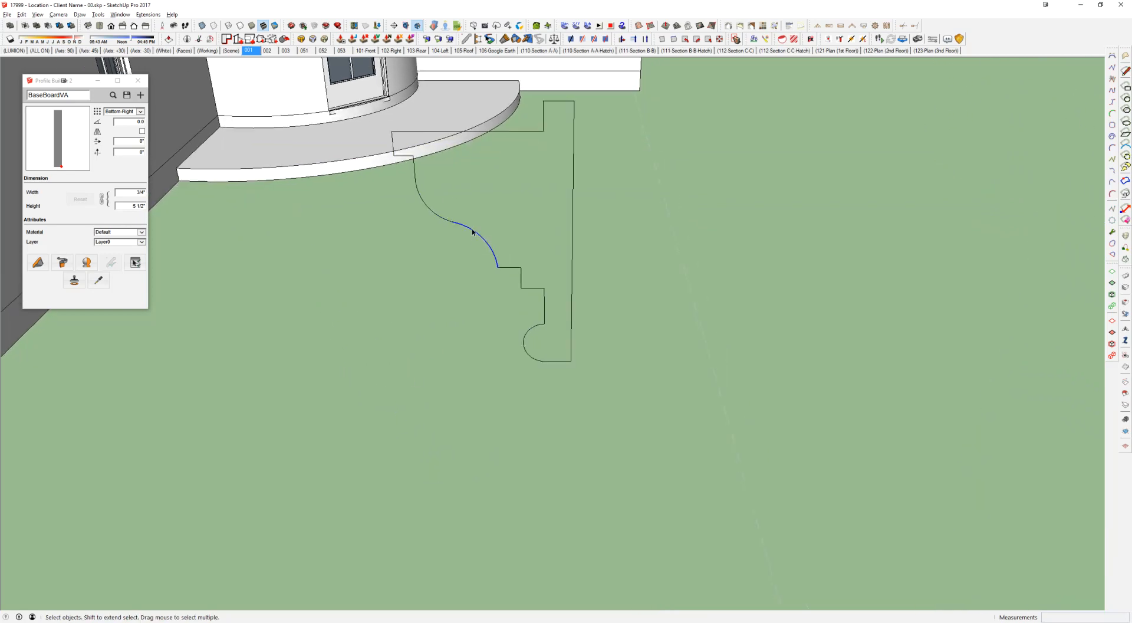
{"action": "scroll", "coordinate": [472, 232], "scroll_direction": "up", "scroll_amount": 1}
{"action": "key", "text": "m"}
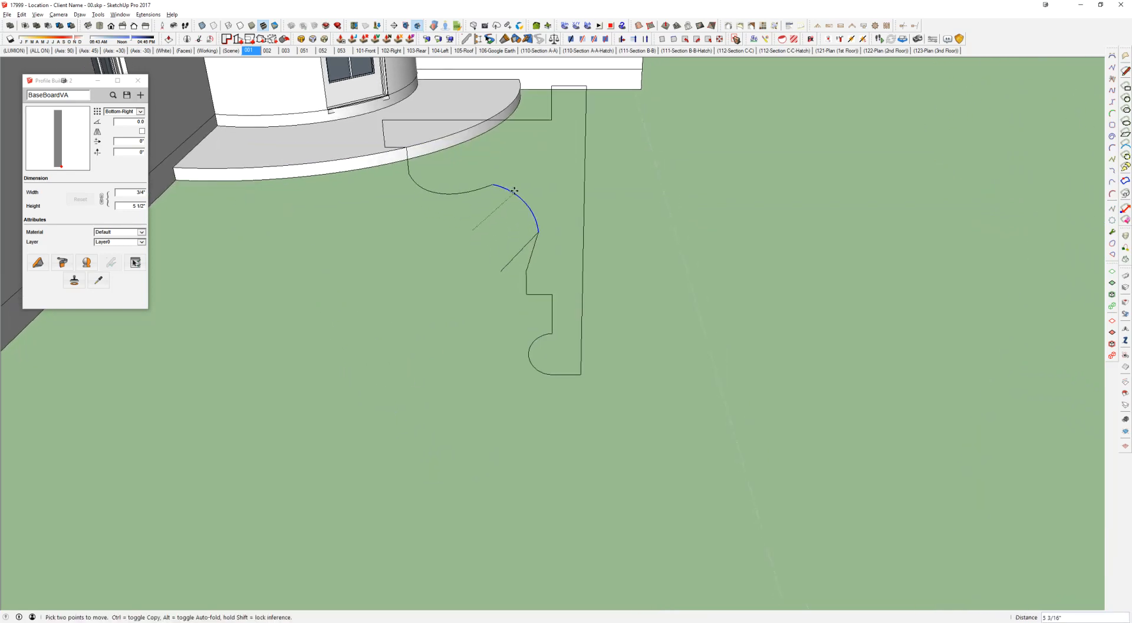
{"action": "key", "text": "space"}
{"action": "left_click", "coordinate": [434, 212]}
{"action": "scroll", "coordinate": [434, 212], "scroll_direction": "down", "scroll_amount": 2}
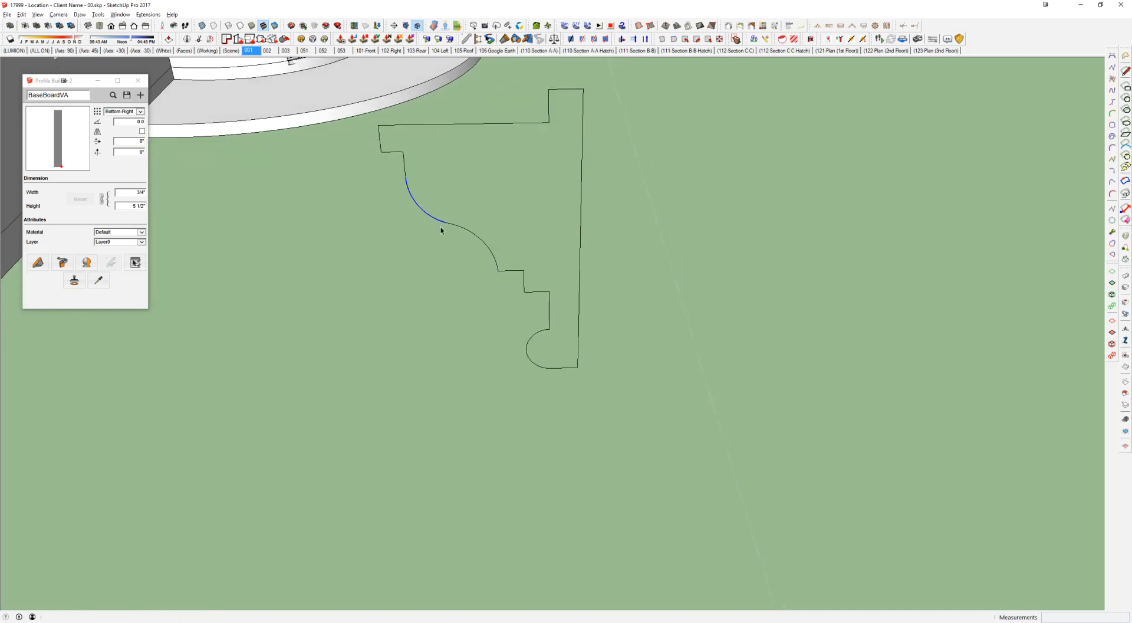
{"action": "key", "text": "m"}
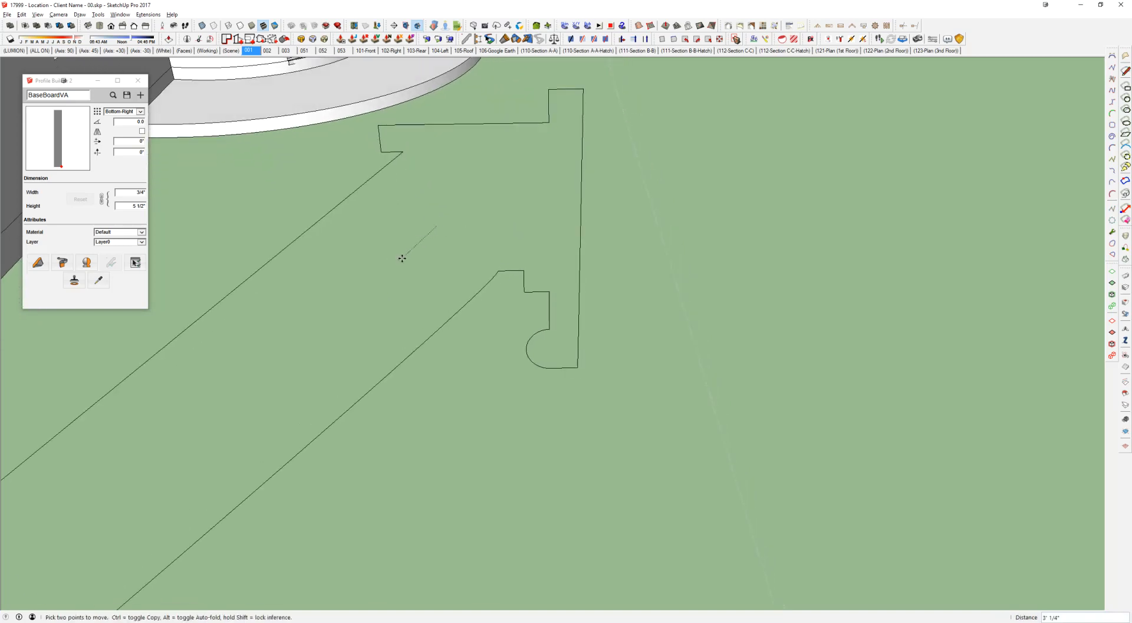
Step: Draw diagonal lines across the large cornice profile from its inner corners to the back edge to test which regions fill
{"action": "key", "text": "l"}
{"action": "left_click", "coordinate": [404, 152]}
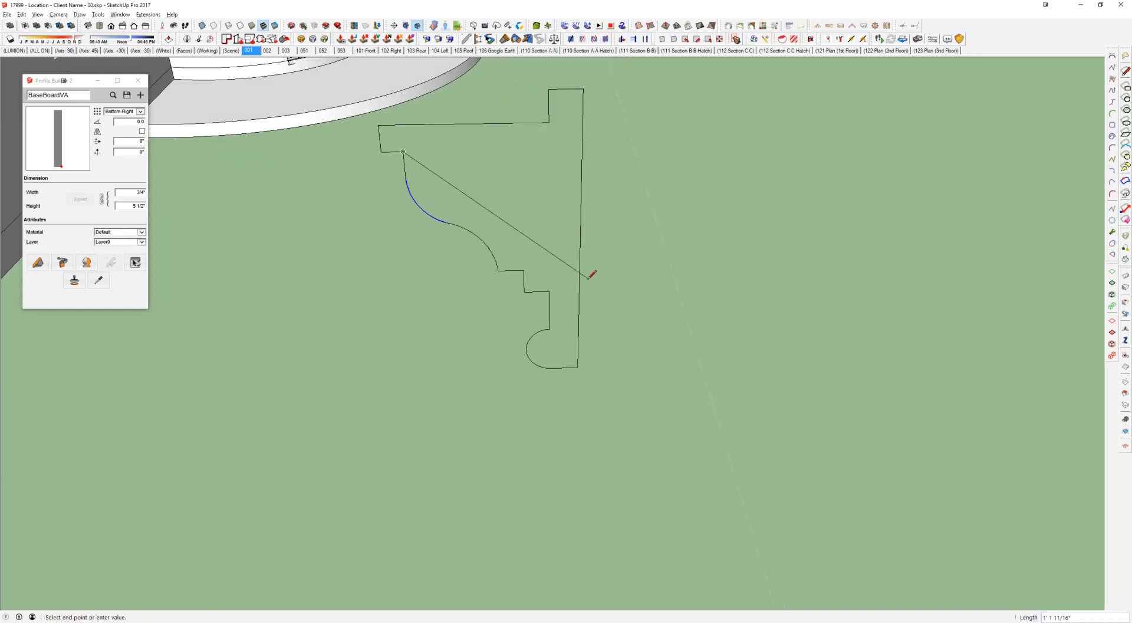
{"action": "middle_click_drag", "start_coordinate": [580, 254], "coordinate": [611, 303], "text": "shift"}
{"action": "left_click", "coordinate": [610, 306]}
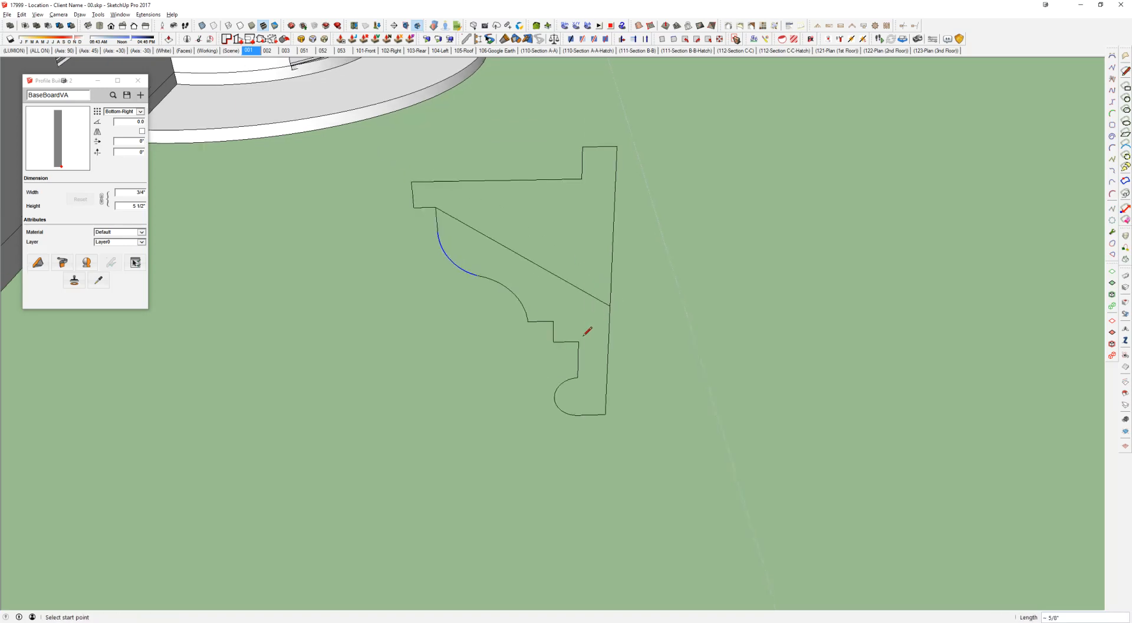
{"action": "left_click", "coordinate": [578, 341]}
{"action": "left_click", "coordinate": [614, 178]}
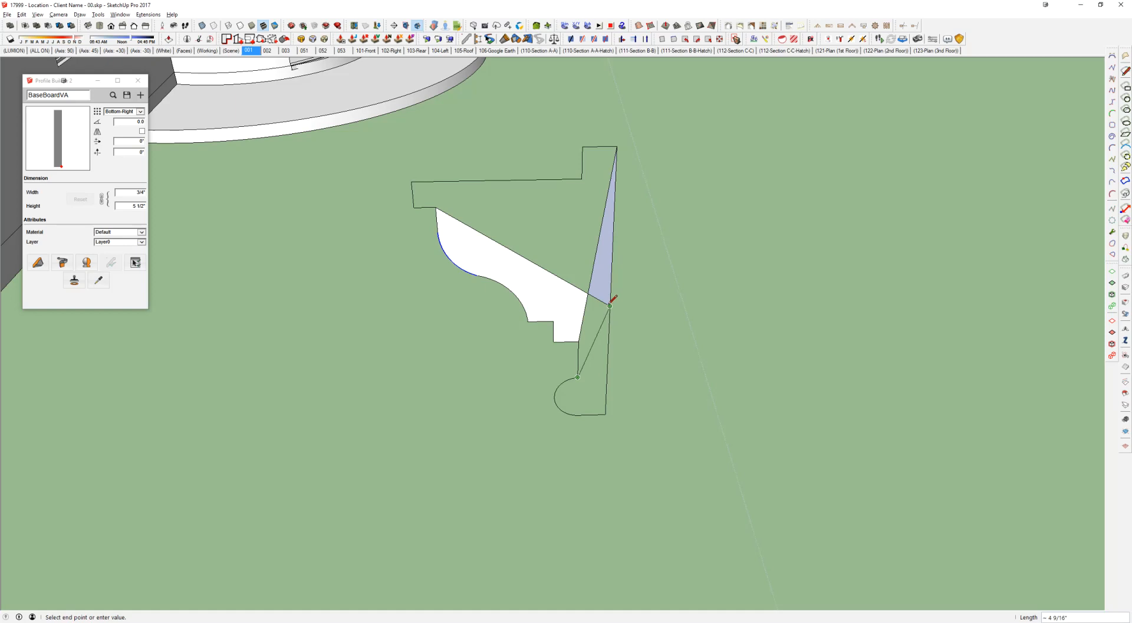
Step: Erase the lower segment of the diagonal line dividing the filled regions of the cornice profile
{"action": "scroll", "coordinate": [603, 301], "scroll_direction": "up", "scroll_amount": 3}
{"action": "key", "text": "e"}
{"action": "left_click", "coordinate": [575, 303]}
{"action": "scroll", "coordinate": [576, 309], "scroll_direction": "up", "scroll_amount": 2}
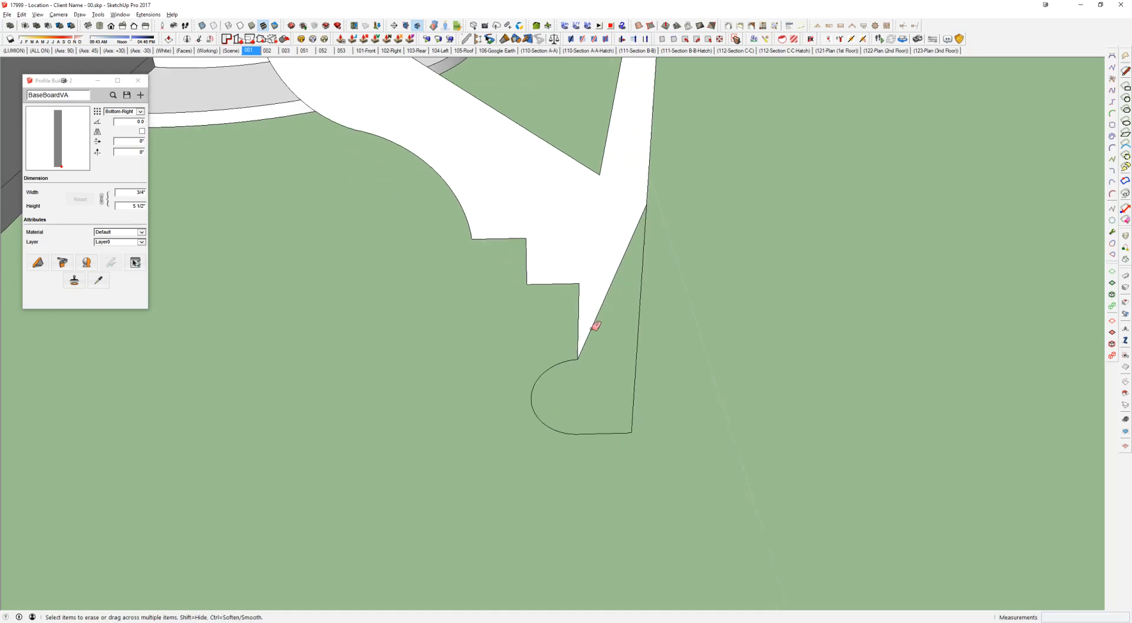
Step: Try to move the half-round arc at the cornice profile's base onto the end of the adjoining straight edge
{"action": "key", "text": "l"}
{"action": "key", "text": "space"}
{"action": "left_click", "coordinate": [569, 361]}
{"action": "key", "text": "m"}
{"action": "left_click", "coordinate": [568, 360]}
{"action": "left_click", "coordinate": [578, 358]}
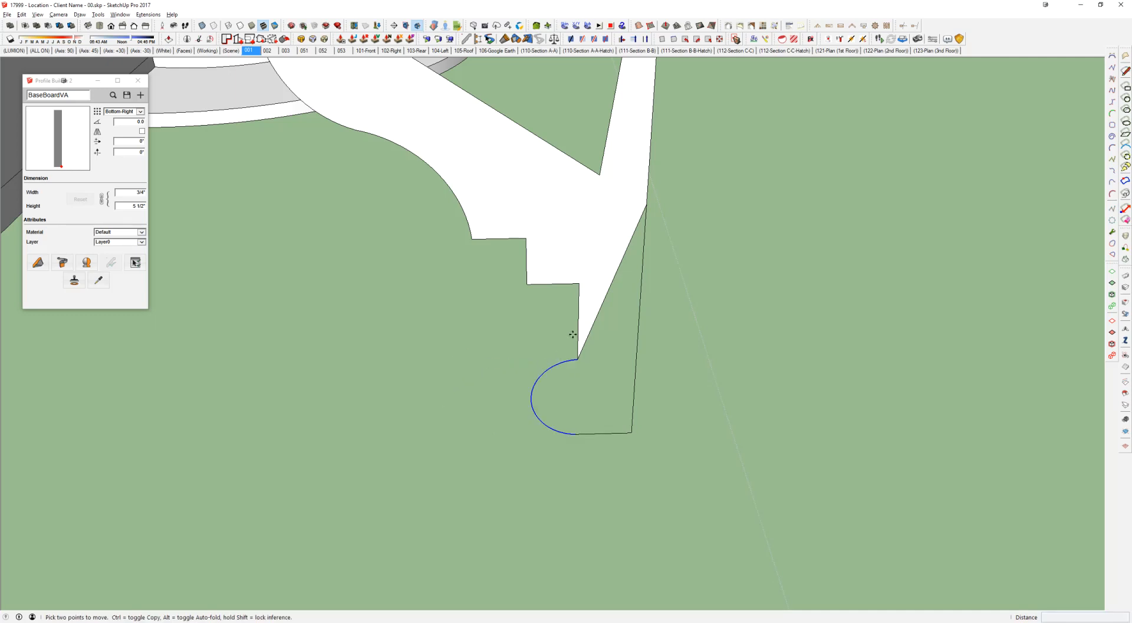
Step: Examine up close the junction between the half-round arc and the vertical edge at the cornice profile's base
{"action": "scroll", "coordinate": [573, 333], "scroll_direction": "up", "scroll_amount": 2}
{"action": "scroll", "coordinate": [599, 329], "scroll_direction": "up", "scroll_amount": 5}
{"action": "middle_click_drag", "start_coordinate": [602, 332], "coordinate": [525, 201], "text": "shift"}
{"action": "scroll", "coordinate": [513, 239], "scroll_direction": "up", "scroll_amount": 4}
{"action": "scroll", "coordinate": [514, 238], "scroll_direction": "down", "scroll_amount": 3}
{"action": "scroll", "coordinate": [513, 239], "scroll_direction": "up", "scroll_amount": 5}
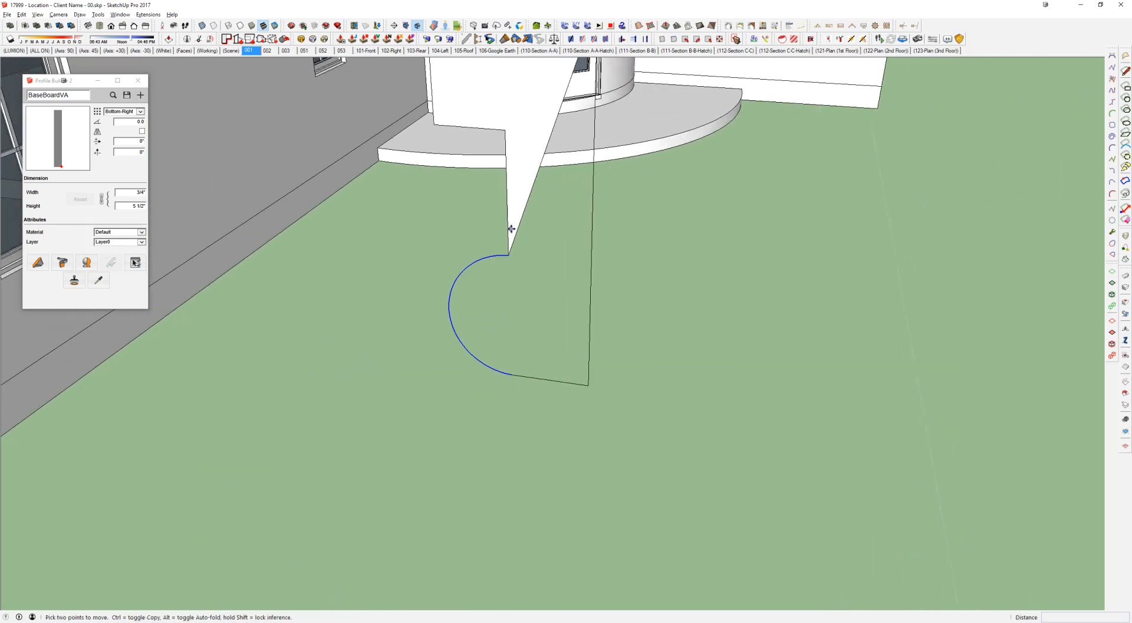
{"action": "scroll", "coordinate": [512, 228], "scroll_direction": "up", "scroll_amount": 3}
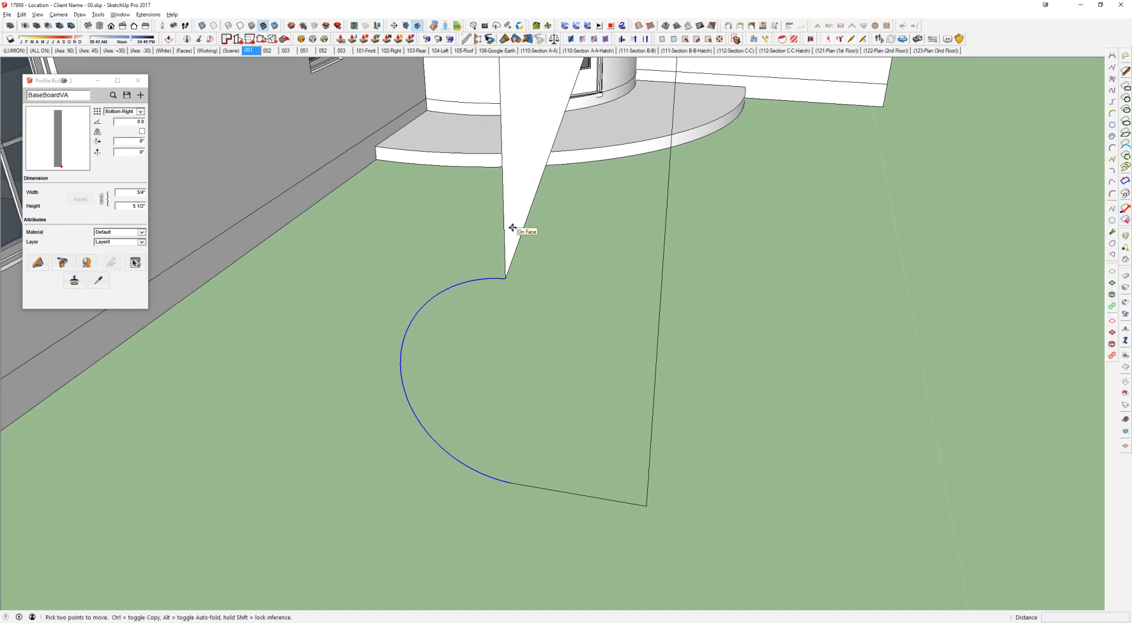
{"action": "scroll", "coordinate": [512, 228], "scroll_direction": "up", "scroll_amount": 4}
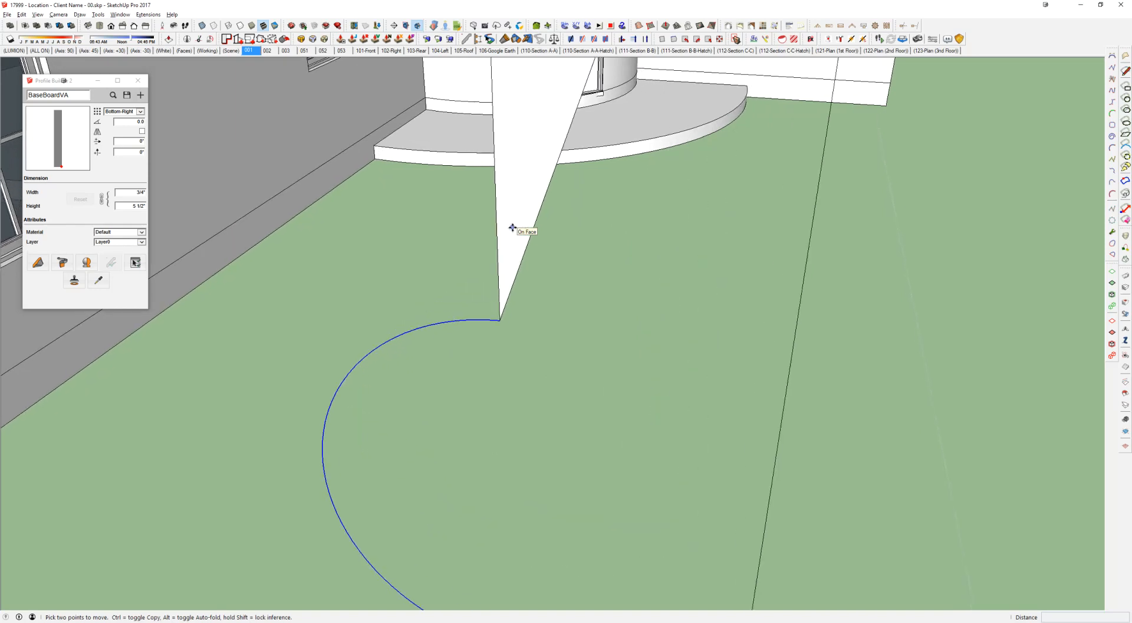
{"action": "scroll", "coordinate": [512, 228], "scroll_direction": "up", "scroll_amount": 1}
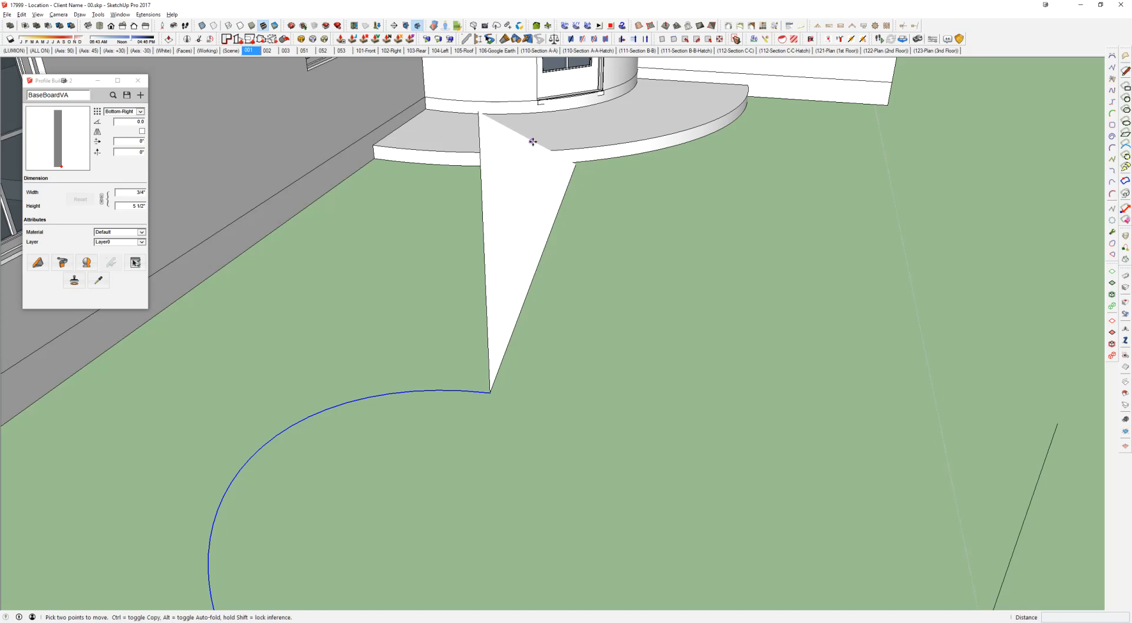
{"action": "middle_click_drag", "start_coordinate": [526, 167], "coordinate": [501, 215]}
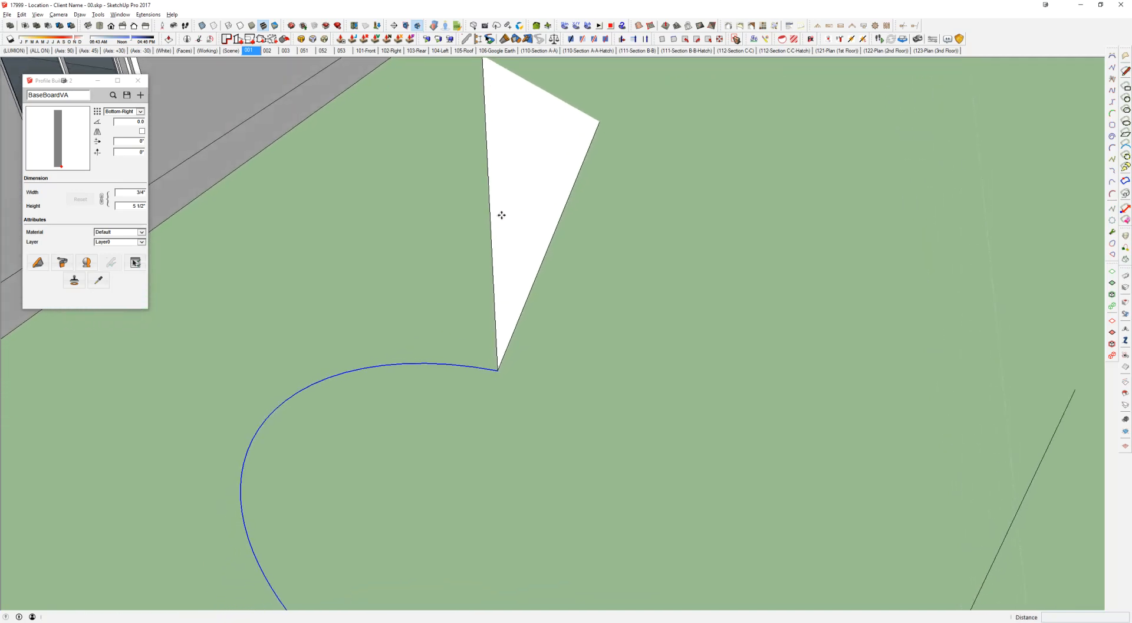
{"action": "scroll", "coordinate": [505, 215], "scroll_direction": "up", "scroll_amount": 1}
{"action": "scroll", "coordinate": [514, 254], "scroll_direction": "up", "scroll_amount": 1}
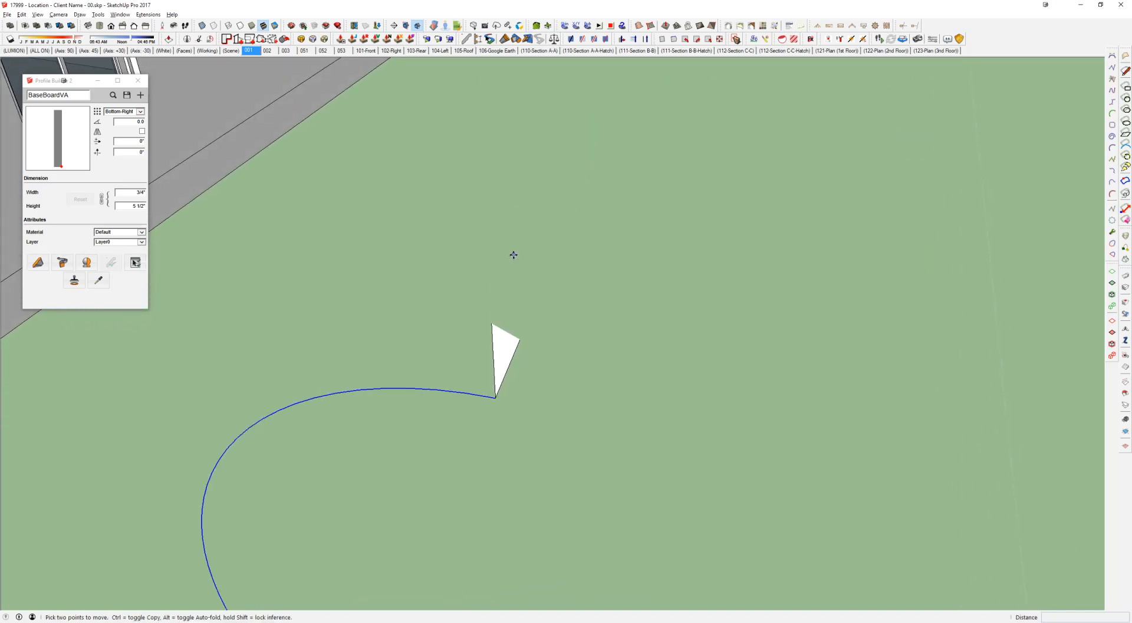
{"action": "scroll", "coordinate": [514, 255], "scroll_direction": "up", "scroll_amount": 1}
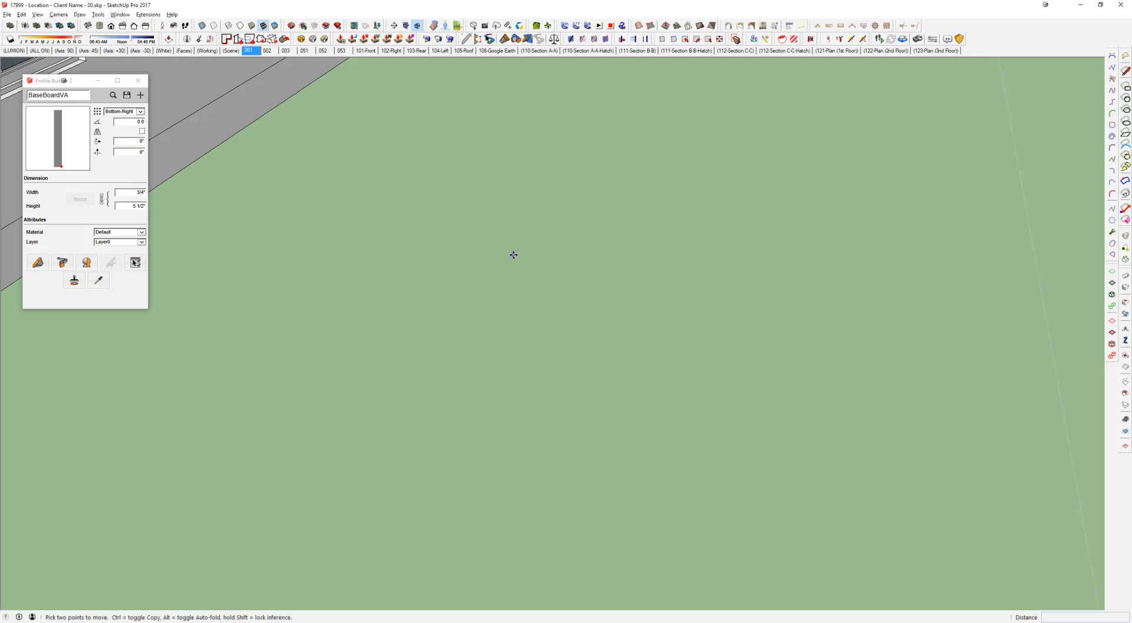
{"action": "scroll", "coordinate": [514, 255], "scroll_direction": "down", "scroll_amount": 2}
{"action": "middle_click_drag", "start_coordinate": [514, 255], "coordinate": [431, 204]}
Step: Set the camera's field of view to 1 degree
{"action": "left_click", "coordinate": [430, 203]}
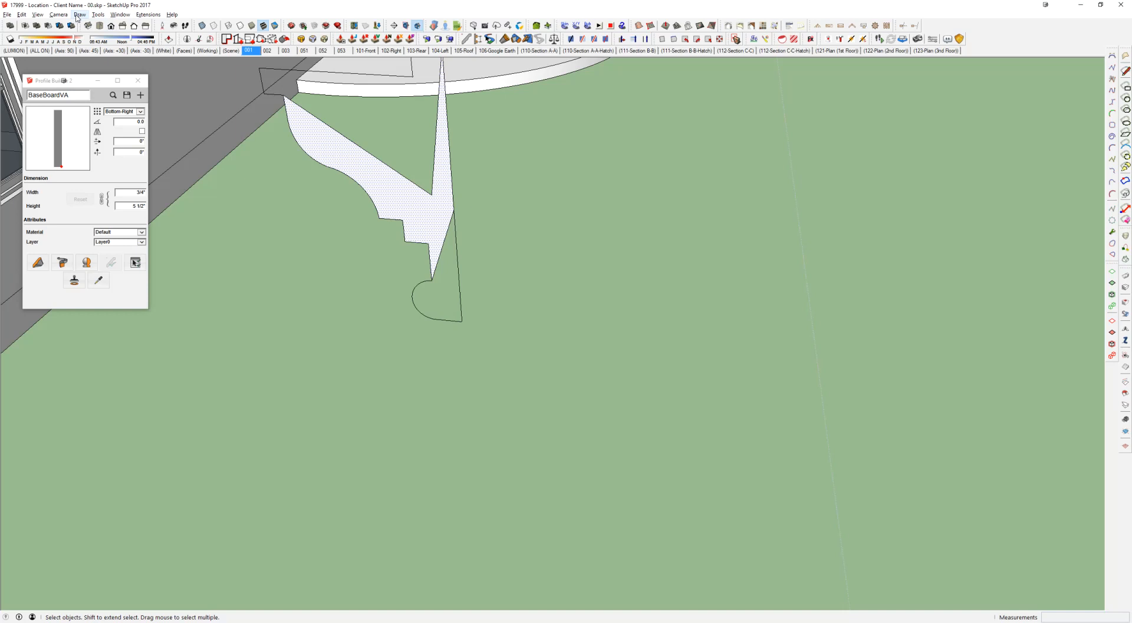
{"action": "left_click", "coordinate": [113, 17]}
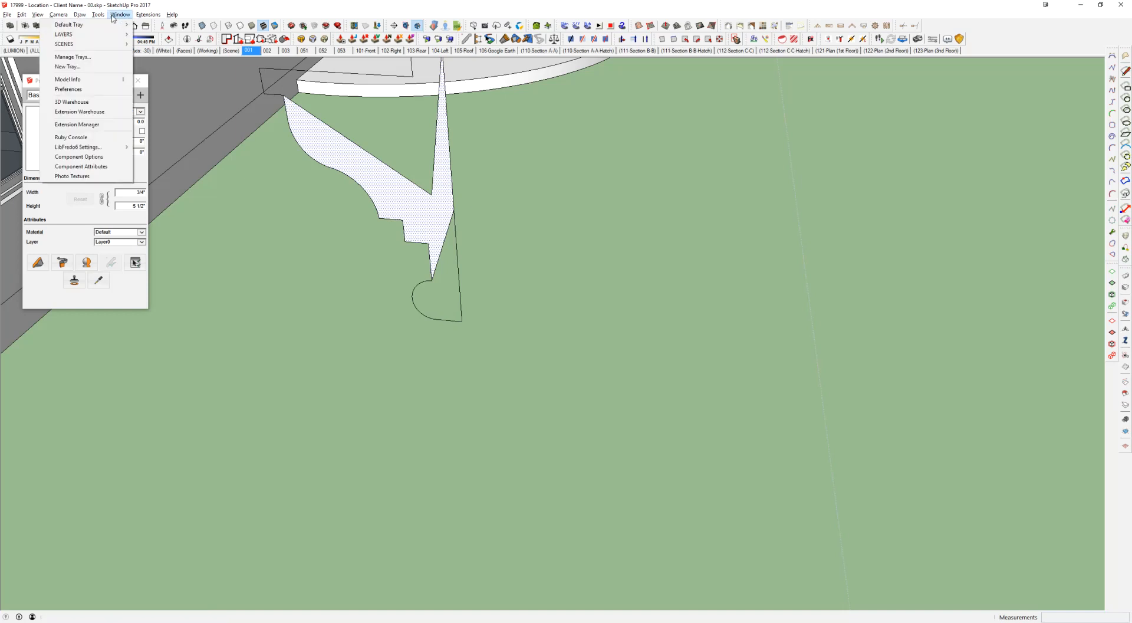
{"action": "mouse_move", "coordinate": [146, 20]}
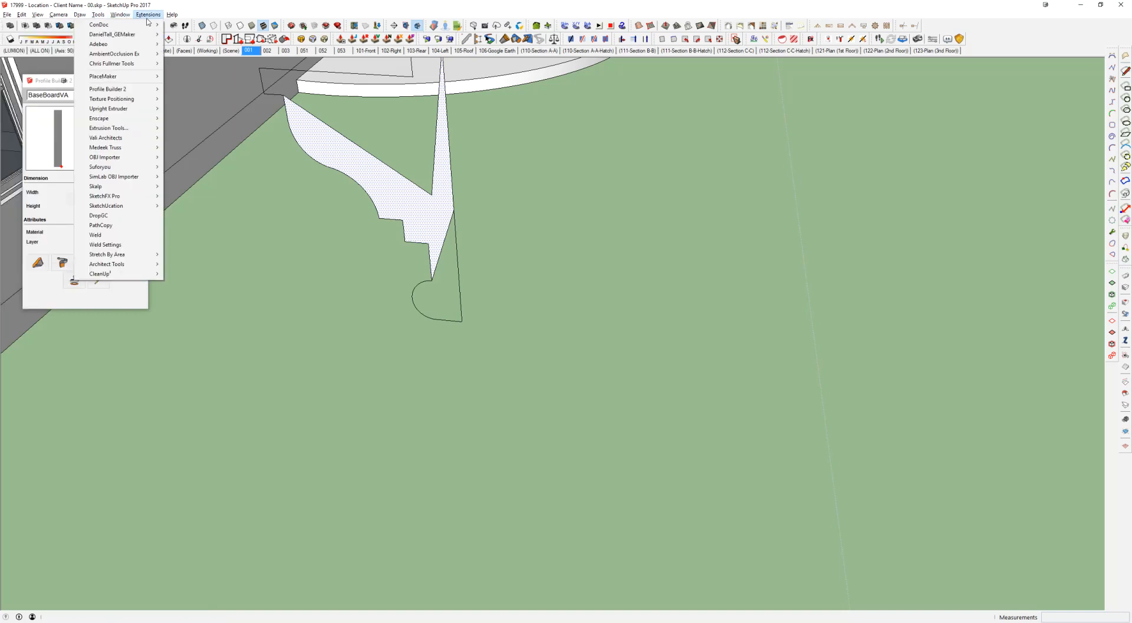
{"action": "mouse_move", "coordinate": [96, 18]}
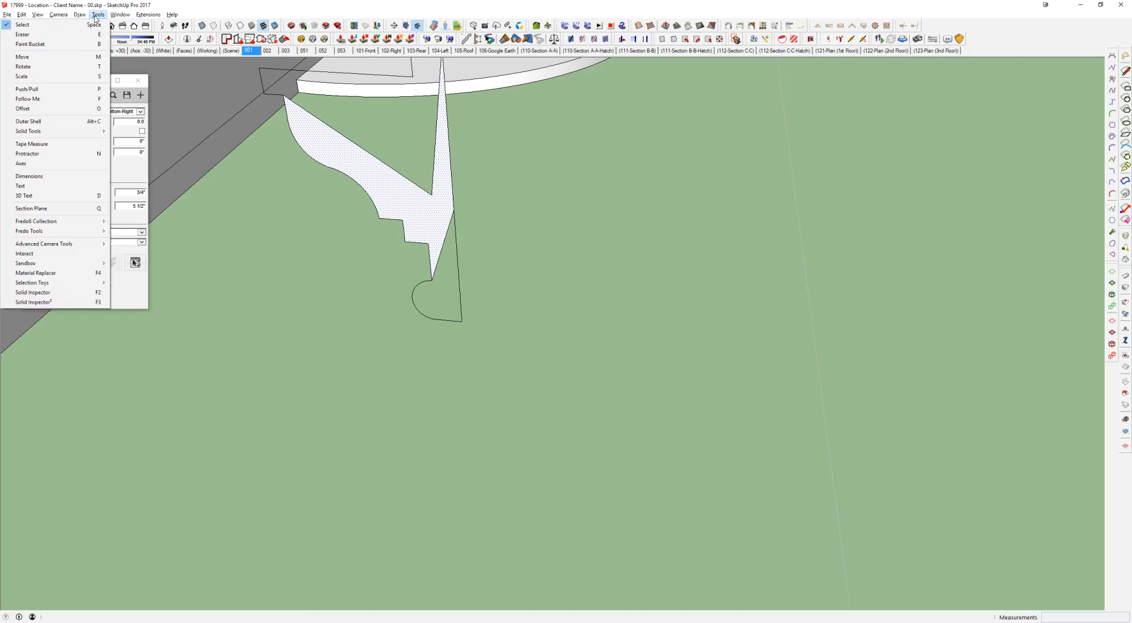
{"action": "mouse_move", "coordinate": [38, 18]}
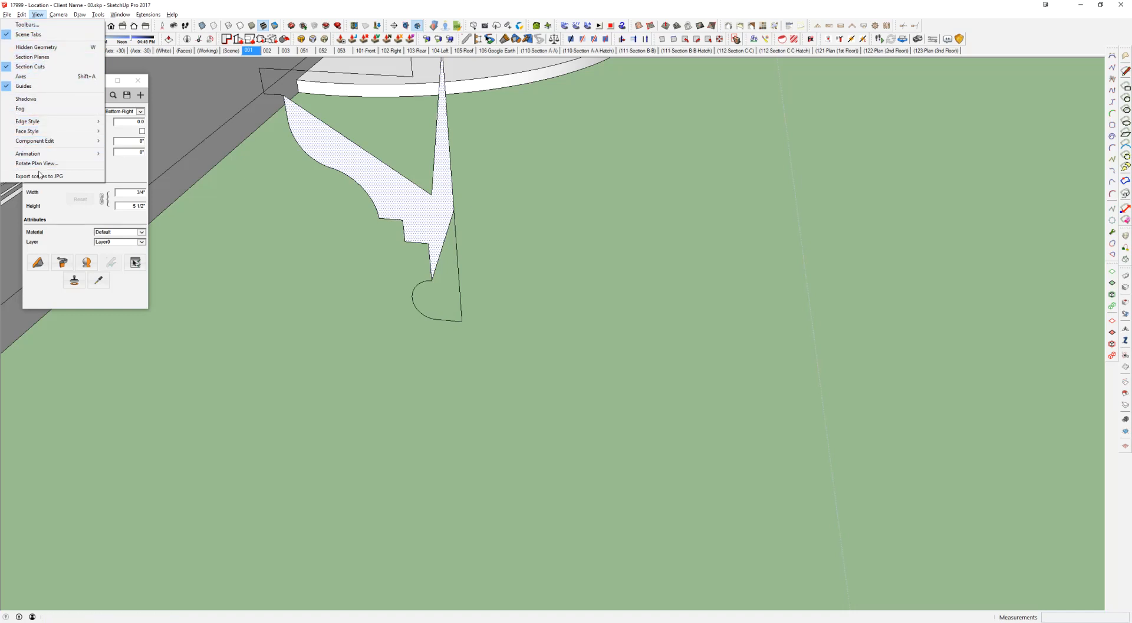
{"action": "mouse_move", "coordinate": [59, 16]}
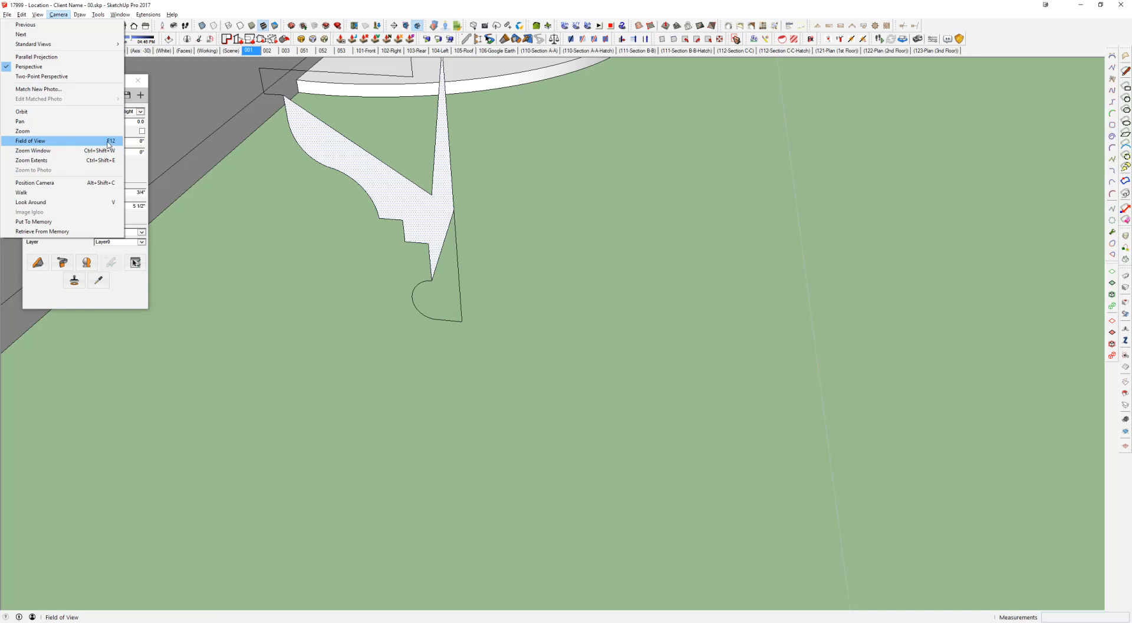
{"action": "left_click", "coordinate": [412, 247]}
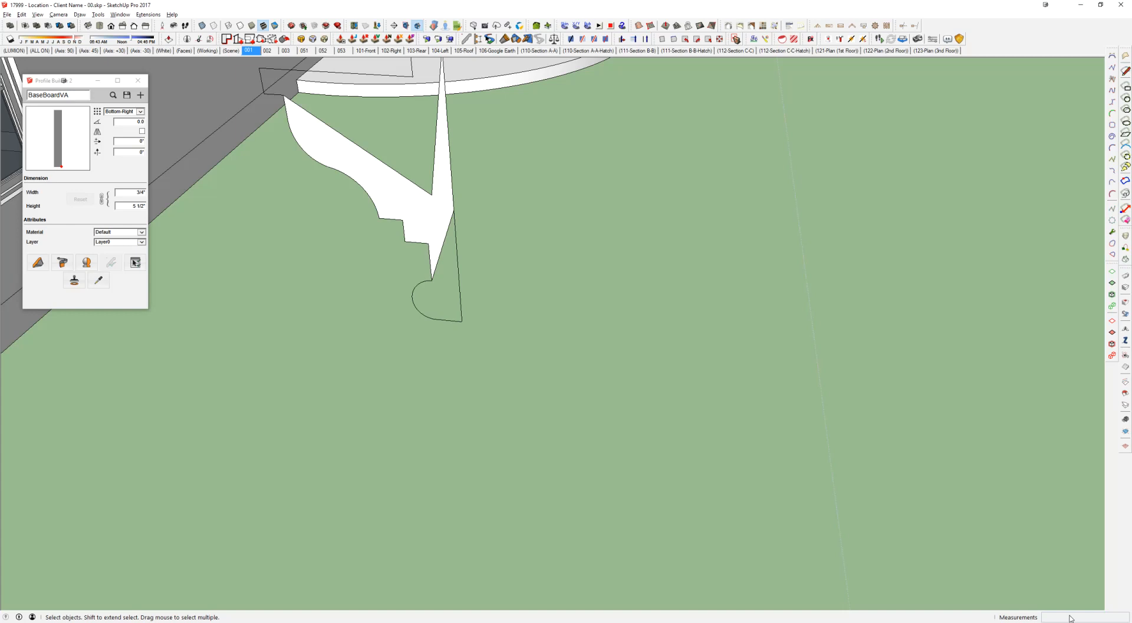
{"action": "key", "text": "z"}
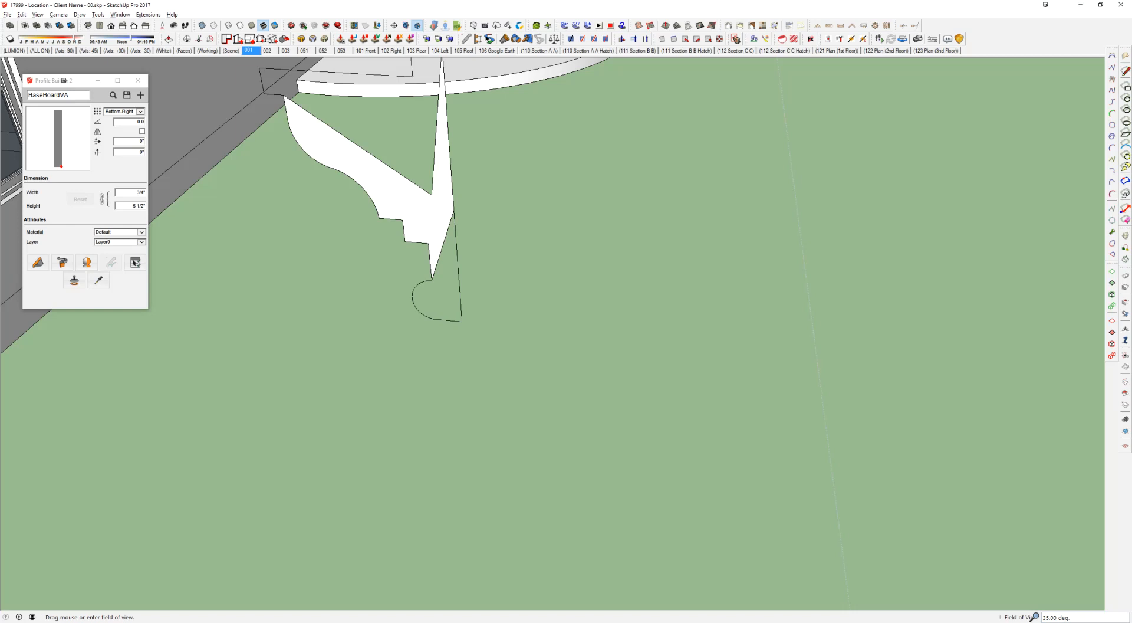
{"action": "type", "text": "1"}
{"action": "key", "text": "Return"}
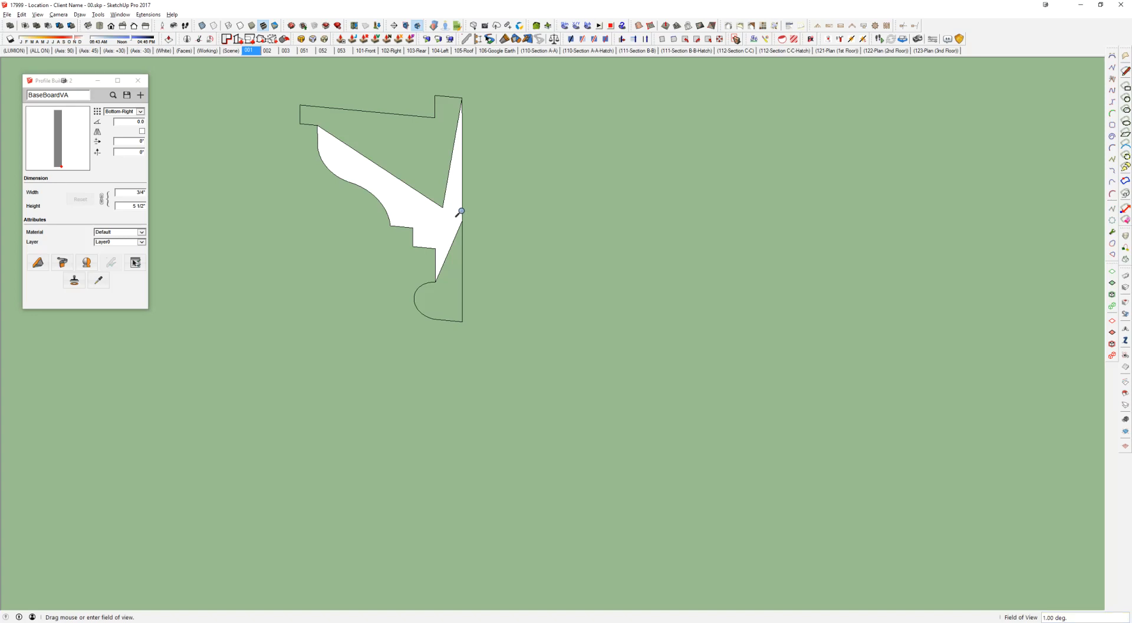
Step: Inspect the upper end of the half-round arc at high magnification for a gap to the vertical edge above it
{"action": "scroll", "coordinate": [460, 211], "scroll_direction": "down", "scroll_amount": 8}
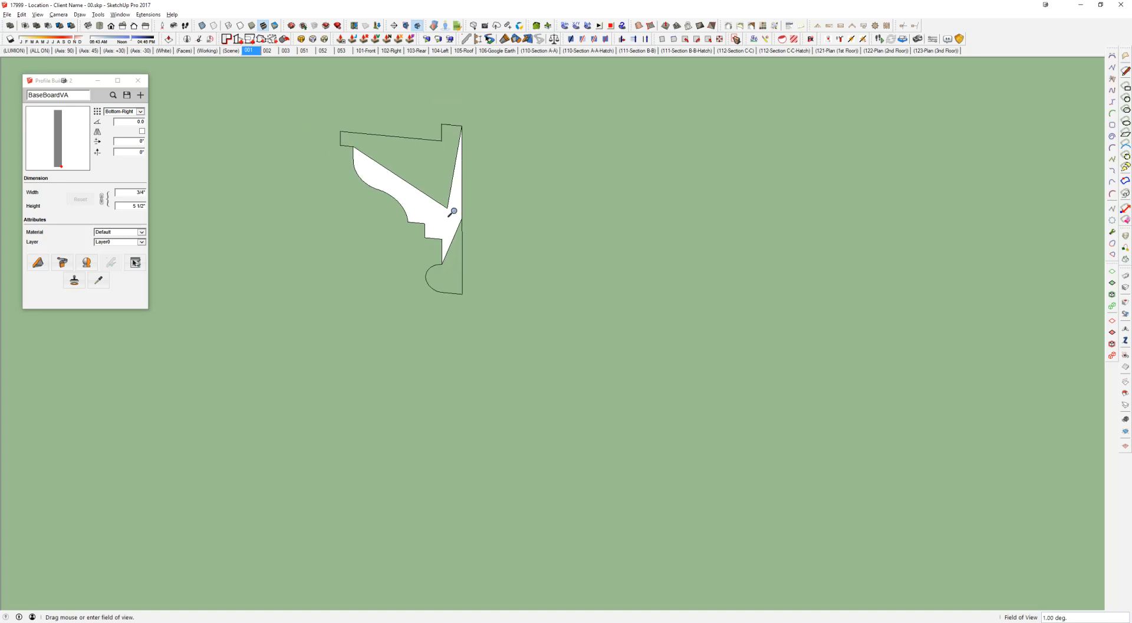
{"action": "middle_click_drag", "start_coordinate": [453, 210], "coordinate": [499, 252]}
{"action": "scroll", "coordinate": [419, 121], "scroll_direction": "down", "scroll_amount": 7}
{"action": "scroll", "coordinate": [390, 155], "scroll_direction": "down", "scroll_amount": 1}
{"action": "middle_click_drag", "start_coordinate": [389, 154], "coordinate": [448, 269], "text": "shift"}
{"action": "key", "text": "z"}
{"action": "middle_click_drag", "start_coordinate": [428, 210], "coordinate": [419, 291]}
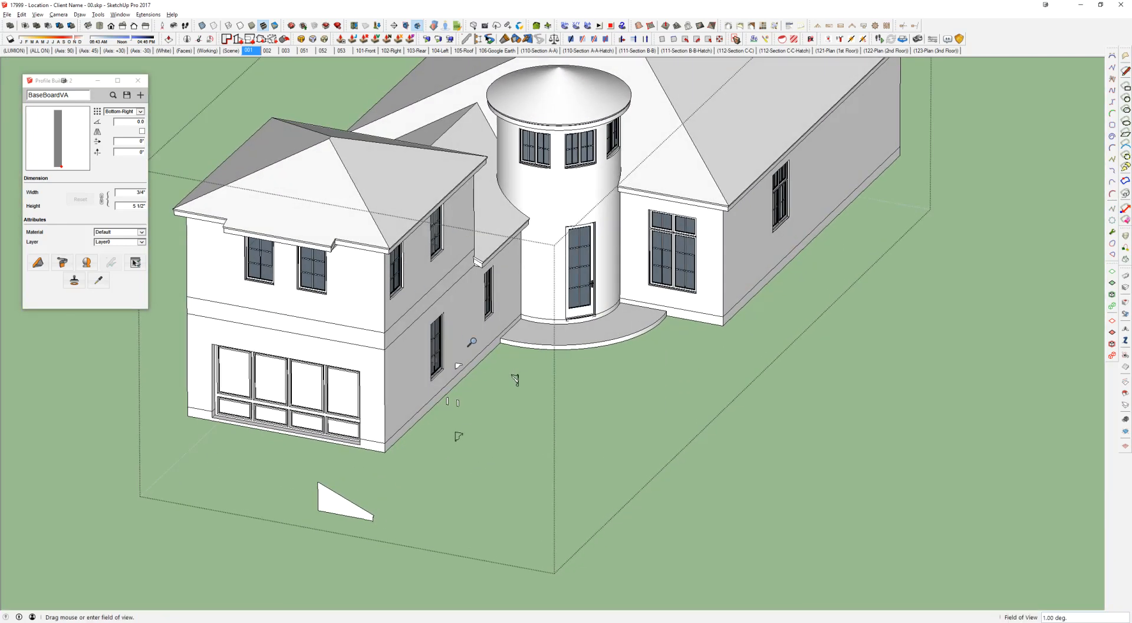
{"action": "scroll", "coordinate": [507, 380], "scroll_direction": "up", "scroll_amount": 8}
{"action": "scroll", "coordinate": [506, 421], "scroll_direction": "up", "scroll_amount": 10}
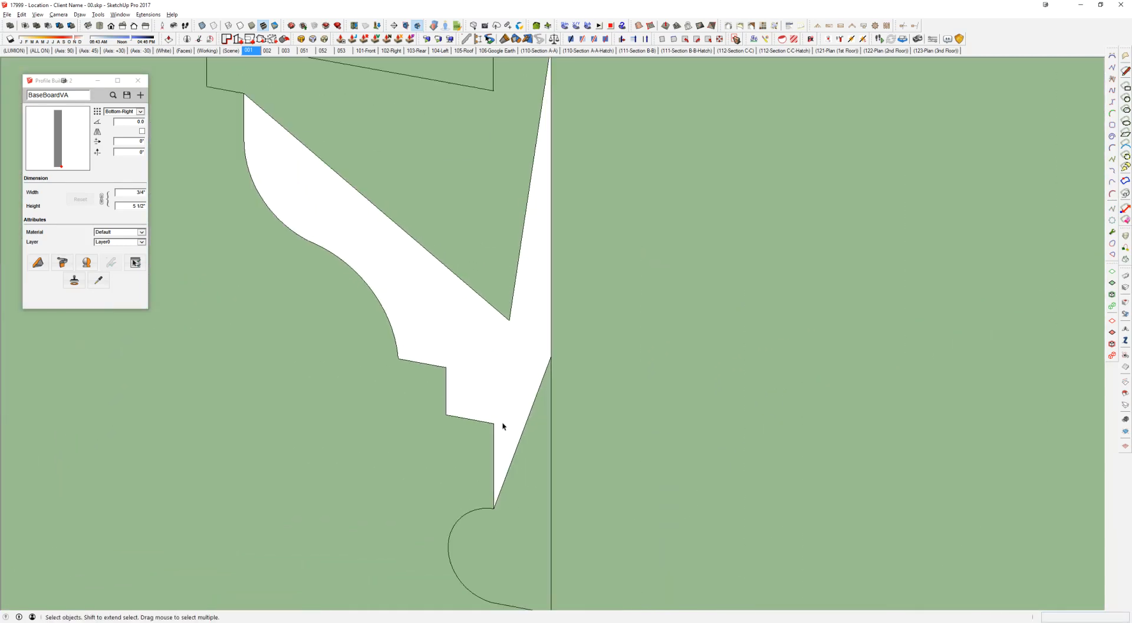
{"action": "scroll", "coordinate": [506, 431], "scroll_direction": "up", "scroll_amount": 5}
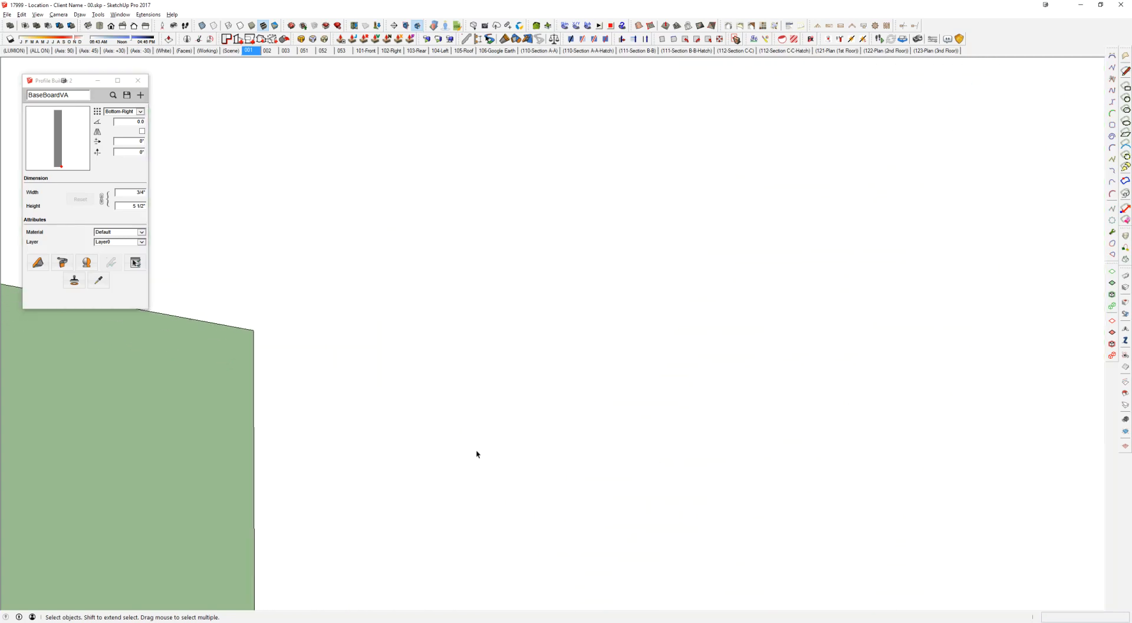
{"action": "middle_click_drag", "start_coordinate": [470, 493], "coordinate": [568, 39], "text": "shift"}
{"action": "scroll", "coordinate": [485, 386], "scroll_direction": "down", "scroll_amount": 3}
{"action": "middle_click_drag", "start_coordinate": [546, 364], "coordinate": [547, 172], "text": "shift"}
{"action": "scroll", "coordinate": [518, 238], "scroll_direction": "up", "scroll_amount": 8}
{"action": "scroll", "coordinate": [498, 371], "scroll_direction": "up", "scroll_amount": 5}
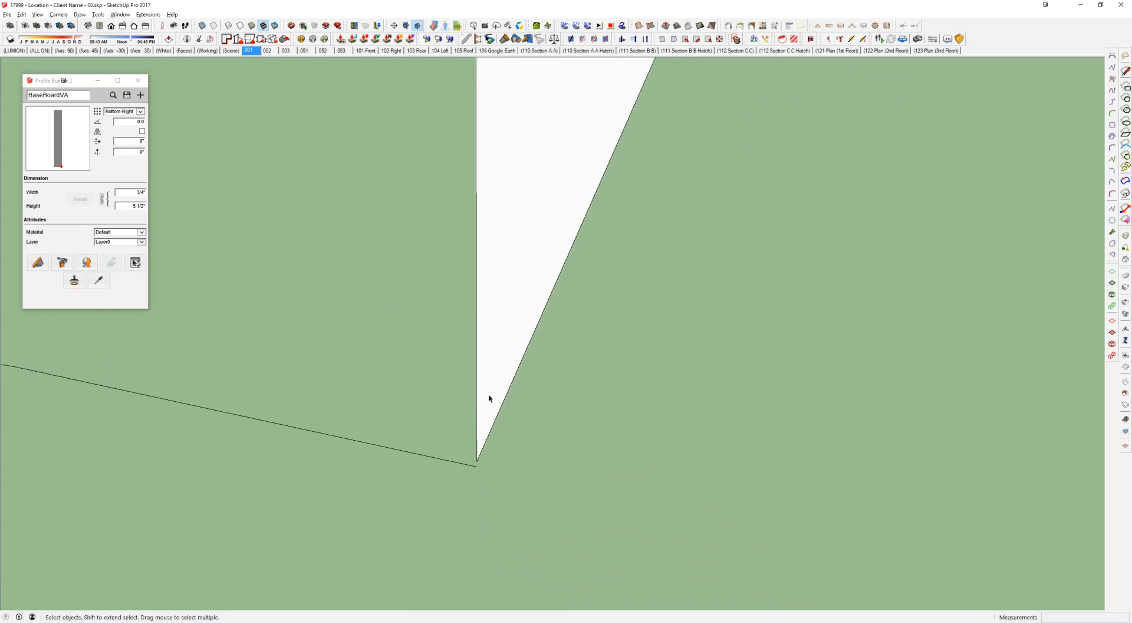
{"action": "scroll", "coordinate": [487, 430], "scroll_direction": "down", "scroll_amount": 8}
{"action": "scroll", "coordinate": [487, 431], "scroll_direction": "up", "scroll_amount": 2}
{"action": "scroll", "coordinate": [488, 431], "scroll_direction": "up", "scroll_amount": 3}
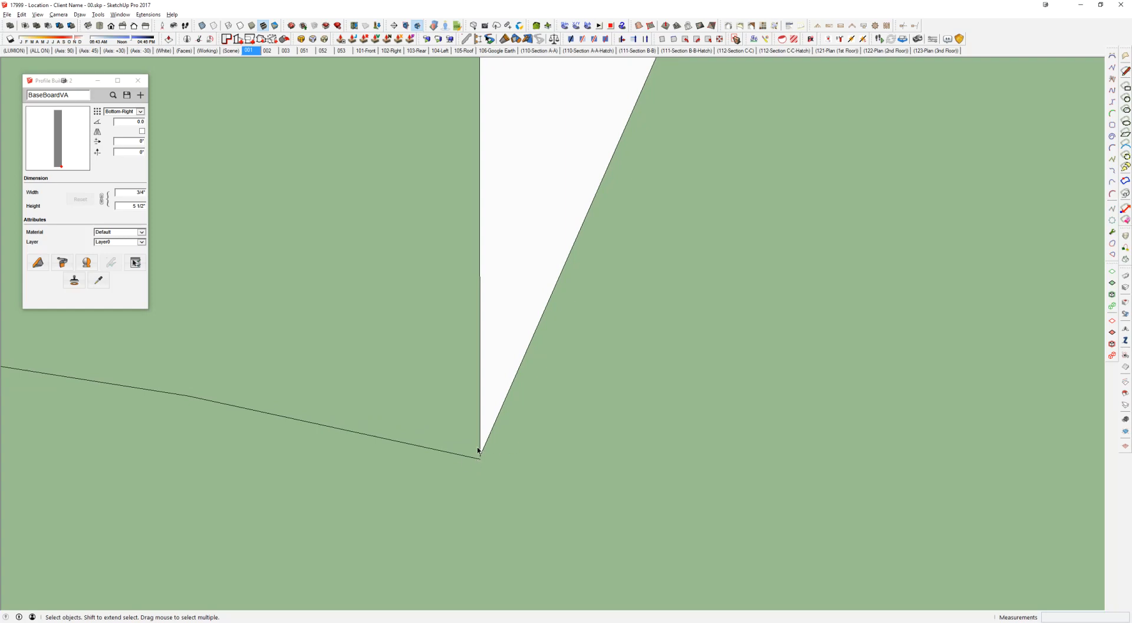
Step: Extend the vertical edge past the half-round arc's end to bridge the gap, and erase the overshoot and the adjoining diagonal line
{"action": "key", "text": "l"}
{"action": "left_click", "coordinate": [480, 456]}
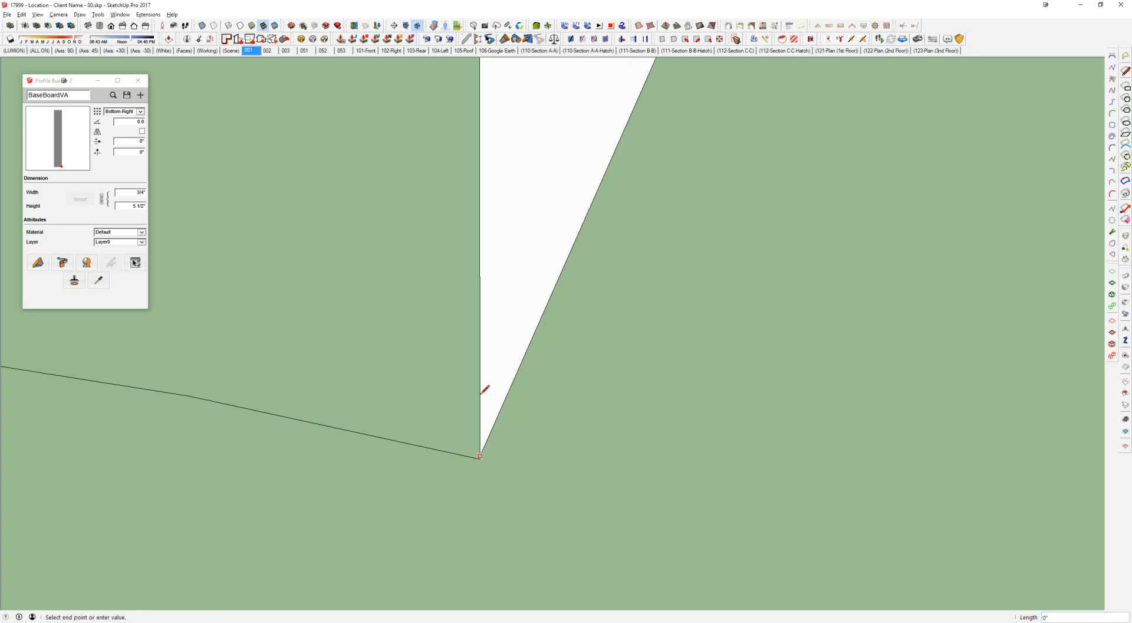
{"action": "left_click", "coordinate": [480, 537]}
{"action": "key", "text": "e"}
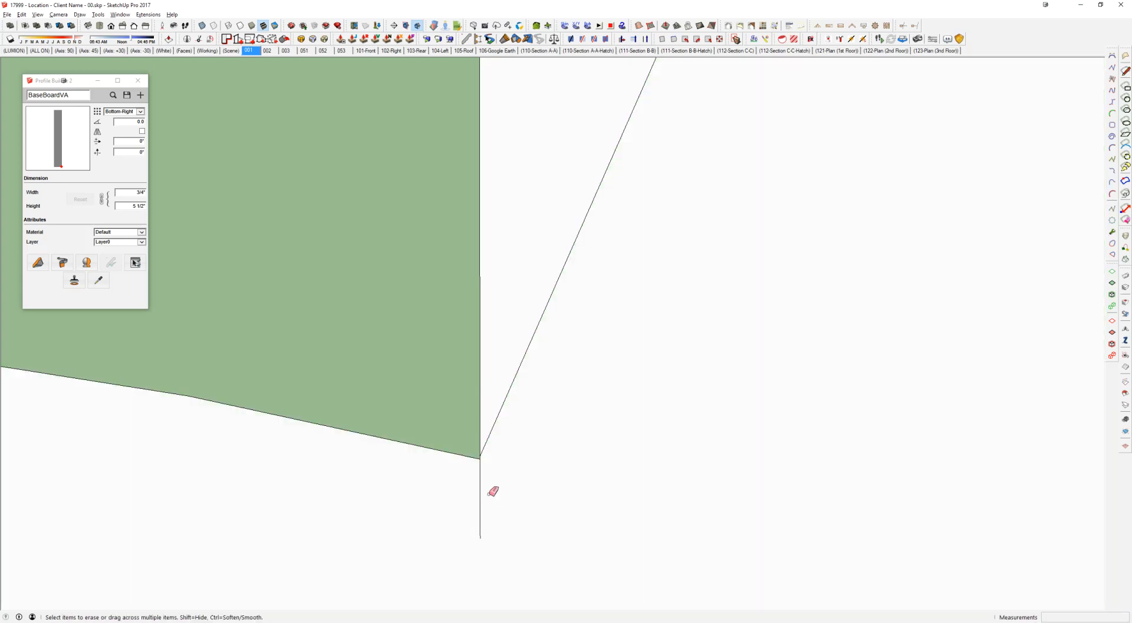
{"action": "left_click", "coordinate": [481, 493]}
{"action": "left_click", "coordinate": [558, 283]}
Step: Draw a vertical line upward from the corner where the S-curve side meets the lip's underside, overshooting the corner
{"action": "scroll", "coordinate": [553, 273], "scroll_direction": "down", "scroll_amount": 3}
{"action": "scroll", "coordinate": [552, 274], "scroll_direction": "down", "scroll_amount": 1}
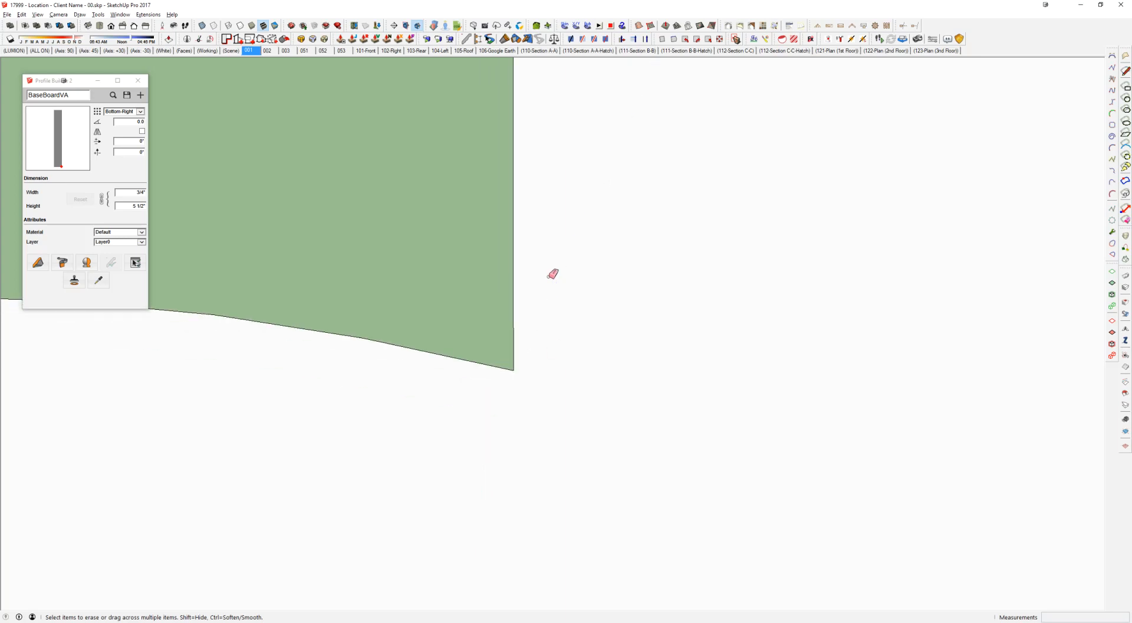
{"action": "scroll", "coordinate": [552, 273], "scroll_direction": "down", "scroll_amount": 5}
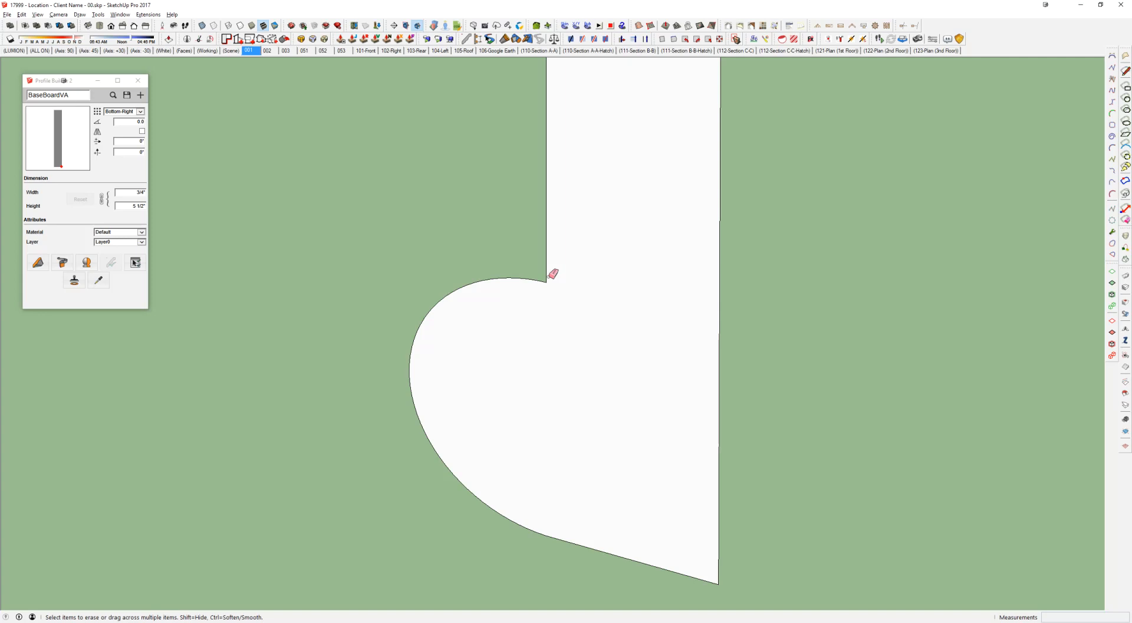
{"action": "scroll", "coordinate": [553, 273], "scroll_direction": "down", "scroll_amount": 8}
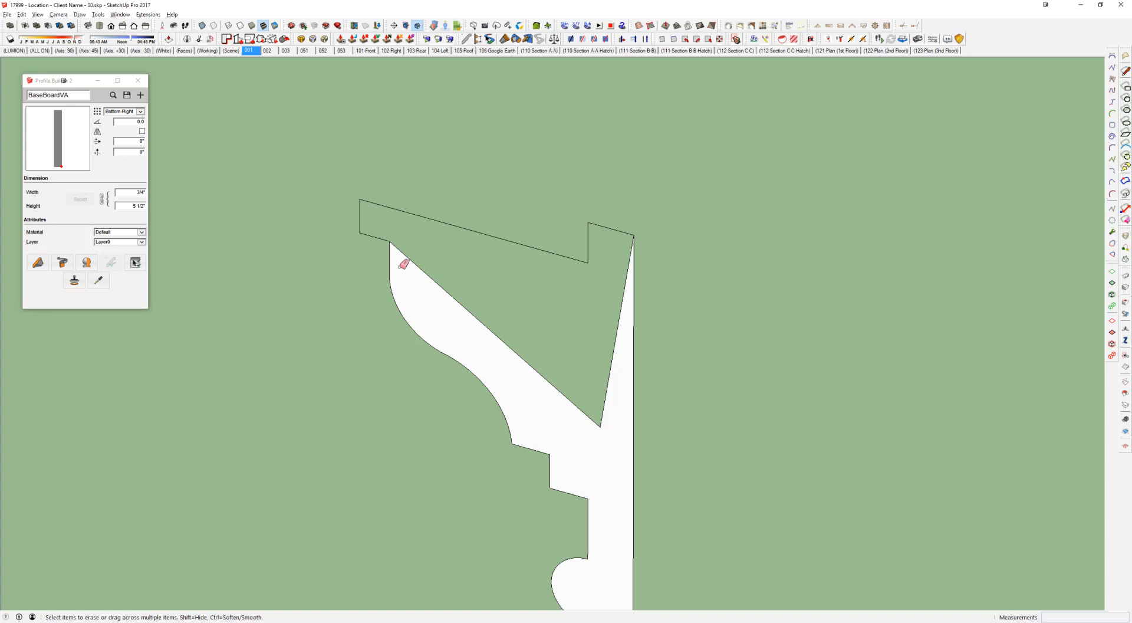
{"action": "scroll", "coordinate": [389, 246], "scroll_direction": "up", "scroll_amount": 4}
{"action": "scroll", "coordinate": [389, 246], "scroll_direction": "up", "scroll_amount": 3}
{"action": "key", "text": "l"}
{"action": "left_click", "coordinate": [373, 273]}
{"action": "left_click", "coordinate": [373, 108]}
{"action": "key", "text": "Escape"}
{"action": "scroll", "coordinate": [415, 283], "scroll_direction": "down", "scroll_amount": 4}
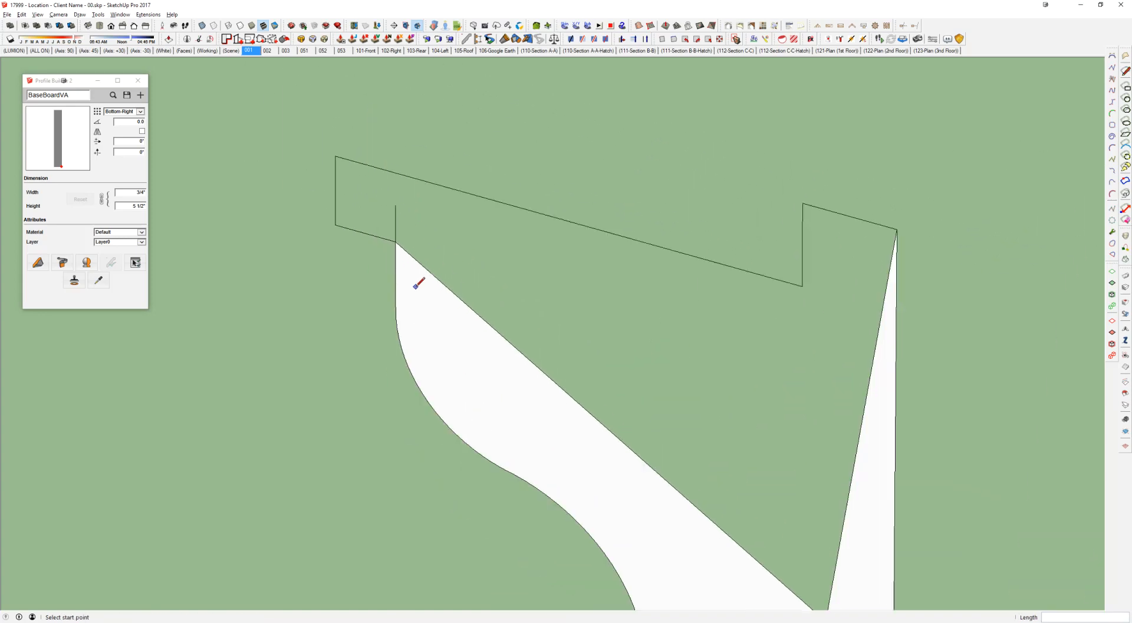
Step: Extend the cornice's short top edge beyond the back edge and its vertical step edge down past the sloped edge
{"action": "left_click", "coordinate": [803, 203]}
{"action": "left_click", "coordinate": [1010, 261]}
{"action": "key", "text": "Escape"}
{"action": "scroll", "coordinate": [538, 371], "scroll_direction": "down", "scroll_amount": 3}
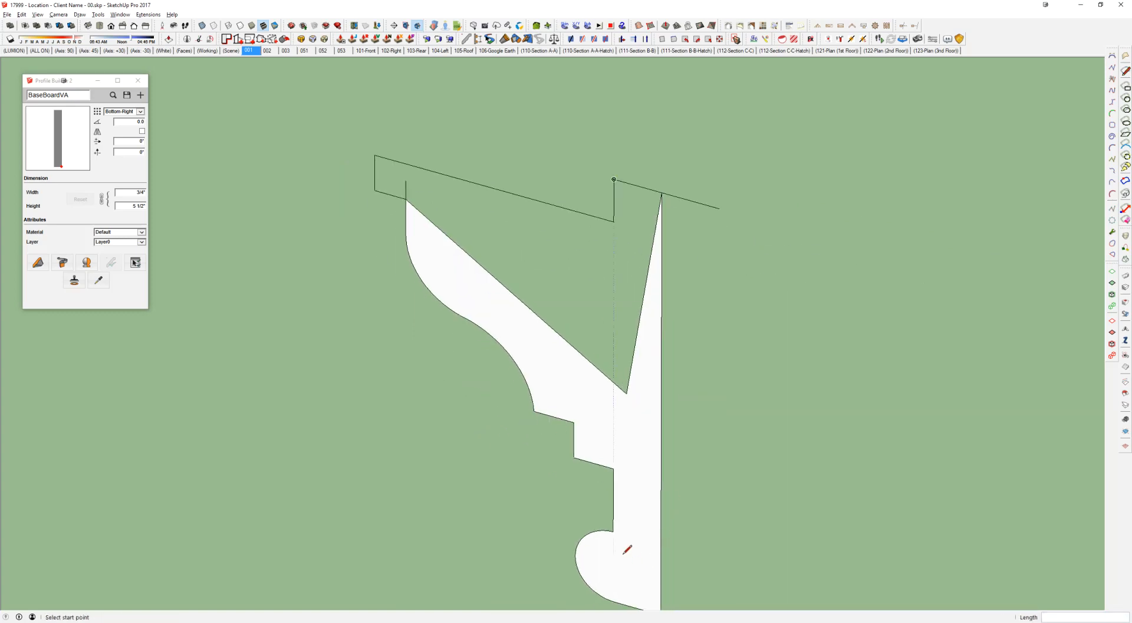
{"action": "scroll", "coordinate": [614, 530], "scroll_direction": "up", "scroll_amount": 2}
{"action": "middle_click_drag", "start_coordinate": [639, 295], "coordinate": [639, 459], "text": "shift"}
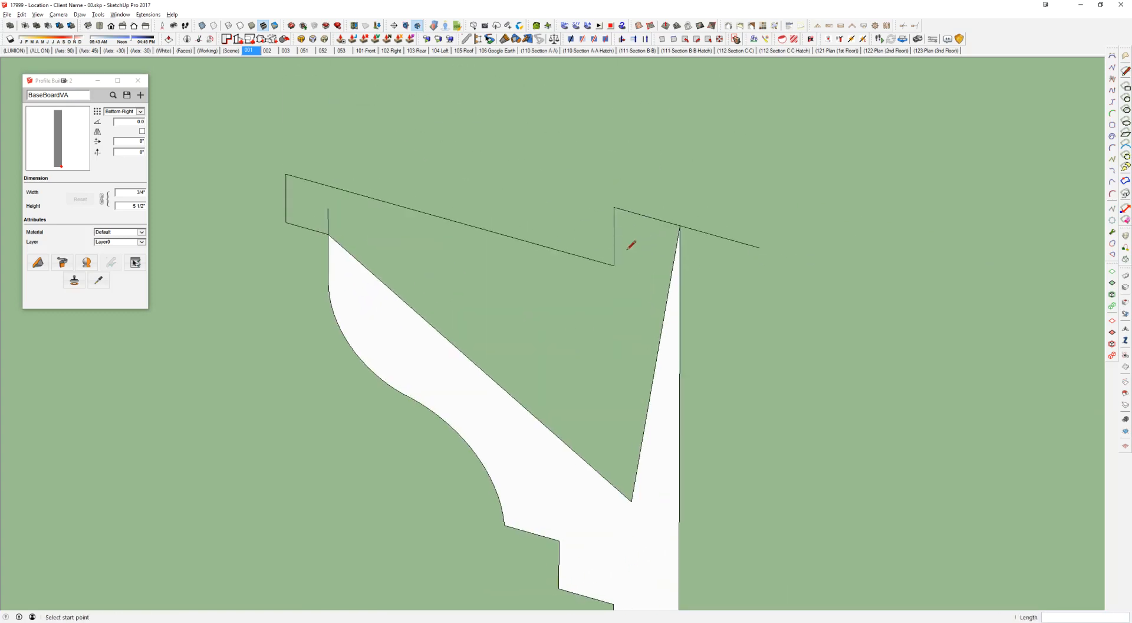
{"action": "left_click_drag", "start_coordinate": [614, 207], "coordinate": [614, 340]}
{"action": "scroll", "coordinate": [285, 174], "scroll_direction": "up", "scroll_amount": 2}
{"action": "key", "text": "space"}
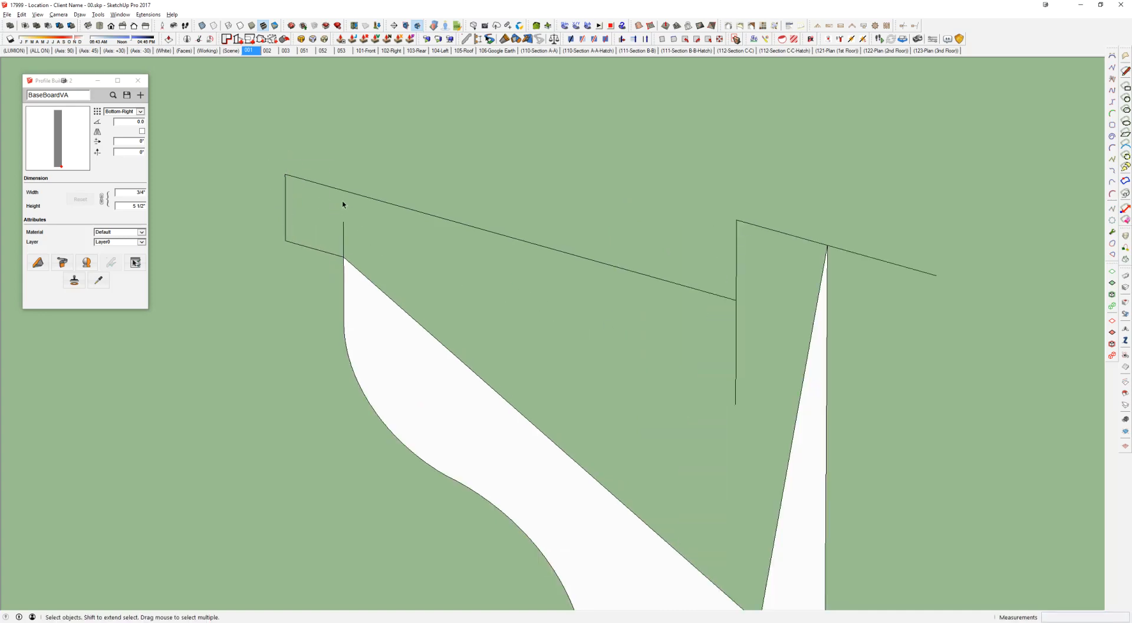
Step: Draw overshooting lines along the cornice lip's front edge, long sloped top edge and underside, running past their corners
{"action": "key", "text": "l"}
{"action": "left_click", "coordinate": [285, 174]}
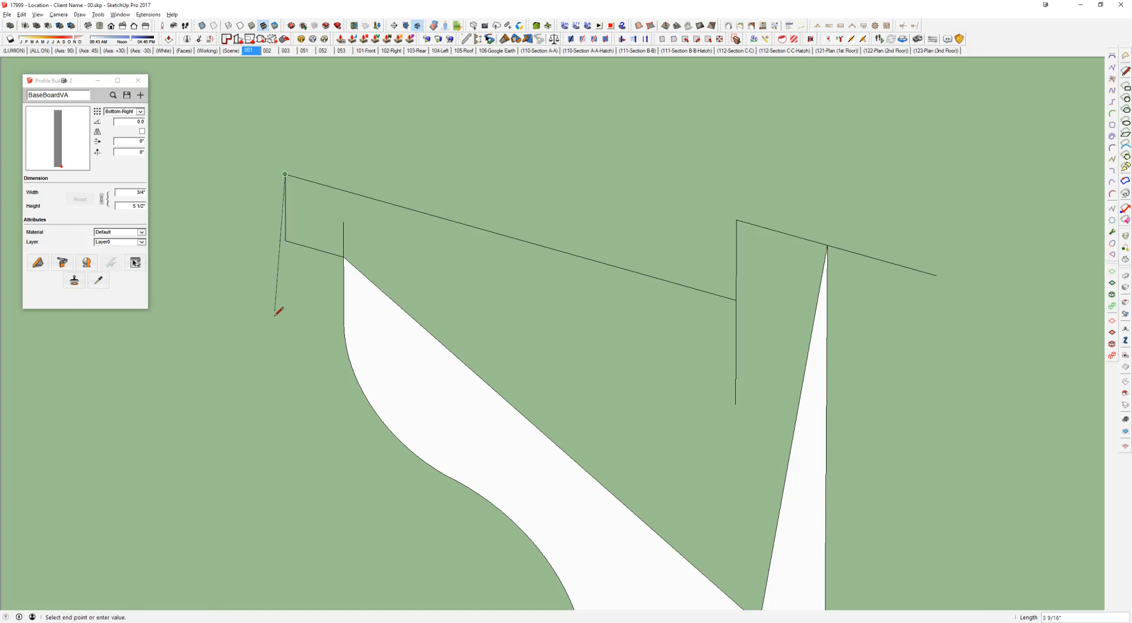
{"action": "left_click", "coordinate": [286, 323]}
{"action": "key", "text": "Escape"}
{"action": "left_click", "coordinate": [384, 201]}
{"action": "left_click", "coordinate": [223, 157]}
{"action": "key", "text": "Escape"}
{"action": "left_click", "coordinate": [285, 240]}
{"action": "left_click", "coordinate": [417, 277]}
{"action": "key", "text": "Escape"}
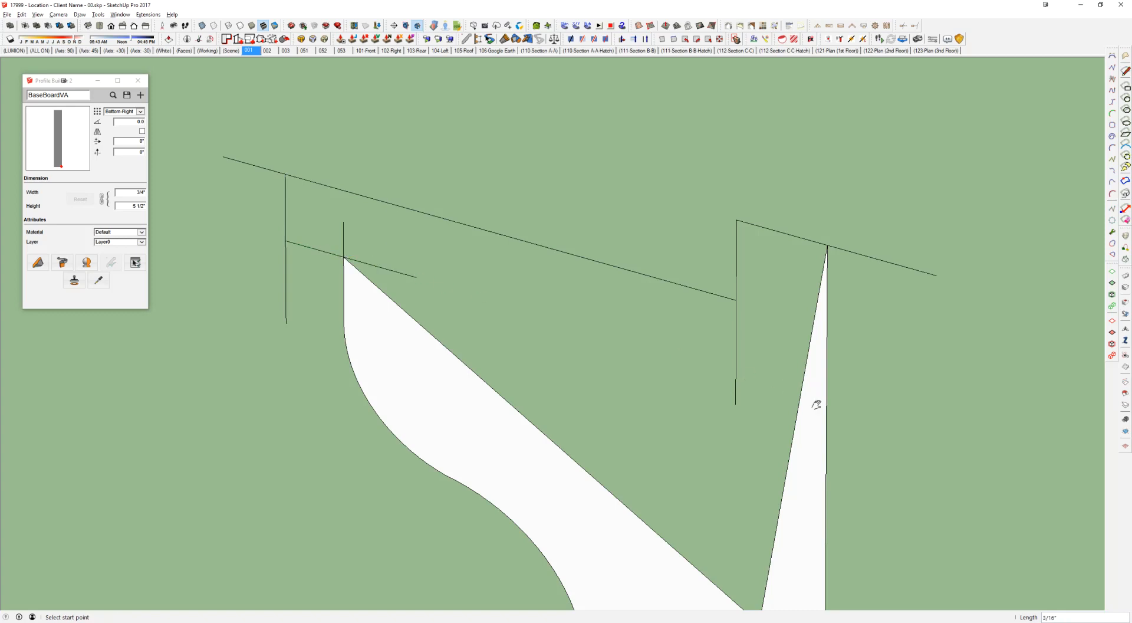
Step: Extend the cornice profile's back edge vertically above its top corner
{"action": "middle_click_drag", "start_coordinate": [815, 405], "coordinate": [804, 376], "text": "shift"}
{"action": "left_click", "coordinate": [816, 215]}
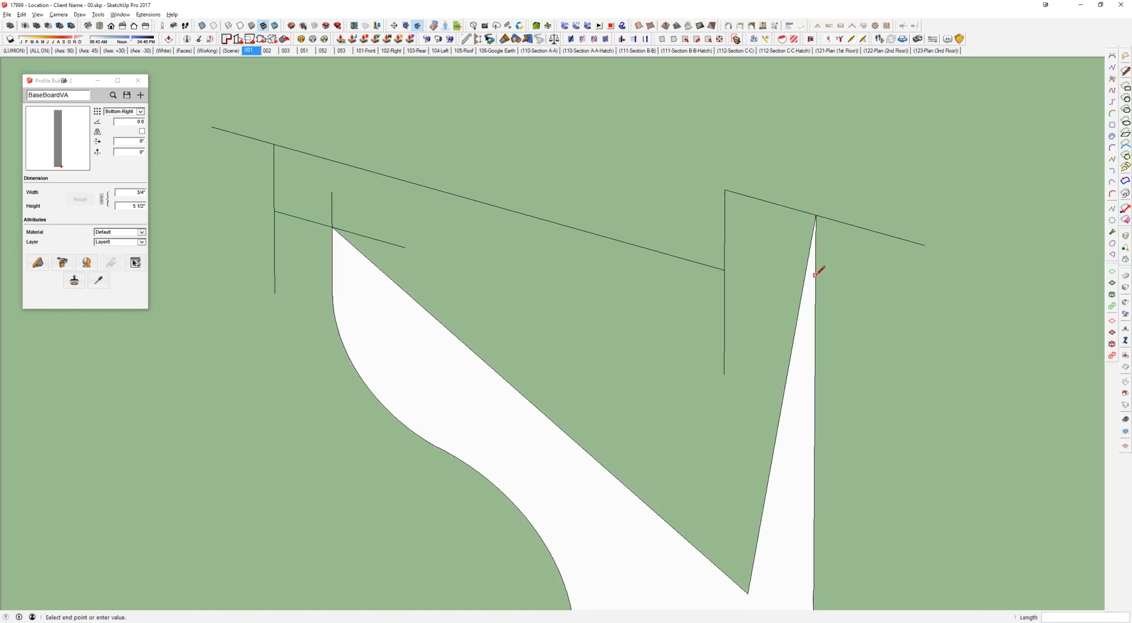
{"action": "left_click", "coordinate": [817, 140]}
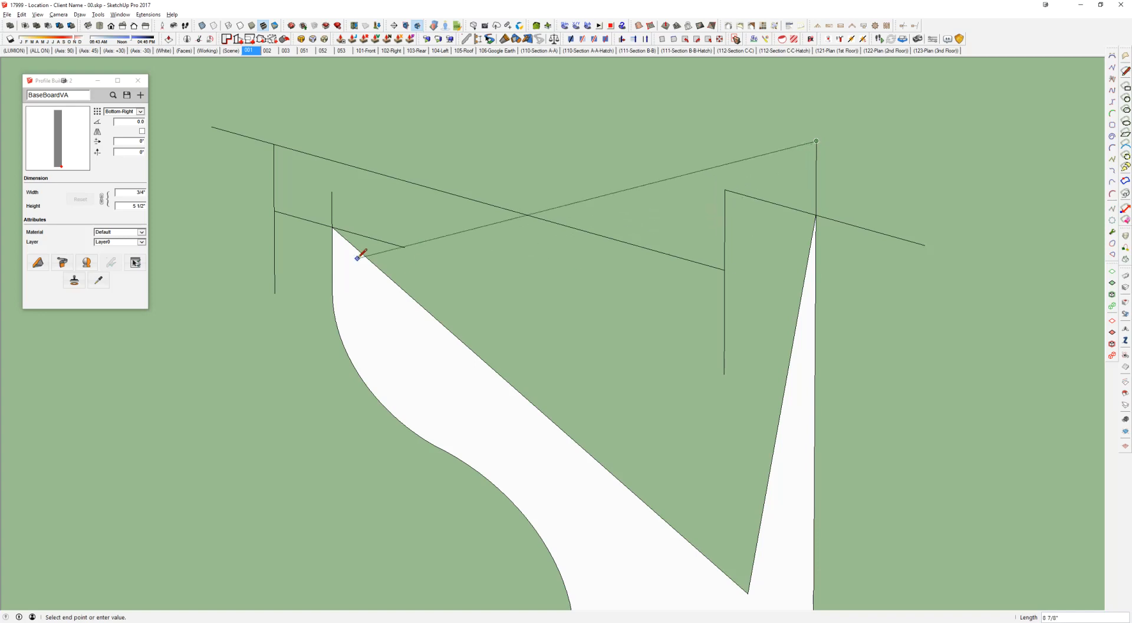
Step: Draw helper lines from the cornice's inner diagonal to the sloped top edge's end and from the vertical step edge's lower end to the notch's bottom
{"action": "key", "text": "Escape"}
{"action": "left_click", "coordinate": [394, 280]}
{"action": "left_click", "coordinate": [724, 271]}
{"action": "key", "text": "Escape"}
{"action": "left_click", "coordinate": [724, 374]}
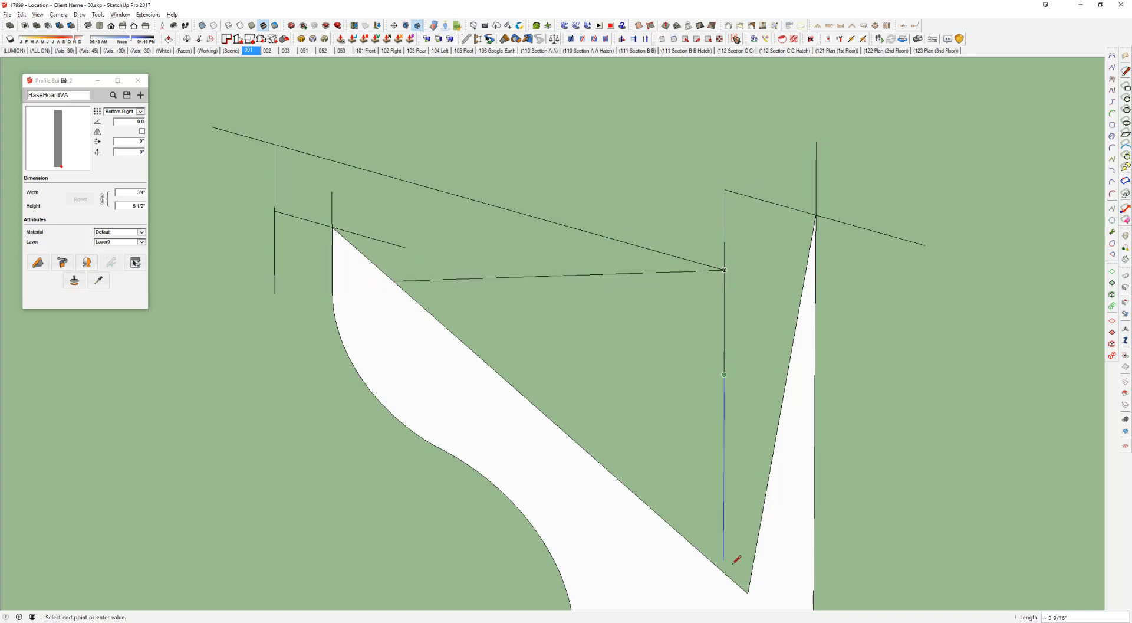
{"action": "left_click", "coordinate": [751, 592]}
{"action": "scroll", "coordinate": [569, 390], "scroll_direction": "down", "scroll_amount": 3}
{"action": "scroll", "coordinate": [685, 333], "scroll_direction": "up", "scroll_amount": 2}
{"action": "key", "text": "Escape"}
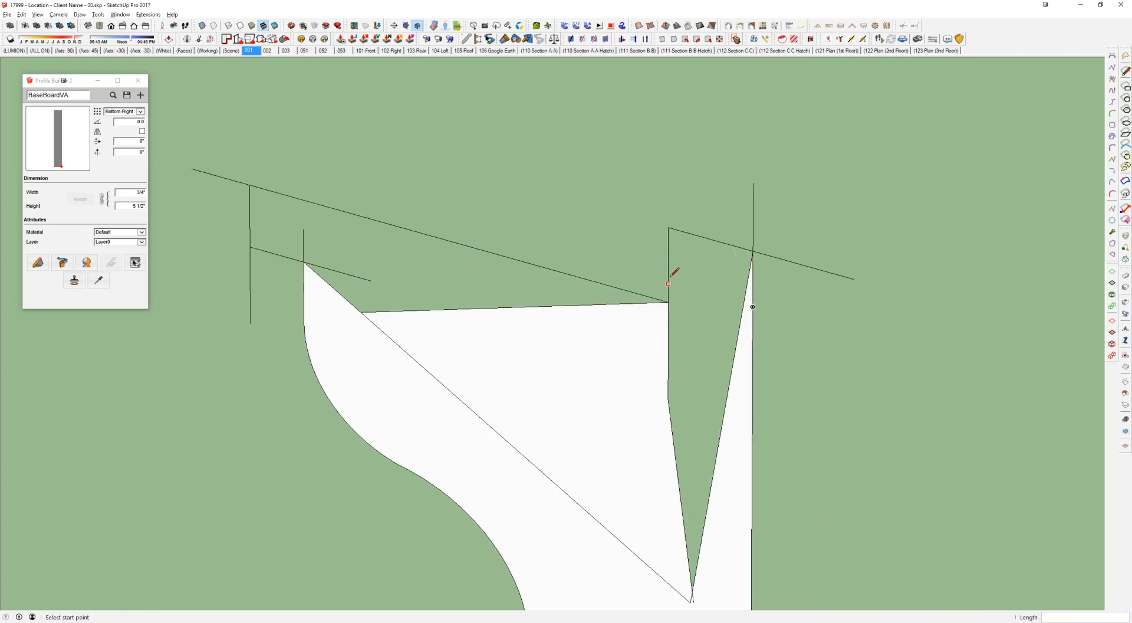
Step: Draw helper lines from the step's top corner and from the sloped edge's end to the inner diagonal beside the back edge, filling the gaps
{"action": "left_click", "coordinate": [669, 228]}
{"action": "left_click", "coordinate": [729, 388]}
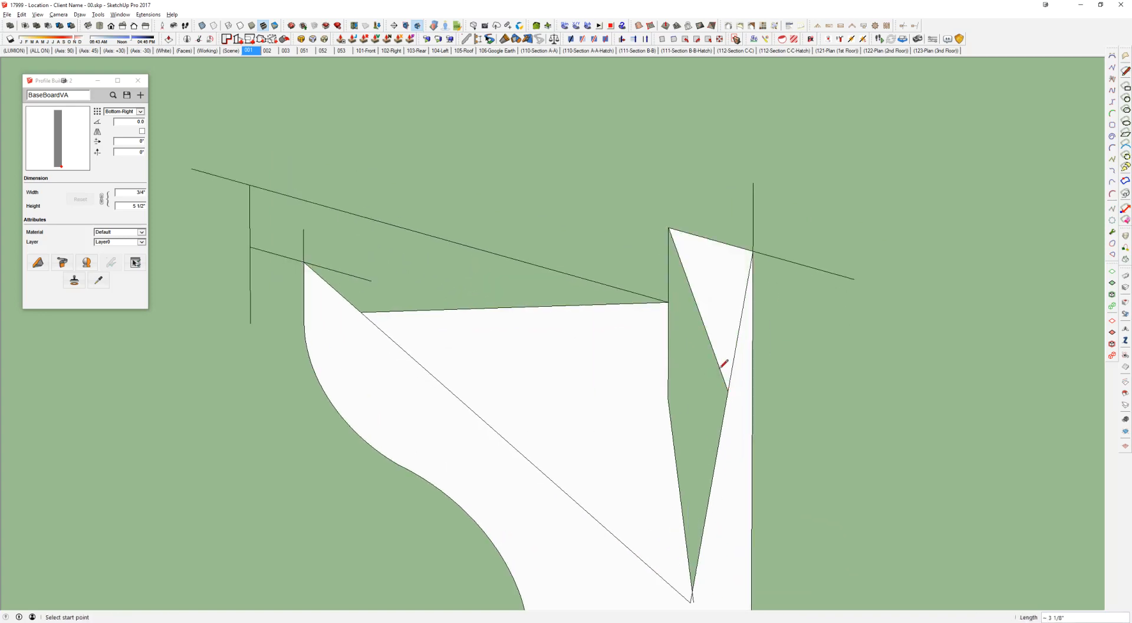
{"action": "left_click", "coordinate": [668, 302]}
{"action": "left_click", "coordinate": [729, 390]}
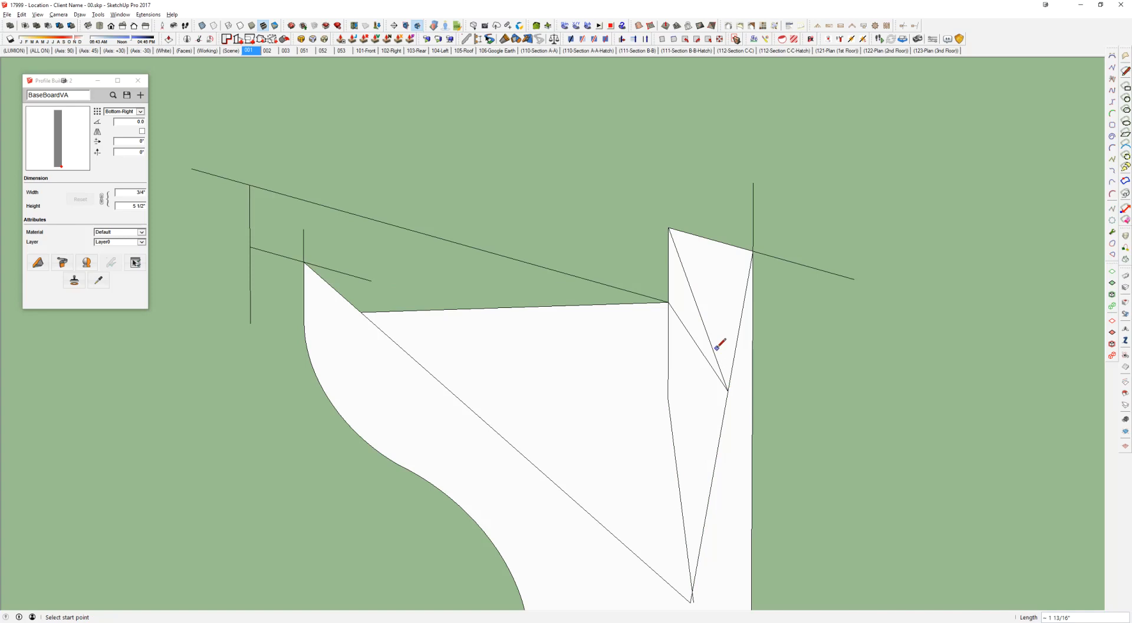
Step: Erase the helper lines, inner diagonals and overshooting ends around the cornice's upper step
{"action": "scroll", "coordinate": [716, 349], "scroll_direction": "down", "scroll_amount": 1}
{"action": "key", "text": "e"}
{"action": "mouse_move", "coordinate": [714, 360]}
{"action": "left_mouse_down"}
{"action": "mouse_move", "coordinate": [724, 390]}
{"action": "mouse_move", "coordinate": [667, 524]}
{"action": "mouse_move", "coordinate": [713, 541]}
{"action": "left_mouse_up"}
{"action": "left_click_drag", "start_coordinate": [706, 401], "coordinate": [682, 373]}
{"action": "left_click_drag", "start_coordinate": [718, 248], "coordinate": [762, 269]}
{"action": "middle_click_drag", "start_coordinate": [538, 369], "coordinate": [409, 326]}
Step: Draw helper lines from the corner above the S-curve to the lip's top front corner and to the middle of the sloped top edge
{"action": "key", "text": "l"}
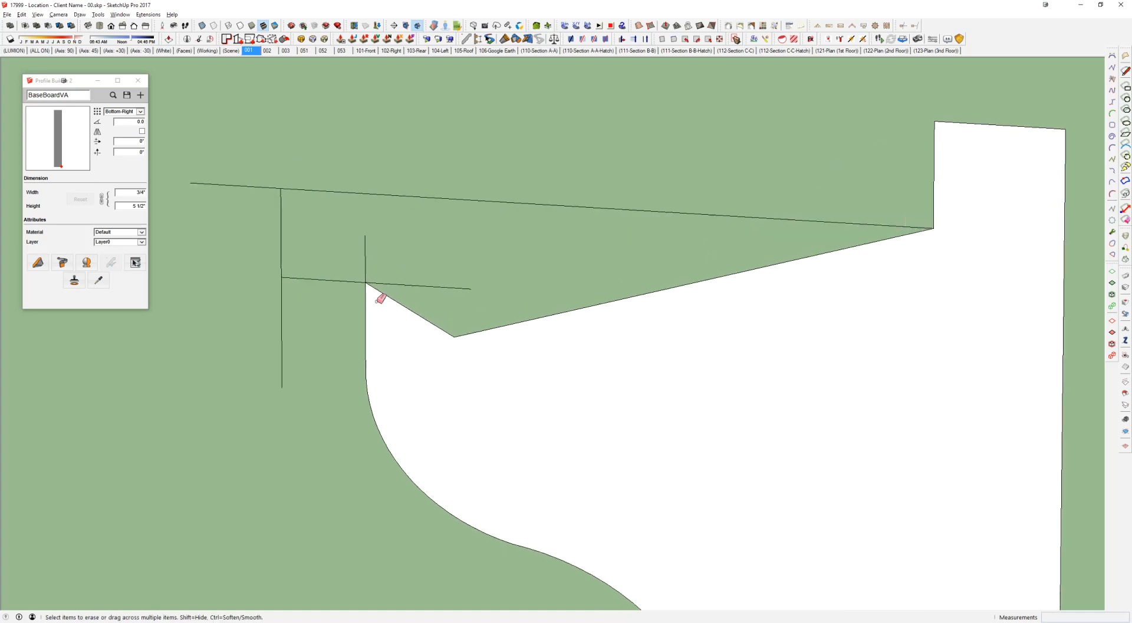
{"action": "left_click", "coordinate": [366, 282]}
{"action": "left_click", "coordinate": [281, 190]}
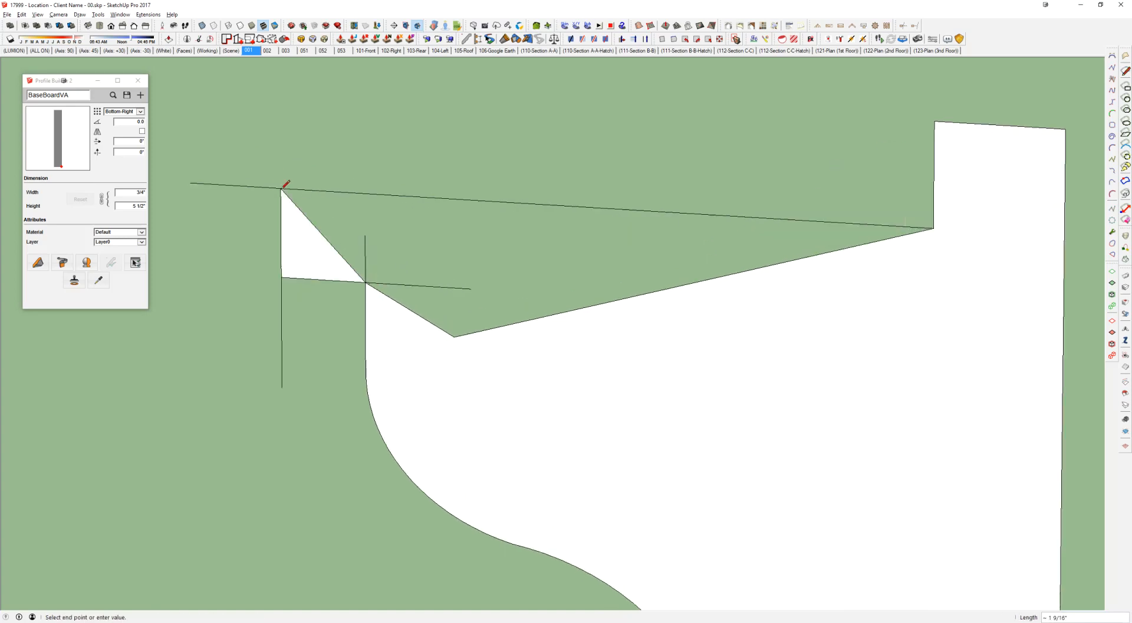
{"action": "left_click", "coordinate": [366, 282]}
{"action": "left_click", "coordinate": [602, 208]}
Step: Erase the inner helper edges and the overshooting ends around the cornice lip, undoing the last deletion on the top edge
{"action": "key", "text": "e"}
{"action": "left_click_drag", "start_coordinate": [426, 344], "coordinate": [430, 331]}
{"action": "left_click", "coordinate": [539, 318]}
{"action": "left_click", "coordinate": [422, 287]}
{"action": "left_click_drag", "start_coordinate": [268, 332], "coordinate": [305, 332]}
{"action": "left_click", "coordinate": [256, 185]}
{"action": "left_click", "coordinate": [366, 246]}
{"action": "left_click", "coordinate": [292, 189]}
{"action": "key", "text": "ctrl+z"}
Step: Erase the front part of the sloped top edge and redraw it from its middle past the lip's front corner
{"action": "key", "text": "space"}
{"action": "left_click", "coordinate": [374, 196]}
{"action": "key", "text": "e"}
{"action": "left_click", "coordinate": [375, 190]}
{"action": "left_click", "coordinate": [492, 199]}
{"action": "key", "text": "l"}
{"action": "left_click", "coordinate": [605, 208]}
{"action": "left_click", "coordinate": [254, 214]}
Step: Erase the top edge's overshoot and the two remaining diagonals, and select the finished cornice face with its edges
{"action": "key", "text": "e"}
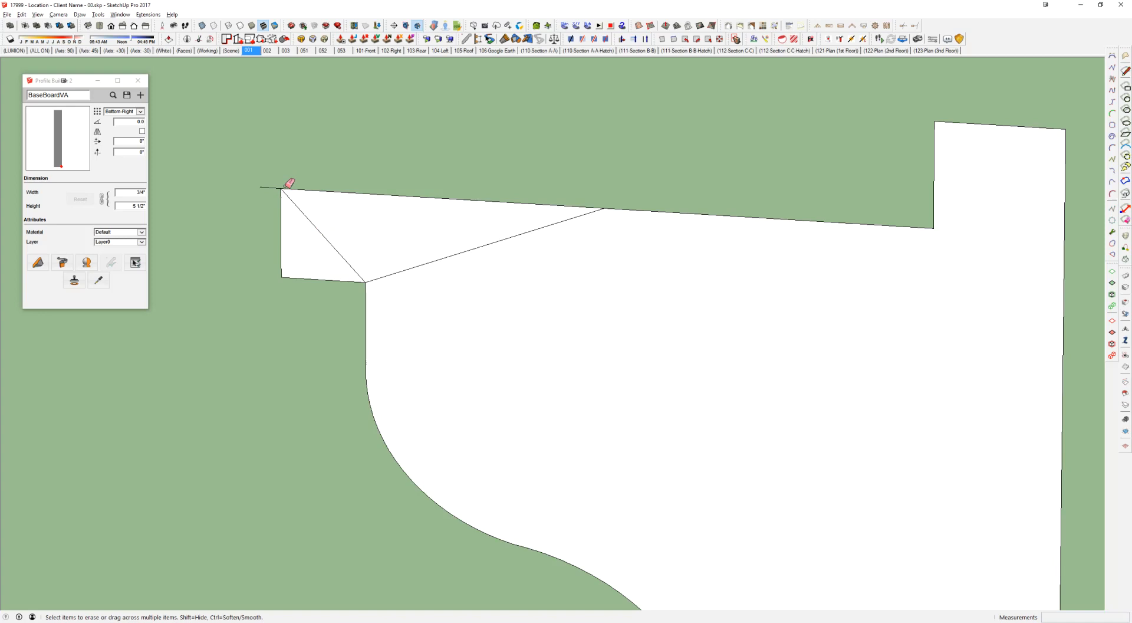
{"action": "left_click", "coordinate": [266, 188]}
{"action": "left_click_drag", "start_coordinate": [305, 220], "coordinate": [434, 273]}
{"action": "scroll", "coordinate": [454, 262], "scroll_direction": "down", "scroll_amount": 2}
{"action": "left_click", "coordinate": [448, 254]}
{"action": "scroll", "coordinate": [490, 283], "scroll_direction": "down", "scroll_amount": 6}
{"action": "key", "text": "space"}
{"action": "double_click", "coordinate": [477, 276]}
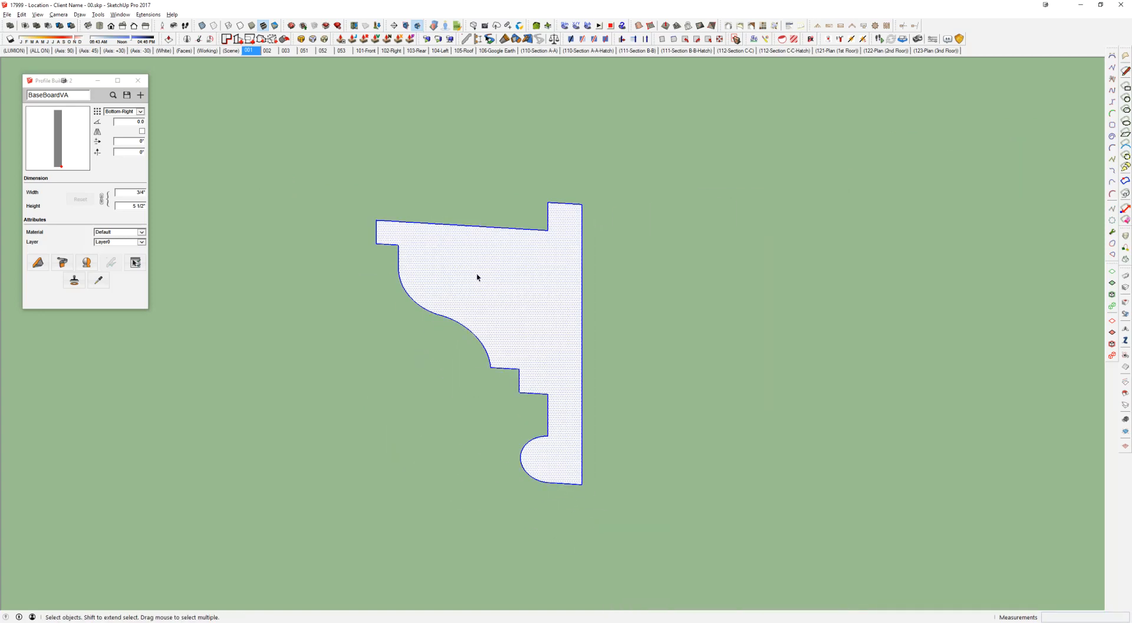
Step: Widen the camera's field of view and select the connected outline of the unfilled bracket profile
{"action": "middle_click_drag", "start_coordinate": [440, 278], "coordinate": [467, 257]}
{"action": "scroll", "coordinate": [467, 257], "scroll_direction": "down", "scroll_amount": 8}
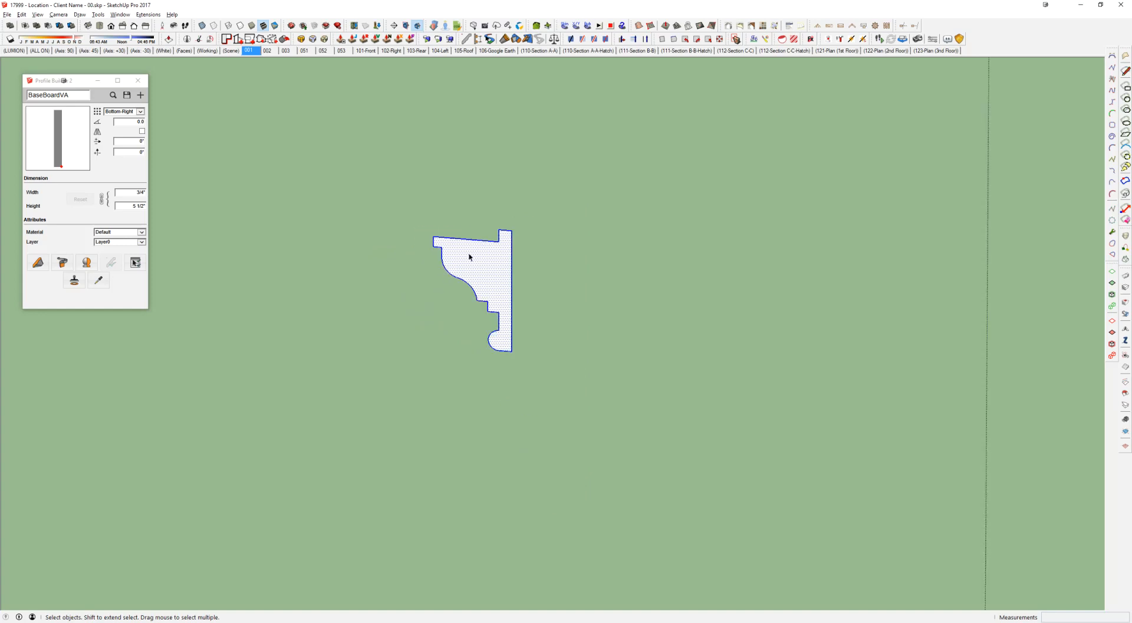
{"action": "key", "text": "z"}
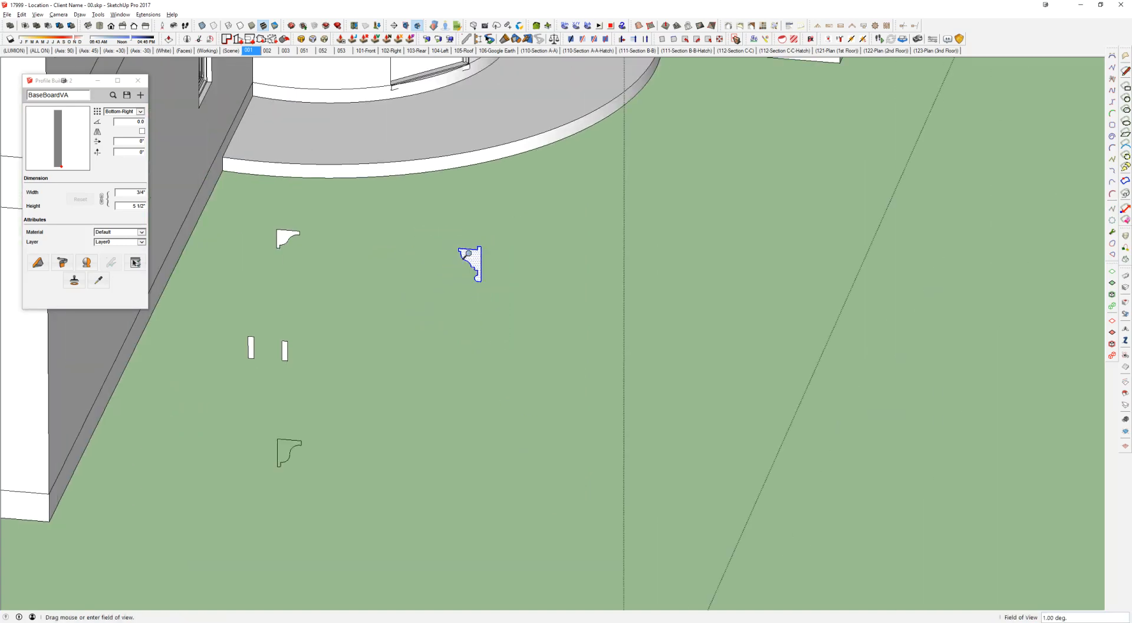
{"action": "left_click_drag", "start_coordinate": [469, 254], "coordinate": [404, 439]}
{"action": "scroll", "coordinate": [364, 455], "scroll_direction": "up", "scroll_amount": 5}
{"action": "key", "text": "space"}
{"action": "middle_click_drag", "start_coordinate": [365, 455], "coordinate": [481, 333]}
{"action": "middle_click_drag", "start_coordinate": [497, 117], "coordinate": [466, 170], "text": "shift"}
{"action": "scroll", "coordinate": [394, 294], "scroll_direction": "down", "scroll_amount": 5}
{"action": "scroll", "coordinate": [413, 180], "scroll_direction": "up", "scroll_amount": 6}
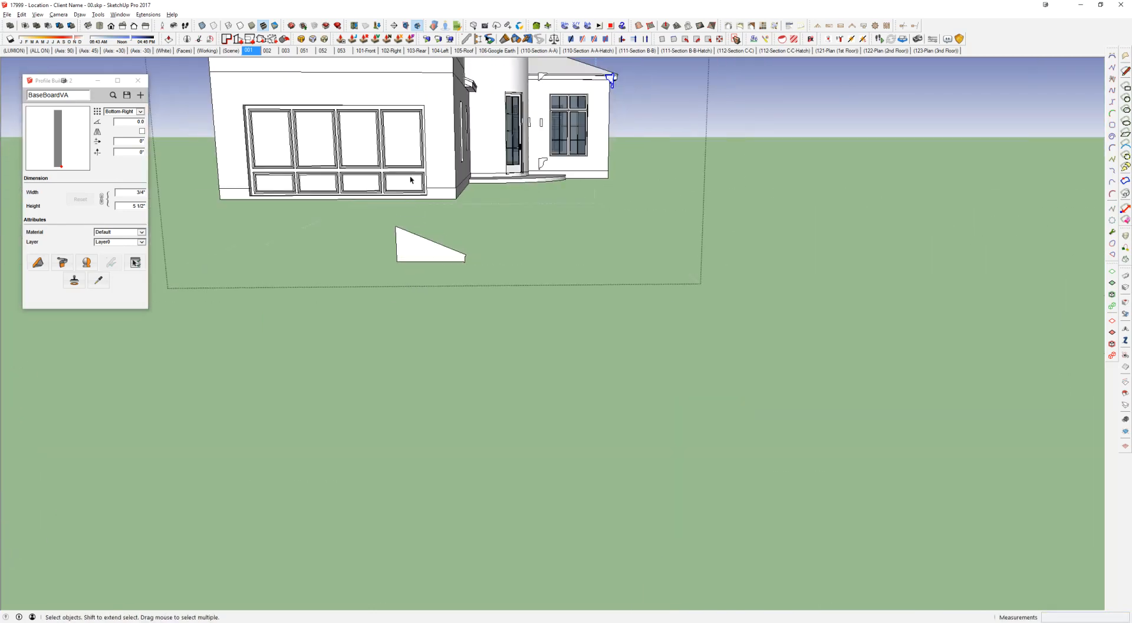
{"action": "scroll", "coordinate": [542, 283], "scroll_direction": "up", "scroll_amount": 3}
{"action": "triple_click", "coordinate": [591, 407]}
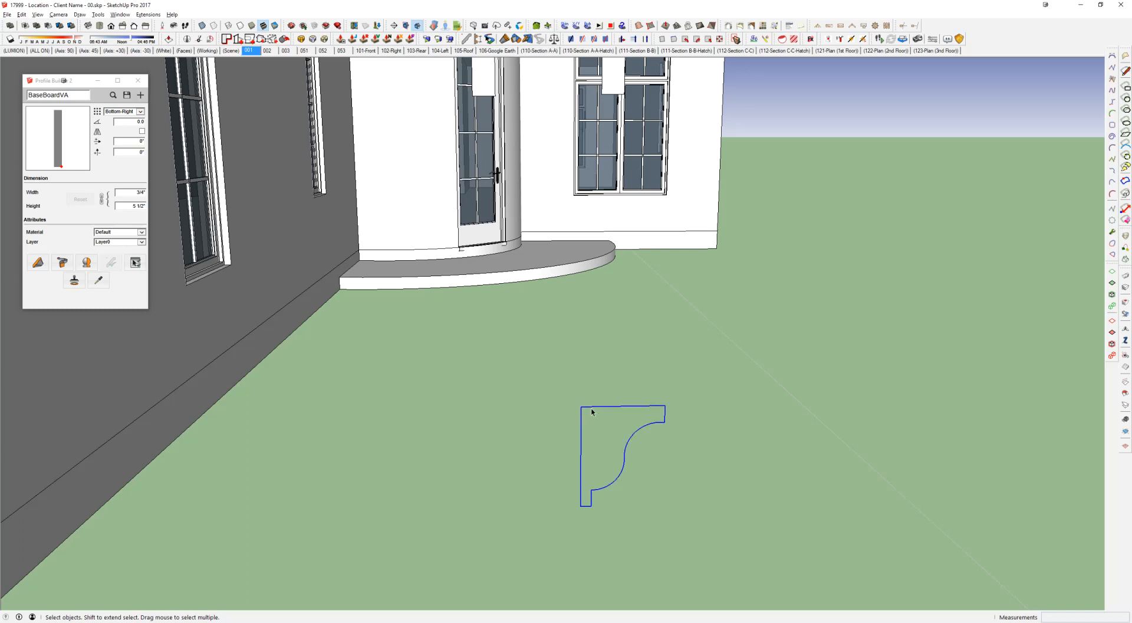
Step: Draw overshooting lines upward along the bracket lip's front edge and outward along its top edge
{"action": "key", "text": "l"}
{"action": "left_click", "coordinate": [665, 405]}
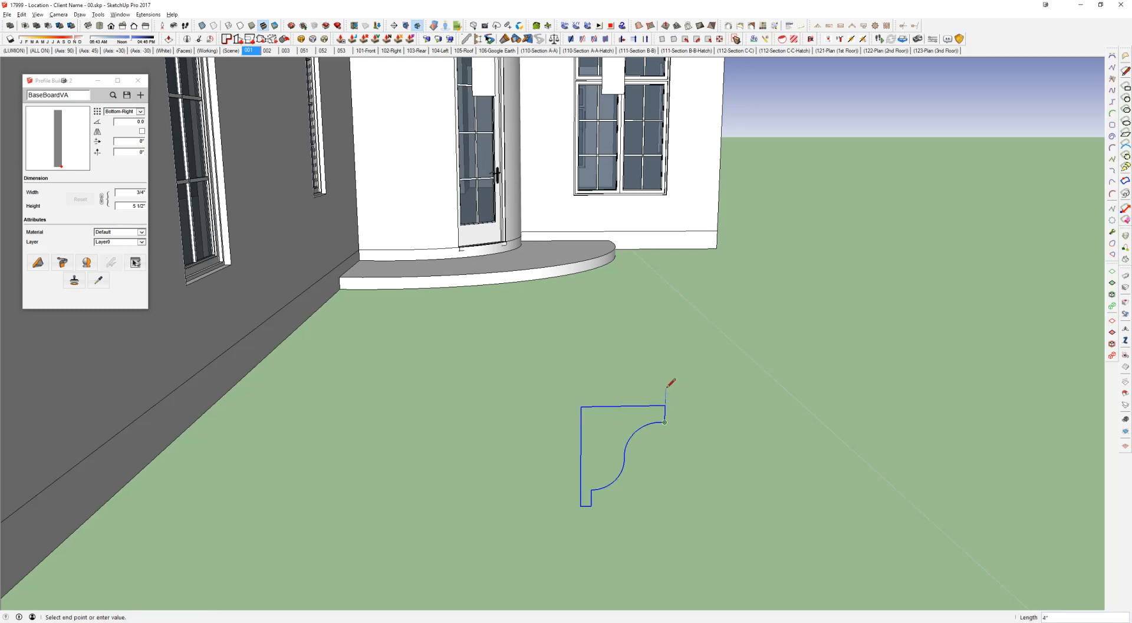
{"action": "left_click", "coordinate": [713, 405]}
{"action": "key", "text": "Escape"}
Step: Try moving the bracket's lower and upper arcs to test whether the adjoining edges are attached
{"action": "key", "text": "space"}
{"action": "left_click", "coordinate": [615, 485]}
{"action": "scroll", "coordinate": [614, 484], "scroll_direction": "up", "scroll_amount": 3}
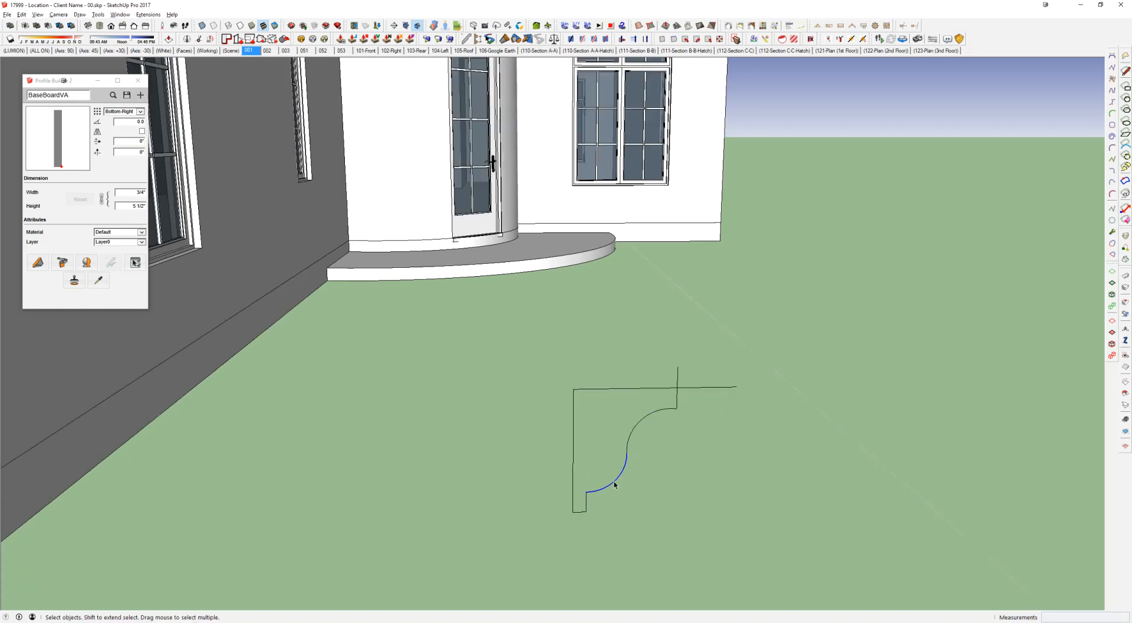
{"action": "key", "text": "m"}
{"action": "left_click", "coordinate": [618, 474]}
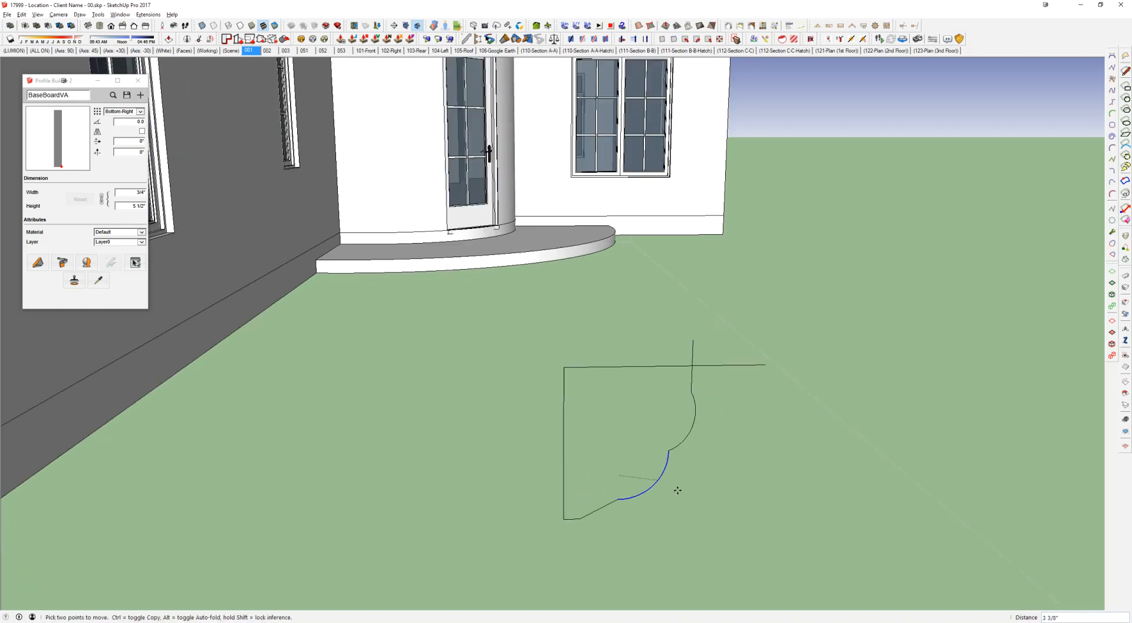
{"action": "key", "text": "Escape"}
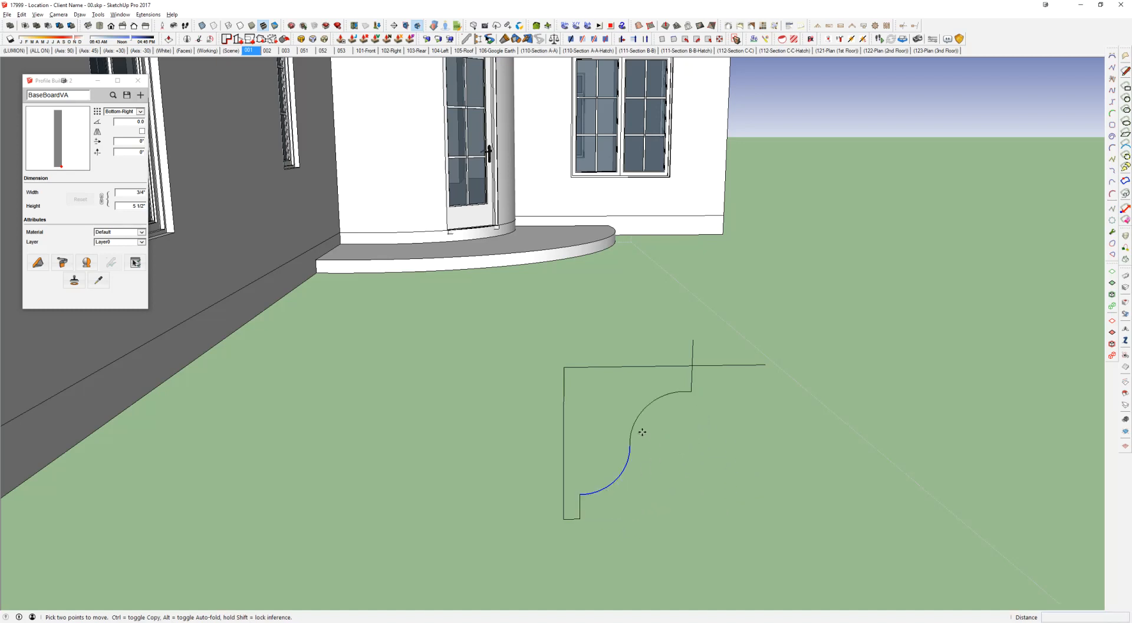
{"action": "left_click", "coordinate": [633, 428]}
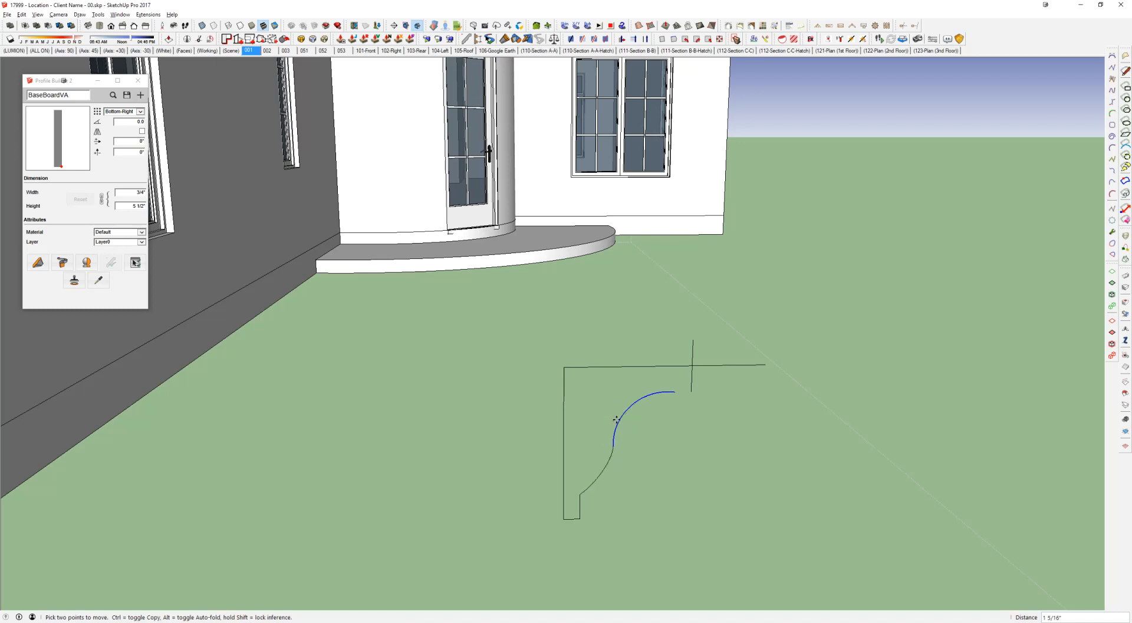
{"action": "left_click", "coordinate": [683, 396]}
{"action": "left_click", "coordinate": [654, 399]}
{"action": "key", "text": "Escape"}
Step: Clear the selection and set the camera's field of view to 1 degree
{"action": "scroll", "coordinate": [693, 389], "scroll_direction": "up", "scroll_amount": 6}
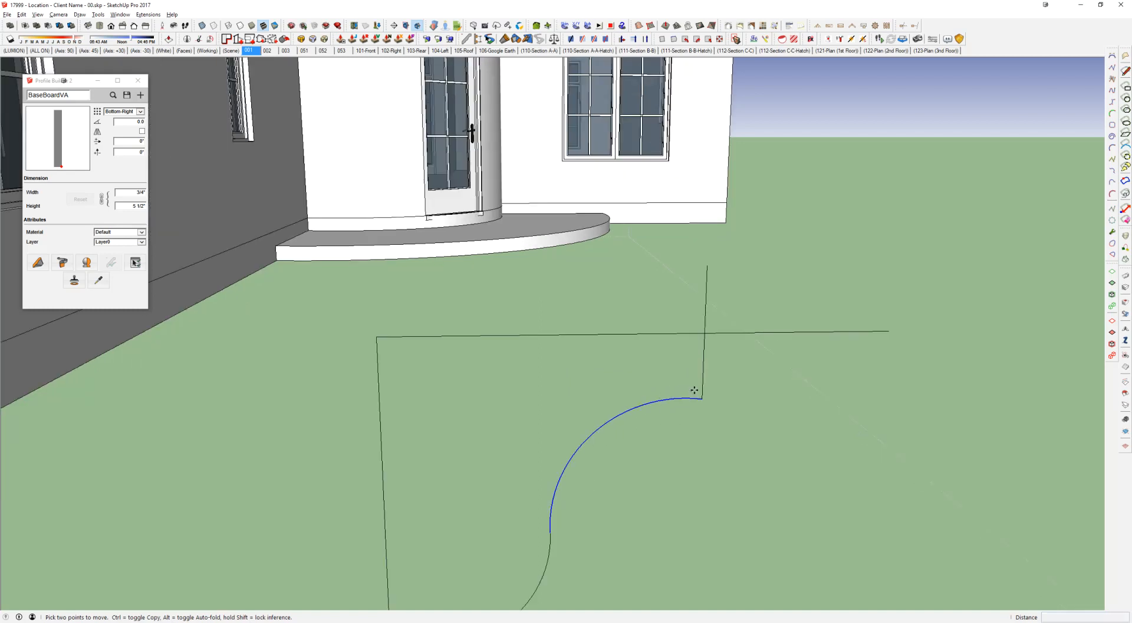
{"action": "scroll", "coordinate": [698, 396], "scroll_direction": "down", "scroll_amount": 2}
{"action": "key", "text": "ctrl+t"}
{"action": "type", "text": "z"}
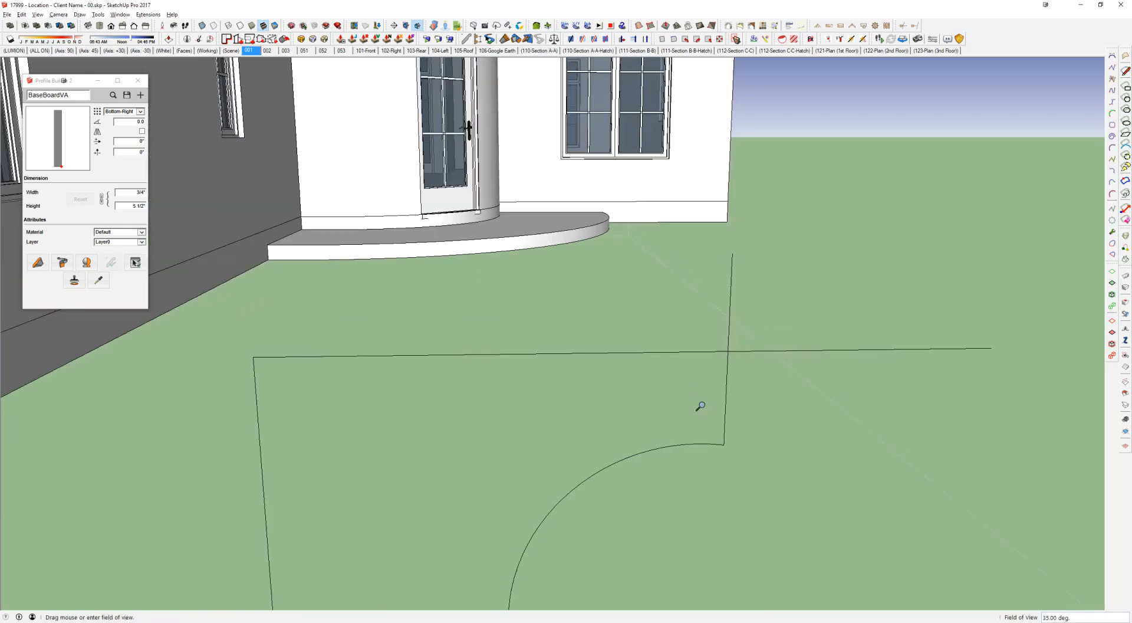
{"action": "type", "text": "1"}
{"action": "key", "text": "Return"}
{"action": "middle_click_drag", "start_coordinate": [688, 397], "coordinate": [614, 347], "text": "shift"}
Step: Delete the bracket lip's front edge and redraw it vertically from the upper arc's end past the top edge
{"action": "key", "text": "space"}
{"action": "left_click", "coordinate": [657, 335]}
{"action": "key", "text": "Delete"}
{"action": "key", "text": "l"}
{"action": "left_click", "coordinate": [657, 396]}
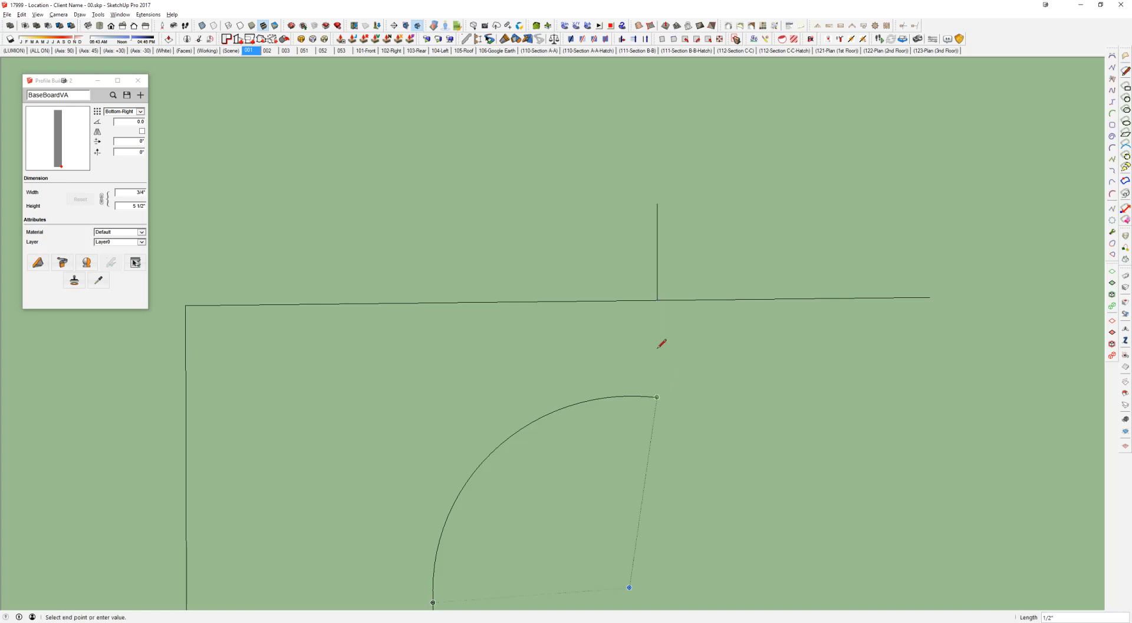
{"action": "left_click", "coordinate": [658, 124]}
Step: Erase the overshooting lines at the bracket's top front corner and select the filled face with its edges
{"action": "key", "text": "e"}
{"action": "left_click_drag", "start_coordinate": [662, 287], "coordinate": [686, 312]}
{"action": "left_click_drag", "start_coordinate": [675, 191], "coordinate": [649, 198]}
{"action": "scroll", "coordinate": [521, 361], "scroll_direction": "down", "scroll_amount": 4}
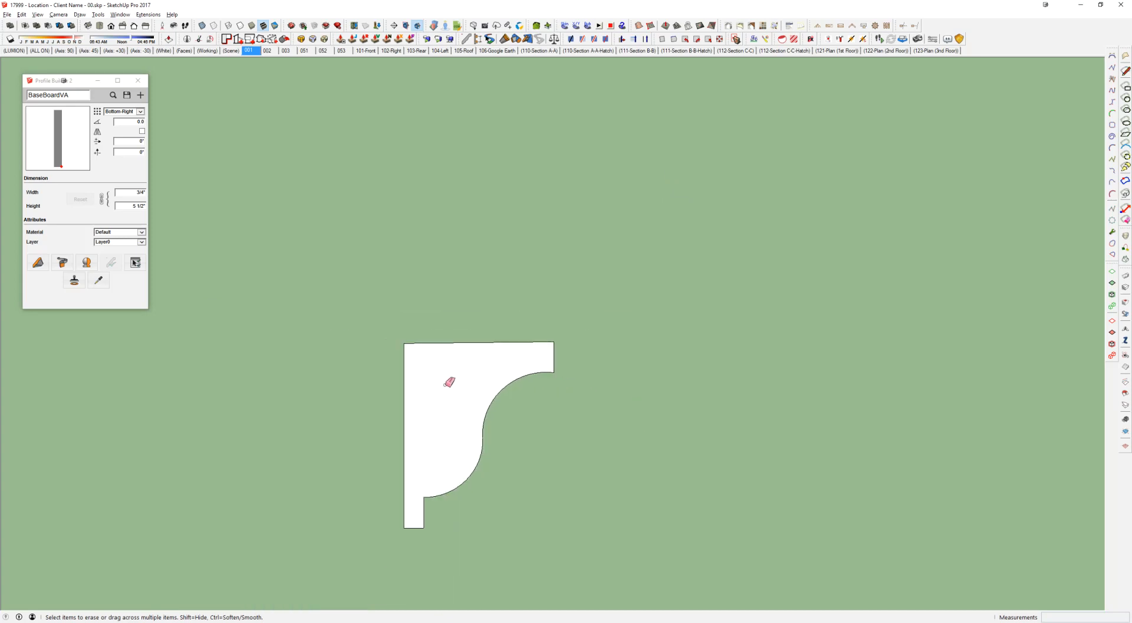
{"action": "key", "text": "space"}
{"action": "double_click", "coordinate": [437, 389]}
Step: Select all five trim and bracket profile faces together
{"action": "scroll", "coordinate": [439, 391], "scroll_direction": "down", "scroll_amount": 3}
{"action": "scroll", "coordinate": [439, 391], "scroll_direction": "down", "scroll_amount": 3}
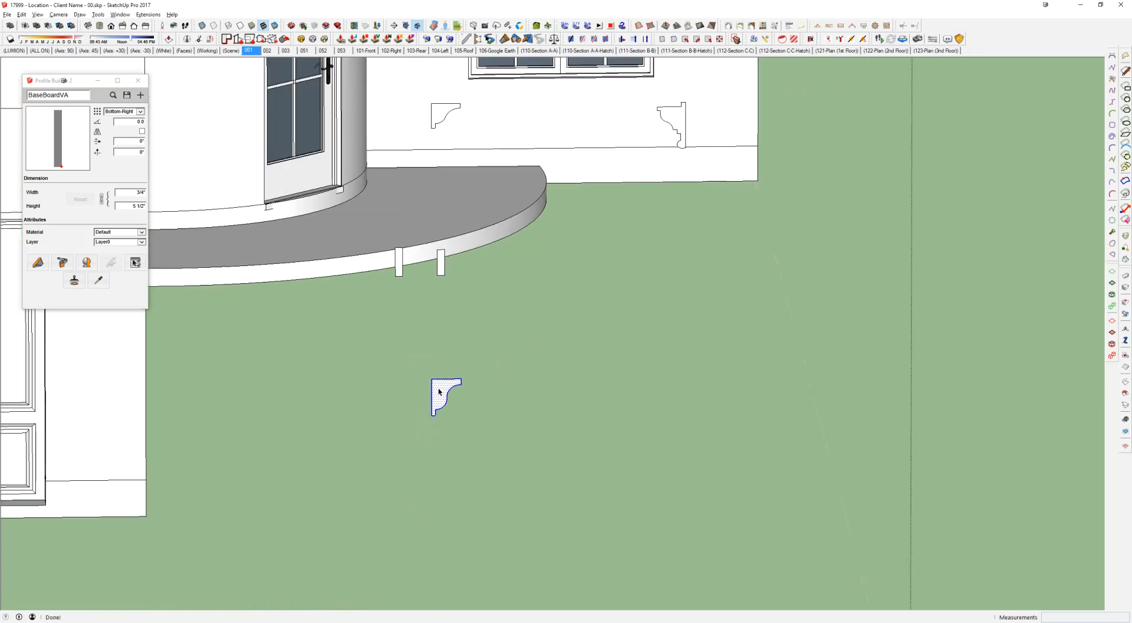
{"action": "middle_click_drag", "start_coordinate": [402, 267], "coordinate": [419, 307]}
{"action": "scroll", "coordinate": [419, 295], "scroll_direction": "down", "scroll_amount": 1}
{"action": "left_click_drag", "start_coordinate": [317, 215], "coordinate": [857, 568]}
{"action": "middle_click_drag", "start_coordinate": [464, 296], "coordinate": [502, 262], "text": "shift"}
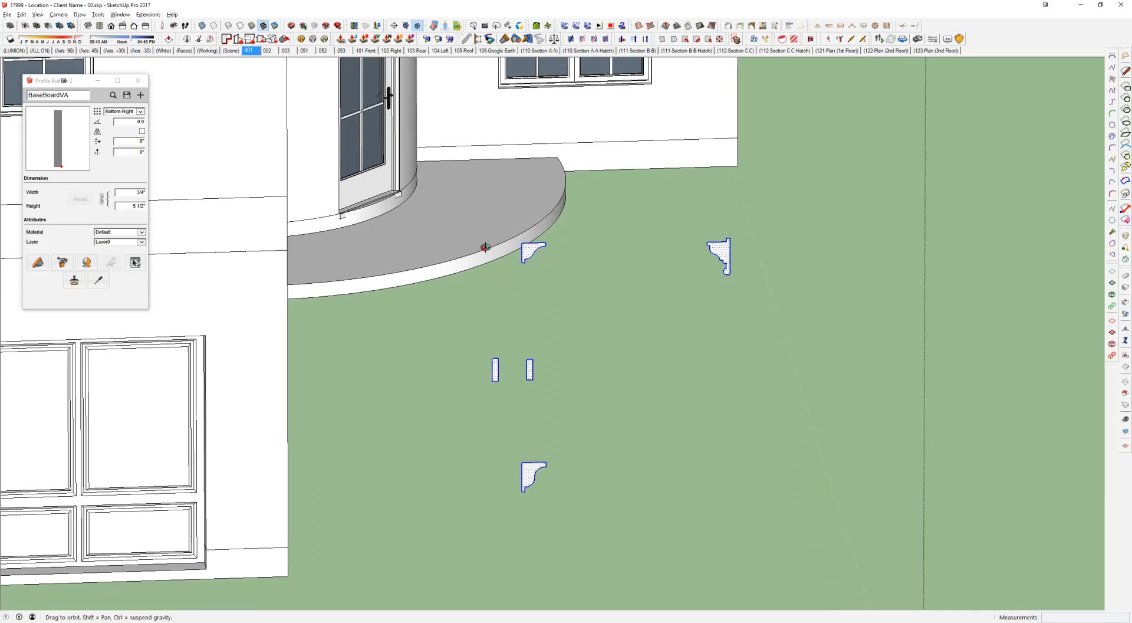
Step: Try grouping the upper bracket profile on its own, and undo the grouping
{"action": "left_click", "coordinate": [531, 253]}
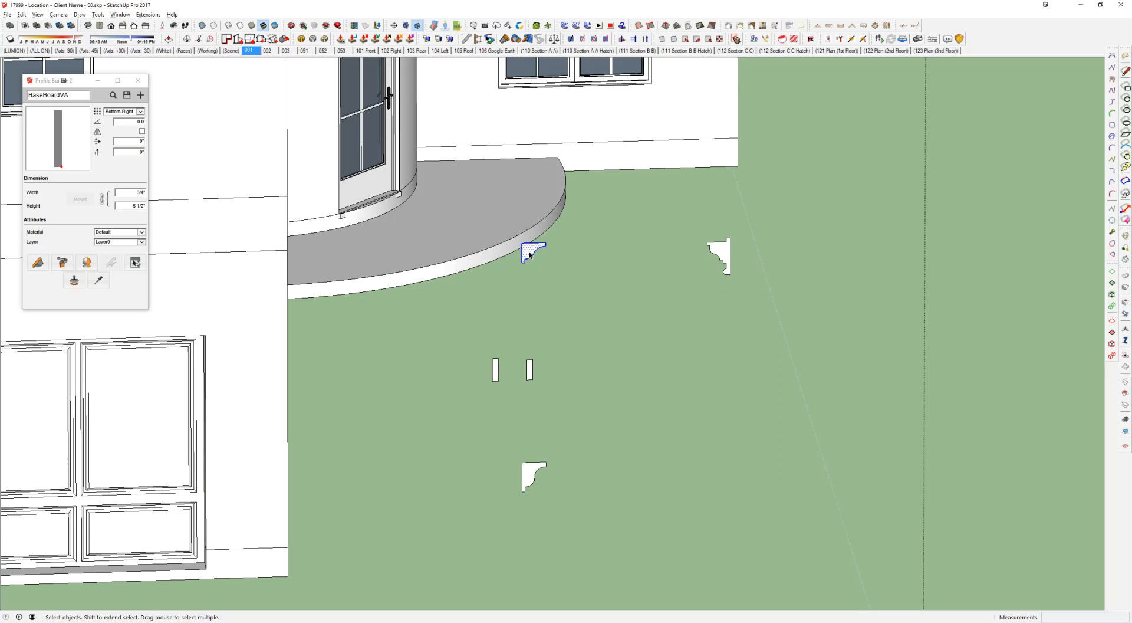
{"action": "key", "text": "ctrl+g"}
{"action": "key", "text": "ctrl+z"}
Step: Search the Extension Warehouse for "fullmer group" to view the Loose to Groups extension, and close the window
{"action": "left_click", "coordinate": [326, 25]}
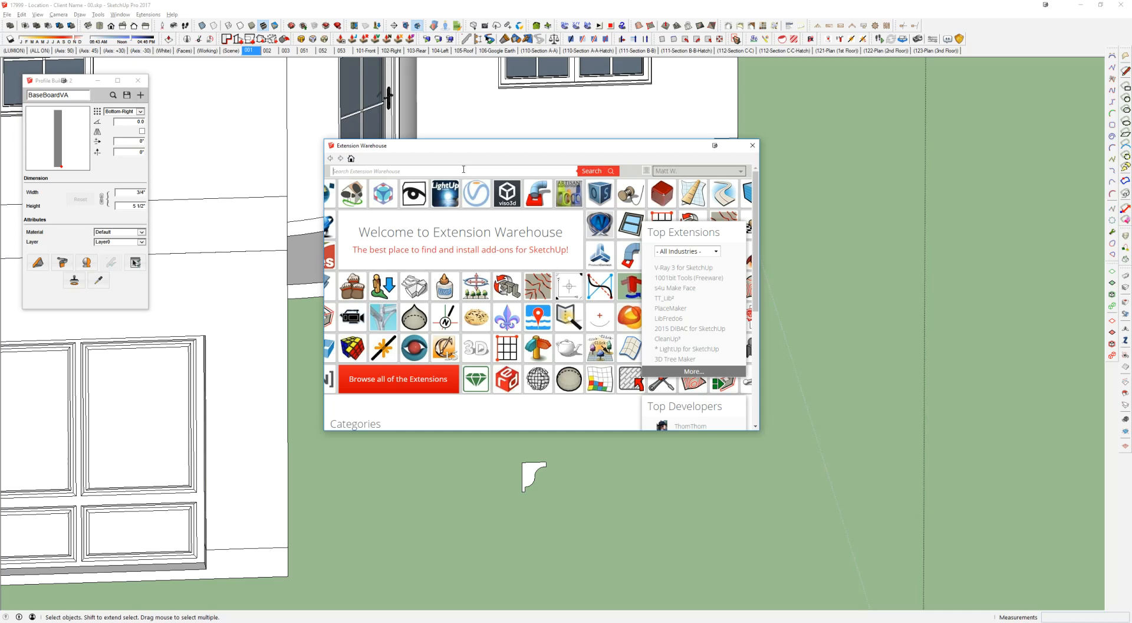
{"action": "left_click", "coordinate": [464, 170]}
{"action": "type", "text": "fullmer group"}
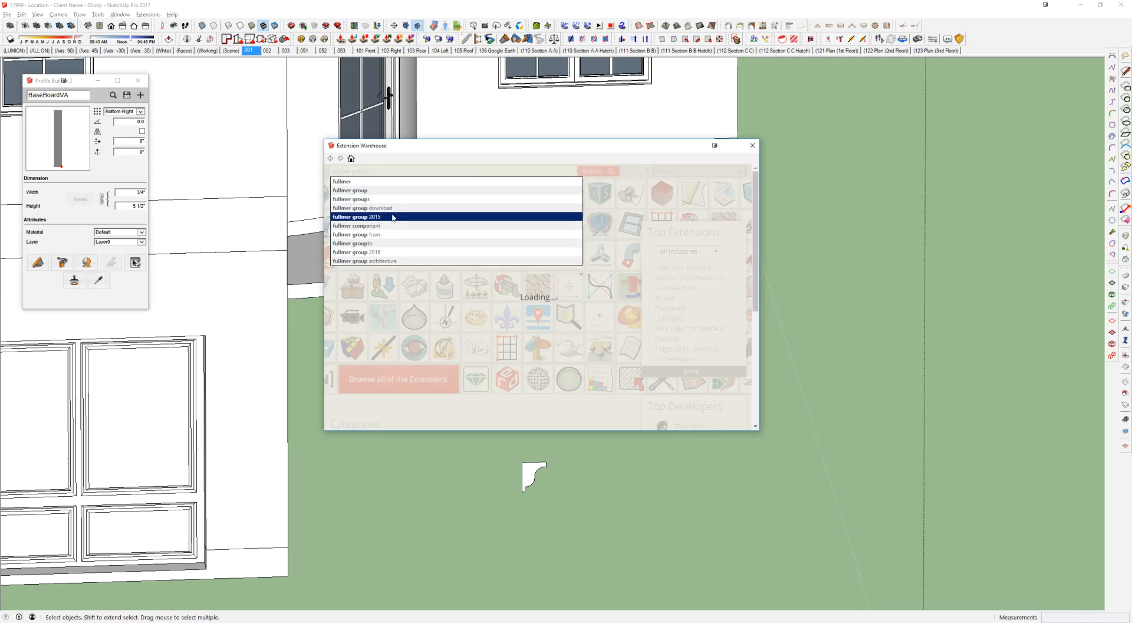
{"action": "left_click", "coordinate": [371, 192]}
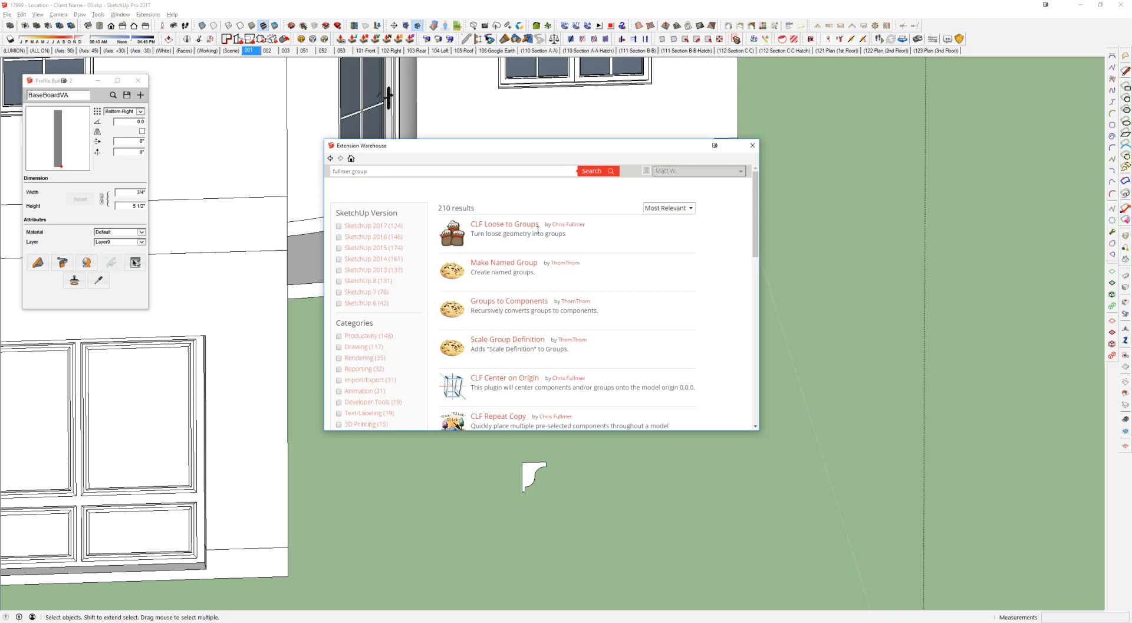
{"action": "left_click_drag", "start_coordinate": [537, 154], "coordinate": [479, 128]}
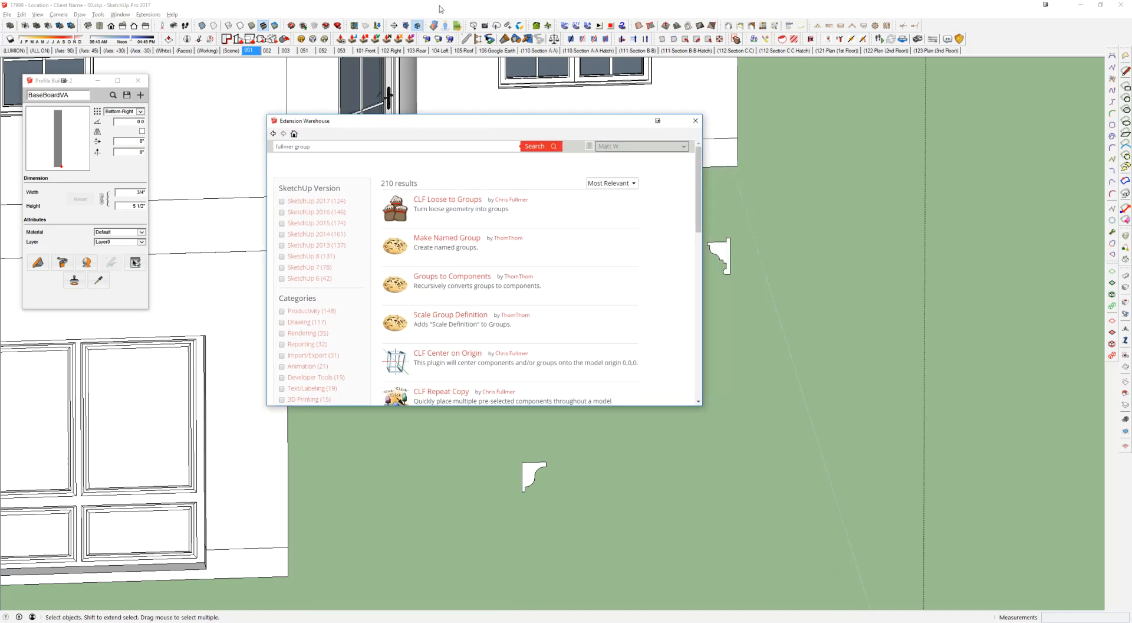
{"action": "left_click", "coordinate": [695, 120]}
Step: Select all five loose profiles and turn each into its own group with Loose to Groups
{"action": "left_click_drag", "start_coordinate": [406, 211], "coordinate": [880, 557]}
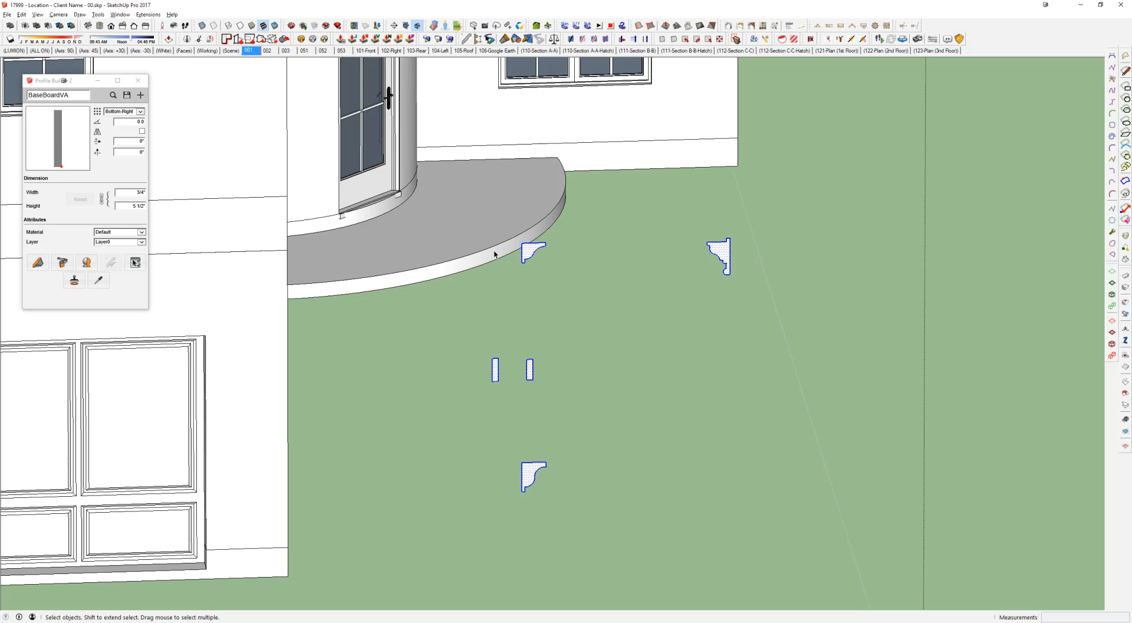
{"action": "left_click", "coordinate": [148, 14]}
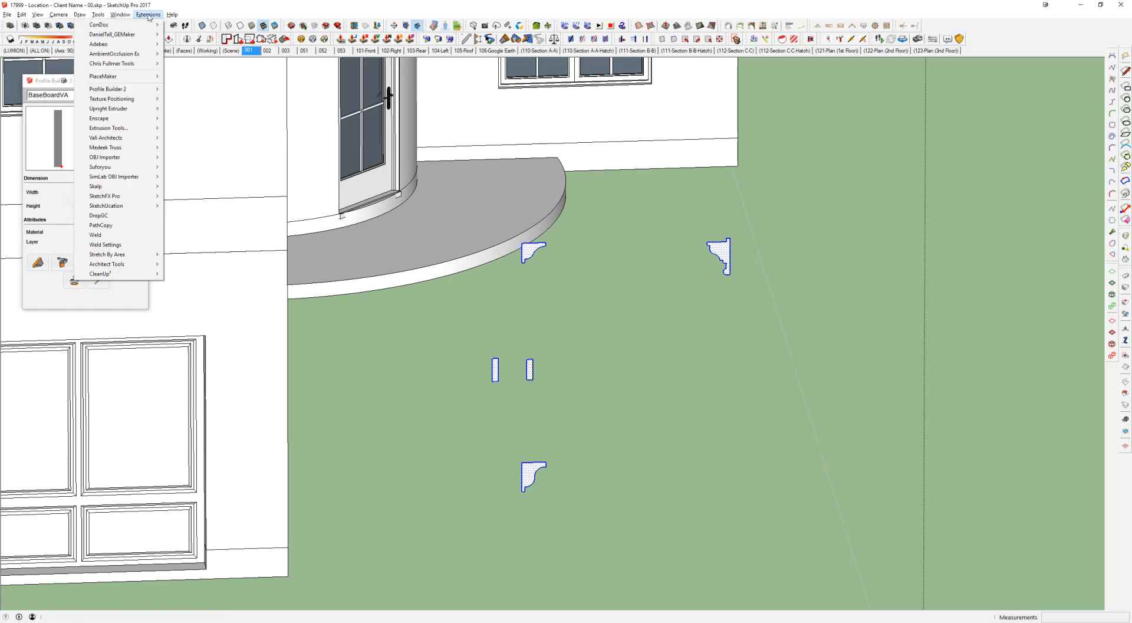
{"action": "mouse_move", "coordinate": [106, 64]}
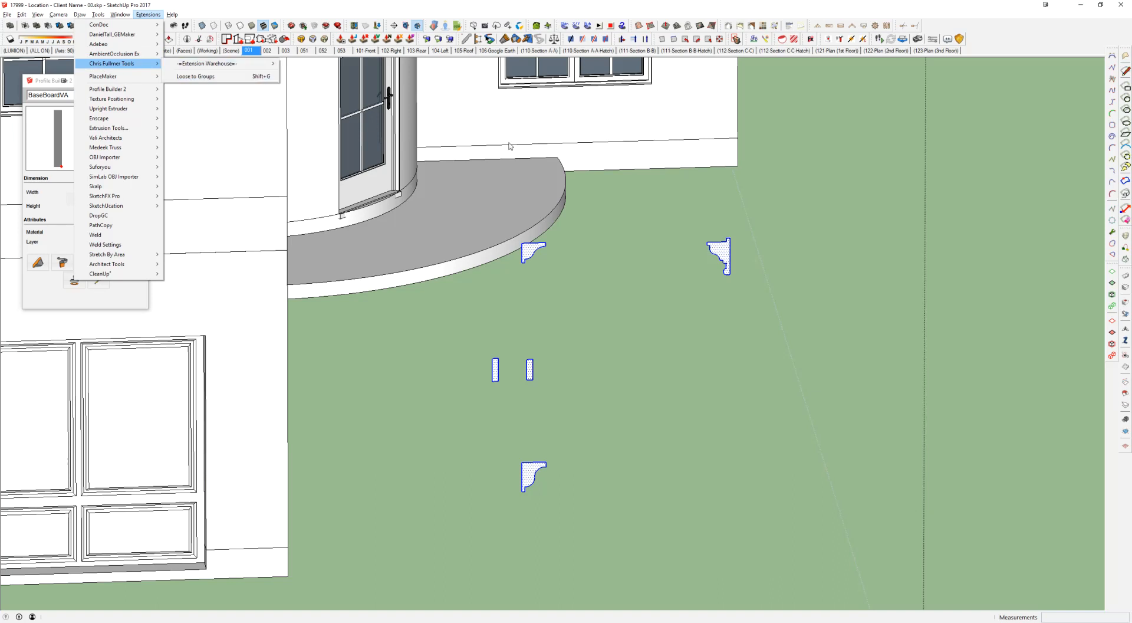
{"action": "left_click_drag", "start_coordinate": [457, 198], "coordinate": [864, 556]}
{"action": "key", "text": "g"}
Step: Select each profile in turn to check that it is a separate group
{"action": "left_click", "coordinate": [528, 253]}
{"action": "left_click", "coordinate": [722, 251]}
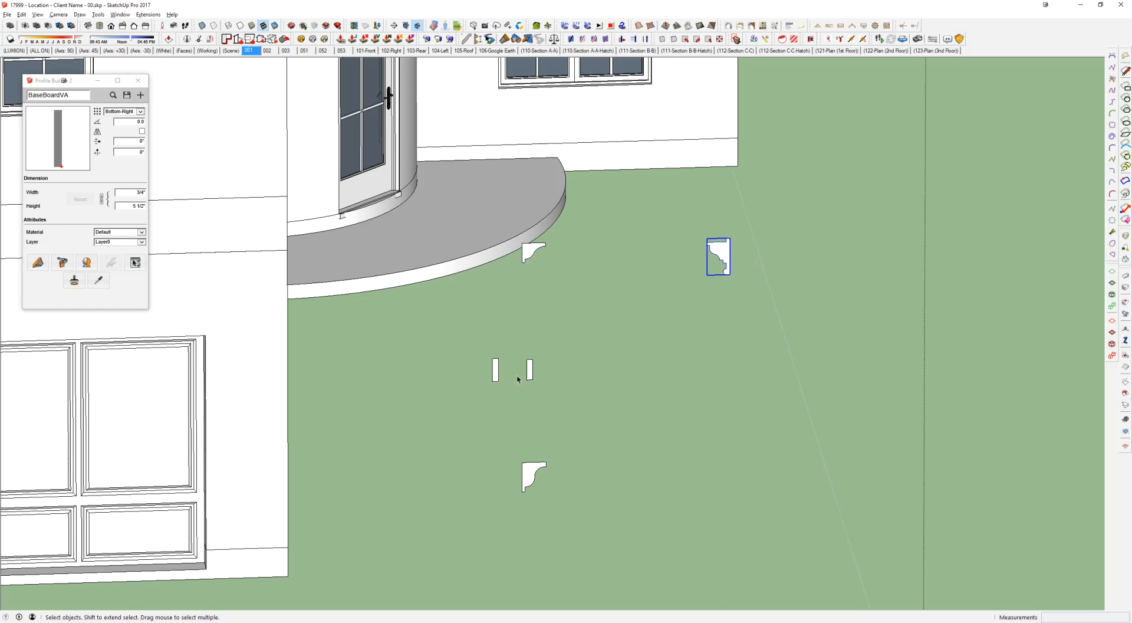
{"action": "left_click", "coordinate": [529, 370]}
{"action": "left_click", "coordinate": [495, 370]}
{"action": "left_click", "coordinate": [534, 477]}
Step: Select all five profile groups and combine them into one parent group
{"action": "middle_click_drag", "start_coordinate": [473, 218], "coordinate": [461, 221]}
{"action": "left_click_drag", "start_coordinate": [402, 233], "coordinate": [712, 516]}
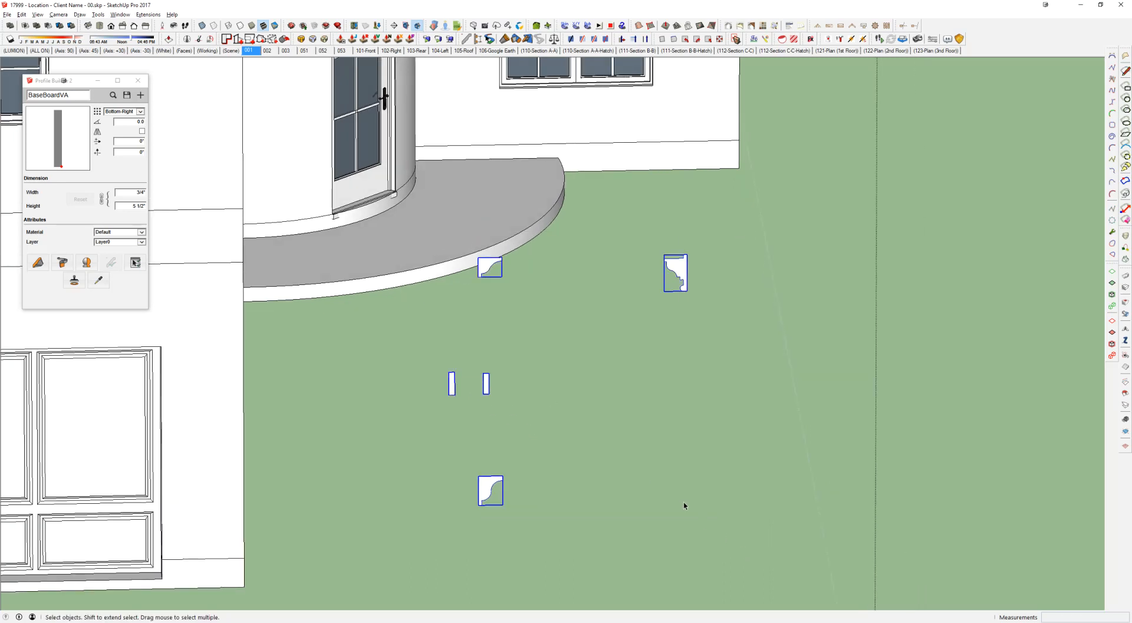
{"action": "scroll", "coordinate": [469, 254], "scroll_direction": "down", "scroll_amount": 3}
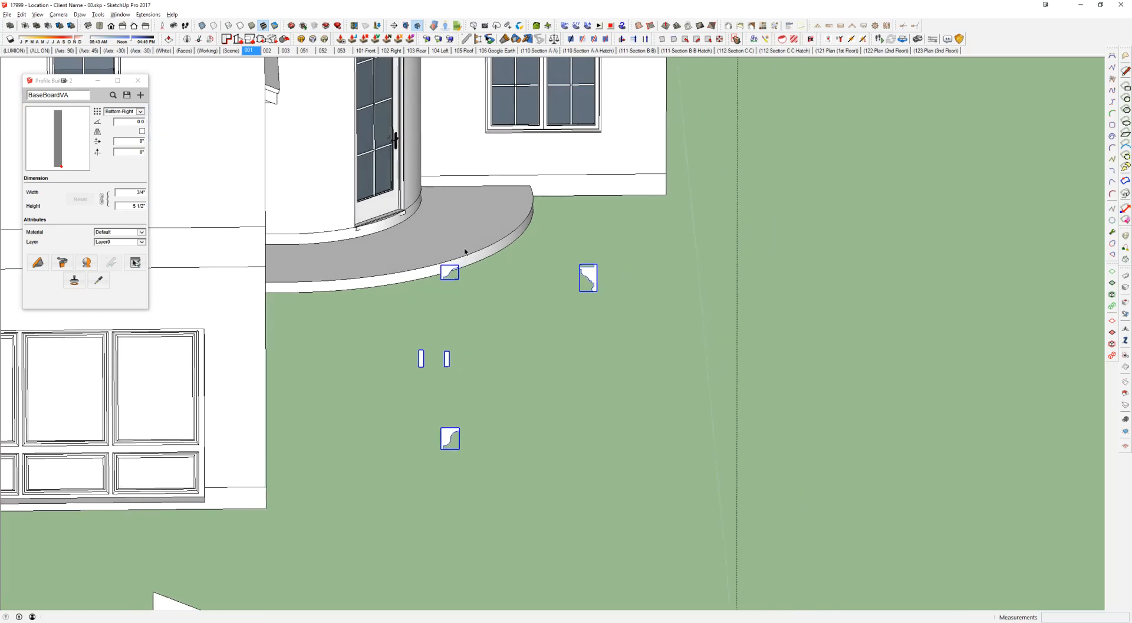
{"action": "key", "text": "ctrl+g"}
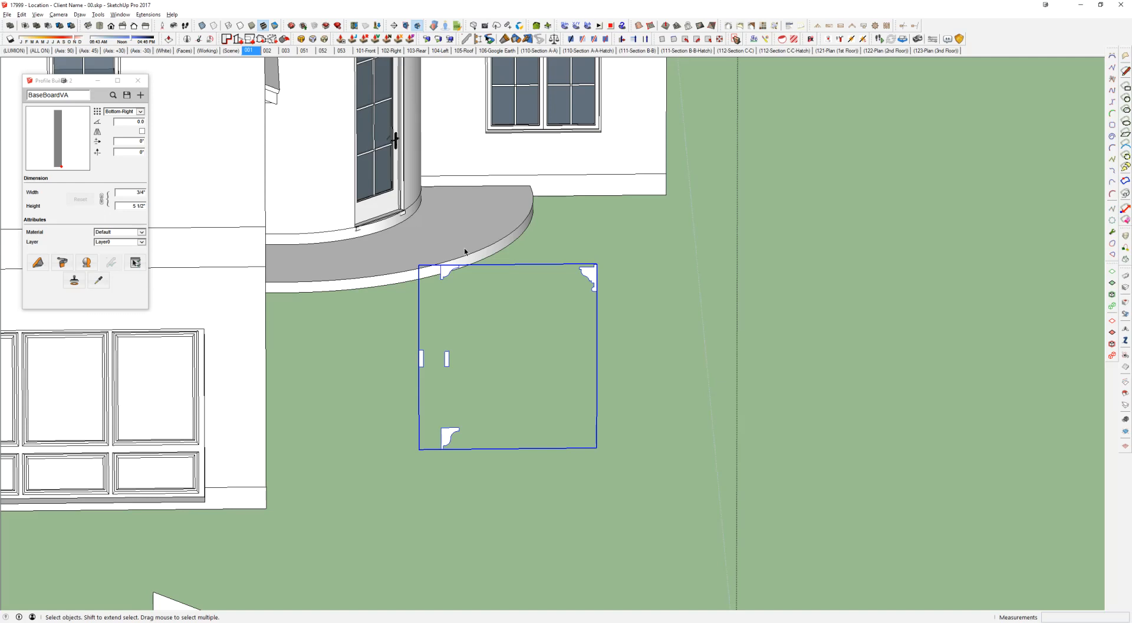
Step: Set the camera's field of view to 35 degrees
{"action": "scroll", "coordinate": [472, 233], "scroll_direction": "down", "scroll_amount": 2}
{"action": "middle_click_drag", "start_coordinate": [475, 177], "coordinate": [549, 281], "text": "shift"}
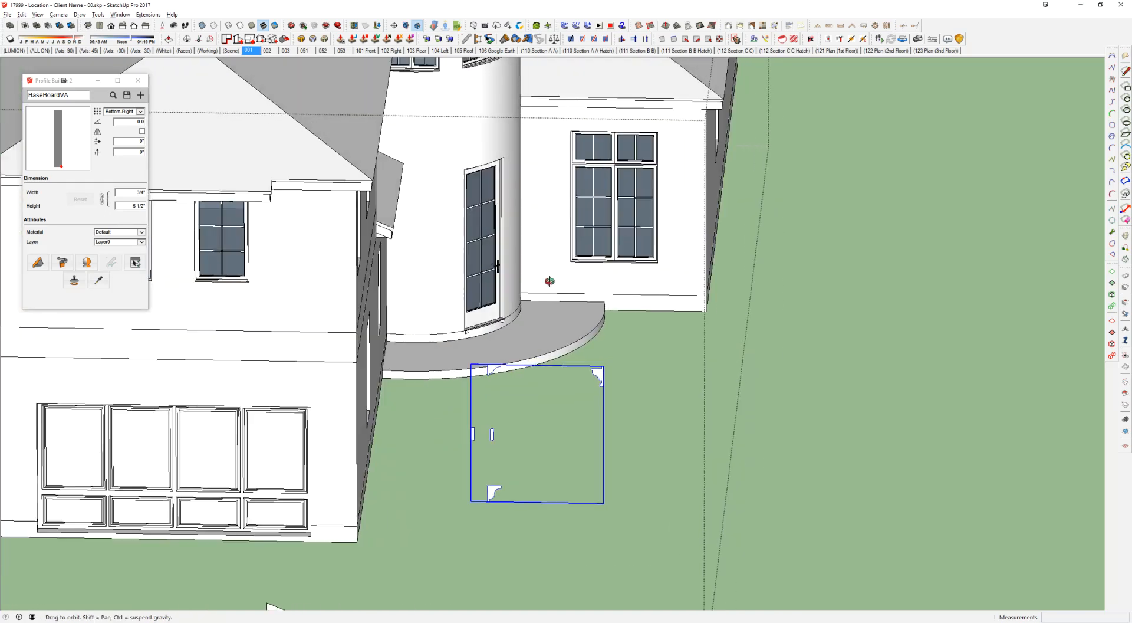
{"action": "type", "text": "z"}
{"action": "type", "text": "3"}
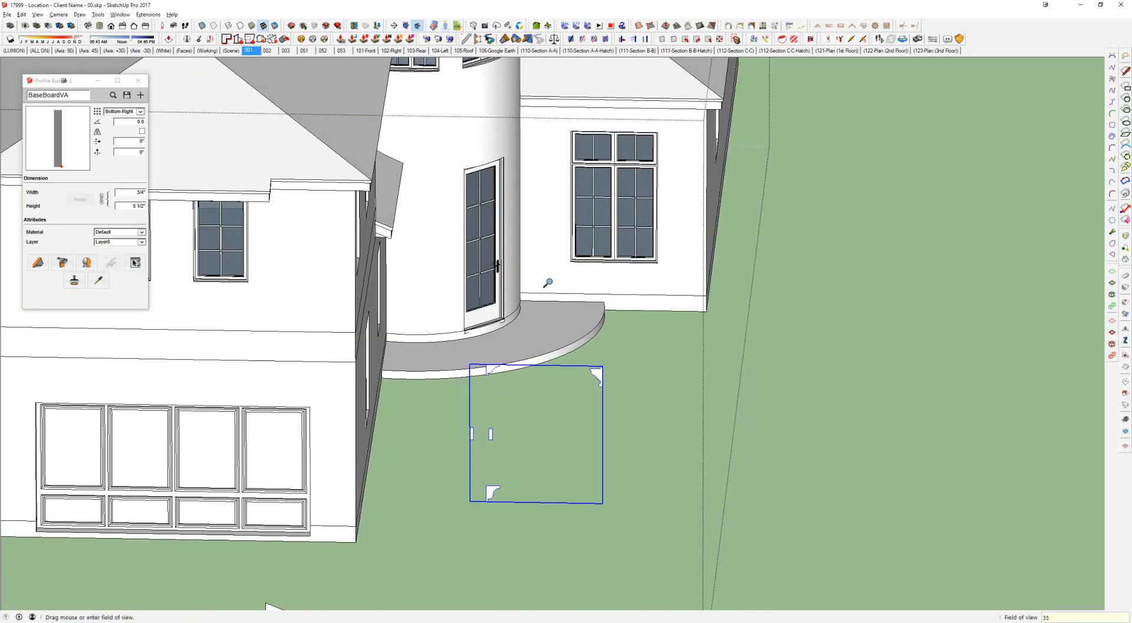
{"action": "type", "text": "5"}
{"action": "key", "text": "Return"}
{"action": "scroll", "coordinate": [548, 283], "scroll_direction": "down", "scroll_amount": 3}
{"action": "middle_click_drag", "start_coordinate": [546, 283], "coordinate": [454, 236]}
Step: Try hiding the house's walls and windows so only the roofs remain, and undo the hiding
{"action": "key", "text": "space"}
{"action": "left_click", "coordinate": [468, 196]}
{"action": "key", "text": "h"}
{"action": "middle_click_drag", "start_coordinate": [512, 186], "coordinate": [443, 190]}
{"action": "scroll", "coordinate": [348, 202], "scroll_direction": "up", "scroll_amount": 3}
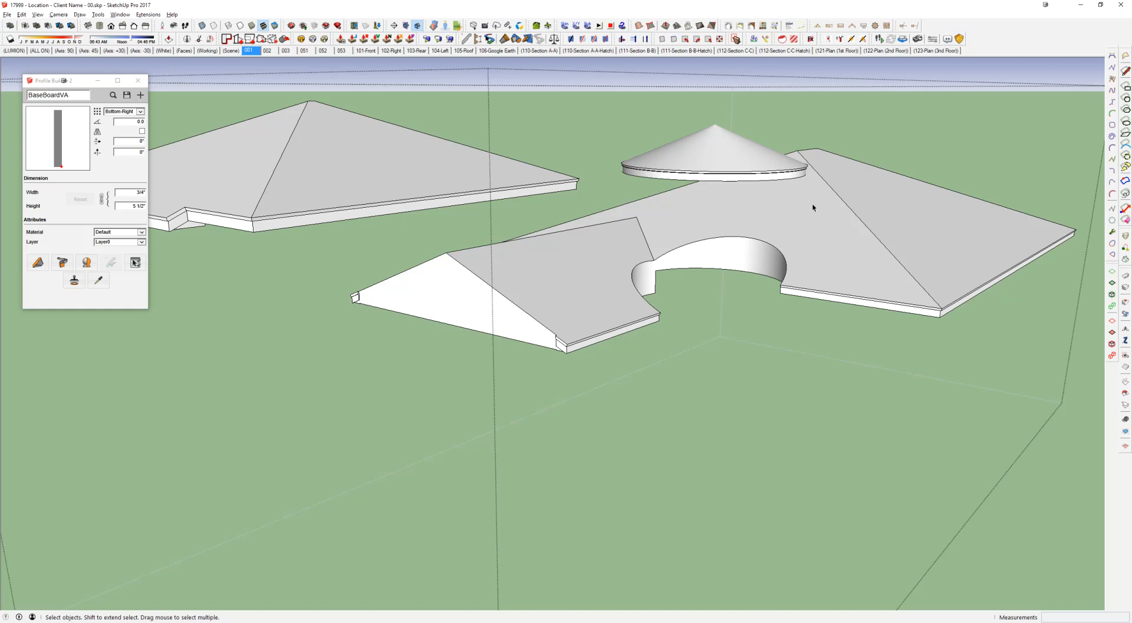
{"action": "scroll", "coordinate": [558, 220], "scroll_direction": "down", "scroll_amount": 3}
{"action": "key", "text": "ctrl+z"}
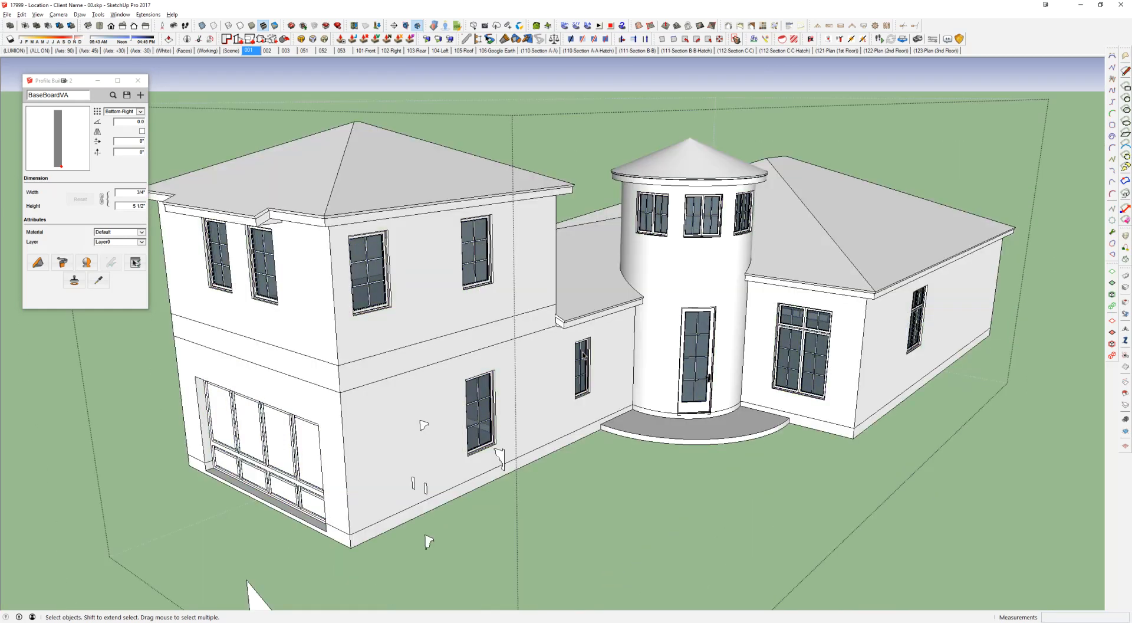
{"action": "scroll", "coordinate": [582, 355], "scroll_direction": "down", "scroll_amount": 3}
{"action": "middle_click_drag", "start_coordinate": [583, 355], "coordinate": [611, 311], "text": "shift"}
{"action": "scroll", "coordinate": [577, 348], "scroll_direction": "up", "scroll_amount": 3}
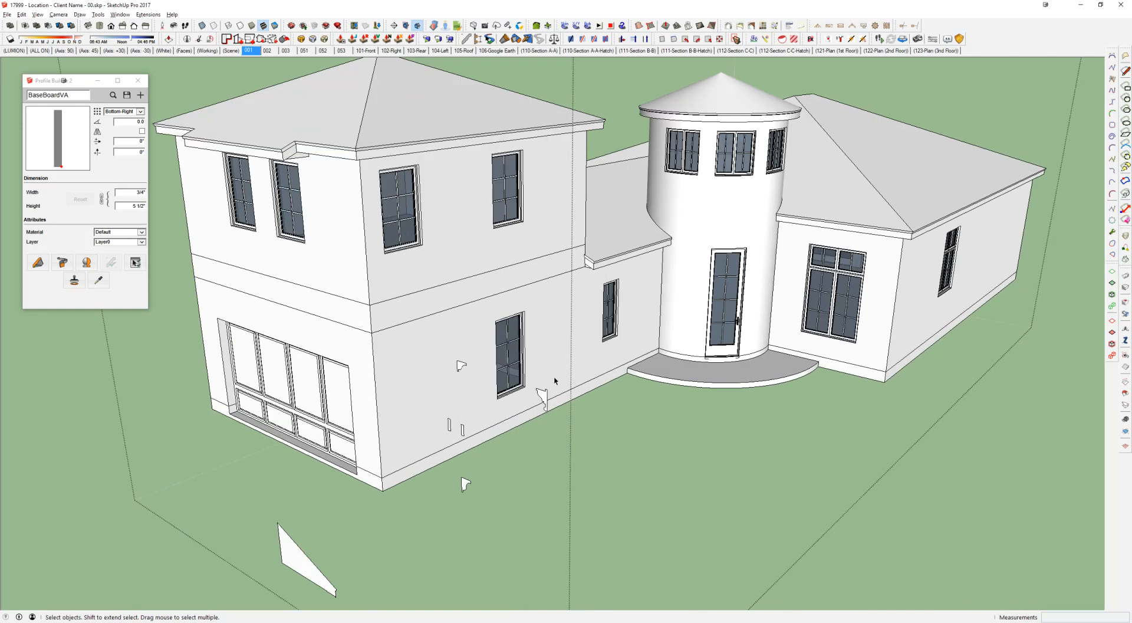
{"action": "scroll", "coordinate": [542, 391], "scroll_direction": "up", "scroll_amount": 2}
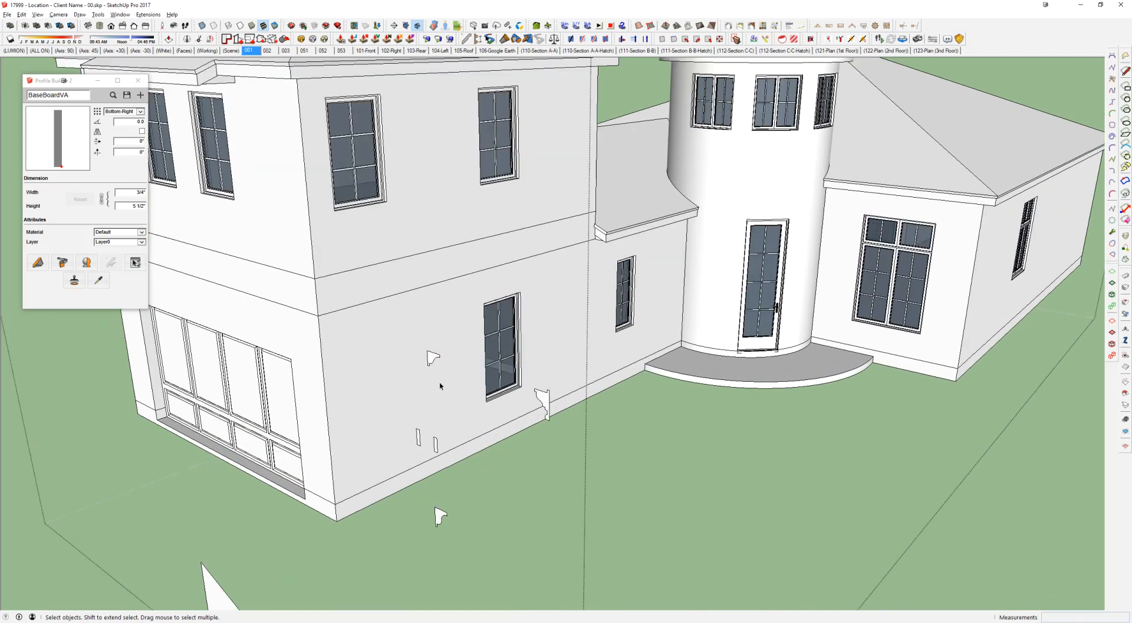
{"action": "middle_click_drag", "start_coordinate": [459, 388], "coordinate": [472, 373], "text": "shift"}
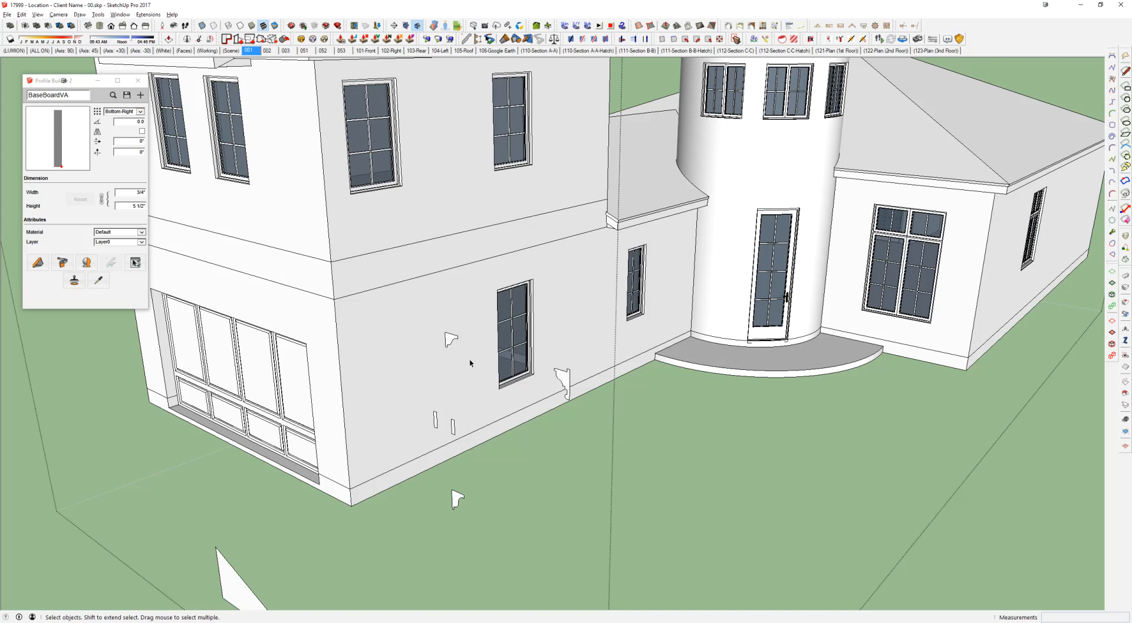
{"action": "scroll", "coordinate": [454, 434], "scroll_direction": "up", "scroll_amount": 2}
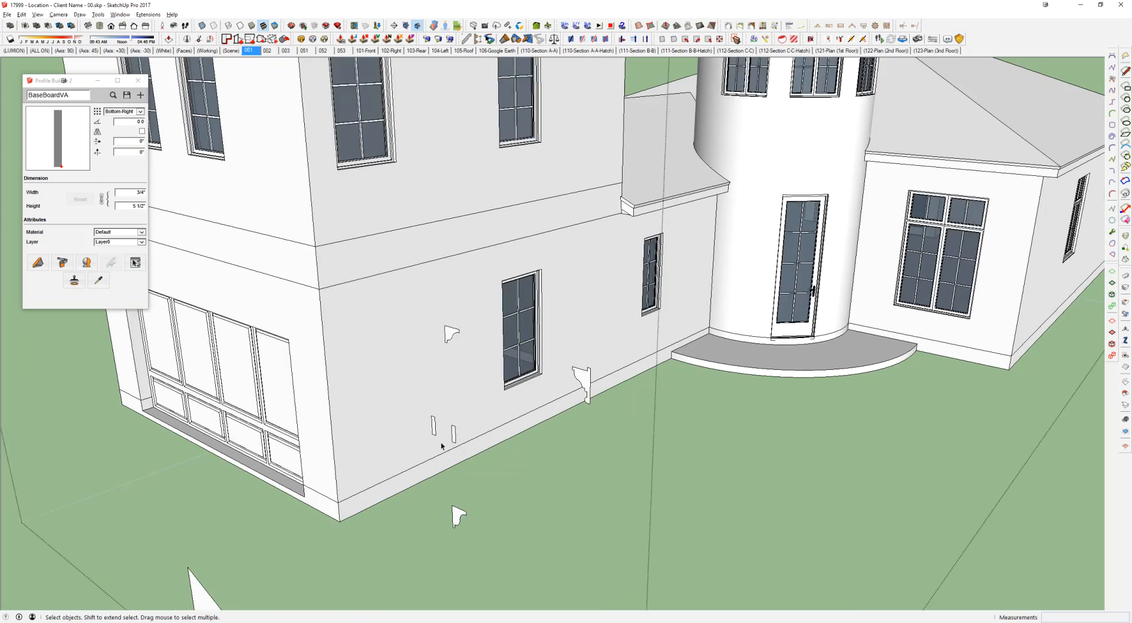
{"action": "scroll", "coordinate": [441, 446], "scroll_direction": "up", "scroll_amount": 3}
Step: Switch to AutoCAD, examine the head and sill profiles in trim detail B and the profile in detail D, and return to SketchUp
{"action": "key", "text": "alt+Tab"}
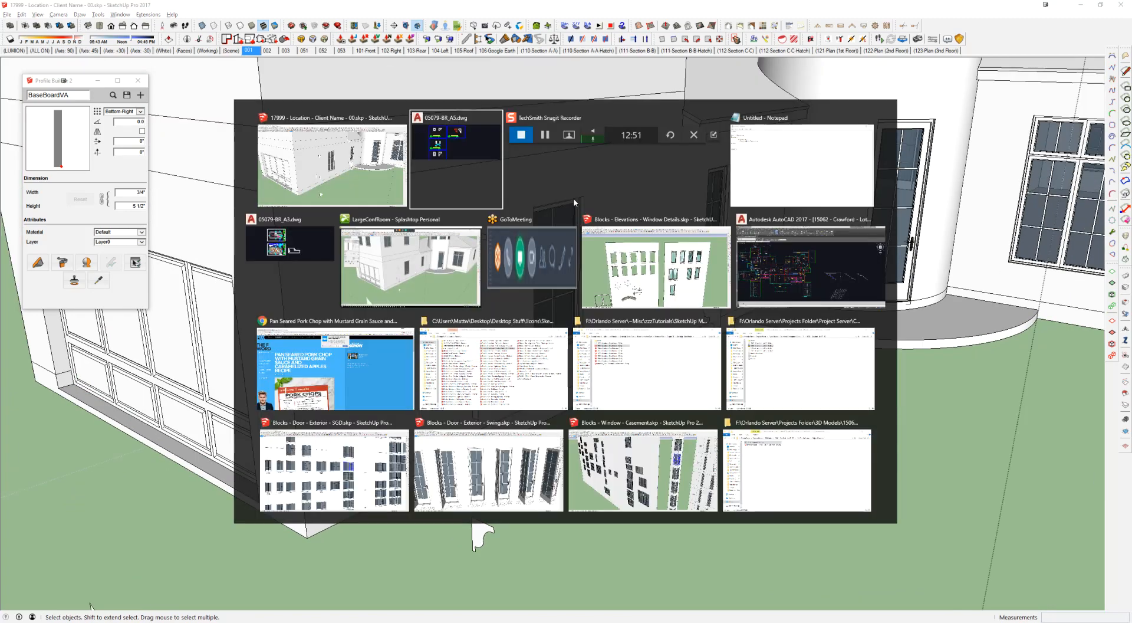
{"action": "scroll", "coordinate": [276, 413], "scroll_direction": "up", "scroll_amount": 1}
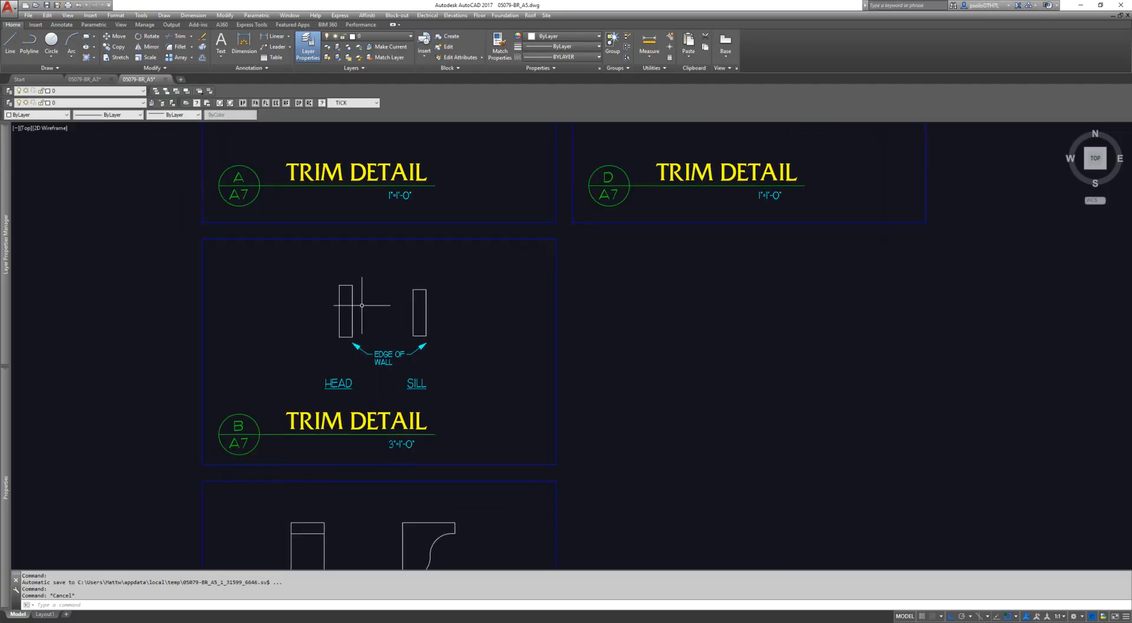
{"action": "key", "text": "Escape"}
{"action": "left_click", "coordinate": [311, 265]}
{"action": "left_click", "coordinate": [362, 374]}
{"action": "key", "text": "Escape"}
{"action": "left_click", "coordinate": [394, 271]}
{"action": "left_click", "coordinate": [490, 398]}
{"action": "key", "text": "Escape"}
{"action": "scroll", "coordinate": [495, 392], "scroll_direction": "down", "scroll_amount": 2}
{"action": "middle_click_drag", "start_coordinate": [498, 383], "coordinate": [426, 388]}
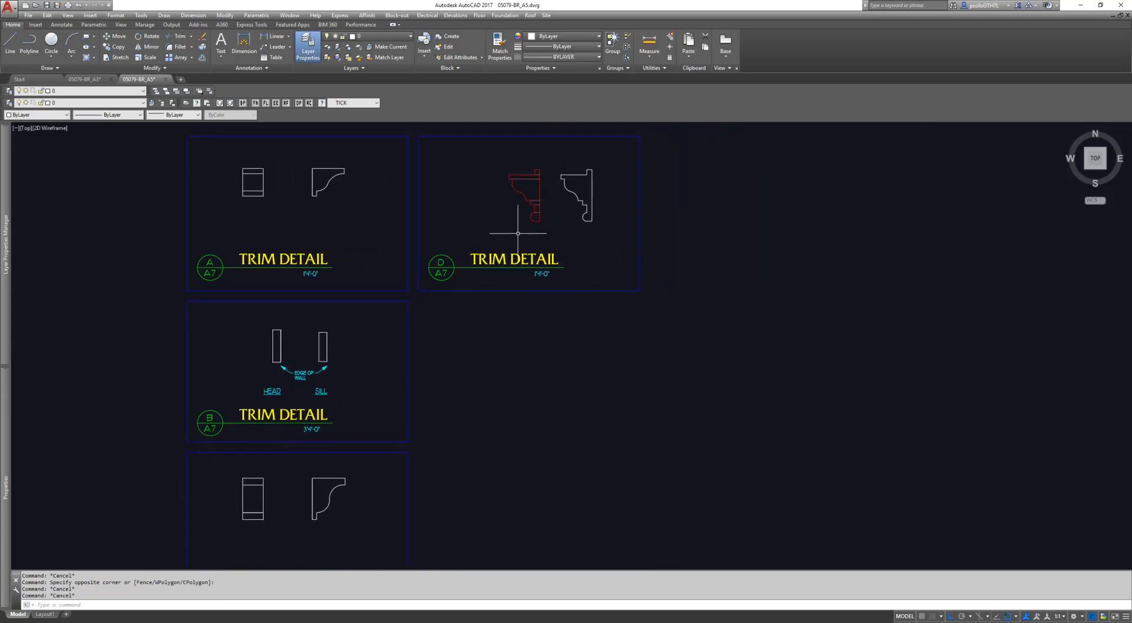
{"action": "left_click", "coordinate": [554, 156]}
{"action": "left_click", "coordinate": [602, 226]}
{"action": "key", "text": "Escape"}
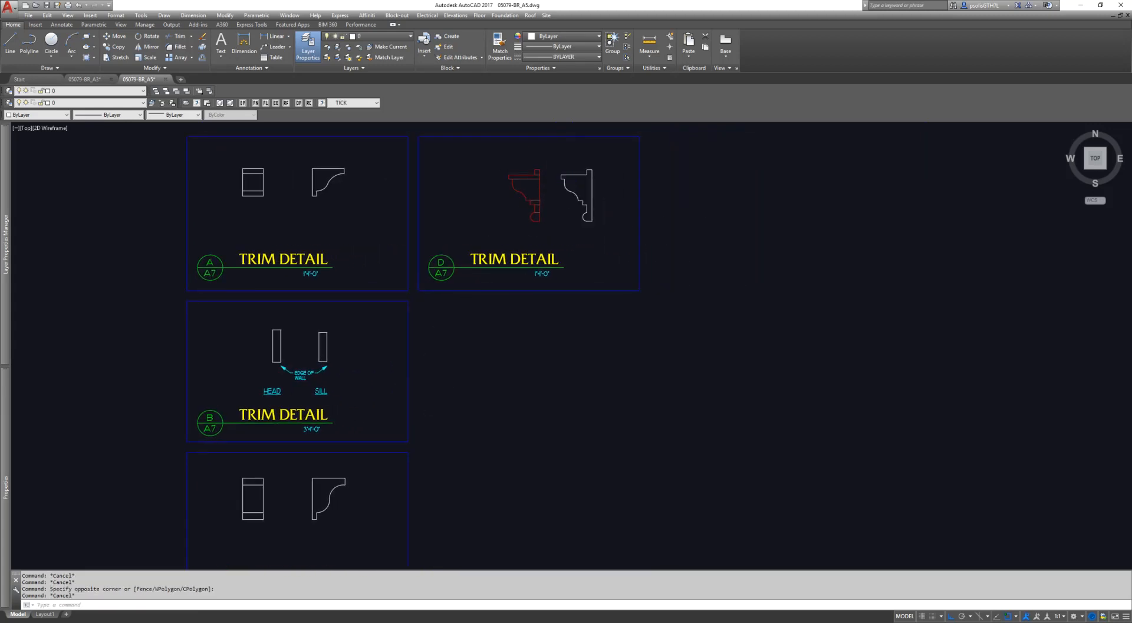
{"action": "key", "text": "alt+Tab"}
{"action": "left_click", "coordinate": [460, 171]}
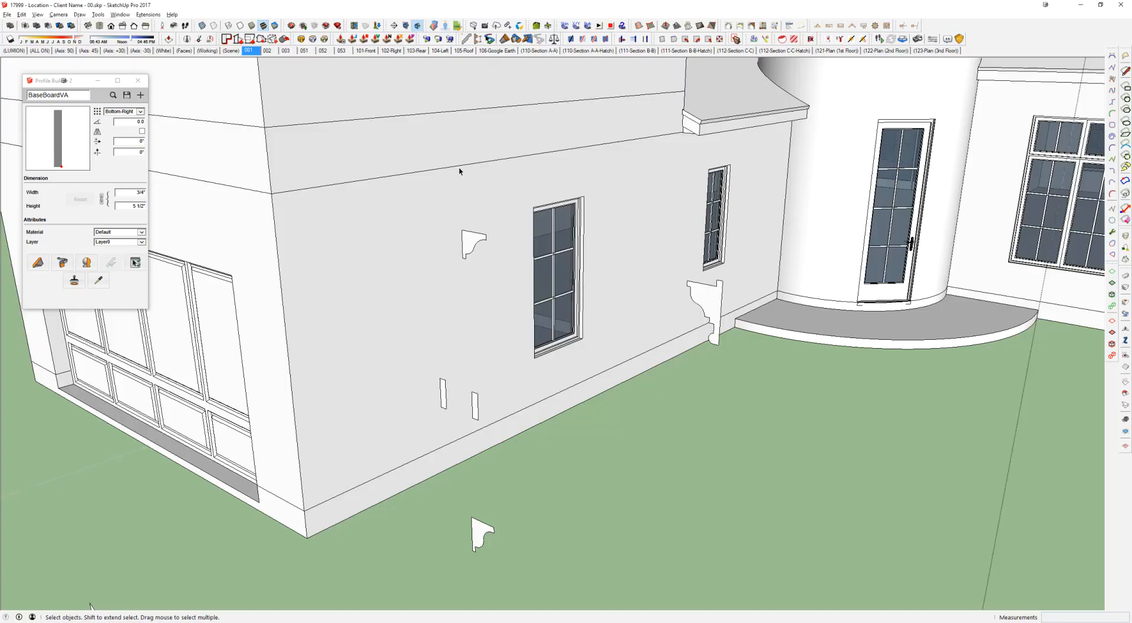
Step: Switch to AutoCAD and mark the sill area of the ground-floor window in the front elevation with a rectangle
{"action": "key", "text": "alt+Tab"}
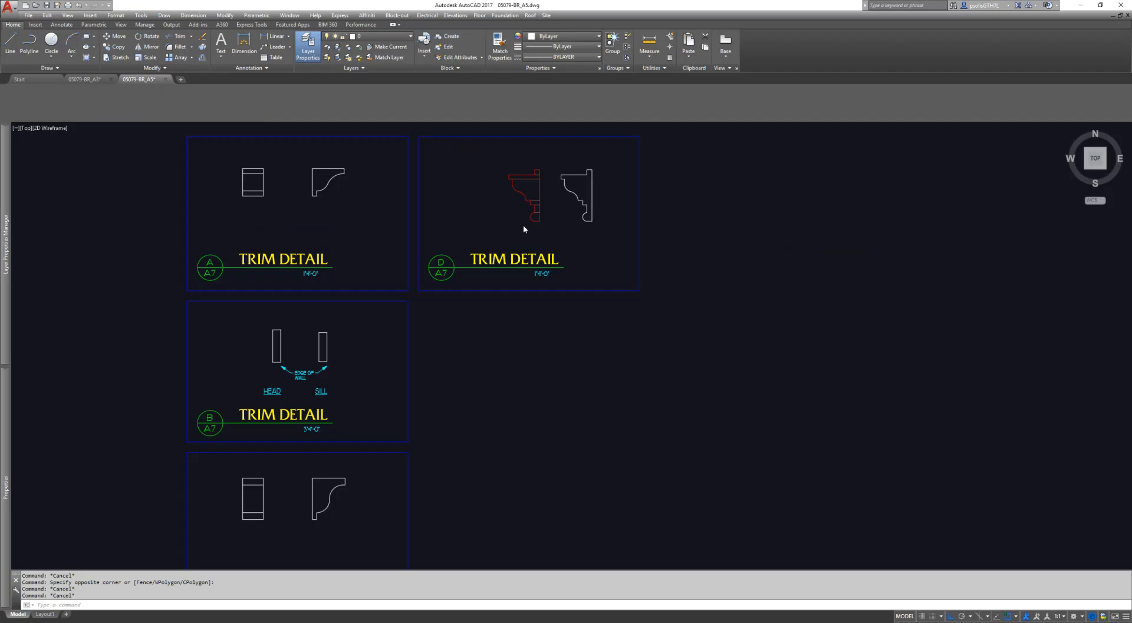
{"action": "scroll", "coordinate": [551, 253], "scroll_direction": "down", "scroll_amount": 6}
{"action": "middle_click_drag", "start_coordinate": [966, 463], "coordinate": [552, 405]}
{"action": "scroll", "coordinate": [552, 405], "scroll_direction": "up", "scroll_amount": 2}
{"action": "scroll", "coordinate": [356, 370], "scroll_direction": "up", "scroll_amount": 2}
{"action": "type", "text": "re"}
{"action": "key", "text": "Return"}
{"action": "type", "text": "c"}
{"action": "key", "text": "Escape"}
{"action": "key", "text": "Escape"}
{"action": "type", "text": "rec"}
{"action": "key", "text": "Return"}
{"action": "left_click", "coordinate": [467, 382]}
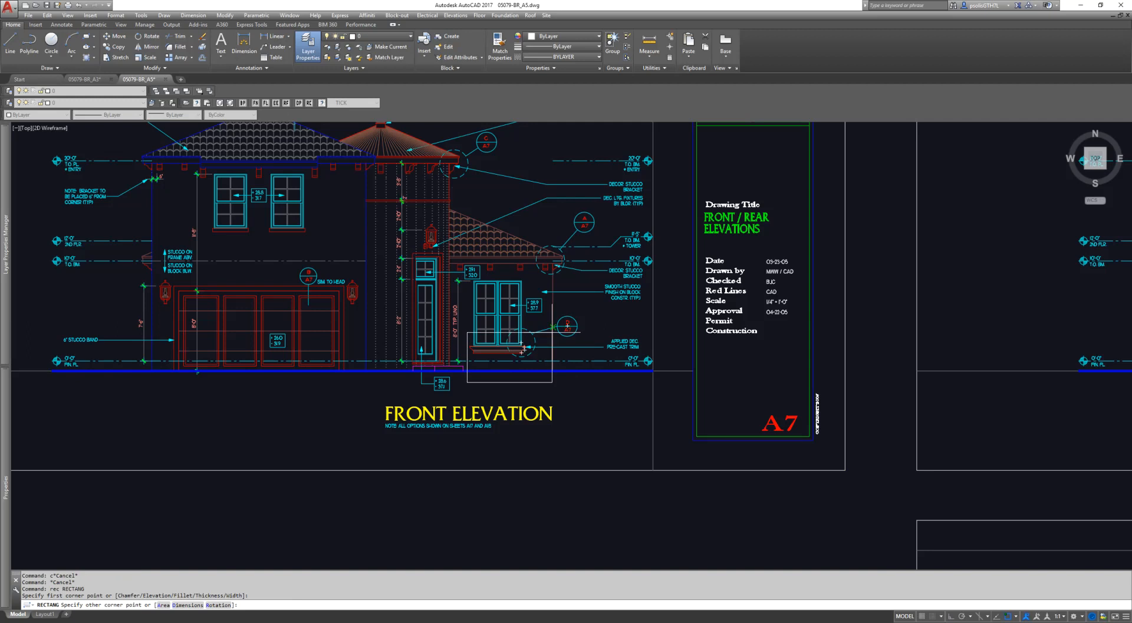
{"action": "left_click", "coordinate": [553, 328]}
Step: Draw a rectangle around the sills of the three ground-floor windows in the right elevation
{"action": "middle_click_drag", "start_coordinate": [691, 354], "coordinate": [266, 359]}
{"action": "scroll", "coordinate": [531, 348], "scroll_direction": "down", "scroll_amount": 1}
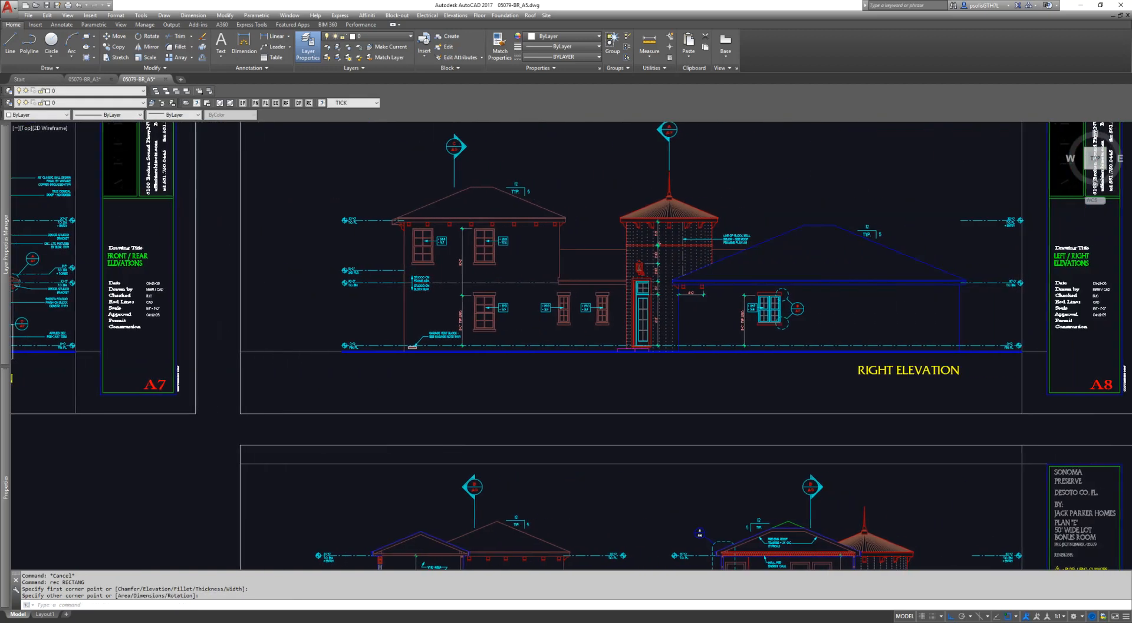
{"action": "scroll", "coordinate": [634, 344], "scroll_direction": "up", "scroll_amount": 3}
{"action": "middle_click_drag", "start_coordinate": [455, 316], "coordinate": [575, 372]}
{"action": "key", "text": "Escape"}
{"action": "key", "text": "Escape"}
{"action": "key", "text": "Escape"}
{"action": "type", "text": "rec"}
{"action": "key", "text": "Return"}
{"action": "left_click", "coordinate": [95, 352]}
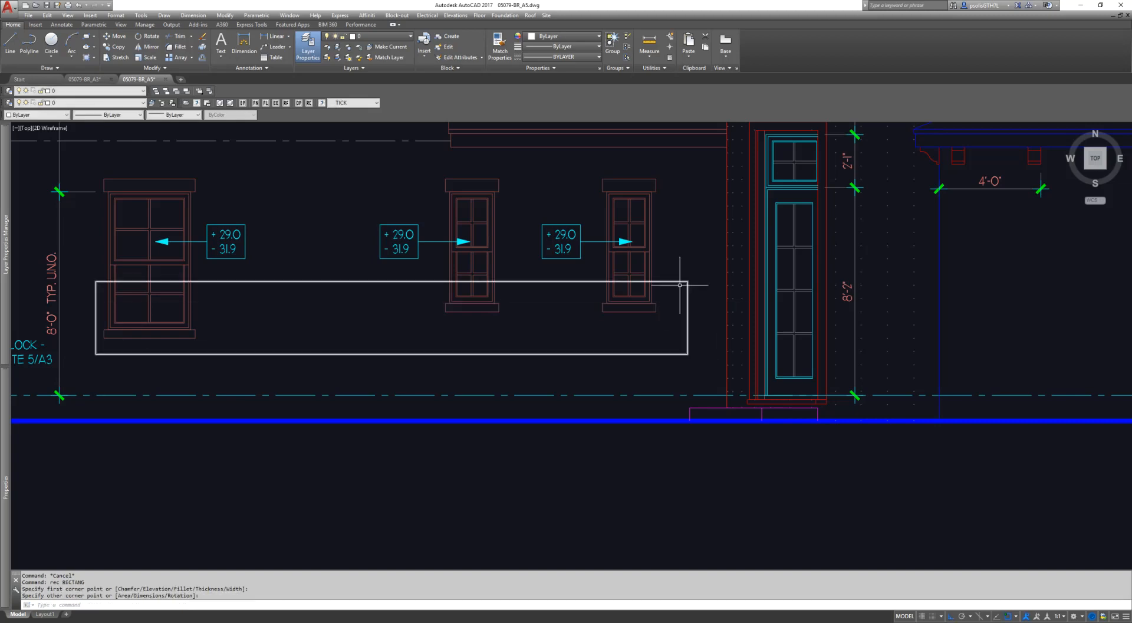
Step: Look over the marked windows on the front and right elevations and the surrounding sheets
{"action": "scroll", "coordinate": [691, 284], "scroll_direction": "down", "scroll_amount": 2}
{"action": "middle_click_drag", "start_coordinate": [328, 214], "coordinate": [342, 254]}
{"action": "scroll", "coordinate": [627, 300], "scroll_direction": "down", "scroll_amount": 2}
{"action": "middle_click_drag", "start_coordinate": [622, 300], "coordinate": [819, 314]}
{"action": "key", "text": "Escape"}
{"action": "key", "text": "Escape"}
{"action": "scroll", "coordinate": [631, 328], "scroll_direction": "down", "scroll_amount": 4}
{"action": "key", "text": "Escape"}
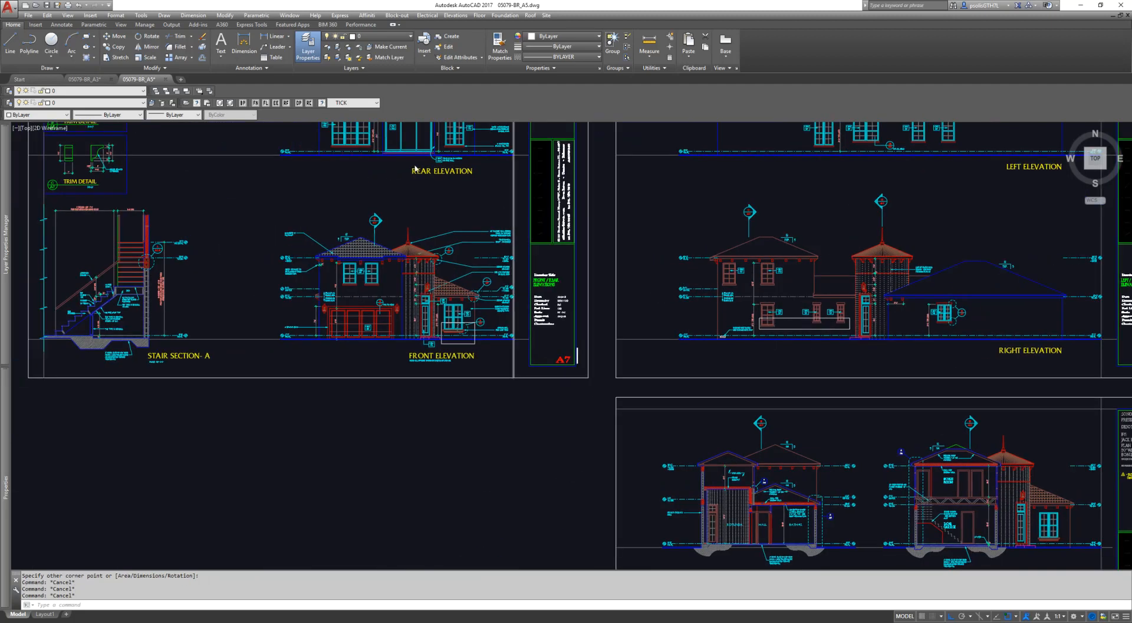
Step: Switch to SketchUp, open the parent profile group and move the head profile to the upper corner of the ground-floor side window
{"action": "key", "text": "alt+Tab"}
{"action": "scroll", "coordinate": [498, 284], "scroll_direction": "down", "scroll_amount": 2}
{"action": "middle_click_drag", "start_coordinate": [498, 284], "coordinate": [523, 286]}
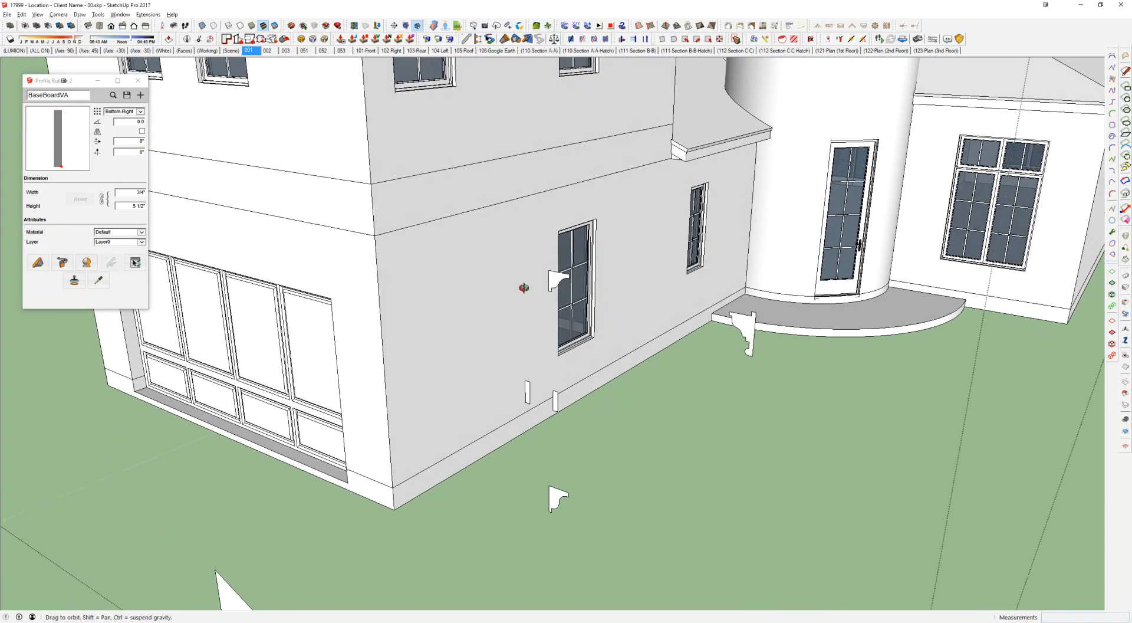
{"action": "scroll", "coordinate": [534, 377], "scroll_direction": "up", "scroll_amount": 2}
{"action": "double_click", "coordinate": [537, 398]}
{"action": "left_click", "coordinate": [535, 400]}
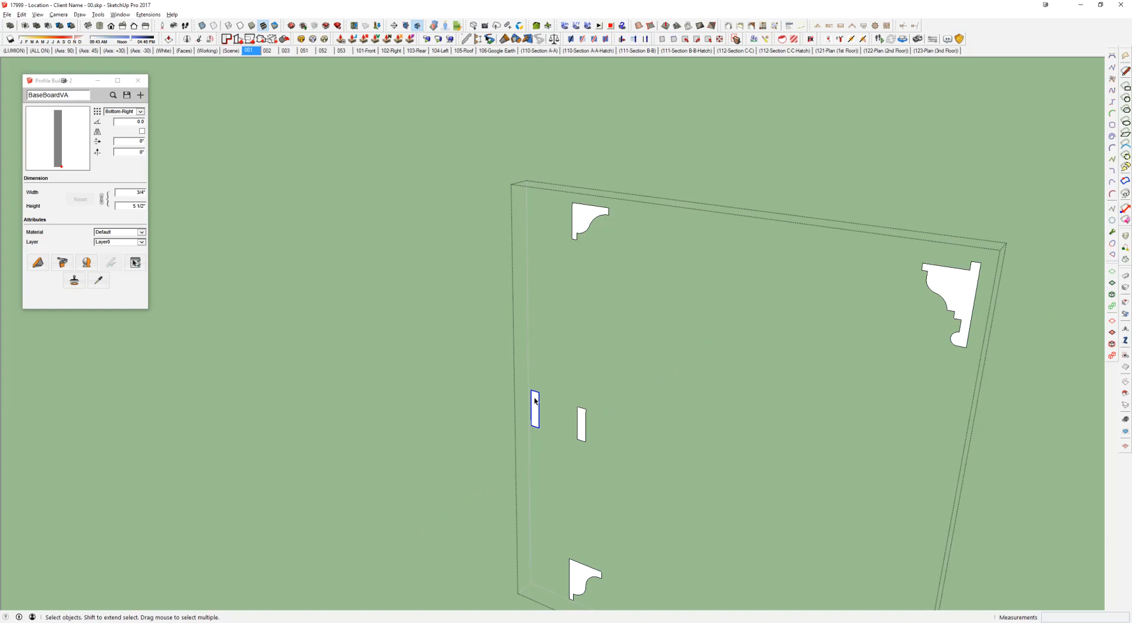
{"action": "scroll", "coordinate": [534, 401], "scroll_direction": "up", "scroll_amount": 1}
{"action": "key", "text": "q"}
{"action": "left_click", "coordinate": [532, 430]}
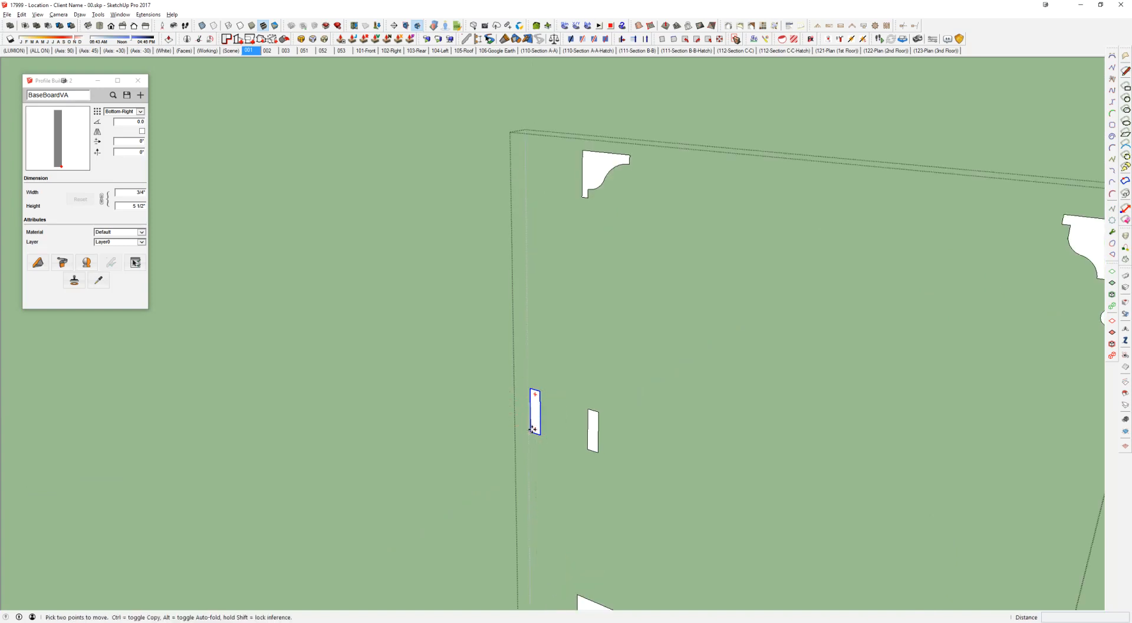
{"action": "left_click", "coordinate": [576, 150]}
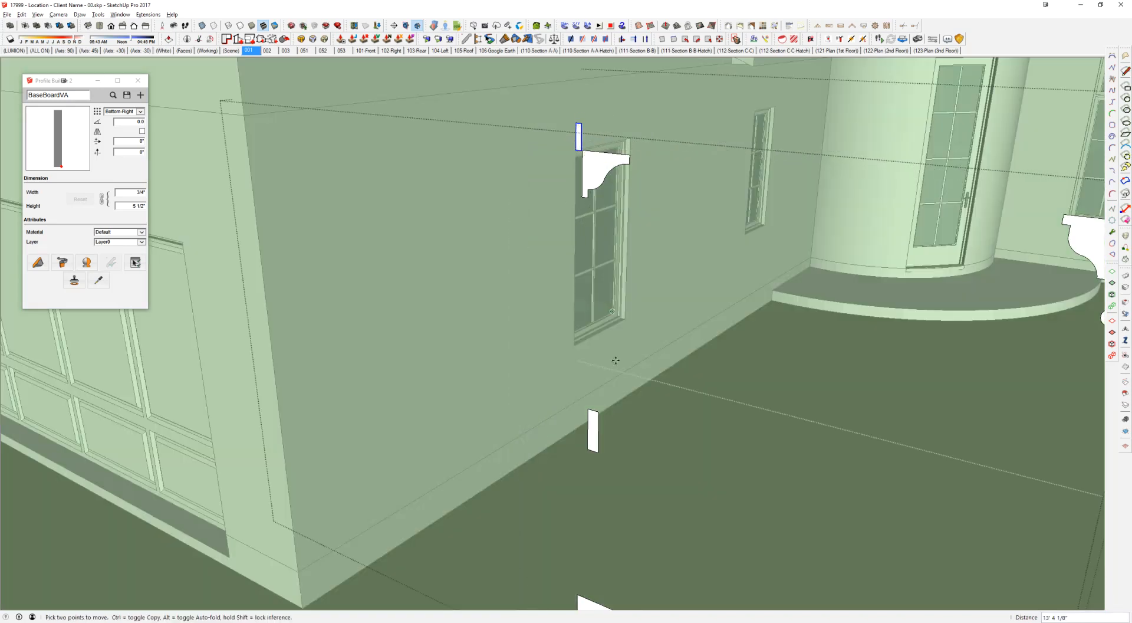
Step: Move the sill profile to the lower corner of the same side window
{"action": "left_click", "coordinate": [589, 408]}
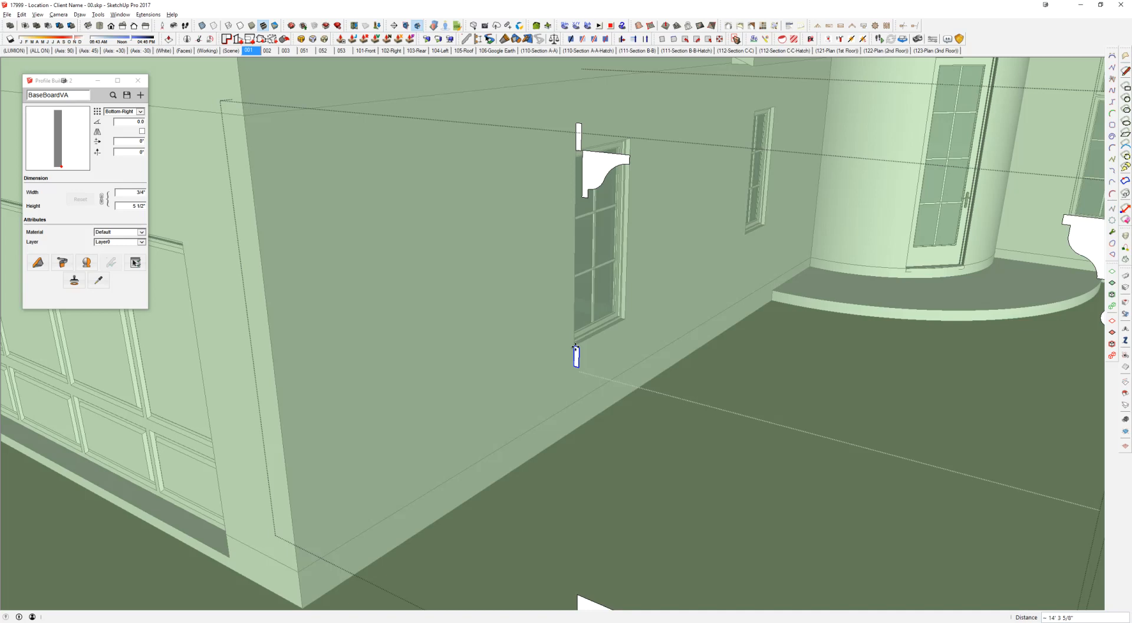
{"action": "key", "text": "m"}
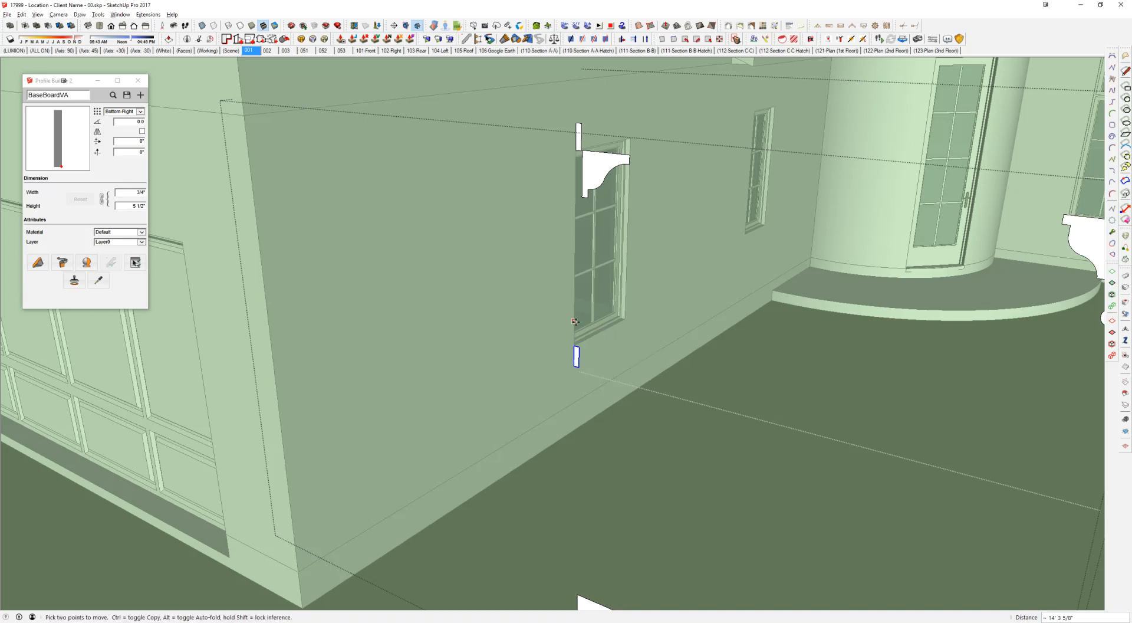
{"action": "middle_click_drag", "start_coordinate": [573, 321], "coordinate": [570, 308]}
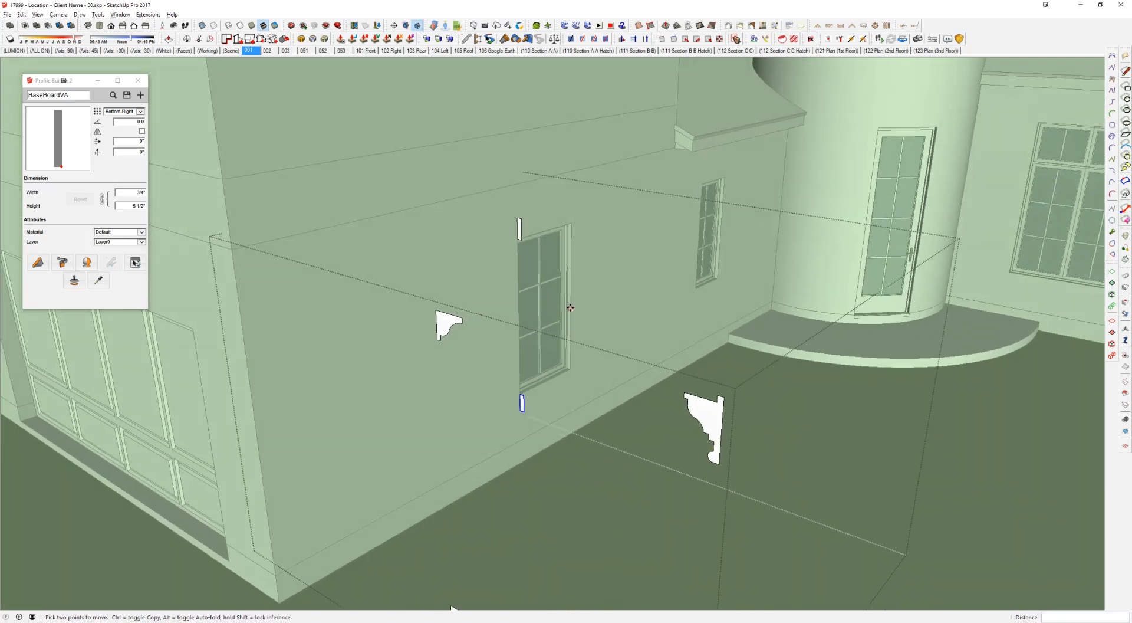
Step: Open the head profile's group and draw a line along its bottom edge
{"action": "key", "text": "space"}
{"action": "scroll", "coordinate": [520, 229], "scroll_direction": "up", "scroll_amount": 2}
{"action": "double_click", "coordinate": [520, 229]}
{"action": "scroll", "coordinate": [521, 232], "scroll_direction": "up", "scroll_amount": 4}
{"action": "key", "text": "l"}
{"action": "left_click", "coordinate": [515, 268]}
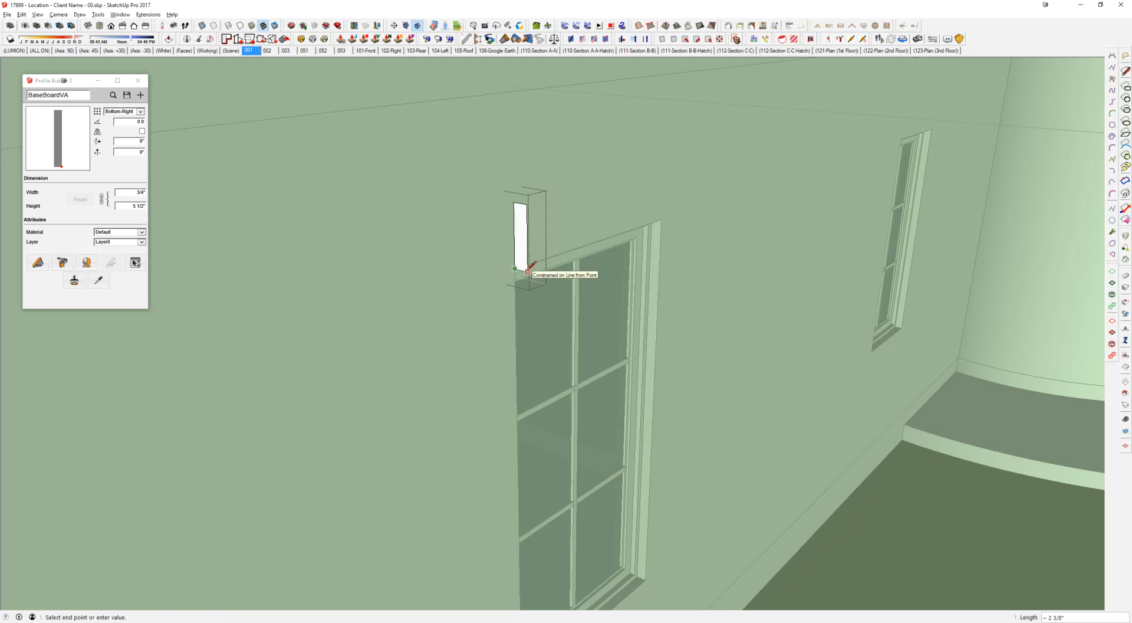
{"action": "left_click", "coordinate": [528, 271]}
Step: Extrude the head profile across the width of the side window and select the resulting trim geometry
{"action": "key", "text": "p"}
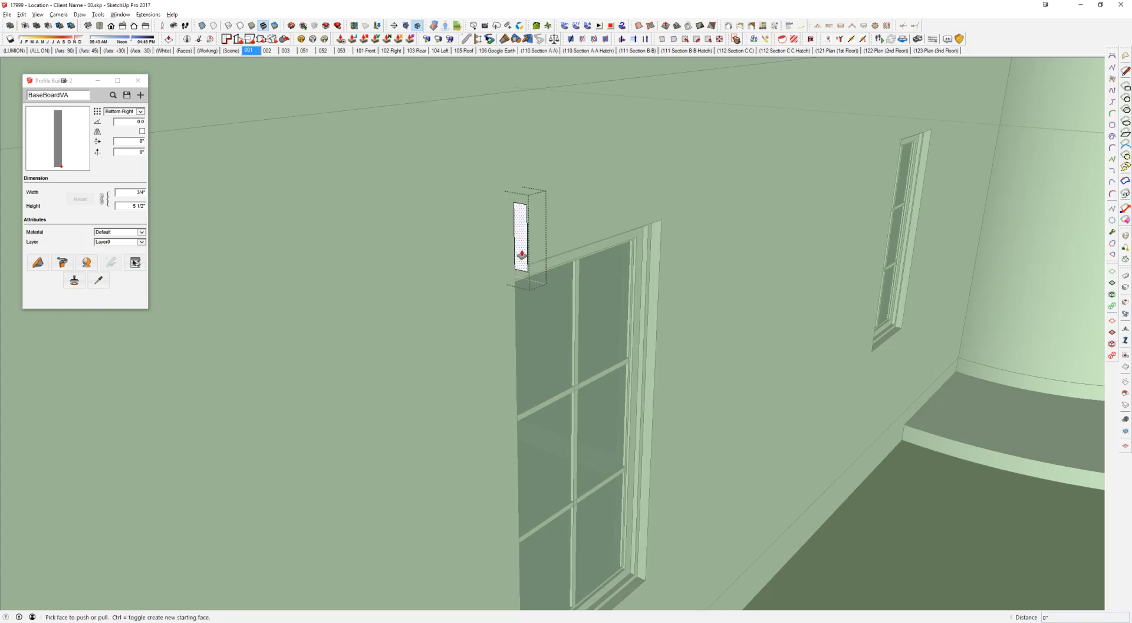
{"action": "left_click", "coordinate": [522, 255]}
{"action": "key", "text": "space"}
{"action": "triple_click", "coordinate": [609, 205]}
{"action": "middle_click_drag", "start_coordinate": [608, 206], "coordinate": [535, 148]}
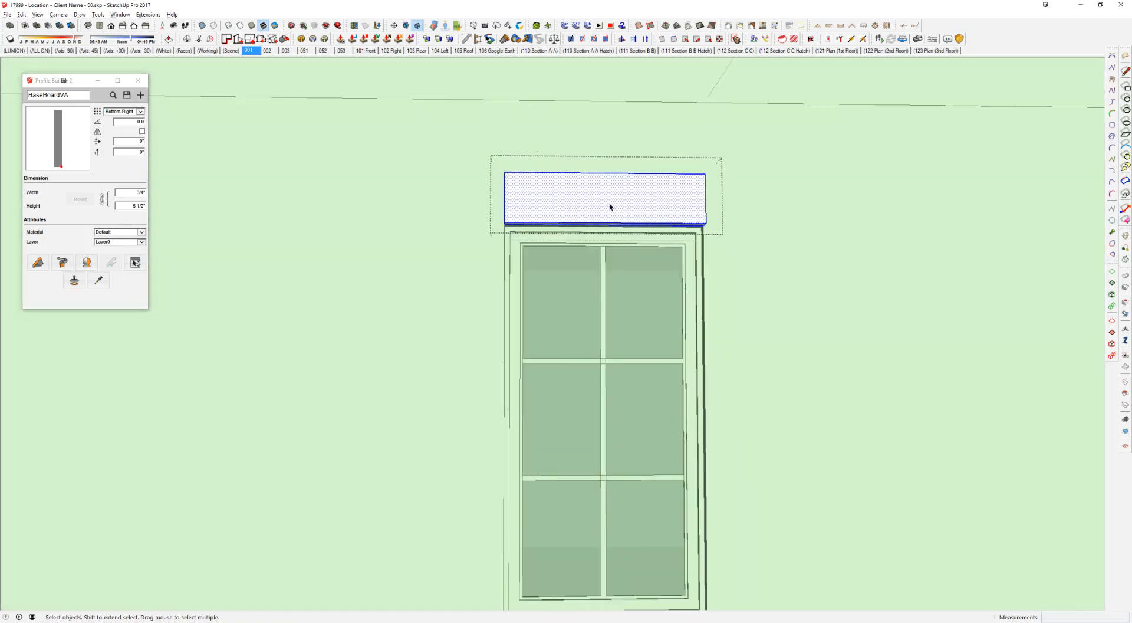
Step: Switch to AutoCAD and add a linear dimension for the sill's overhang at the upper-floor window in the front elevation
{"action": "key", "text": "alt+Tab"}
{"action": "scroll", "coordinate": [431, 269], "scroll_direction": "up", "scroll_amount": 5}
{"action": "scroll", "coordinate": [431, 269], "scroll_direction": "down", "scroll_amount": 4}
{"action": "scroll", "coordinate": [413, 277], "scroll_direction": "up", "scroll_amount": 5}
{"action": "type", "text": "dli"}
{"action": "key", "text": "space"}
{"action": "left_click", "coordinate": [501, 188]}
{"action": "left_click", "coordinate": [517, 186]}
{"action": "left_click", "coordinate": [511, 280]}
Step: Add a linear dimension for the head trim's overhang past the ground-floor window in the right elevation
{"action": "scroll", "coordinate": [563, 282], "scroll_direction": "down", "scroll_amount": 3}
{"action": "mouse_move", "coordinate": [565, 278]}
{"action": "middle_mouse_down"}
{"action": "mouse_move", "coordinate": [527, 391]}
{"action": "mouse_move", "coordinate": [527, 435]}
{"action": "middle_mouse_up"}
{"action": "middle_click_drag", "start_coordinate": [652, 384], "coordinate": [593, 259]}
{"action": "scroll", "coordinate": [599, 266], "scroll_direction": "down", "scroll_amount": 1}
{"action": "scroll", "coordinate": [659, 380], "scroll_direction": "down", "scroll_amount": 5}
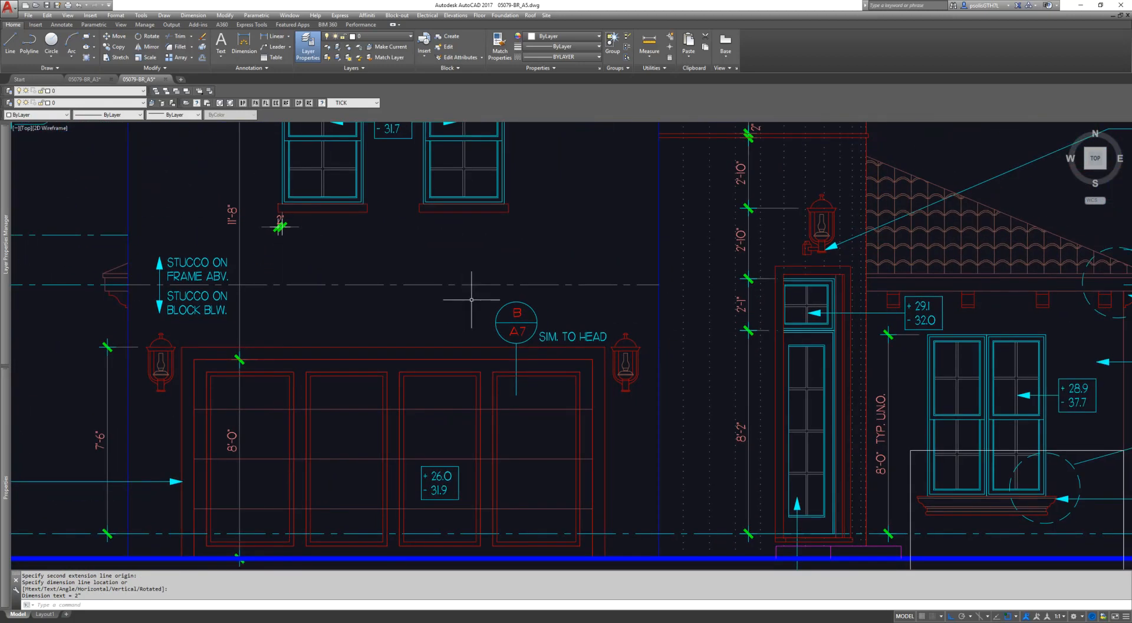
{"action": "scroll", "coordinate": [560, 328], "scroll_direction": "down", "scroll_amount": 1}
{"action": "middle_click_drag", "start_coordinate": [641, 312], "coordinate": [224, 312]}
{"action": "scroll", "coordinate": [764, 337], "scroll_direction": "up", "scroll_amount": 2}
{"action": "scroll", "coordinate": [615, 329], "scroll_direction": "up", "scroll_amount": 3}
{"action": "key", "text": "space"}
{"action": "left_click", "coordinate": [573, 263]}
{"action": "key", "text": "Escape"}
{"action": "key", "text": "space"}
{"action": "left_click", "coordinate": [581, 262]}
{"action": "left_click", "coordinate": [599, 262]}
{"action": "left_click", "coordinate": [605, 206]}
{"action": "key", "text": "Escape"}
Step: Switch to SketchUp and extend the near end of the head trim 2 inches past the window edge with Push/Pull
{"action": "key", "text": "alt+Tab"}
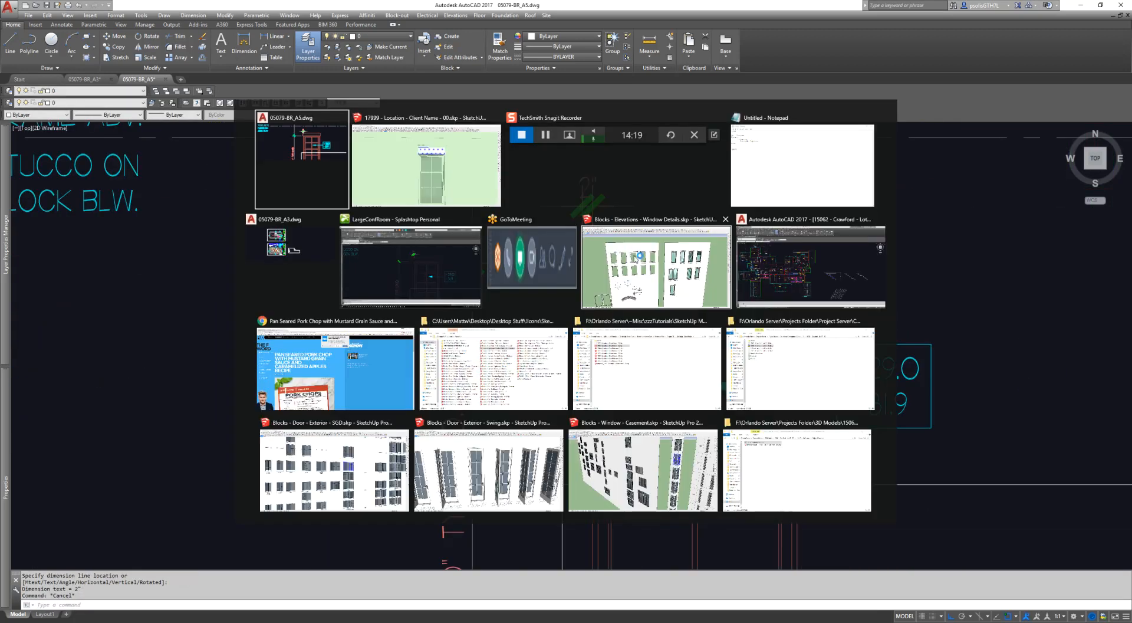
{"action": "left_click", "coordinate": [465, 187]}
{"action": "middle_click_drag", "start_coordinate": [465, 187], "coordinate": [662, 198]}
{"action": "key", "text": "Escape"}
{"action": "scroll", "coordinate": [509, 210], "scroll_direction": "up", "scroll_amount": 2}
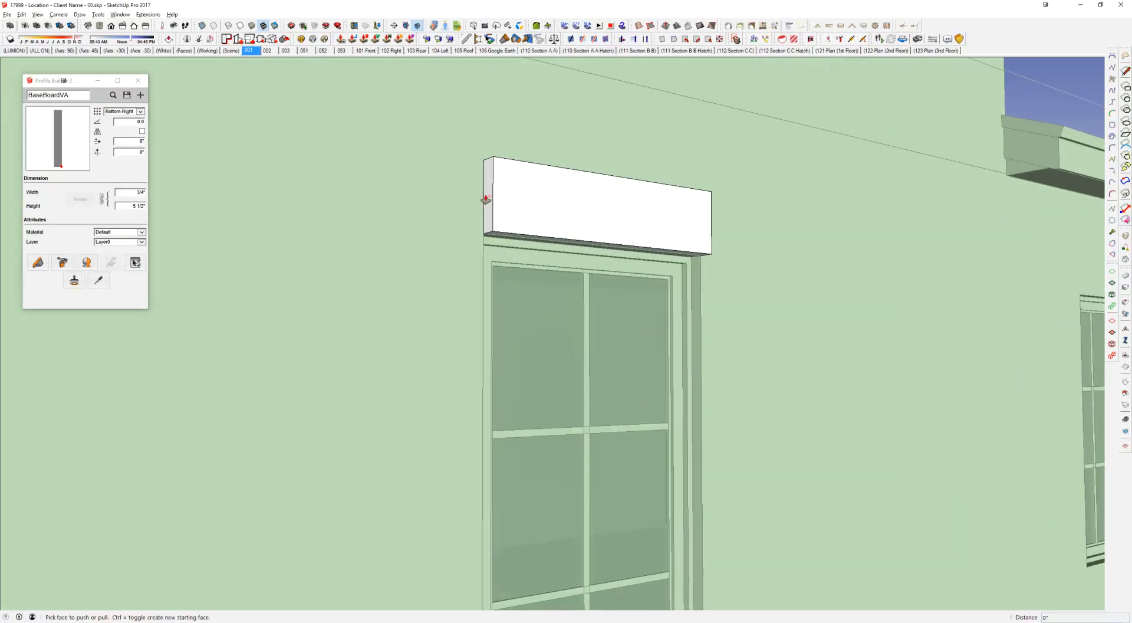
{"action": "left_click", "coordinate": [508, 213]}
{"action": "double_click", "coordinate": [507, 210]}
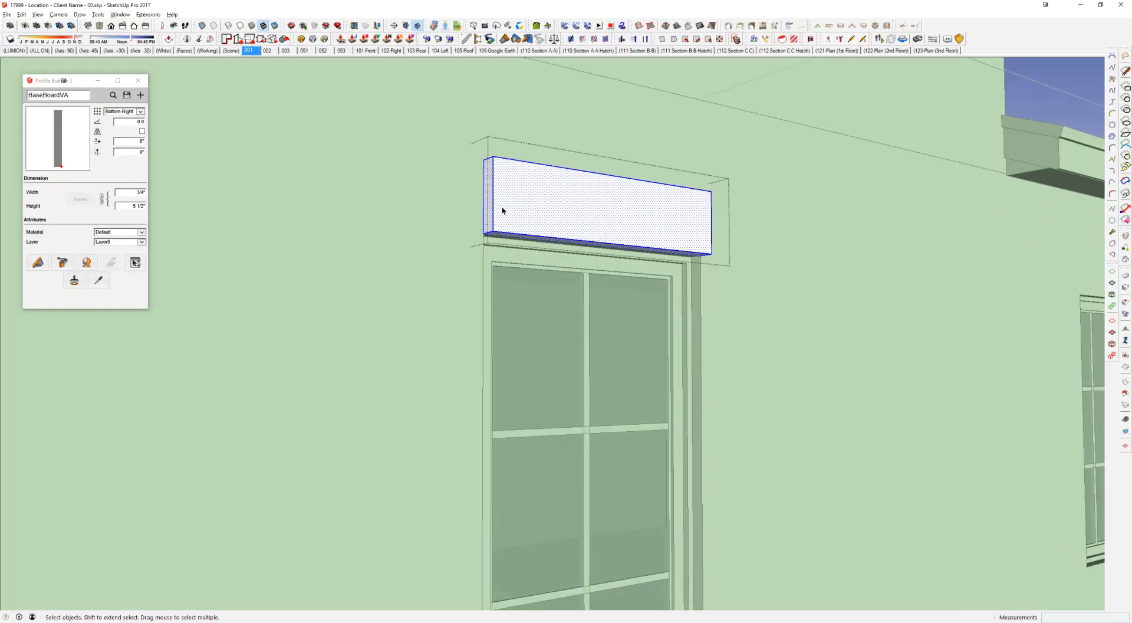
{"action": "key", "text": "p"}
{"action": "left_click", "coordinate": [488, 197]}
{"action": "type", "text": "2"}
{"action": "key", "text": "Return"}
Step: Move the sill profile outward beyond the lower corner of the side window
{"action": "middle_click_drag", "start_coordinate": [465, 193], "coordinate": [616, 526]}
{"action": "scroll", "coordinate": [616, 526], "scroll_direction": "up", "scroll_amount": 3}
{"action": "left_click", "coordinate": [550, 518]}
{"action": "key", "text": "m"}
{"action": "left_click", "coordinate": [602, 515]}
{"action": "left_click", "coordinate": [583, 518]}
Step: Extrude the sill profile 3' 6" along the bottom of the side window
{"action": "key", "text": "space"}
{"action": "key", "text": "p"}
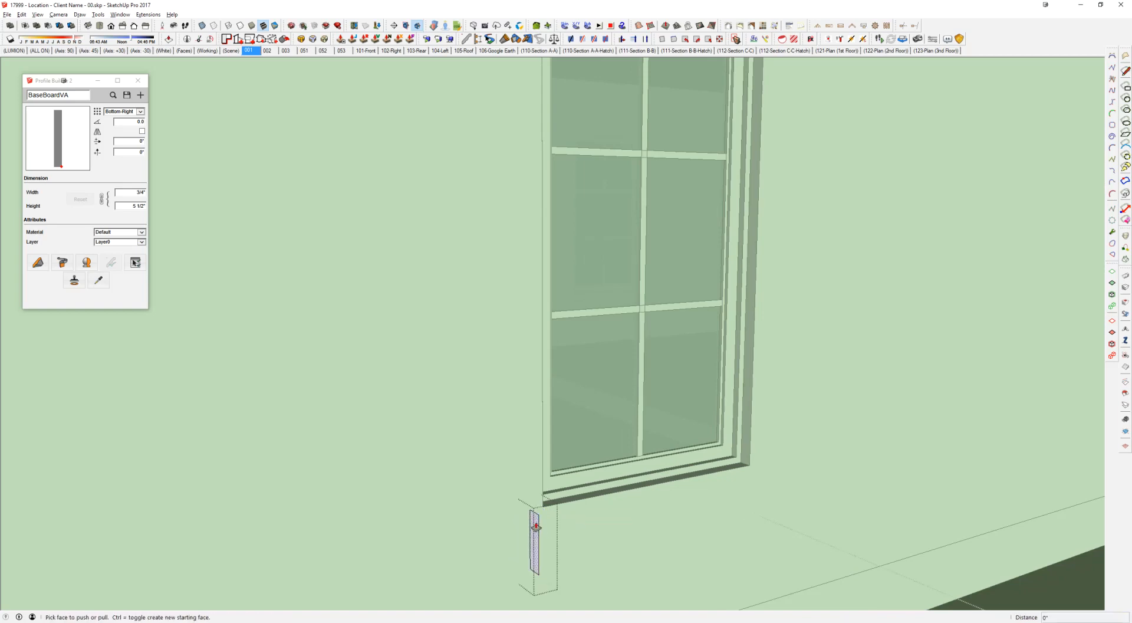
{"action": "left_click", "coordinate": [535, 534]}
{"action": "type", "text": "3"}
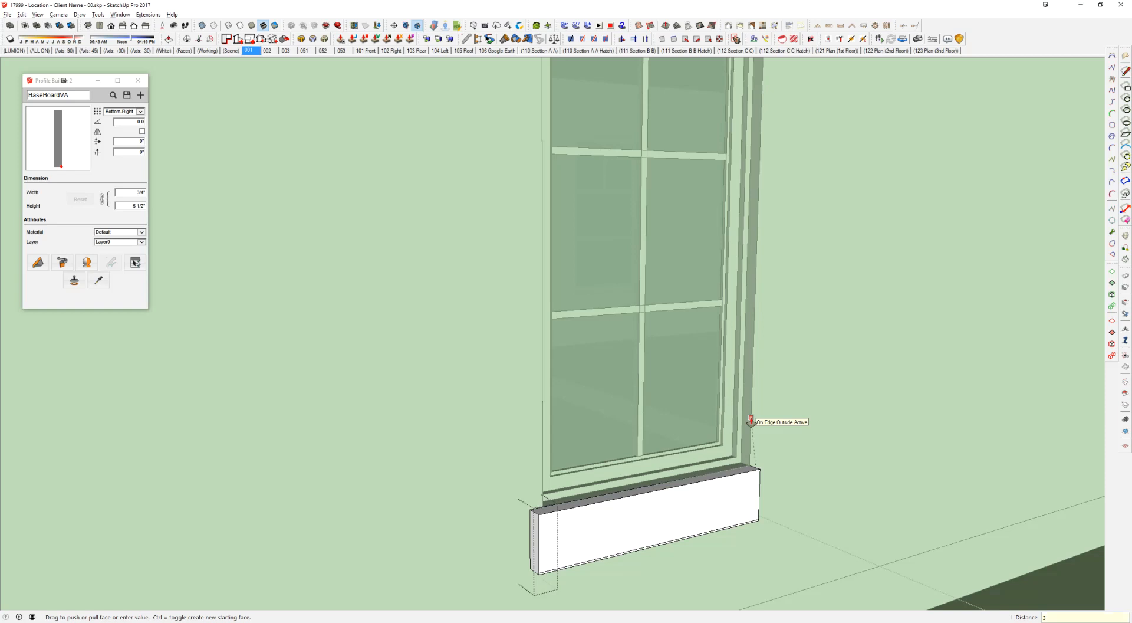
{"action": "type", "text": "' 6"}
{"action": "key", "text": "Return"}
{"action": "scroll", "coordinate": [790, 396], "scroll_direction": "down", "scroll_amount": 1}
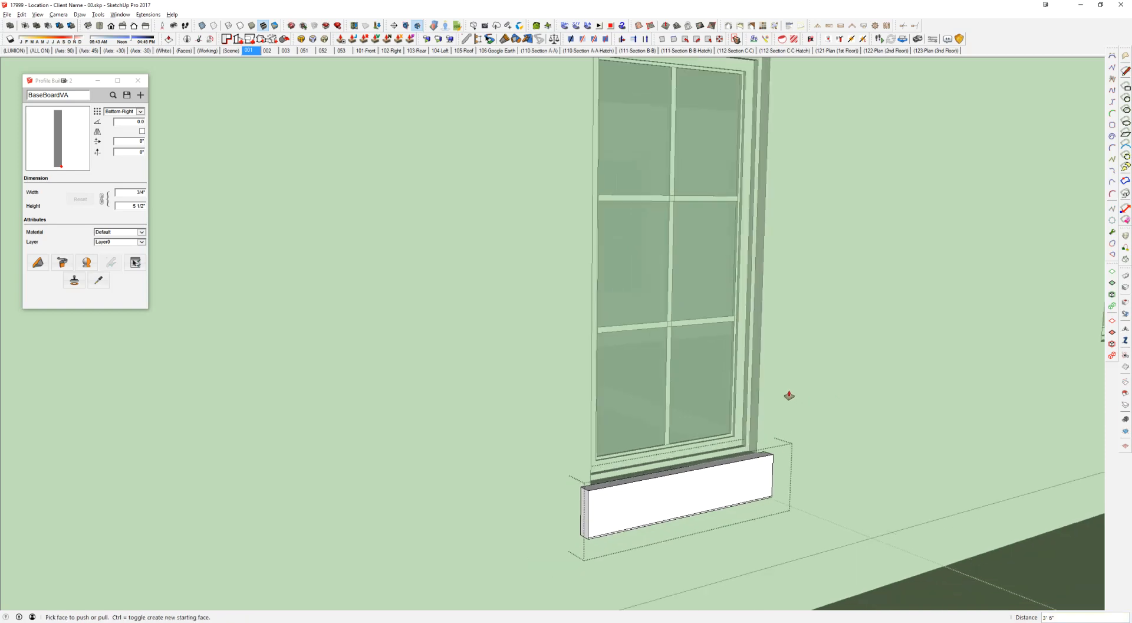
Step: Select all faces of the head trim above the side window and paint them orange
{"action": "scroll", "coordinate": [790, 396], "scroll_direction": "down", "scroll_amount": 5}
{"action": "middle_click_drag", "start_coordinate": [748, 385], "coordinate": [716, 354]}
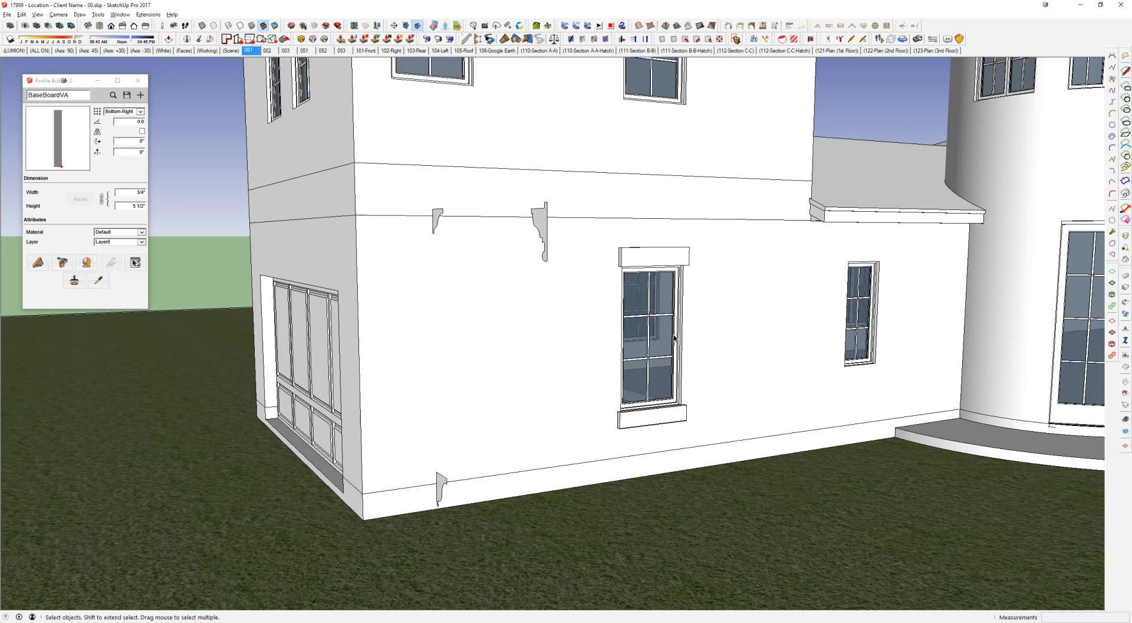
{"action": "scroll", "coordinate": [675, 338], "scroll_direction": "down", "scroll_amount": 3}
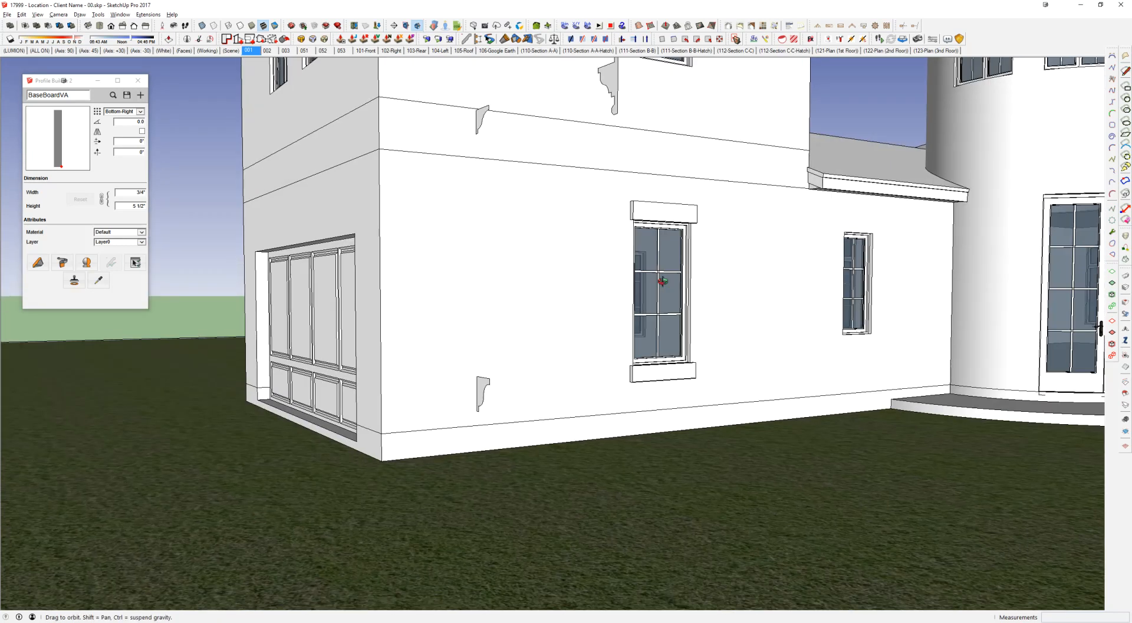
{"action": "scroll", "coordinate": [668, 243], "scroll_direction": "up", "scroll_amount": 5}
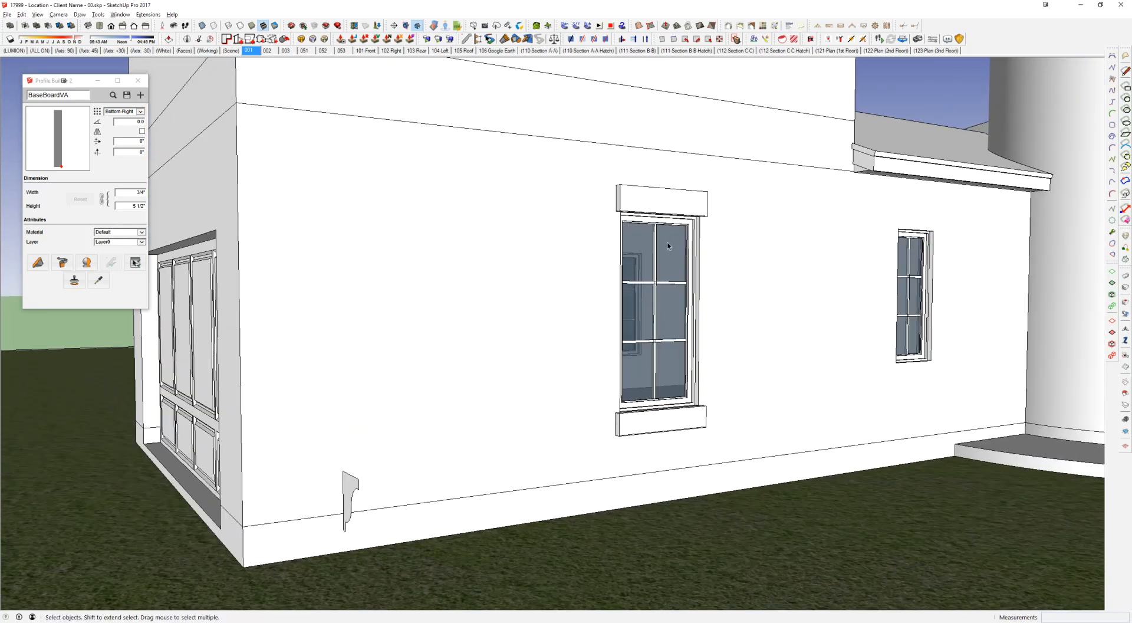
{"action": "scroll", "coordinate": [698, 260], "scroll_direction": "up", "scroll_amount": 4}
{"action": "middle_click_drag", "start_coordinate": [699, 260], "coordinate": [670, 172]}
{"action": "scroll", "coordinate": [649, 194], "scroll_direction": "up", "scroll_amount": 4}
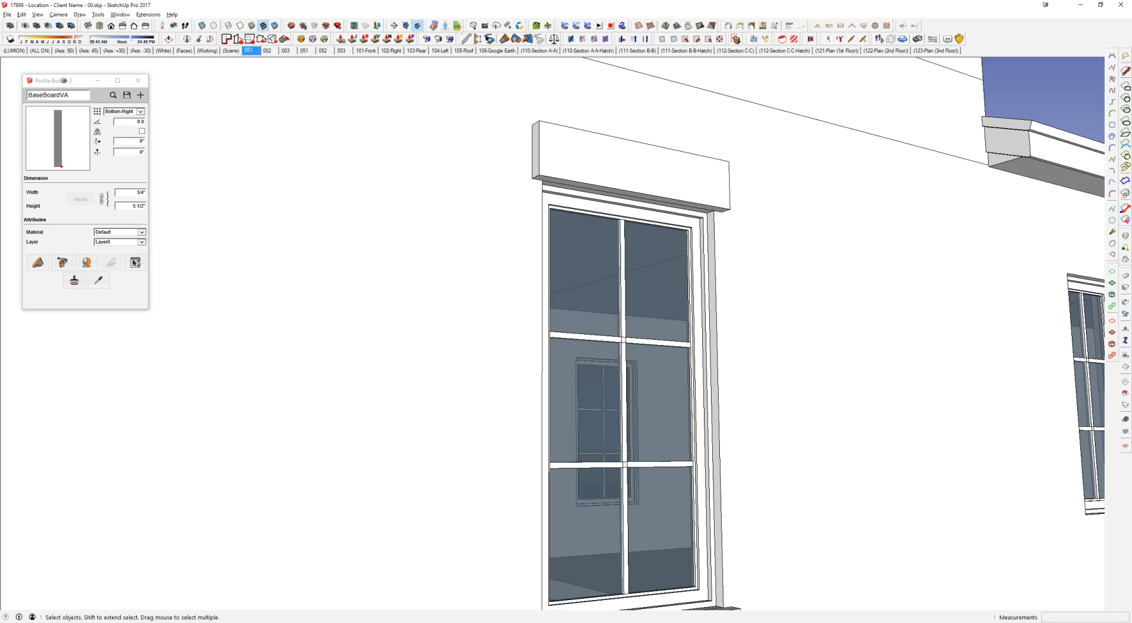
{"action": "scroll", "coordinate": [631, 136], "scroll_direction": "up", "scroll_amount": 4}
{"action": "middle_click_drag", "start_coordinate": [668, 164], "coordinate": [819, 185]}
{"action": "left_click", "coordinate": [629, 189]}
{"action": "double_click", "coordinate": [629, 190]}
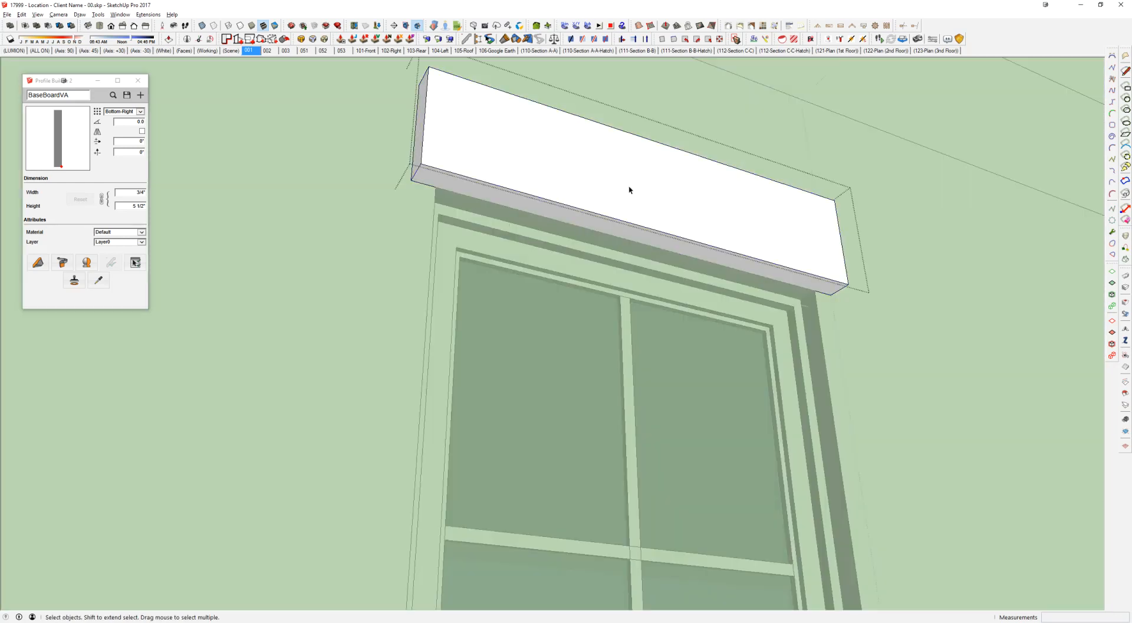
{"action": "triple_click", "coordinate": [630, 189]}
{"action": "key", "text": "b"}
{"action": "left_click", "coordinate": [596, 171]}
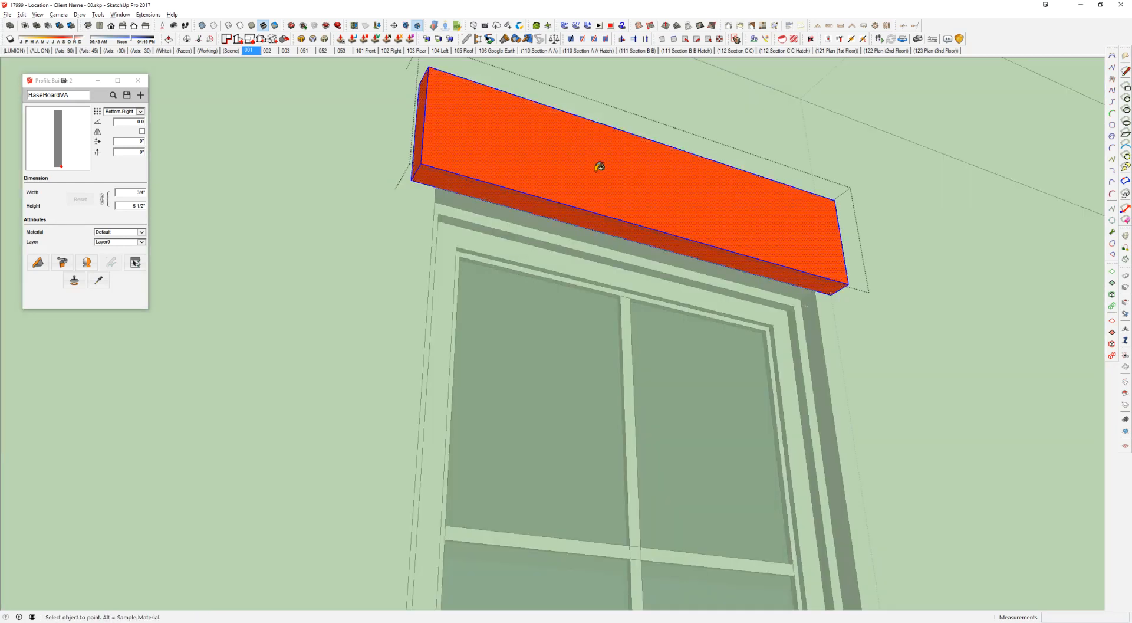
{"action": "key", "text": "space"}
{"action": "key", "text": "Escape"}
Step: Try painting the underside of the side window's wall opening the same orange as the head trim
{"action": "middle_click_drag", "start_coordinate": [621, 221], "coordinate": [608, 226]}
{"action": "key", "text": "Escape"}
{"action": "middle_click_drag", "start_coordinate": [685, 258], "coordinate": [253, 264]}
{"action": "scroll", "coordinate": [498, 270], "scroll_direction": "up", "scroll_amount": 5}
{"action": "middle_click_drag", "start_coordinate": [494, 273], "coordinate": [442, 270]}
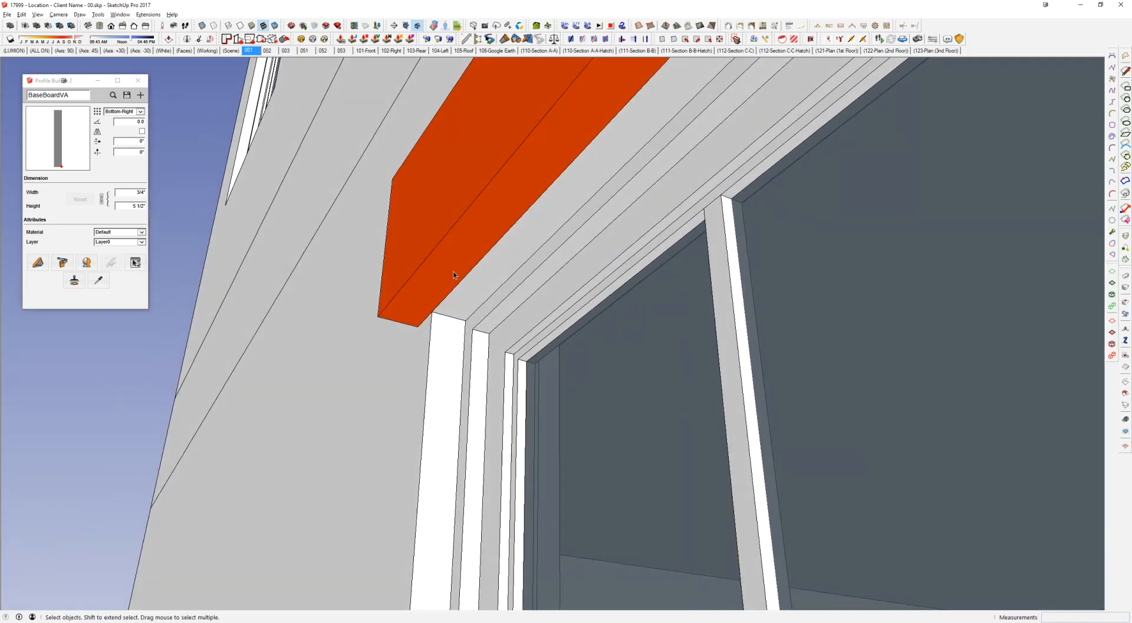
{"action": "triple_click", "coordinate": [516, 256]}
{"action": "left_click", "coordinate": [513, 247]}
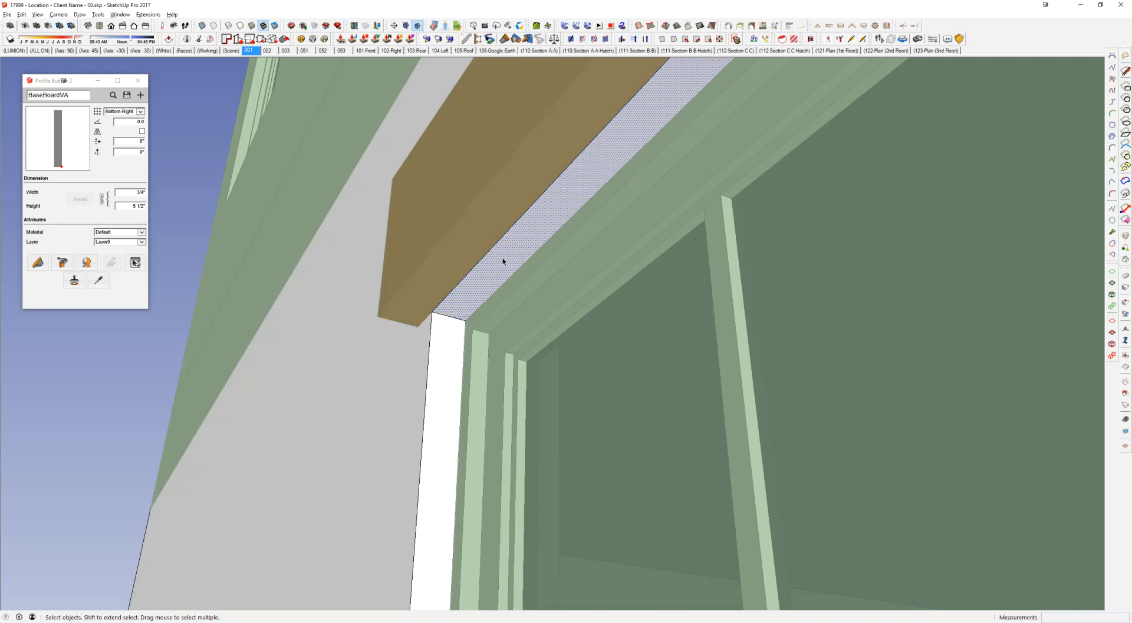
{"action": "key", "text": "b"}
{"action": "left_click", "coordinate": [513, 262]}
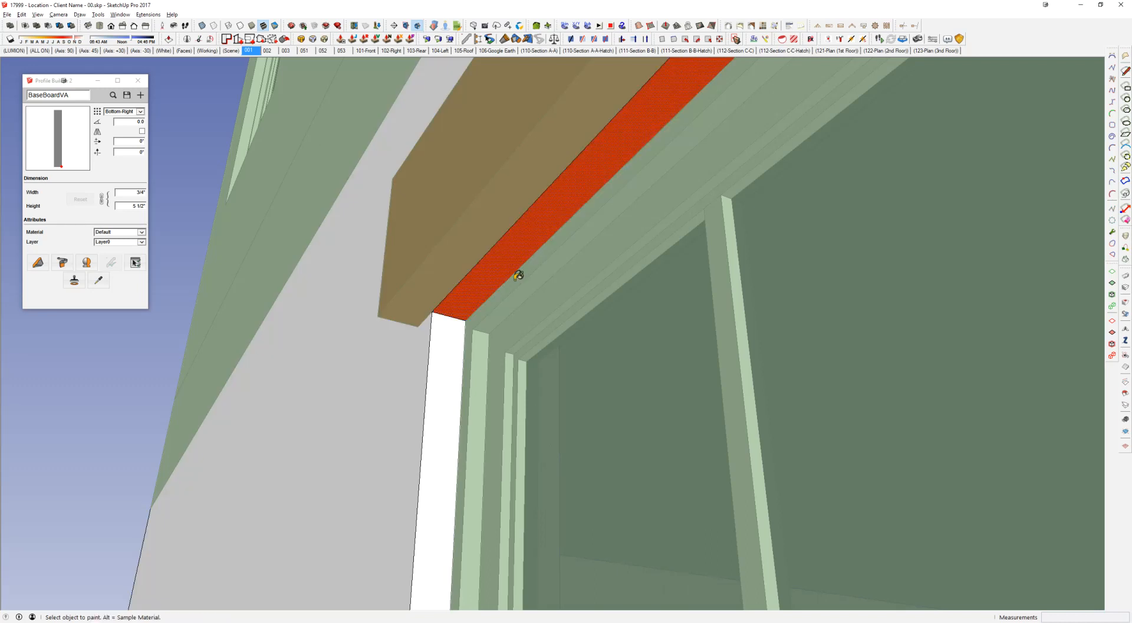
{"action": "key", "text": "space"}
{"action": "left_click", "coordinate": [468, 232]}
{"action": "scroll", "coordinate": [469, 232], "scroll_direction": "down", "scroll_amount": 1}
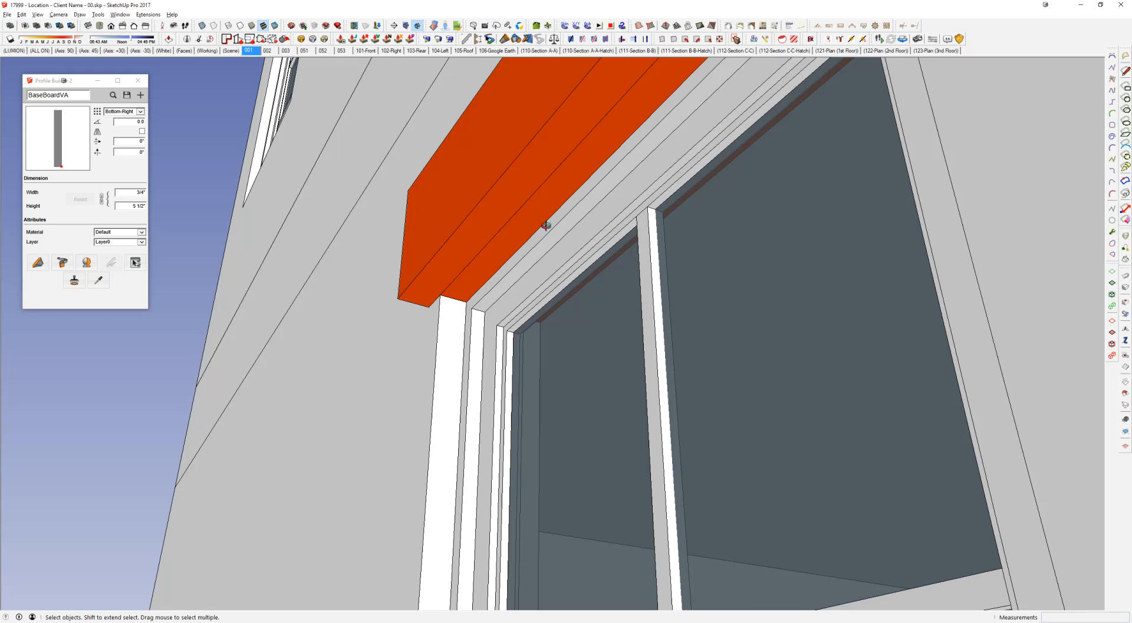
Step: Move the side window's head trim up 0.5 inches
{"action": "scroll", "coordinate": [546, 225], "scroll_direction": "down", "scroll_amount": 4}
{"action": "middle_click_drag", "start_coordinate": [520, 218], "coordinate": [592, 163]}
{"action": "double_click", "coordinate": [592, 164]}
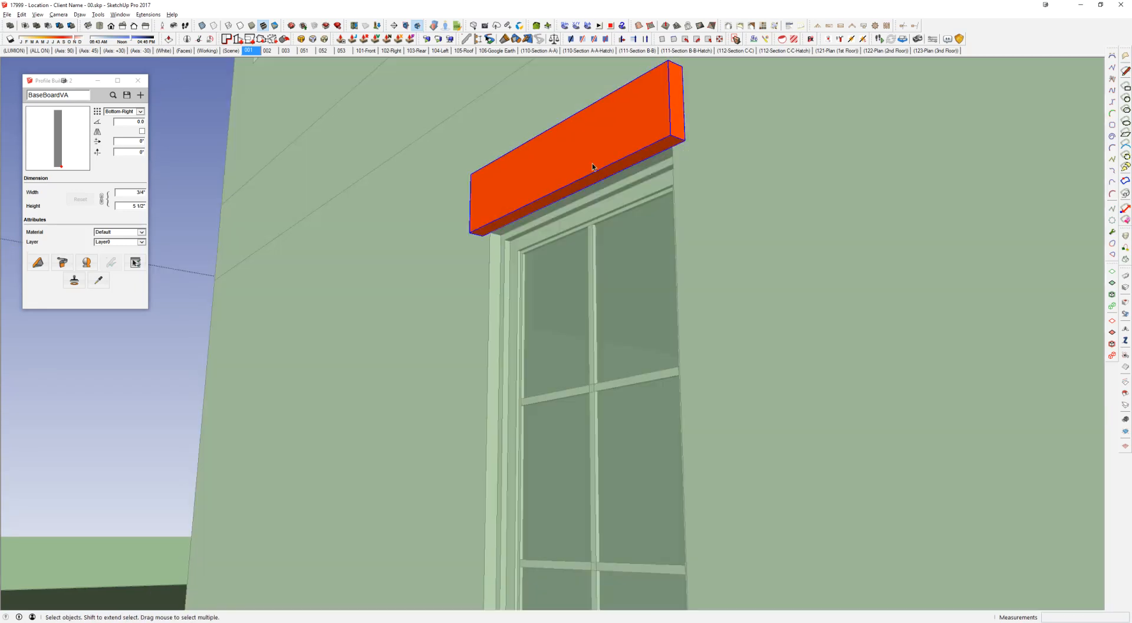
{"action": "scroll", "coordinate": [628, 140], "scroll_direction": "up", "scroll_amount": 2}
{"action": "middle_click_drag", "start_coordinate": [638, 129], "coordinate": [617, 97]}
{"action": "key", "text": "m"}
{"action": "left_click", "coordinate": [618, 96]}
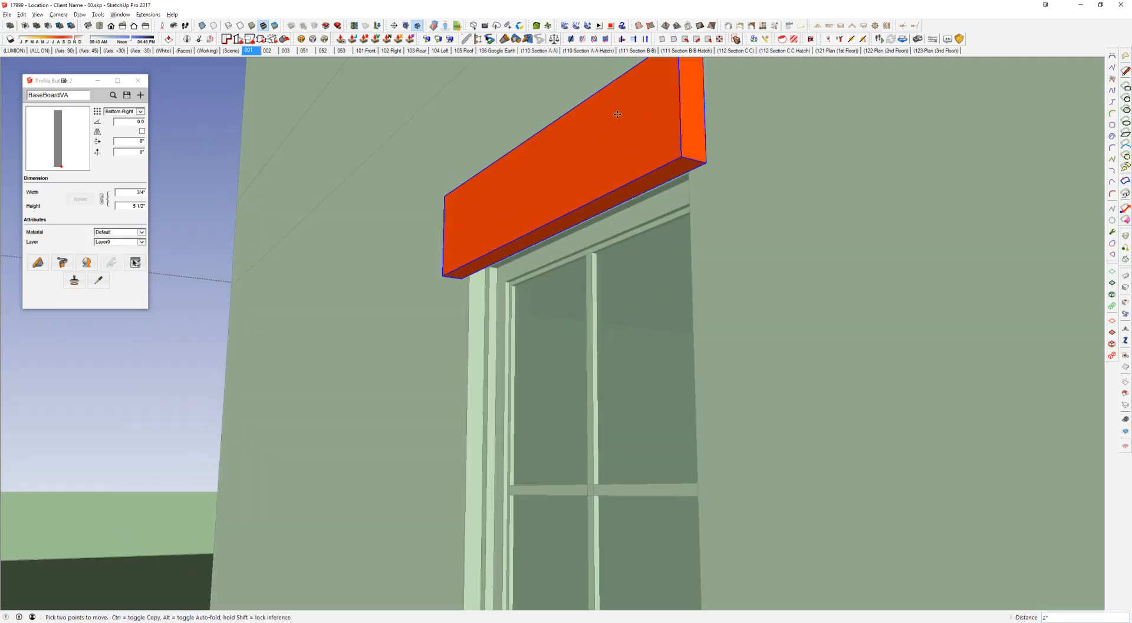
{"action": "key", "text": "Return"}
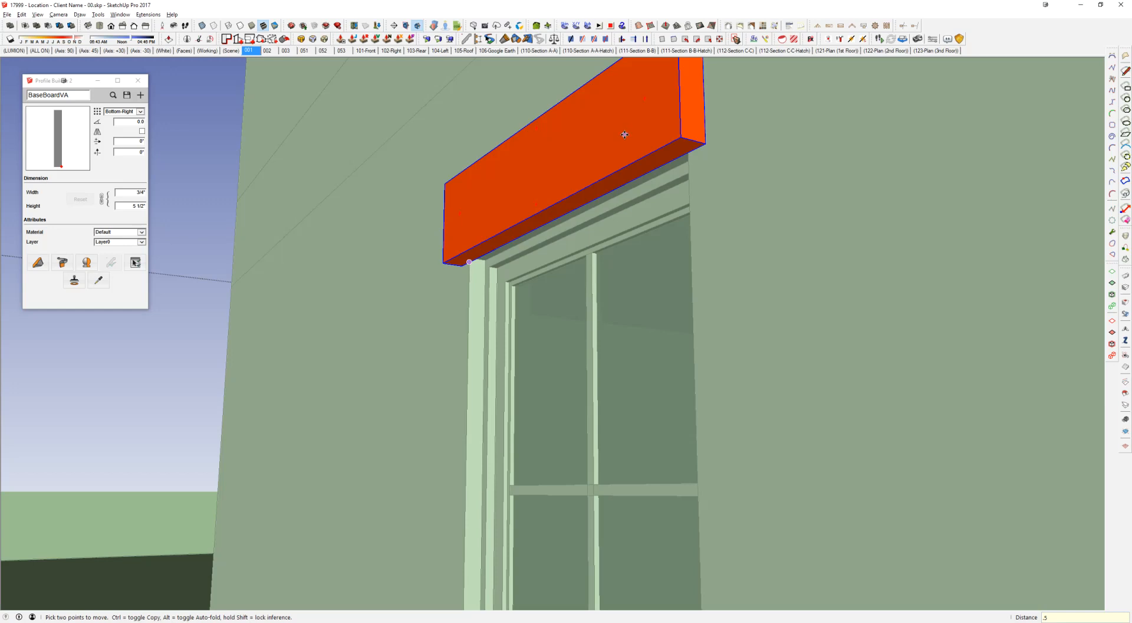
Step: Open the head trim for editing and draw a thin rectangle along the bottom of its back face
{"action": "scroll", "coordinate": [622, 132], "scroll_direction": "up", "scroll_amount": 3}
{"action": "middle_click_drag", "start_coordinate": [582, 171], "coordinate": [559, 222]}
{"action": "scroll", "coordinate": [578, 295], "scroll_direction": "up", "scroll_amount": 2}
{"action": "key", "text": "space"}
{"action": "double_click", "coordinate": [518, 291]}
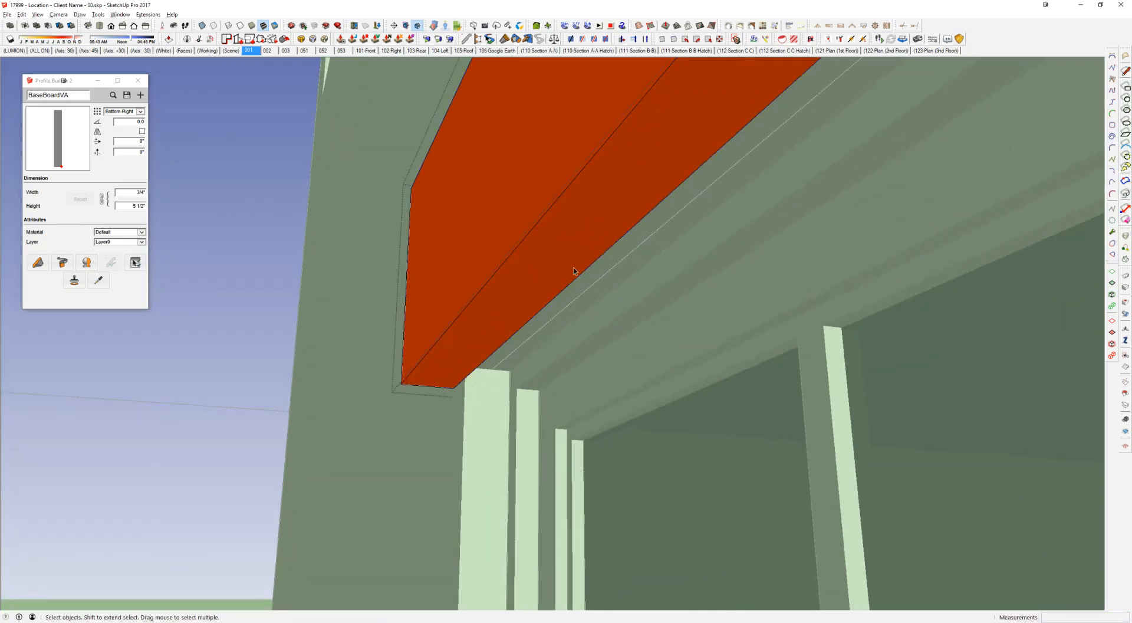
{"action": "middle_click_drag", "start_coordinate": [545, 315], "coordinate": [564, 278]}
{"action": "key", "text": "r"}
{"action": "scroll", "coordinate": [474, 392], "scroll_direction": "up", "scroll_amount": 2}
{"action": "middle_click_drag", "start_coordinate": [696, 286], "coordinate": [678, 367]}
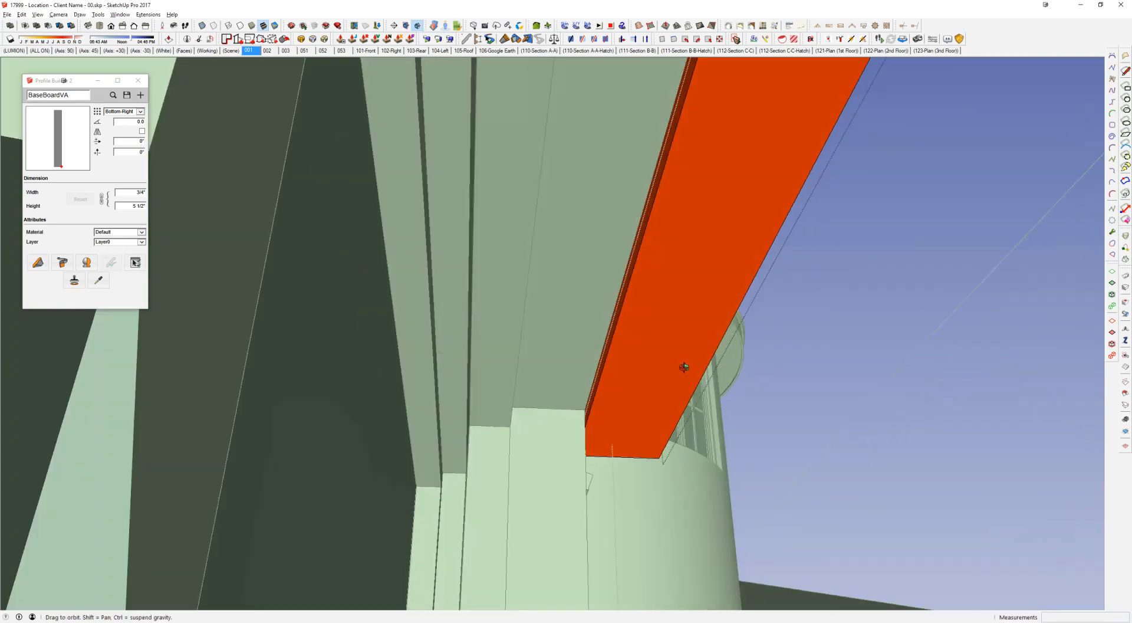
{"action": "left_click", "coordinate": [583, 408]}
{"action": "scroll", "coordinate": [611, 372], "scroll_direction": "up", "scroll_amount": 4}
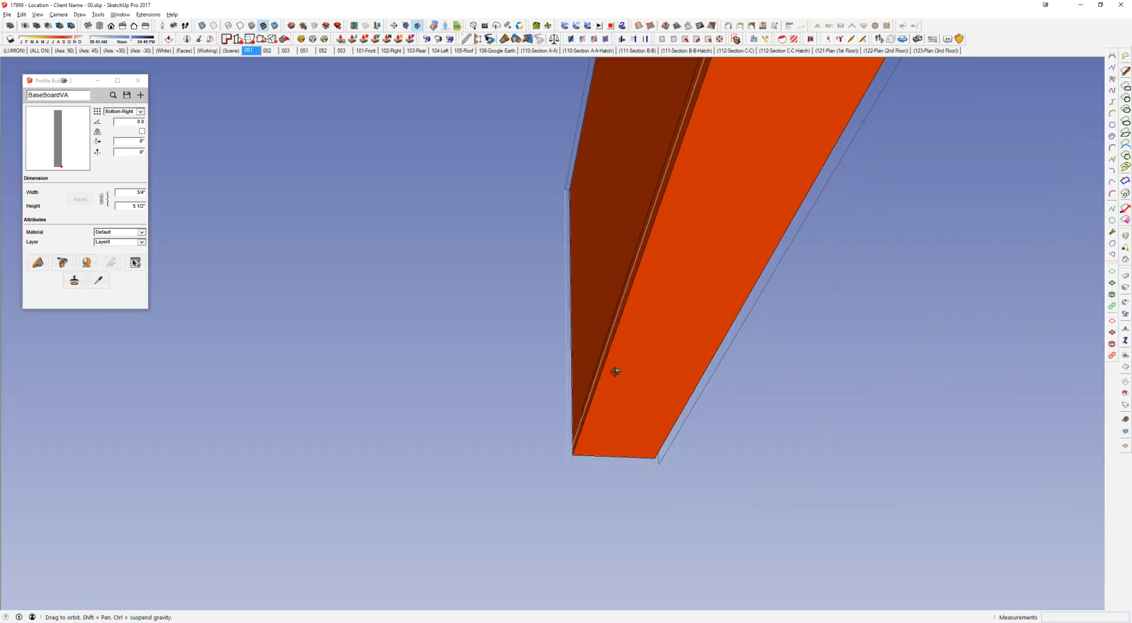
Step: Extrude the thin strip on the head trim's back face 4 inches in toward the window
{"action": "key", "text": "p"}
{"action": "left_click", "coordinate": [589, 391]}
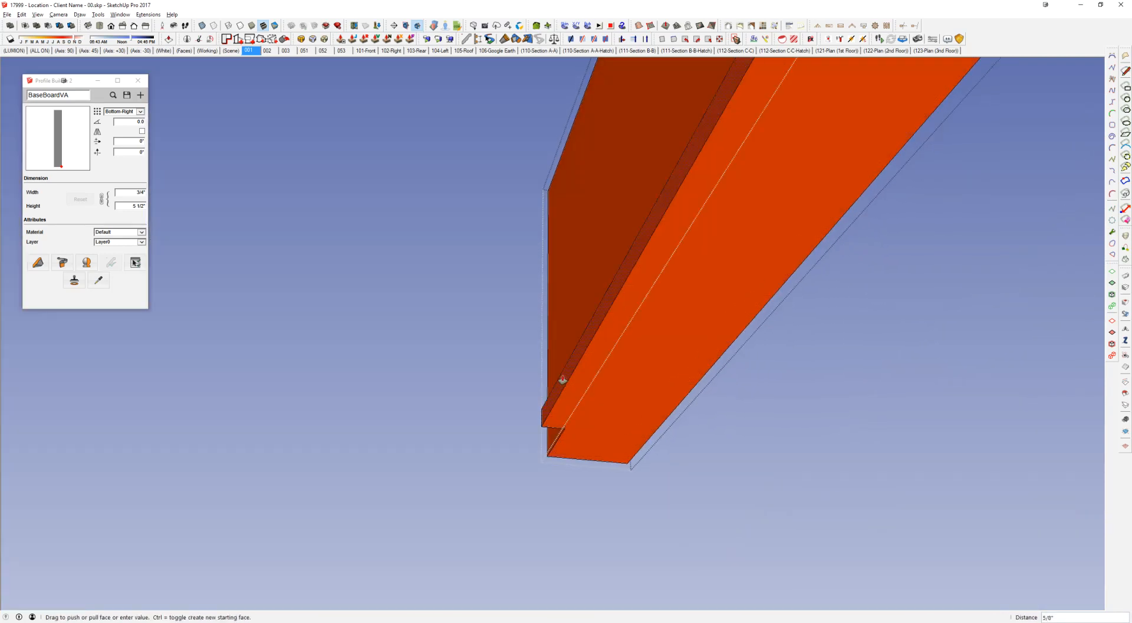
{"action": "type", "text": "4"}
{"action": "key", "text": "Return"}
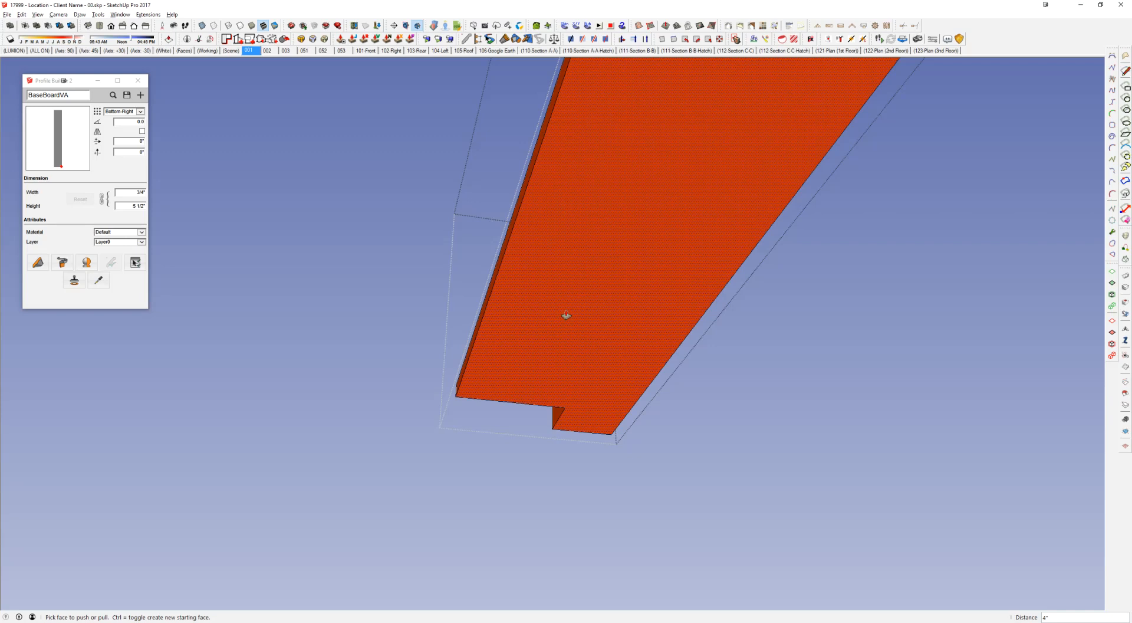
Step: Examine the head trim's end profile on its own and its fit above the side window from several angles
{"action": "scroll", "coordinate": [566, 299], "scroll_direction": "down", "scroll_amount": 1}
{"action": "middle_click_drag", "start_coordinate": [566, 299], "coordinate": [559, 256]}
{"action": "scroll", "coordinate": [490, 324], "scroll_direction": "down", "scroll_amount": 3}
{"action": "scroll", "coordinate": [422, 321], "scroll_direction": "down", "scroll_amount": 3}
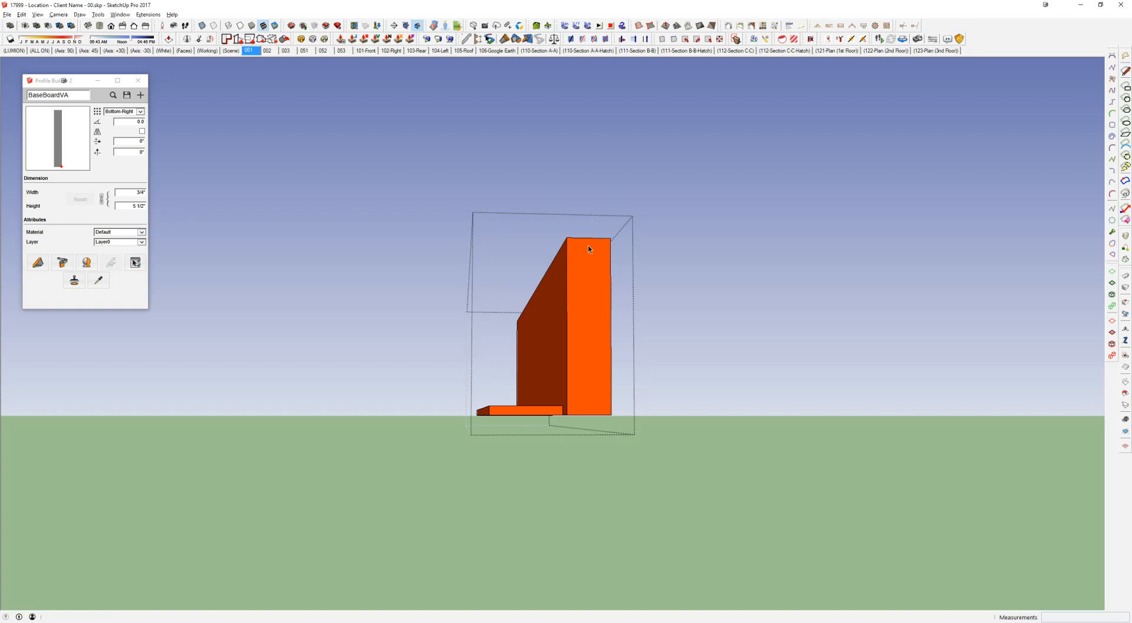
{"action": "middle_click_drag", "start_coordinate": [582, 319], "coordinate": [564, 416]}
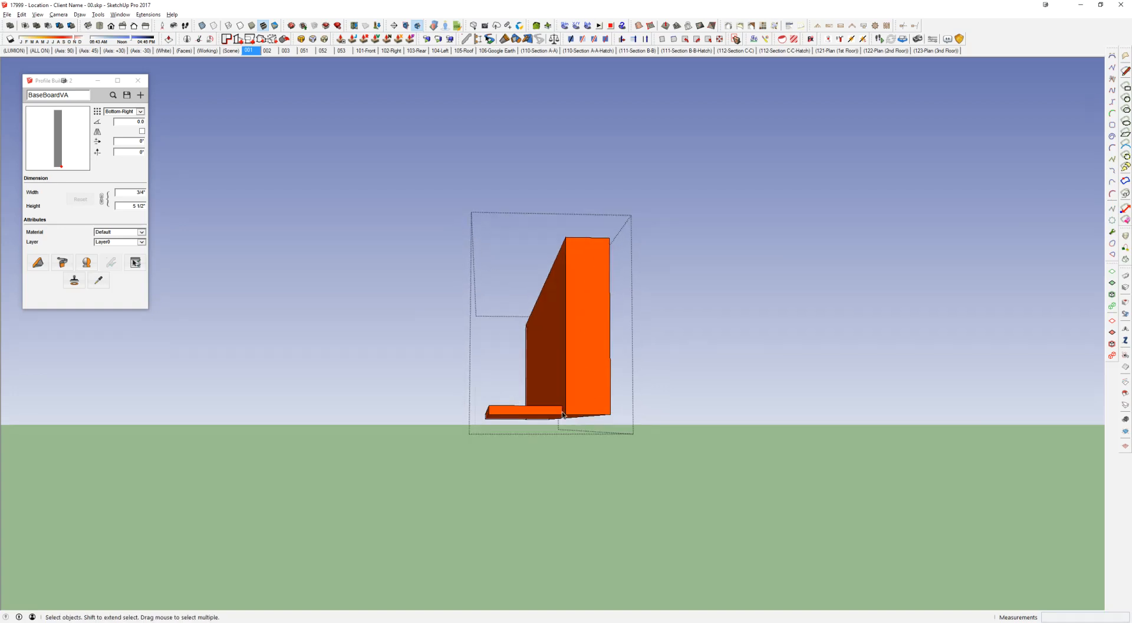
{"action": "middle_click_drag", "start_coordinate": [586, 351], "coordinate": [489, 325]}
{"action": "key", "text": "Escape"}
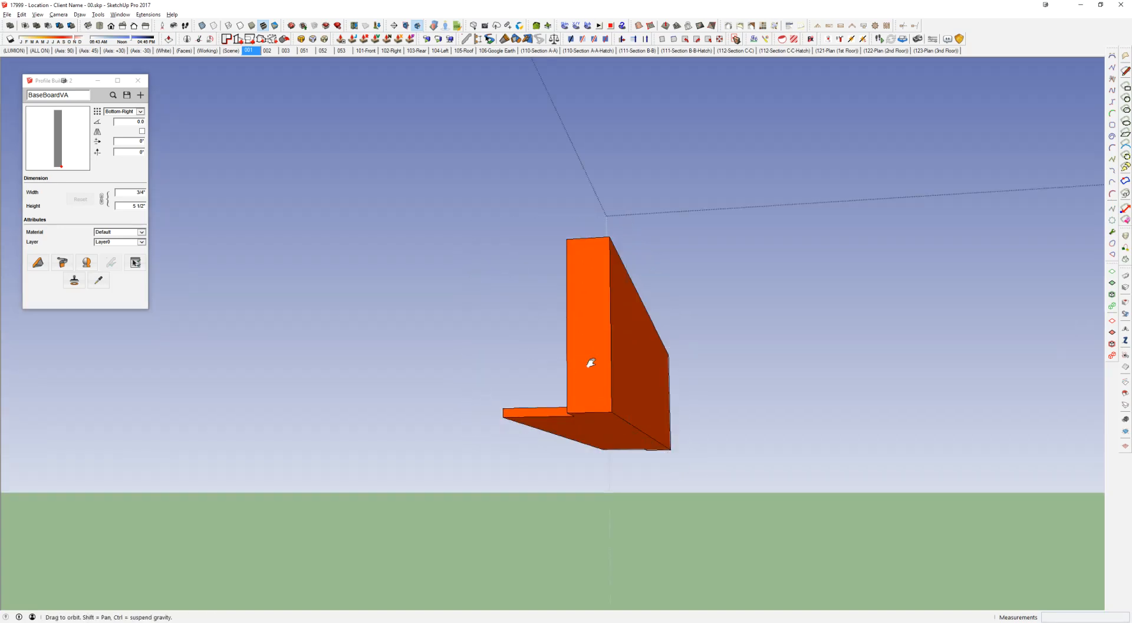
{"action": "middle_click_drag", "start_coordinate": [610, 373], "coordinate": [362, 337]}
{"action": "key", "text": "Escape"}
{"action": "scroll", "coordinate": [565, 337], "scroll_direction": "down", "scroll_amount": 2}
{"action": "middle_click_drag", "start_coordinate": [610, 343], "coordinate": [628, 281]}
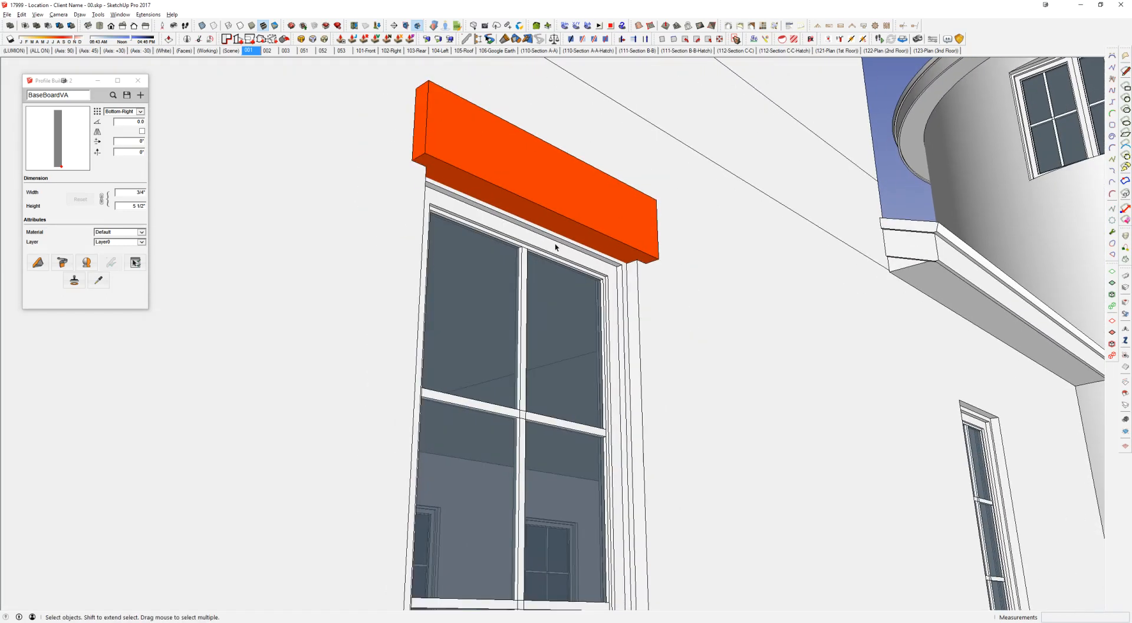
{"action": "middle_click_drag", "start_coordinate": [542, 223], "coordinate": [576, 356]}
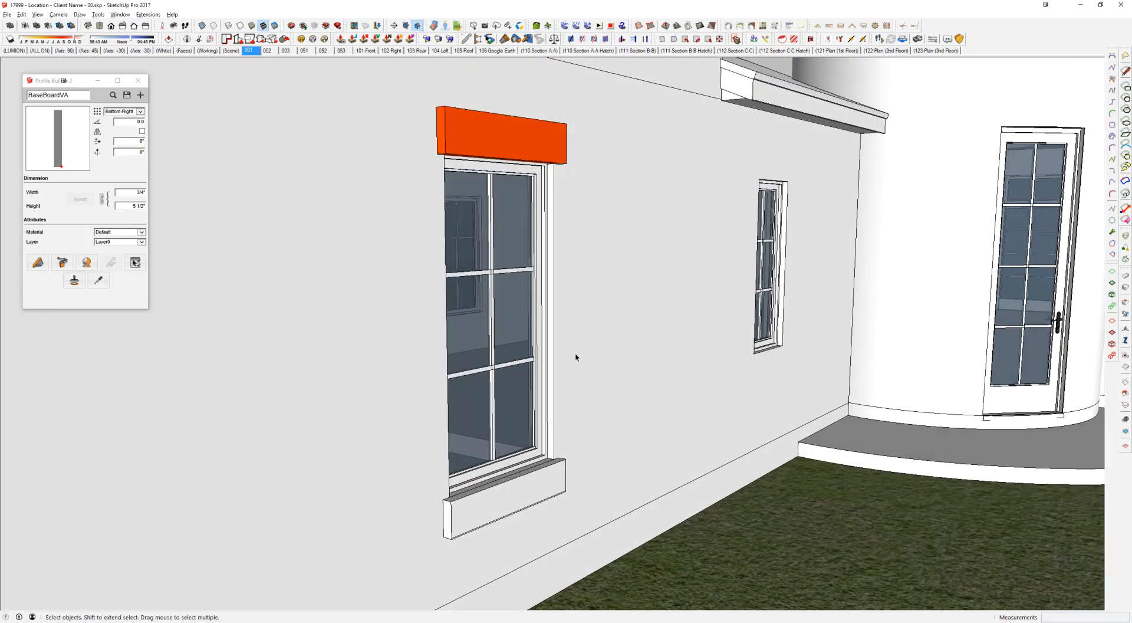
Step: Open the exterior wall for editing and fill the side window opening with a face by retracing its edge
{"action": "scroll", "coordinate": [577, 330], "scroll_direction": "up", "scroll_amount": 2}
{"action": "double_click", "coordinate": [576, 320]}
{"action": "key", "text": "ctrl+a"}
{"action": "left_click", "coordinate": [564, 314]}
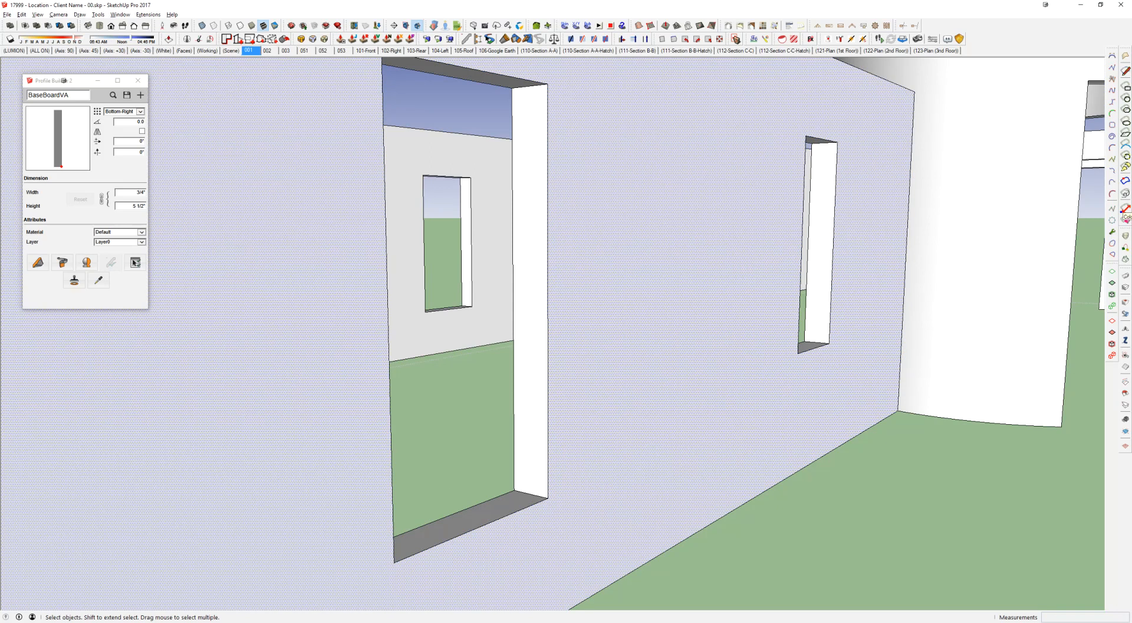
{"action": "key", "text": "l"}
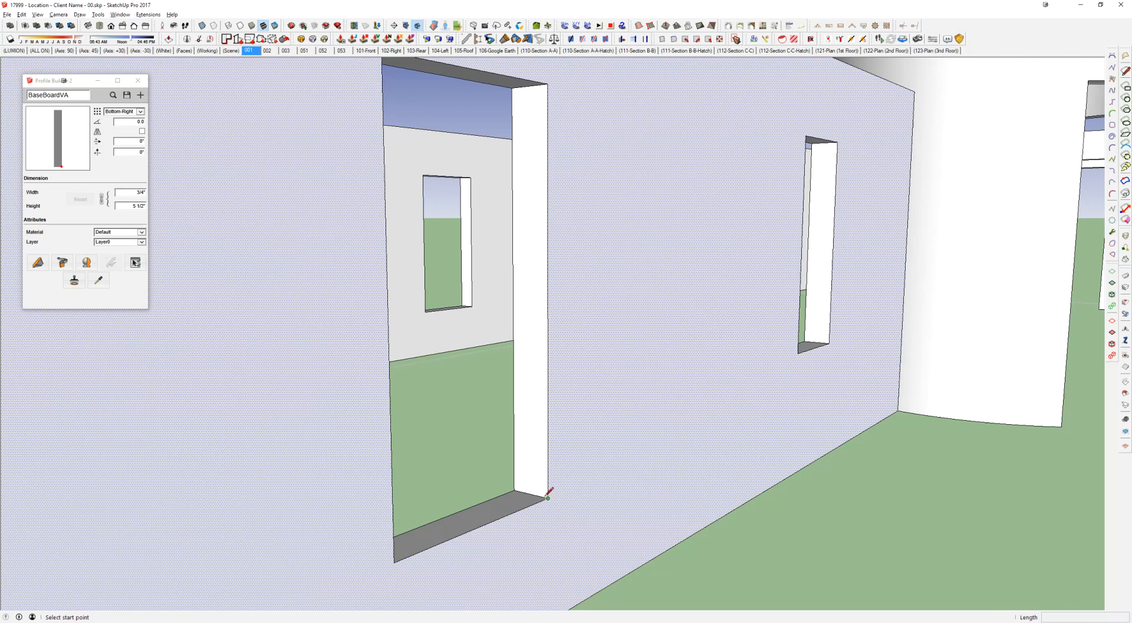
{"action": "left_click", "coordinate": [548, 497]}
{"action": "key", "text": "space"}
{"action": "left_click", "coordinate": [464, 490]}
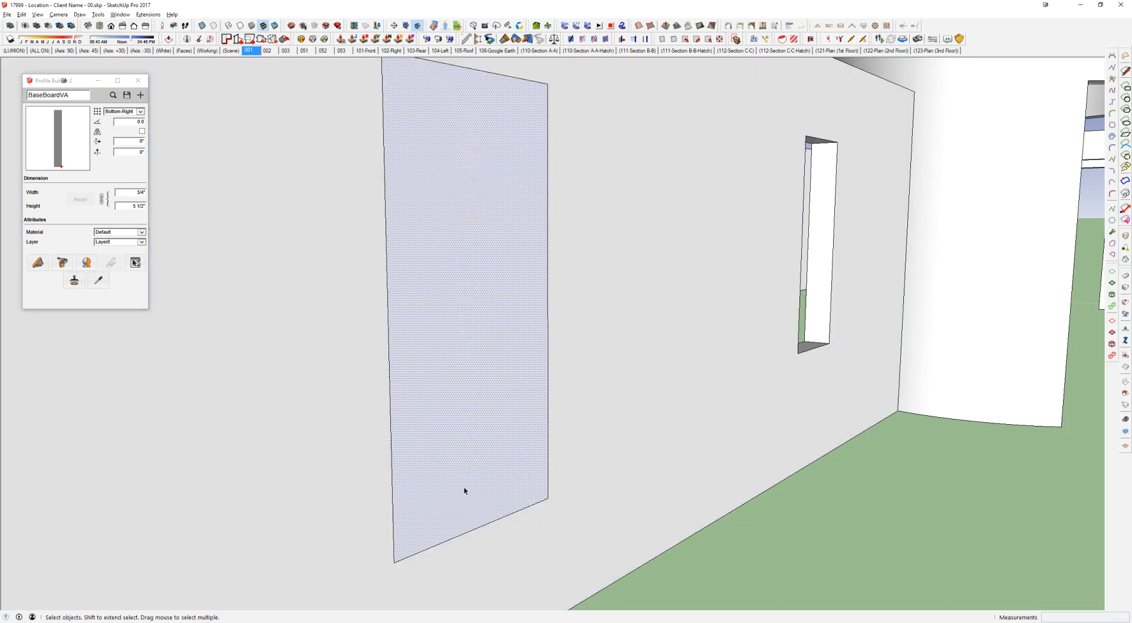
Step: Offset the side window opening's outline outward and delete the inner face to reopen the opening
{"action": "double_click", "coordinate": [502, 441]}
{"action": "key", "text": "f"}
{"action": "left_click", "coordinate": [553, 409]}
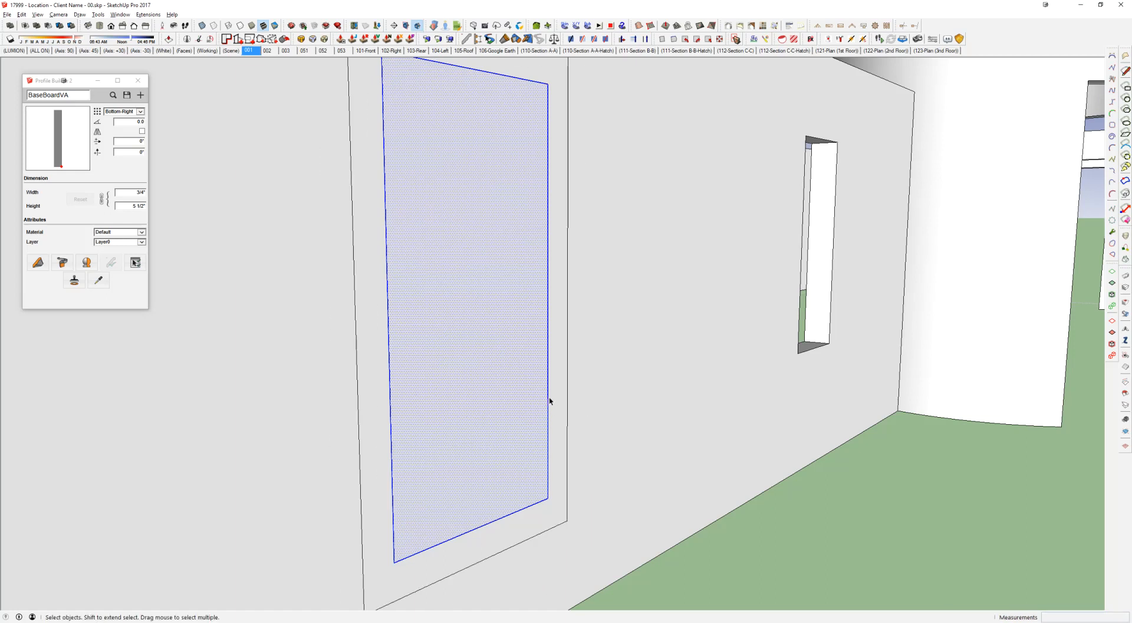
{"action": "key", "text": "Delete"}
Step: Push/Pull the band around the side window opening 2 inches out from the wall
{"action": "key", "text": "p"}
{"action": "left_click", "coordinate": [567, 354]}
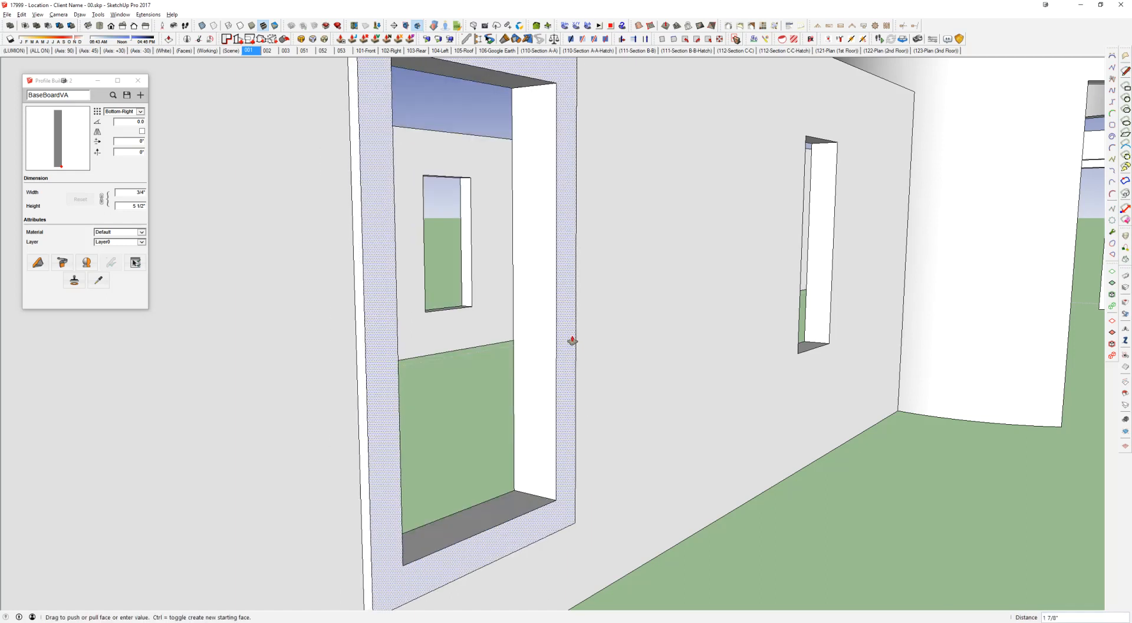
{"action": "left_click", "coordinate": [572, 341]}
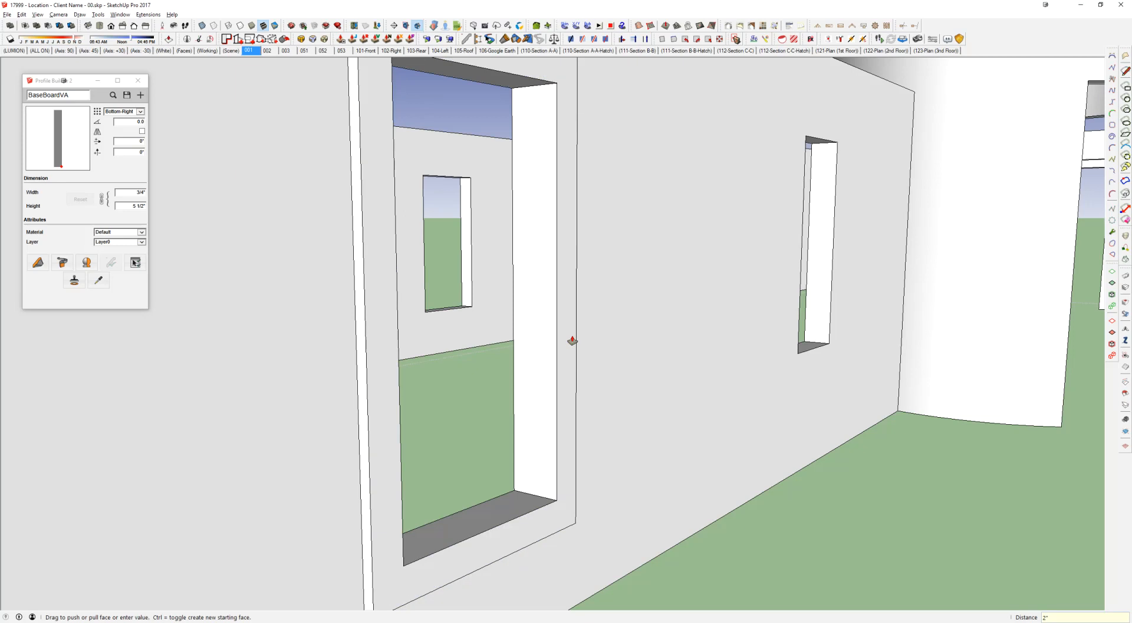
{"action": "key", "text": "space"}
Step: Paint the raised surround of the side window opening red and the exterior wall brown
{"action": "scroll", "coordinate": [596, 273], "scroll_direction": "down", "scroll_amount": 3}
{"action": "key", "text": "b"}
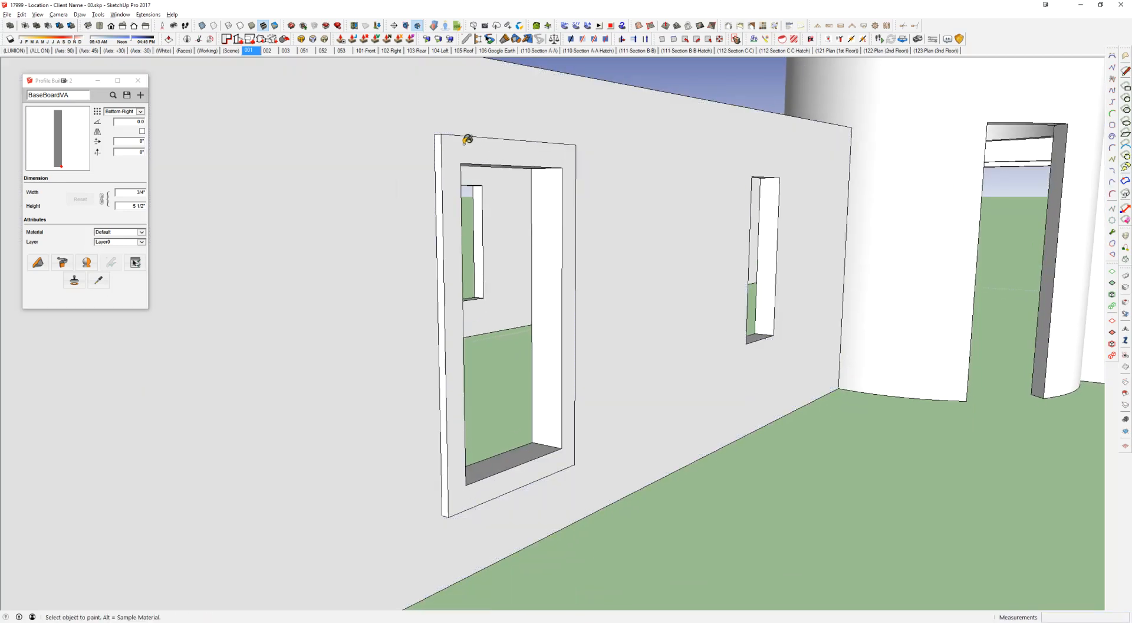
{"action": "scroll", "coordinate": [453, 139], "scroll_direction": "up", "scroll_amount": 2}
{"action": "left_click", "coordinate": [453, 139]}
{"action": "left_click", "coordinate": [430, 140]}
{"action": "scroll", "coordinate": [449, 147], "scroll_direction": "up", "scroll_amount": 3}
{"action": "left_click", "coordinate": [449, 114]}
{"action": "scroll", "coordinate": [478, 111], "scroll_direction": "down", "scroll_amount": 3}
{"action": "mouse_move", "coordinate": [587, 109]}
{"action": "middle_mouse_down"}
{"action": "mouse_move", "coordinate": [943, 387]}
{"action": "mouse_move", "coordinate": [554, 412]}
{"action": "middle_mouse_up"}
{"action": "scroll", "coordinate": [554, 412], "scroll_direction": "up", "scroll_amount": 2}
{"action": "left_click", "coordinate": [505, 382]}
{"action": "mouse_move", "coordinate": [506, 384]}
{"action": "middle_mouse_down"}
{"action": "mouse_move", "coordinate": [662, 352]}
{"action": "mouse_move", "coordinate": [812, 366]}
{"action": "mouse_move", "coordinate": [581, 359]}
{"action": "mouse_move", "coordinate": [644, 300]}
{"action": "middle_mouse_up"}
{"action": "left_click", "coordinate": [570, 362]}
{"action": "middle_click_drag", "start_coordinate": [599, 344], "coordinate": [629, 404]}
{"action": "middle_click_drag", "start_coordinate": [996, 331], "coordinate": [571, 424]}
{"action": "left_click", "coordinate": [576, 399]}
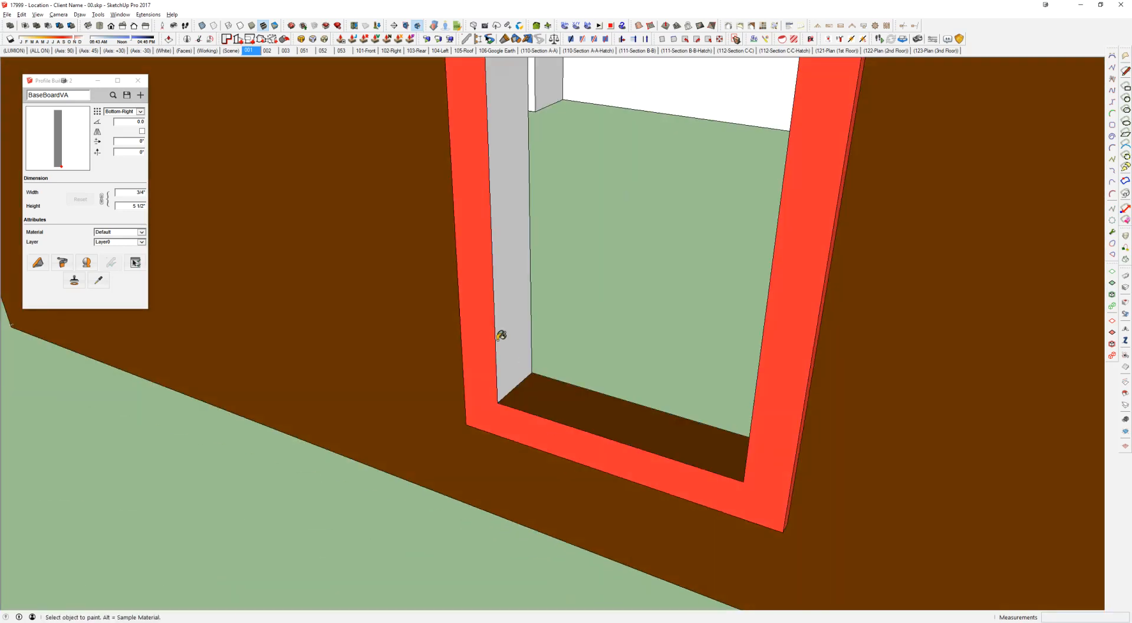
Step: Paint the remaining inner side faces of the side window opening brown
{"action": "left_click", "coordinate": [512, 327]}
{"action": "mouse_move", "coordinate": [513, 326]}
{"action": "middle_mouse_down"}
{"action": "mouse_move", "coordinate": [465, 417]}
{"action": "mouse_move", "coordinate": [519, 263]}
{"action": "mouse_move", "coordinate": [536, 253]}
{"action": "middle_mouse_up"}
{"action": "left_click", "coordinate": [530, 275]}
{"action": "key", "text": "space"}
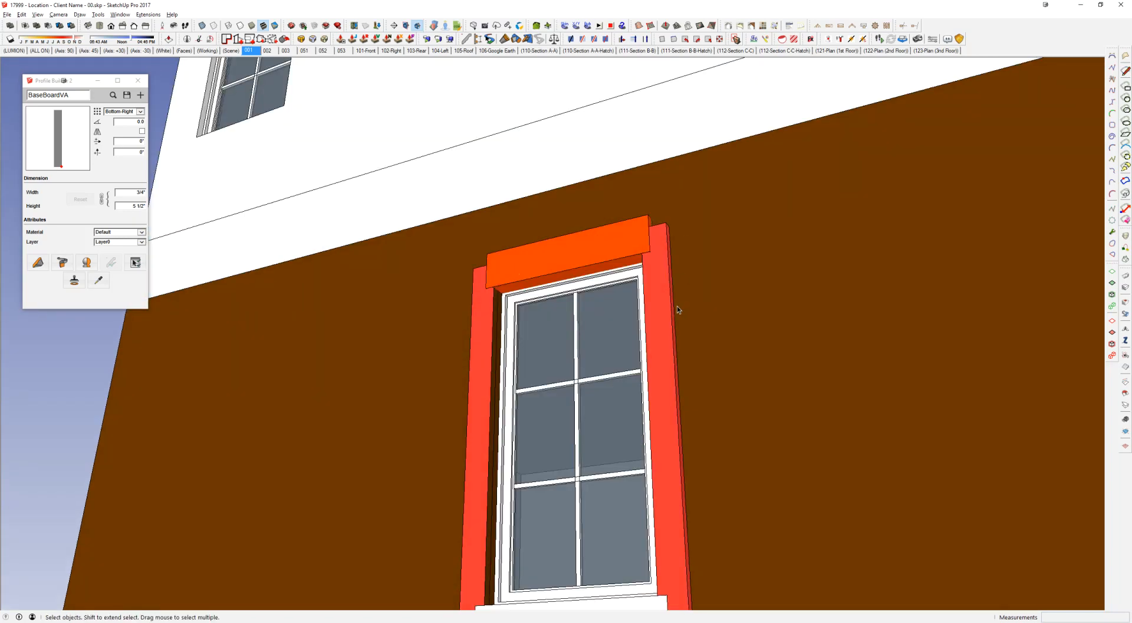
Step: Remove the orange head trim above the side window to expose the red surround
{"action": "middle_click_drag", "start_coordinate": [677, 305], "coordinate": [607, 267]}
{"action": "right_click", "coordinate": [497, 236]}
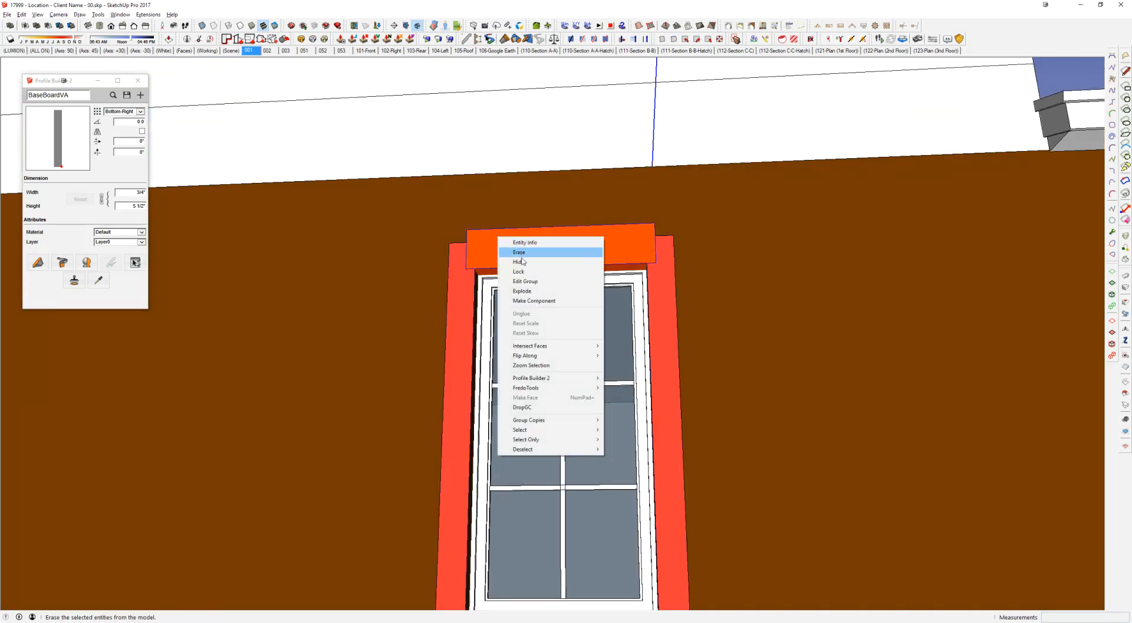
{"action": "left_click", "coordinate": [522, 255]}
{"action": "mouse_move", "coordinate": [522, 254]}
{"action": "middle_mouse_down"}
{"action": "mouse_move", "coordinate": [319, 220]}
{"action": "mouse_move", "coordinate": [575, 258]}
{"action": "middle_mouse_up"}
{"action": "scroll", "coordinate": [574, 259], "scroll_direction": "up", "scroll_amount": 2}
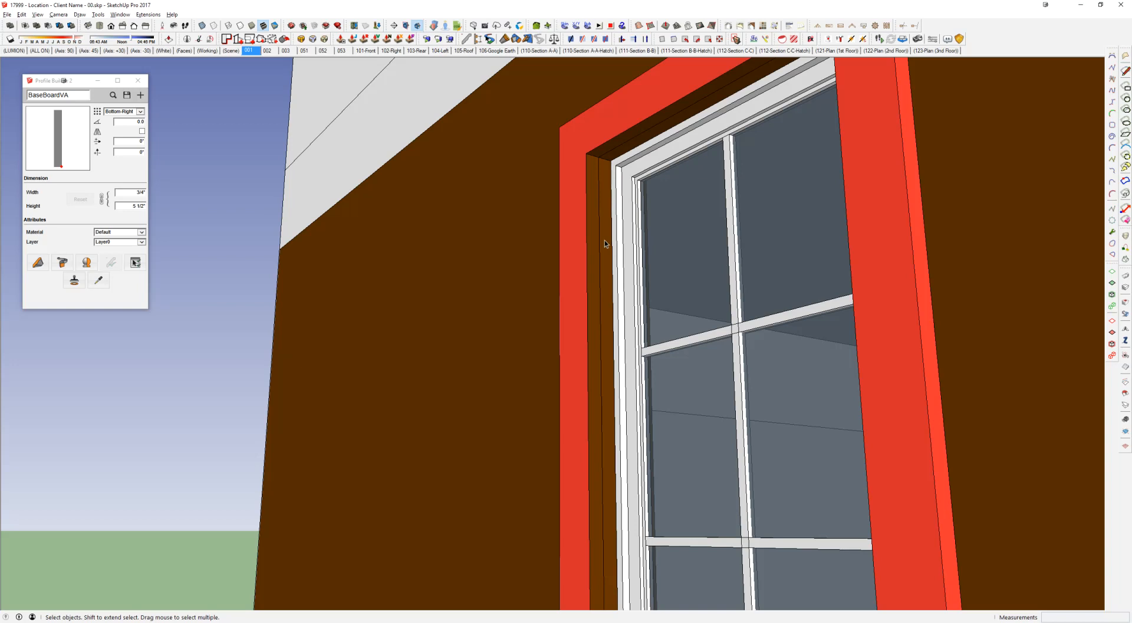
{"action": "middle_click_drag", "start_coordinate": [589, 171], "coordinate": [408, 203]}
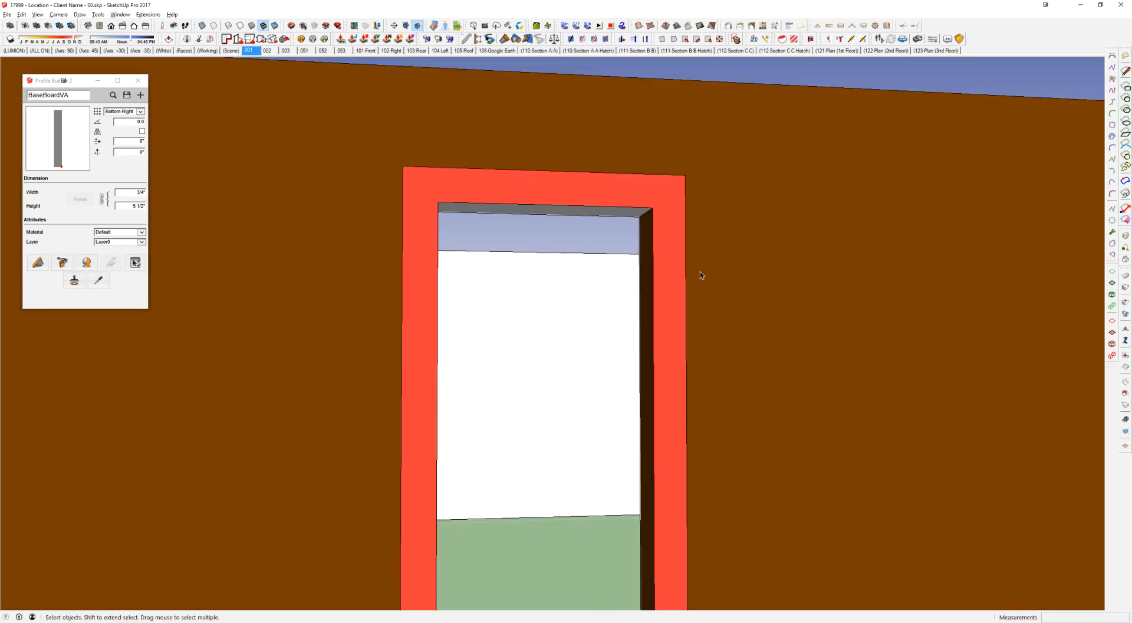
Step: Undo the head trim removal, the brown wall painting and the red raised surround around the side window
{"action": "scroll", "coordinate": [731, 256], "scroll_direction": "down", "scroll_amount": 5}
{"action": "key", "text": "ctrl+z"}
{"action": "key", "text": "ctrl+z"}
{"action": "key", "text": "ctrl+z"}
{"action": "key", "text": "ctrl+z"}
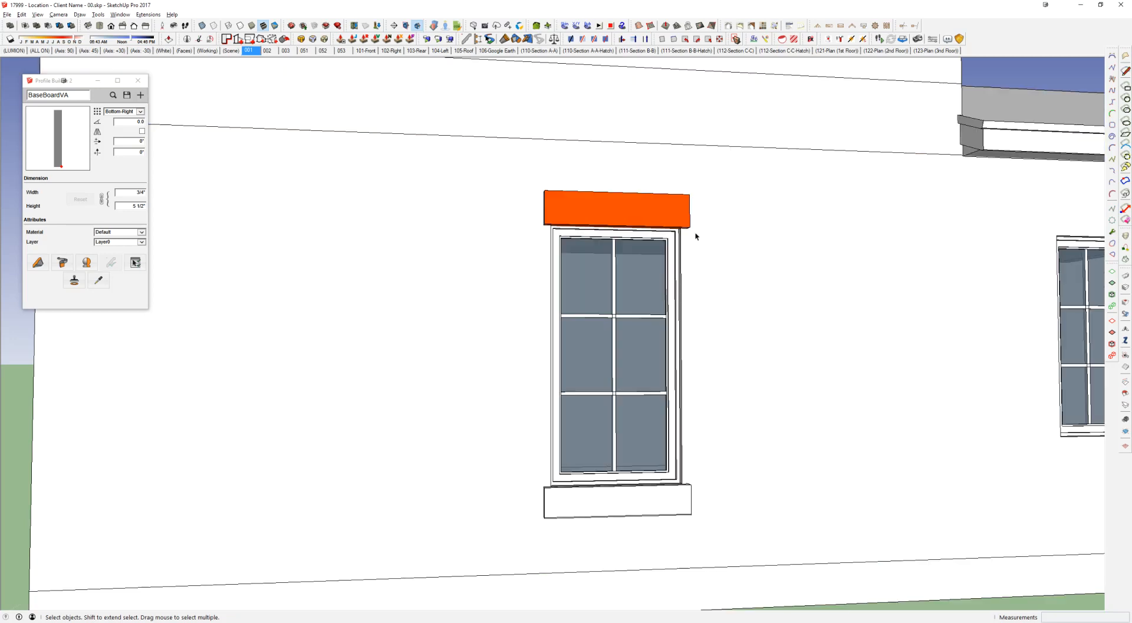
Step: Open the sill group below the side window for editing
{"action": "middle_click_drag", "start_coordinate": [695, 235], "coordinate": [741, 254]}
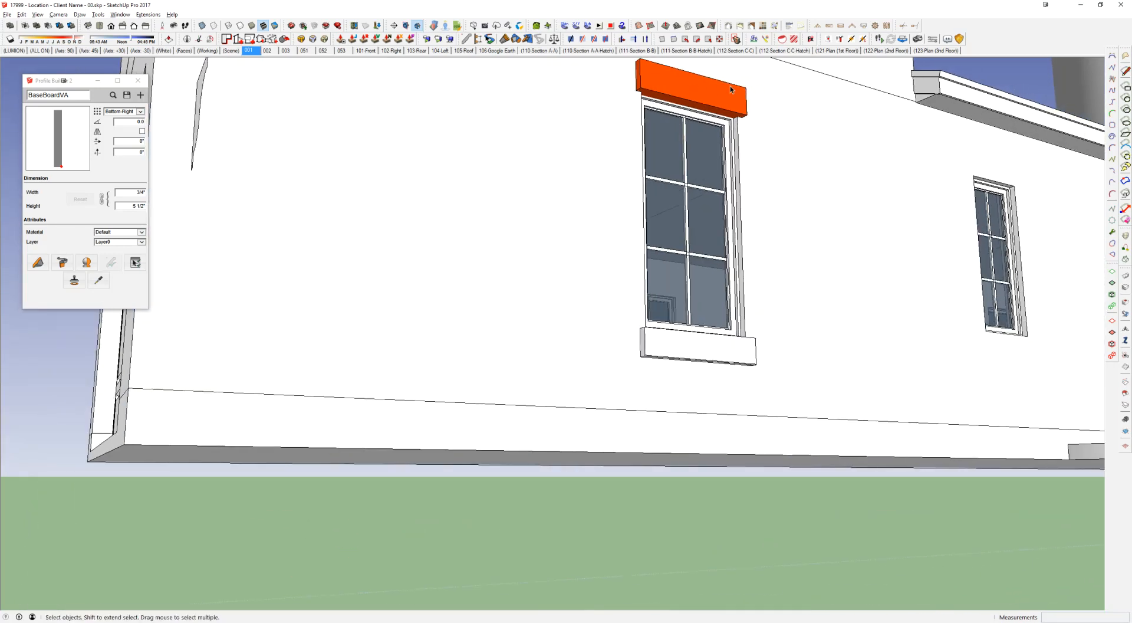
{"action": "middle_click_drag", "start_coordinate": [725, 320], "coordinate": [723, 339]}
{"action": "scroll", "coordinate": [724, 339], "scroll_direction": "up", "scroll_amount": 2}
{"action": "double_click", "coordinate": [724, 340]}
{"action": "left_click", "coordinate": [726, 338]}
{"action": "scroll", "coordinate": [723, 340], "scroll_direction": "up", "scroll_amount": 3}
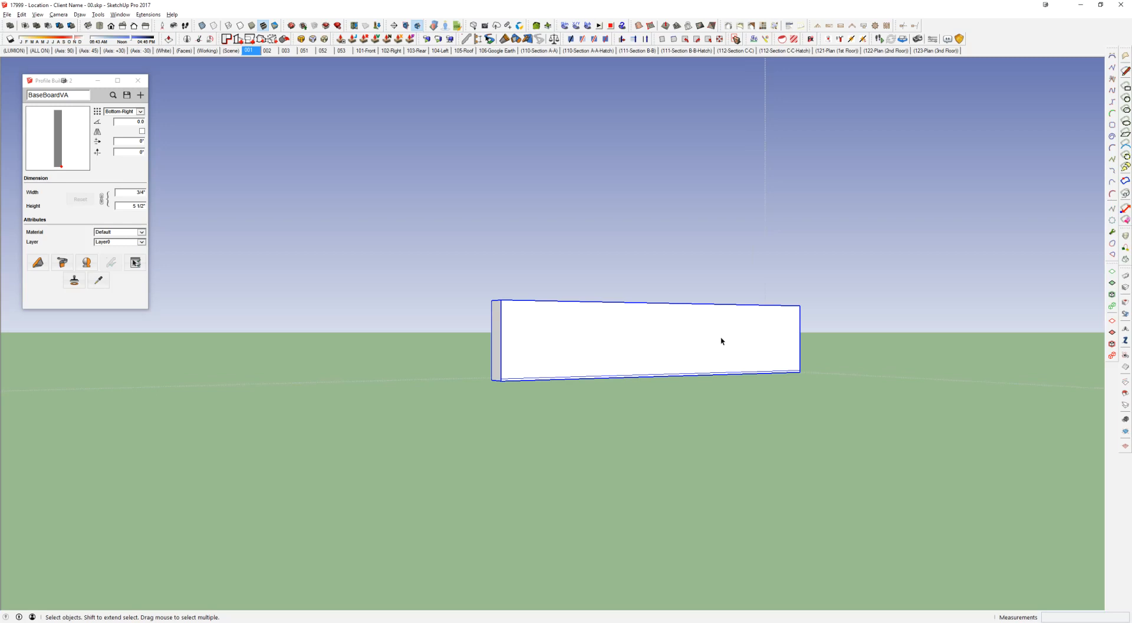
{"action": "triple_click", "coordinate": [722, 341]}
{"action": "key", "text": "m"}
{"action": "left_click", "coordinate": [686, 354]}
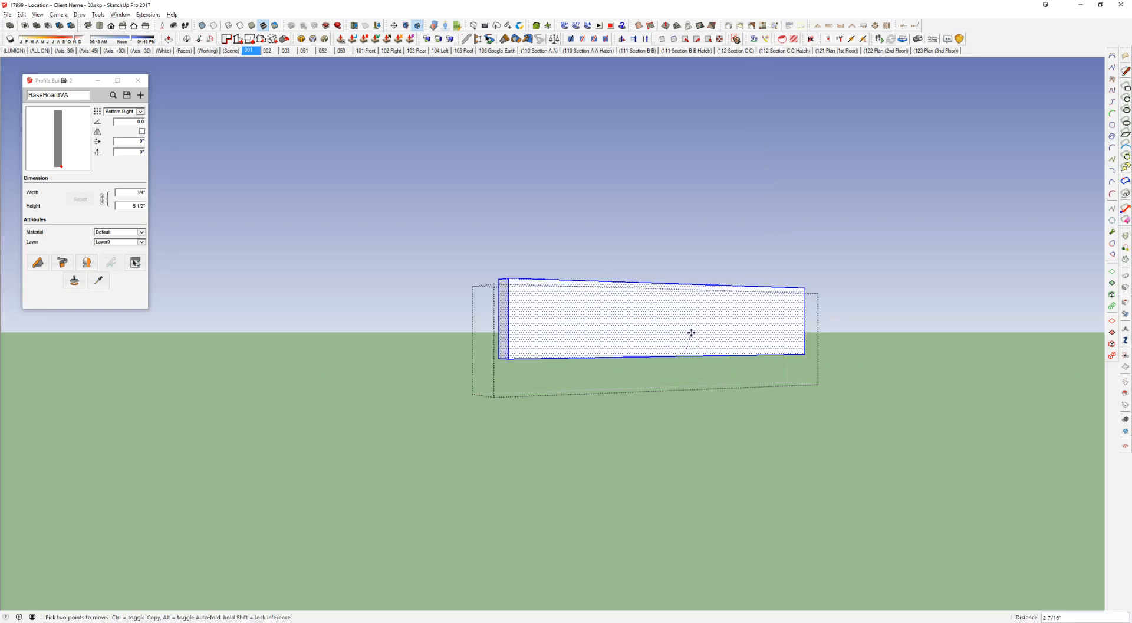
{"action": "scroll", "coordinate": [738, 346], "scroll_direction": "up", "scroll_amount": 1}
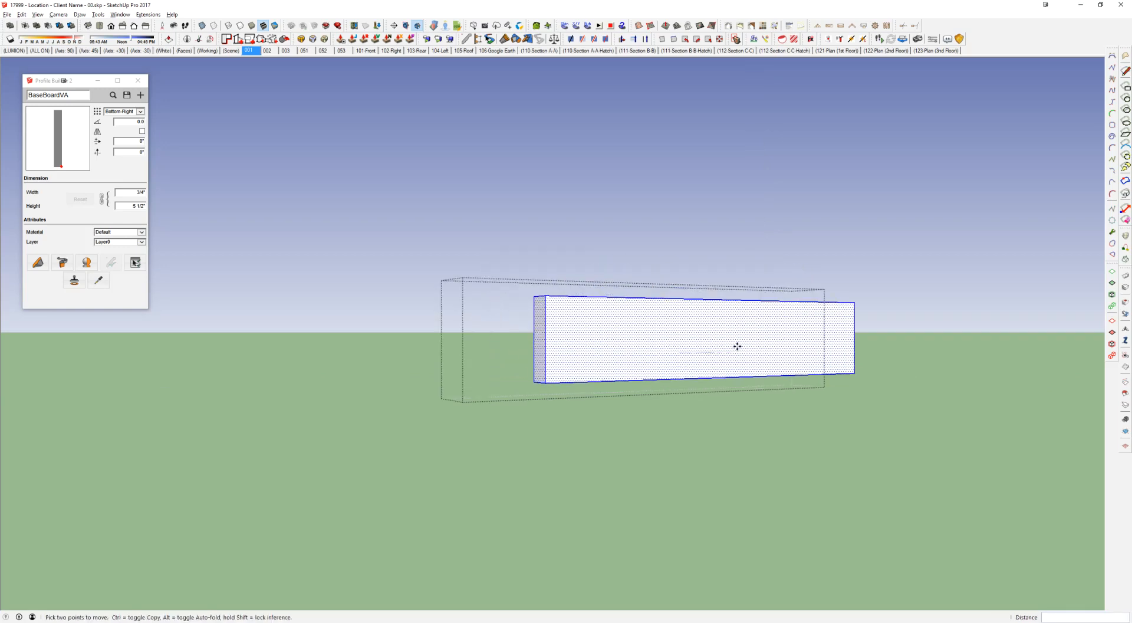
Step: Show the rest of the model and draw a rectangle on the sill's rear face, spanning the width of the window opening
{"action": "key", "text": "h"}
{"action": "key", "text": "Escape"}
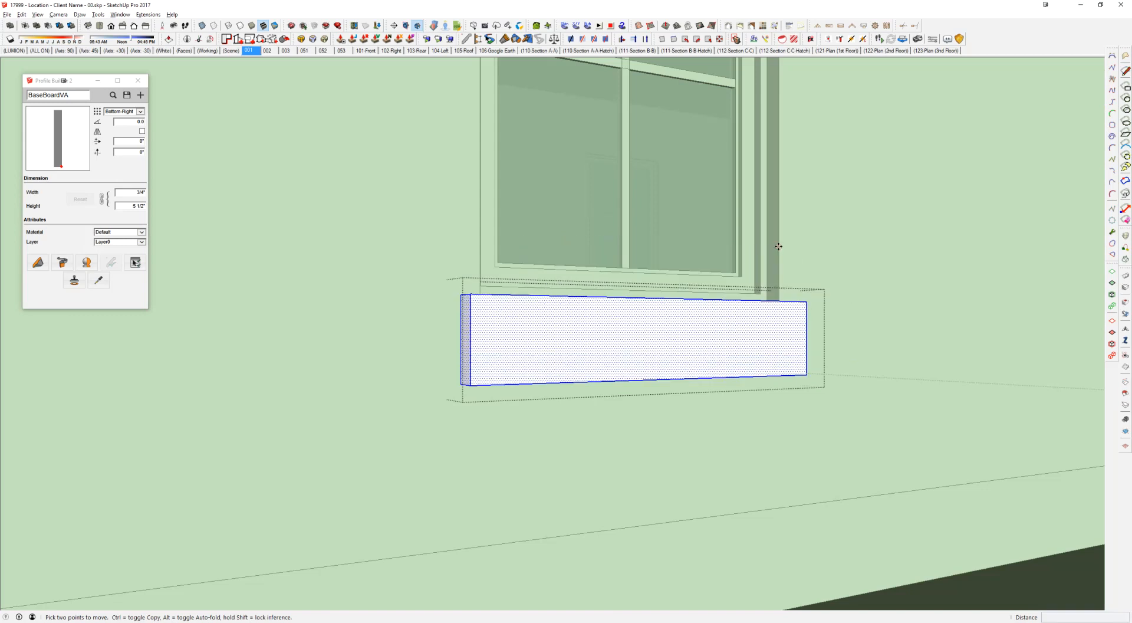
{"action": "middle_click_drag", "start_coordinate": [778, 225], "coordinate": [739, 374]}
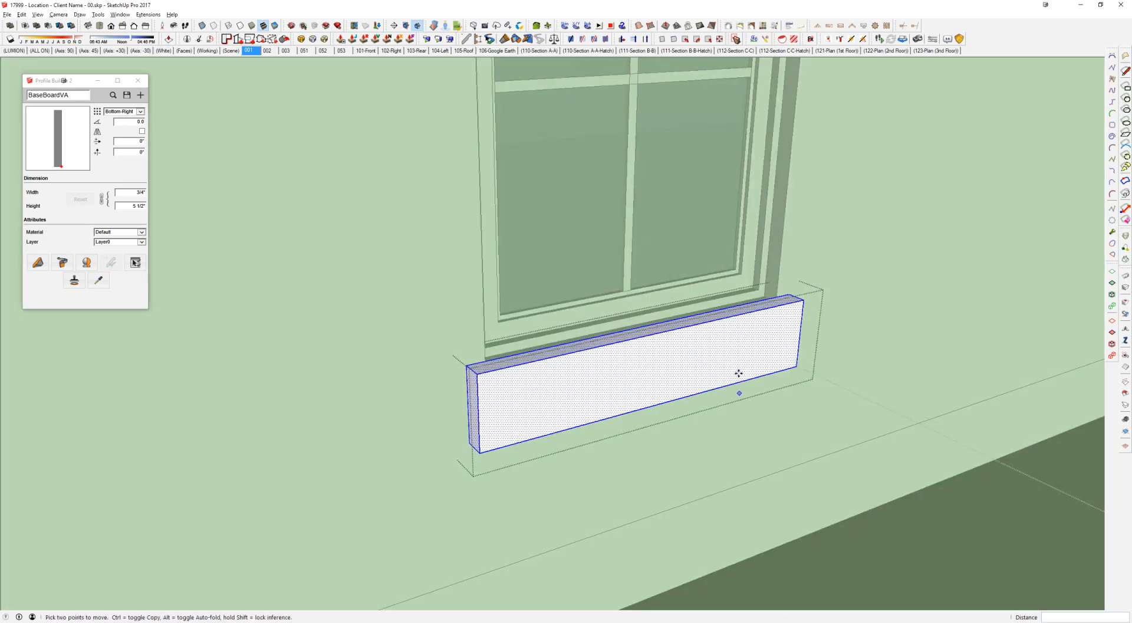
{"action": "scroll", "coordinate": [740, 363], "scroll_direction": "up", "scroll_amount": 3}
{"action": "key", "text": "r"}
{"action": "left_click", "coordinate": [822, 218]}
{"action": "middle_click_drag", "start_coordinate": [354, 323], "coordinate": [724, 367], "text": "shift"}
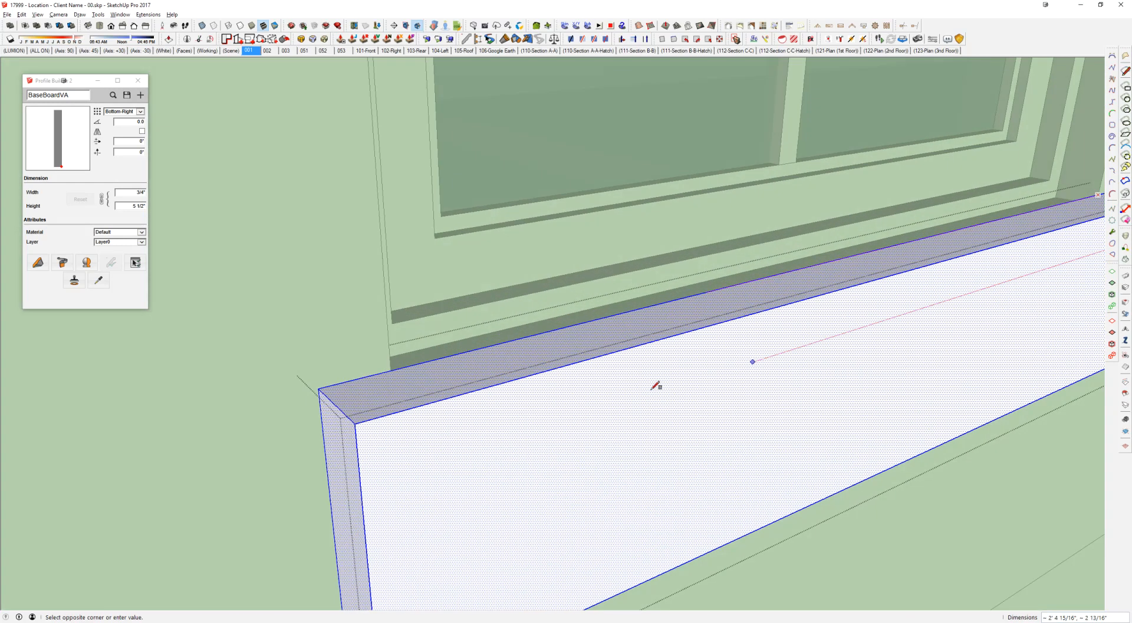
{"action": "key", "text": "Escape"}
Step: Push/Pull the rear part of the sill 4 inches into the window opening and leave the sill group
{"action": "middle_click_drag", "start_coordinate": [396, 386], "coordinate": [993, 359]}
{"action": "type", "text": "p4"}
{"action": "key", "text": "Return"}
{"action": "mouse_move", "coordinate": [445, 437]}
{"action": "middle_mouse_down"}
{"action": "mouse_move", "coordinate": [415, 367]}
{"action": "mouse_move", "coordinate": [298, 404]}
{"action": "middle_mouse_up"}
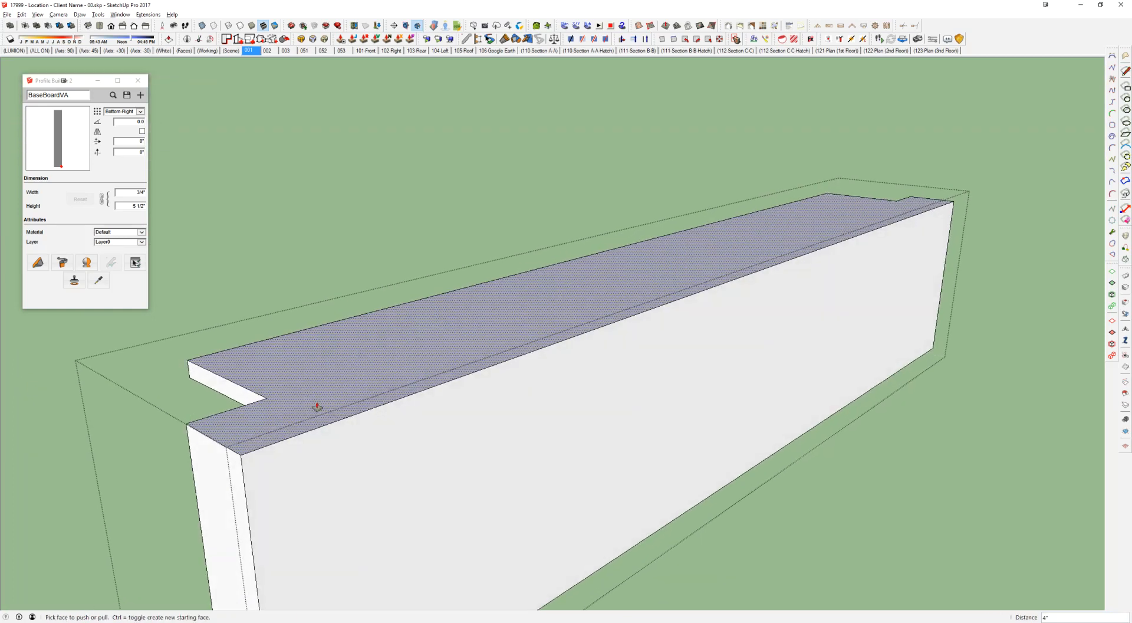
{"action": "scroll", "coordinate": [316, 404], "scroll_direction": "down", "scroll_amount": 5}
{"action": "key", "text": "space"}
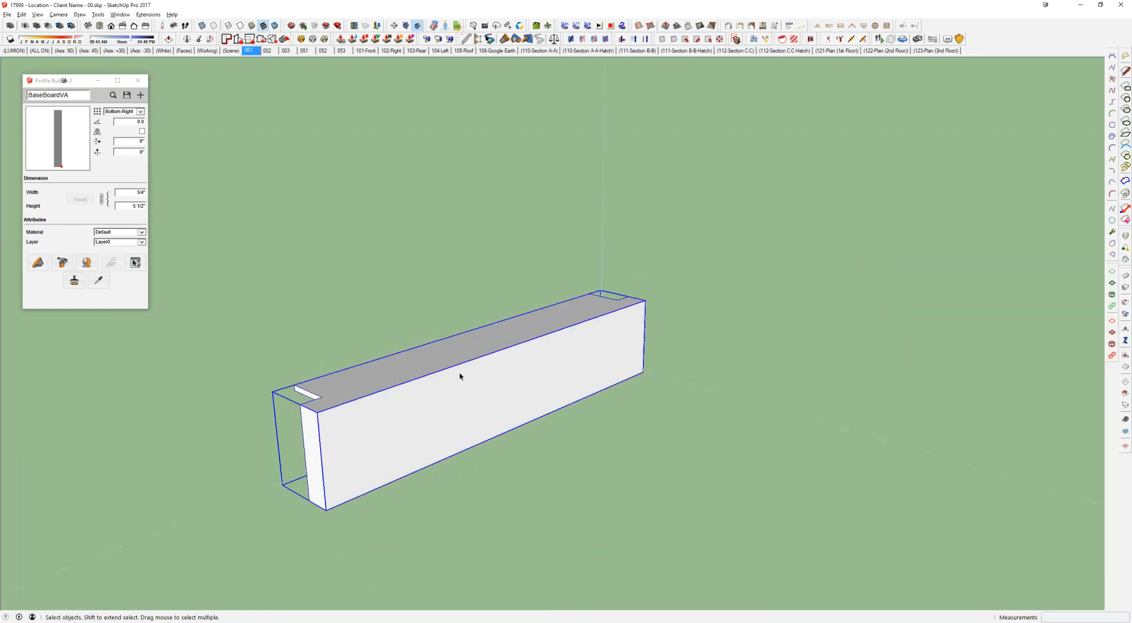
{"action": "scroll", "coordinate": [460, 375], "scroll_direction": "down", "scroll_amount": 2}
{"action": "key", "text": "Escape"}
{"action": "middle_click_drag", "start_coordinate": [460, 376], "coordinate": [483, 434]}
{"action": "key", "text": "Escape"}
{"action": "scroll", "coordinate": [523, 372], "scroll_direction": "down", "scroll_amount": 2}
{"action": "middle_click_drag", "start_coordinate": [523, 373], "coordinate": [524, 230]}
Step: Paint the orange head trim above the side window white
{"action": "key", "text": "b"}
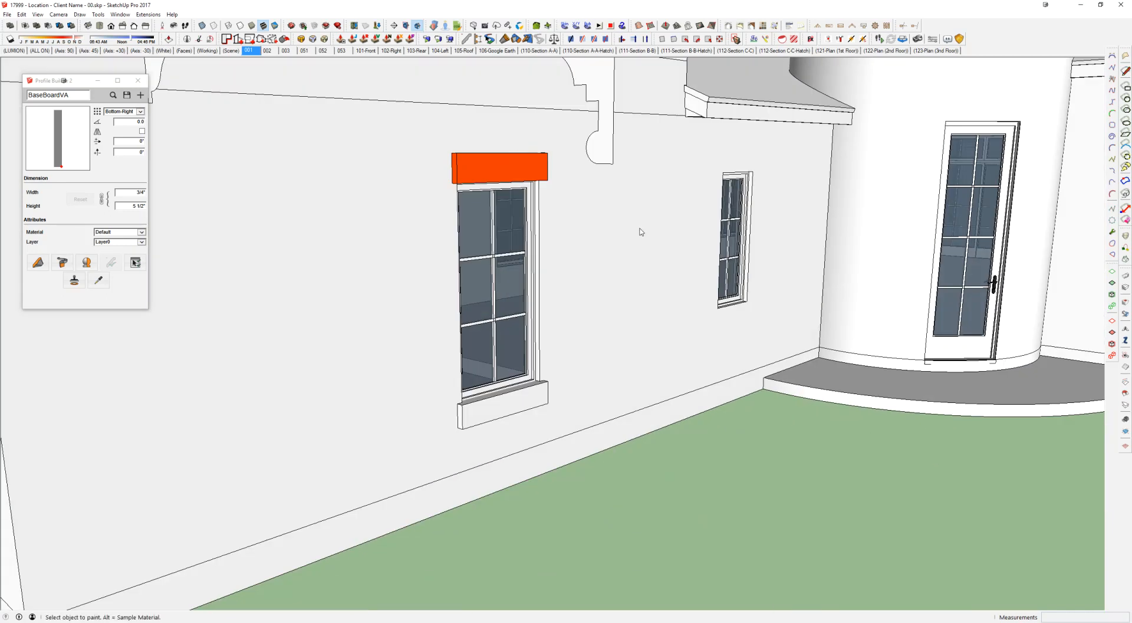
{"action": "left_click", "coordinate": [519, 169]}
{"action": "key", "text": "space"}
{"action": "scroll", "coordinate": [535, 234], "scroll_direction": "down", "scroll_amount": 5}
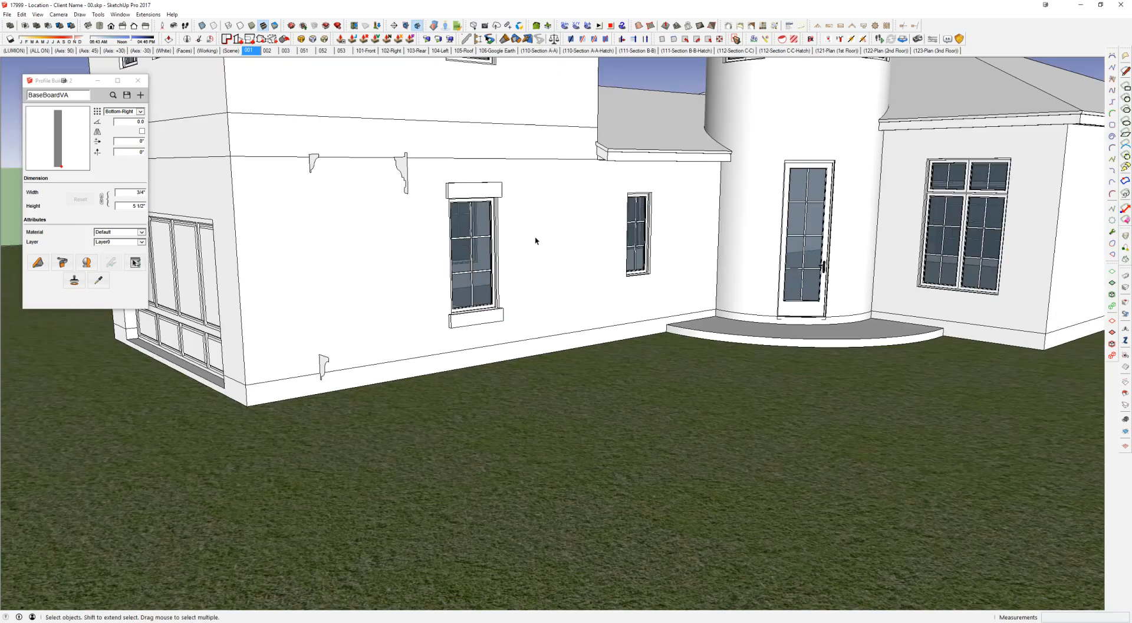
{"action": "scroll", "coordinate": [549, 217], "scroll_direction": "up", "scroll_amount": 5}
{"action": "middle_click_drag", "start_coordinate": [472, 322], "coordinate": [437, 352]}
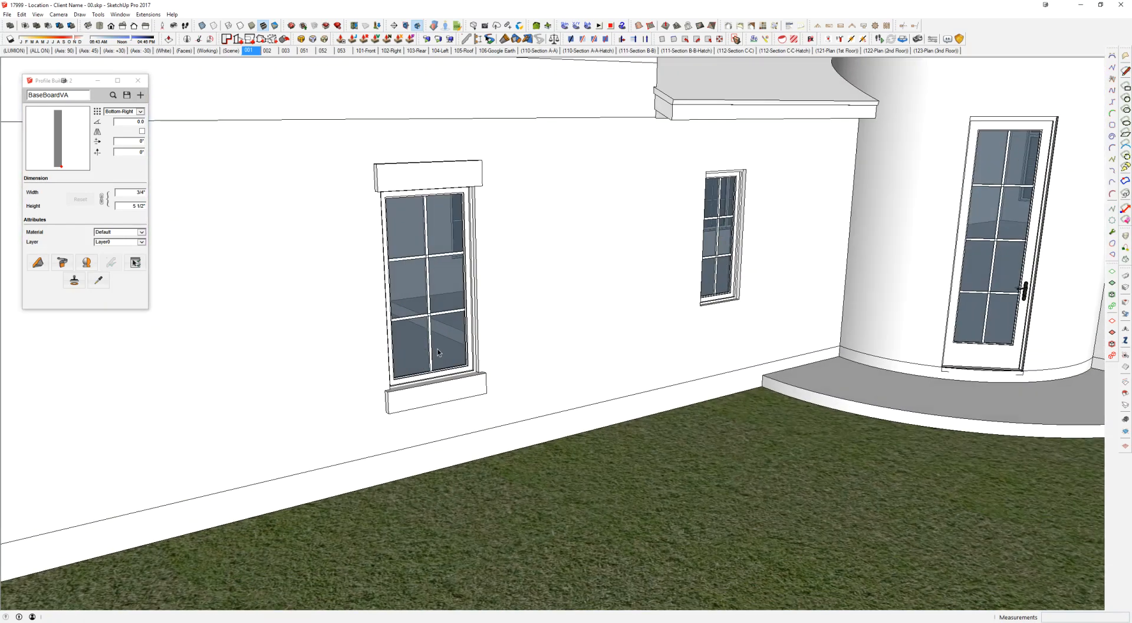
{"action": "scroll", "coordinate": [438, 351], "scroll_direction": "down", "scroll_amount": 3}
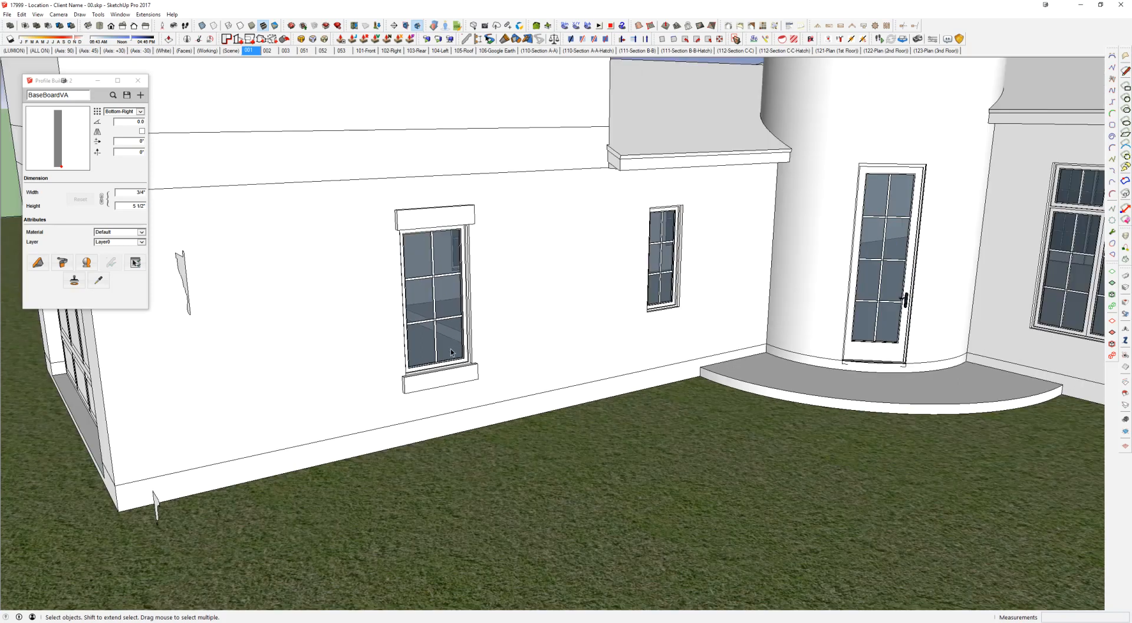
{"action": "scroll", "coordinate": [459, 357], "scroll_direction": "down", "scroll_amount": 2}
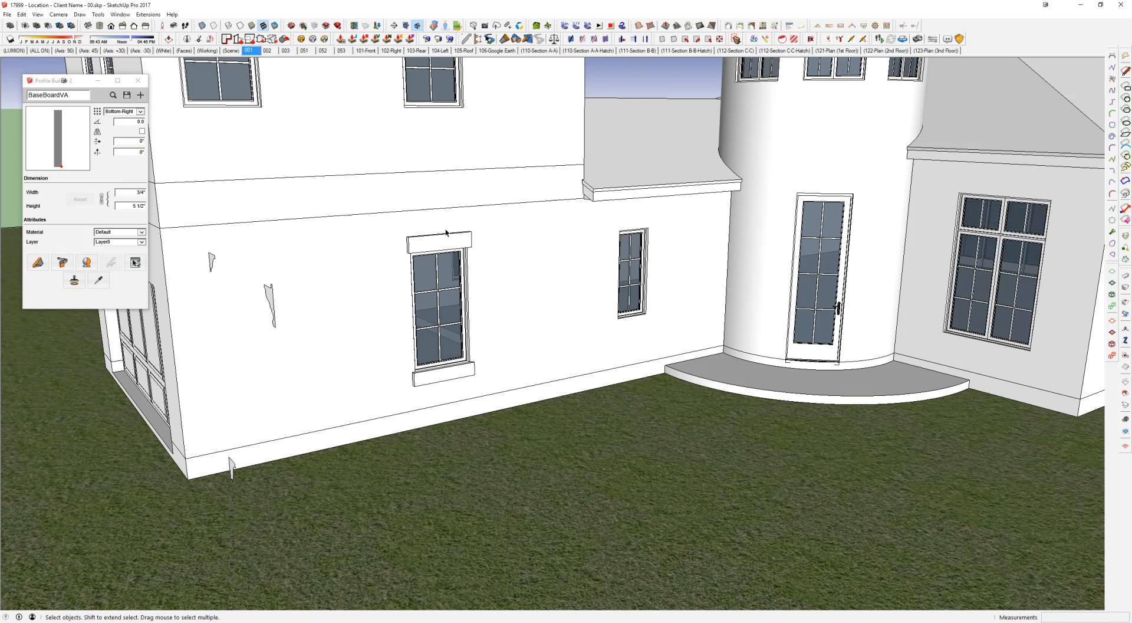
Step: Open the group holding the trim and profiles, and cut the side window's head trim and sill out of it
{"action": "left_click", "coordinate": [439, 248]}
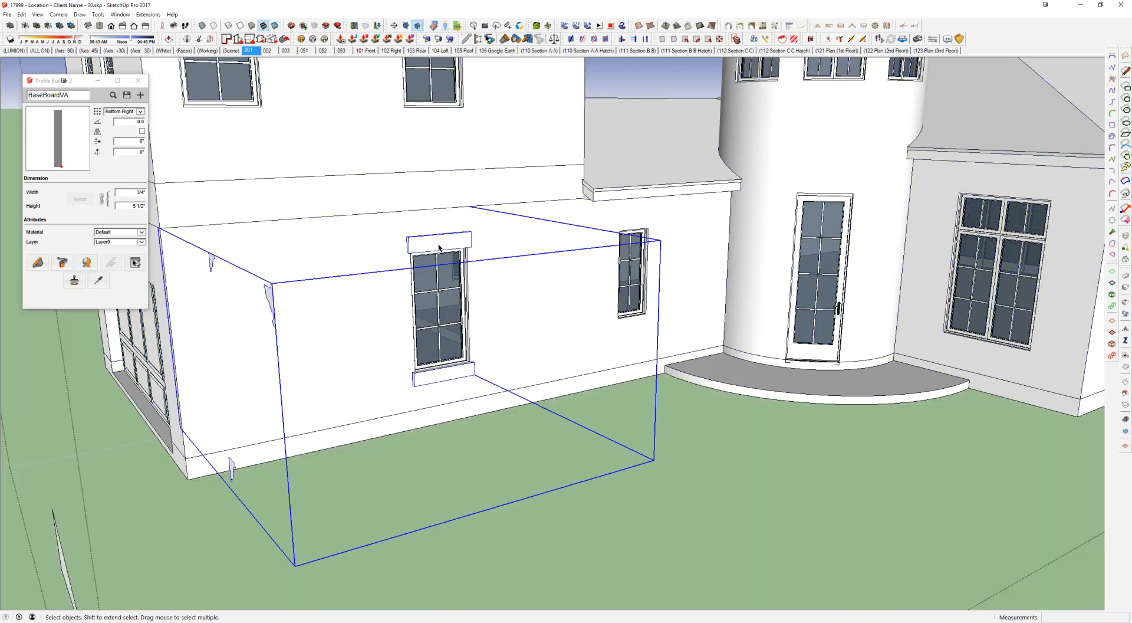
{"action": "double_click", "coordinate": [439, 248]}
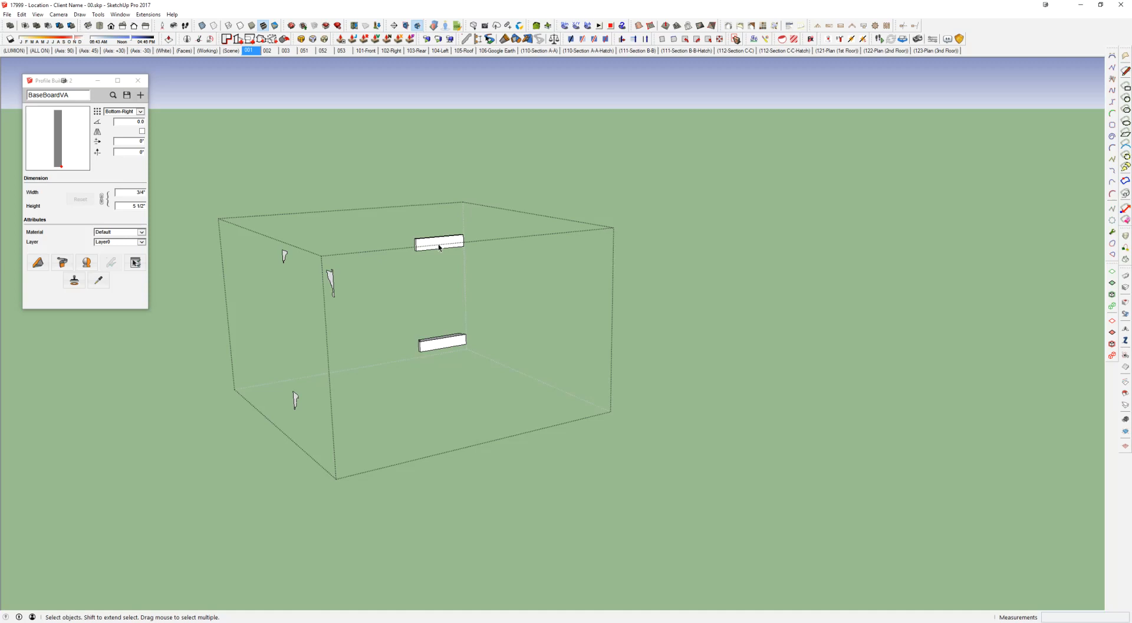
{"action": "left_click", "coordinate": [439, 248]}
{"action": "left_click_drag", "start_coordinate": [467, 194], "coordinate": [385, 404]}
{"action": "scroll", "coordinate": [413, 244], "scroll_direction": "up", "scroll_amount": 3}
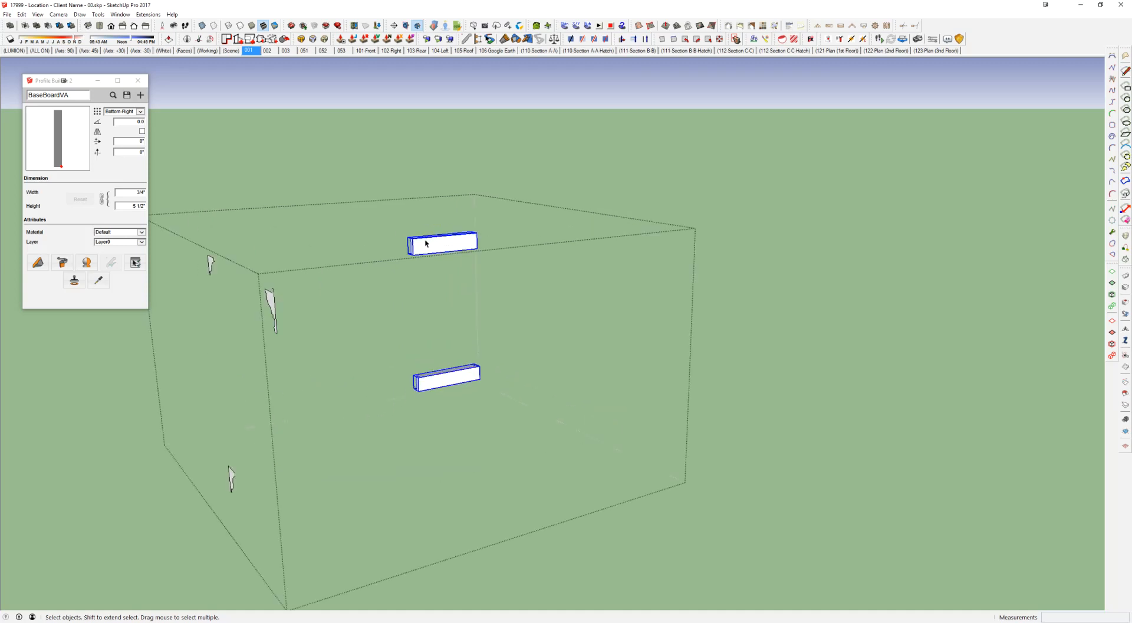
{"action": "key", "text": "Delete"}
Step: Open the side window component inside the house and paste the cut head trim and sill in place there
{"action": "left_click", "coordinate": [460, 245]}
{"action": "double_click", "coordinate": [477, 289]}
{"action": "scroll", "coordinate": [477, 290], "scroll_direction": "down", "scroll_amount": 3}
{"action": "left_click", "coordinate": [477, 290]}
{"action": "scroll", "coordinate": [477, 290], "scroll_direction": "up", "scroll_amount": 3}
{"action": "double_click", "coordinate": [478, 288]}
{"action": "scroll", "coordinate": [480, 276], "scroll_direction": "down", "scroll_amount": 2}
{"action": "middle_click_drag", "start_coordinate": [480, 279], "coordinate": [464, 264]}
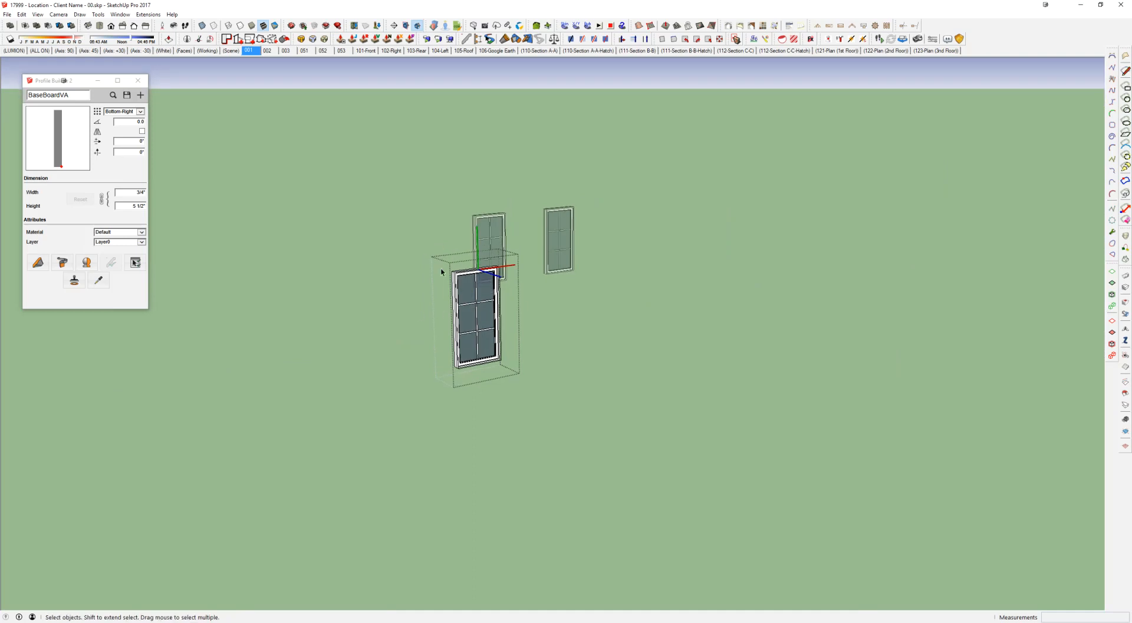
{"action": "key", "text": "ctrl+z"}
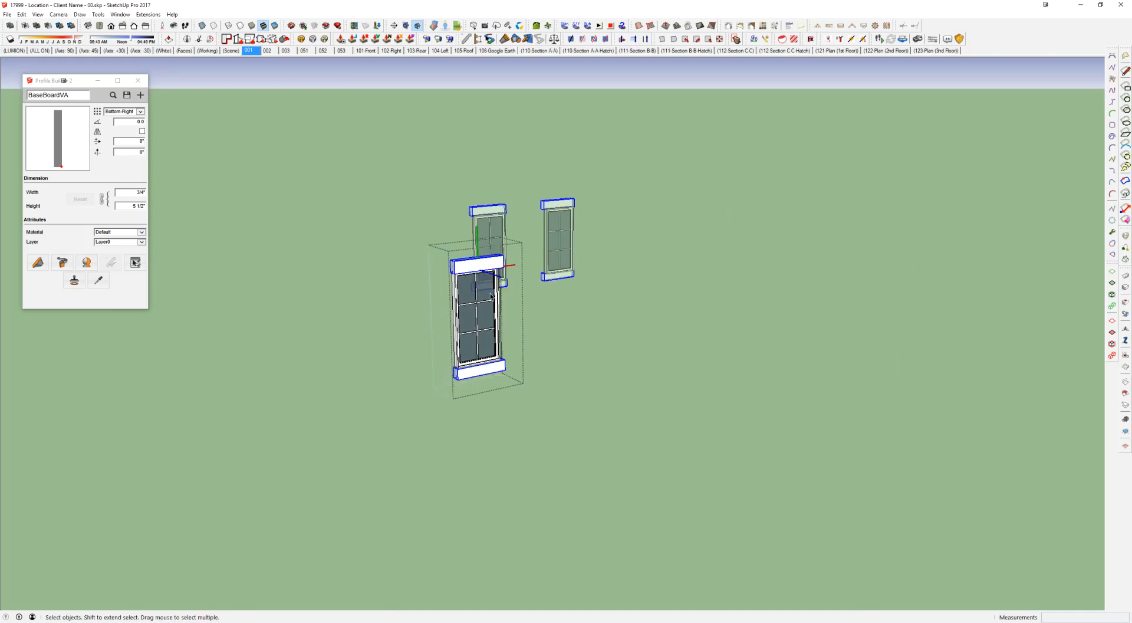
Step: Examine the matching windows on the opposite wall and the remaining windows of the house for the added trim
{"action": "middle_click_drag", "start_coordinate": [491, 297], "coordinate": [1111, 324]}
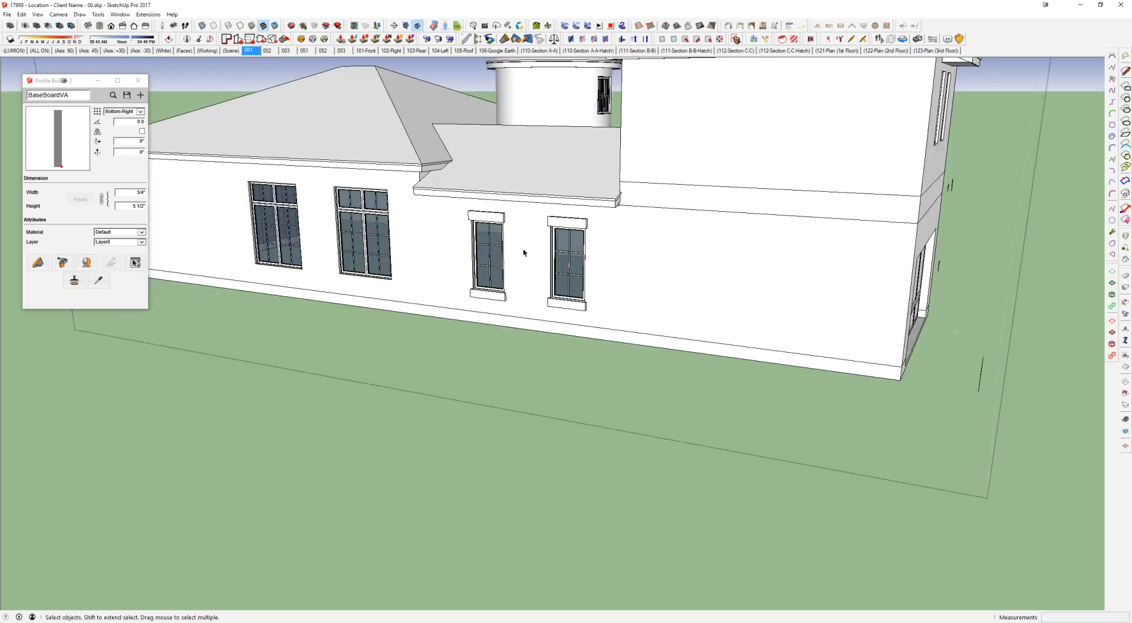
{"action": "scroll", "coordinate": [531, 258], "scroll_direction": "up", "scroll_amount": 2}
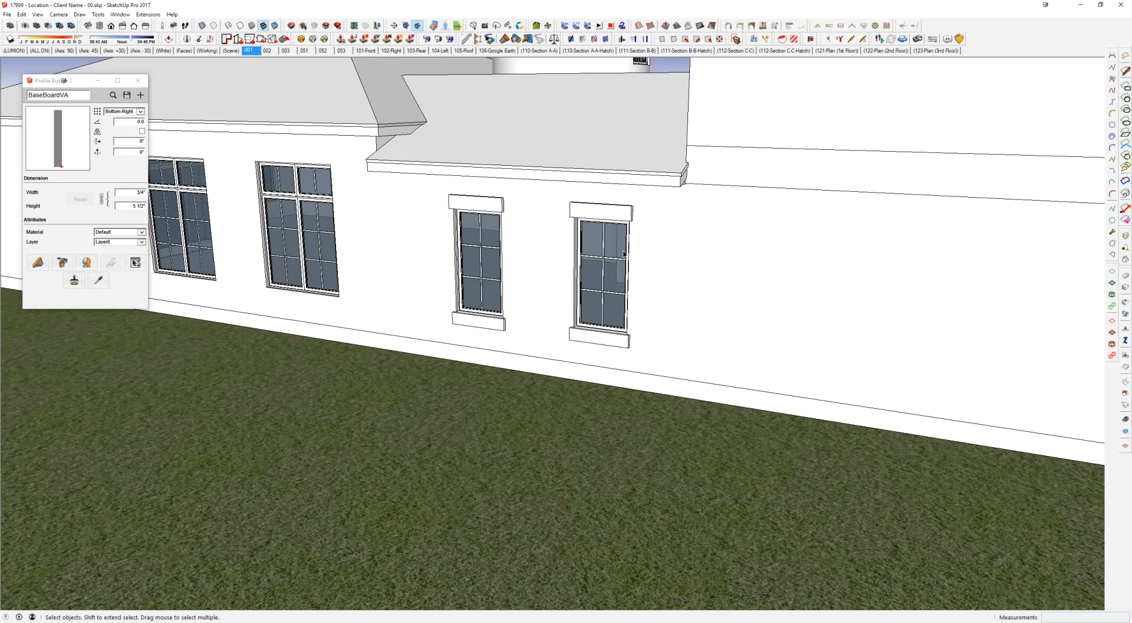
{"action": "scroll", "coordinate": [624, 253], "scroll_direction": "down", "scroll_amount": 5}
{"action": "middle_click_drag", "start_coordinate": [729, 254], "coordinate": [180, 306]}
{"action": "scroll", "coordinate": [543, 286], "scroll_direction": "up", "scroll_amount": 5}
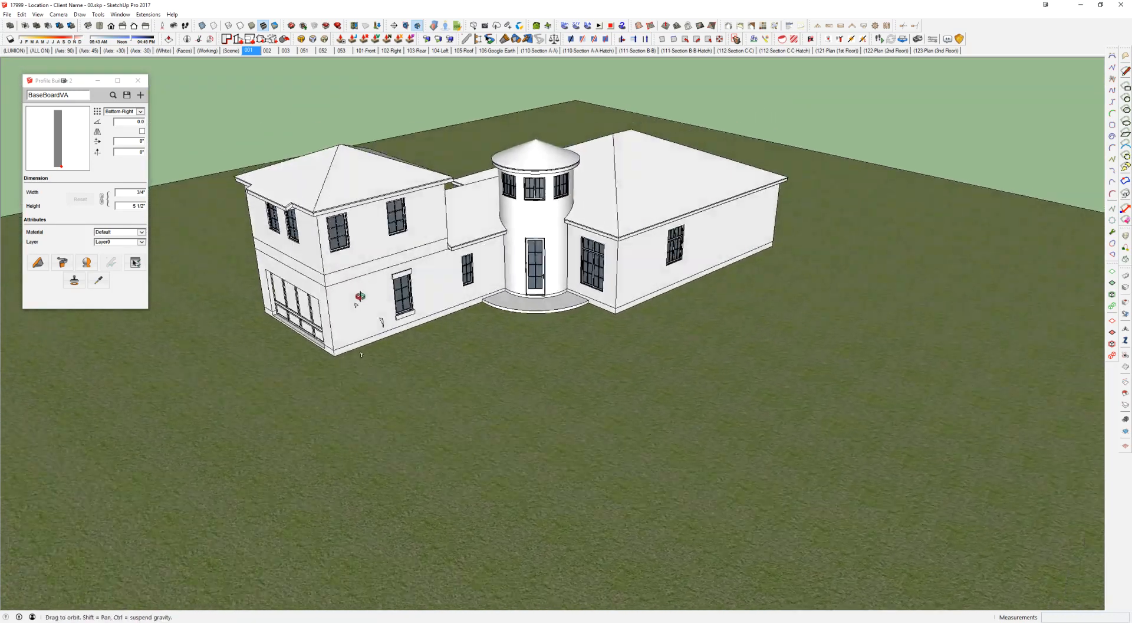
{"action": "middle_click_drag", "start_coordinate": [438, 287], "coordinate": [526, 280]}
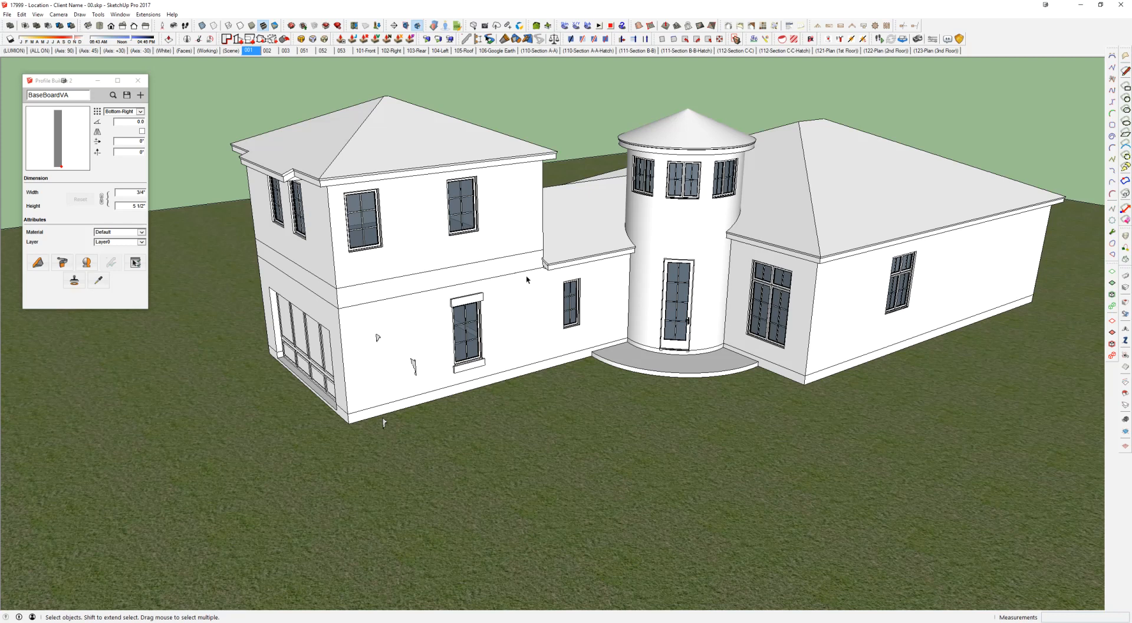
{"action": "scroll", "coordinate": [433, 357], "scroll_direction": "up", "scroll_amount": 3}
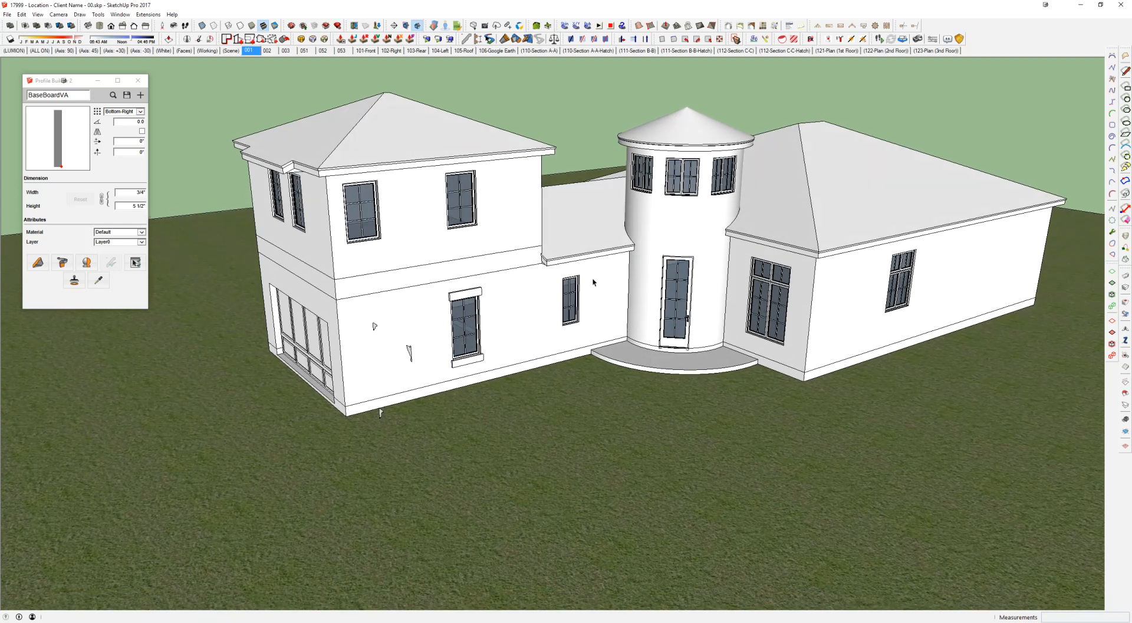
{"action": "scroll", "coordinate": [488, 351], "scroll_direction": "up", "scroll_amount": 2}
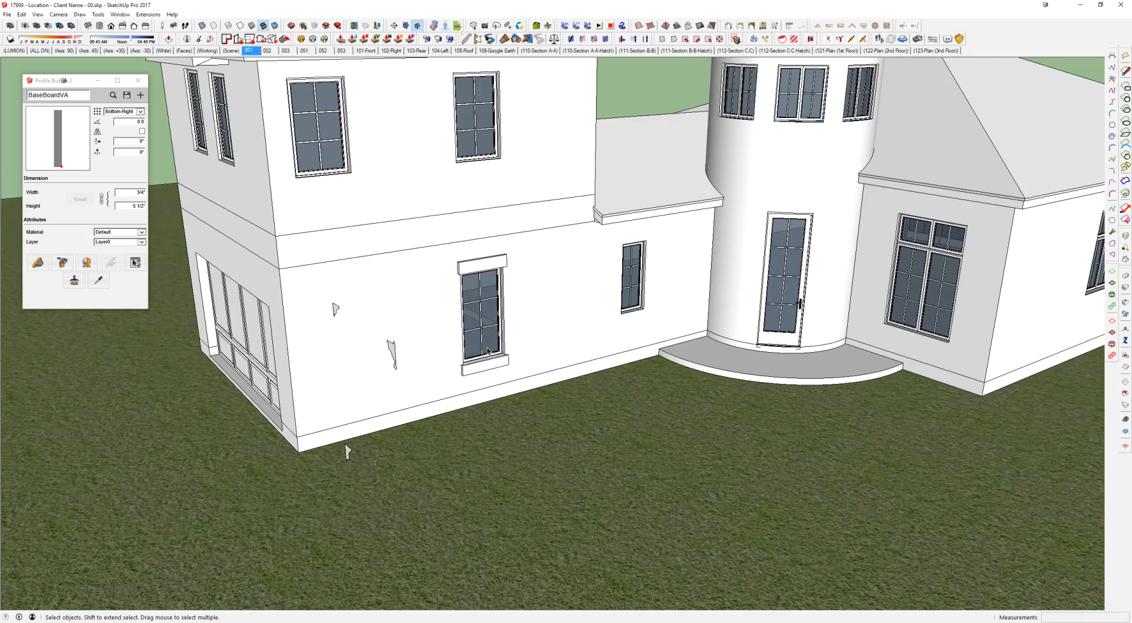
{"action": "scroll", "coordinate": [487, 351], "scroll_direction": "down", "scroll_amount": 5}
Step: Switch to AutoCAD and draw a rectangle around the ground-floor windows left of the tower on the Right Elevation
{"action": "key", "text": "alt+Tab"}
{"action": "scroll", "coordinate": [523, 286], "scroll_direction": "up", "scroll_amount": 5}
{"action": "scroll", "coordinate": [516, 300], "scroll_direction": "down", "scroll_amount": 3}
{"action": "type", "text": "rec"}
{"action": "key", "text": "Return"}
{"action": "left_click", "coordinate": [353, 361]}
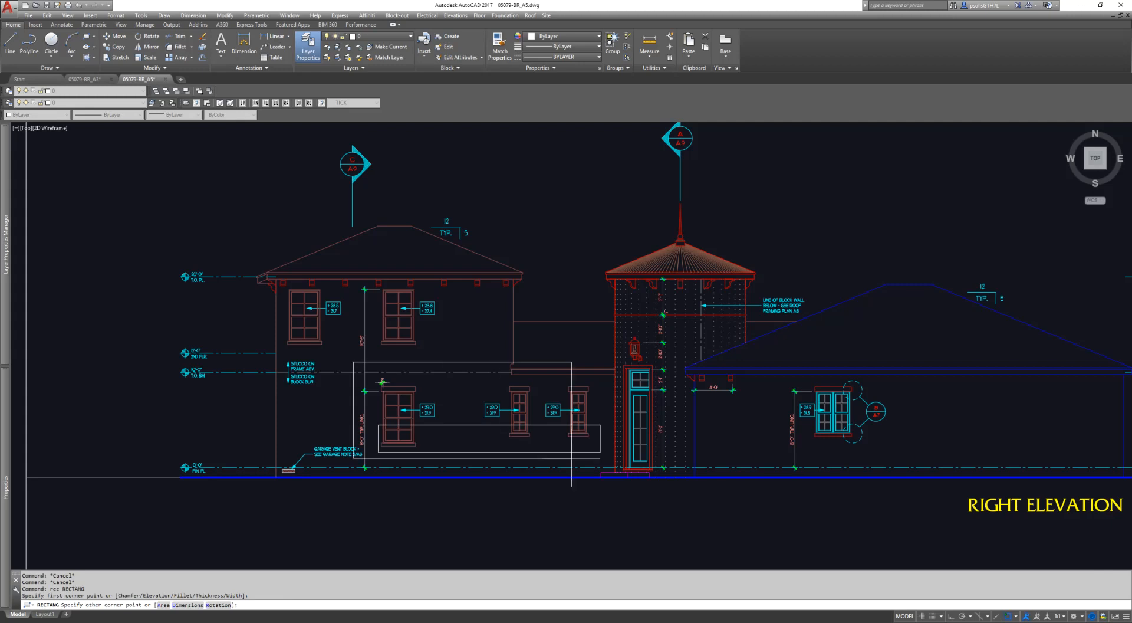
{"action": "left_click", "coordinate": [605, 456]}
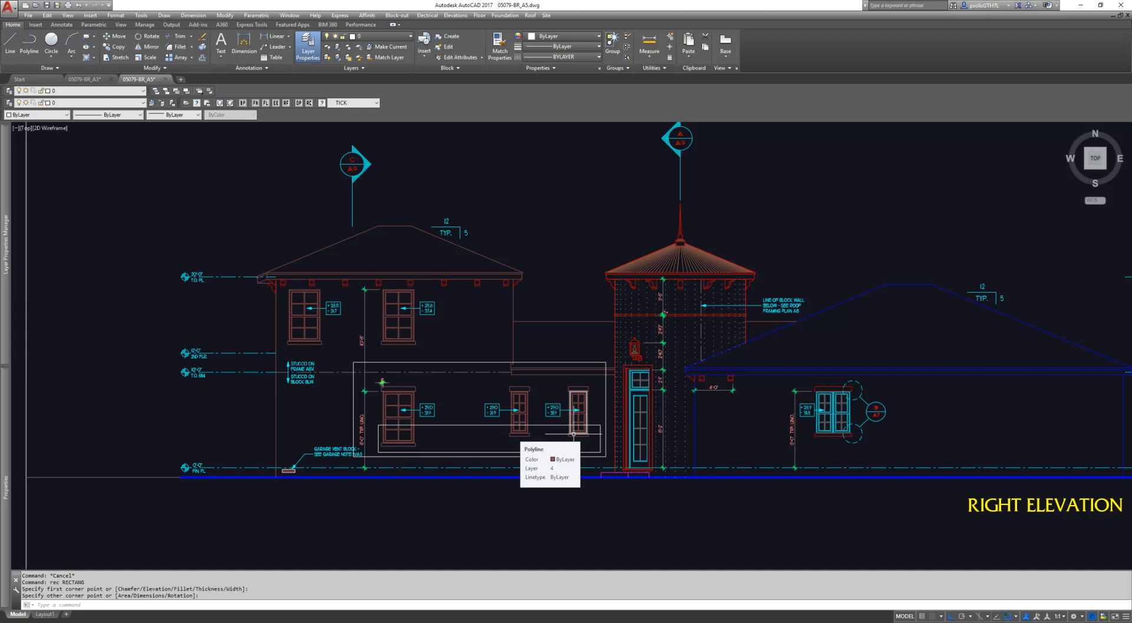
Step: Switch back to SketchUp and compare the trimmed windows on both sides of the house
{"action": "key", "text": "alt+Tab"}
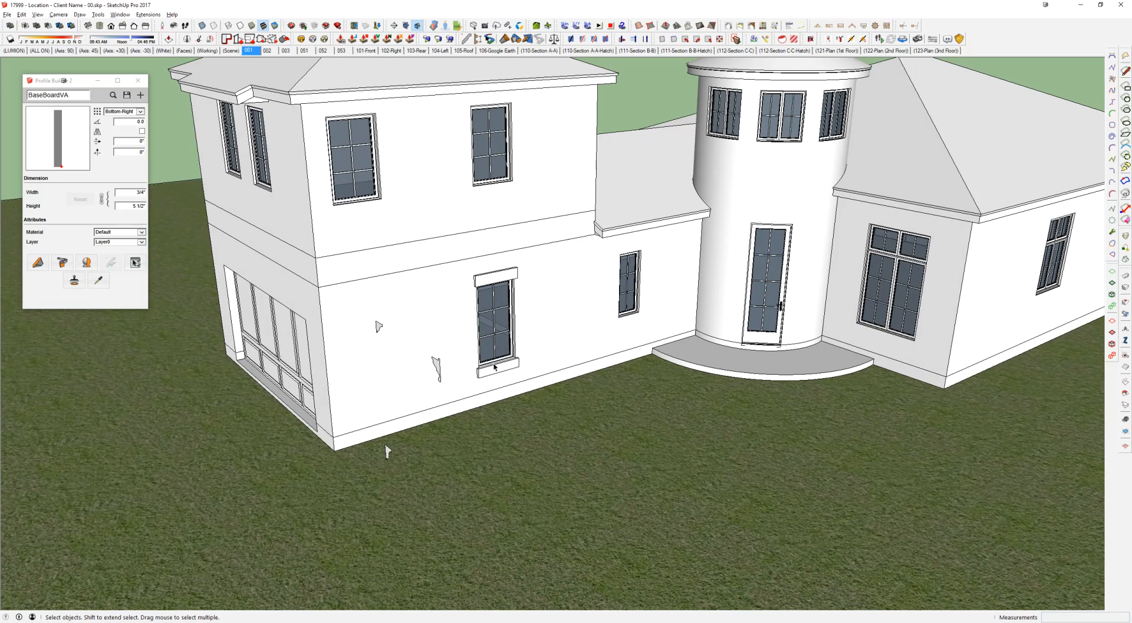
{"action": "left_click", "coordinate": [494, 372]}
{"action": "middle_click_drag", "start_coordinate": [494, 371], "coordinate": [602, 181]}
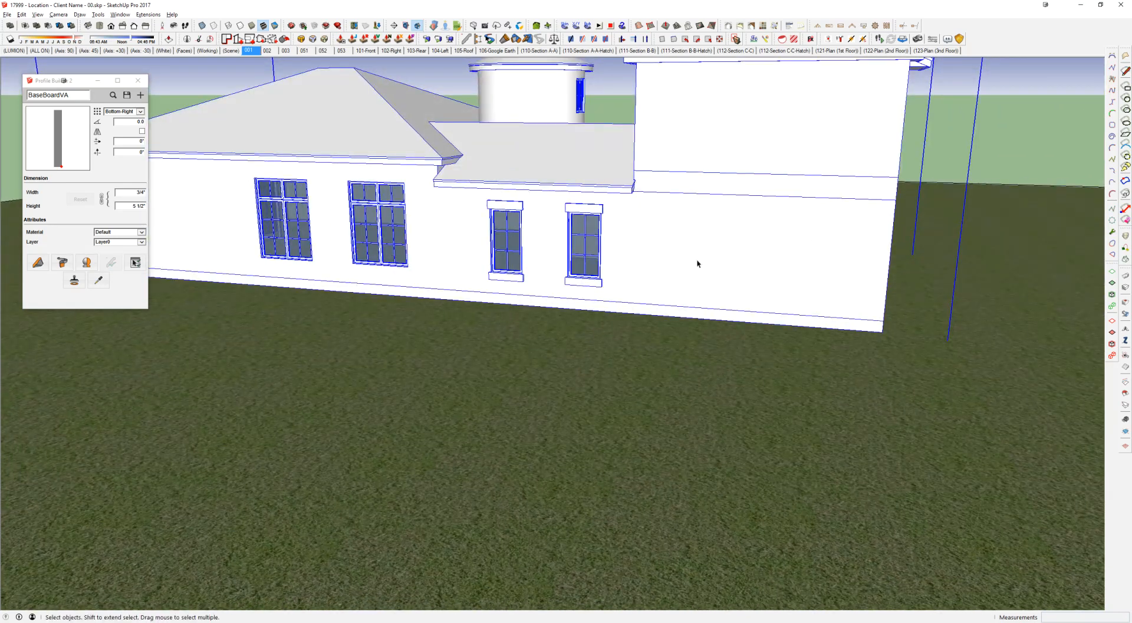
{"action": "middle_click_drag", "start_coordinate": [695, 252], "coordinate": [659, 232]}
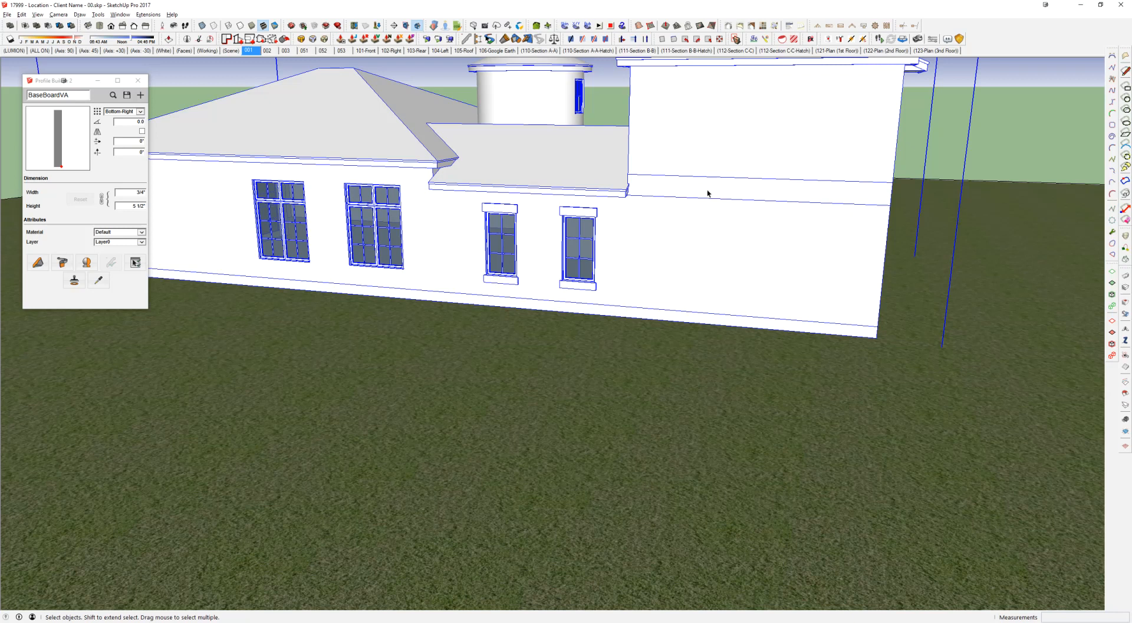
{"action": "middle_click_drag", "start_coordinate": [664, 208], "coordinate": [248, 204]}
{"action": "scroll", "coordinate": [247, 205], "scroll_direction": "up", "scroll_amount": 3}
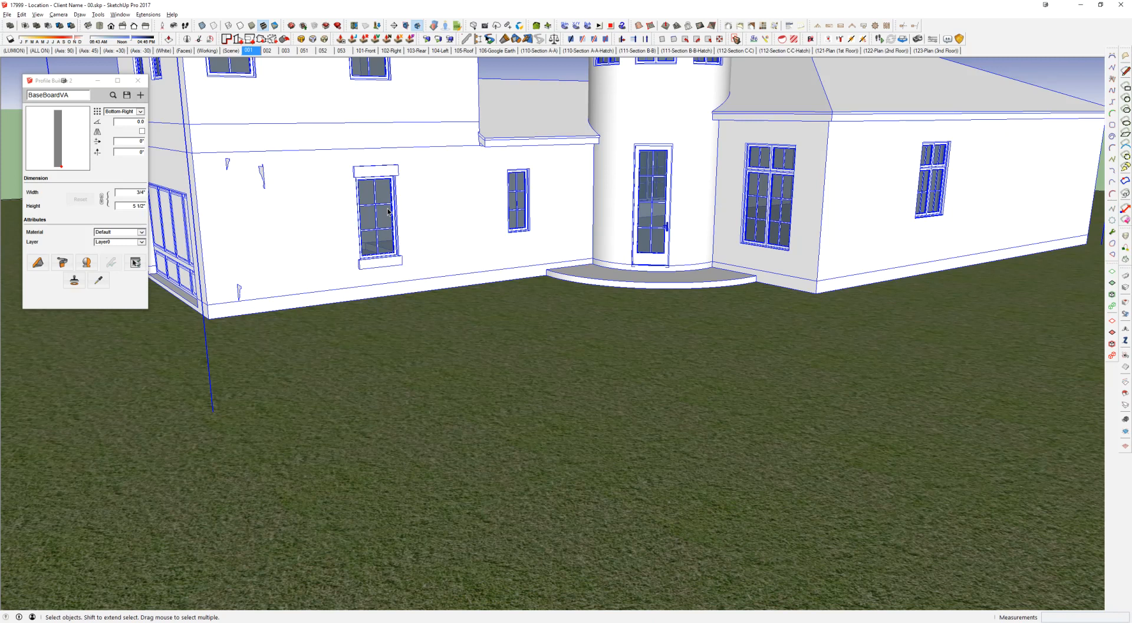
{"action": "middle_click_drag", "start_coordinate": [388, 211], "coordinate": [395, 379]}
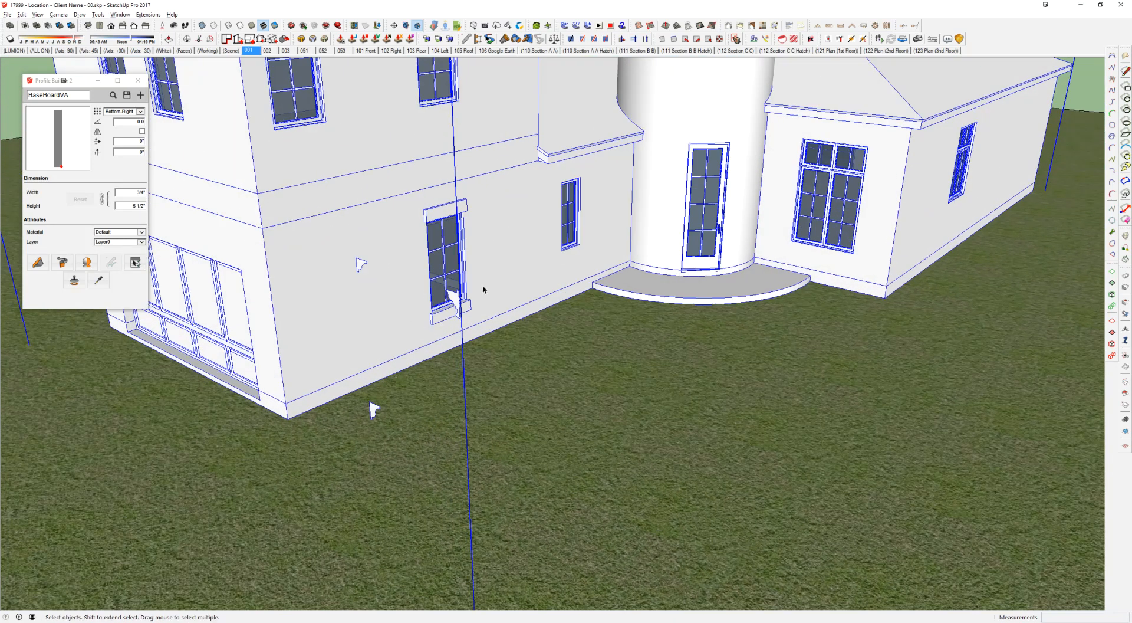
Step: Enter the house model and open the moulding profile component hanging beside the side wall's trimmed window
{"action": "middle_click_drag", "start_coordinate": [481, 218], "coordinate": [425, 291]}
{"action": "scroll", "coordinate": [402, 233], "scroll_direction": "up", "scroll_amount": 1}
{"action": "scroll", "coordinate": [401, 232], "scroll_direction": "down", "scroll_amount": 2}
{"action": "double_click", "coordinate": [401, 232]}
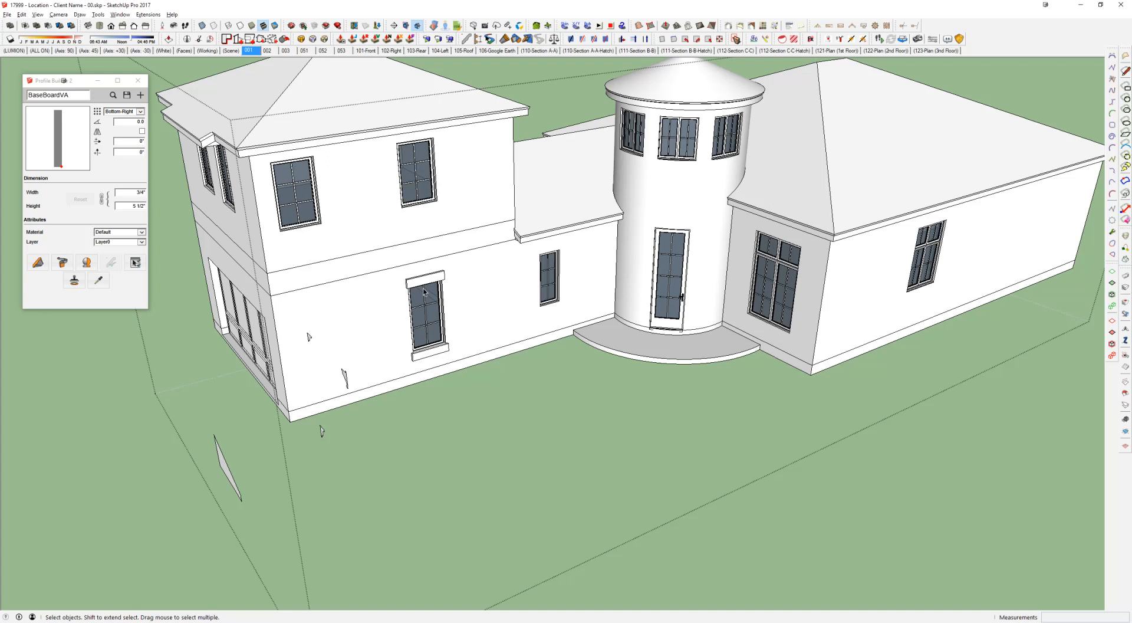
{"action": "scroll", "coordinate": [321, 431], "scroll_direction": "up", "scroll_amount": 5}
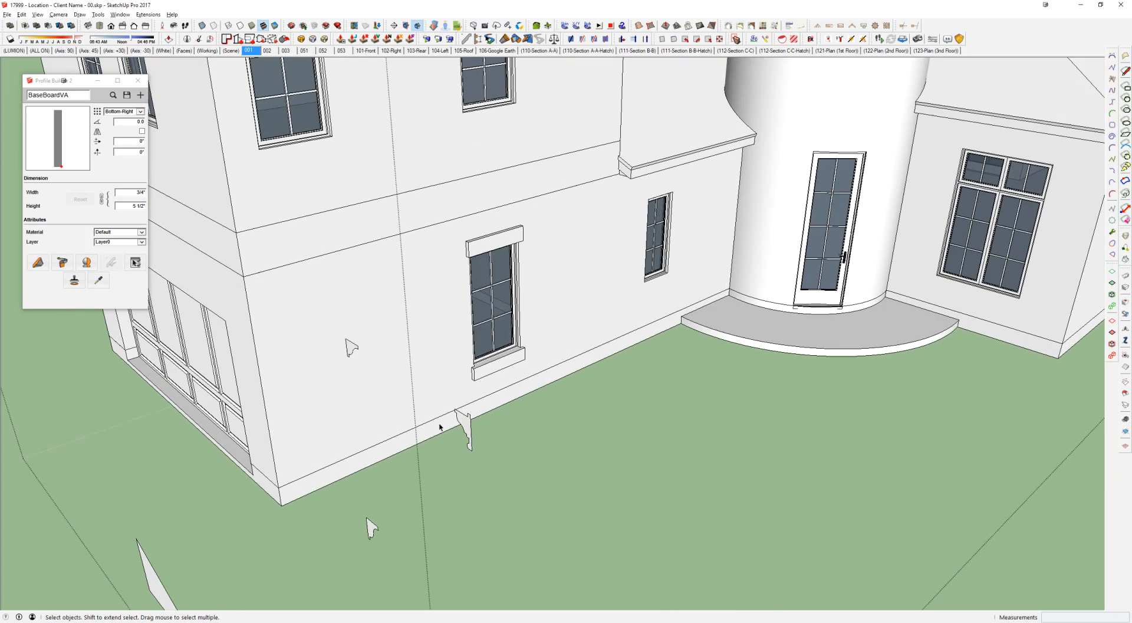
{"action": "left_click", "coordinate": [463, 423]}
{"action": "double_click", "coordinate": [464, 423]}
{"action": "scroll", "coordinate": [465, 420], "scroll_direction": "up", "scroll_amount": 3}
Step: Copy the moulding profile to the near lower corner of the double window beside the tower door
{"action": "key", "text": "m"}
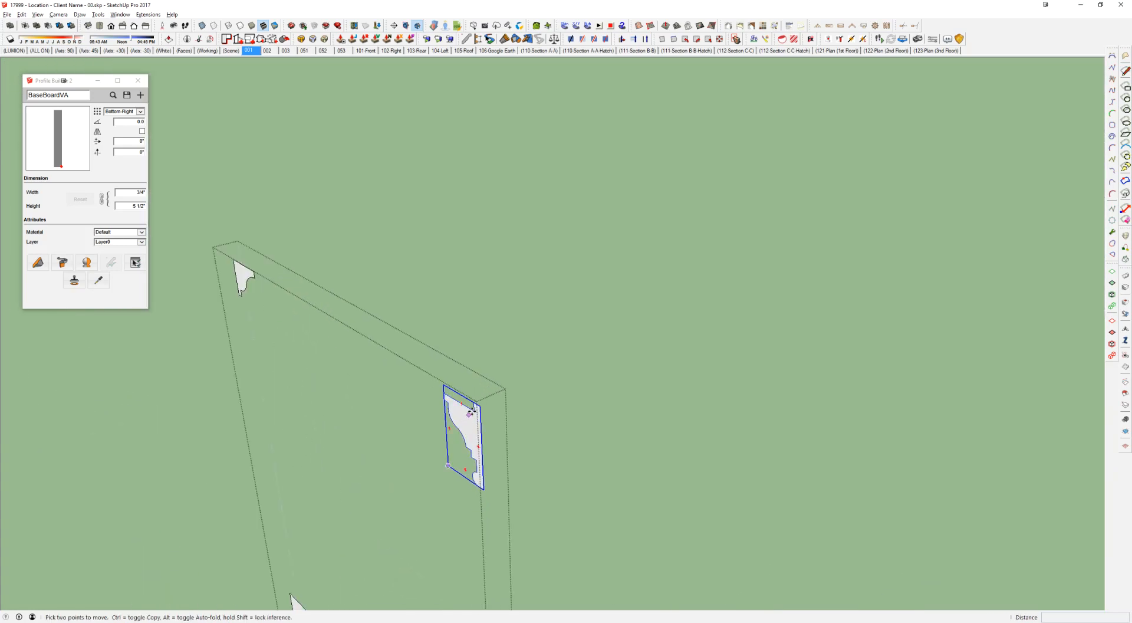
{"action": "scroll", "coordinate": [473, 411], "scroll_direction": "down", "scroll_amount": 4}
{"action": "left_click", "coordinate": [473, 411]}
{"action": "middle_click_drag", "start_coordinate": [799, 328], "coordinate": [632, 407], "text": "shift"}
{"action": "scroll", "coordinate": [601, 413], "scroll_direction": "up", "scroll_amount": 6}
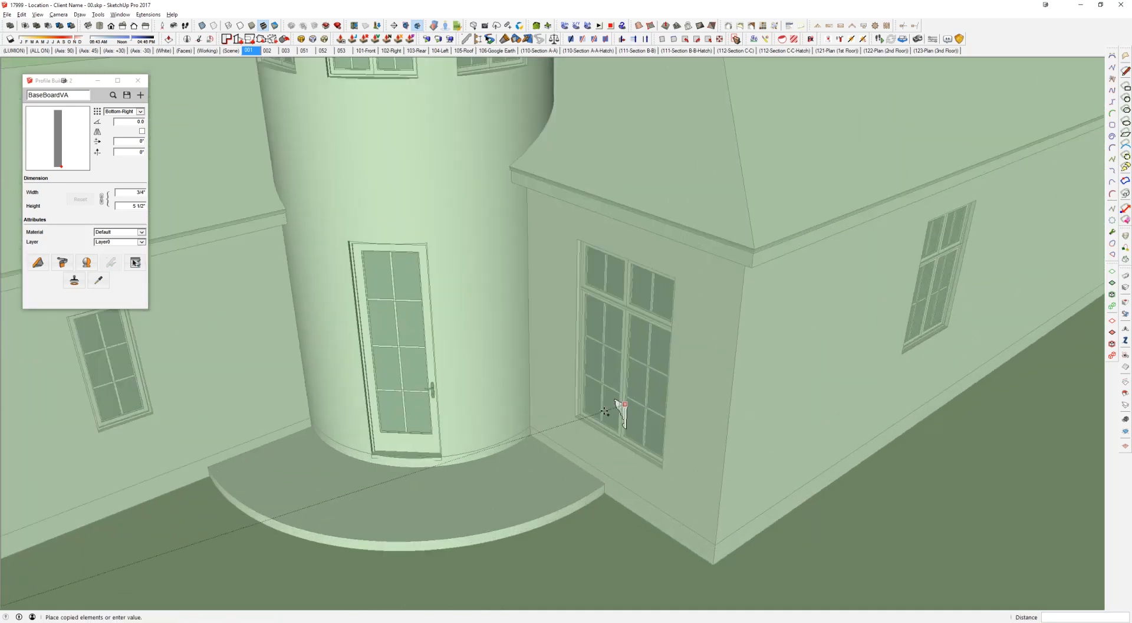
{"action": "scroll", "coordinate": [550, 428], "scroll_direction": "up", "scroll_amount": 4}
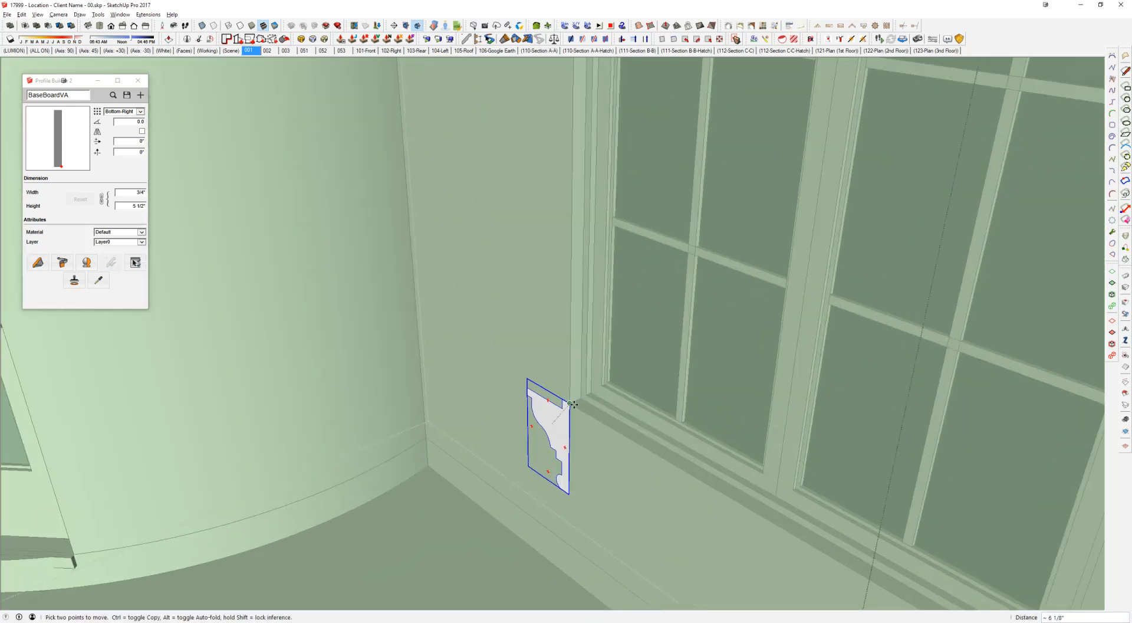
Step: Raise the copied moulding profile slightly above the double window's lower corner
{"action": "middle_click_drag", "start_coordinate": [570, 402], "coordinate": [636, 398]}
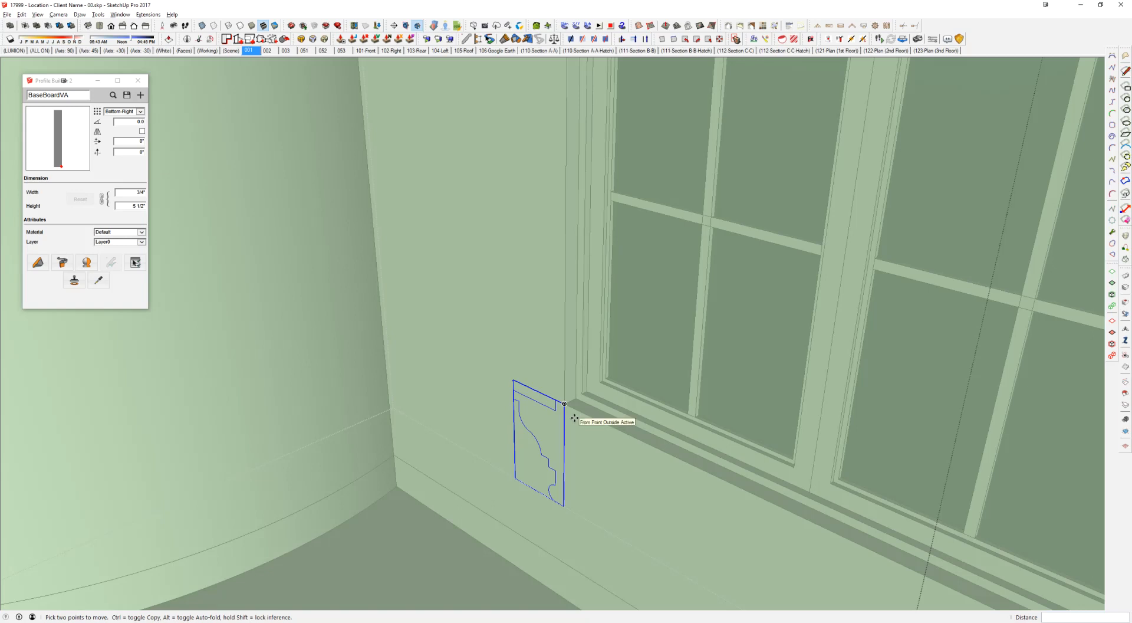
{"action": "scroll", "coordinate": [546, 417], "scroll_direction": "down", "scroll_amount": 1}
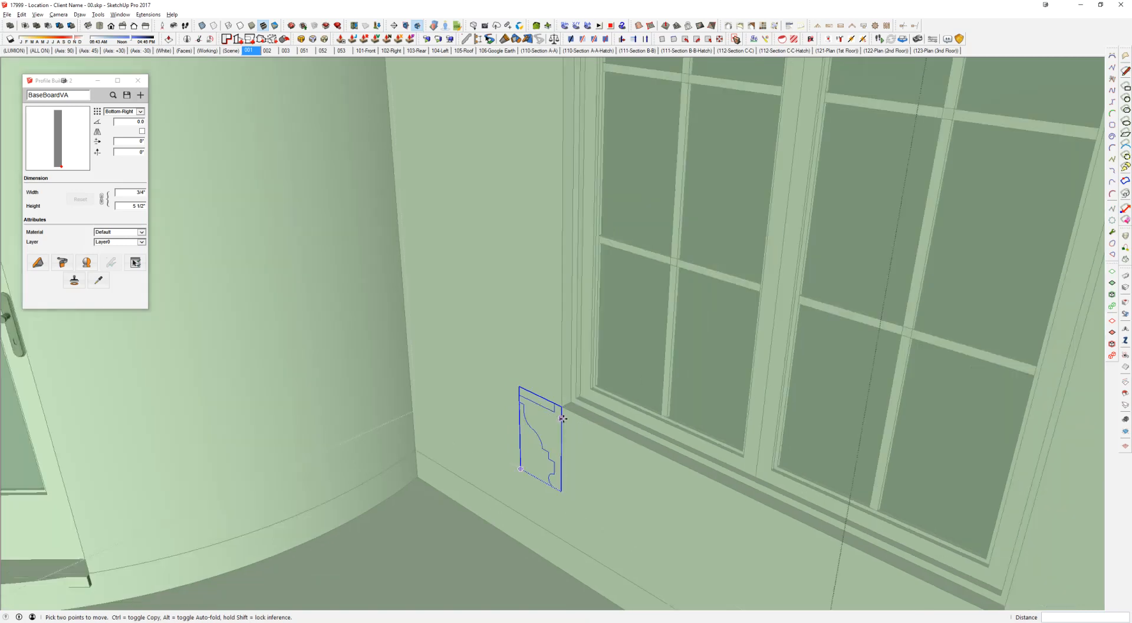
{"action": "middle_click_drag", "start_coordinate": [541, 415], "coordinate": [536, 440]}
{"action": "key", "text": "h"}
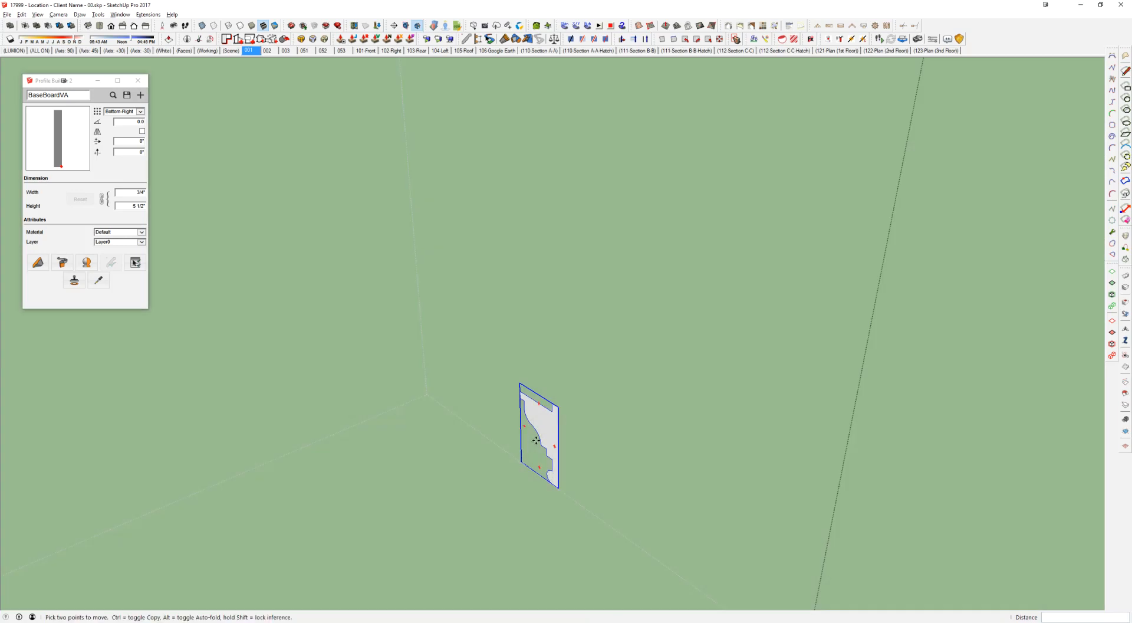
{"action": "key", "text": "h"}
{"action": "left_click", "coordinate": [558, 407]}
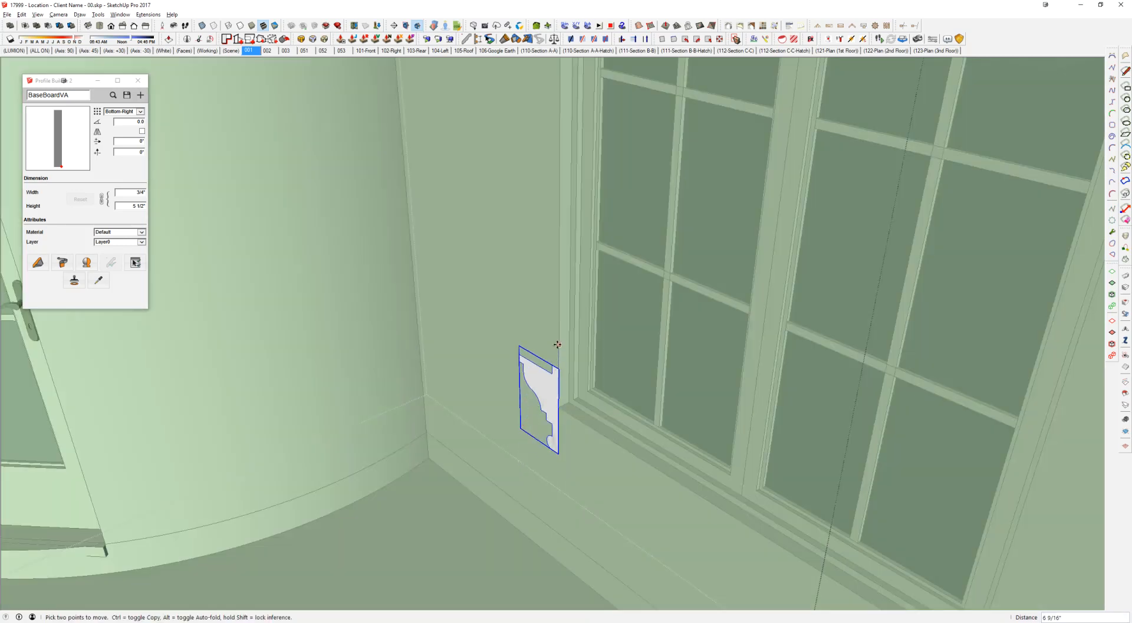
{"action": "key", "text": "Escape"}
{"action": "scroll", "coordinate": [559, 407], "scroll_direction": "up", "scroll_amount": 5}
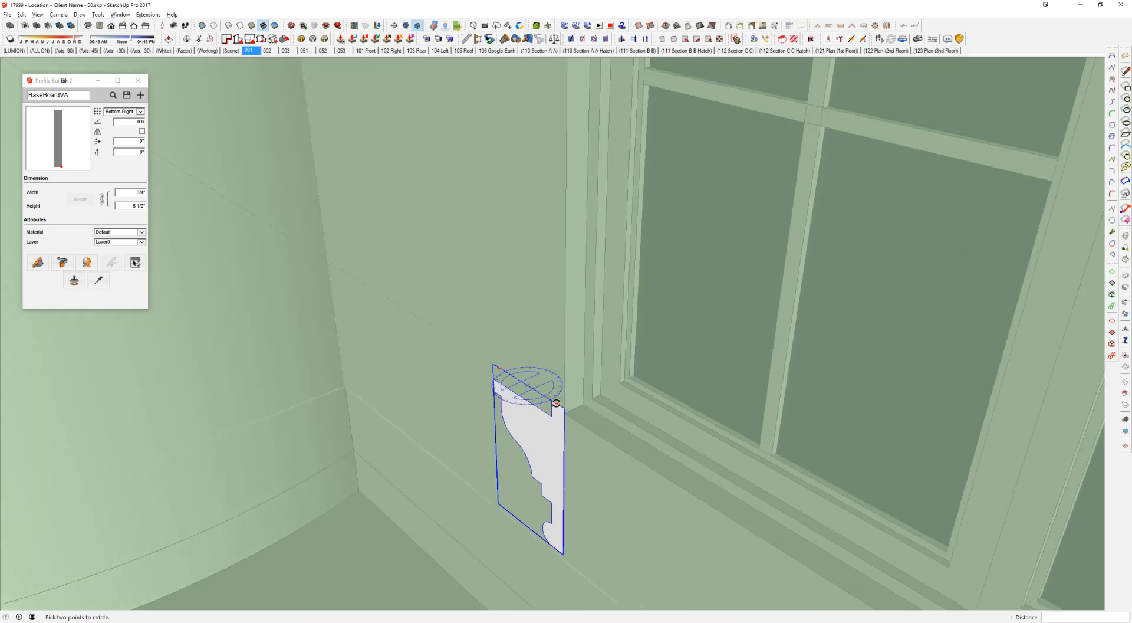
Step: Open the copied profile and draw an edge from its upper rear corner into the window recess, ending in a 1/2" drop
{"action": "middle_click_drag", "start_coordinate": [570, 413], "coordinate": [569, 345], "text": "shift"}
{"action": "scroll", "coordinate": [569, 344], "scroll_direction": "up", "scroll_amount": 2}
{"action": "key", "text": "space"}
{"action": "double_click", "coordinate": [563, 352]}
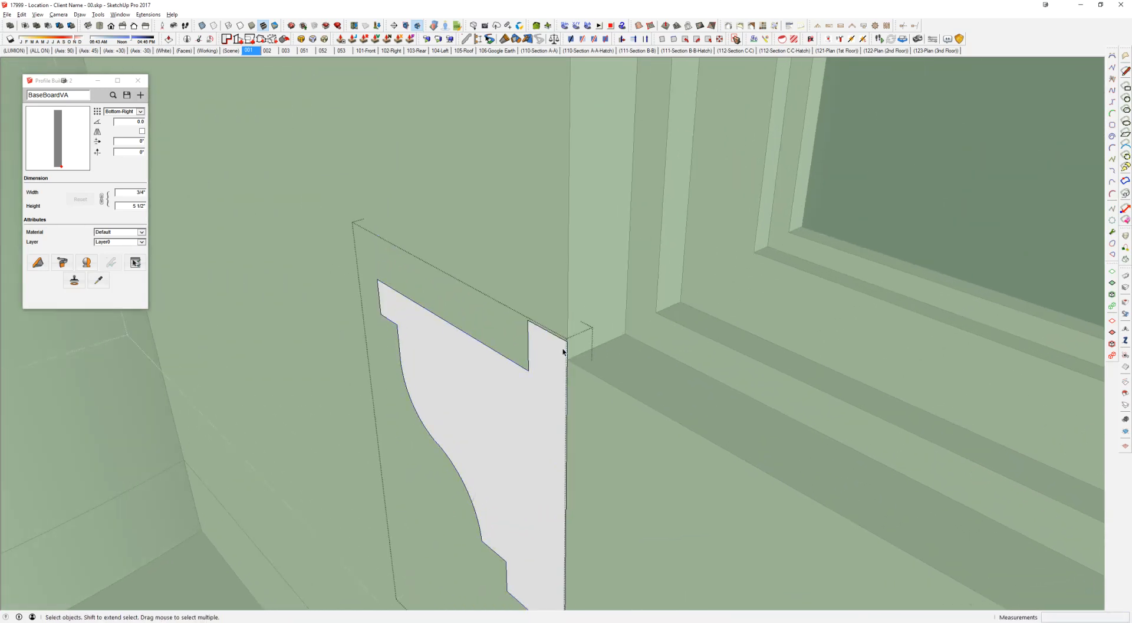
{"action": "key", "text": "l"}
{"action": "left_click", "coordinate": [567, 342]}
{"action": "key", "text": "Return"}
{"action": "key", "text": "Escape"}
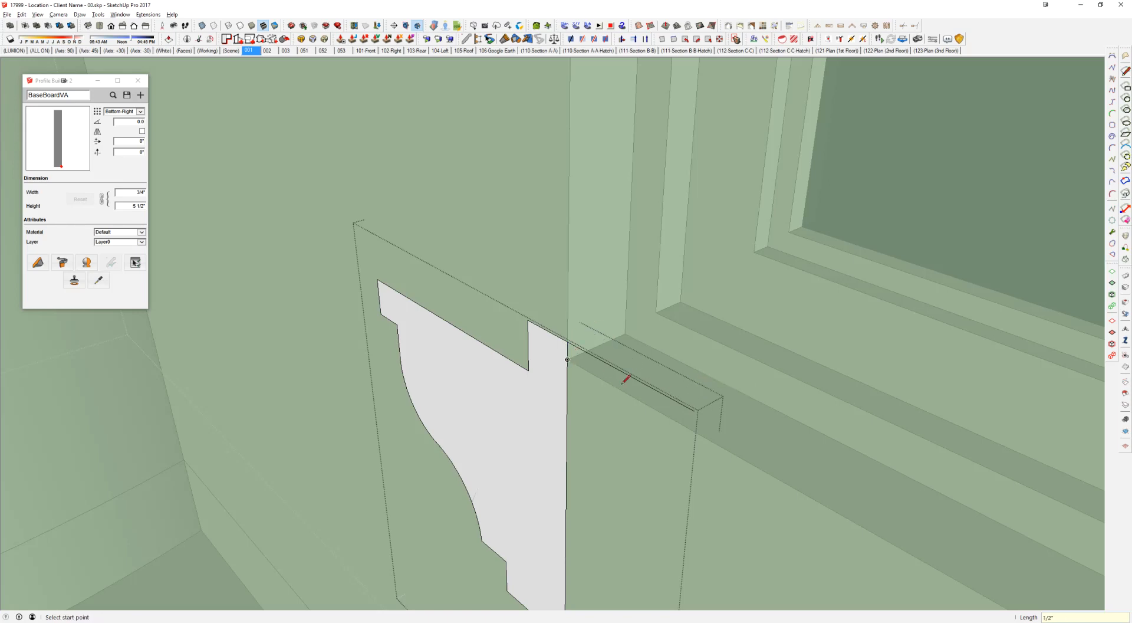
{"action": "left_click", "coordinate": [694, 411]}
{"action": "left_click", "coordinate": [694, 411]}
{"action": "key", "text": "e"}
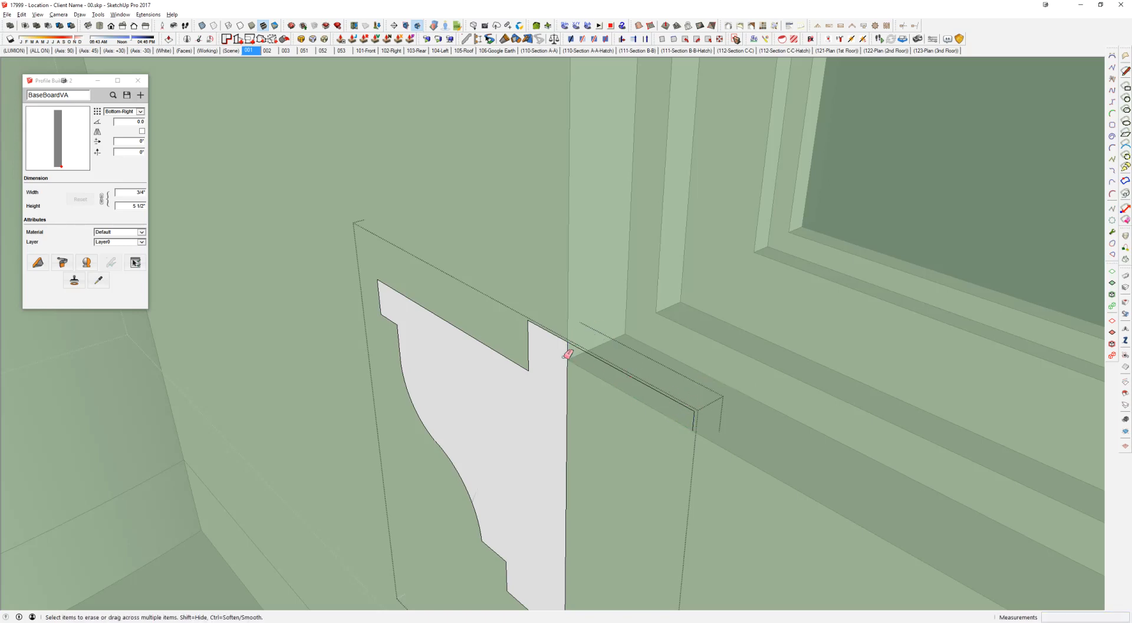
Step: Close the underside of the strip reaching into the recess and erase the edge dividing it from the profile
{"action": "key", "text": "h"}
{"action": "key", "text": "l"}
{"action": "left_click", "coordinate": [693, 430]}
{"action": "left_click", "coordinate": [568, 357]}
{"action": "key", "text": "e"}
{"action": "scroll", "coordinate": [563, 354], "scroll_direction": "down", "scroll_amount": 2}
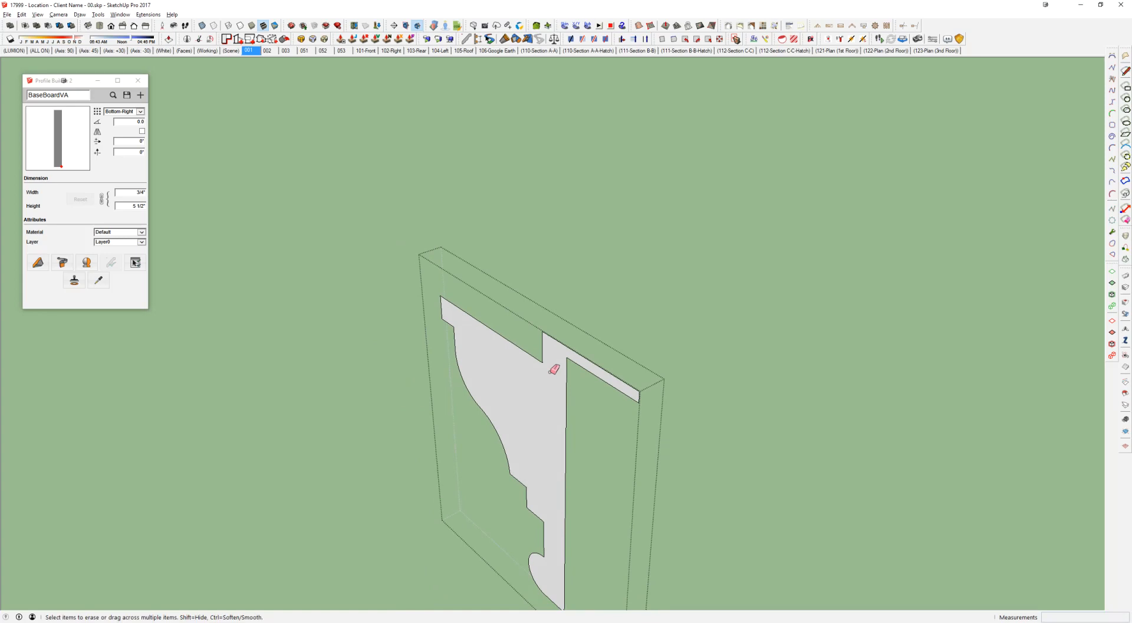
{"action": "scroll", "coordinate": [554, 369], "scroll_direction": "down", "scroll_amount": 1}
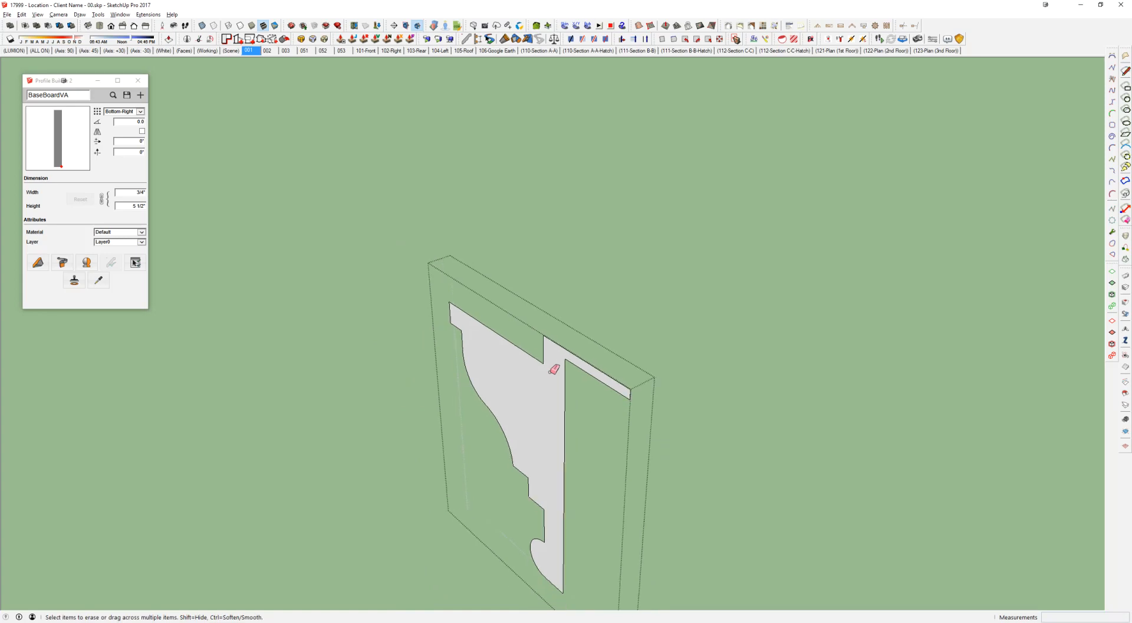
Step: Move the finished profile face 12" into the wall, perpendicular to its plane
{"action": "key", "text": "space"}
{"action": "left_click", "coordinate": [538, 396]}
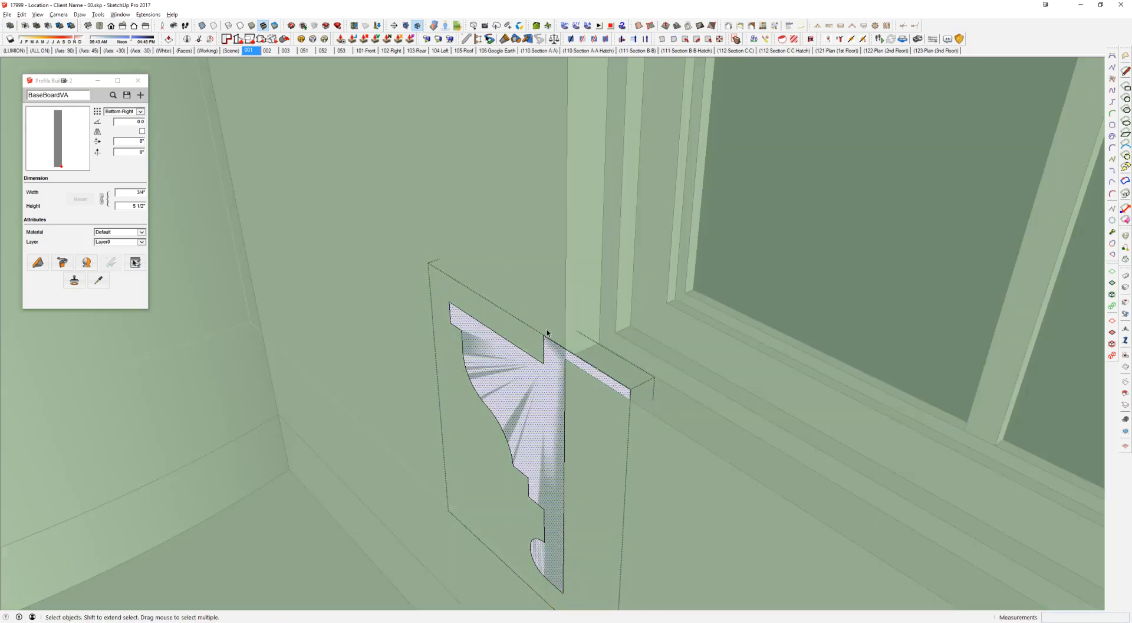
{"action": "key", "text": "m"}
{"action": "left_click", "coordinate": [561, 394]}
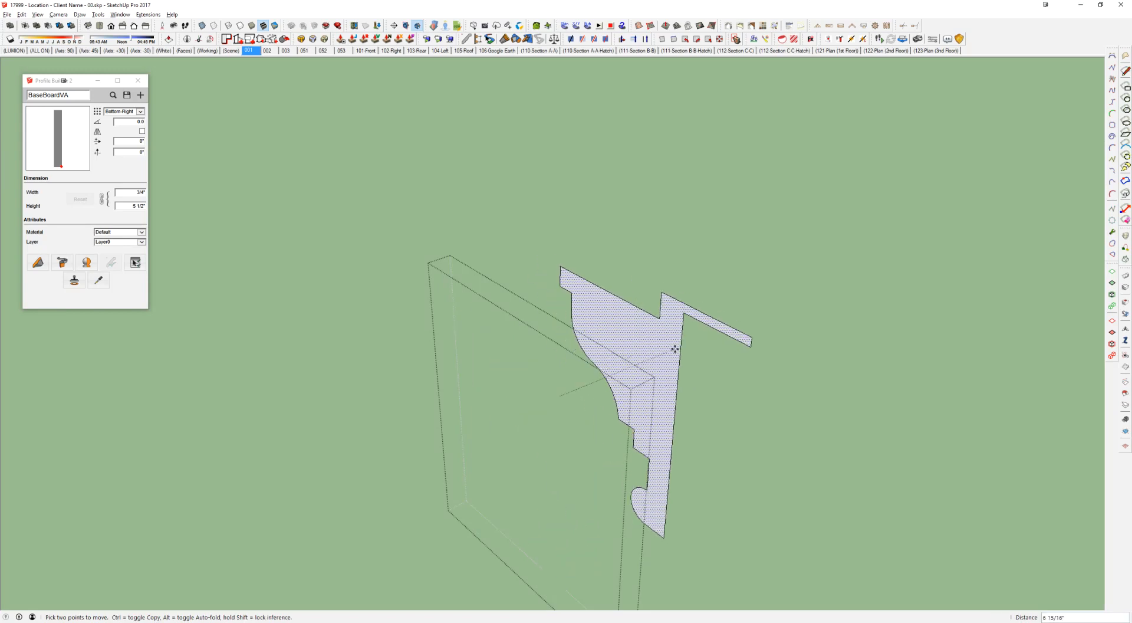
{"action": "type", "text": "12"}
{"action": "key", "text": "Return"}
Step: Draw a three-segment path from the profile out to the window's lower corner, along the full sill width, and back into the wall
{"action": "key", "text": "l"}
{"action": "left_click", "coordinate": [744, 277]}
{"action": "scroll", "coordinate": [744, 276], "scroll_direction": "down", "scroll_amount": 1}
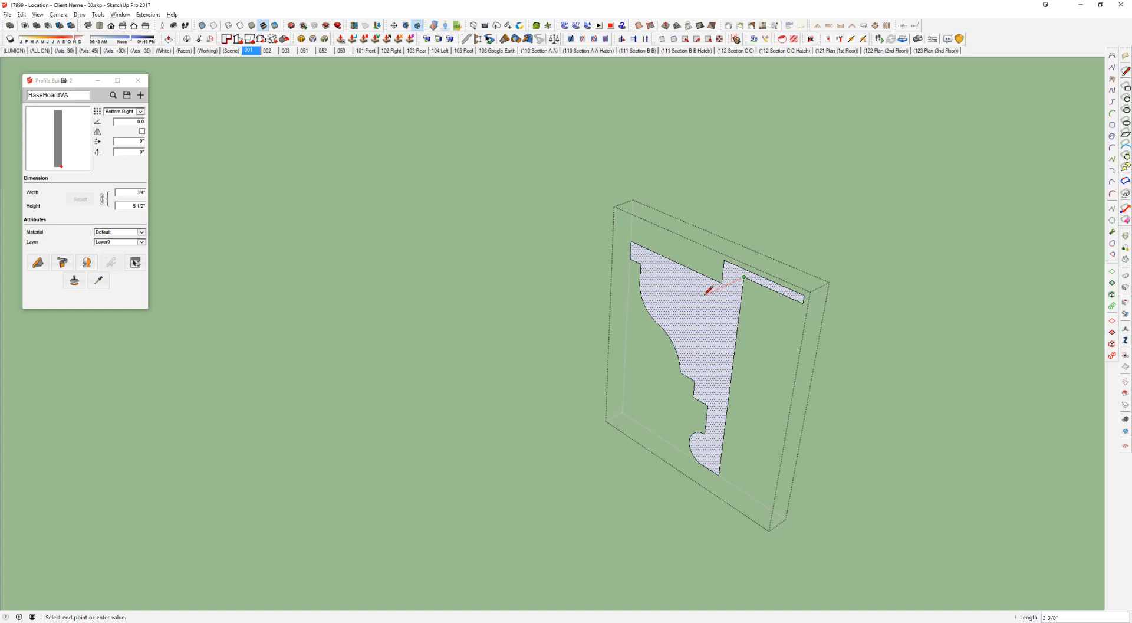
{"action": "key", "text": "i"}
{"action": "left_click", "coordinate": [588, 346]}
{"action": "scroll", "coordinate": [589, 344], "scroll_direction": "down", "scroll_amount": 4}
{"action": "middle_click_drag", "start_coordinate": [724, 401], "coordinate": [546, 303], "text": "shift"}
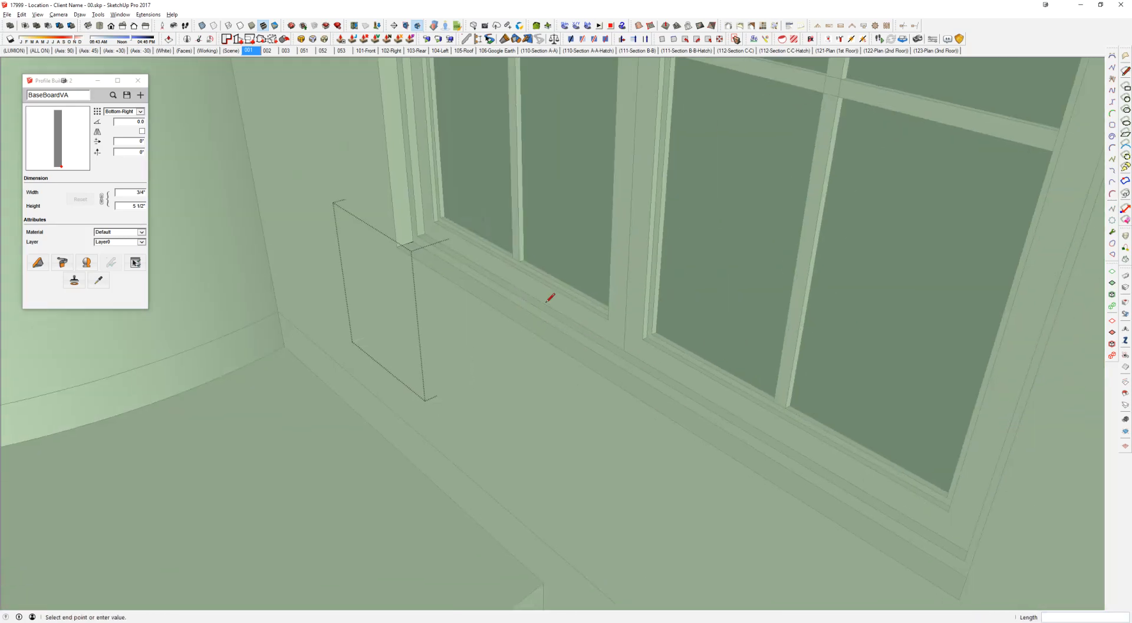
{"action": "scroll", "coordinate": [546, 303], "scroll_direction": "down", "scroll_amount": 2}
{"action": "left_click", "coordinate": [819, 497]}
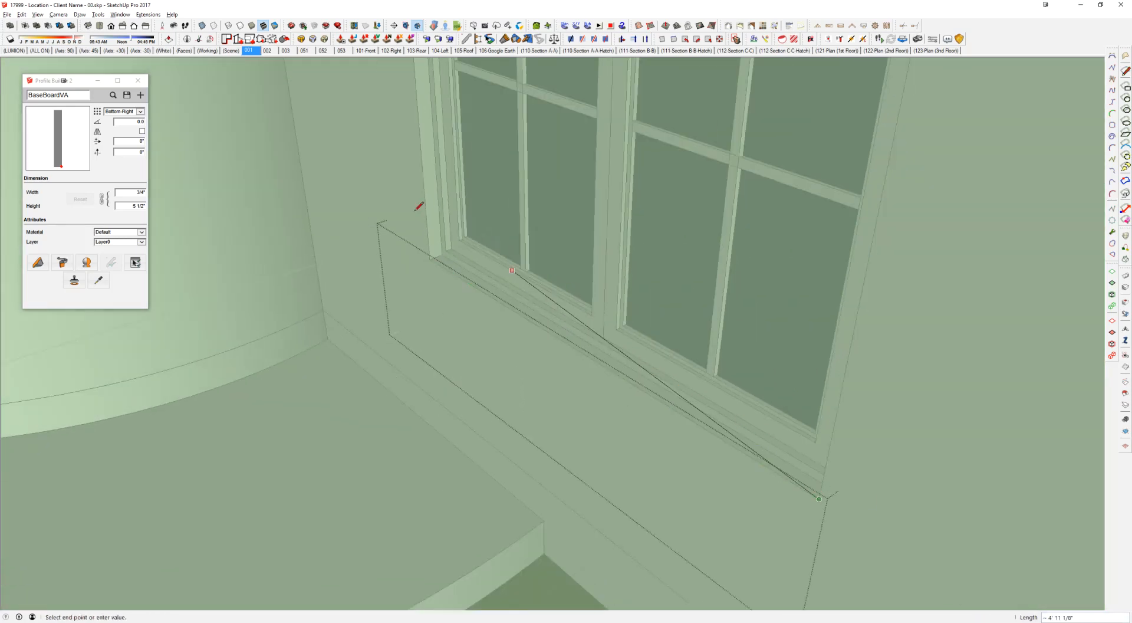
{"action": "key", "text": "i"}
{"action": "key", "text": "shift"}
{"action": "left_click", "coordinate": [497, 256]}
{"action": "key", "text": "space"}
Step: Select the three path lines, sweep the sill profile along them with Follow Me, and inspect the resulting sill
{"action": "left_click_drag", "start_coordinate": [861, 411], "coordinate": [611, 538]}
{"action": "left_click", "coordinate": [449, 253], "text": "shift"}
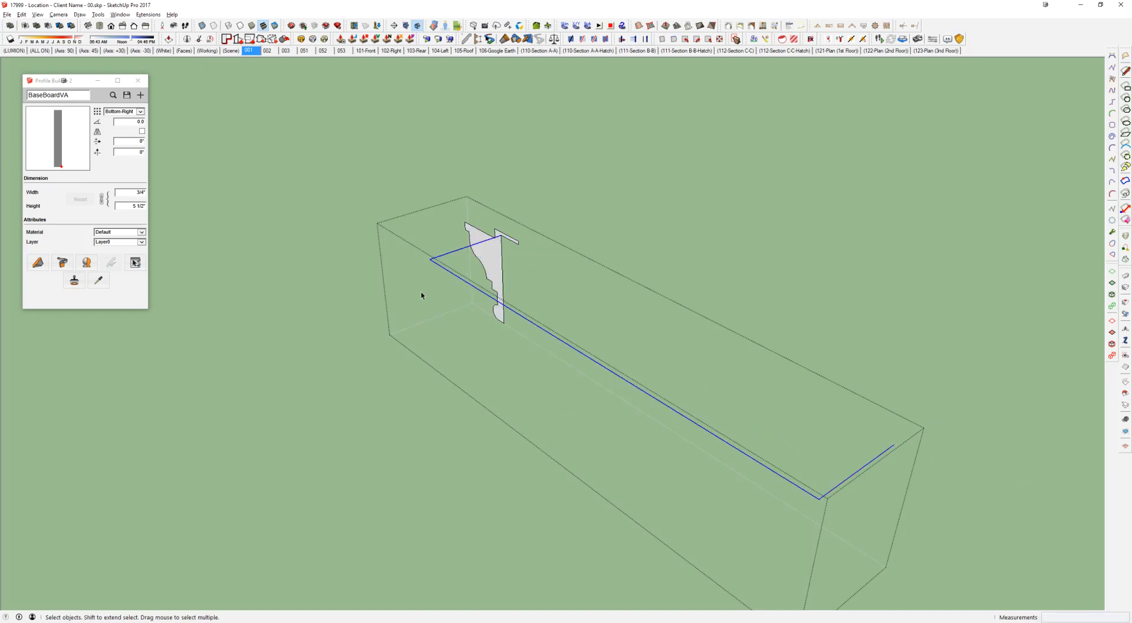
{"action": "key", "text": "f"}
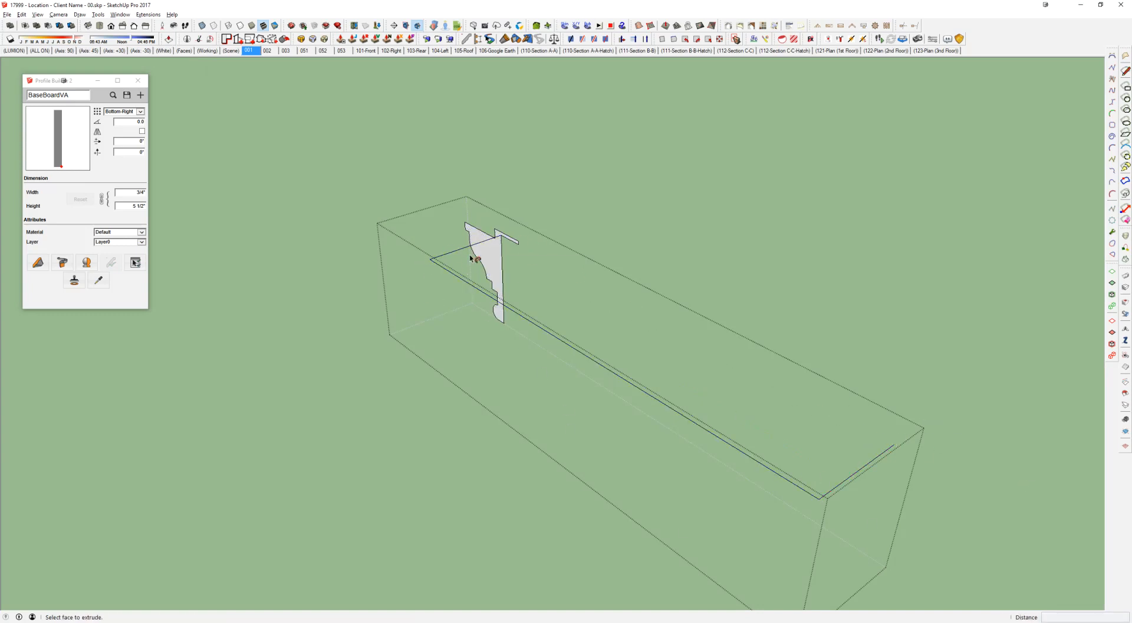
{"action": "left_click", "coordinate": [479, 257]}
{"action": "key", "text": "space"}
{"action": "triple_click", "coordinate": [489, 313]}
{"action": "middle_click_drag", "start_coordinate": [489, 315], "coordinate": [515, 328]}
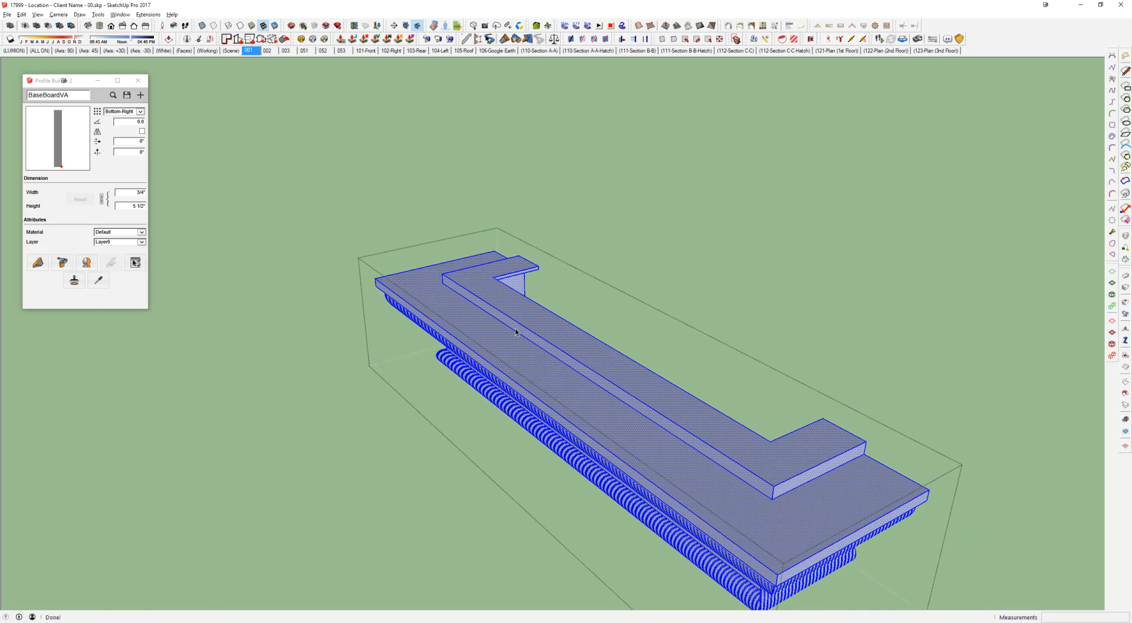
{"action": "scroll", "coordinate": [518, 330], "scroll_direction": "down", "scroll_amount": 3}
{"action": "middle_click_drag", "start_coordinate": [519, 328], "coordinate": [759, 397]}
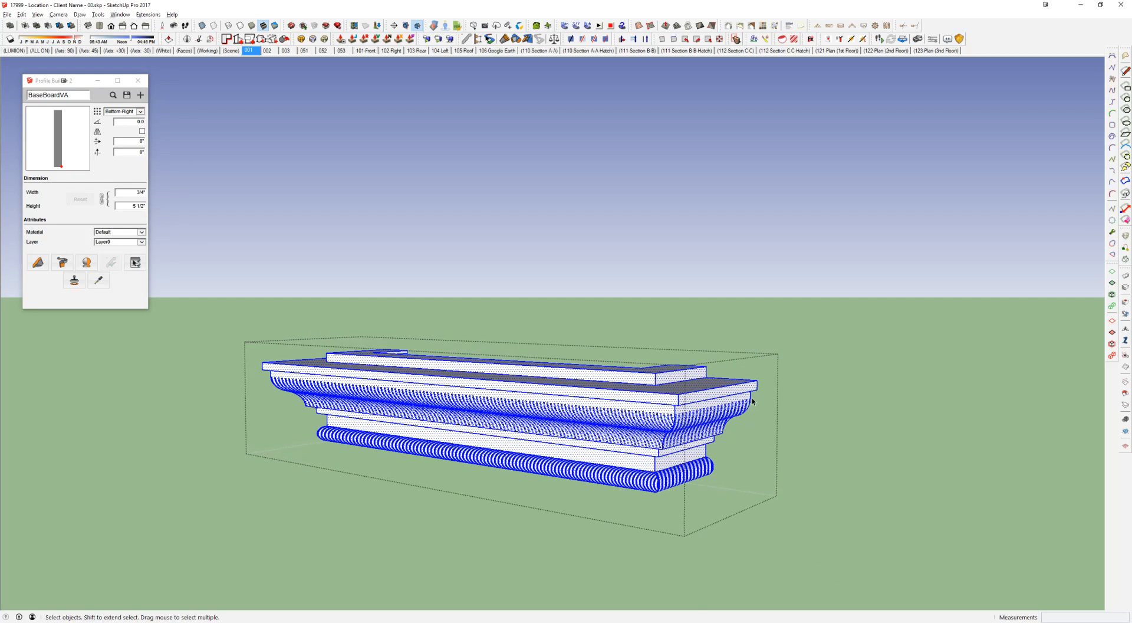
{"action": "middle_click_drag", "start_coordinate": [897, 257], "coordinate": [437, 377]}
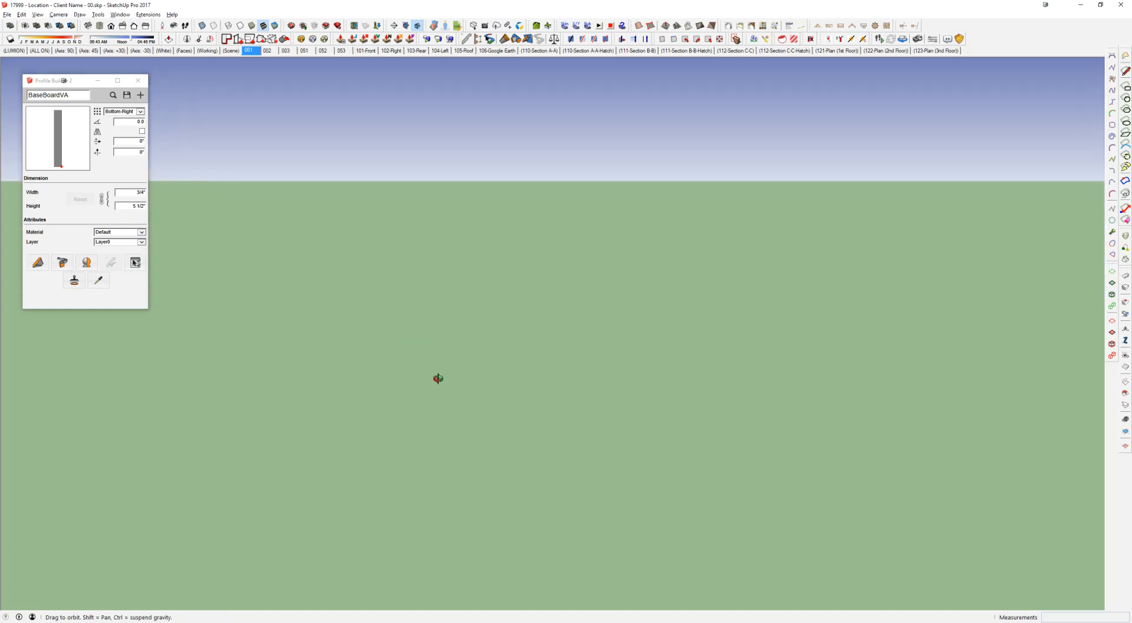
Step: Undo the sweep so that only the sill profile and its path lines remain
{"action": "key", "text": "shift+z"}
{"action": "scroll", "coordinate": [533, 262], "scroll_direction": "down", "scroll_amount": 3}
{"action": "middle_click_drag", "start_coordinate": [625, 281], "coordinate": [554, 220]}
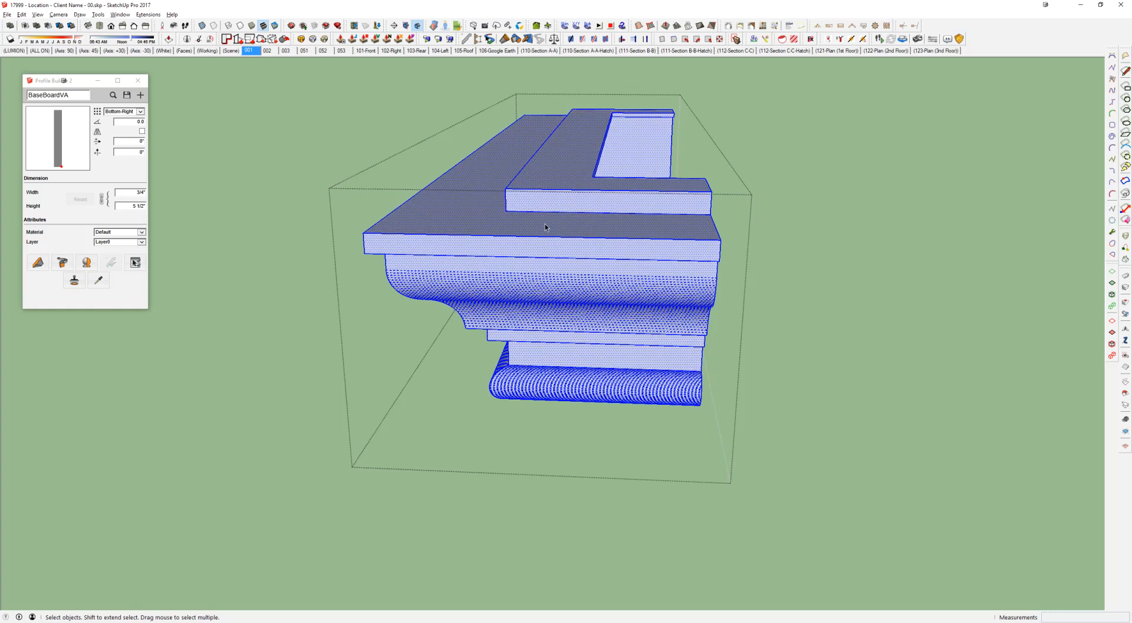
{"action": "key", "text": "Delete"}
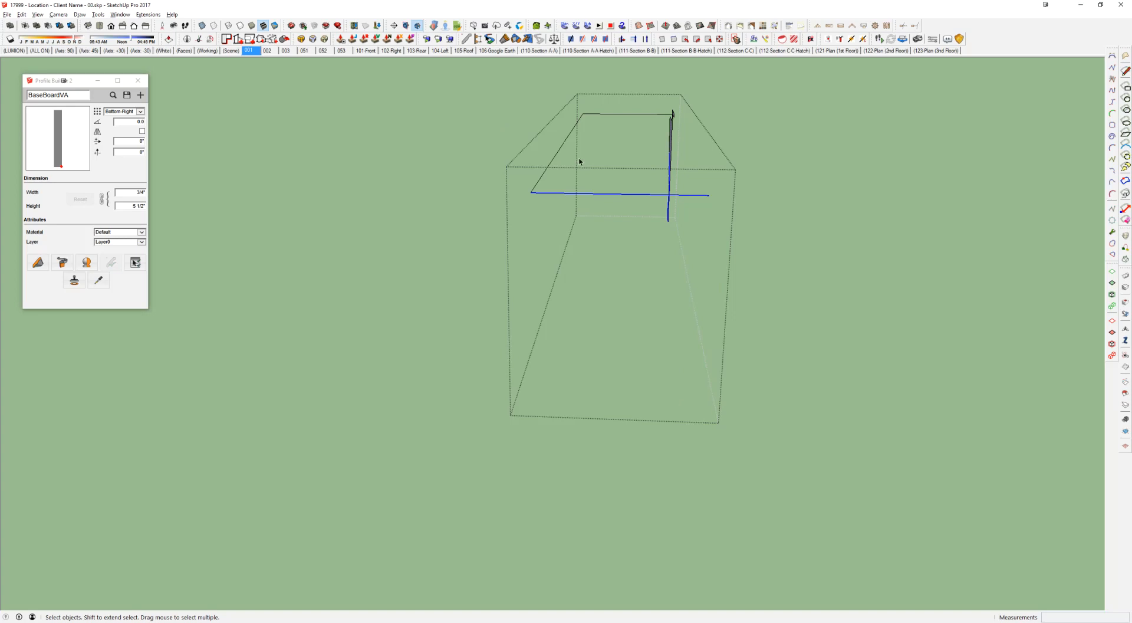
{"action": "middle_click_drag", "start_coordinate": [572, 195], "coordinate": [716, 256]}
{"action": "key", "text": "shift+z"}
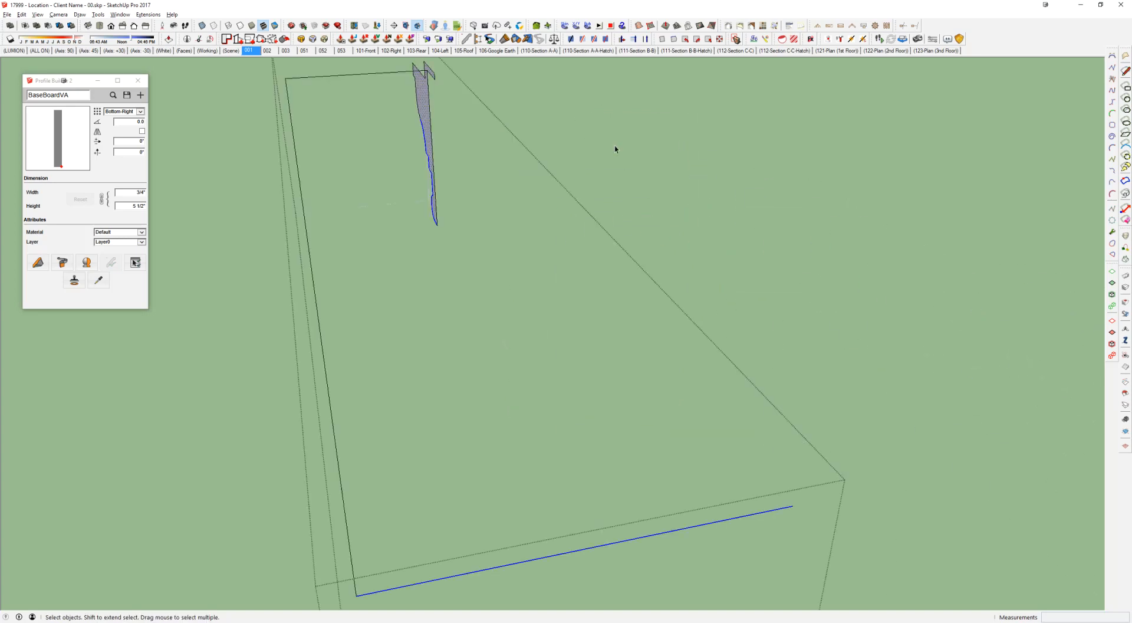
{"action": "middle_click_drag", "start_coordinate": [422, 94], "coordinate": [1072, 299]}
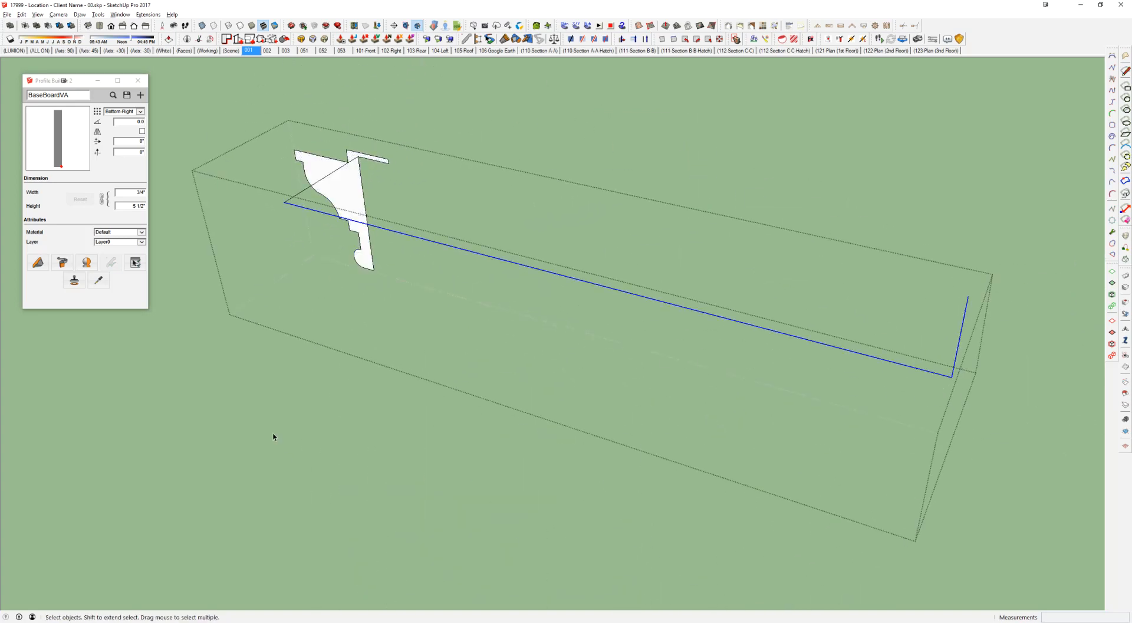
Step: Reselect the complete sill path and sweep the profile along it with Follow Me
{"action": "left_click", "coordinate": [294, 196], "text": "shift"}
{"action": "key", "text": "shift+f"}
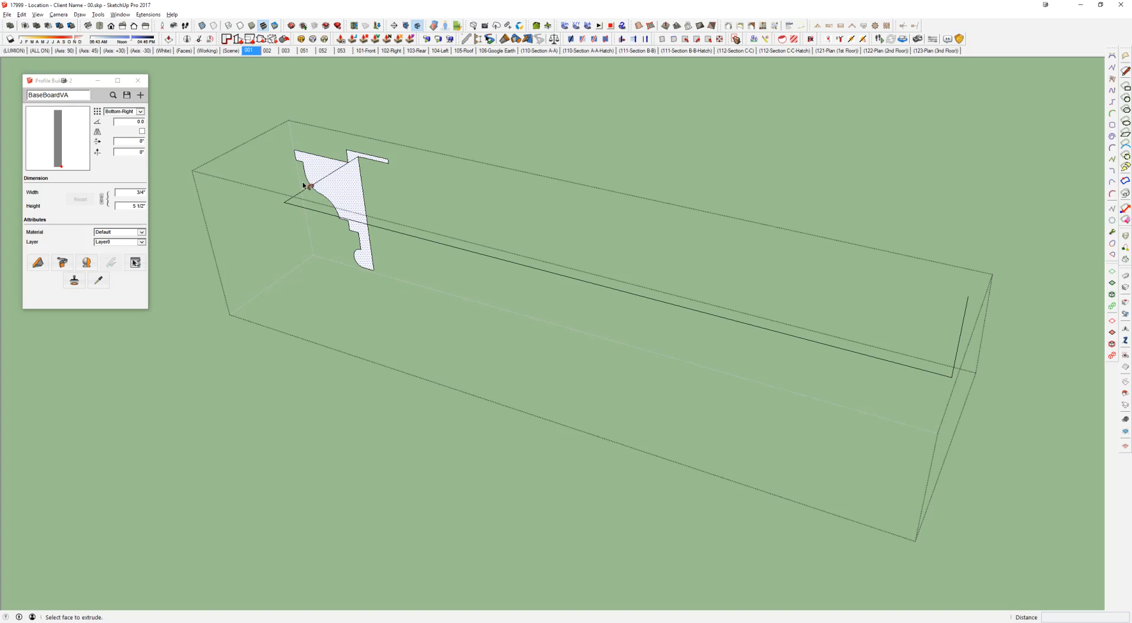
{"action": "left_click", "coordinate": [363, 182]}
{"action": "middle_click_drag", "start_coordinate": [438, 219], "coordinate": [253, 194]}
{"action": "scroll", "coordinate": [394, 207], "scroll_direction": "down", "scroll_amount": 3}
{"action": "middle_click_drag", "start_coordinate": [566, 344], "coordinate": [505, 380]}
{"action": "scroll", "coordinate": [592, 305], "scroll_direction": "up", "scroll_amount": 3}
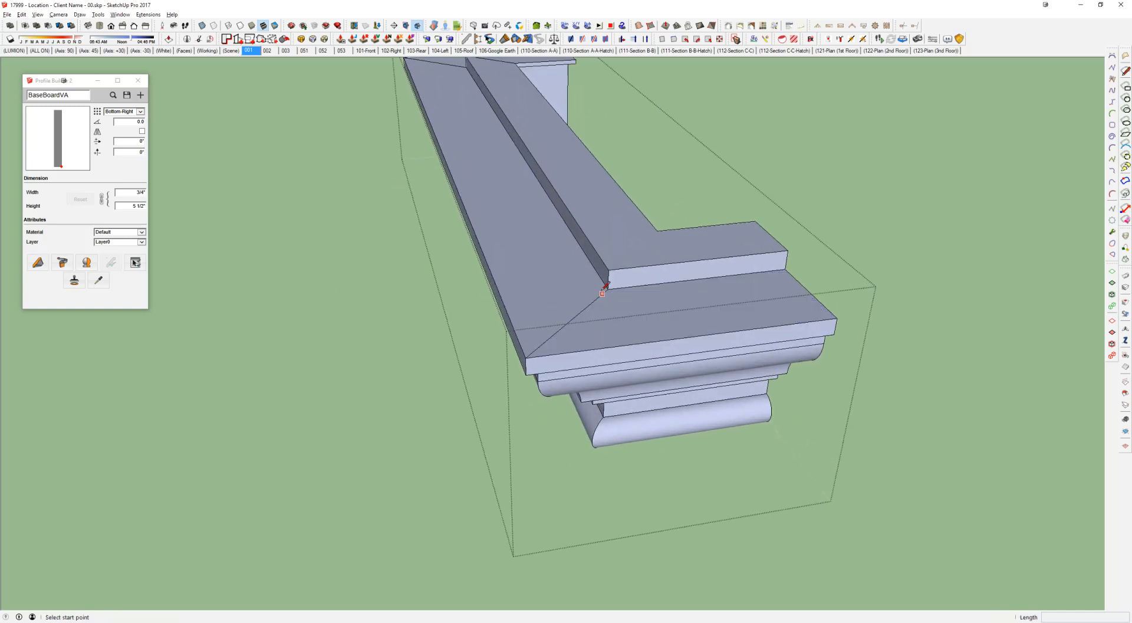
Step: Draw the mitre edge across the sill's upper face from the inner corner to the outer corner
{"action": "key", "text": "l"}
{"action": "left_click", "coordinate": [607, 289]}
{"action": "left_click", "coordinate": [525, 357]}
{"action": "key", "text": "space"}
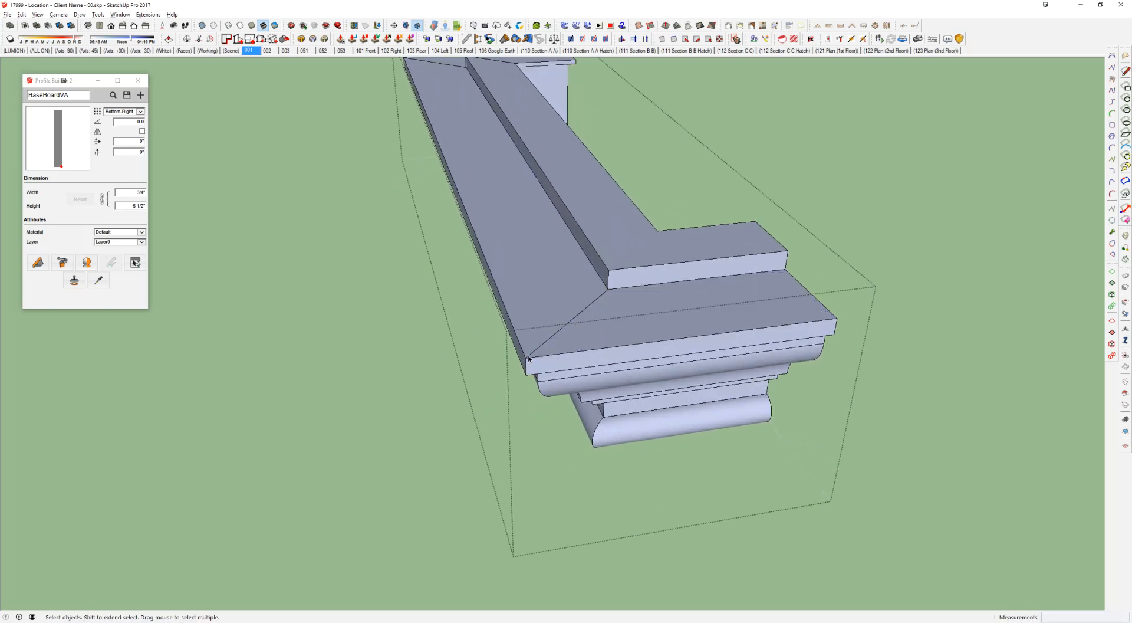
Step: Select all of the sill's geometry and run CleanUp with the last settings to merge its coplanar faces
{"action": "scroll", "coordinate": [529, 358], "scroll_direction": "down", "scroll_amount": 3}
{"action": "middle_click_drag", "start_coordinate": [528, 358], "coordinate": [584, 346]}
{"action": "triple_click", "coordinate": [500, 307]}
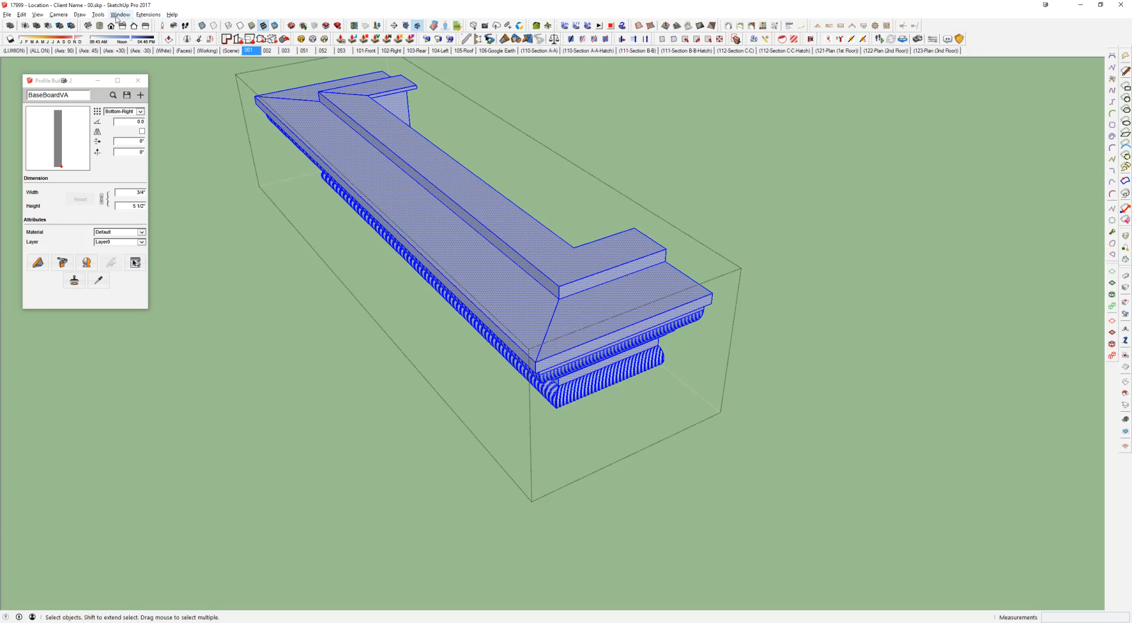
{"action": "left_click", "coordinate": [140, 16]}
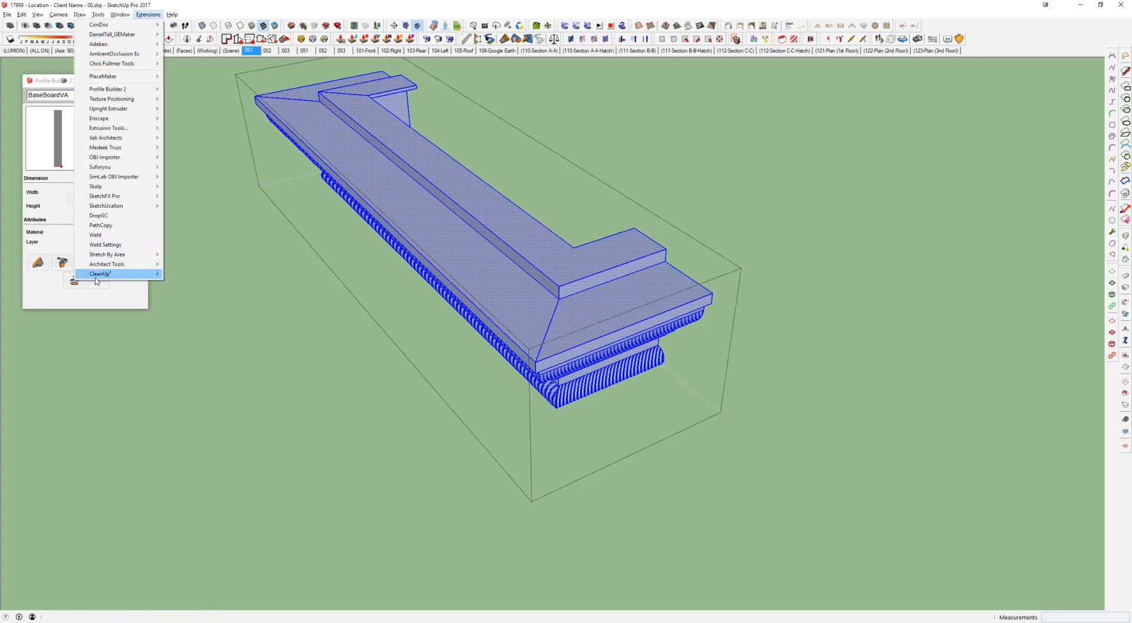
{"action": "mouse_move", "coordinate": [120, 277]}
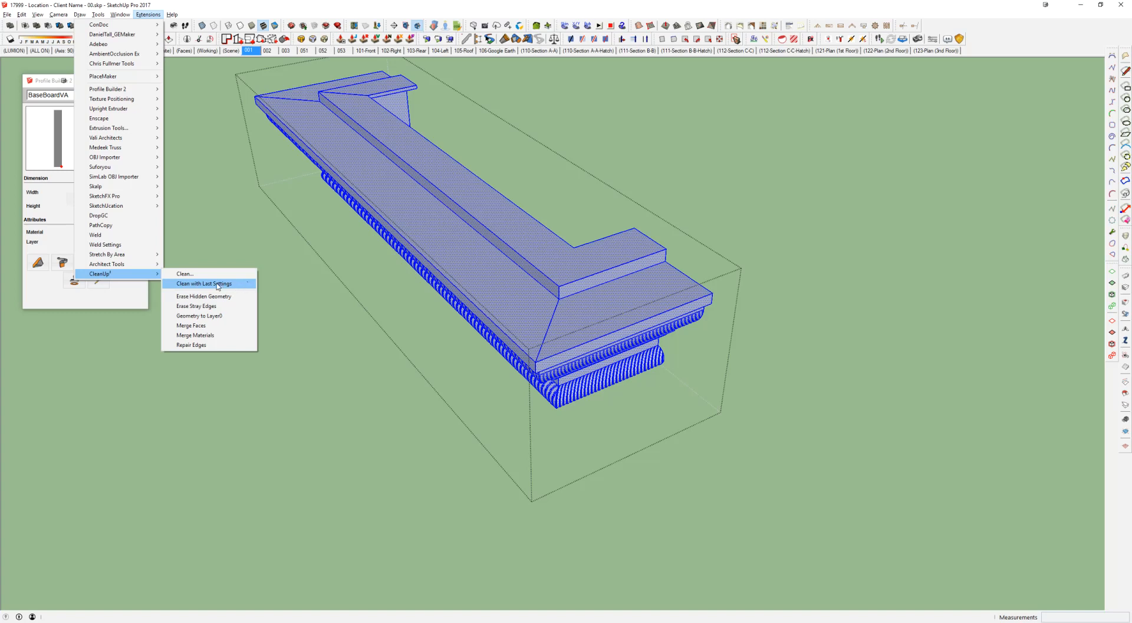
{"action": "left_click", "coordinate": [519, 246]}
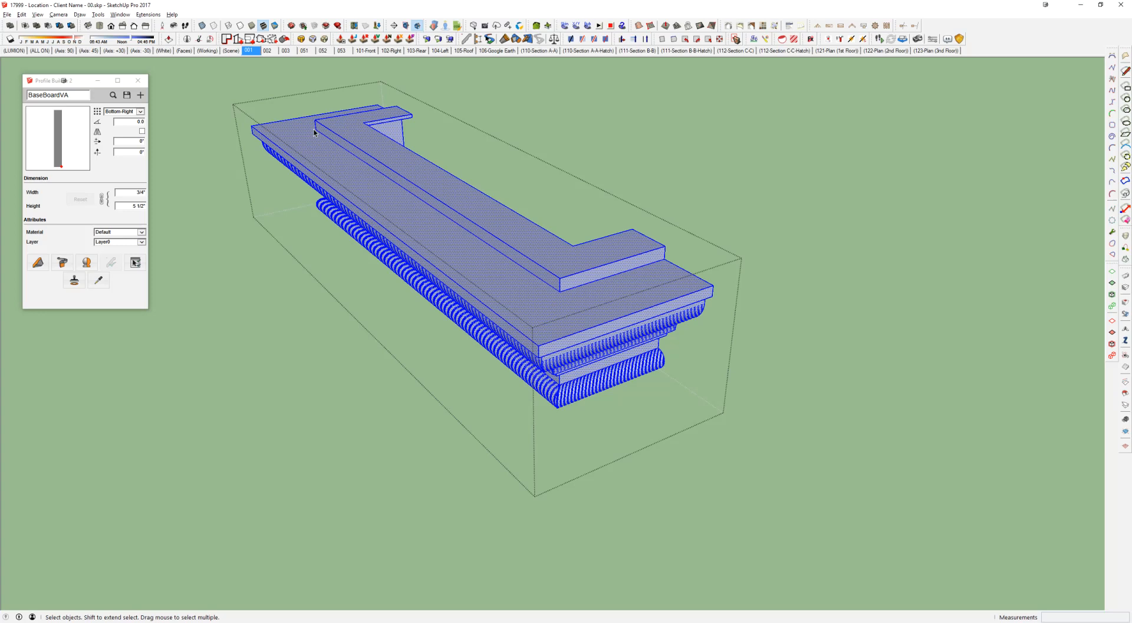
Step: Reverse the faces of the selected sill so that their front sides point outward
{"action": "middle_click_drag", "start_coordinate": [534, 270], "coordinate": [528, 273]}
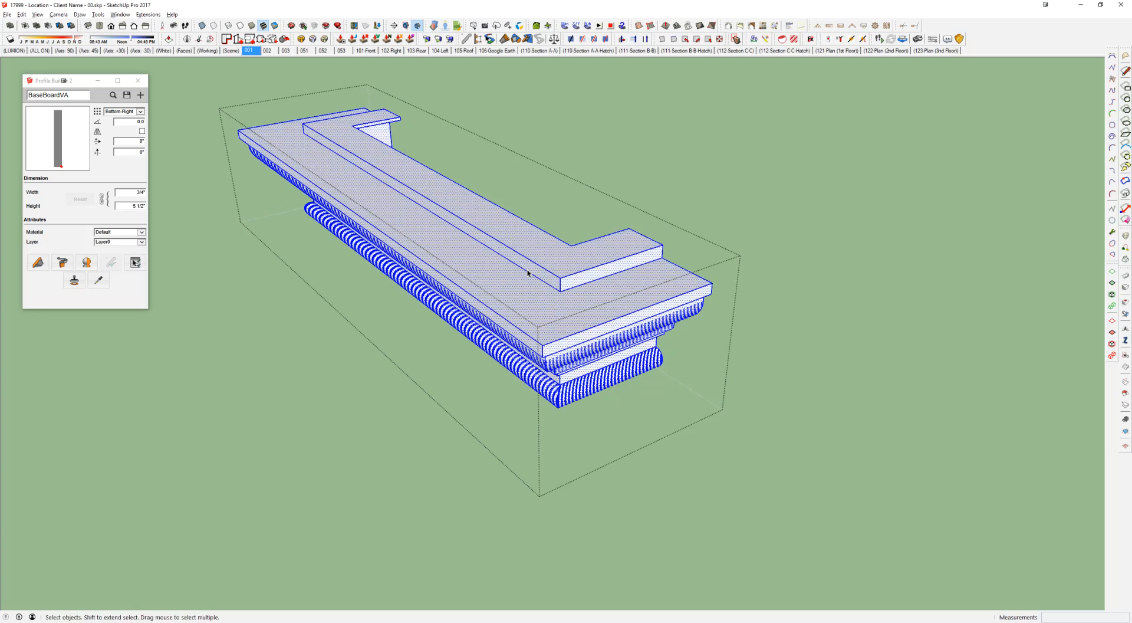
{"action": "scroll", "coordinate": [528, 270], "scroll_direction": "down", "scroll_amount": 3}
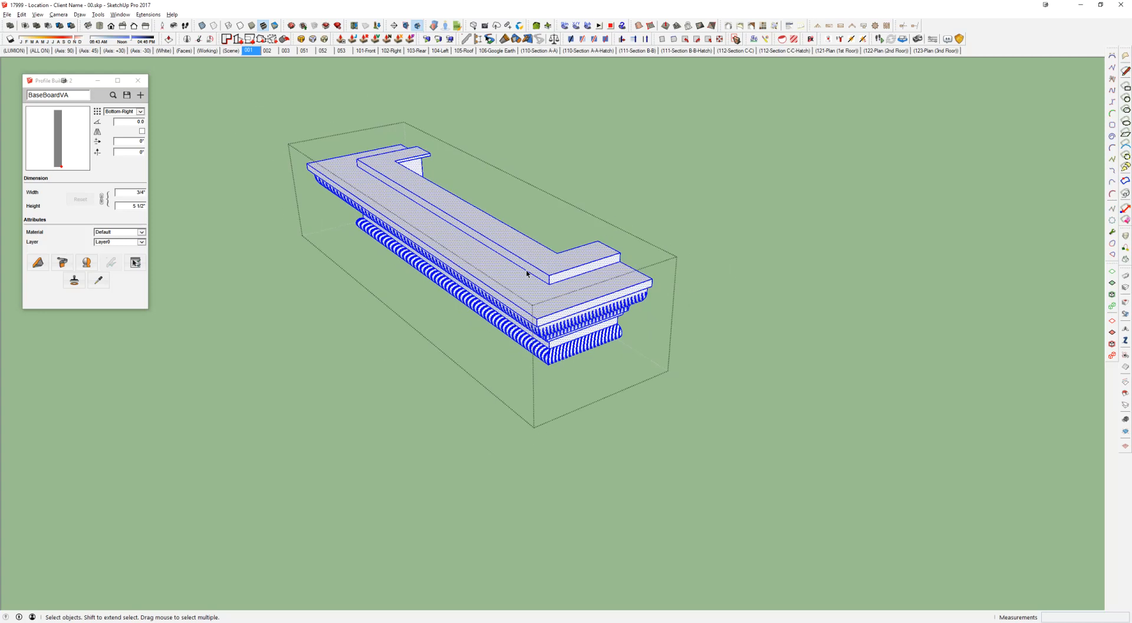
{"action": "middle_click_drag", "start_coordinate": [538, 286], "coordinate": [509, 225]}
Step: Select the sill's two end profile faces and move them flush with the rear face of the long run
{"action": "left_click", "coordinate": [723, 539]}
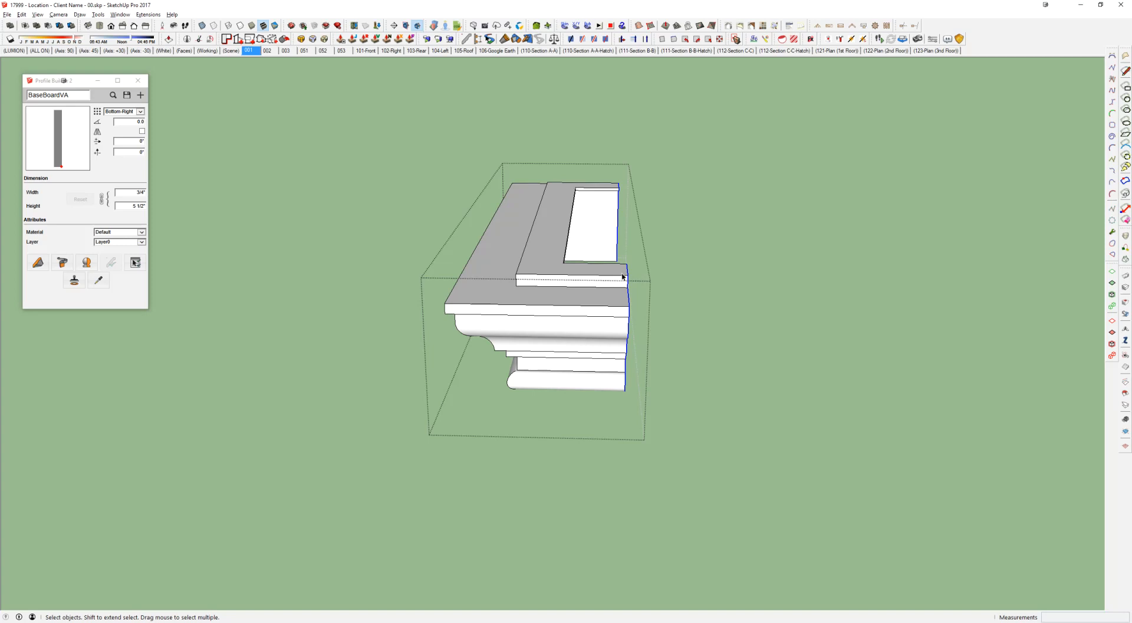
{"action": "scroll", "coordinate": [623, 276], "scroll_direction": "up", "scroll_amount": 2}
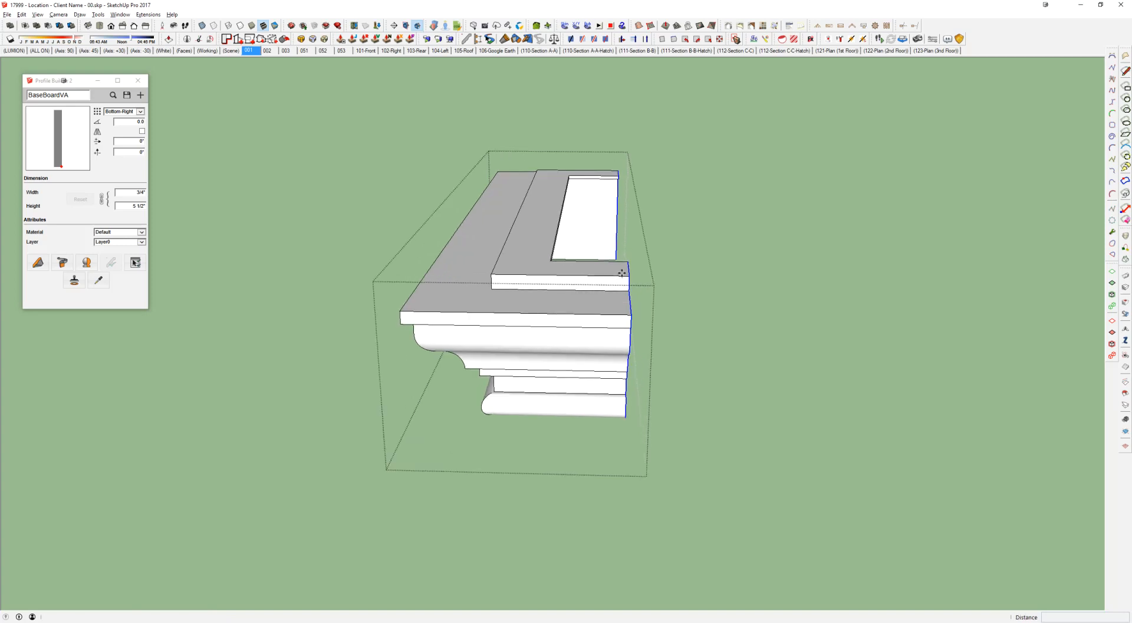
{"action": "mouse_move", "coordinate": [616, 192]}
{"action": "middle_mouse_down"}
{"action": "mouse_move", "coordinate": [561, 175]}
{"action": "mouse_move", "coordinate": [577, 154]}
{"action": "mouse_move", "coordinate": [579, 184]}
{"action": "mouse_move", "coordinate": [600, 182]}
{"action": "middle_mouse_up"}
{"action": "middle_click_drag", "start_coordinate": [564, 146], "coordinate": [630, 204]}
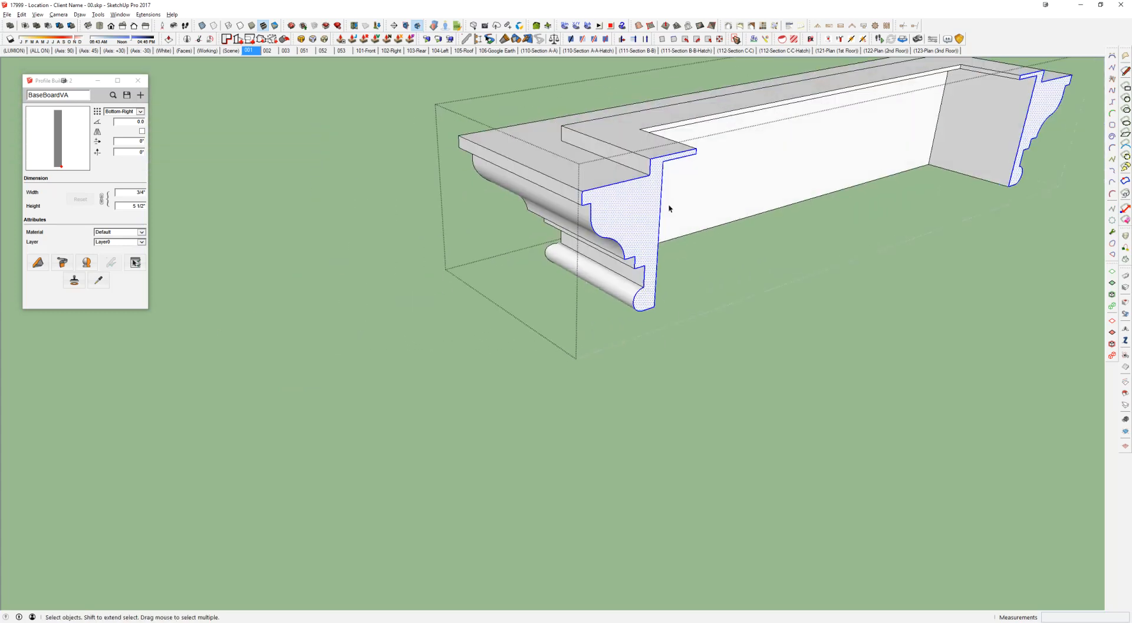
{"action": "scroll", "coordinate": [1001, 132], "scroll_direction": "up", "scroll_amount": 5}
{"action": "key", "text": "m"}
{"action": "left_click", "coordinate": [951, 249]}
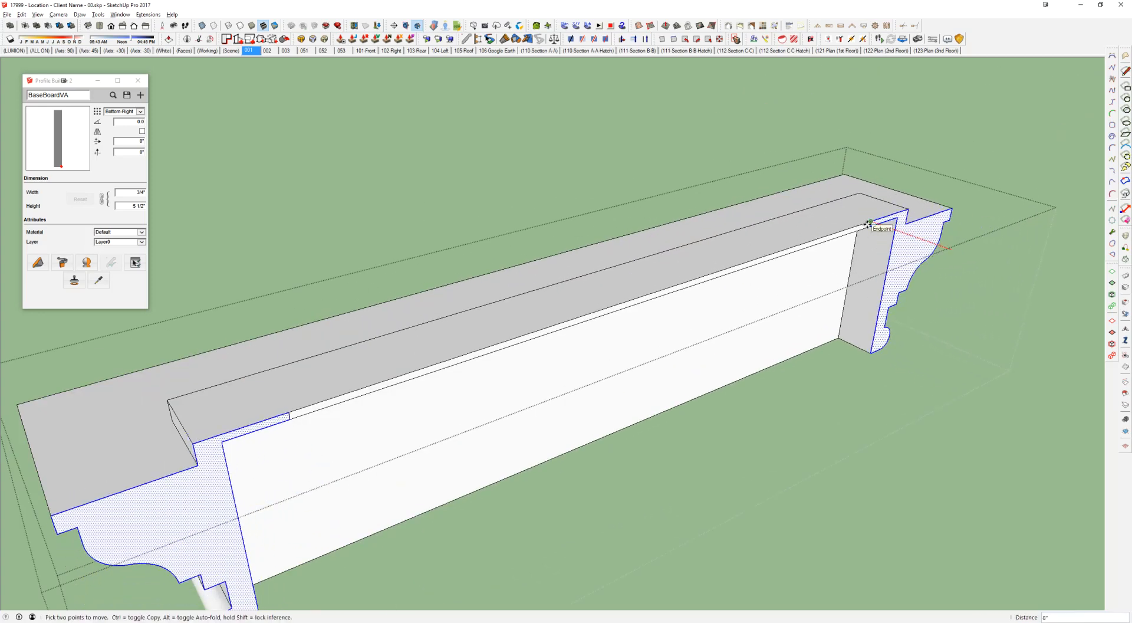
{"action": "left_click", "coordinate": [651, 341]}
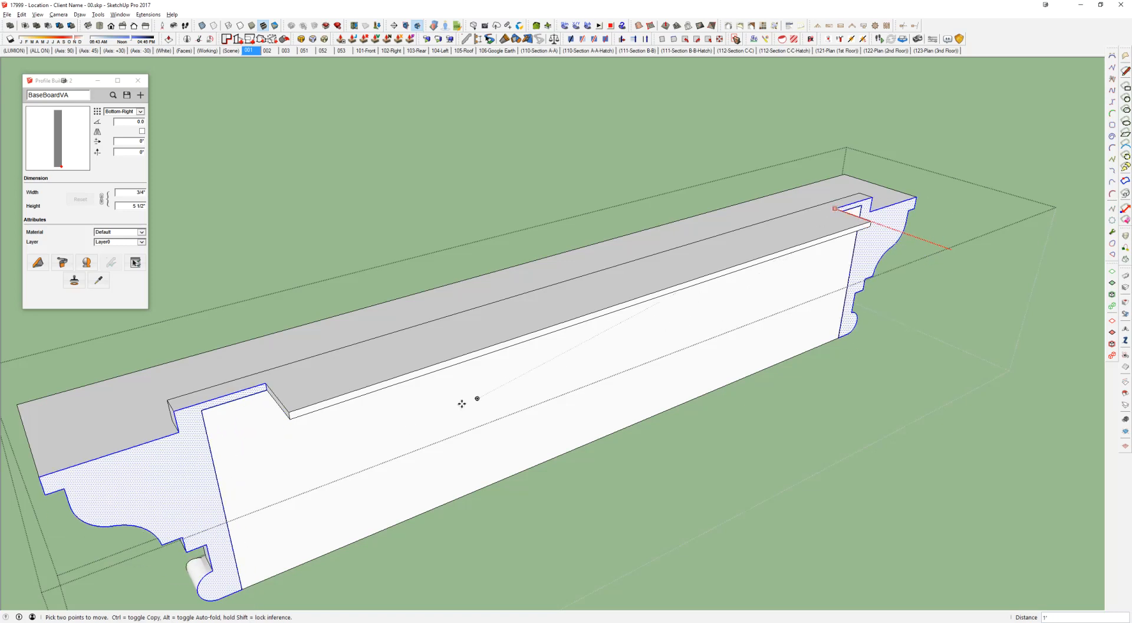
Step: Select the whole sill again, repeat CleanUp with the last settings, and clear the selection
{"action": "middle_click_drag", "start_coordinate": [348, 448], "coordinate": [626, 298]}
{"action": "scroll", "coordinate": [517, 283], "scroll_direction": "up", "scroll_amount": 1}
{"action": "key", "text": "space"}
{"action": "double_click", "coordinate": [541, 293]}
{"action": "left_click", "coordinate": [541, 293]}
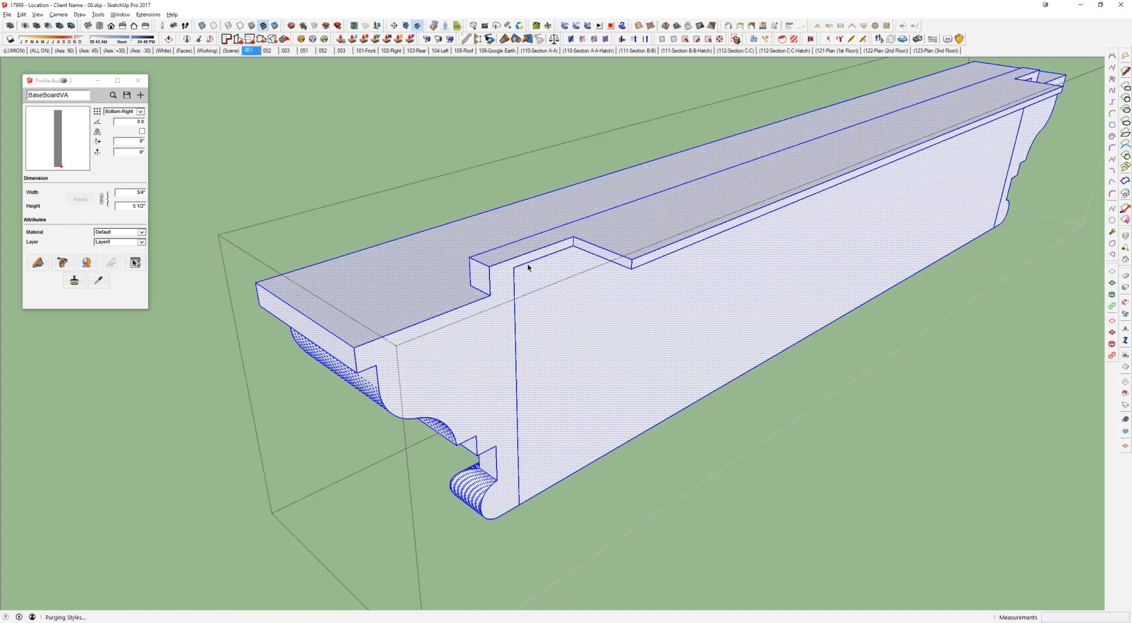
{"action": "middle_click_drag", "start_coordinate": [541, 235], "coordinate": [381, 336]}
{"action": "key", "text": "ctrl+t"}
Step: Show the rest of the model and move the ledge's left notch edge to the corner of the window jamb
{"action": "key", "text": "i"}
{"action": "scroll", "coordinate": [718, 357], "scroll_direction": "down", "scroll_amount": 2}
{"action": "scroll", "coordinate": [371, 318], "scroll_direction": "up", "scroll_amount": 4}
{"action": "scroll", "coordinate": [372, 308], "scroll_direction": "up", "scroll_amount": 2}
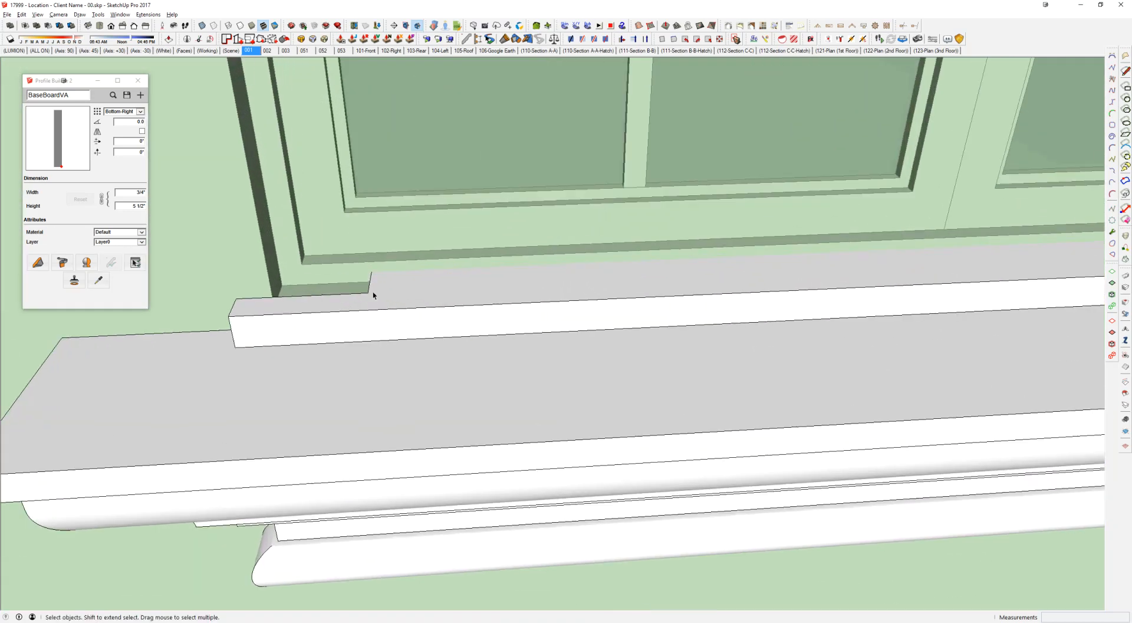
{"action": "triple_click", "coordinate": [373, 294]}
{"action": "left_click_drag", "start_coordinate": [334, 193], "coordinate": [538, 391]}
{"action": "scroll", "coordinate": [383, 287], "scroll_direction": "up", "scroll_amount": 1}
{"action": "key", "text": "m"}
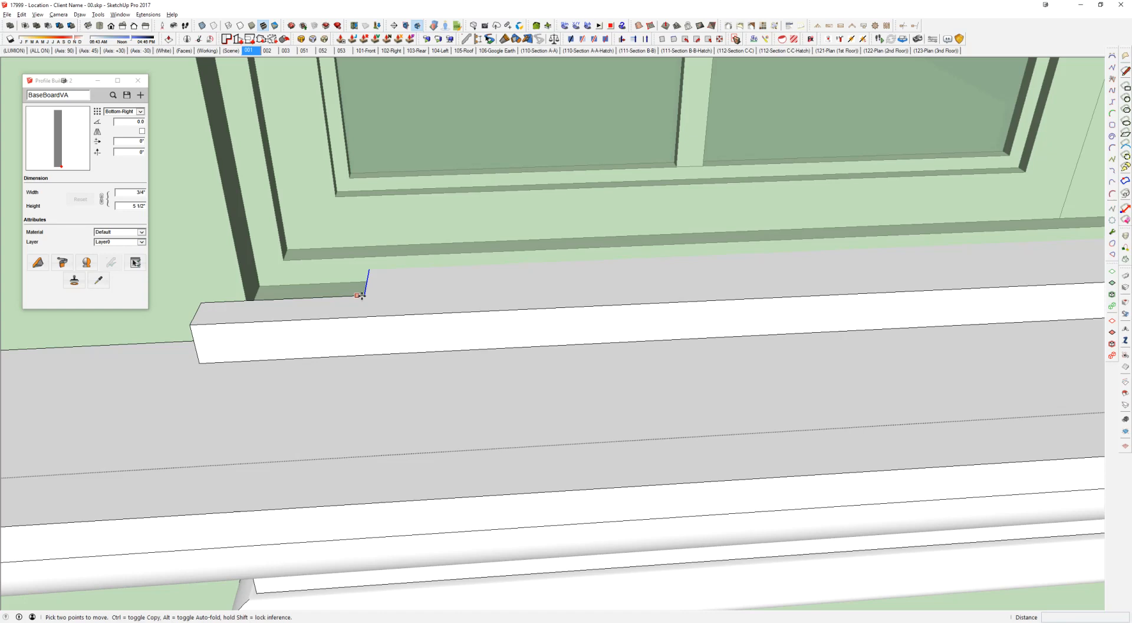
{"action": "left_click", "coordinate": [363, 295]}
{"action": "left_click", "coordinate": [242, 254]}
Step: Move the notch edge at the ledge's right end to the opposite window jamb
{"action": "scroll", "coordinate": [242, 255], "scroll_direction": "down", "scroll_amount": 4}
{"action": "middle_click_drag", "start_coordinate": [248, 296], "coordinate": [468, 261]}
{"action": "key", "text": "space"}
{"action": "left_click_drag", "start_coordinate": [408, 182], "coordinate": [512, 334]}
{"action": "scroll", "coordinate": [552, 318], "scroll_direction": "up", "scroll_amount": 3}
{"action": "key", "text": "m"}
{"action": "left_click", "coordinate": [531, 270]}
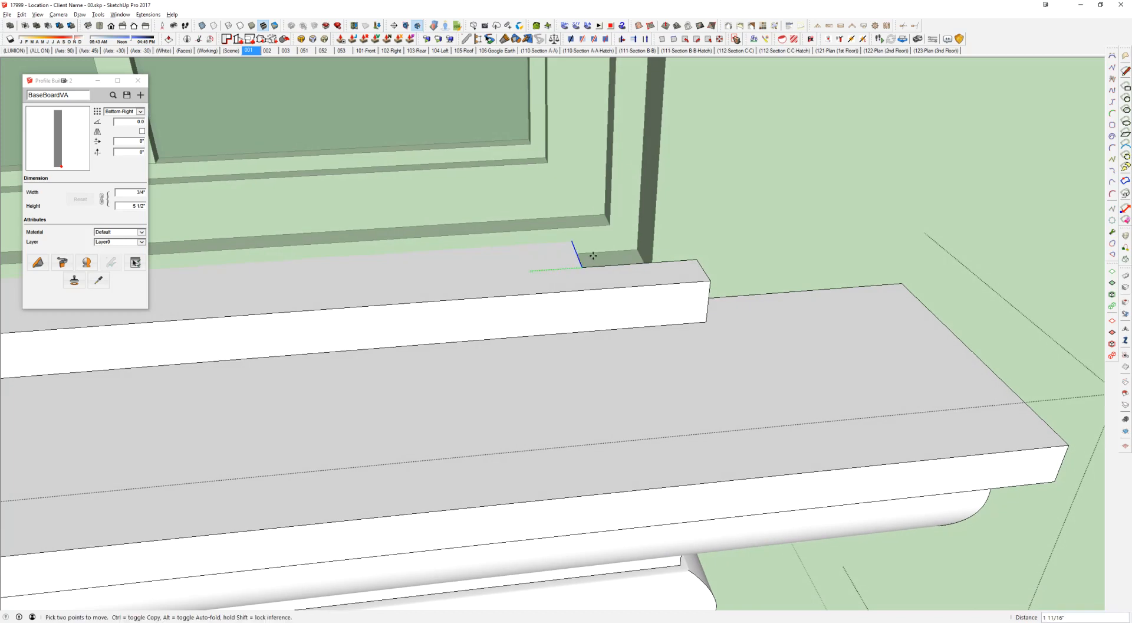
{"action": "left_click", "coordinate": [651, 184]}
Step: Cut the finished moulded sill from beneath the double window
{"action": "scroll", "coordinate": [645, 204], "scroll_direction": "down", "scroll_amount": 4}
{"action": "middle_click_drag", "start_coordinate": [584, 289], "coordinate": [459, 259], "text": "shift"}
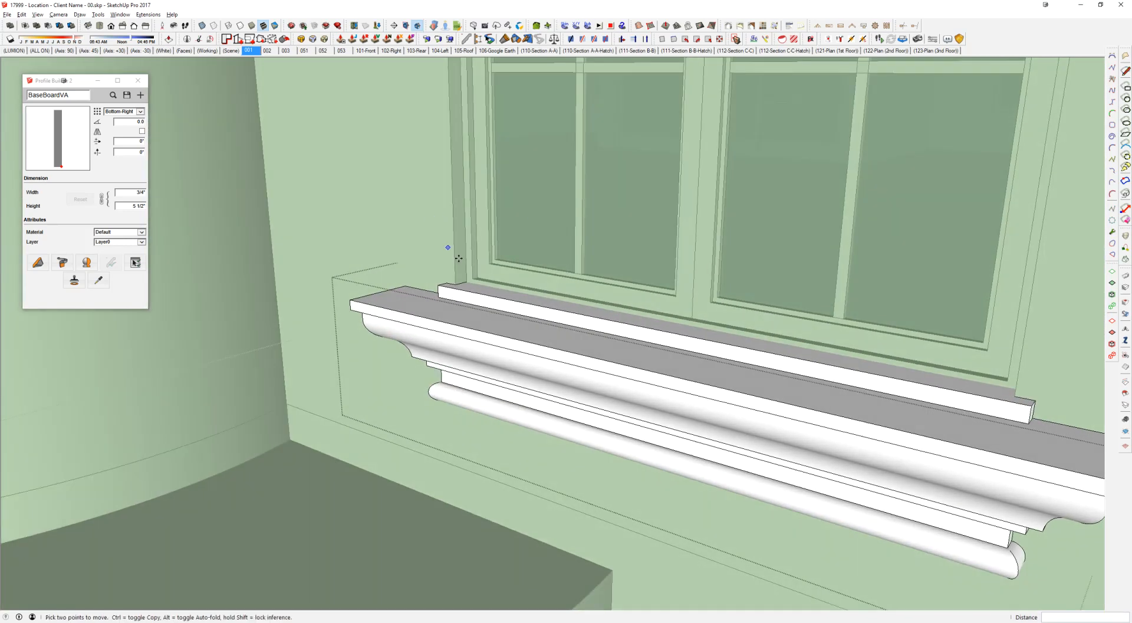
{"action": "scroll", "coordinate": [491, 274], "scroll_direction": "down", "scroll_amount": 2}
{"action": "middle_click_drag", "start_coordinate": [601, 352], "coordinate": [546, 320]}
{"action": "scroll", "coordinate": [624, 309], "scroll_direction": "down", "scroll_amount": 2}
{"action": "key", "text": "space"}
{"action": "scroll", "coordinate": [546, 320], "scroll_direction": "down", "scroll_amount": 6}
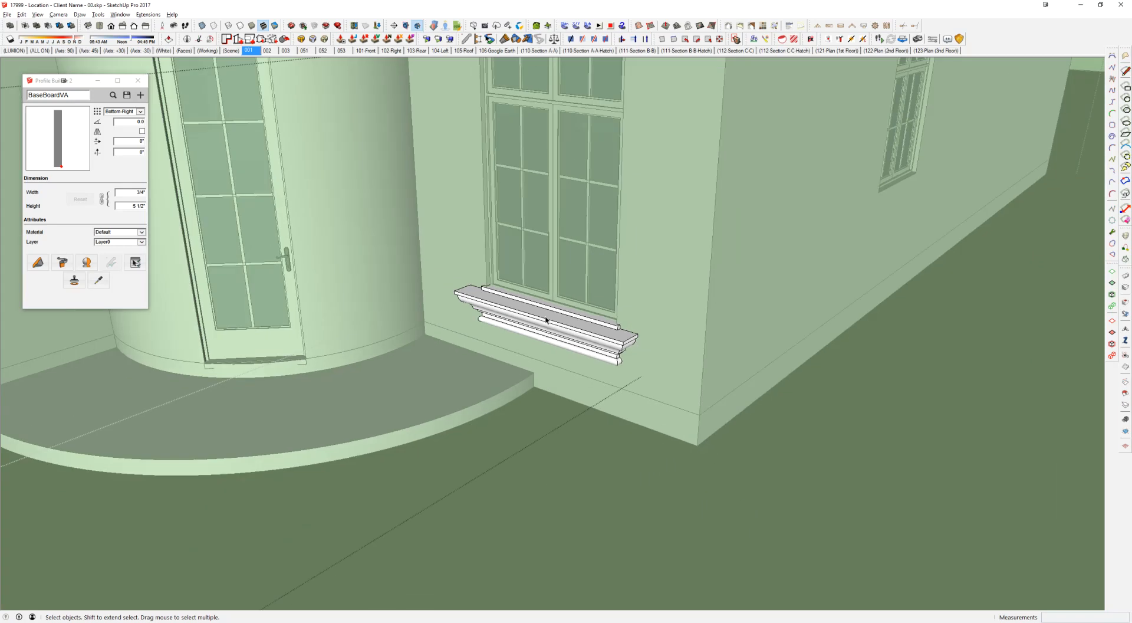
{"action": "left_click", "coordinate": [729, 278]}
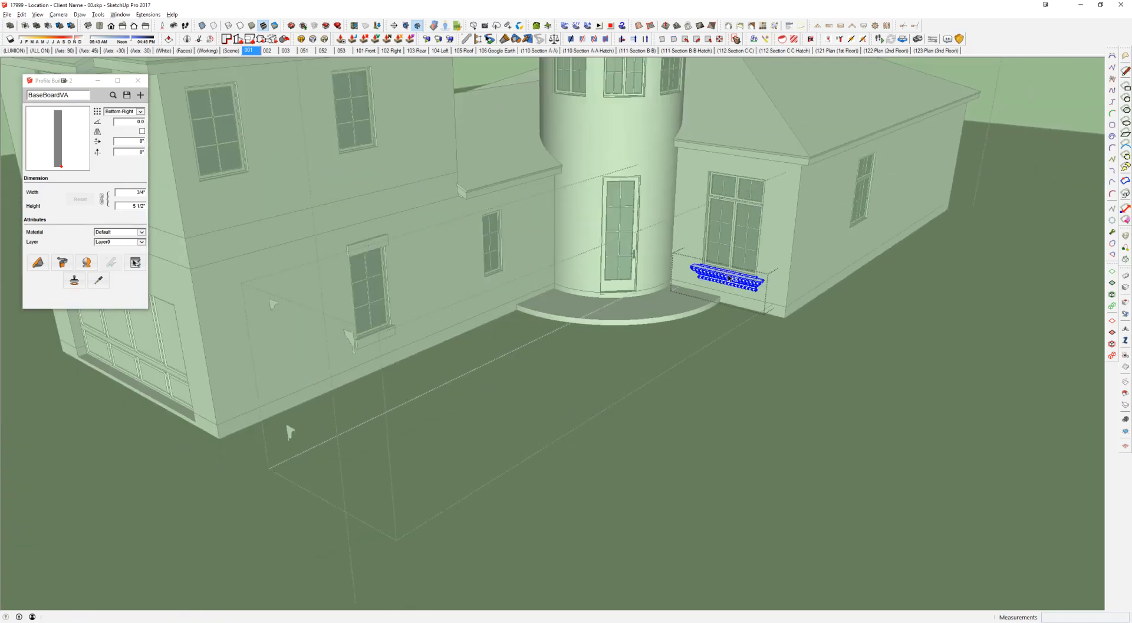
{"action": "key", "text": "Delete"}
Step: Open the double window component beside the tower door, paste the sill in place inside it, and hide the rest of the model
{"action": "mouse_move", "coordinate": [725, 235]}
{"action": "middle_mouse_down"}
{"action": "mouse_move", "coordinate": [680, 268]}
{"action": "mouse_move", "coordinate": [571, 306]}
{"action": "middle_mouse_up"}
{"action": "left_click", "coordinate": [580, 282]}
{"action": "double_click", "coordinate": [580, 282]}
{"action": "double_click", "coordinate": [579, 280]}
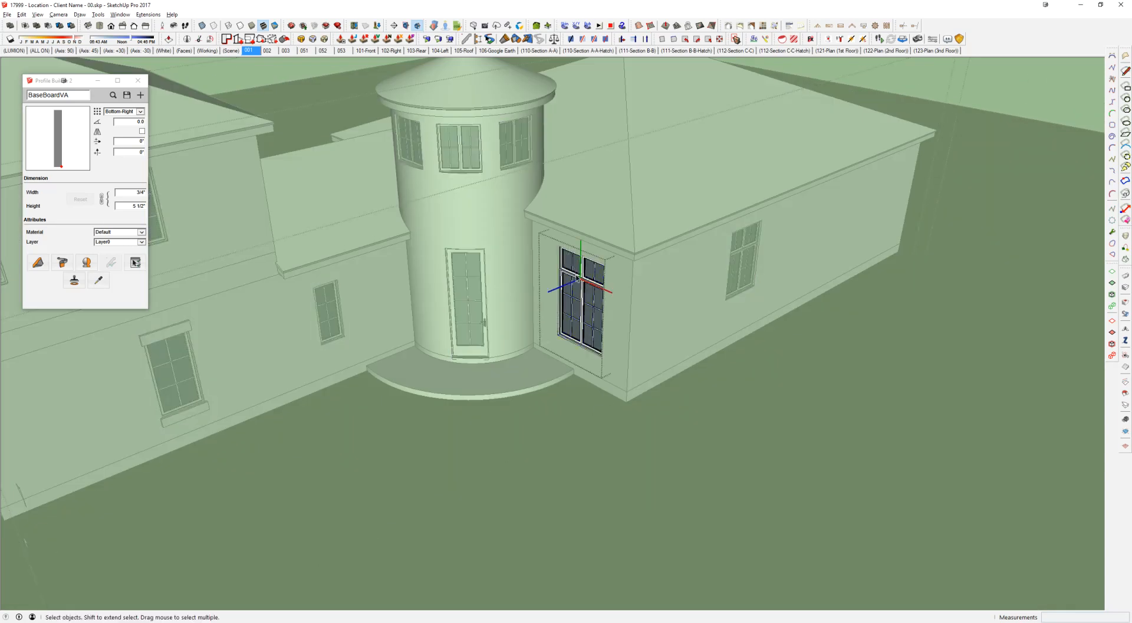
{"action": "key", "text": "ctrl+shift+v"}
{"action": "key", "text": "h"}
{"action": "scroll", "coordinate": [578, 278], "scroll_direction": "down", "scroll_amount": 3}
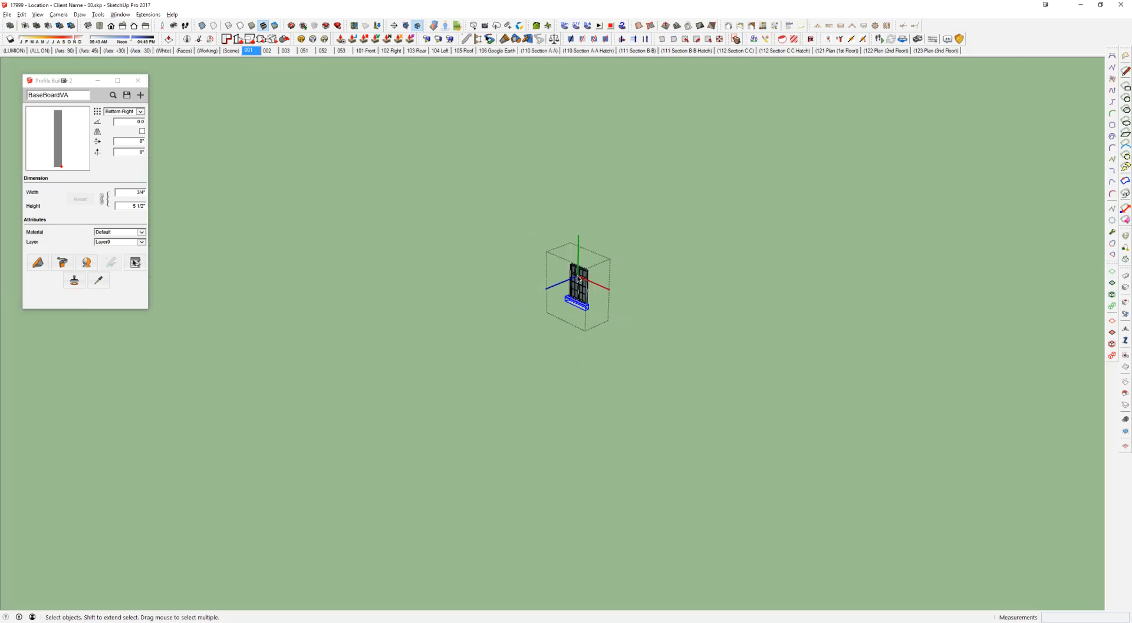
{"action": "scroll", "coordinate": [577, 276], "scroll_direction": "up", "scroll_amount": 1}
{"action": "middle_click_drag", "start_coordinate": [577, 277], "coordinate": [697, 337], "text": "shift"}
{"action": "scroll", "coordinate": [576, 273], "scroll_direction": "down", "scroll_amount": 1}
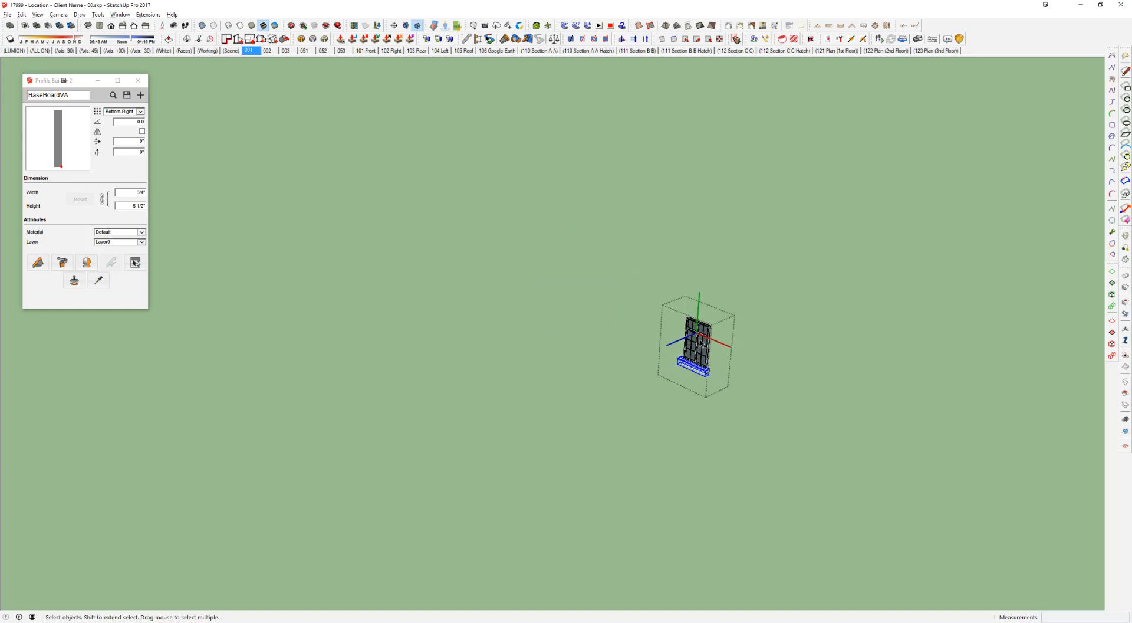
Step: Examine the moulded sill on the double window and compare it with the other windows on the house's exterior
{"action": "key", "text": "Escape"}
{"action": "left_click", "coordinate": [529, 365]}
{"action": "scroll", "coordinate": [530, 364], "scroll_direction": "up", "scroll_amount": 2}
{"action": "double_click", "coordinate": [529, 365]}
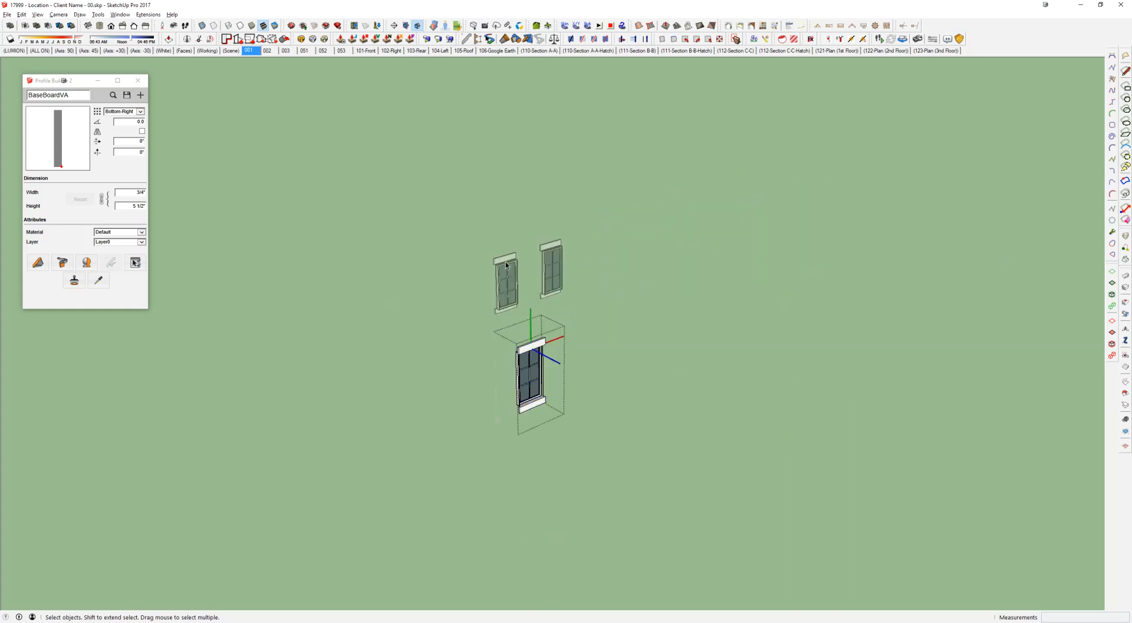
{"action": "left_click_drag", "start_coordinate": [586, 182], "coordinate": [489, 289]}
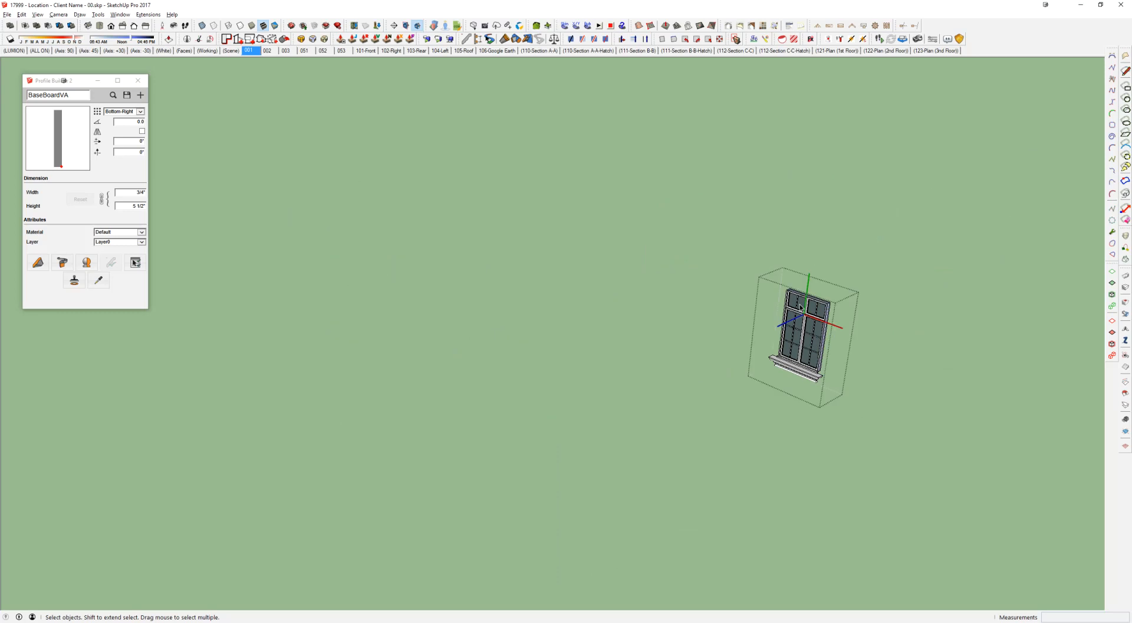
{"action": "middle_click_drag", "start_coordinate": [800, 304], "coordinate": [528, 212]}
{"action": "left_click", "coordinate": [863, 352]}
{"action": "scroll", "coordinate": [716, 323], "scroll_direction": "down", "scroll_amount": 3}
{"action": "middle_click_drag", "start_coordinate": [547, 257], "coordinate": [746, 284]}
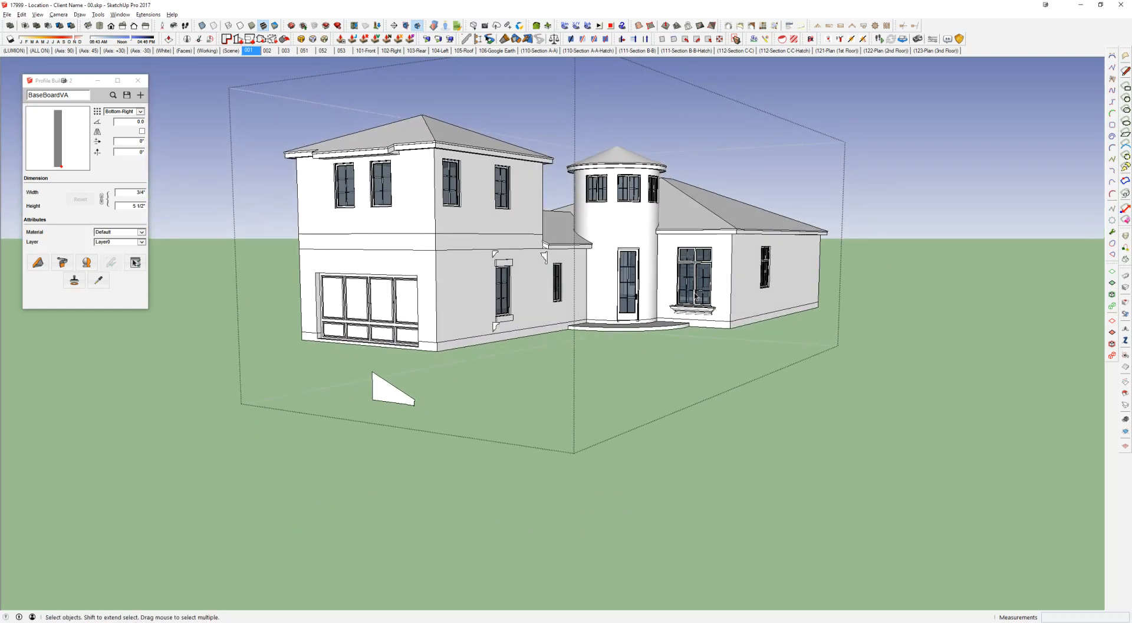
{"action": "scroll", "coordinate": [696, 298], "scroll_direction": "up", "scroll_amount": 5}
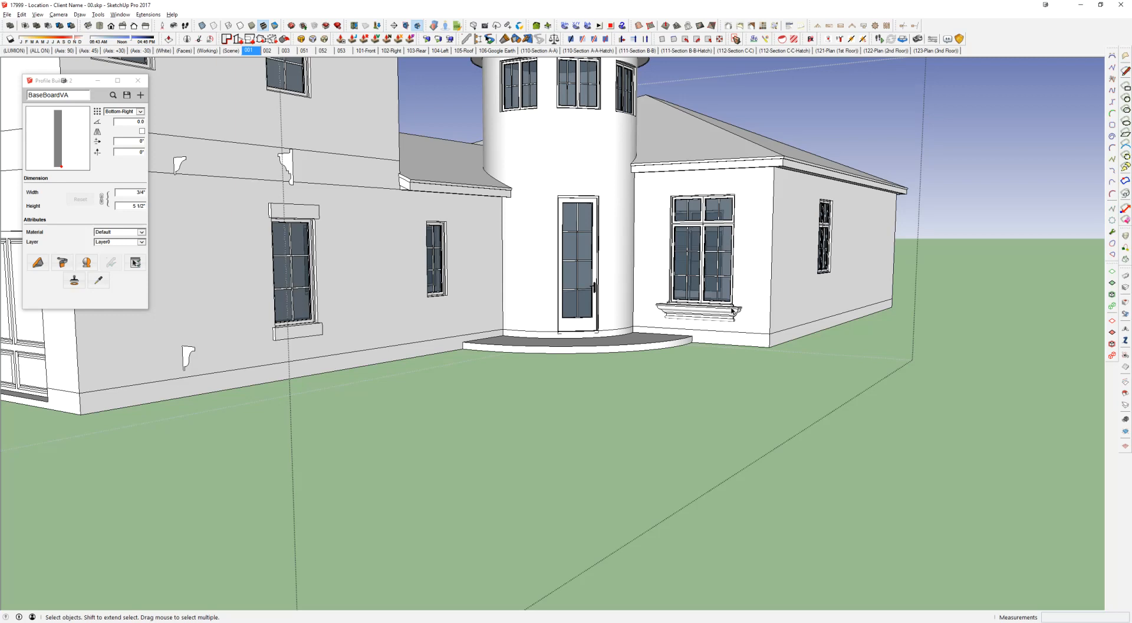
{"action": "middle_click_drag", "start_coordinate": [732, 311], "coordinate": [464, 292]}
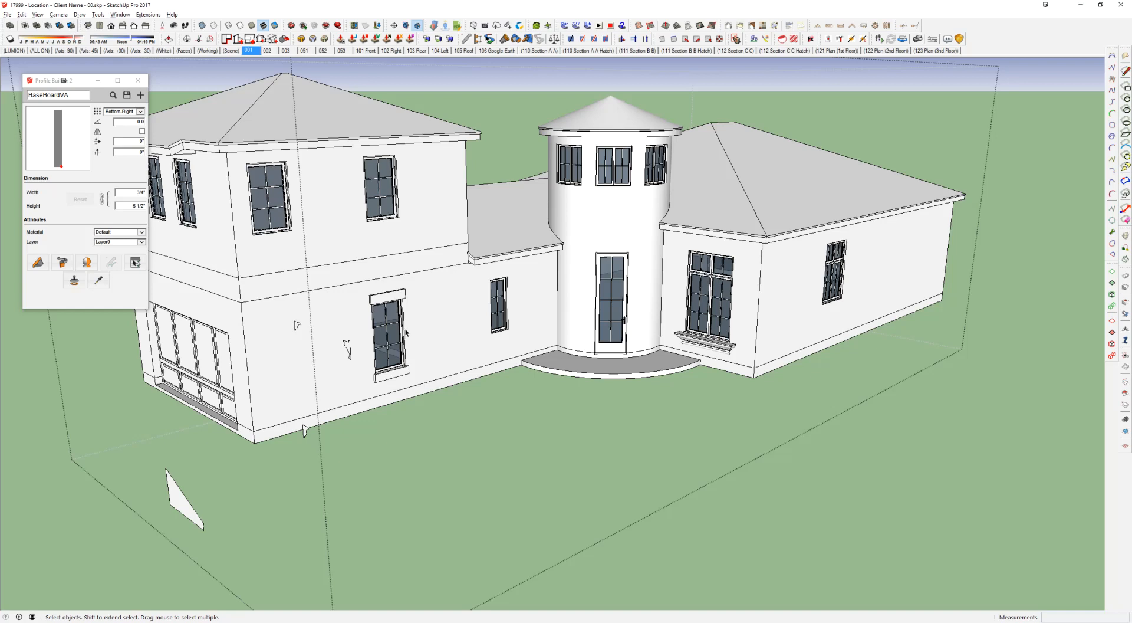
{"action": "scroll", "coordinate": [405, 332], "scroll_direction": "up", "scroll_amount": 5}
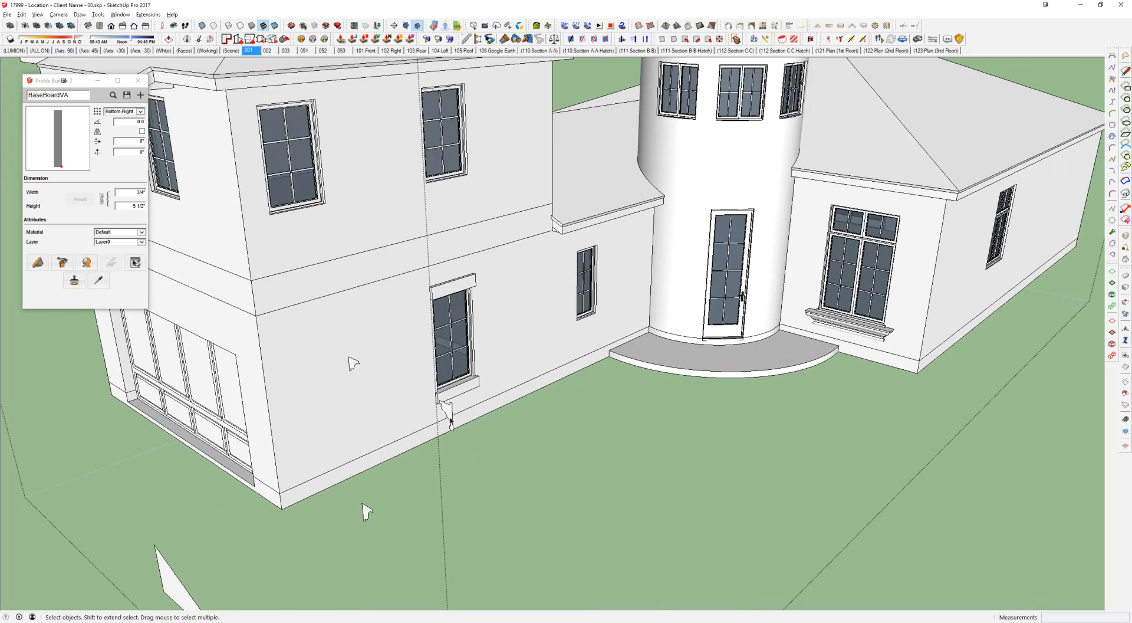
{"action": "left_click", "coordinate": [451, 414]}
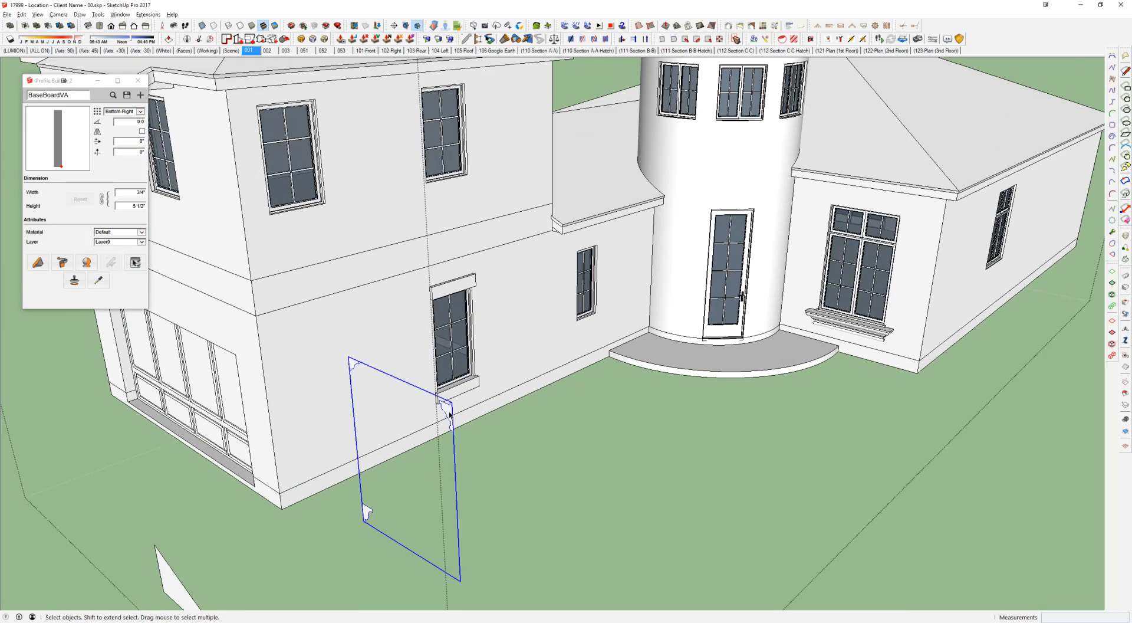
{"action": "double_click", "coordinate": [449, 414]}
{"action": "left_click", "coordinate": [449, 415]}
{"action": "scroll", "coordinate": [449, 412], "scroll_direction": "up", "scroll_amount": 2}
{"action": "scroll", "coordinate": [447, 412], "scroll_direction": "down", "scroll_amount": 1}
Step: Open the trimmed ground-floor window near the garage and combine its header and sill trim into one group
{"action": "left_click", "coordinate": [442, 289]}
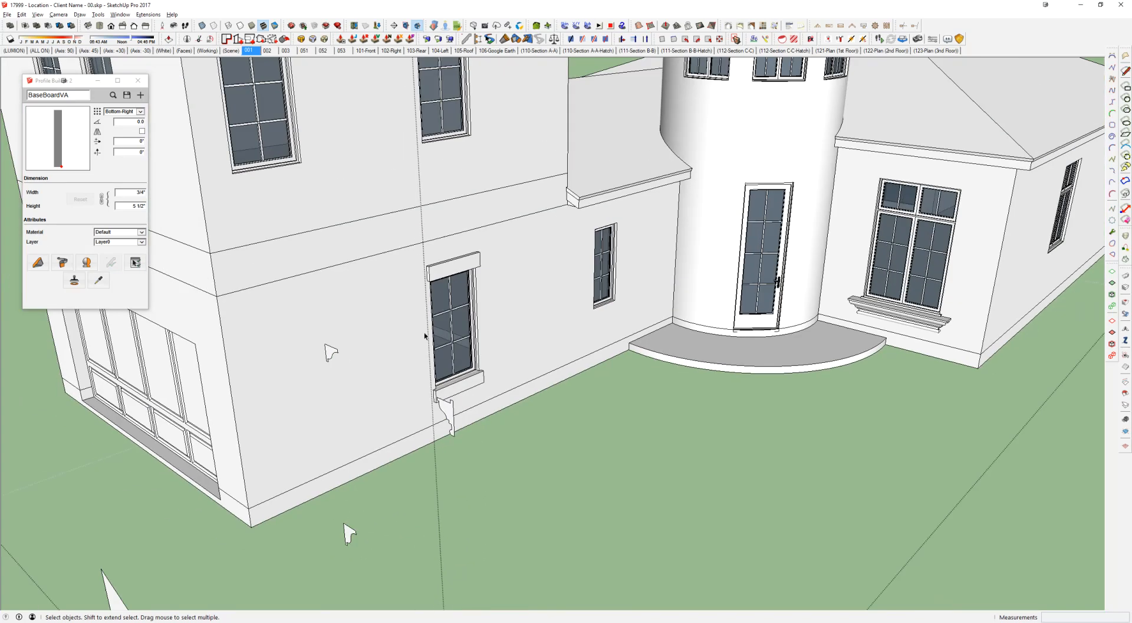
{"action": "scroll", "coordinate": [457, 261], "scroll_direction": "up", "scroll_amount": 1}
{"action": "double_click", "coordinate": [457, 259]}
{"action": "left_click", "coordinate": [457, 259]}
{"action": "double_click", "coordinate": [457, 260]}
{"action": "left_click", "coordinate": [457, 261]}
{"action": "left_click", "coordinate": [472, 396], "text": "shift"}
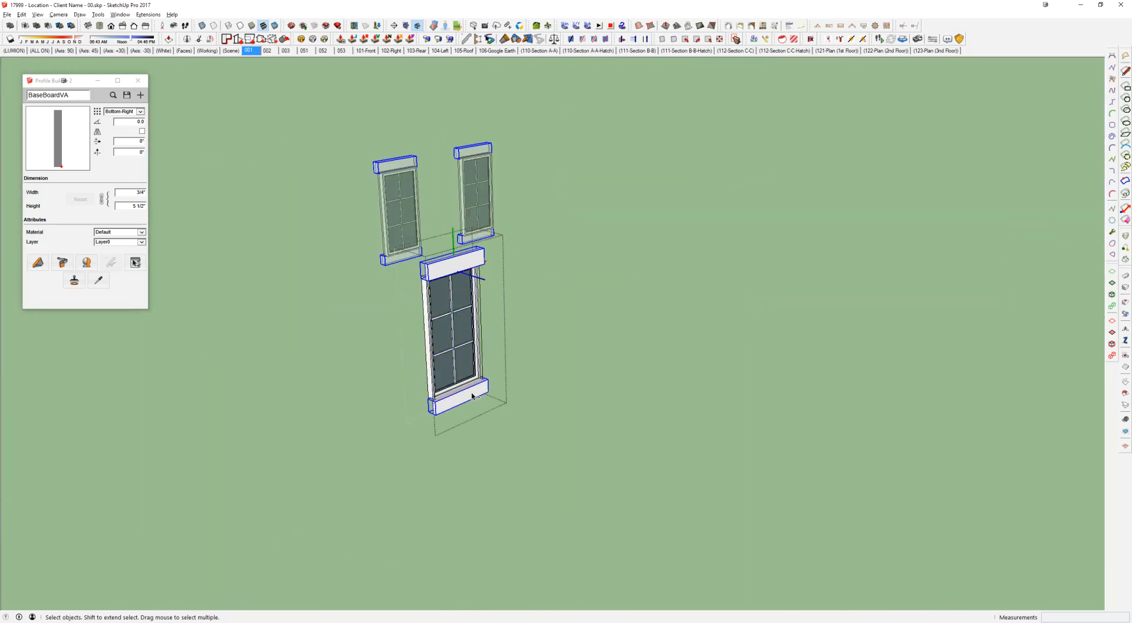
{"action": "left_click", "coordinate": [457, 344]}
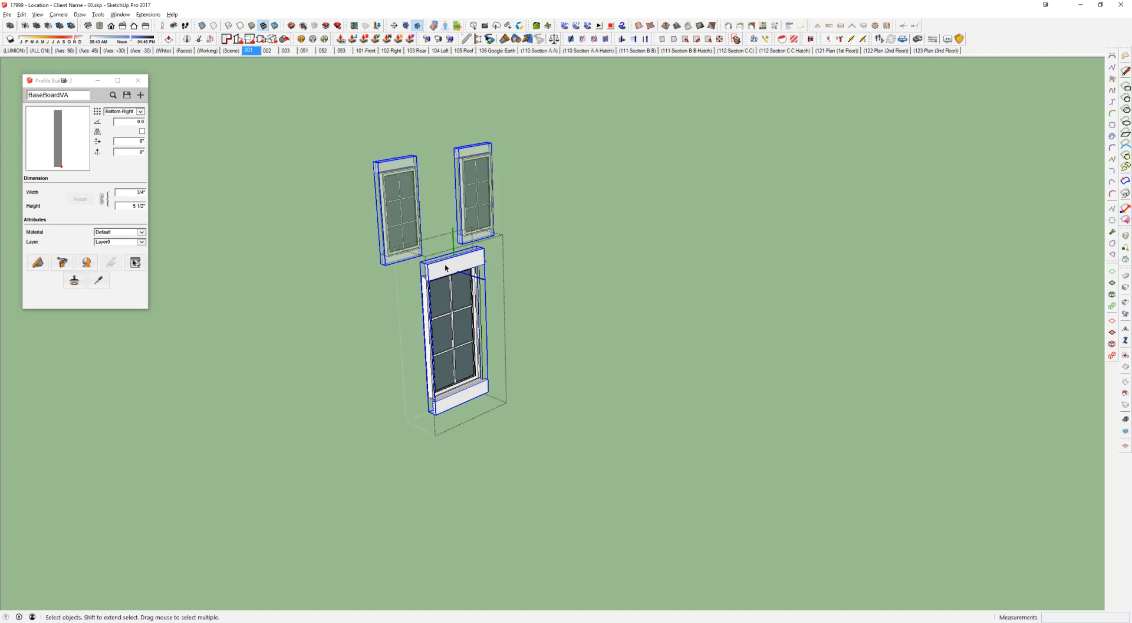
Step: Open the narrow untrimmed window beside the tower and paste the header and sill trim group into it
{"action": "key", "text": "Escape"}
{"action": "left_click", "coordinate": [624, 241]}
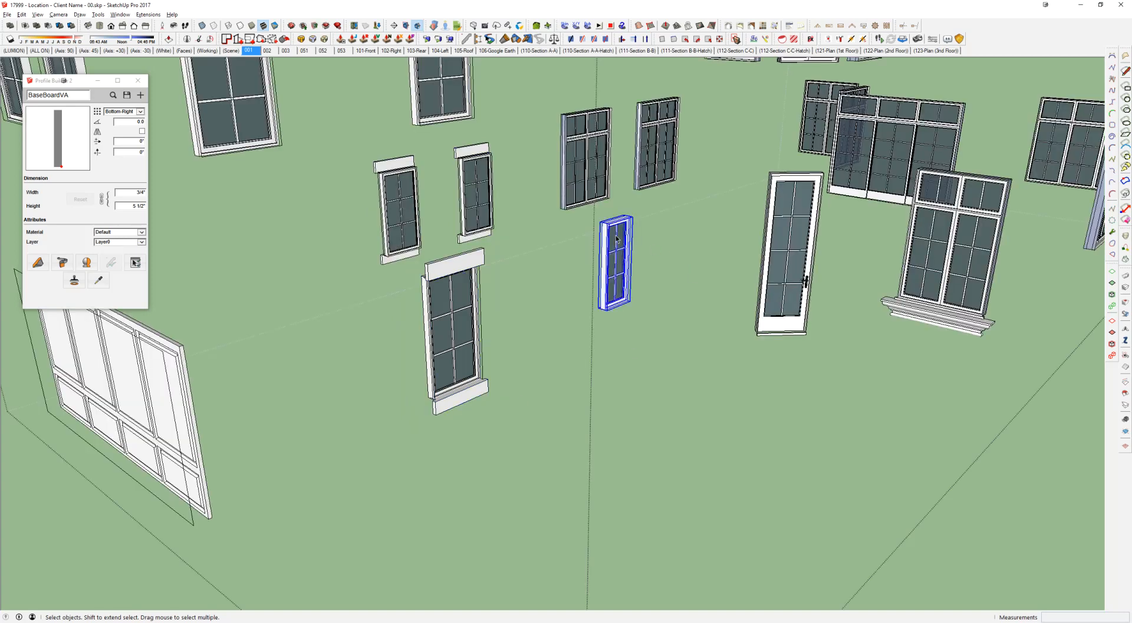
{"action": "scroll", "coordinate": [619, 240], "scroll_direction": "up", "scroll_amount": 2}
{"action": "double_click", "coordinate": [613, 240]}
{"action": "key", "text": "ctrl+v"}
Step: Draw a line from the inner notch corner at the sill's end to the bottom corner of the narrow window's frame
{"action": "scroll", "coordinate": [663, 379], "scroll_direction": "up", "scroll_amount": 2}
{"action": "scroll", "coordinate": [663, 379], "scroll_direction": "up", "scroll_amount": 4}
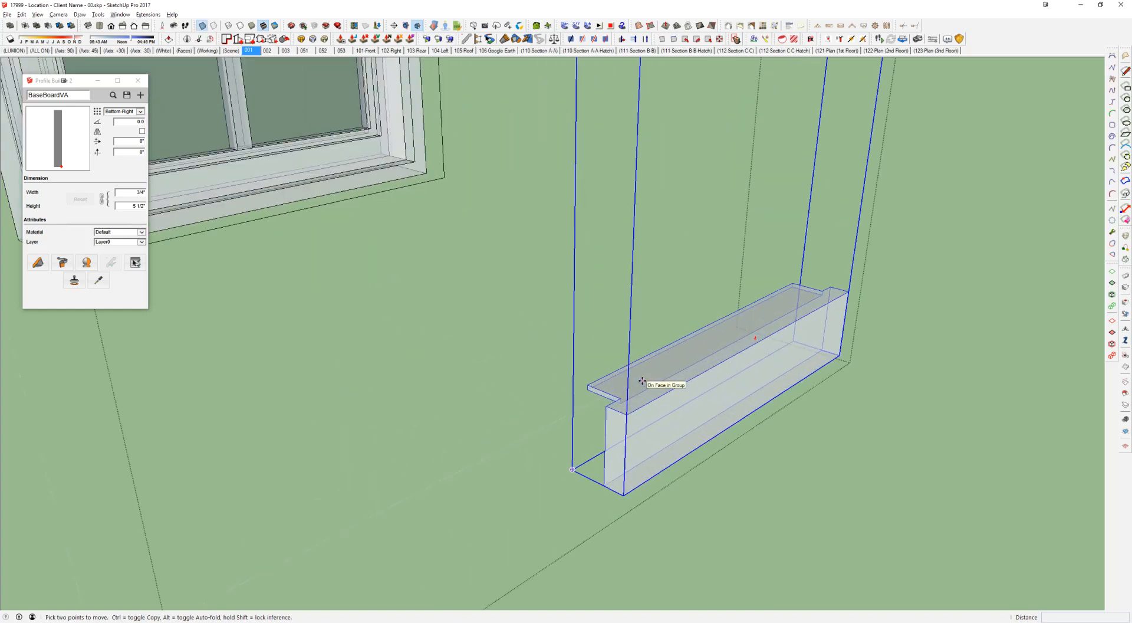
{"action": "scroll", "coordinate": [642, 381], "scroll_direction": "up", "scroll_amount": 4}
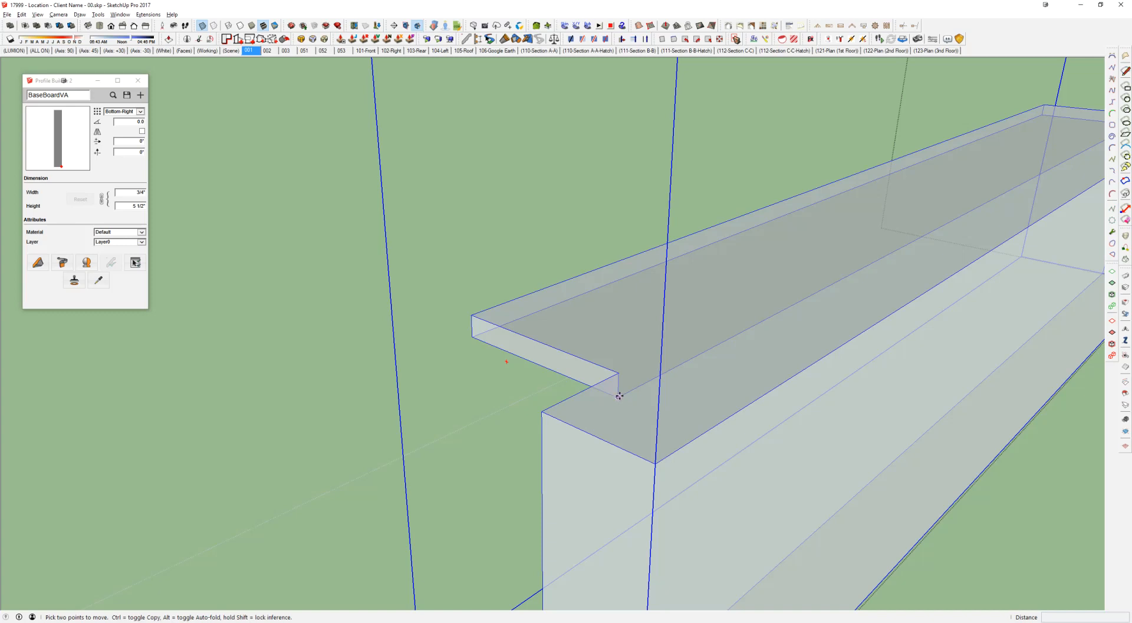
{"action": "middle_click_drag", "start_coordinate": [602, 419], "coordinate": [1091, 141]}
{"action": "key", "text": "x"}
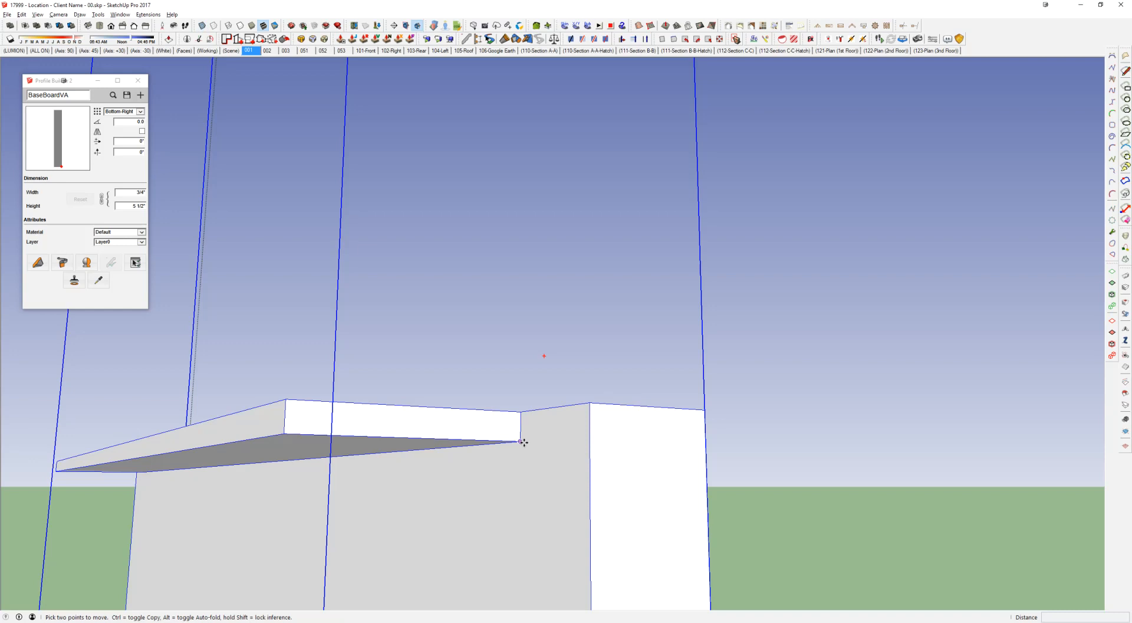
{"action": "middle_click_drag", "start_coordinate": [524, 440], "coordinate": [619, 279]}
{"action": "key", "text": "l"}
{"action": "left_click", "coordinate": [604, 305]}
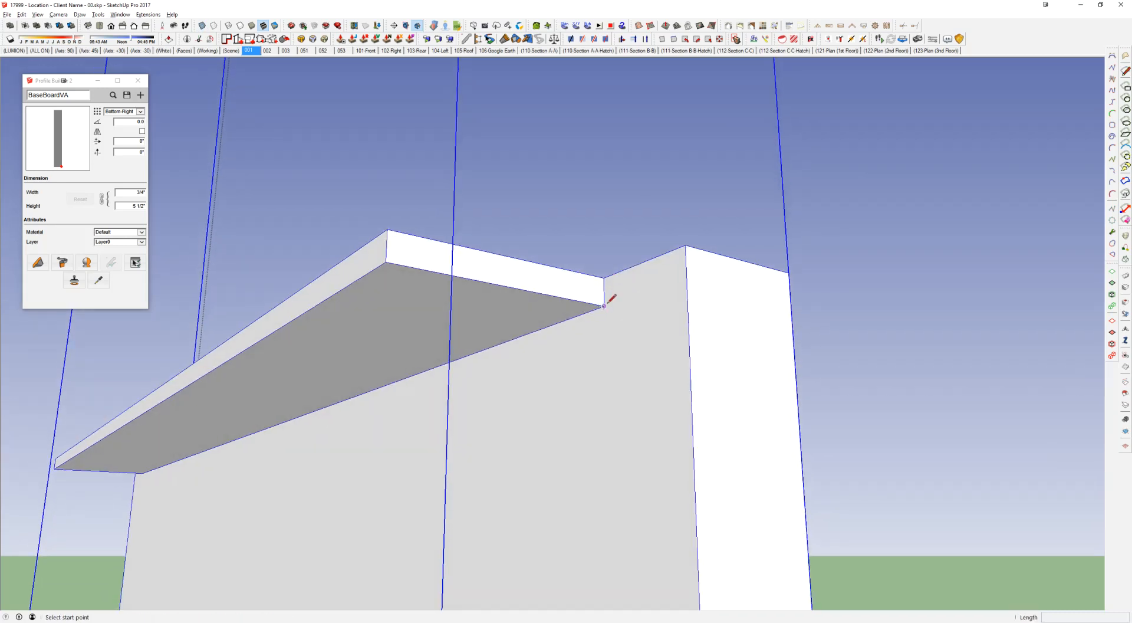
{"action": "middle_click_drag", "start_coordinate": [604, 305], "coordinate": [708, 530]}
{"action": "left_click", "coordinate": [676, 547]}
{"action": "middle_click_drag", "start_coordinate": [782, 521], "coordinate": [688, 434], "text": "shift"}
{"action": "key", "text": "Escape"}
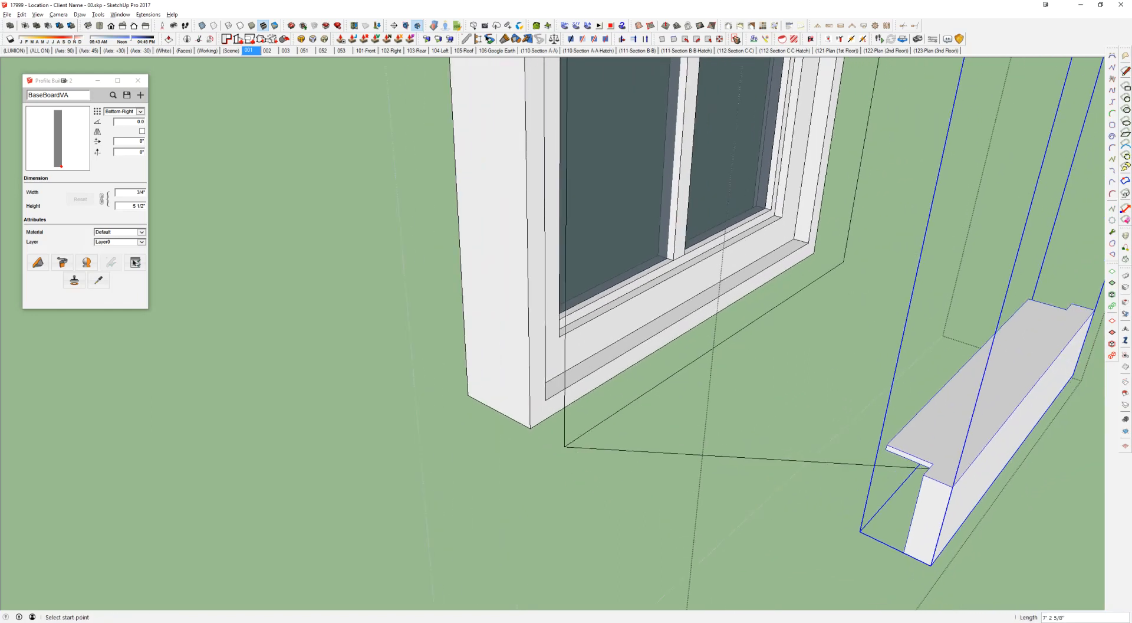
Step: Check both ends of the line between the window corner and the sill notch, and remove the line
{"action": "scroll", "coordinate": [590, 386], "scroll_direction": "up", "scroll_amount": 3}
{"action": "scroll", "coordinate": [590, 387], "scroll_direction": "up", "scroll_amount": 3}
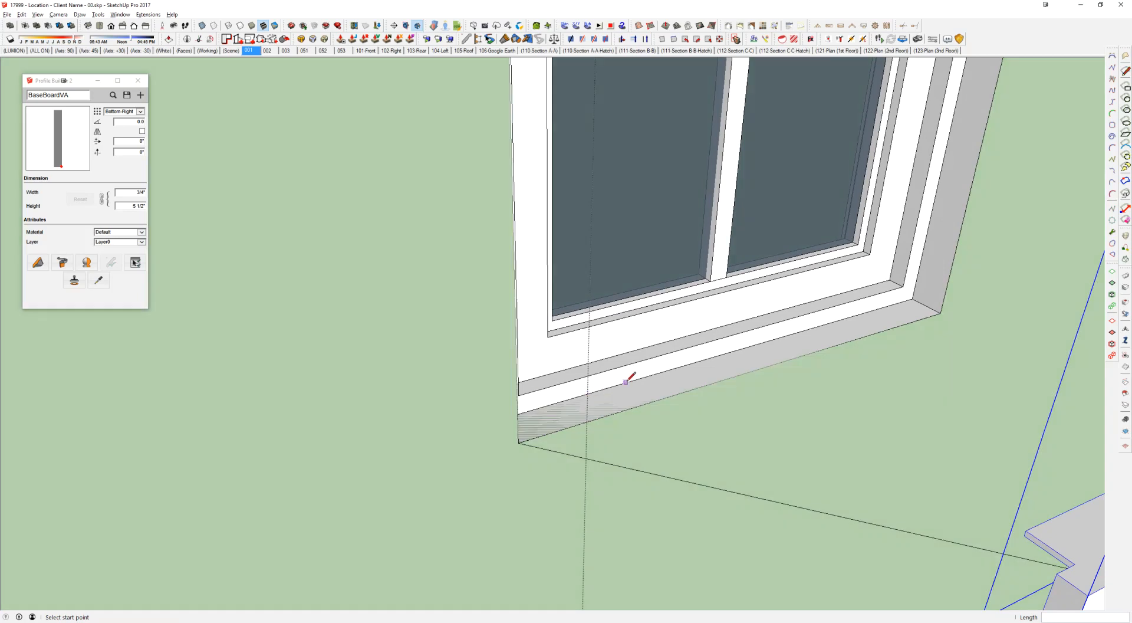
{"action": "middle_click_drag", "start_coordinate": [623, 384], "coordinate": [561, 268]}
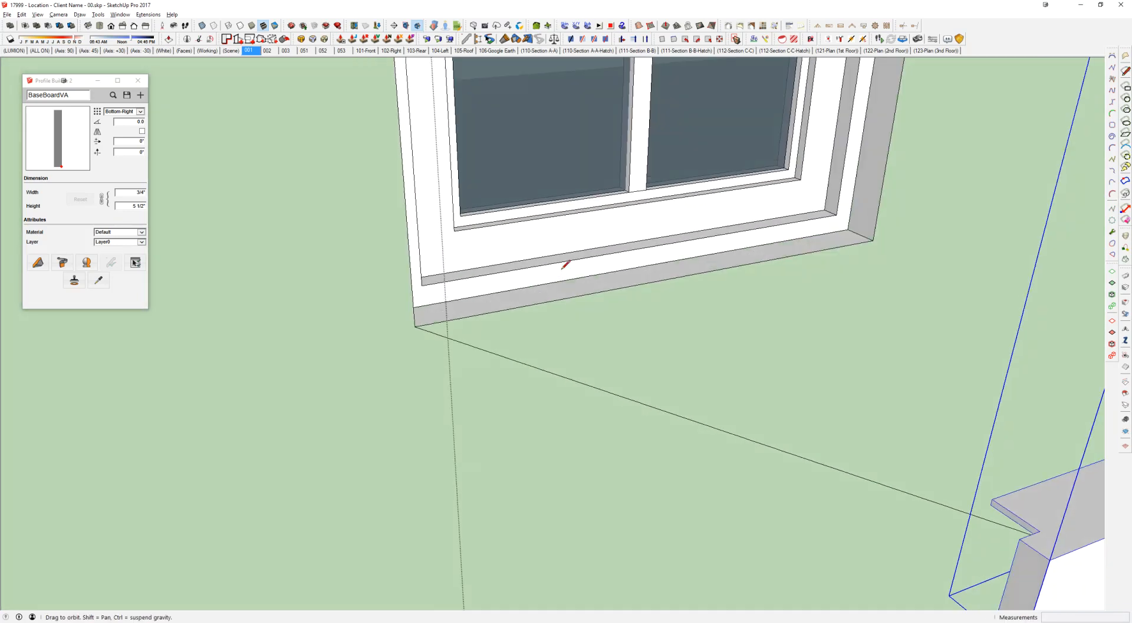
{"action": "scroll", "coordinate": [519, 307], "scroll_direction": "down", "scroll_amount": 1}
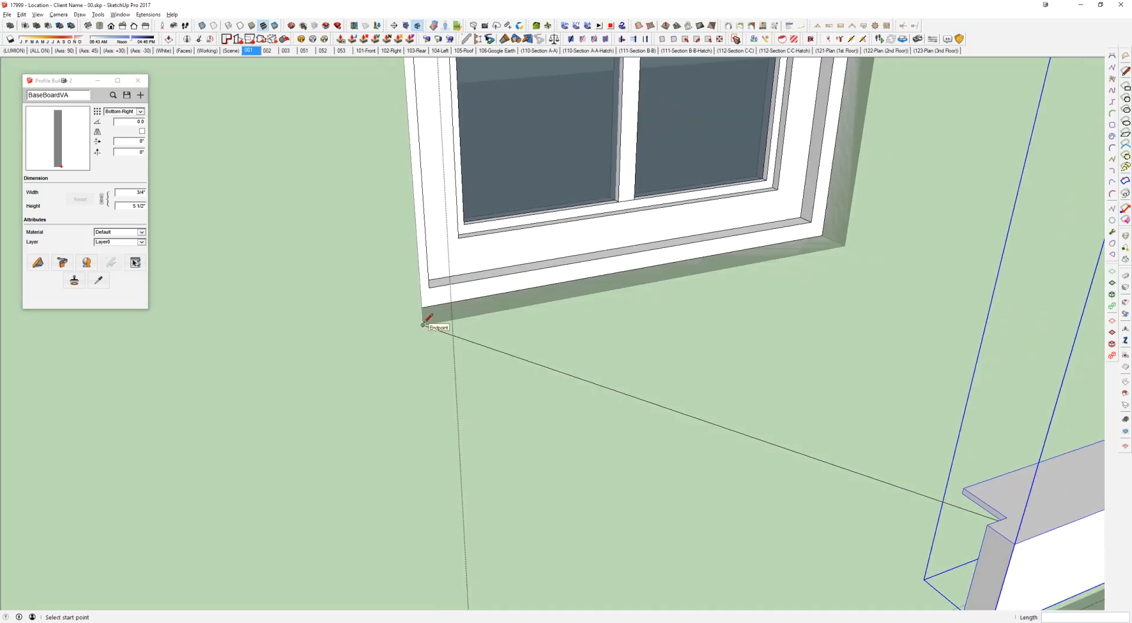
{"action": "scroll", "coordinate": [711, 409], "scroll_direction": "up", "scroll_amount": 6}
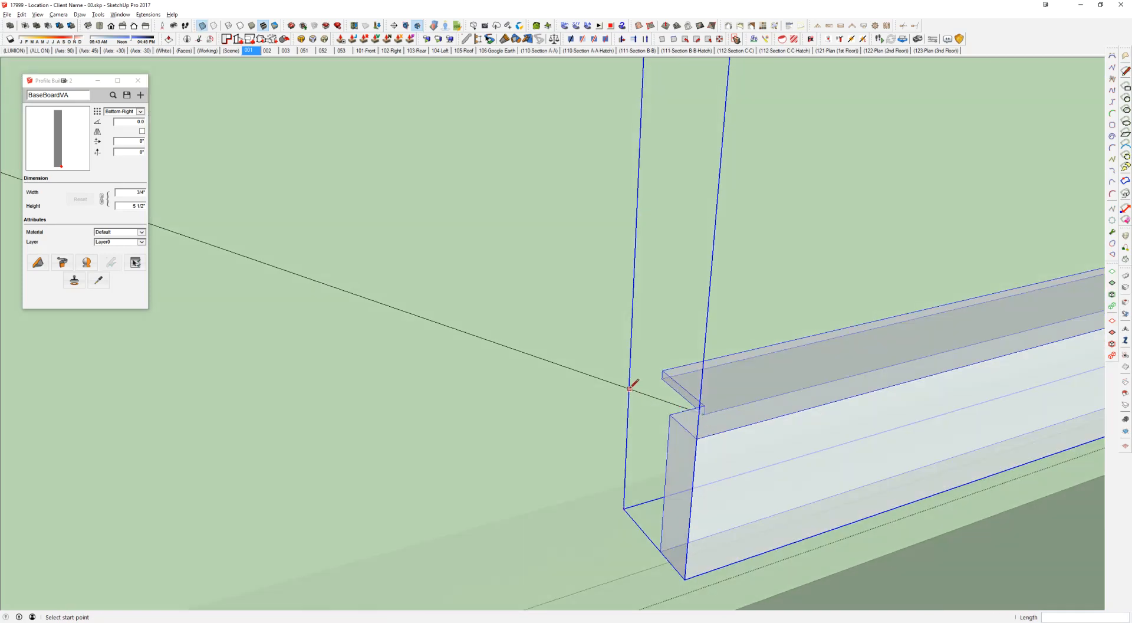
{"action": "key", "text": "space"}
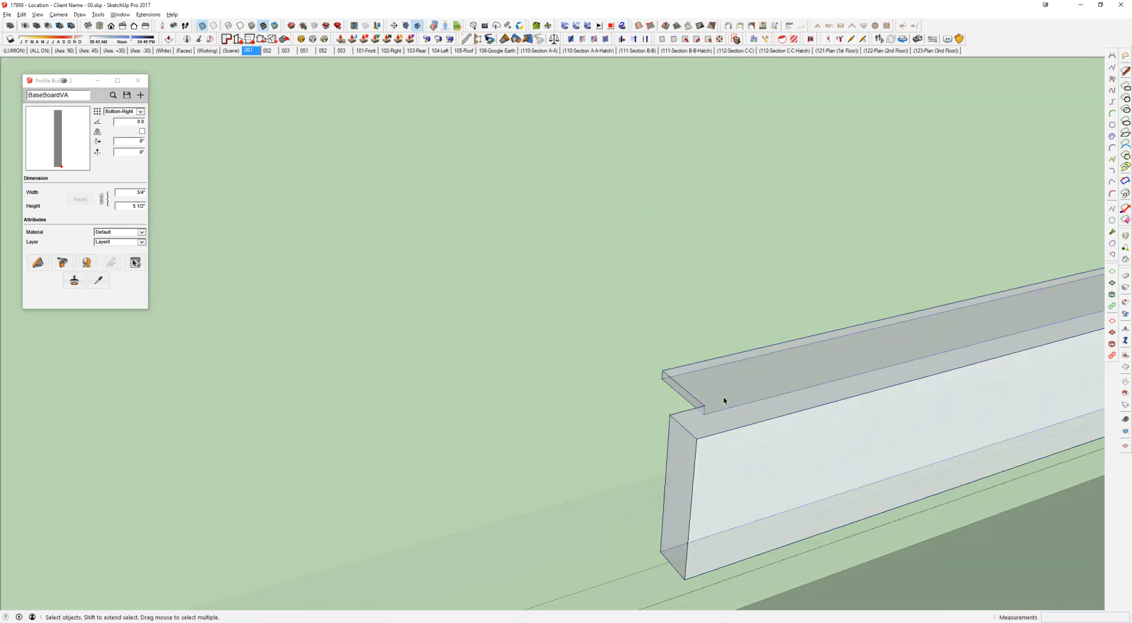
Step: Move the header and sill trim group so the sill's inner notch corner meets the window frame's bottom corner
{"action": "scroll", "coordinate": [724, 401], "scroll_direction": "down", "scroll_amount": 1}
{"action": "scroll", "coordinate": [724, 400], "scroll_direction": "down", "scroll_amount": 3}
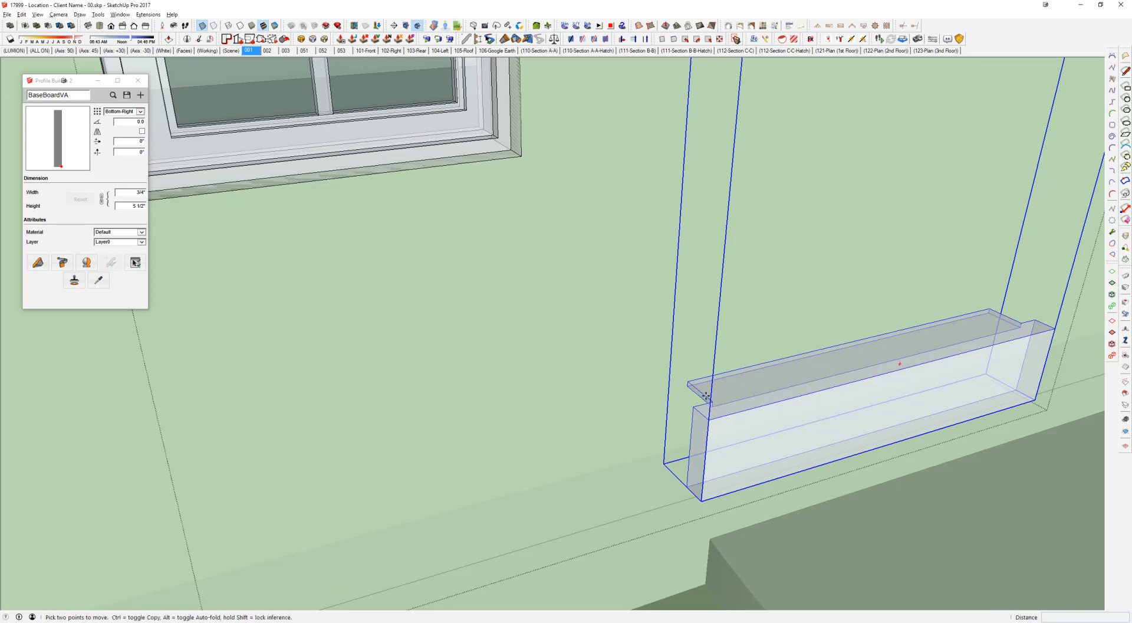
{"action": "middle_click_drag", "start_coordinate": [725, 400], "coordinate": [842, 383]}
{"action": "left_click", "coordinate": [488, 322]}
{"action": "middle_click_drag", "start_coordinate": [852, 296], "coordinate": [497, 405], "text": "shift"}
Step: Measure how far the sill's inner notch extends past the window's far side and the gap between window head and header
{"action": "key", "text": "l"}
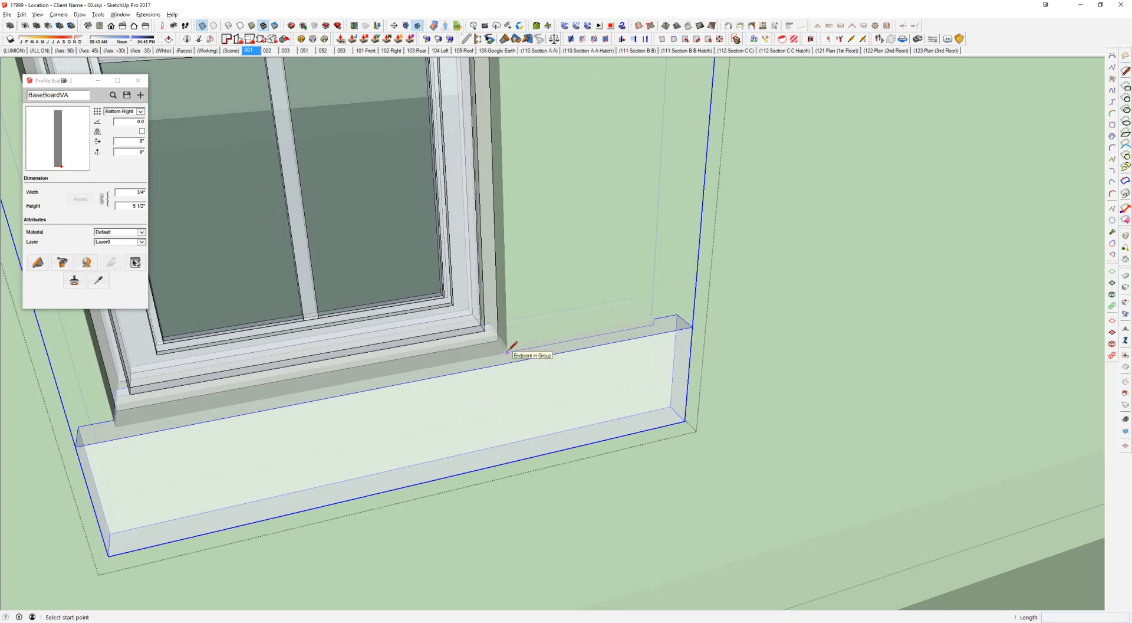
{"action": "left_click", "coordinate": [507, 352]}
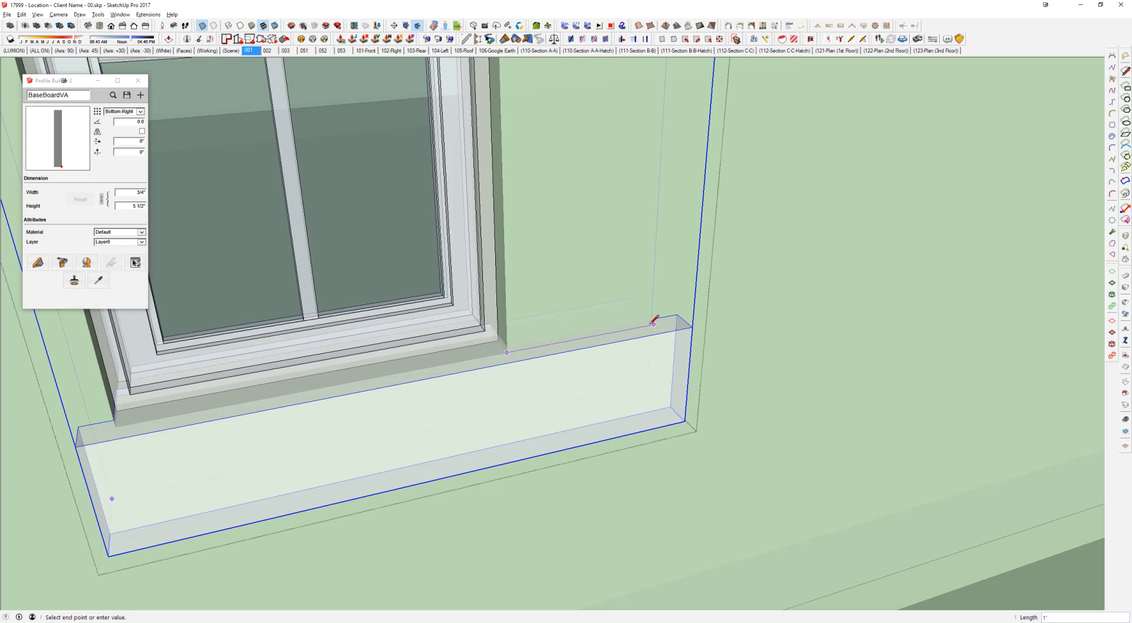
{"action": "left_click", "coordinate": [654, 324]}
{"action": "left_click", "coordinate": [507, 352]}
{"action": "scroll", "coordinate": [681, 377], "scroll_direction": "down", "scroll_amount": 5}
{"action": "middle_click_drag", "start_coordinate": [675, 379], "coordinate": [741, 263]}
{"action": "scroll", "coordinate": [526, 250], "scroll_direction": "up", "scroll_amount": 5}
{"action": "key", "text": "Escape"}
{"action": "mouse_move", "coordinate": [480, 245]}
{"action": "middle_mouse_down"}
{"action": "mouse_move", "coordinate": [532, 336]}
{"action": "mouse_move", "coordinate": [543, 328]}
{"action": "middle_mouse_up"}
{"action": "left_click", "coordinate": [504, 341]}
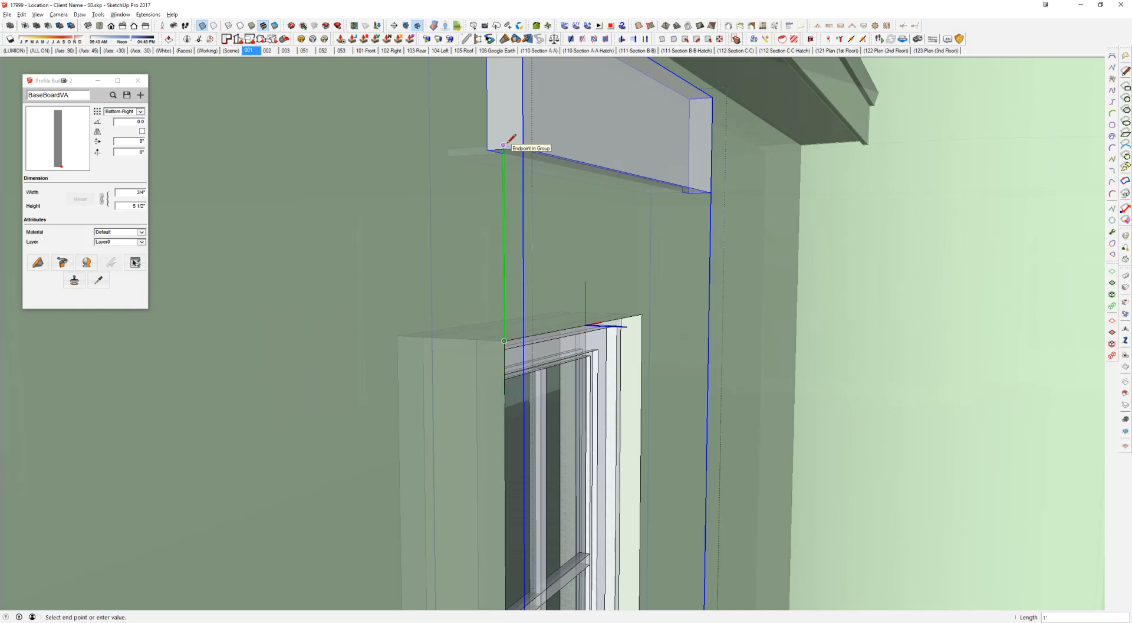
Step: Hide the rest of the model and open the header and sill trim group for editing
{"action": "mouse_move", "coordinate": [512, 141]}
{"action": "middle_mouse_down"}
{"action": "mouse_move", "coordinate": [578, 135]}
{"action": "mouse_move", "coordinate": [407, 167]}
{"action": "middle_mouse_up"}
{"action": "key", "text": "space"}
{"action": "scroll", "coordinate": [531, 154], "scroll_direction": "down", "scroll_amount": 2}
{"action": "middle_click_drag", "start_coordinate": [531, 154], "coordinate": [448, 178]}
{"action": "key", "text": "h"}
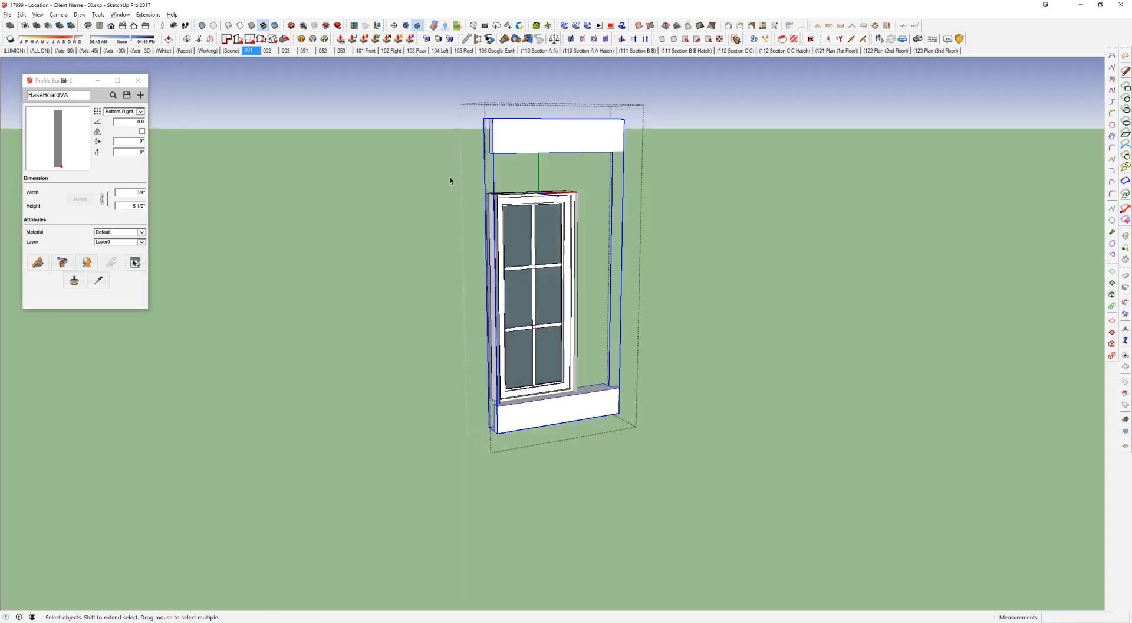
{"action": "scroll", "coordinate": [508, 266], "scroll_direction": "down", "scroll_amount": 1}
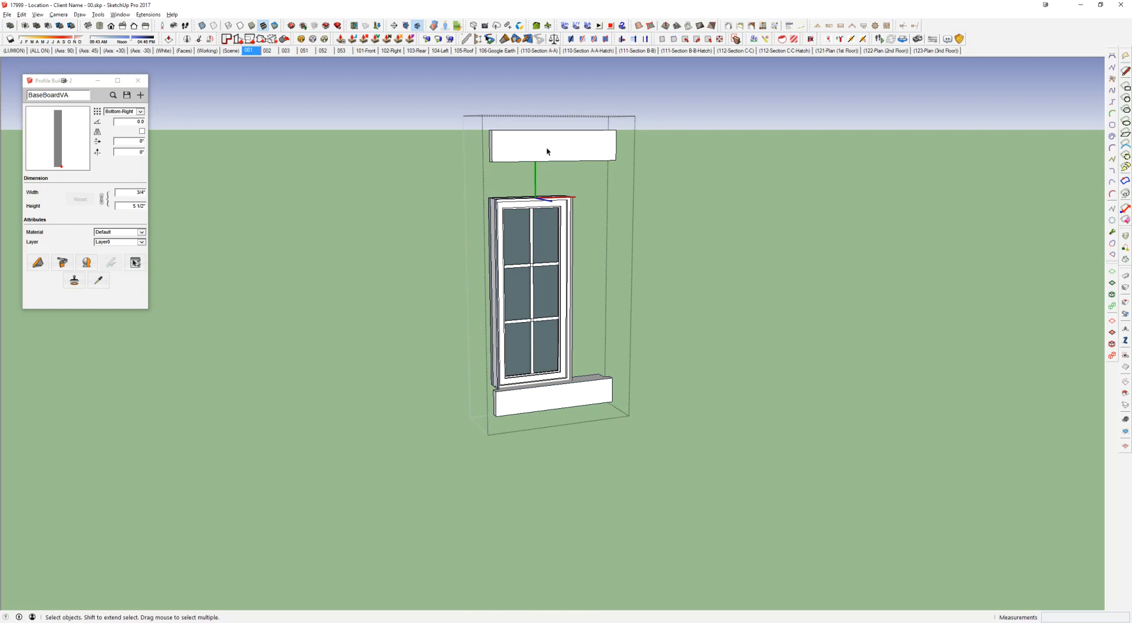
{"action": "left_click_drag", "start_coordinate": [651, 104], "coordinate": [589, 158]}
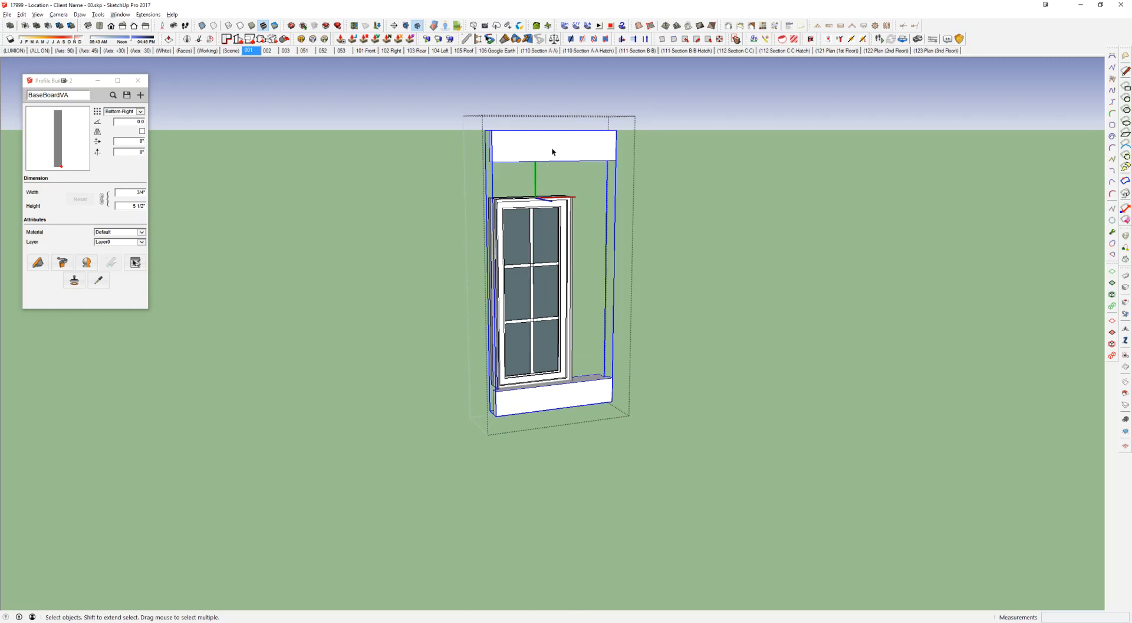
{"action": "key", "text": "Delete"}
{"action": "middle_click_drag", "start_coordinate": [552, 152], "coordinate": [434, 133]}
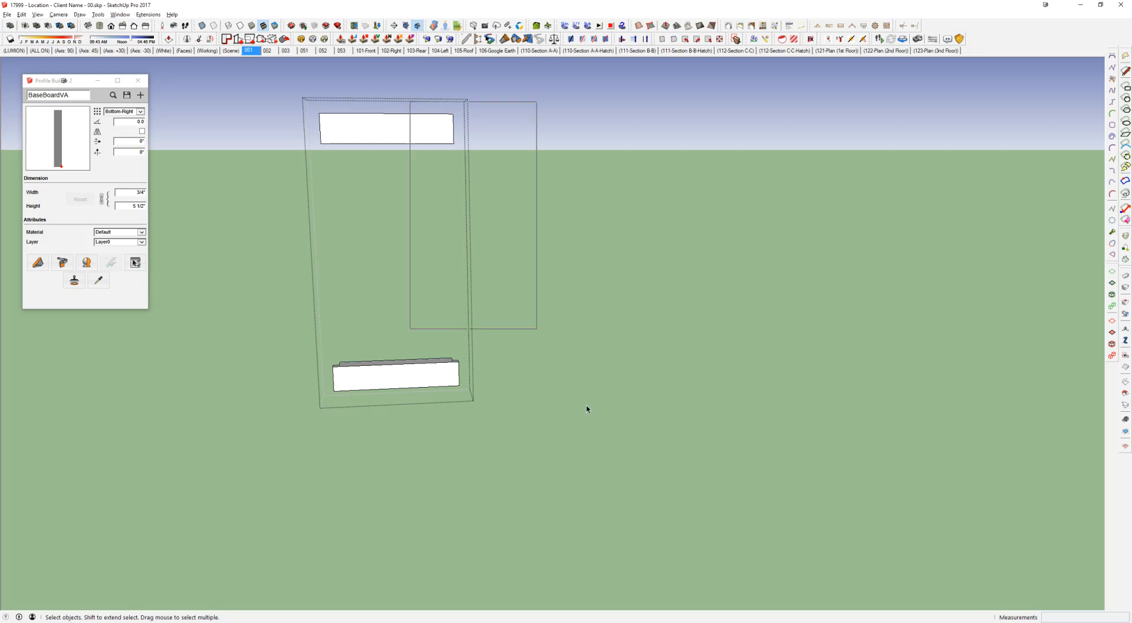
Step: Shorten the header and sill together by 12" by stretching their overhanging ends toward the window
{"action": "left_click_drag", "start_coordinate": [401, 119], "coordinate": [327, 429]}
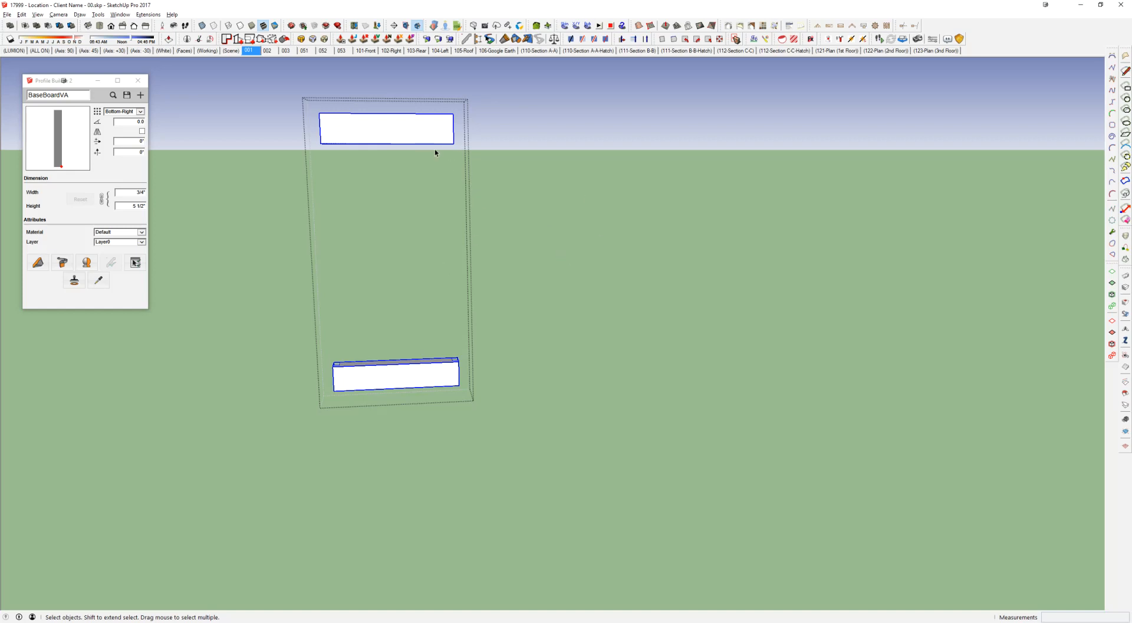
{"action": "middle_click_drag", "start_coordinate": [411, 132], "coordinate": [418, 131], "text": "shift"}
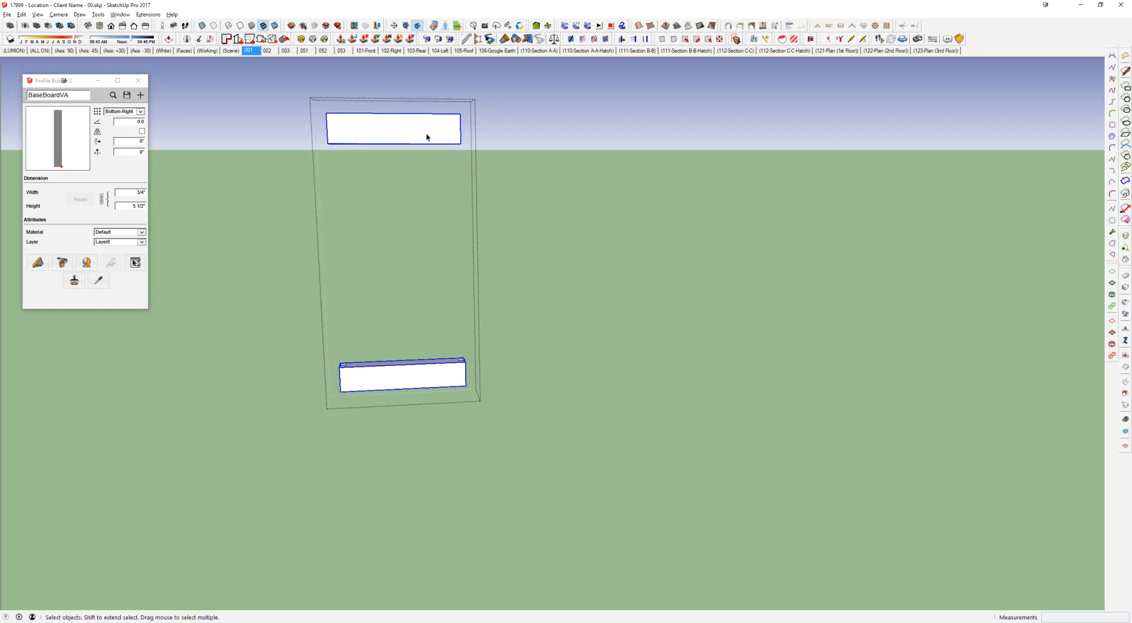
{"action": "middle_click_drag", "start_coordinate": [427, 138], "coordinate": [428, 155], "text": "shift"}
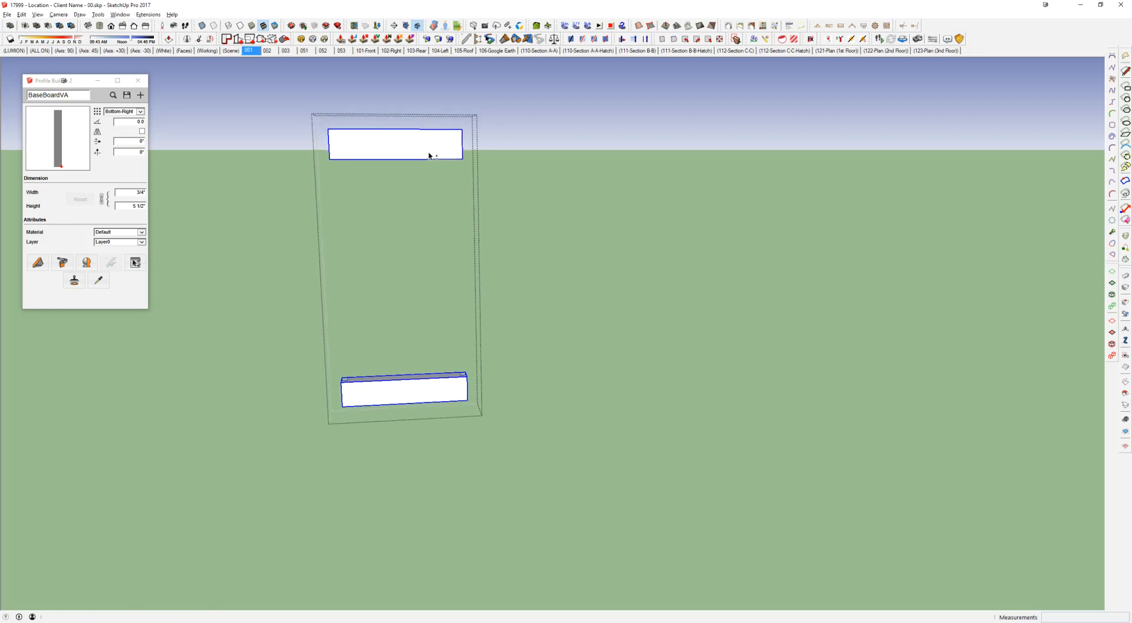
{"action": "key", "text": "ctrl+t"}
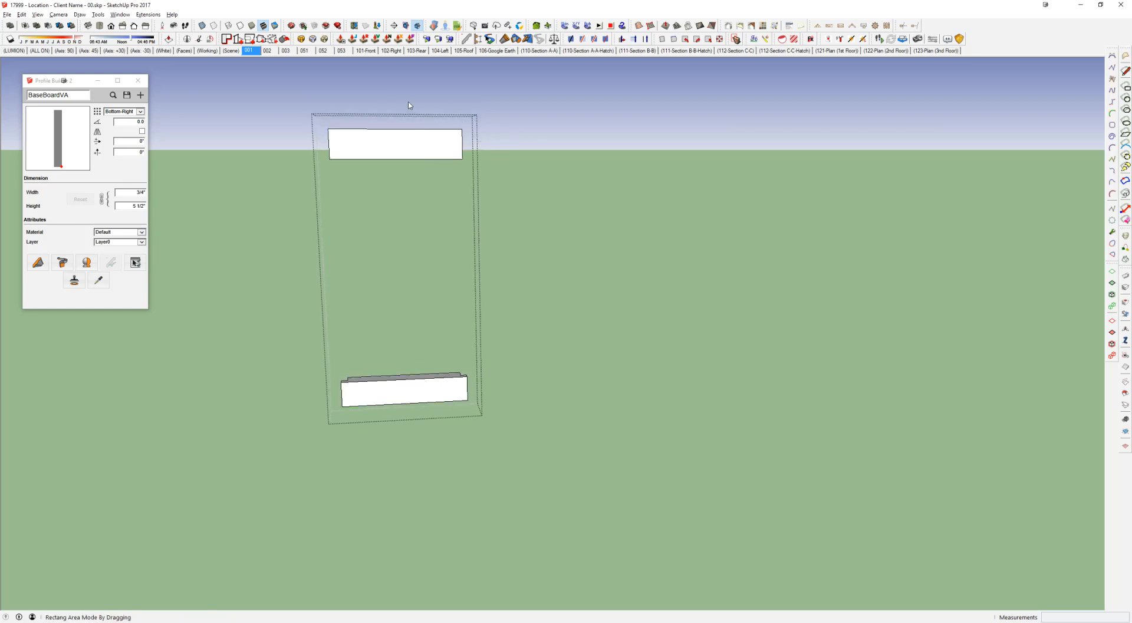
{"action": "left_click_drag", "start_coordinate": [406, 104], "coordinate": [659, 518]}
{"action": "left_click", "coordinate": [674, 370]}
{"action": "key", "text": "Escape"}
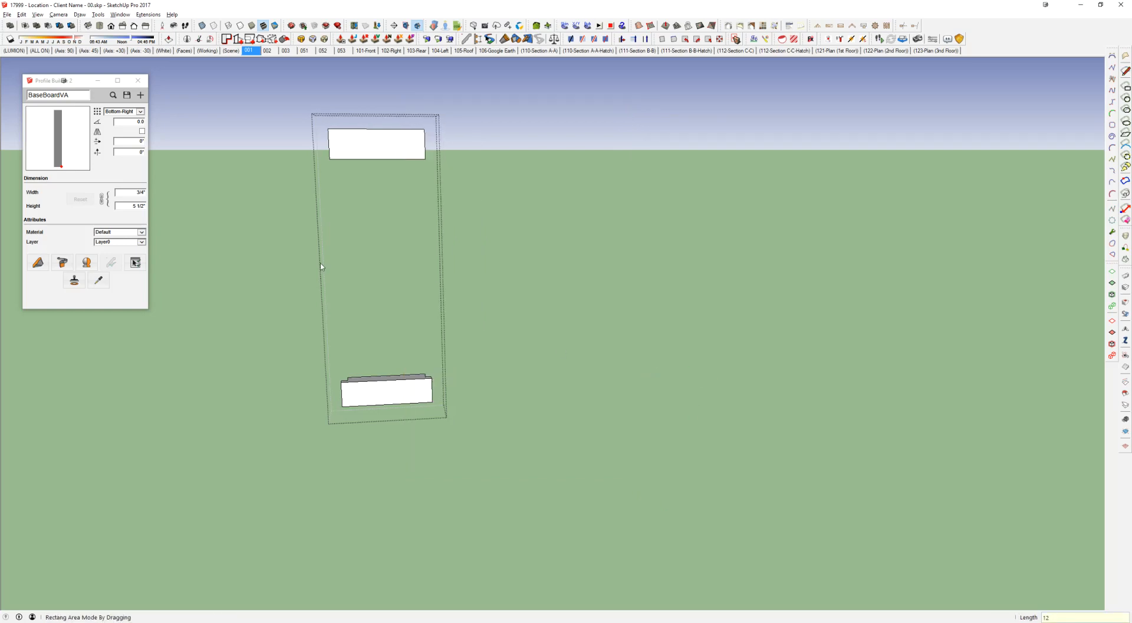
Step: Lower the header toward the window head using the area stretch command
{"action": "left_click_drag", "start_coordinate": [245, 109], "coordinate": [530, 271]}
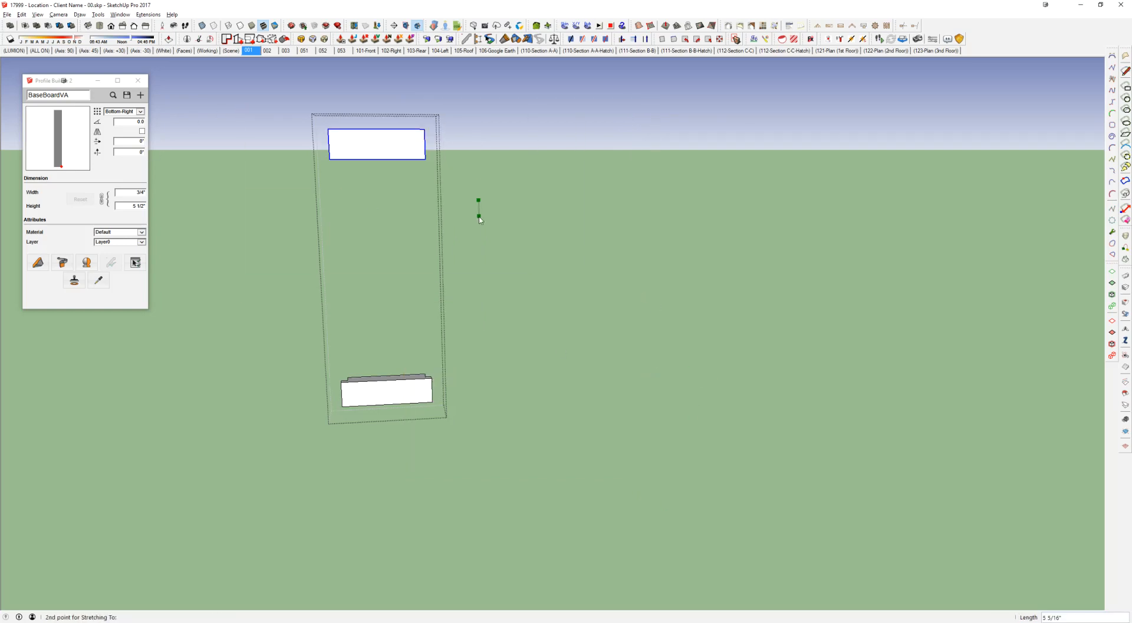
Step: Stretch the window's head trim downward by 12 inches and leave the trim group
{"action": "type", "text": "12"}
{"action": "key", "text": "Return"}
{"action": "key", "text": "space"}
{"action": "left_click", "coordinate": [460, 217]}
{"action": "left_click", "coordinate": [458, 217]}
Step: Open the tall ground-floor window on the two-storey wing and copy its head and sill trim group
{"action": "scroll", "coordinate": [418, 222], "scroll_direction": "down", "scroll_amount": 3}
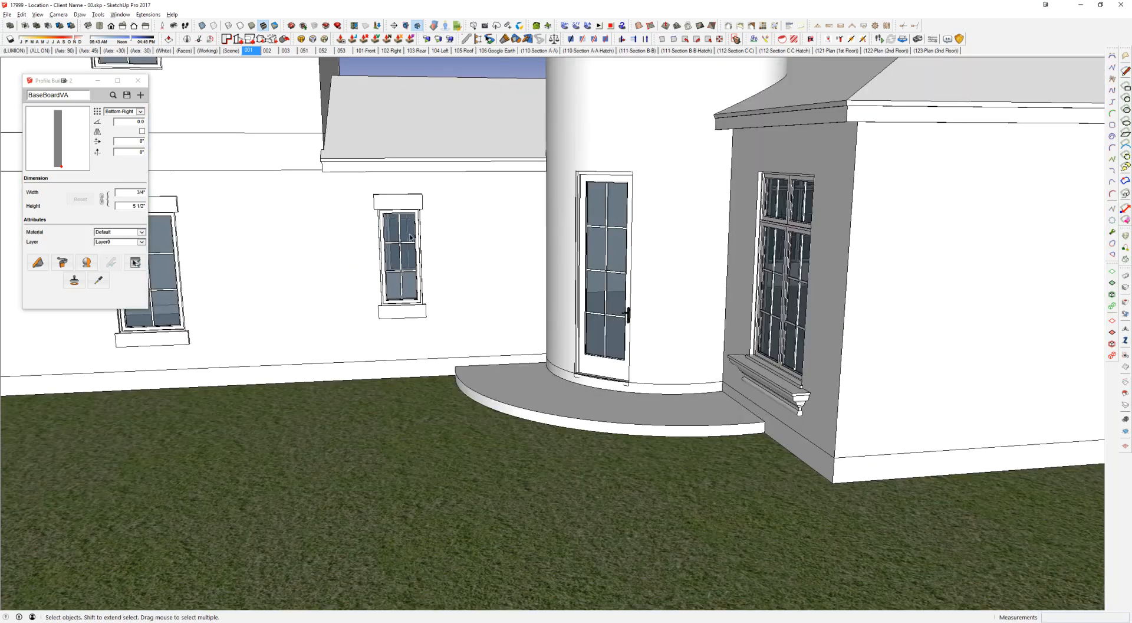
{"action": "scroll", "coordinate": [468, 240], "scroll_direction": "down", "scroll_amount": 4}
{"action": "scroll", "coordinate": [591, 313], "scroll_direction": "up", "scroll_amount": 2}
{"action": "middle_click_drag", "start_coordinate": [496, 297], "coordinate": [805, 366], "text": "shift"}
{"action": "double_click", "coordinate": [719, 367]}
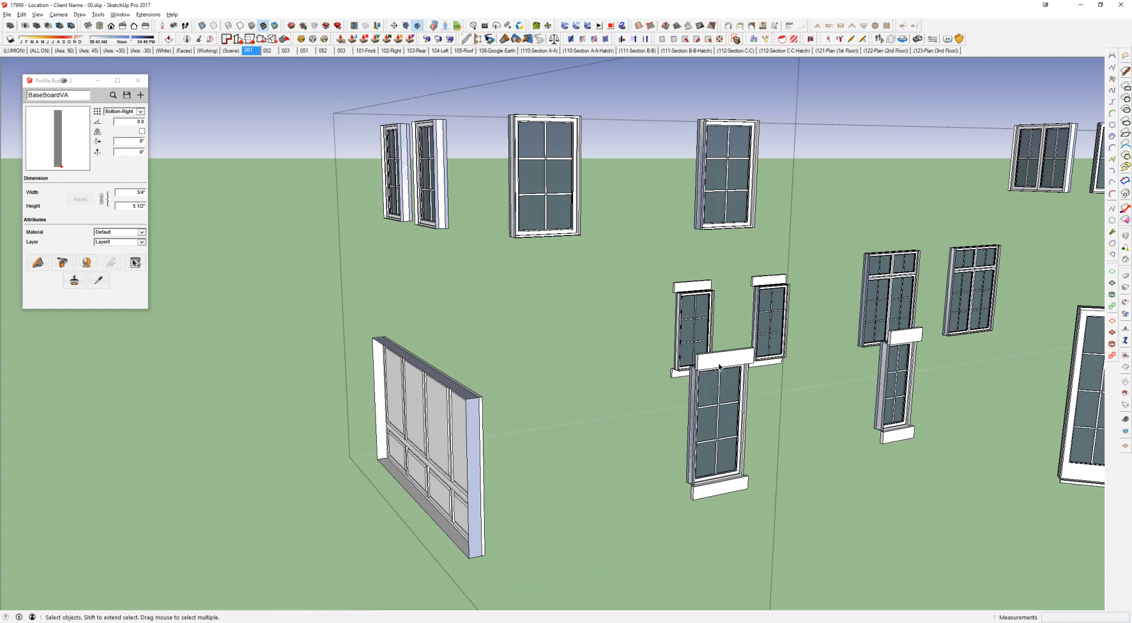
{"action": "double_click", "coordinate": [719, 366]}
{"action": "left_click", "coordinate": [719, 367]}
{"action": "scroll", "coordinate": [719, 367], "scroll_direction": "down", "scroll_amount": 3}
{"action": "key", "text": "Escape"}
{"action": "key", "text": "Escape"}
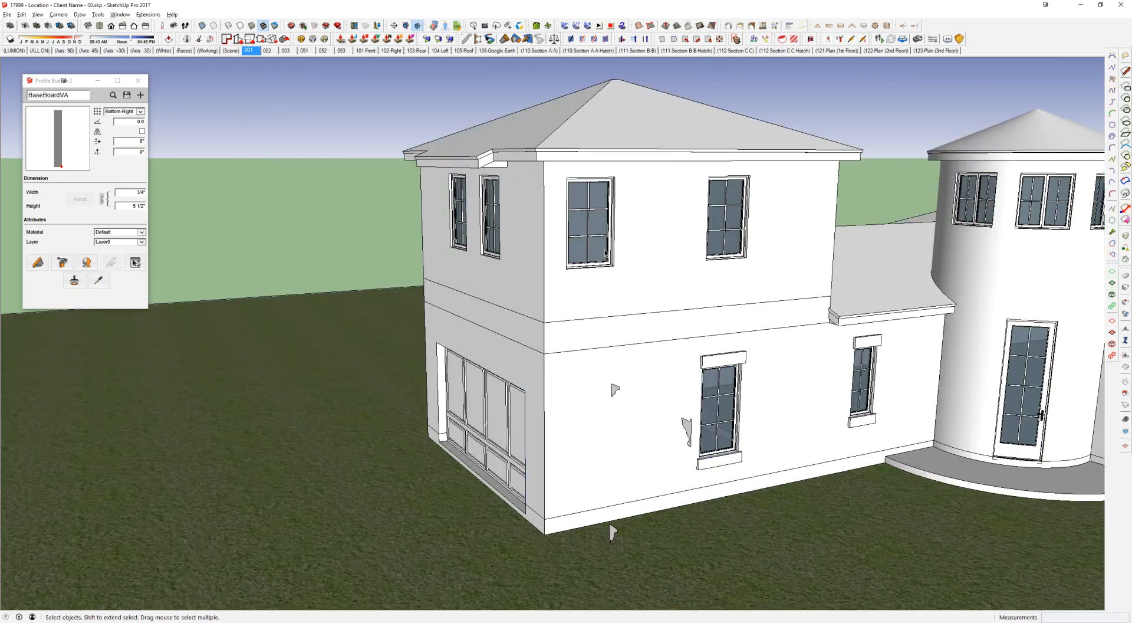
Step: Paste the trim group into the upper-floor window and snap its sill corner to the frame's lower corner
{"action": "double_click", "coordinate": [606, 226]}
{"action": "scroll", "coordinate": [591, 229], "scroll_direction": "up", "scroll_amount": 5}
{"action": "middle_click_drag", "start_coordinate": [590, 226], "coordinate": [651, 337]}
{"action": "key", "text": "ctrl+v"}
{"action": "left_click", "coordinate": [612, 381]}
{"action": "scroll", "coordinate": [629, 376], "scroll_direction": "up", "scroll_amount": 3}
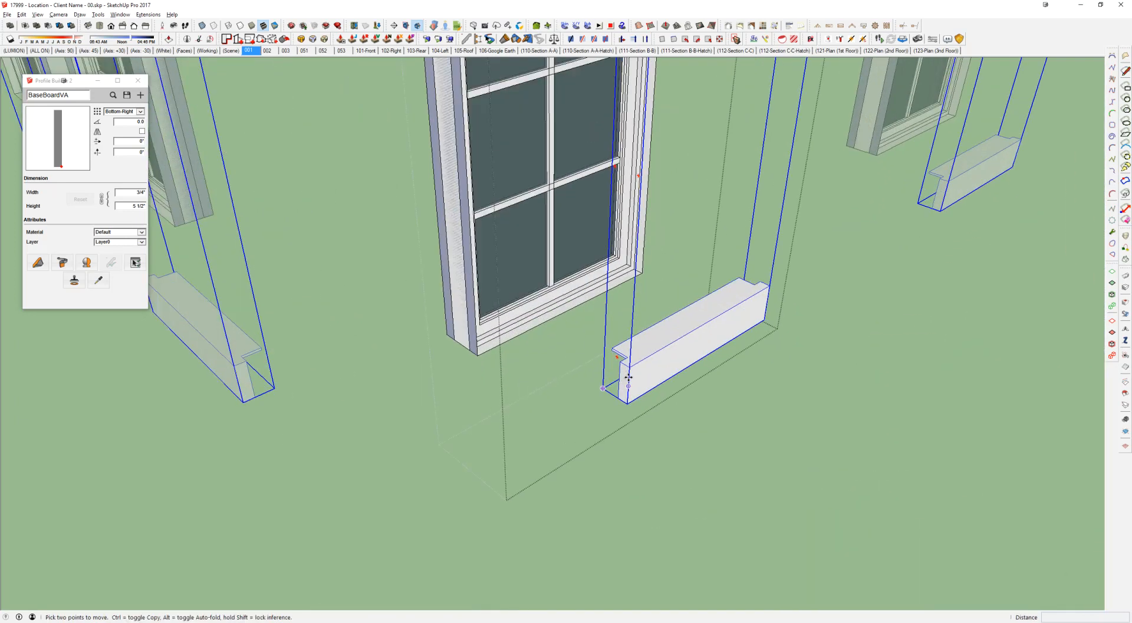
{"action": "scroll", "coordinate": [629, 378], "scroll_direction": "up", "scroll_amount": 3}
{"action": "left_click", "coordinate": [629, 378]}
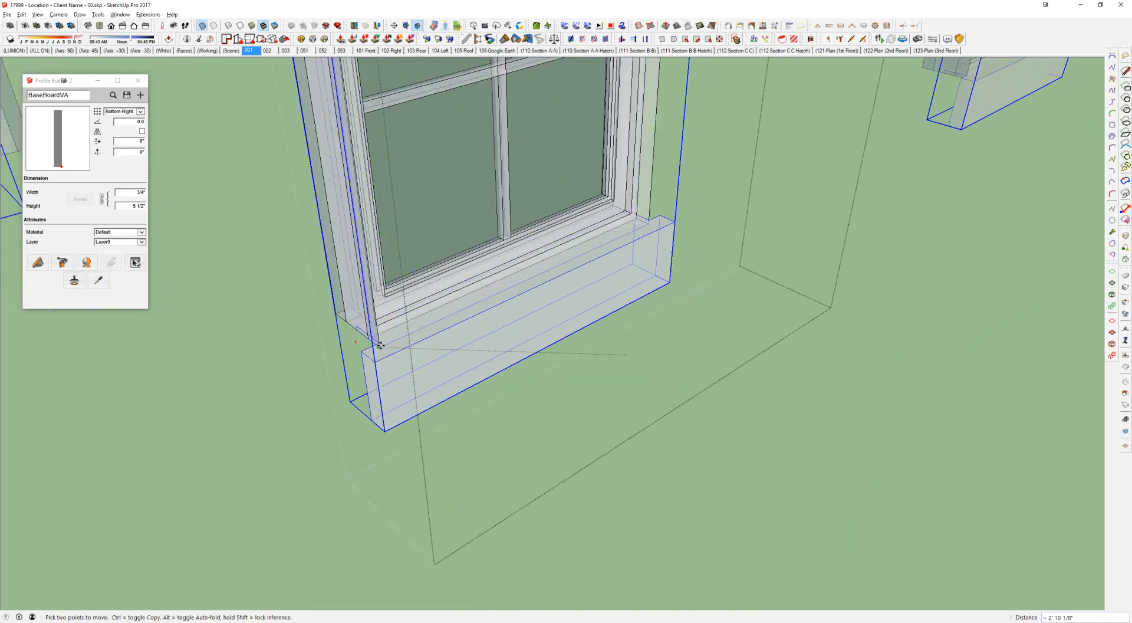
{"action": "left_click", "coordinate": [380, 347]}
Step: Move the head trim in the upper window's trim group down 12 inches to meet the frame, then leave the component
{"action": "scroll", "coordinate": [465, 283], "scroll_direction": "down", "scroll_amount": 2}
{"action": "middle_click_drag", "start_coordinate": [534, 254], "coordinate": [608, 407], "text": "shift"}
{"action": "scroll", "coordinate": [549, 360], "scroll_direction": "down", "scroll_amount": 3}
{"action": "middle_click_drag", "start_coordinate": [550, 361], "coordinate": [529, 101]}
{"action": "middle_click_drag", "start_coordinate": [530, 101], "coordinate": [528, 260], "text": "shift"}
{"action": "key", "text": "space"}
{"action": "double_click", "coordinate": [528, 260]}
{"action": "key", "text": "m"}
{"action": "left_click", "coordinate": [536, 249]}
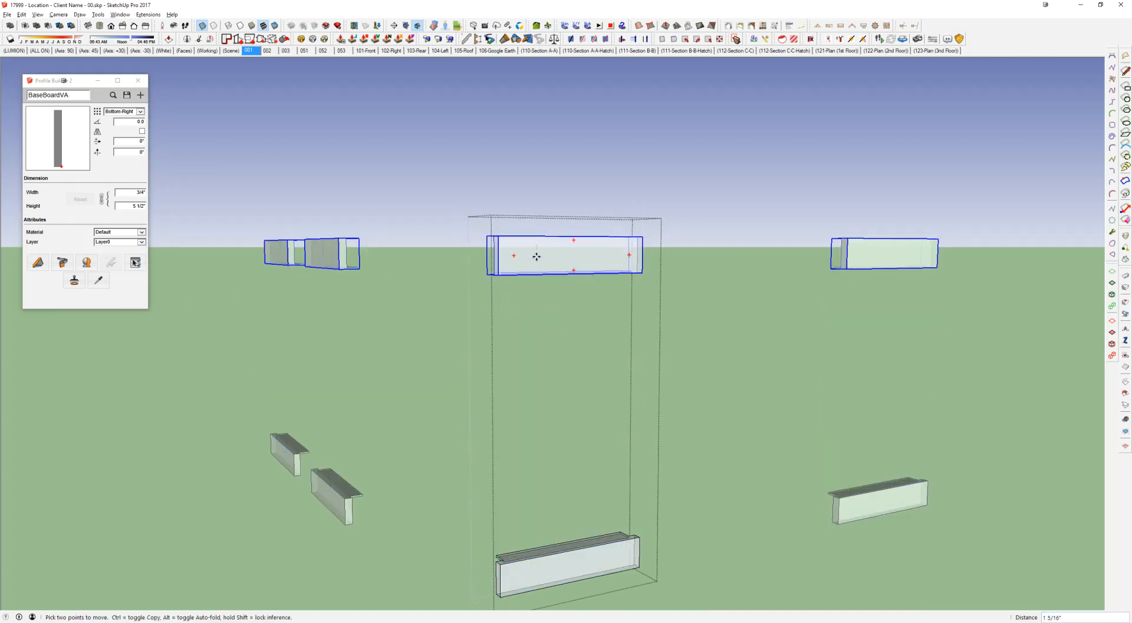
{"action": "type", "text": "12"}
{"action": "key", "text": "Return"}
{"action": "key", "text": "space"}
{"action": "key", "text": "x"}
{"action": "scroll", "coordinate": [548, 336], "scroll_direction": "down", "scroll_amount": 5}
{"action": "left_click", "coordinate": [611, 344]}
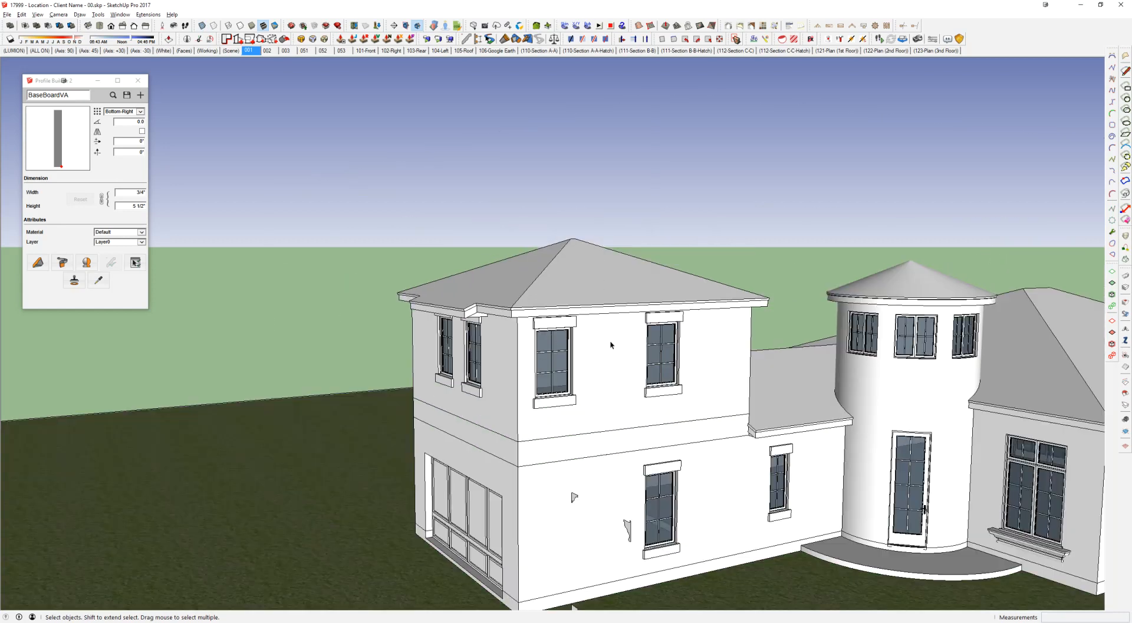
Step: Add the trim group to the double window on the plain side wall, aligning its sill corner with the frame's lower corner
{"action": "middle_click_drag", "start_coordinate": [611, 346], "coordinate": [299, 220]}
{"action": "middle_click_drag", "start_coordinate": [554, 376], "coordinate": [362, 272], "text": "shift"}
{"action": "scroll", "coordinate": [672, 207], "scroll_direction": "up", "scroll_amount": 2}
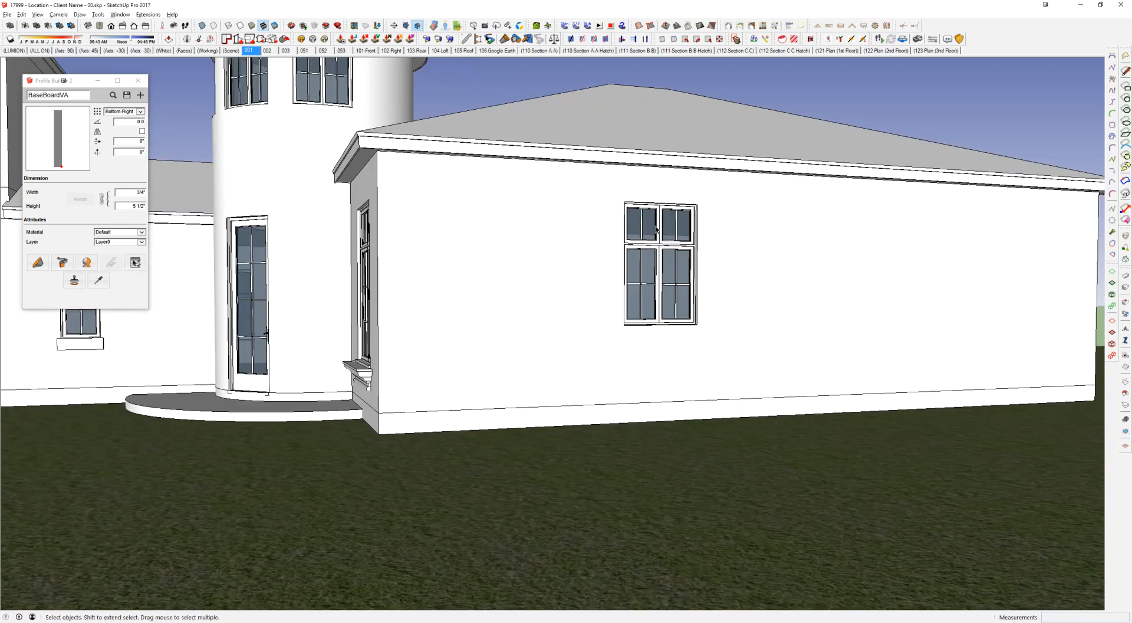
{"action": "double_click", "coordinate": [656, 230]}
{"action": "double_click", "coordinate": [656, 230]}
{"action": "double_click", "coordinate": [655, 228]}
{"action": "middle_click_drag", "start_coordinate": [657, 229], "coordinate": [756, 404]}
{"action": "key", "text": "shift+h"}
{"action": "key", "text": "m"}
{"action": "scroll", "coordinate": [733, 506], "scroll_direction": "up", "scroll_amount": 3}
{"action": "key", "text": "x"}
{"action": "left_click", "coordinate": [735, 501]}
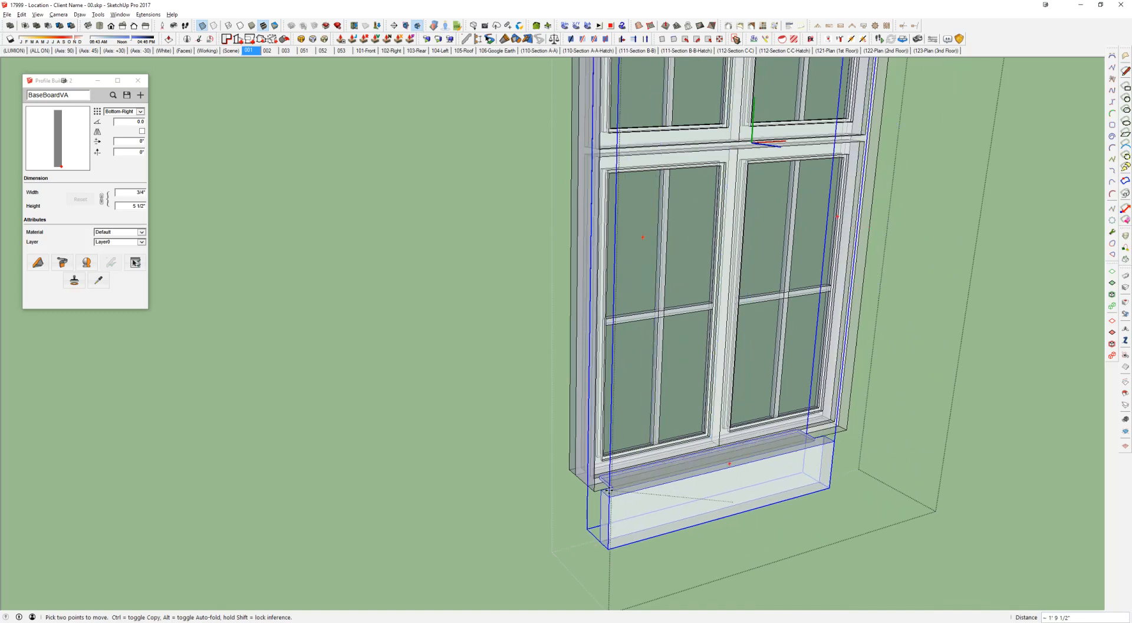
{"action": "left_click", "coordinate": [595, 491]}
Step: Measure from the end of the sill trim to the far edge of the double window's frame
{"action": "scroll", "coordinate": [594, 491], "scroll_direction": "down", "scroll_amount": 1}
{"action": "middle_click_drag", "start_coordinate": [734, 490], "coordinate": [652, 477]}
{"action": "key", "text": "l"}
{"action": "left_click", "coordinate": [734, 483]}
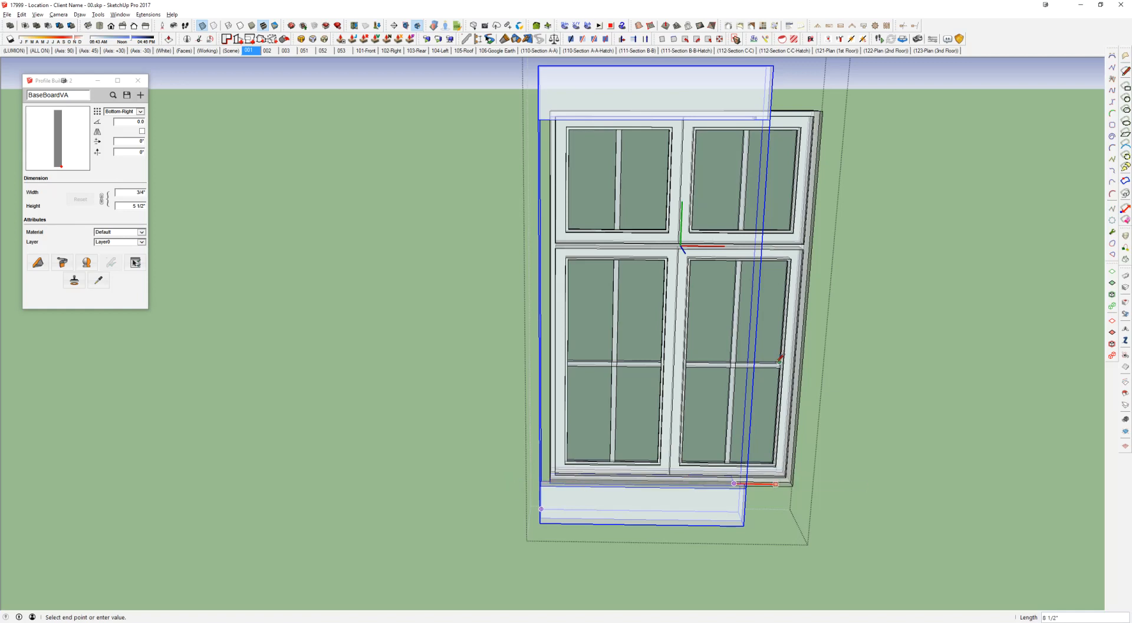
{"action": "middle_click_drag", "start_coordinate": [782, 359], "coordinate": [706, 352]}
{"action": "key", "text": "space"}
Step: Open the double window's trim group and move its head trim vertically to meet the top of the frame
{"action": "scroll", "coordinate": [696, 283], "scroll_direction": "down", "scroll_amount": 2}
{"action": "scroll", "coordinate": [581, 186], "scroll_direction": "up", "scroll_amount": 5}
{"action": "middle_click_drag", "start_coordinate": [582, 185], "coordinate": [470, 204]}
{"action": "scroll", "coordinate": [579, 199], "scroll_direction": "down", "scroll_amount": 6}
{"action": "double_click", "coordinate": [612, 172]}
{"action": "left_click", "coordinate": [615, 175]}
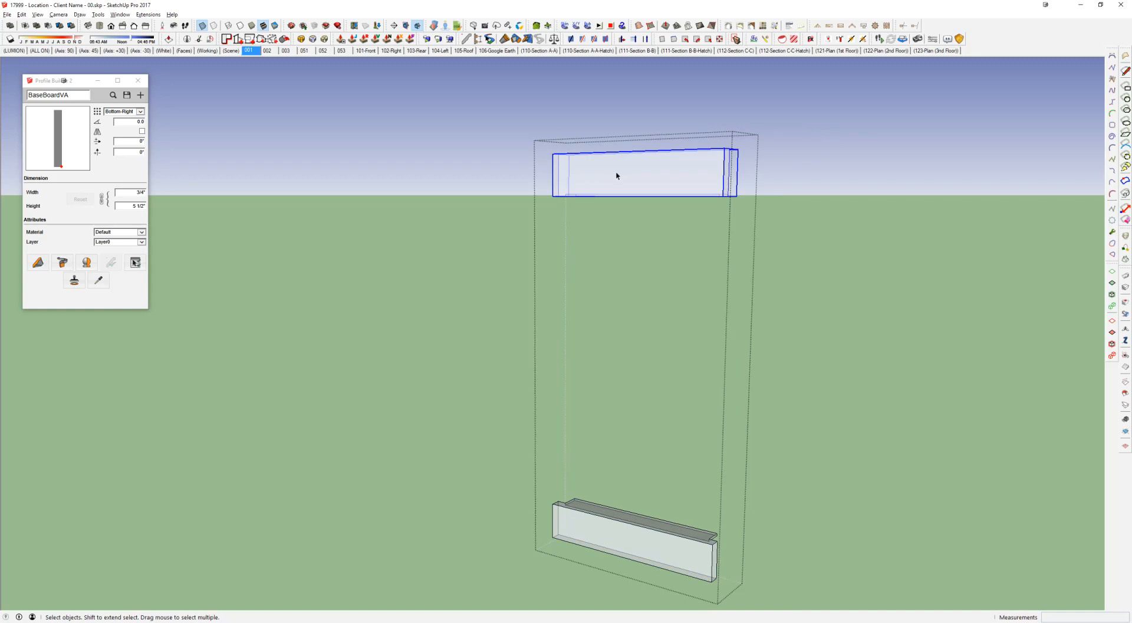
{"action": "key", "text": "m"}
{"action": "left_click", "coordinate": [617, 175]}
{"action": "key", "text": "Escape"}
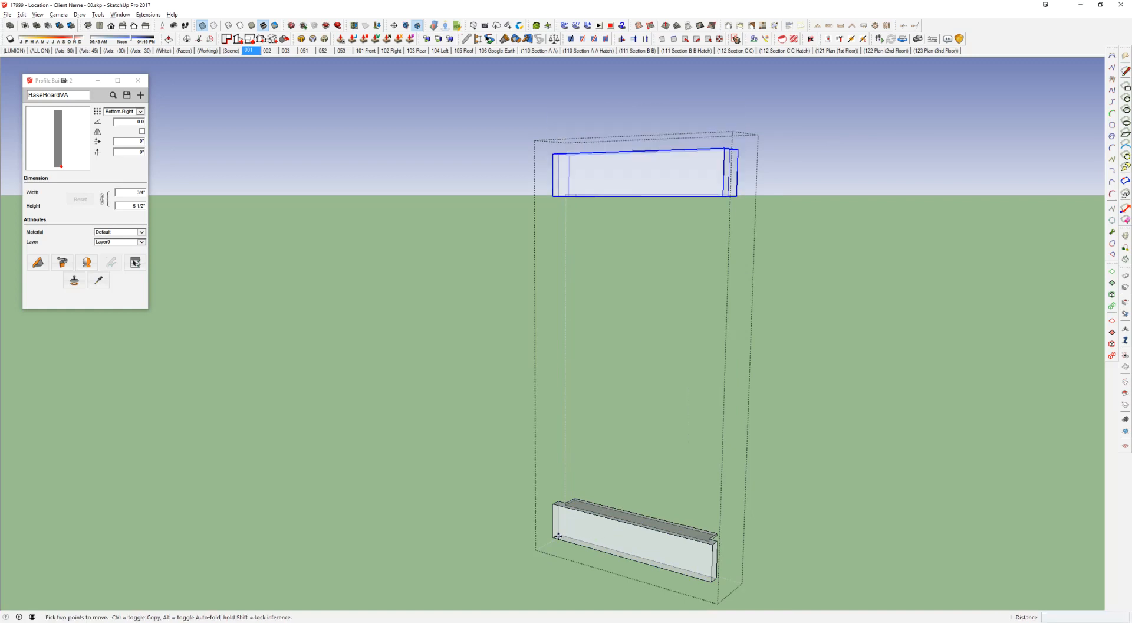
{"action": "left_click", "coordinate": [553, 528]}
{"action": "key", "text": "Return"}
{"action": "key", "text": "space"}
Step: Stretch one end of the double window's head and sill trim by 1' to span the frame
{"action": "scroll", "coordinate": [581, 514], "scroll_direction": "down", "scroll_amount": 3}
{"action": "key", "text": "s"}
{"action": "left_click_drag", "start_coordinate": [594, 291], "coordinate": [750, 605]}
{"action": "left_click", "coordinate": [645, 428]}
{"action": "type", "text": "1'"}
{"action": "key", "text": "Return"}
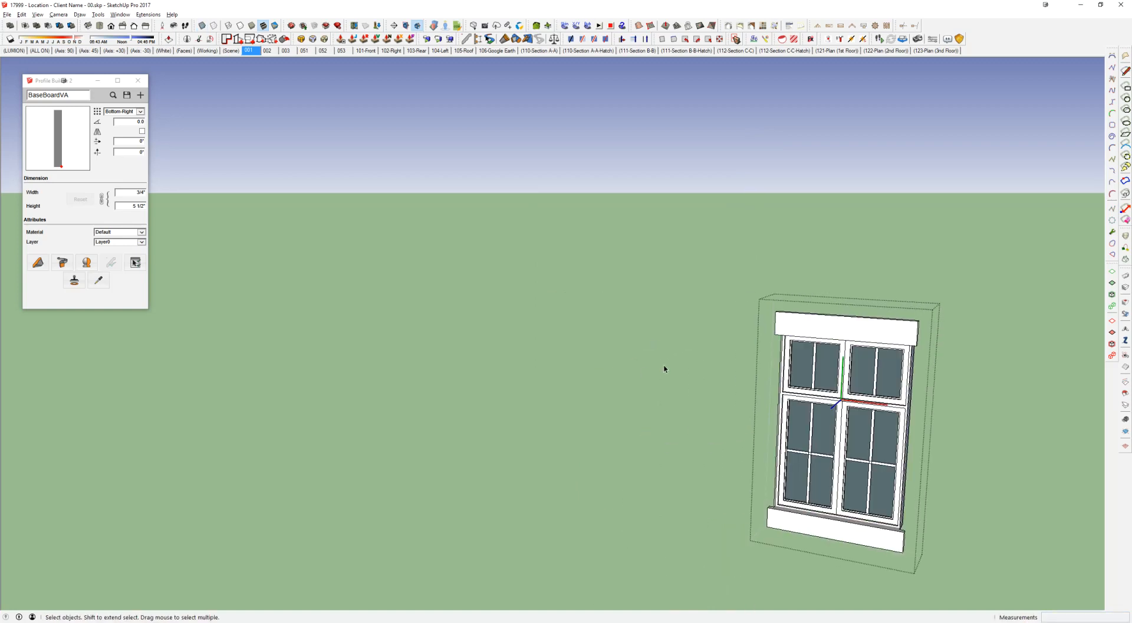
Step: Paste the trim group into the larger double window beside the trimmed narrow ones and snap it to the frame's lower corner
{"action": "scroll", "coordinate": [678, 360], "scroll_direction": "down", "scroll_amount": 2}
{"action": "scroll", "coordinate": [625, 362], "scroll_direction": "down", "scroll_amount": 3}
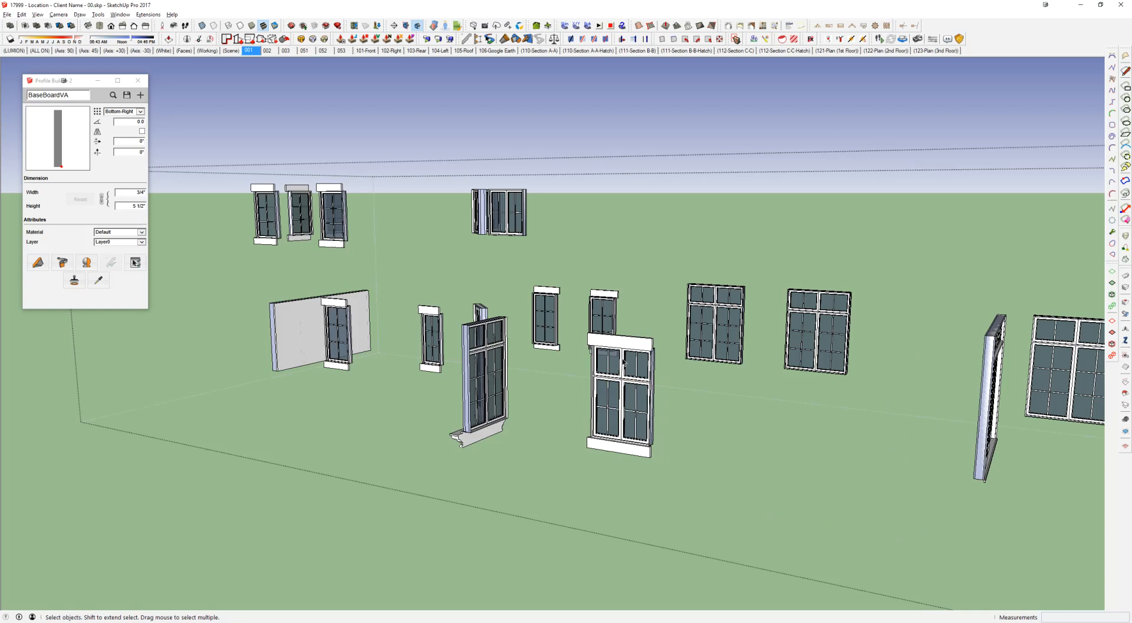
{"action": "middle_click_drag", "start_coordinate": [757, 329], "coordinate": [378, 318]}
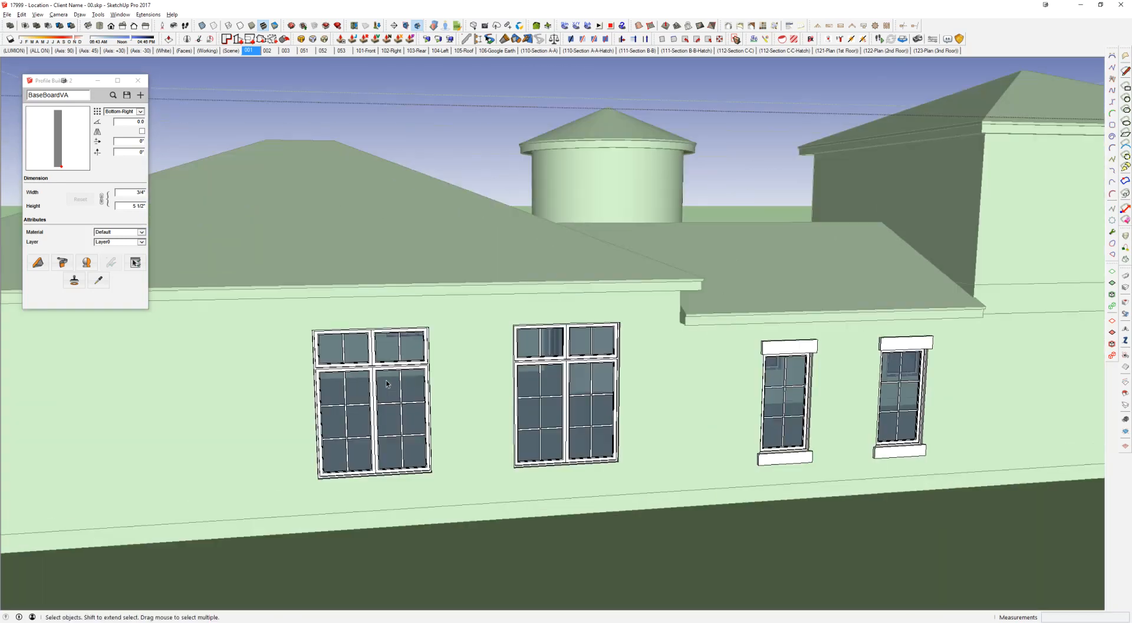
{"action": "scroll", "coordinate": [575, 466], "scroll_direction": "up", "scroll_amount": 5}
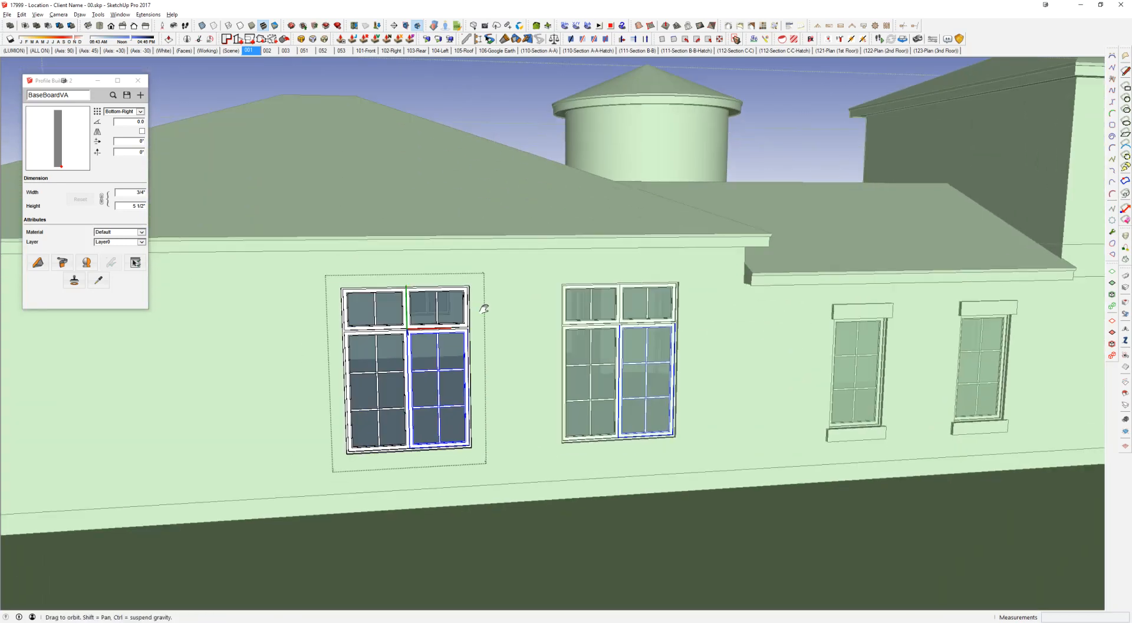
{"action": "key", "text": "i"}
{"action": "middle_click_drag", "start_coordinate": [567, 521], "coordinate": [604, 420], "text": "shift"}
{"action": "scroll", "coordinate": [604, 419], "scroll_direction": "up", "scroll_amount": 4}
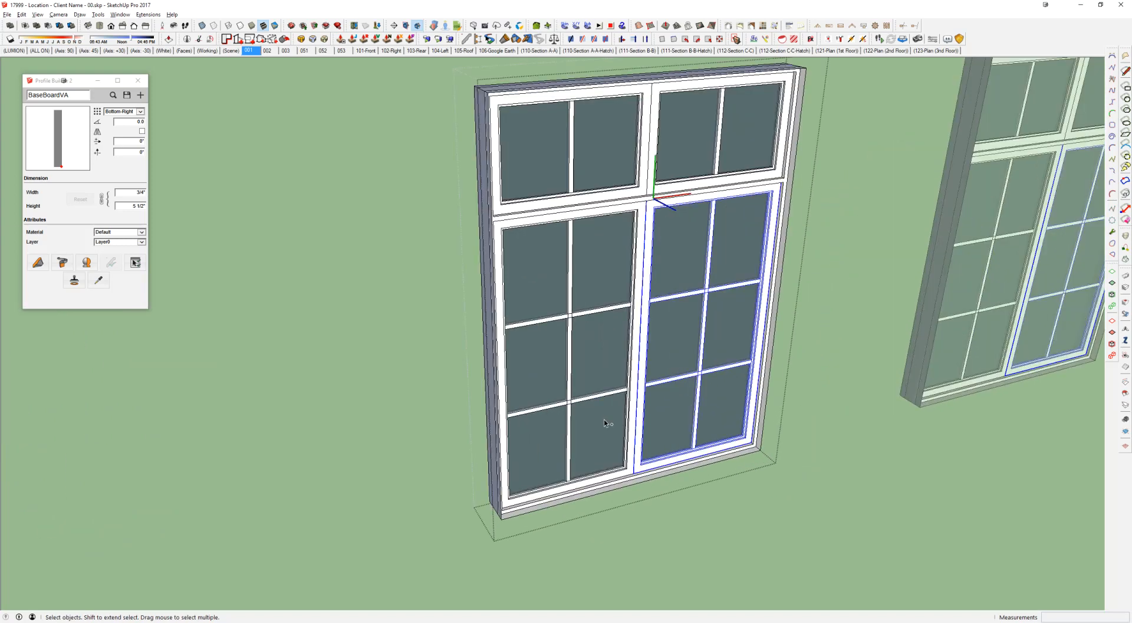
{"action": "key", "text": "ctrl+v"}
{"action": "left_click", "coordinate": [599, 526]}
{"action": "scroll", "coordinate": [614, 519], "scroll_direction": "up", "scroll_amount": 5}
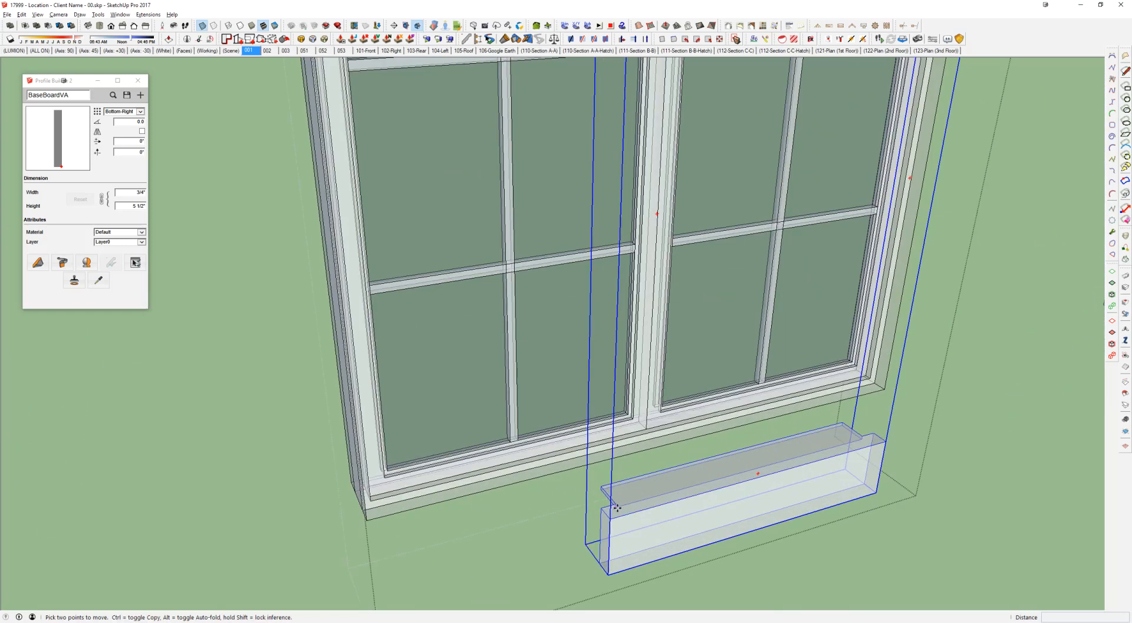
{"action": "left_click", "coordinate": [617, 507]}
{"action": "middle_click_drag", "start_coordinate": [371, 506], "coordinate": [649, 437]}
{"action": "left_click", "coordinate": [562, 502]}
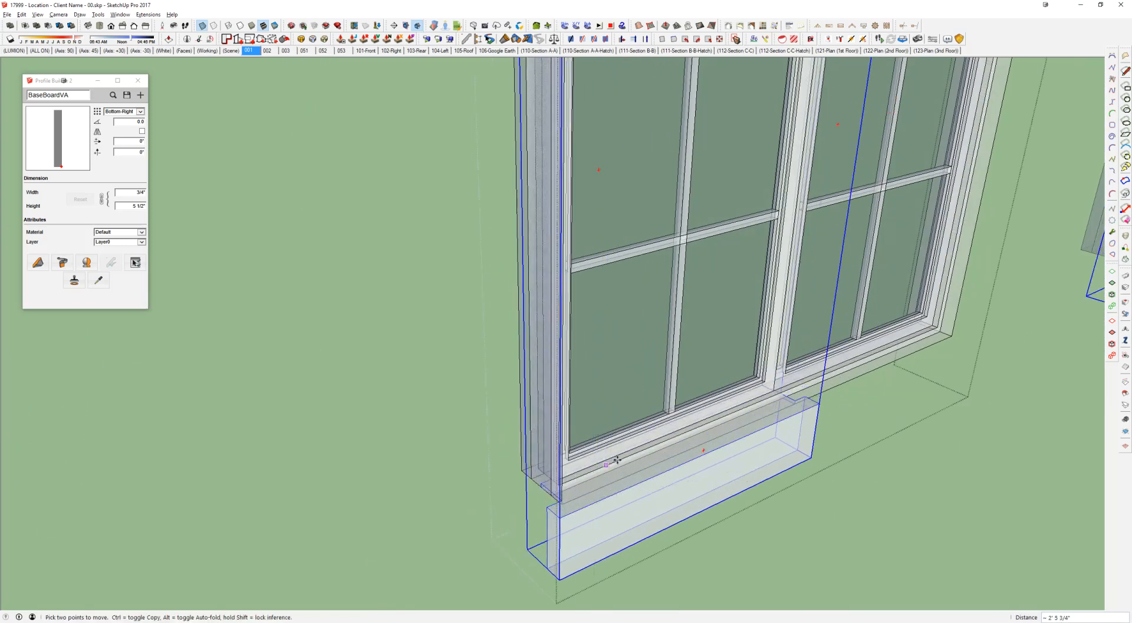
Step: Measure the sill trim's remaining distance along the base of the large double window
{"action": "scroll", "coordinate": [580, 486], "scroll_direction": "down", "scroll_amount": 4}
{"action": "scroll", "coordinate": [802, 408], "scroll_direction": "up", "scroll_amount": 4}
{"action": "key", "text": "l"}
{"action": "left_click", "coordinate": [759, 408]}
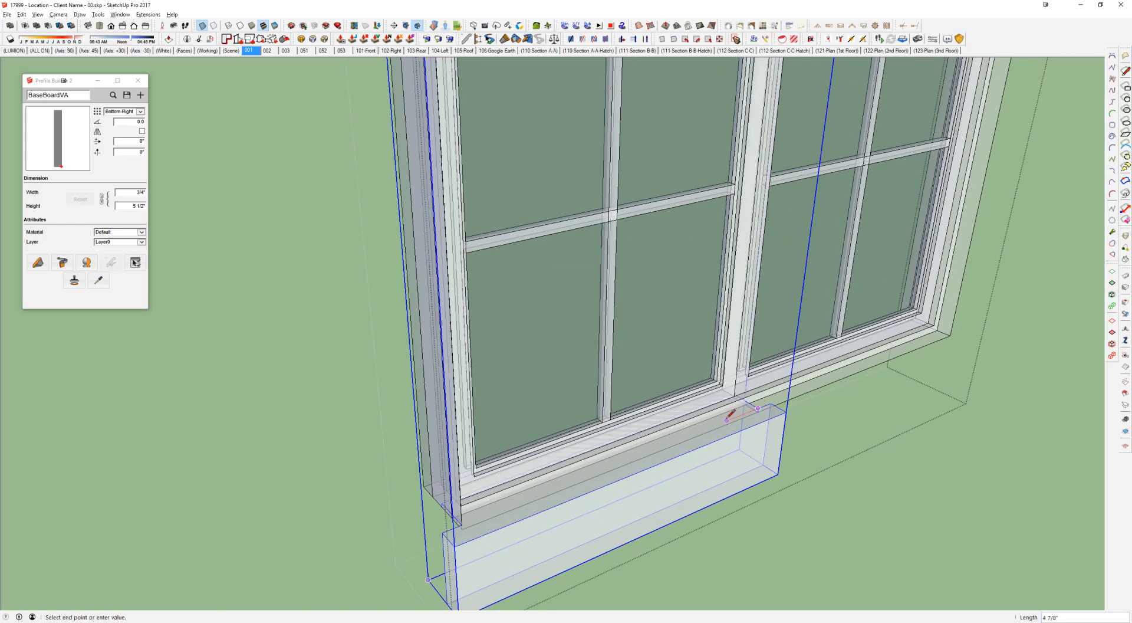
{"action": "scroll", "coordinate": [890, 369], "scroll_direction": "down", "scroll_amount": 4}
{"action": "middle_click_drag", "start_coordinate": [817, 372], "coordinate": [690, 283]}
{"action": "scroll", "coordinate": [663, 241], "scroll_direction": "up", "scroll_amount": 4}
{"action": "key", "text": "Escape"}
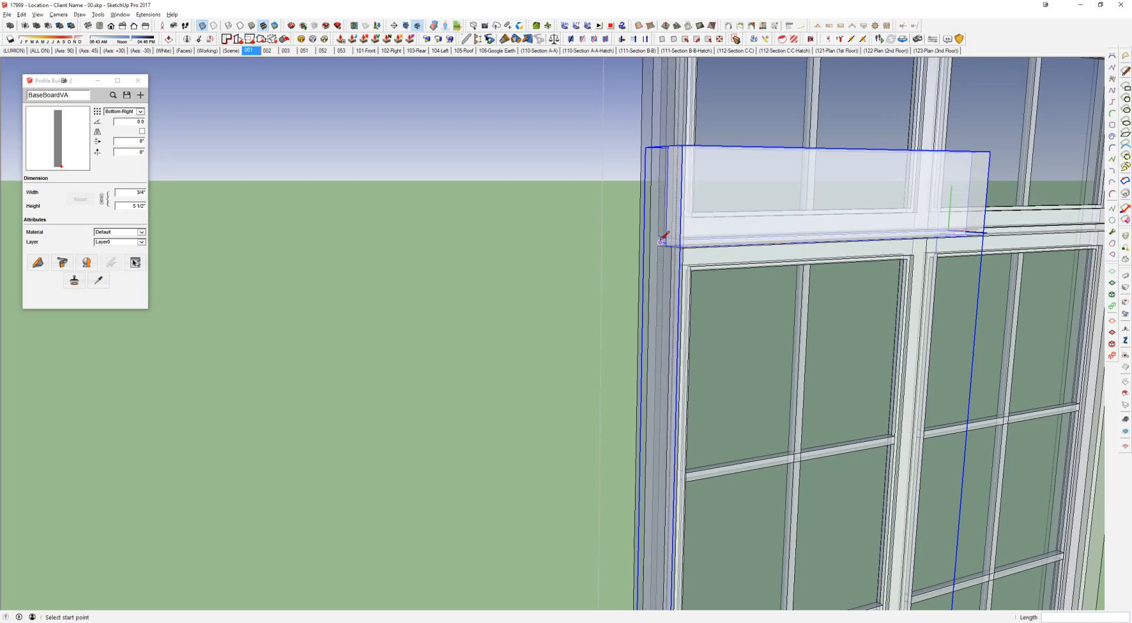
Step: Measure the vertical distance from the head trim's underside to the top of the large window's frame
{"action": "left_click", "coordinate": [661, 237]}
{"action": "middle_click_drag", "start_coordinate": [662, 237], "coordinate": [660, 455], "text": "shift"}
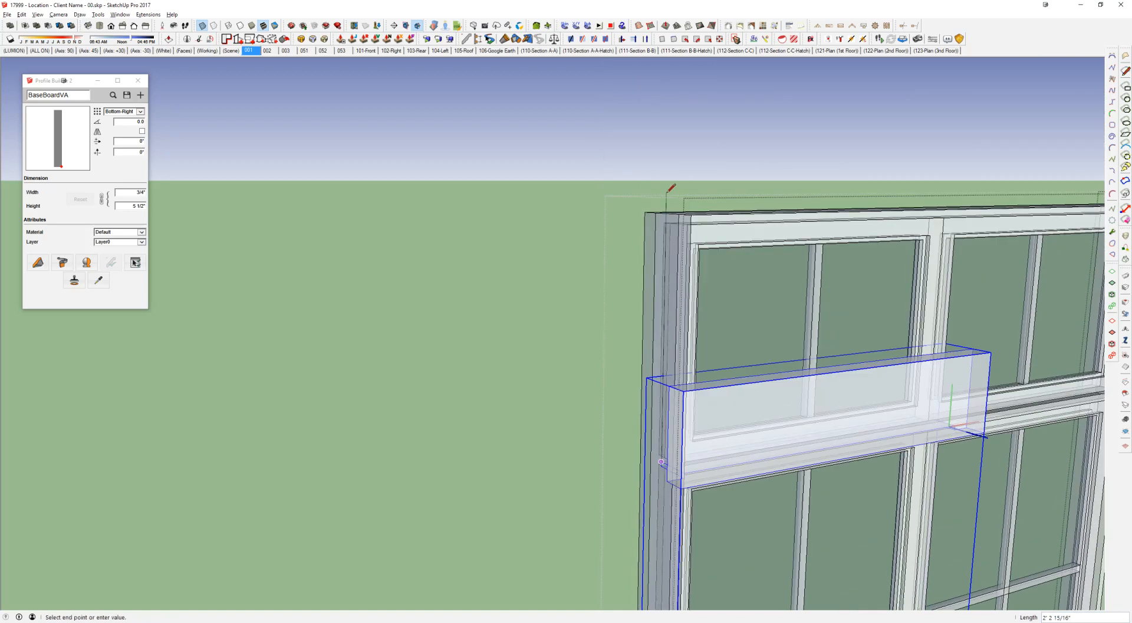
{"action": "scroll", "coordinate": [667, 446], "scroll_direction": "up", "scroll_amount": 2}
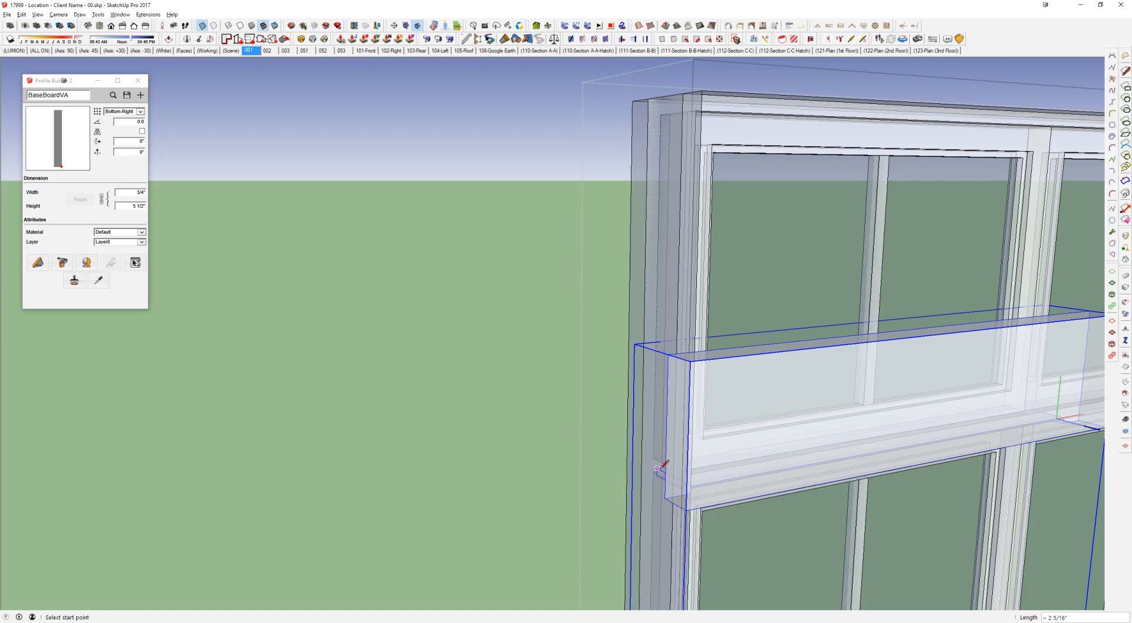
{"action": "scroll", "coordinate": [657, 468], "scroll_direction": "up", "scroll_amount": 5}
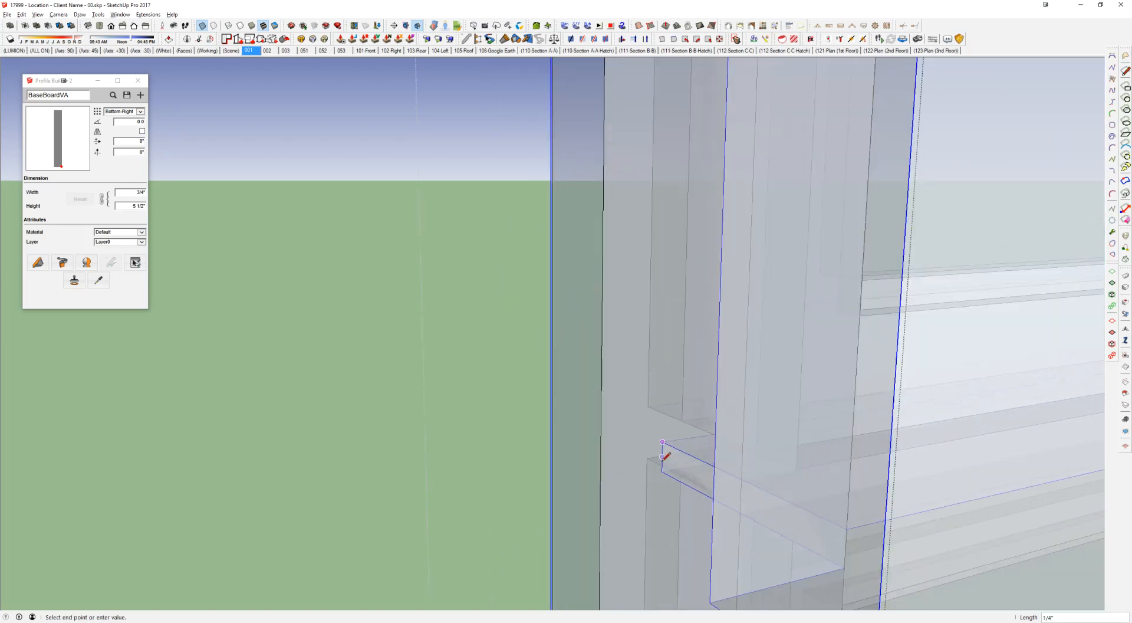
{"action": "scroll", "coordinate": [667, 405], "scroll_direction": "down", "scroll_amount": 5}
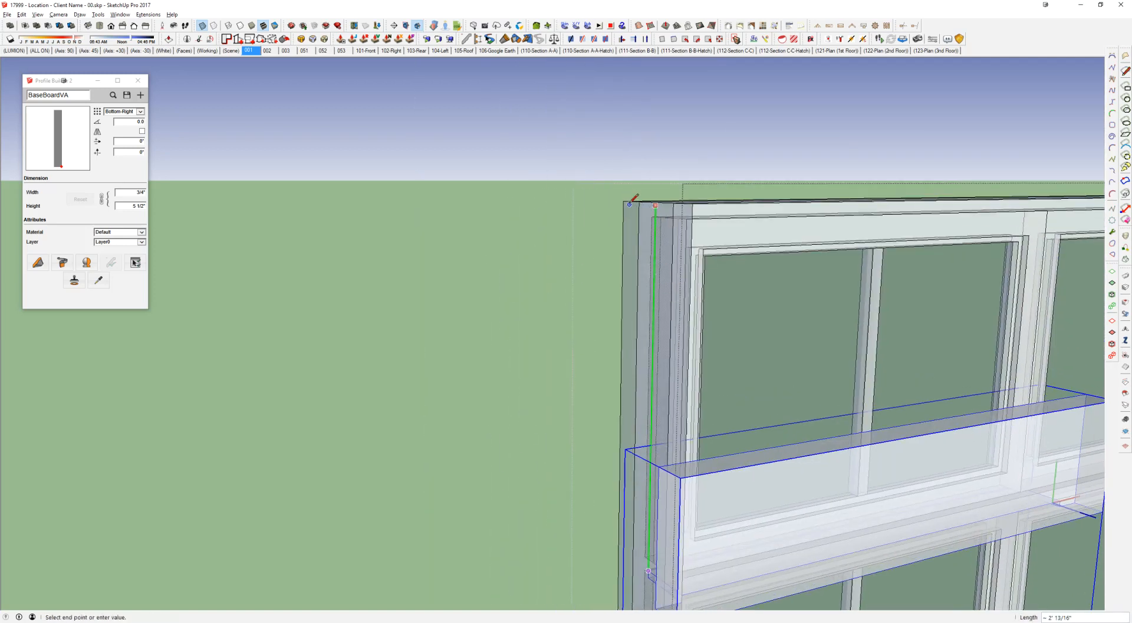
{"action": "scroll", "coordinate": [631, 213], "scroll_direction": "down", "scroll_amount": 4}
Step: Move the head trim of the large double windows up 25 inches to sit above the frame
{"action": "middle_click_drag", "start_coordinate": [636, 233], "coordinate": [581, 236]}
{"action": "key", "text": "space"}
{"action": "double_click", "coordinate": [586, 300]}
{"action": "left_click", "coordinate": [587, 301]}
{"action": "key", "text": "m"}
{"action": "left_click", "coordinate": [587, 302]}
{"action": "left_click", "coordinate": [591, 274]}
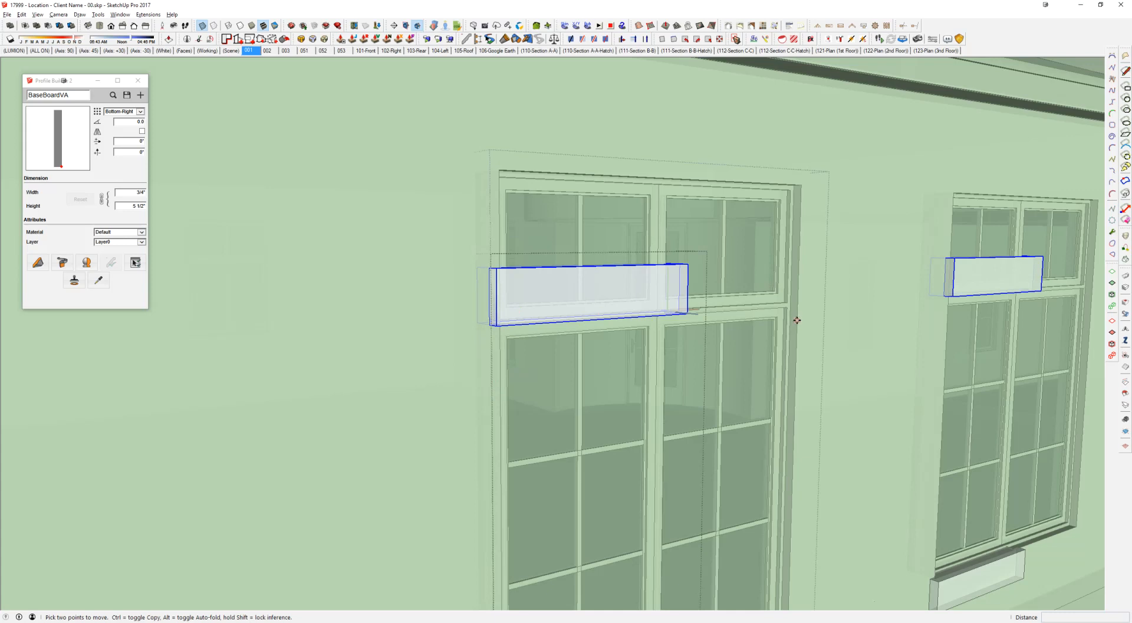
{"action": "left_click", "coordinate": [797, 320]}
{"action": "type", "text": "2'"}
{"action": "key", "text": "Return"}
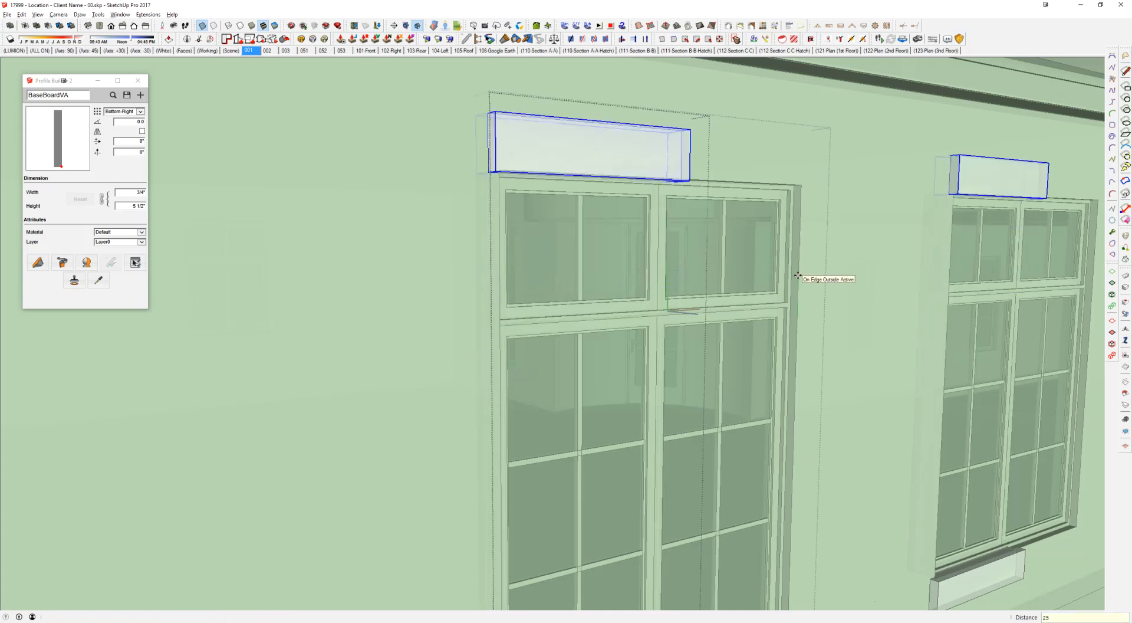
Step: Stretch one end of the large double windows' head and sill trim outward by 36 inches and leave the component
{"action": "scroll", "coordinate": [796, 273], "scroll_direction": "down", "scroll_amount": 2}
{"action": "middle_click_drag", "start_coordinate": [736, 311], "coordinate": [642, 250]}
{"action": "key", "text": "h"}
{"action": "key", "text": "s"}
{"action": "left_click_drag", "start_coordinate": [519, 67], "coordinate": [648, 514]}
{"action": "left_click", "coordinate": [580, 382]}
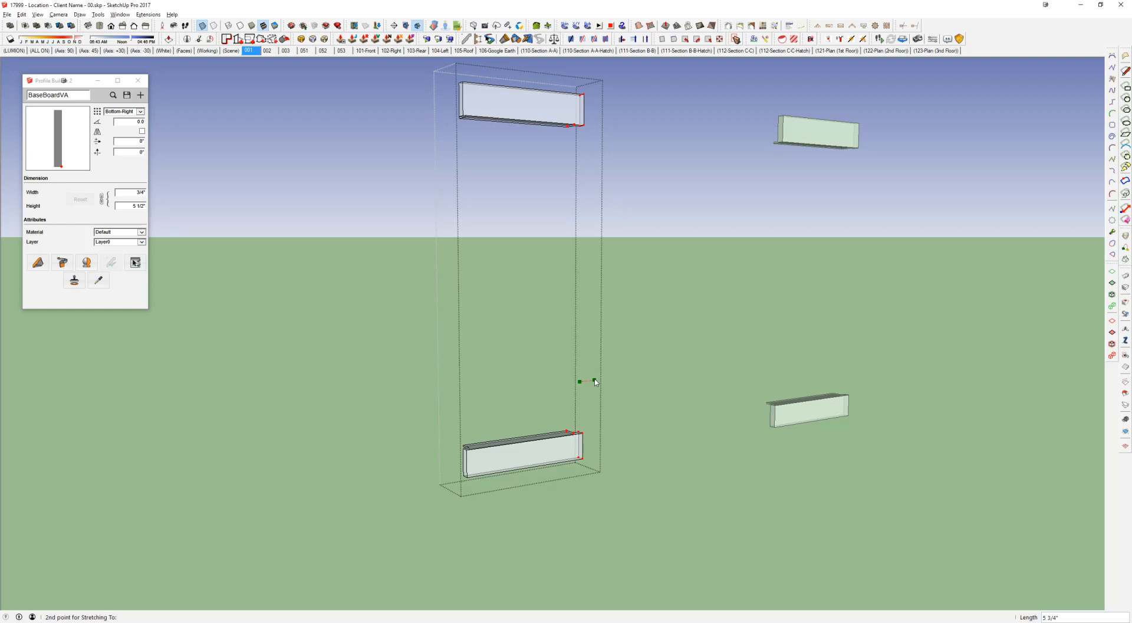
{"action": "type", "text": "6"}
{"action": "key", "text": "Return"}
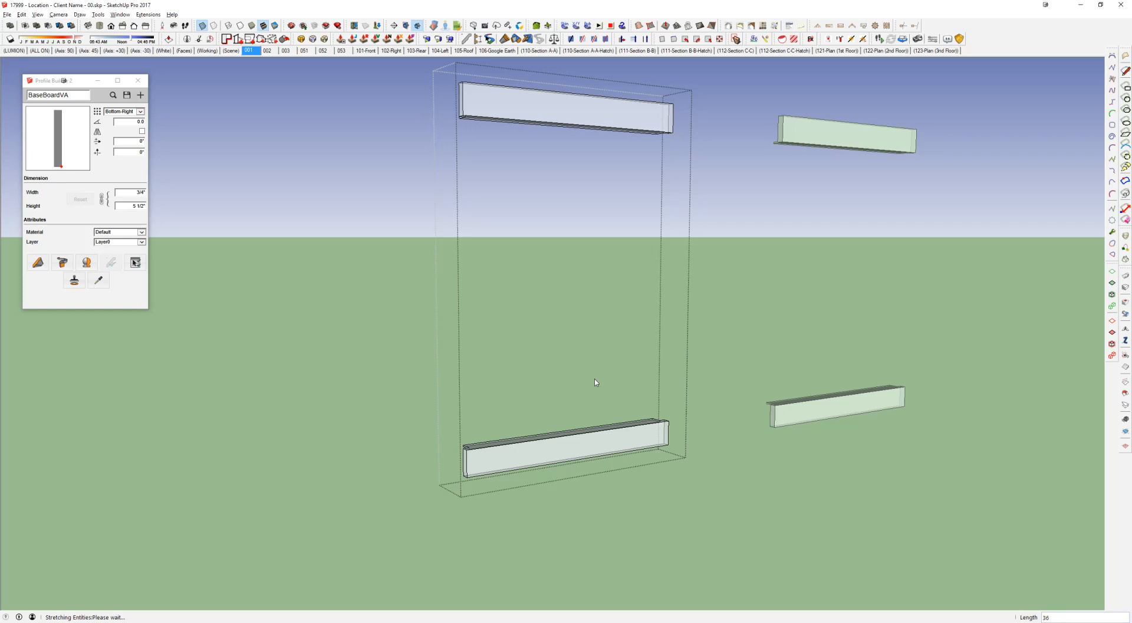
{"action": "key", "text": "space"}
{"action": "key", "text": "Escape"}
{"action": "middle_click_drag", "start_coordinate": [581, 256], "coordinate": [569, 267]}
{"action": "key", "text": "Escape"}
{"action": "key", "text": "x"}
{"action": "scroll", "coordinate": [570, 267], "scroll_direction": "down", "scroll_amount": 4}
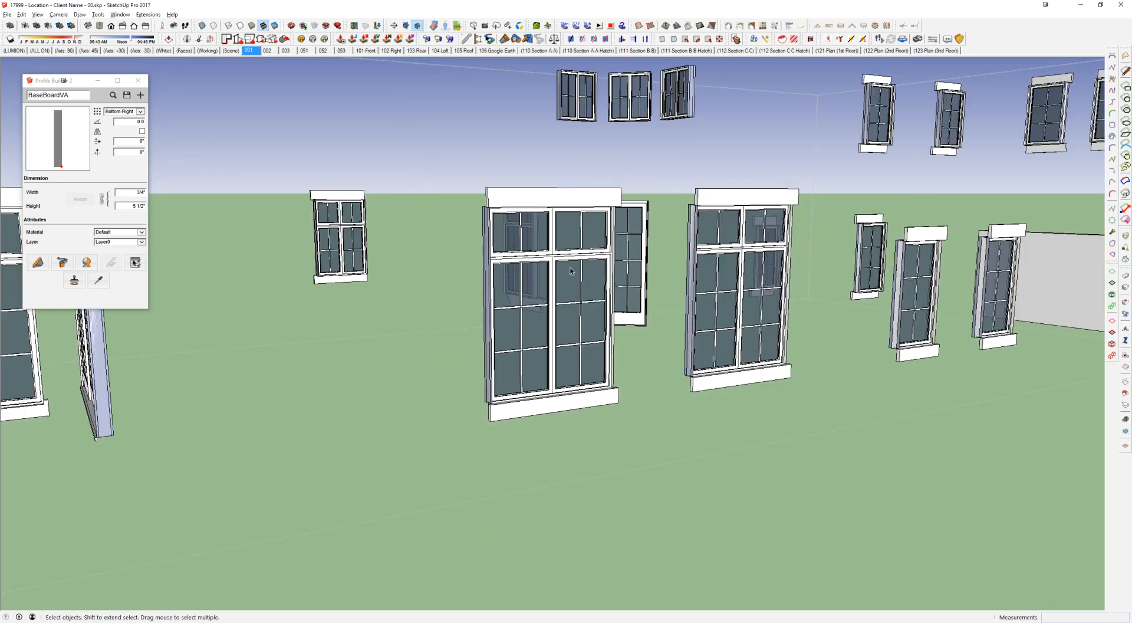
{"action": "key", "text": "Escape"}
Step: Open the triple window beside the patio door for editing and paste the head and sill trim into it
{"action": "middle_click_drag", "start_coordinate": [600, 311], "coordinate": [570, 324]}
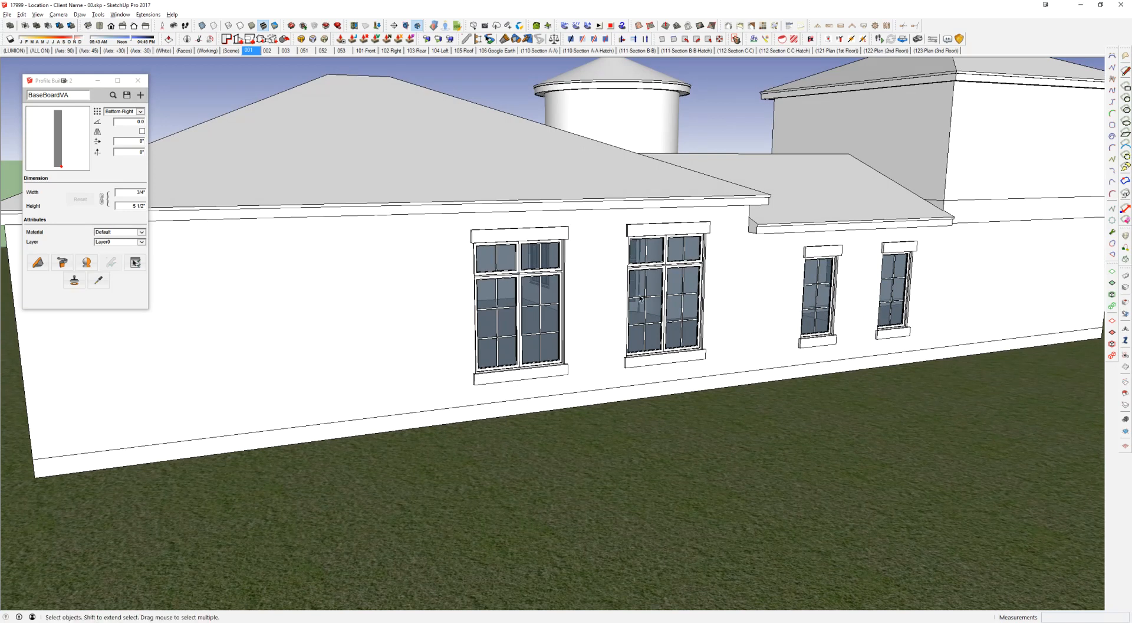
{"action": "middle_click_drag", "start_coordinate": [614, 295], "coordinate": [667, 267]}
{"action": "scroll", "coordinate": [421, 267], "scroll_direction": "up", "scroll_amount": 3}
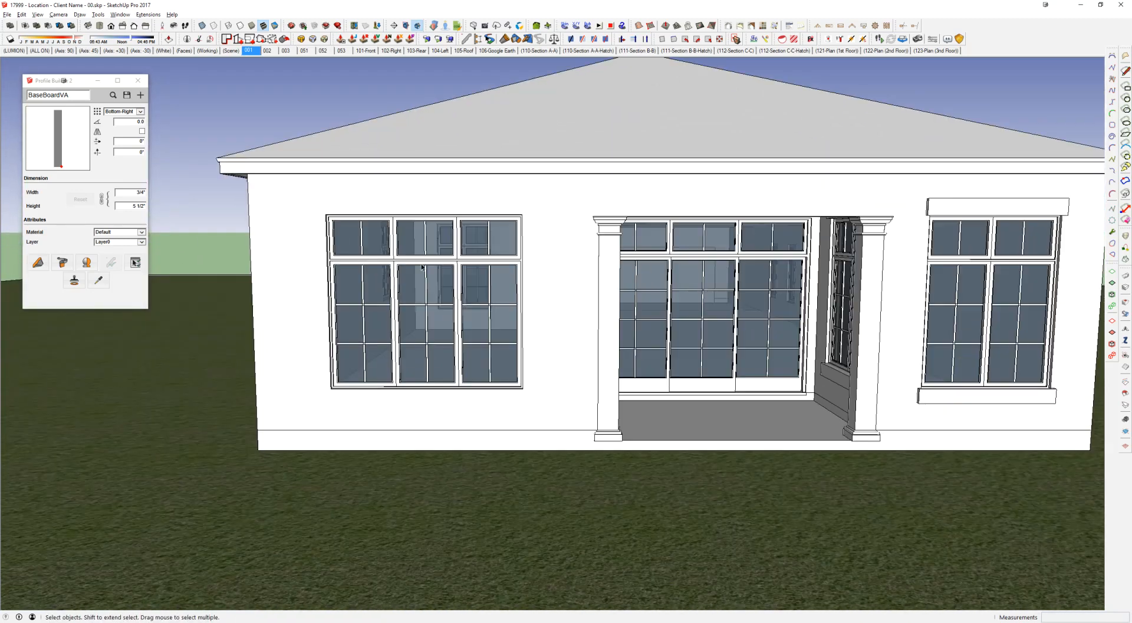
{"action": "scroll", "coordinate": [421, 267], "scroll_direction": "down", "scroll_amount": 3}
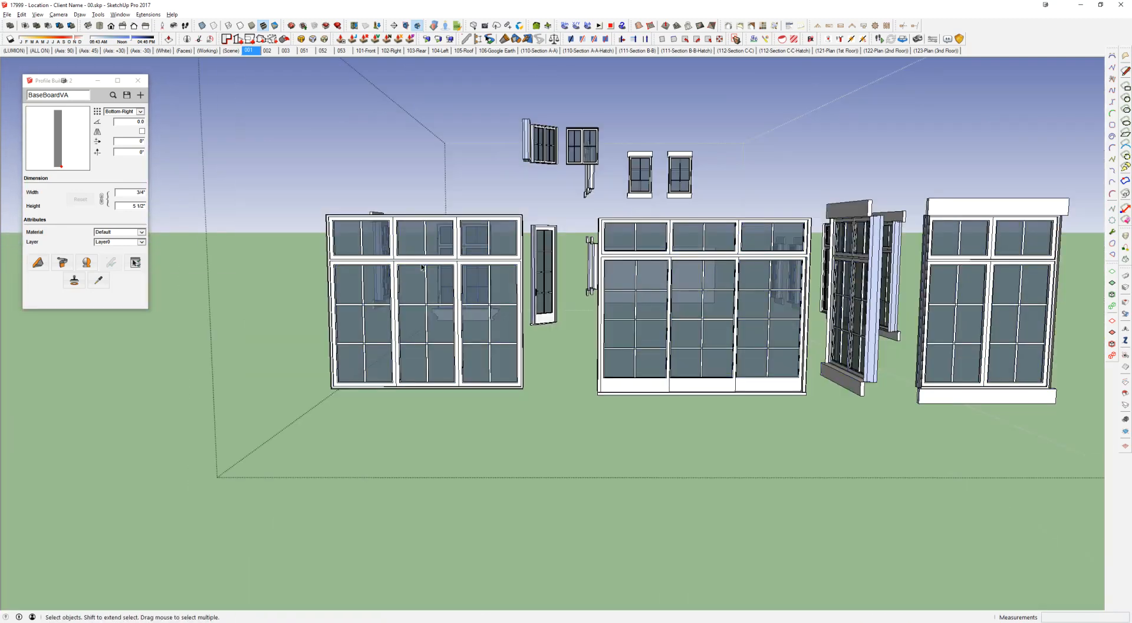
{"action": "middle_click_drag", "start_coordinate": [708, 377], "coordinate": [608, 342]}
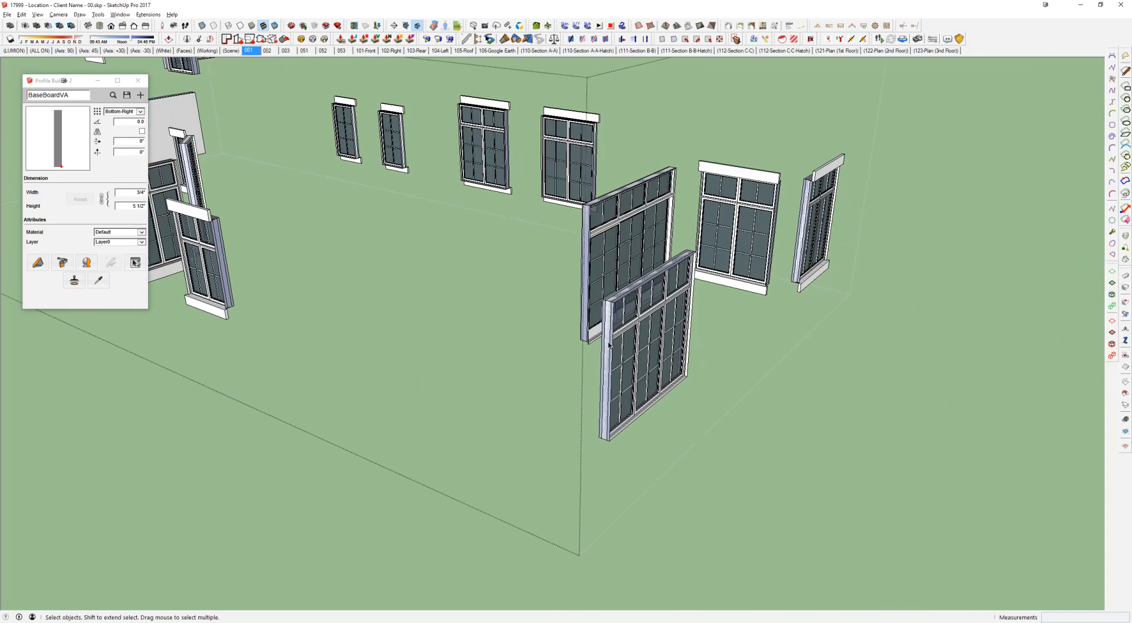
{"action": "scroll", "coordinate": [638, 338], "scroll_direction": "up", "scroll_amount": 2}
{"action": "double_click", "coordinate": [638, 338]}
{"action": "key", "text": "ctrl+v"}
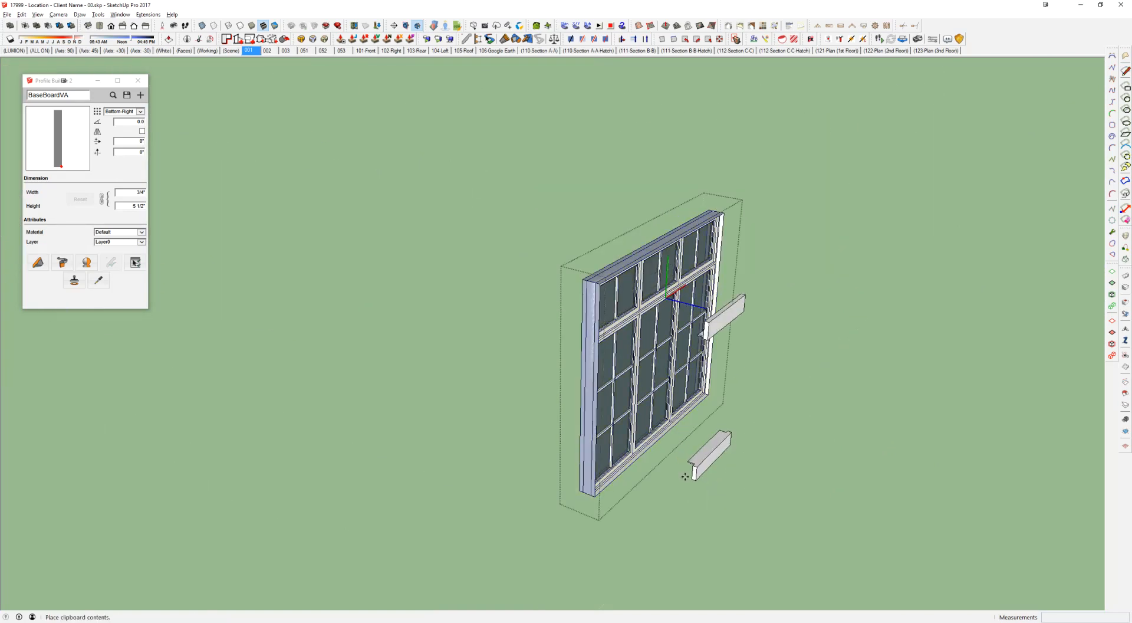
{"action": "left_click", "coordinate": [688, 475]}
Step: Move the pasted trim so its sill piece meets the lower outer corner of the triple window's frame
{"action": "scroll", "coordinate": [688, 472], "scroll_direction": "up", "scroll_amount": 4}
{"action": "key", "text": "x"}
{"action": "left_click", "coordinate": [684, 467]}
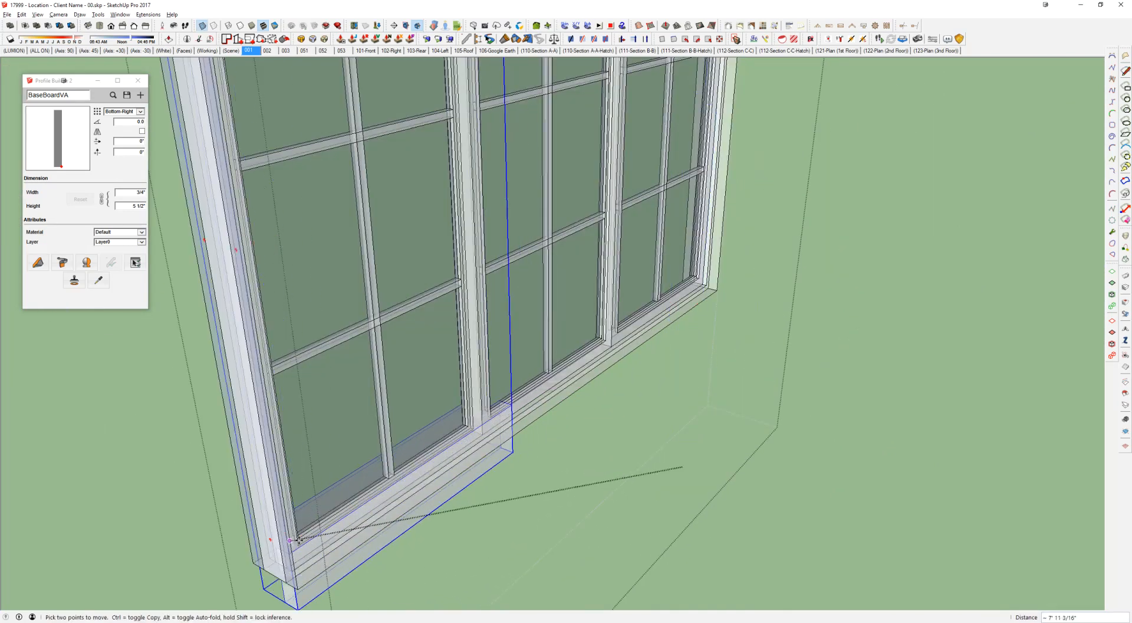
{"action": "middle_click_drag", "start_coordinate": [292, 531], "coordinate": [405, 473], "text": "shift"}
{"action": "left_click", "coordinate": [415, 528]}
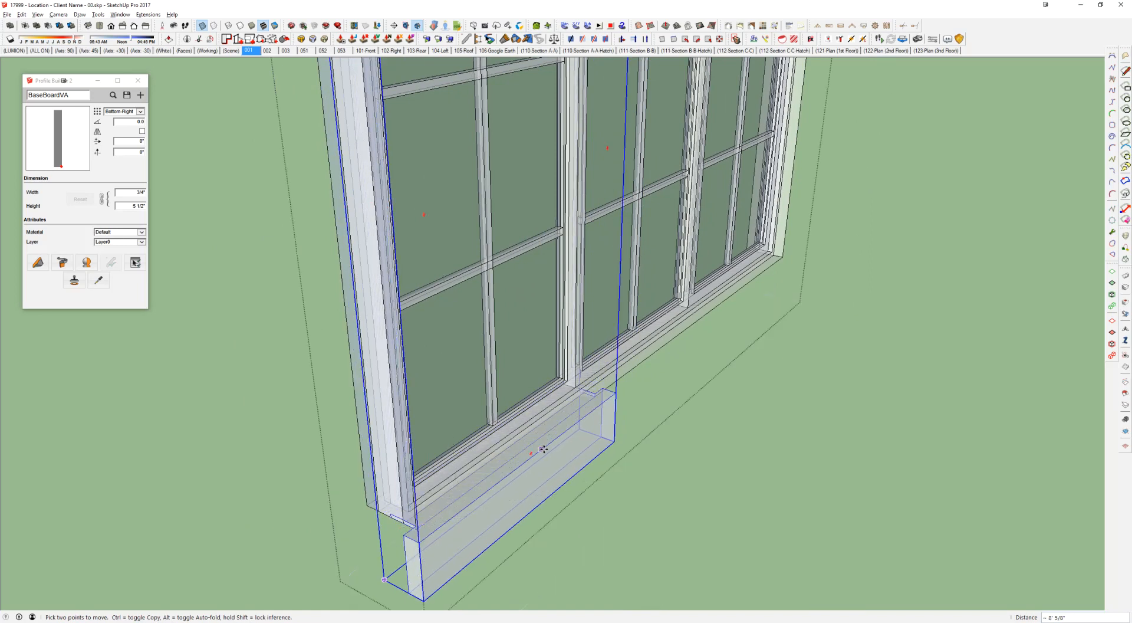
Step: Measure the remaining distance from the sill trim's end to the far end of the triple window's base
{"action": "scroll", "coordinate": [607, 392], "scroll_direction": "up", "scroll_amount": 3}
{"action": "key", "text": "l"}
{"action": "left_click", "coordinate": [589, 394]}
{"action": "scroll", "coordinate": [597, 386], "scroll_direction": "up", "scroll_amount": 1}
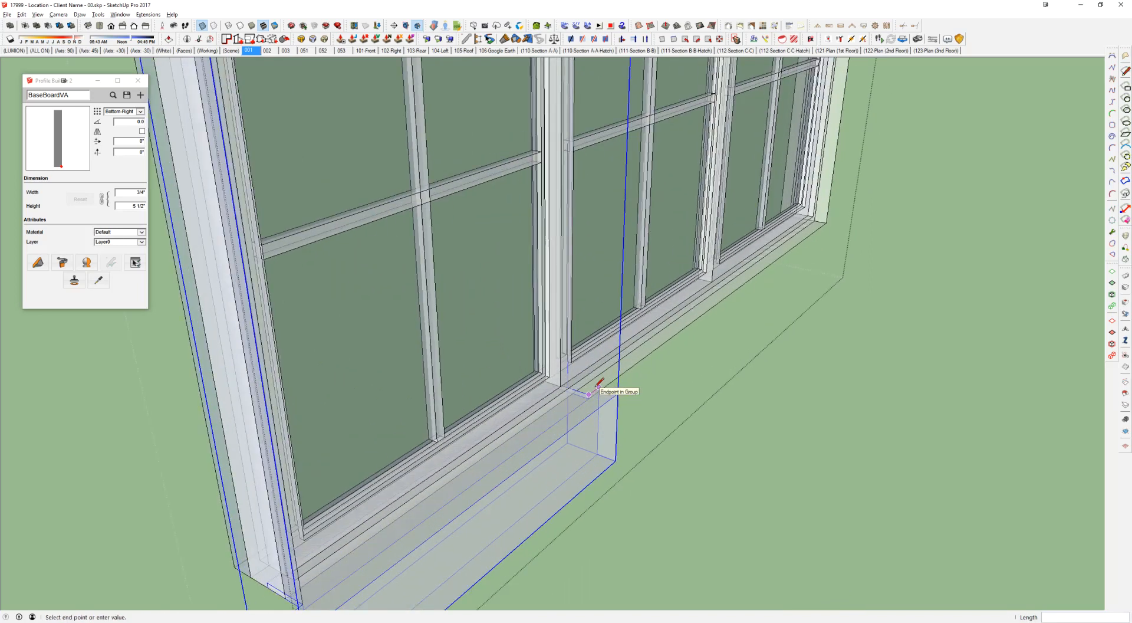
{"action": "scroll", "coordinate": [822, 177], "scroll_direction": "down", "scroll_amount": 8}
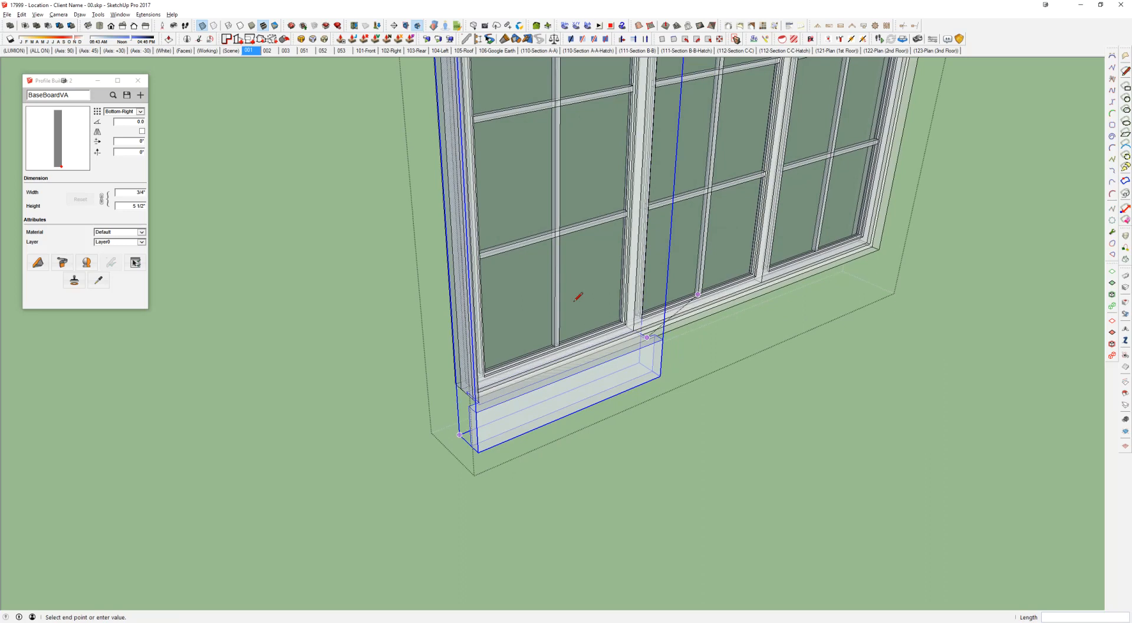
{"action": "scroll", "coordinate": [569, 236], "scroll_direction": "down", "scroll_amount": 2}
{"action": "key", "text": "space"}
Step: Open the triple window's trim group and stretch the far ends of both pieces outward to span the window's width
{"action": "double_click", "coordinate": [531, 148]}
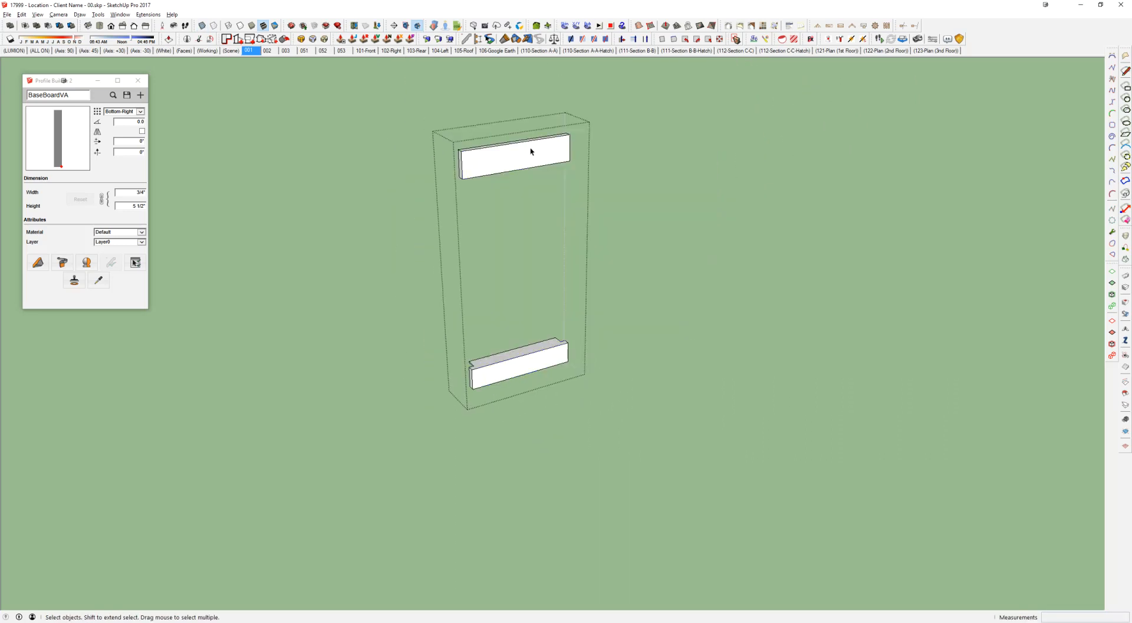
{"action": "key", "text": "s"}
{"action": "left_click_drag", "start_coordinate": [516, 96], "coordinate": [647, 407]}
{"action": "left_click", "coordinate": [614, 307]}
{"action": "key", "text": "Return"}
{"action": "key", "text": "space"}
Step: Move the triple window's head trim up 25 inches and leave the component
{"action": "left_click", "coordinate": [577, 161]}
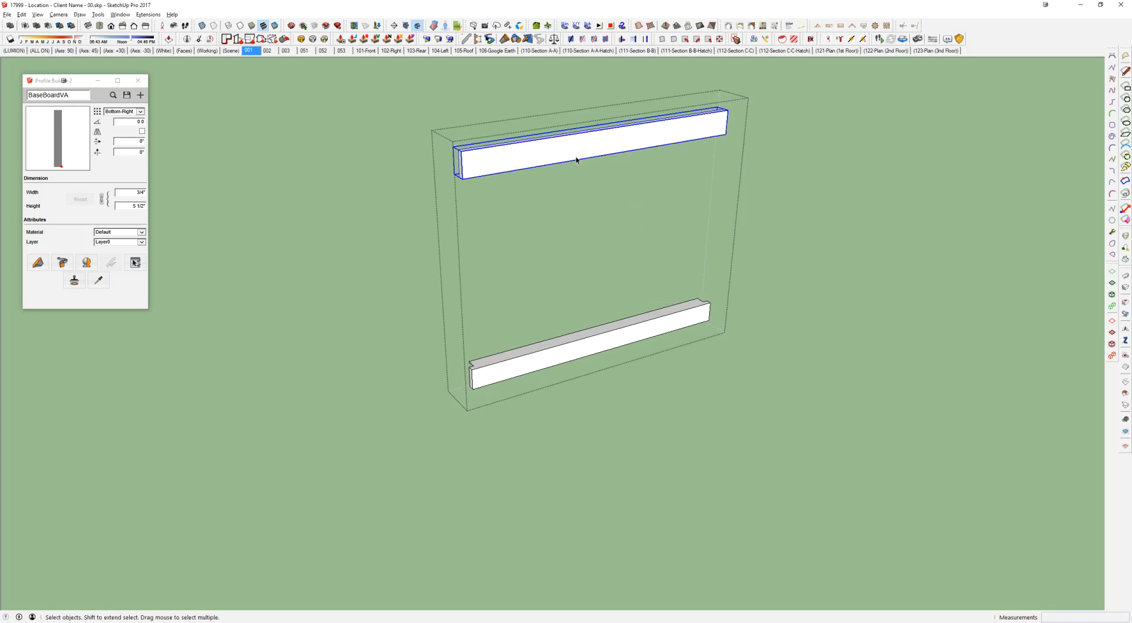
{"action": "key", "text": "m"}
{"action": "left_click", "coordinate": [551, 151]}
{"action": "left_click", "coordinate": [551, 117]}
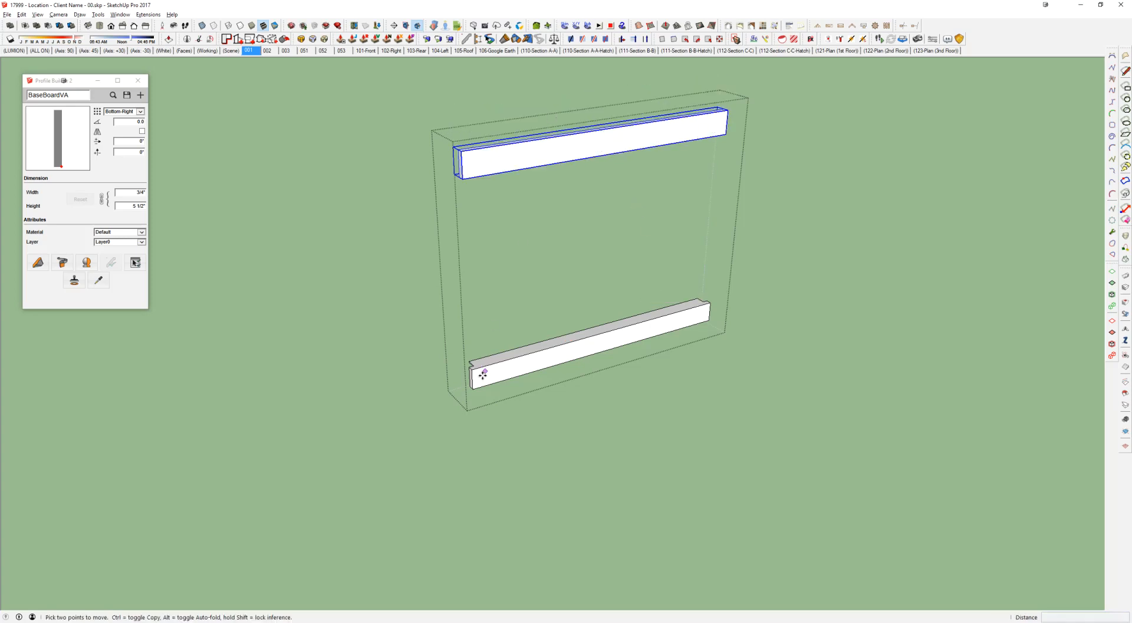
{"action": "scroll", "coordinate": [474, 369], "scroll_direction": "up", "scroll_amount": 3}
{"action": "key", "text": "space"}
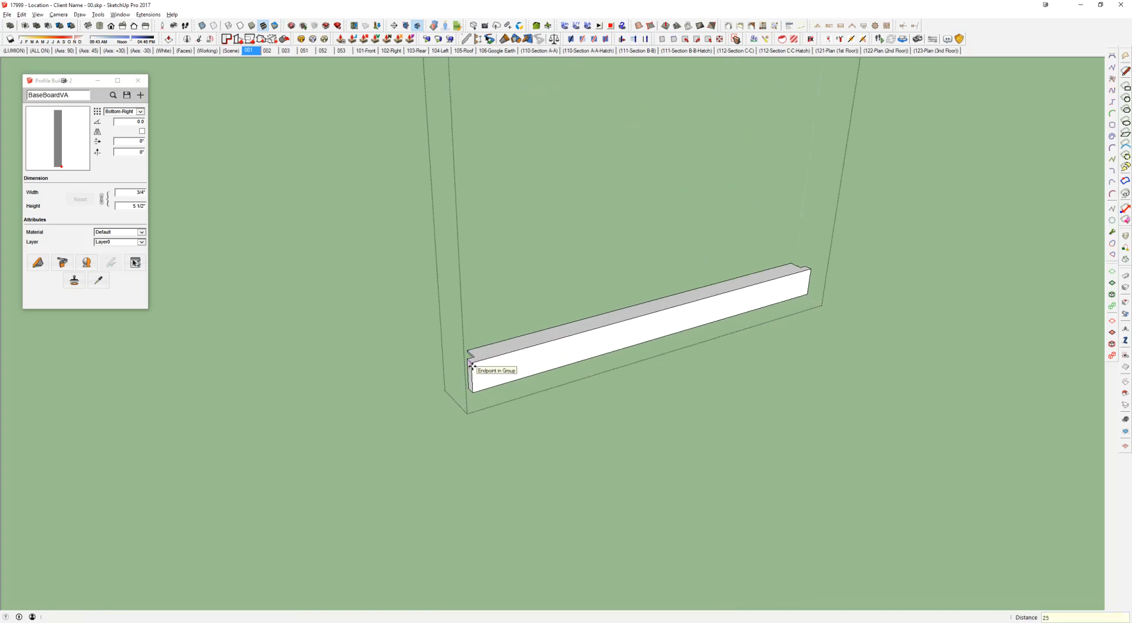
{"action": "key", "text": "Escape"}
{"action": "scroll", "coordinate": [568, 362], "scroll_direction": "down", "scroll_amount": 4}
{"action": "key", "text": "Escape"}
Step: Copy the head and sill trim from a finished window and paste it into the glass patio door component
{"action": "middle_click_drag", "start_coordinate": [636, 328], "coordinate": [447, 210]}
{"action": "middle_click_drag", "start_coordinate": [493, 321], "coordinate": [473, 277]}
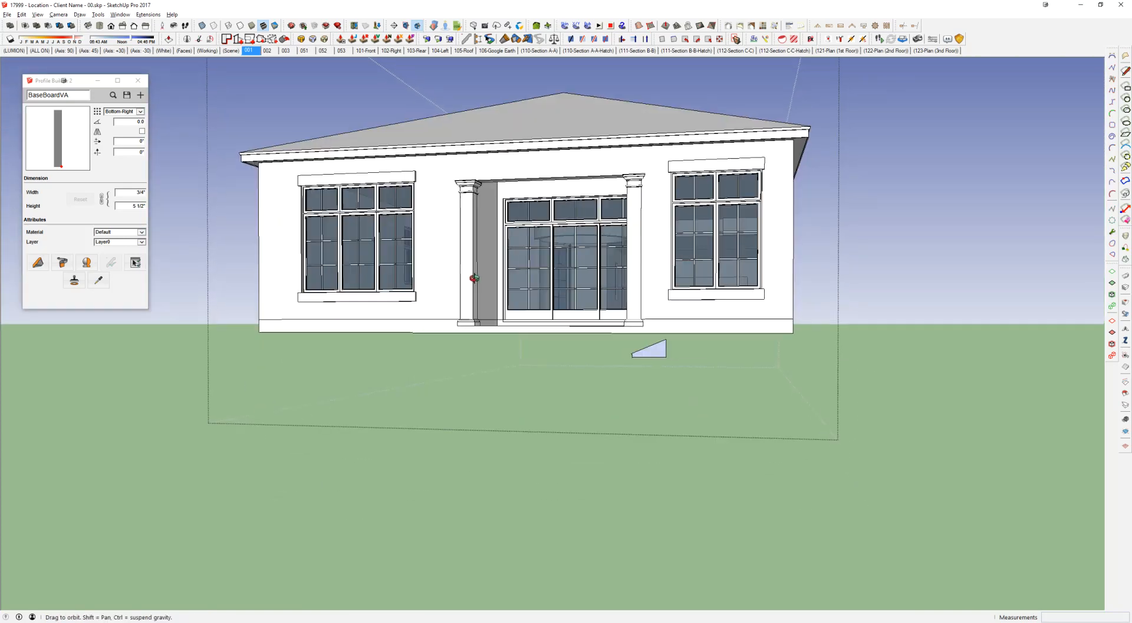
{"action": "scroll", "coordinate": [463, 229], "scroll_direction": "up", "scroll_amount": 2}
{"action": "middle_click_drag", "start_coordinate": [576, 247], "coordinate": [498, 258]}
{"action": "scroll", "coordinate": [243, 176], "scroll_direction": "up", "scroll_amount": 2}
{"action": "double_click", "coordinate": [261, 198]}
{"action": "left_click", "coordinate": [260, 198]}
{"action": "double_click", "coordinate": [611, 272]}
{"action": "middle_click_drag", "start_coordinate": [612, 271], "coordinate": [694, 478]}
{"action": "key", "text": "m"}
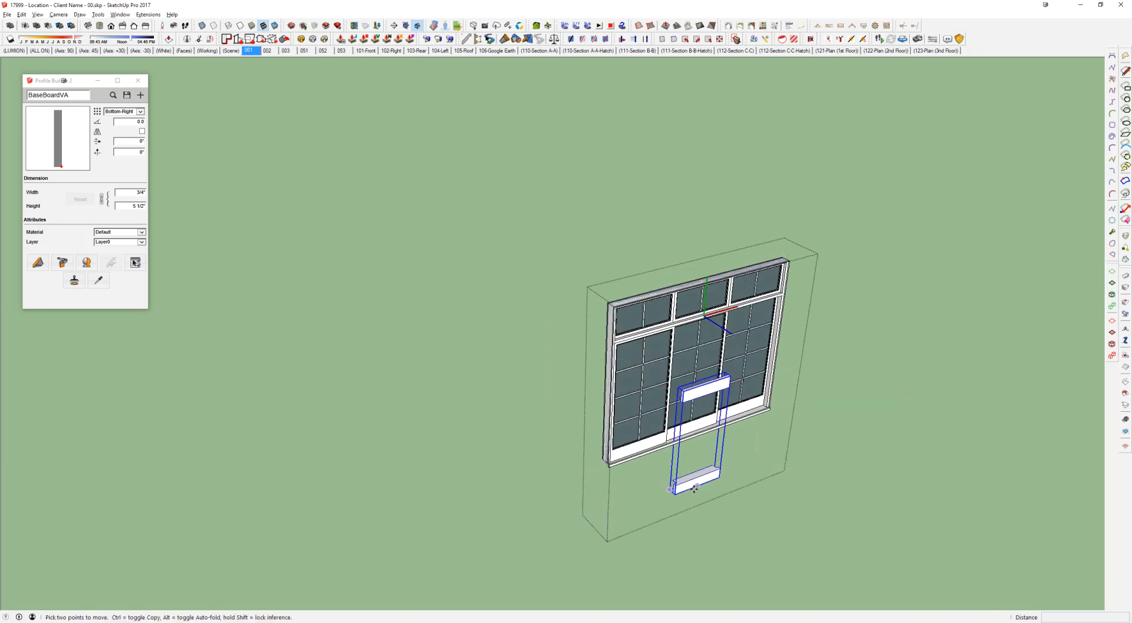
Step: Explode the pasted trim group in the patio door and delete its sill piece
{"action": "key", "text": "space"}
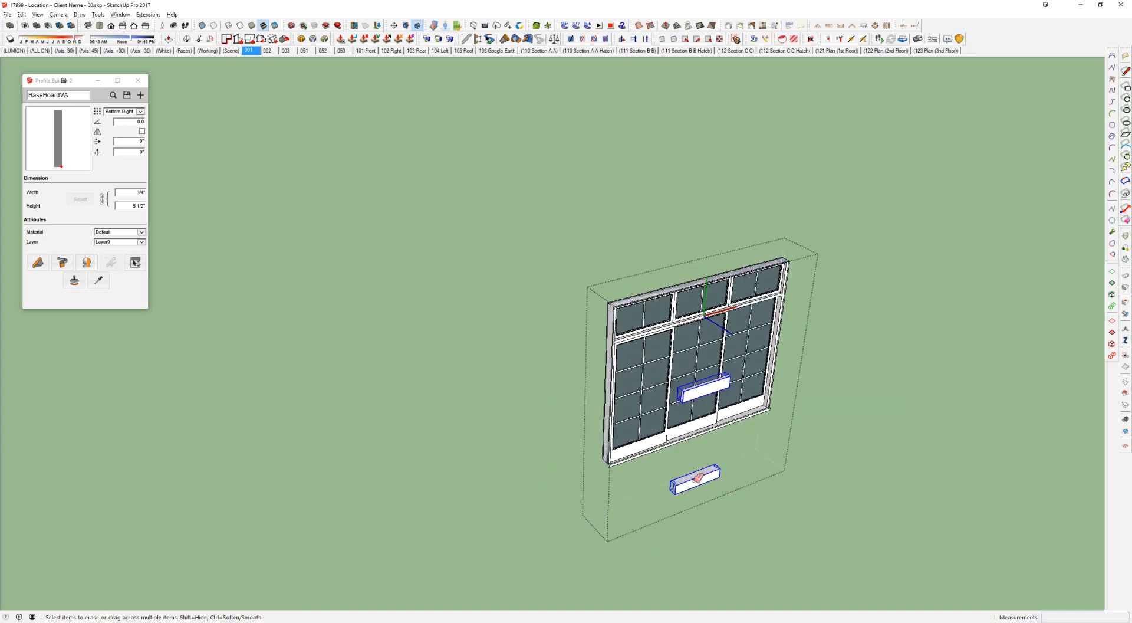
{"action": "left_click", "coordinate": [696, 478]}
{"action": "key", "text": "space"}
Step: Move the head trim by its lower corner to the upper outer corner of the patio door's frame
{"action": "scroll", "coordinate": [695, 406], "scroll_direction": "up", "scroll_amount": 8}
{"action": "left_click", "coordinate": [681, 413]}
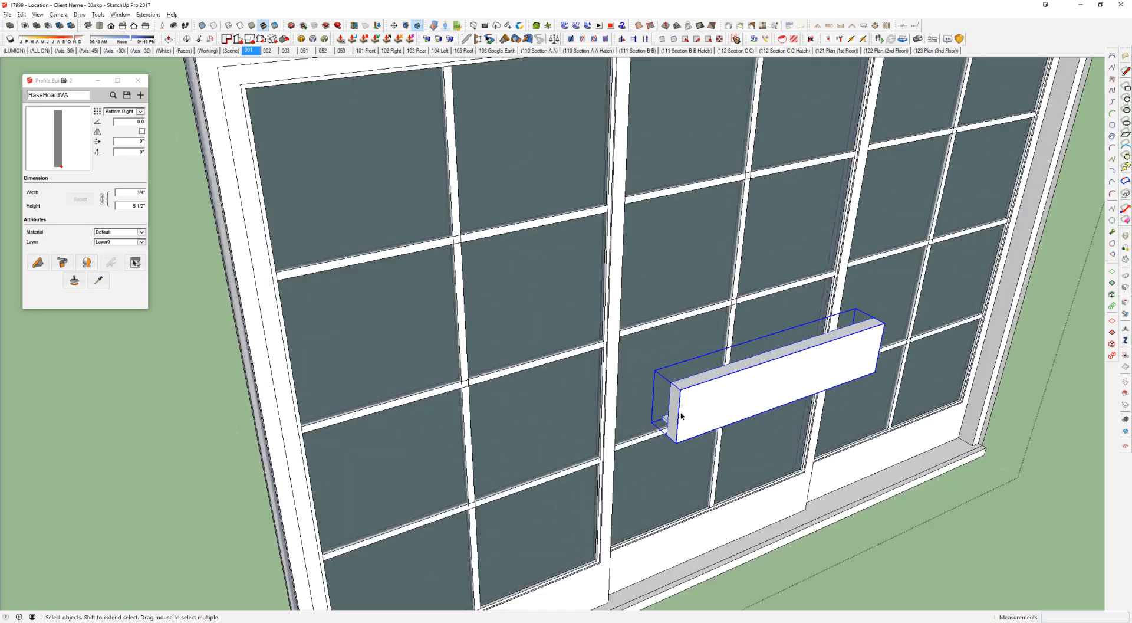
{"action": "key", "text": "m"}
{"action": "key", "text": "x"}
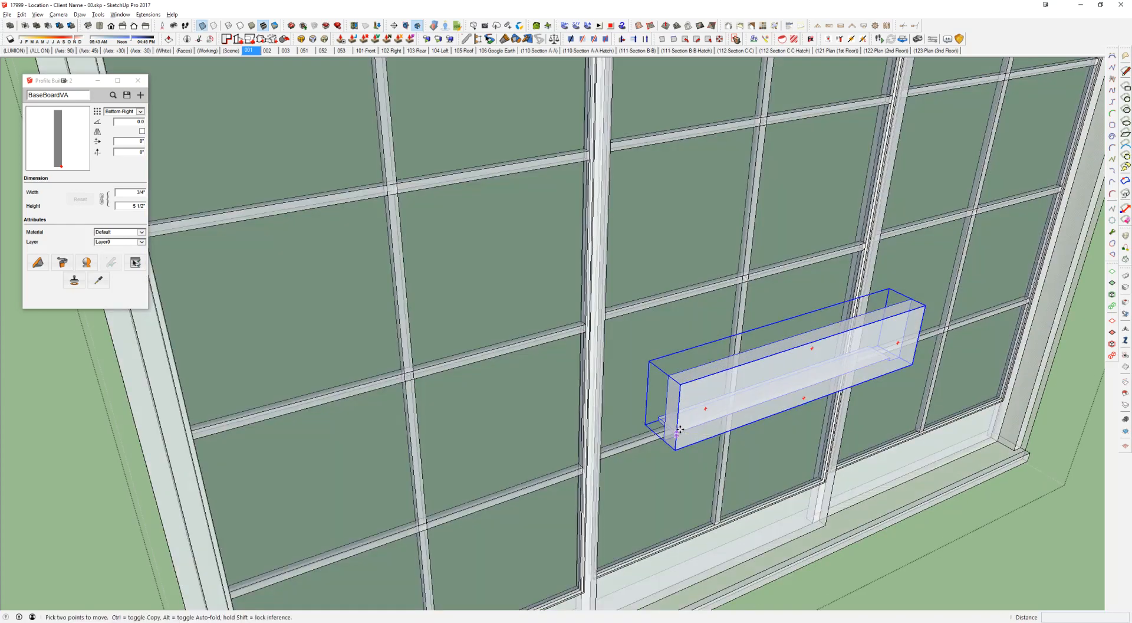
{"action": "left_click", "coordinate": [679, 430]}
{"action": "scroll", "coordinate": [679, 430], "scroll_direction": "down", "scroll_amount": 3}
{"action": "middle_click_drag", "start_coordinate": [670, 432], "coordinate": [723, 416]}
{"action": "middle_click_drag", "start_coordinate": [460, 180], "coordinate": [696, 212]}
{"action": "scroll", "coordinate": [438, 161], "scroll_direction": "up", "scroll_amount": 4}
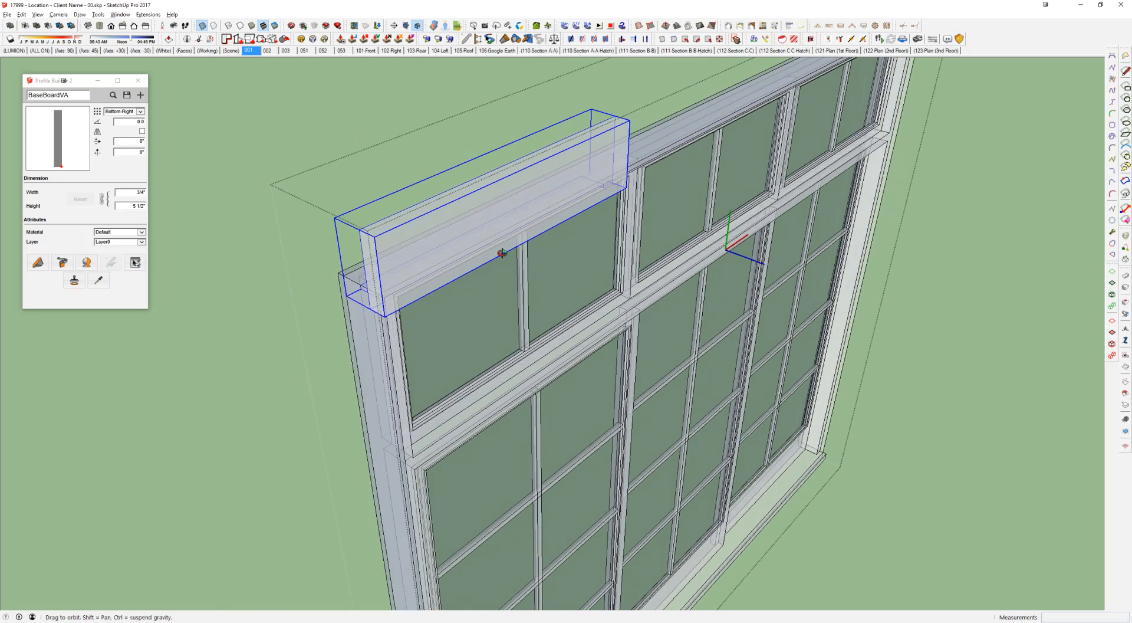
Step: Measure the remaining distance from the head trim's end to the far side of the patio door
{"action": "key", "text": "l"}
{"action": "left_click", "coordinate": [610, 182]}
{"action": "middle_click_drag", "start_coordinate": [924, 64], "coordinate": [712, 224], "text": "shift"}
{"action": "middle_click_drag", "start_coordinate": [531, 360], "coordinate": [702, 337]}
{"action": "key", "text": "space"}
{"action": "key", "text": "x"}
Step: Stretch the free end of the patio door's head trim outward by 9'2" and leave the component
{"action": "double_click", "coordinate": [414, 266]}
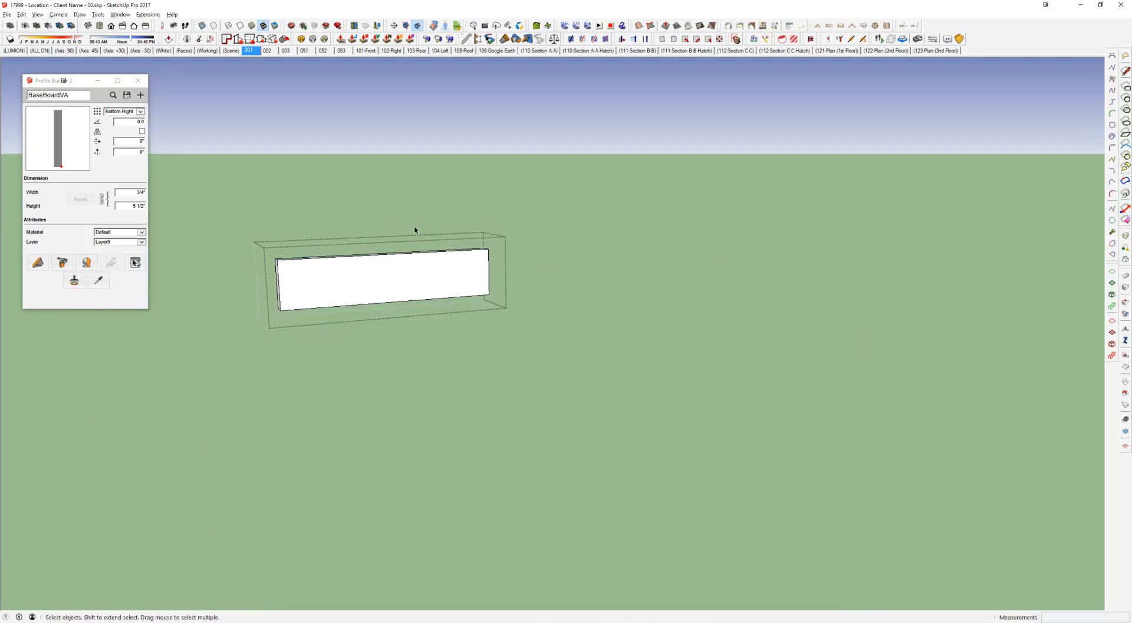
{"action": "key", "text": "m"}
{"action": "left_click", "coordinate": [501, 339]}
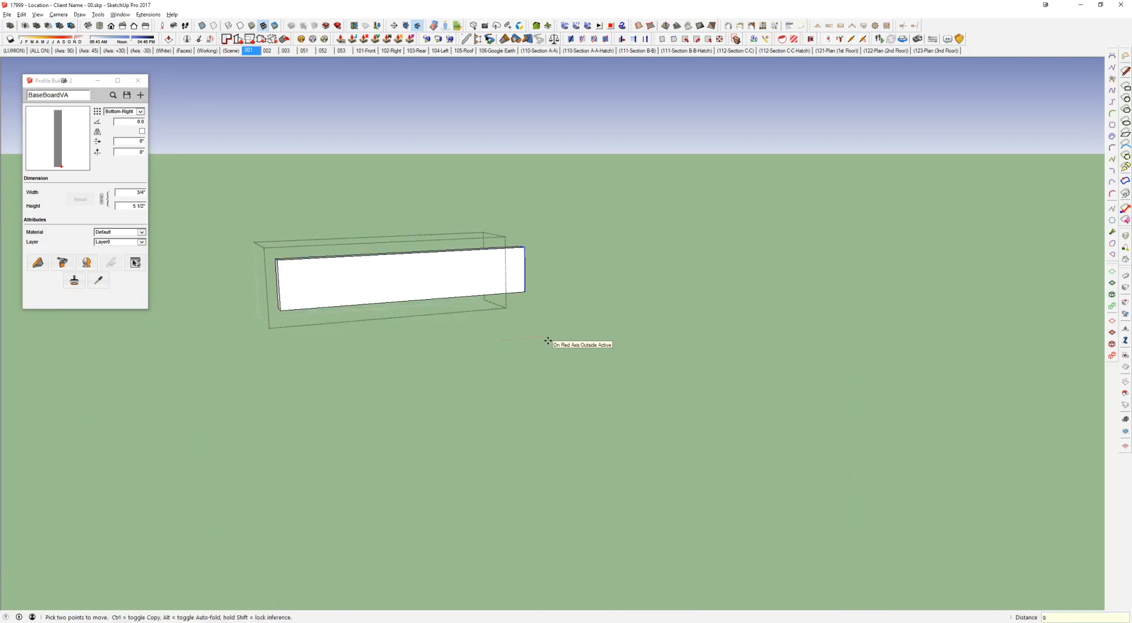
{"action": "type", "text": "9'2"}
{"action": "key", "text": "Return"}
{"action": "key", "text": "space"}
{"action": "key", "text": "Escape"}
{"action": "key", "text": "Escape"}
{"action": "key", "text": "Escape"}
Step: Switch to the AutoCAD elevation drawing and examine the stucco band around the garage door on the front elevation
{"action": "scroll", "coordinate": [528, 334], "scroll_direction": "down", "scroll_amount": 8}
{"action": "middle_click_drag", "start_coordinate": [526, 329], "coordinate": [879, 243]}
{"action": "mouse_move", "coordinate": [359, 264]}
{"action": "middle_mouse_down"}
{"action": "mouse_move", "coordinate": [458, 316]}
{"action": "mouse_move", "coordinate": [534, 290]}
{"action": "mouse_move", "coordinate": [648, 341]}
{"action": "mouse_move", "coordinate": [582, 263]}
{"action": "middle_mouse_up"}
{"action": "key", "text": "alt+Tab"}
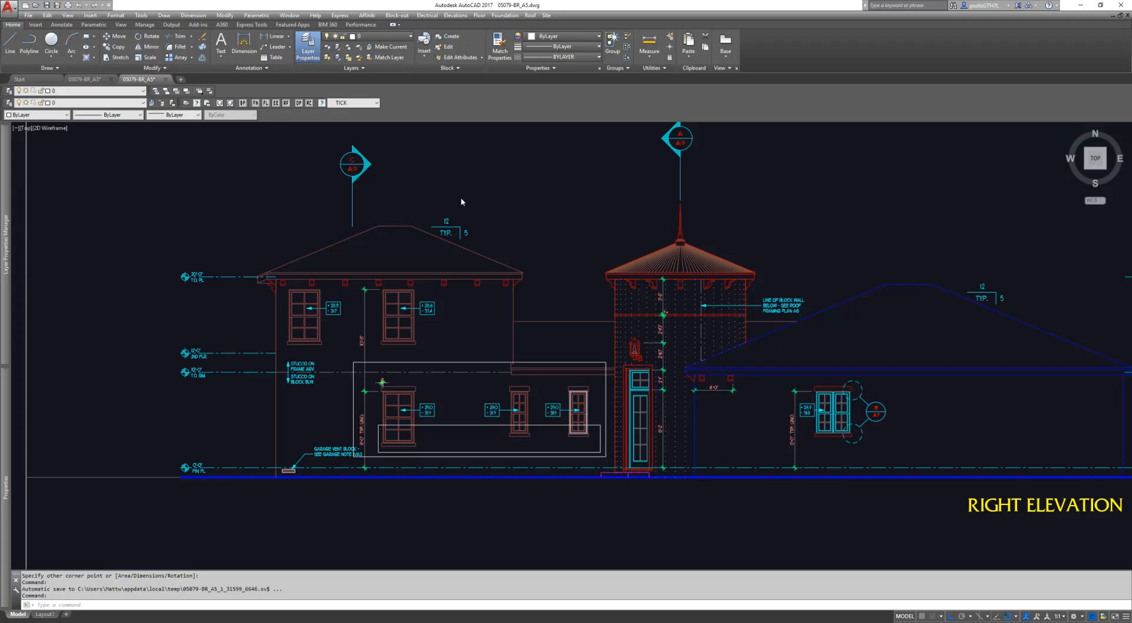
{"action": "key", "text": "Escape"}
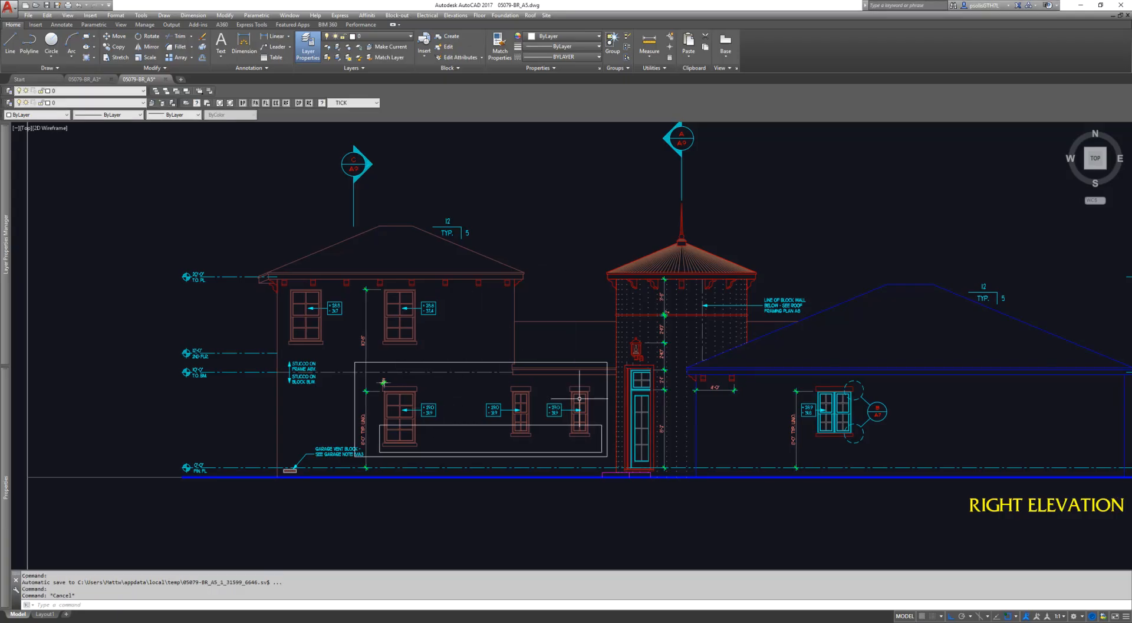
{"action": "scroll", "coordinate": [578, 401], "scroll_direction": "up", "scroll_amount": 2}
{"action": "scroll", "coordinate": [534, 272], "scroll_direction": "down", "scroll_amount": 3}
{"action": "middle_click_drag", "start_coordinate": [414, 273], "coordinate": [778, 277]}
{"action": "scroll", "coordinate": [413, 313], "scroll_direction": "up", "scroll_amount": 2}
{"action": "scroll", "coordinate": [458, 319], "scroll_direction": "up", "scroll_amount": 8}
{"action": "middle_click_drag", "start_coordinate": [389, 265], "coordinate": [409, 228]}
{"action": "scroll", "coordinate": [416, 263], "scroll_direction": "down", "scroll_amount": 4}
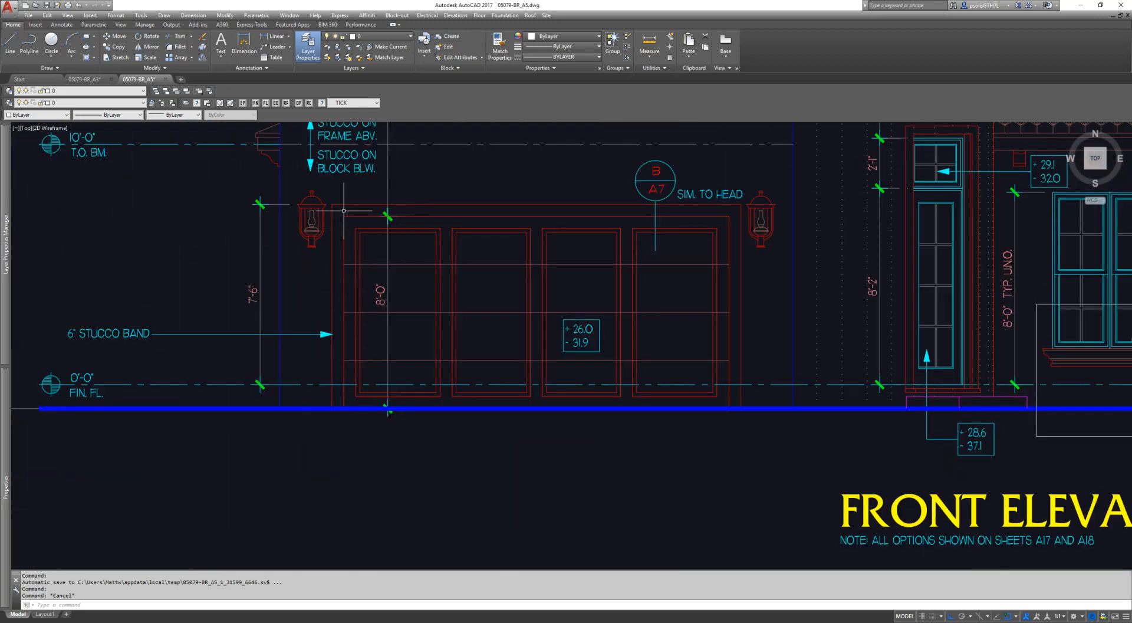
{"action": "key", "text": "Escape"}
Step: Dimension the stucco band around the garage door in the AutoCAD front elevation
{"action": "key", "text": "alt+Tab"}
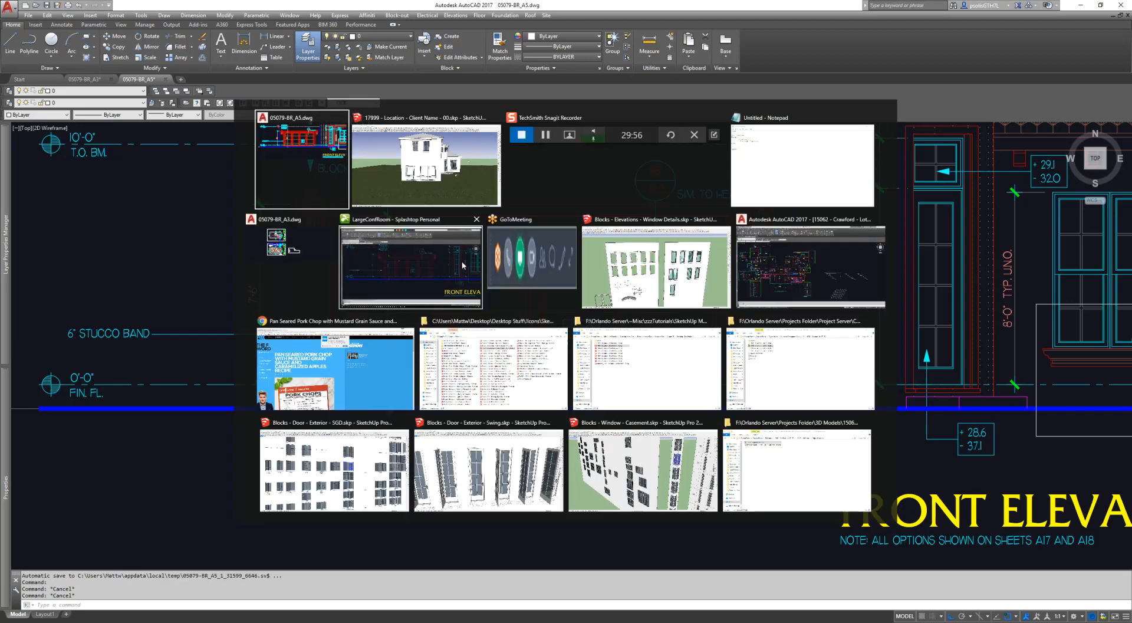
{"action": "key", "text": "alt+Tab"}
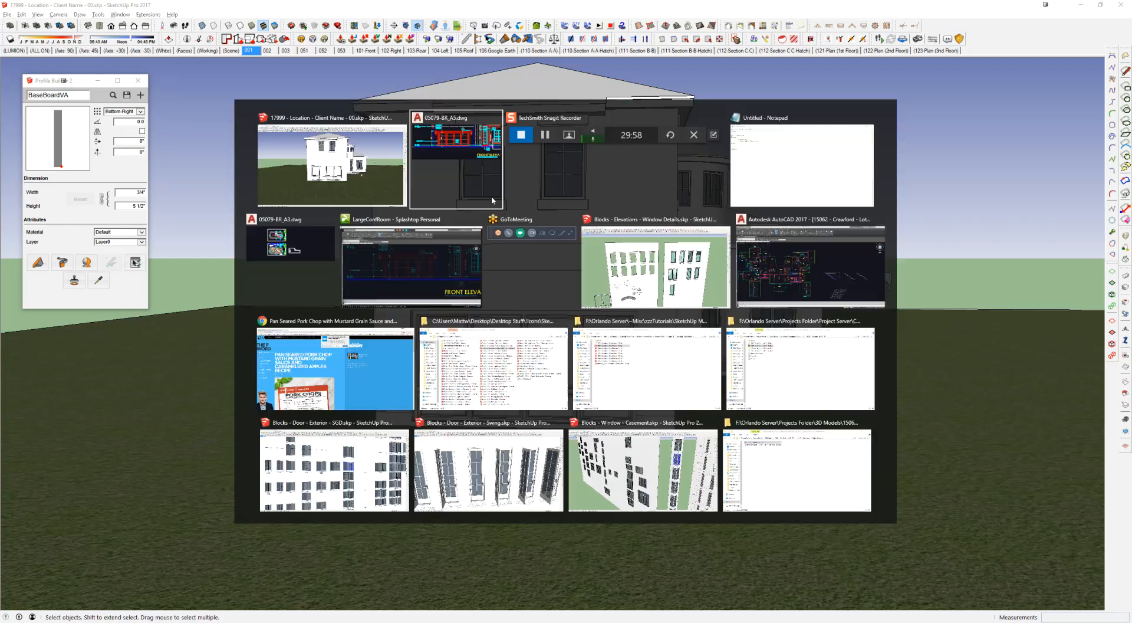
{"action": "type", "text": "d"}
{"action": "key", "text": "space"}
{"action": "left_click", "coordinate": [314, 149]}
{"action": "left_click", "coordinate": [344, 180]}
{"action": "left_click", "coordinate": [327, 252]}
Step: Switch back to SketchUp and measure the height of the head trim on the ground-floor window beside the garage
{"action": "key", "text": "alt+Tab"}
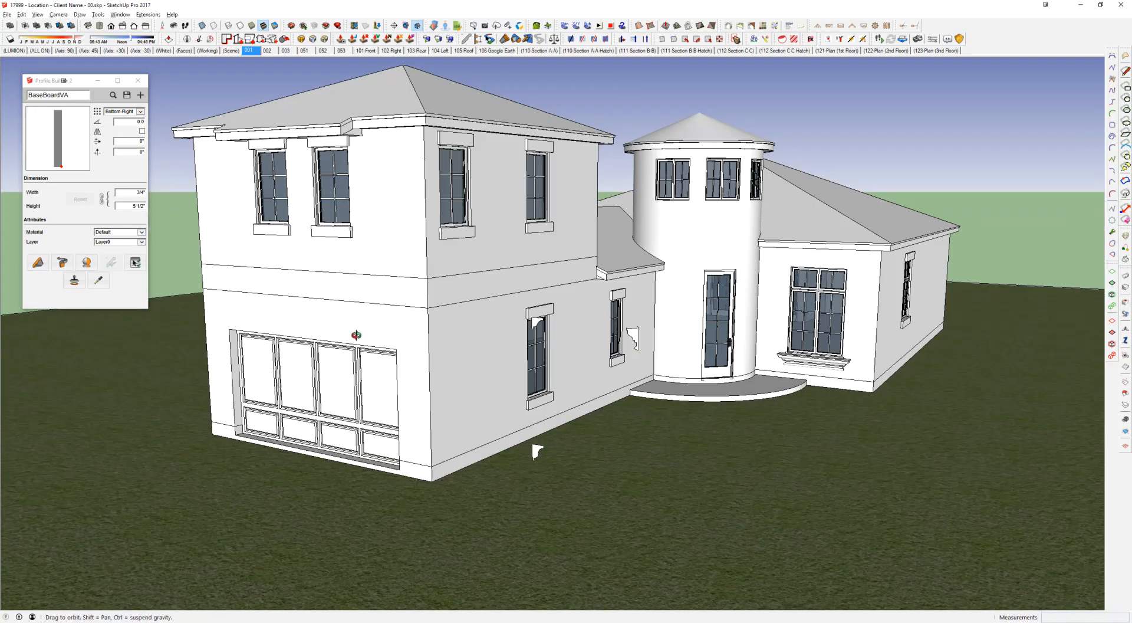
{"action": "middle_click_drag", "start_coordinate": [356, 335], "coordinate": [278, 330]}
{"action": "scroll", "coordinate": [429, 309], "scroll_direction": "up", "scroll_amount": 7}
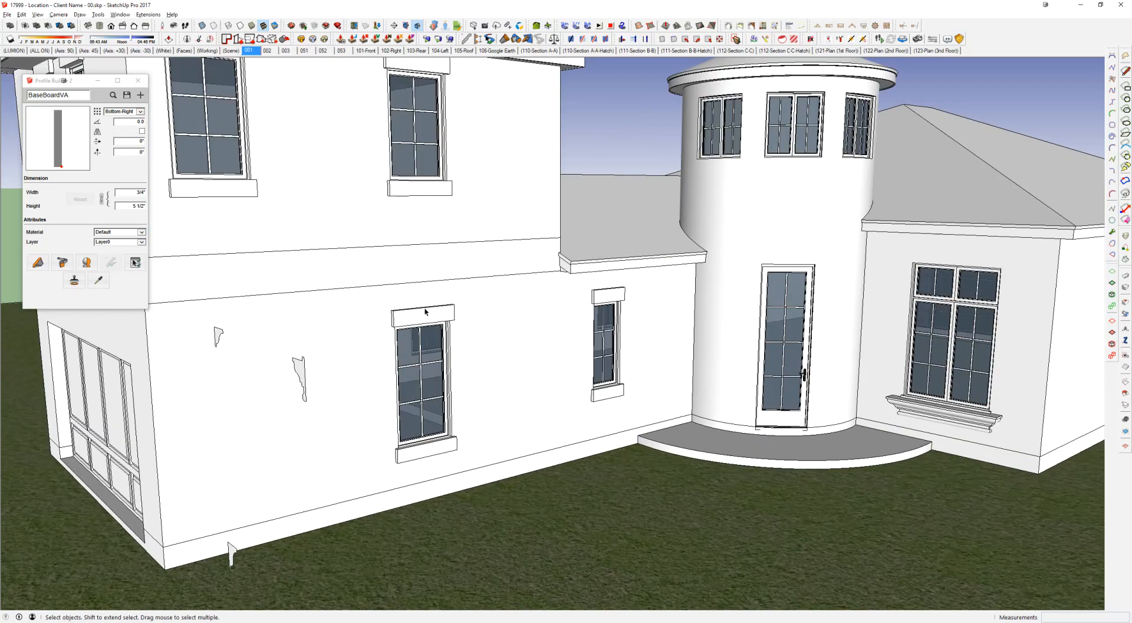
{"action": "key", "text": "l"}
{"action": "left_click", "coordinate": [358, 348]}
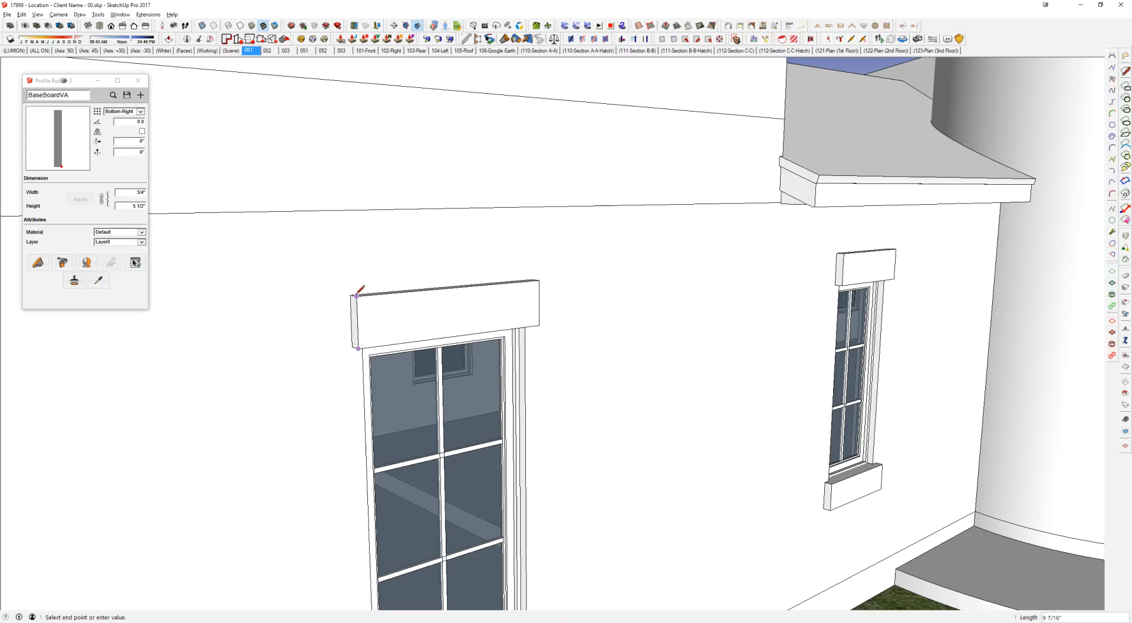
{"action": "scroll", "coordinate": [357, 295], "scroll_direction": "down", "scroll_amount": 2}
{"action": "middle_click_drag", "start_coordinate": [357, 296], "coordinate": [884, 295]}
{"action": "scroll", "coordinate": [816, 313], "scroll_direction": "down", "scroll_amount": 3}
{"action": "key", "text": "space"}
Step: Open the garage door component for editing and select the frame around its opening
{"action": "scroll", "coordinate": [406, 307], "scroll_direction": "up", "scroll_amount": 3}
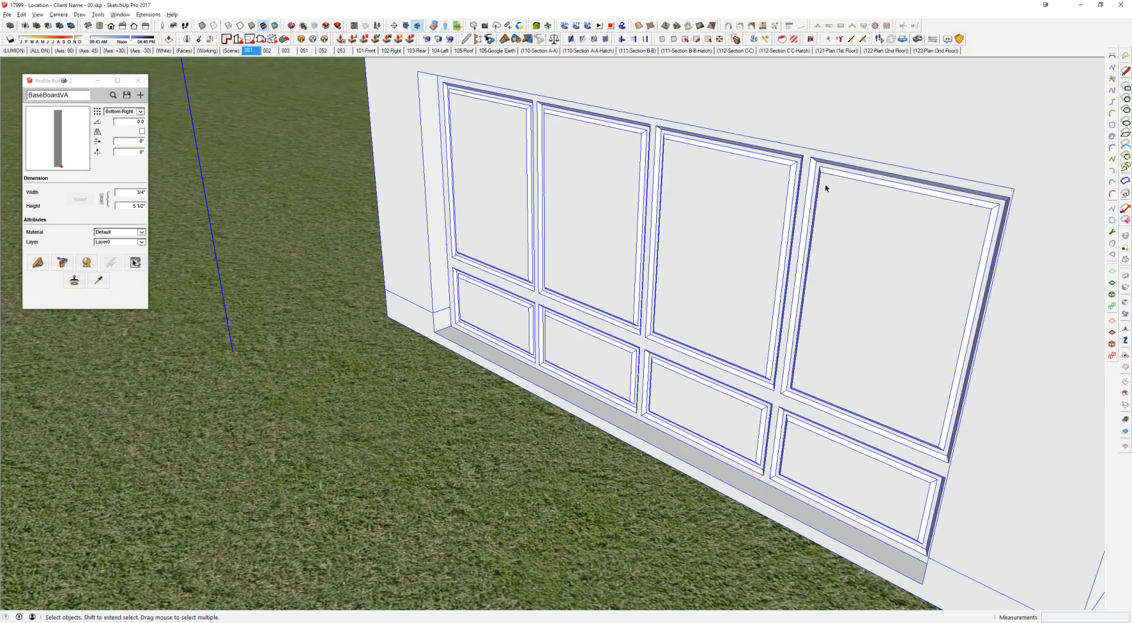
{"action": "scroll", "coordinate": [827, 188], "scroll_direction": "down", "scroll_amount": 8}
{"action": "double_click", "coordinate": [583, 235]}
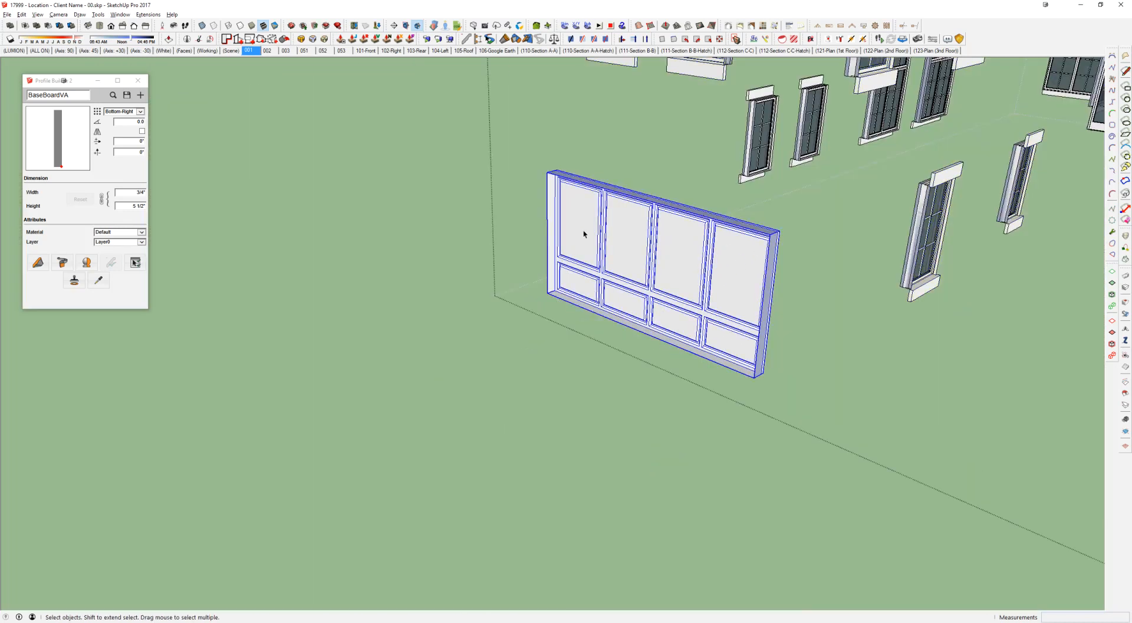
{"action": "scroll", "coordinate": [581, 223], "scroll_direction": "up", "scroll_amount": 3}
{"action": "double_click", "coordinate": [578, 225]}
{"action": "scroll", "coordinate": [560, 287], "scroll_direction": "up", "scroll_amount": 3}
{"action": "left_click", "coordinate": [522, 316]}
{"action": "scroll", "coordinate": [526, 319], "scroll_direction": "up", "scroll_amount": 4}
Step: Draw an L-shaped band profile at the garage door frame's lower left corner, with 5.5-inch and 2-inch sides and a thin return along the jamb
{"action": "key", "text": "l"}
{"action": "left_click", "coordinate": [502, 393]}
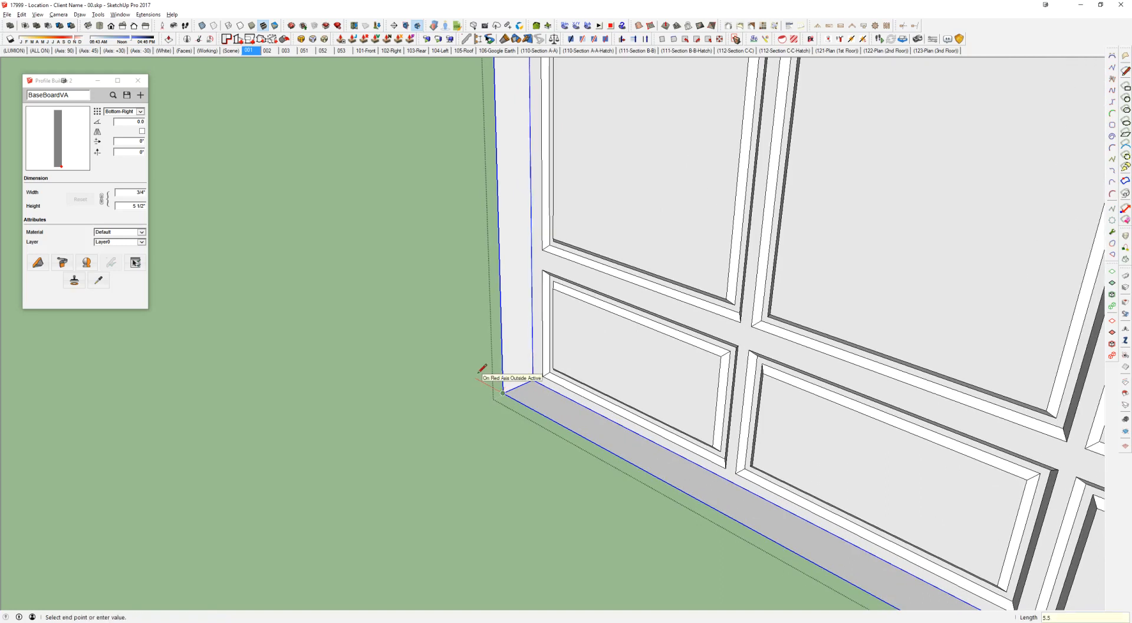
{"action": "type", "text": "2"}
{"action": "key", "text": "Return"}
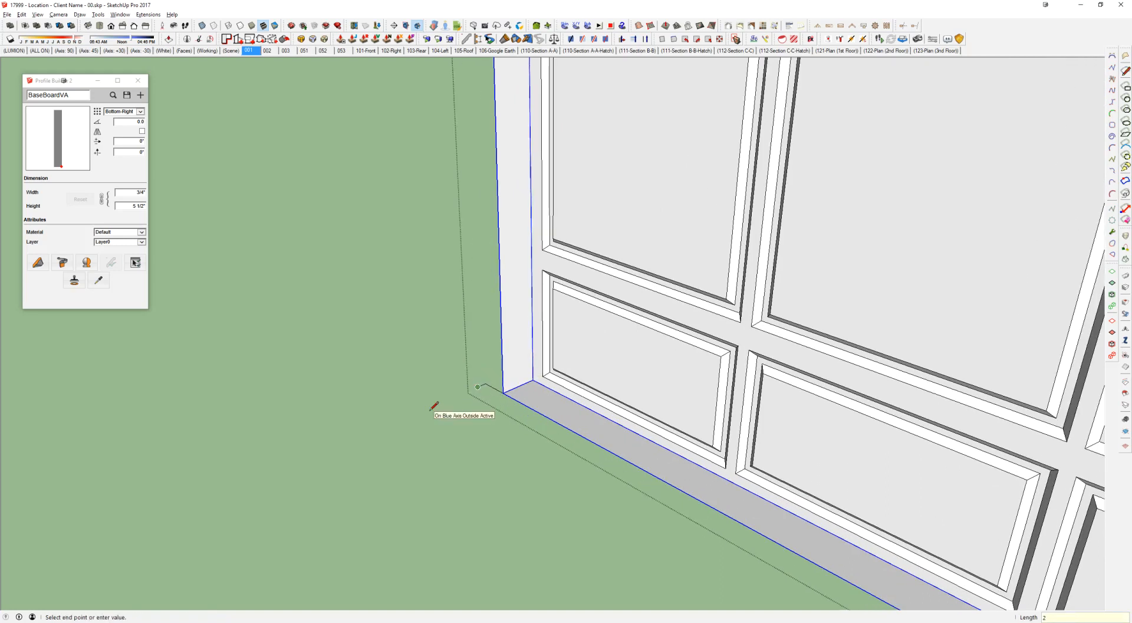
{"action": "scroll", "coordinate": [509, 395], "scroll_direction": "up", "scroll_amount": 2}
{"action": "scroll", "coordinate": [514, 396], "scroll_direction": "up", "scroll_amount": 3}
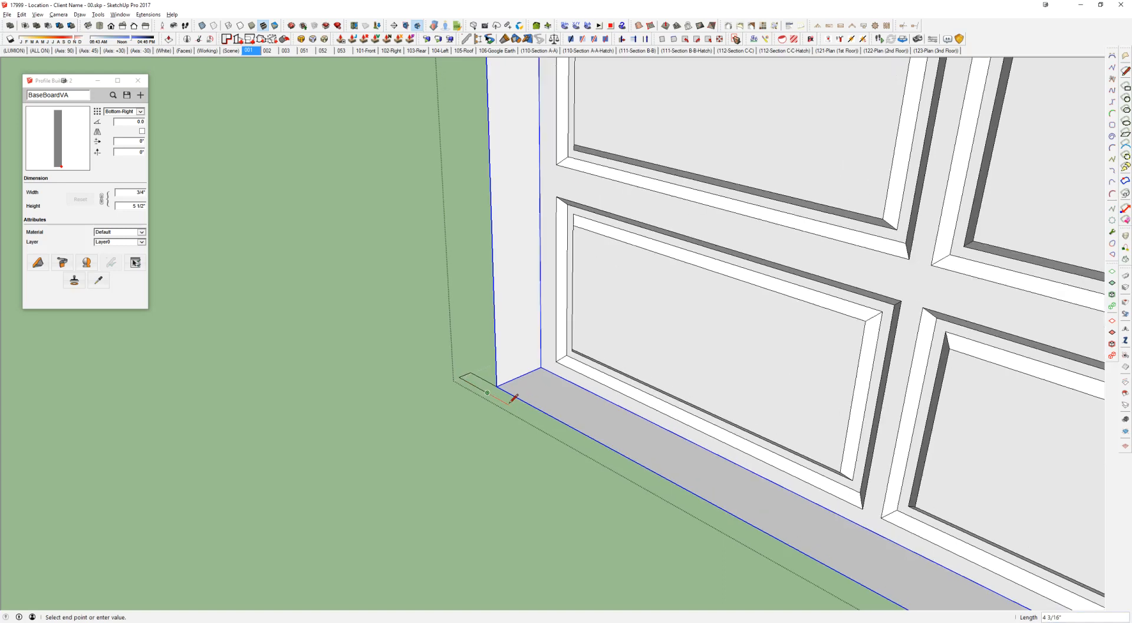
{"action": "left_click", "coordinate": [555, 337]}
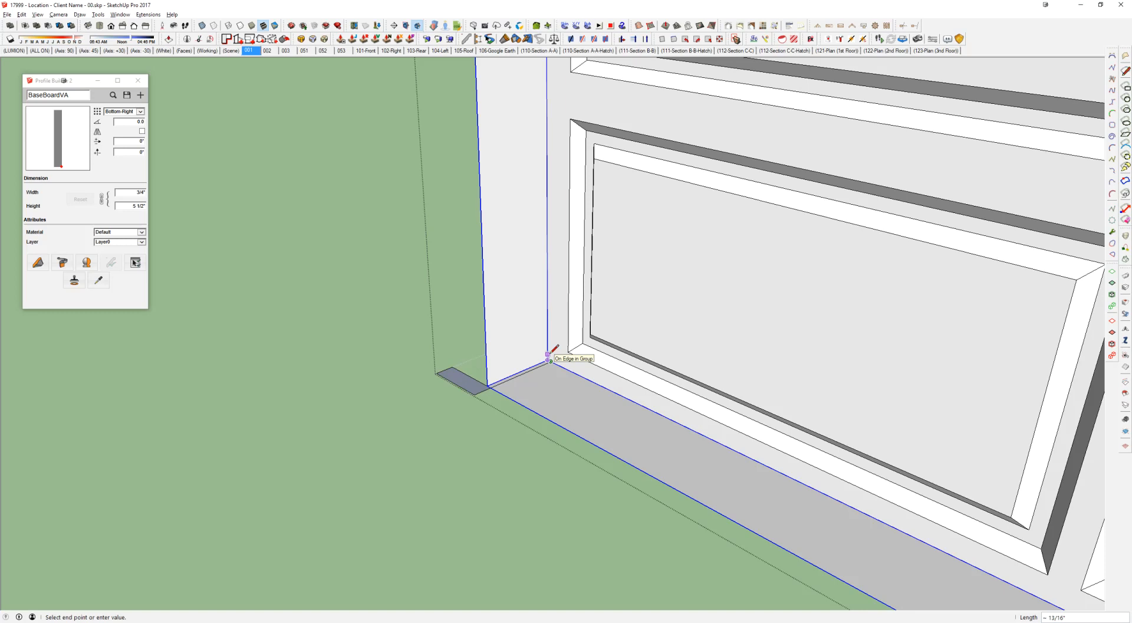
{"action": "scroll", "coordinate": [486, 384], "scroll_direction": "up", "scroll_amount": 3}
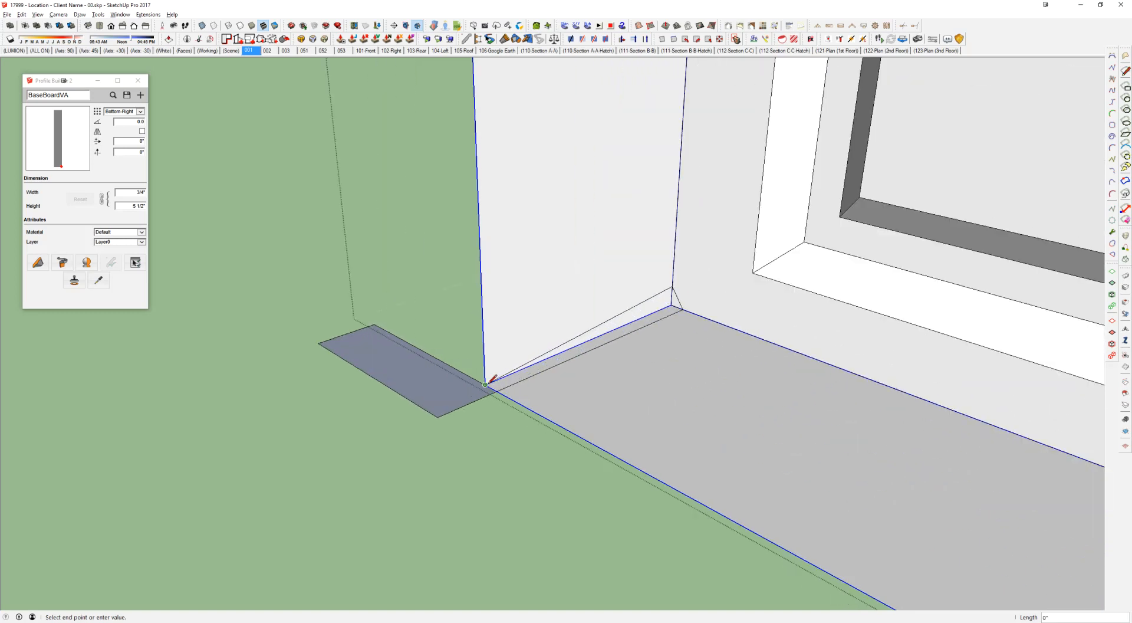
{"action": "left_click", "coordinate": [671, 304]}
Step: Separate the L-shaped band profile from the door frame as its own group and open it for editing
{"action": "key", "text": "space"}
{"action": "left_click", "coordinate": [425, 392]}
{"action": "left_click", "coordinate": [507, 382]}
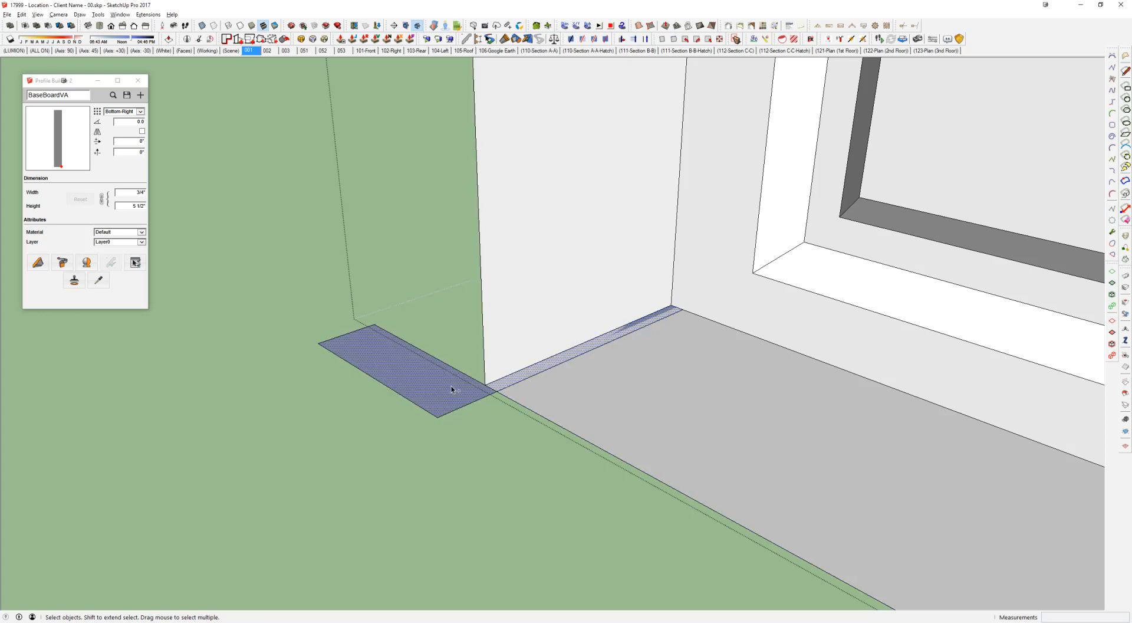
{"action": "key", "text": "ctrl+z"}
{"action": "key", "text": "ctrl+z"}
{"action": "scroll", "coordinate": [528, 362], "scroll_direction": "down", "scroll_amount": 3}
{"action": "key", "text": "ctrl+z"}
{"action": "key", "text": "ctrl+z"}
{"action": "key", "text": "ctrl+z"}
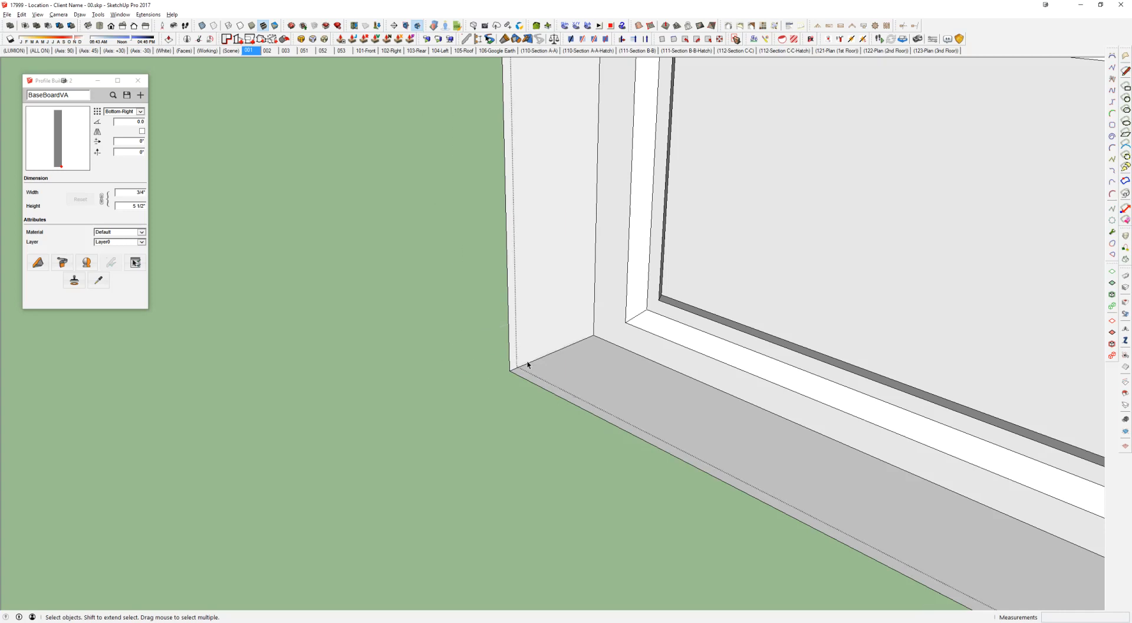
{"action": "scroll", "coordinate": [528, 363], "scroll_direction": "down", "scroll_amount": 1}
{"action": "key", "text": "ctrl+z"}
{"action": "key", "text": "ctrl+z"}
{"action": "key", "text": "g"}
{"action": "triple_click", "coordinate": [485, 361]}
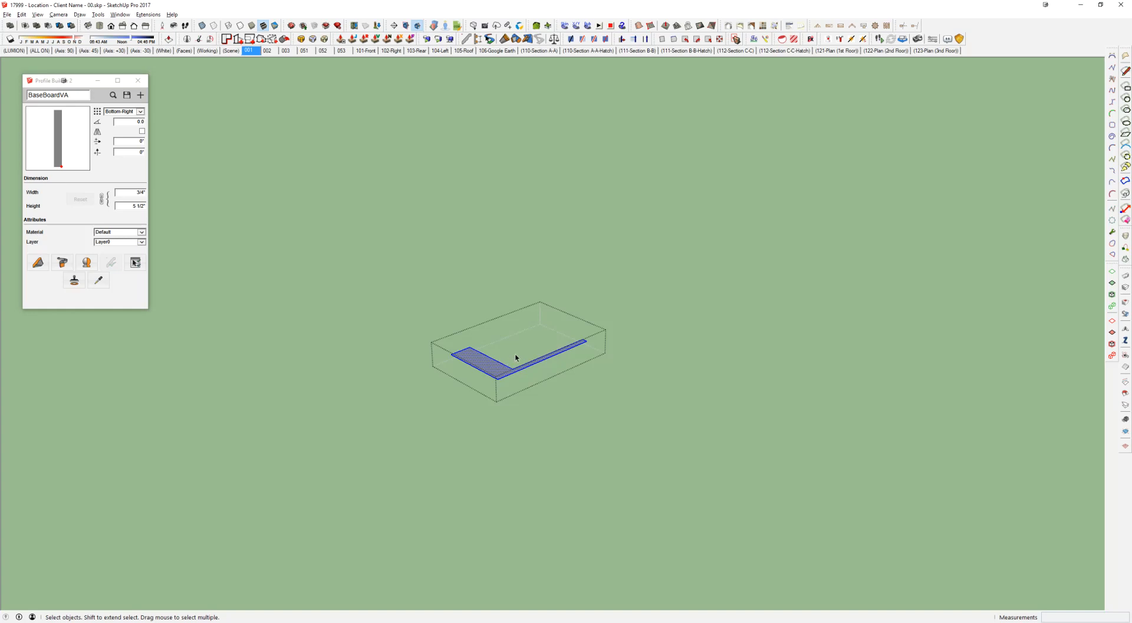
Step: Draw the sweep path from the band profile up one jamb, across the head and down the other jamb of the garage door opening
{"action": "key", "text": "l"}
{"action": "middle_click_drag", "start_coordinate": [515, 370], "coordinate": [618, 332]}
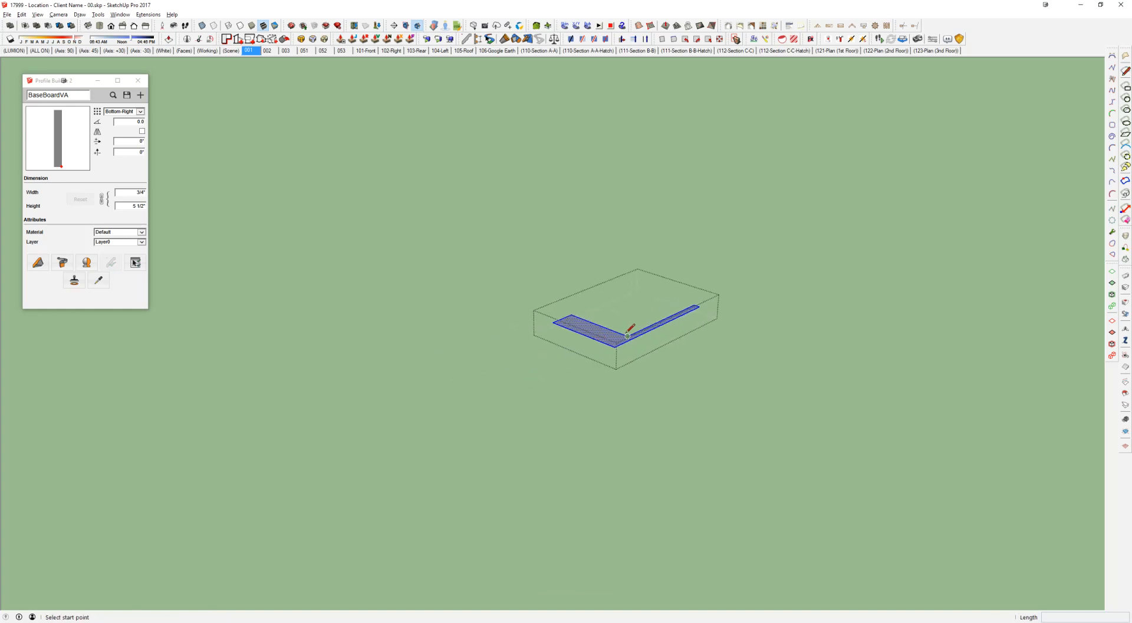
{"action": "left_click", "coordinate": [627, 335]}
{"action": "scroll", "coordinate": [628, 336], "scroll_direction": "up", "scroll_amount": 5}
{"action": "scroll", "coordinate": [596, 395], "scroll_direction": "down", "scroll_amount": 3}
{"action": "left_click", "coordinate": [561, 272]}
{"action": "middle_click_drag", "start_coordinate": [677, 323], "coordinate": [770, 315]}
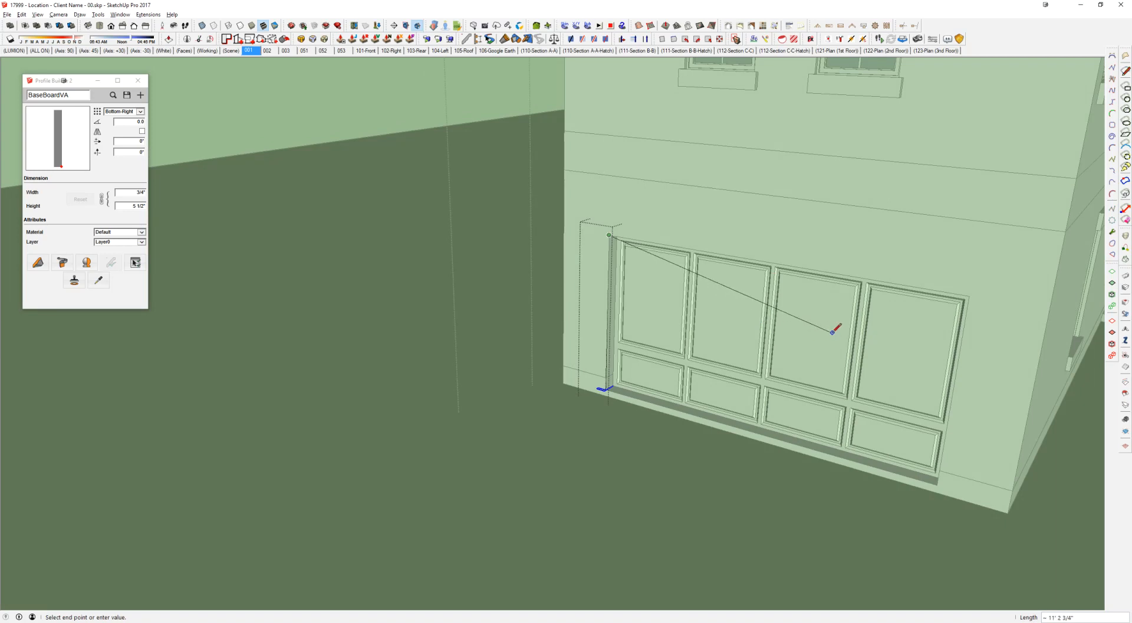
{"action": "middle_click_drag", "start_coordinate": [832, 332], "coordinate": [683, 296], "text": "shift"}
{"action": "scroll", "coordinate": [708, 294], "scroll_direction": "up", "scroll_amount": 2}
{"action": "left_click", "coordinate": [844, 241]}
{"action": "middle_click_drag", "start_coordinate": [847, 278], "coordinate": [810, 243], "text": "shift"}
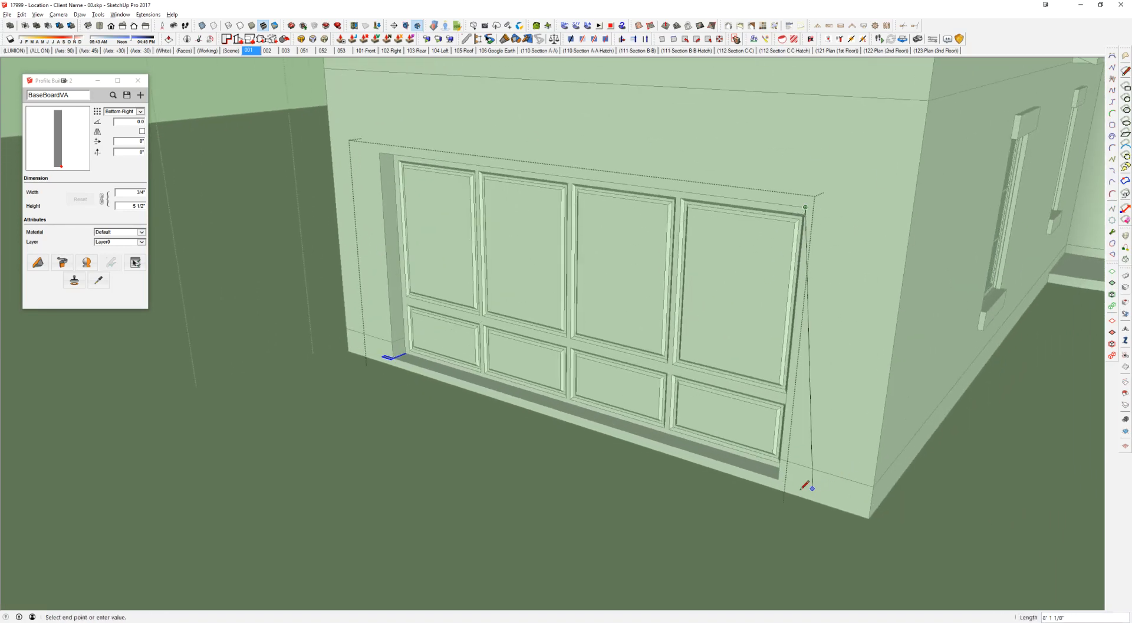
{"action": "left_click", "coordinate": [347, 342]}
Step: Move the band profile at the base of the garage door opening down by 4 inches
{"action": "key", "text": "m"}
{"action": "key", "text": "Escape"}
{"action": "left_click", "coordinate": [339, 231]}
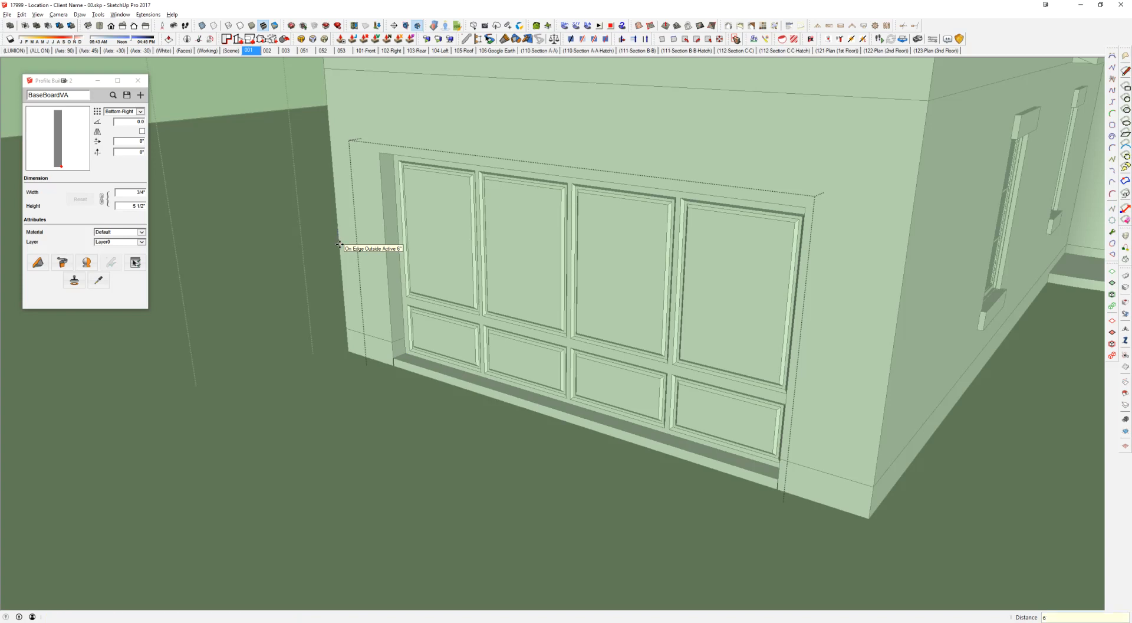
{"action": "type", "text": "4"}
{"action": "key", "text": "Return"}
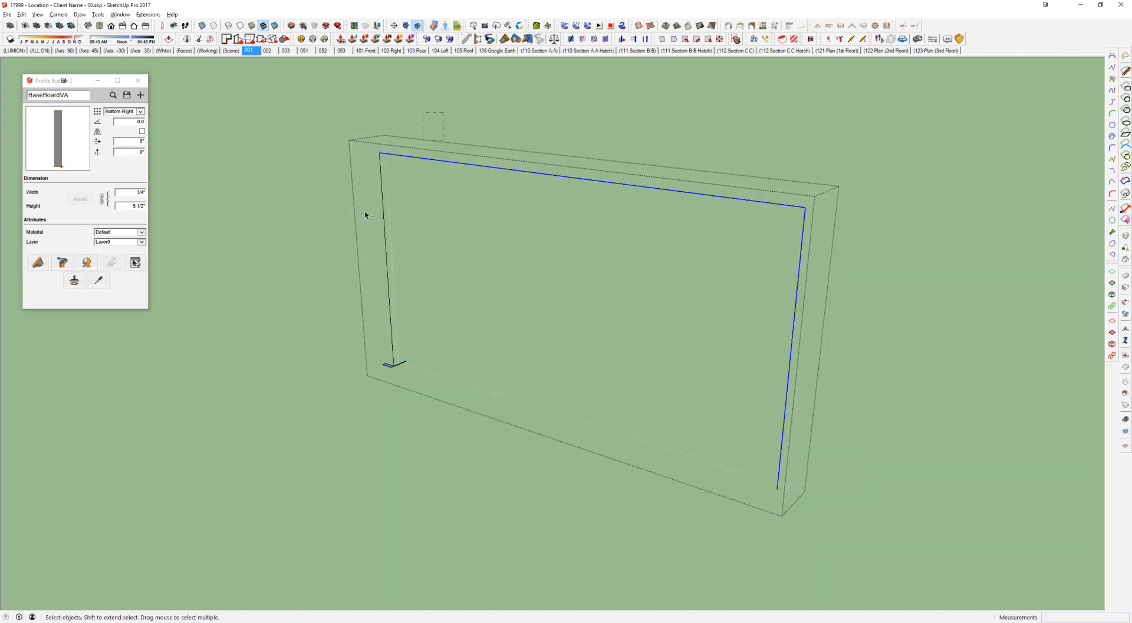
Step: Sweep the L-shaped profile along the garage opening path with Follow Me and leave the band group
{"action": "left_click", "coordinate": [388, 344], "text": "shift"}
{"action": "scroll", "coordinate": [401, 362], "scroll_direction": "up", "scroll_amount": 3}
{"action": "key", "text": "f"}
{"action": "left_click", "coordinate": [388, 370]}
{"action": "scroll", "coordinate": [389, 370], "scroll_direction": "down", "scroll_amount": 3}
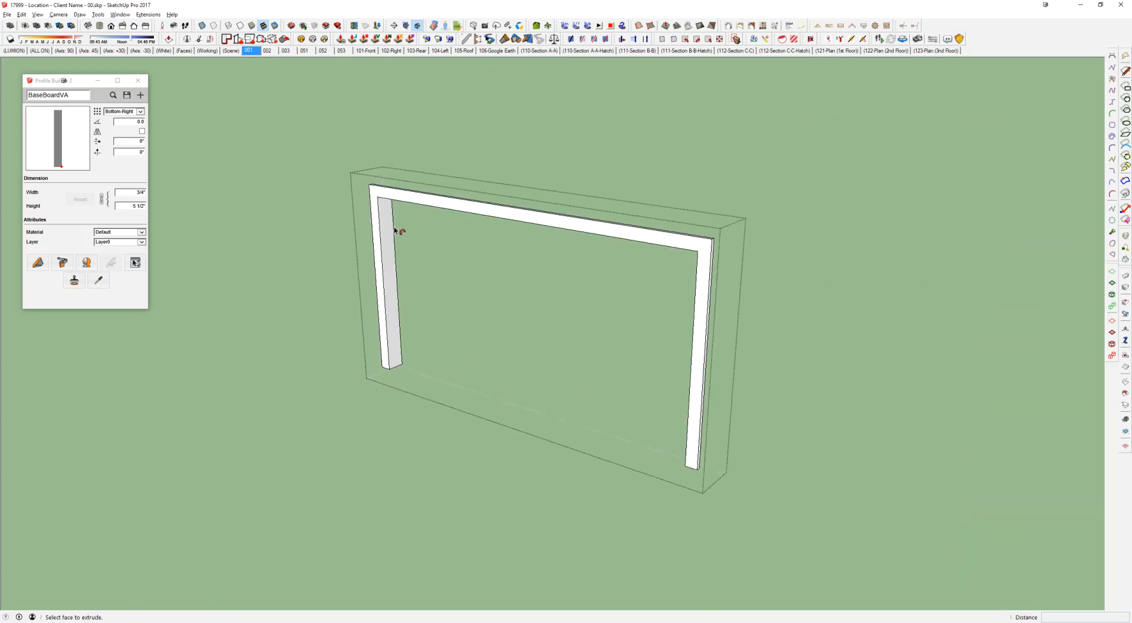
{"action": "key", "text": "space"}
{"action": "key", "text": "Escape"}
Step: Reopen the stucco band inside the garage door component and select all of its faces and edges
{"action": "middle_click_drag", "start_coordinate": [678, 245], "coordinate": [525, 247]}
{"action": "scroll", "coordinate": [525, 226], "scroll_direction": "up", "scroll_amount": 2}
{"action": "key", "text": "Escape"}
{"action": "scroll", "coordinate": [525, 228], "scroll_direction": "down", "scroll_amount": 3}
{"action": "scroll", "coordinate": [431, 230], "scroll_direction": "up", "scroll_amount": 3}
{"action": "double_click", "coordinate": [452, 166]}
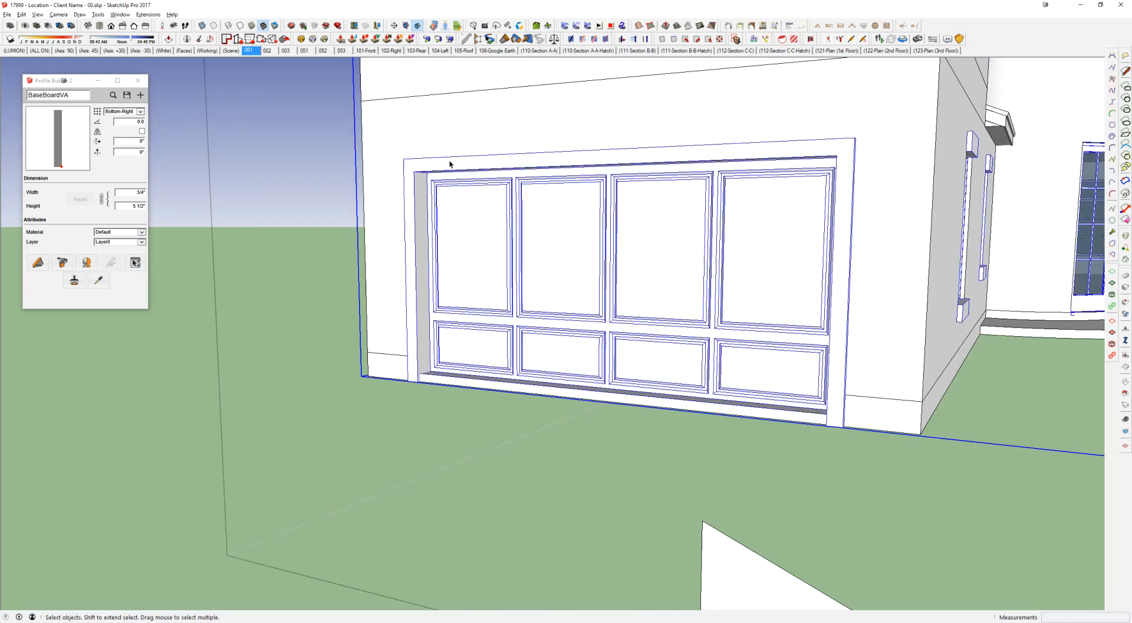
{"action": "double_click", "coordinate": [452, 164]}
{"action": "double_click", "coordinate": [450, 164]}
{"action": "triple_click", "coordinate": [449, 164]}
{"action": "key", "text": "Escape"}
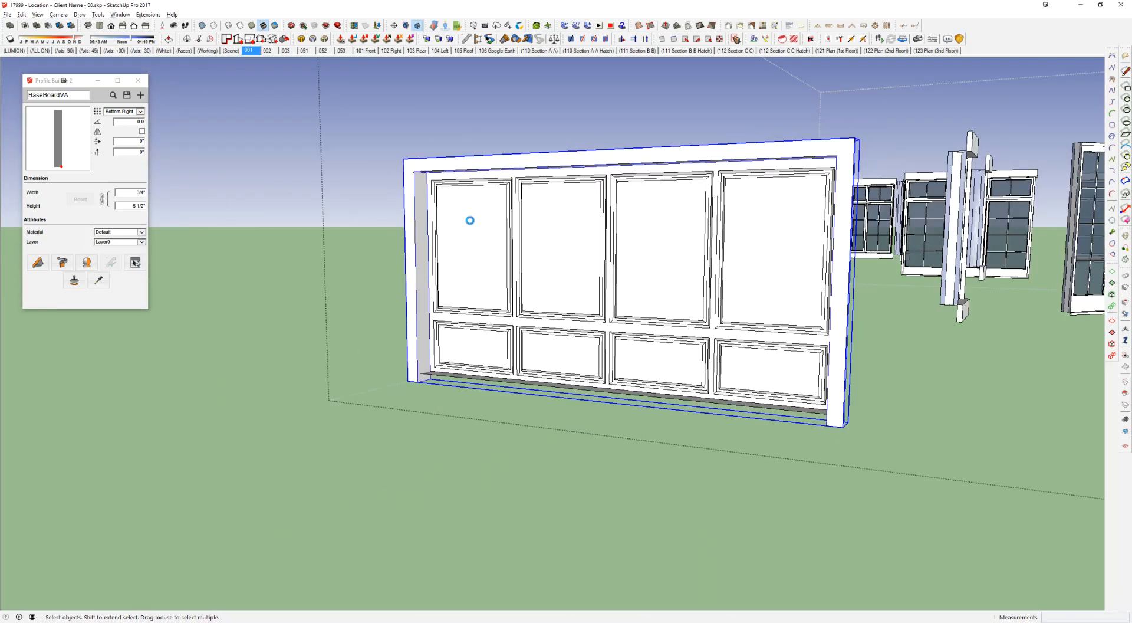
{"action": "double_click", "coordinate": [471, 222]}
{"action": "key", "text": "Escape"}
{"action": "triple_click", "coordinate": [421, 166]}
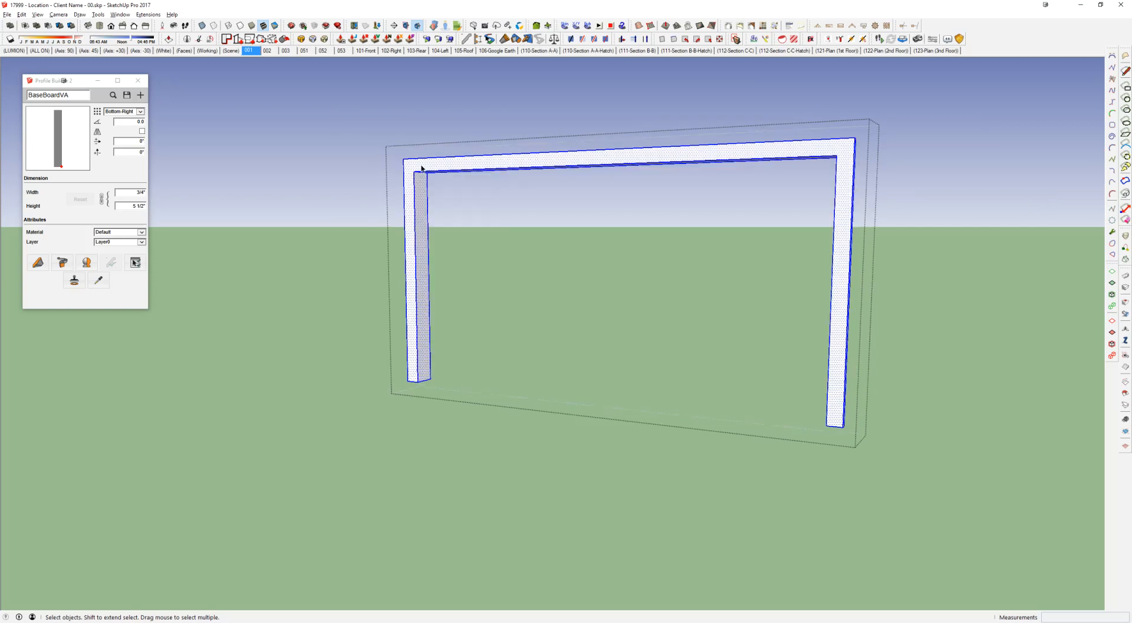
Step: Paint the garage door band with the dark material, leave the component and check the band against the front wall
{"action": "key", "text": "b"}
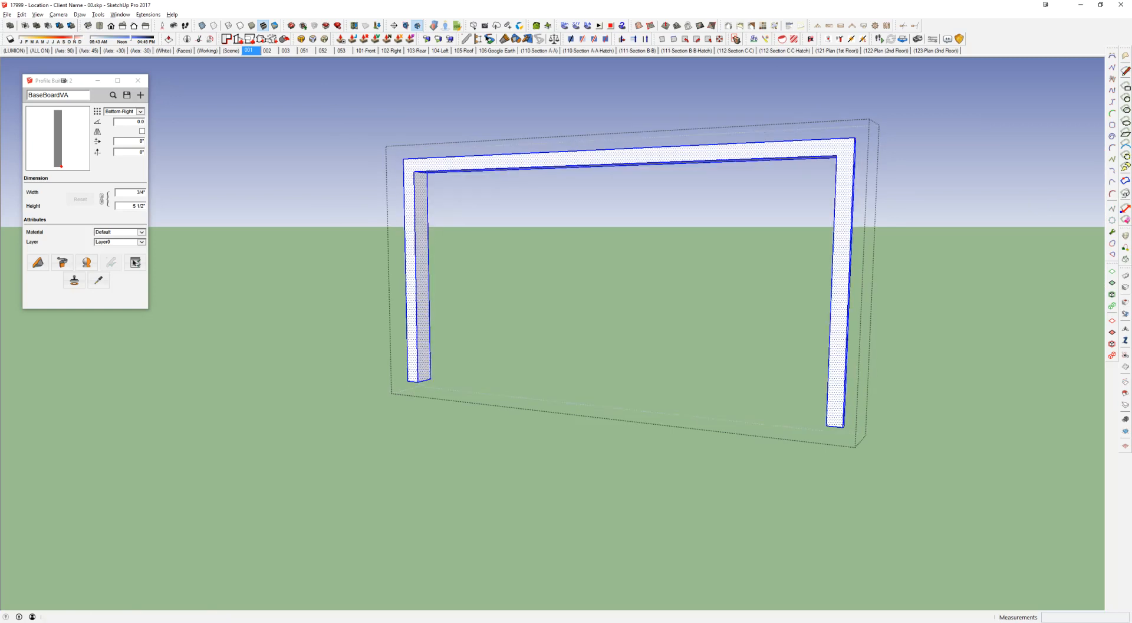
{"action": "left_click", "coordinate": [423, 172]}
{"action": "key", "text": "space"}
{"action": "key", "text": "Escape"}
{"action": "key", "text": "Escape"}
{"action": "key", "text": "Escape"}
{"action": "key", "text": "Escape"}
{"action": "mouse_move", "coordinate": [452, 191]}
{"action": "middle_mouse_down"}
{"action": "mouse_move", "coordinate": [397, 170]}
{"action": "mouse_move", "coordinate": [343, 170]}
{"action": "mouse_move", "coordinate": [378, 262]}
{"action": "middle_mouse_up"}
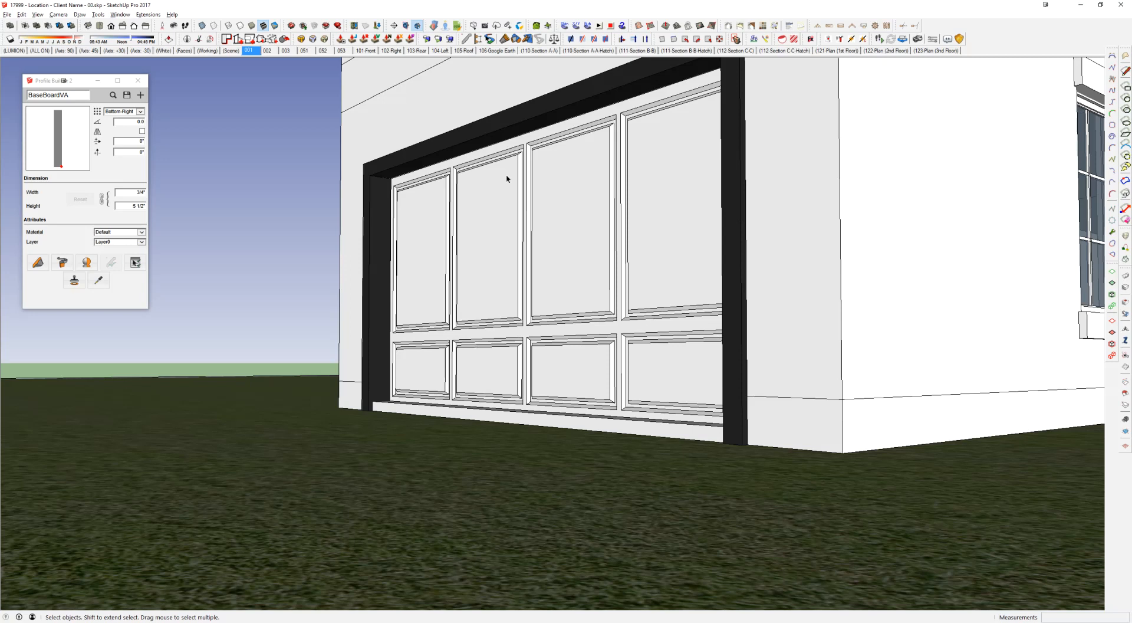
{"action": "middle_click_drag", "start_coordinate": [507, 179], "coordinate": [566, 288]}
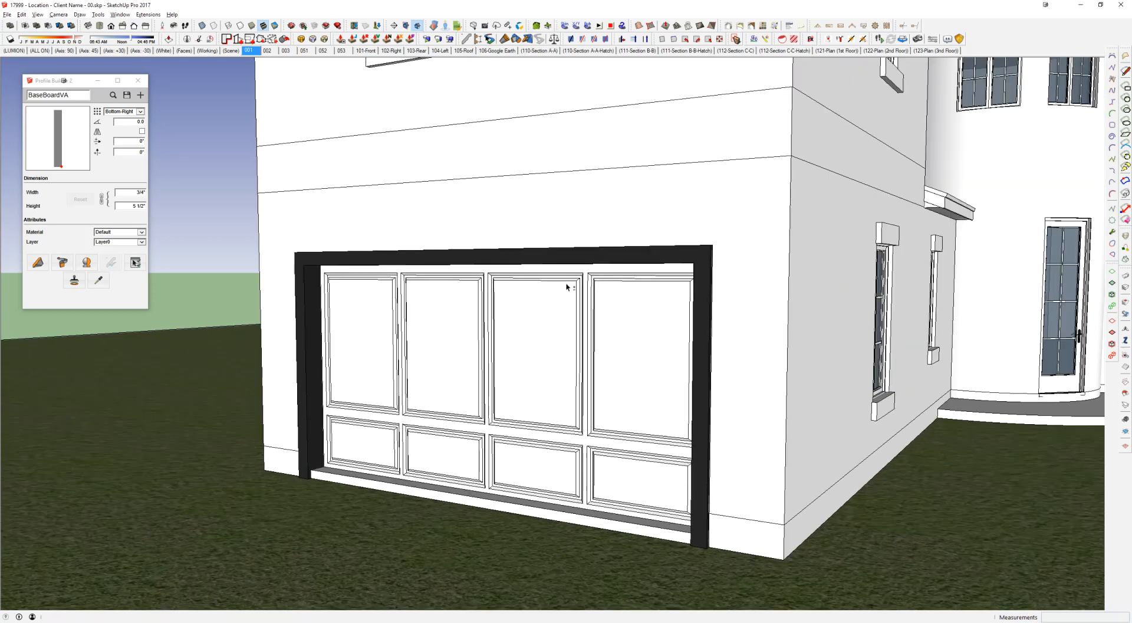
Step: Undo the dark paint on the garage door band and leave the door component
{"action": "key", "text": "ctrl+z"}
{"action": "key", "text": "ctrl+z"}
{"action": "key", "text": "ctrl+z"}
{"action": "key", "text": "ctrl+z"}
{"action": "key", "text": "ctrl+z"}
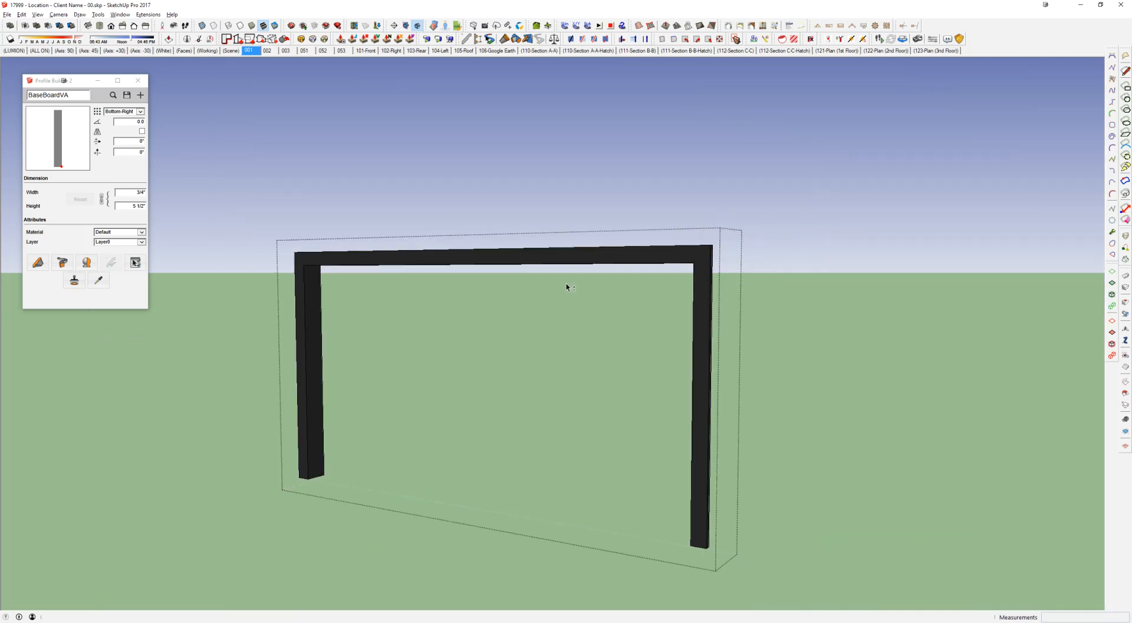
{"action": "key", "text": "Escape"}
{"action": "key", "text": "Escape"}
{"action": "key", "text": "Escape"}
Step: Examine the round entry tower's windows and door and the trim on the neighbouring walls
{"action": "scroll", "coordinate": [567, 284], "scroll_direction": "down", "scroll_amount": 4}
{"action": "middle_click_drag", "start_coordinate": [743, 254], "coordinate": [599, 349]}
{"action": "scroll", "coordinate": [614, 341], "scroll_direction": "up", "scroll_amount": 4}
{"action": "scroll", "coordinate": [594, 305], "scroll_direction": "up", "scroll_amount": 2}
{"action": "middle_click_drag", "start_coordinate": [542, 214], "coordinate": [550, 182]}
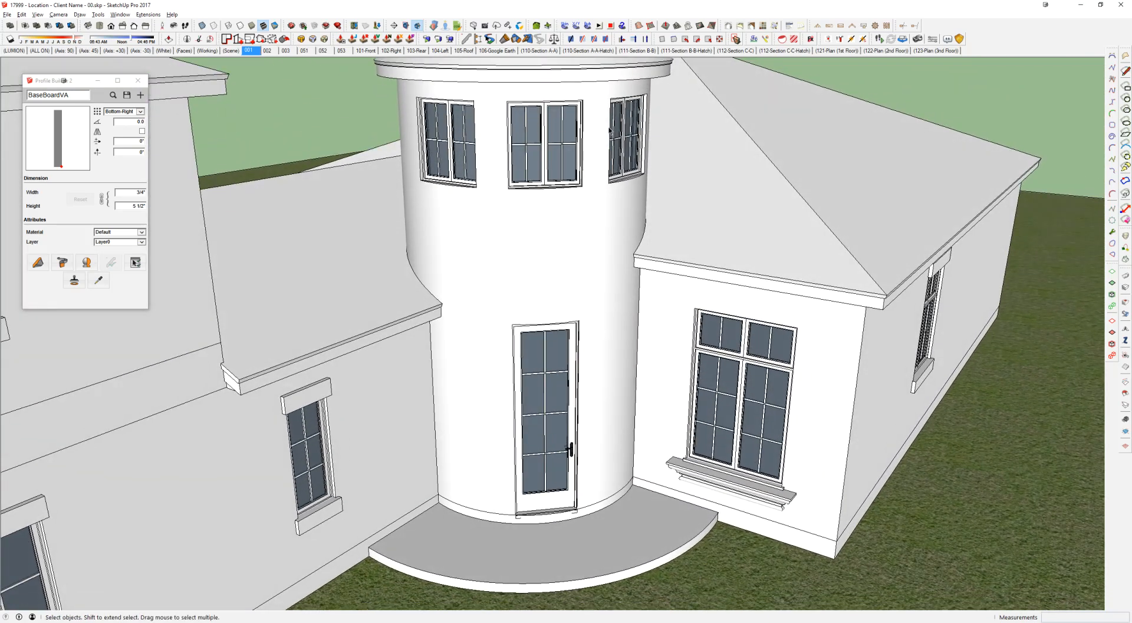
{"action": "middle_click_drag", "start_coordinate": [602, 129], "coordinate": [652, 197], "text": "shift"}
{"action": "scroll", "coordinate": [556, 162], "scroll_direction": "up", "scroll_amount": 3}
{"action": "scroll", "coordinate": [568, 251], "scroll_direction": "down", "scroll_amount": 4}
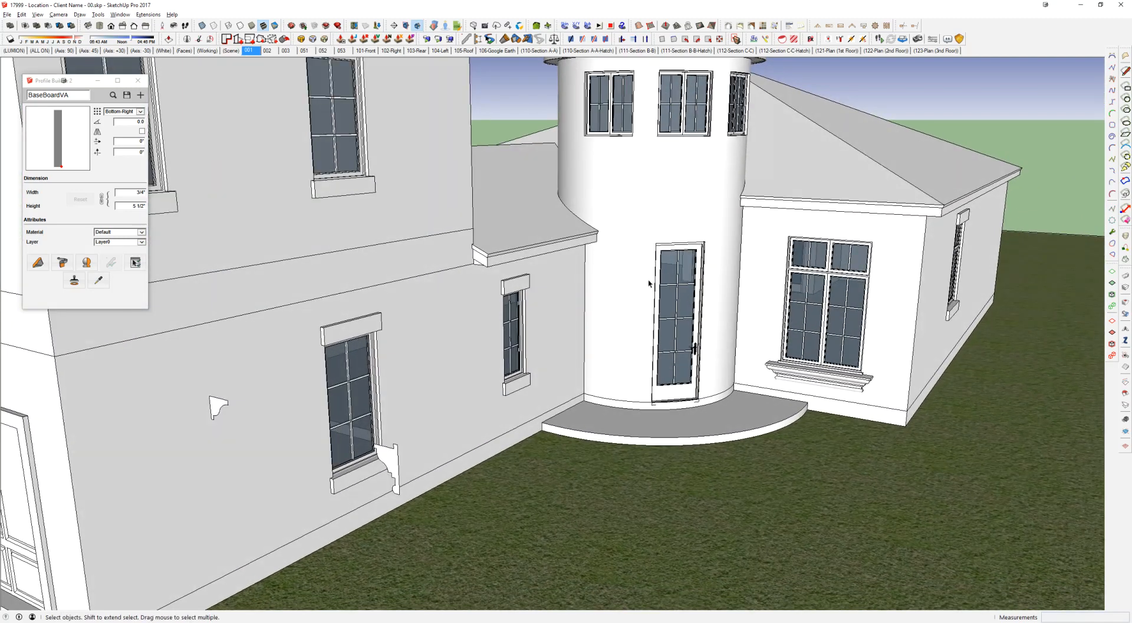
{"action": "scroll", "coordinate": [598, 309], "scroll_direction": "down", "scroll_amount": 3}
Step: Switch to the AutoCAD front elevation and draw a rectangle around the upper part of the entry tower, from the eave brackets to the horizontal band
{"action": "key", "text": "alt+Tab"}
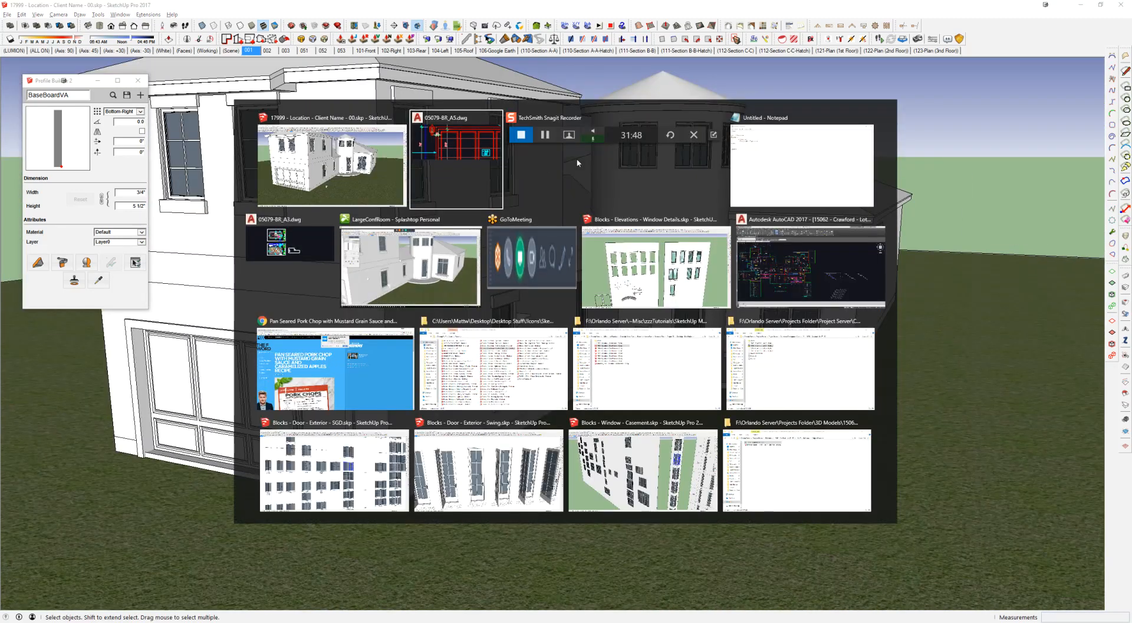
{"action": "scroll", "coordinate": [354, 209], "scroll_direction": "down", "scroll_amount": 4}
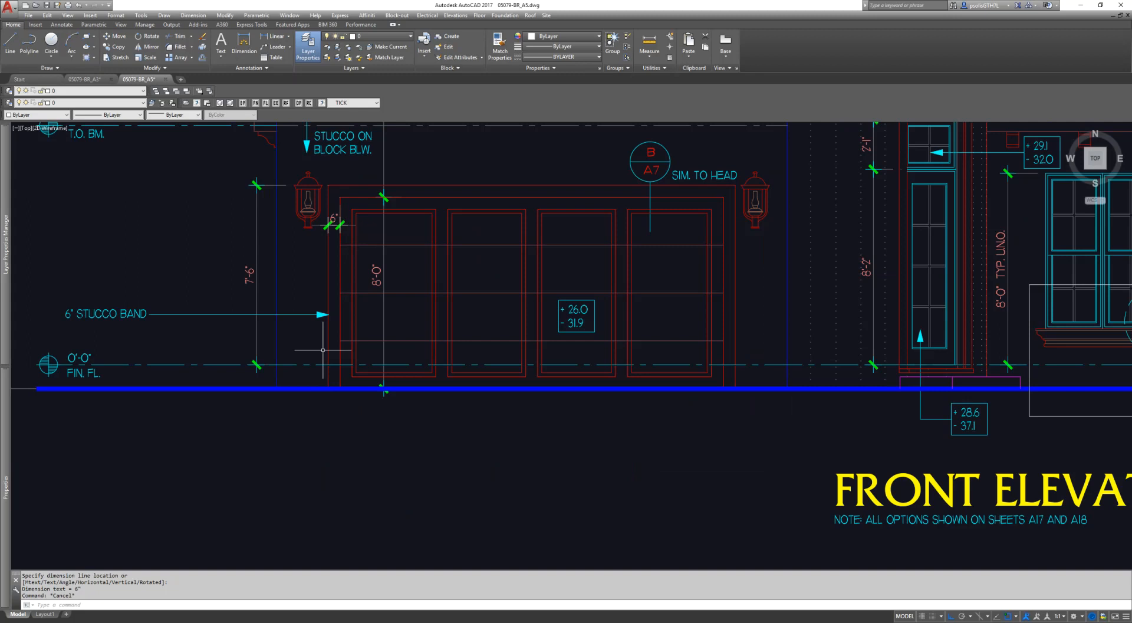
{"action": "middle_click_drag", "start_coordinate": [737, 377], "coordinate": [233, 456]}
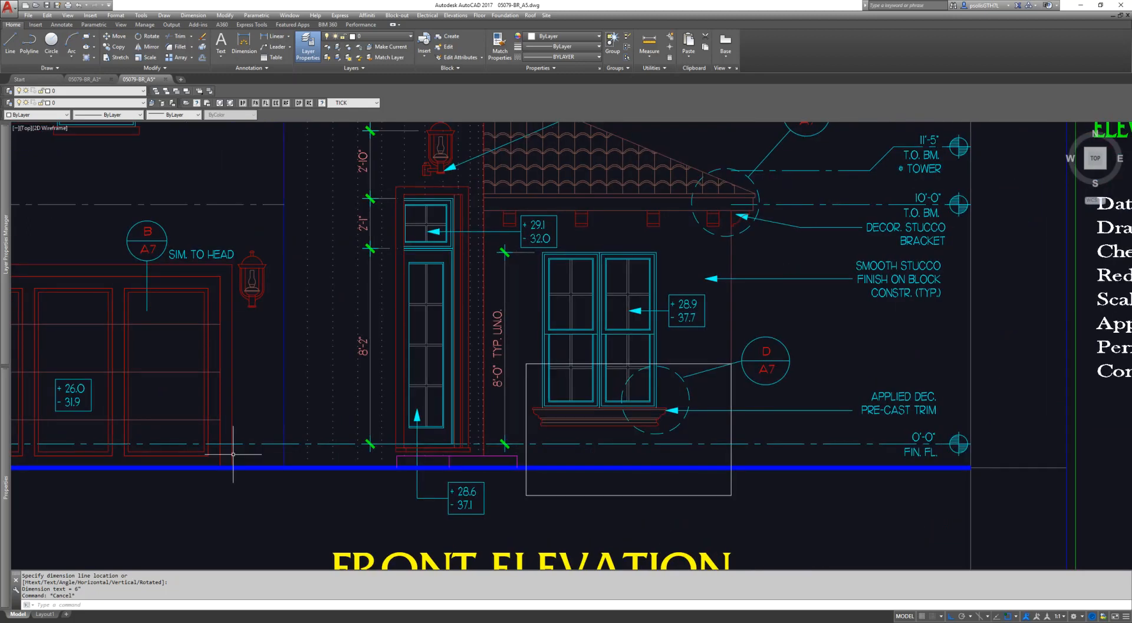
{"action": "middle_click_drag", "start_coordinate": [456, 201], "coordinate": [466, 406]}
{"action": "key", "text": "Escape"}
{"action": "key", "text": "Escape"}
{"action": "type", "text": "rec"}
{"action": "key", "text": "Return"}
{"action": "left_click", "coordinate": [261, 289]}
{"action": "left_click", "coordinate": [581, 161]}
{"action": "key", "text": "Escape"}
{"action": "key", "text": "Escape"}
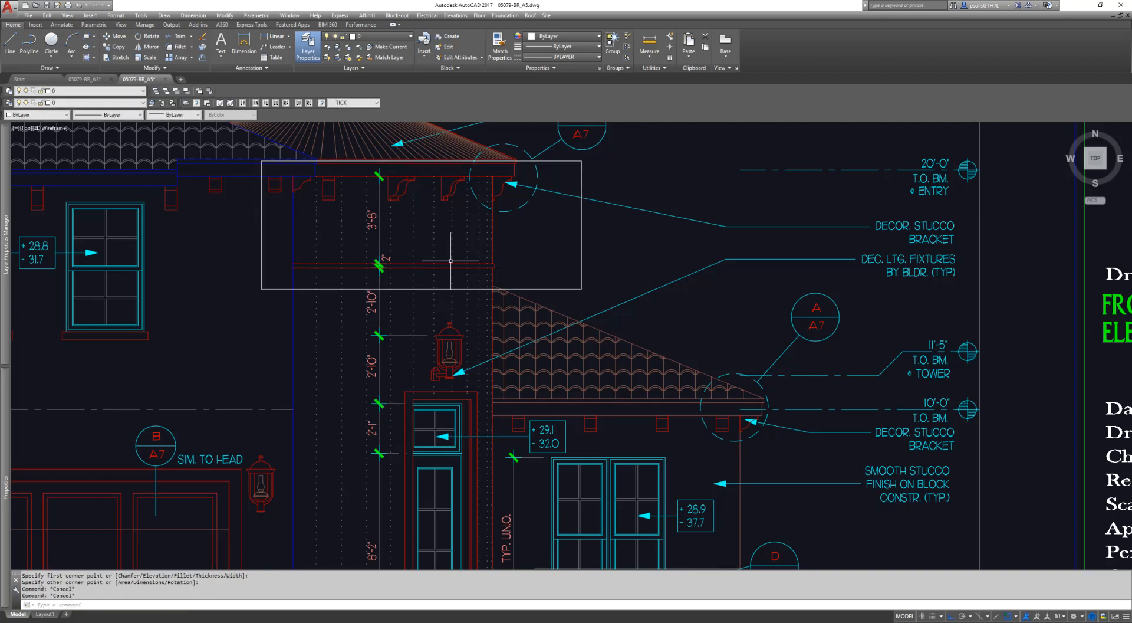
Step: Switch back to SketchUp and open the wall group of the round tower for editing, leaving nothing selected
{"action": "key", "text": "alt+Tab"}
{"action": "middle_click_drag", "start_coordinate": [702, 212], "coordinate": [609, 276]}
{"action": "scroll", "coordinate": [602, 218], "scroll_direction": "up", "scroll_amount": 5}
{"action": "middle_click_drag", "start_coordinate": [545, 212], "coordinate": [538, 171]}
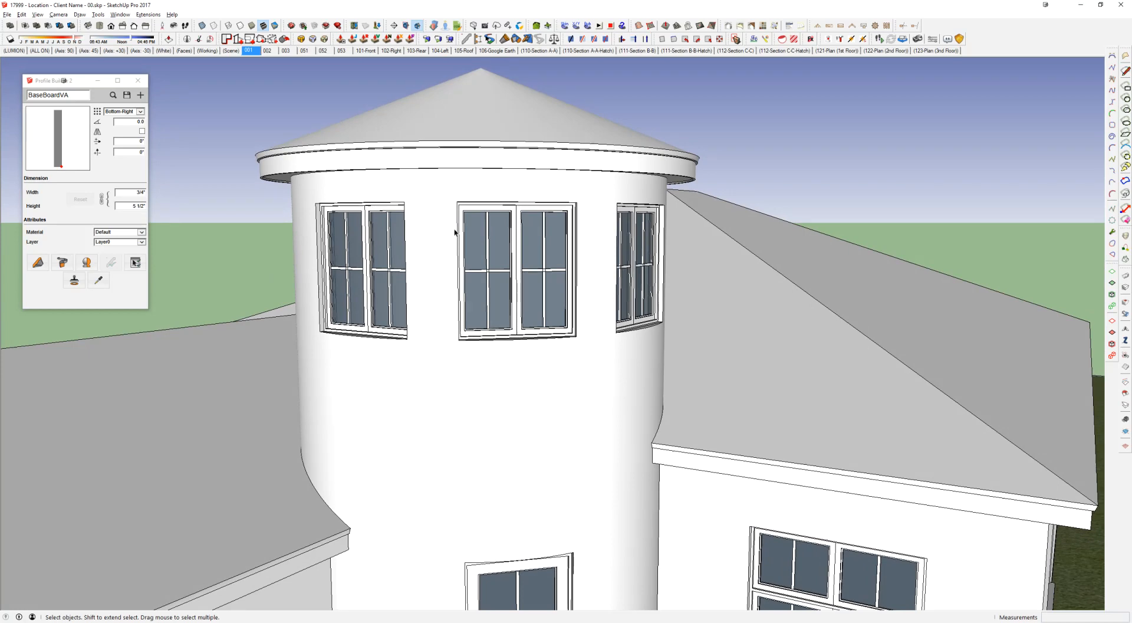
{"action": "scroll", "coordinate": [472, 212], "scroll_direction": "up", "scroll_amount": 4}
{"action": "left_click", "coordinate": [370, 174]}
{"action": "double_click", "coordinate": [370, 174]}
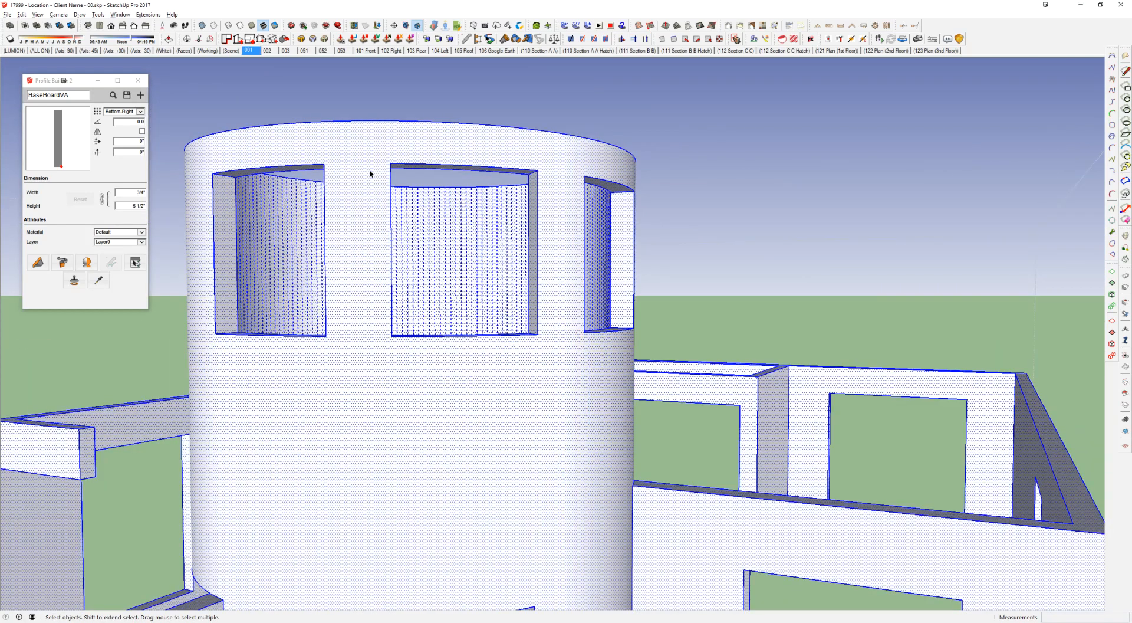
{"action": "middle_click_drag", "start_coordinate": [502, 180], "coordinate": [550, 156]}
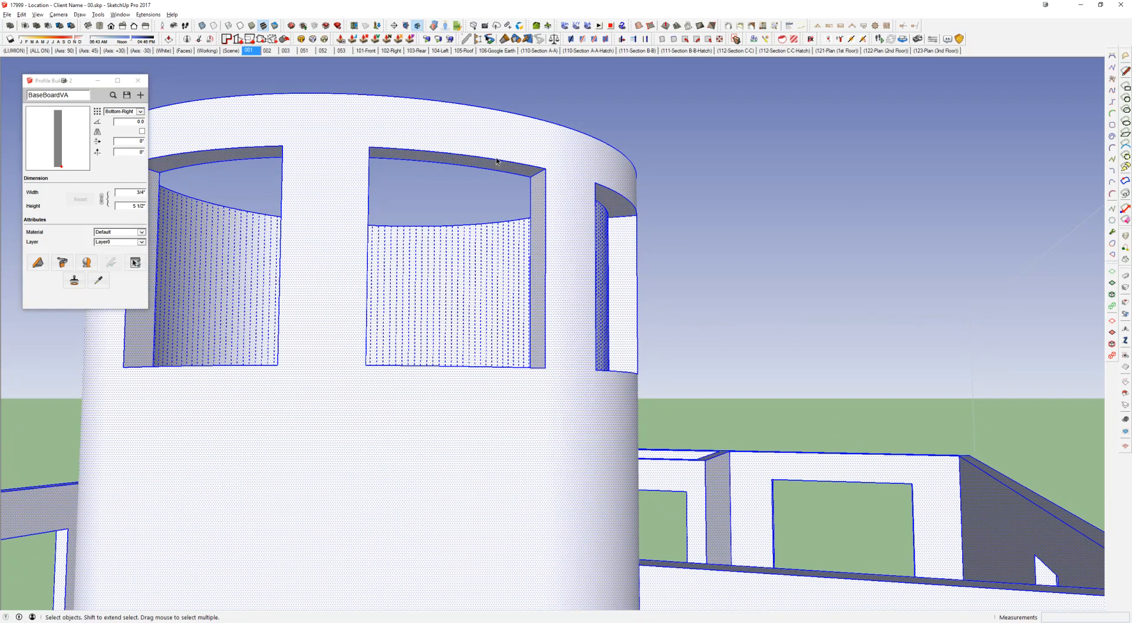
{"action": "key", "text": "Escape"}
Step: Select the outer edges around one window opening at the top of the round tower
{"action": "left_click", "coordinate": [497, 160]}
{"action": "middle_click_drag", "start_coordinate": [497, 161], "coordinate": [355, 147]}
{"action": "left_click_drag", "start_coordinate": [333, 149], "coordinate": [563, 180]}
{"action": "left_click", "coordinate": [542, 180], "text": "ctrl"}
{"action": "middle_click_drag", "start_coordinate": [539, 175], "coordinate": [388, 489]}
{"action": "left_click_drag", "start_coordinate": [342, 364], "coordinate": [612, 399], "text": "ctrl"}
{"action": "middle_click_drag", "start_coordinate": [421, 377], "coordinate": [377, 306]}
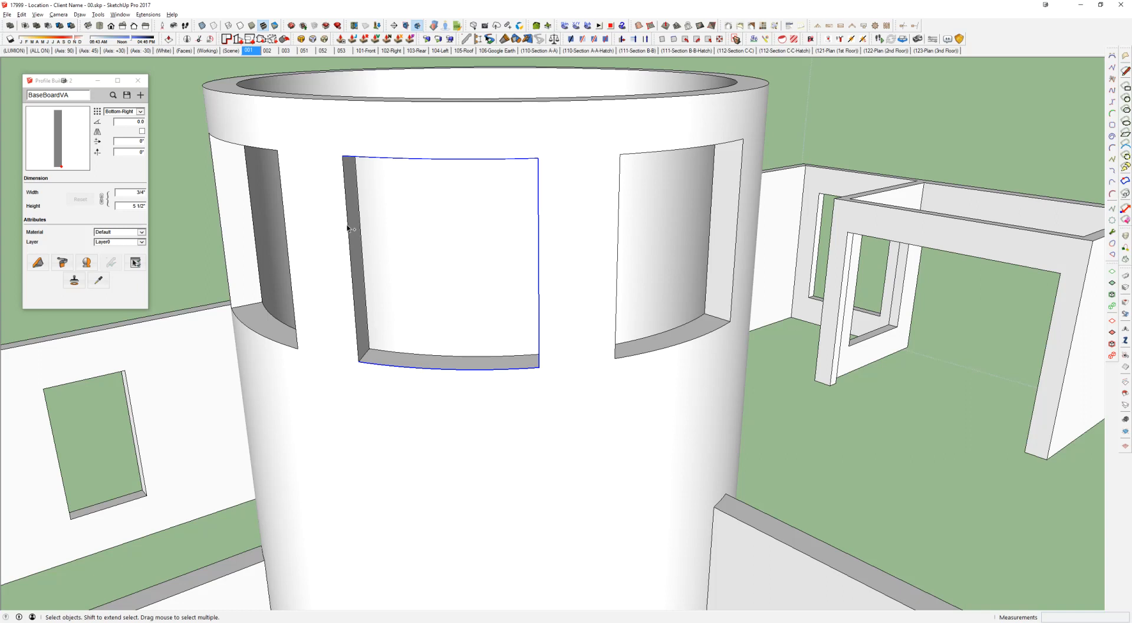
{"action": "middle_click_drag", "start_coordinate": [421, 151], "coordinate": [773, 160]}
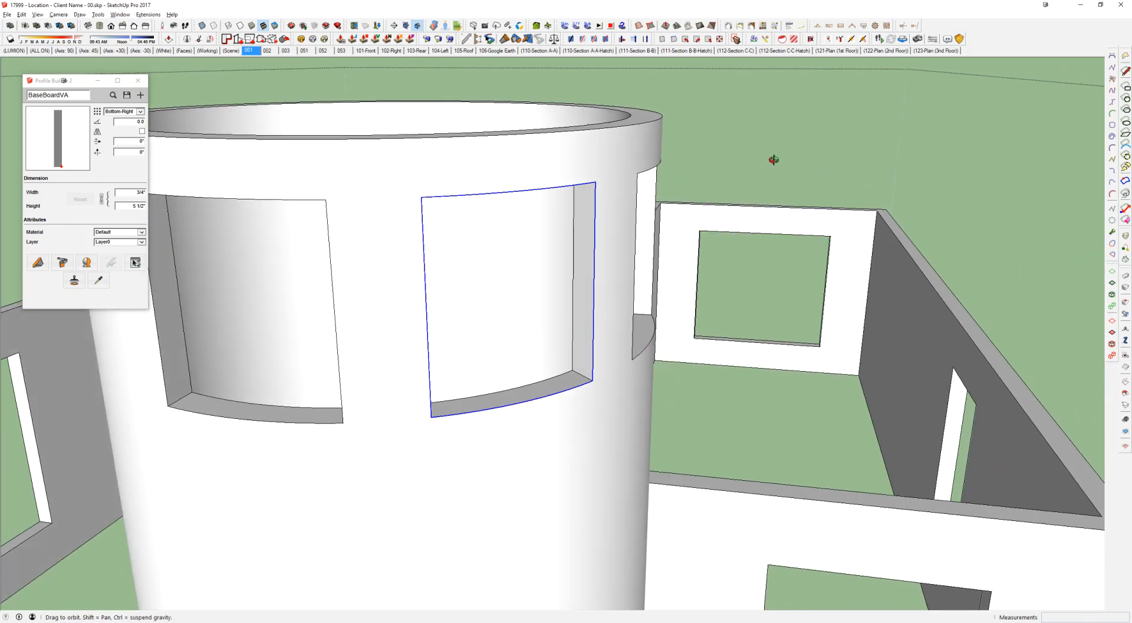
Step: Select all reveal faces and edges of one upper window opening in the round tower's wall
{"action": "middle_click_drag", "start_coordinate": [517, 177], "coordinate": [420, 175]}
{"action": "left_click_drag", "start_coordinate": [413, 142], "coordinate": [673, 401]}
{"action": "middle_click_drag", "start_coordinate": [667, 377], "coordinate": [538, 114]}
{"action": "scroll", "coordinate": [480, 232], "scroll_direction": "up", "scroll_amount": 5}
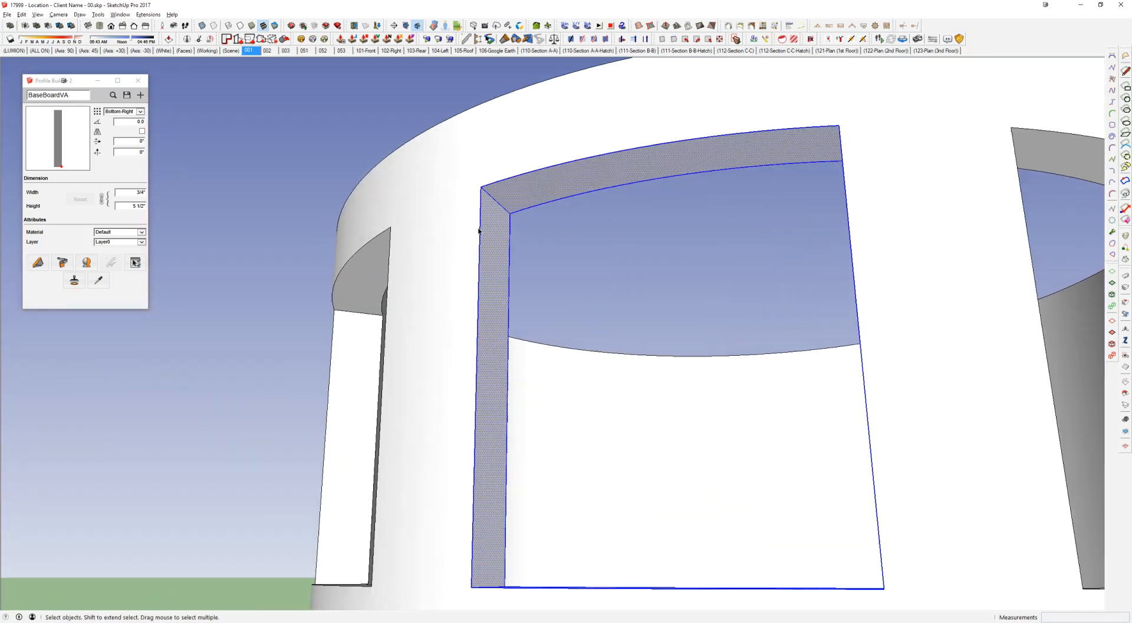
{"action": "middle_click_drag", "start_coordinate": [566, 166], "coordinate": [434, 168]}
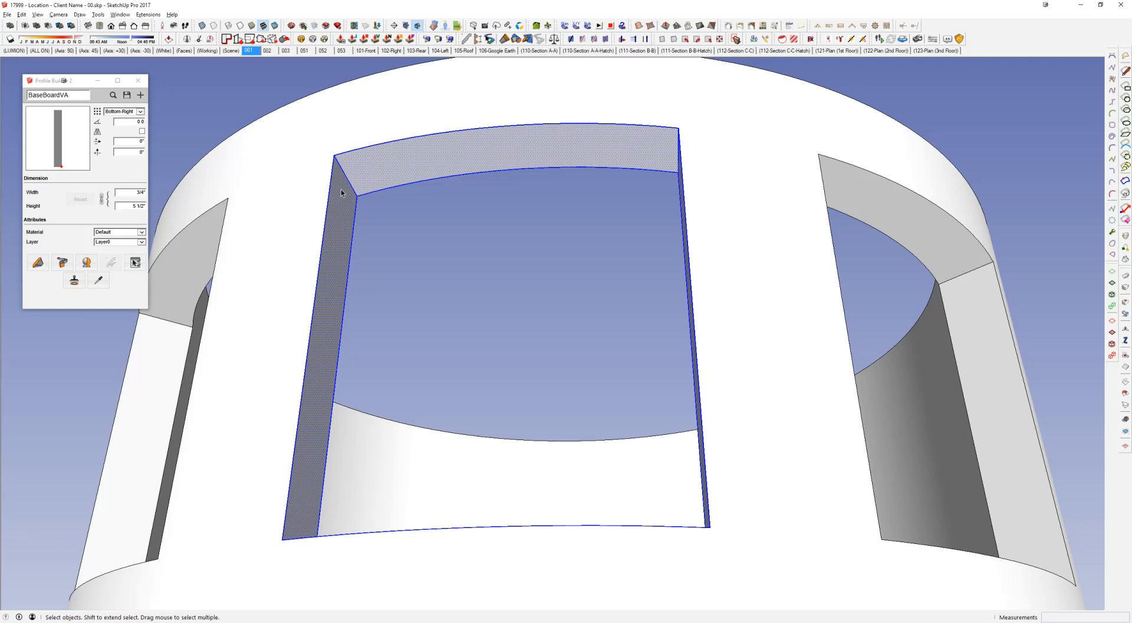
{"action": "middle_click_drag", "start_coordinate": [667, 139], "coordinate": [591, 158]}
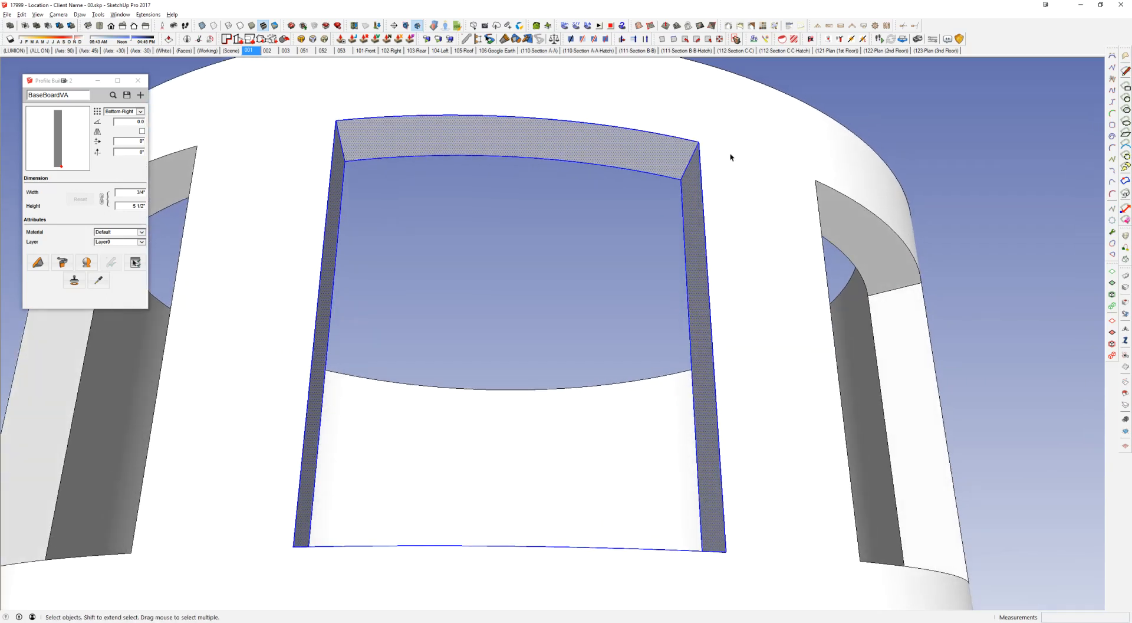
Step: Open the group holding the copied tower window reveal for editing and delete the smaller rectangular reveal below it
{"action": "scroll", "coordinate": [723, 242], "scroll_direction": "down", "scroll_amount": 6}
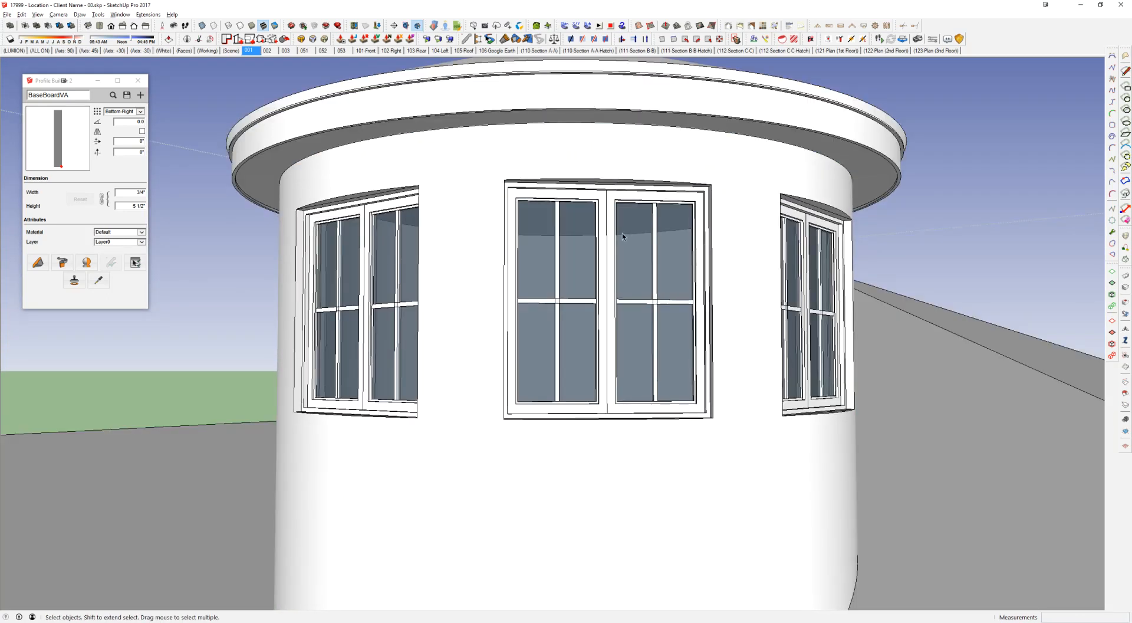
{"action": "scroll", "coordinate": [621, 232], "scroll_direction": "down", "scroll_amount": 8}
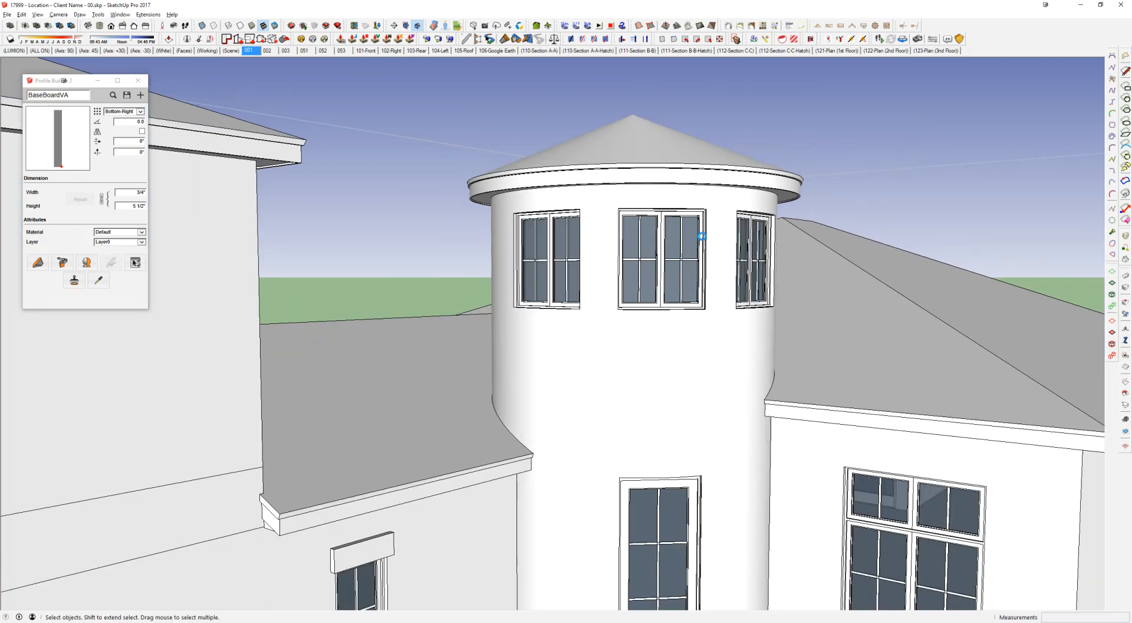
{"action": "scroll", "coordinate": [672, 218], "scroll_direction": "up", "scroll_amount": 5}
{"action": "scroll", "coordinate": [666, 218], "scroll_direction": "up", "scroll_amount": 2}
{"action": "double_click", "coordinate": [656, 196]}
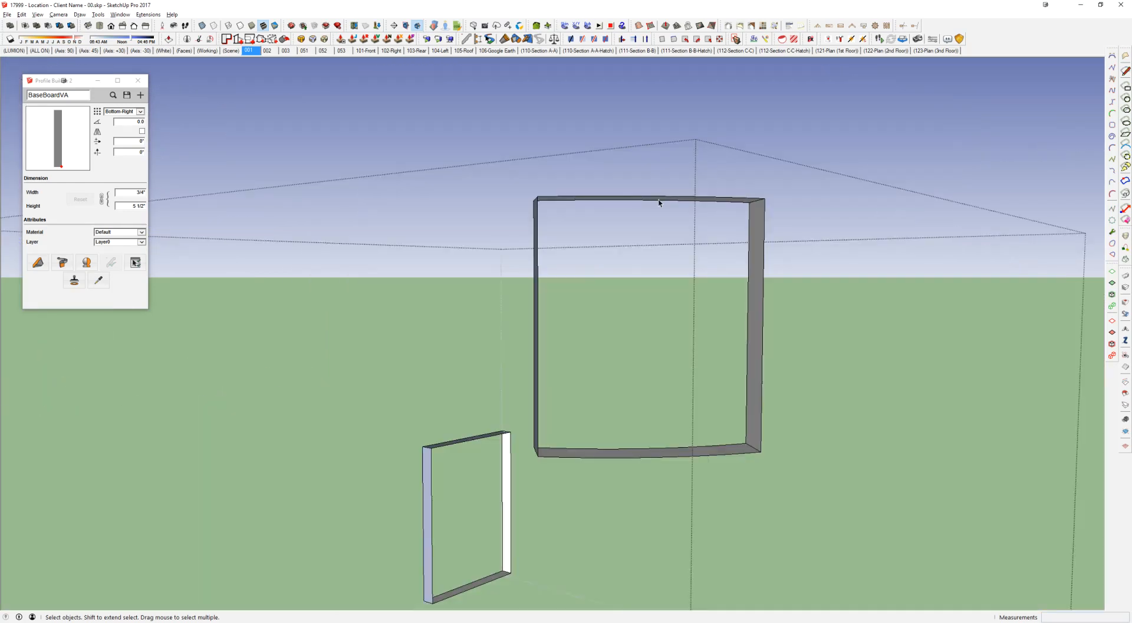
{"action": "left_click", "coordinate": [492, 436]}
{"action": "key", "text": "Delete"}
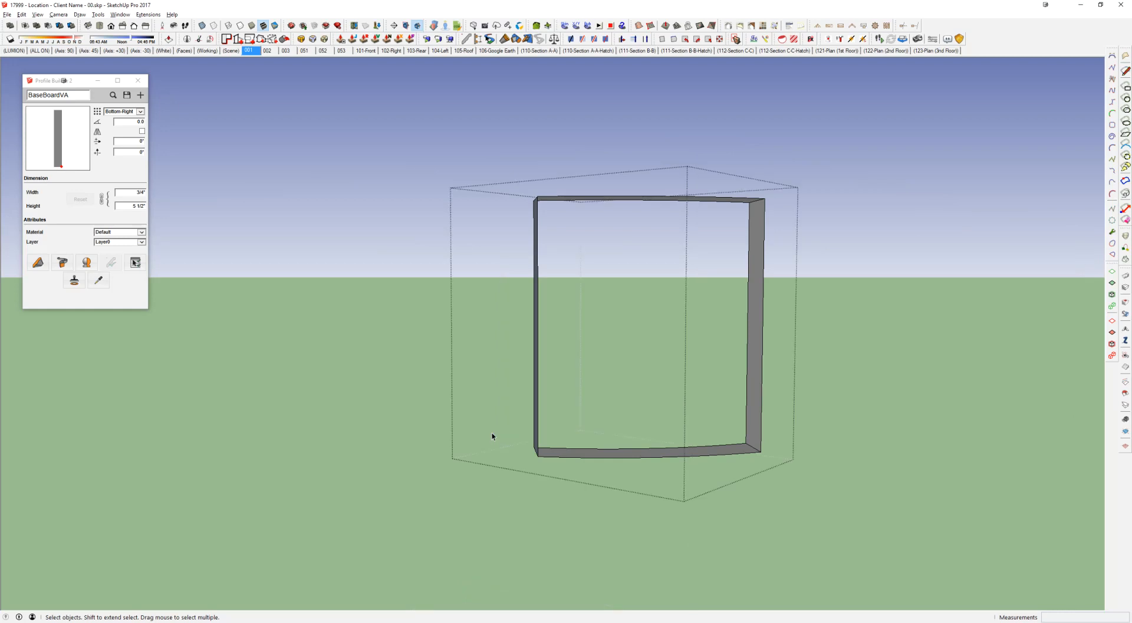
{"action": "middle_click_drag", "start_coordinate": [791, 221], "coordinate": [763, 309]}
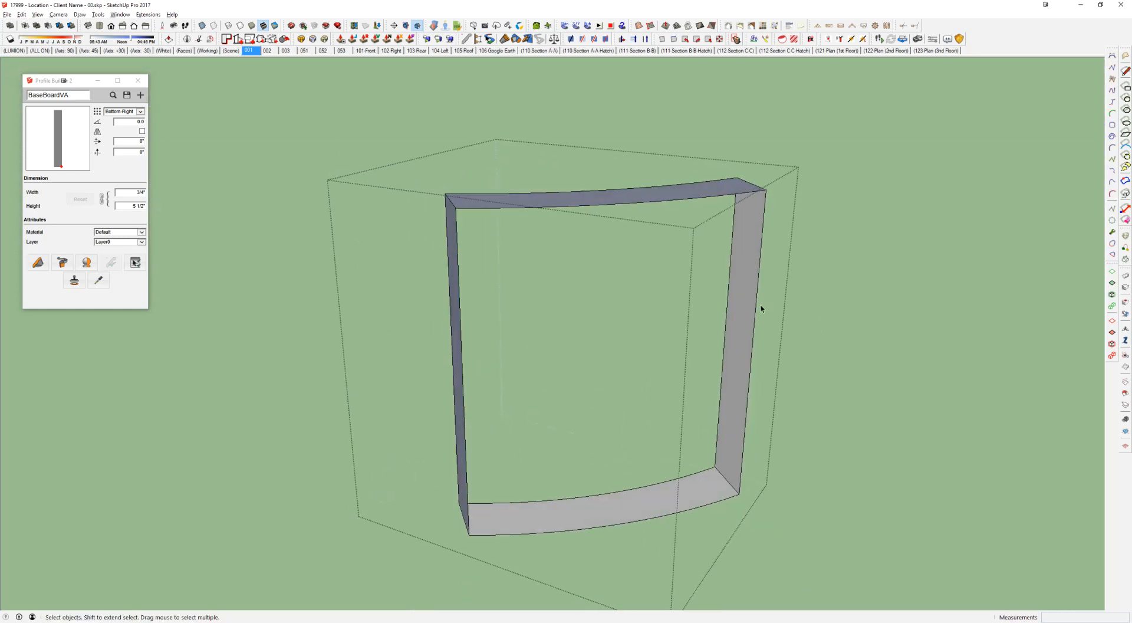
{"action": "key", "text": "l"}
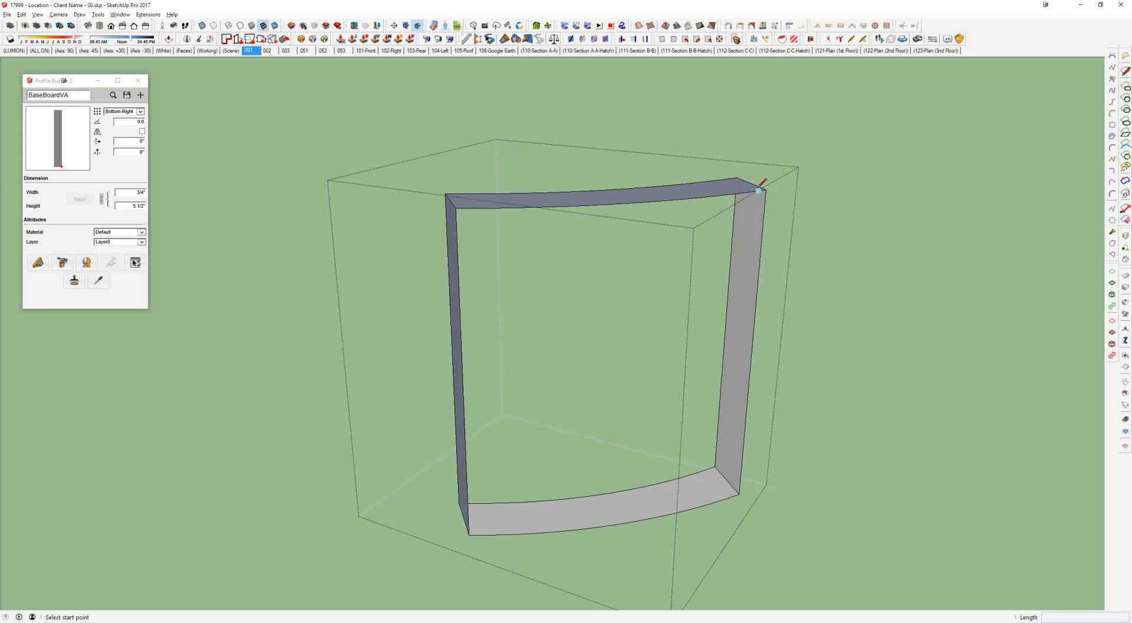
{"action": "key", "text": "space"}
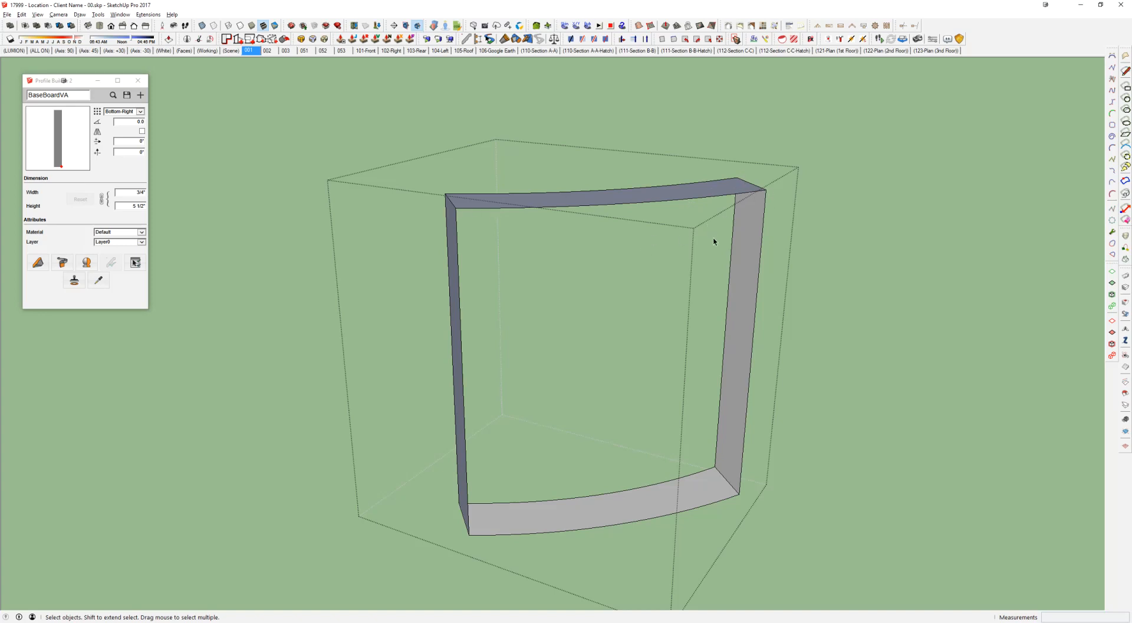
Step: Try to offset the edges of the curved window reveal with the Offset tool
{"action": "middle_click_drag", "start_coordinate": [758, 187], "coordinate": [643, 147]}
{"action": "middle_click_drag", "start_coordinate": [670, 193], "coordinate": [642, 155]}
{"action": "scroll", "coordinate": [654, 174], "scroll_direction": "down", "scroll_amount": 1}
{"action": "scroll", "coordinate": [654, 173], "scroll_direction": "down", "scroll_amount": 1}
{"action": "key", "text": "x"}
{"action": "left_click_drag", "start_coordinate": [644, 125], "coordinate": [725, 503]}
{"action": "key", "text": "x"}
{"action": "middle_click_drag", "start_coordinate": [654, 384], "coordinate": [701, 377]}
{"action": "key", "text": "f"}
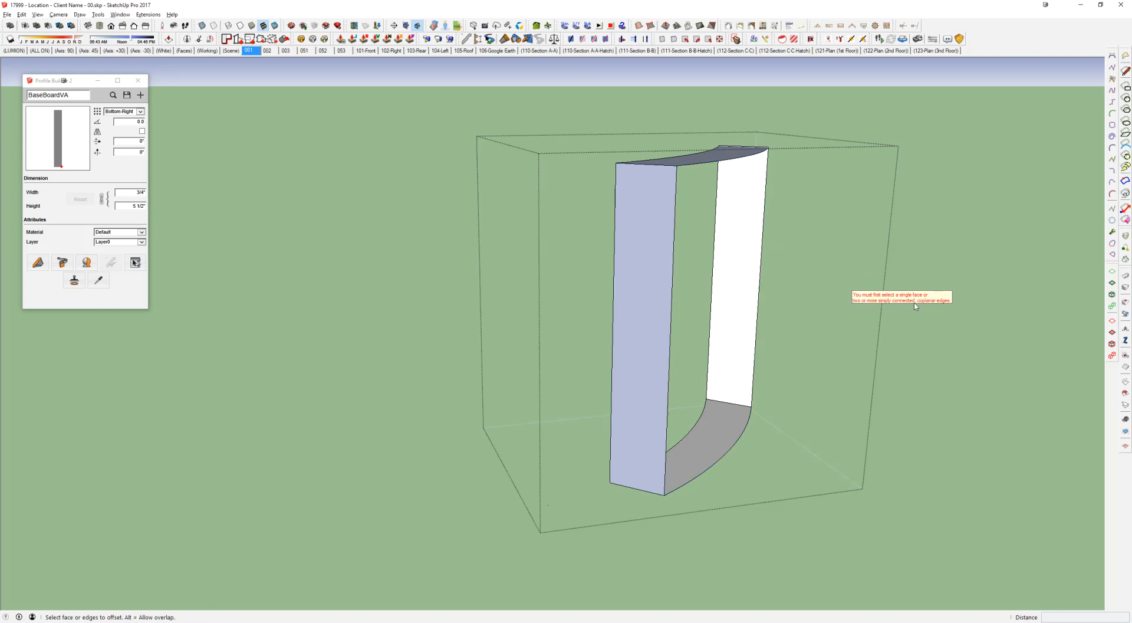
{"action": "middle_click_drag", "start_coordinate": [723, 401], "coordinate": [669, 360], "text": "shift"}
{"action": "key", "text": "space"}
{"action": "left_click", "coordinate": [669, 415]}
{"action": "middle_click_drag", "start_coordinate": [669, 416], "coordinate": [639, 387]}
{"action": "left_click_drag", "start_coordinate": [635, 366], "coordinate": [769, 487]}
{"action": "middle_click_drag", "start_coordinate": [690, 354], "coordinate": [628, 443]}
{"action": "key", "text": "f"}
{"action": "left_click", "coordinate": [666, 417]}
{"action": "key", "text": "Escape"}
Step: Select the whole curved window reveal and thicken it outward into a frame with Joint Push Pull
{"action": "middle_click_drag", "start_coordinate": [609, 397], "coordinate": [704, 298]}
{"action": "key", "text": "space"}
{"action": "key", "text": "x"}
{"action": "left_click_drag", "start_coordinate": [645, 91], "coordinate": [760, 432]}
{"action": "key", "text": "x"}
{"action": "middle_click_drag", "start_coordinate": [659, 277], "coordinate": [662, 221]}
{"action": "left_click", "coordinate": [662, 221]}
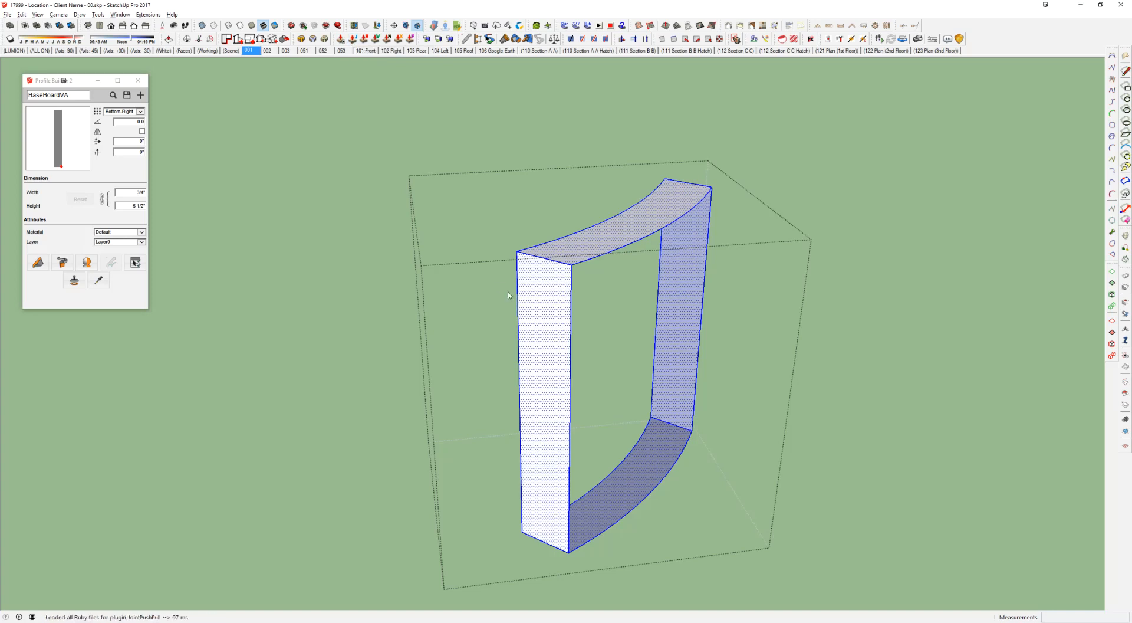
{"action": "left_click_drag", "start_coordinate": [652, 213], "coordinate": [653, 157]}
{"action": "middle_click_drag", "start_coordinate": [649, 172], "coordinate": [439, 143]}
{"action": "key", "text": "space"}
Step: Examine the corners of the thickened window frame from several angles, using X-ray display
{"action": "middle_click_drag", "start_coordinate": [564, 253], "coordinate": [761, 338]}
{"action": "key", "text": "x"}
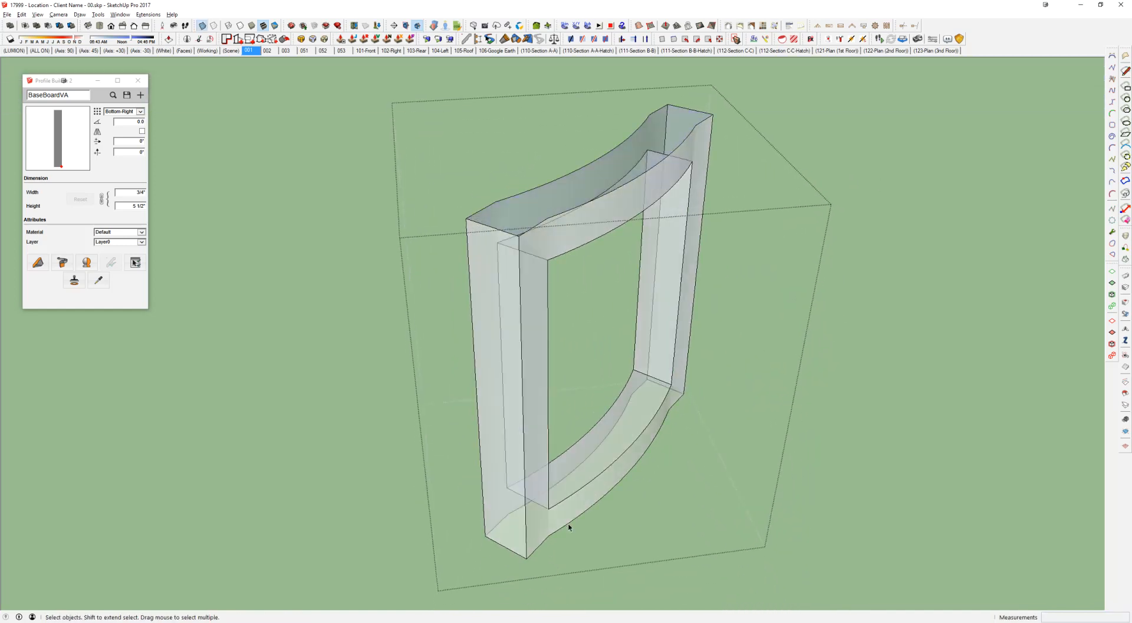
{"action": "scroll", "coordinate": [564, 519], "scroll_direction": "up", "scroll_amount": 2}
{"action": "middle_click_drag", "start_coordinate": [561, 513], "coordinate": [501, 616]}
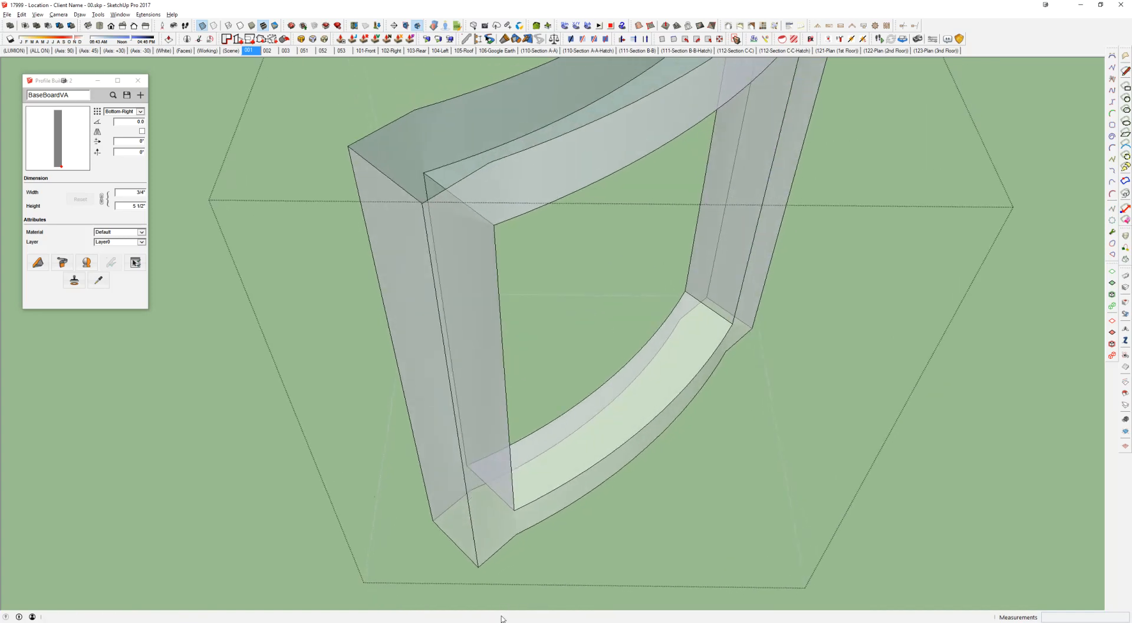
{"action": "scroll", "coordinate": [557, 510], "scroll_direction": "down", "scroll_amount": 2}
{"action": "middle_click_drag", "start_coordinate": [556, 511], "coordinate": [493, 536]}
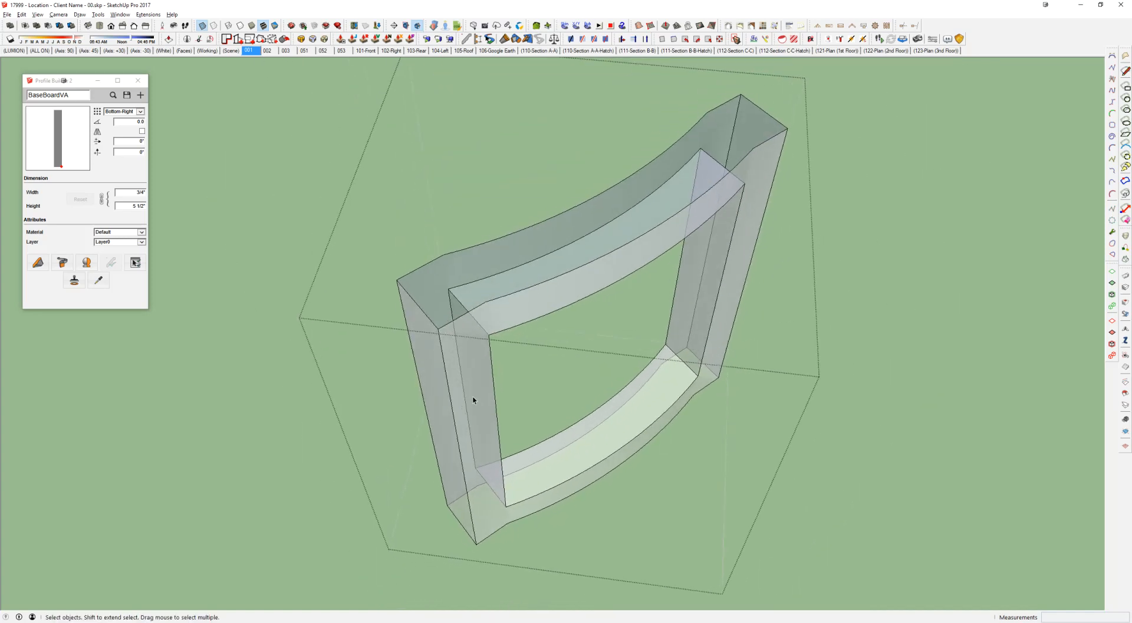
{"action": "key", "text": "x"}
{"action": "scroll", "coordinate": [493, 329], "scroll_direction": "up", "scroll_amount": 1}
{"action": "scroll", "coordinate": [489, 324], "scroll_direction": "up", "scroll_amount": 2}
Step: Show the frame's hidden edges and draw a line at the upper corner of its curved face
{"action": "key", "text": "l"}
{"action": "left_click", "coordinate": [420, 333]}
{"action": "middle_click_drag", "start_coordinate": [367, 261], "coordinate": [510, 395]}
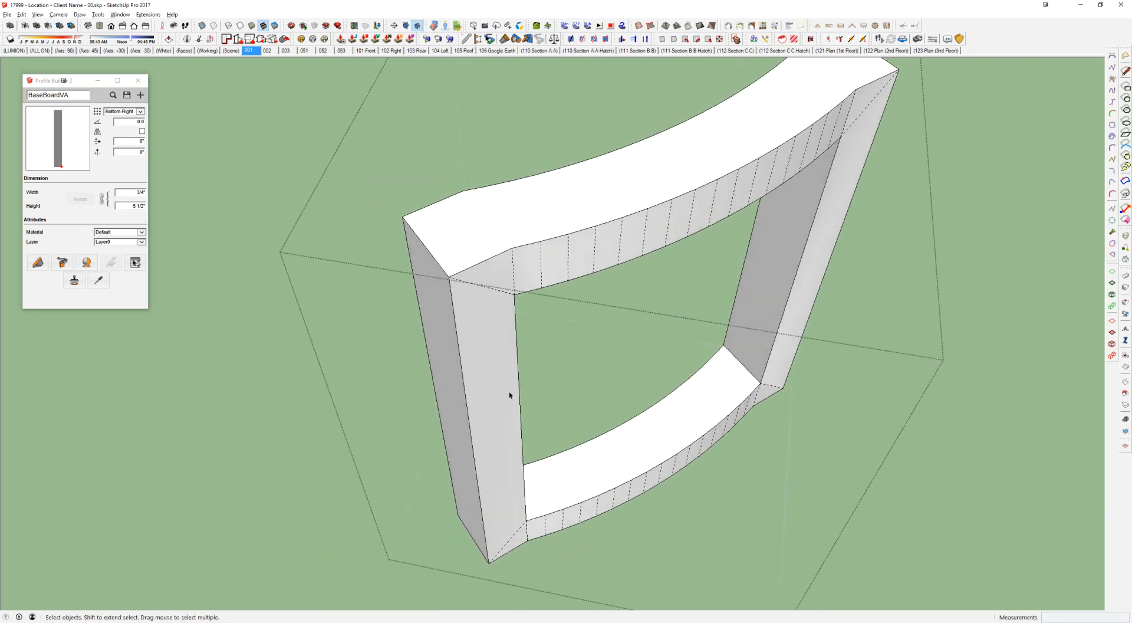
{"action": "key", "text": "l"}
{"action": "left_click", "coordinate": [513, 247]}
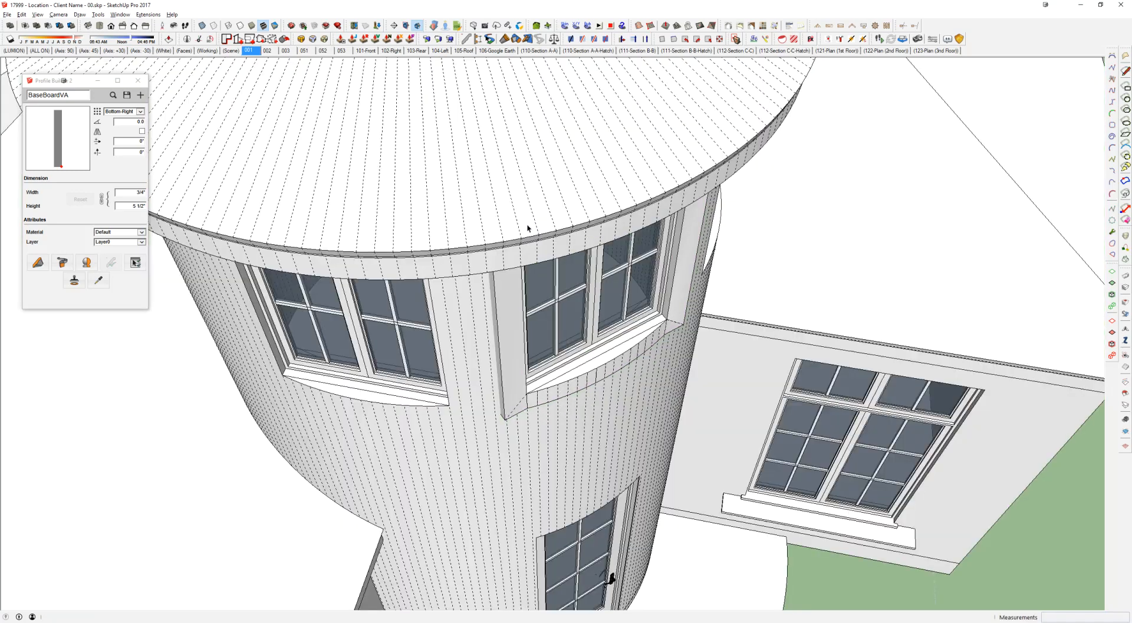
Step: Open the house's wall group and select the ring-shaped top face of the round tower for copying
{"action": "middle_click_drag", "start_coordinate": [528, 227], "coordinate": [473, 236]}
{"action": "scroll", "coordinate": [484, 262], "scroll_direction": "down", "scroll_amount": 2}
{"action": "middle_click_drag", "start_coordinate": [490, 278], "coordinate": [511, 198], "text": "shift"}
{"action": "middle_click_drag", "start_coordinate": [501, 312], "coordinate": [491, 124]}
{"action": "middle_click_drag", "start_coordinate": [518, 167], "coordinate": [476, 286]}
{"action": "scroll", "coordinate": [483, 228], "scroll_direction": "down", "scroll_amount": 3}
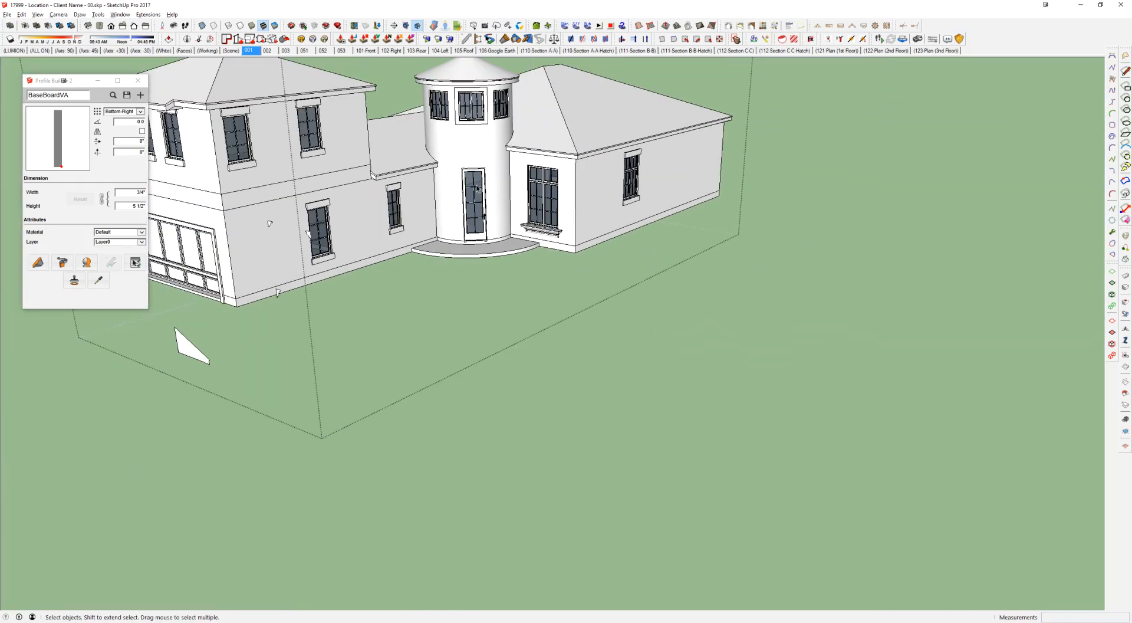
{"action": "scroll", "coordinate": [496, 234], "scroll_direction": "up", "scroll_amount": 3}
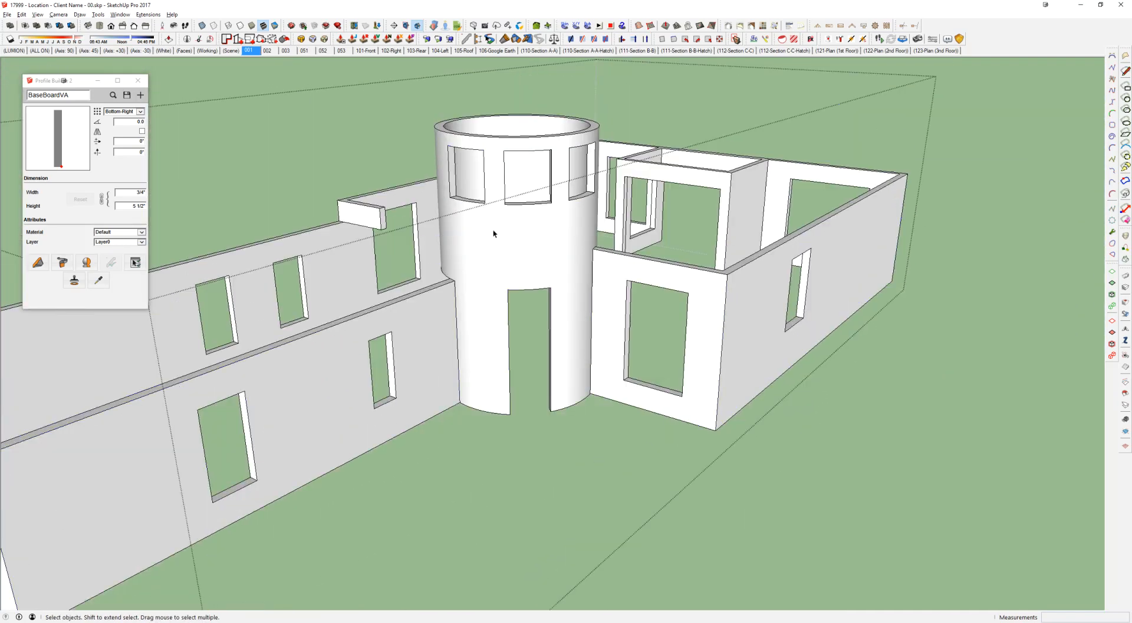
{"action": "triple_click", "coordinate": [493, 234]}
{"action": "scroll", "coordinate": [434, 168], "scroll_direction": "up", "scroll_amount": 3}
{"action": "middle_click_drag", "start_coordinate": [430, 162], "coordinate": [402, 190]}
{"action": "scroll", "coordinate": [394, 195], "scroll_direction": "up", "scroll_amount": 3}
{"action": "left_click", "coordinate": [387, 197]}
{"action": "scroll", "coordinate": [387, 197], "scroll_direction": "up", "scroll_amount": 2}
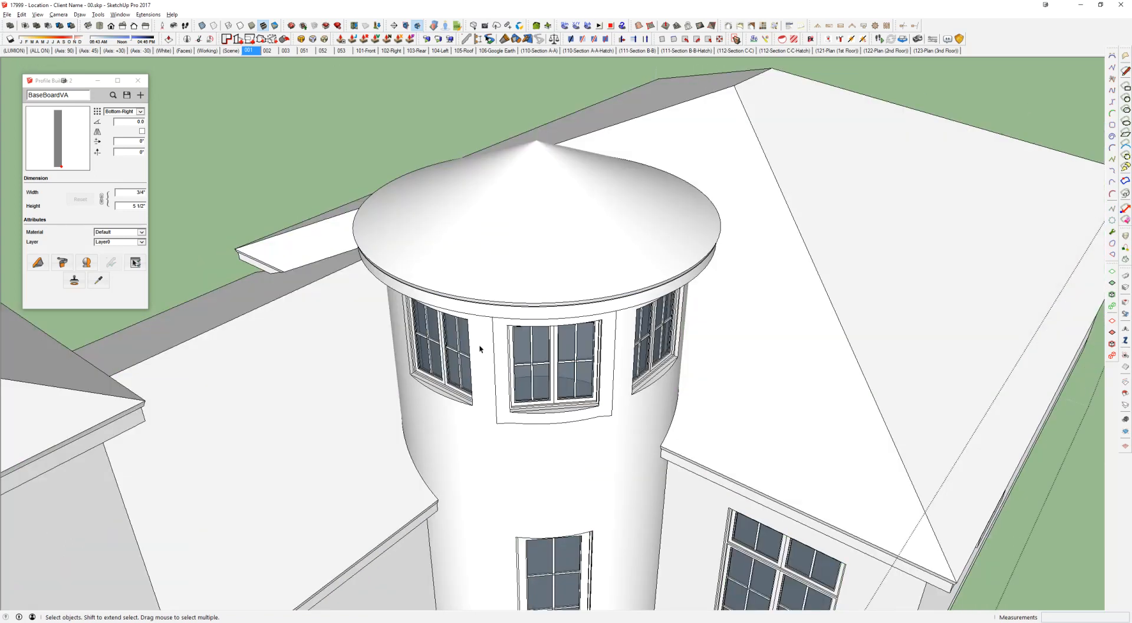
Step: Open the window frame's group, group the frame geometry inside it and paste the tower's top ring in place
{"action": "scroll", "coordinate": [479, 345], "scroll_direction": "up", "scroll_amount": 5}
{"action": "double_click", "coordinate": [496, 342]}
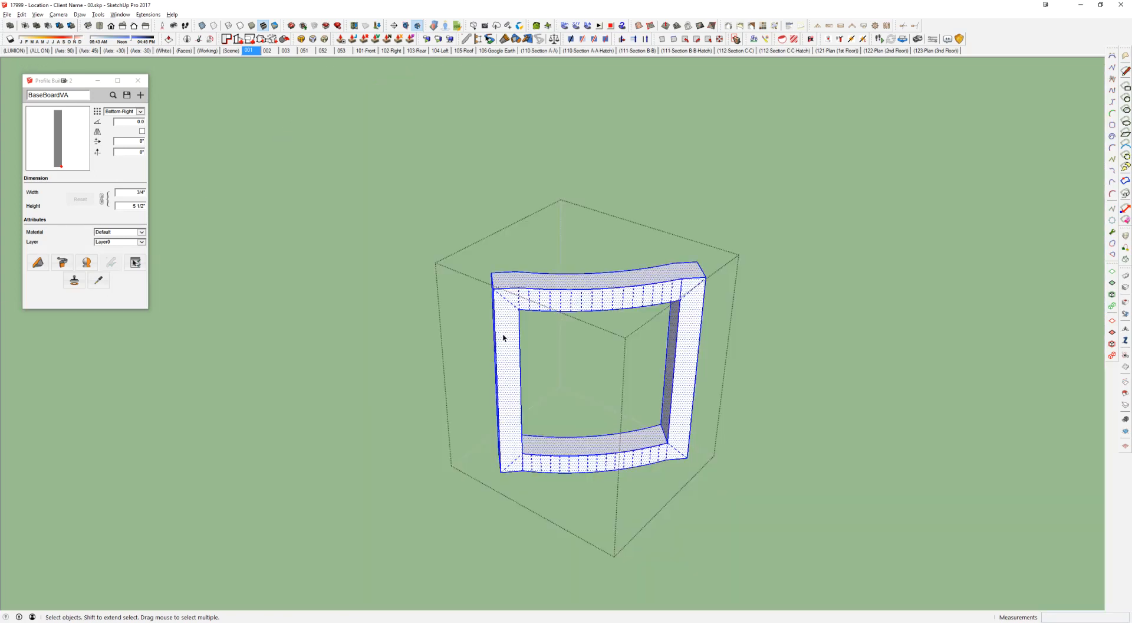
{"action": "scroll", "coordinate": [503, 326], "scroll_direction": "up", "scroll_amount": 3}
{"action": "mouse_move", "coordinate": [504, 326]}
{"action": "middle_mouse_down"}
{"action": "mouse_move", "coordinate": [544, 301]}
{"action": "mouse_move", "coordinate": [654, 299]}
{"action": "middle_mouse_up"}
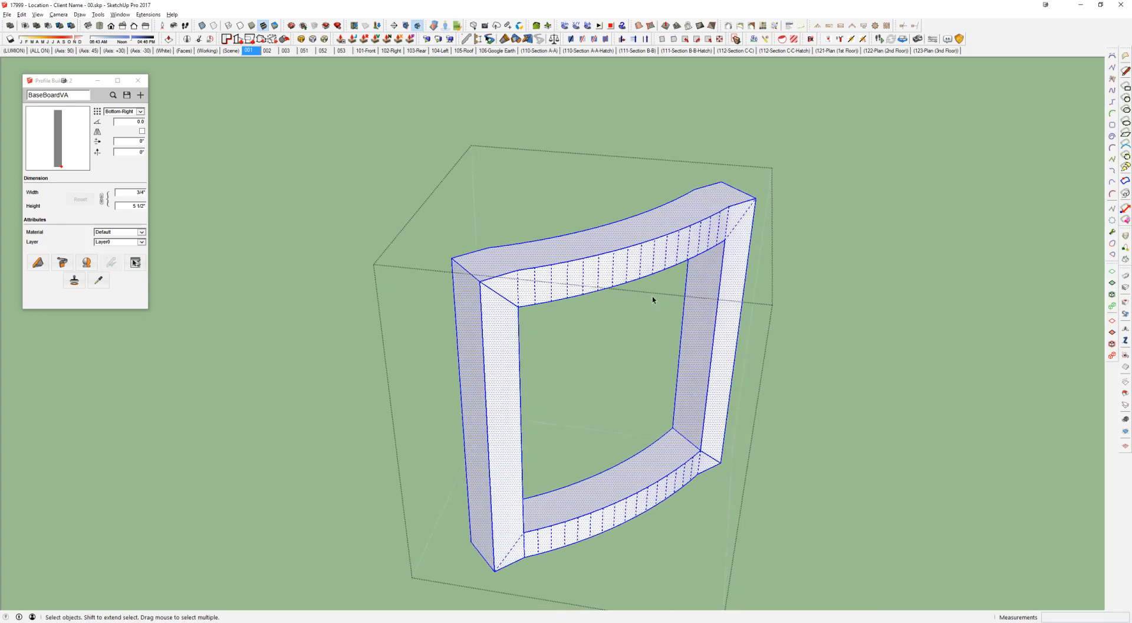
{"action": "middle_click_drag", "start_coordinate": [705, 235], "coordinate": [814, 257]}
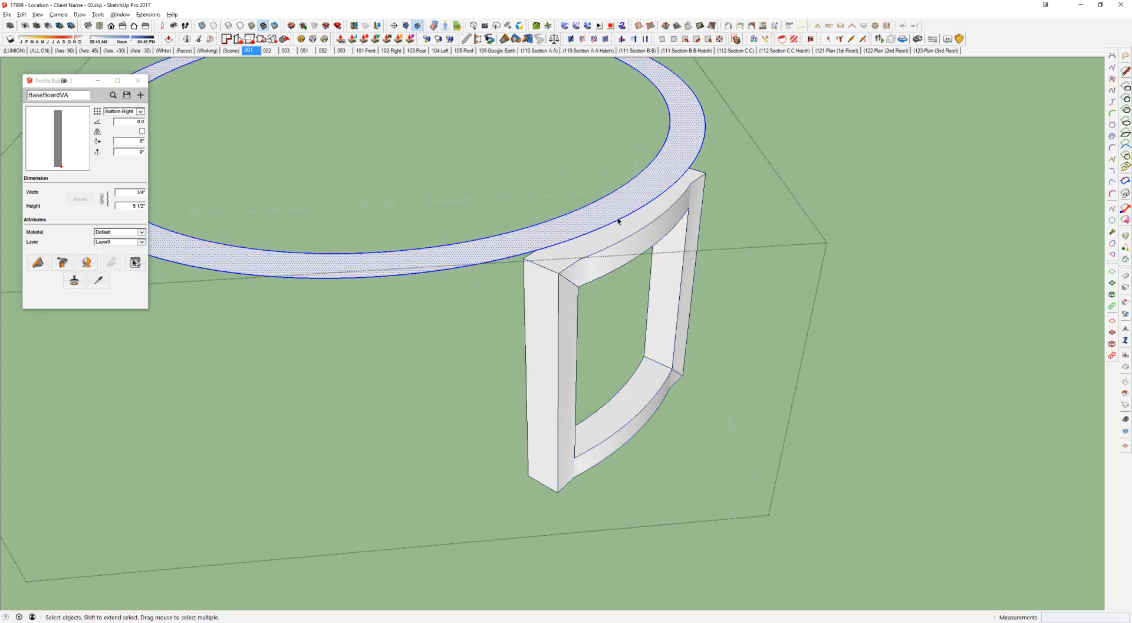
Step: Extrude the ring downward past the bottom of the window frame and group the resulting hollow cylinder
{"action": "key", "text": "p"}
{"action": "left_click", "coordinate": [527, 238]}
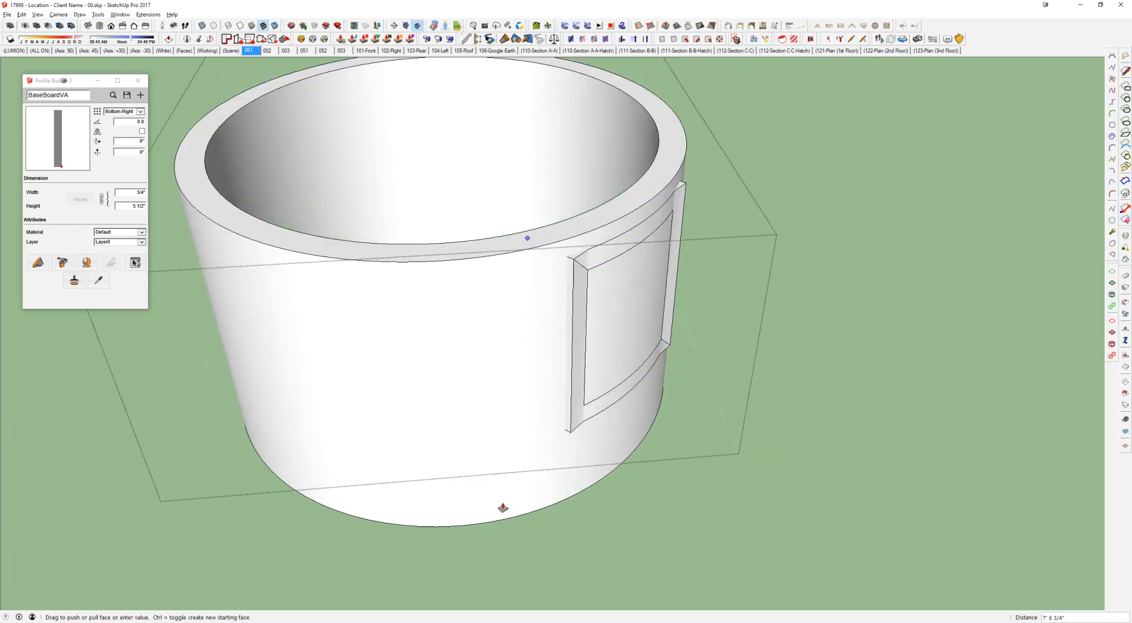
{"action": "left_click", "coordinate": [488, 534]}
{"action": "key", "text": "space"}
{"action": "triple_click", "coordinate": [511, 355]}
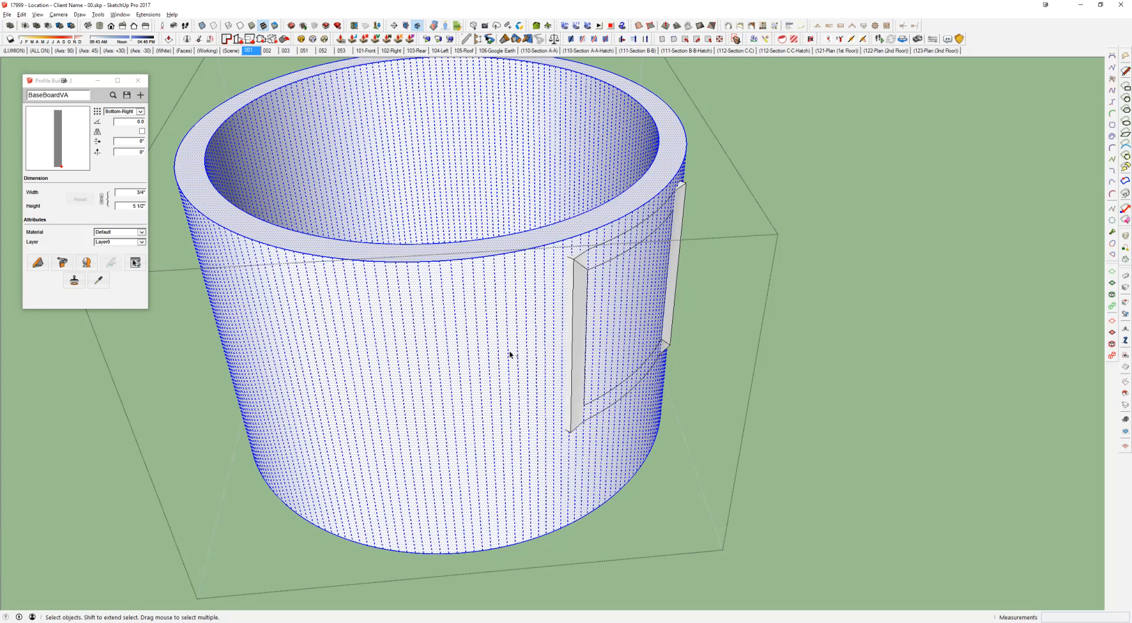
{"action": "key", "text": "ctrl+g"}
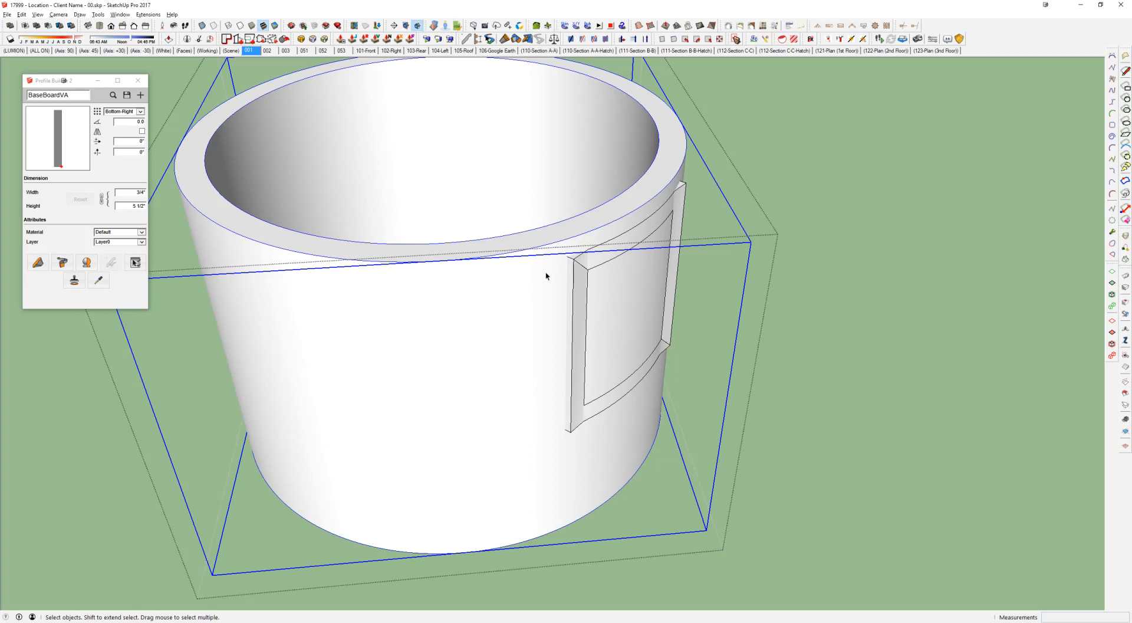
Step: Try a solid operation on the cylinder and window frame, and check the frame with Solid Inspector
{"action": "scroll", "coordinate": [546, 276], "scroll_direction": "up", "scroll_amount": 3}
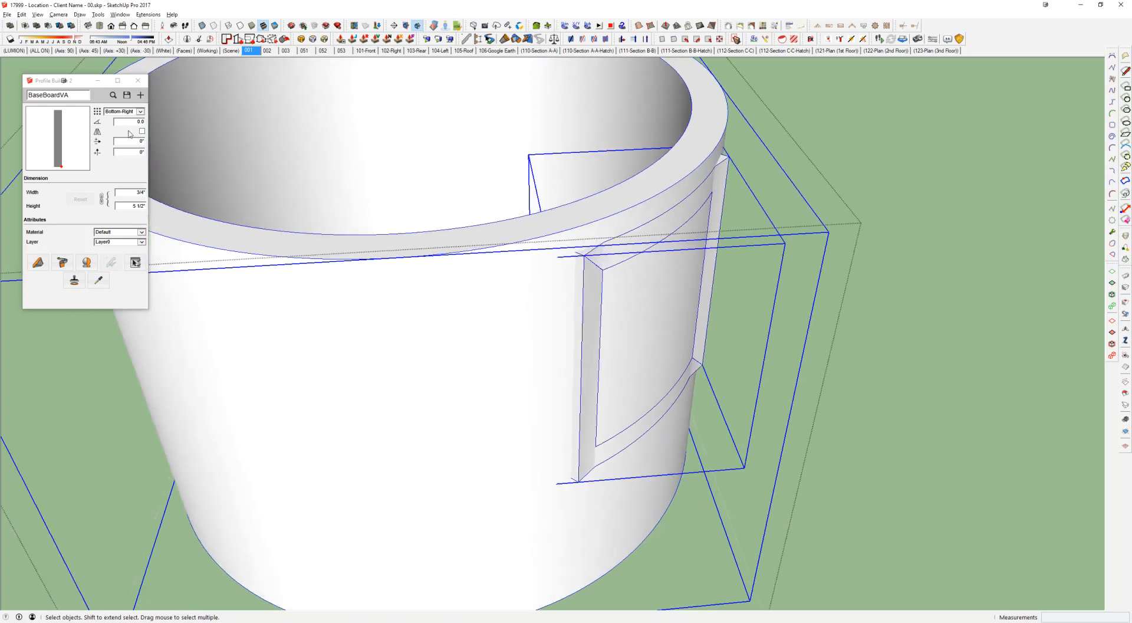
{"action": "left_click", "coordinate": [26, 27]}
{"action": "key", "text": "Return"}
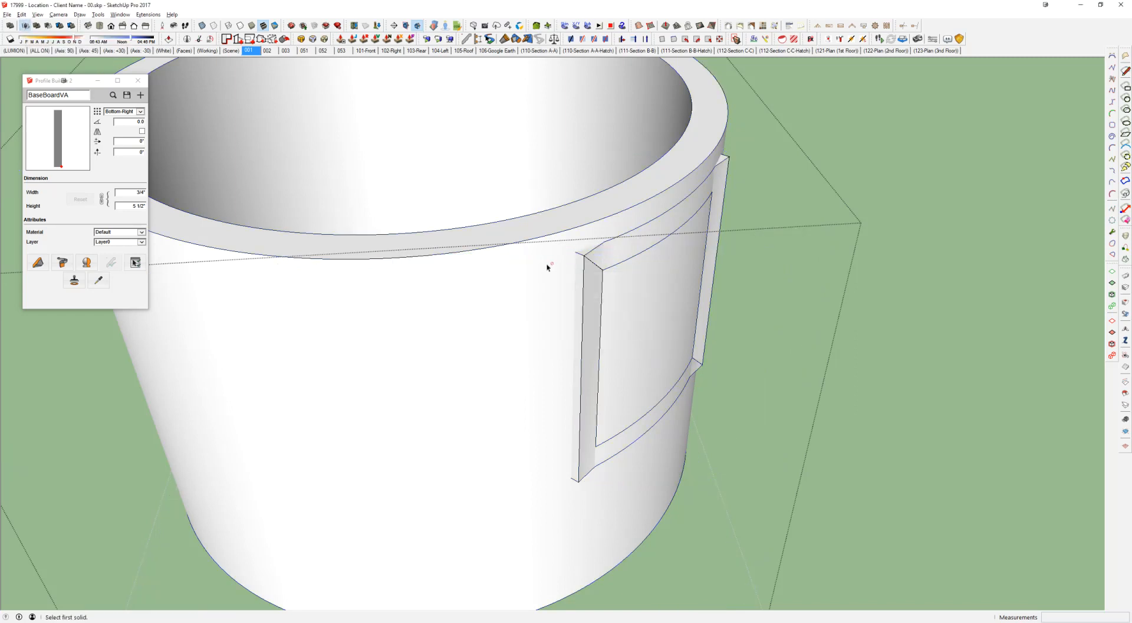
{"action": "left_click", "coordinate": [582, 267]}
{"action": "key", "text": "shift+i"}
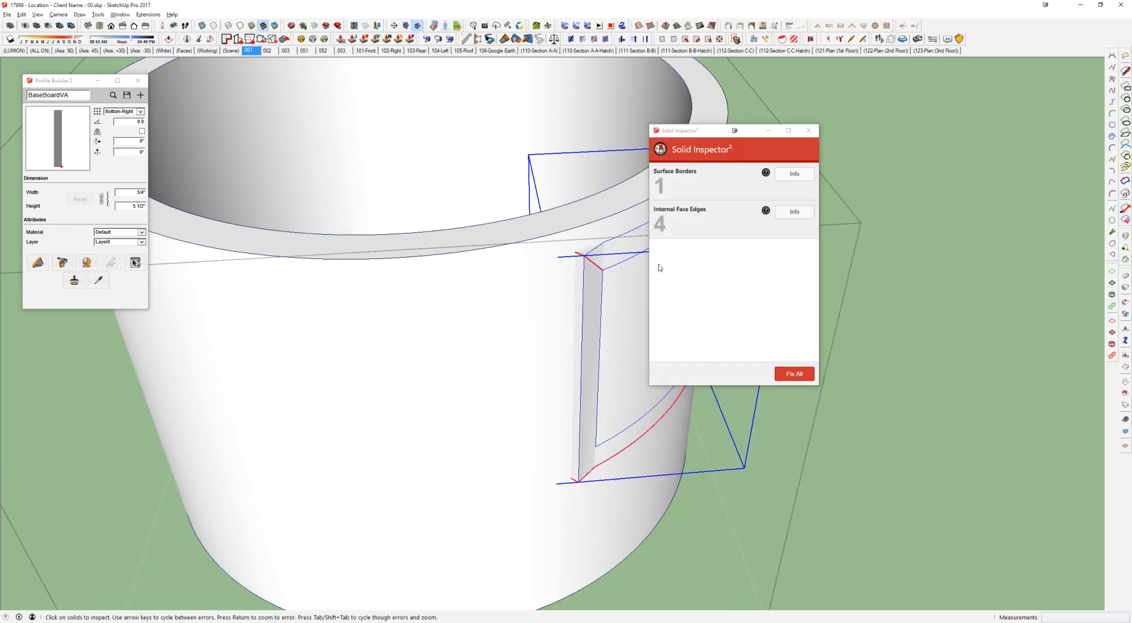
{"action": "left_click", "coordinate": [814, 130]}
Step: Open the window frame group for editing and erase the internal edge at its upper corner
{"action": "scroll", "coordinate": [608, 272], "scroll_direction": "up", "scroll_amount": 2}
{"action": "triple_click", "coordinate": [581, 268]}
{"action": "scroll", "coordinate": [619, 201], "scroll_direction": "up", "scroll_amount": 1}
{"action": "middle_click_drag", "start_coordinate": [618, 201], "coordinate": [571, 260]}
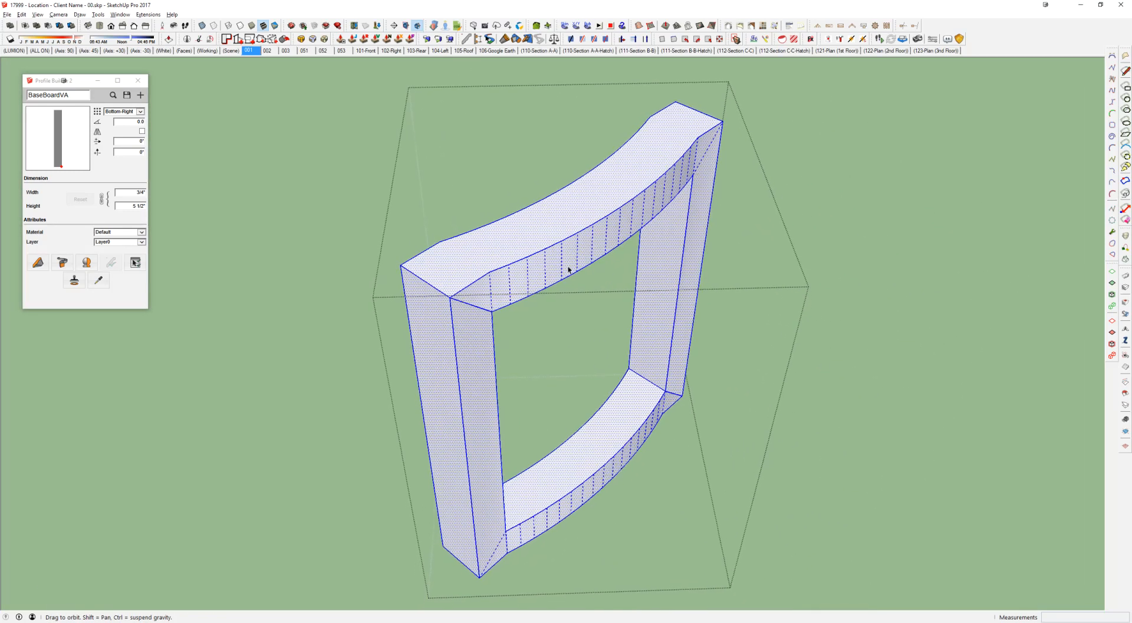
{"action": "scroll", "coordinate": [476, 308], "scroll_direction": "up", "scroll_amount": 6}
{"action": "key", "text": "e"}
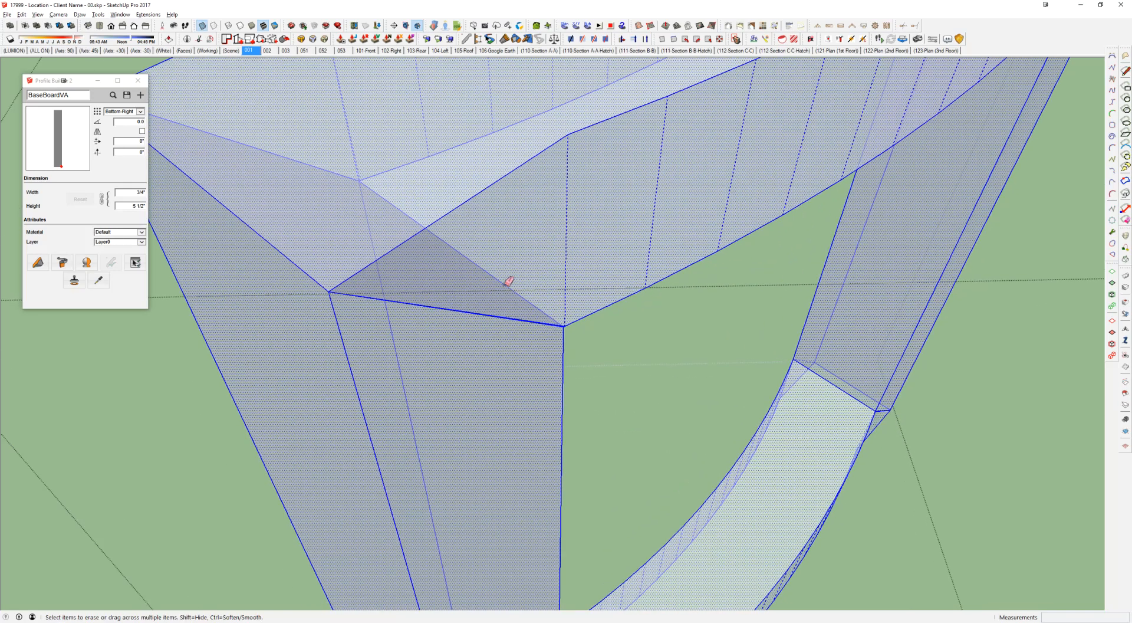
{"action": "left_click", "coordinate": [508, 281]}
Step: Move the upright's inner top corner point onto the adjacent corner of the frame's curved head
{"action": "scroll", "coordinate": [558, 326], "scroll_direction": "up", "scroll_amount": 5}
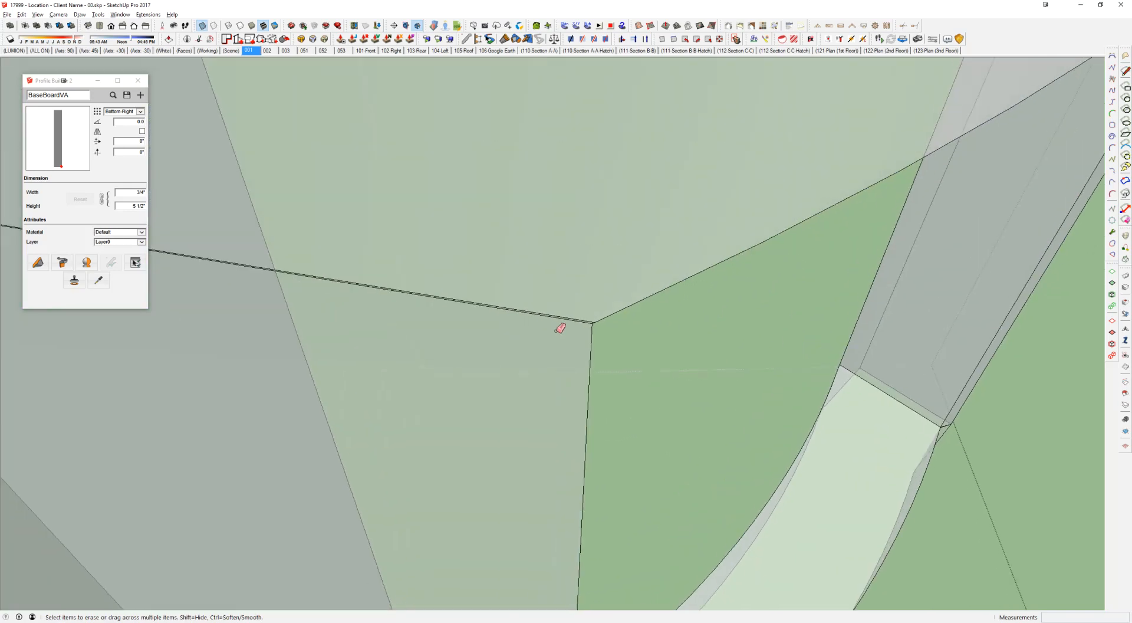
{"action": "scroll", "coordinate": [612, 323], "scroll_direction": "down", "scroll_amount": 7}
{"action": "scroll", "coordinate": [514, 299], "scroll_direction": "up", "scroll_amount": 4}
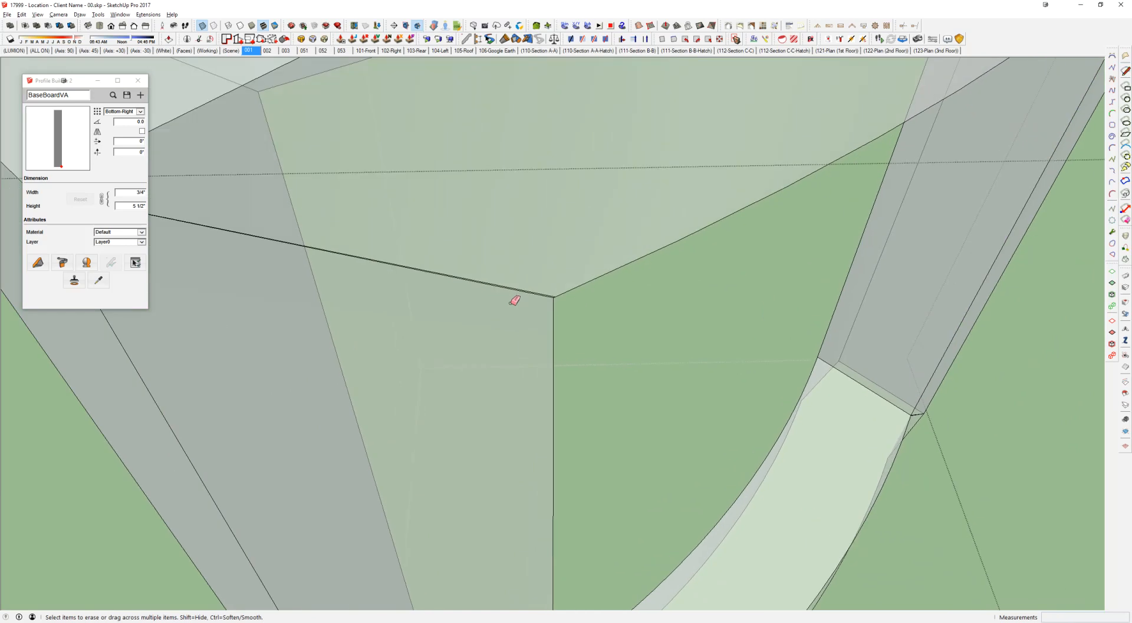
{"action": "key", "text": "m"}
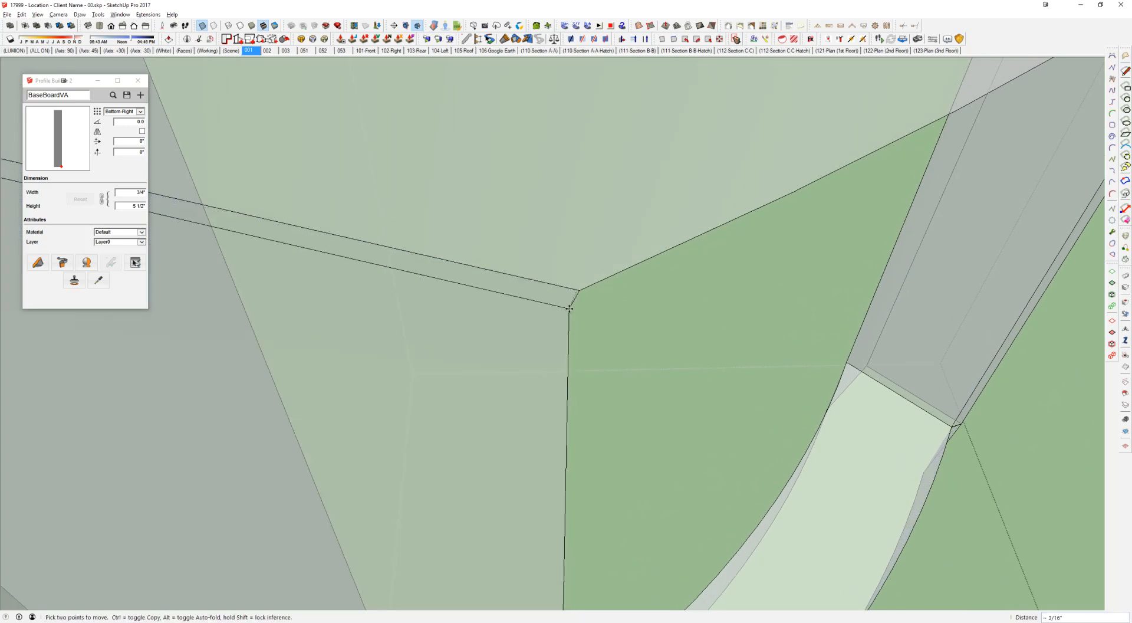
{"action": "left_click", "coordinate": [579, 288]}
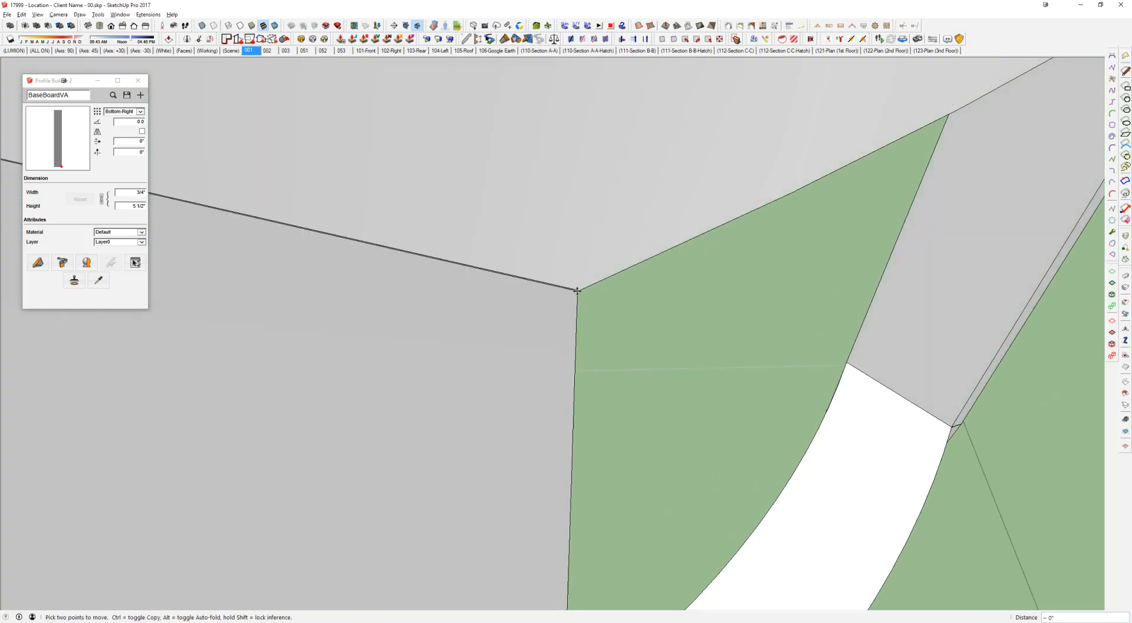
Step: Erase an edge at the frame's upper inner corner and draw a line from the head's corner down to the sill's corner
{"action": "scroll", "coordinate": [556, 280], "scroll_direction": "down", "scroll_amount": 1}
{"action": "key", "text": "Escape"}
{"action": "key", "text": "e"}
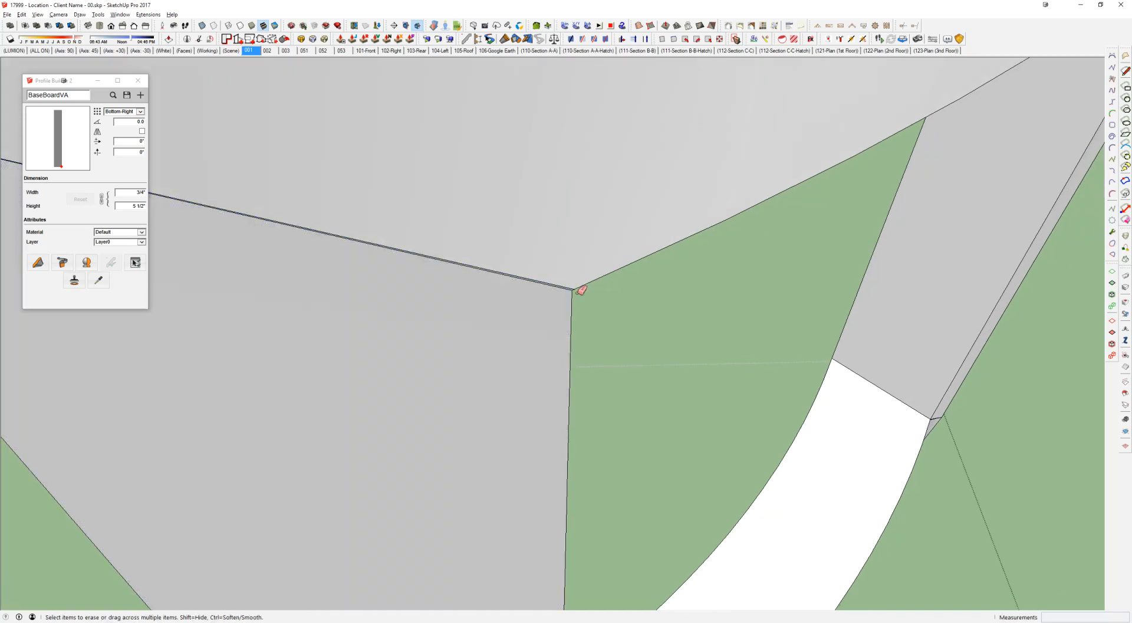
{"action": "left_click", "coordinate": [572, 290]}
{"action": "scroll", "coordinate": [575, 285], "scroll_direction": "down", "scroll_amount": 3}
{"action": "key", "text": "l"}
{"action": "left_click", "coordinate": [576, 285]}
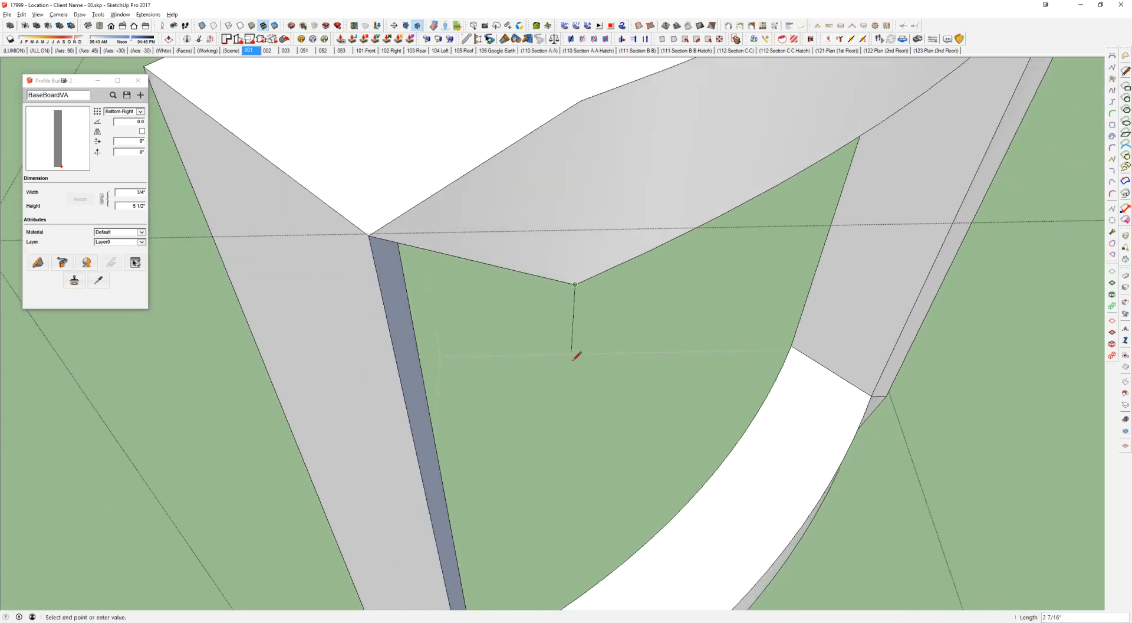
{"action": "scroll", "coordinate": [576, 357], "scroll_direction": "down", "scroll_amount": 2}
{"action": "middle_click_drag", "start_coordinate": [592, 472], "coordinate": [598, 343], "text": "shift"}
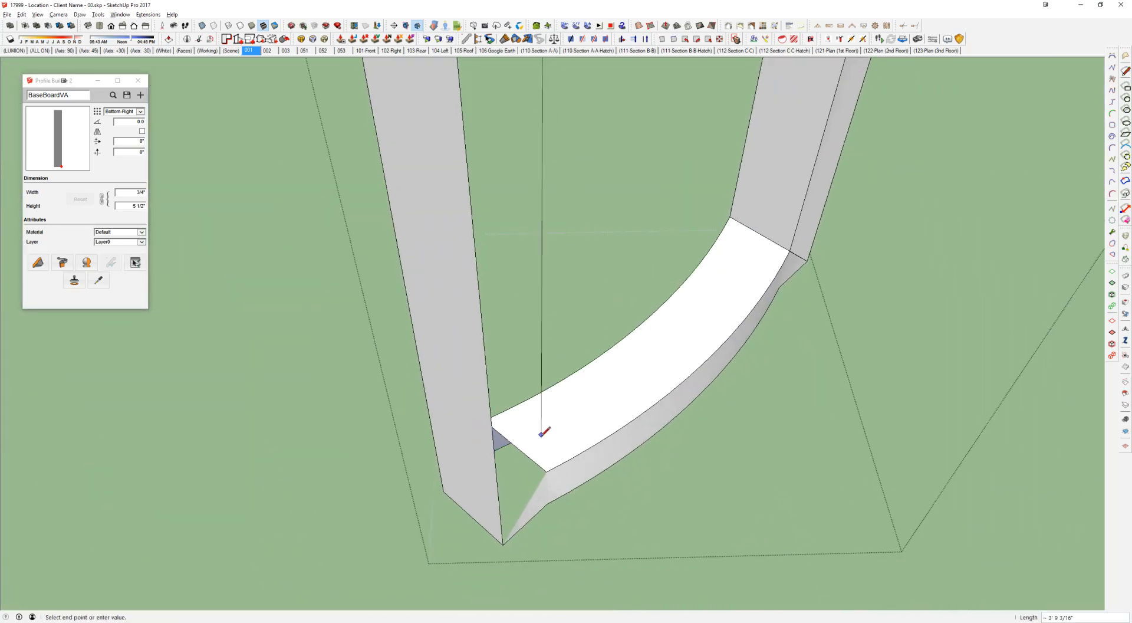
{"action": "left_click", "coordinate": [547, 471]}
Step: Select the frame's connected geometry to check it, and draw a diagonal line down the upright's inner side from the head to the sill's back corner
{"action": "middle_click_drag", "start_coordinate": [625, 377], "coordinate": [598, 311]}
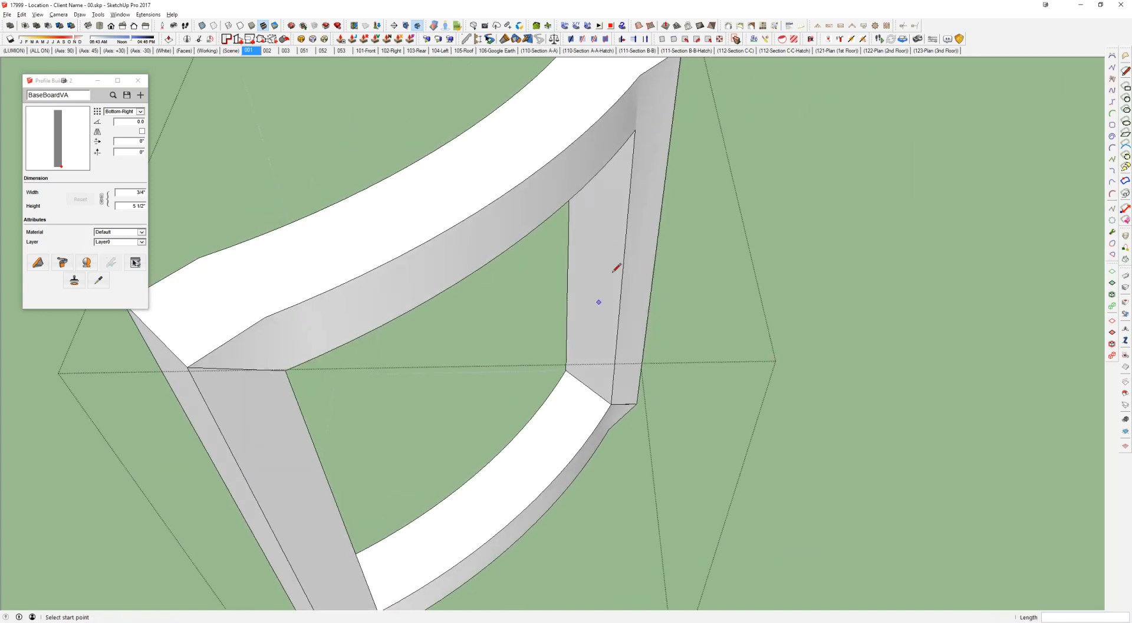
{"action": "scroll", "coordinate": [476, 301], "scroll_direction": "down", "scroll_amount": 3}
{"action": "key", "text": "space"}
{"action": "triple_click", "coordinate": [474, 306]}
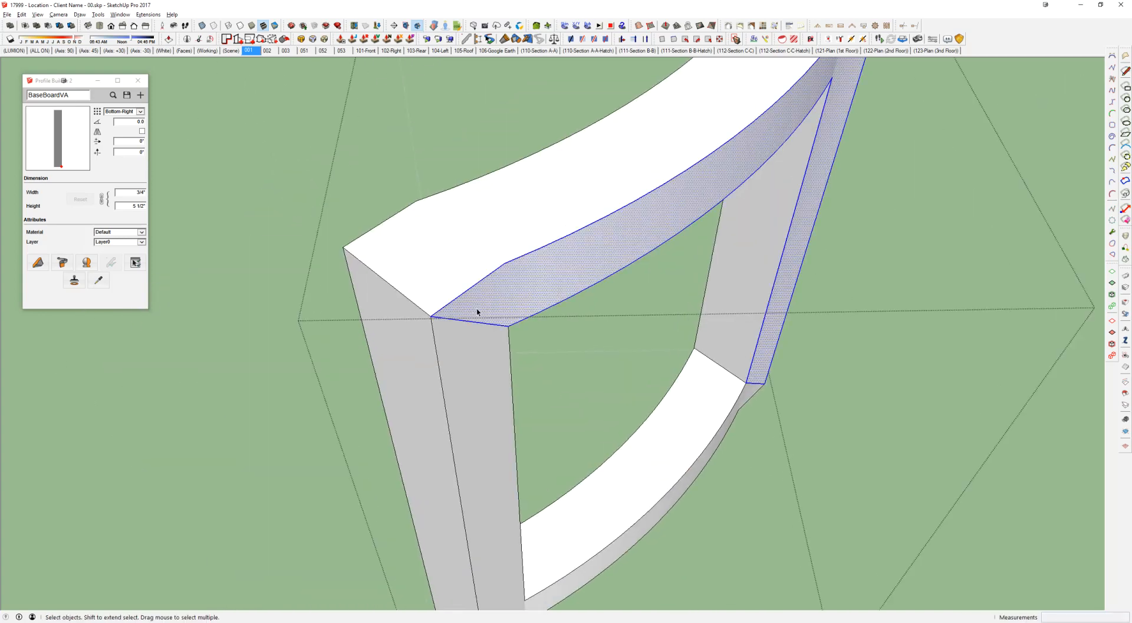
{"action": "scroll", "coordinate": [448, 277], "scroll_direction": "up", "scroll_amount": 4}
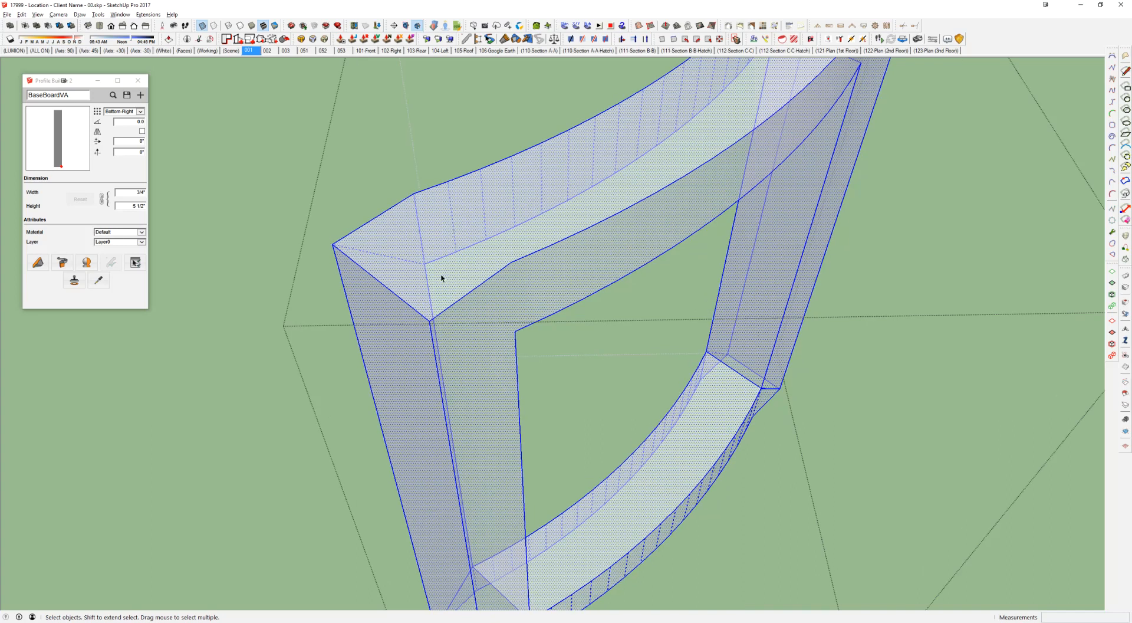
{"action": "key", "text": "l"}
{"action": "scroll", "coordinate": [421, 253], "scroll_direction": "up", "scroll_amount": 2}
{"action": "scroll", "coordinate": [420, 256], "scroll_direction": "up", "scroll_amount": 3}
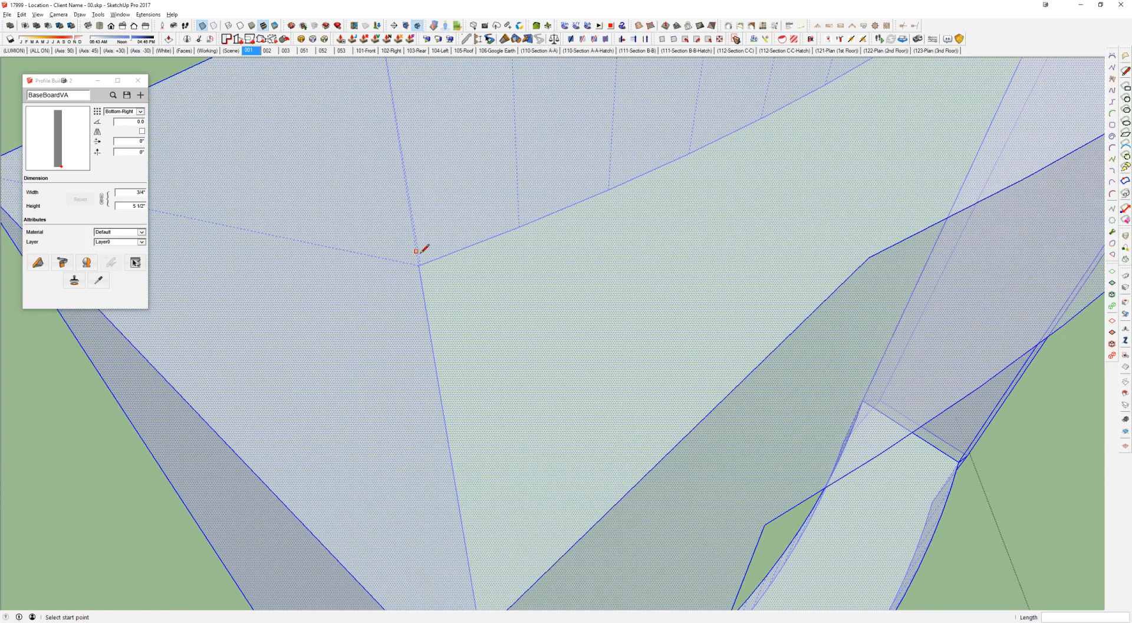
{"action": "left_click", "coordinate": [419, 266]}
{"action": "scroll", "coordinate": [822, 473], "scroll_direction": "down", "scroll_amount": 2}
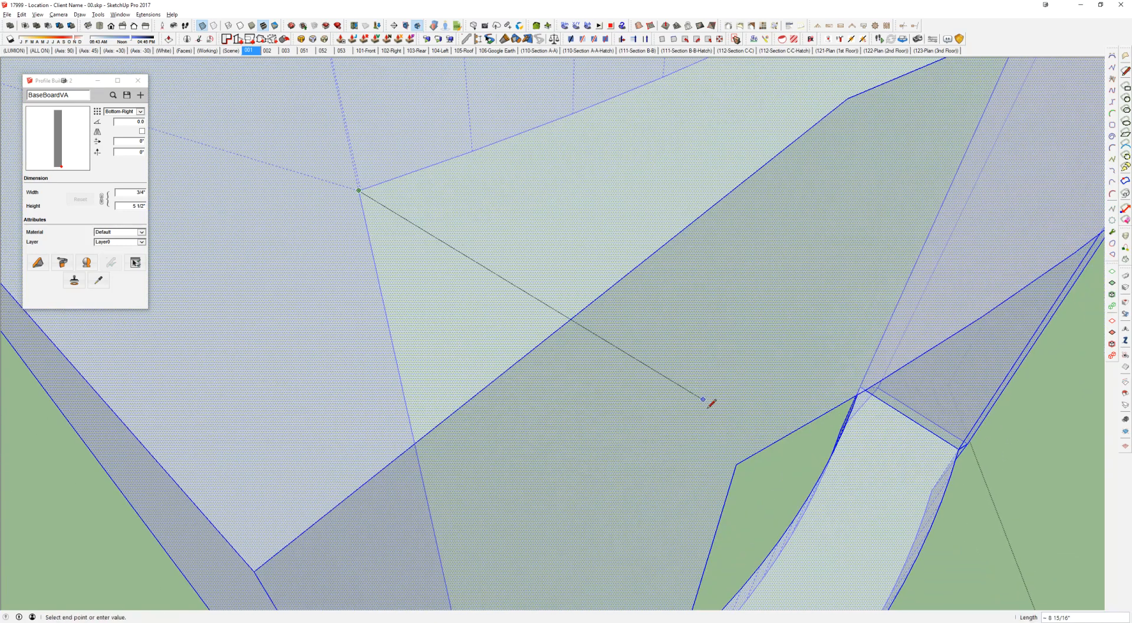
{"action": "middle_click_drag", "start_coordinate": [710, 395], "coordinate": [399, 113]}
{"action": "left_click", "coordinate": [399, 113]}
{"action": "scroll", "coordinate": [404, 139], "scroll_direction": "down", "scroll_amount": 3}
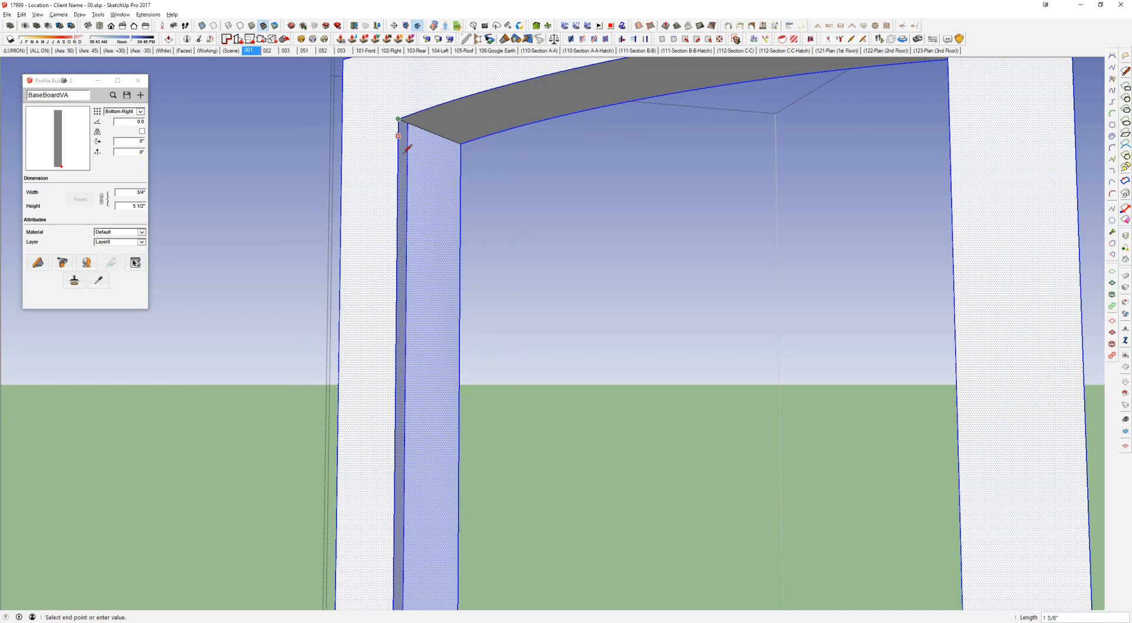
{"action": "left_click", "coordinate": [475, 421]}
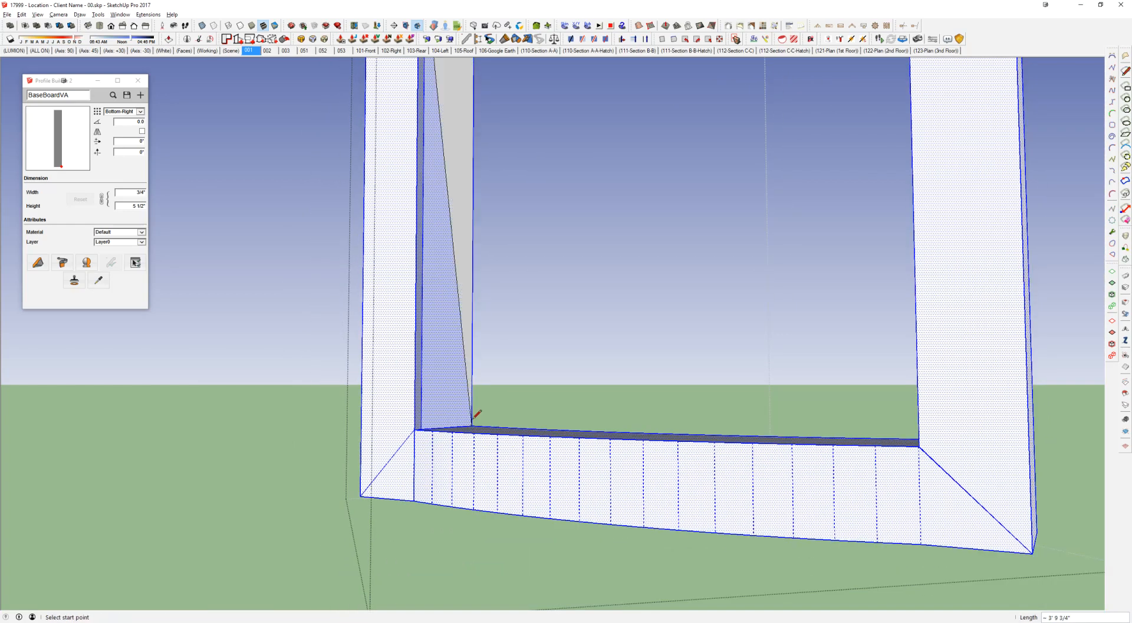
Step: Draw a line across the sill's end at the foot of the upright, between its front and back inner corners, using X-ray view
{"action": "scroll", "coordinate": [454, 412], "scroll_direction": "up", "scroll_amount": 8}
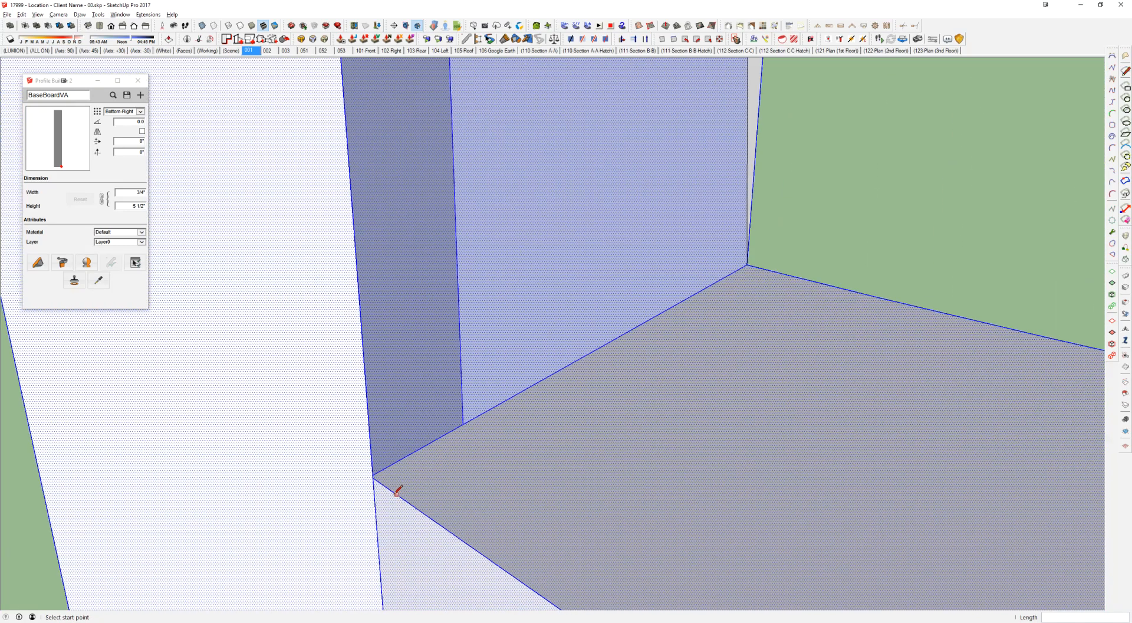
{"action": "middle_click_drag", "start_coordinate": [385, 483], "coordinate": [37, 557]}
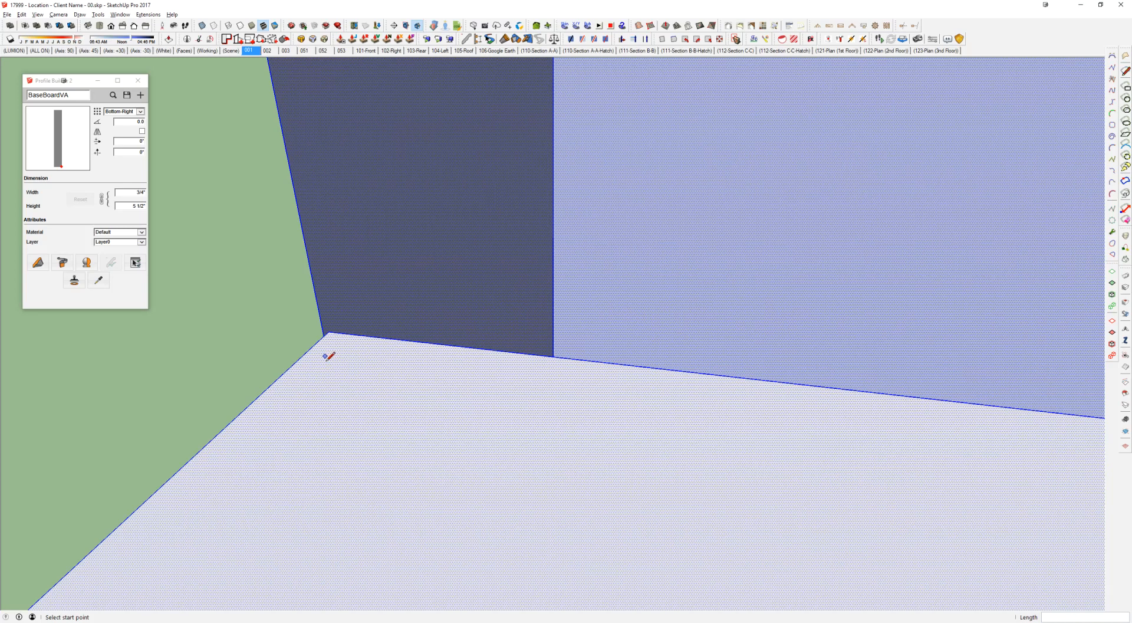
{"action": "key", "text": "x"}
{"action": "middle_click_drag", "start_coordinate": [326, 360], "coordinate": [348, 334], "text": "shift"}
{"action": "key", "text": "m"}
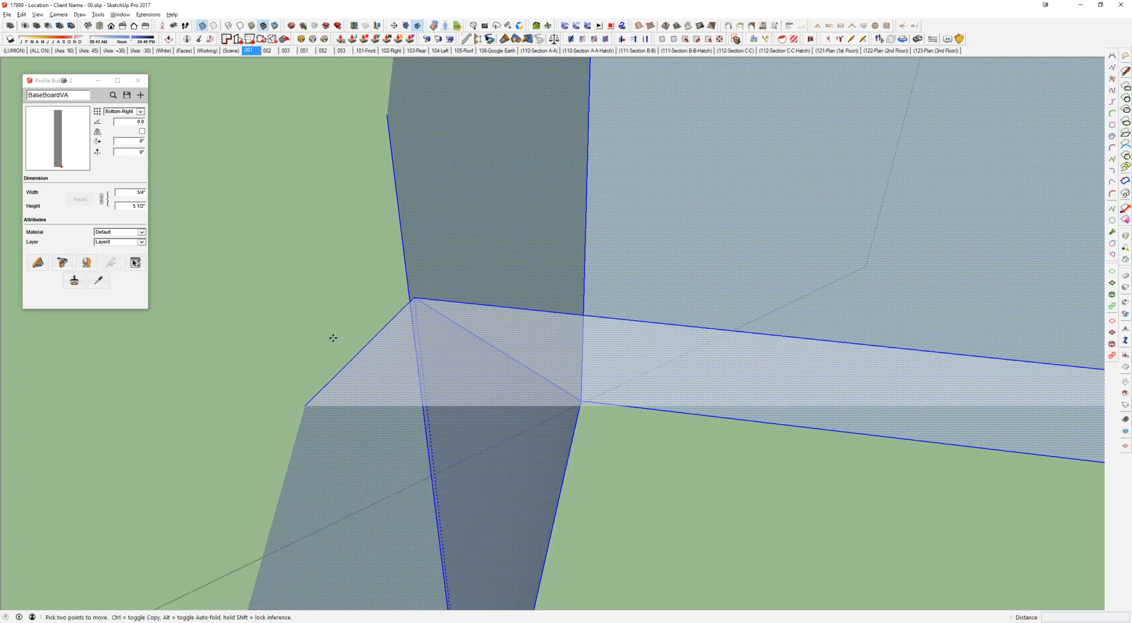
{"action": "key", "text": "space"}
{"action": "left_click", "coordinate": [415, 310]}
{"action": "scroll", "coordinate": [416, 312], "scroll_direction": "down", "scroll_amount": 2}
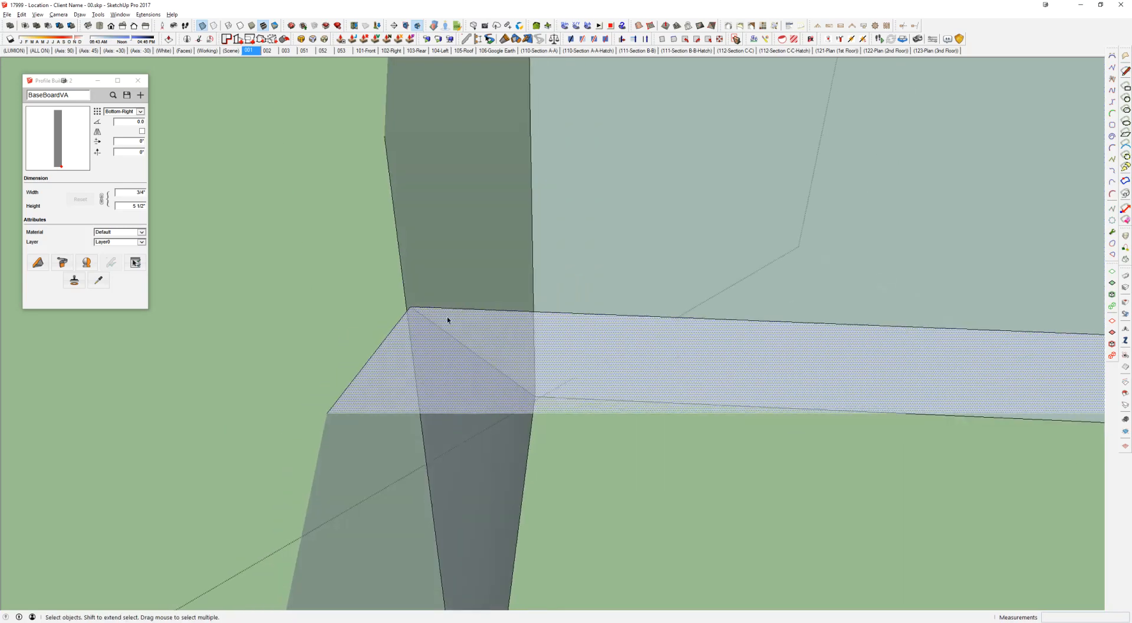
{"action": "key", "text": "l"}
{"action": "left_click", "coordinate": [411, 306]}
{"action": "key", "text": "x"}
{"action": "middle_click_drag", "start_coordinate": [560, 341], "coordinate": [985, 348]}
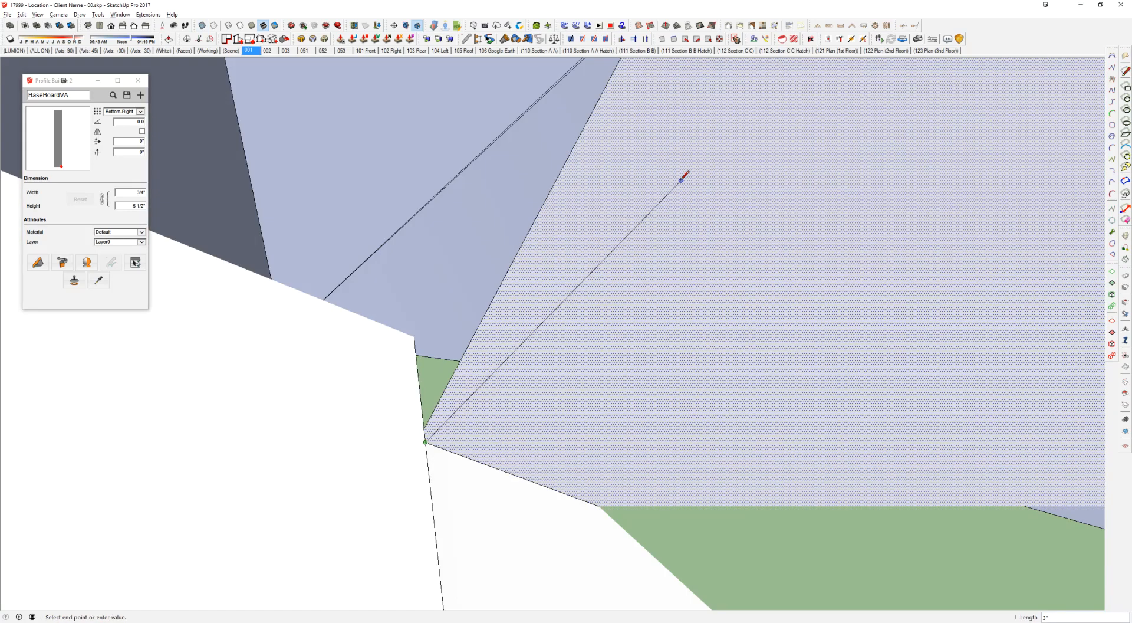
{"action": "scroll", "coordinate": [690, 221], "scroll_direction": "down", "scroll_amount": 3}
{"action": "middle_click_drag", "start_coordinate": [677, 93], "coordinate": [660, 187], "text": "shift"}
{"action": "left_click", "coordinate": [653, 177]}
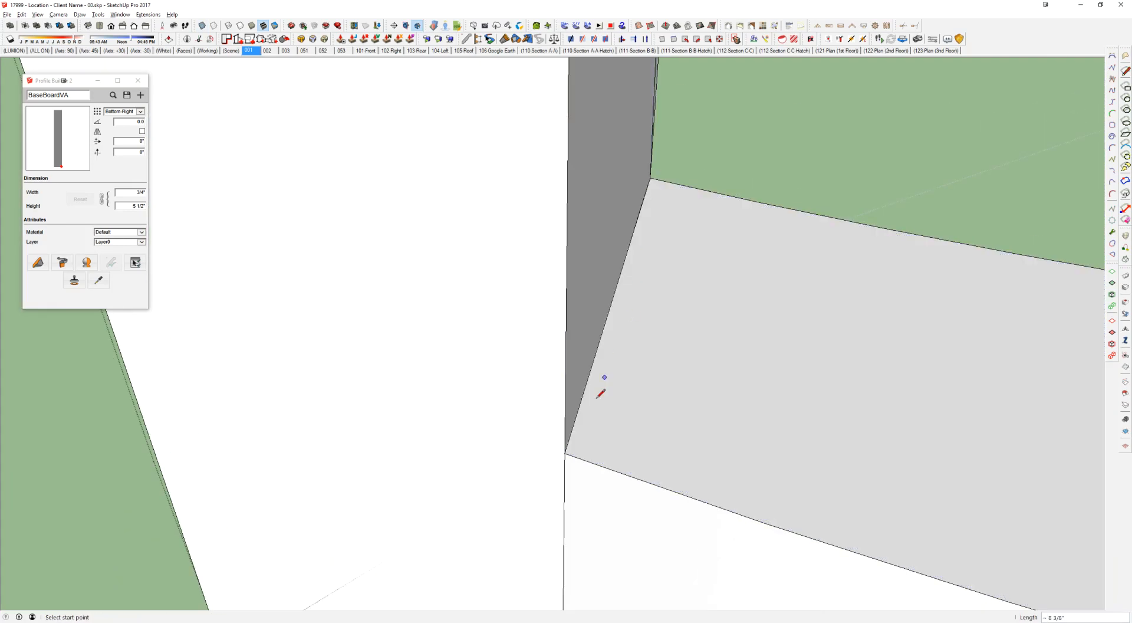
Step: Examine the edges at the frame's lower corner in X-ray view, and view the frame from several sides
{"action": "key", "text": "e"}
{"action": "scroll", "coordinate": [571, 436], "scroll_direction": "up", "scroll_amount": 2}
{"action": "scroll", "coordinate": [728, 349], "scroll_direction": "down", "scroll_amount": 4}
{"action": "key", "text": "x"}
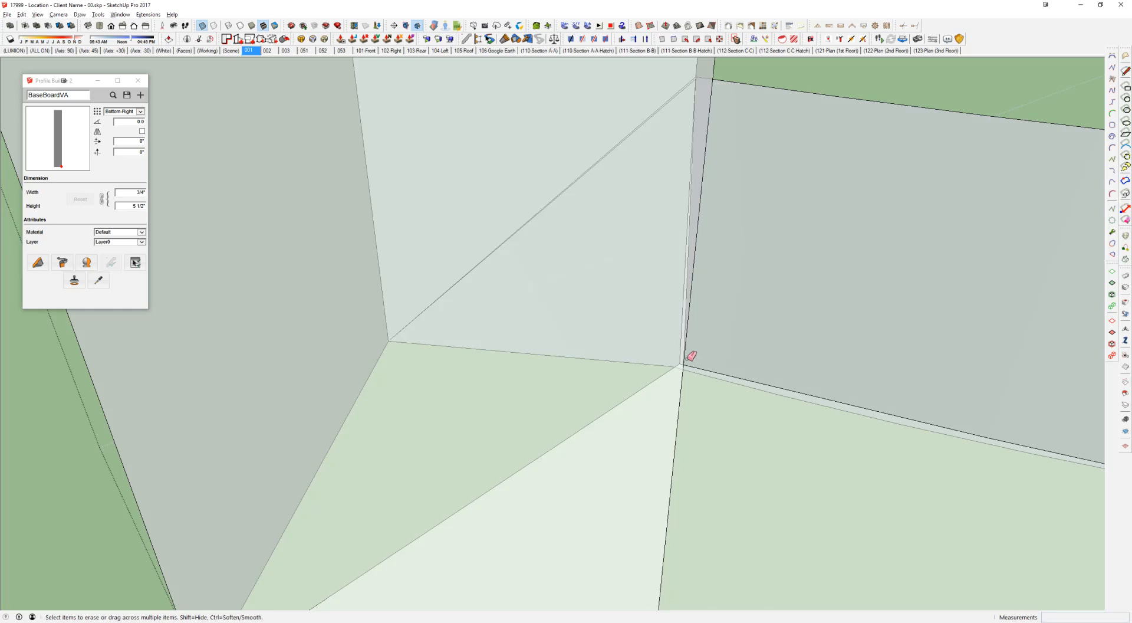
{"action": "scroll", "coordinate": [683, 354], "scroll_direction": "down", "scroll_amount": 4}
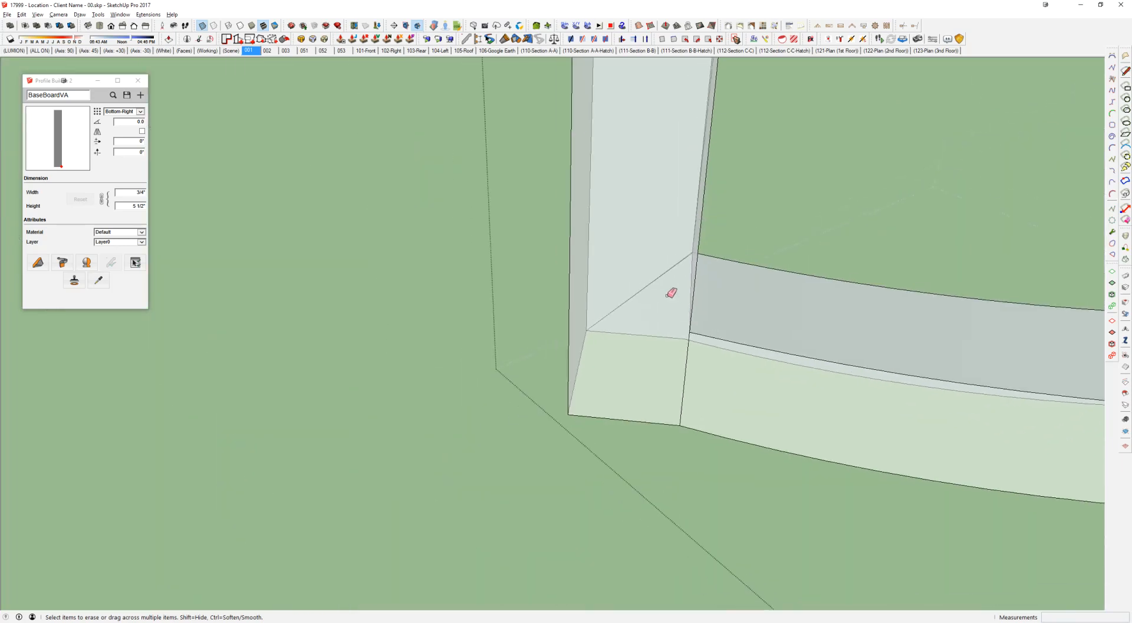
{"action": "middle_click_drag", "start_coordinate": [652, 271], "coordinate": [200, 258]}
{"action": "key", "text": "x"}
{"action": "middle_click_drag", "start_coordinate": [767, 377], "coordinate": [355, 385]}
{"action": "key", "text": "shift+z"}
{"action": "middle_click_drag", "start_coordinate": [730, 439], "coordinate": [725, 239]}
{"action": "mouse_move", "coordinate": [469, 297]}
{"action": "middle_mouse_down"}
{"action": "mouse_move", "coordinate": [723, 351]}
{"action": "mouse_move", "coordinate": [779, 350]}
{"action": "middle_mouse_up"}
{"action": "scroll", "coordinate": [556, 291], "scroll_direction": "down", "scroll_amount": 2}
Step: Close the window frame group and explode it into loose geometry beside the hollow cylinder
{"action": "key", "text": "space"}
{"action": "mouse_move", "coordinate": [556, 292]}
{"action": "middle_mouse_down"}
{"action": "mouse_move", "coordinate": [665, 297]}
{"action": "mouse_move", "coordinate": [571, 272]}
{"action": "middle_mouse_up"}
{"action": "key", "text": "Escape"}
{"action": "scroll", "coordinate": [571, 273], "scroll_direction": "down", "scroll_amount": 3}
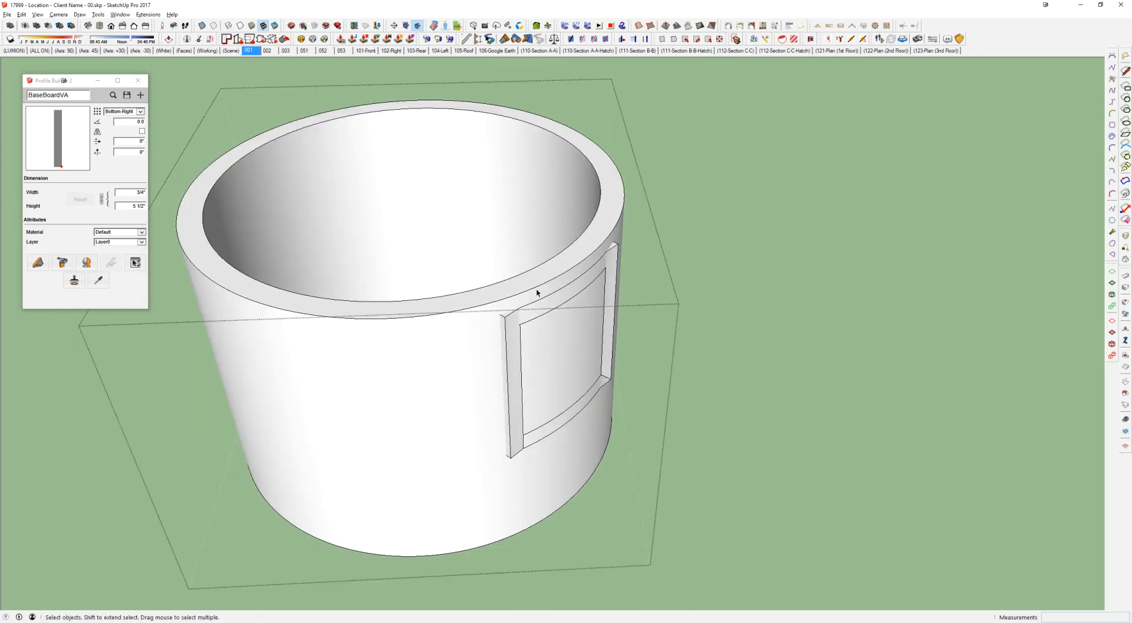
{"action": "scroll", "coordinate": [554, 280], "scroll_direction": "up", "scroll_amount": 1}
{"action": "middle_click_drag", "start_coordinate": [465, 330], "coordinate": [576, 281]}
{"action": "scroll", "coordinate": [576, 281], "scroll_direction": "up", "scroll_amount": 4}
{"action": "middle_click_drag", "start_coordinate": [486, 413], "coordinate": [626, 196], "text": "shift"}
{"action": "left_click", "coordinate": [593, 177]}
{"action": "key", "text": "shift+x"}
Step: Intersect the faces of the selected window frame and cylinder with each other, and delete the cylinder
{"action": "scroll", "coordinate": [595, 154], "scroll_direction": "down", "scroll_amount": 2}
{"action": "middle_click_drag", "start_coordinate": [596, 153], "coordinate": [488, 163]}
{"action": "middle_click_drag", "start_coordinate": [645, 122], "coordinate": [613, 144], "text": "shift"}
{"action": "left_click", "coordinate": [486, 171]}
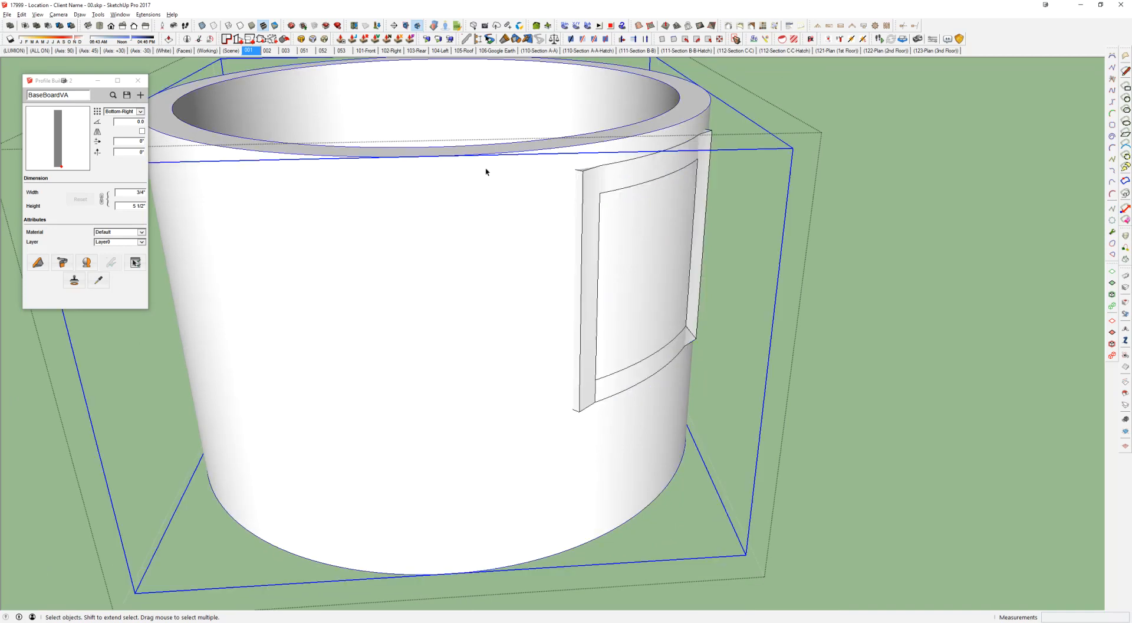
{"action": "left_click_drag", "start_coordinate": [421, 545], "coordinate": [421, 545]}
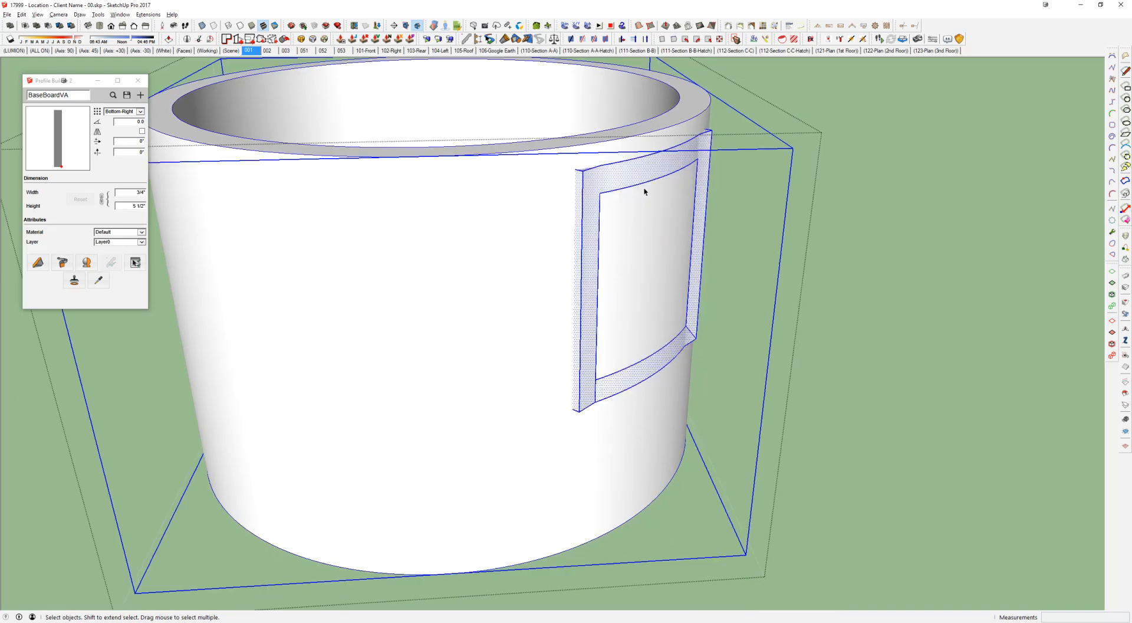
{"action": "right_click", "coordinate": [631, 147]}
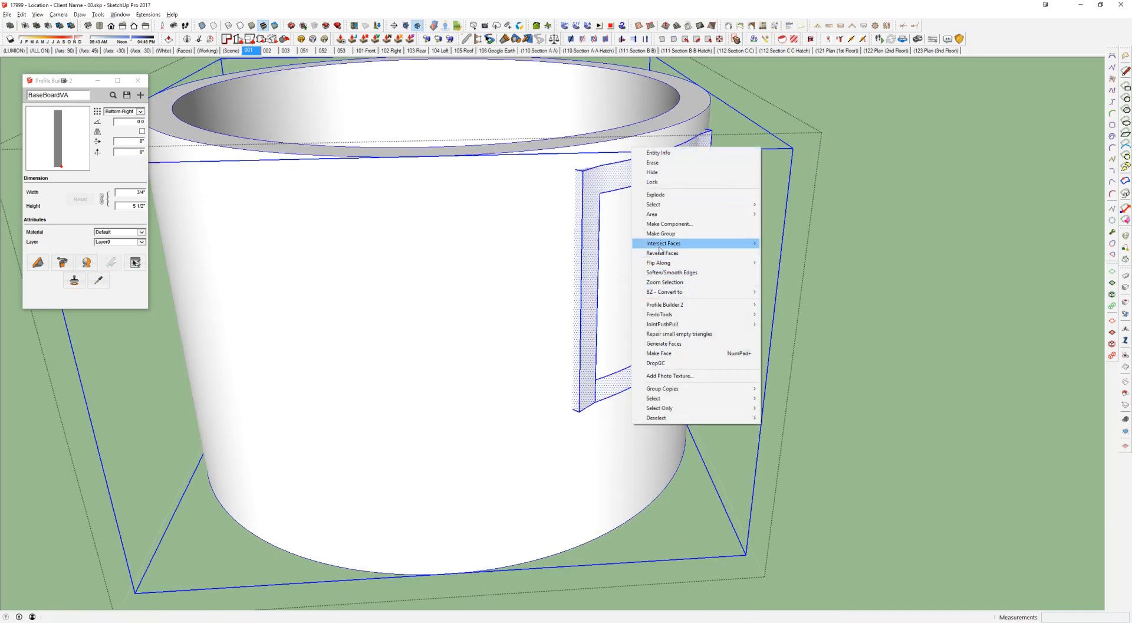
{"action": "mouse_move", "coordinate": [660, 245]}
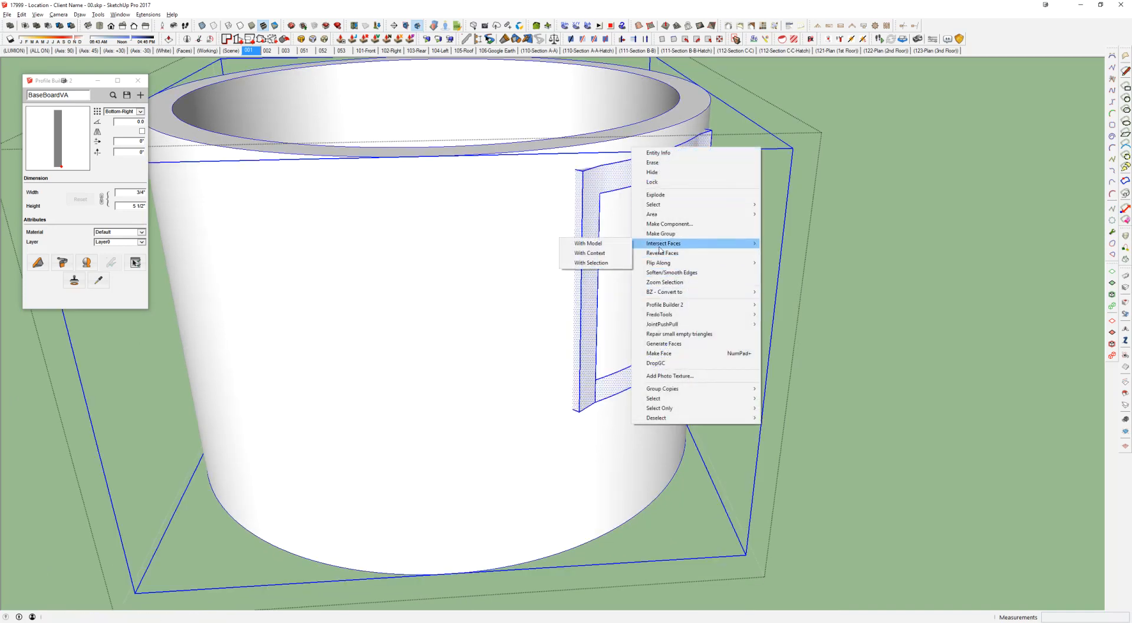
{"action": "left_click", "coordinate": [588, 264]}
{"action": "scroll", "coordinate": [584, 224], "scroll_direction": "up", "scroll_amount": 6}
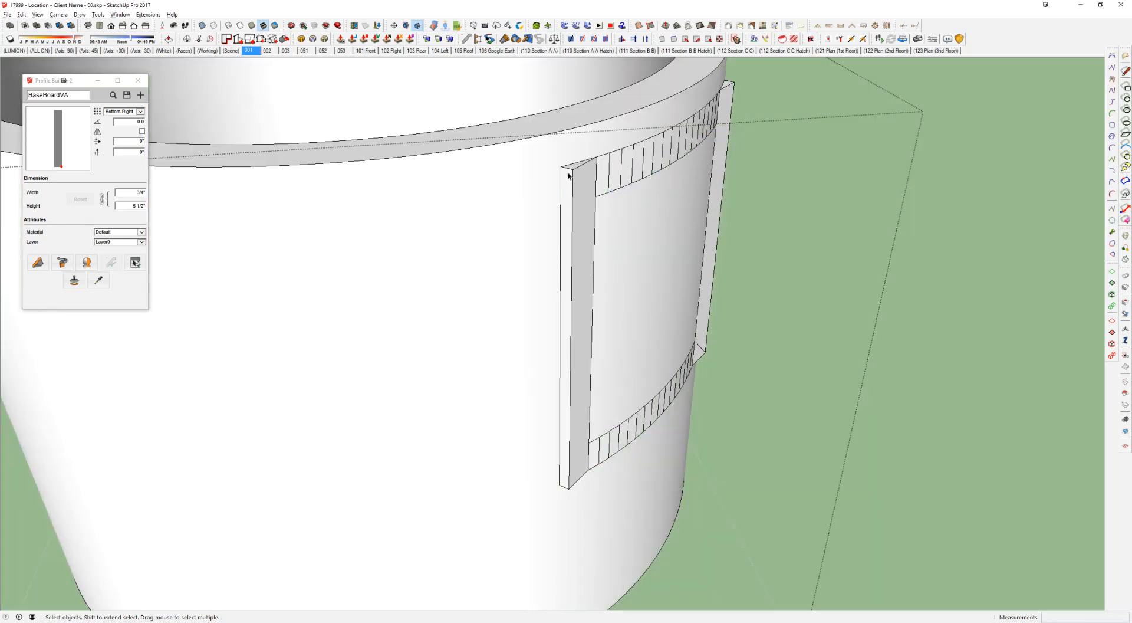
{"action": "left_click", "coordinate": [512, 153]}
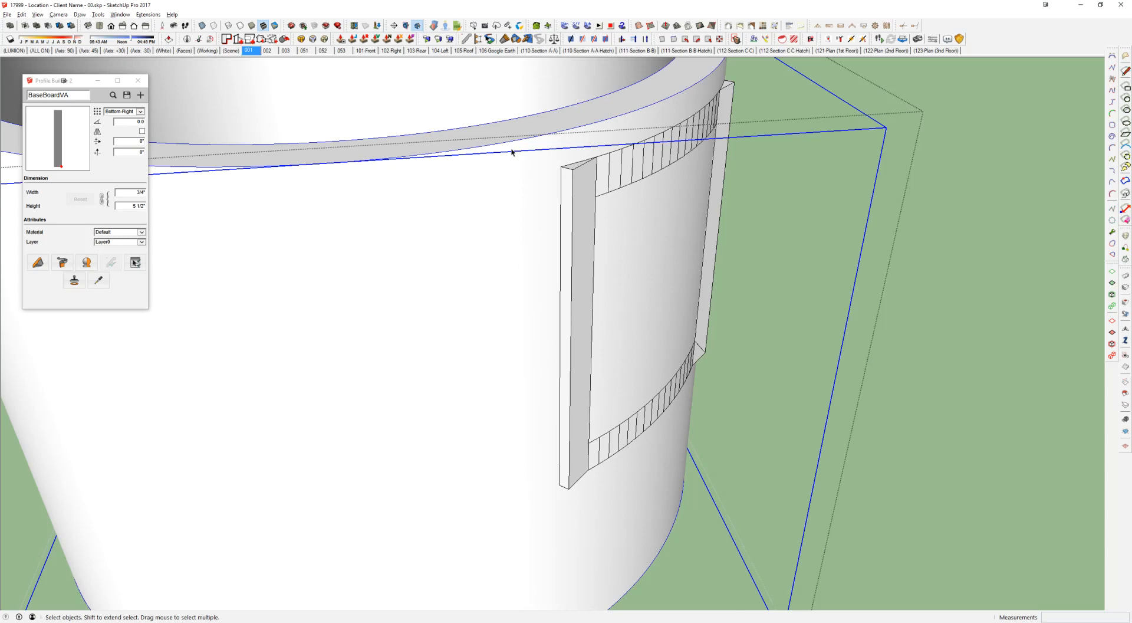
{"action": "key", "text": "Delete"}
Step: Try to trim off the upright's outer corner sliver along the intersection line and redraw the upright's corner edge
{"action": "scroll", "coordinate": [591, 162], "scroll_direction": "up", "scroll_amount": 2}
{"action": "middle_click_drag", "start_coordinate": [589, 167], "coordinate": [715, 184]}
{"action": "scroll", "coordinate": [504, 169], "scroll_direction": "up", "scroll_amount": 4}
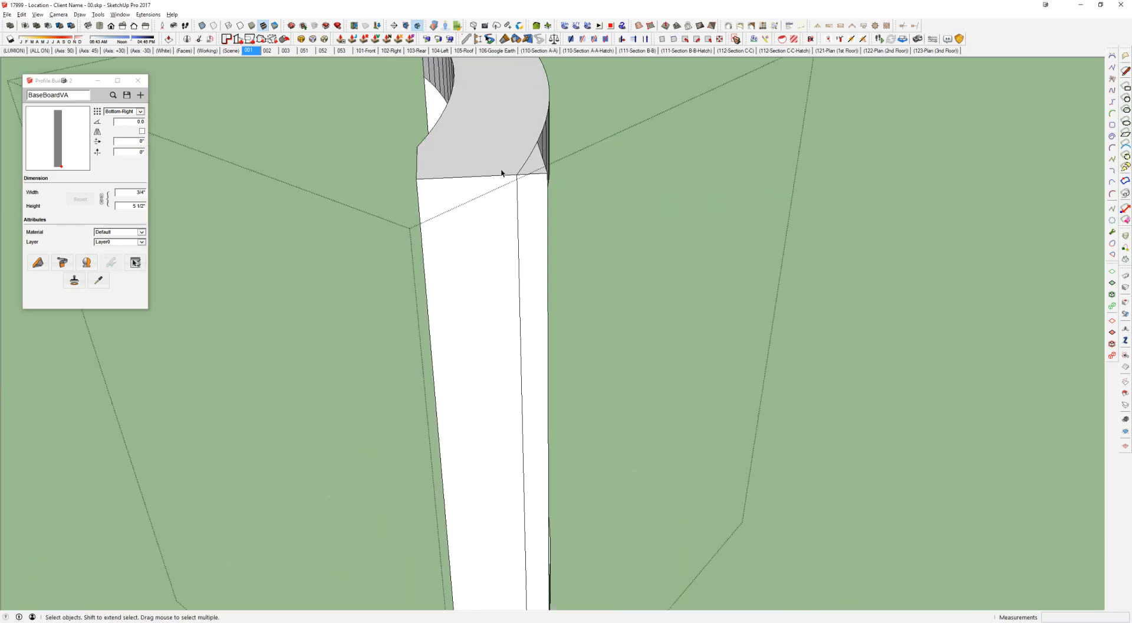
{"action": "mouse_move", "coordinate": [523, 158]}
{"action": "middle_mouse_down"}
{"action": "mouse_move", "coordinate": [546, 179]}
{"action": "mouse_move", "coordinate": [538, 172]}
{"action": "mouse_move", "coordinate": [573, 142]}
{"action": "middle_mouse_up"}
{"action": "left_click_drag", "start_coordinate": [548, 176], "coordinate": [513, 164]}
{"action": "middle_click_drag", "start_coordinate": [513, 164], "coordinate": [195, 173]}
{"action": "mouse_move", "coordinate": [540, 177]}
{"action": "middle_mouse_down"}
{"action": "mouse_move", "coordinate": [485, 192]}
{"action": "mouse_move", "coordinate": [447, 223]}
{"action": "middle_mouse_up"}
{"action": "key", "text": "l"}
{"action": "left_click", "coordinate": [462, 276]}
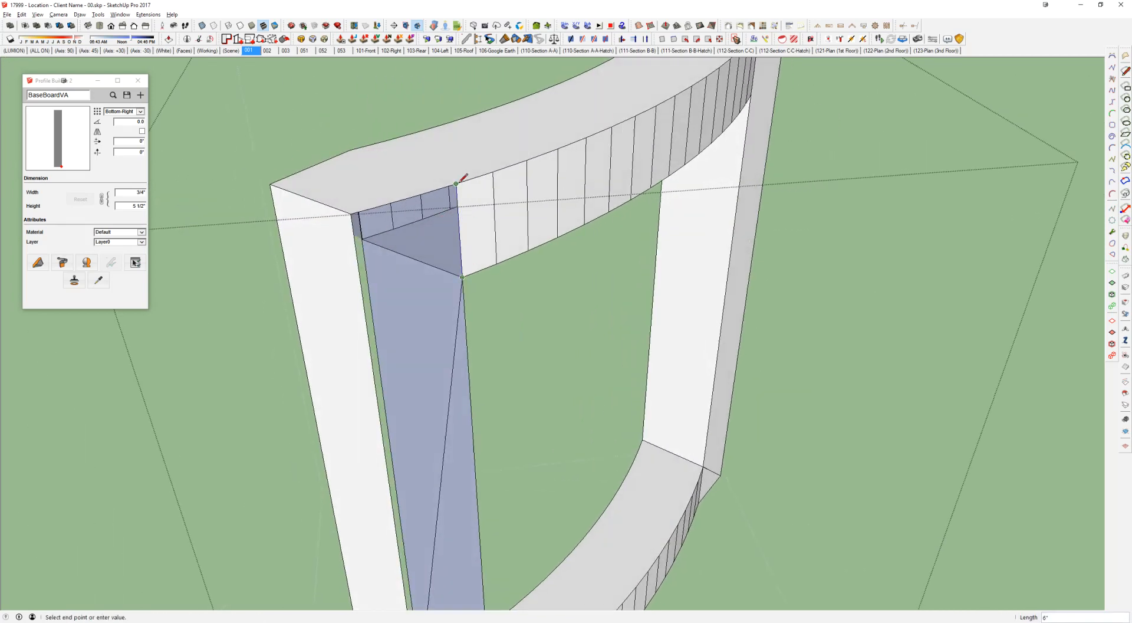
{"action": "mouse_move", "coordinate": [458, 180]}
{"action": "middle_mouse_down"}
{"action": "mouse_move", "coordinate": [380, 279]}
{"action": "mouse_move", "coordinate": [451, 219]}
{"action": "mouse_move", "coordinate": [519, 375]}
{"action": "middle_mouse_up"}
{"action": "middle_click_drag", "start_coordinate": [543, 501], "coordinate": [548, 338]}
{"action": "key", "text": "space"}
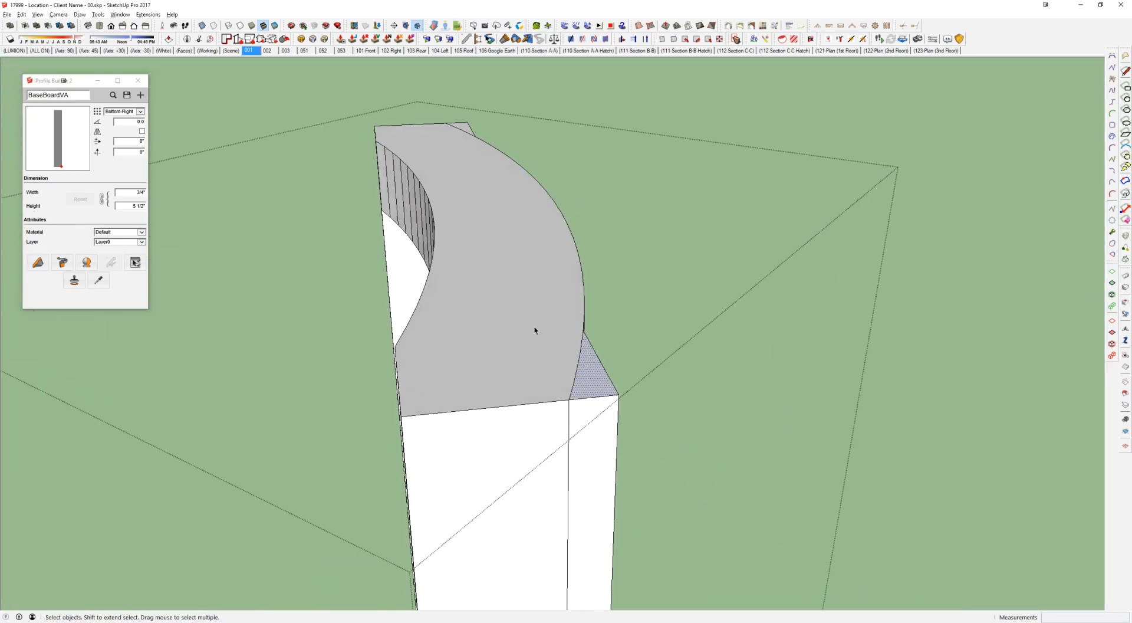
Step: Select the curved face on top of the window frame
{"action": "left_click_drag", "start_coordinate": [599, 430], "coordinate": [598, 430]}
{"action": "middle_click_drag", "start_coordinate": [560, 386], "coordinate": [433, 378]}
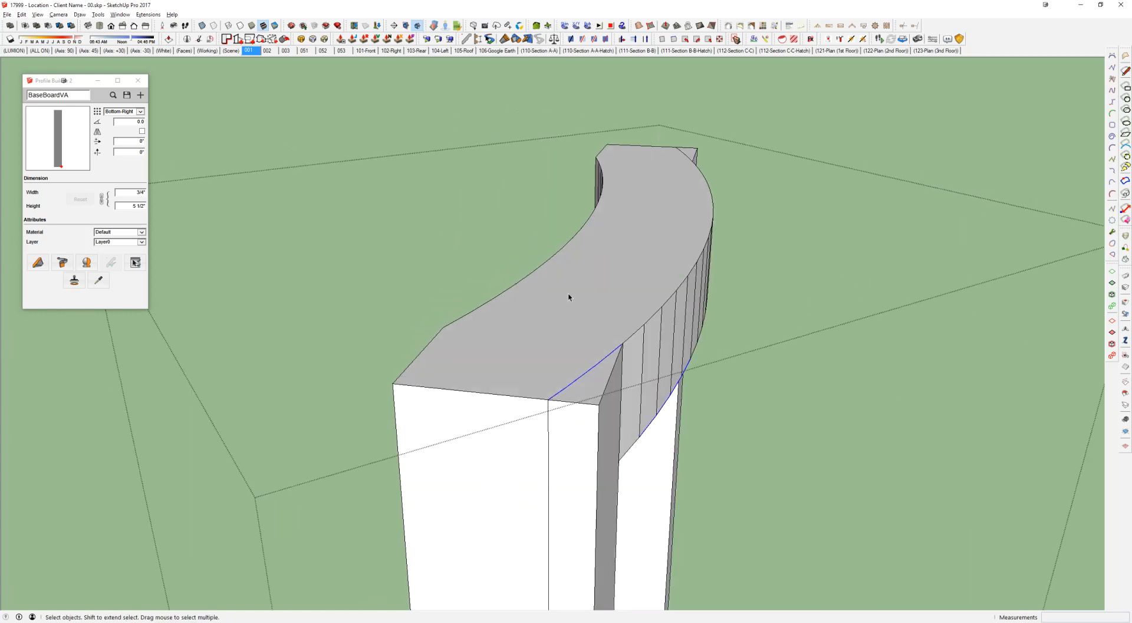
{"action": "scroll", "coordinate": [570, 298], "scroll_direction": "down", "scroll_amount": 3}
{"action": "left_click", "coordinate": [569, 298]}
{"action": "scroll", "coordinate": [569, 301], "scroll_direction": "down", "scroll_amount": 2}
{"action": "key", "text": "m"}
{"action": "middle_click_drag", "start_coordinate": [600, 295], "coordinate": [490, 260]}
{"action": "left_click", "coordinate": [476, 252]}
{"action": "key", "text": "ctrl"}
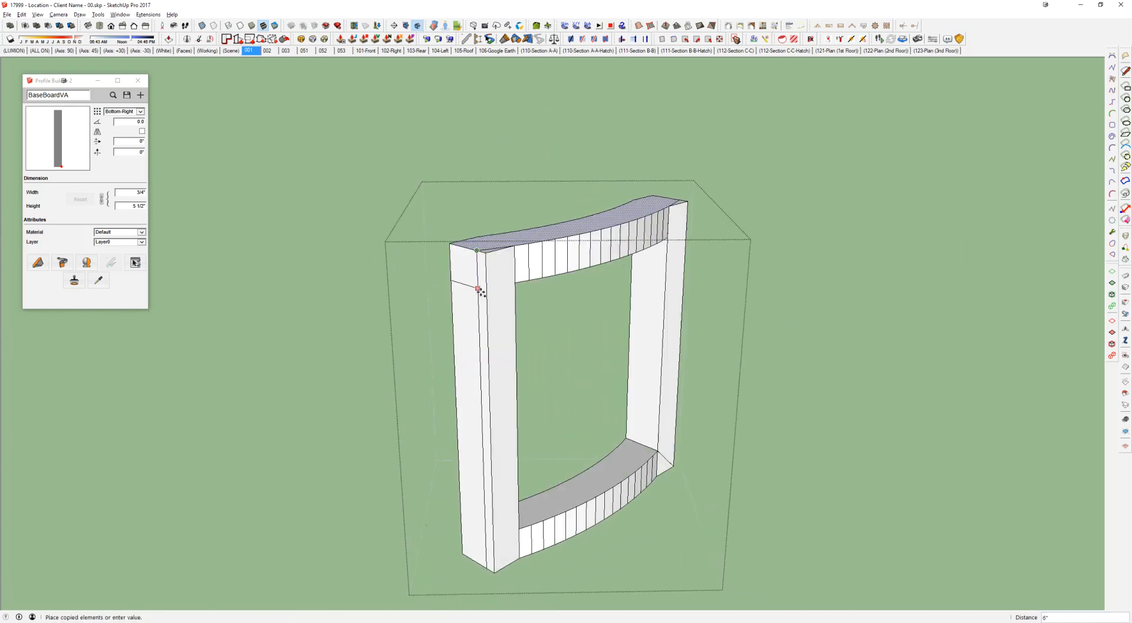
{"action": "key", "text": "space"}
Step: Replace all of the frame's geometry with a copy of its curved top face pasted in place
{"action": "middle_click_drag", "start_coordinate": [525, 242], "coordinate": [505, 267]}
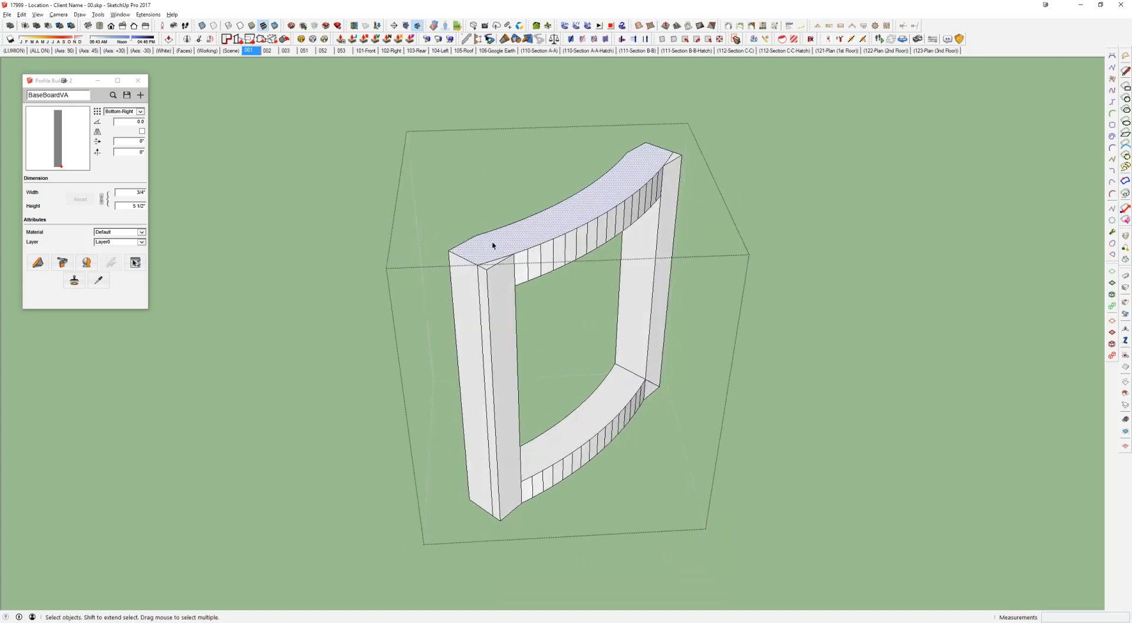
{"action": "scroll", "coordinate": [493, 243], "scroll_direction": "down", "scroll_amount": 1}
{"action": "triple_click", "coordinate": [493, 246]}
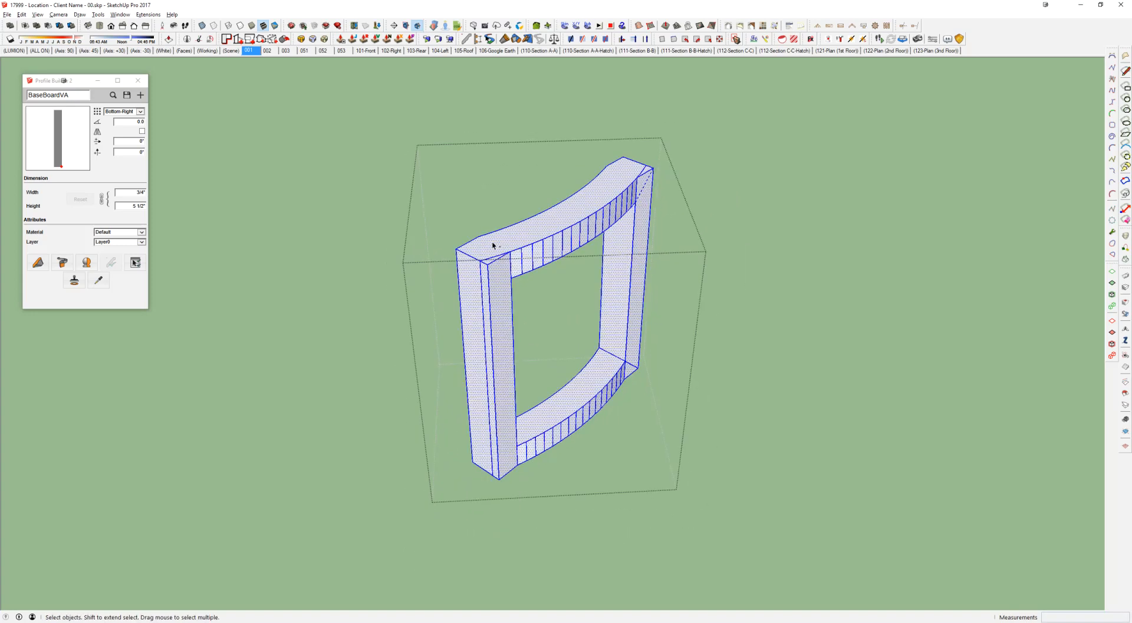
{"action": "left_click", "coordinate": [493, 245]}
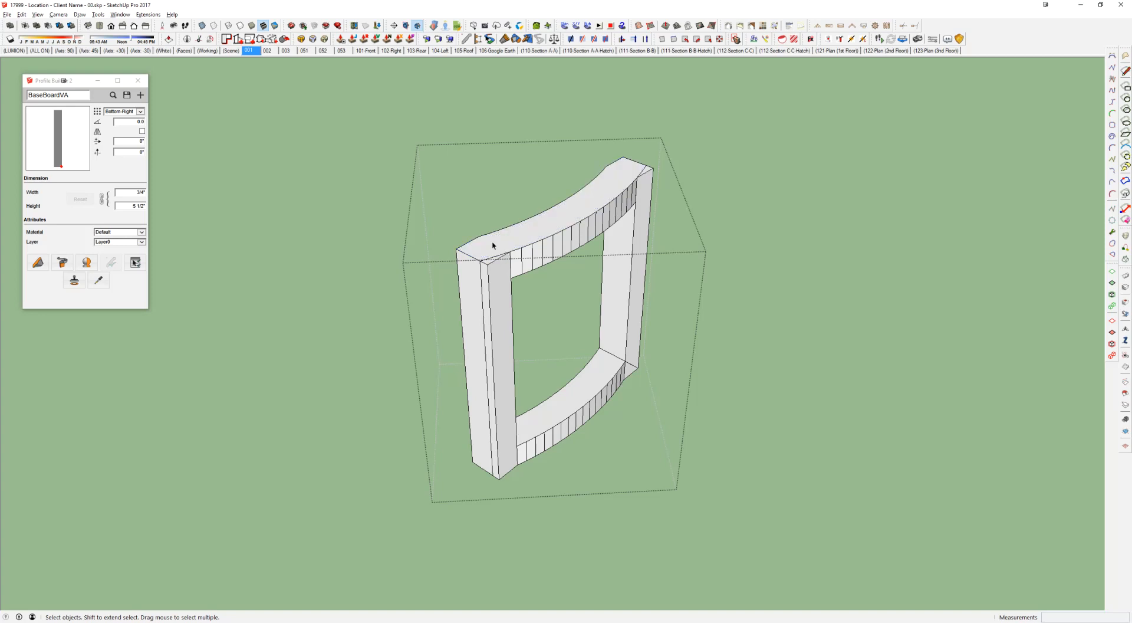
{"action": "triple_click", "coordinate": [493, 246]}
{"action": "key", "text": "Delete"}
{"action": "key", "text": "ctrl+shift+v"}
Step: Push/pull the pasted face down to the bottom of the window opening and select the whole resulting curved block
{"action": "key", "text": "p"}
{"action": "left_click", "coordinate": [503, 241]}
{"action": "key", "text": "h"}
{"action": "mouse_move", "coordinate": [503, 241]}
{"action": "middle_mouse_down"}
{"action": "mouse_move", "coordinate": [488, 214]}
{"action": "mouse_move", "coordinate": [517, 246]}
{"action": "middle_mouse_up"}
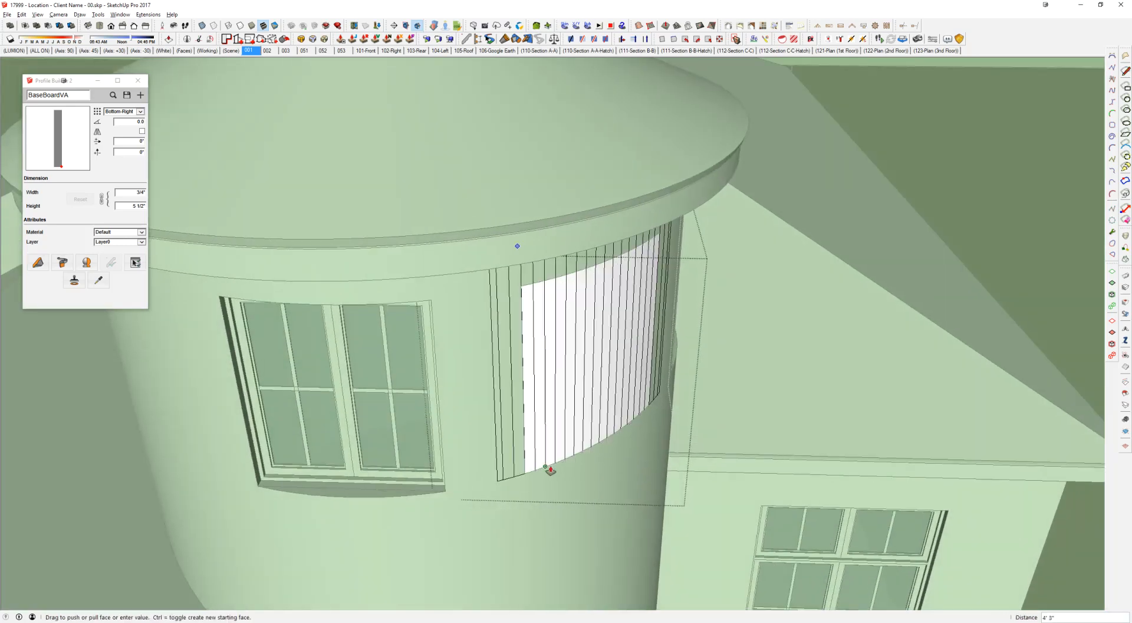
{"action": "key", "text": "h"}
{"action": "middle_click_drag", "start_coordinate": [551, 471], "coordinate": [555, 136]}
{"action": "left_click", "coordinate": [523, 472]}
{"action": "left_click", "coordinate": [522, 479]}
{"action": "left_click", "coordinate": [523, 493]}
{"action": "key", "text": "space"}
{"action": "triple_click", "coordinate": [529, 356]}
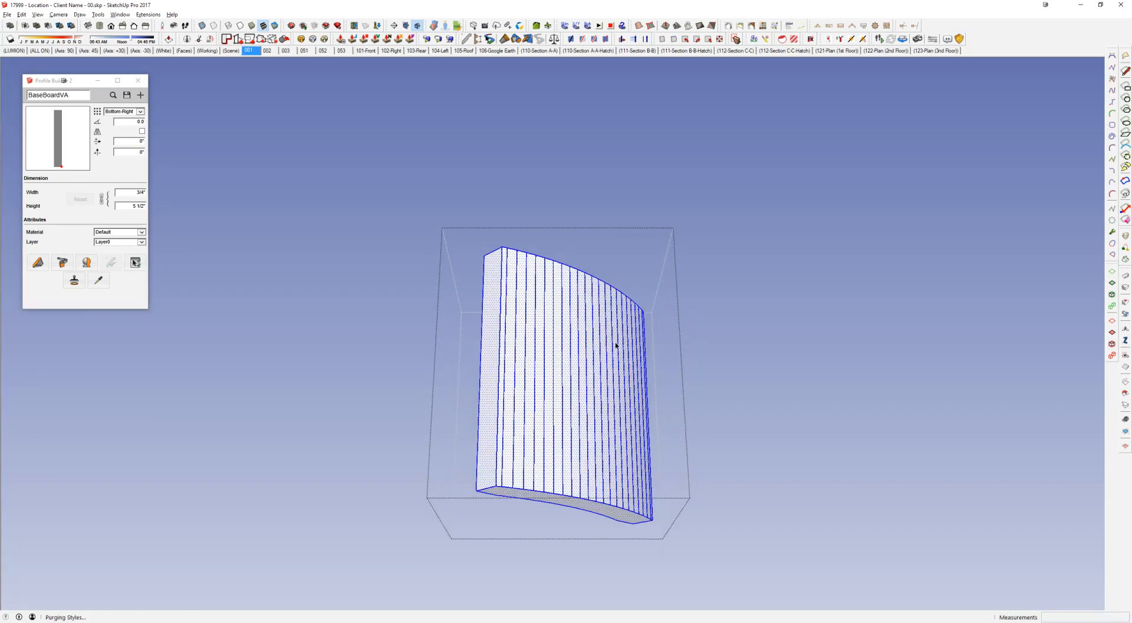
Step: Draw a rectangular face across the corners of the middle upper tower window's opening and cut that face
{"action": "middle_click_drag", "start_coordinate": [615, 344], "coordinate": [533, 486]}
{"action": "middle_click_drag", "start_coordinate": [571, 418], "coordinate": [420, 496]}
{"action": "left_click", "coordinate": [419, 496]}
{"action": "scroll", "coordinate": [503, 382], "scroll_direction": "up", "scroll_amount": 2}
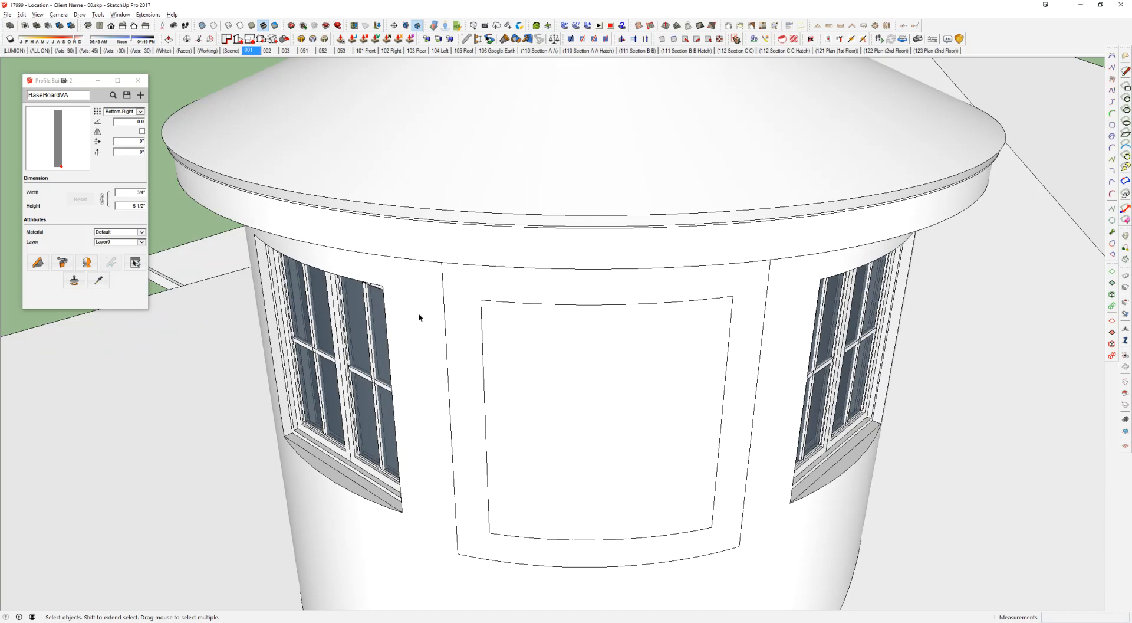
{"action": "triple_click", "coordinate": [419, 318]}
{"action": "middle_click_drag", "start_coordinate": [420, 317], "coordinate": [489, 218]}
{"action": "key", "text": "r"}
{"action": "left_click", "coordinate": [459, 227]}
{"action": "left_click", "coordinate": [717, 489]}
{"action": "key", "text": "space"}
{"action": "left_click", "coordinate": [609, 378]}
{"action": "key", "text": "Delete"}
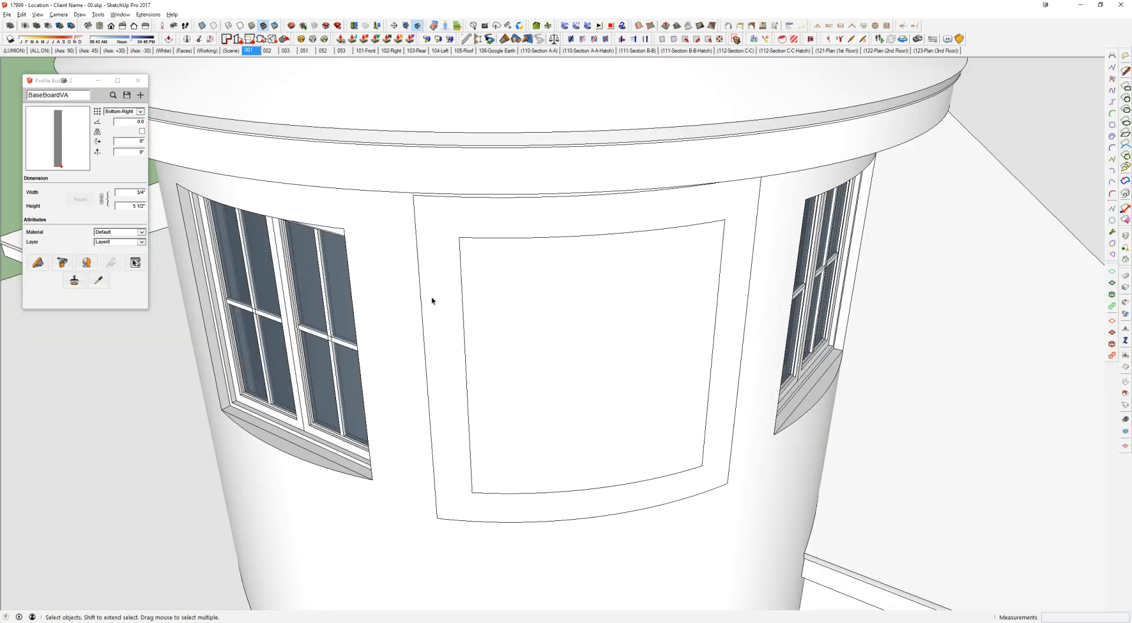
Step: Group the curved block, paste the rectangular face in place beside it, and push/pull that face outward into a box beyond the block's front
{"action": "middle_click_drag", "start_coordinate": [434, 301], "coordinate": [597, 328]}
{"action": "double_click", "coordinate": [602, 331]}
{"action": "triple_click", "coordinate": [603, 330]}
{"action": "key", "text": "g"}
{"action": "key", "text": "ctrl+shift+v"}
{"action": "key", "text": "p"}
{"action": "left_click", "coordinate": [571, 328]}
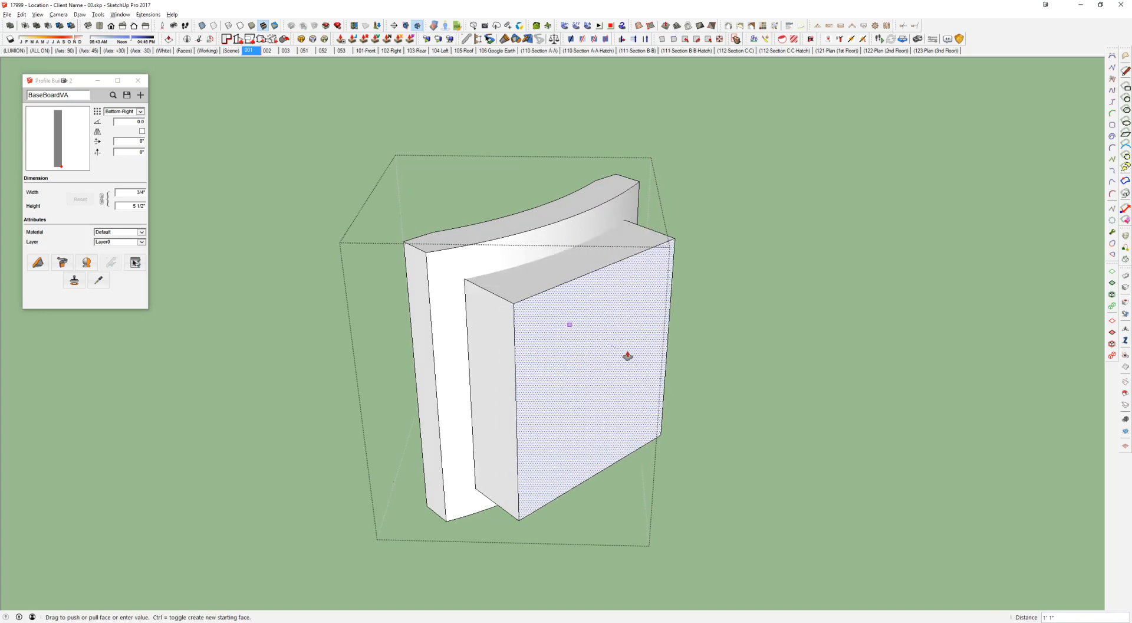
{"action": "left_click", "coordinate": [698, 384]}
{"action": "middle_click_drag", "start_coordinate": [413, 348], "coordinate": [697, 364]}
{"action": "middle_click_drag", "start_coordinate": [363, 423], "coordinate": [153, 424]}
Step: Group the box and move it back so it passes completely through the curved block
{"action": "key", "text": "space"}
{"action": "triple_click", "coordinate": [428, 395]}
{"action": "key", "text": "g"}
{"action": "key", "text": "m"}
{"action": "middle_click_drag", "start_coordinate": [548, 298], "coordinate": [187, 280]}
{"action": "left_click", "coordinate": [535, 310]}
{"action": "left_click", "coordinate": [444, 311]}
Step: Subtract the box from the curved block with the solid tool and explode the resulting frame
{"action": "key", "text": "e"}
{"action": "key", "text": "space"}
{"action": "left_click", "coordinate": [572, 324]}
{"action": "key", "text": "shift+s"}
{"action": "left_click", "coordinate": [526, 285]}
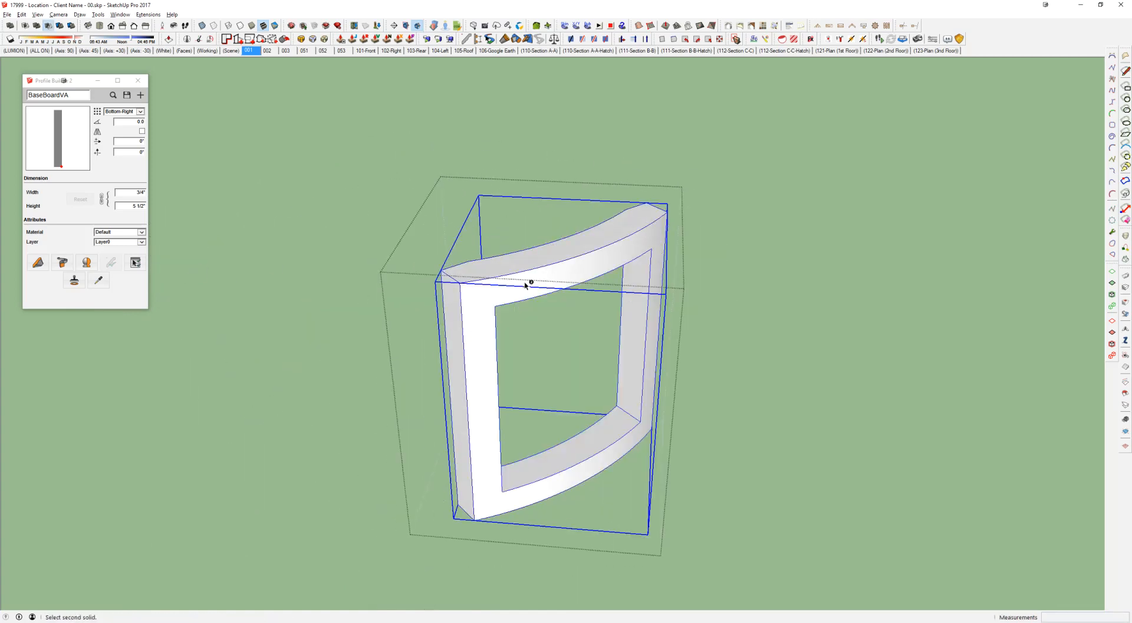
{"action": "scroll", "coordinate": [526, 285], "scroll_direction": "up", "scroll_amount": 4}
{"action": "key", "text": "space"}
{"action": "key", "text": "shift+x"}
{"action": "left_click", "coordinate": [529, 275]}
Step: Delete all of the frame's geometry except its curved front face
{"action": "middle_click_drag", "start_coordinate": [529, 275], "coordinate": [796, 165]}
{"action": "middle_click_drag", "start_coordinate": [578, 238], "coordinate": [445, 152]}
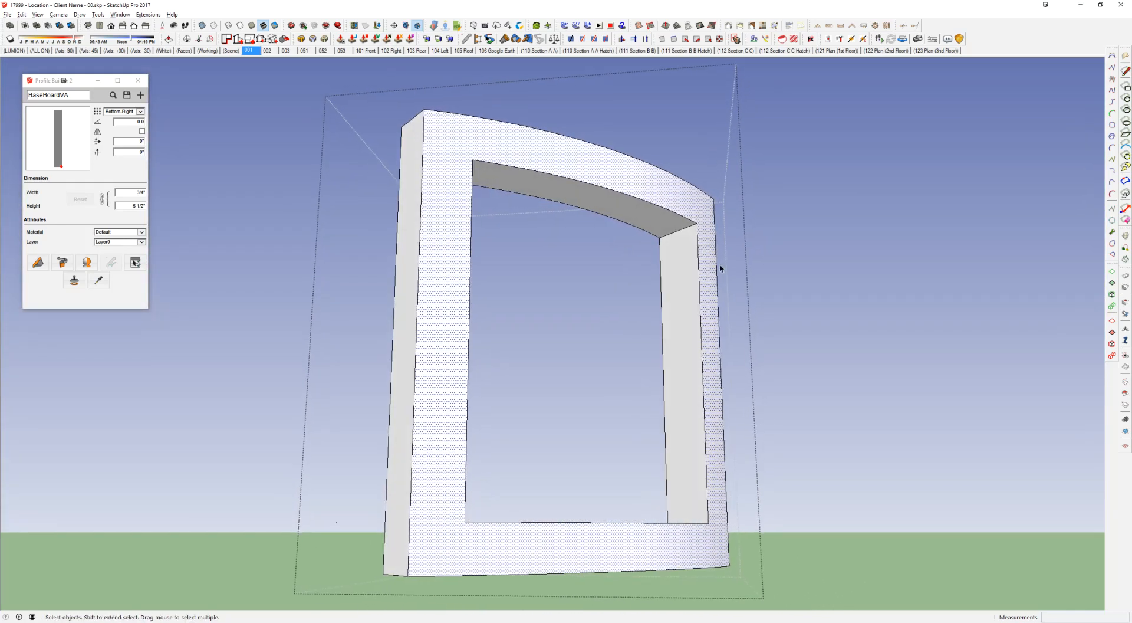
{"action": "middle_click_drag", "start_coordinate": [666, 199], "coordinate": [614, 227]}
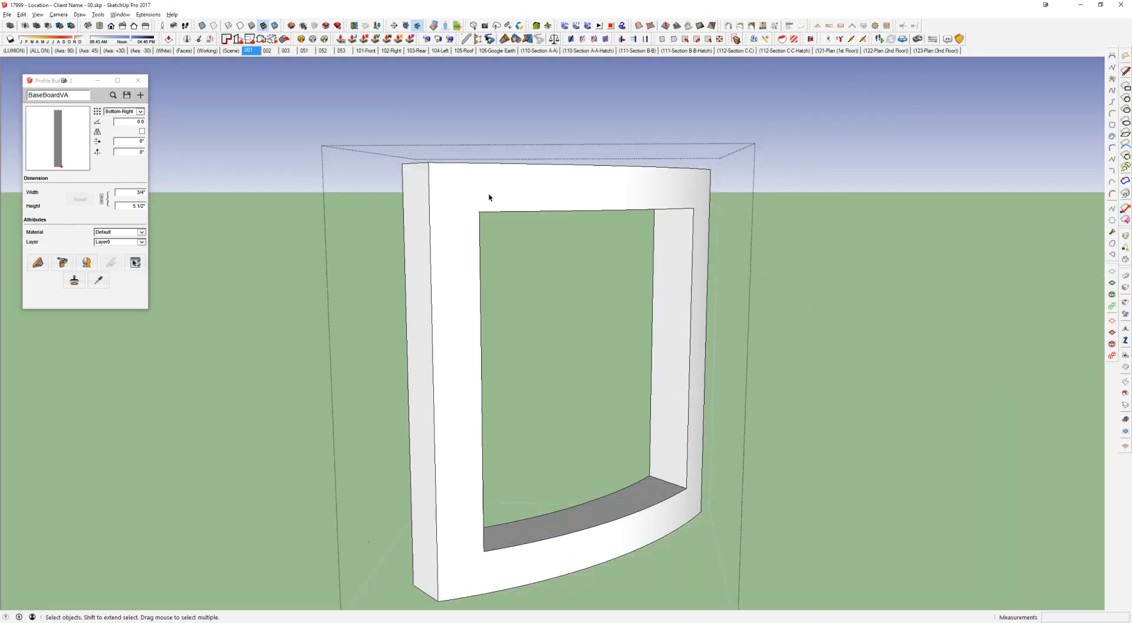
{"action": "triple_click", "coordinate": [489, 198]}
{"action": "key", "text": "Delete"}
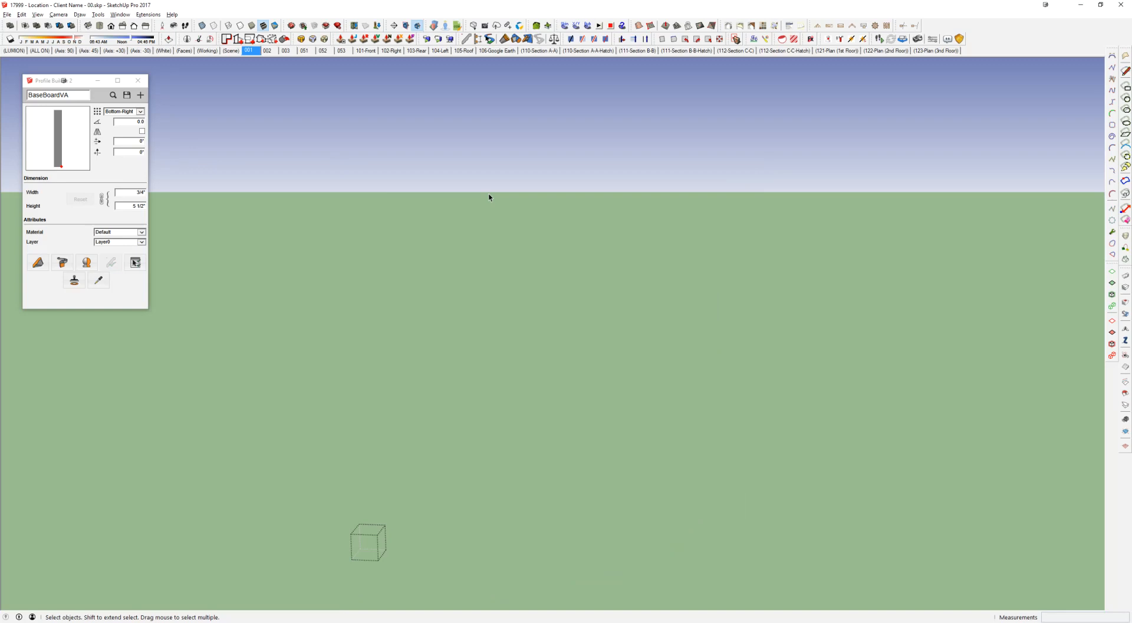
{"action": "key", "text": "ctrl+z"}
{"action": "left_click", "coordinate": [476, 157]}
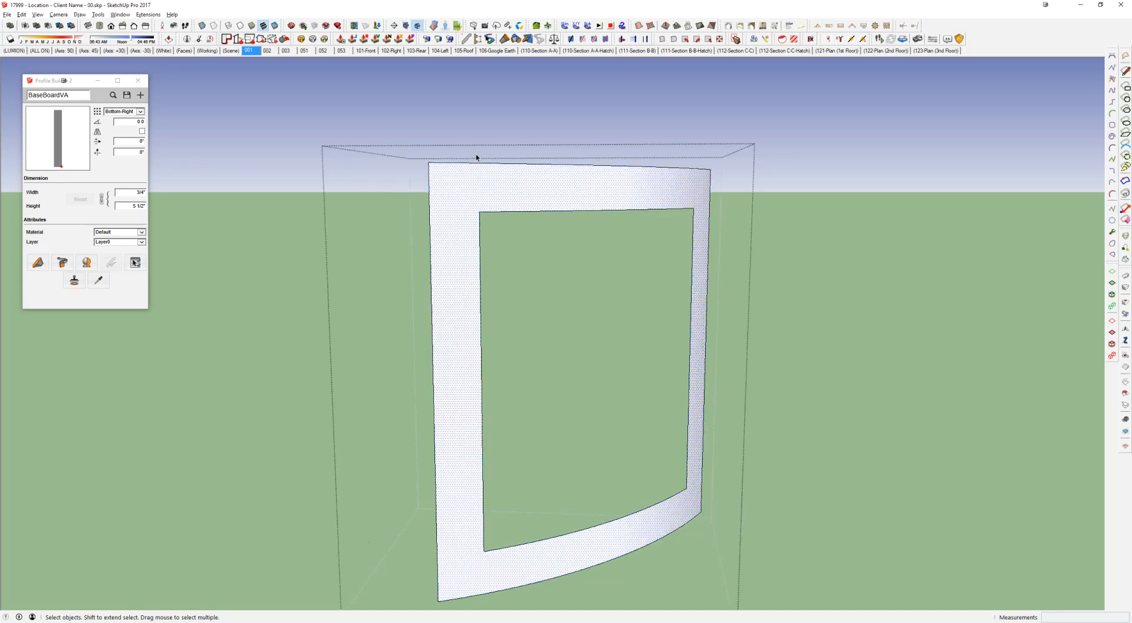
Step: Thicken the curved front face by 2" with Joint Push Pull and leave the frame's group
{"action": "left_click", "coordinate": [353, 39]}
{"action": "left_click", "coordinate": [524, 188]}
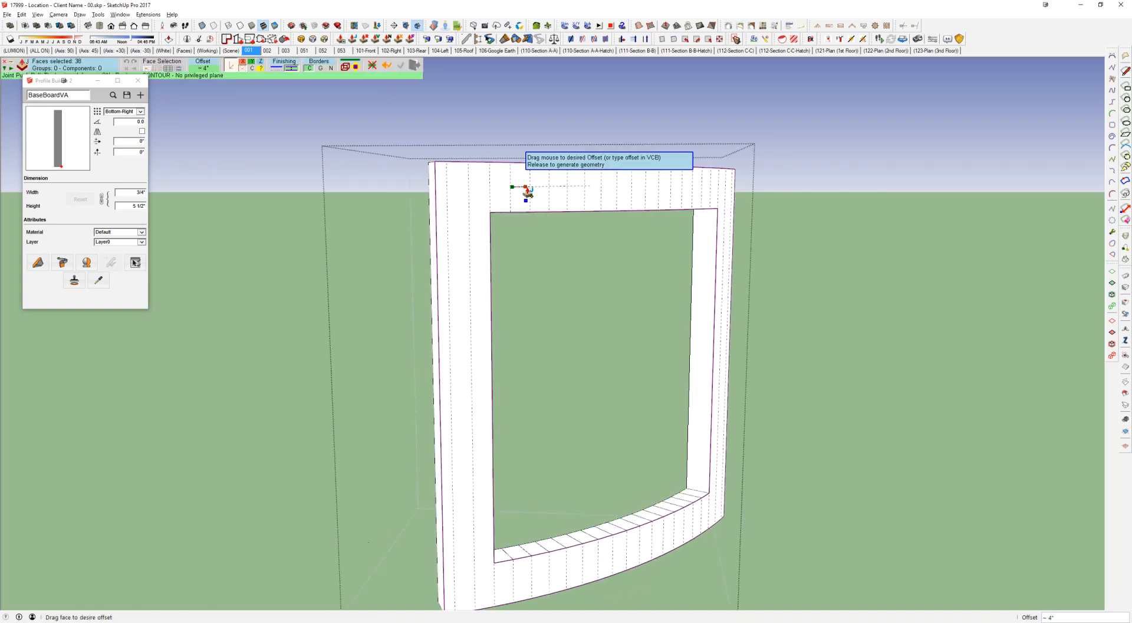
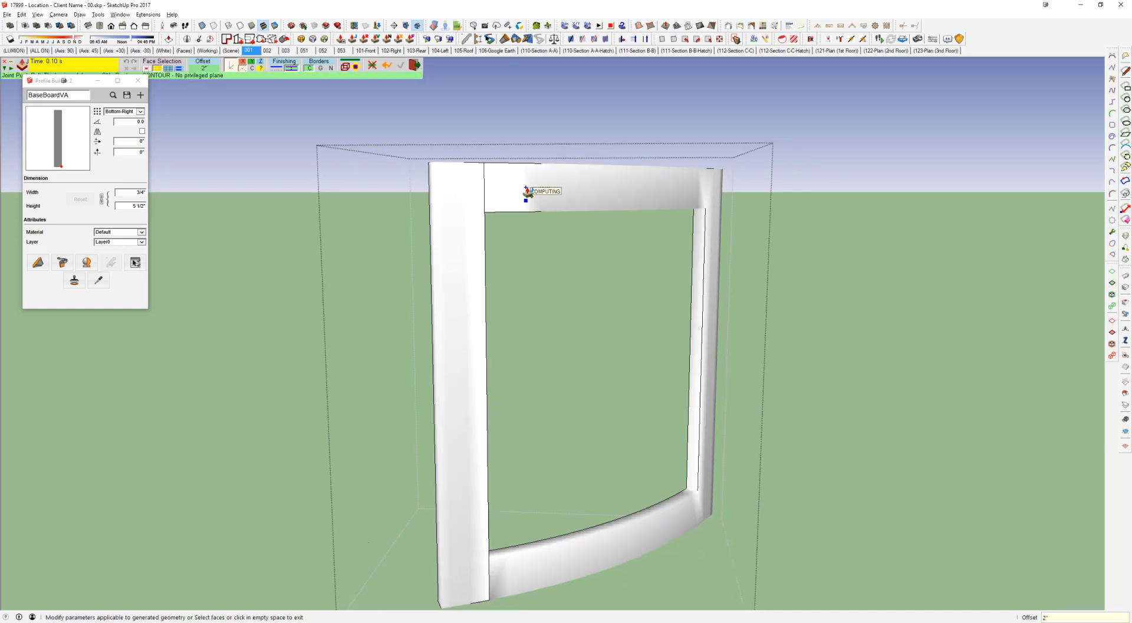
{"action": "key", "text": "space"}
{"action": "middle_click_drag", "start_coordinate": [640, 194], "coordinate": [378, 130]}
{"action": "scroll", "coordinate": [483, 165], "scroll_direction": "down", "scroll_amount": 1}
{"action": "key", "text": "Escape"}
{"action": "scroll", "coordinate": [501, 180], "scroll_direction": "down", "scroll_amount": 1}
{"action": "scroll", "coordinate": [515, 206], "scroll_direction": "down", "scroll_amount": 2}
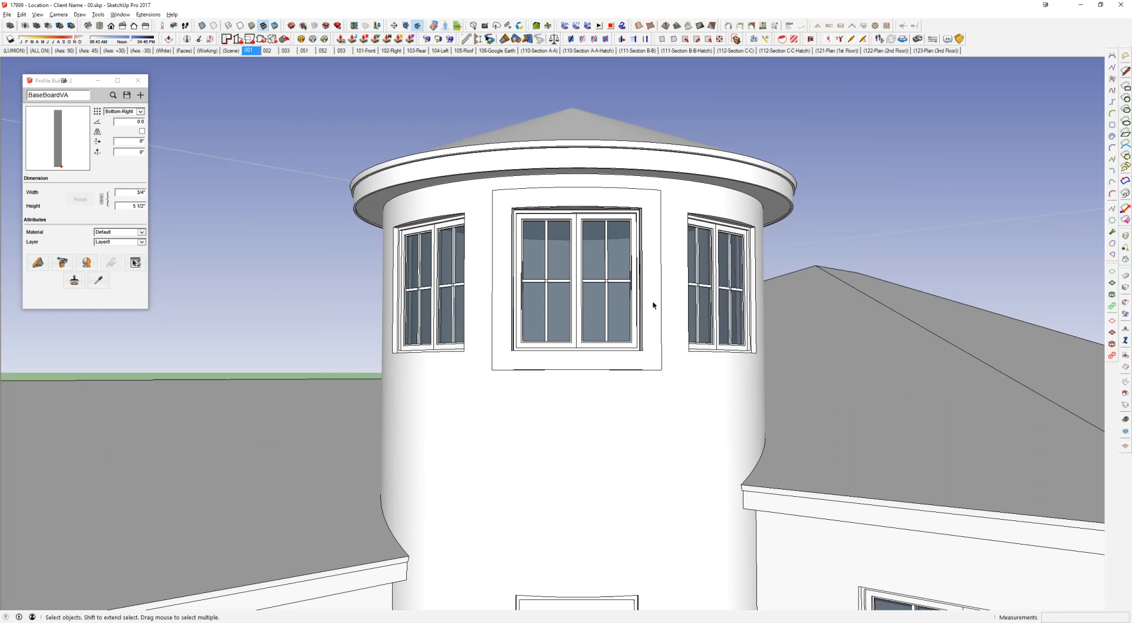
Step: Move the curved trim frame into the tower's window component so all three upper windows share it
{"action": "middle_click_drag", "start_coordinate": [667, 311], "coordinate": [617, 331]}
{"action": "scroll", "coordinate": [661, 363], "scroll_direction": "down", "scroll_amount": 1}
{"action": "scroll", "coordinate": [650, 365], "scroll_direction": "up", "scroll_amount": 2}
{"action": "left_click", "coordinate": [572, 184]}
{"action": "key", "text": "ctrl+t"}
{"action": "key", "text": "h"}
{"action": "double_click", "coordinate": [556, 222]}
{"action": "key", "text": "Escape"}
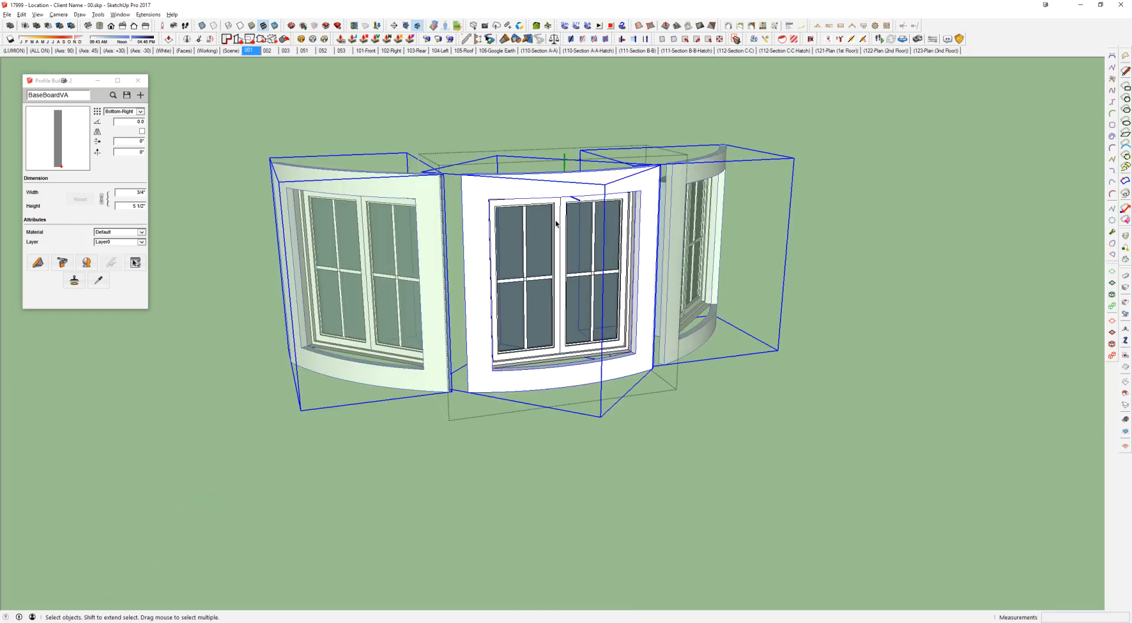
{"action": "key", "text": "Escape"}
Step: Examine the trim around the tower's upper windows and the untrimmed entry door below them
{"action": "scroll", "coordinate": [556, 223], "scroll_direction": "down", "scroll_amount": 2}
{"action": "middle_click_drag", "start_coordinate": [556, 223], "coordinate": [519, 171]}
{"action": "middle_click_drag", "start_coordinate": [519, 171], "coordinate": [542, 162], "text": "shift"}
{"action": "middle_click_drag", "start_coordinate": [541, 163], "coordinate": [543, 139]}
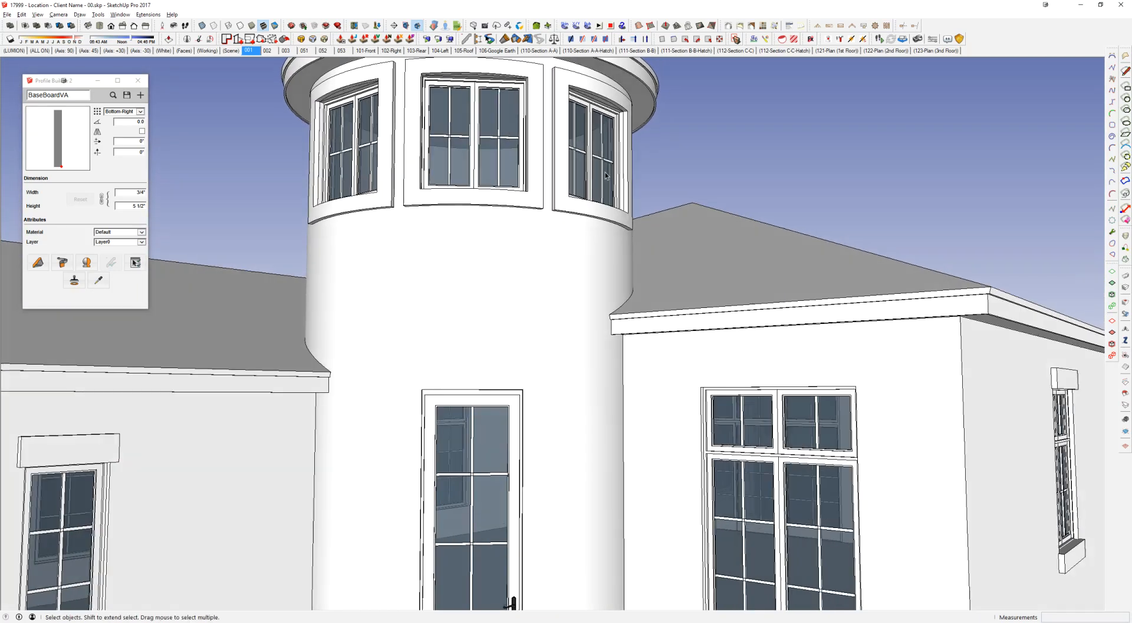
{"action": "scroll", "coordinate": [602, 178], "scroll_direction": "down", "scroll_amount": 2}
{"action": "middle_click_drag", "start_coordinate": [603, 178], "coordinate": [631, 181]}
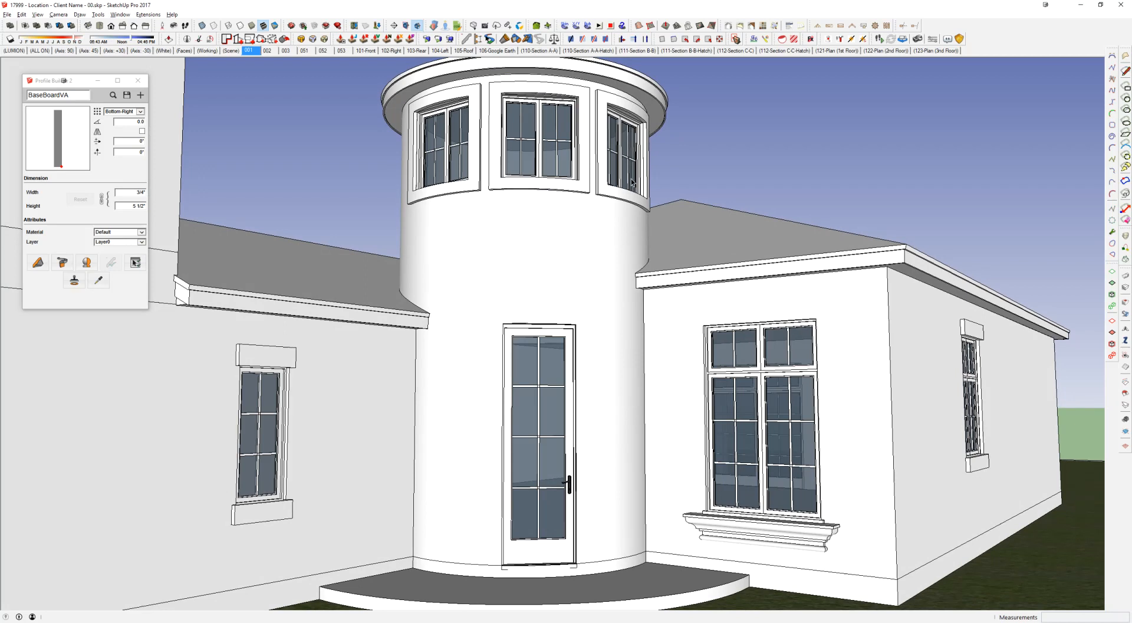
{"action": "middle_click_drag", "start_coordinate": [631, 178], "coordinate": [559, 316]}
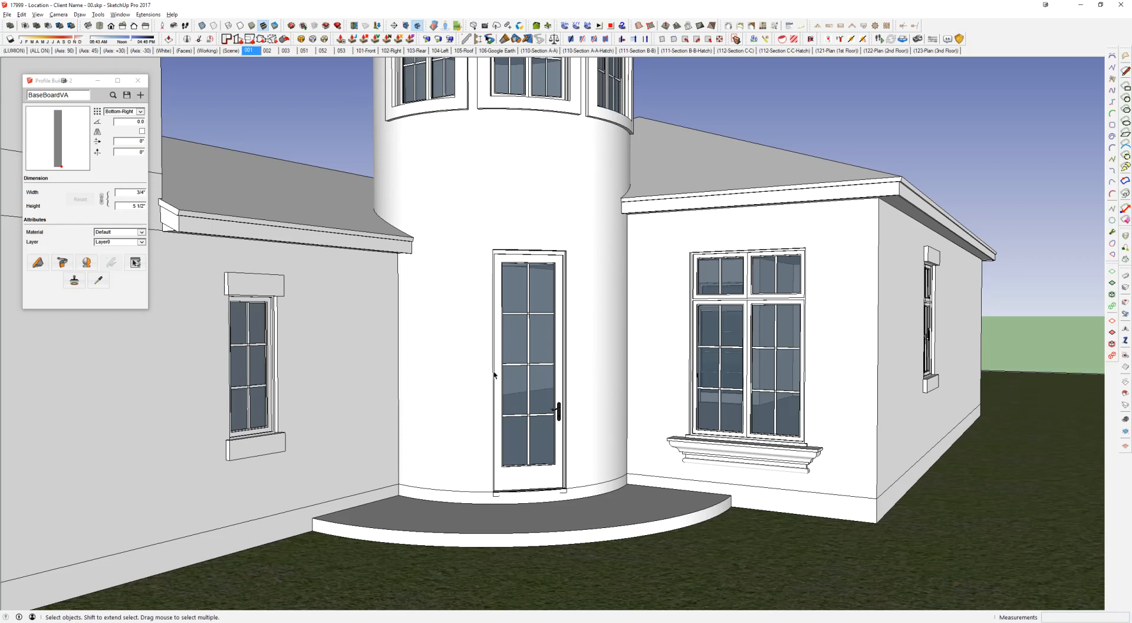
{"action": "middle_click_drag", "start_coordinate": [494, 375], "coordinate": [509, 459]}
{"action": "scroll", "coordinate": [540, 445], "scroll_direction": "up", "scroll_amount": 1}
{"action": "mouse_move", "coordinate": [534, 404]}
{"action": "middle_mouse_down"}
{"action": "mouse_move", "coordinate": [560, 432]}
{"action": "mouse_move", "coordinate": [553, 411]}
{"action": "middle_mouse_up"}
{"action": "scroll", "coordinate": [560, 433], "scroll_direction": "down", "scroll_amount": 2}
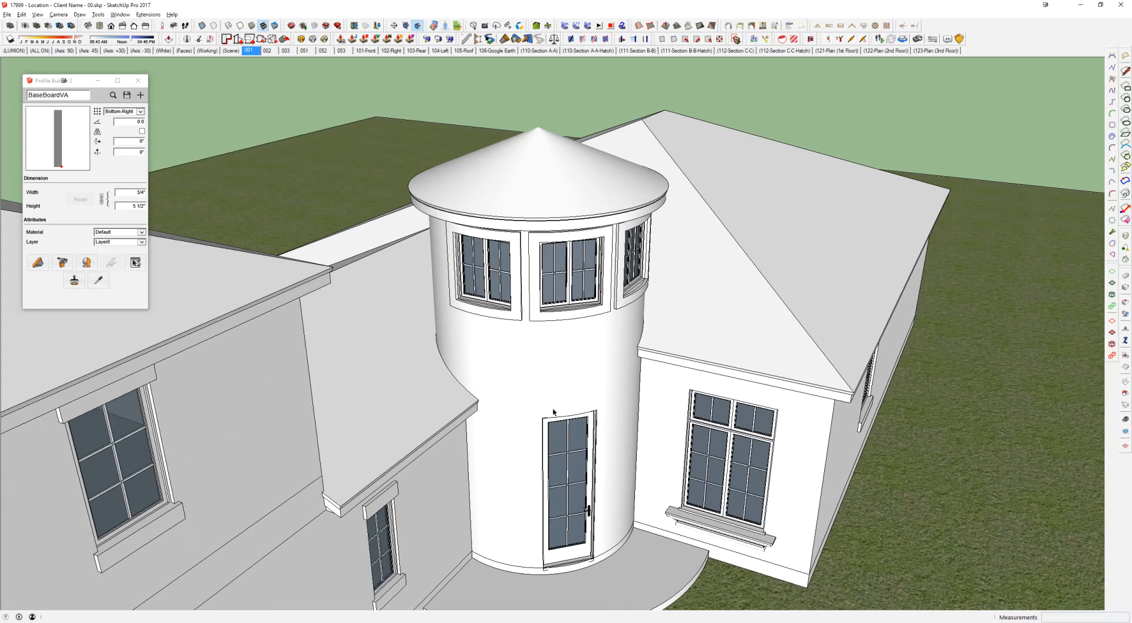
Step: Copy the ring-shaped top face of the round tower wall and close the wall group
{"action": "triple_click", "coordinate": [535, 352]}
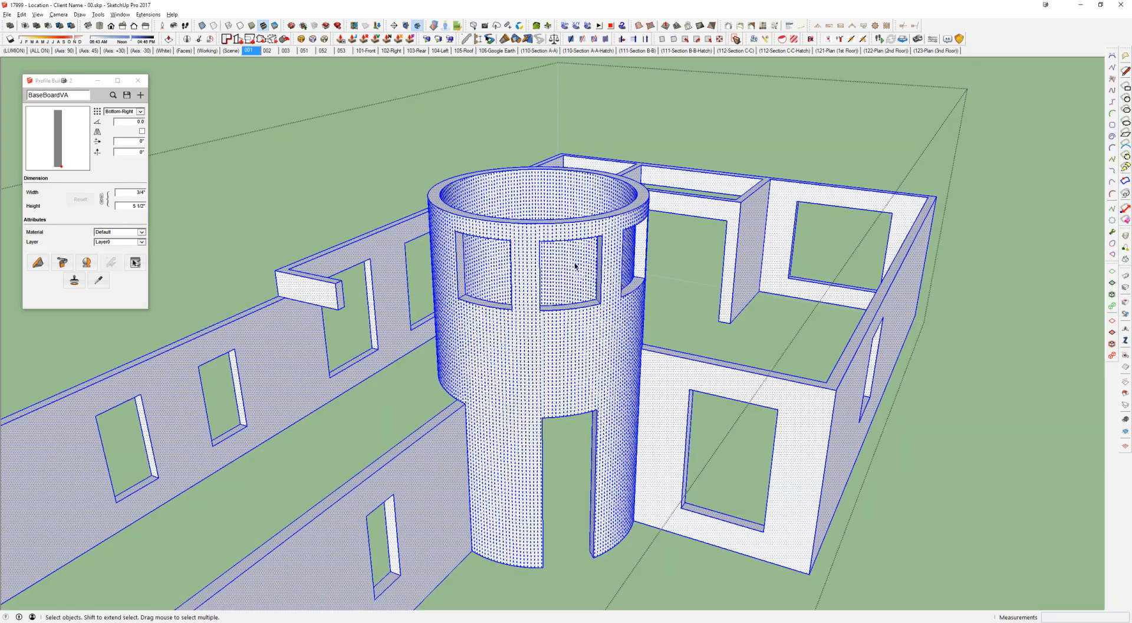
{"action": "middle_click_drag", "start_coordinate": [573, 275], "coordinate": [581, 273]}
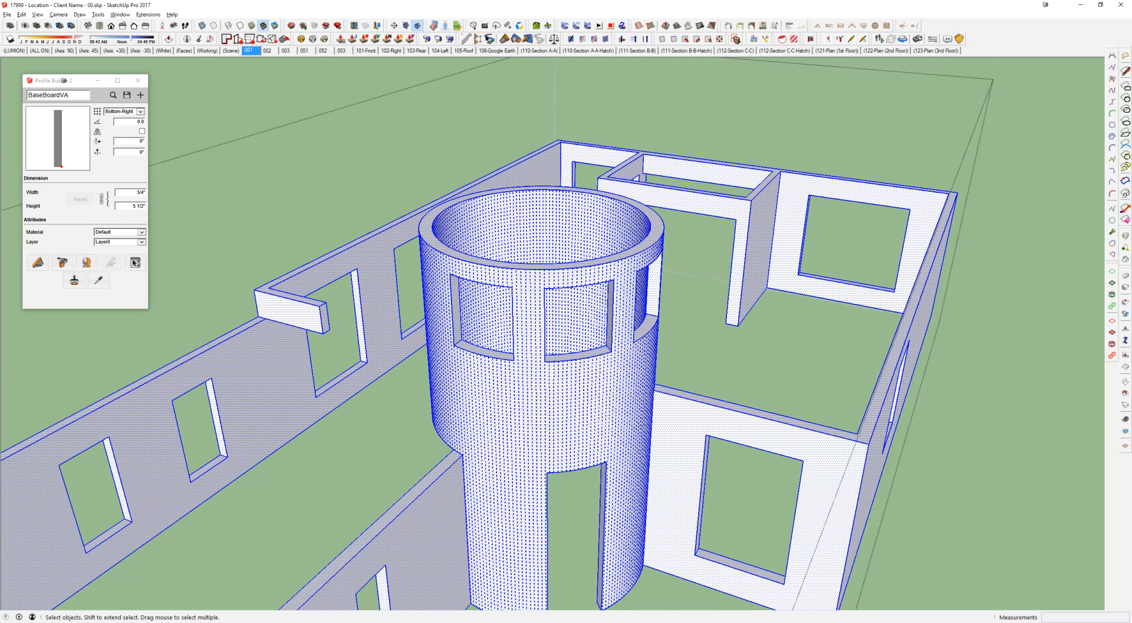
{"action": "scroll", "coordinate": [525, 309], "scroll_direction": "up", "scroll_amount": 6}
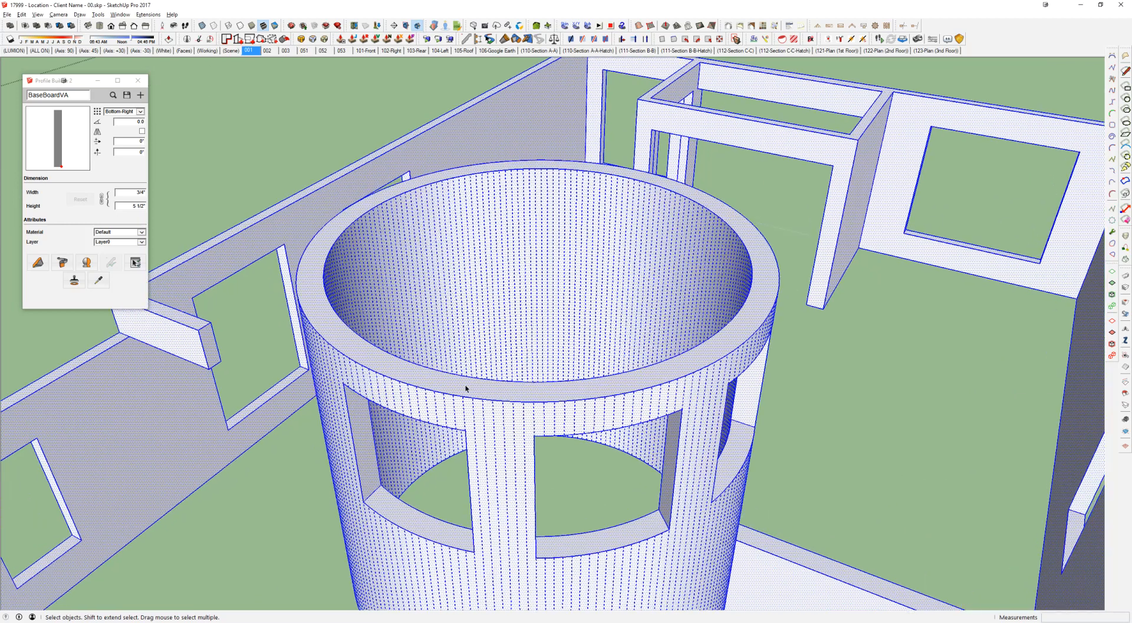
{"action": "left_click", "coordinate": [478, 373]}
{"action": "scroll", "coordinate": [478, 373], "scroll_direction": "down", "scroll_amount": 4}
{"action": "middle_click_drag", "start_coordinate": [477, 372], "coordinate": [526, 284], "text": "shift"}
{"action": "key", "text": "Escape"}
Step: Paste the ring face in place inside the group containing the windows and doors
{"action": "scroll", "coordinate": [528, 295], "scroll_direction": "down", "scroll_amount": 2}
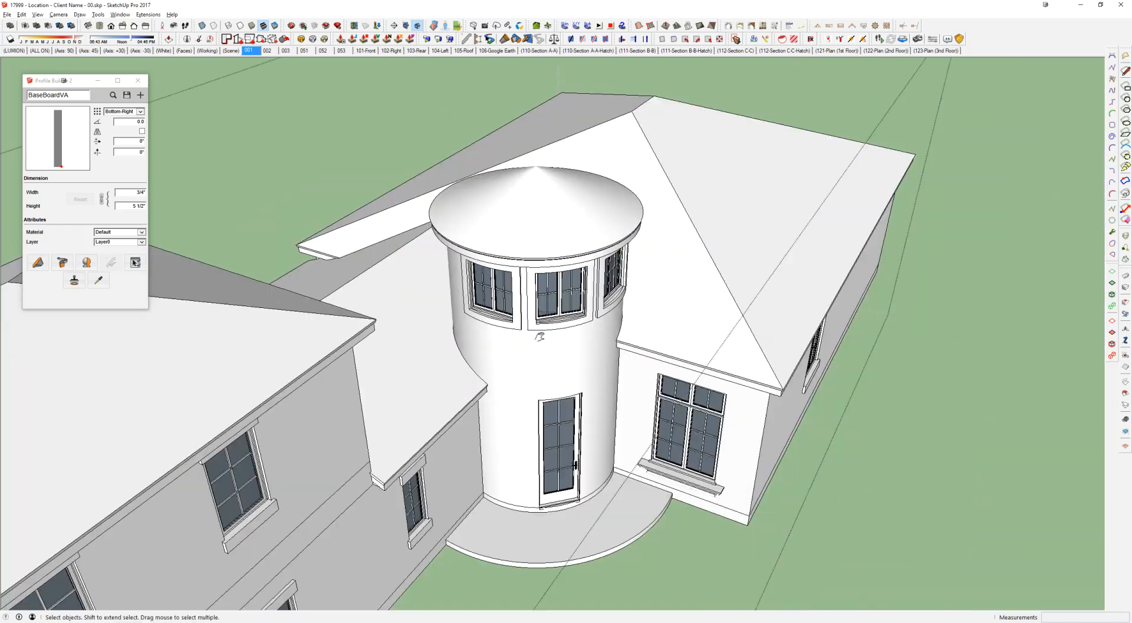
{"action": "middle_click_drag", "start_coordinate": [538, 334], "coordinate": [521, 278], "text": "shift"}
{"action": "scroll", "coordinate": [529, 344], "scroll_direction": "up", "scroll_amount": 3}
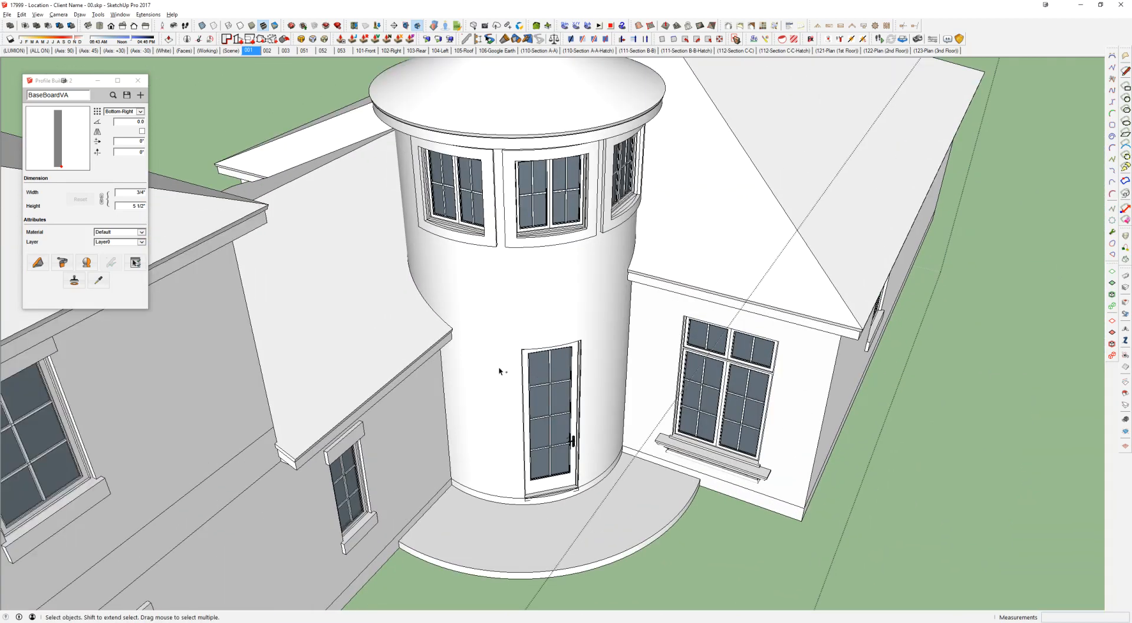
{"action": "scroll", "coordinate": [548, 377], "scroll_direction": "up", "scroll_amount": 2}
{"action": "double_click", "coordinate": [549, 377]}
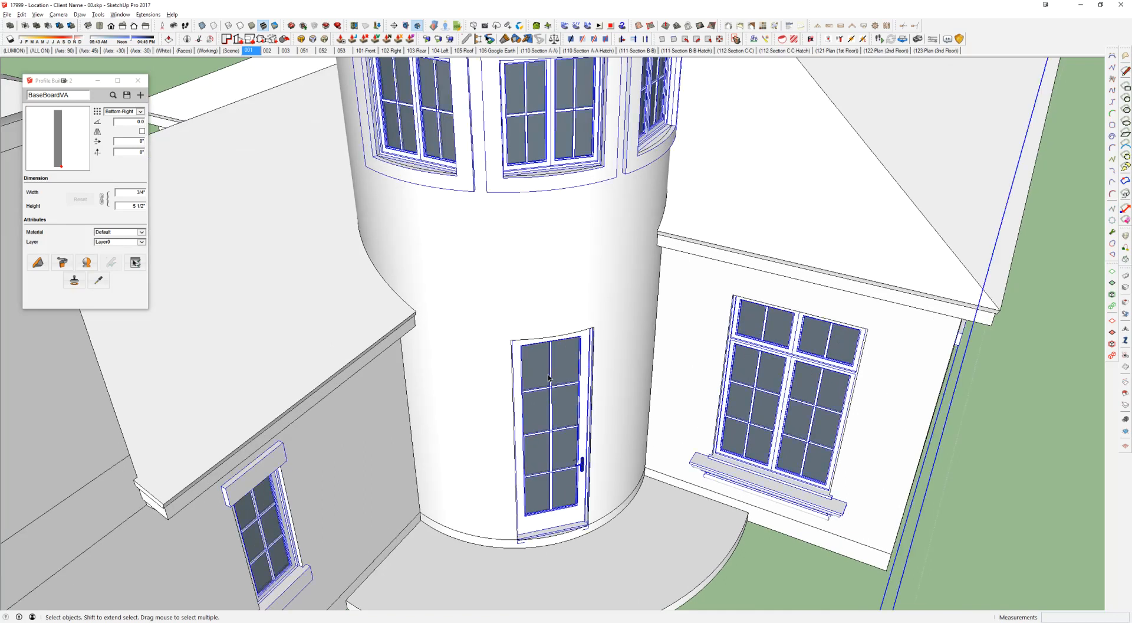
{"action": "left_click", "coordinate": [549, 377]}
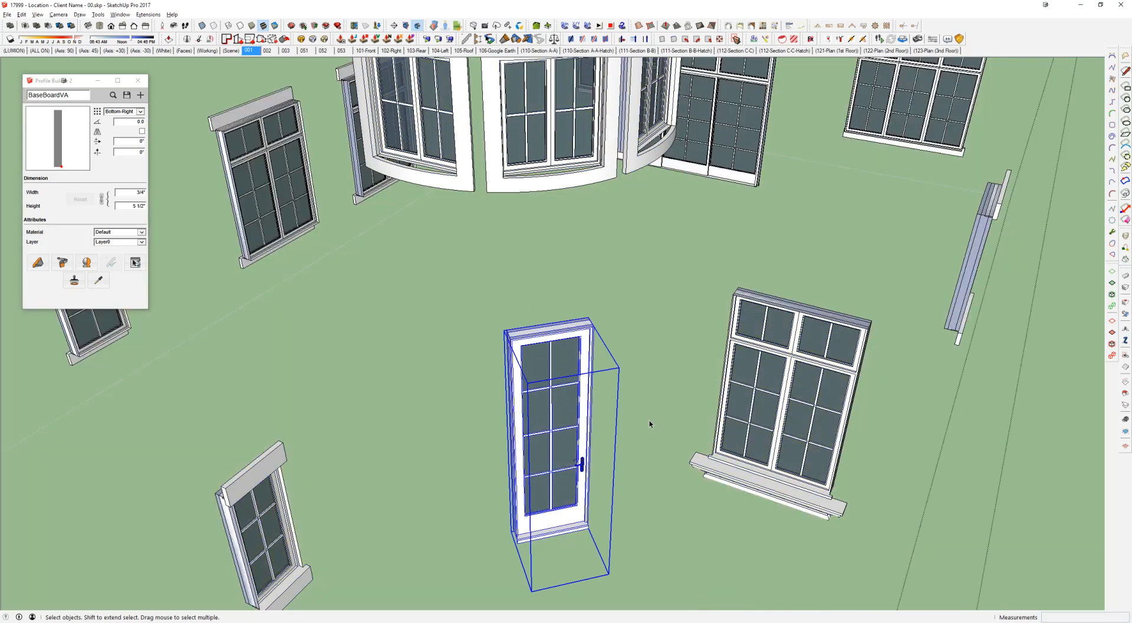
{"action": "left_click", "coordinate": [636, 407]}
{"action": "scroll", "coordinate": [636, 407], "scroll_direction": "down", "scroll_amount": 1}
{"action": "key", "text": "m"}
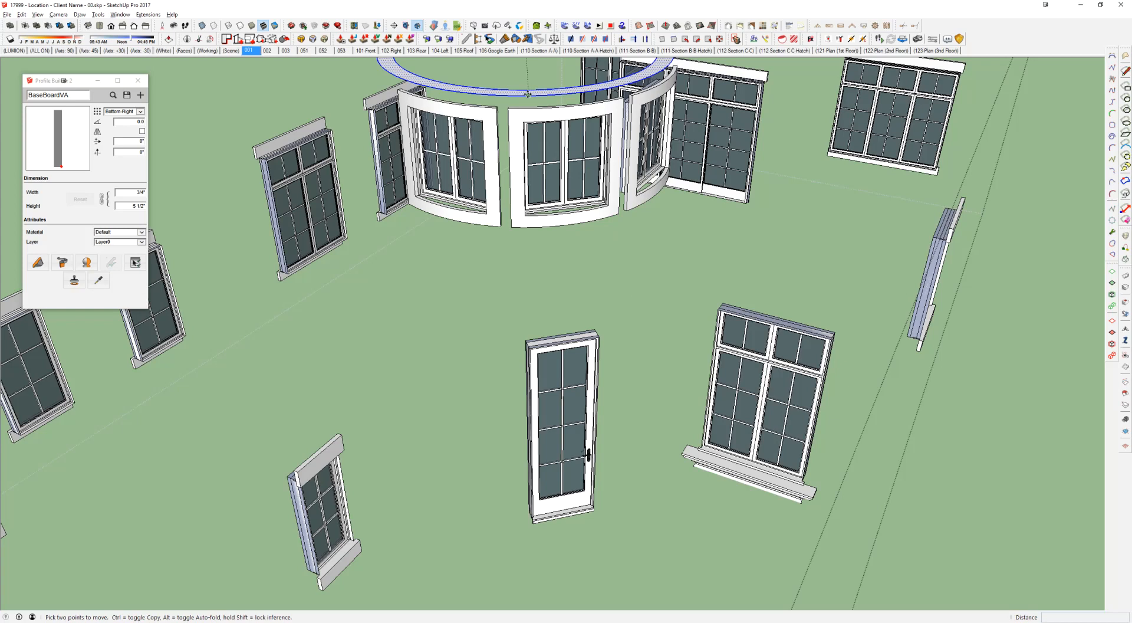
Step: Push/pull the ring down to the bottom of the tower's entry door
{"action": "key", "text": "p"}
{"action": "left_click", "coordinate": [523, 95]}
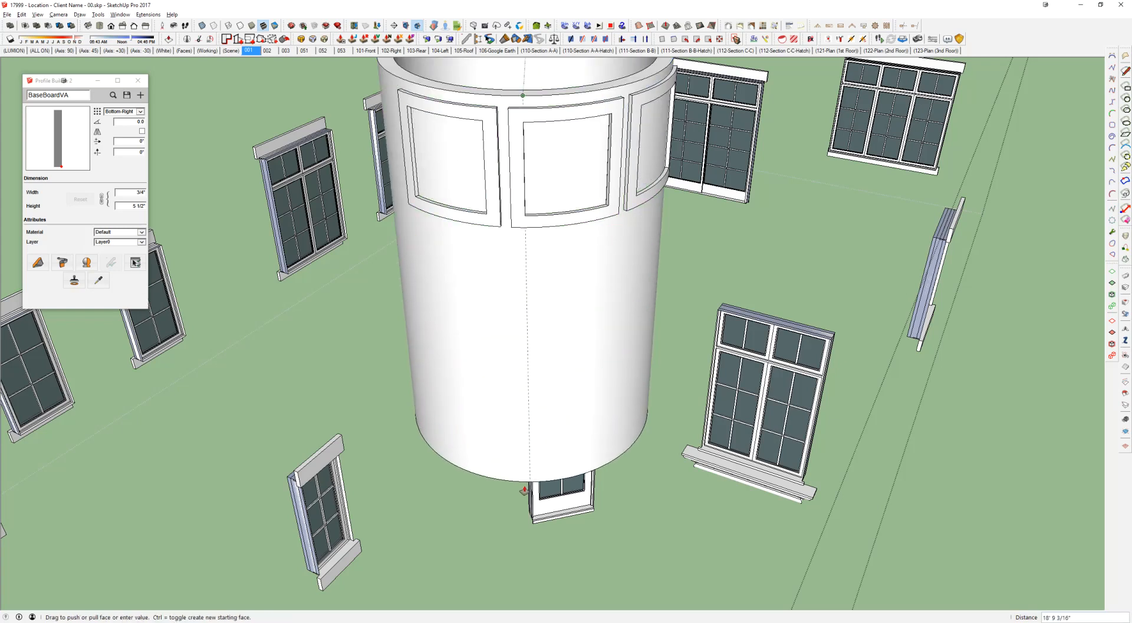
{"action": "left_click", "coordinate": [533, 521]}
{"action": "middle_click_drag", "start_coordinate": [530, 305], "coordinate": [533, 330], "text": "shift"}
Step: Group all of the hollow cylinder's geometry and hide the group
{"action": "key", "text": "space"}
{"action": "triple_click", "coordinate": [584, 293]}
{"action": "middle_click_drag", "start_coordinate": [585, 293], "coordinate": [496, 292]}
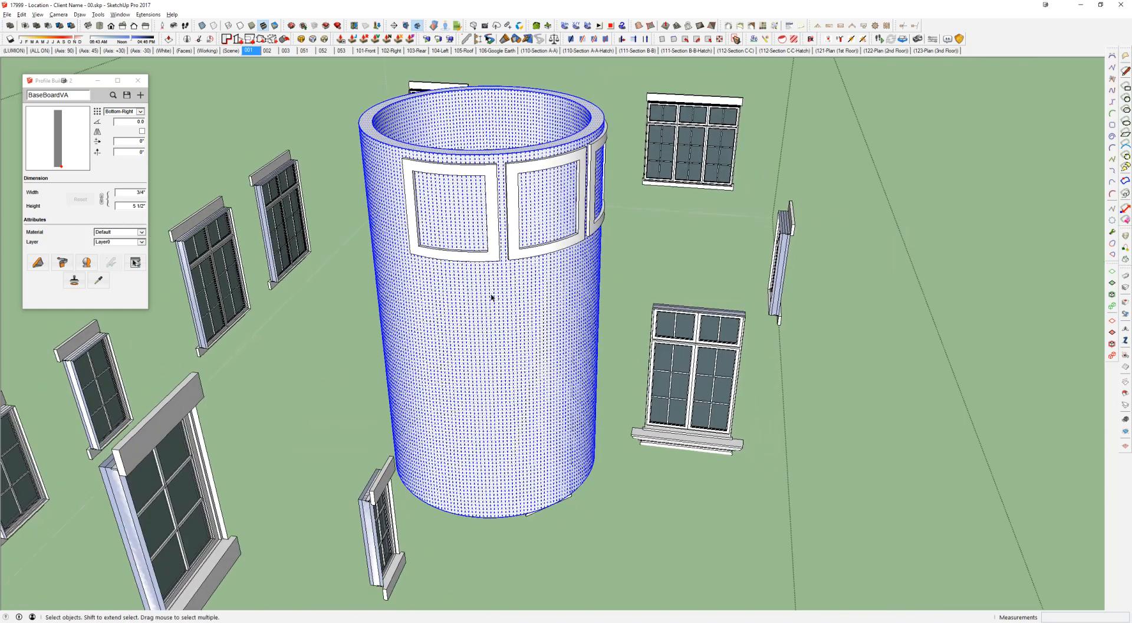
{"action": "key", "text": "ctrl+g"}
{"action": "scroll", "coordinate": [455, 455], "scroll_direction": "up", "scroll_amount": 5}
{"action": "right_click", "coordinate": [348, 370]}
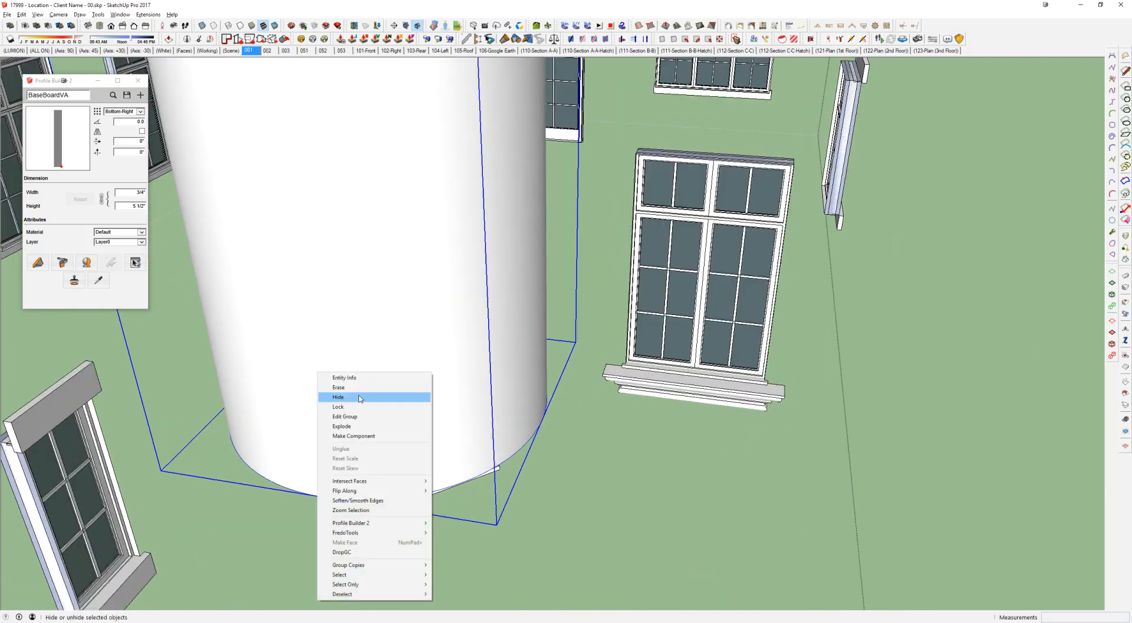
{"action": "left_click", "coordinate": [345, 397]}
Step: Draw a line across the top of the entry door's outer frame to form a covering face, and cut that face
{"action": "double_click", "coordinate": [431, 415]}
{"action": "scroll", "coordinate": [397, 211], "scroll_direction": "up", "scroll_amount": 2}
{"action": "left_click", "coordinate": [394, 218]}
{"action": "key", "text": "l"}
{"action": "left_click", "coordinate": [387, 215]}
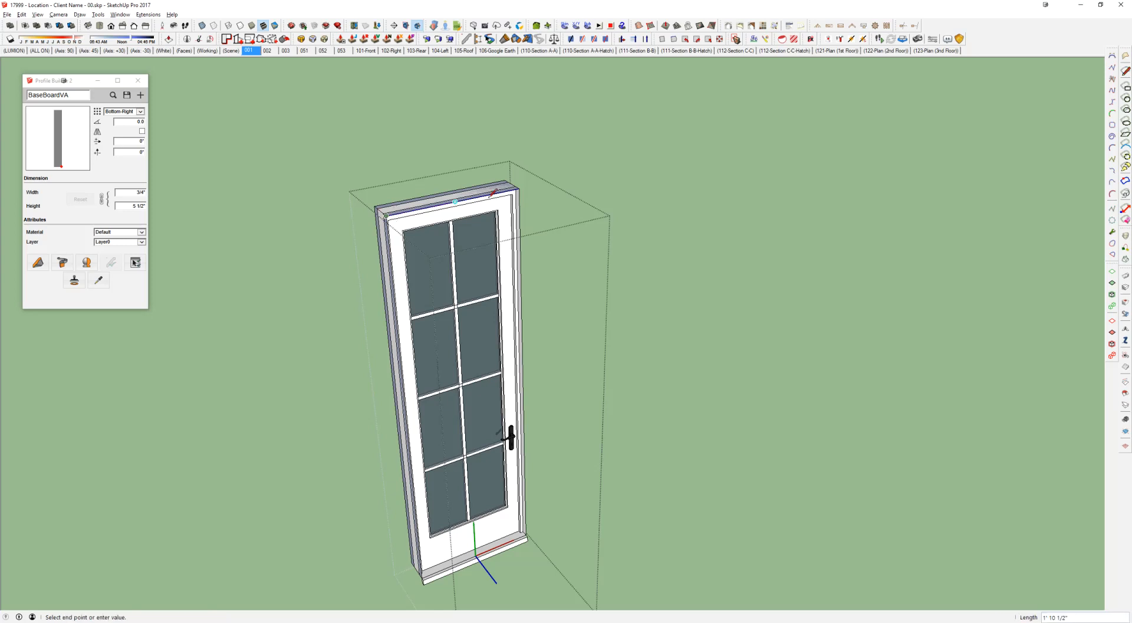
{"action": "left_click", "coordinate": [520, 186]}
{"action": "key", "text": "space"}
{"action": "left_click", "coordinate": [501, 228]}
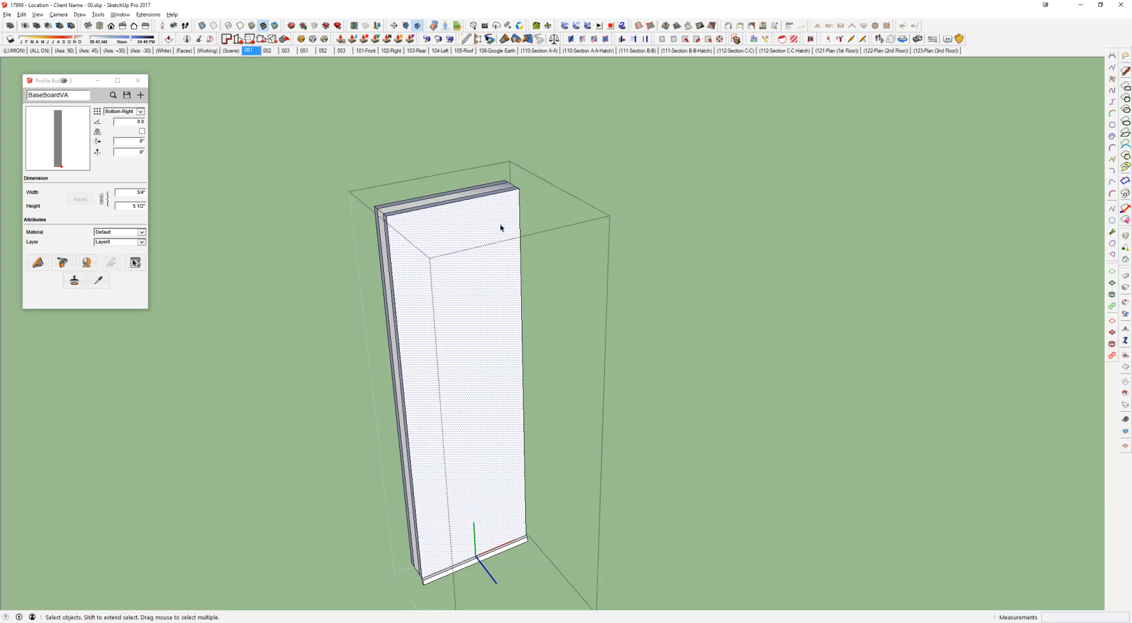
{"action": "key", "text": "Delete"}
Step: Leave the door component and bring the hidden cylinder group back into view
{"action": "scroll", "coordinate": [501, 227], "scroll_direction": "down", "scroll_amount": 3}
{"action": "key", "text": "Escape"}
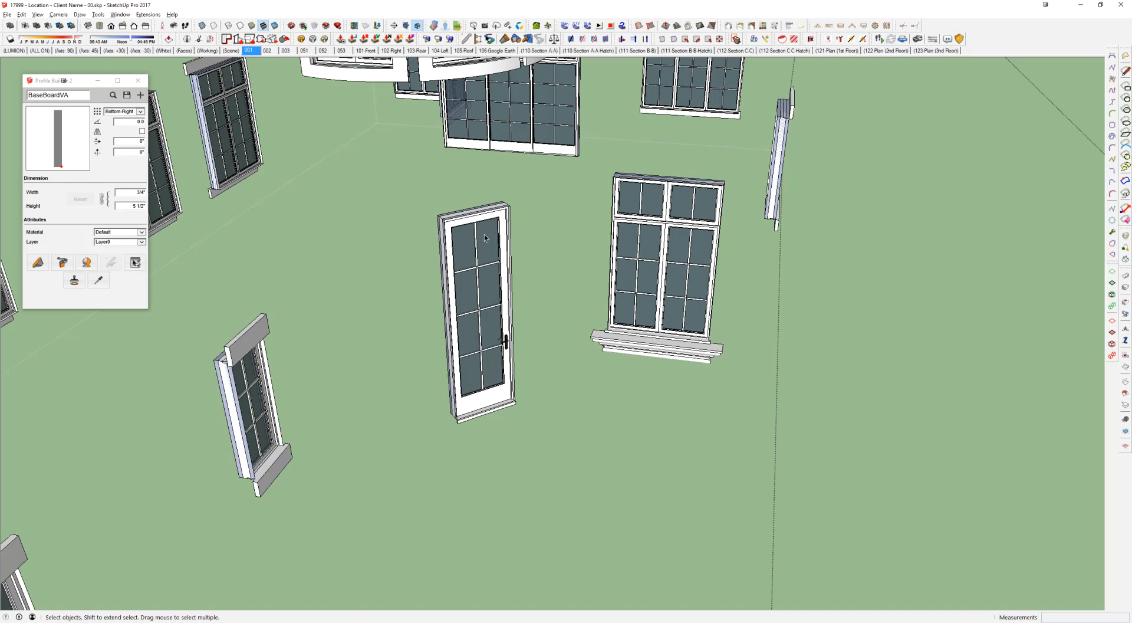
{"action": "key", "text": "Escape"}
{"action": "triple_click", "coordinate": [449, 171]}
{"action": "key", "text": "Escape"}
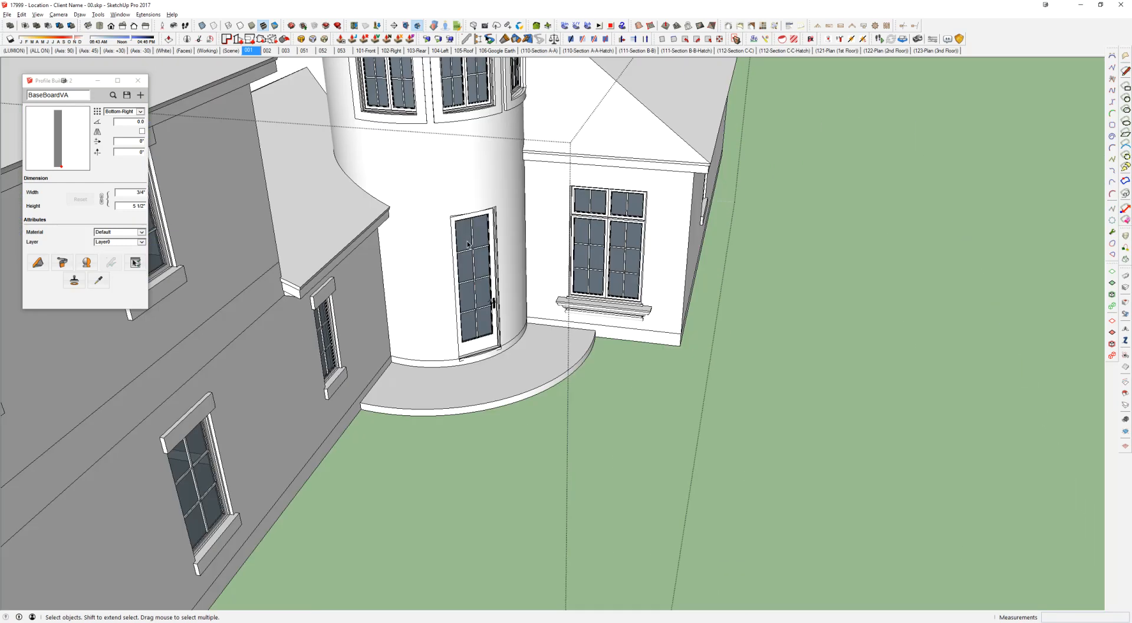
{"action": "double_click", "coordinate": [464, 238]}
{"action": "key", "text": "ctrl+z"}
Step: Open the cylinder group and paste the door-sized face in place inside it
{"action": "triple_click", "coordinate": [463, 203]}
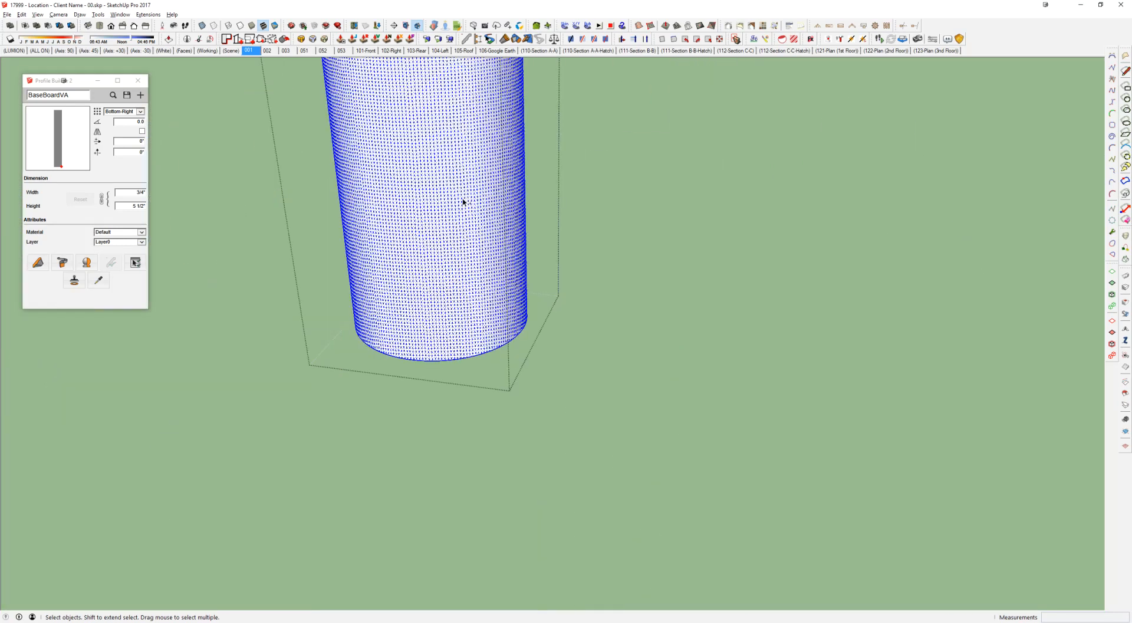
{"action": "key", "text": "Escape"}
{"action": "double_click", "coordinate": [463, 199]}
{"action": "middle_click_drag", "start_coordinate": [458, 212], "coordinate": [541, 312]}
Step: Push/pull the door-sized face outward into a block extending beyond the cylinder wall
{"action": "key", "text": "p"}
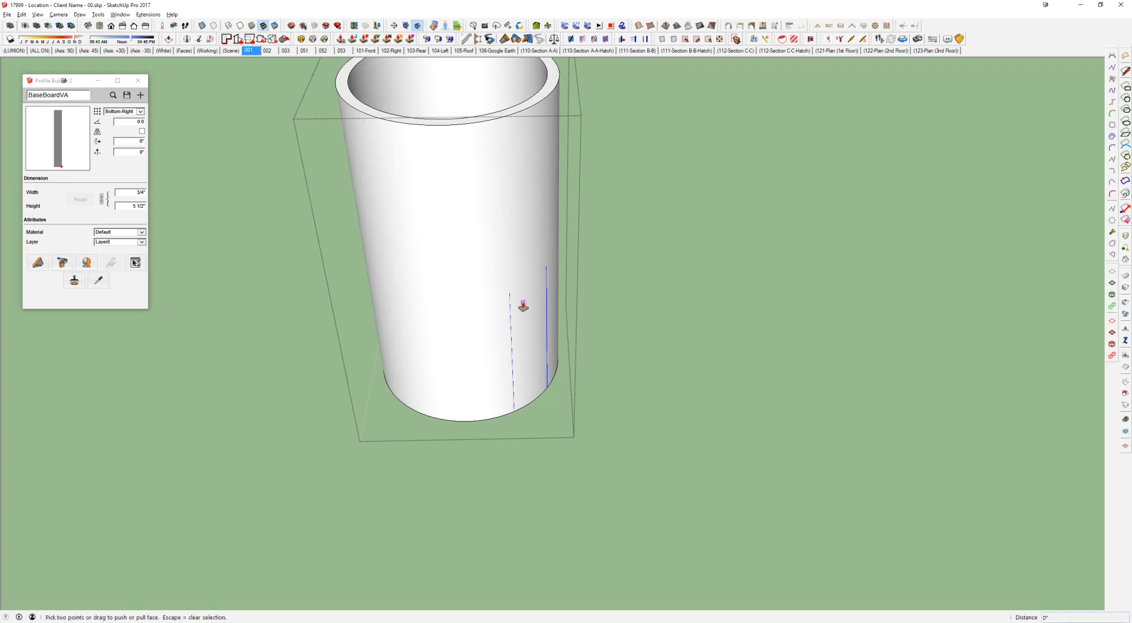
{"action": "left_click", "coordinate": [520, 302]}
{"action": "left_click", "coordinate": [619, 378]}
{"action": "key", "text": "space"}
Step: Group the door-sized block and move it inward so it passes through the cylinder wall
{"action": "triple_click", "coordinate": [571, 324]}
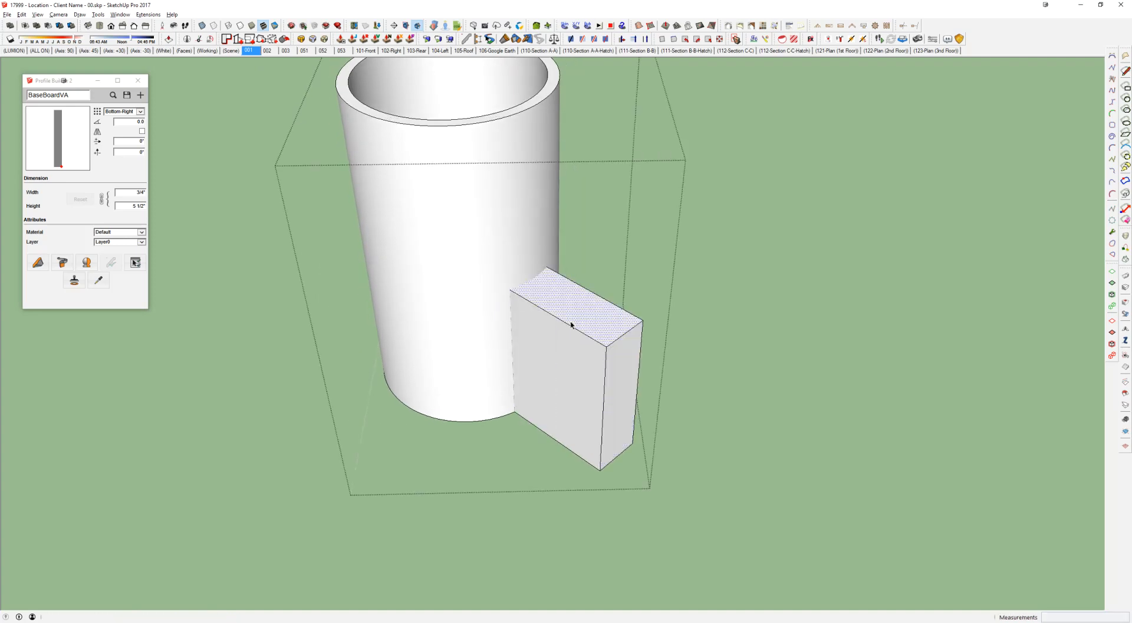
{"action": "key", "text": "g"}
{"action": "scroll", "coordinate": [604, 345], "scroll_direction": "up", "scroll_amount": 1}
{"action": "key", "text": "m"}
{"action": "left_click", "coordinate": [605, 345]}
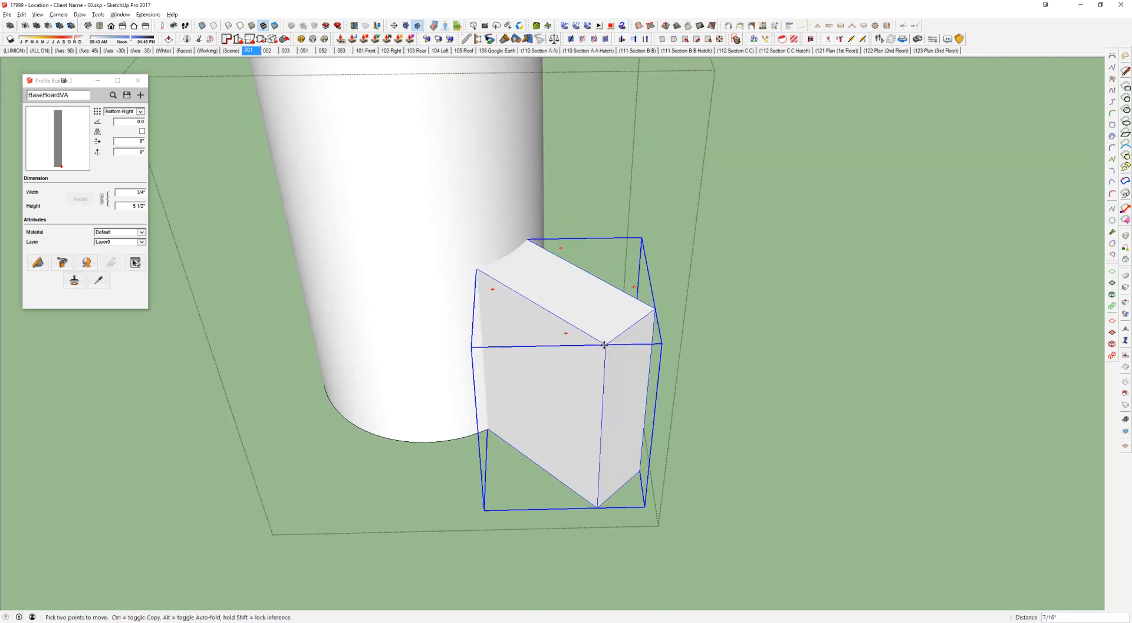
{"action": "key", "text": "ctrl"}
{"action": "left_click", "coordinate": [579, 329]}
{"action": "key", "text": "e"}
{"action": "left_click", "coordinate": [601, 341]}
{"action": "middle_click_drag", "start_coordinate": [571, 294], "coordinate": [488, 219]}
{"action": "key", "text": "space"}
{"action": "scroll", "coordinate": [504, 239], "scroll_direction": "up", "scroll_amount": 2}
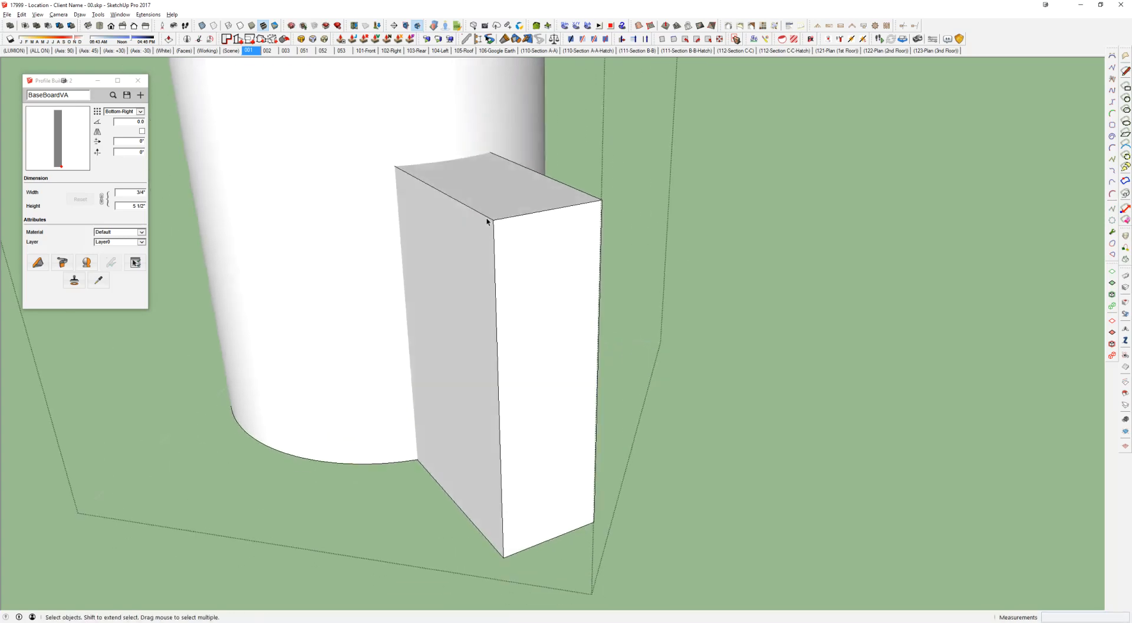
Step: Open the block group and push/pull its side and top faces slightly inward to narrow and lower the block
{"action": "triple_click", "coordinate": [478, 253]}
{"action": "key", "text": "p"}
{"action": "left_click", "coordinate": [445, 252]}
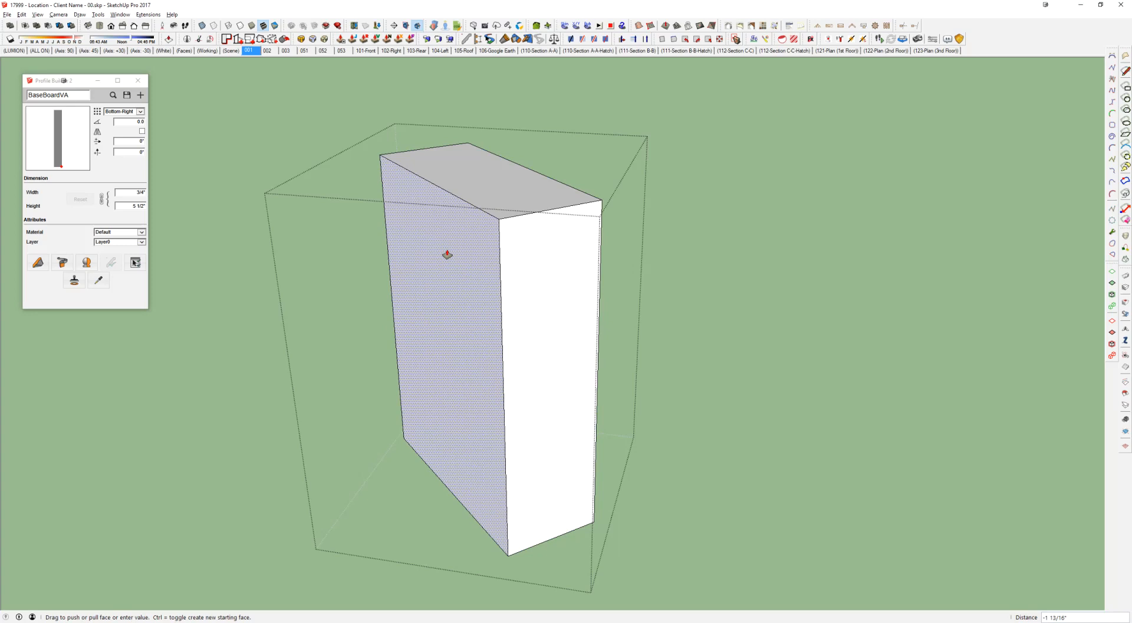
{"action": "left_click", "coordinate": [448, 255]}
{"action": "left_click", "coordinate": [505, 218]}
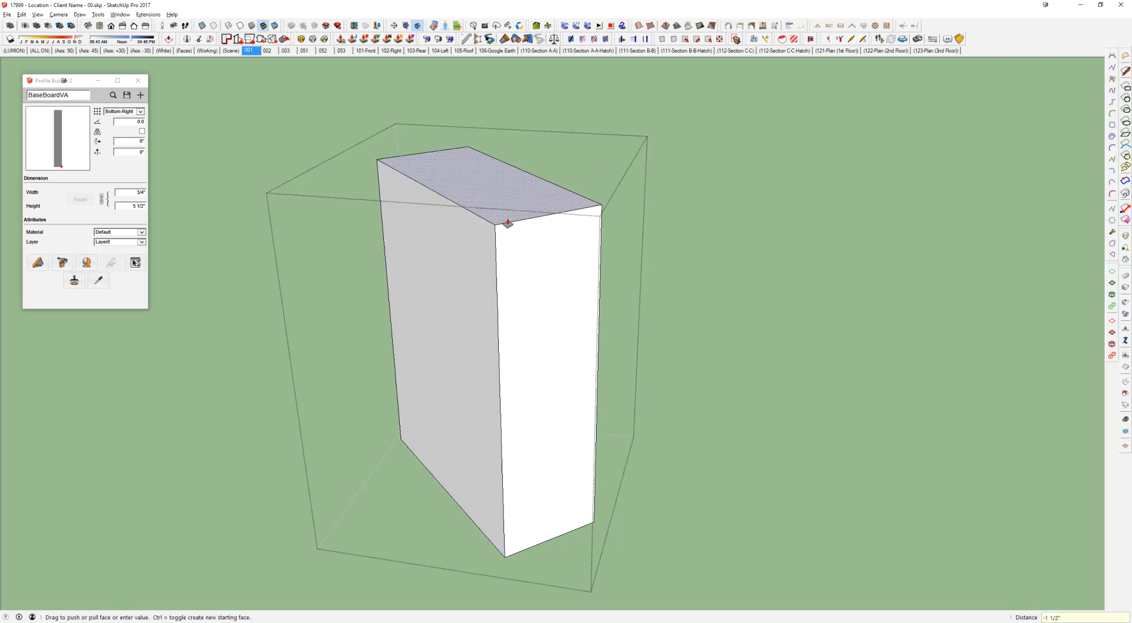
{"action": "key", "text": "Return"}
{"action": "middle_click_drag", "start_coordinate": [508, 223], "coordinate": [214, 220]}
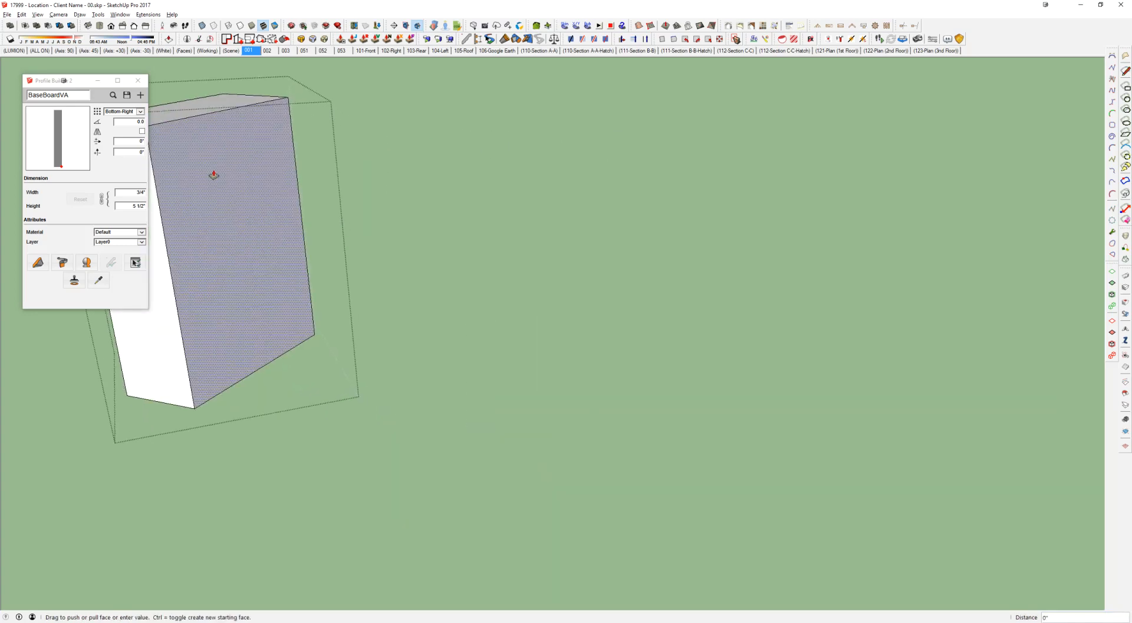
{"action": "middle_click_drag", "start_coordinate": [276, 160], "coordinate": [568, 206]}
{"action": "left_click", "coordinate": [568, 204]}
{"action": "scroll", "coordinate": [568, 213], "scroll_direction": "down", "scroll_amount": 2}
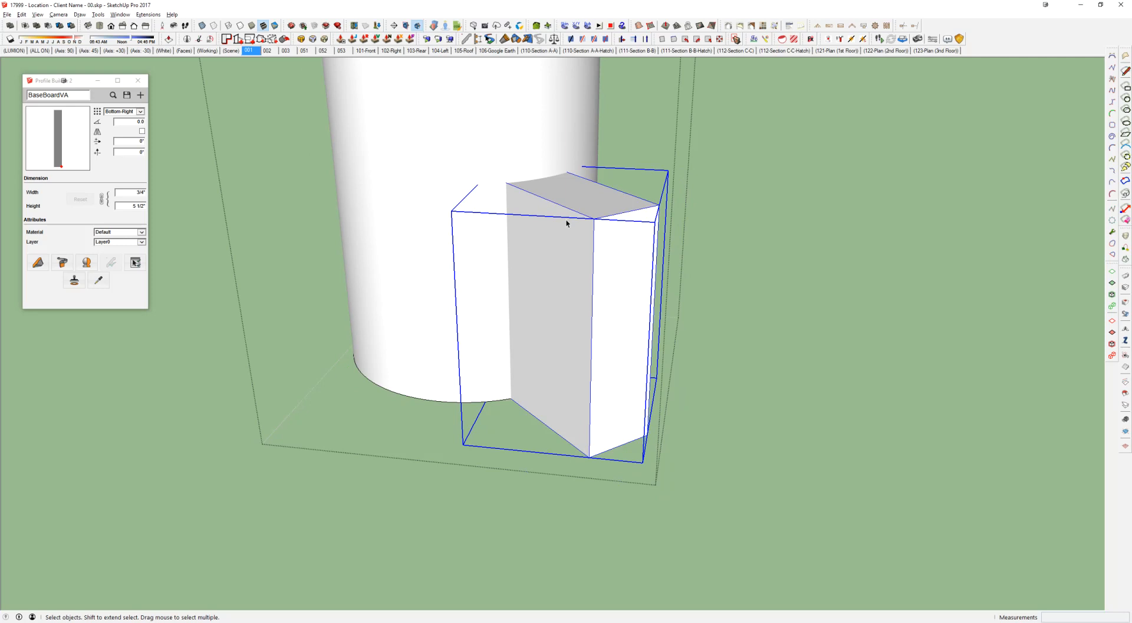
Step: Copy the block's front face and subtract the block from the cylinder solid to cut the door opening
{"action": "double_click", "coordinate": [620, 263]}
{"action": "left_click", "coordinate": [628, 258]}
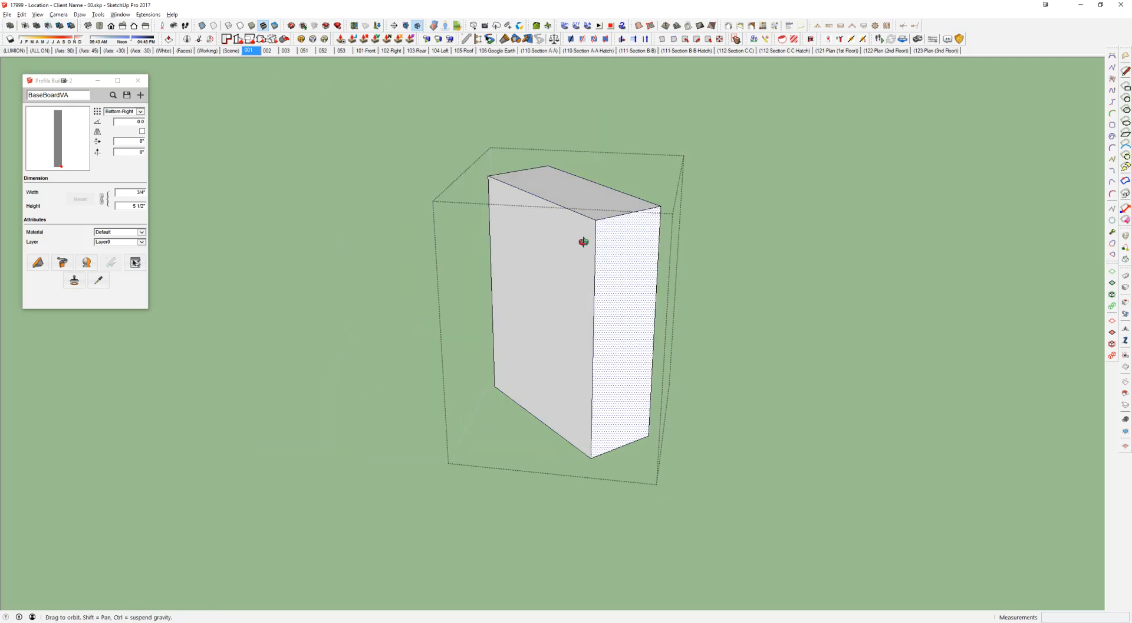
{"action": "middle_click_drag", "start_coordinate": [579, 242], "coordinate": [602, 222]}
{"action": "key", "text": "Escape"}
{"action": "left_click", "coordinate": [602, 222]}
{"action": "key", "text": "shift+s"}
{"action": "left_click", "coordinate": [504, 122]}
{"action": "middle_click_drag", "start_coordinate": [605, 216], "coordinate": [603, 281]}
{"action": "middle_click_drag", "start_coordinate": [522, 179], "coordinate": [492, 340]}
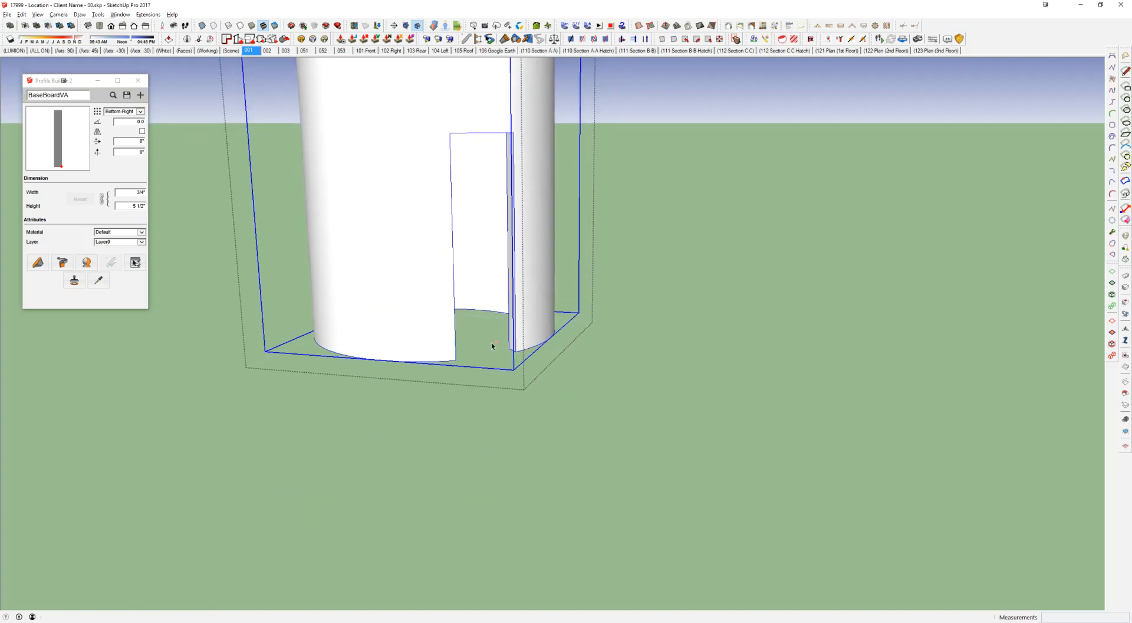
{"action": "middle_click_drag", "start_coordinate": [467, 113], "coordinate": [551, 212]}
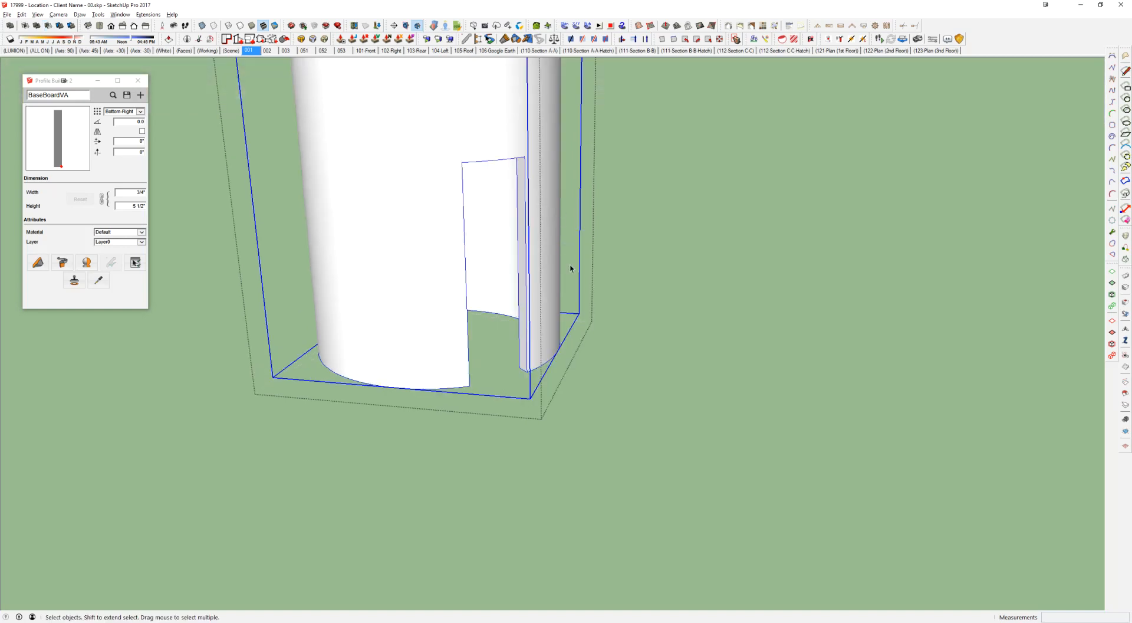
Step: Paste the copied door face in place and offset its outline outward, deleting the inner face to leave a frame-shaped border
{"action": "key", "text": "ctrl+shift+v"}
{"action": "double_click", "coordinate": [576, 237]}
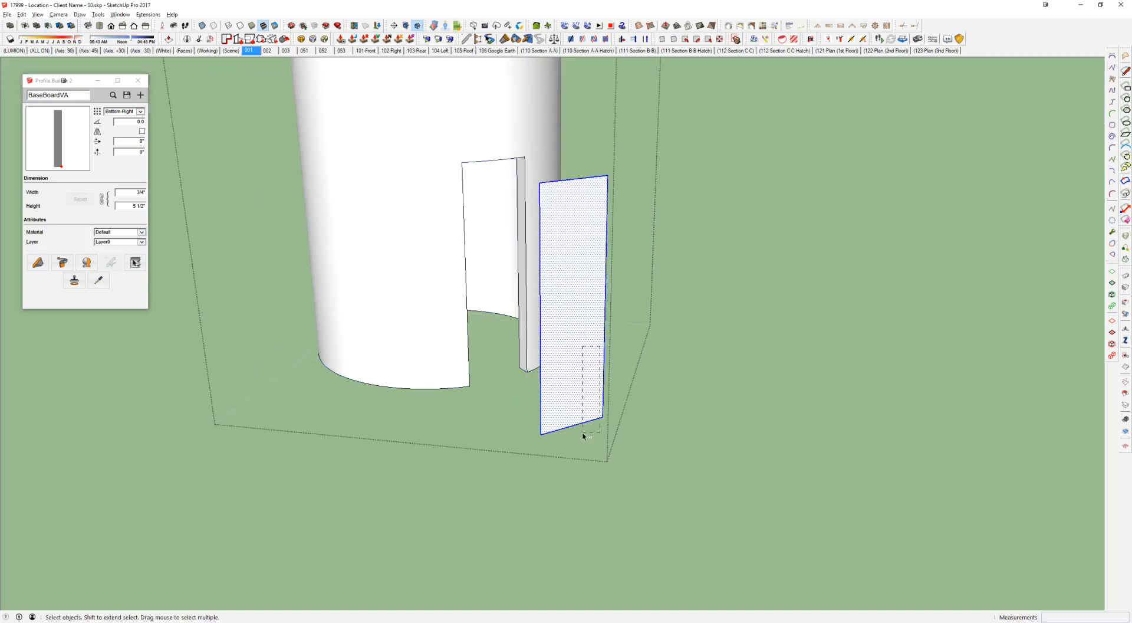
{"action": "key", "text": "f"}
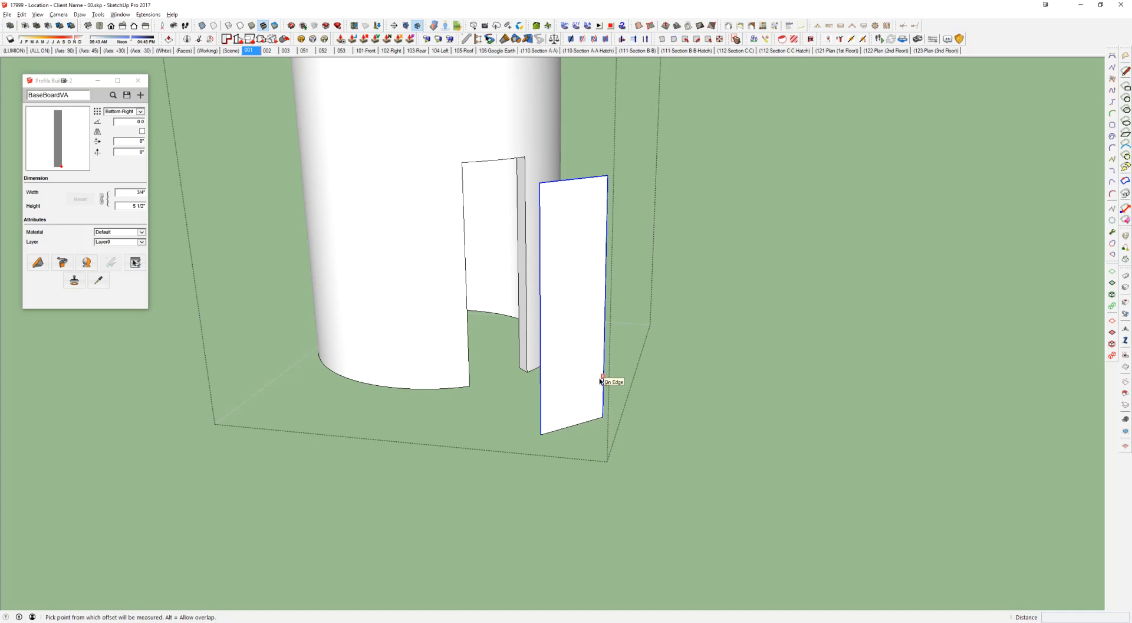
{"action": "key", "text": "space"}
{"action": "double_click", "coordinate": [576, 372]}
{"action": "key", "text": "f"}
{"action": "left_click", "coordinate": [602, 342]}
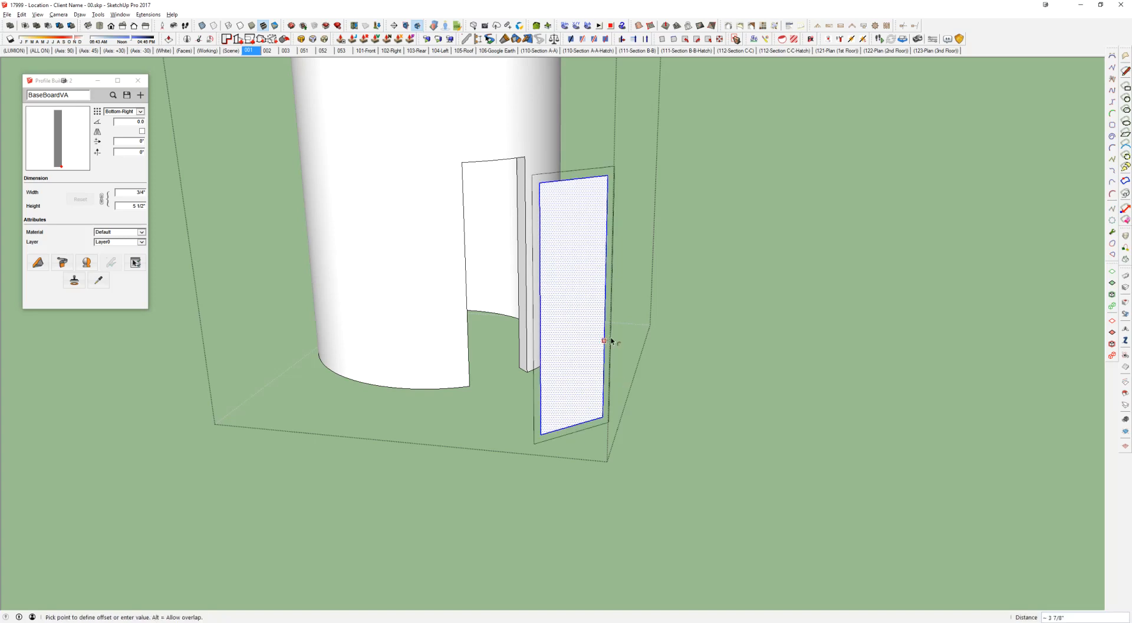
{"action": "left_click", "coordinate": [611, 339]}
{"action": "key", "text": "space"}
{"action": "key", "text": "Delete"}
Step: Push/pull the frame-shaped face back through the cylinder wall and make the resulting hollow block a group
{"action": "double_click", "coordinate": [609, 264]}
{"action": "key", "text": "p"}
{"action": "left_click", "coordinate": [609, 265]}
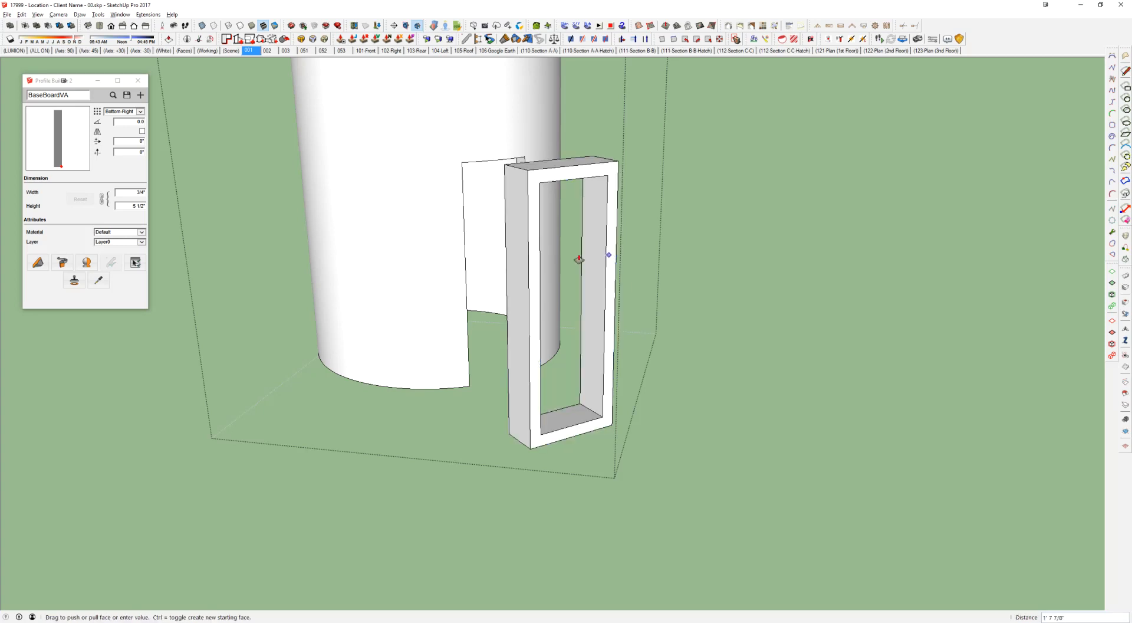
{"action": "left_click", "coordinate": [463, 189]}
{"action": "key", "text": "space"}
{"action": "left_click", "coordinate": [509, 163]}
{"action": "triple_click", "coordinate": [509, 163]}
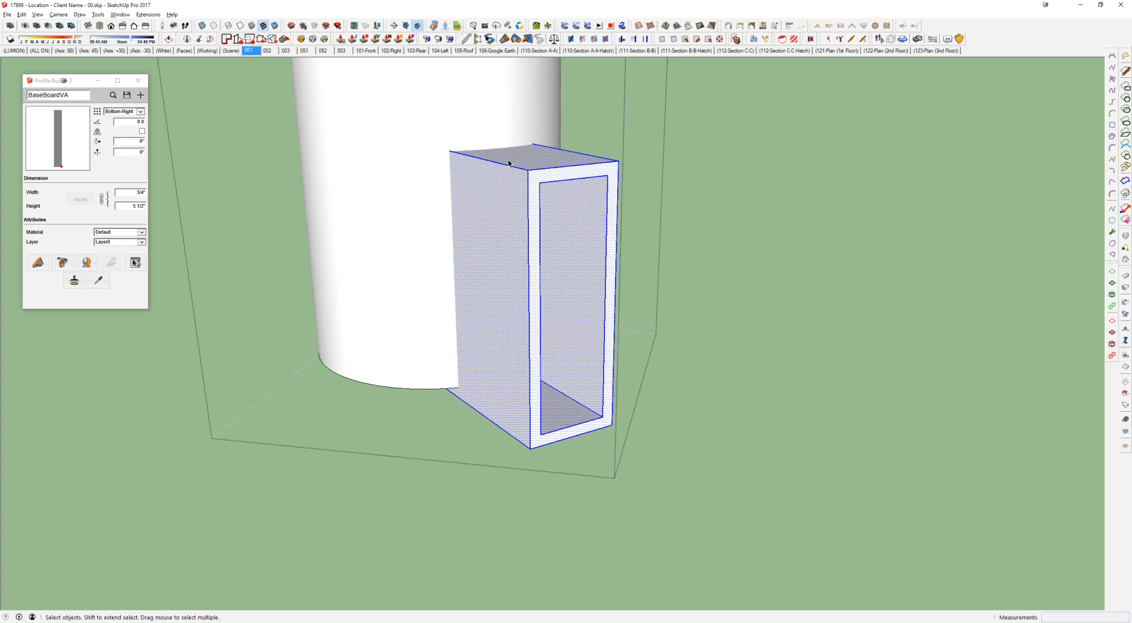
{"action": "key", "text": "ctrl+g"}
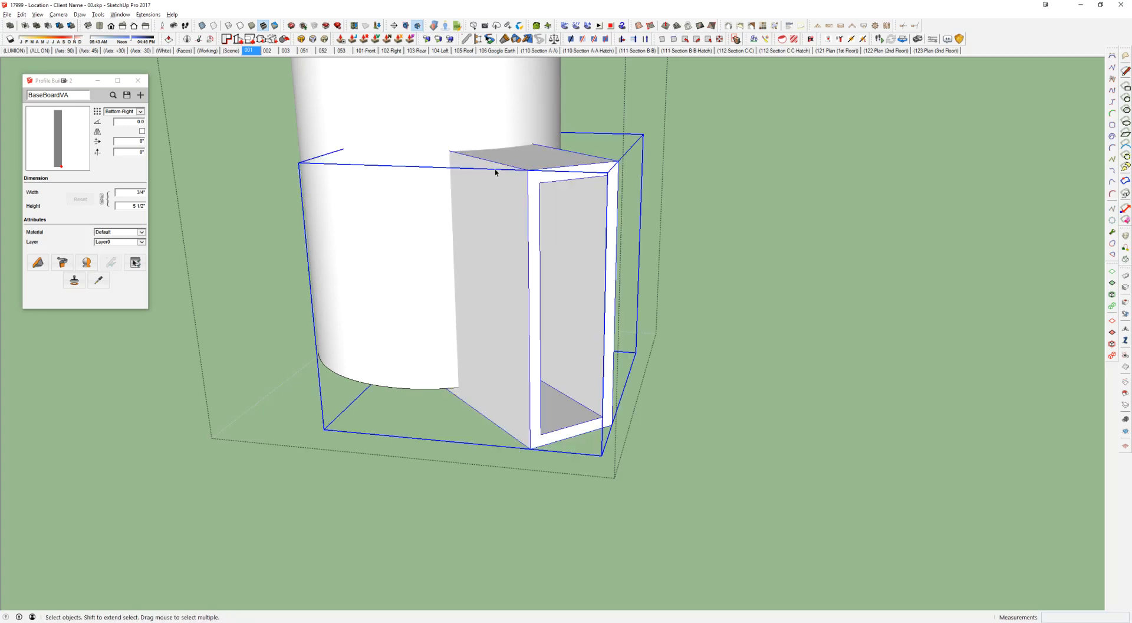
Step: Intersect the hollow frame group with the cylinder to leave a solid curved door surround
{"action": "left_click", "coordinate": [394, 199], "text": "shift"}
{"action": "left_click", "coordinate": [25, 25]}
{"action": "middle_click_drag", "start_coordinate": [455, 141], "coordinate": [485, 157]}
{"action": "scroll", "coordinate": [472, 156], "scroll_direction": "up", "scroll_amount": 3}
{"action": "scroll", "coordinate": [464, 210], "scroll_direction": "up", "scroll_amount": 2}
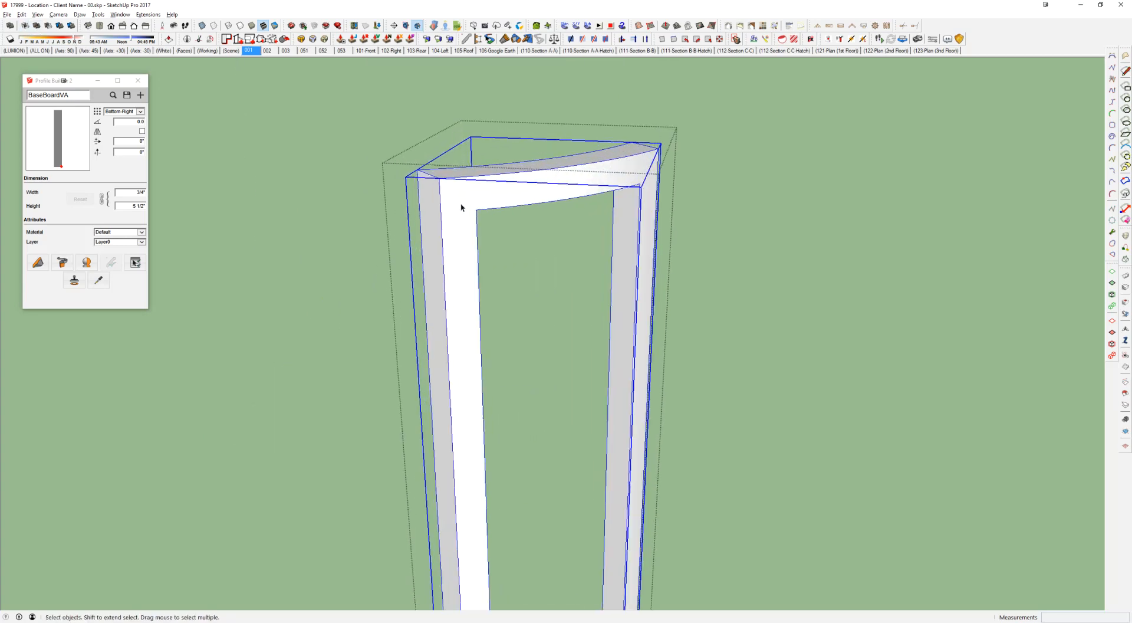
Step: Reduce the door surround to its curved outer face by deleting all its geometry and pasting that face back in place
{"action": "scroll", "coordinate": [463, 208], "scroll_direction": "down", "scroll_amount": 3}
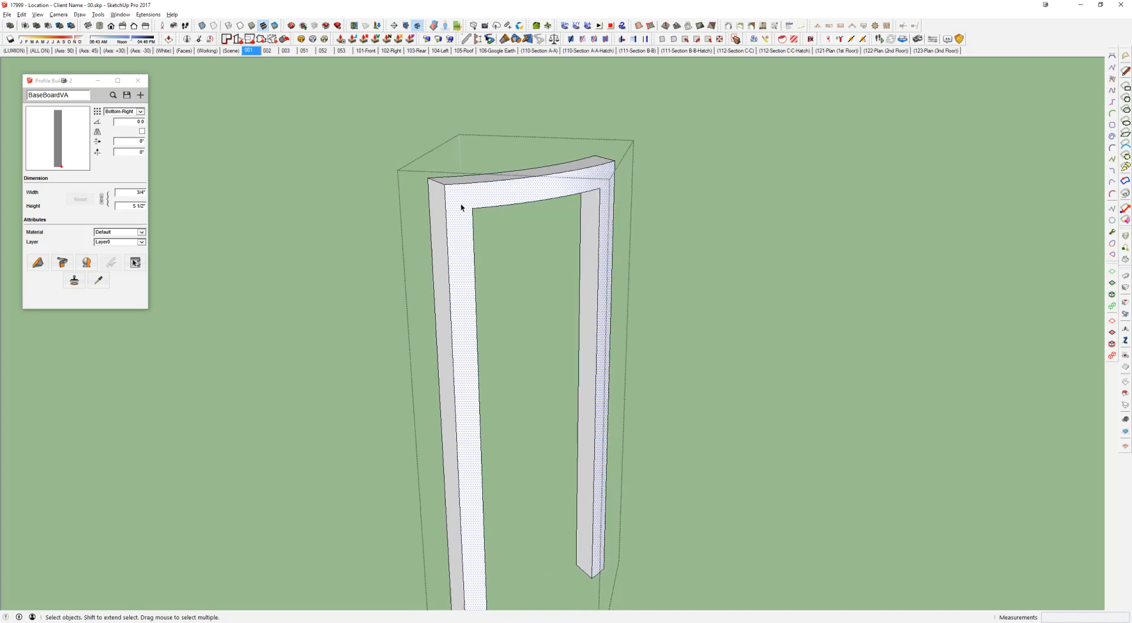
{"action": "middle_click_drag", "start_coordinate": [463, 200], "coordinate": [522, 208]}
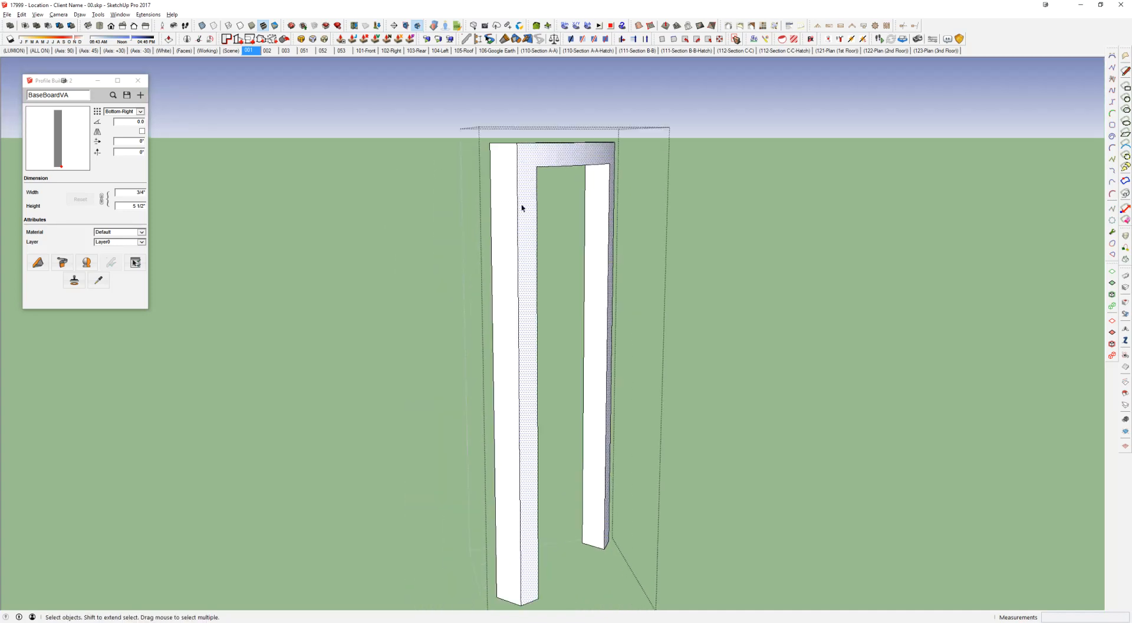
{"action": "triple_click", "coordinate": [519, 248]}
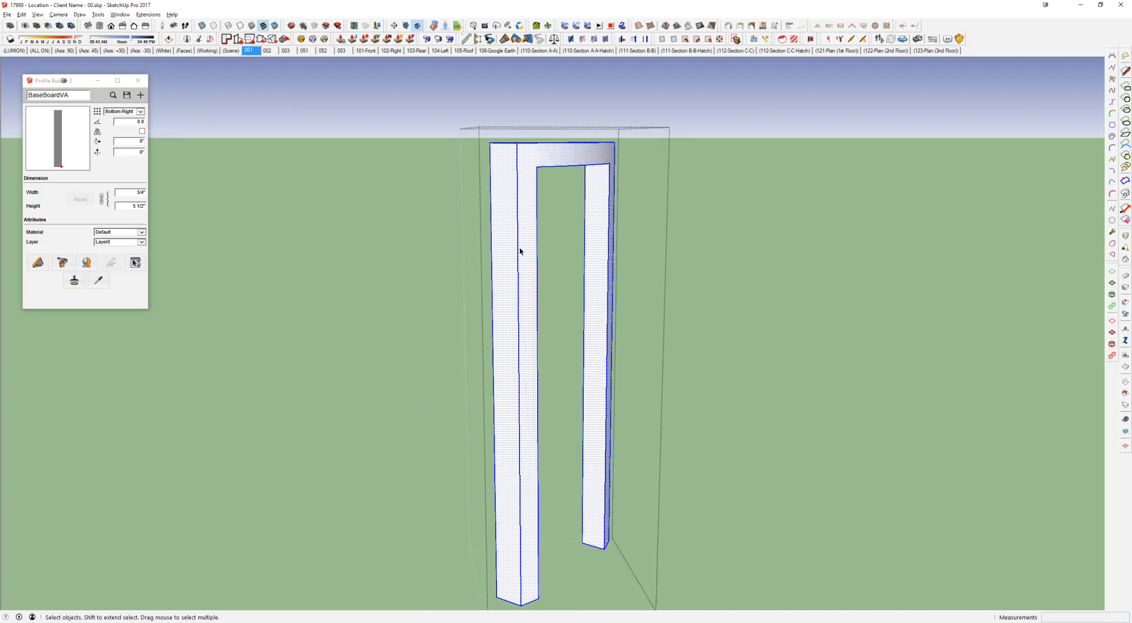
{"action": "key", "text": "Delete"}
{"action": "key", "text": "ctrl+shift+v"}
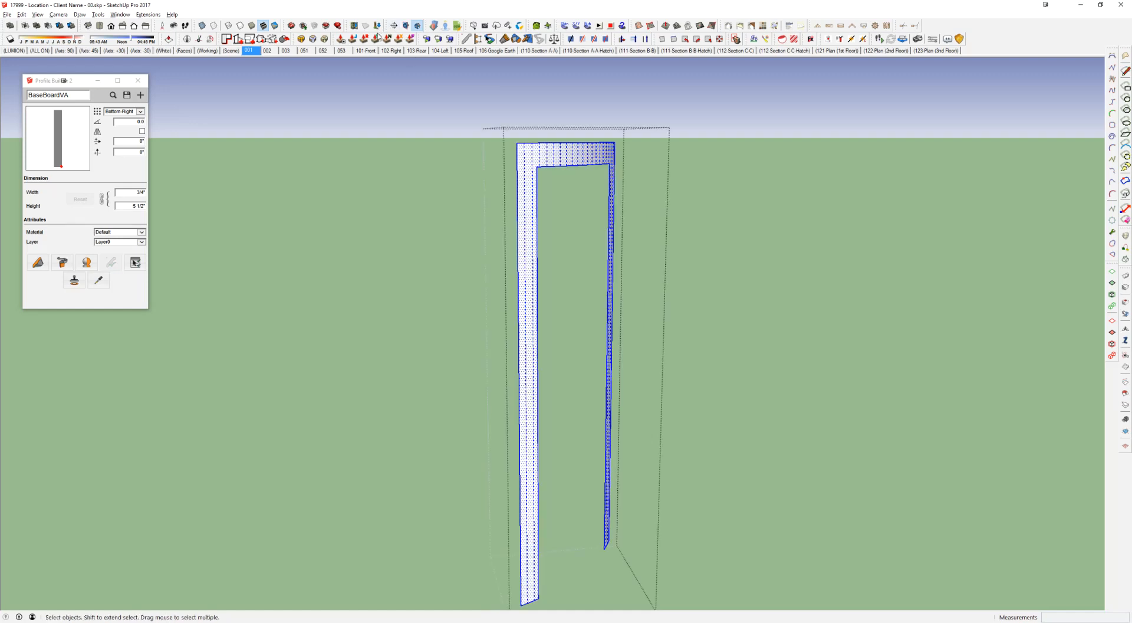
Step: Thicken the curved door trim face by 2" with Joint Push Pull
{"action": "left_click", "coordinate": [352, 39]}
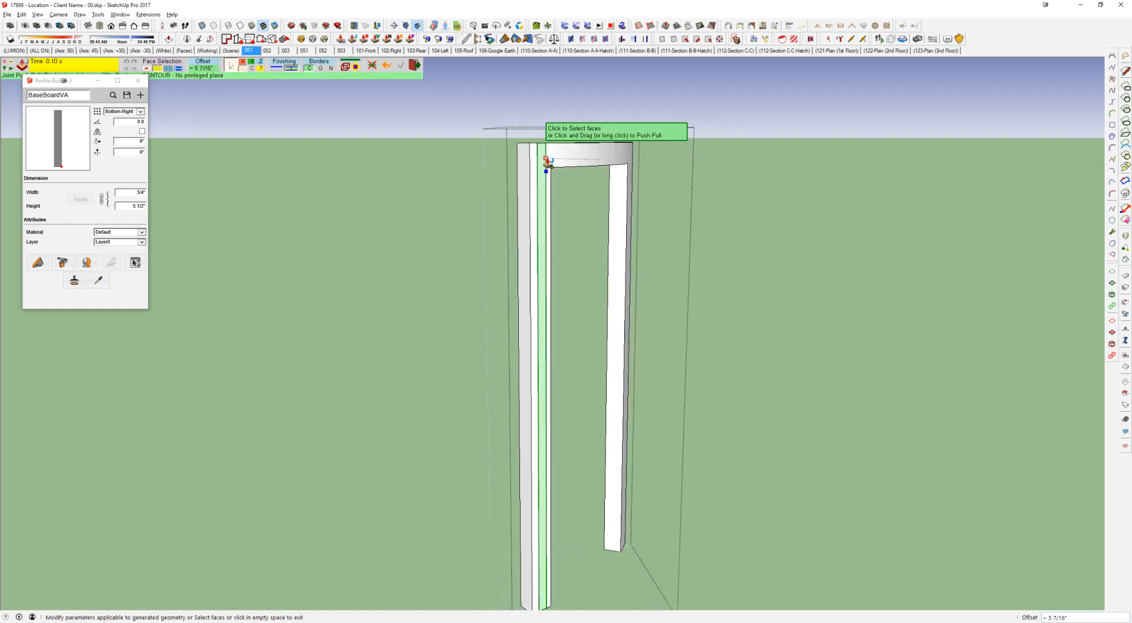
{"action": "type", "text": "2"}
{"action": "key", "text": "Return"}
Step: Transfer the finished curved trim to the entry door and return to the full house model
{"action": "key", "text": "space"}
{"action": "triple_click", "coordinate": [546, 159]}
{"action": "key", "text": "Escape"}
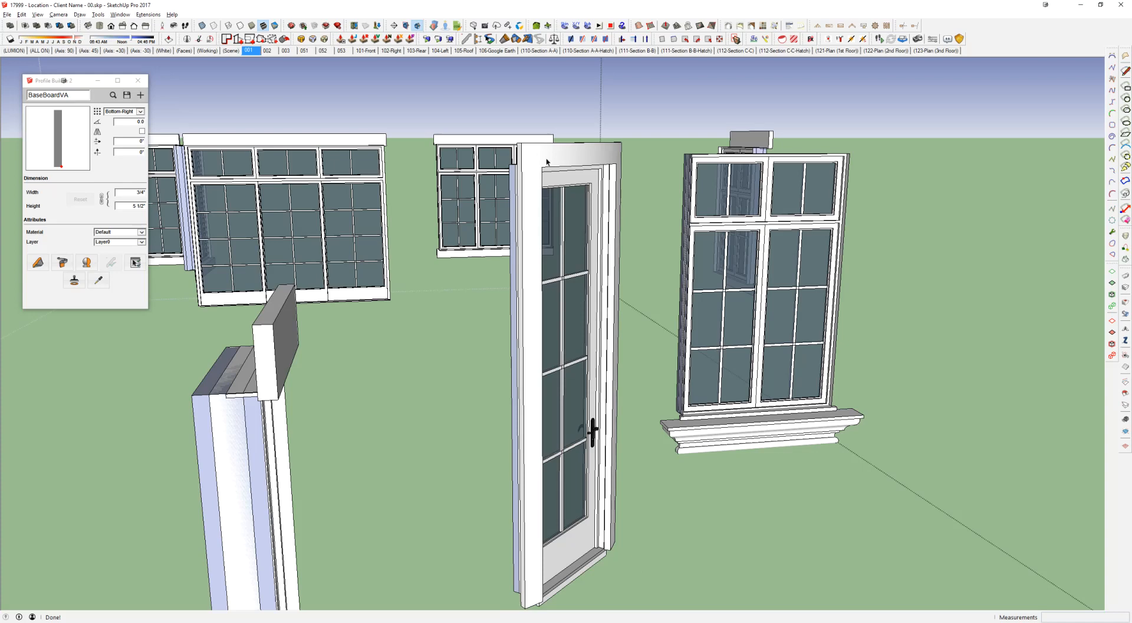
{"action": "scroll", "coordinate": [547, 161], "scroll_direction": "up", "scroll_amount": 3}
{"action": "left_click", "coordinate": [546, 160]}
{"action": "middle_click_drag", "start_coordinate": [546, 160], "coordinate": [507, 106]}
{"action": "scroll", "coordinate": [575, 171], "scroll_direction": "down", "scroll_amount": 3}
{"action": "key", "text": "Escape"}
{"action": "middle_click_drag", "start_coordinate": [576, 172], "coordinate": [470, 215]}
{"action": "scroll", "coordinate": [529, 212], "scroll_direction": "down", "scroll_amount": 3}
{"action": "middle_click_drag", "start_coordinate": [576, 264], "coordinate": [541, 317]}
{"action": "scroll", "coordinate": [549, 268], "scroll_direction": "down", "scroll_amount": 2}
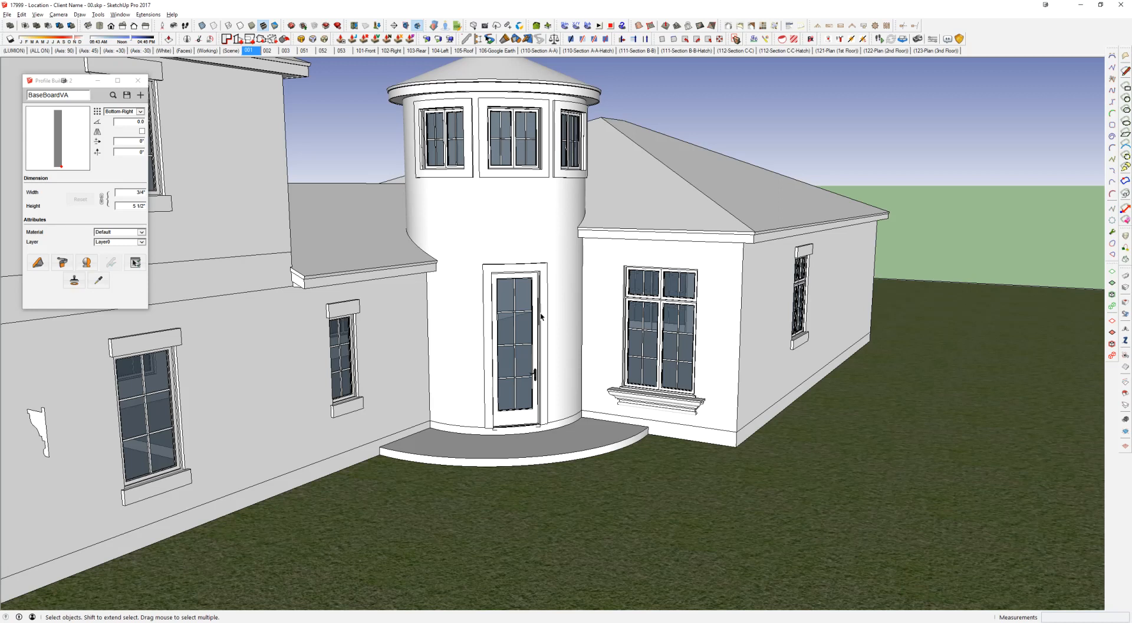
Step: Open the entry door trim and move its two lower ends down about 2' 3" to extend the legs to the porch
{"action": "scroll", "coordinate": [507, 421], "scroll_direction": "up", "scroll_amount": 2}
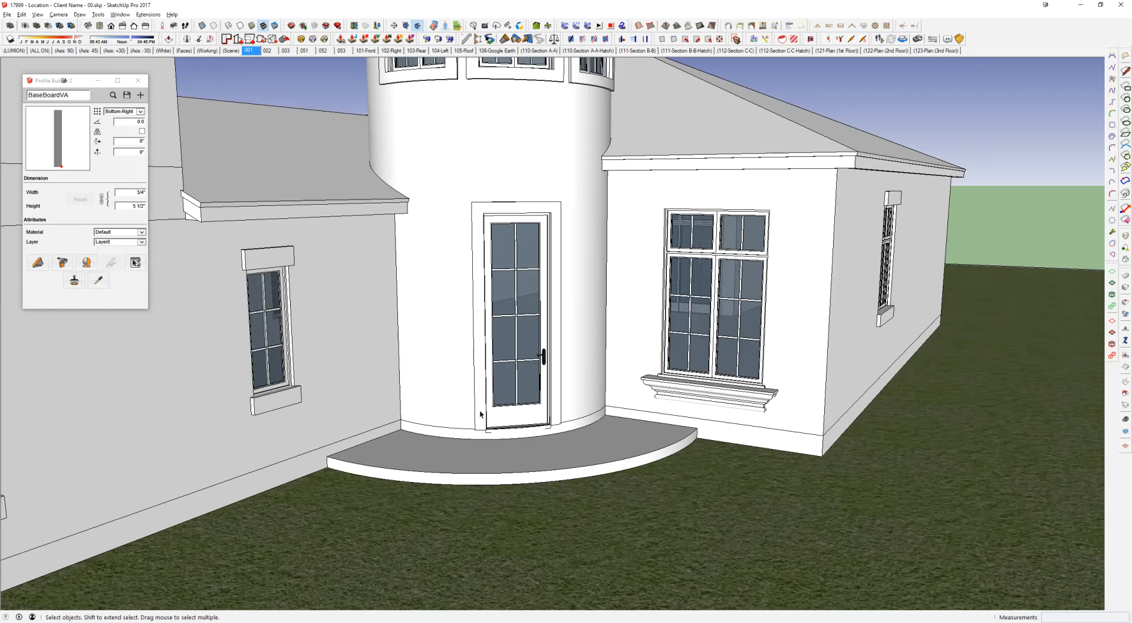
{"action": "double_click", "coordinate": [480, 411]}
{"action": "double_click", "coordinate": [480, 411]}
{"action": "double_click", "coordinate": [479, 411]}
{"action": "double_click", "coordinate": [476, 411]}
{"action": "left_click_drag", "start_coordinate": [408, 352], "coordinate": [640, 460]}
{"action": "key", "text": "m"}
{"action": "left_click", "coordinate": [621, 324]}
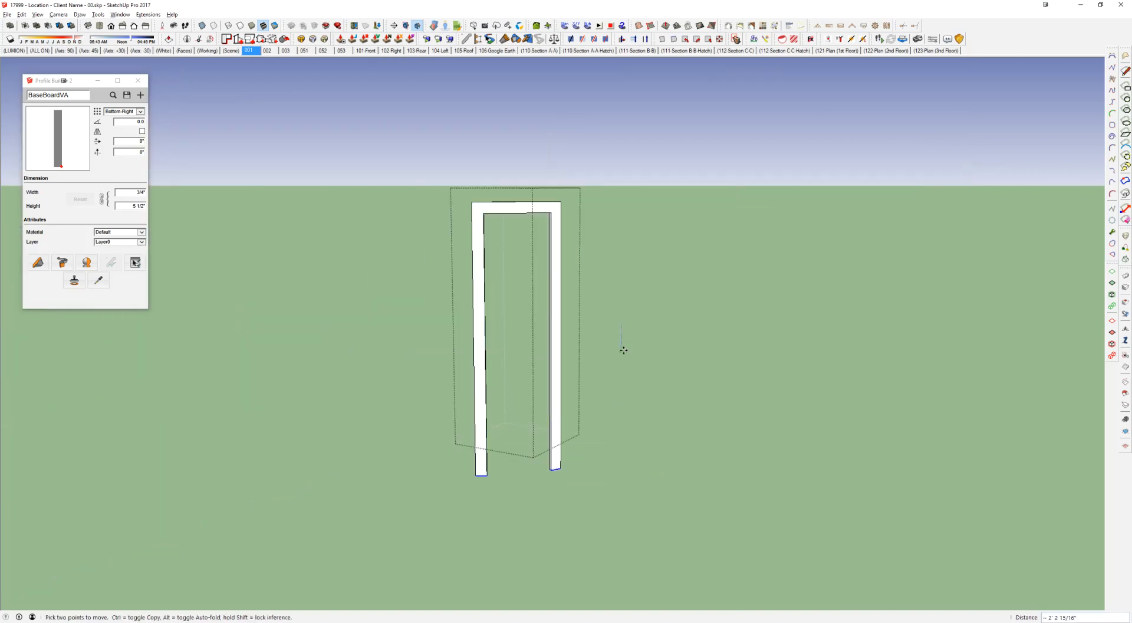
{"action": "left_click", "coordinate": [623, 350]}
{"action": "key", "text": "space"}
{"action": "left_click", "coordinate": [624, 352]}
{"action": "left_click", "coordinate": [624, 353]}
Step: Examine the entry door trim where it meets the porch and the trim across the house exterior
{"action": "scroll", "coordinate": [558, 443], "scroll_direction": "up", "scroll_amount": 4}
{"action": "scroll", "coordinate": [560, 456], "scroll_direction": "down", "scroll_amount": 2}
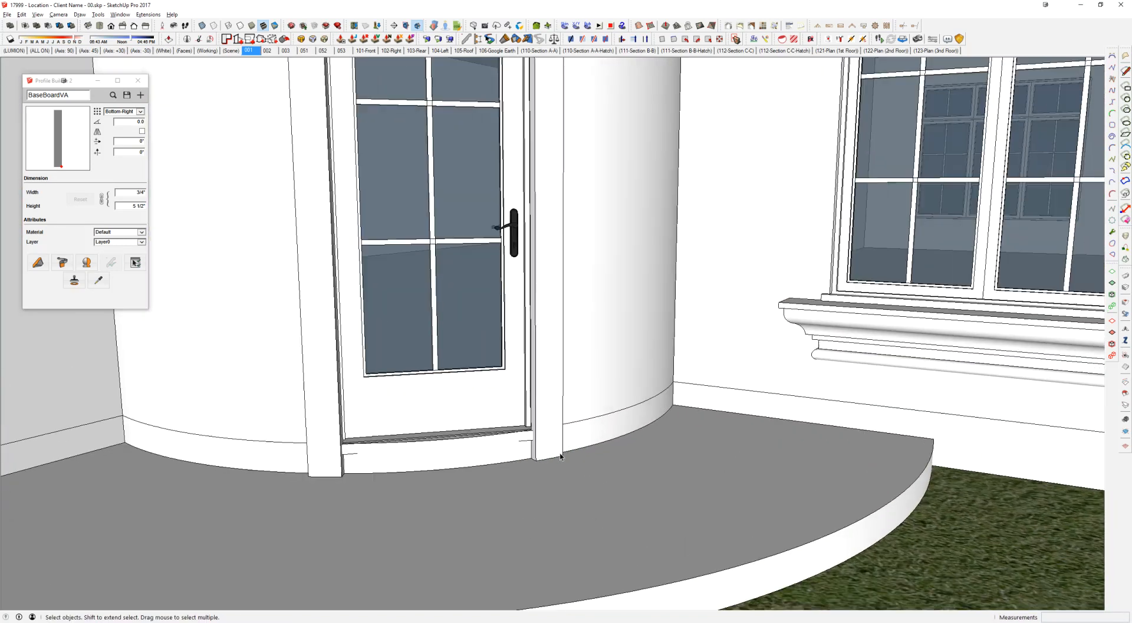
{"action": "key", "text": "l"}
{"action": "scroll", "coordinate": [543, 458], "scroll_direction": "down", "scroll_amount": 3}
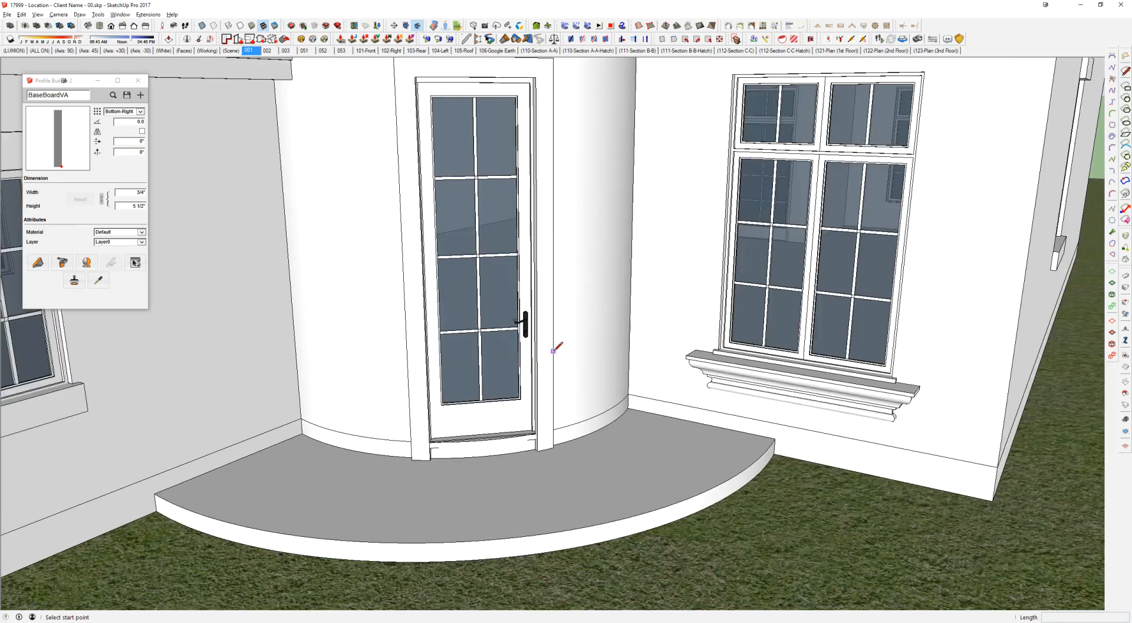
{"action": "scroll", "coordinate": [554, 349], "scroll_direction": "down", "scroll_amount": 8}
{"action": "key", "text": "space"}
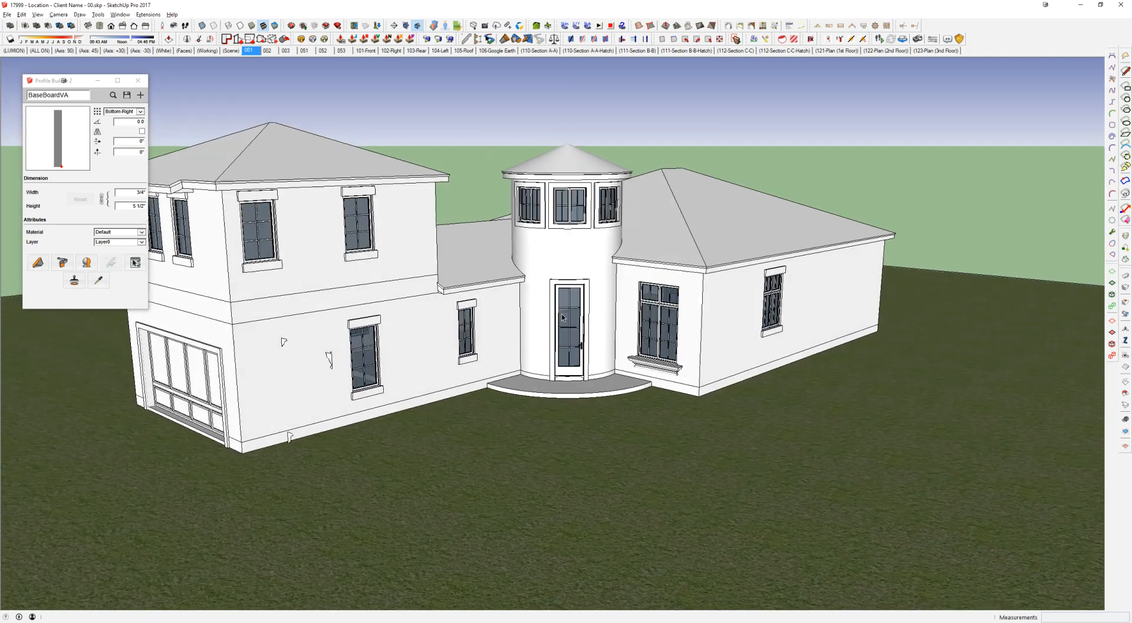
{"action": "scroll", "coordinate": [562, 316], "scroll_direction": "up", "scroll_amount": 2}
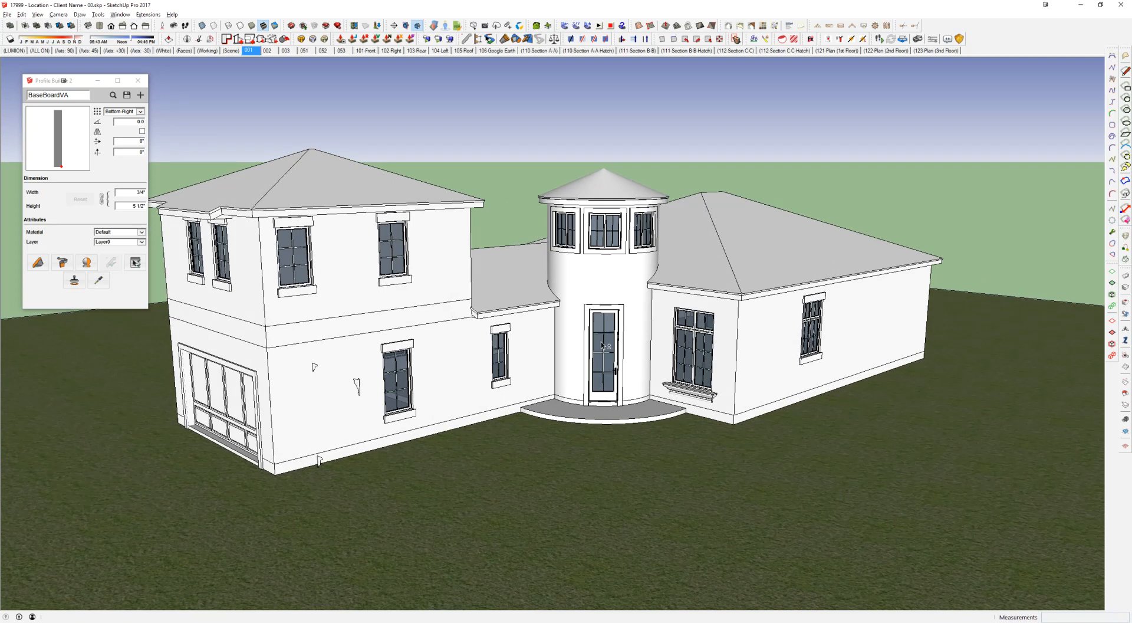
{"action": "scroll", "coordinate": [599, 348], "scroll_direction": "up", "scroll_amount": 2}
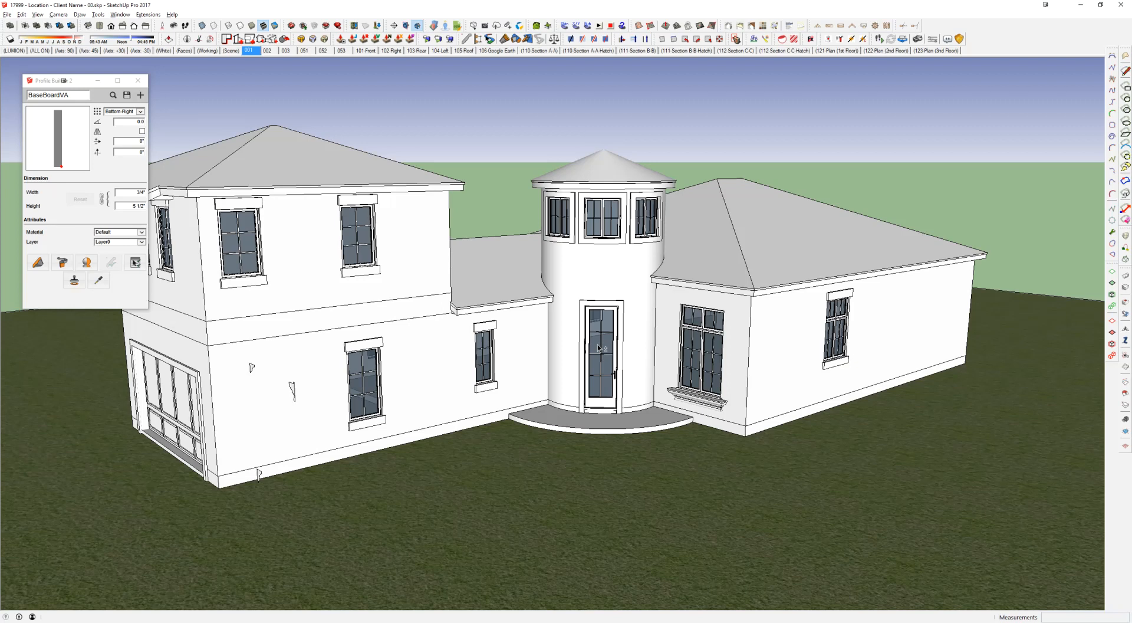
{"action": "middle_click_drag", "start_coordinate": [599, 348], "coordinate": [697, 308], "text": "shift"}
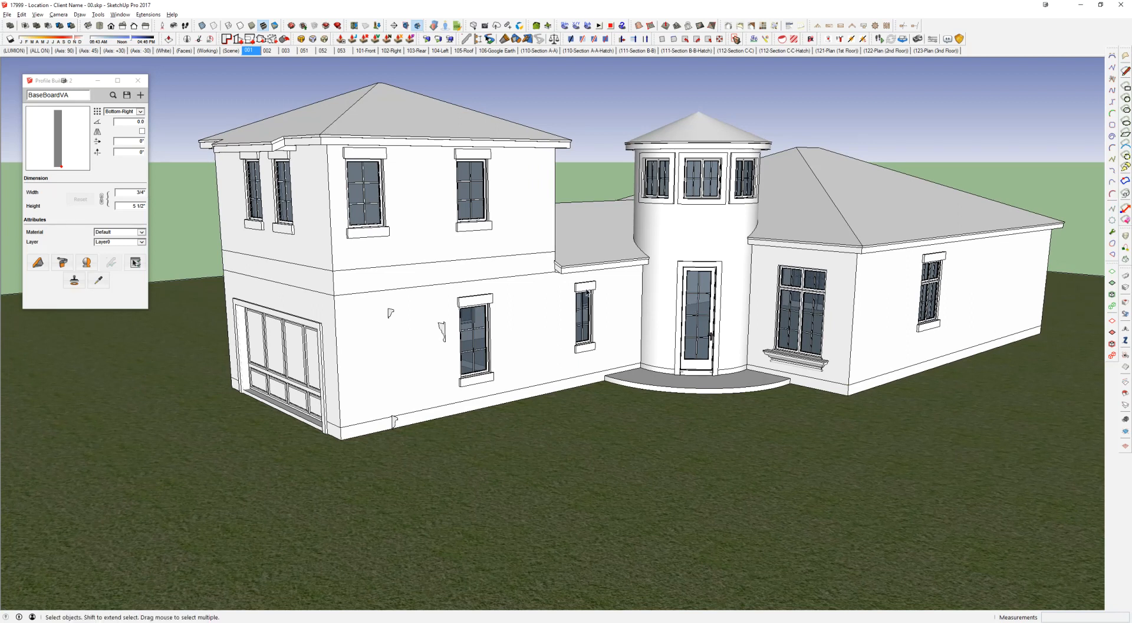
Step: Switch to the AutoCAD drawing and examine the decorative stucco bracket in trim detail A
{"action": "middle_click_drag", "start_coordinate": [588, 292], "coordinate": [514, 207]}
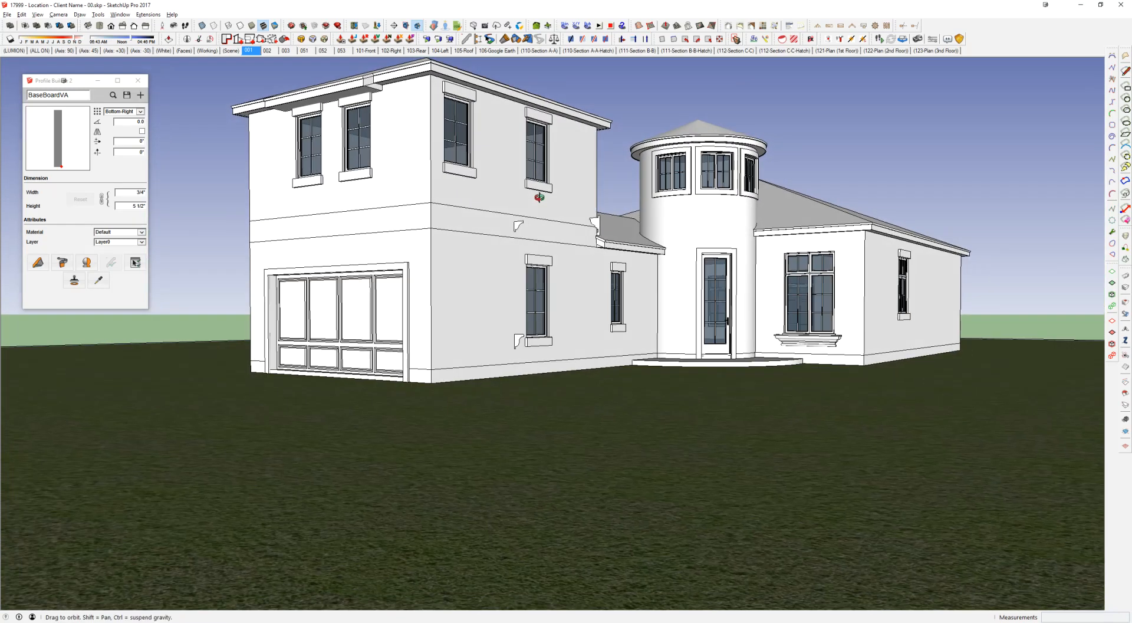
{"action": "scroll", "coordinate": [533, 242], "scroll_direction": "up", "scroll_amount": 3}
{"action": "left_click", "coordinate": [523, 232]}
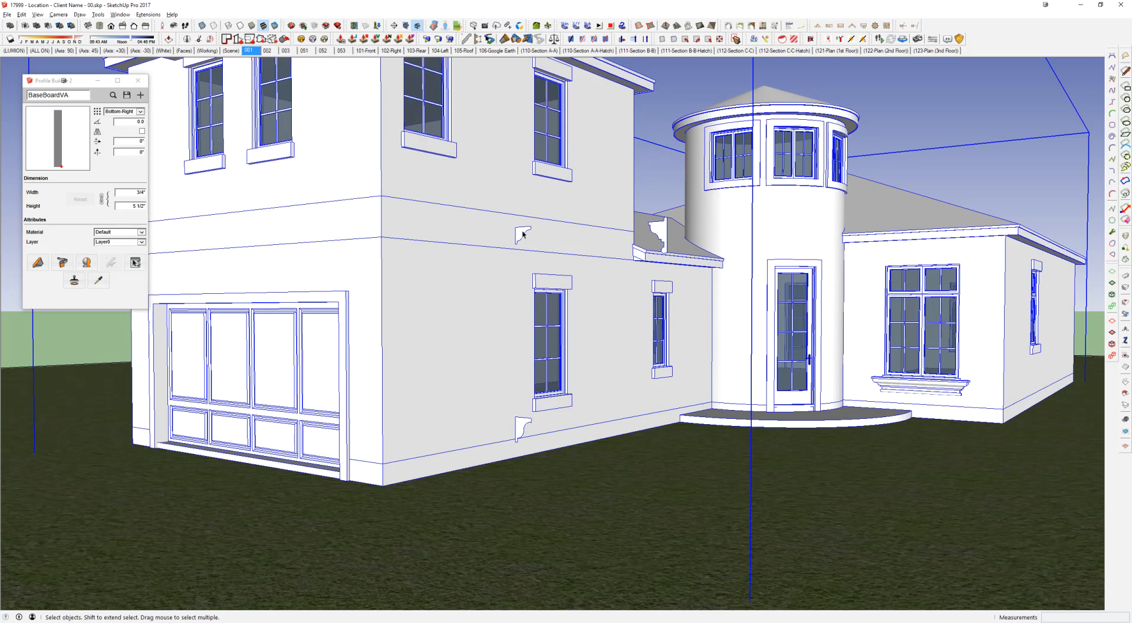
{"action": "scroll", "coordinate": [523, 234], "scroll_direction": "up", "scroll_amount": 1}
{"action": "key", "text": "alt+Tab"}
{"action": "left_click", "coordinate": [670, 157]}
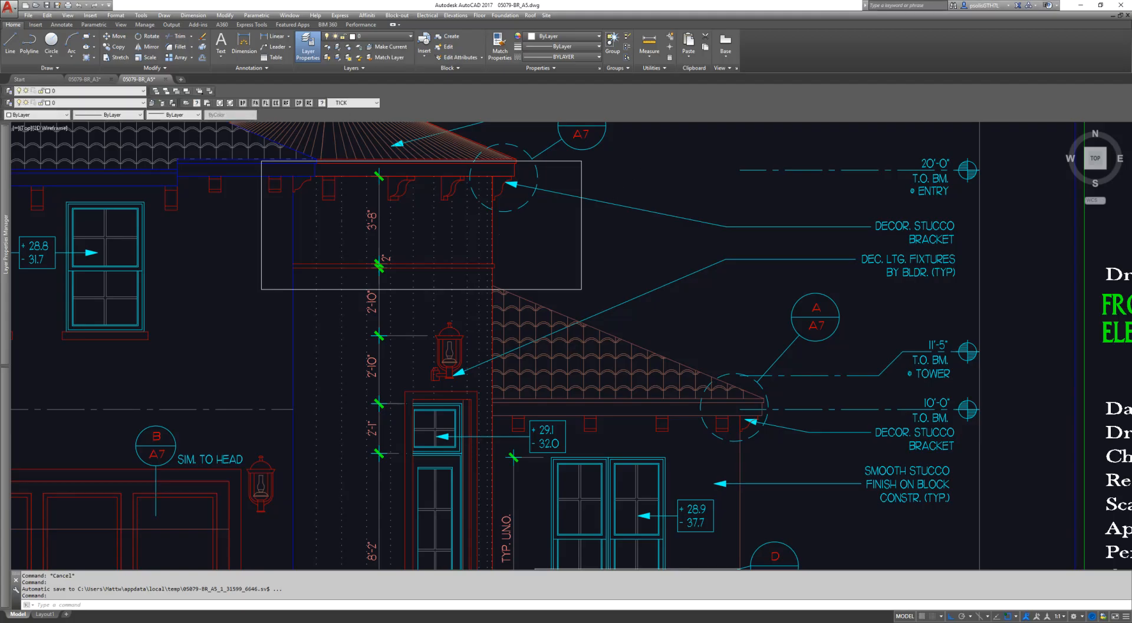
{"action": "scroll", "coordinate": [460, 233], "scroll_direction": "down", "scroll_amount": 6}
{"action": "scroll", "coordinate": [504, 227], "scroll_direction": "up", "scroll_amount": 8}
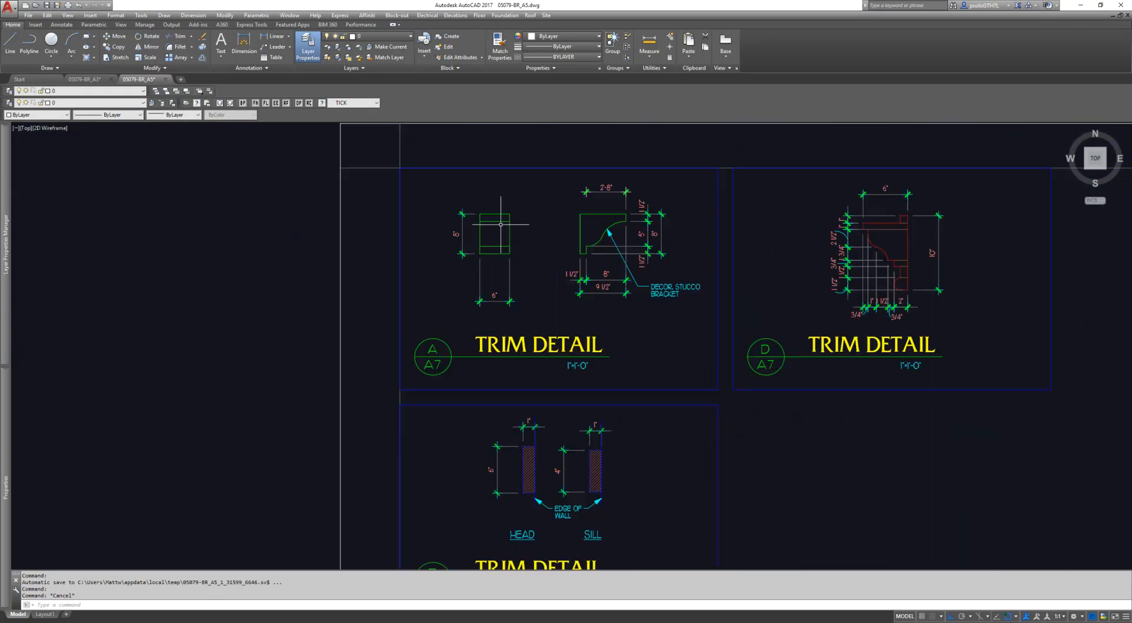
{"action": "scroll", "coordinate": [649, 282], "scroll_direction": "down", "scroll_amount": 6}
{"action": "middle_click_drag", "start_coordinate": [646, 270], "coordinate": [603, 209]}
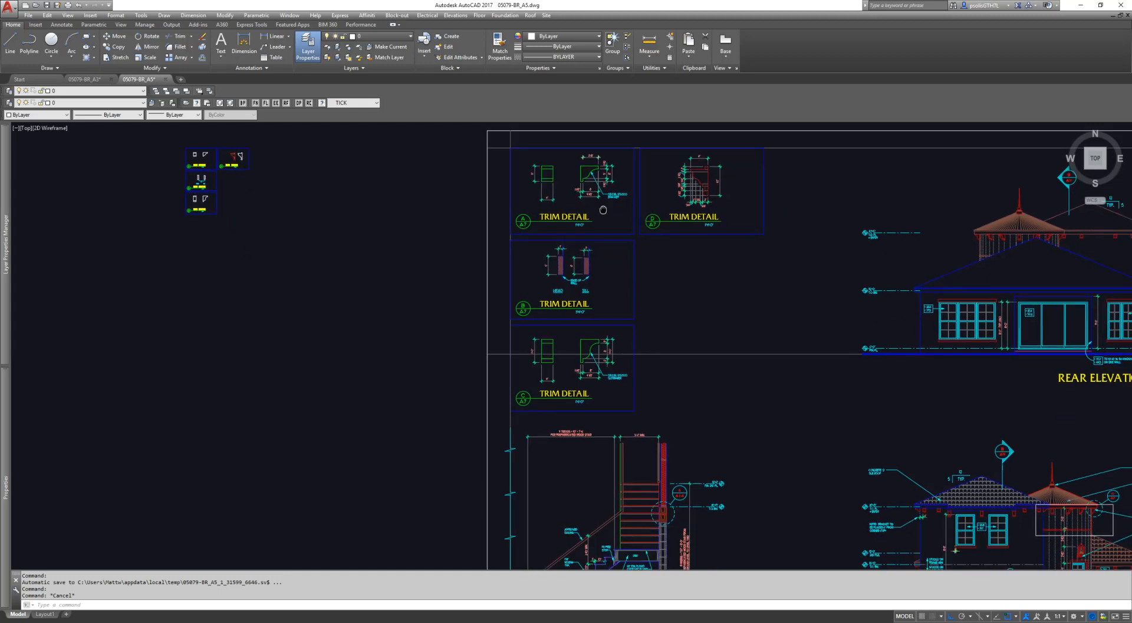
{"action": "mouse_move", "coordinate": [584, 365]}
{"action": "middle_mouse_down"}
{"action": "mouse_move", "coordinate": [513, 306]}
{"action": "mouse_move", "coordinate": [489, 267]}
{"action": "mouse_move", "coordinate": [487, 378]}
{"action": "middle_mouse_up"}
{"action": "scroll", "coordinate": [466, 195], "scroll_direction": "up", "scroll_amount": 6}
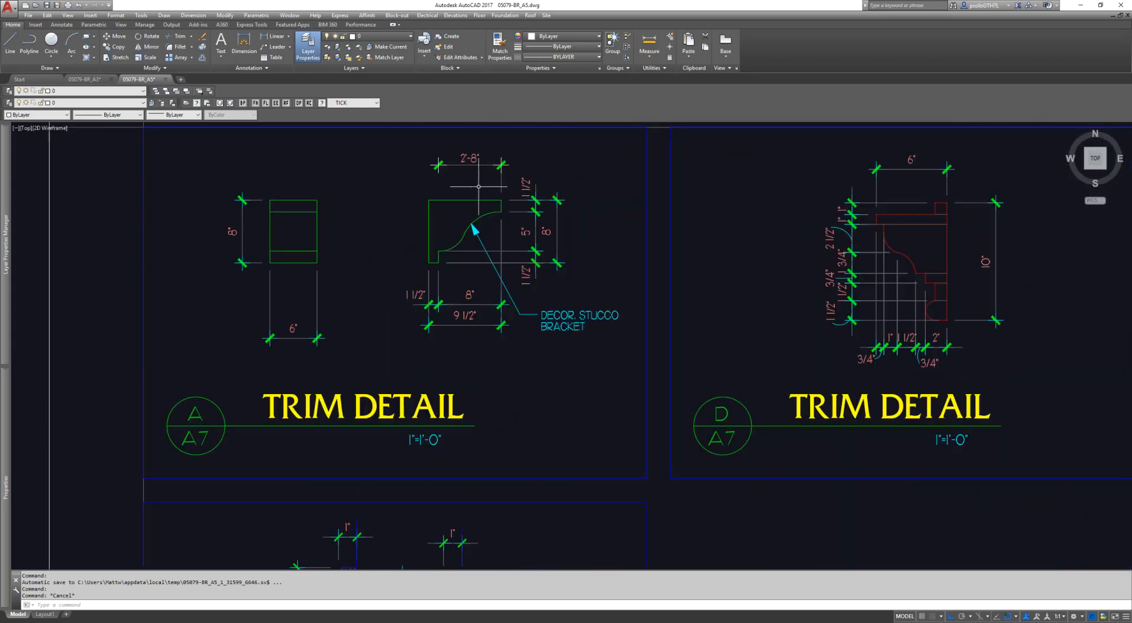
Step: Back in the SketchUp house model, open the trim profiles group and make the upper stucco bracket profile a component
{"action": "key", "text": "alt+Tab"}
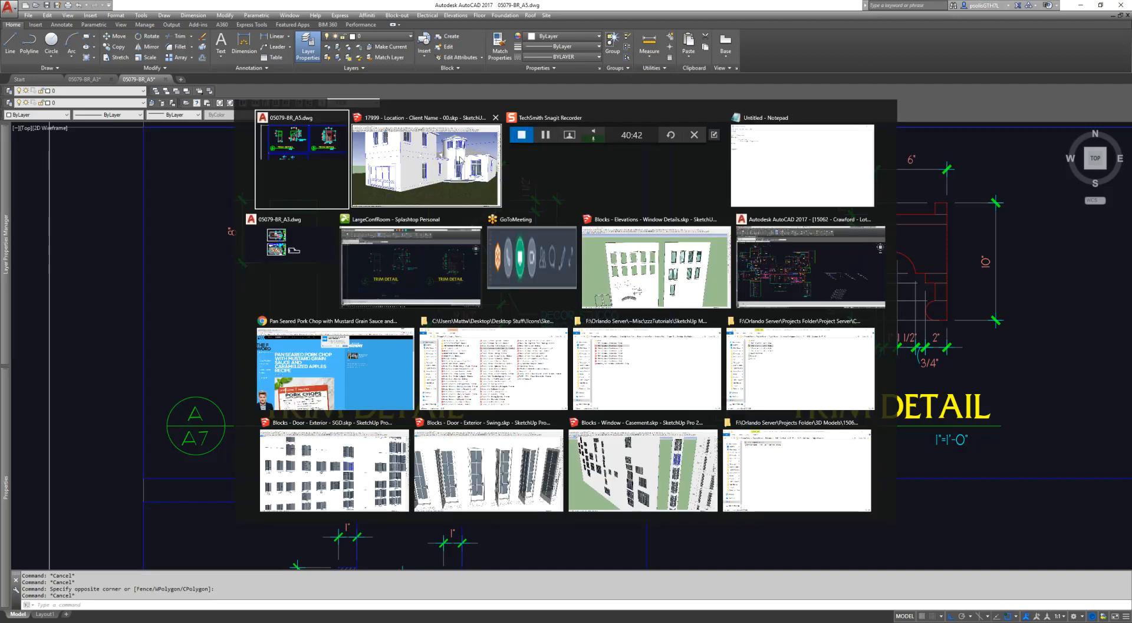
{"action": "scroll", "coordinate": [510, 239], "scroll_direction": "up", "scroll_amount": 3}
{"action": "double_click", "coordinate": [526, 231]}
{"action": "left_click", "coordinate": [525, 231]}
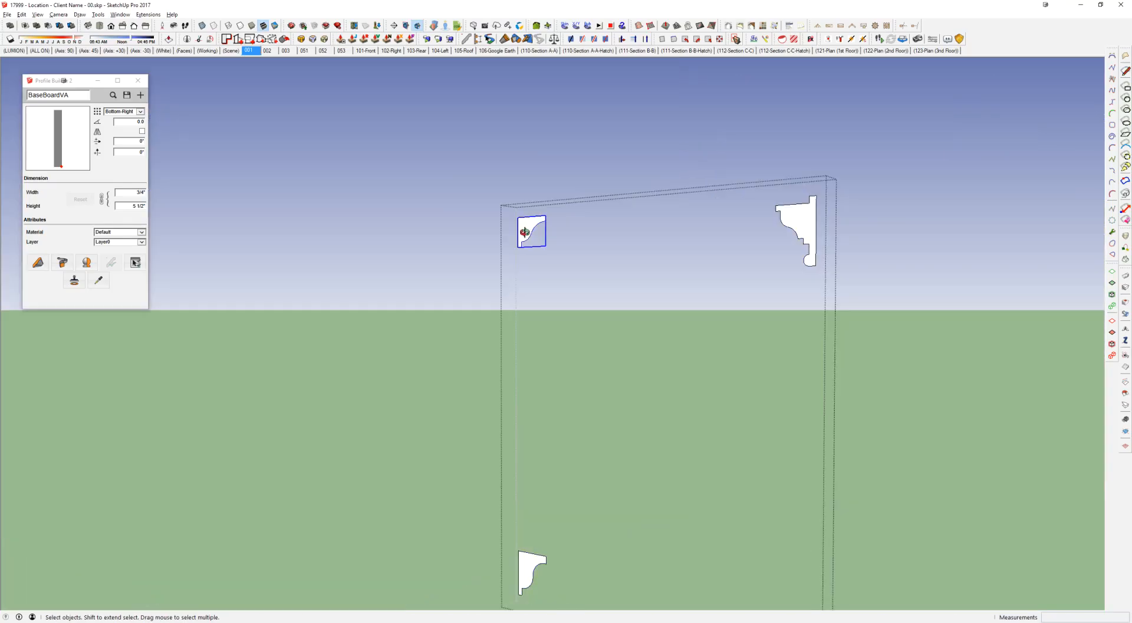
{"action": "middle_click_drag", "start_coordinate": [526, 231], "coordinate": [520, 276]}
{"action": "right_click", "coordinate": [528, 223]}
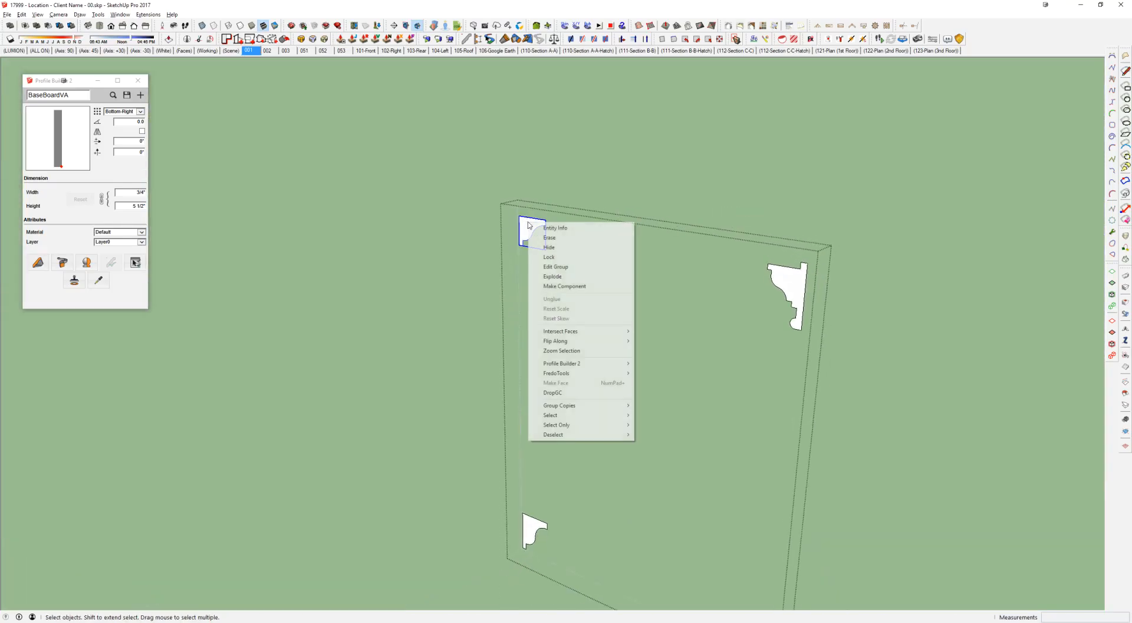
{"action": "left_click", "coordinate": [570, 286]}
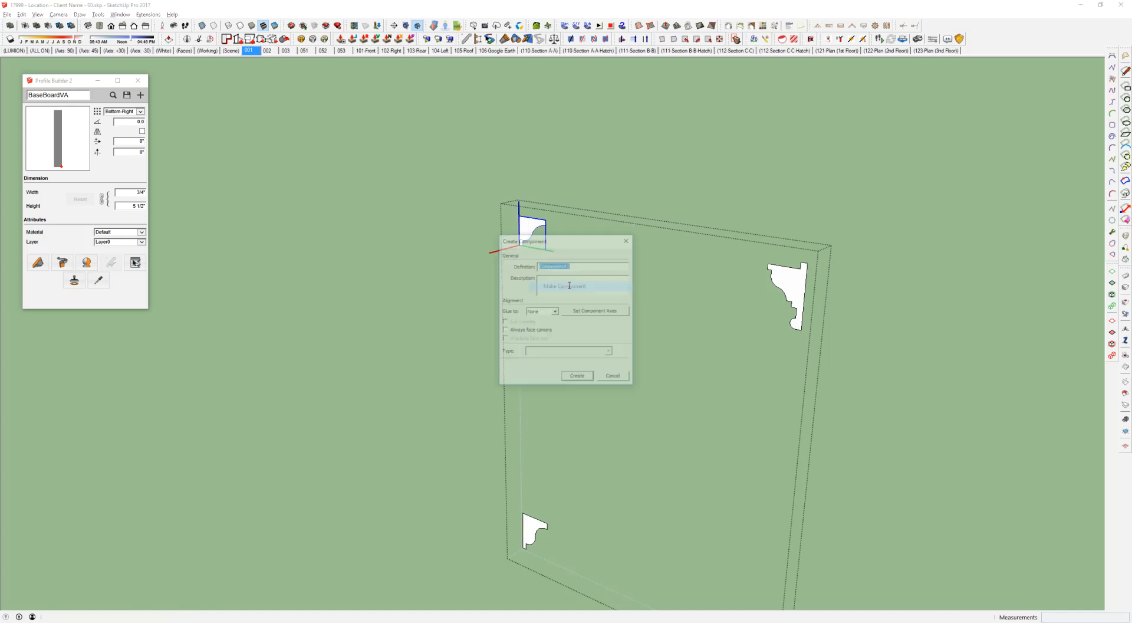
{"action": "left_click", "coordinate": [577, 380]}
Step: Check the stucco bracket's width in trim detail A of the AutoCAD drawing and return to the SketchUp model
{"action": "key", "text": "alt+Tab"}
{"action": "key", "text": "alt+Tab"}
{"action": "left_click", "coordinate": [341, 304]}
{"action": "left_click", "coordinate": [268, 355]}
{"action": "key", "text": "Escape"}
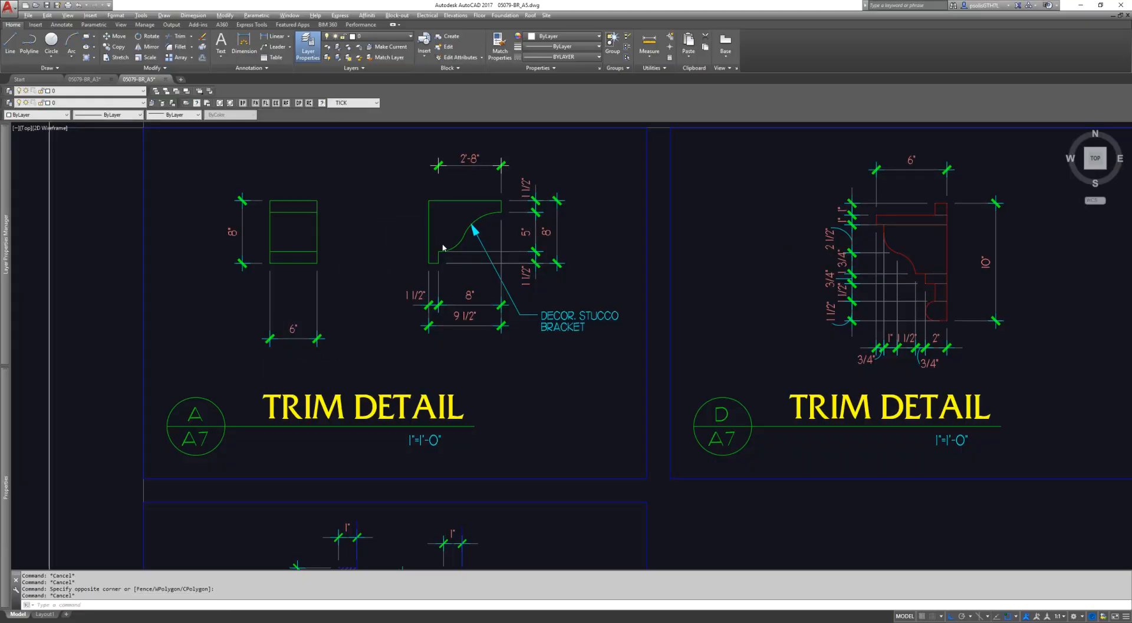
{"action": "key", "text": "alt+Tab"}
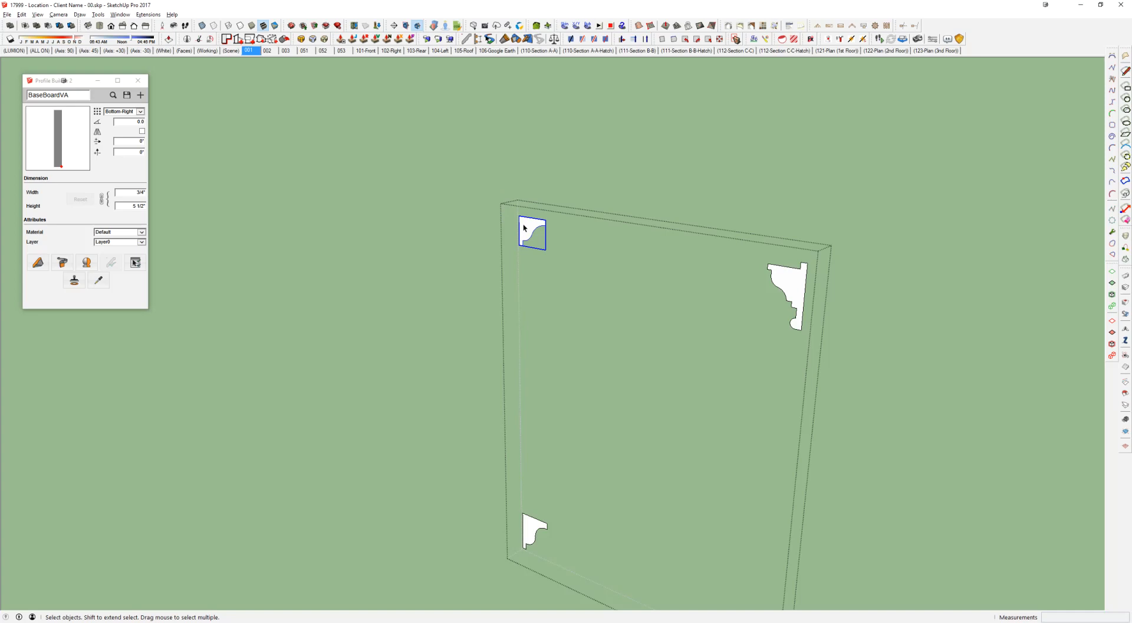
Step: Open the bracket component and move the profile so its upper back corner sits on the component's origin
{"action": "double_click", "coordinate": [523, 228]}
{"action": "scroll", "coordinate": [524, 227], "scroll_direction": "up", "scroll_amount": 4}
{"action": "middle_click_drag", "start_coordinate": [524, 227], "coordinate": [523, 270]}
{"action": "key", "text": "p"}
{"action": "key", "text": "space"}
{"action": "double_click", "coordinate": [523, 215]}
{"action": "key", "text": "m"}
{"action": "left_click", "coordinate": [512, 199]}
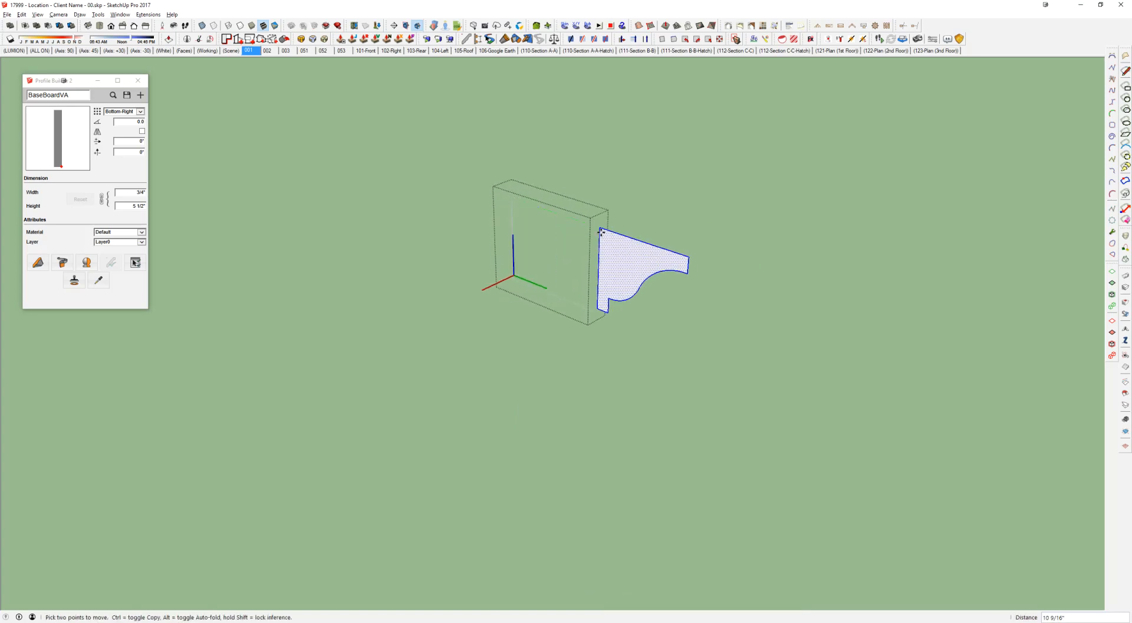
{"action": "key", "text": "alt+a"}
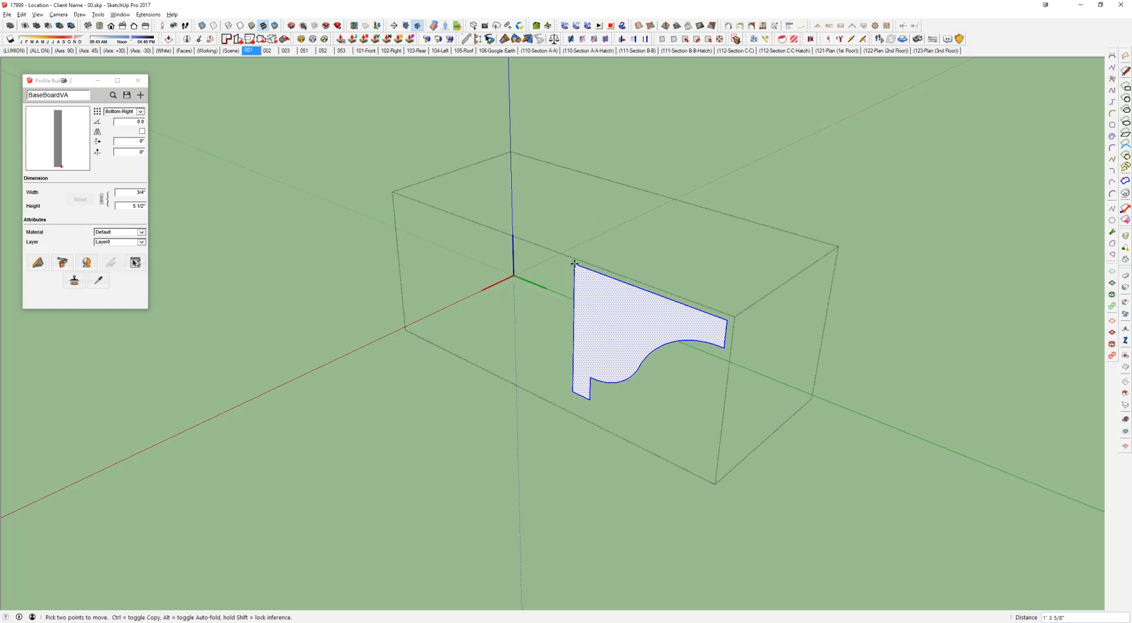
{"action": "left_click", "coordinate": [514, 275]}
{"action": "scroll", "coordinate": [514, 275], "scroll_direction": "up", "scroll_amount": 2}
{"action": "middle_click_drag", "start_coordinate": [514, 275], "coordinate": [440, 351]}
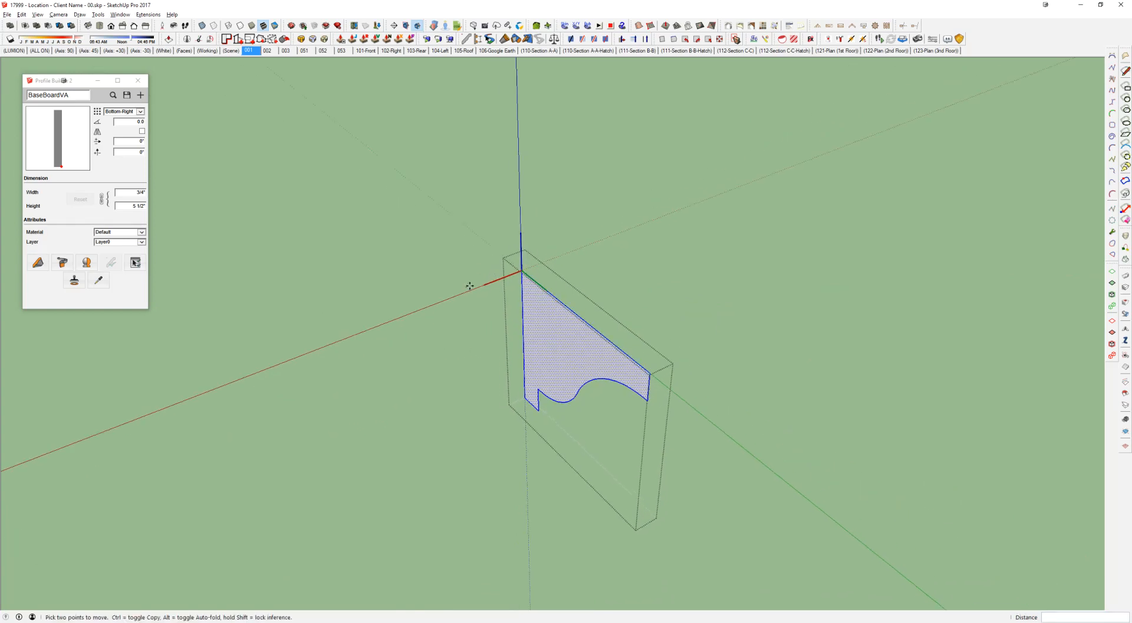
{"action": "middle_click_drag", "start_coordinate": [530, 274], "coordinate": [550, 285]}
Step: Extrude the bracket profile 3" to each side of the component's origin with Push/Pull and close the component
{"action": "key", "text": "p"}
{"action": "left_click", "coordinate": [561, 345]}
{"action": "left_click", "coordinate": [580, 336]}
{"action": "type", "text": "3"}
{"action": "key", "text": "Return"}
{"action": "middle_click_drag", "start_coordinate": [547, 336], "coordinate": [490, 126]}
{"action": "key", "text": "space"}
{"action": "triple_click", "coordinate": [552, 356]}
{"action": "key", "text": "l"}
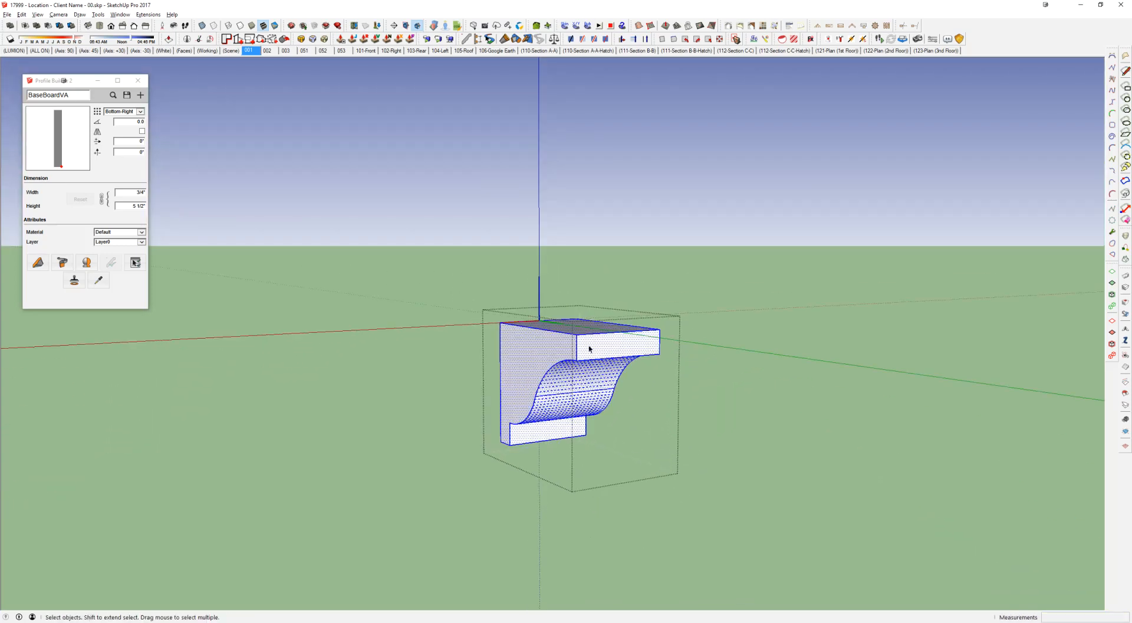
{"action": "left_click", "coordinate": [576, 333]}
{"action": "key", "text": "space"}
{"action": "key", "text": "Escape"}
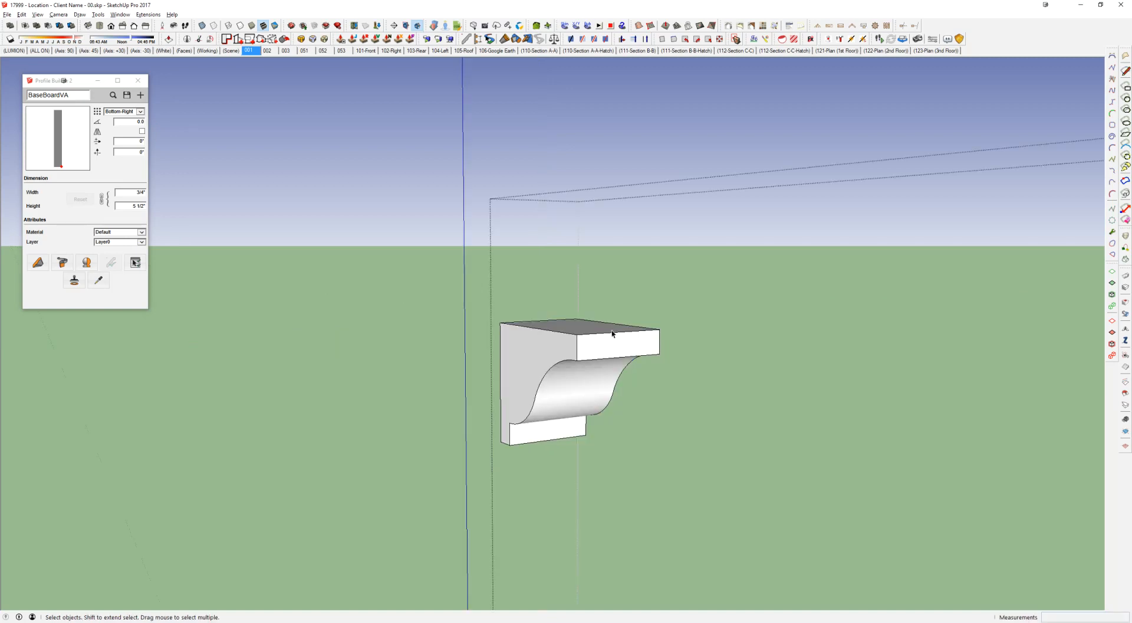
Step: Move the bracket by its upper back corner to the upper-floor wall corner under the eave, beside the two-window wall
{"action": "middle_click_drag", "start_coordinate": [612, 333], "coordinate": [625, 366]}
{"action": "left_click", "coordinate": [543, 336]}
{"action": "scroll", "coordinate": [546, 337], "scroll_direction": "down", "scroll_amount": 4}
{"action": "scroll", "coordinate": [547, 338], "scroll_direction": "down", "scroll_amount": 2}
{"action": "key", "text": "m"}
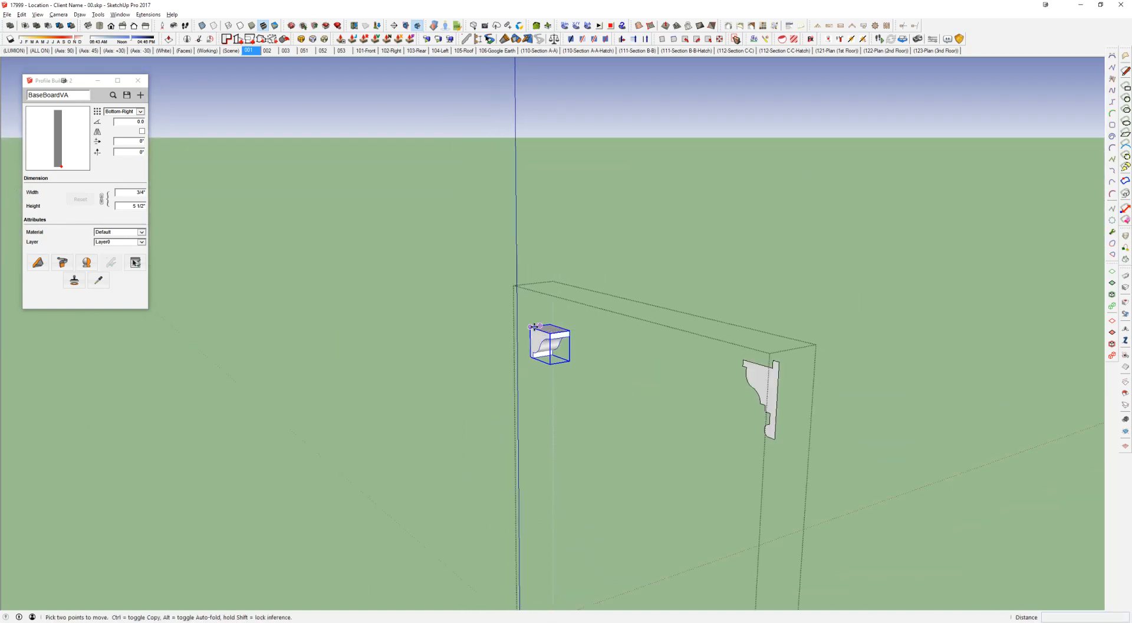
{"action": "left_click", "coordinate": [534, 326]}
{"action": "scroll", "coordinate": [534, 327], "scroll_direction": "down", "scroll_amount": 3}
{"action": "middle_click_drag", "start_coordinate": [546, 259], "coordinate": [566, 283]}
{"action": "scroll", "coordinate": [530, 124], "scroll_direction": "up", "scroll_amount": 8}
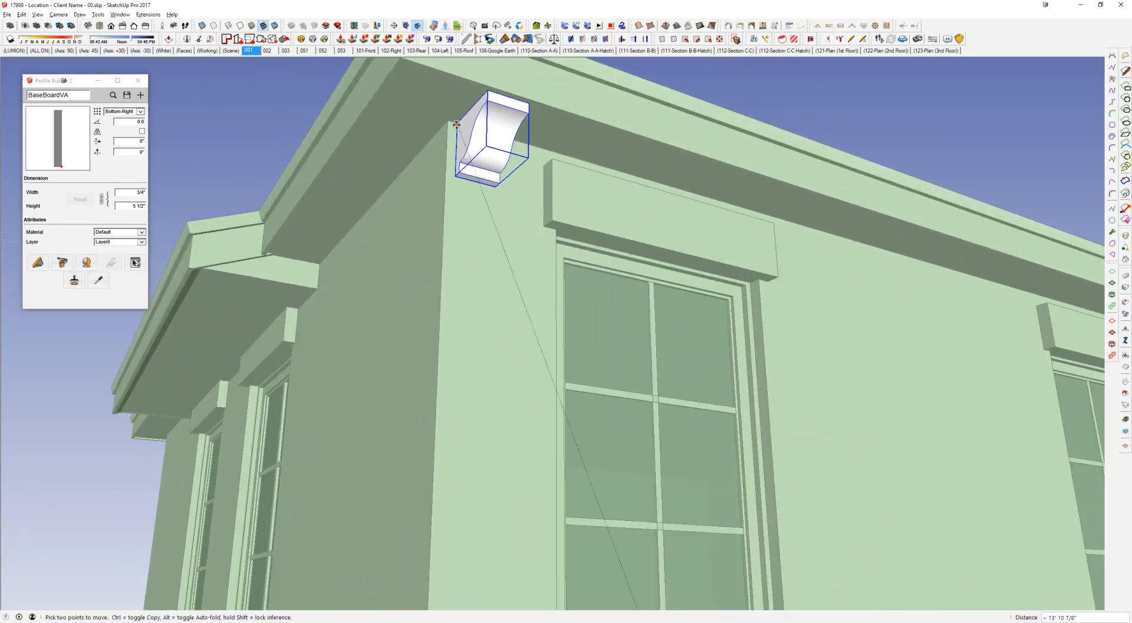
Step: In the AutoCAD elevation, add a linear dimension from the wall corner to the first bracket under the upper roof eave
{"action": "key", "text": "alt+Tab"}
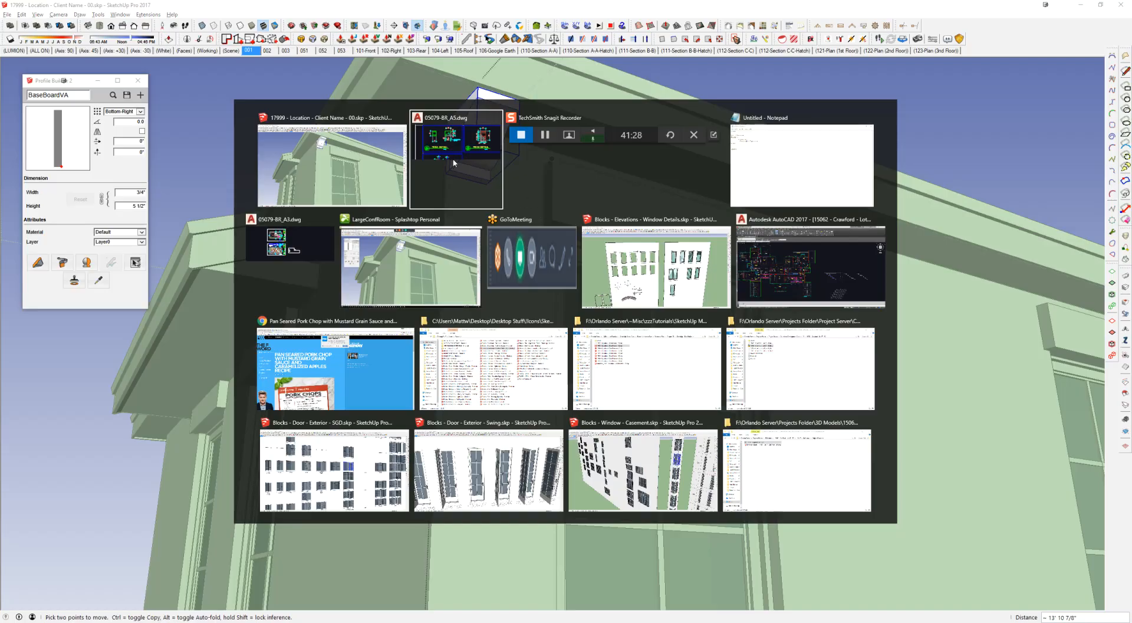
{"action": "scroll", "coordinate": [493, 213], "scroll_direction": "down", "scroll_amount": 15}
{"action": "middle_click_drag", "start_coordinate": [791, 270], "coordinate": [632, 235]}
{"action": "scroll", "coordinate": [505, 255], "scroll_direction": "up", "scroll_amount": 12}
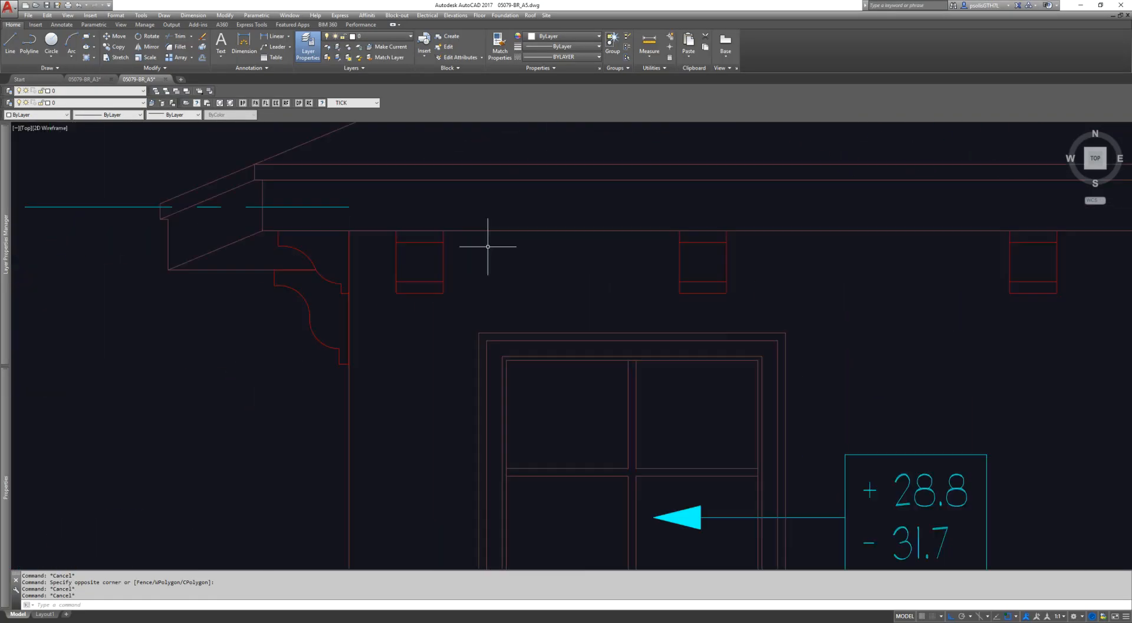
{"action": "key", "text": "Escape"}
{"action": "key", "text": "Escape"}
{"action": "type", "text": "dli"}
{"action": "key", "text": "Return"}
{"action": "left_click", "coordinate": [394, 238]}
{"action": "left_click", "coordinate": [437, 238]}
{"action": "scroll", "coordinate": [491, 522], "scroll_direction": "down", "scroll_amount": 2}
{"action": "left_click", "coordinate": [447, 220]}
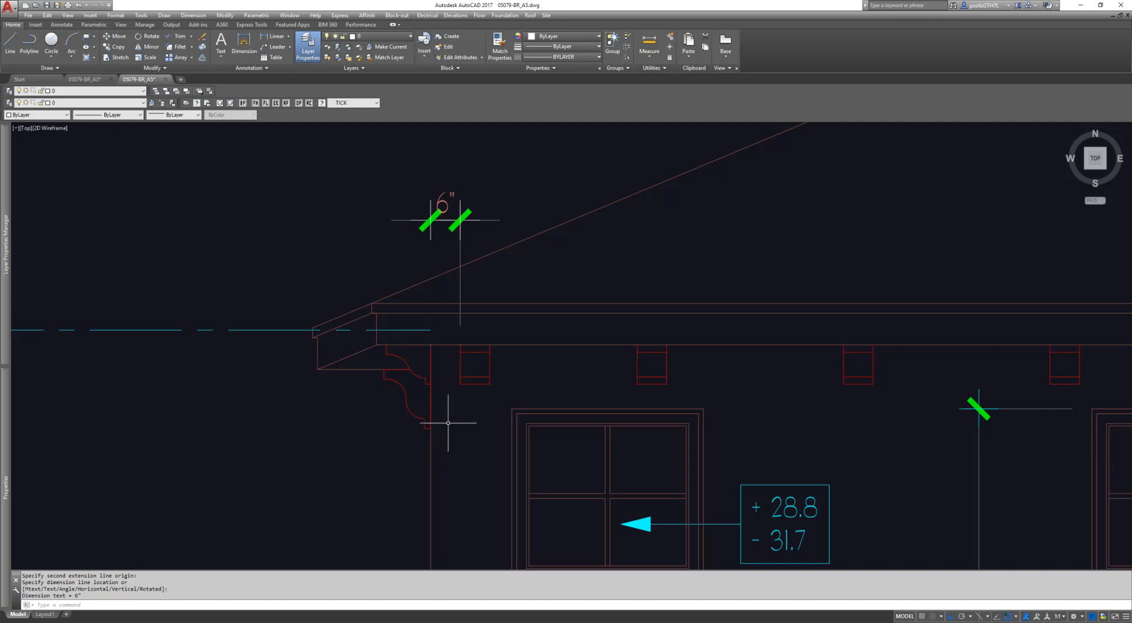
Step: In the SketchUp model, shift the bracket 6" along the upper wall away from the corner
{"action": "key", "text": "alt+Tab"}
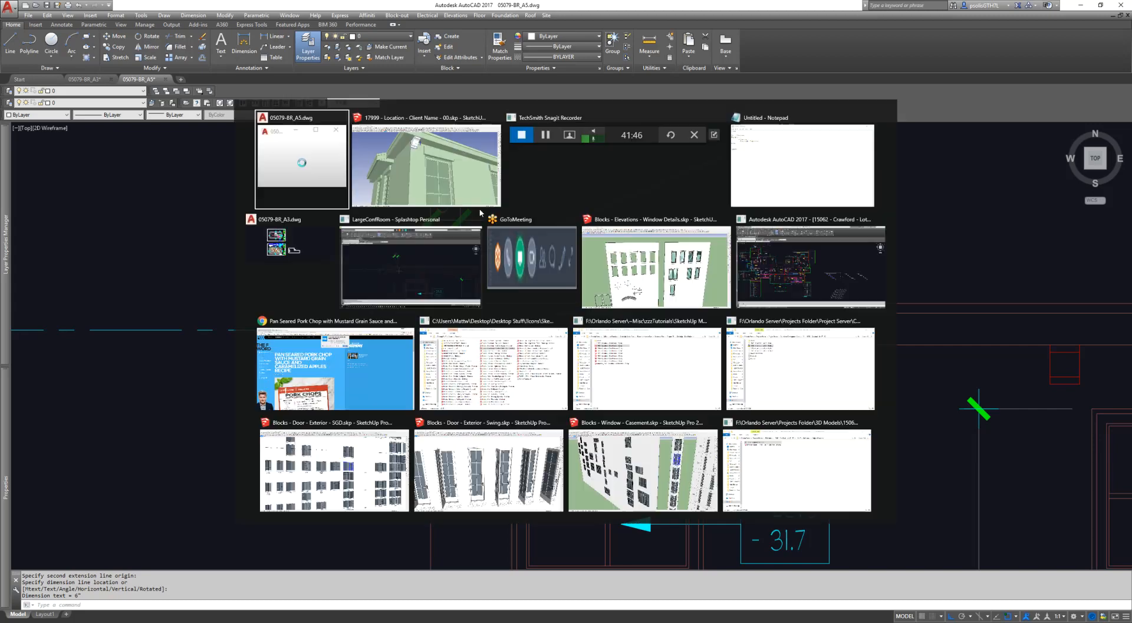
{"action": "middle_click_drag", "start_coordinate": [506, 163], "coordinate": [488, 203]}
{"action": "left_click", "coordinate": [433, 217]}
{"action": "type", "text": "6"}
{"action": "key", "text": "Return"}
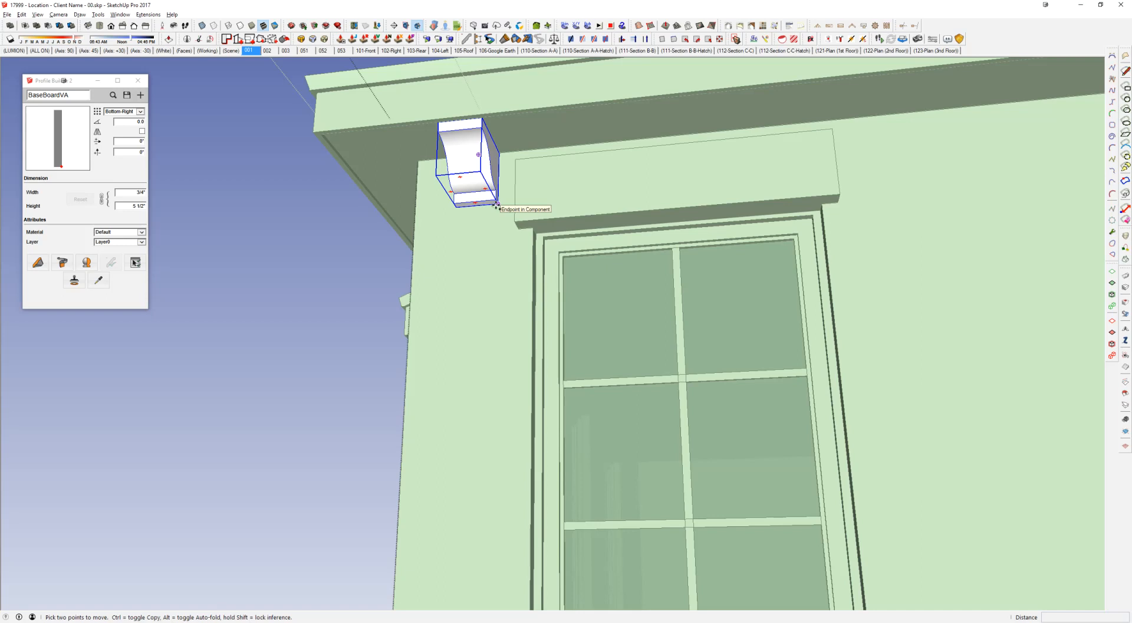
Step: Copy the bracket 20' 4" along the upper wall under the eave and divide the distance into 10 equal spaces
{"action": "key", "text": "ctrl"}
{"action": "left_click", "coordinate": [497, 206]}
{"action": "scroll", "coordinate": [440, 209], "scroll_direction": "down", "scroll_amount": 3}
{"action": "scroll", "coordinate": [549, 206], "scroll_direction": "down", "scroll_amount": 2}
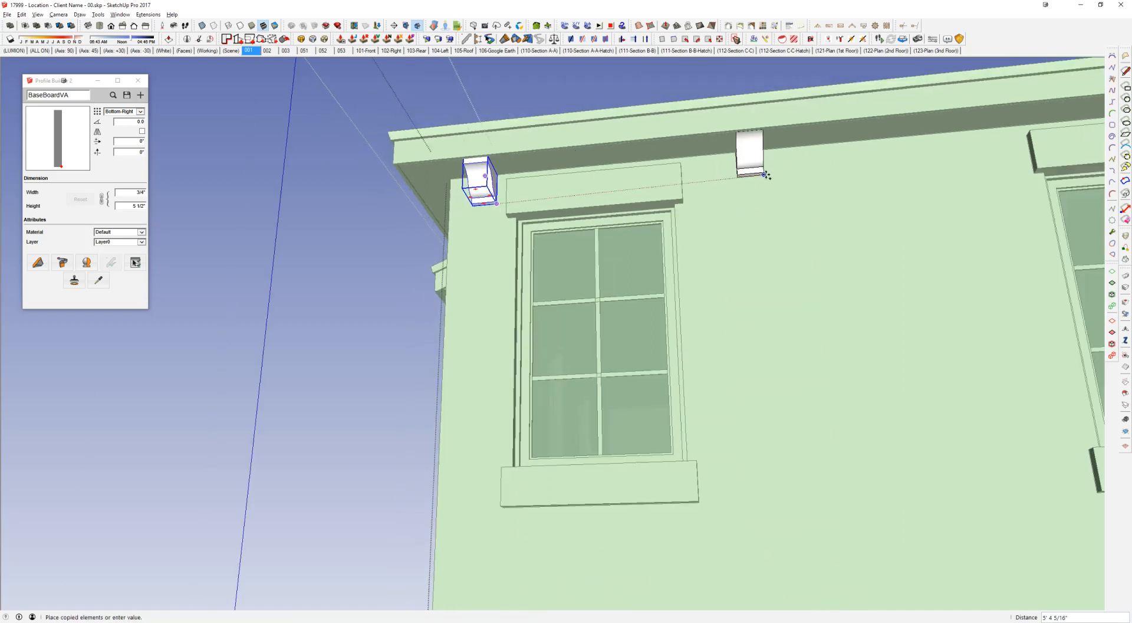
{"action": "middle_click_drag", "start_coordinate": [788, 178], "coordinate": [596, 227]}
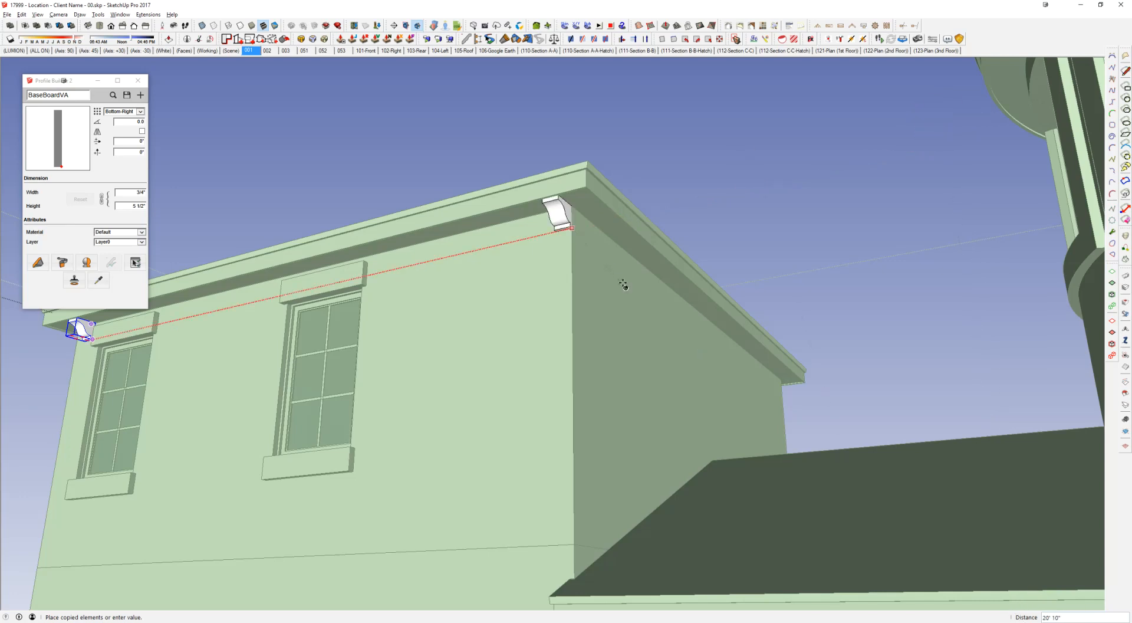
{"action": "left_click", "coordinate": [591, 242]}
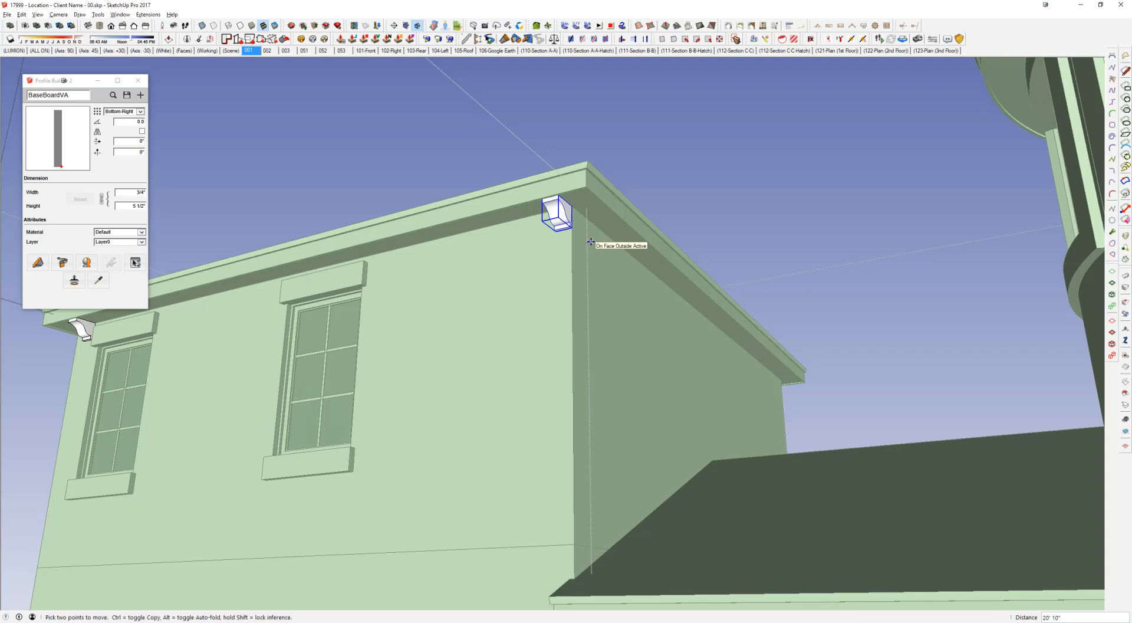
{"action": "type", "text": "20'4"}
{"action": "key", "text": "Return"}
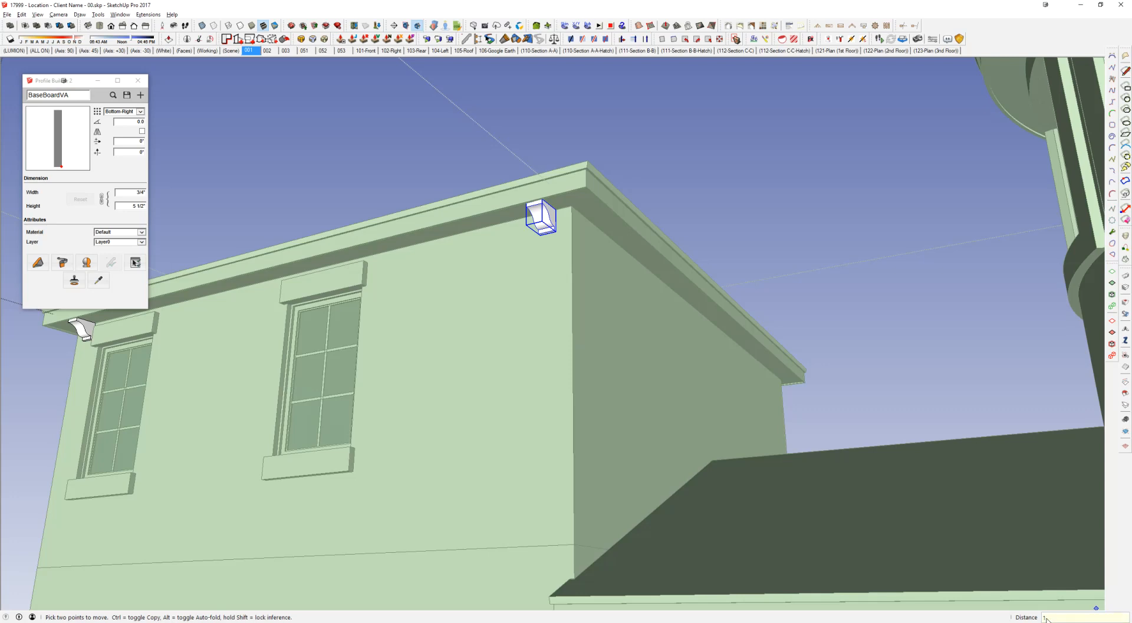
{"action": "key", "text": "Return"}
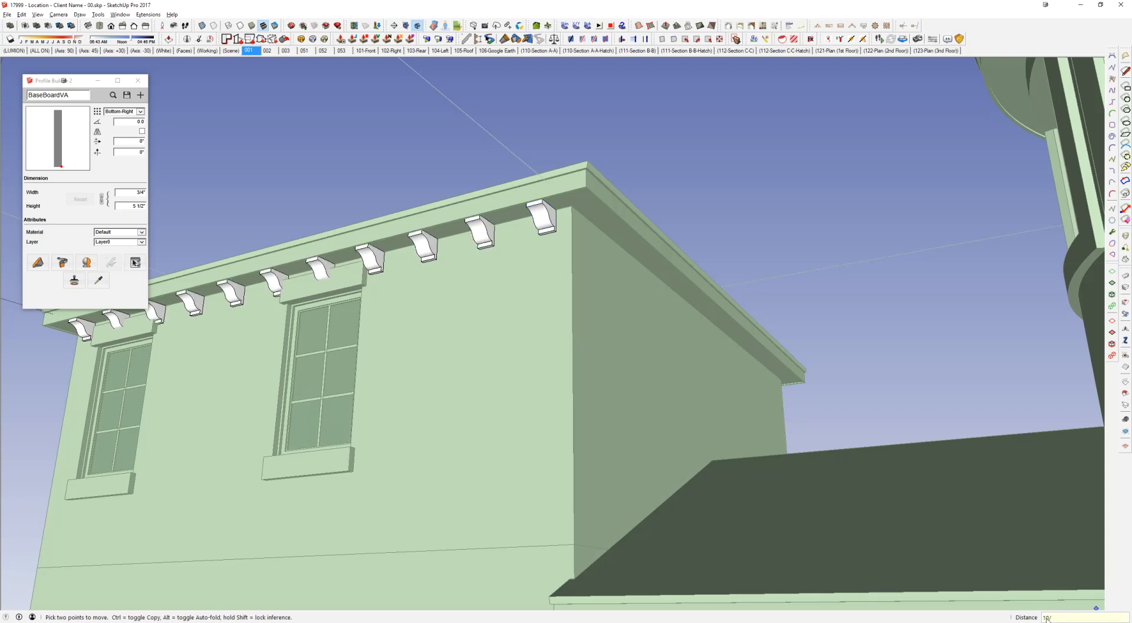
Step: Compare the brackets at the window heads with the AutoCAD elevation and draw a rectangle around that area there
{"action": "scroll", "coordinate": [417, 292], "scroll_direction": "up", "scroll_amount": 6}
{"action": "key", "text": "space"}
{"action": "left_click", "coordinate": [535, 273]}
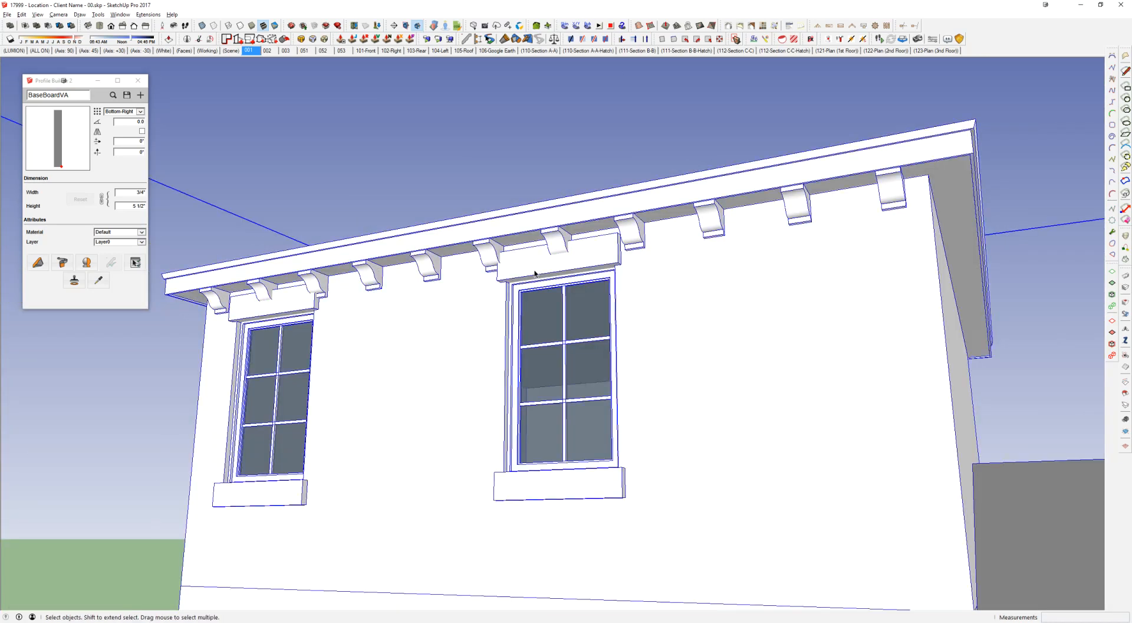
{"action": "key", "text": "alt+Tab"}
{"action": "mouse_move", "coordinate": [874, 334]}
{"action": "middle_mouse_down"}
{"action": "mouse_move", "coordinate": [783, 324]}
{"action": "mouse_move", "coordinate": [490, 244]}
{"action": "middle_mouse_up"}
{"action": "scroll", "coordinate": [560, 267], "scroll_direction": "down", "scroll_amount": 2}
{"action": "key", "text": "Escape"}
{"action": "key", "text": "Escape"}
{"action": "key", "text": "Escape"}
{"action": "type", "text": "re"}
{"action": "key", "text": "space"}
{"action": "type", "text": "c"}
{"action": "key", "text": "Return"}
{"action": "left_click", "coordinate": [374, 260]}
{"action": "left_click", "coordinate": [839, 332]}
{"action": "scroll", "coordinate": [402, 282], "scroll_direction": "up", "scroll_amount": 2}
Step: In the SketchUp model, delete the header trim above the upper-floor windows, keeping the sill, and close the trim component
{"action": "key", "text": "alt+Tab"}
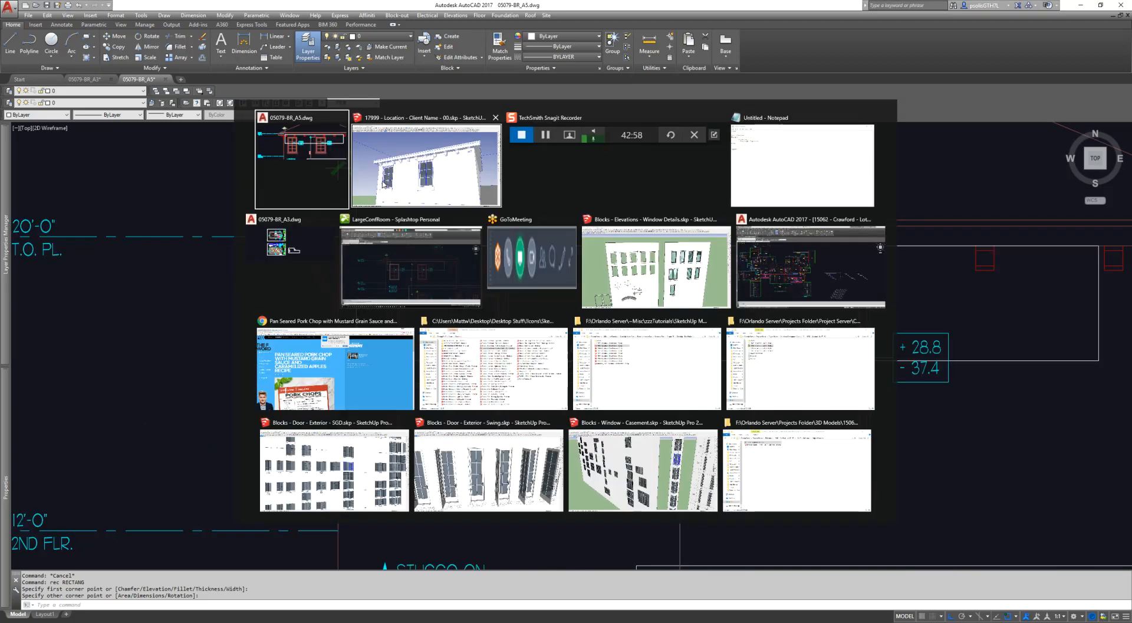
{"action": "left_click", "coordinate": [387, 172]}
{"action": "scroll", "coordinate": [619, 306], "scroll_direction": "up", "scroll_amount": 3}
{"action": "double_click", "coordinate": [510, 245]}
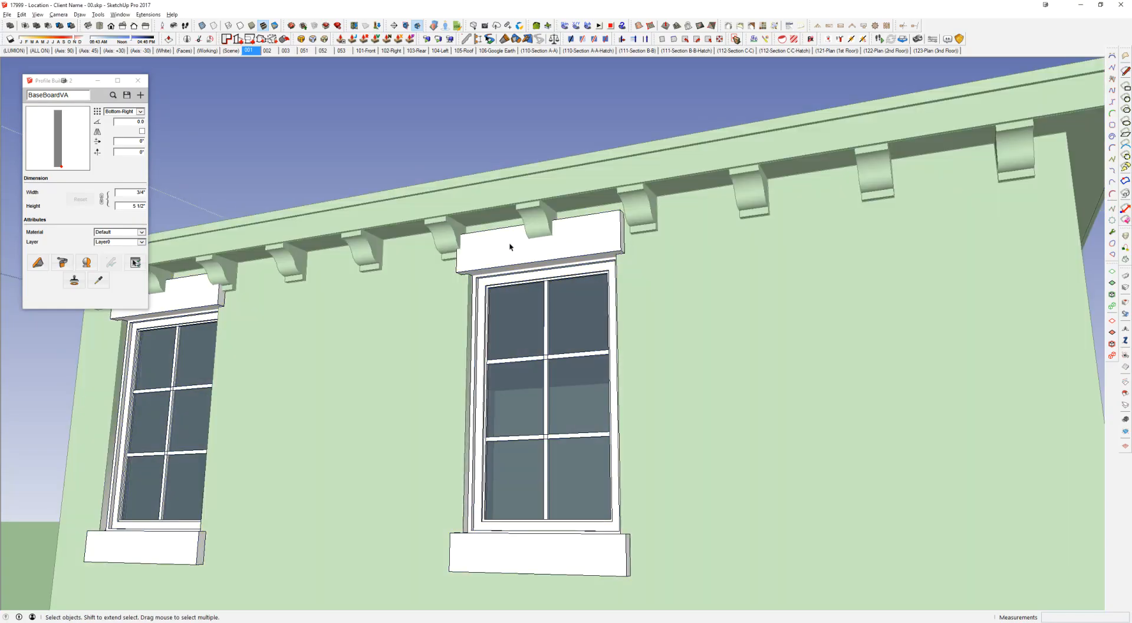
{"action": "double_click", "coordinate": [511, 247]}
{"action": "left_click", "coordinate": [511, 247]}
{"action": "double_click", "coordinate": [510, 247]}
{"action": "scroll", "coordinate": [510, 246], "scroll_direction": "down", "scroll_amount": 3}
{"action": "key", "text": "h"}
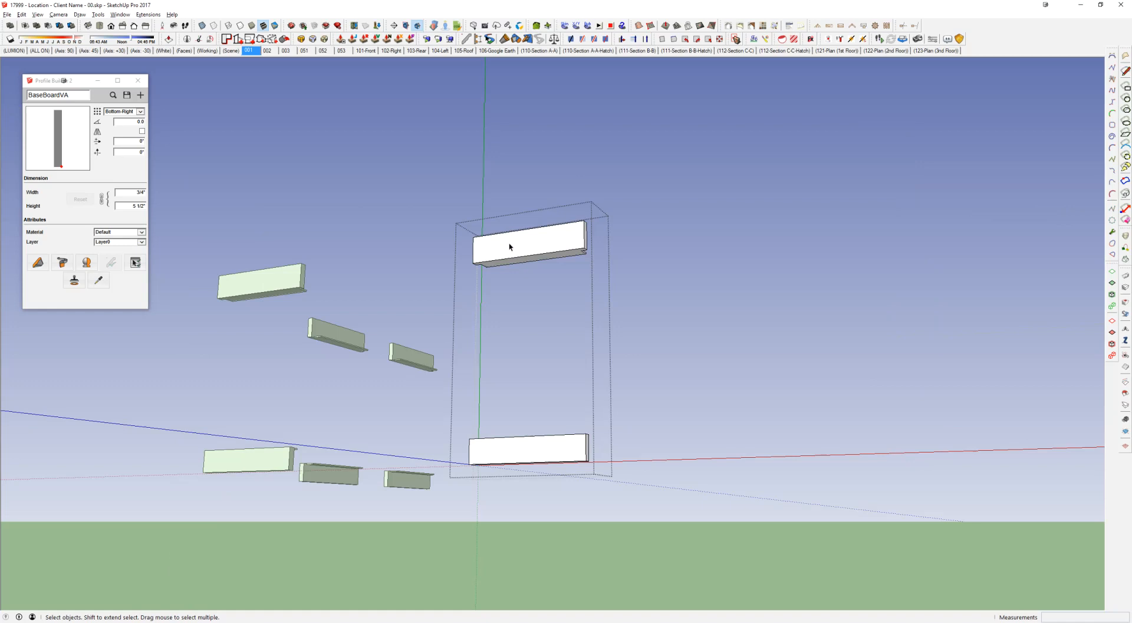
{"action": "middle_click_drag", "start_coordinate": [510, 247], "coordinate": [512, 260]}
{"action": "key", "text": "ctrl+a"}
{"action": "key", "text": "Delete"}
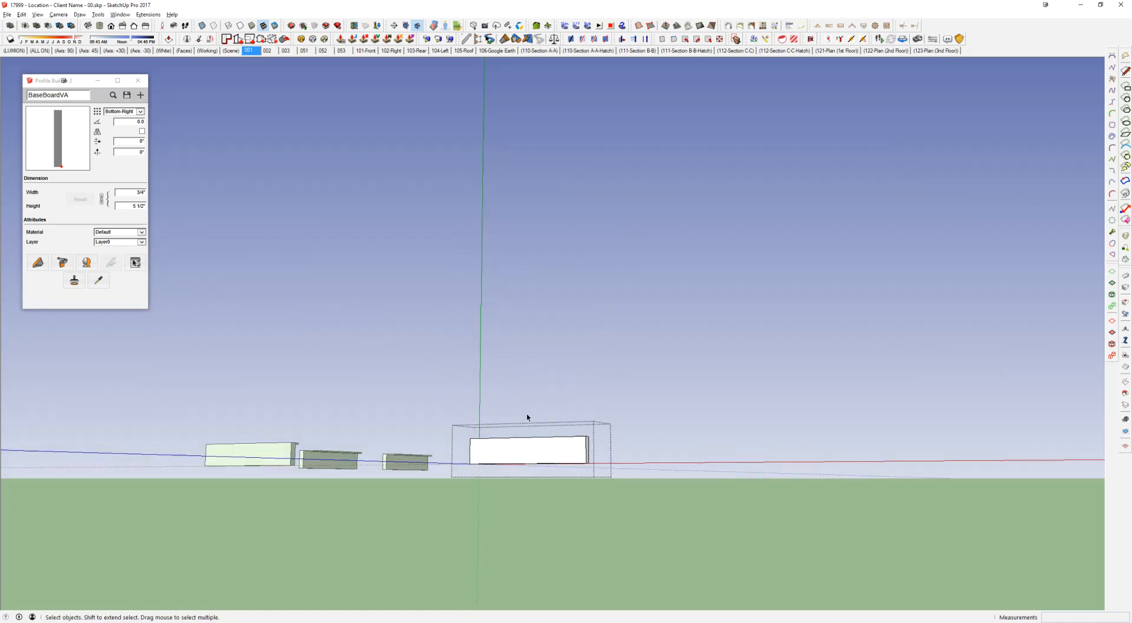
{"action": "left_click", "coordinate": [529, 409]}
{"action": "left_click", "coordinate": [517, 455]}
{"action": "key", "text": "Escape"}
{"action": "key", "text": "Escape"}
Step: Open the component holding the brackets and copy the end bracket along the upper wall to the building corner
{"action": "middle_click_drag", "start_coordinate": [530, 288], "coordinate": [377, 301]}
{"action": "scroll", "coordinate": [692, 250], "scroll_direction": "down", "scroll_amount": 3}
{"action": "scroll", "coordinate": [567, 328], "scroll_direction": "up", "scroll_amount": 3}
{"action": "middle_click_drag", "start_coordinate": [472, 298], "coordinate": [542, 266], "text": "shift"}
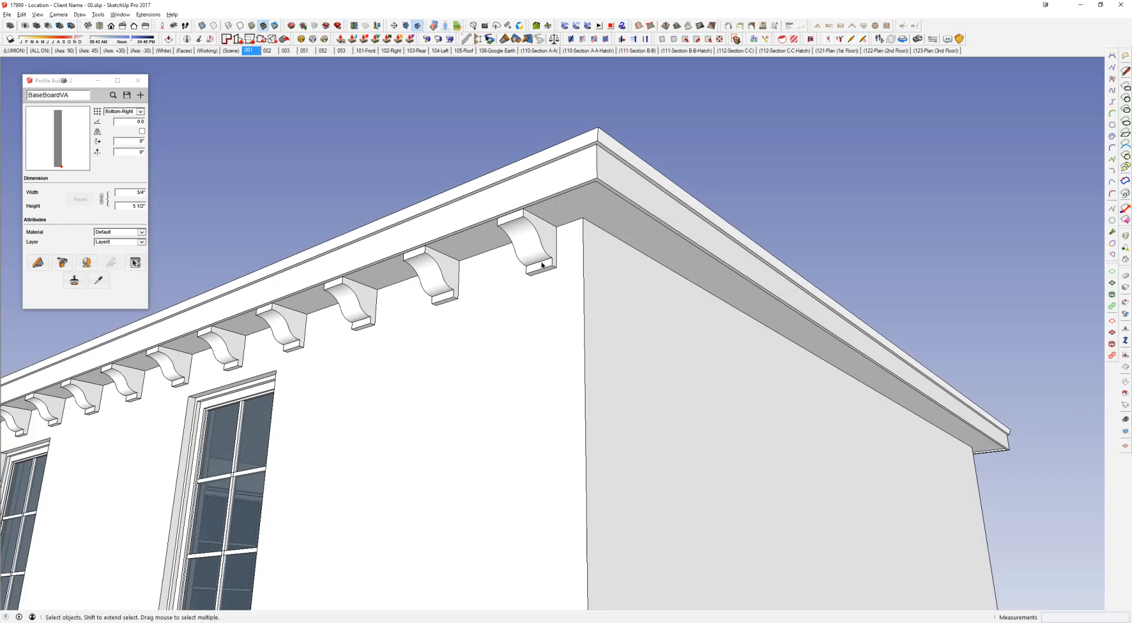
{"action": "double_click", "coordinate": [532, 254]}
{"action": "key", "text": "Escape"}
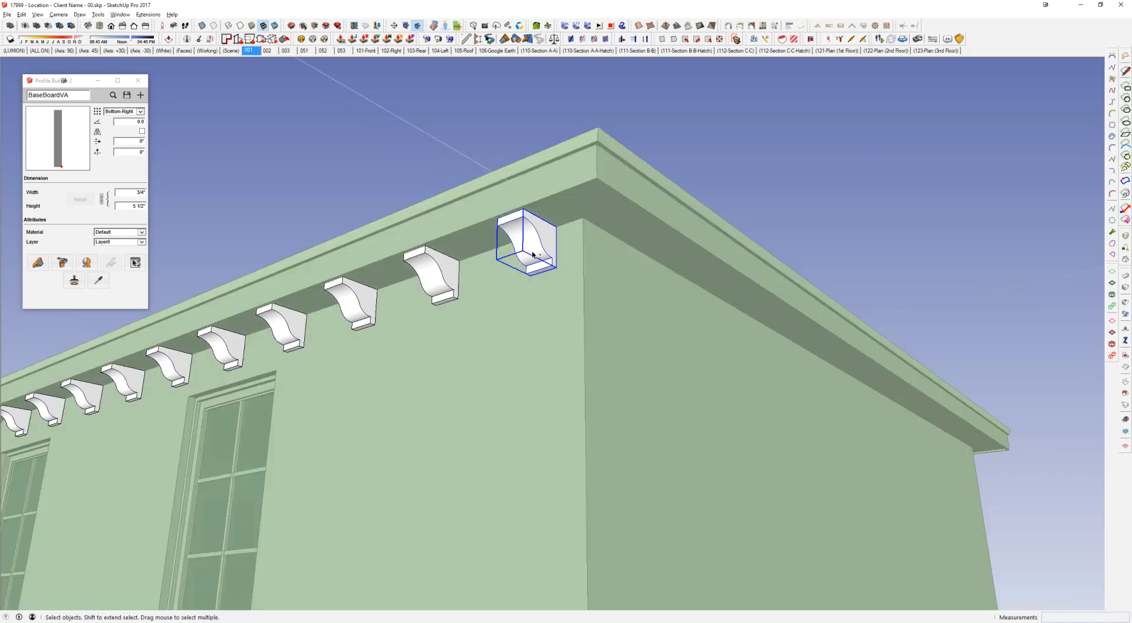
{"action": "scroll", "coordinate": [531, 254], "scroll_direction": "up", "scroll_amount": 5}
{"action": "key", "text": "m"}
{"action": "left_click", "coordinate": [528, 290]}
{"action": "key", "text": "ctrl"}
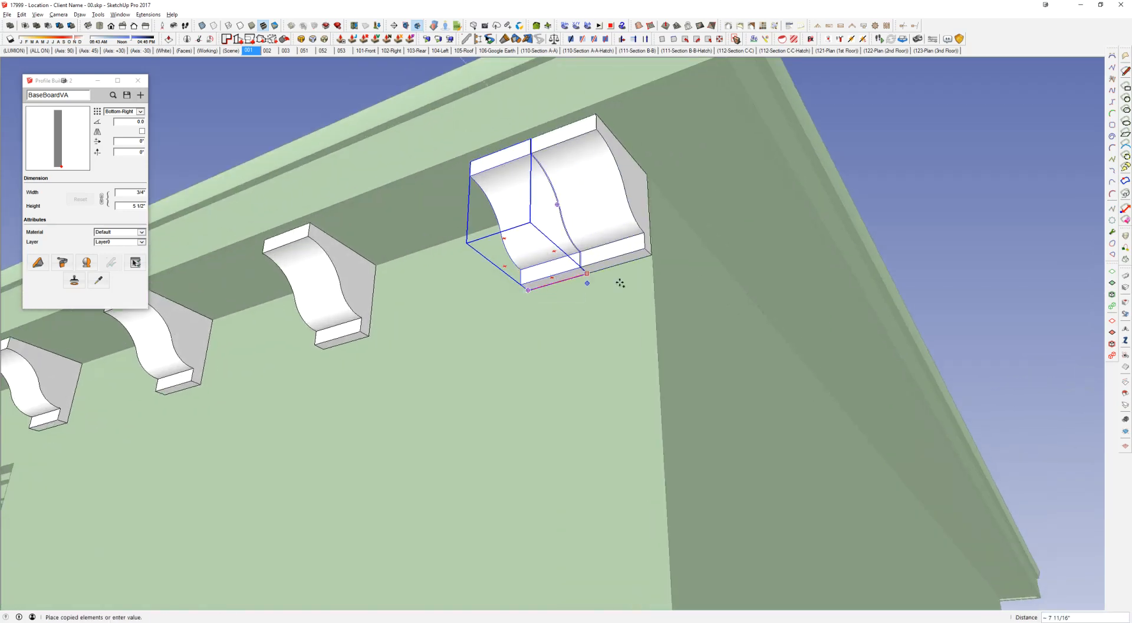
{"action": "left_click", "coordinate": [662, 279]}
Step: Rotate the copied corner bracket to project from the adjoining blank wall under the eave, undoing any extra move
{"action": "scroll", "coordinate": [662, 280], "scroll_direction": "up", "scroll_amount": 2}
{"action": "key", "text": "q"}
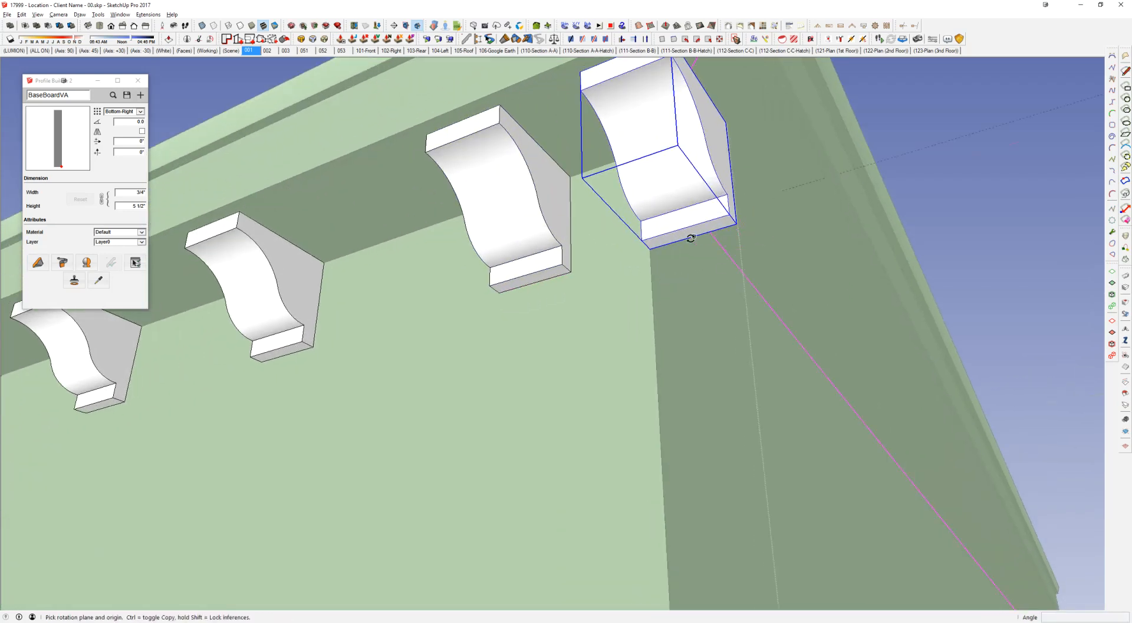
{"action": "left_click", "coordinate": [649, 249]}
{"action": "left_click", "coordinate": [699, 245]}
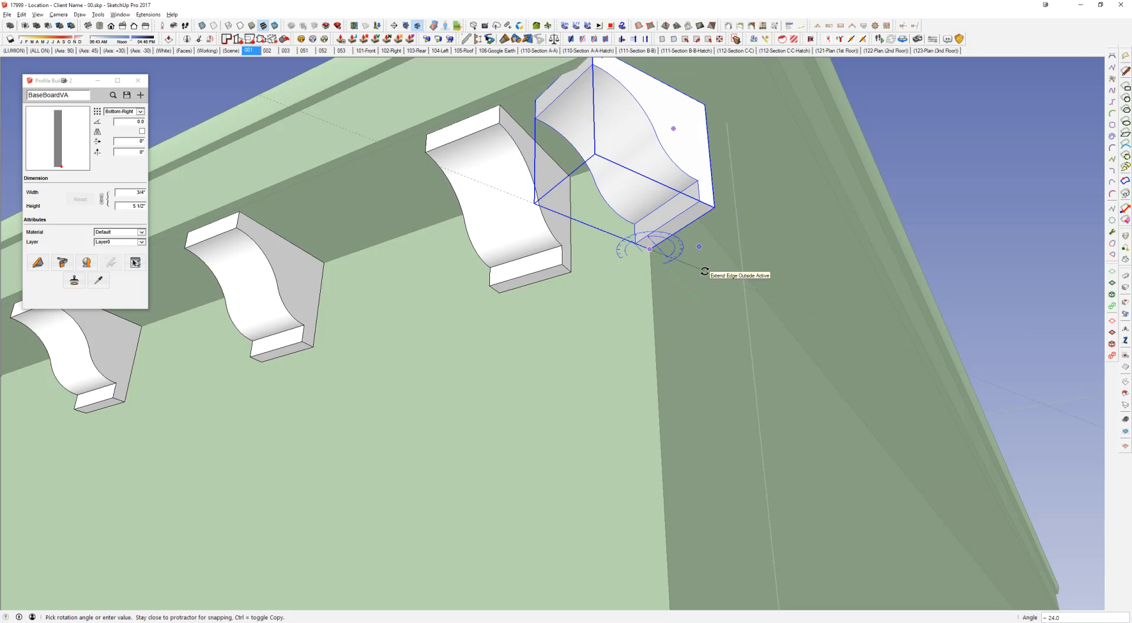
{"action": "left_click", "coordinate": [714, 335]}
{"action": "middle_click_drag", "start_coordinate": [715, 331], "coordinate": [581, 248]}
{"action": "key", "text": "m"}
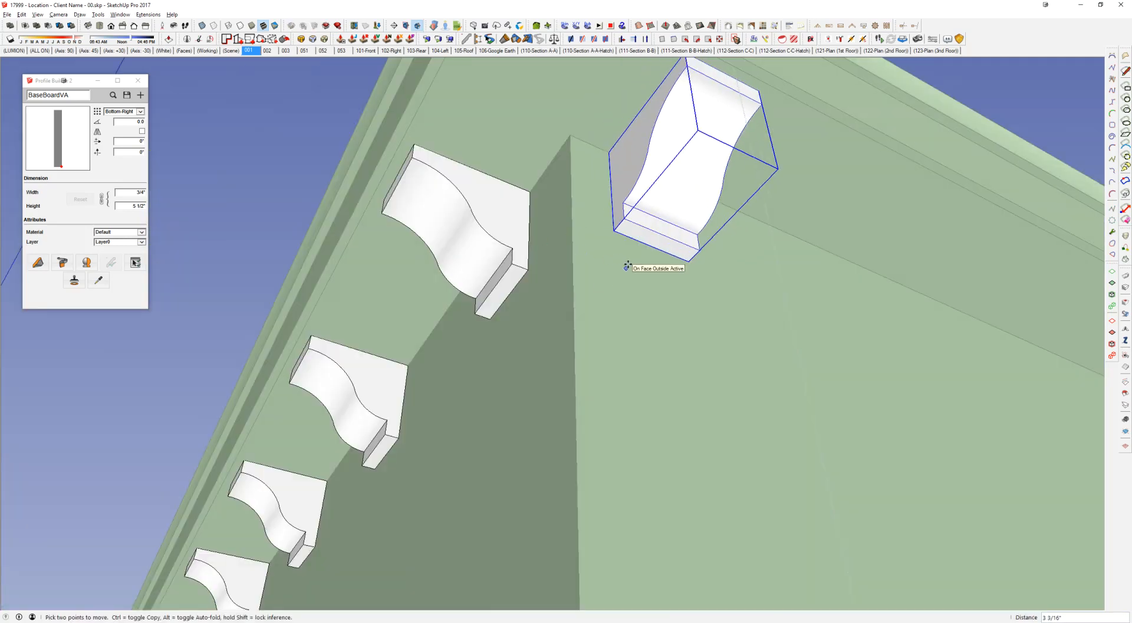
{"action": "key", "text": "ctrl+z"}
{"action": "scroll", "coordinate": [629, 266], "scroll_direction": "down", "scroll_amount": 1}
{"action": "key", "text": "space"}
{"action": "middle_click_drag", "start_coordinate": [629, 266], "coordinate": [641, 304]}
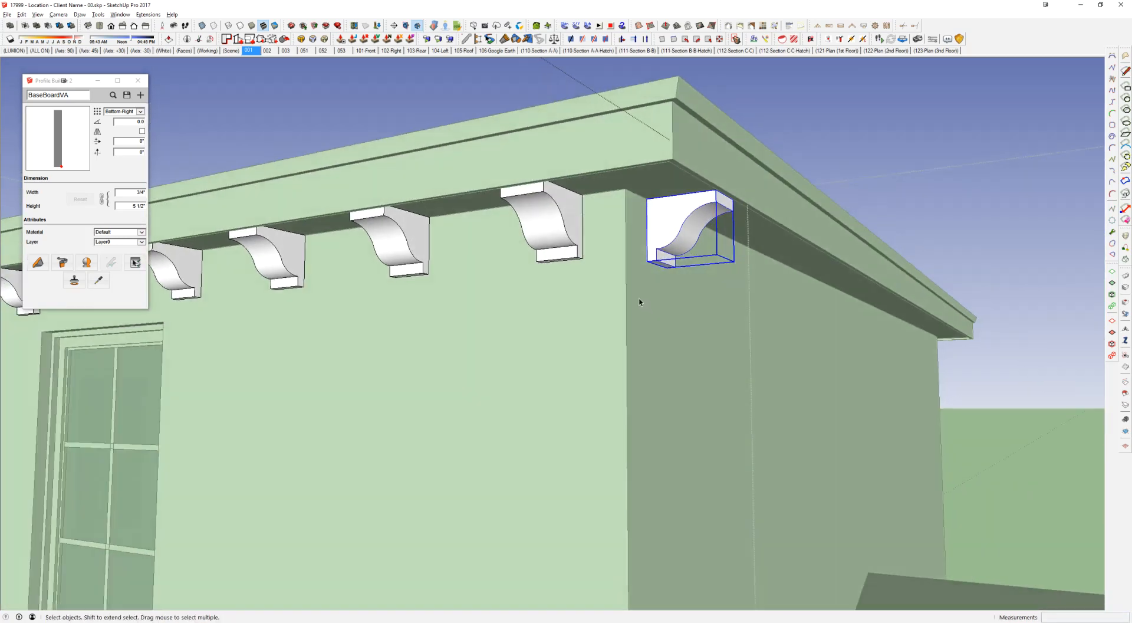
Step: Select both brackets at the upper roof corner and copy them by the eave corner to a front corner of the one-storey roof
{"action": "scroll", "coordinate": [632, 292], "scroll_direction": "down", "scroll_amount": 3}
{"action": "middle_click_drag", "start_coordinate": [651, 263], "coordinate": [609, 152]}
{"action": "left_click", "coordinate": [584, 263], "text": "shift"}
{"action": "scroll", "coordinate": [581, 303], "scroll_direction": "down", "scroll_amount": 2}
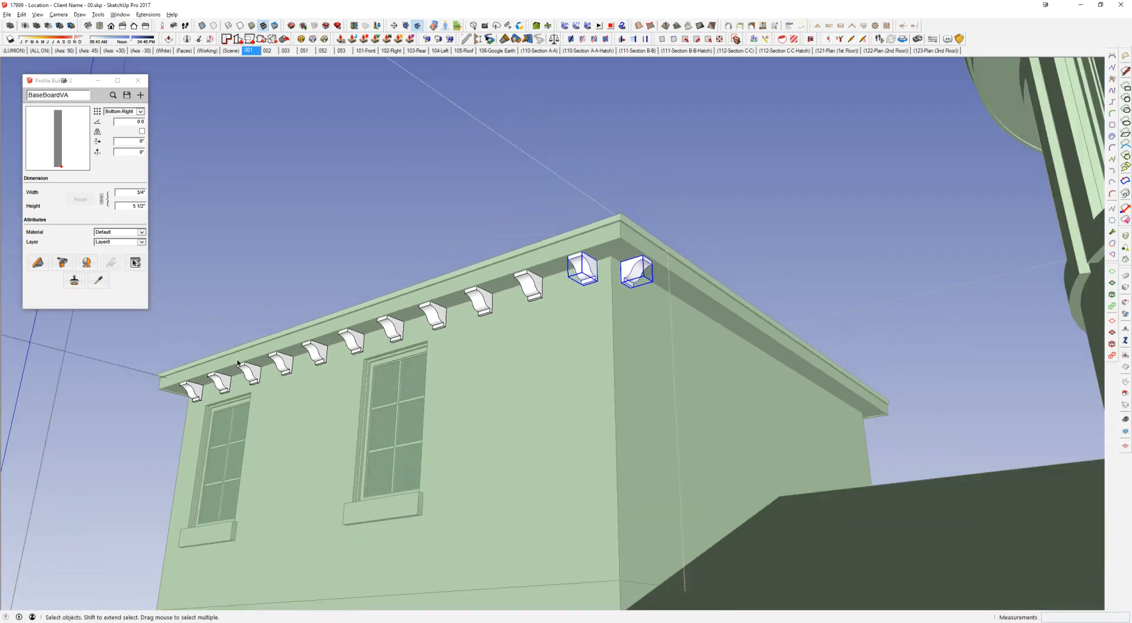
{"action": "key", "text": "m"}
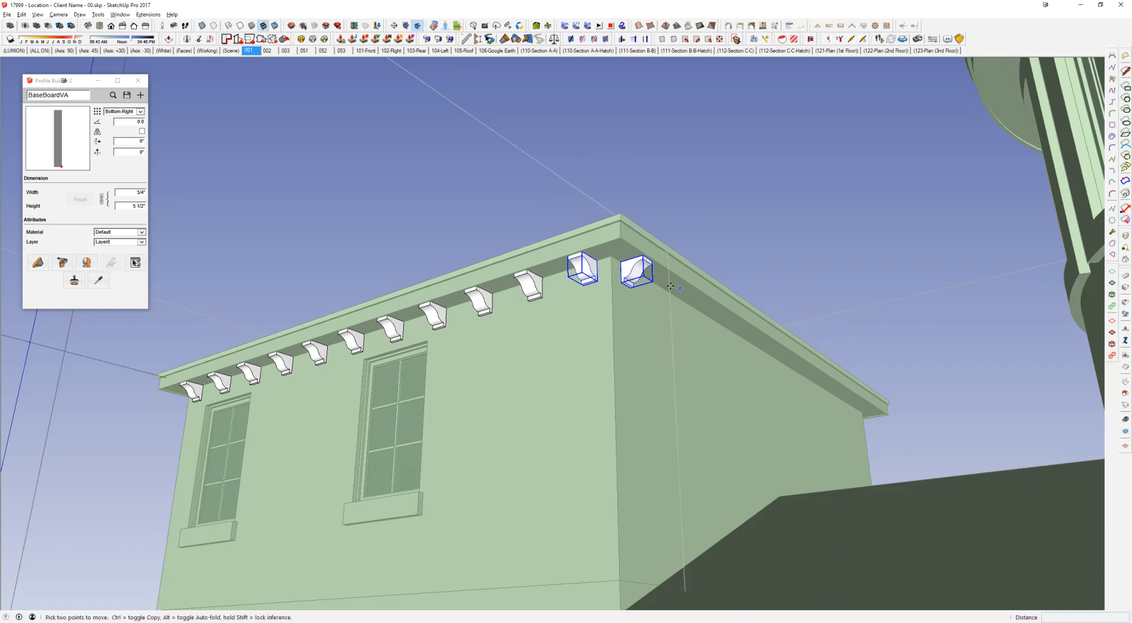
{"action": "key", "text": "ctrl"}
{"action": "left_click", "coordinate": [620, 239]}
{"action": "scroll", "coordinate": [620, 238], "scroll_direction": "up", "scroll_amount": 1}
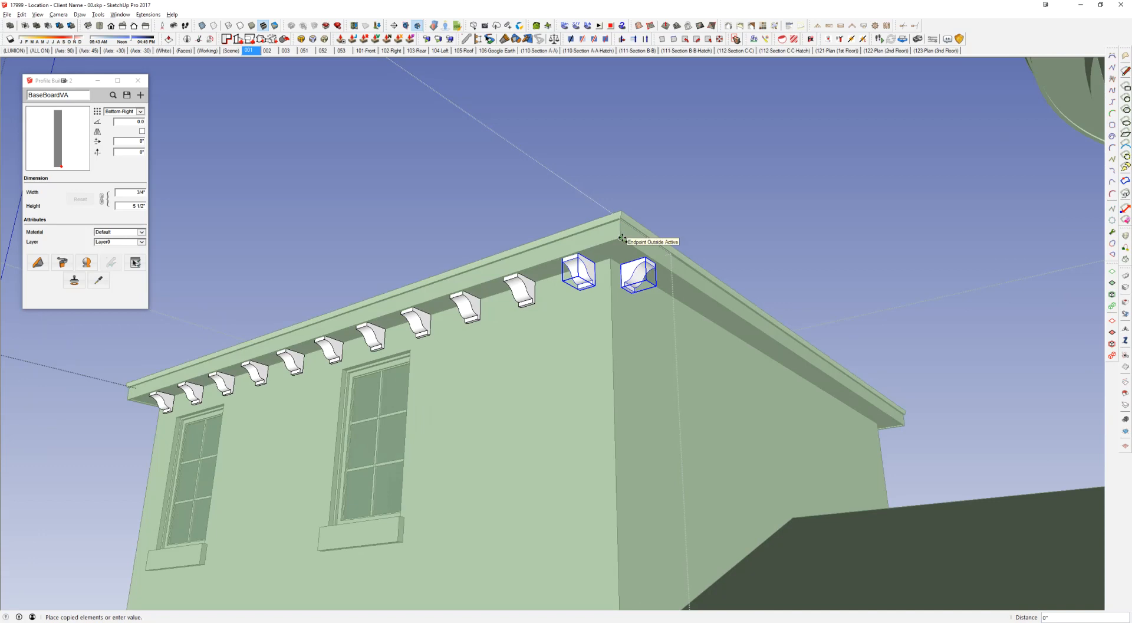
{"action": "middle_click_drag", "start_coordinate": [622, 238], "coordinate": [318, 262]}
{"action": "scroll", "coordinate": [648, 332], "scroll_direction": "down", "scroll_amount": 4}
{"action": "scroll", "coordinate": [319, 262], "scroll_direction": "down", "scroll_amount": 1}
{"action": "middle_click_drag", "start_coordinate": [653, 311], "coordinate": [299, 316]}
{"action": "middle_click_drag", "start_coordinate": [560, 301], "coordinate": [450, 296]}
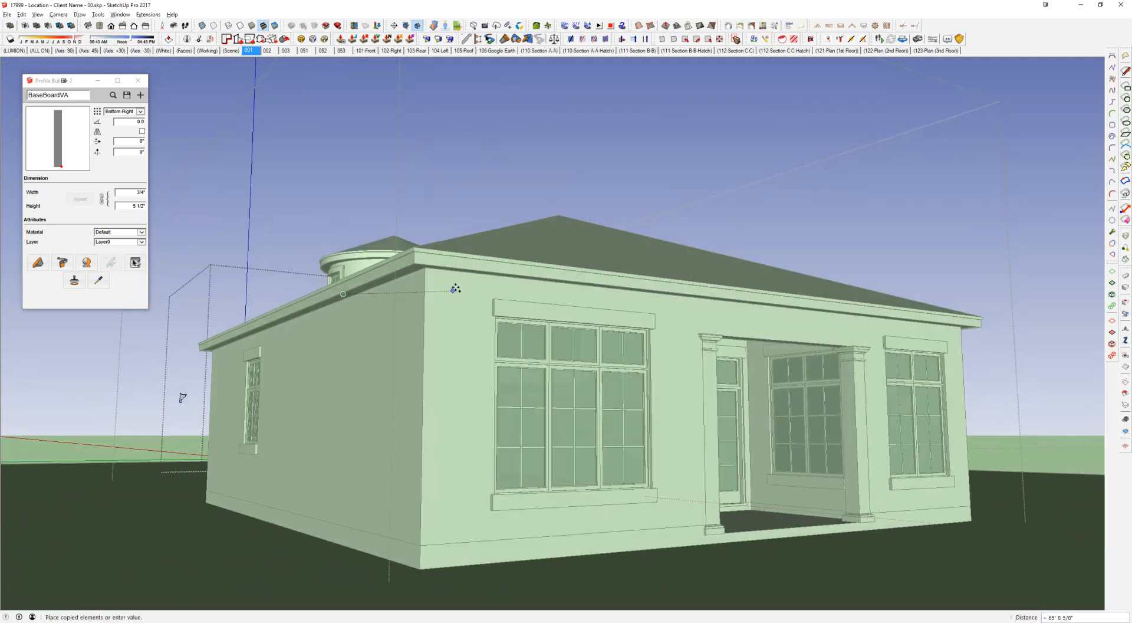
{"action": "left_click", "coordinate": [414, 262]}
Step: Place the bracket pair at the other front corner of the one-storey roof, referencing the eave corners
{"action": "middle_click_drag", "start_coordinate": [678, 301], "coordinate": [397, 328]}
{"action": "scroll", "coordinate": [496, 334], "scroll_direction": "down", "scroll_amount": 2}
{"action": "middle_click_drag", "start_coordinate": [622, 348], "coordinate": [574, 397]}
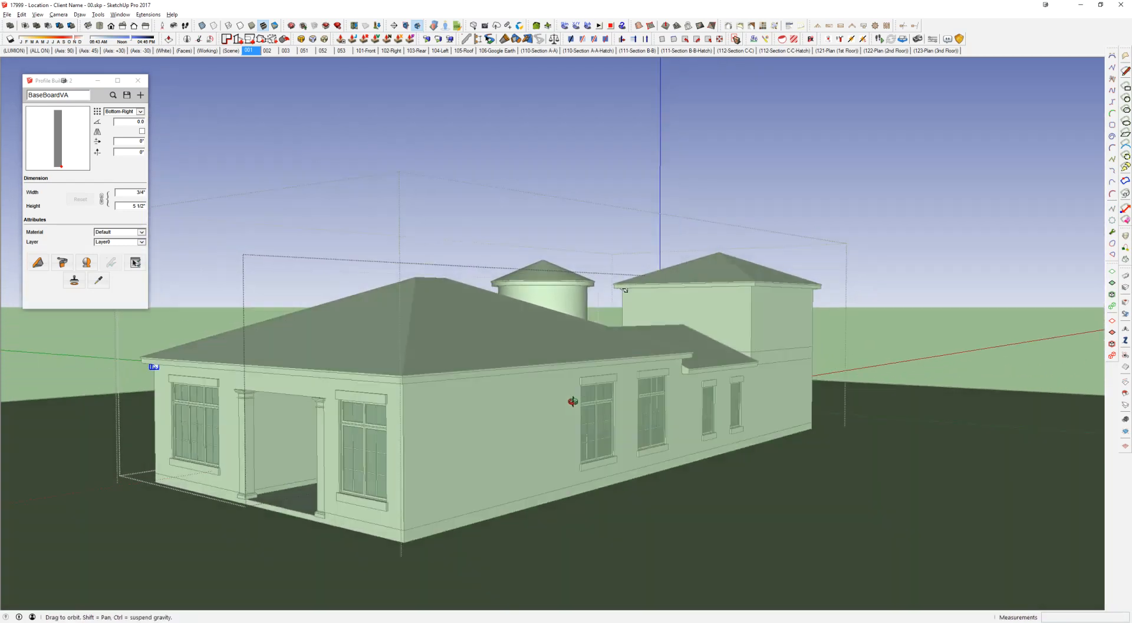
{"action": "scroll", "coordinate": [407, 358], "scroll_direction": "up", "scroll_amount": 5}
{"action": "middle_click_drag", "start_coordinate": [480, 472], "coordinate": [1012, 337]}
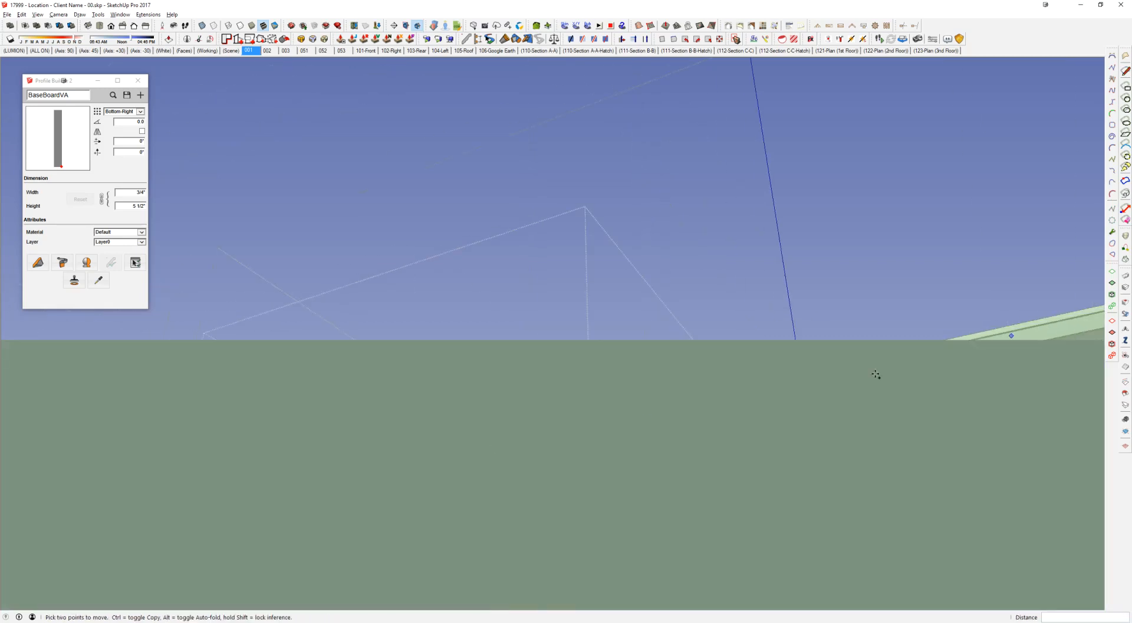
{"action": "middle_click_drag", "start_coordinate": [596, 408], "coordinate": [425, 494]}
{"action": "left_click", "coordinate": [129, 419]}
{"action": "middle_click_drag", "start_coordinate": [1062, 277], "coordinate": [427, 336], "text": "shift"}
{"action": "scroll", "coordinate": [425, 335], "scroll_direction": "up", "scroll_amount": 1}
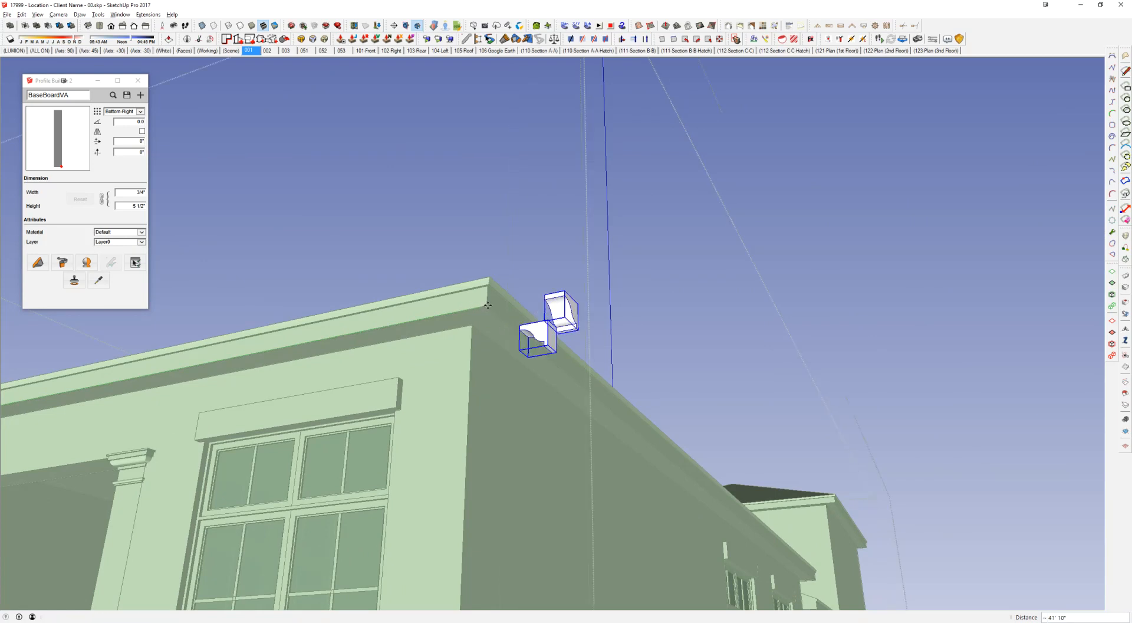
Step: Rotate the bracket pair 90 degrees about the lower eave corner
{"action": "scroll", "coordinate": [488, 305], "scroll_direction": "up", "scroll_amount": 5}
{"action": "key", "text": "q"}
{"action": "scroll", "coordinate": [489, 311], "scroll_direction": "up", "scroll_amount": 2}
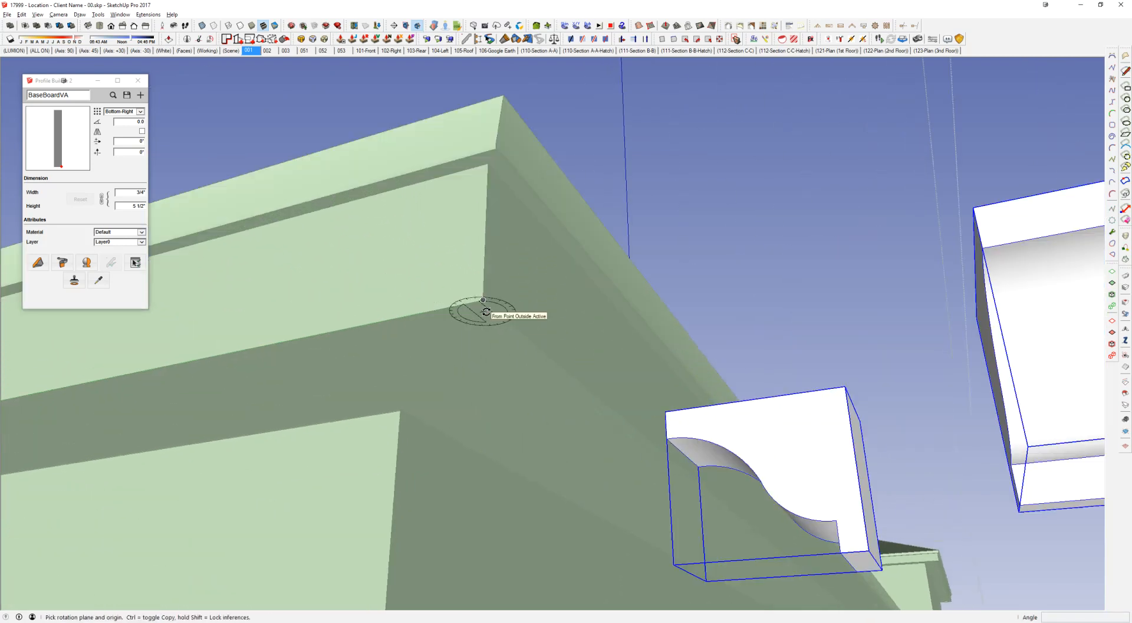
{"action": "left_click", "coordinate": [481, 302]}
{"action": "left_click", "coordinate": [443, 308]}
{"action": "type", "text": "90"}
{"action": "key", "text": "Return"}
{"action": "scroll", "coordinate": [466, 289], "scroll_direction": "down", "scroll_amount": 3}
{"action": "middle_click_drag", "start_coordinate": [467, 329], "coordinate": [384, 388]}
Step: Place the rotated bracket pair at the upper roof corner above the full-height blank wall, aligned to the eave corner
{"action": "key", "text": "m"}
{"action": "left_click", "coordinate": [431, 330]}
{"action": "scroll", "coordinate": [489, 336], "scroll_direction": "down", "scroll_amount": 2}
{"action": "middle_click_drag", "start_coordinate": [525, 372], "coordinate": [460, 374], "text": "shift"}
{"action": "middle_click_drag", "start_coordinate": [973, 439], "coordinate": [222, 353], "text": "shift"}
{"action": "scroll", "coordinate": [541, 405], "scroll_direction": "up", "scroll_amount": 2}
{"action": "left_click", "coordinate": [554, 375]}
Step: Copy the bracket pair about 23' 5" along the blank upper wall to the opposite eave corner
{"action": "scroll", "coordinate": [218, 354], "scroll_direction": "up", "scroll_amount": 3}
{"action": "left_click", "coordinate": [217, 356]}
{"action": "key", "text": "ctrl"}
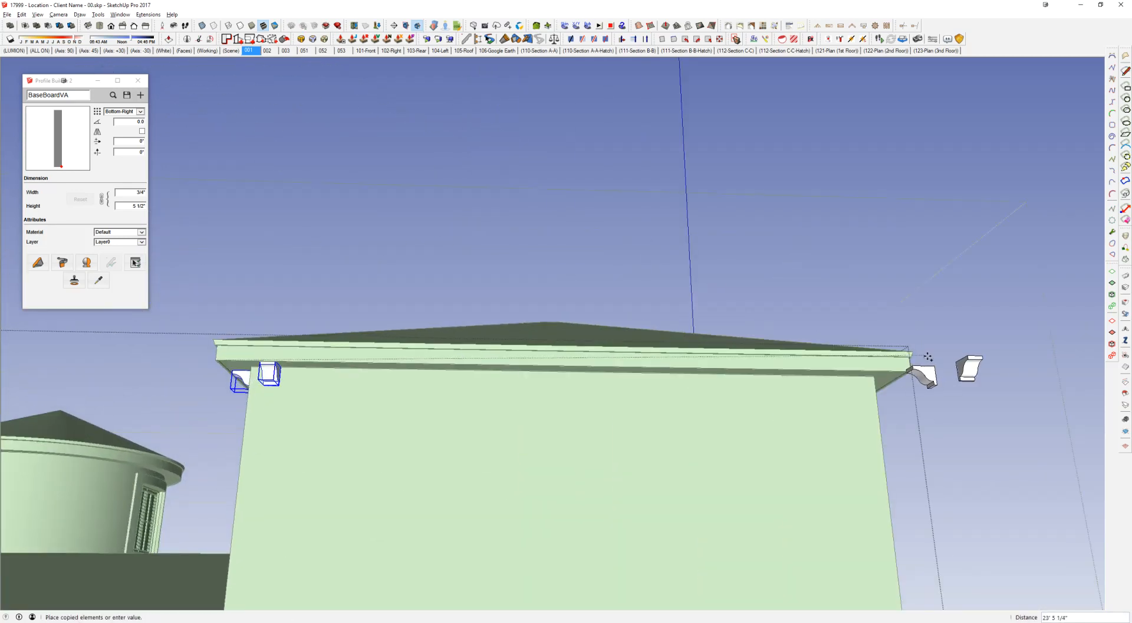
{"action": "left_click", "coordinate": [910, 370]}
{"action": "scroll", "coordinate": [651, 331], "scroll_direction": "up", "scroll_amount": 5}
Step: Rotate the newly copied bracket pair 90 degrees about its eave corner
{"action": "key", "text": "q"}
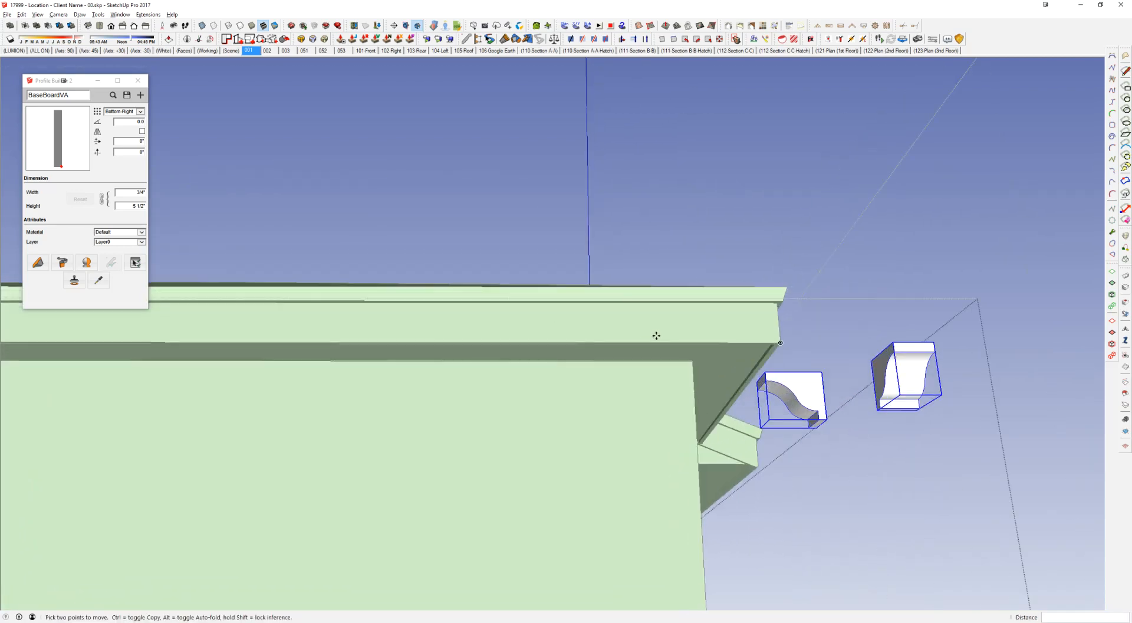
{"action": "left_click", "coordinate": [811, 288]}
{"action": "left_click", "coordinate": [799, 289]}
{"action": "left_click", "coordinate": [811, 277]}
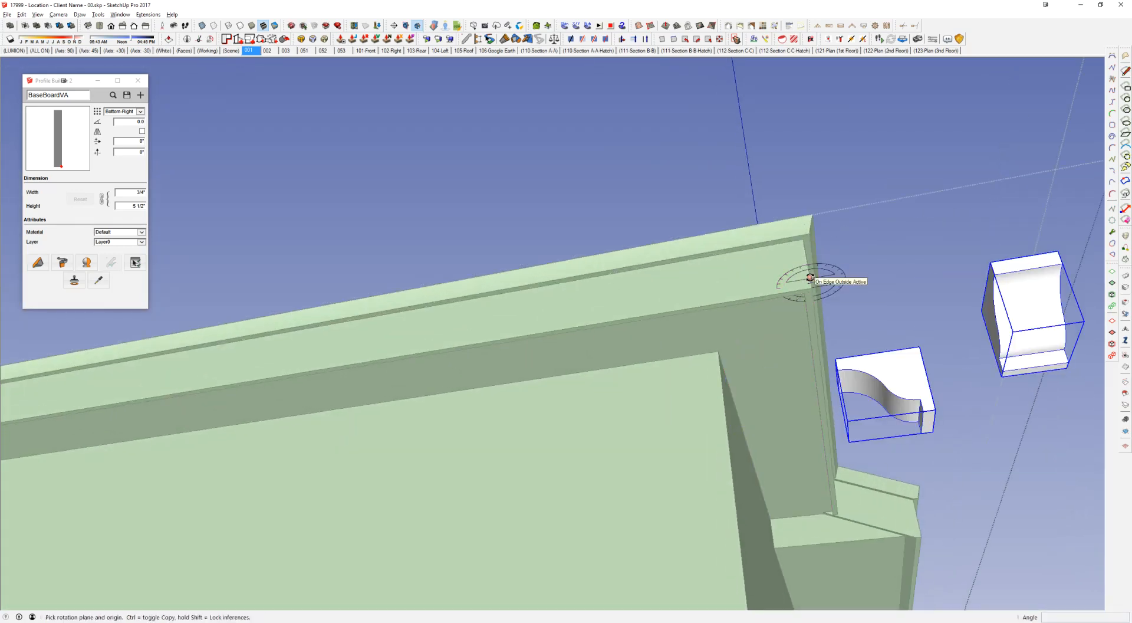
{"action": "scroll", "coordinate": [1049, 385], "scroll_direction": "up", "scroll_amount": 2}
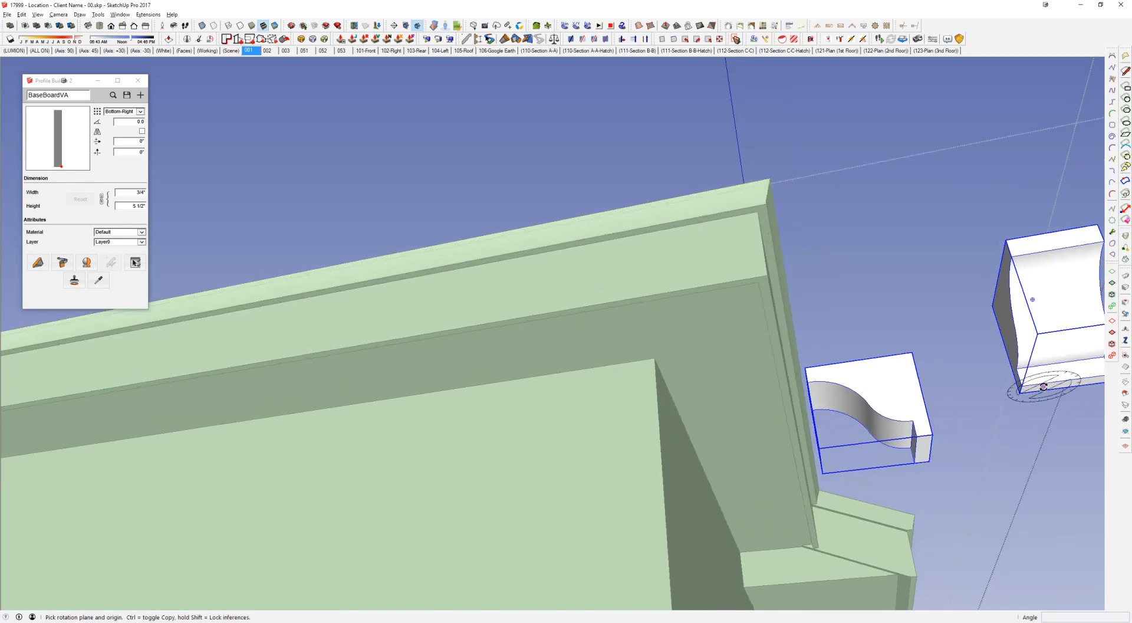
{"action": "left_click", "coordinate": [768, 275]}
{"action": "left_click", "coordinate": [688, 278]}
{"action": "type", "text": "90"}
{"action": "key", "text": "Return"}
{"action": "scroll", "coordinate": [698, 248], "scroll_direction": "down", "scroll_amount": 10}
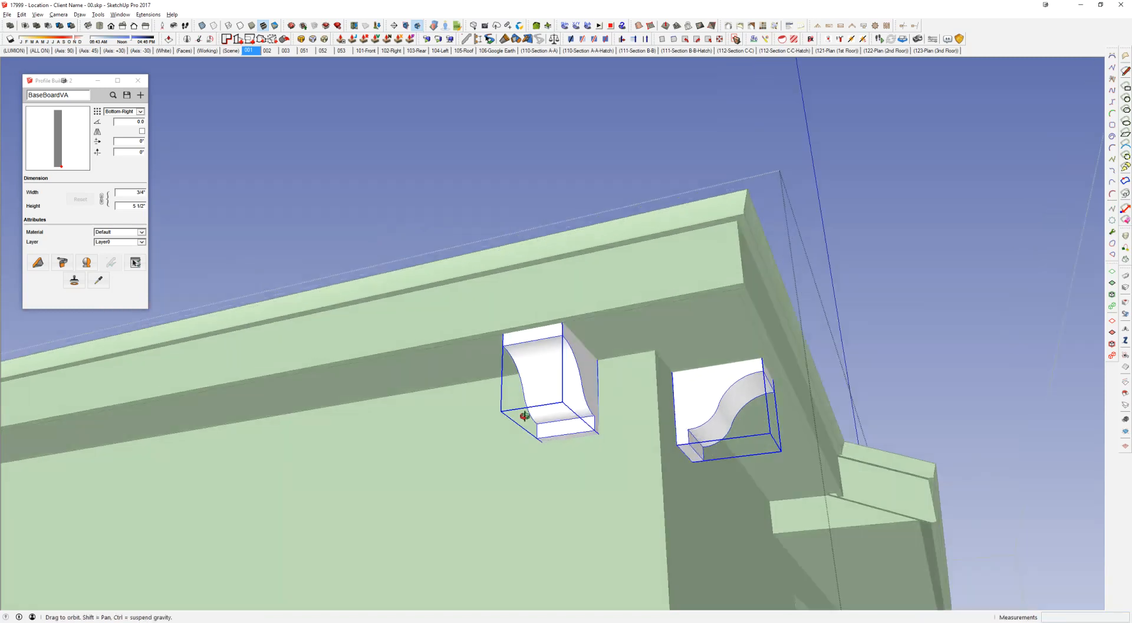
Step: Copy the single corner bracket on the two-window upper wall to the wall's opposite end, beside the long bracket row
{"action": "middle_click_drag", "start_coordinate": [849, 368], "coordinate": [280, 332]}
{"action": "scroll", "coordinate": [448, 385], "scroll_direction": "up", "scroll_amount": 2}
{"action": "middle_click_drag", "start_coordinate": [448, 395], "coordinate": [444, 345], "text": "shift"}
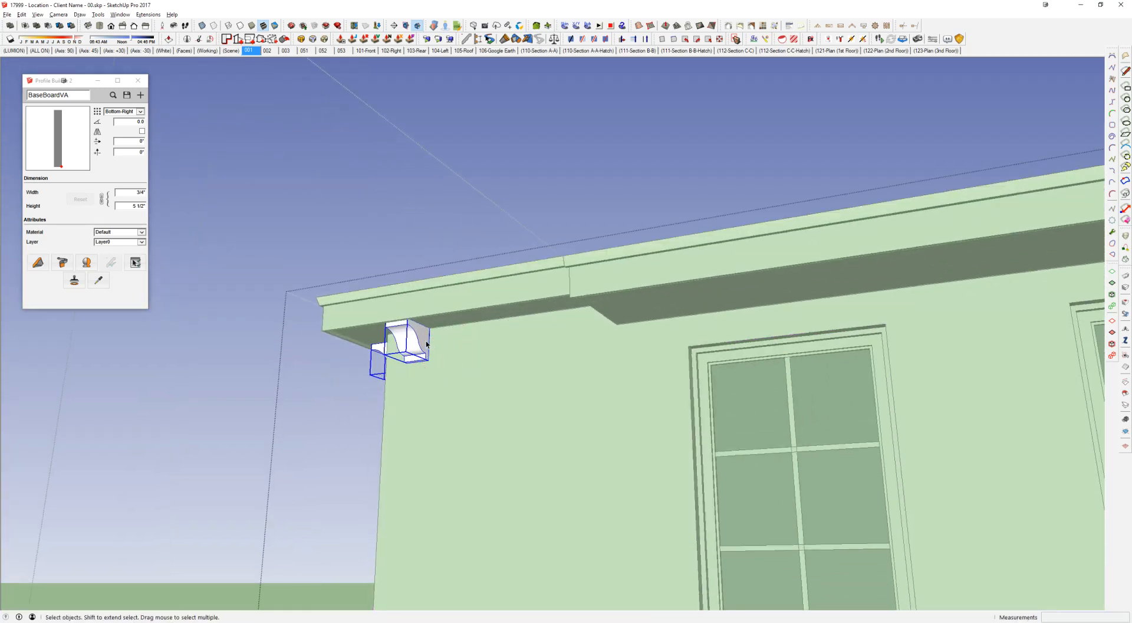
{"action": "key", "text": "m"}
{"action": "scroll", "coordinate": [430, 331], "scroll_direction": "up", "scroll_amount": 1}
{"action": "left_click", "coordinate": [430, 334]}
{"action": "key", "text": "ctrl"}
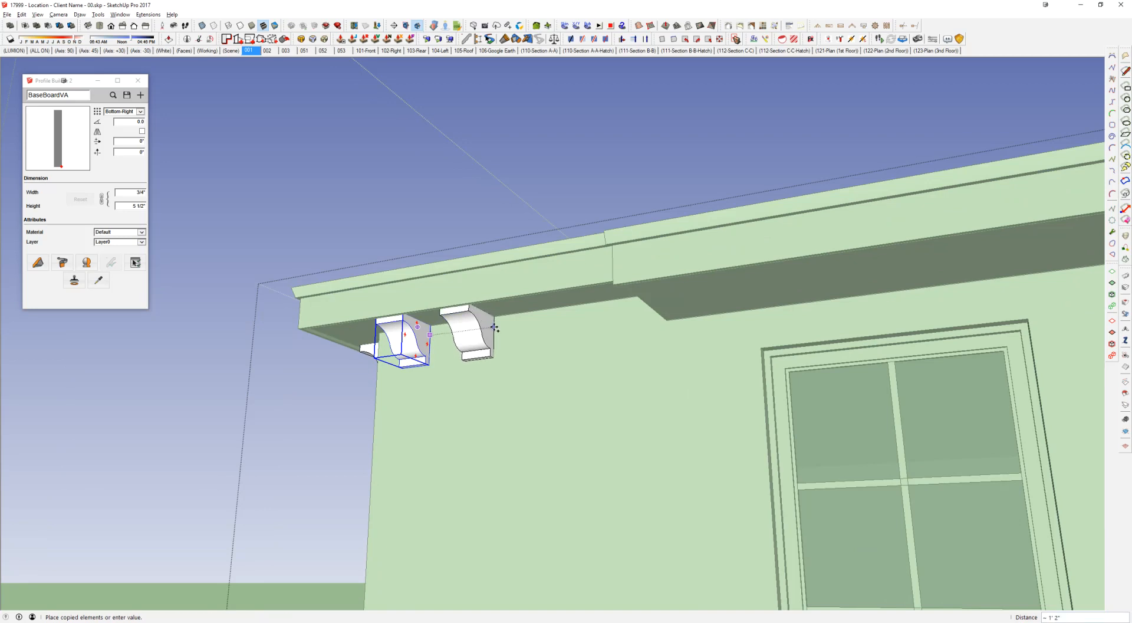
{"action": "key", "text": "Escape"}
{"action": "left_click", "coordinate": [430, 325]}
{"action": "key", "text": "ctrl"}
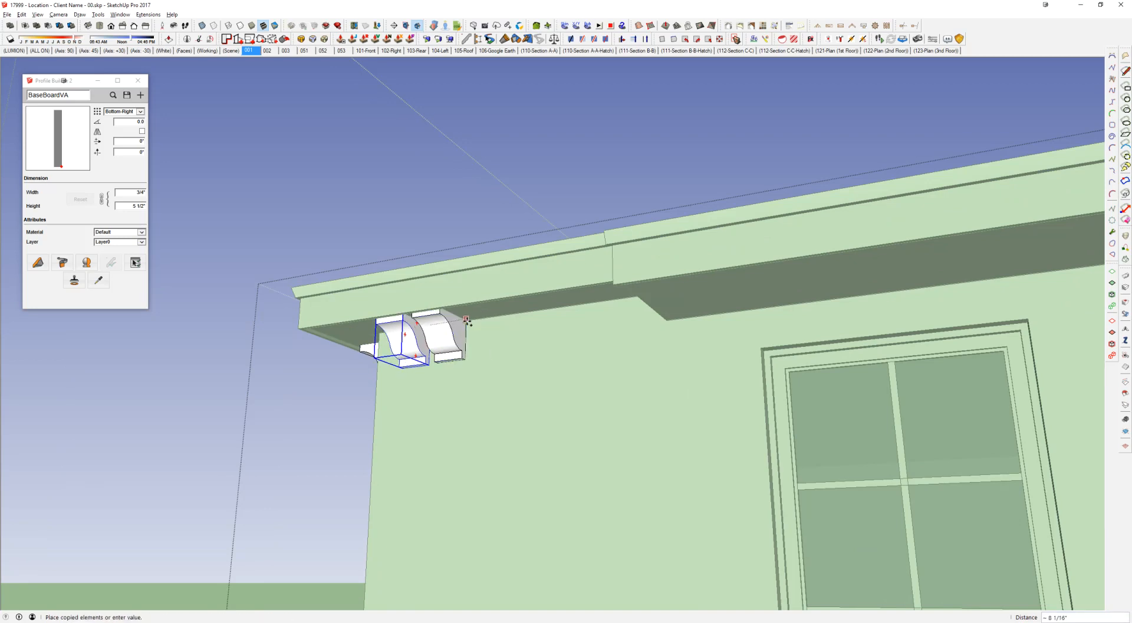
{"action": "middle_click_drag", "start_coordinate": [487, 321], "coordinate": [370, 359]}
{"action": "left_click", "coordinate": [407, 360]}
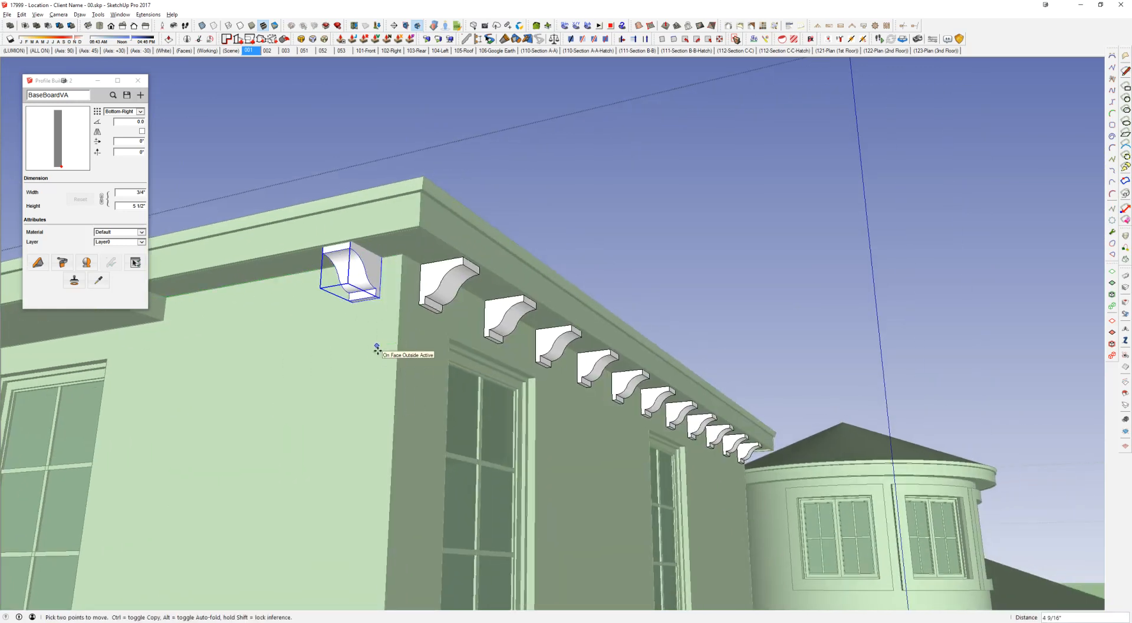
Step: Try copying the bracket beside the long row 24" along the two-window wall, deleting the trial copy
{"action": "middle_click_drag", "start_coordinate": [379, 352], "coordinate": [834, 367]}
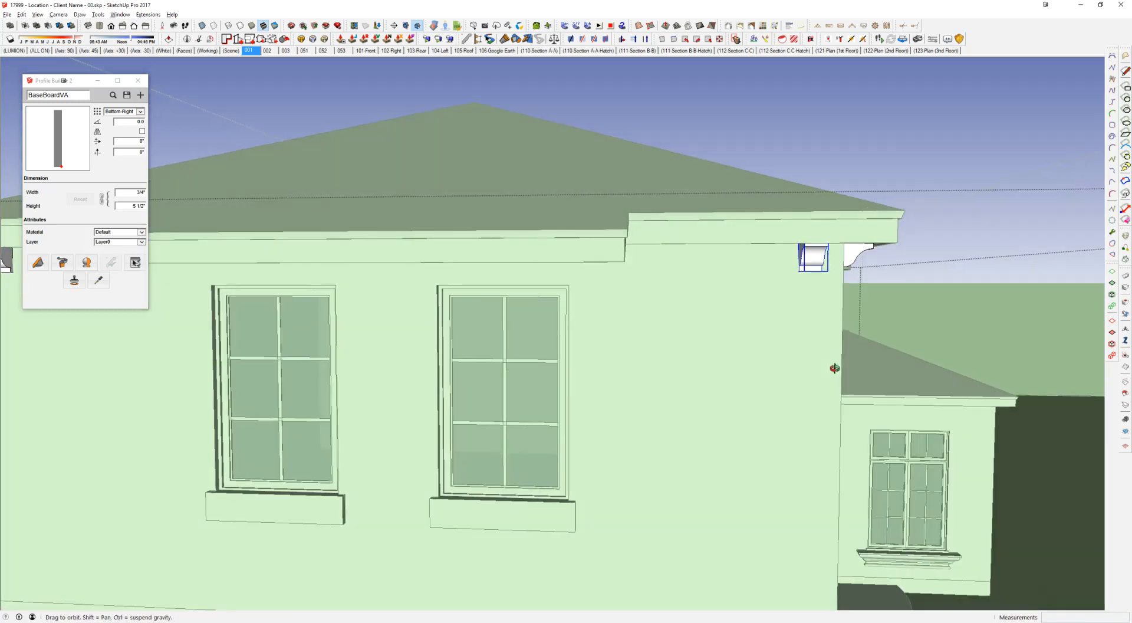
{"action": "scroll", "coordinate": [695, 263], "scroll_direction": "down", "scroll_amount": 2}
{"action": "key", "text": "space"}
{"action": "left_click_drag", "start_coordinate": [213, 192], "coordinate": [687, 373]}
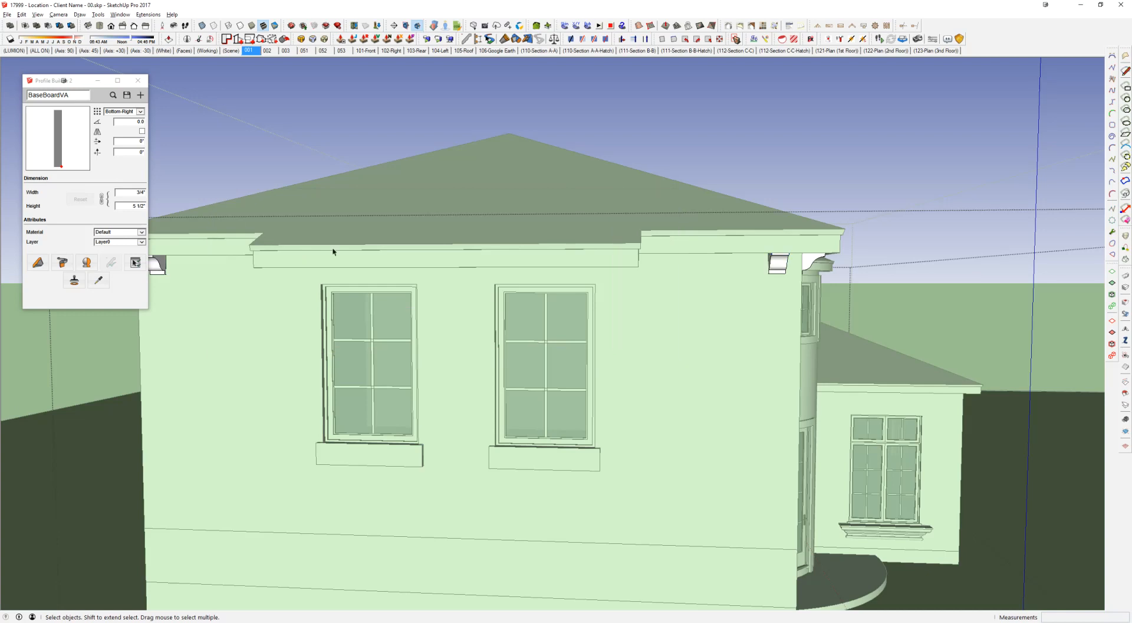
{"action": "left_click_drag", "start_coordinate": [384, 266], "coordinate": [683, 348]}
{"action": "middle_click_drag", "start_coordinate": [683, 348], "coordinate": [652, 304]}
{"action": "scroll", "coordinate": [773, 265], "scroll_direction": "up", "scroll_amount": 1}
{"action": "left_click", "coordinate": [774, 265]}
{"action": "key", "text": "m"}
{"action": "key", "text": "ctrl"}
{"action": "left_click", "coordinate": [747, 289]}
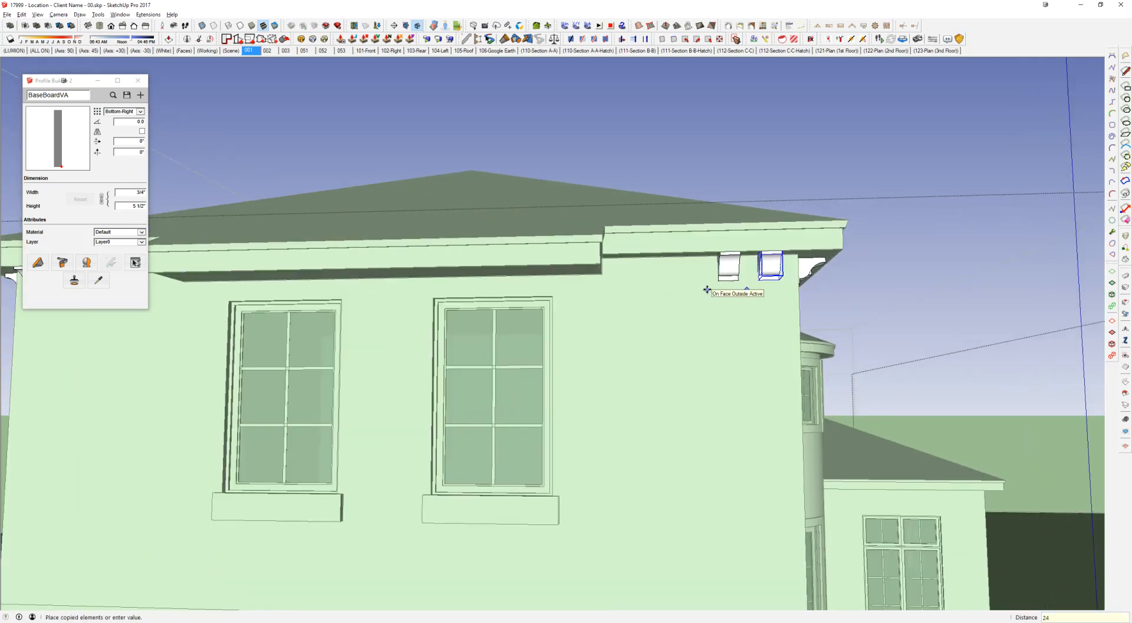
{"action": "key", "text": "Return"}
{"action": "key", "text": "x"}
{"action": "mouse_move", "coordinate": [708, 290]}
{"action": "middle_mouse_down"}
{"action": "mouse_move", "coordinate": [672, 294]}
{"action": "mouse_move", "coordinate": [702, 298]}
{"action": "mouse_move", "coordinate": [692, 304]}
{"action": "middle_mouse_up"}
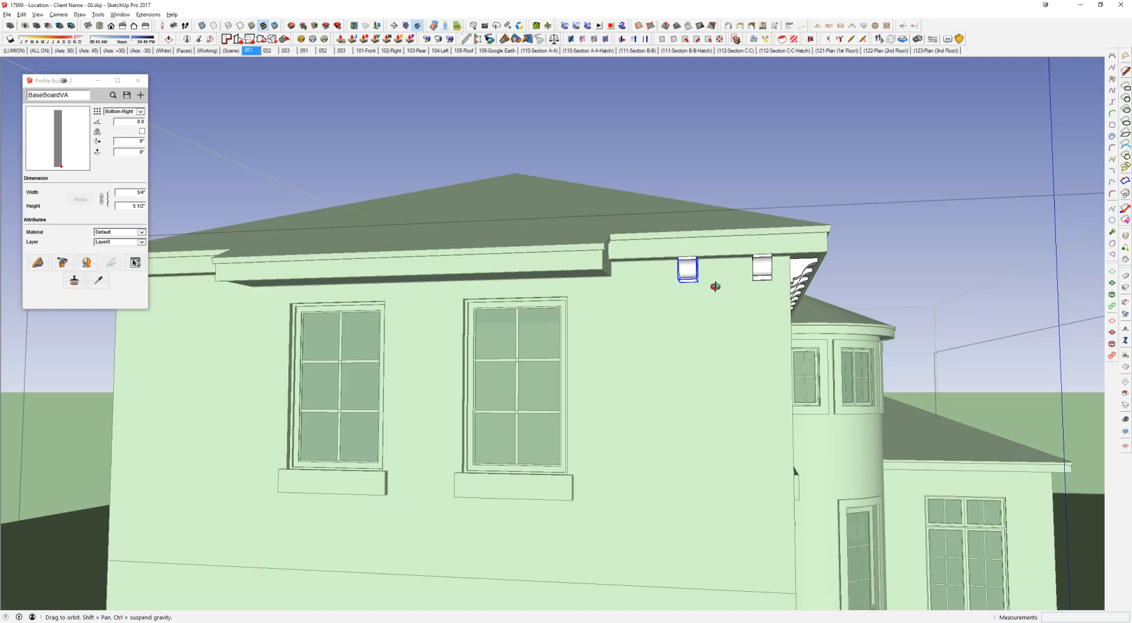
{"action": "scroll", "coordinate": [715, 287], "scroll_direction": "up", "scroll_amount": 2}
{"action": "key", "text": "space"}
{"action": "key", "text": "Delete"}
Step: Array two copies of that corner bracket along the two-window wall toward the projecting eave at 22" spacing
{"action": "key", "text": "m"}
{"action": "key", "text": "ctrl"}
{"action": "left_click", "coordinate": [772, 321]}
{"action": "type", "text": "2'"}
{"action": "key", "text": "Return"}
{"action": "type", "text": "x2"}
{"action": "key", "text": "Return"}
{"action": "middle_click_drag", "start_coordinate": [590, 299], "coordinate": [545, 197]}
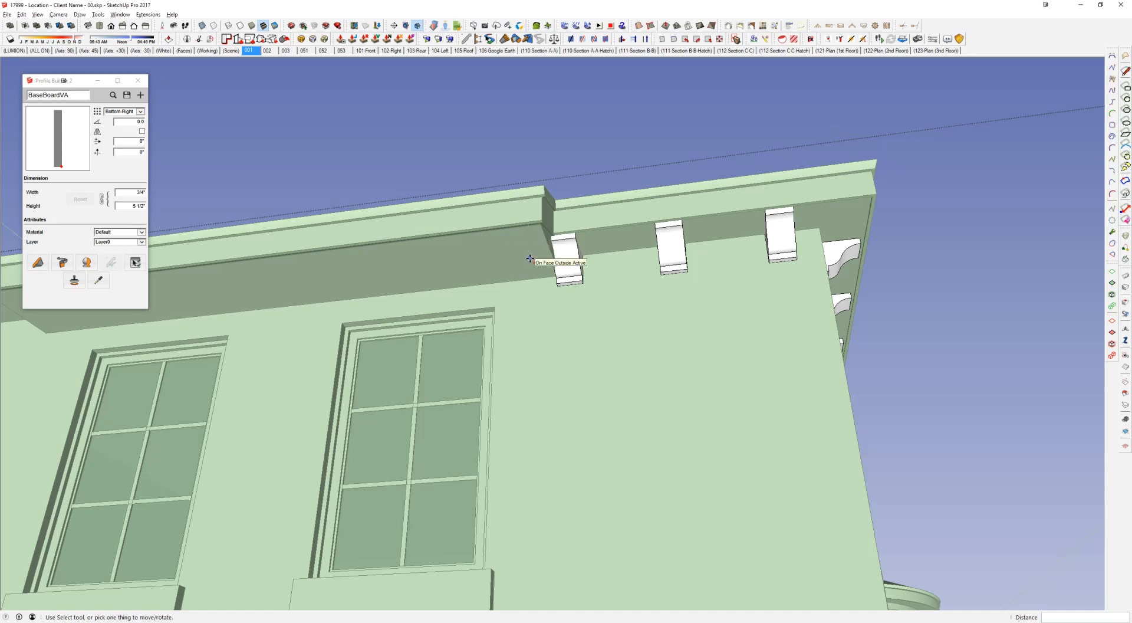
{"action": "type", "text": "22"}
{"action": "key", "text": "Return"}
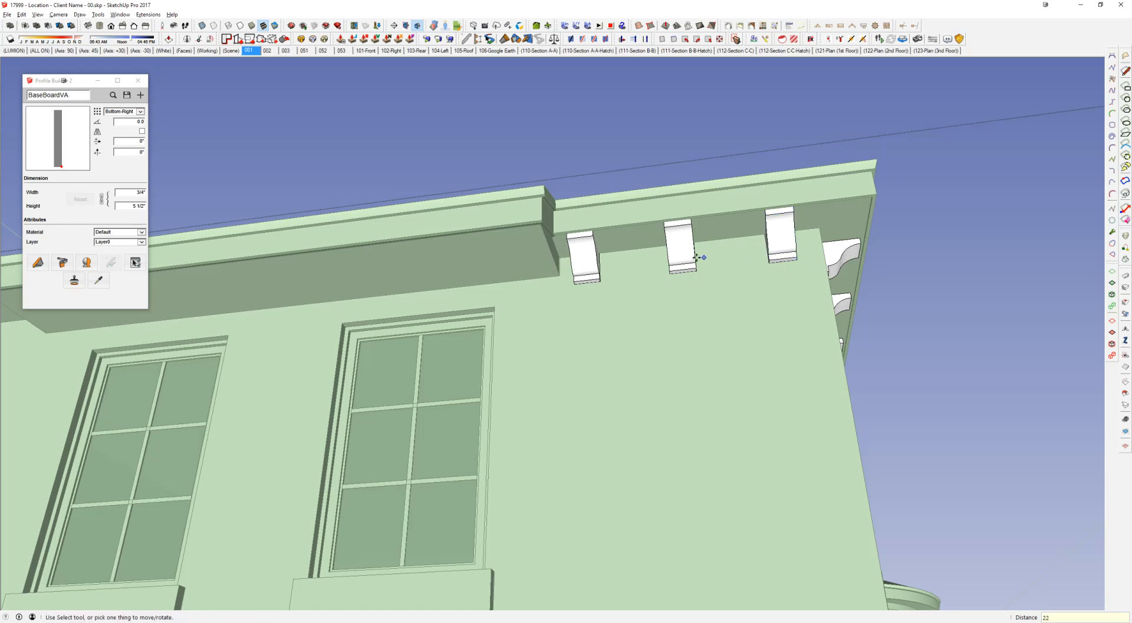
Step: Copy the bracket at the opposite end of the two-window wall as a short row toward the projecting eave
{"action": "scroll", "coordinate": [696, 288], "scroll_direction": "down", "scroll_amount": 4}
{"action": "key", "text": "space"}
{"action": "middle_click_drag", "start_coordinate": [475, 273], "coordinate": [702, 254], "text": "shift"}
{"action": "scroll", "coordinate": [240, 243], "scroll_direction": "up", "scroll_amount": 3}
{"action": "left_click", "coordinate": [318, 264]}
{"action": "key", "text": "m"}
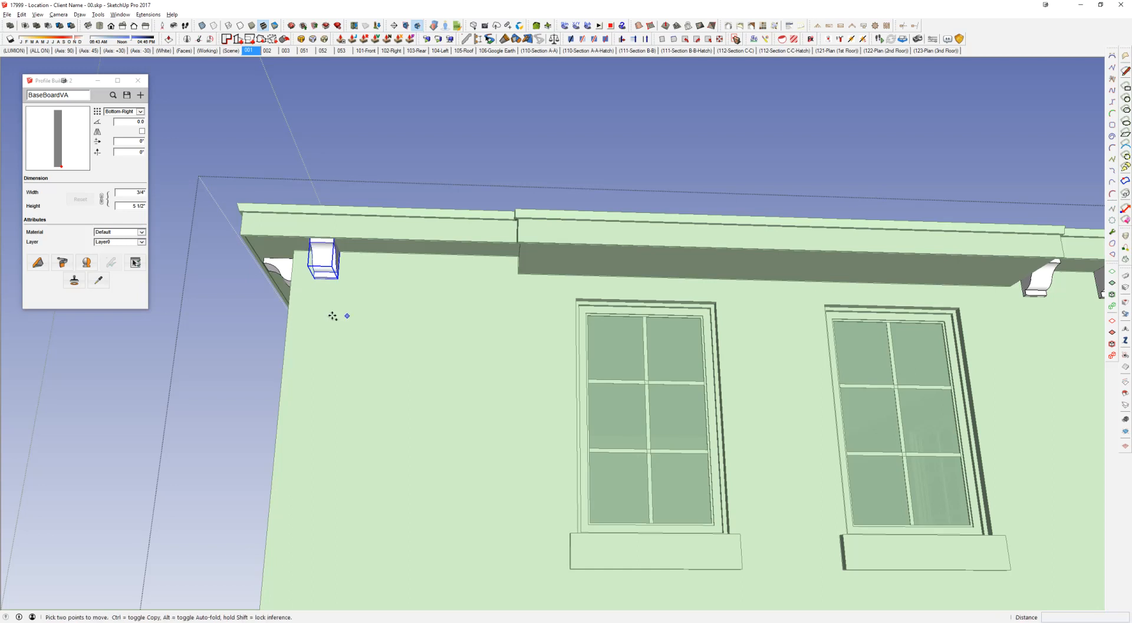
{"action": "key", "text": "ctrl"}
{"action": "left_click", "coordinate": [331, 315]}
{"action": "key", "text": "Return"}
{"action": "key", "text": "Return"}
Step: Copy a bracket from the upper roof's eave corner to the outer end of the lower eave above the two narrow windows
{"action": "middle_click_drag", "start_coordinate": [378, 316], "coordinate": [784, 250]}
{"action": "middle_click_drag", "start_coordinate": [678, 293], "coordinate": [603, 355]}
{"action": "scroll", "coordinate": [649, 345], "scroll_direction": "down", "scroll_amount": 2}
{"action": "middle_click_drag", "start_coordinate": [902, 280], "coordinate": [466, 280], "text": "shift"}
{"action": "scroll", "coordinate": [466, 280], "scroll_direction": "up", "scroll_amount": 4}
{"action": "key", "text": "m"}
{"action": "left_click", "coordinate": [464, 100]}
{"action": "middle_click_drag", "start_coordinate": [303, 284], "coordinate": [539, 155], "text": "shift"}
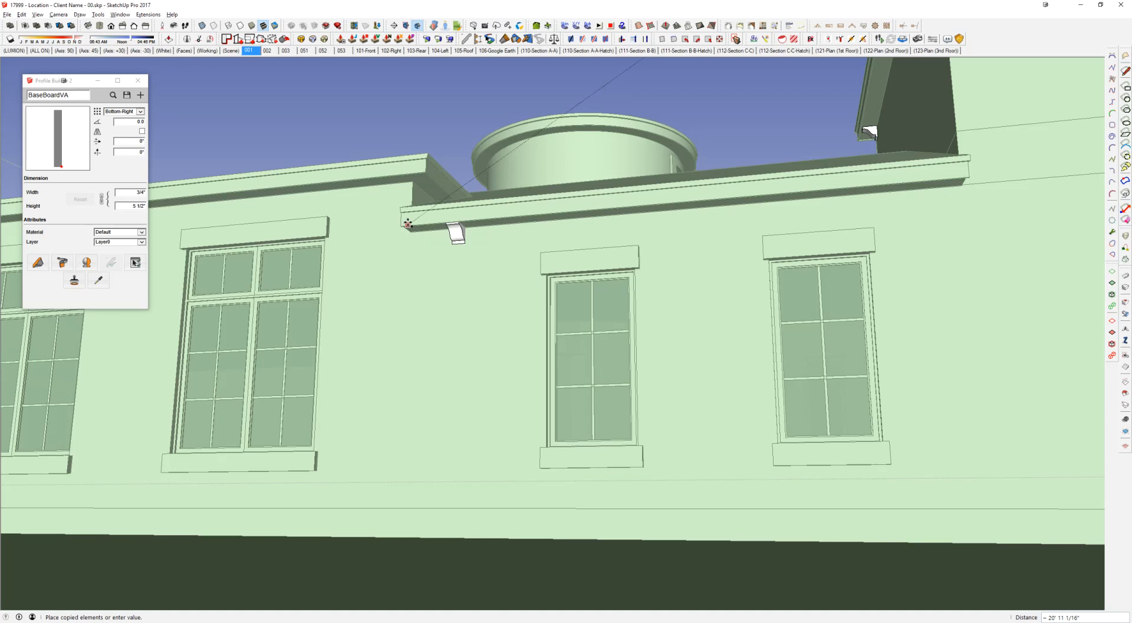
{"action": "left_click", "coordinate": [402, 223]}
Step: Place the blank upper wall's far corner bracket at the inner end of the lower eave, beside the two-storey wall
{"action": "middle_click_drag", "start_coordinate": [526, 226], "coordinate": [269, 419]}
{"action": "key", "text": "space"}
{"action": "left_click", "coordinate": [799, 105]}
{"action": "key", "text": "m"}
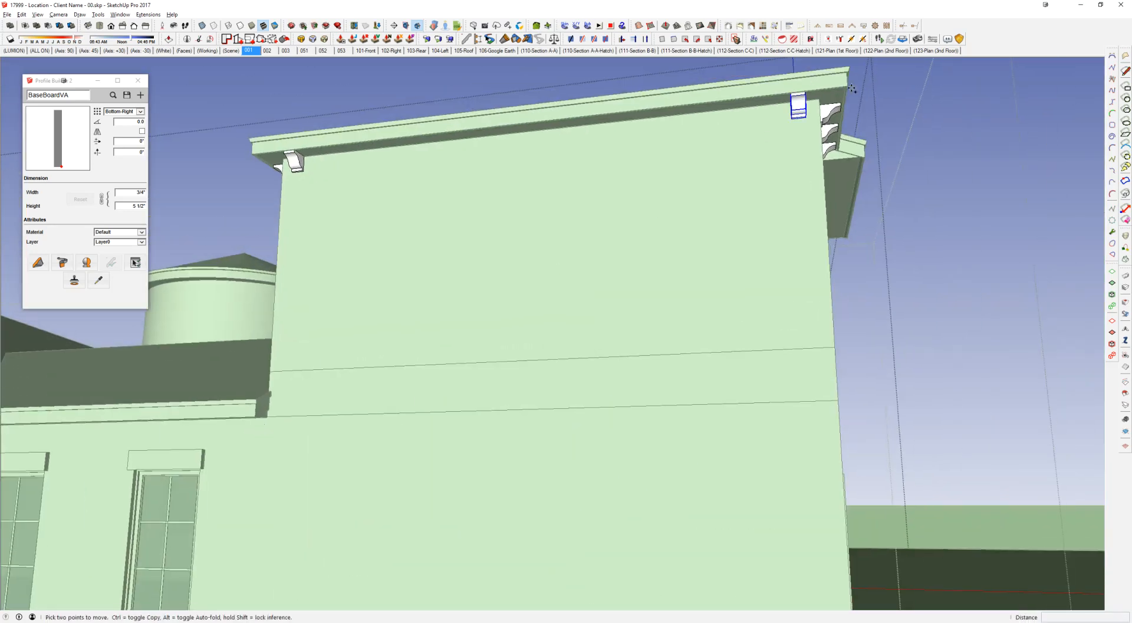
{"action": "left_click", "coordinate": [850, 86]}
{"action": "scroll", "coordinate": [260, 415], "scroll_direction": "up", "scroll_amount": 2}
{"action": "left_click", "coordinate": [256, 416]}
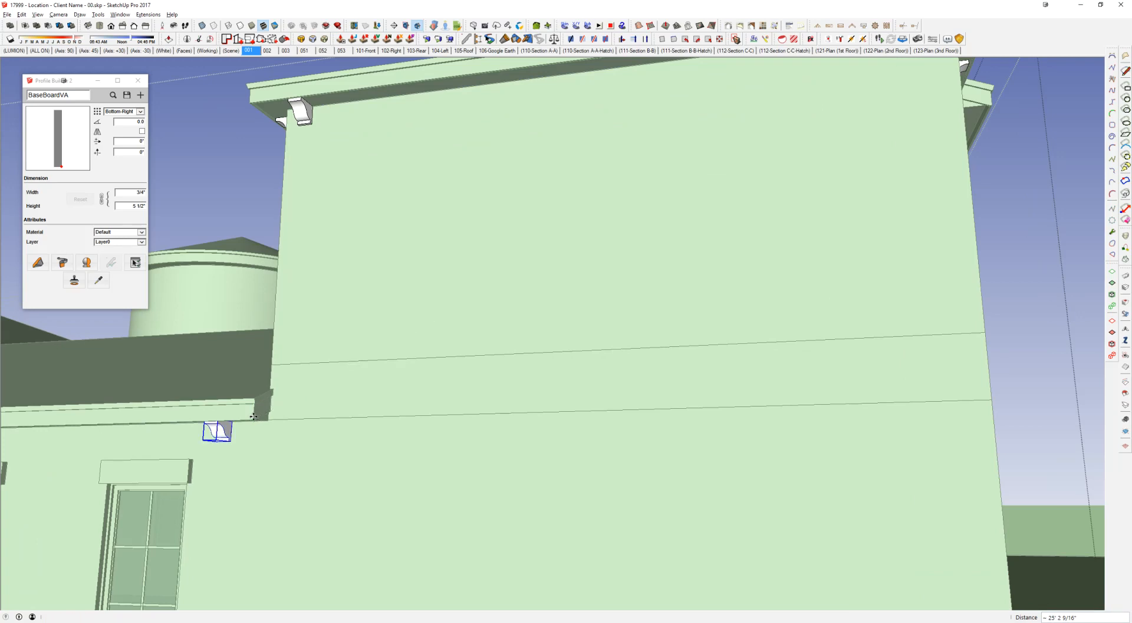
Step: Inspect the bracket rows under the eaves from around the house, ending at the upper wall facing the turret
{"action": "scroll", "coordinate": [329, 353], "scroll_direction": "down", "scroll_amount": 3}
{"action": "scroll", "coordinate": [330, 353], "scroll_direction": "down", "scroll_amount": 2}
{"action": "middle_click_drag", "start_coordinate": [329, 353], "coordinate": [461, 413], "text": "shift"}
{"action": "middle_click_drag", "start_coordinate": [248, 442], "coordinate": [652, 445]}
{"action": "middle_click_drag", "start_coordinate": [318, 407], "coordinate": [932, 399]}
{"action": "middle_click_drag", "start_coordinate": [590, 383], "coordinate": [963, 441]}
{"action": "middle_click_drag", "start_coordinate": [785, 437], "coordinate": [817, 404]}
{"action": "scroll", "coordinate": [330, 289], "scroll_direction": "up", "scroll_amount": 3}
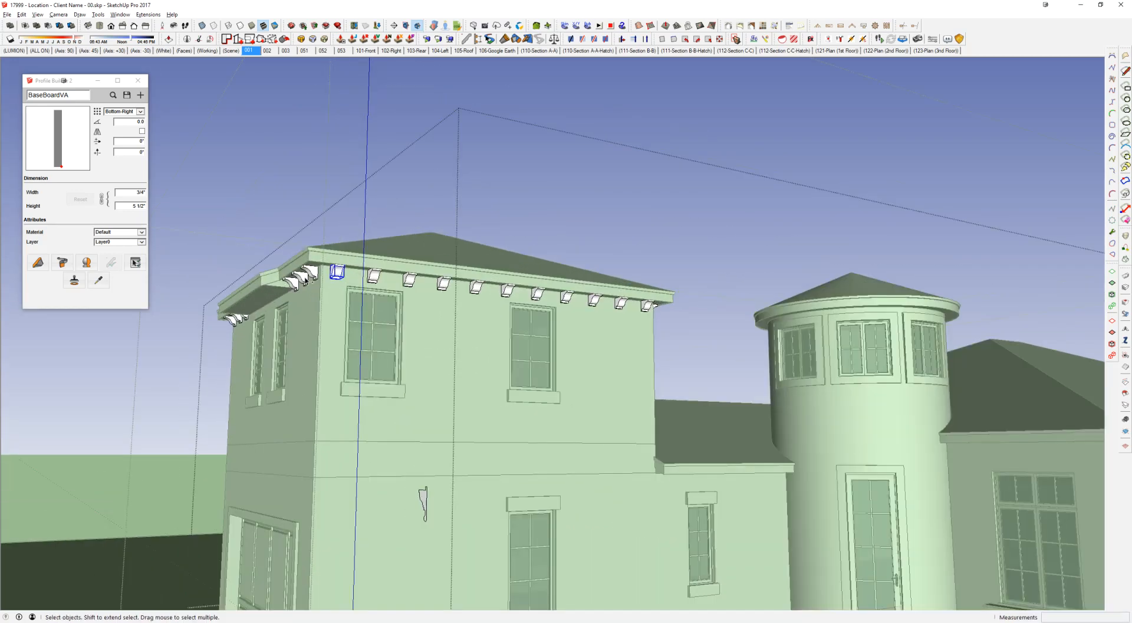
Step: Copy the two brackets at the upper roof's eave corner to the eave corner of the single-storey wing beyond the turret
{"action": "key", "text": "m"}
{"action": "scroll", "coordinate": [309, 273], "scroll_direction": "up", "scroll_amount": 1}
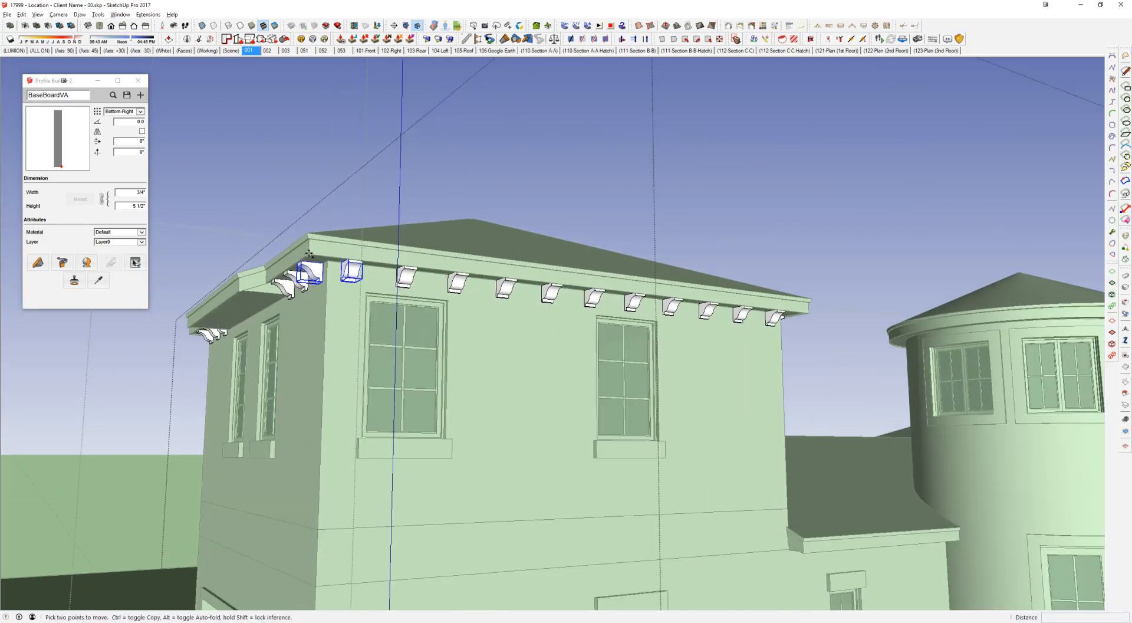
{"action": "left_click", "coordinate": [309, 253]}
{"action": "key", "text": "ctrl"}
{"action": "scroll", "coordinate": [309, 253], "scroll_direction": "down", "scroll_amount": 2}
{"action": "middle_click_drag", "start_coordinate": [884, 401], "coordinate": [413, 271], "text": "shift"}
{"action": "scroll", "coordinate": [569, 336], "scroll_direction": "up", "scroll_amount": 2}
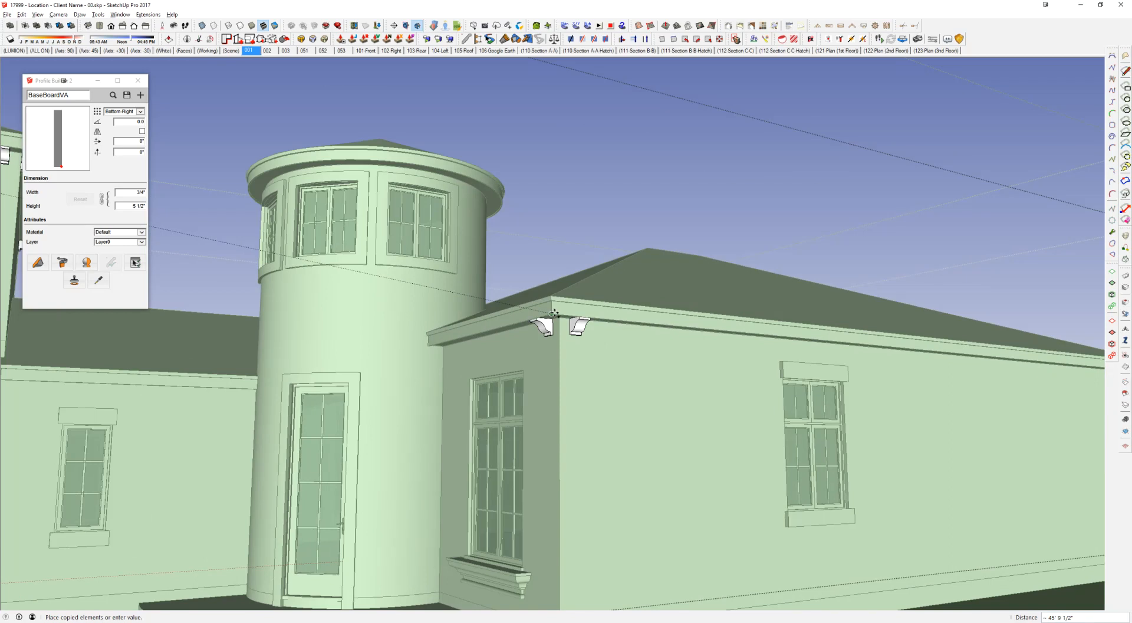
{"action": "left_click", "coordinate": [553, 314]}
Step: Copy a bracket from the upper roof's eave corner to the inner end of the low eave between the two-storey wall and turret
{"action": "scroll", "coordinate": [546, 315], "scroll_direction": "down", "scroll_amount": 2}
{"action": "middle_click_drag", "start_coordinate": [539, 321], "coordinate": [1047, 351], "text": "shift"}
{"action": "key", "text": "space"}
{"action": "scroll", "coordinate": [362, 182], "scroll_direction": "up", "scroll_amount": 2}
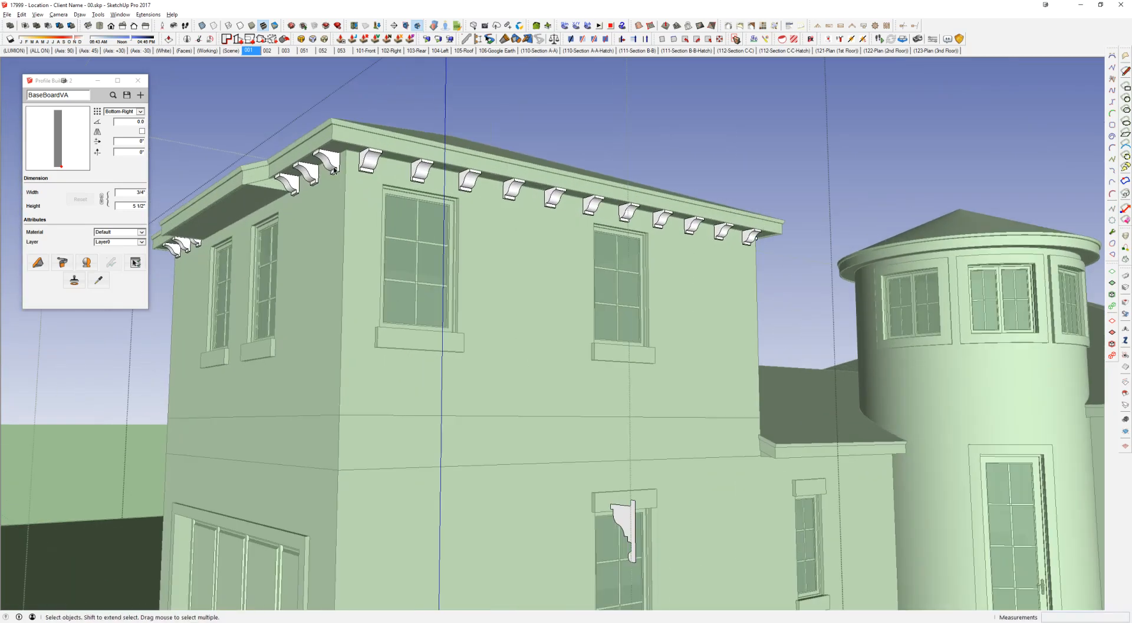
{"action": "key", "text": "m"}
{"action": "left_click", "coordinate": [334, 139]}
{"action": "key", "text": "ctrl"}
{"action": "left_click", "coordinate": [775, 457]}
Step: Array the bracket along the low eave toward the turret at 24-inch spacing with 4x copies
{"action": "middle_click_drag", "start_coordinate": [873, 472], "coordinate": [501, 404]}
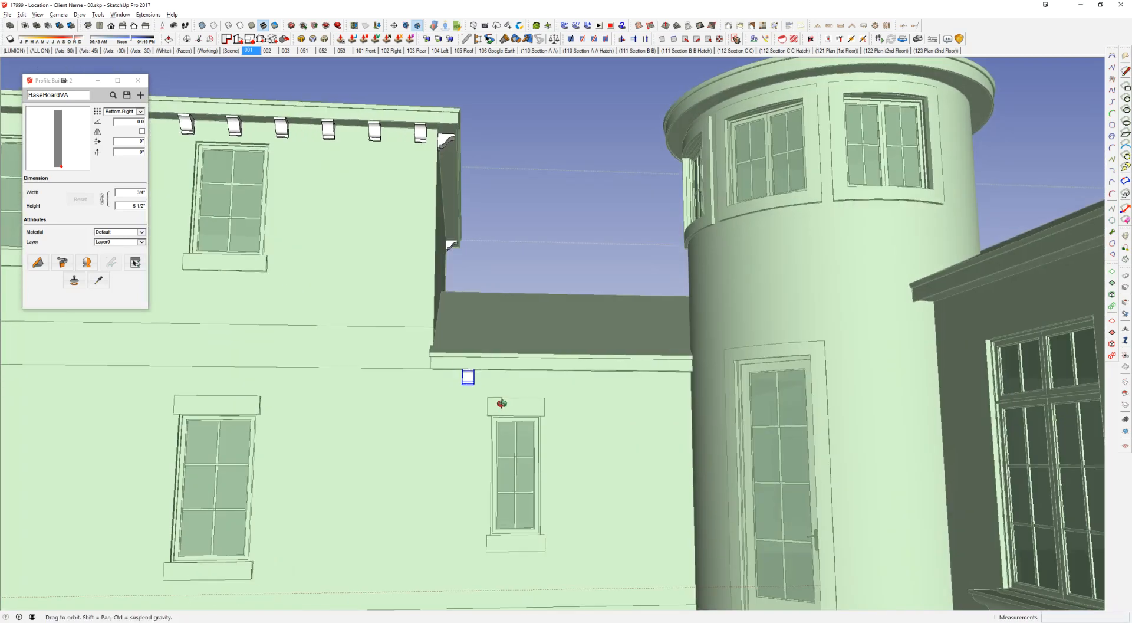
{"action": "scroll", "coordinate": [502, 404], "scroll_direction": "up", "scroll_amount": 2}
{"action": "left_click", "coordinate": [487, 376]}
{"action": "type", "text": "24"}
{"action": "key", "text": "Return"}
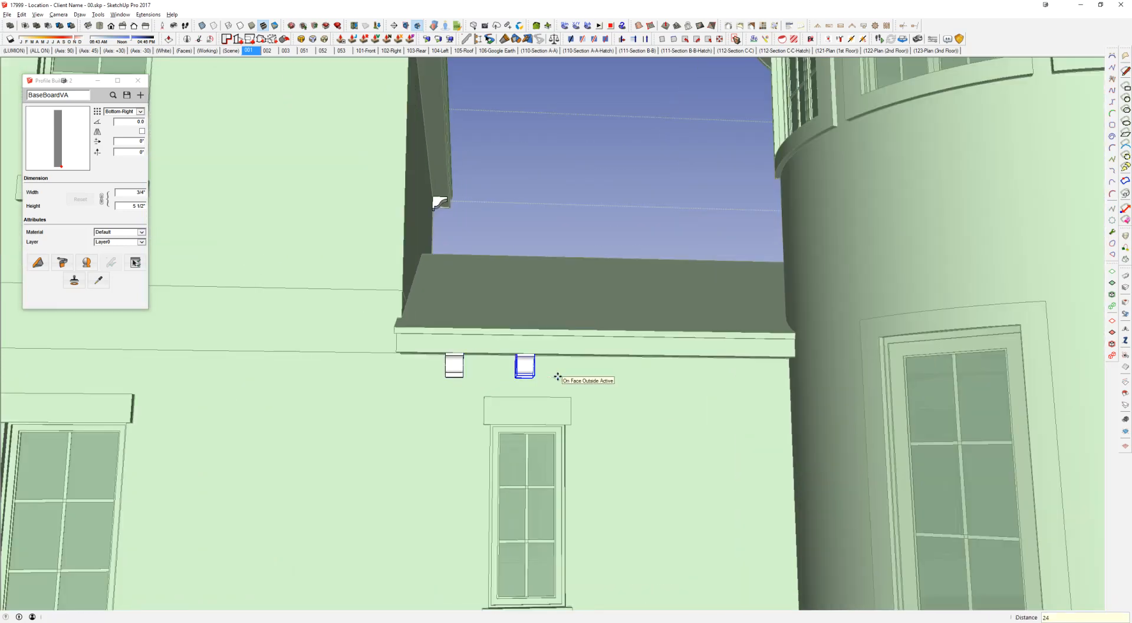
{"action": "type", "text": "4x"}
{"action": "key", "text": "Return"}
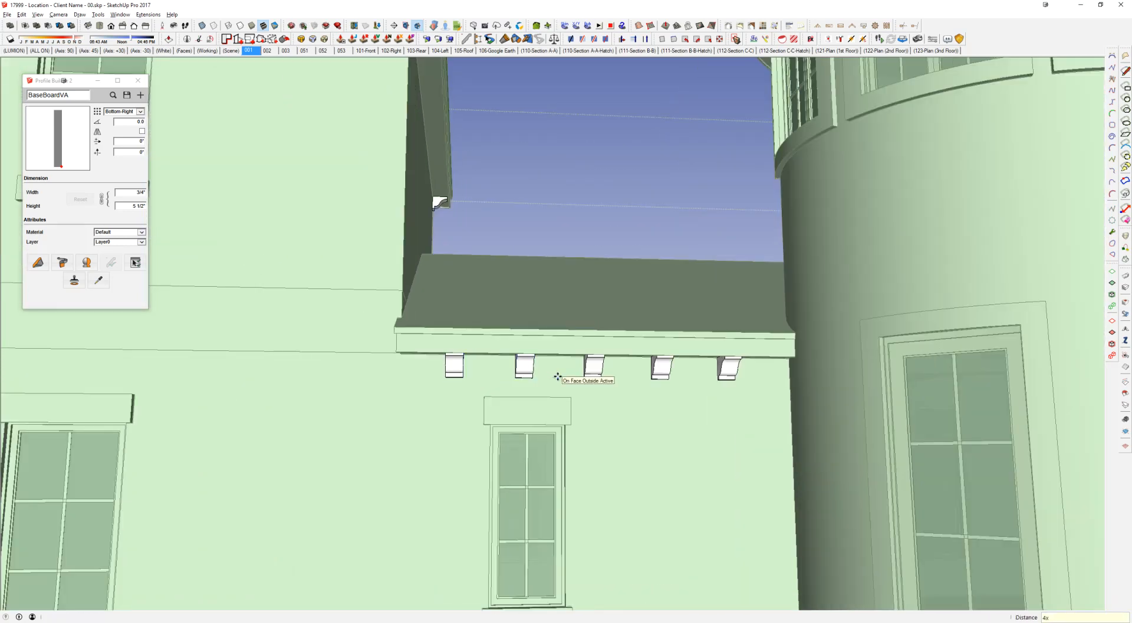
Step: Array the wing's corner bracket along the short eave toward the turret at 24-inch spacing with 5x copies
{"action": "scroll", "coordinate": [558, 377], "scroll_direction": "down", "scroll_amount": 3}
{"action": "middle_click_drag", "start_coordinate": [539, 373], "coordinate": [750, 440]}
{"action": "scroll", "coordinate": [748, 460], "scroll_direction": "down", "scroll_amount": 1}
{"action": "middle_click_drag", "start_coordinate": [808, 383], "coordinate": [650, 313]}
{"action": "scroll", "coordinate": [776, 318], "scroll_direction": "up", "scroll_amount": 3}
{"action": "middle_click_drag", "start_coordinate": [781, 316], "coordinate": [787, 298]}
{"action": "scroll", "coordinate": [787, 297], "scroll_direction": "up", "scroll_amount": 1}
{"action": "left_click", "coordinate": [742, 320]}
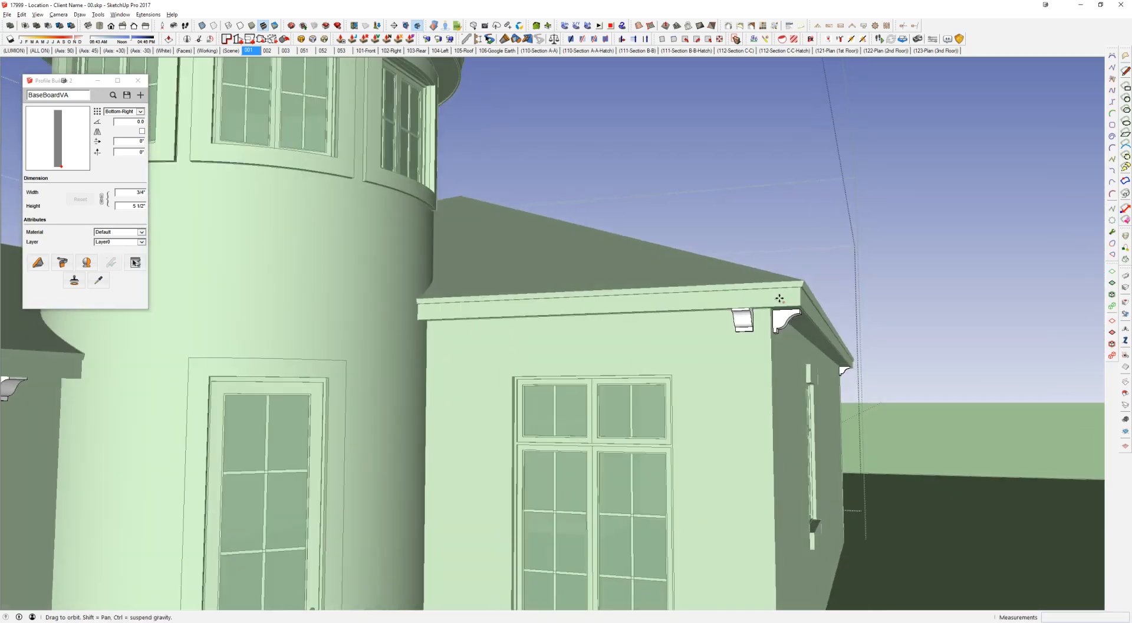
{"action": "key", "text": "m"}
{"action": "key", "text": "ctrl"}
{"action": "left_click", "coordinate": [724, 328]}
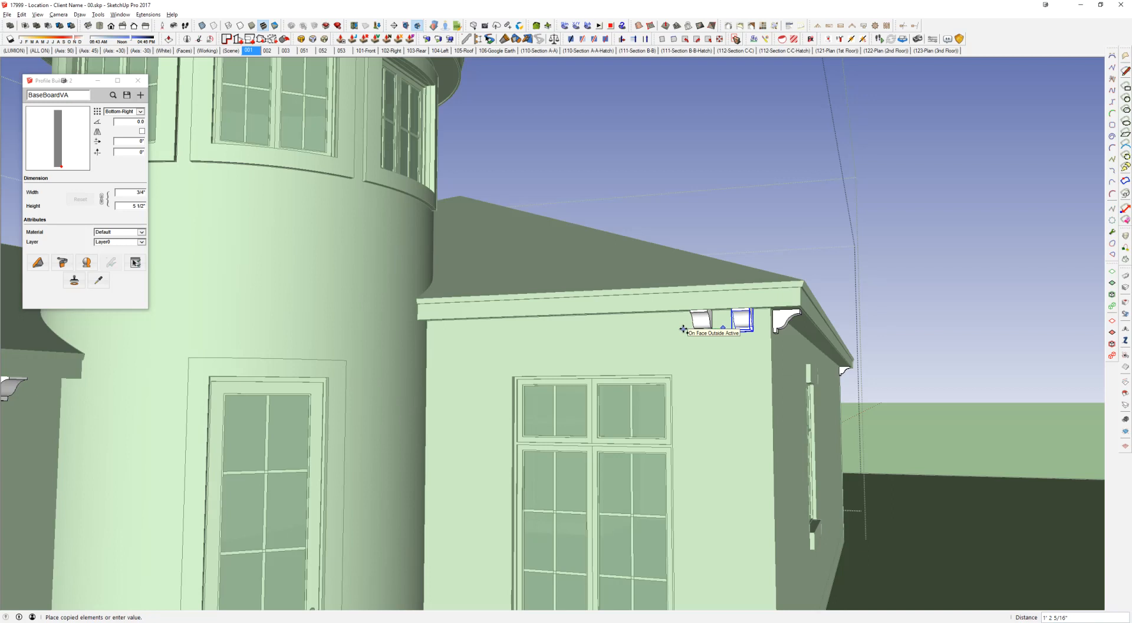
{"action": "left_click", "coordinate": [684, 329]}
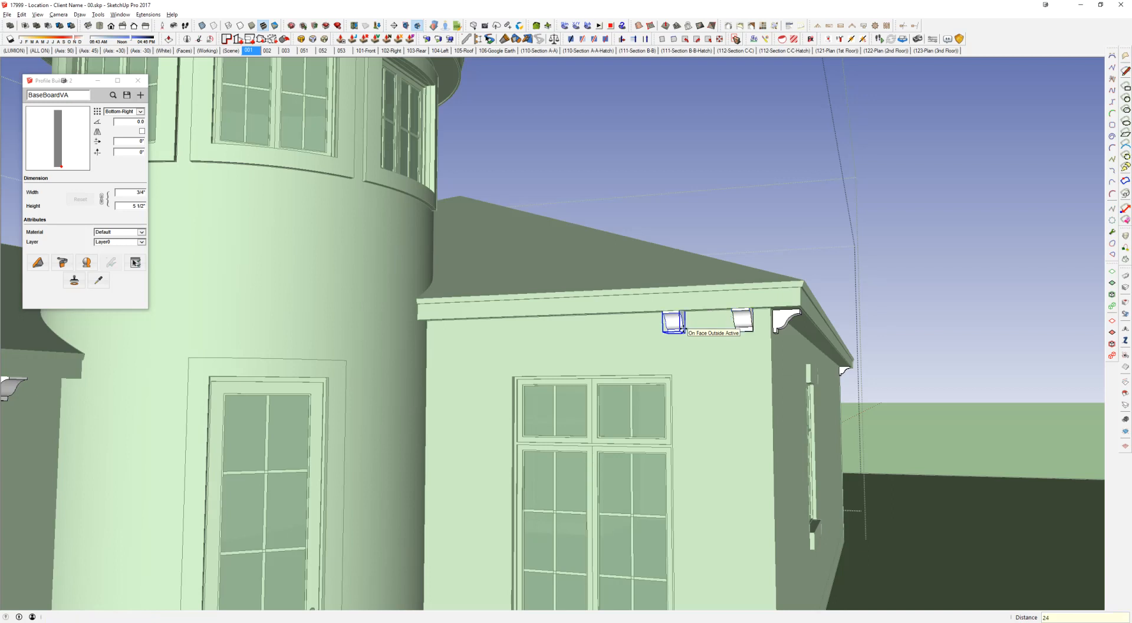
{"action": "type", "text": "5x"}
{"action": "key", "text": "Return"}
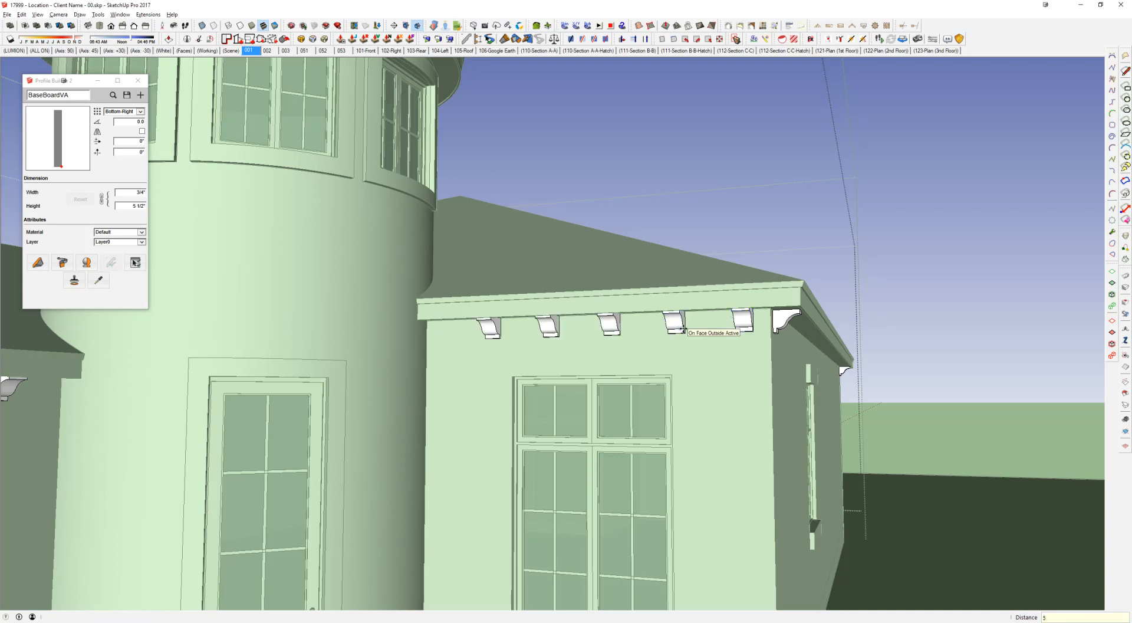
Step: Copy the wing's other corner bracket along the long single-window wall to the far end of its eave
{"action": "scroll", "coordinate": [684, 328], "scroll_direction": "down", "scroll_amount": 2}
{"action": "middle_click_drag", "start_coordinate": [678, 359], "coordinate": [333, 348]}
{"action": "key", "text": "space"}
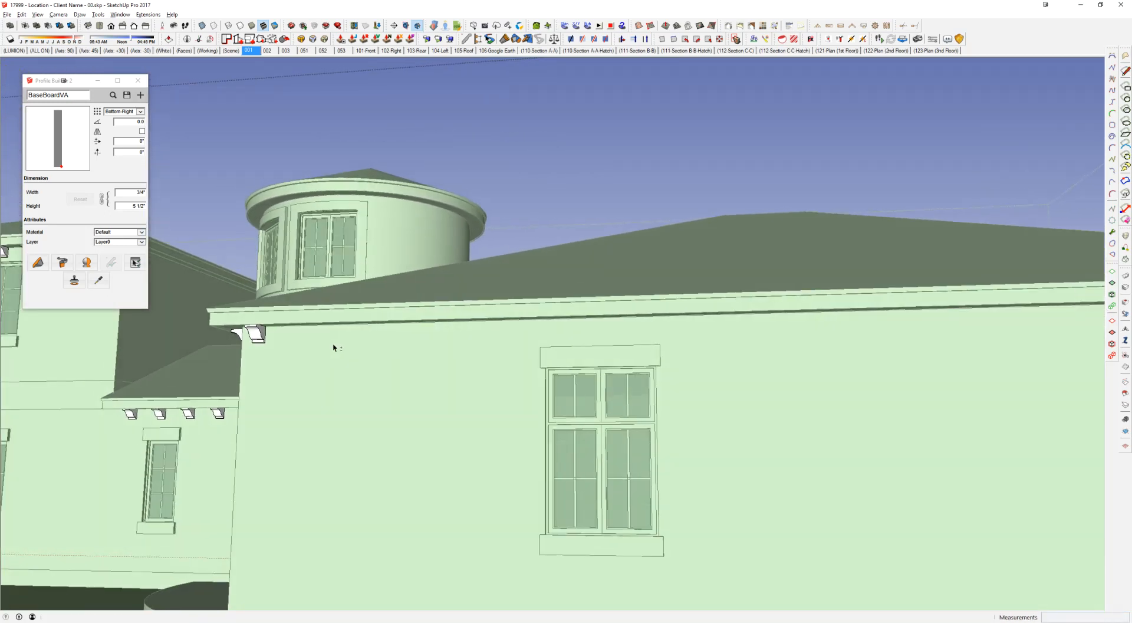
{"action": "scroll", "coordinate": [257, 334], "scroll_direction": "up", "scroll_amount": 3}
{"action": "key", "text": "m"}
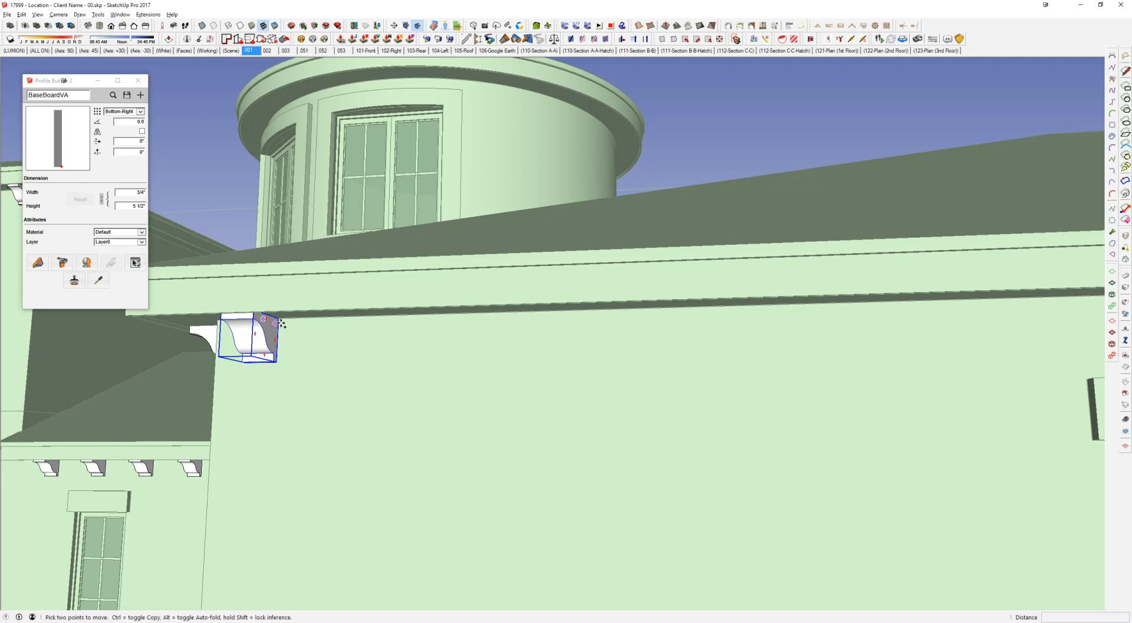
{"action": "left_click", "coordinate": [278, 319]}
{"action": "scroll", "coordinate": [401, 322], "scroll_direction": "down", "scroll_amount": 2}
{"action": "middle_click_drag", "start_coordinate": [1061, 322], "coordinate": [280, 311], "text": "shift"}
{"action": "scroll", "coordinate": [280, 310], "scroll_direction": "down", "scroll_amount": 2}
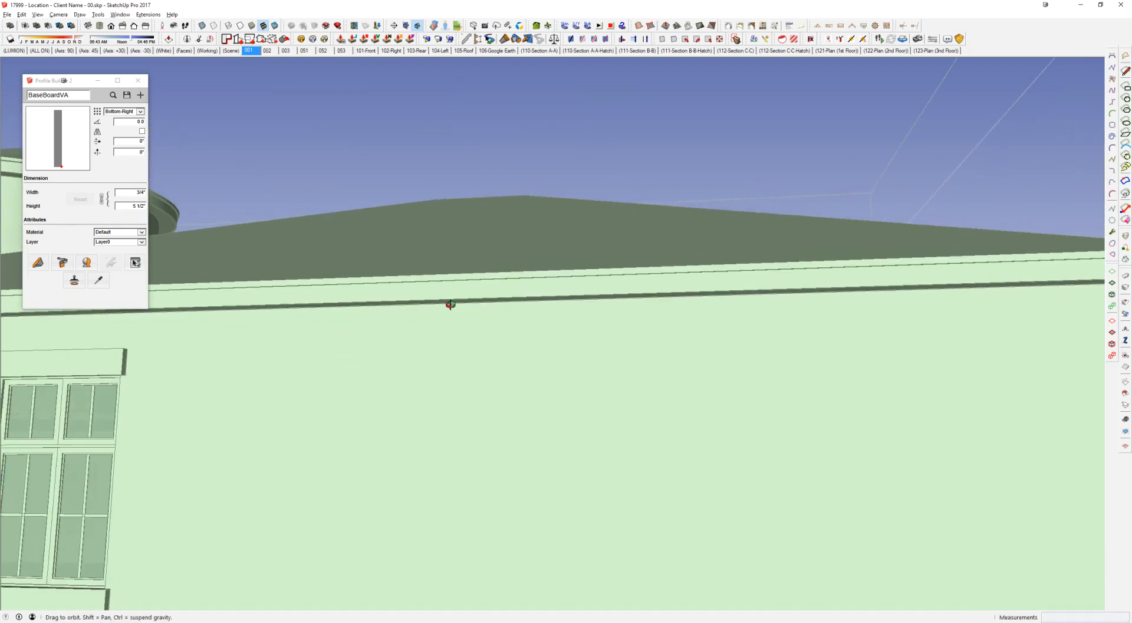
{"action": "middle_click_drag", "start_coordinate": [478, 303], "coordinate": [407, 303]}
{"action": "middle_click_drag", "start_coordinate": [712, 279], "coordinate": [333, 303], "text": "shift"}
{"action": "scroll", "coordinate": [462, 295], "scroll_direction": "up", "scroll_amount": 3}
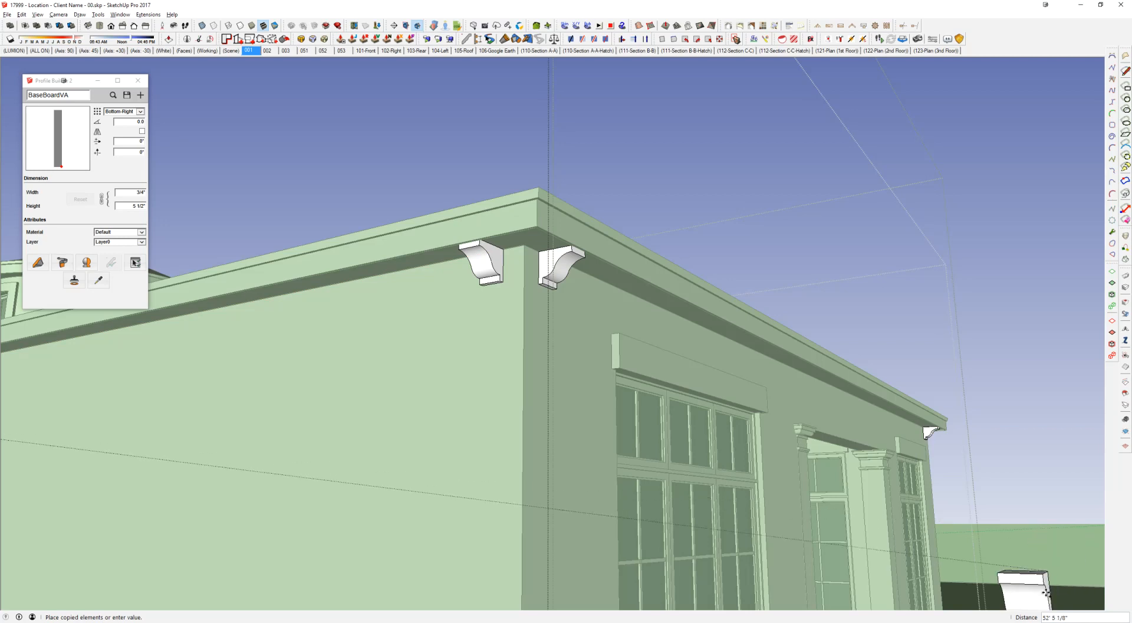
{"action": "left_click", "coordinate": [500, 249]}
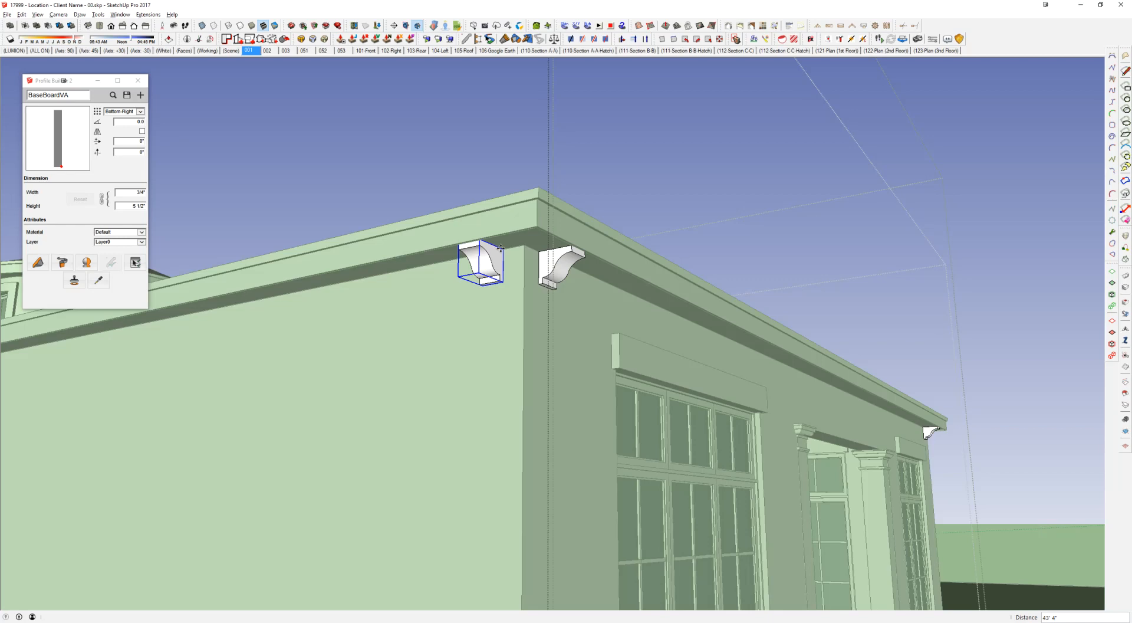
Step: Fill the long single-window wall's eave with evenly spaced brackets between the two end brackets
{"action": "type", "text": "/"}
{"action": "key", "text": "Return"}
{"action": "key", "text": "space"}
{"action": "scroll", "coordinate": [404, 302], "scroll_direction": "down", "scroll_amount": 5}
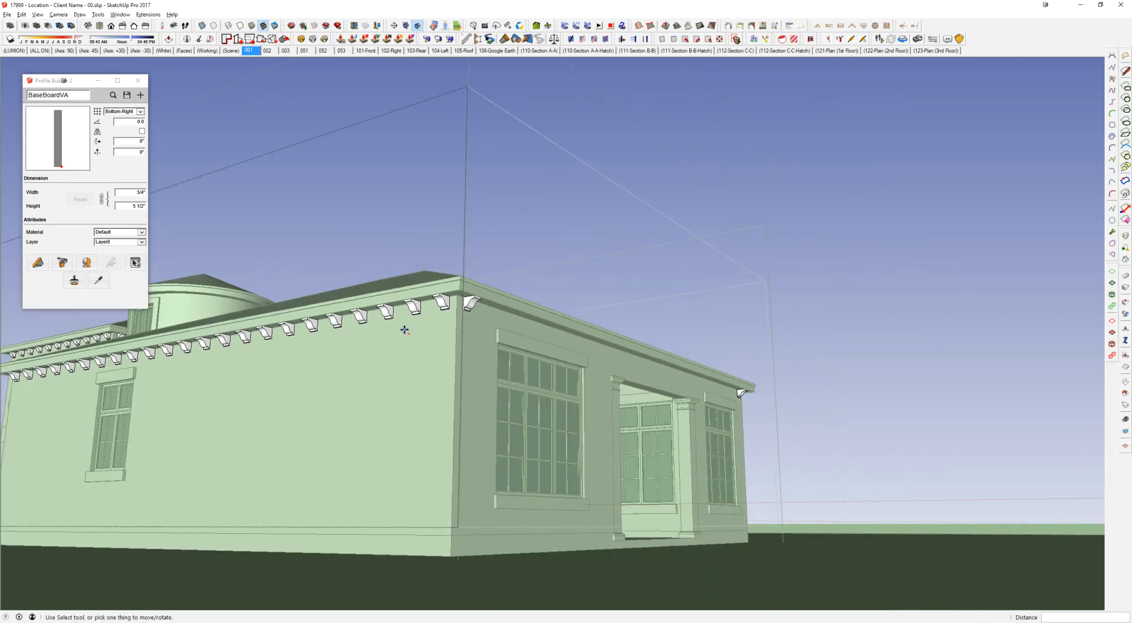
Step: Copy the corner bracket to the far end of the eave above the columned opening and divide the span into 19 equal spaces
{"action": "scroll", "coordinate": [493, 289], "scroll_direction": "up", "scroll_amount": 3}
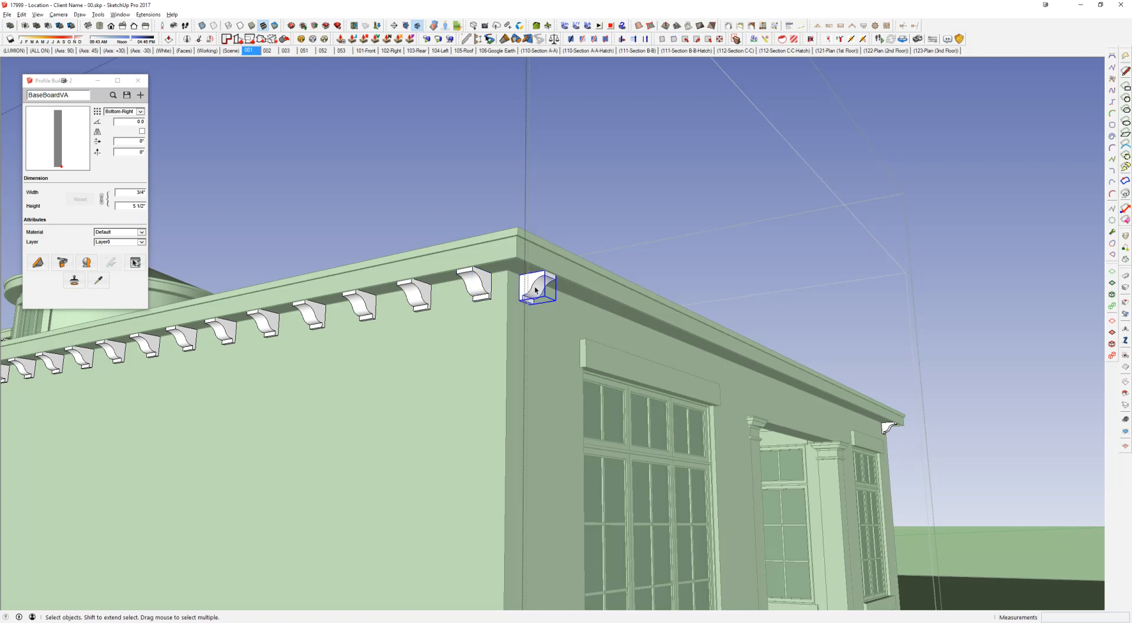
{"action": "scroll", "coordinate": [536, 290], "scroll_direction": "up", "scroll_amount": 1}
{"action": "key", "text": "m"}
{"action": "left_click", "coordinate": [515, 305]}
{"action": "key", "text": "ctrl"}
{"action": "scroll", "coordinate": [929, 449], "scroll_direction": "up", "scroll_amount": 4}
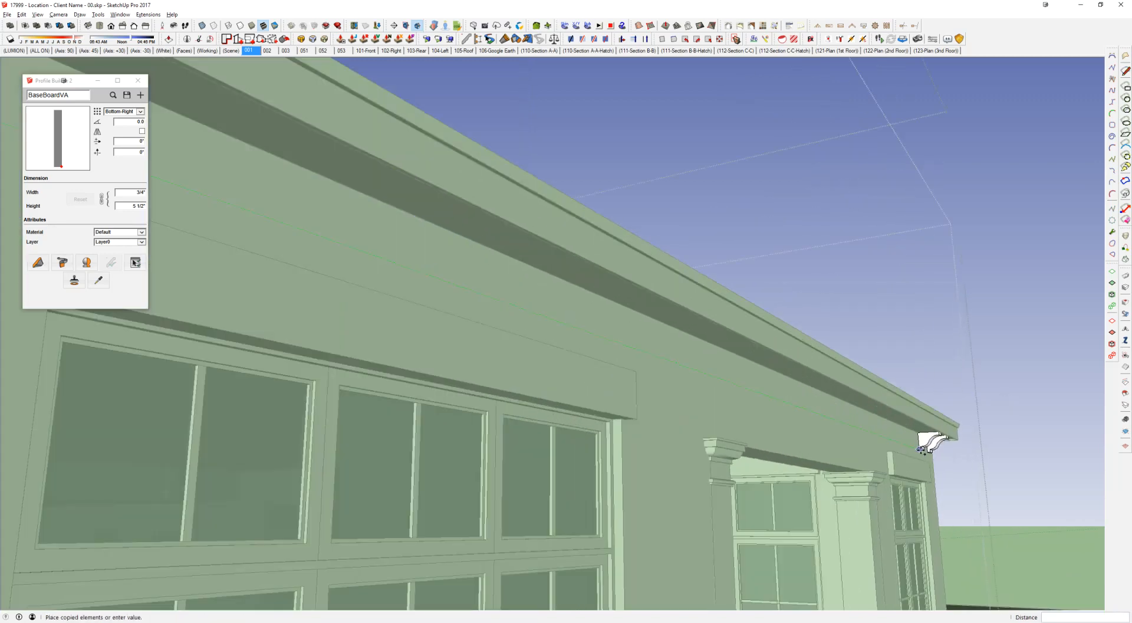
{"action": "left_click", "coordinate": [928, 451]}
{"action": "scroll", "coordinate": [927, 449], "scroll_direction": "down", "scroll_amount": 4}
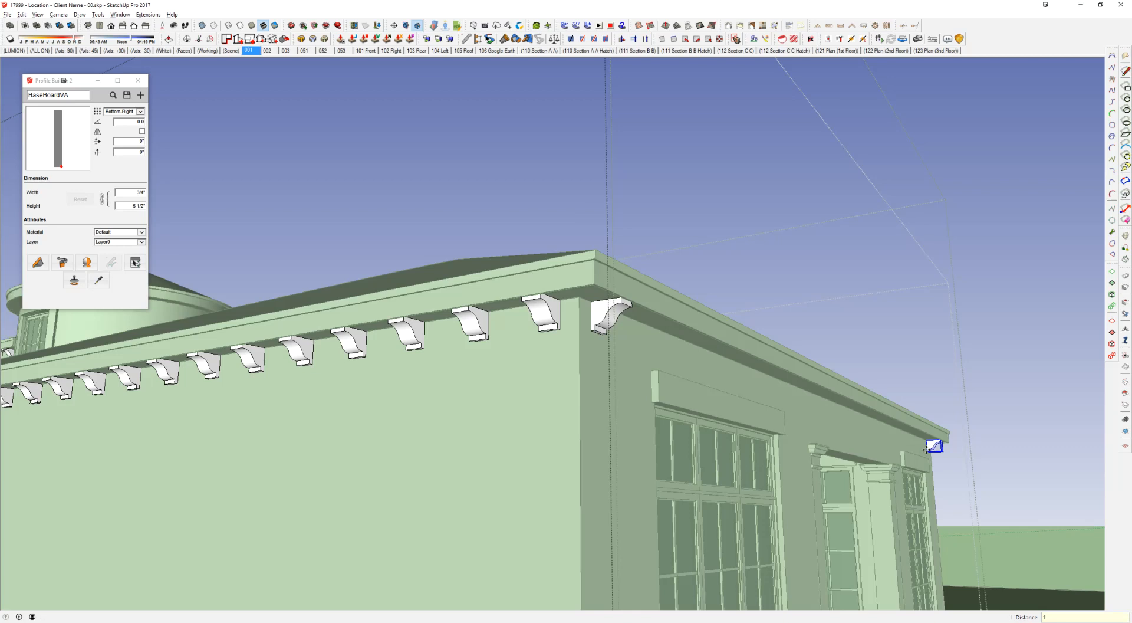
{"action": "type", "text": "19/"}
{"action": "key", "text": "Return"}
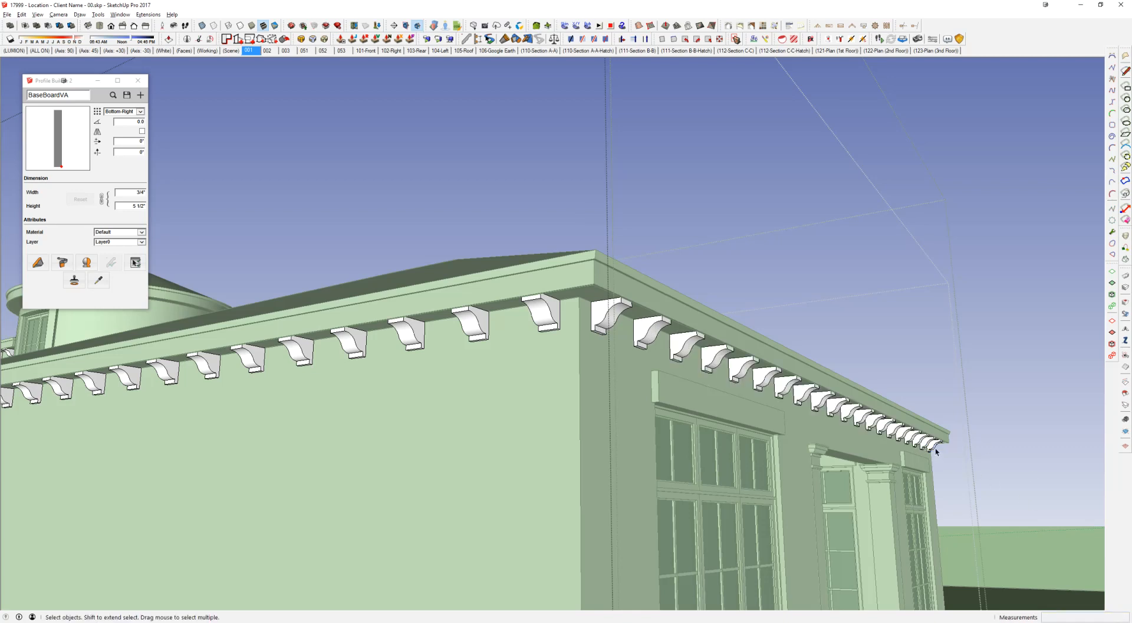
{"action": "middle_click_drag", "start_coordinate": [937, 451], "coordinate": [140, 410]}
{"action": "scroll", "coordinate": [308, 436], "scroll_direction": "up", "scroll_amount": 6}
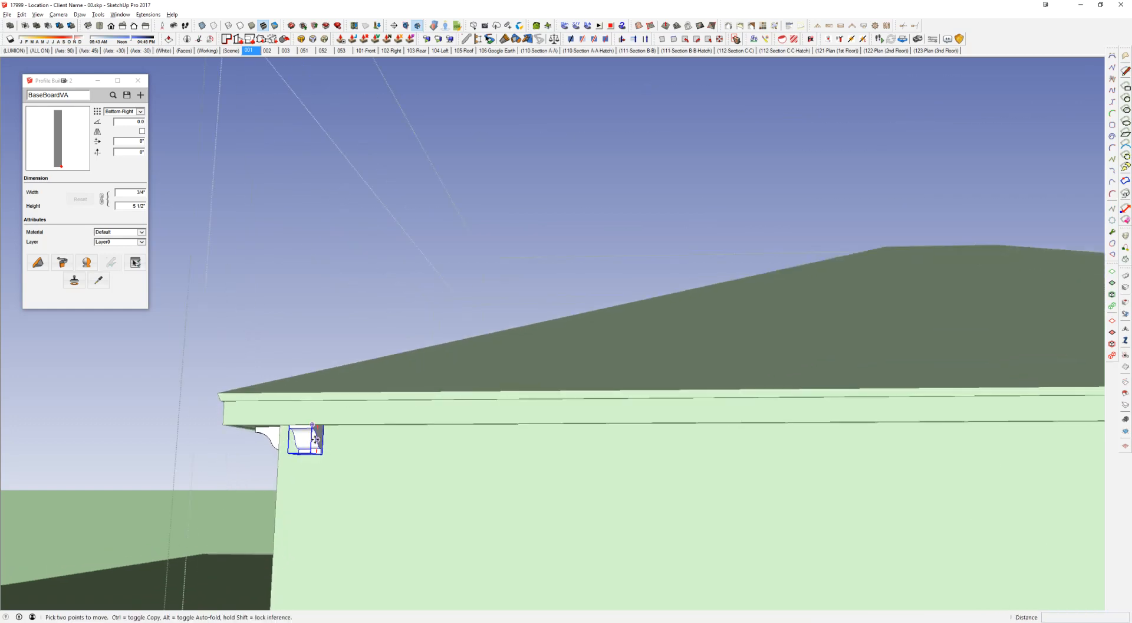
{"action": "scroll", "coordinate": [325, 454], "scroll_direction": "up", "scroll_amount": 3}
{"action": "left_click", "coordinate": [323, 434]}
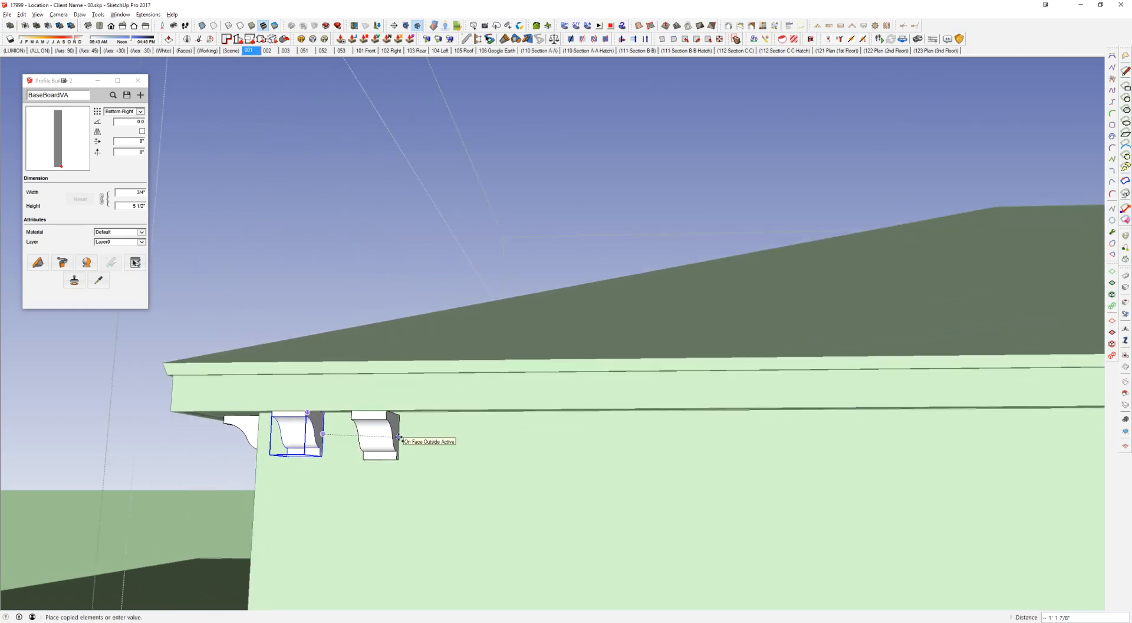
{"action": "middle_click_drag", "start_coordinate": [399, 430], "coordinate": [319, 425]}
{"action": "scroll", "coordinate": [525, 399], "scroll_direction": "down", "scroll_amount": 3}
{"action": "middle_click_drag", "start_coordinate": [555, 398], "coordinate": [147, 416]}
{"action": "scroll", "coordinate": [493, 361], "scroll_direction": "up", "scroll_amount": 2}
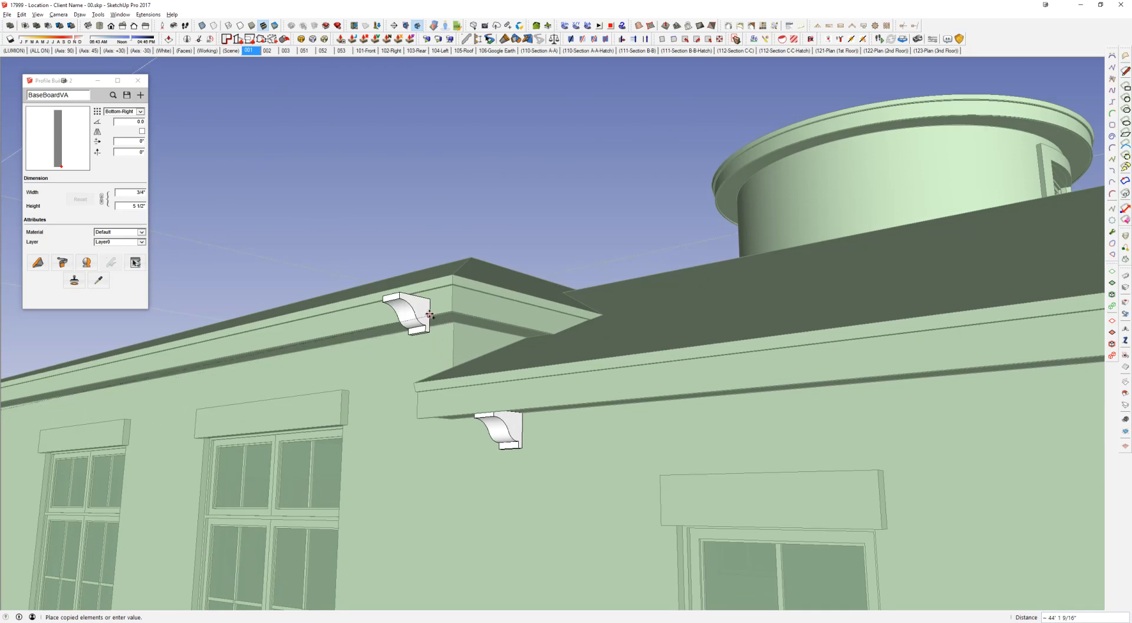
{"action": "key", "text": "Escape"}
{"action": "left_click", "coordinate": [35, 386]}
{"action": "scroll", "coordinate": [118, 407], "scroll_direction": "down", "scroll_amount": 4}
{"action": "key", "text": "Escape"}
Step: Copy the corner bracket along the next wall's long eave to the far wall corner beside the lower roof
{"action": "scroll", "coordinate": [108, 429], "scroll_direction": "up", "scroll_amount": 4}
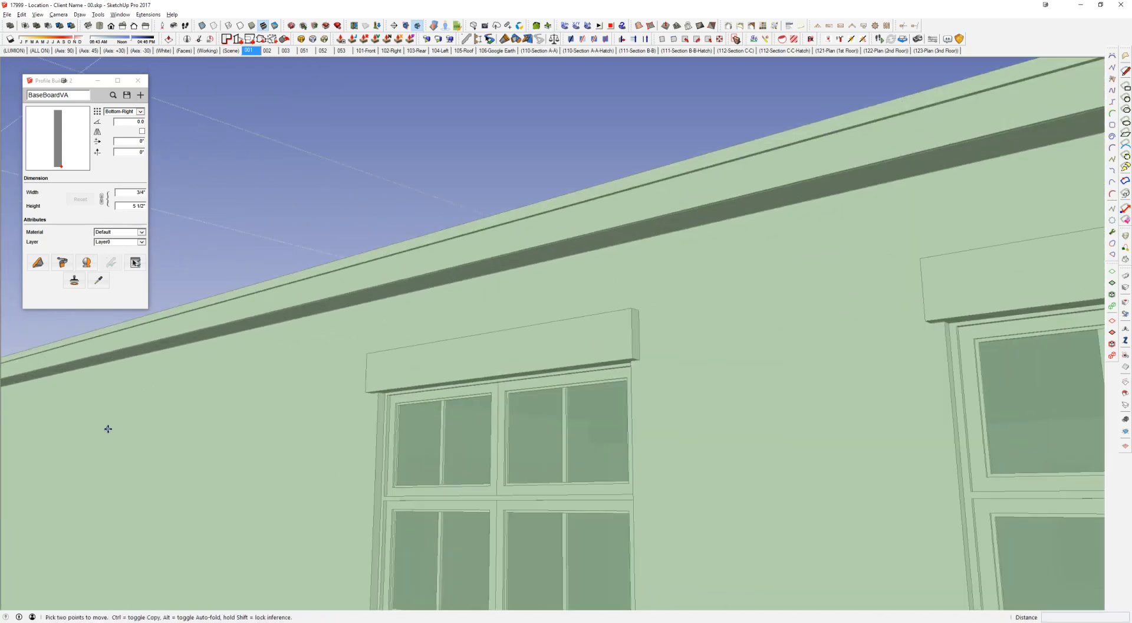
{"action": "scroll", "coordinate": [212, 338], "scroll_direction": "up", "scroll_amount": 6}
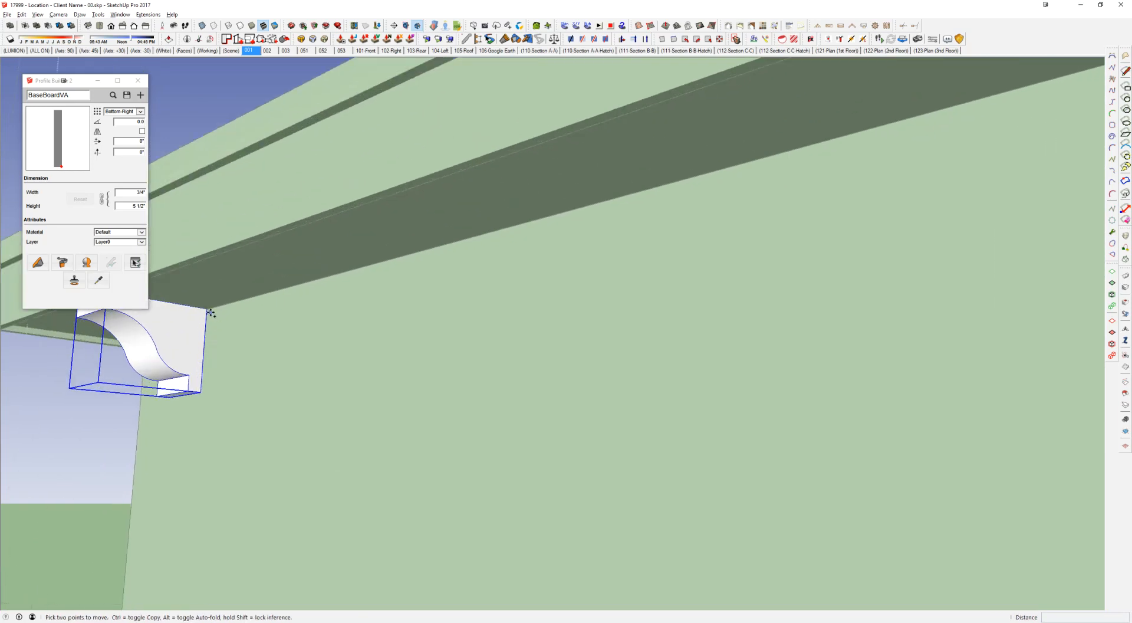
{"action": "left_click", "coordinate": [207, 310]}
{"action": "scroll", "coordinate": [283, 336], "scroll_direction": "down", "scroll_amount": 4}
{"action": "middle_click_drag", "start_coordinate": [649, 307], "coordinate": [88, 401], "text": "shift"}
{"action": "scroll", "coordinate": [472, 366], "scroll_direction": "down", "scroll_amount": 3}
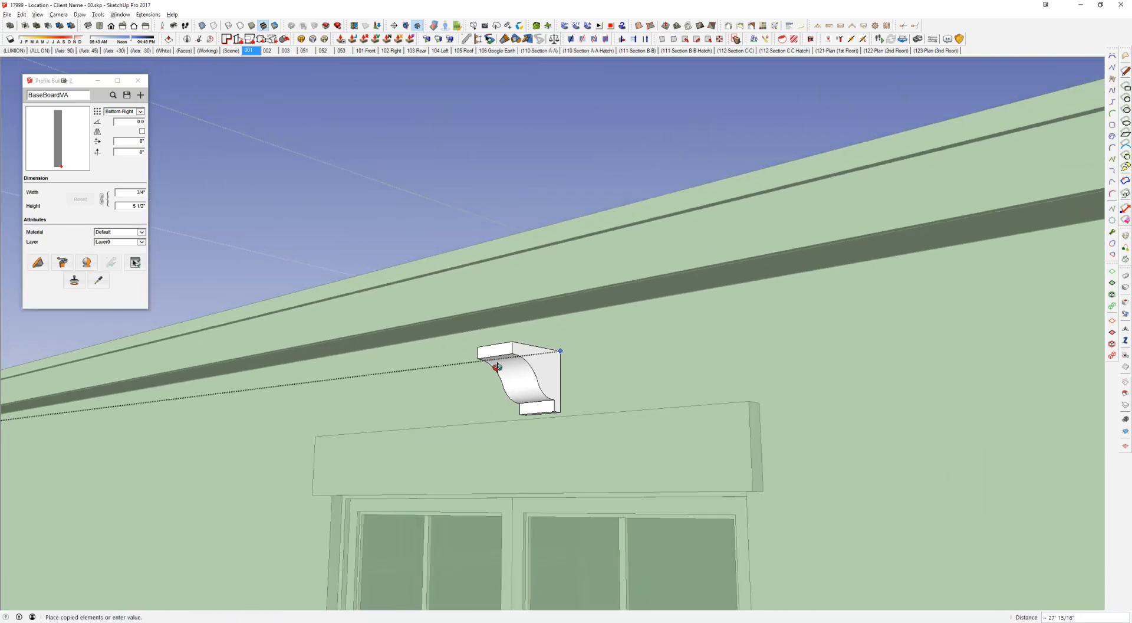
{"action": "middle_click_drag", "start_coordinate": [561, 348], "coordinate": [94, 401], "text": "shift"}
{"action": "scroll", "coordinate": [690, 366], "scroll_direction": "down", "scroll_amount": 2}
{"action": "middle_click_drag", "start_coordinate": [649, 371], "coordinate": [100, 481], "text": "shift"}
{"action": "scroll", "coordinate": [745, 365], "scroll_direction": "down", "scroll_amount": 1}
{"action": "middle_click_drag", "start_coordinate": [745, 365], "coordinate": [89, 411], "text": "shift"}
{"action": "scroll", "coordinate": [367, 316], "scroll_direction": "down", "scroll_amount": 1}
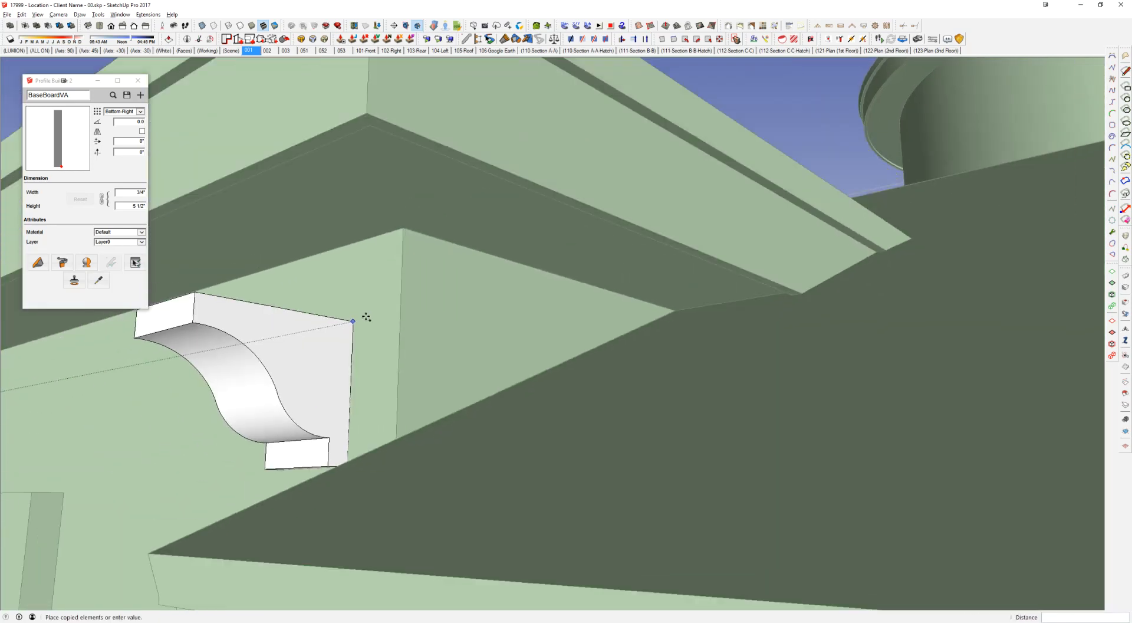
{"action": "left_click", "coordinate": [404, 226]}
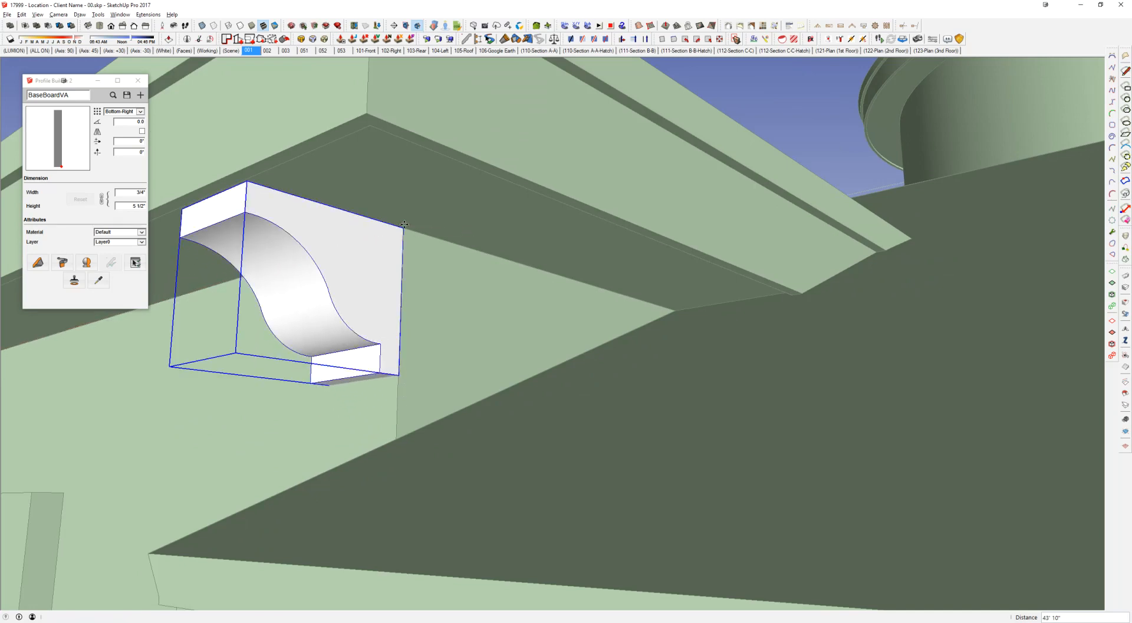
Step: Divide the span between the two end brackets on that long eave into 22 equal spaces filled with brackets
{"action": "type", "text": "22/"}
{"action": "key", "text": "Return"}
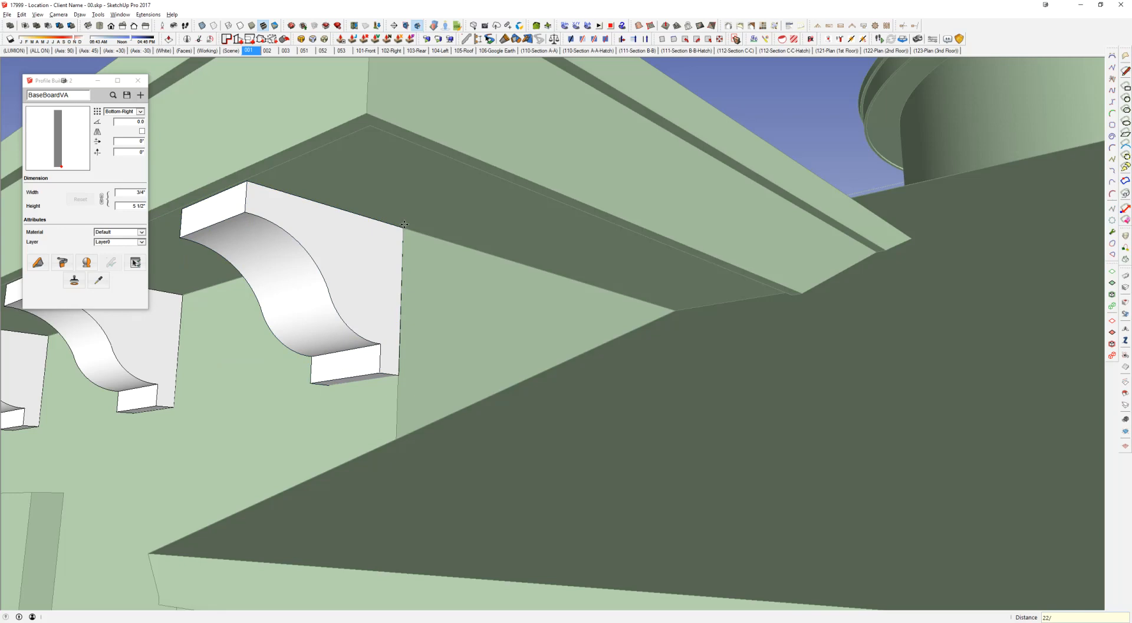
{"action": "scroll", "coordinate": [404, 224], "scroll_direction": "down", "scroll_amount": 3}
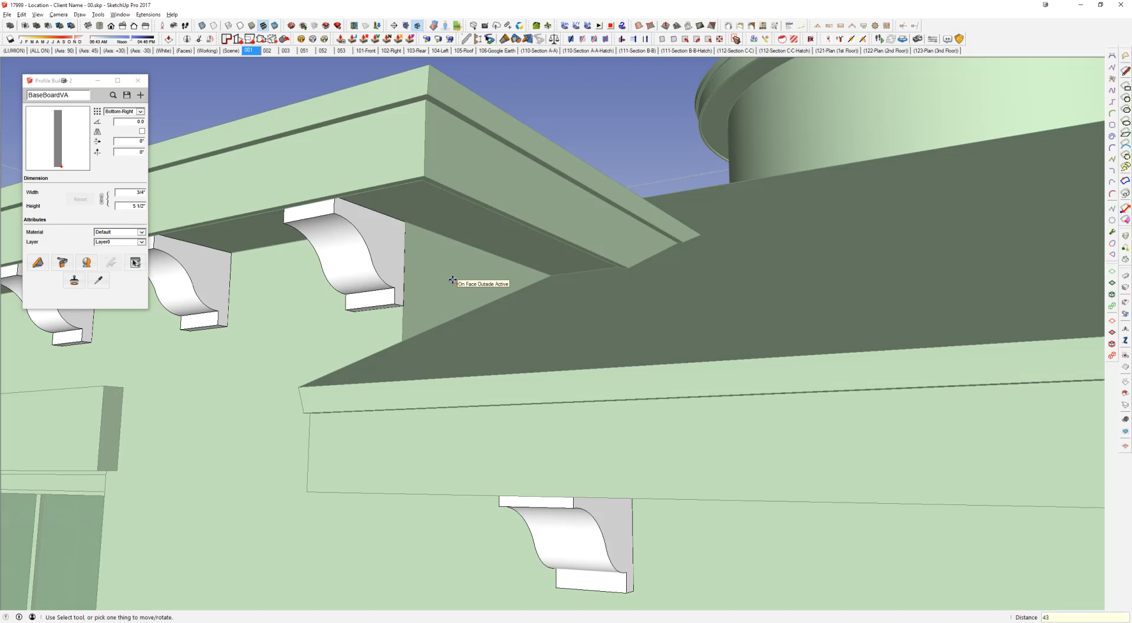
Step: Copy the end bracket about 15' 8 3/4" along the lower eave to its far corner and divide the span into 8
{"action": "scroll", "coordinate": [452, 277], "scroll_direction": "down", "scroll_amount": 1}
{"action": "middle_click_drag", "start_coordinate": [453, 277], "coordinate": [683, 273]}
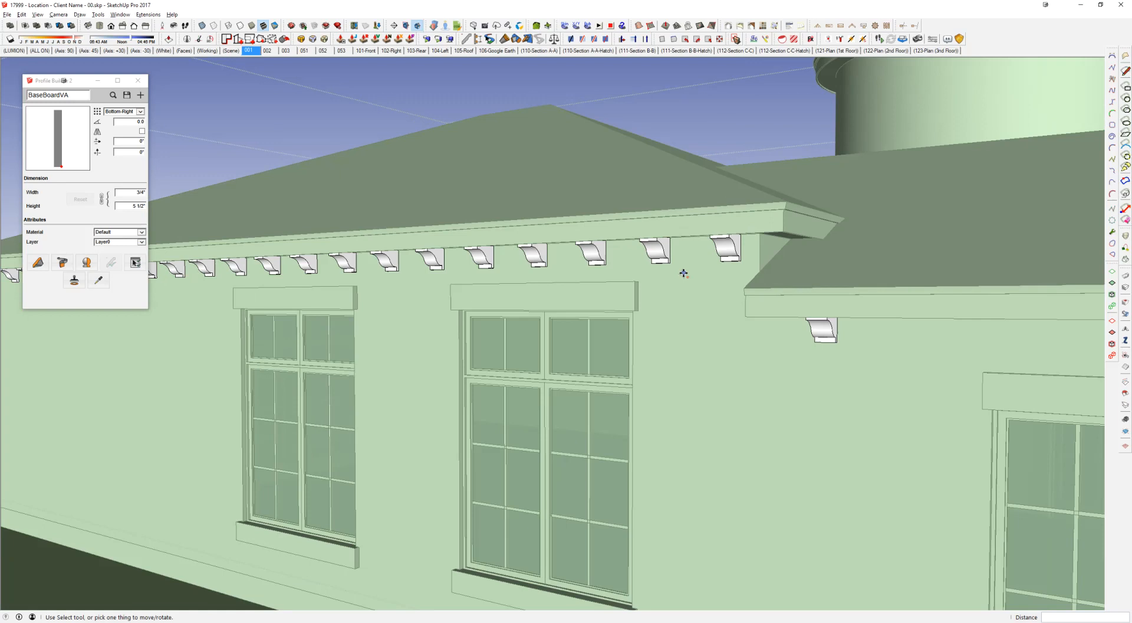
{"action": "scroll", "coordinate": [683, 273], "scroll_direction": "down", "scroll_amount": 2}
{"action": "middle_click_drag", "start_coordinate": [746, 295], "coordinate": [154, 255]}
{"action": "scroll", "coordinate": [236, 278], "scroll_direction": "up", "scroll_amount": 2}
{"action": "left_click", "coordinate": [237, 290]}
{"action": "scroll", "coordinate": [230, 280], "scroll_direction": "up", "scroll_amount": 3}
{"action": "key", "text": "m"}
{"action": "left_click", "coordinate": [258, 298]}
{"action": "middle_click_drag", "start_coordinate": [1049, 259], "coordinate": [259, 254], "text": "shift"}
{"action": "scroll", "coordinate": [263, 254], "scroll_direction": "up", "scroll_amount": 2}
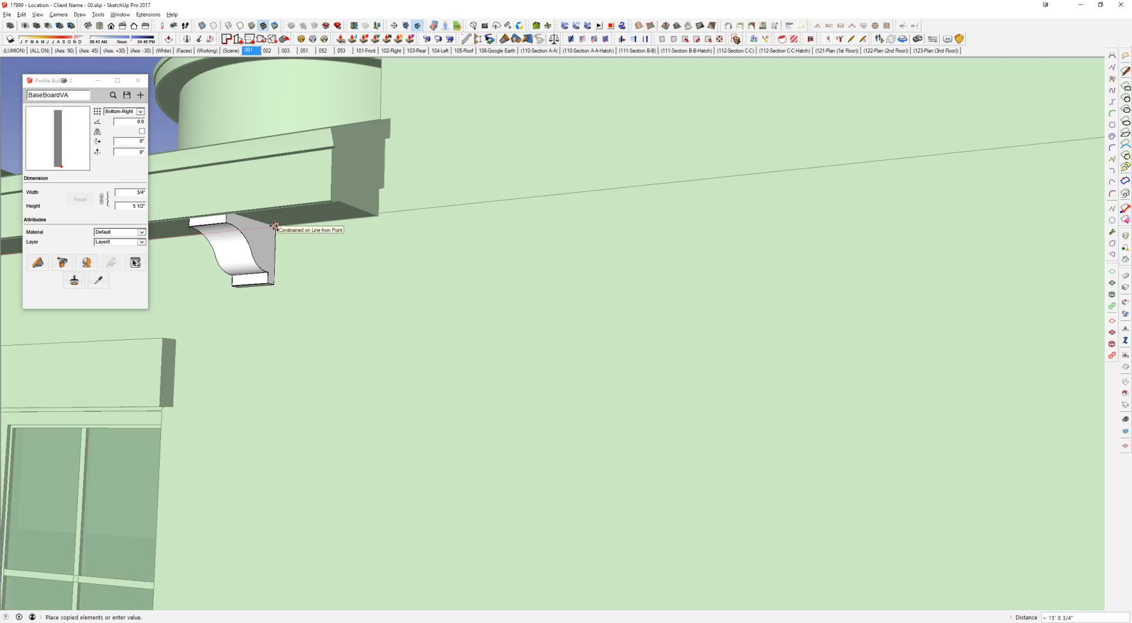
{"action": "left_click", "coordinate": [275, 230]}
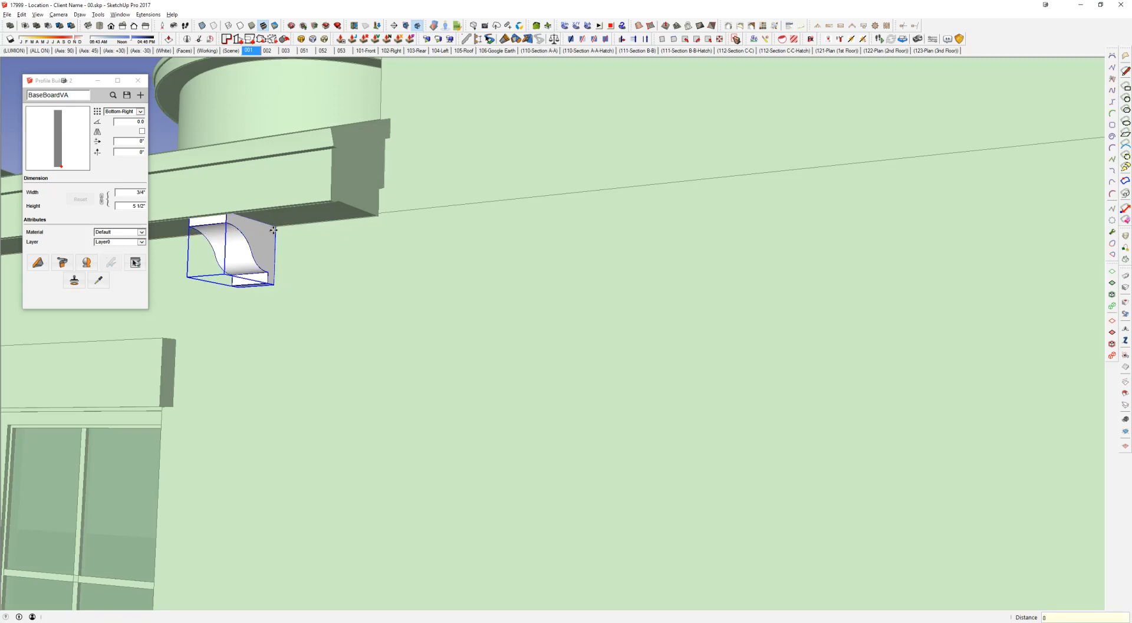
{"action": "type", "text": "/8"}
{"action": "key", "text": "Return"}
{"action": "key", "text": "space"}
{"action": "left_click", "coordinate": [263, 240]}
{"action": "key", "text": "ctrl+t"}
Step: Copy the first bracket about 20' 3 15/16" along the upper eave to the far corner and fill the span with evenly spaced copies
{"action": "middle_click_drag", "start_coordinate": [261, 242], "coordinate": [444, 350]}
{"action": "scroll", "coordinate": [444, 349], "scroll_direction": "down", "scroll_amount": 8}
{"action": "middle_click_drag", "start_coordinate": [457, 234], "coordinate": [408, 185]}
{"action": "scroll", "coordinate": [570, 120], "scroll_direction": "up", "scroll_amount": 1}
{"action": "scroll", "coordinate": [415, 148], "scroll_direction": "up", "scroll_amount": 2}
{"action": "left_click", "coordinate": [415, 148]}
{"action": "scroll", "coordinate": [415, 149], "scroll_direction": "up", "scroll_amount": 4}
{"action": "key", "text": "m"}
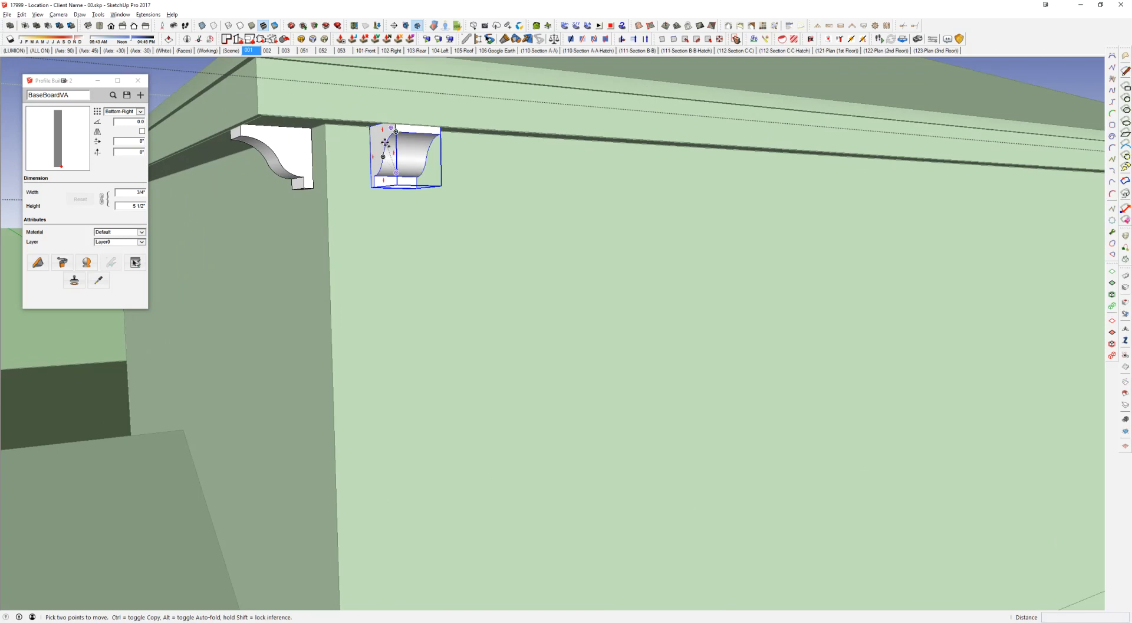
{"action": "left_click", "coordinate": [368, 147]}
{"action": "key", "text": "ctrl"}
{"action": "left_click", "coordinate": [371, 187]}
{"action": "middle_click_drag", "start_coordinate": [1032, 248], "coordinate": [849, 263], "text": "shift"}
{"action": "scroll", "coordinate": [849, 263], "scroll_direction": "up", "scroll_amount": 2}
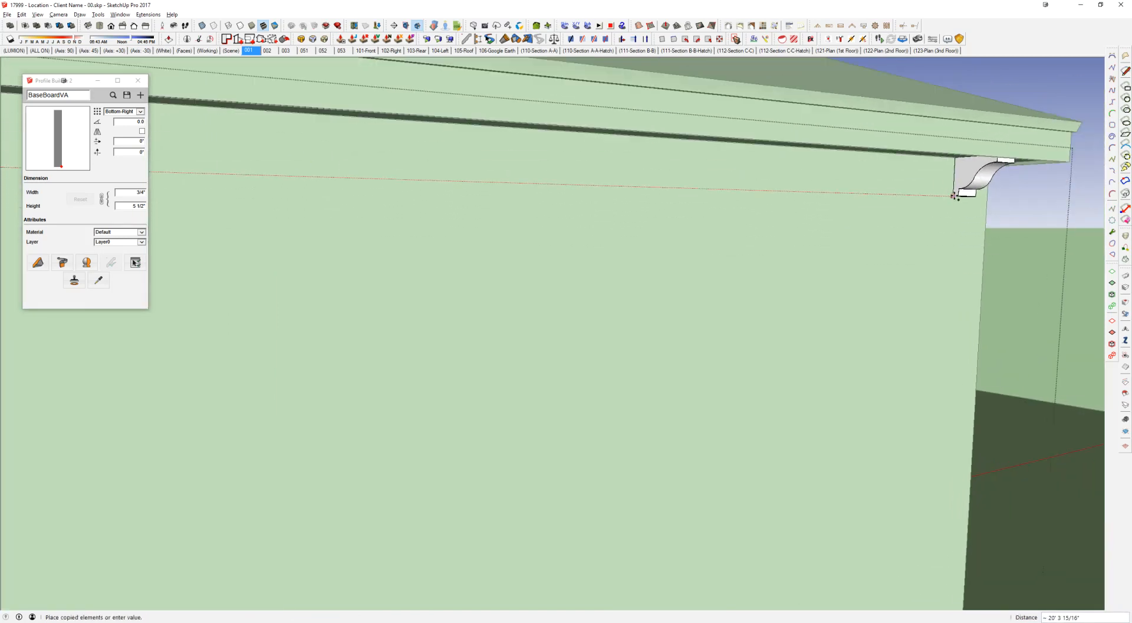
{"action": "left_click", "coordinate": [952, 195]}
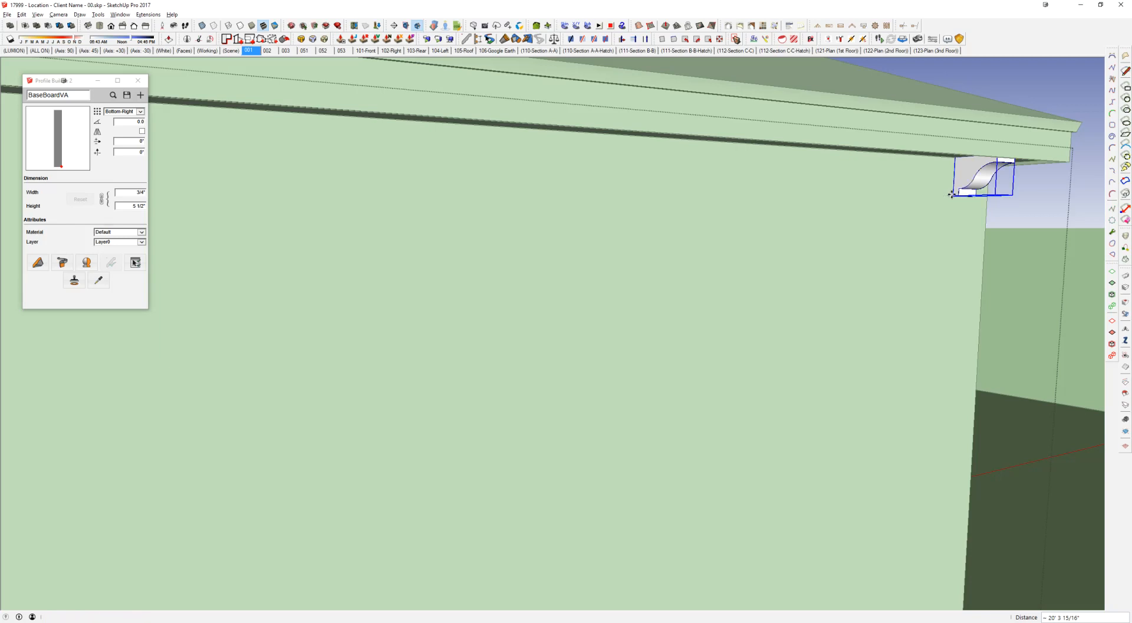
{"action": "type", "text": "/7"}
{"action": "key", "text": "Return"}
{"action": "key", "text": "space"}
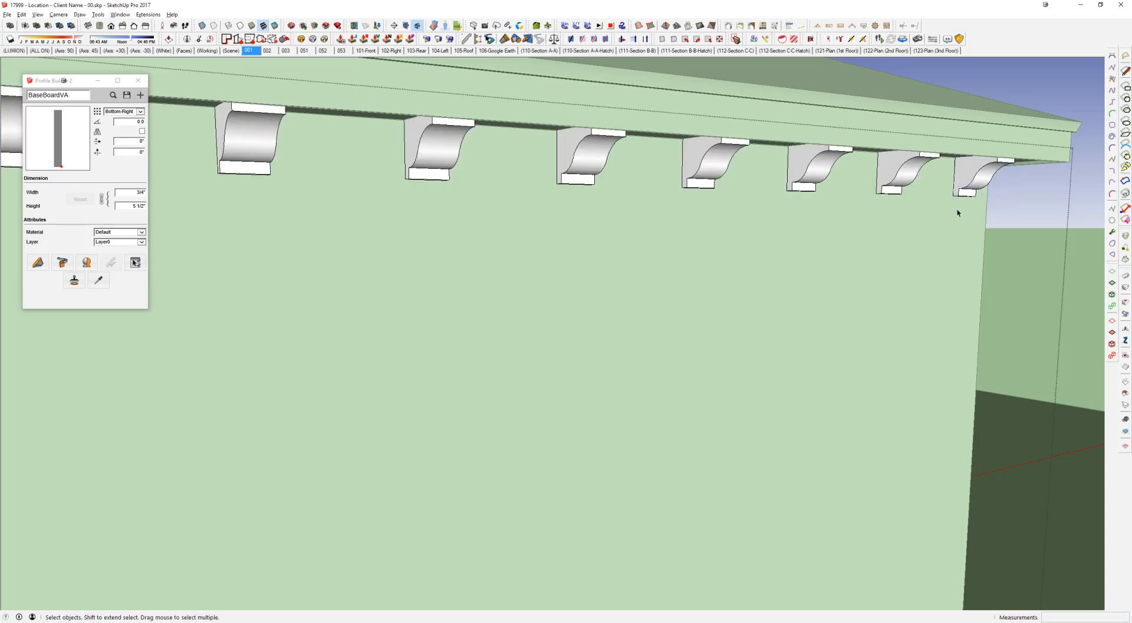
Step: Copy a bracket about 19' 10" along the adjoining upper eave to the building corner and divide the span into 10
{"action": "scroll", "coordinate": [958, 213], "scroll_direction": "down", "scroll_amount": 5}
{"action": "scroll", "coordinate": [303, 220], "scroll_direction": "up", "scroll_amount": 5}
{"action": "left_click", "coordinate": [260, 198]}
{"action": "scroll", "coordinate": [275, 219], "scroll_direction": "up", "scroll_amount": 3}
{"action": "scroll", "coordinate": [274, 219], "scroll_direction": "up", "scroll_amount": 2}
{"action": "key", "text": "m"}
{"action": "left_click", "coordinate": [272, 221]}
{"action": "key", "text": "ctrl"}
{"action": "scroll", "coordinate": [275, 220], "scroll_direction": "down", "scroll_amount": 5}
{"action": "middle_click_drag", "start_coordinate": [581, 235], "coordinate": [319, 222]}
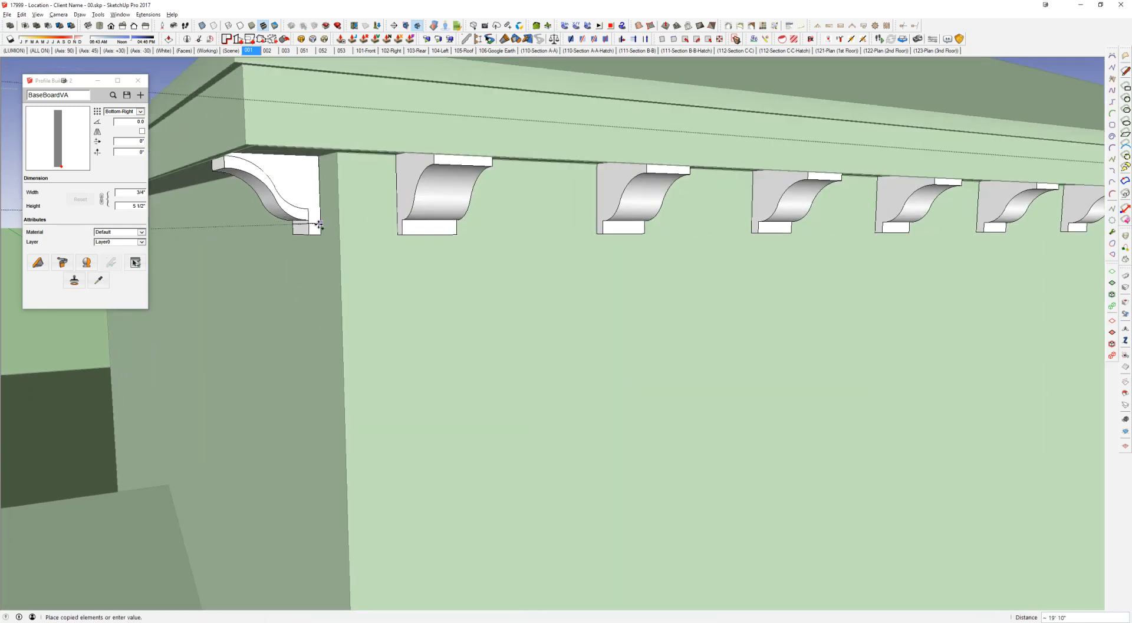
{"action": "left_click", "coordinate": [320, 233]}
{"action": "type", "text": "10"}
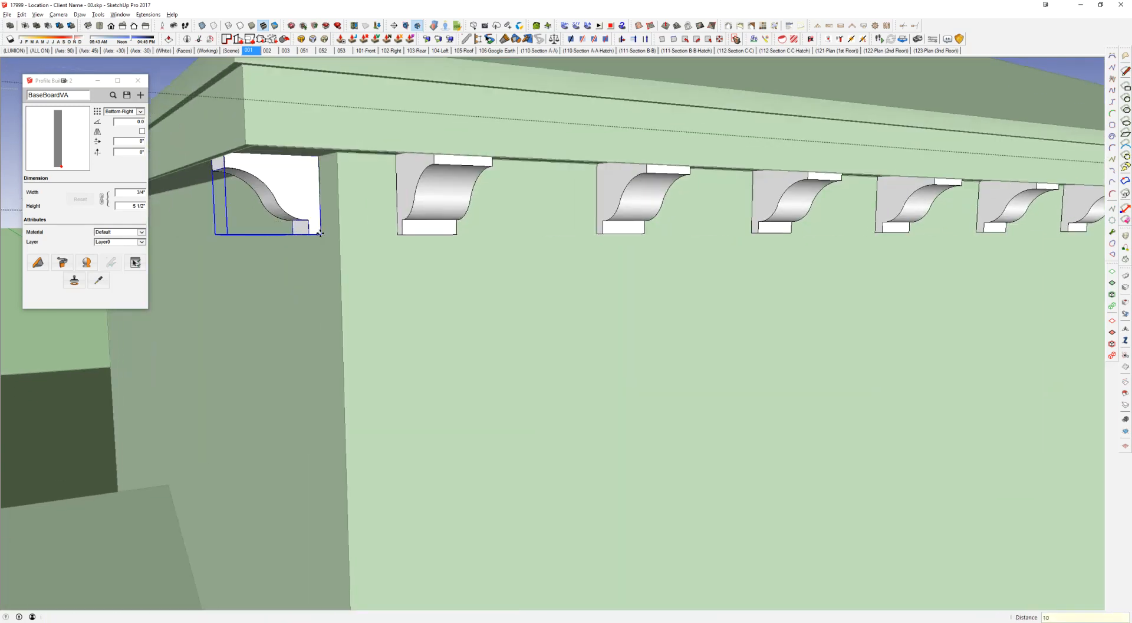
{"action": "type", "text": "/"}
{"action": "key", "text": "Return"}
{"action": "key", "text": "space"}
{"action": "left_click", "coordinate": [359, 233]}
{"action": "scroll", "coordinate": [360, 233], "scroll_direction": "down", "scroll_amount": 5}
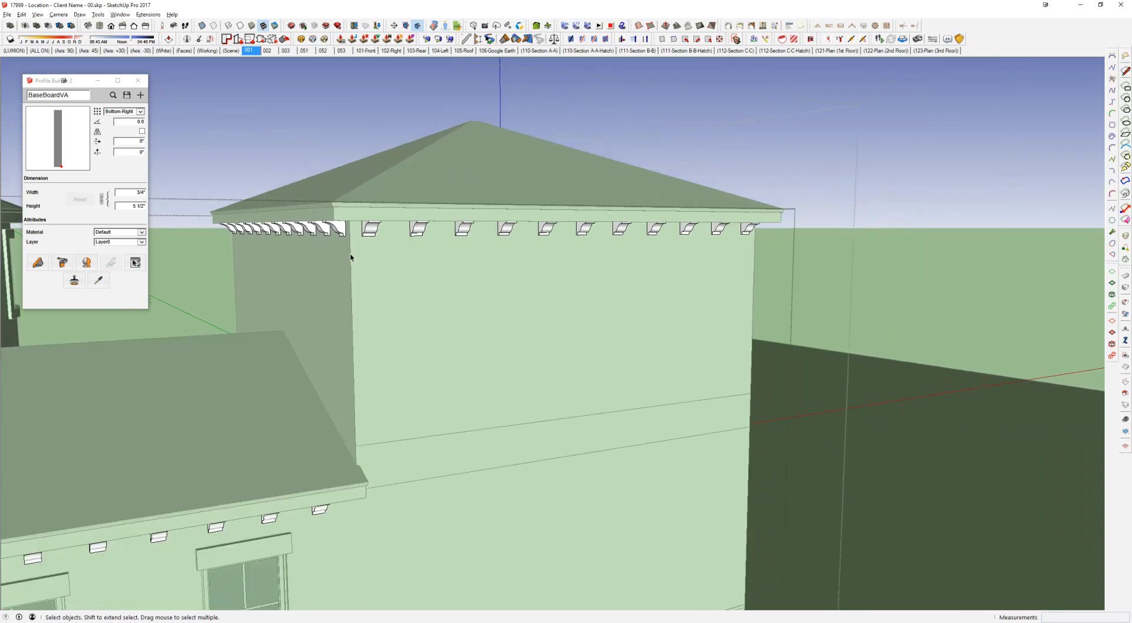
Step: Copy a spare bracket from near the origin onto the round turret's wall, just below an upper window
{"action": "scroll", "coordinate": [350, 258], "scroll_direction": "down", "scroll_amount": 4}
{"action": "middle_click_drag", "start_coordinate": [350, 258], "coordinate": [112, 410]}
{"action": "middle_click_drag", "start_coordinate": [495, 330], "coordinate": [253, 342]}
{"action": "scroll", "coordinate": [366, 368], "scroll_direction": "up", "scroll_amount": 3}
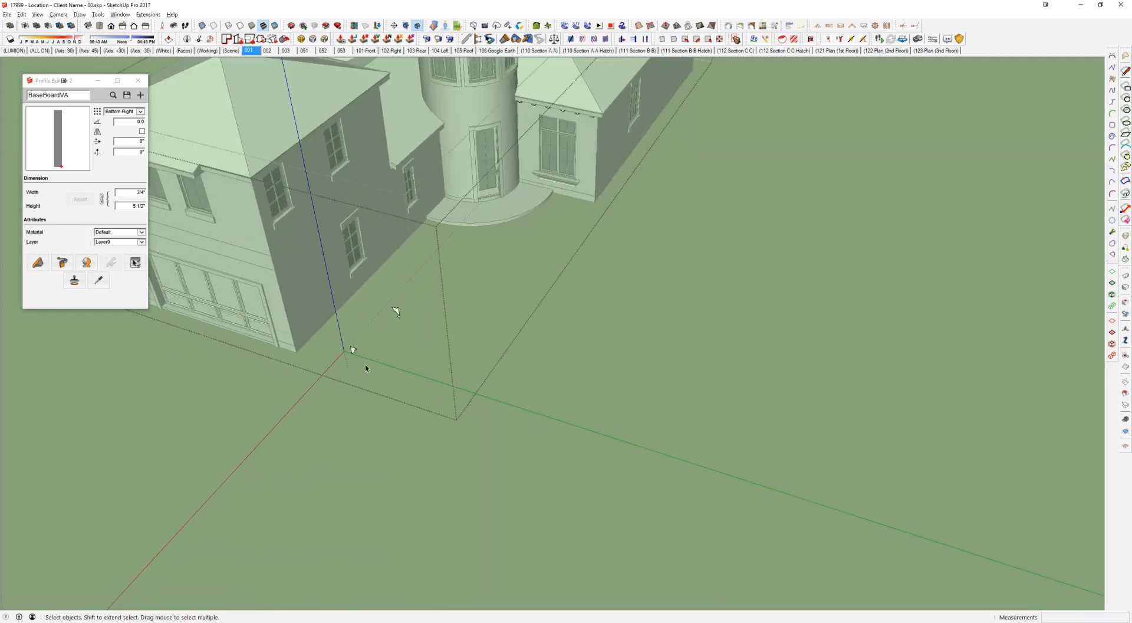
{"action": "middle_click_drag", "start_coordinate": [365, 368], "coordinate": [463, 500]}
{"action": "scroll", "coordinate": [519, 101], "scroll_direction": "up", "scroll_amount": 3}
{"action": "key", "text": "shift+h"}
{"action": "key", "text": "m"}
{"action": "scroll", "coordinate": [509, 260], "scroll_direction": "up", "scroll_amount": 4}
{"action": "left_click", "coordinate": [524, 269]}
{"action": "scroll", "coordinate": [523, 269], "scroll_direction": "down", "scroll_amount": 3}
{"action": "key", "text": "shift+h"}
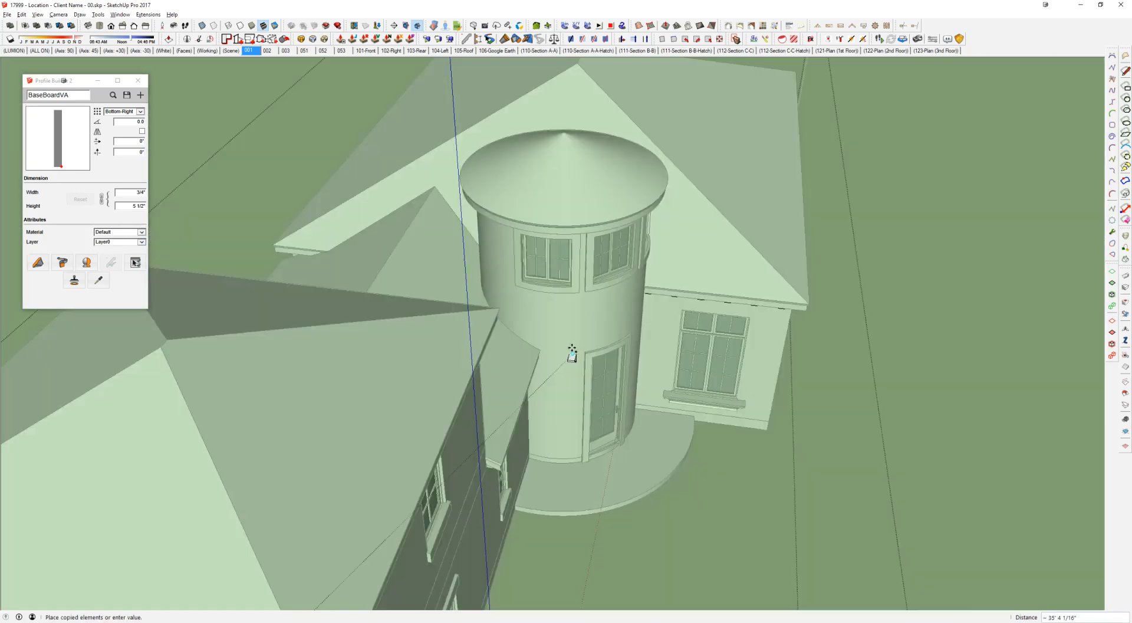
{"action": "scroll", "coordinate": [549, 422], "scroll_direction": "up", "scroll_amount": 6}
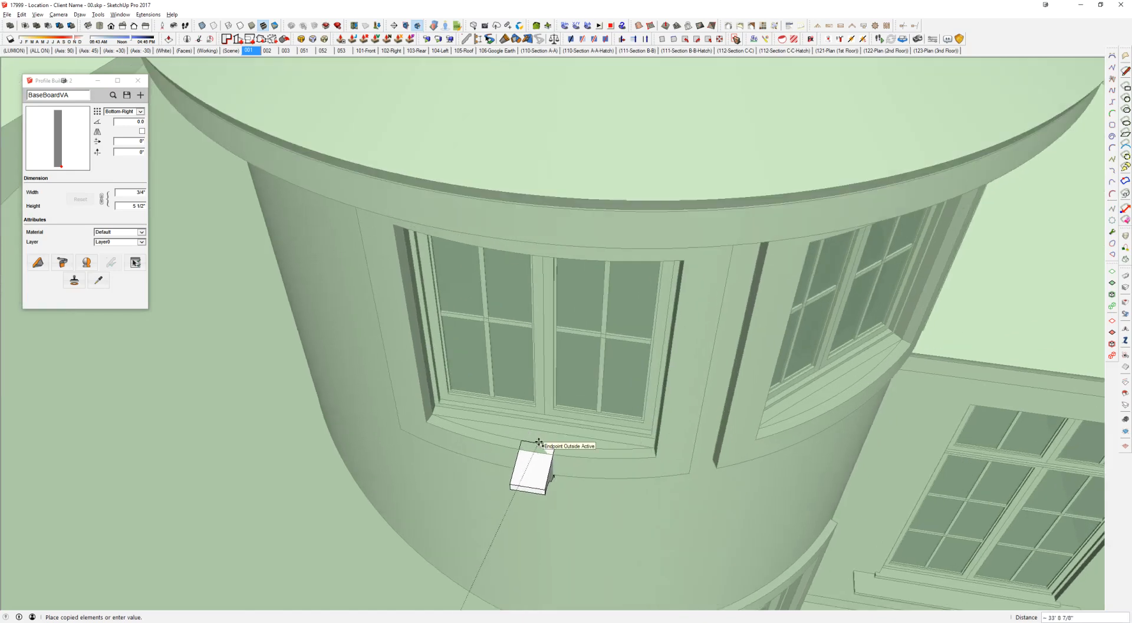
{"action": "left_click", "coordinate": [539, 441]}
Step: Raise the turret bracket vertically to sit directly beneath the turret eave
{"action": "middle_click_drag", "start_coordinate": [592, 455], "coordinate": [460, 59]}
{"action": "left_click", "coordinate": [508, 460]}
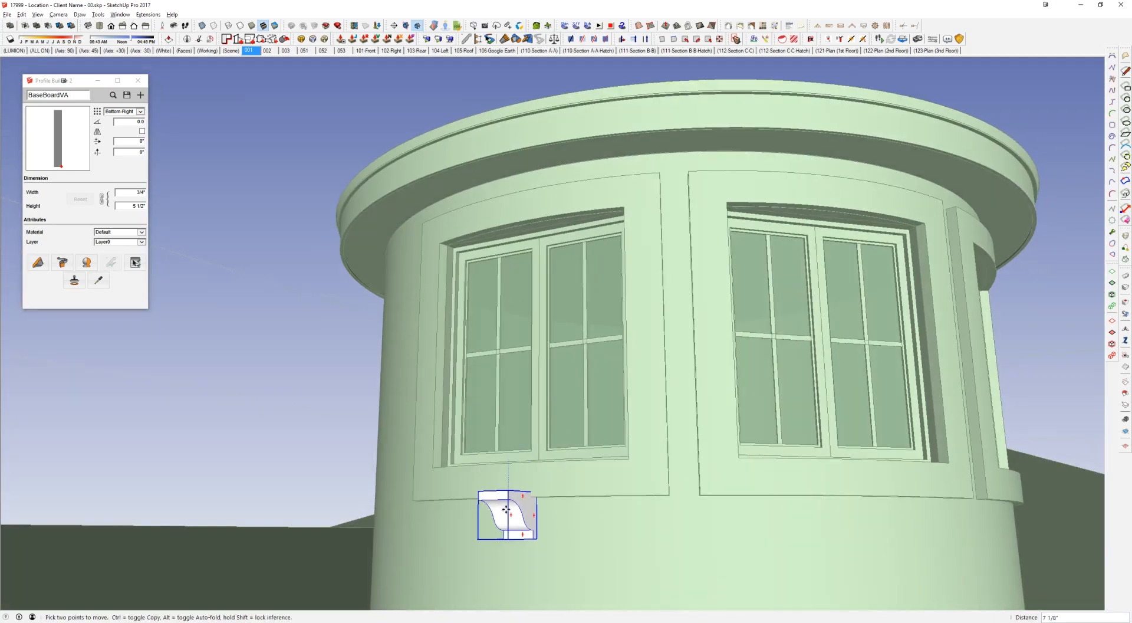
{"action": "middle_click_drag", "start_coordinate": [576, 149], "coordinate": [649, 330]}
Step: Rotate-copy the turret bracket 360 degrees about the roof apex and divide the rotation into 10
{"action": "key", "text": "q"}
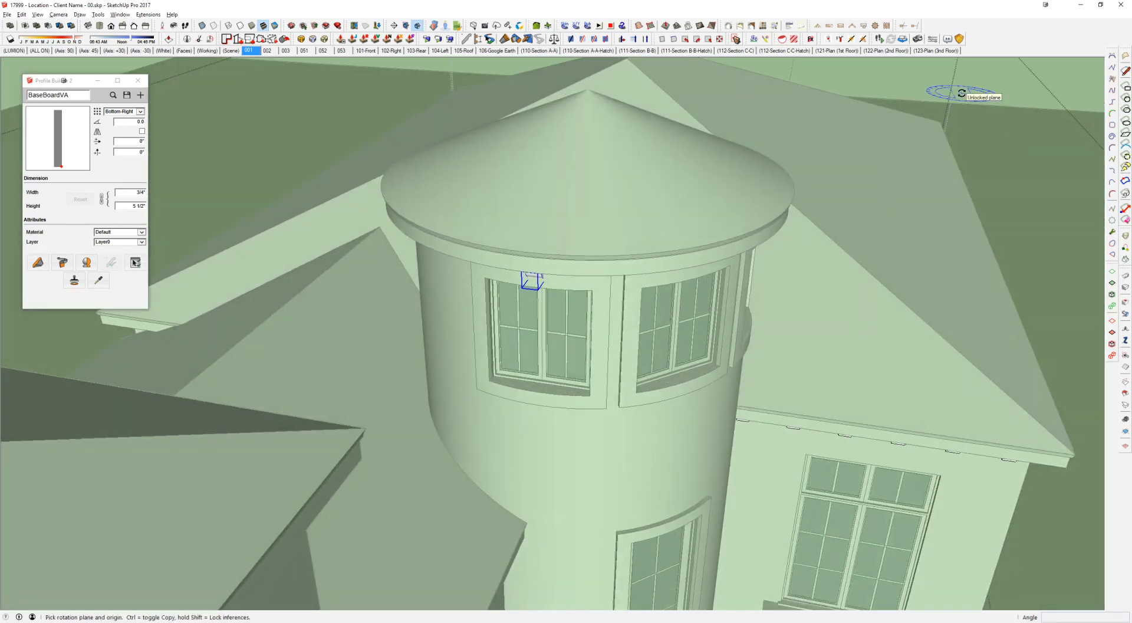
{"action": "left_click", "coordinate": [588, 91]}
{"action": "scroll", "coordinate": [536, 262], "scroll_direction": "up", "scroll_amount": 5}
{"action": "left_click", "coordinate": [545, 249]}
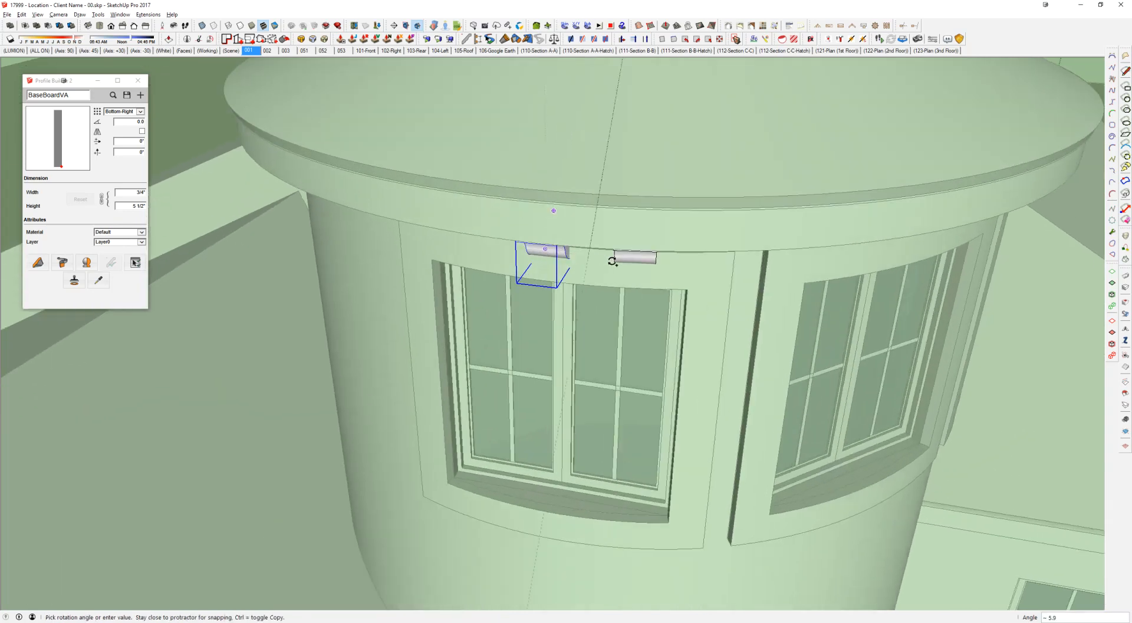
{"action": "middle_click_drag", "start_coordinate": [670, 263], "coordinate": [693, 262]}
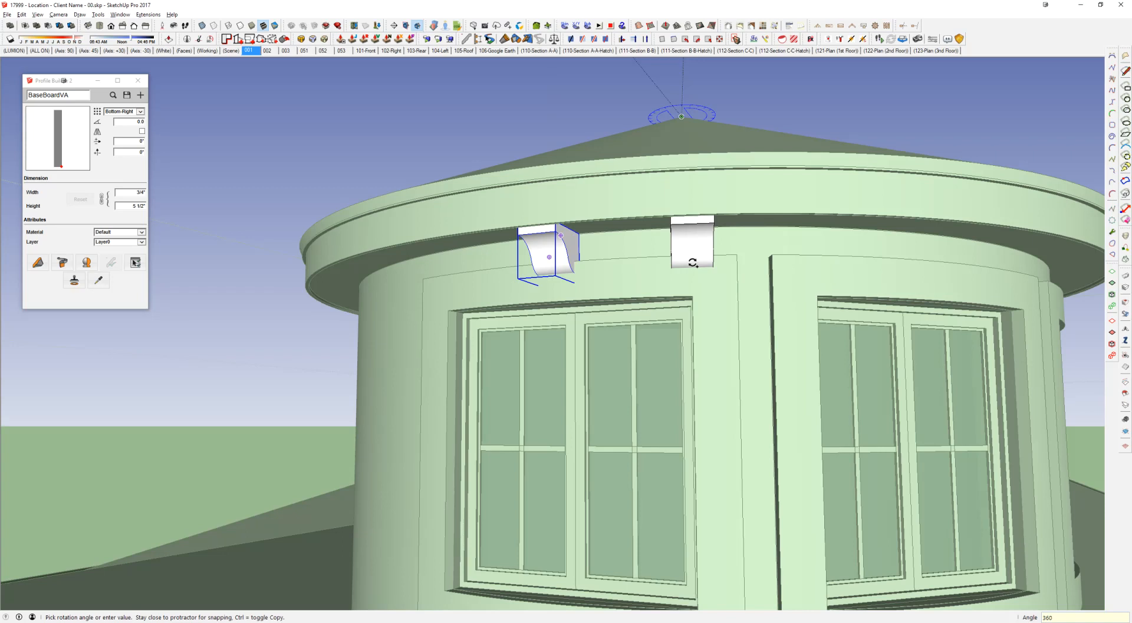
{"action": "key", "text": "Escape"}
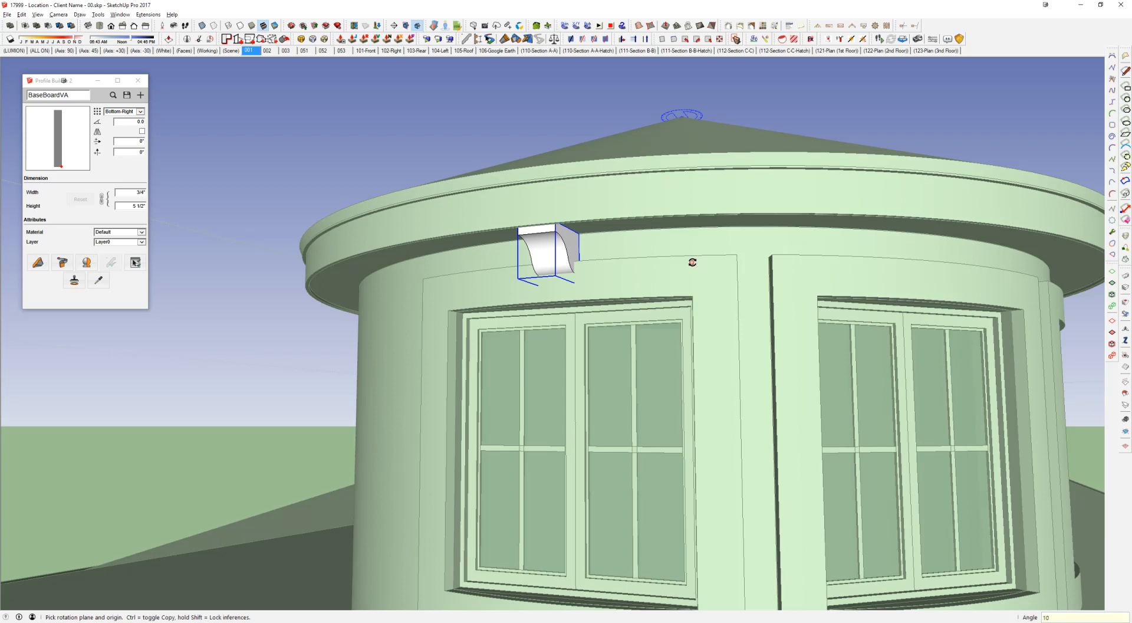
{"action": "type", "text": "10/"}
{"action": "key", "text": "Return"}
Step: Change the circular bracket array around the turret to 20 divisions
{"action": "scroll", "coordinate": [693, 262], "scroll_direction": "down", "scroll_amount": 1}
{"action": "middle_click_drag", "start_coordinate": [654, 255], "coordinate": [404, 243], "text": "shift"}
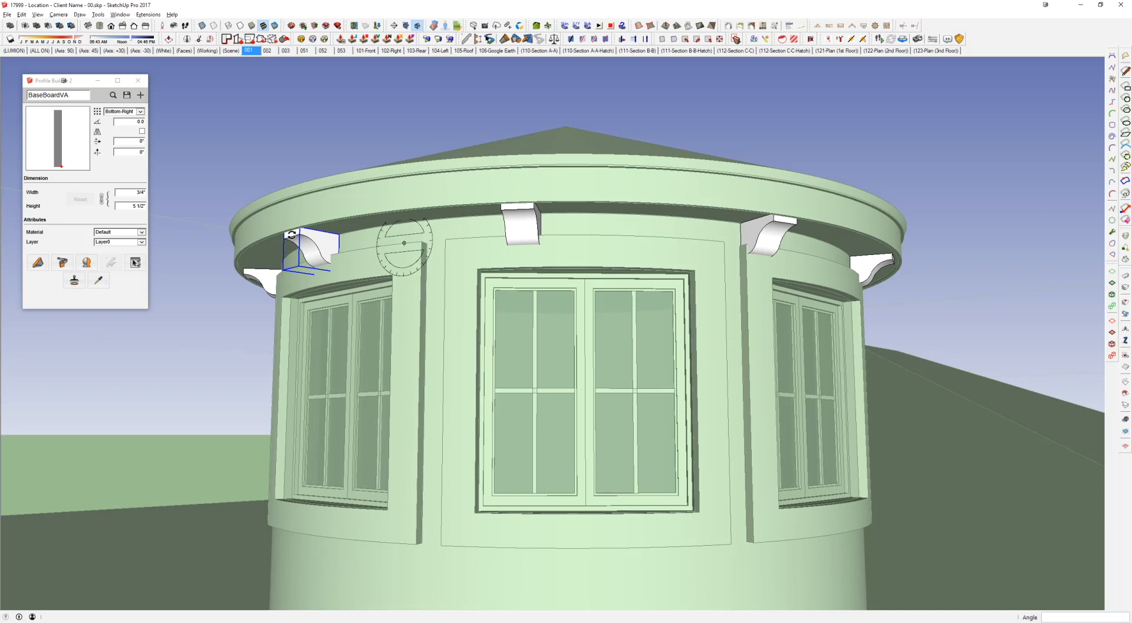
{"action": "type", "text": "20/"}
{"action": "key", "text": "Return"}
{"action": "middle_click_drag", "start_coordinate": [405, 243], "coordinate": [552, 254]}
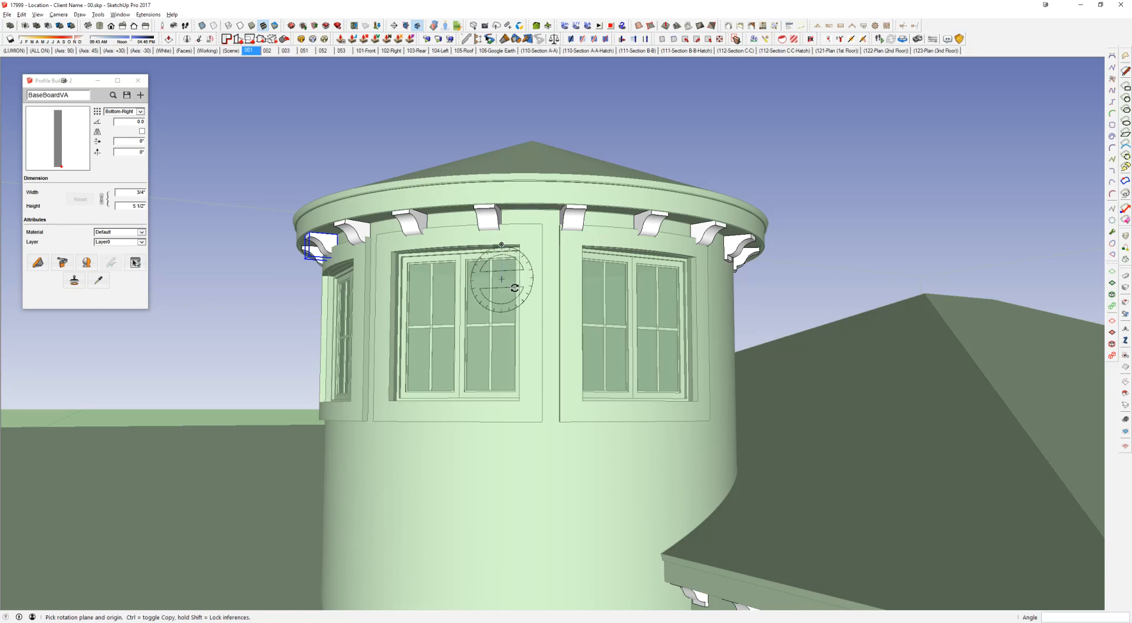
{"action": "scroll", "coordinate": [501, 245], "scroll_direction": "down", "scroll_amount": 4}
{"action": "key", "text": "space"}
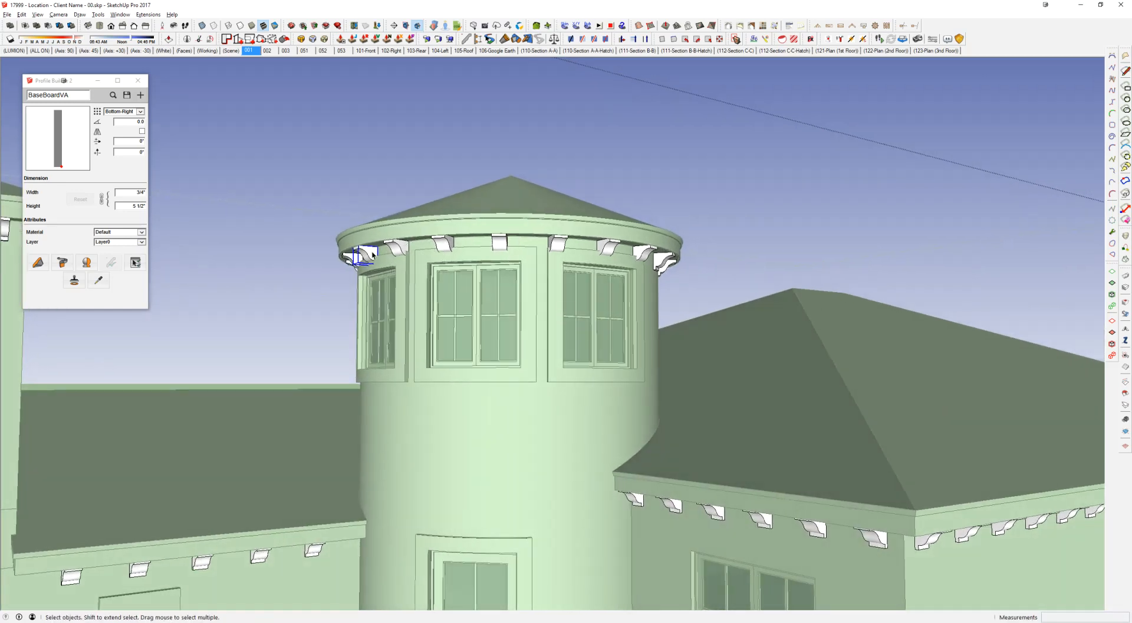
{"action": "key", "text": "l"}
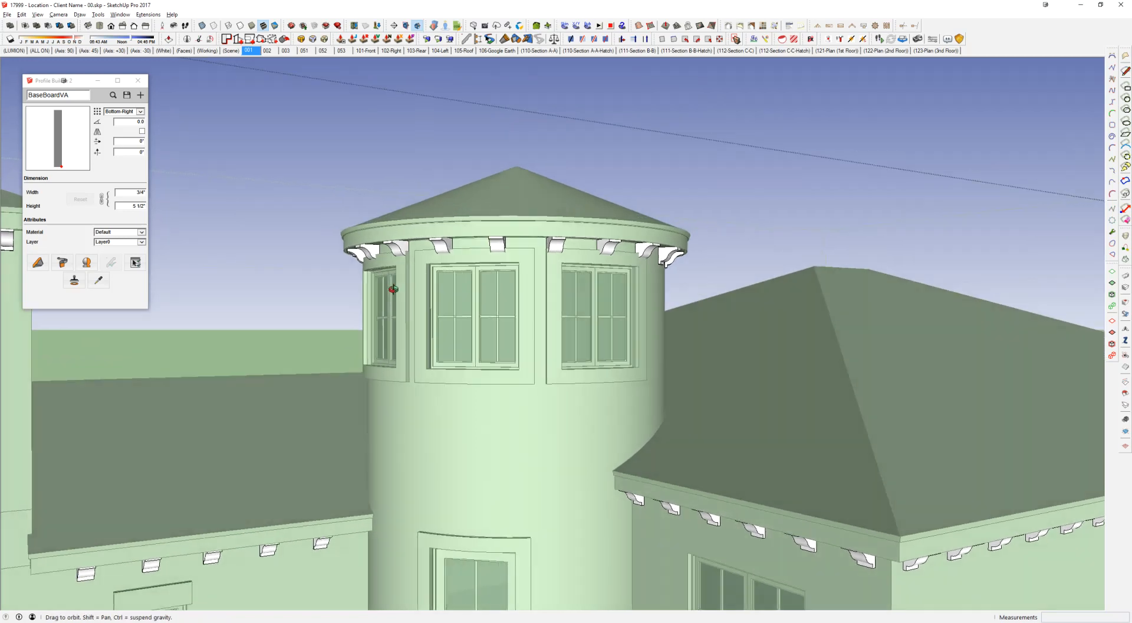
{"action": "scroll", "coordinate": [457, 245], "scroll_direction": "up", "scroll_amount": 3}
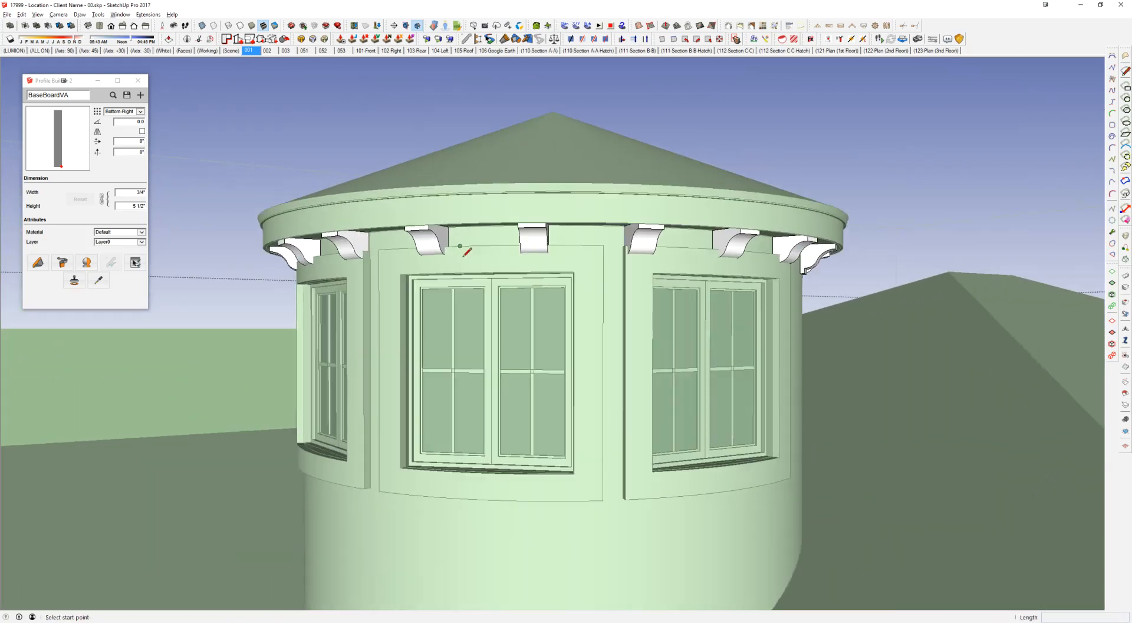
{"action": "scroll", "coordinate": [464, 256], "scroll_direction": "down", "scroll_amount": 3}
{"action": "key", "text": "space"}
Step: Open the windows group and lower the upper turret windows by 6" so they clear the brackets
{"action": "double_click", "coordinate": [465, 262]}
{"action": "key", "text": "h"}
{"action": "scroll", "coordinate": [465, 261], "scroll_direction": "down", "scroll_amount": 1}
{"action": "key", "text": "ctrl+a"}
{"action": "left_click", "coordinate": [701, 252]}
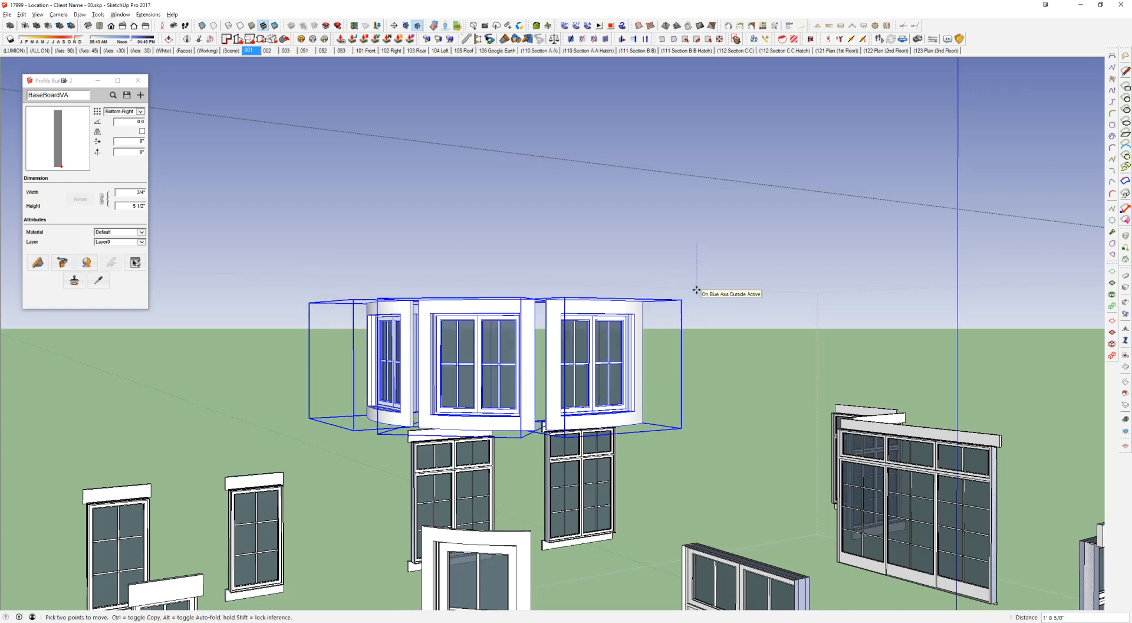
{"action": "type", "text": "6"}
{"action": "key", "text": "Return"}
{"action": "key", "text": "space"}
{"action": "left_click", "coordinate": [695, 294]}
Step: Open the walls group in X-ray view and lower the upper turret window openings by 6"
{"action": "double_click", "coordinate": [518, 400]}
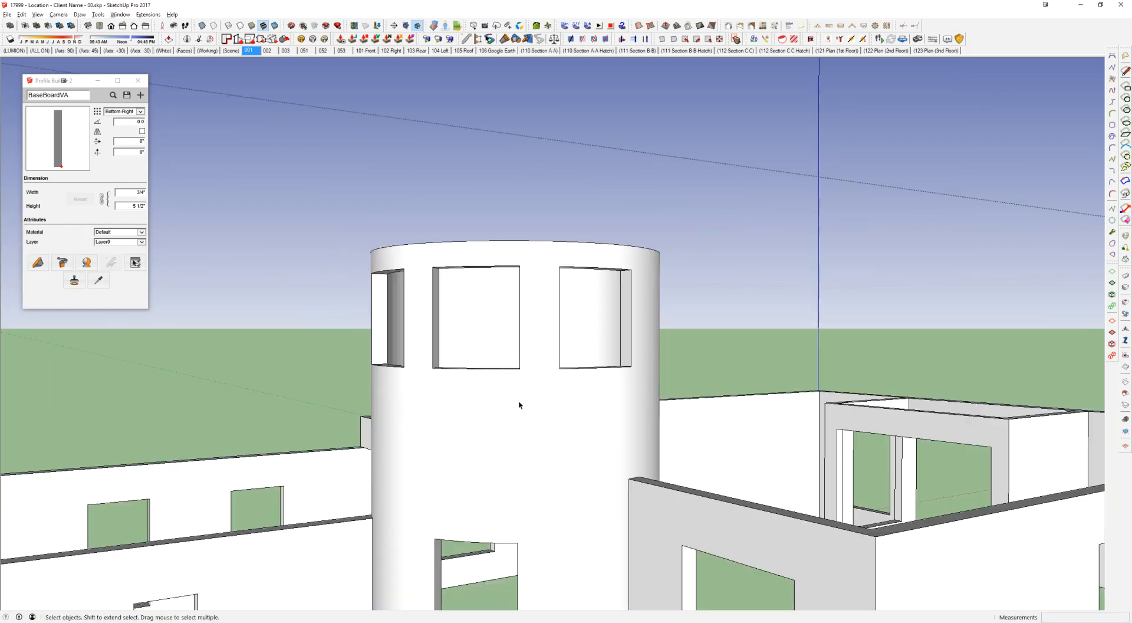
{"action": "key", "text": "ctrl+a"}
{"action": "left_click_drag", "start_coordinate": [355, 269], "coordinate": [671, 378]}
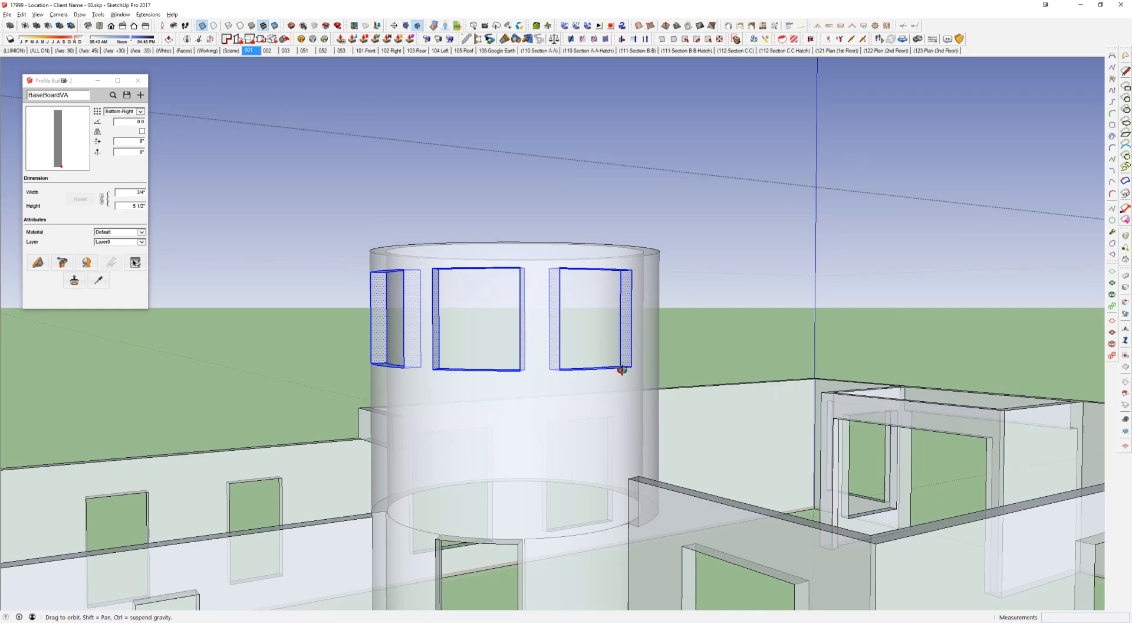
{"action": "key", "text": "m"}
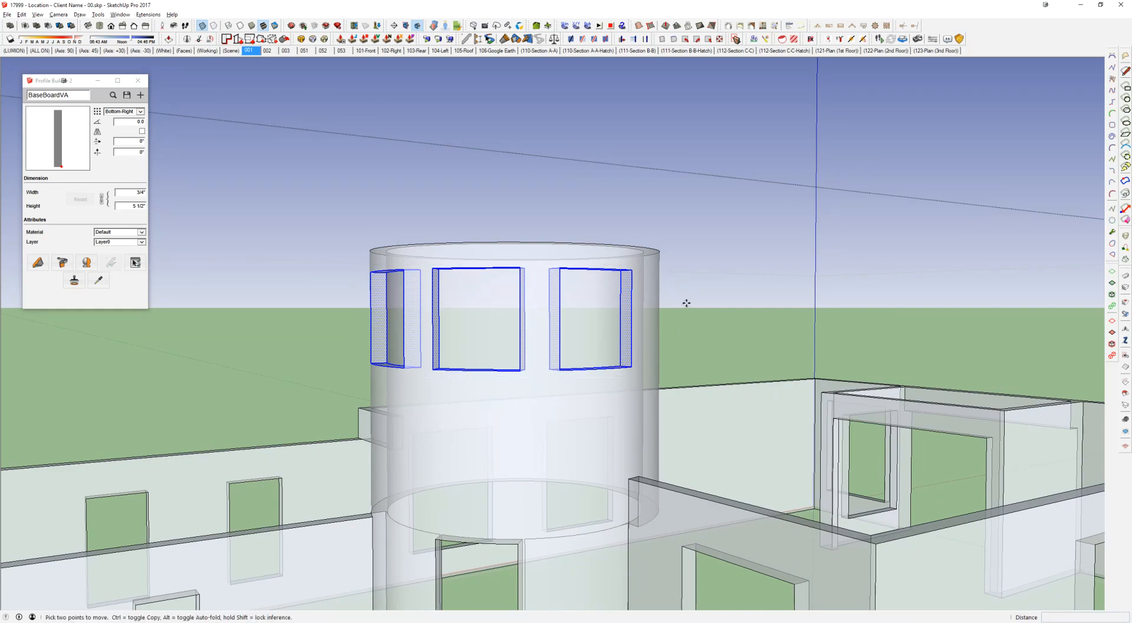
{"action": "left_click", "coordinate": [682, 304]}
{"action": "type", "text": "6"}
{"action": "key", "text": "Return"}
{"action": "key", "text": "space"}
{"action": "key", "text": "x"}
{"action": "key", "text": "Escape"}
Step: Open the brackets group inside the house model and delete the stray bracket floating beside the turret
{"action": "scroll", "coordinate": [653, 359], "scroll_direction": "down", "scroll_amount": 6}
{"action": "middle_click_drag", "start_coordinate": [652, 359], "coordinate": [844, 364]}
{"action": "scroll", "coordinate": [827, 434], "scroll_direction": "up", "scroll_amount": 3}
{"action": "middle_click_drag", "start_coordinate": [814, 468], "coordinate": [790, 471]}
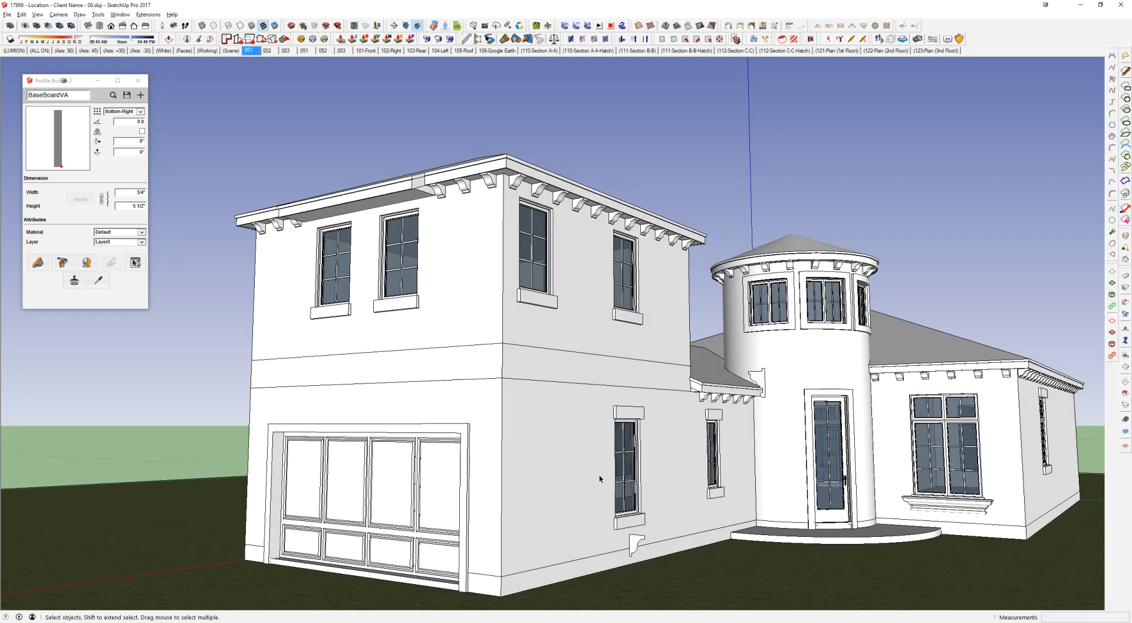
{"action": "middle_click_drag", "start_coordinate": [599, 475], "coordinate": [602, 437], "text": "shift"}
{"action": "left_click", "coordinate": [531, 213]}
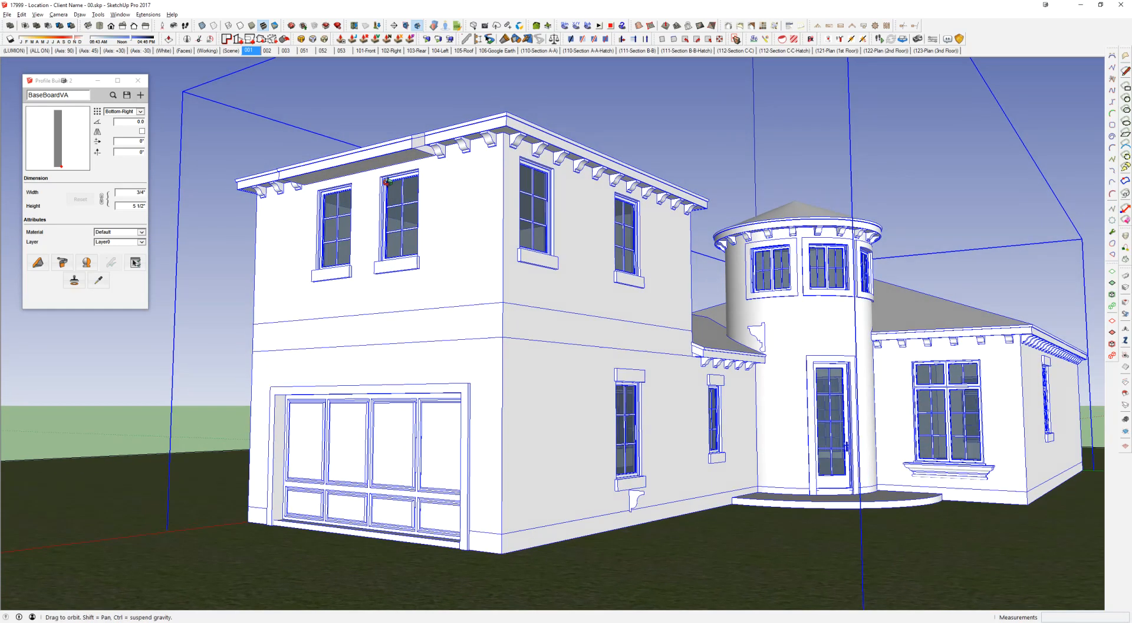
{"action": "middle_click_drag", "start_coordinate": [275, 184], "coordinate": [415, 216]}
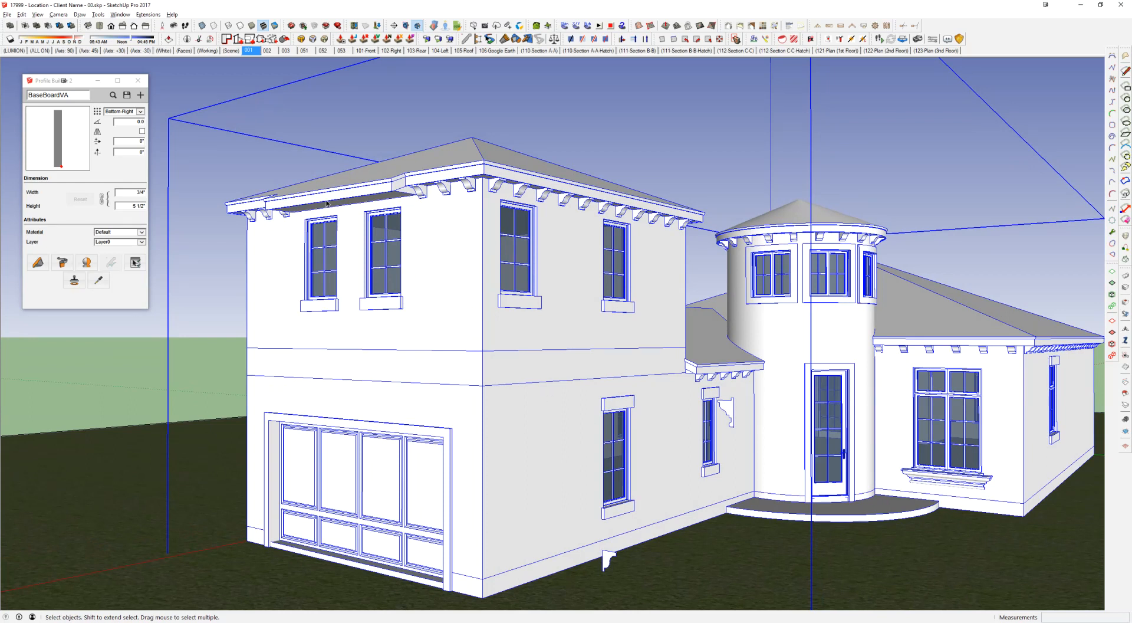
{"action": "double_click", "coordinate": [725, 410]}
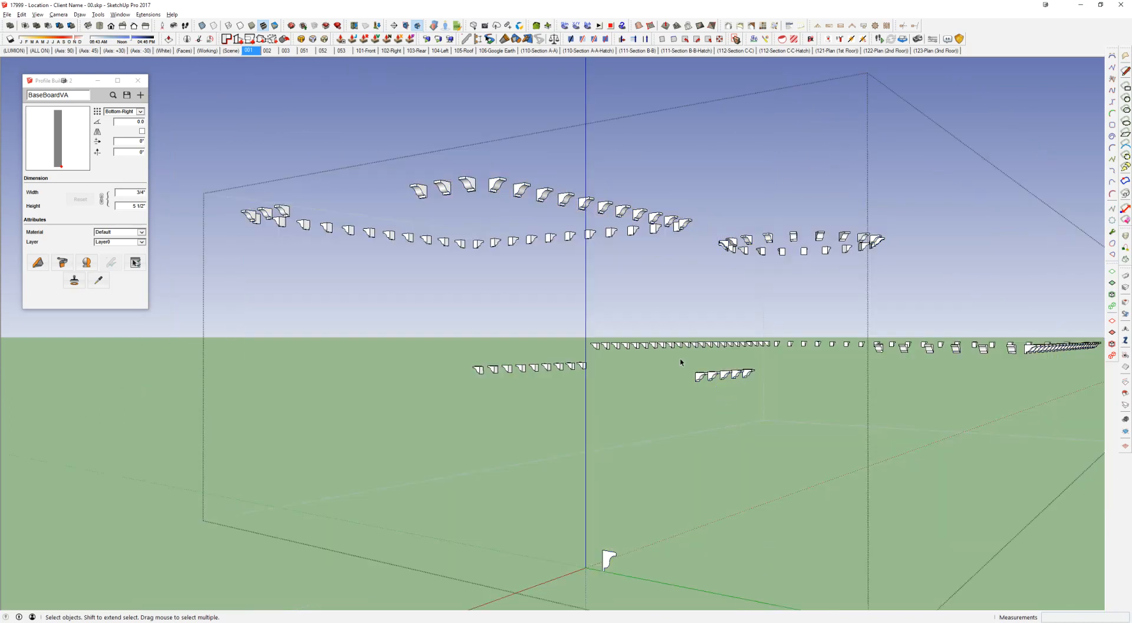
{"action": "key", "text": "Escape"}
{"action": "key", "text": "Escape"}
Step: Draw a horizontal rectangular face, 21' 4" along the wall, projecting outward from the garage-side wall at upper window level
{"action": "middle_click_drag", "start_coordinate": [622, 303], "coordinate": [614, 327]}
{"action": "middle_click_drag", "start_coordinate": [401, 283], "coordinate": [488, 286], "text": "shift"}
{"action": "scroll", "coordinate": [487, 286], "scroll_direction": "up", "scroll_amount": 3}
{"action": "middle_click_drag", "start_coordinate": [394, 244], "coordinate": [550, 300], "text": "shift"}
{"action": "scroll", "coordinate": [365, 293], "scroll_direction": "down", "scroll_amount": 2}
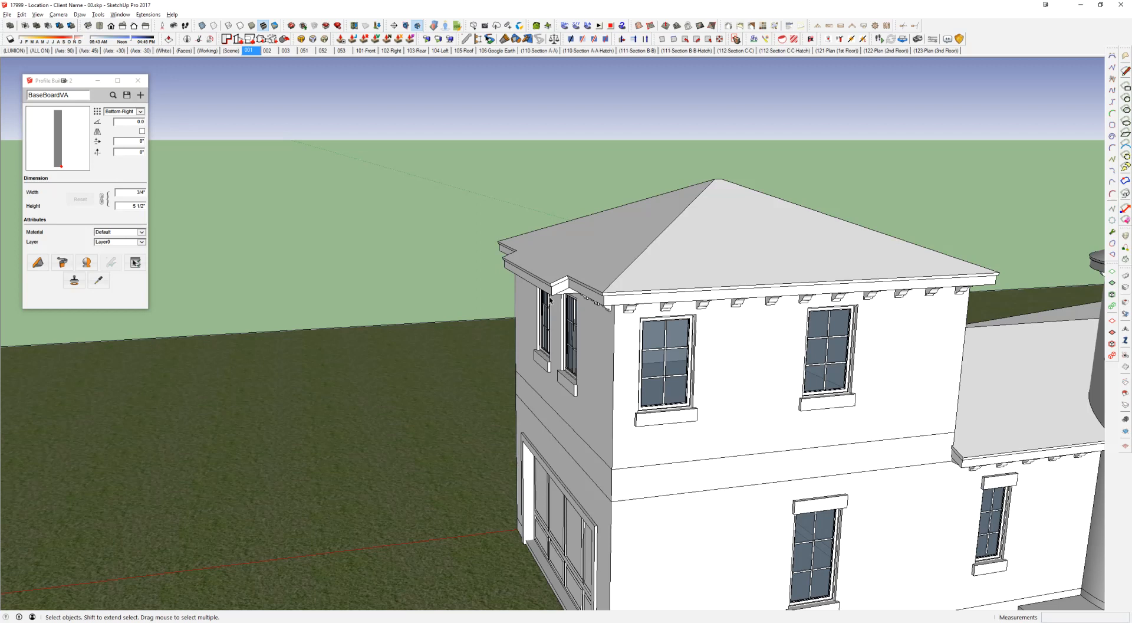
{"action": "middle_click_drag", "start_coordinate": [612, 299], "coordinate": [605, 331]}
{"action": "scroll", "coordinate": [605, 335], "scroll_direction": "down", "scroll_amount": 2}
{"action": "scroll", "coordinate": [630, 415], "scroll_direction": "up", "scroll_amount": 2}
{"action": "key", "text": "l"}
{"action": "left_click", "coordinate": [609, 366]}
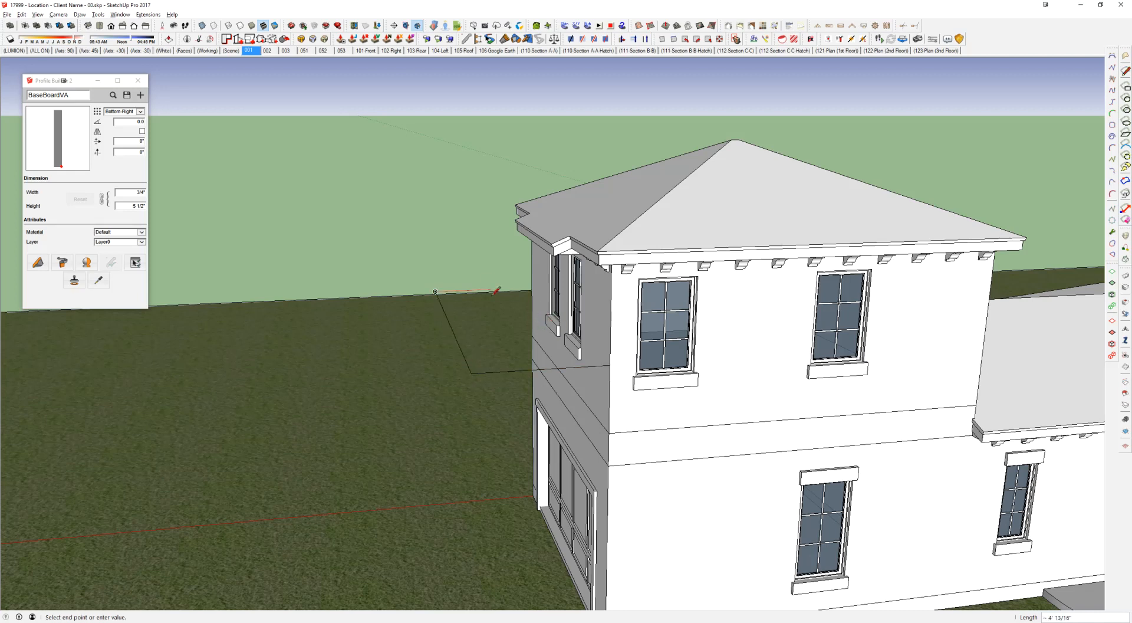
{"action": "left_click", "coordinate": [610, 364]}
{"action": "key", "text": "space"}
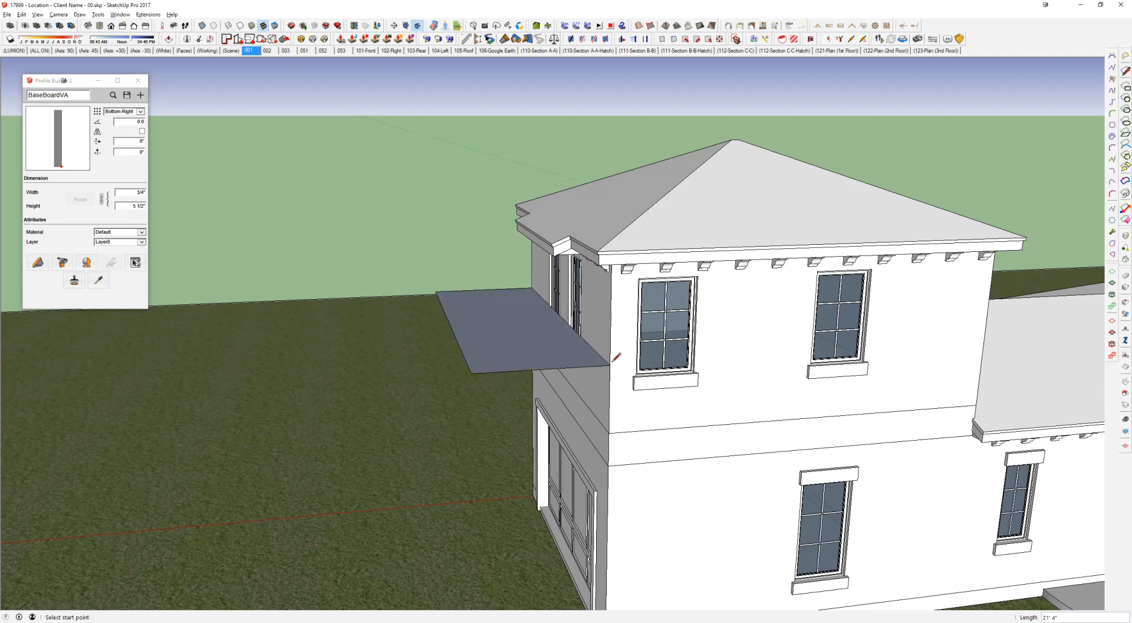
Step: Lower the outer edge of the projecting face by about 2' 1" so the face slopes down away from the wall
{"action": "scroll", "coordinate": [466, 362], "scroll_direction": "up", "scroll_amount": 3}
{"action": "middle_click_drag", "start_coordinate": [490, 360], "coordinate": [501, 289]}
{"action": "key", "text": "m"}
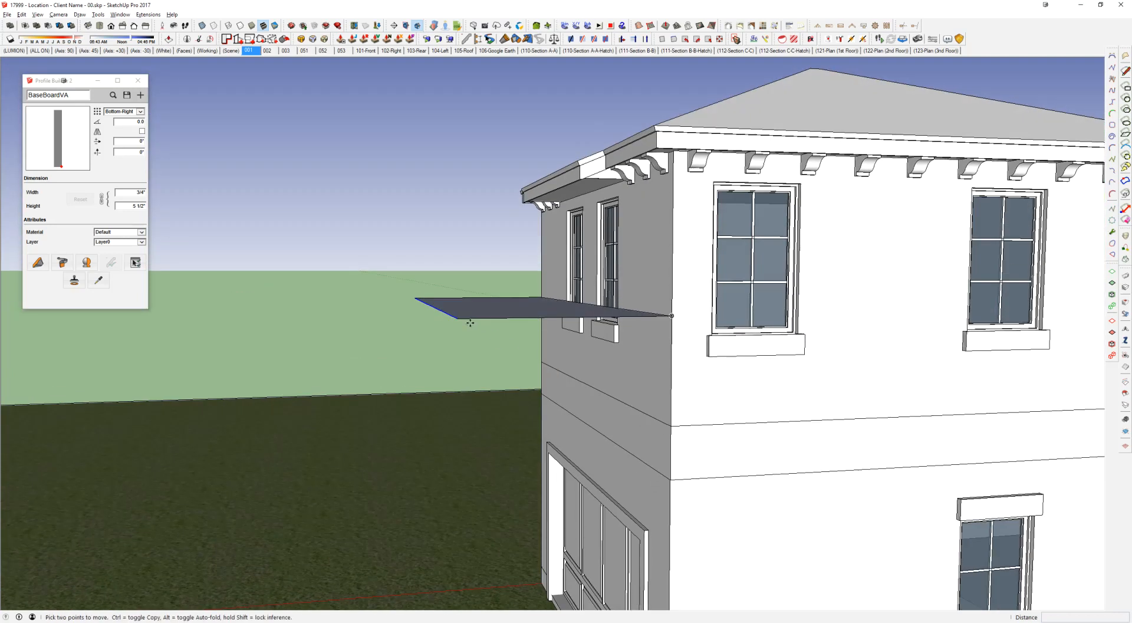
{"action": "left_click", "coordinate": [455, 316]}
{"action": "key", "text": "space"}
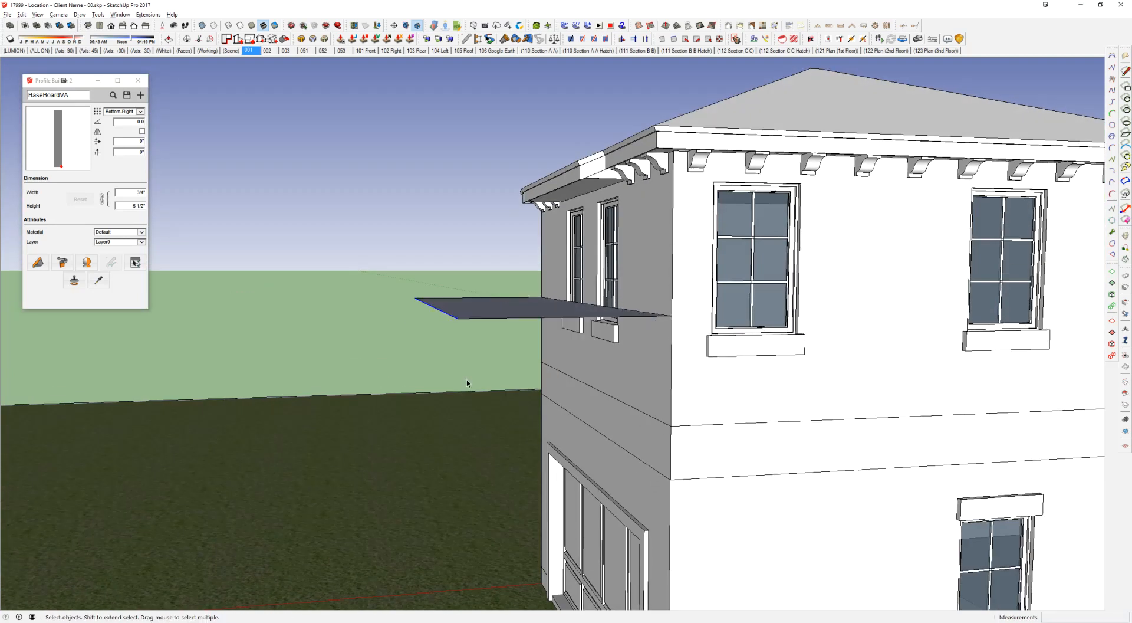
{"action": "key", "text": "m"}
{"action": "left_click", "coordinate": [457, 317]}
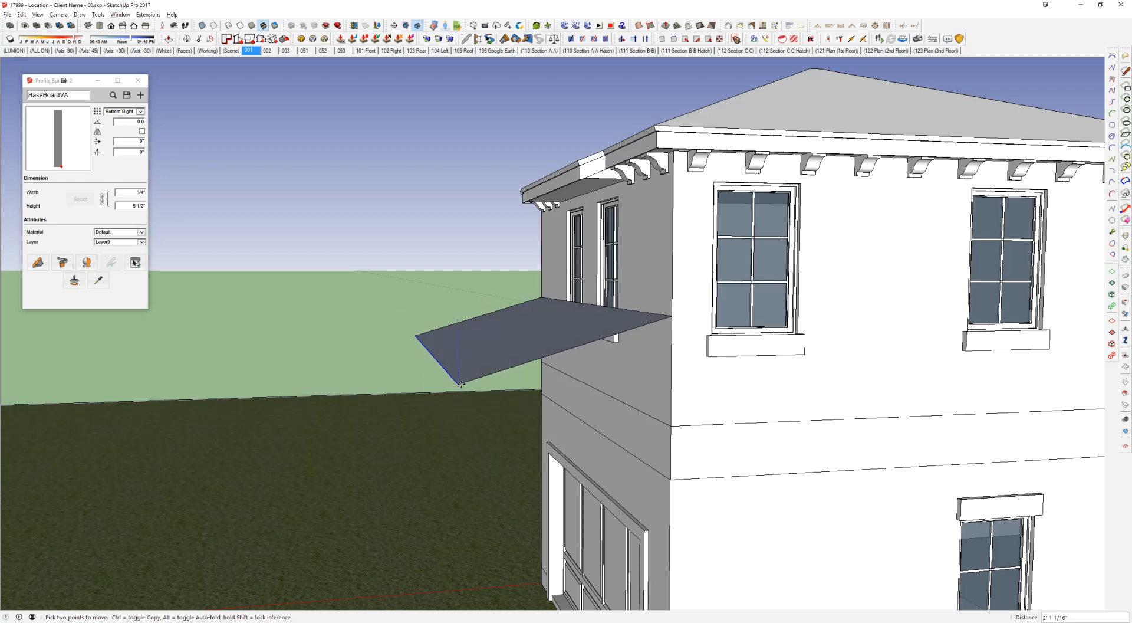
{"action": "left_click", "coordinate": [461, 384]}
Step: Group the sloped face and move it down so its wall edge meets the upper band line below the windows
{"action": "scroll", "coordinate": [589, 330], "scroll_direction": "up", "scroll_amount": 2}
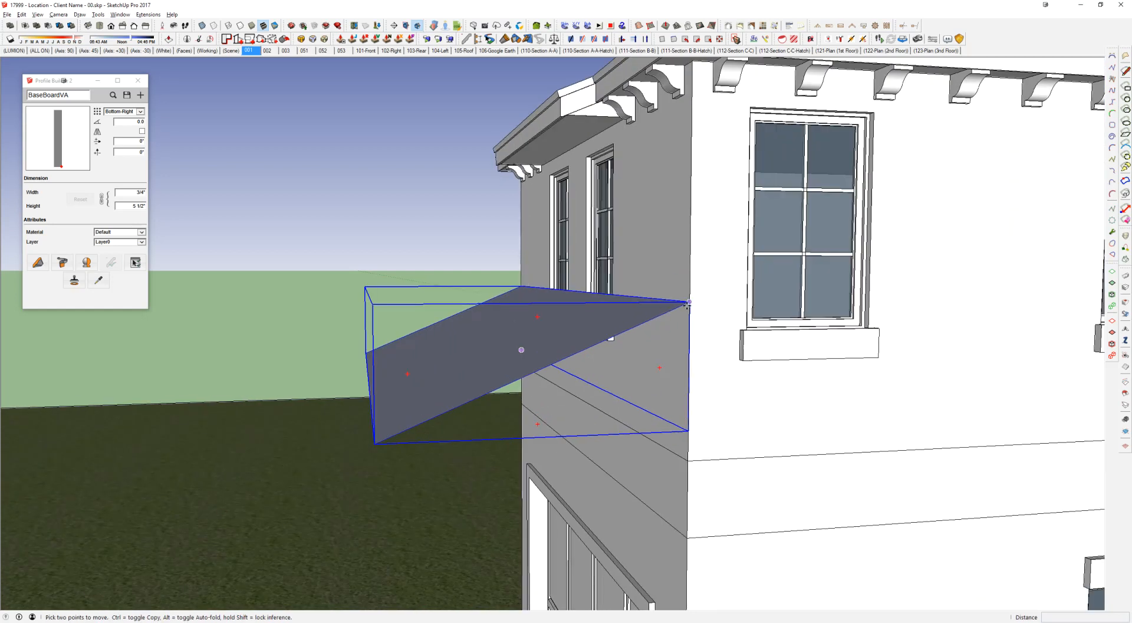
{"action": "middle_click_drag", "start_coordinate": [689, 304], "coordinate": [674, 382]}
{"action": "scroll", "coordinate": [658, 324], "scroll_direction": "down", "scroll_amount": 1}
{"action": "scroll", "coordinate": [695, 345], "scroll_direction": "down", "scroll_amount": 2}
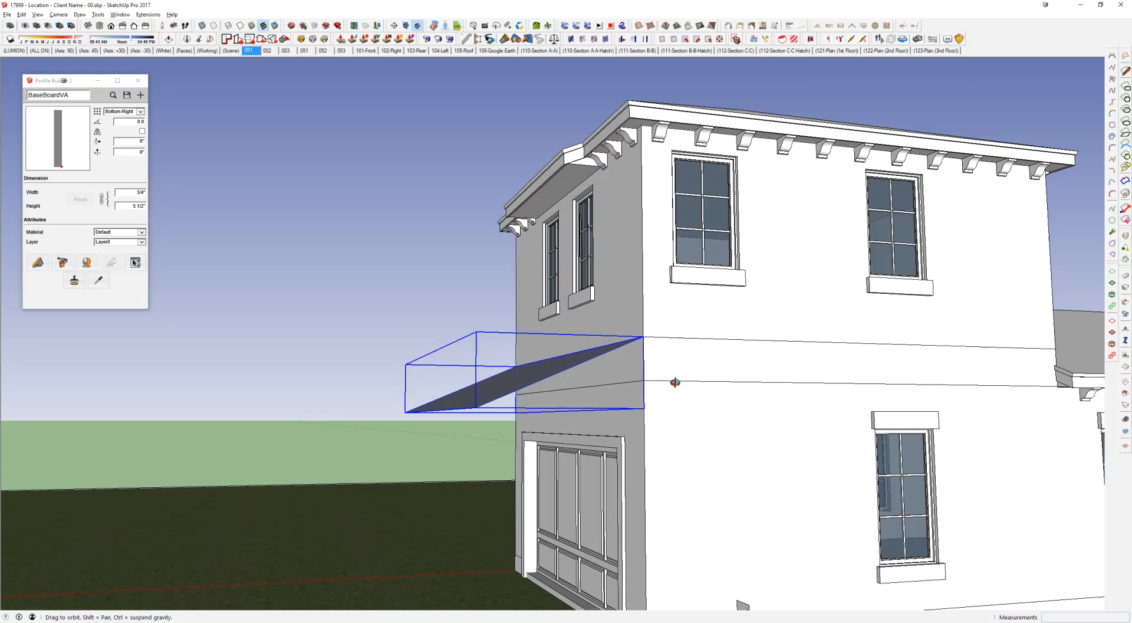
Step: Open the brackets group, copy the corner eave bracket straight down to the sloped face's wall edge, and shift the copy 6" onto the corner
{"action": "scroll", "coordinate": [611, 140], "scroll_direction": "up", "scroll_amount": 2}
{"action": "double_click", "coordinate": [611, 140]}
{"action": "double_click", "coordinate": [614, 142]}
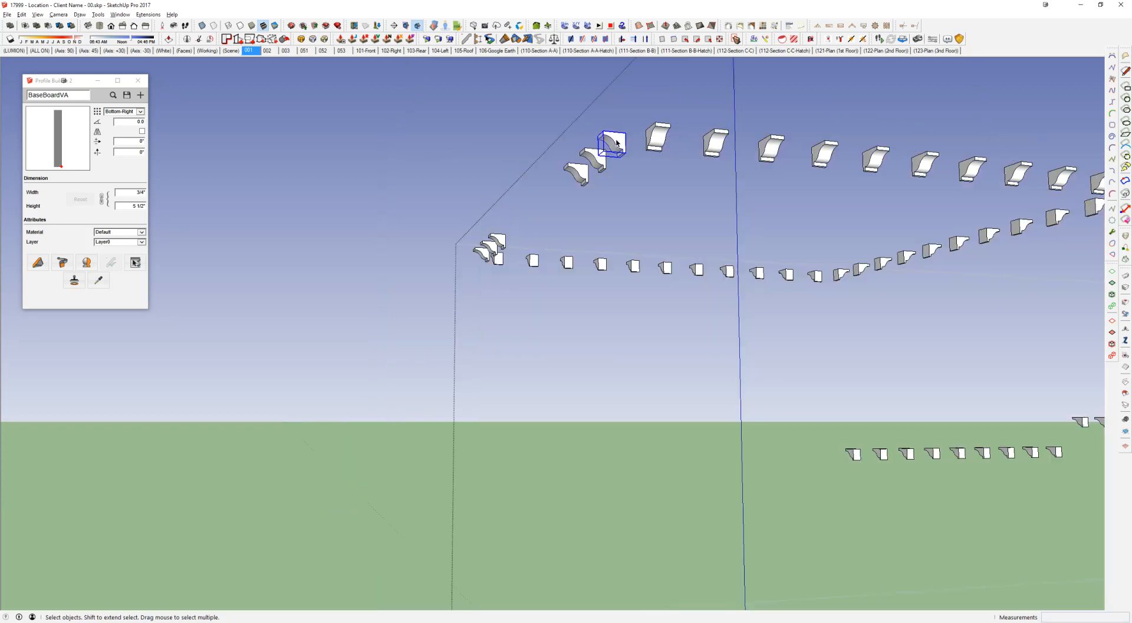
{"action": "scroll", "coordinate": [617, 143], "scroll_direction": "up", "scroll_amount": 1}
{"action": "key", "text": "m"}
{"action": "key", "text": "ctrl"}
{"action": "left_click", "coordinate": [628, 132]}
{"action": "key", "text": "i"}
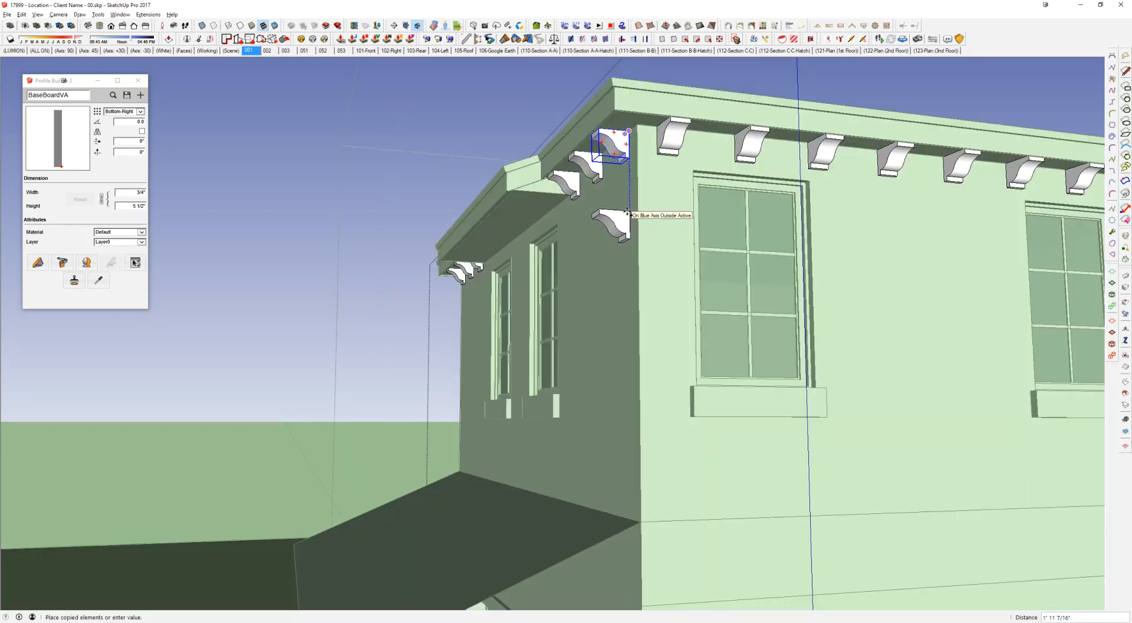
{"action": "middle_click_drag", "start_coordinate": [634, 293], "coordinate": [634, 90], "text": "shift"}
{"action": "scroll", "coordinate": [632, 319], "scroll_direction": "up", "scroll_amount": 2}
{"action": "left_click", "coordinate": [641, 301]}
{"action": "left_click", "coordinate": [638, 302]}
{"action": "left_click", "coordinate": [649, 299]}
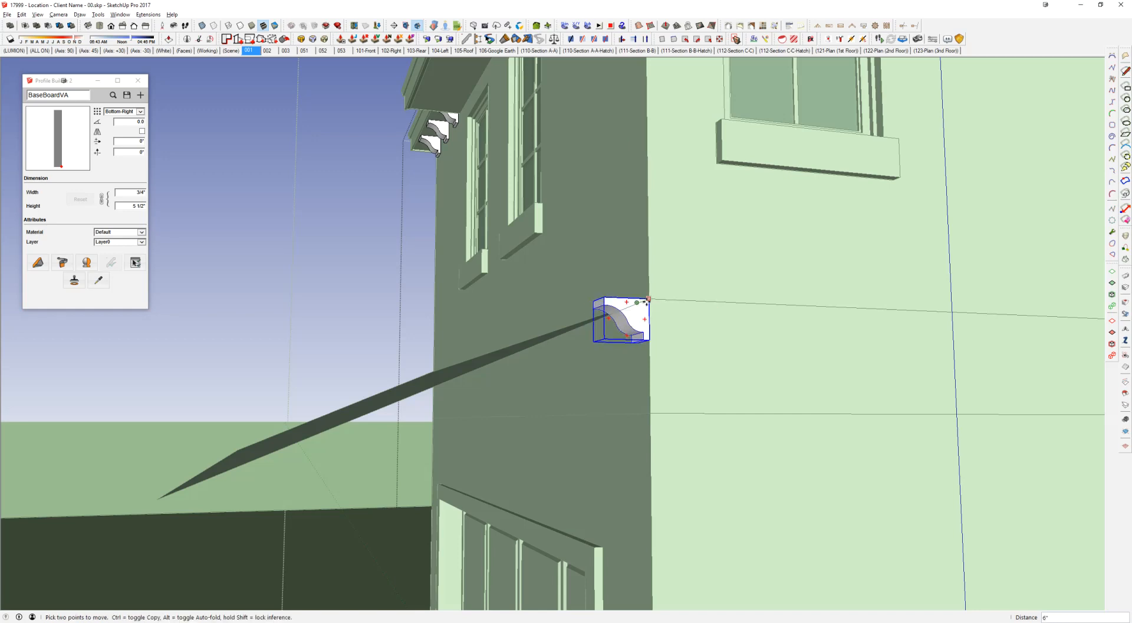
Step: Make the copied bracket unique and move it out beneath the sloped face
{"action": "key", "text": "space"}
{"action": "right_click", "coordinate": [634, 321]}
{"action": "left_click", "coordinate": [671, 379]}
{"action": "middle_click_drag", "start_coordinate": [634, 314], "coordinate": [997, 176]}
{"action": "scroll", "coordinate": [636, 298], "scroll_direction": "up", "scroll_amount": 1}
{"action": "key", "text": "m"}
{"action": "left_click", "coordinate": [601, 294]}
{"action": "left_click", "coordinate": [577, 356]}
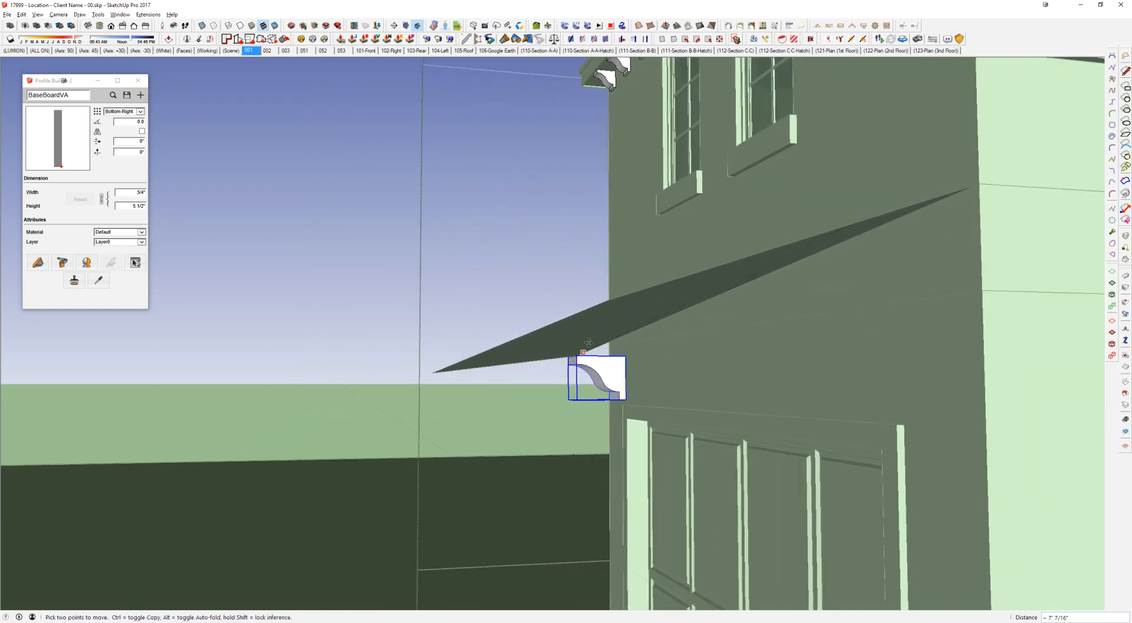
Step: Open the copied bracket for editing and rotate its geometry about 22.6 degrees around its outer top corner to follow the sloped face
{"action": "middle_click_drag", "start_coordinate": [589, 343], "coordinate": [601, 371]}
{"action": "key", "text": "space"}
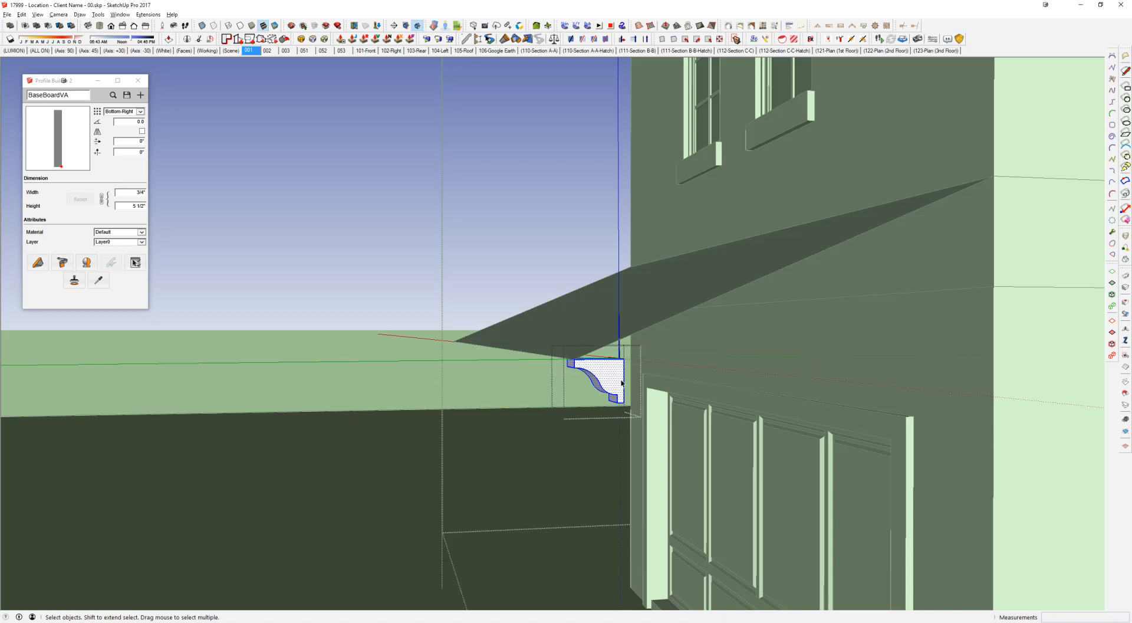
{"action": "scroll", "coordinate": [621, 383], "scroll_direction": "up", "scroll_amount": 2}
{"action": "key", "text": "q"}
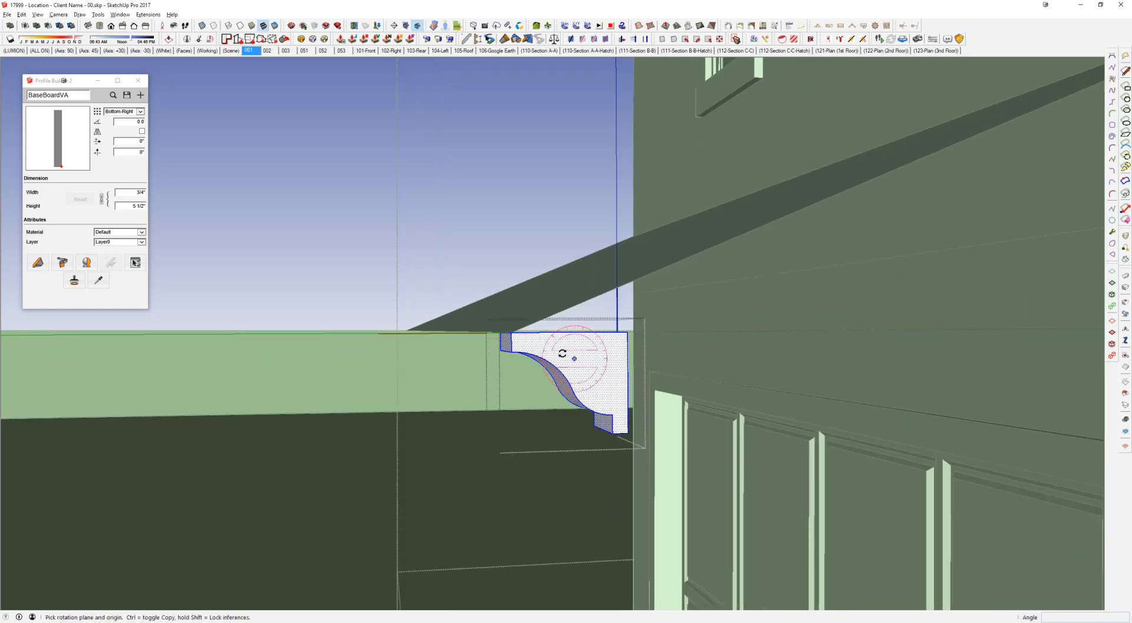
{"action": "left_click", "coordinate": [511, 332]}
{"action": "left_click", "coordinate": [626, 331]}
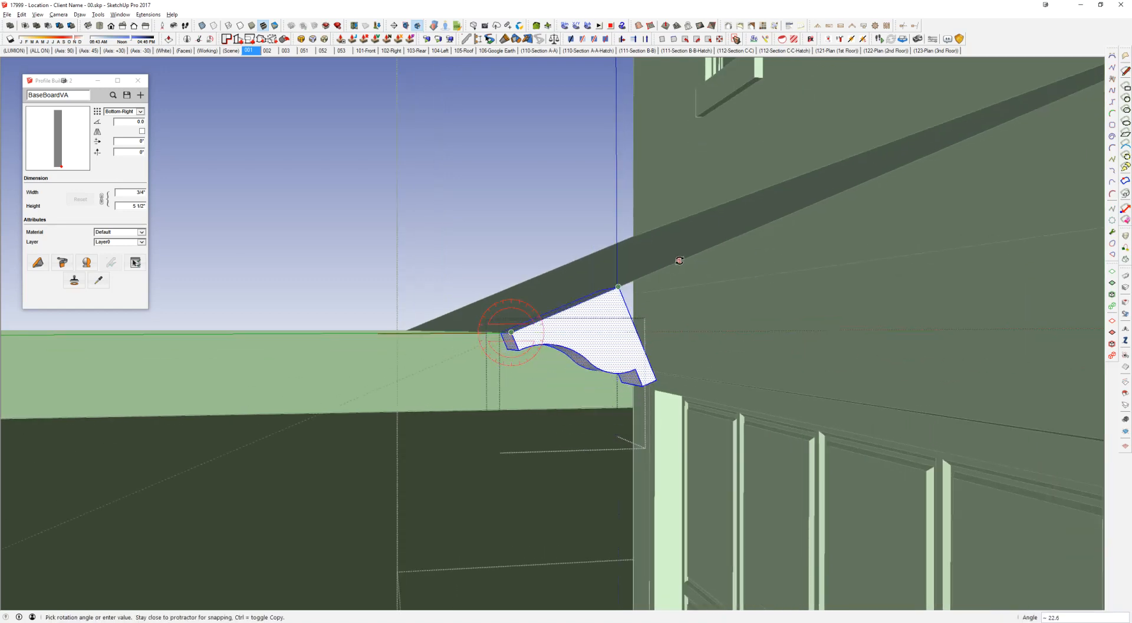
{"action": "left_click", "coordinate": [680, 260]}
Step: Push/pull the rotated bracket's back face toward the wall to stretch it into a long sloping rafter
{"action": "middle_click_drag", "start_coordinate": [680, 260], "coordinate": [602, 258]}
{"action": "key", "text": "p"}
{"action": "middle_click_drag", "start_coordinate": [451, 190], "coordinate": [493, 308], "text": "shift"}
{"action": "left_click", "coordinate": [730, 265]}
{"action": "middle_click_drag", "start_coordinate": [730, 265], "coordinate": [630, 290]}
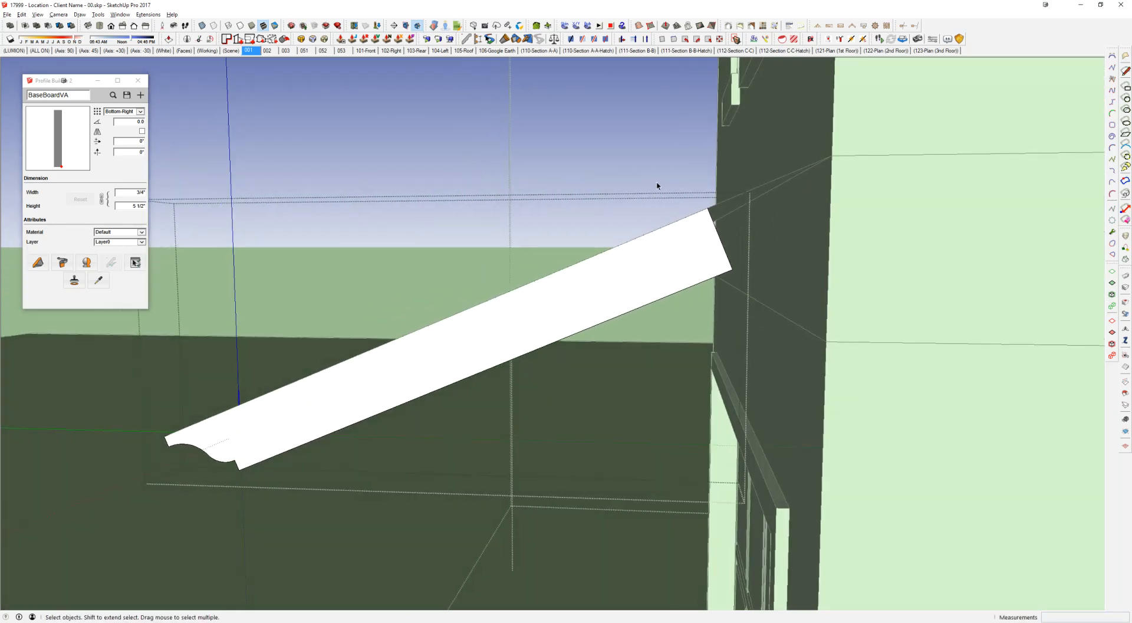
{"action": "scroll", "coordinate": [728, 263], "scroll_direction": "up", "scroll_amount": 2}
{"action": "key", "text": "m"}
{"action": "left_click", "coordinate": [731, 264]}
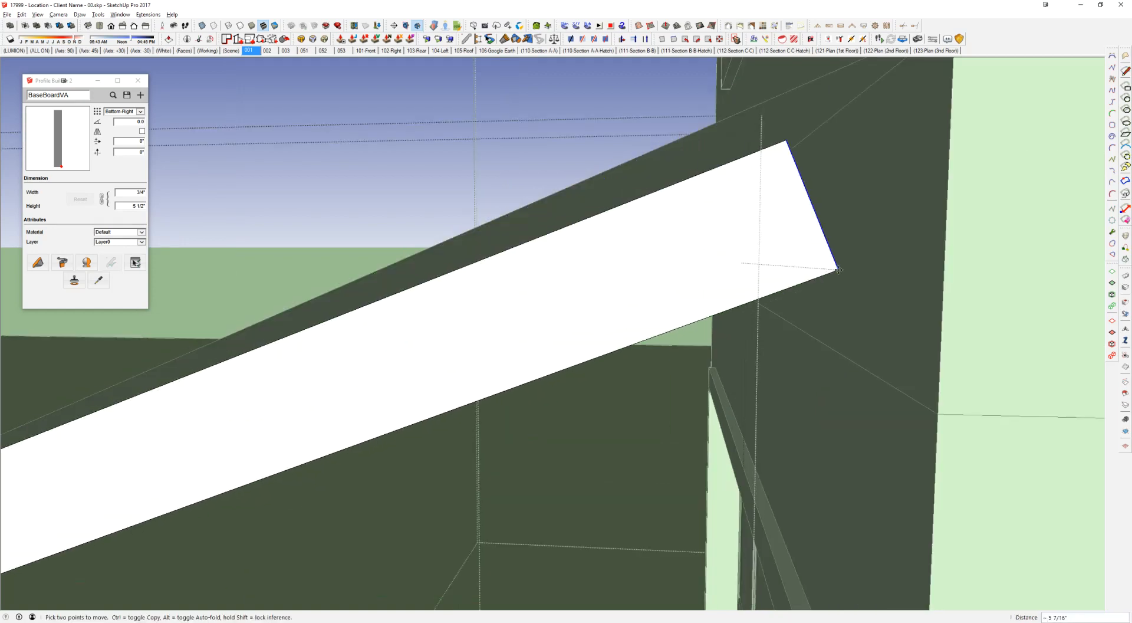
Step: Draw a line continuing the rafter's lower edge until it meets the wall
{"action": "key", "text": "l"}
{"action": "left_click", "coordinate": [741, 262]}
{"action": "middle_click_drag", "start_coordinate": [894, 237], "coordinate": [895, 358], "text": "shift"}
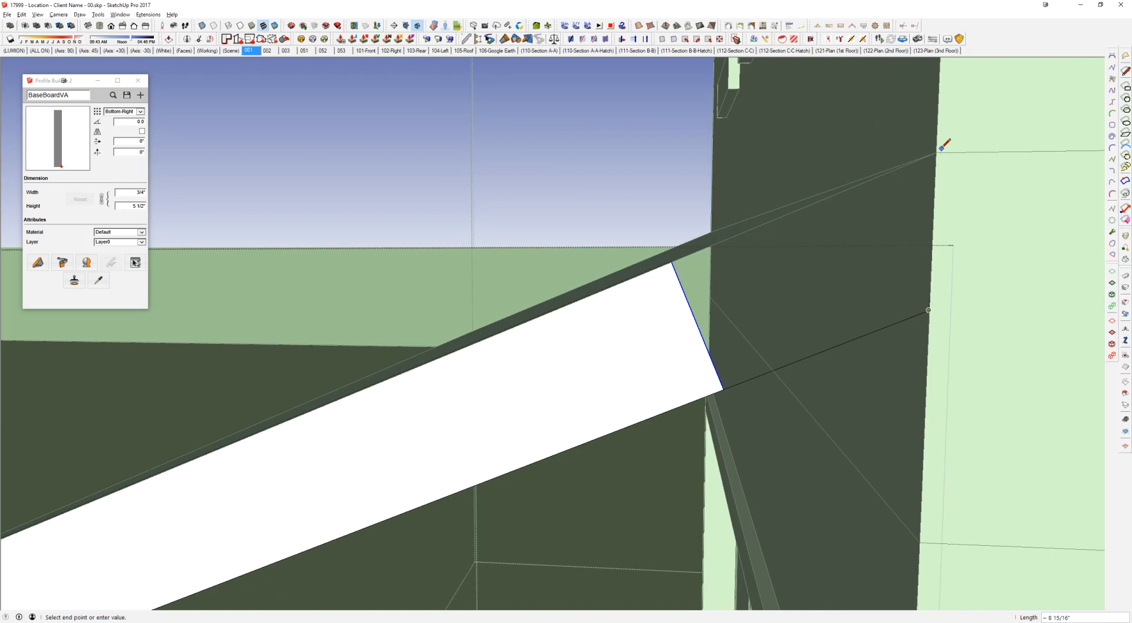
{"action": "middle_click_drag", "start_coordinate": [659, 313], "coordinate": [587, 319]}
Step: Try to move the rafter's upper end edge to the wall corner and undo the move
{"action": "key", "text": "space"}
{"action": "left_click_drag", "start_coordinate": [625, 221], "coordinate": [788, 316]}
{"action": "key", "text": "m"}
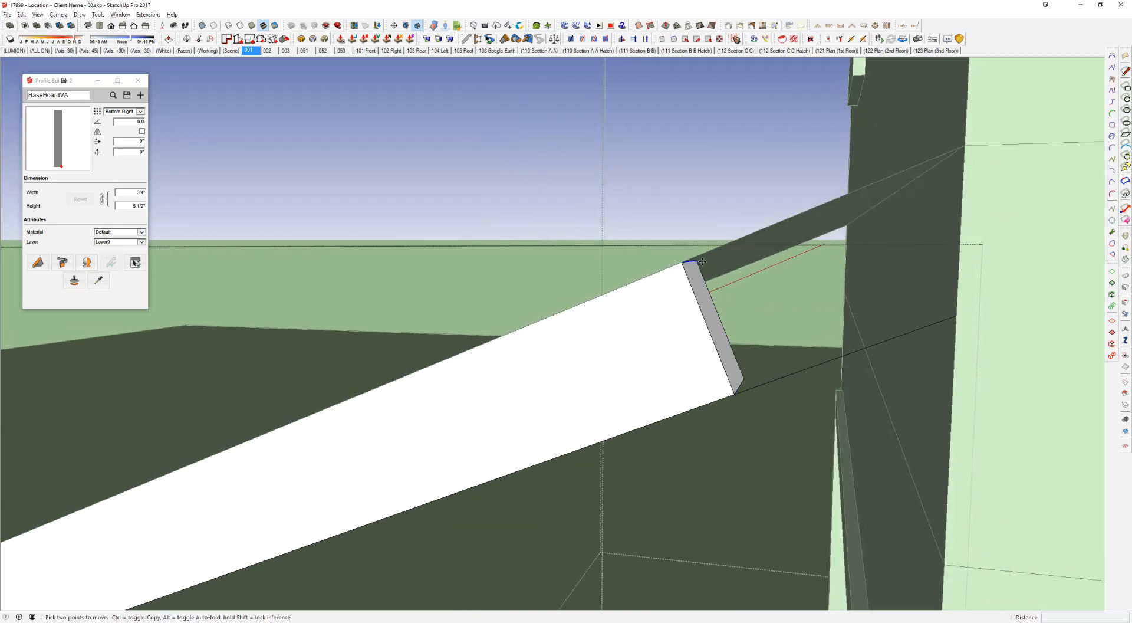
{"action": "left_click", "coordinate": [683, 264]}
{"action": "left_click", "coordinate": [968, 152]}
{"action": "middle_click_drag", "start_coordinate": [969, 152], "coordinate": [995, 194]}
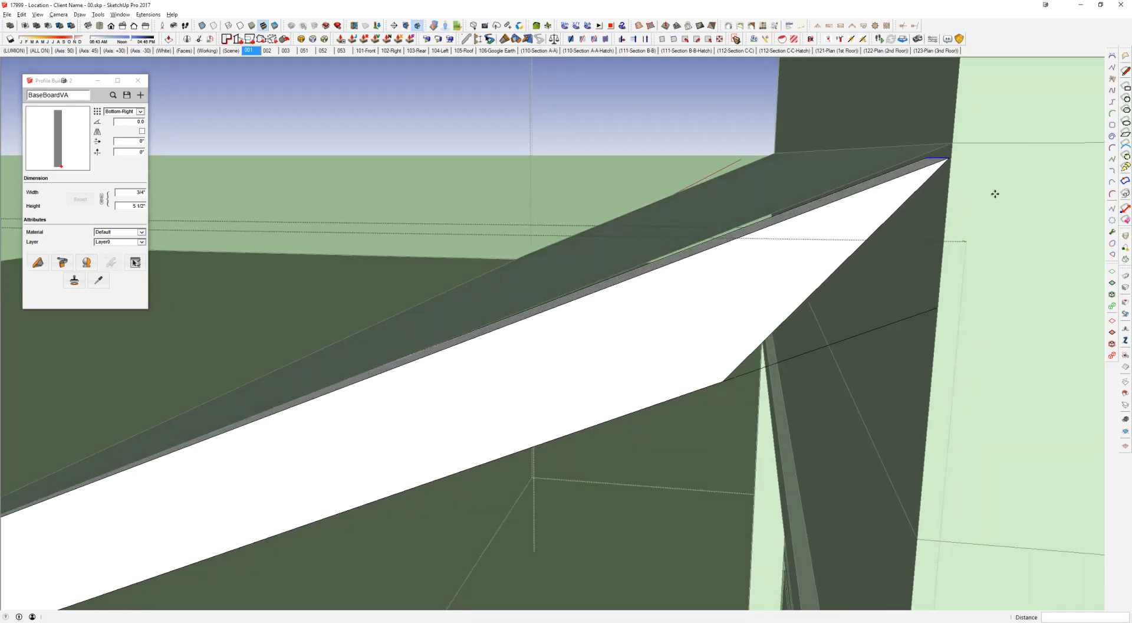
{"action": "key", "text": "ctrl+z"}
Step: Draw a 1 7/8" reference line from the point where the sloped face meets the wall corner
{"action": "key", "text": "l"}
{"action": "left_click", "coordinate": [952, 143]}
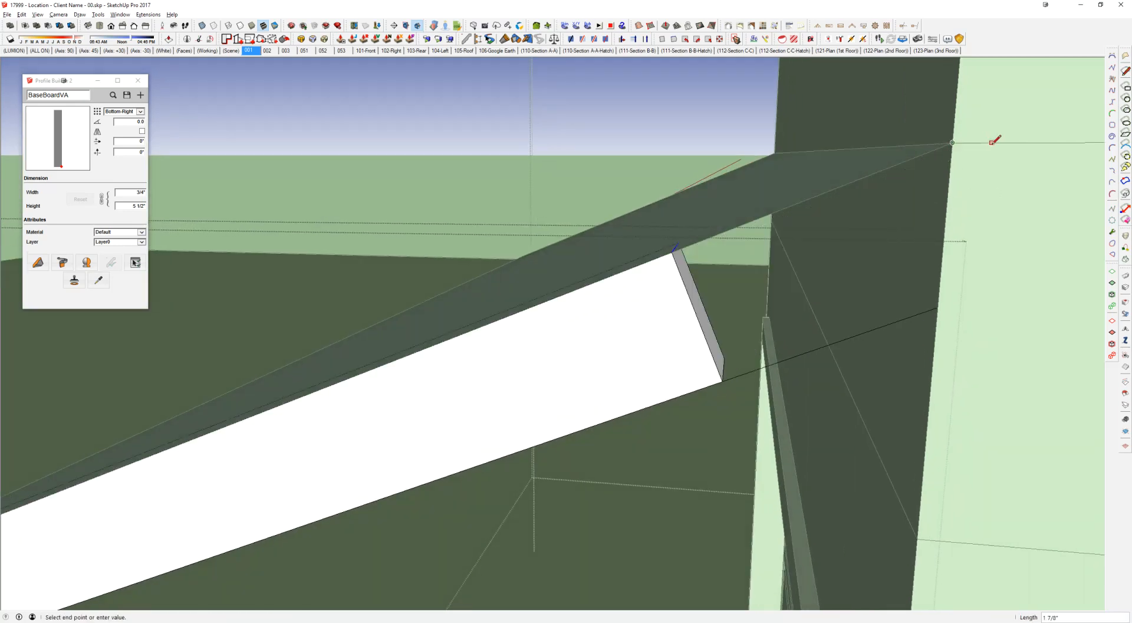
{"action": "left_click", "coordinate": [992, 143]}
{"action": "key", "text": "space"}
Step: Try to move the rafter's upper end edge to the reference line with the rest of the model hidden, and undo it
{"action": "key", "text": "i"}
{"action": "key", "text": "m"}
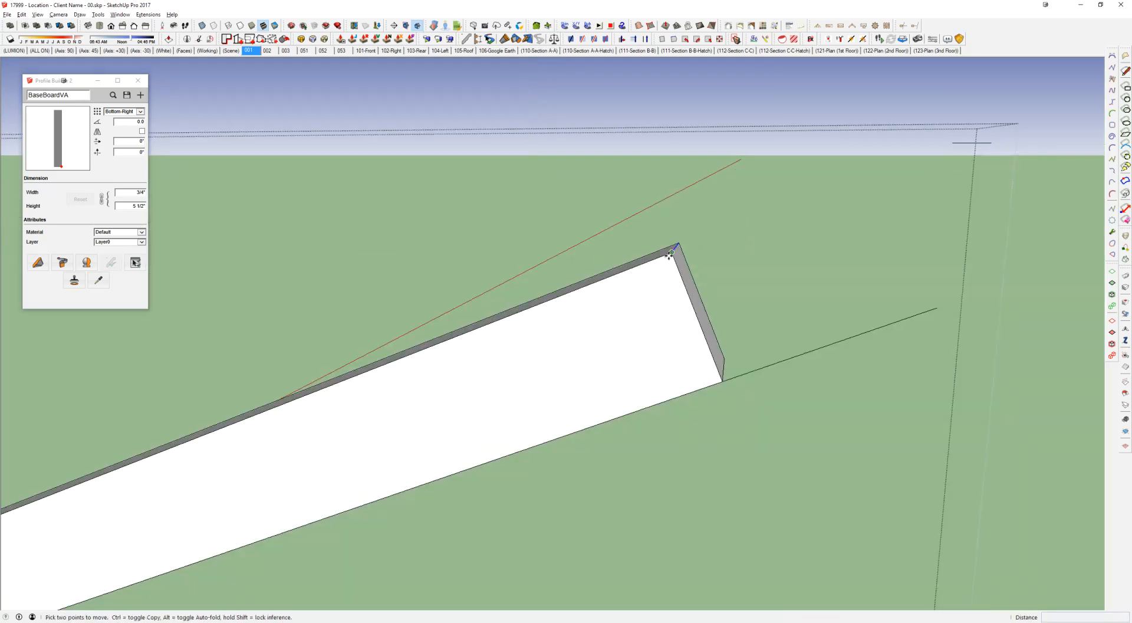
{"action": "left_click", "coordinate": [672, 253]}
{"action": "key", "text": "x"}
{"action": "left_click", "coordinate": [956, 144]}
{"action": "middle_click_drag", "start_coordinate": [953, 145], "coordinate": [1012, 155]}
{"action": "key", "text": "x"}
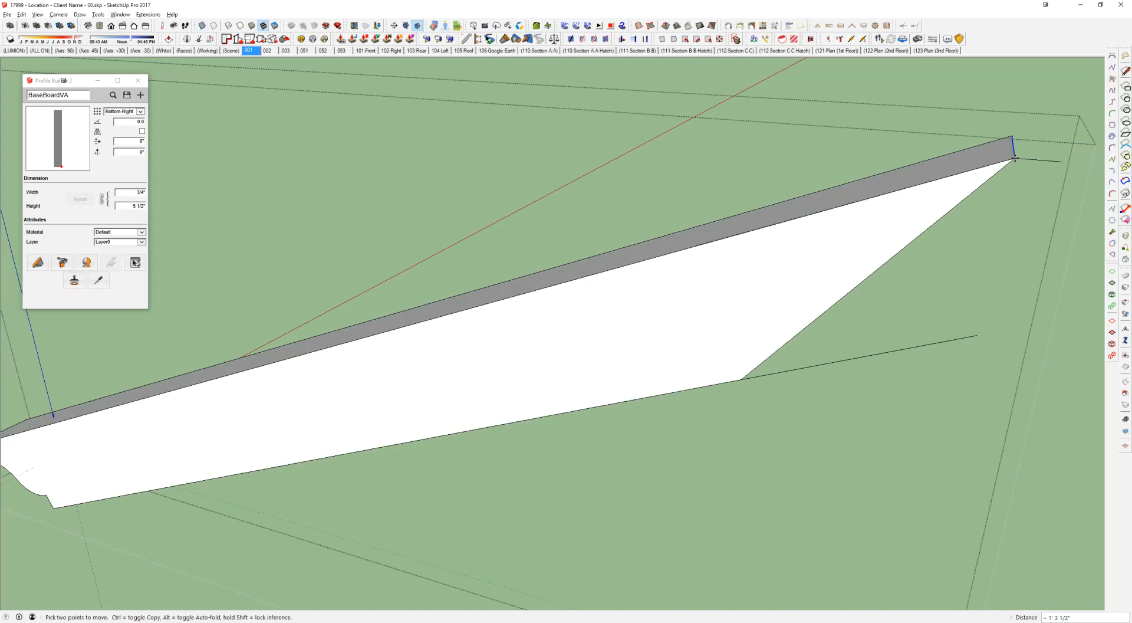
{"action": "key", "text": "ctrl+z"}
{"action": "scroll", "coordinate": [737, 272], "scroll_direction": "down", "scroll_amount": 1}
{"action": "key", "text": "p"}
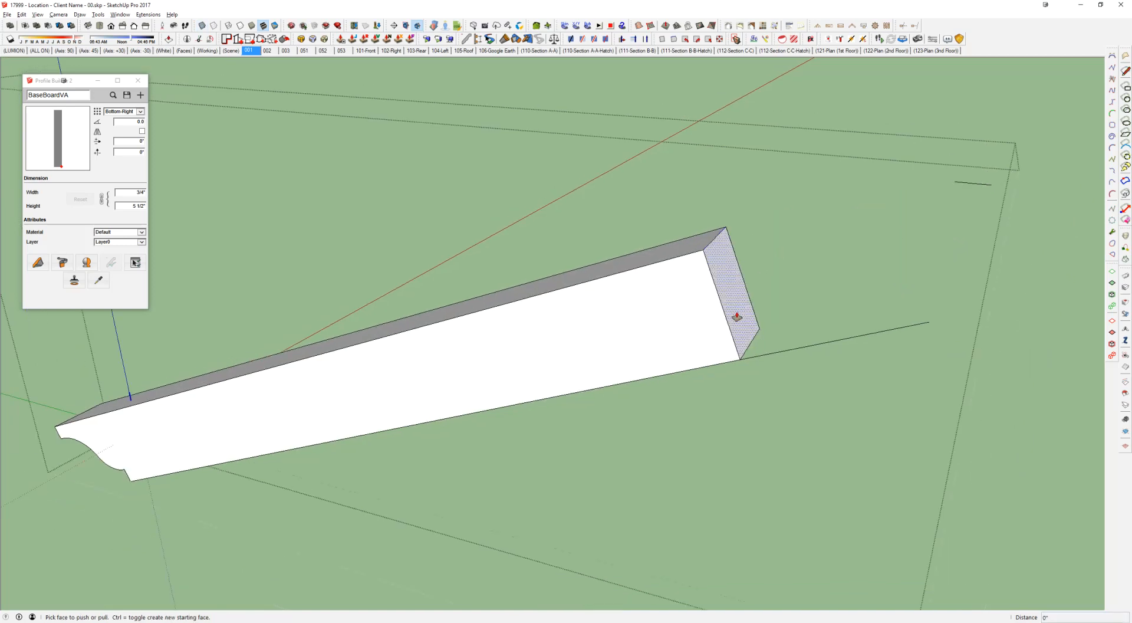
{"action": "left_click", "coordinate": [739, 324]}
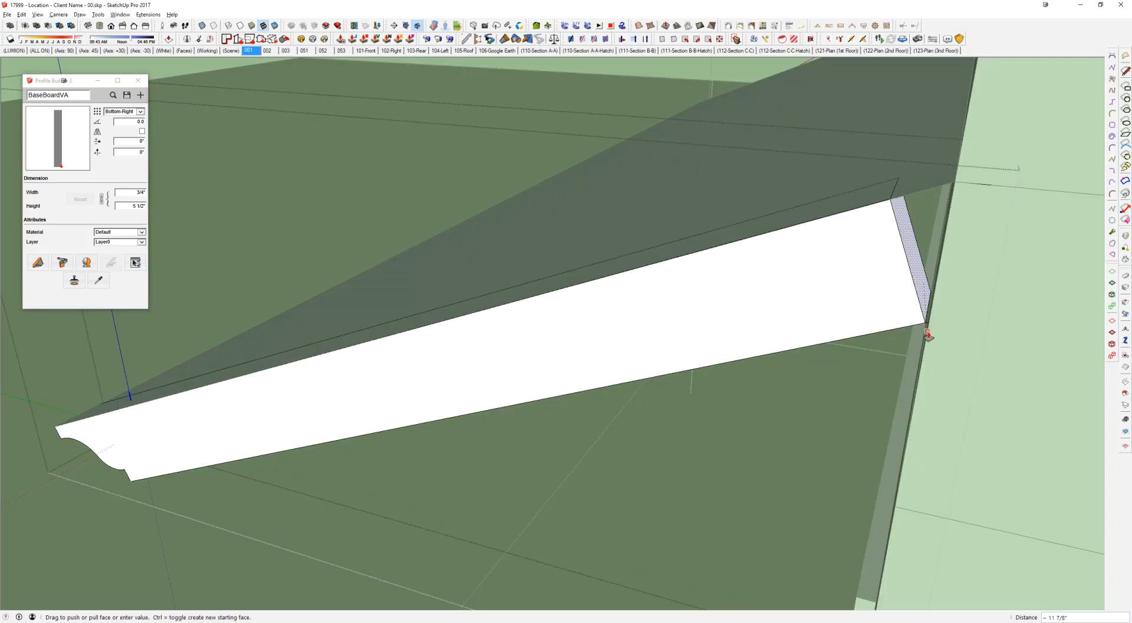
{"action": "scroll", "coordinate": [923, 328], "scroll_direction": "up", "scroll_amount": 4}
{"action": "key", "text": "Escape"}
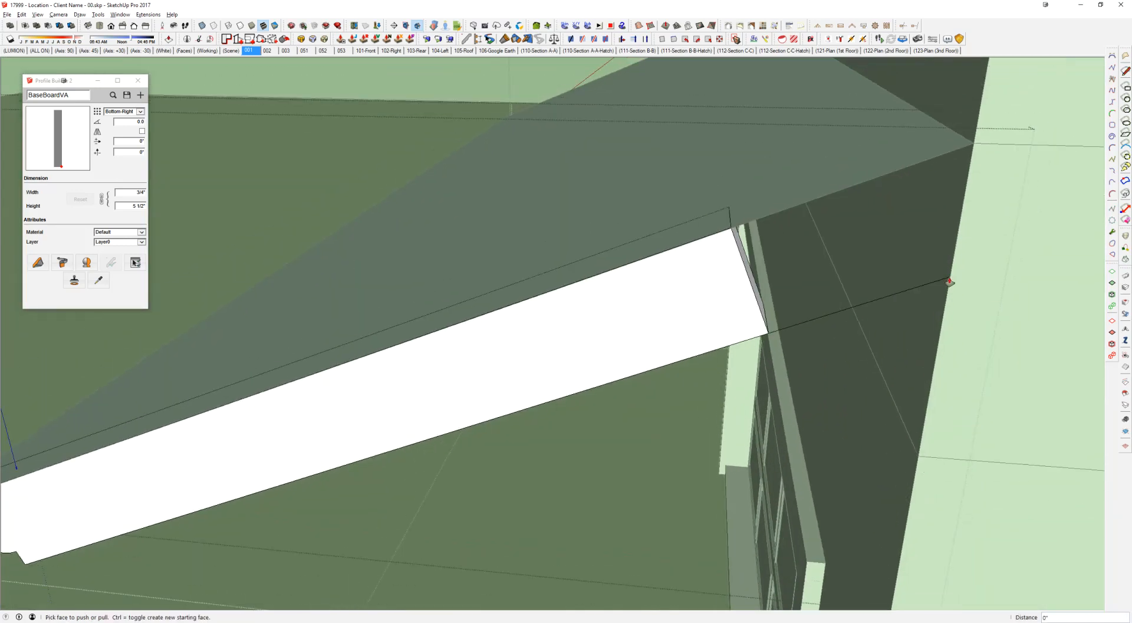
Step: Draw a vertical line from the lower extension's end to the reference line and close the outline back to the rafter's top corner
{"action": "key", "text": "l"}
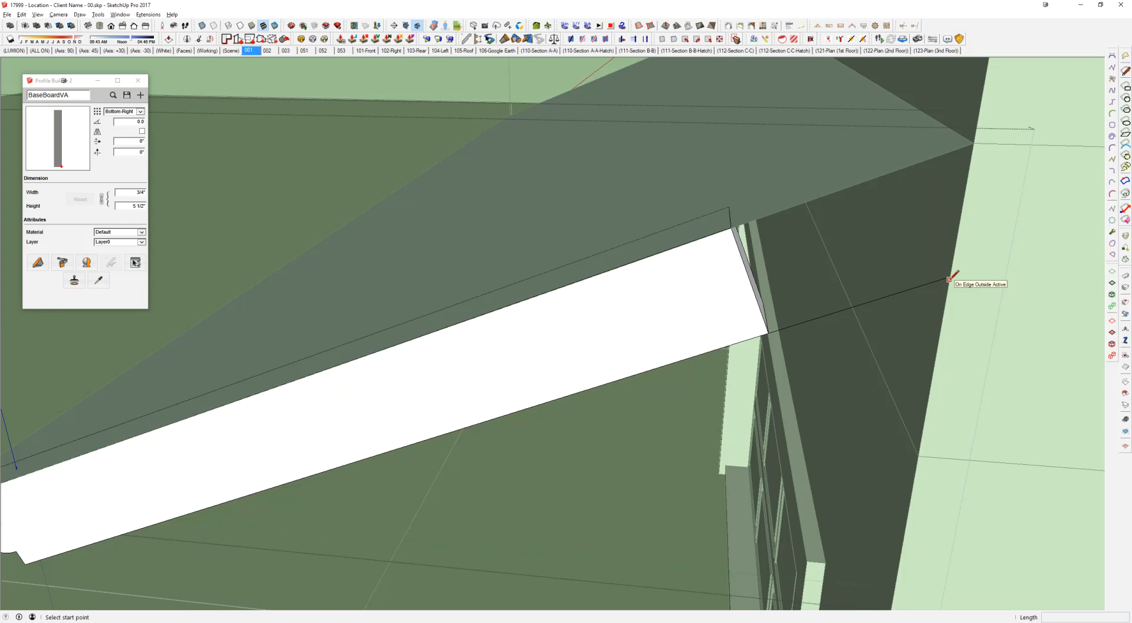
{"action": "middle_click_drag", "start_coordinate": [1031, 303], "coordinate": [803, 247]}
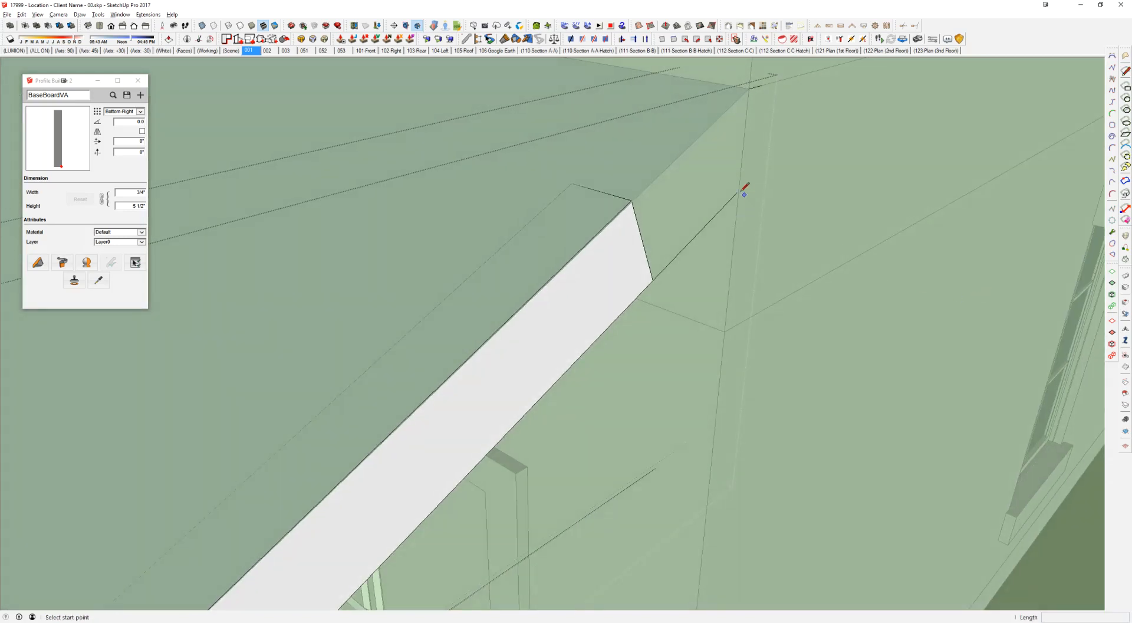
{"action": "scroll", "coordinate": [748, 192], "scroll_direction": "up", "scroll_amount": 3}
{"action": "left_click", "coordinate": [737, 256]}
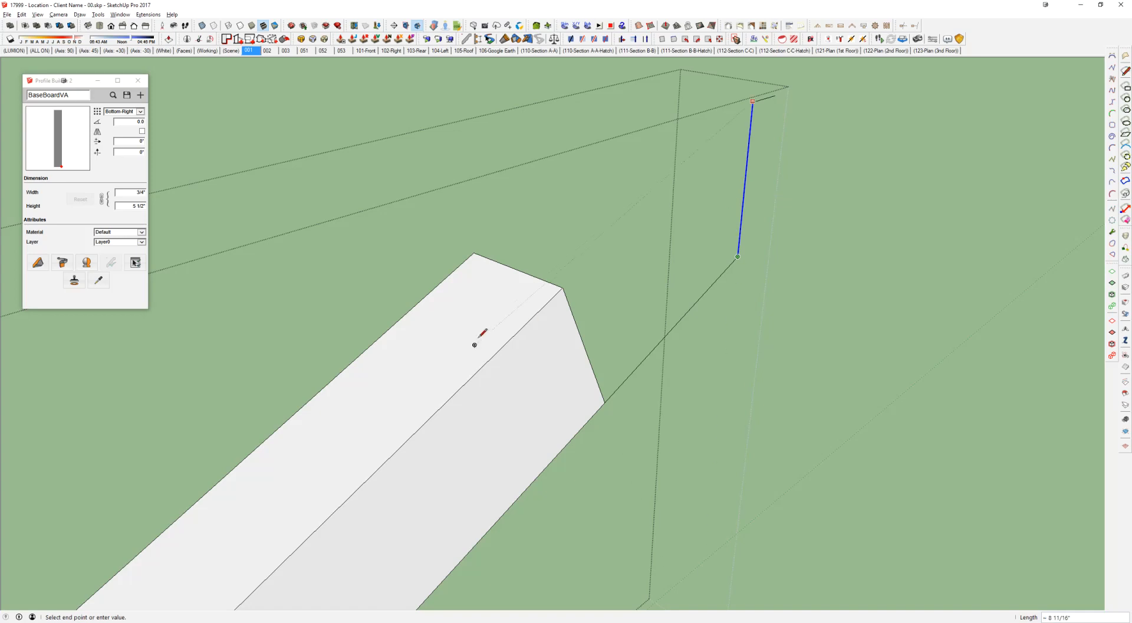
{"action": "left_click", "coordinate": [479, 337]}
{"action": "left_click", "coordinate": [564, 288]}
Step: Erase the short reference line and push/pull the new end face 6" across the rafter's full width
{"action": "key", "text": "e"}
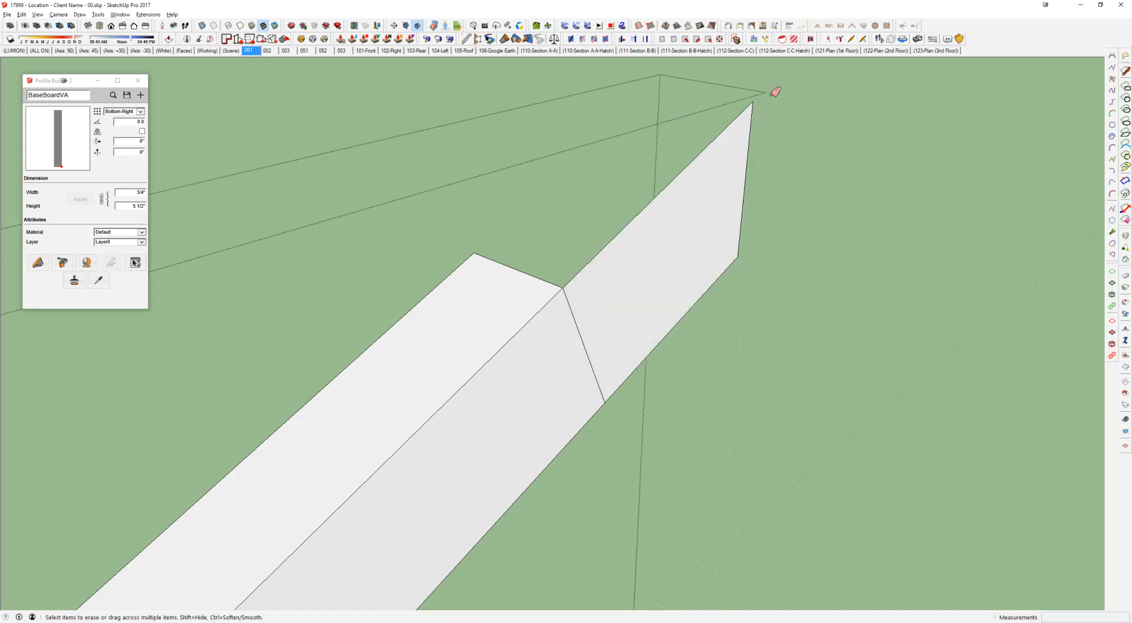
{"action": "key", "text": "p"}
{"action": "left_click", "coordinate": [705, 205]}
{"action": "left_click", "coordinate": [508, 261]}
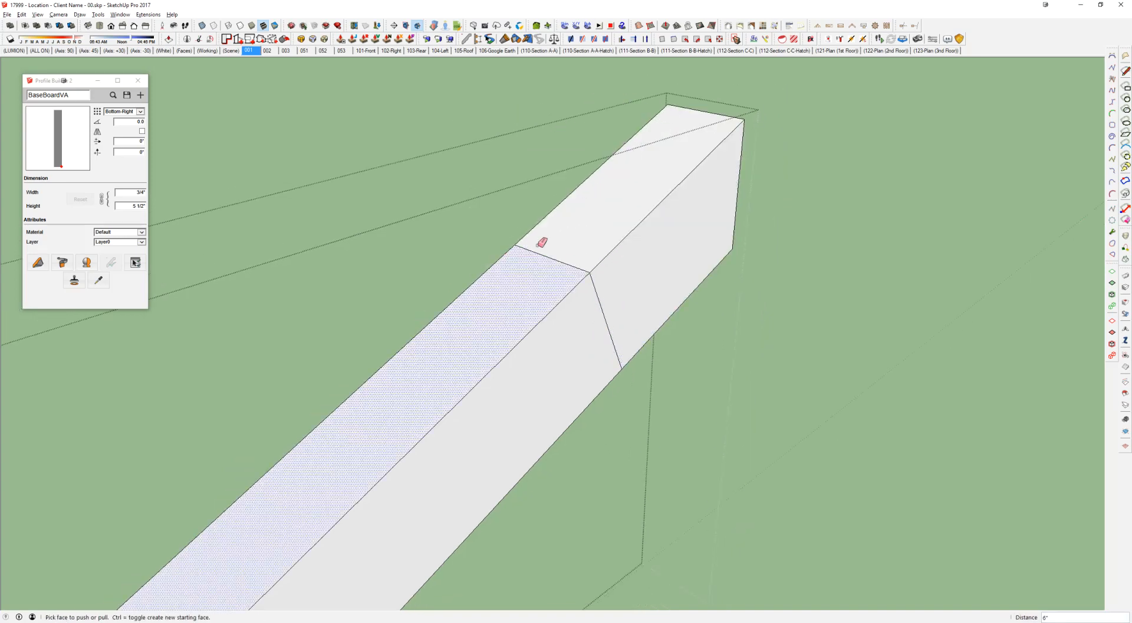
Step: Use X-ray view to erase the seam edges between the original rafter and its new end piece
{"action": "key", "text": "e"}
{"action": "key", "text": "x"}
{"action": "left_click", "coordinate": [568, 264]}
{"action": "left_click_drag", "start_coordinate": [617, 328], "coordinate": [587, 354]}
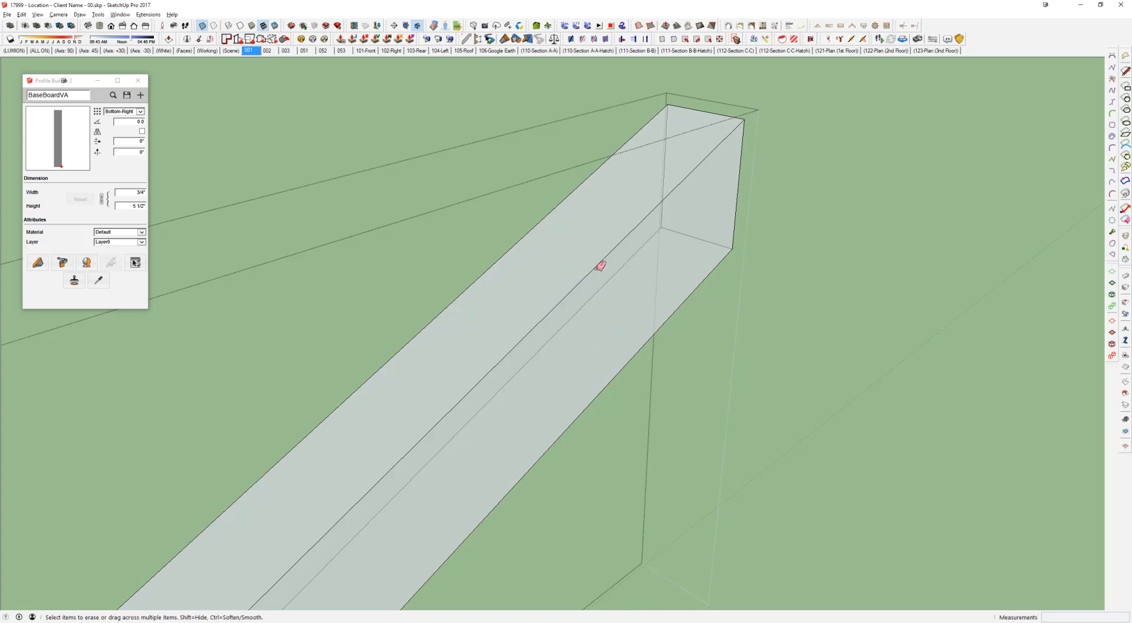
{"action": "key", "text": "x"}
Step: Close the rafter for editing and copy it along the sloped face to the opposite end, dividing the distance into 10 equal spaces
{"action": "scroll", "coordinate": [594, 295], "scroll_direction": "down", "scroll_amount": 10}
{"action": "key", "text": "space"}
{"action": "left_click", "coordinate": [627, 340]}
{"action": "scroll", "coordinate": [627, 332], "scroll_direction": "up", "scroll_amount": 6}
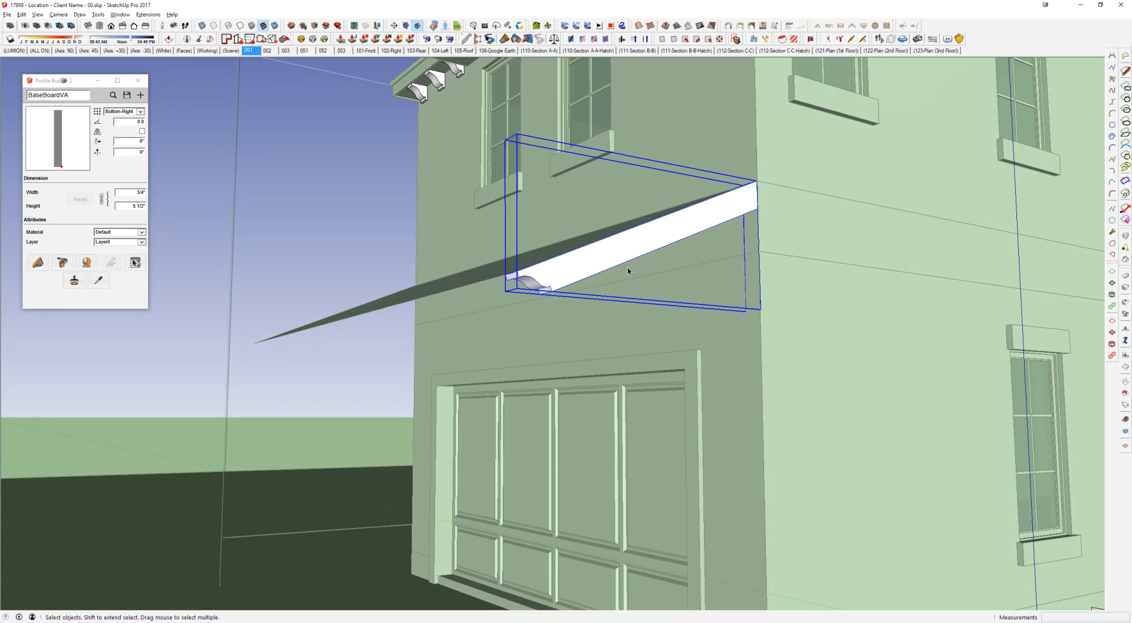
{"action": "scroll", "coordinate": [627, 270], "scroll_direction": "down", "scroll_amount": 5}
{"action": "key", "text": "m"}
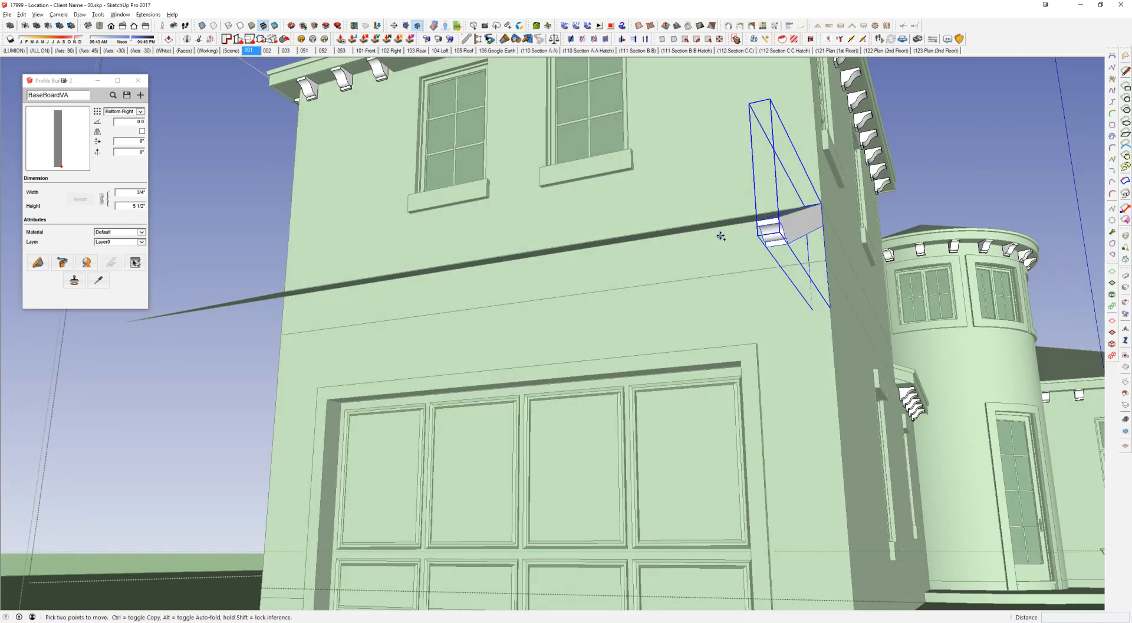
{"action": "left_click", "coordinate": [759, 220]}
{"action": "middle_click_drag", "start_coordinate": [429, 266], "coordinate": [556, 277]}
{"action": "key", "text": "ctrl"}
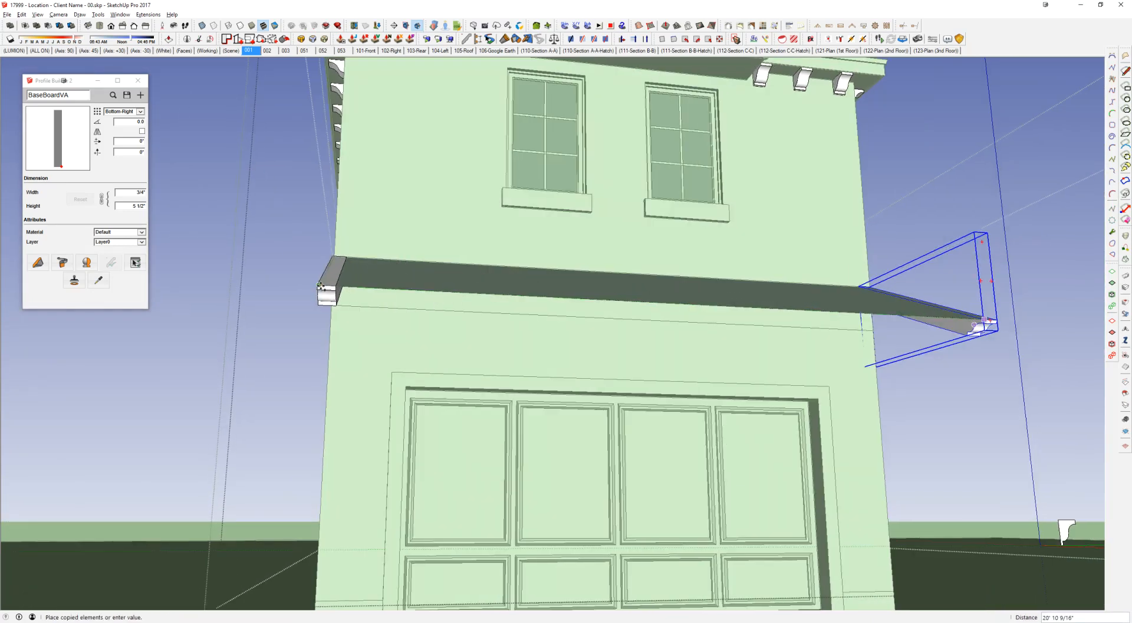
{"action": "left_click", "coordinate": [320, 285]}
{"action": "type", "text": "/10"}
{"action": "key", "text": "Return"}
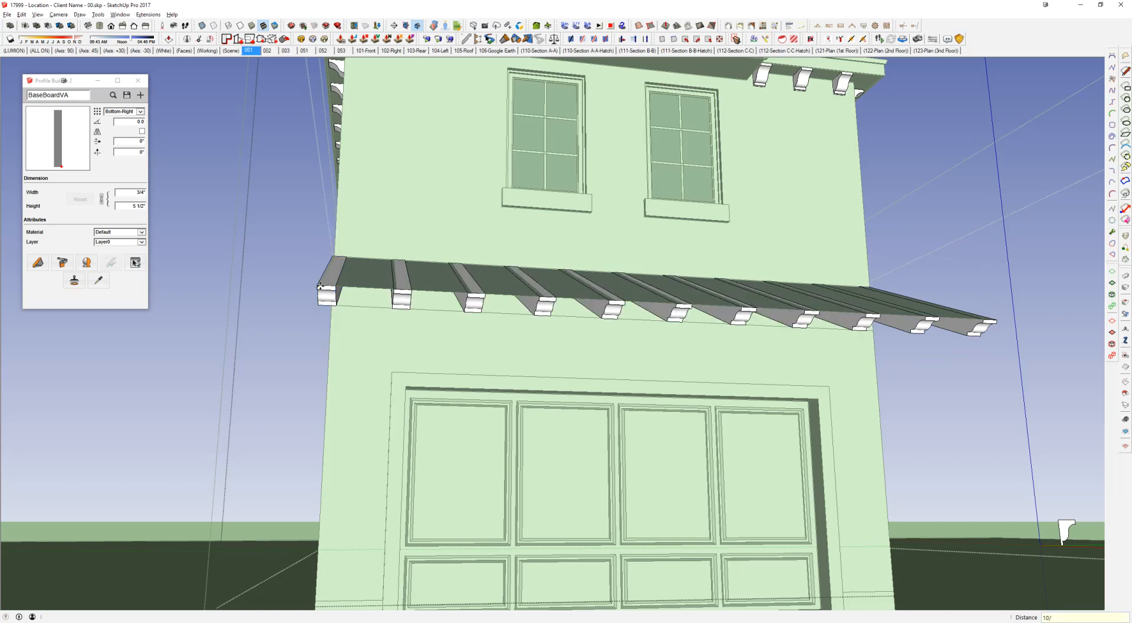
Step: Examine the row of rafters under the sloped face above the garage from the side and from above
{"action": "middle_click_drag", "start_coordinate": [450, 256], "coordinate": [616, 258]}
{"action": "key", "text": "m"}
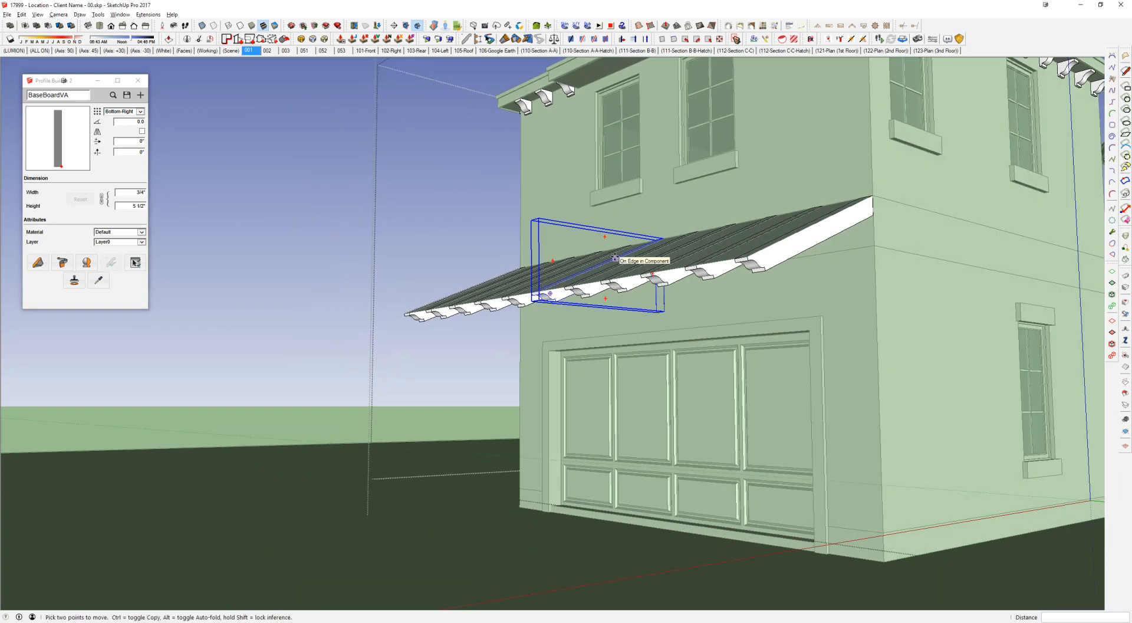
{"action": "scroll", "coordinate": [619, 258], "scroll_direction": "down", "scroll_amount": 1}
{"action": "middle_click_drag", "start_coordinate": [804, 255], "coordinate": [708, 386]}
{"action": "scroll", "coordinate": [647, 285], "scroll_direction": "down", "scroll_amount": 3}
{"action": "middle_click_drag", "start_coordinate": [698, 329], "coordinate": [849, 354]}
{"action": "middle_click_drag", "start_coordinate": [757, 334], "coordinate": [628, 376], "text": "shift"}
{"action": "scroll", "coordinate": [740, 369], "scroll_direction": "up", "scroll_amount": 3}
{"action": "key", "text": "space"}
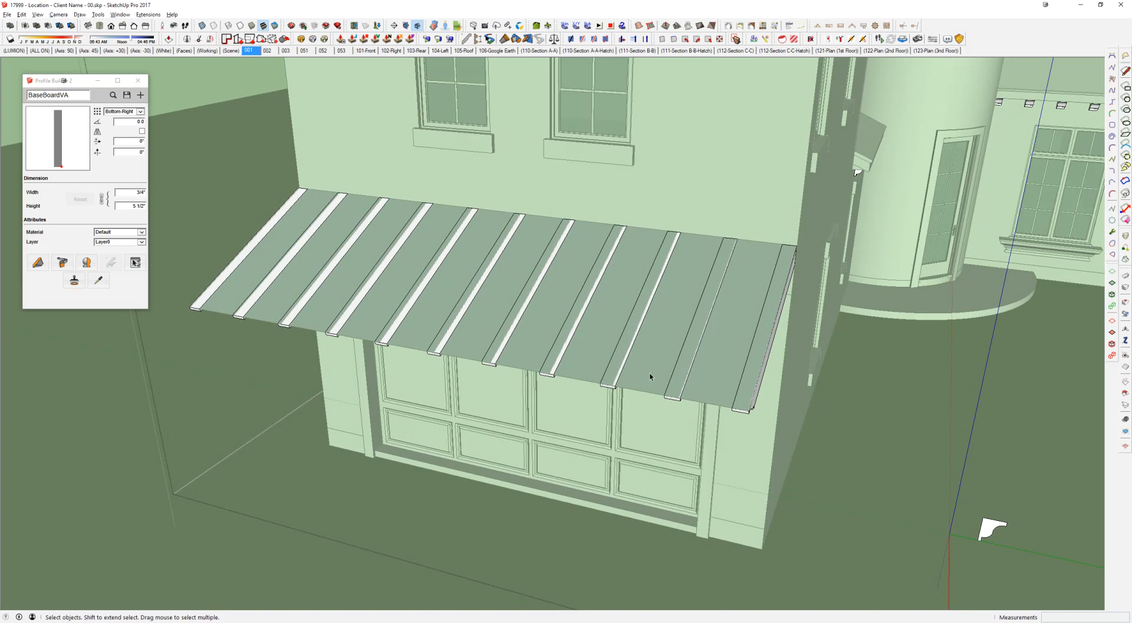
Step: Open the sloped face for editing and outline a corner notch along the third rafter from one end and across to the end edge
{"action": "double_click", "coordinate": [649, 376]}
{"action": "double_click", "coordinate": [650, 376]}
{"action": "key", "text": "l"}
{"action": "scroll", "coordinate": [590, 369], "scroll_direction": "up", "scroll_amount": 3}
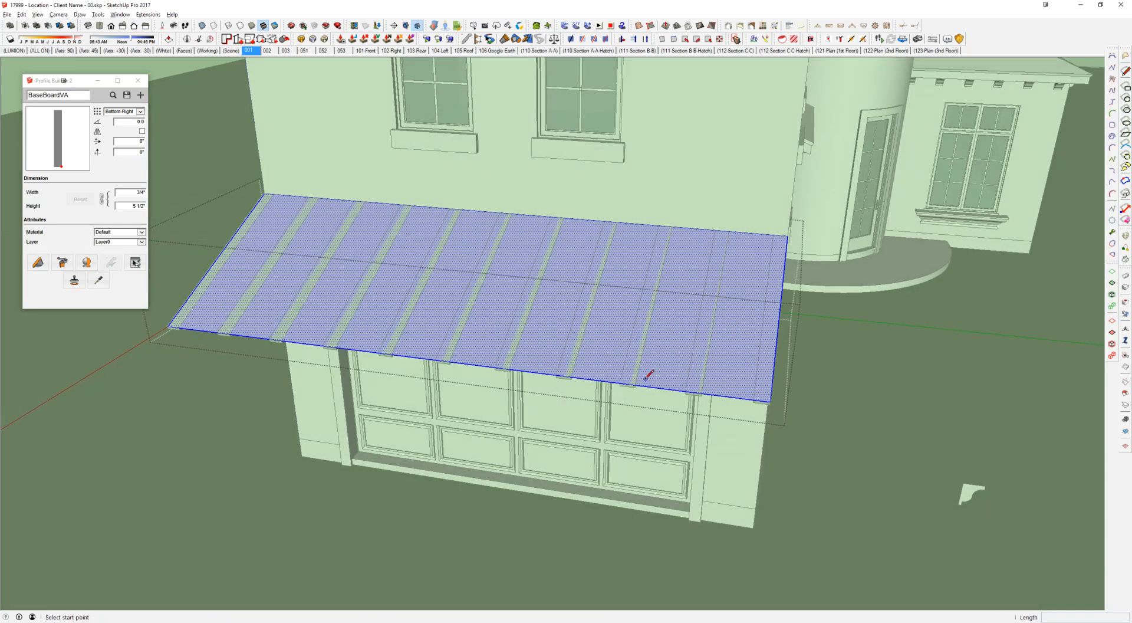
{"action": "left_click", "coordinate": [634, 385]}
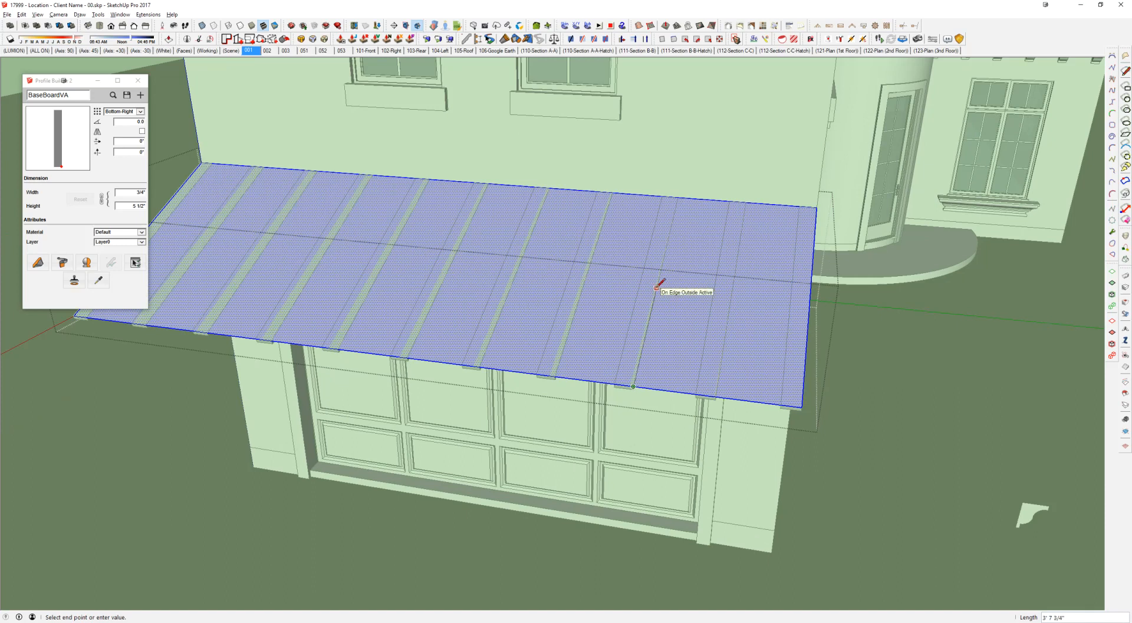
{"action": "left_click", "coordinate": [648, 320]}
{"action": "left_click", "coordinate": [649, 321]}
{"action": "middle_click_drag", "start_coordinate": [660, 322], "coordinate": [1072, 382], "text": "shift"}
{"action": "key", "text": "Escape"}
Step: Draw a short line along the third rafter from the opposite end of the sloped face and hide the rest of the model
{"action": "left_click", "coordinate": [558, 383]}
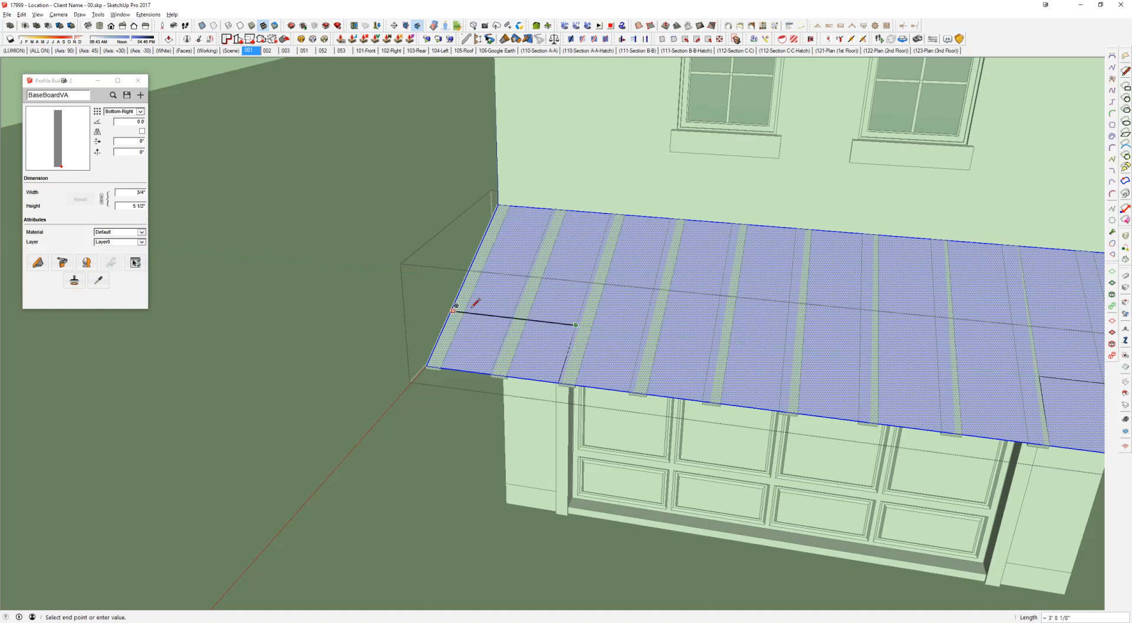
{"action": "key", "text": "h"}
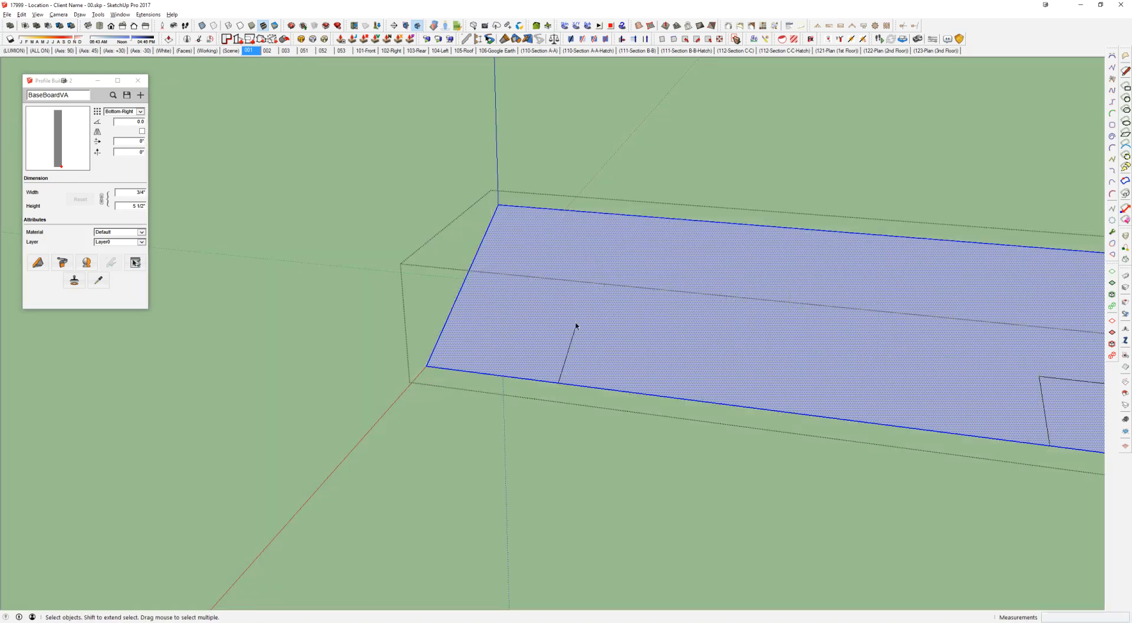
{"action": "scroll", "coordinate": [576, 325], "scroll_direction": "up", "scroll_amount": 1}
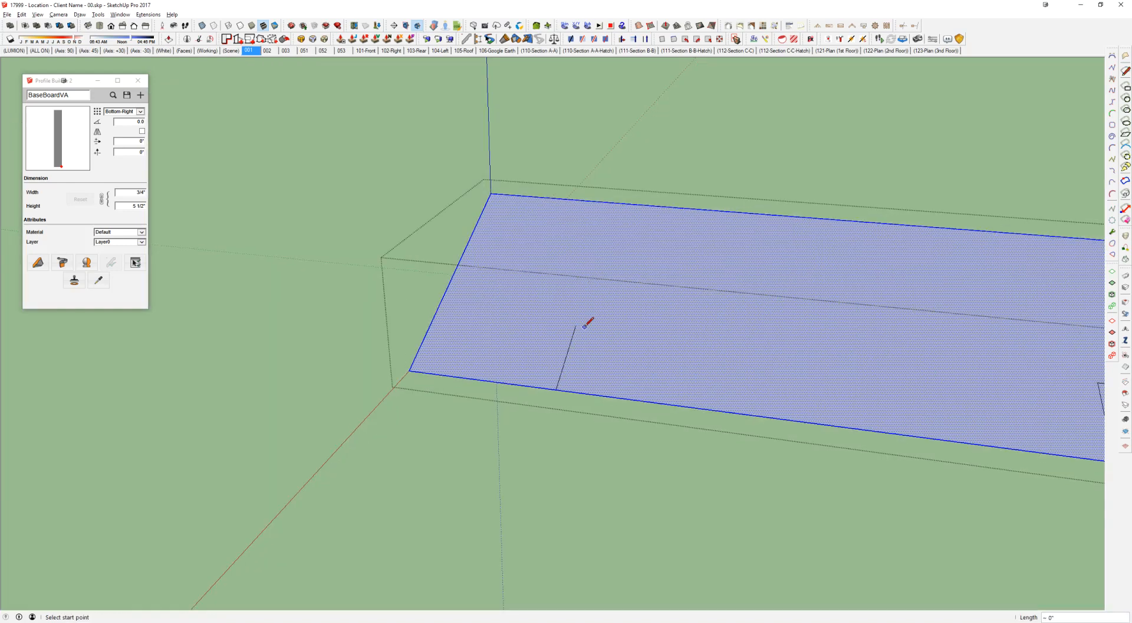
{"action": "middle_click_drag", "start_coordinate": [589, 346], "coordinate": [373, 296]}
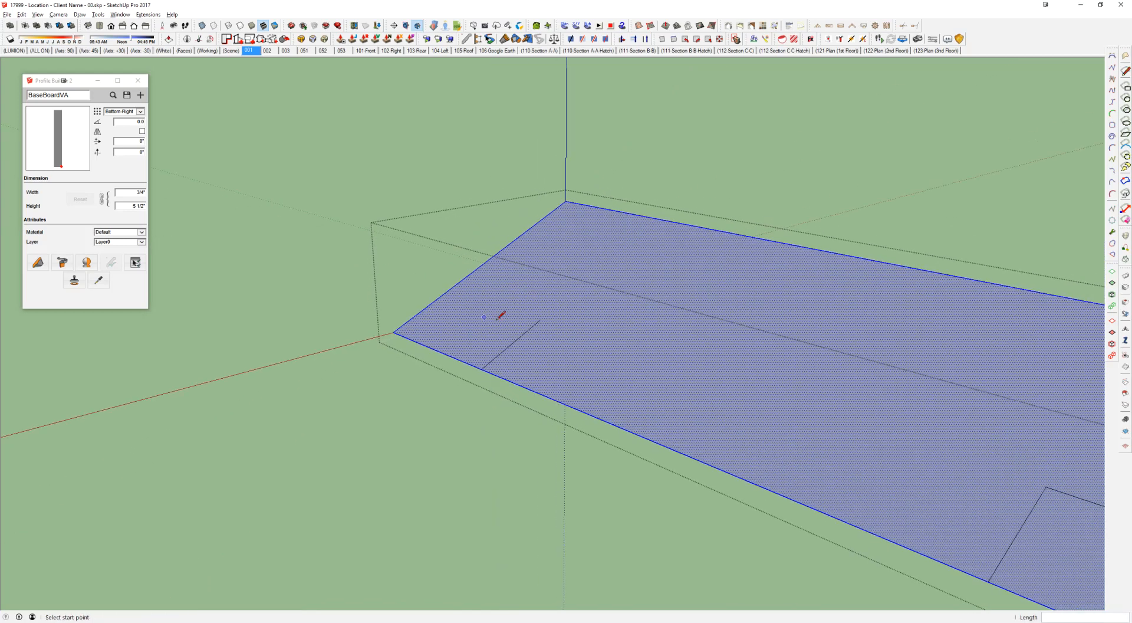
{"action": "scroll", "coordinate": [538, 317], "scroll_direction": "up", "scroll_amount": 3}
{"action": "key", "text": "x"}
{"action": "key", "text": "x"}
{"action": "key", "text": "space"}
{"action": "left_click", "coordinate": [364, 420]}
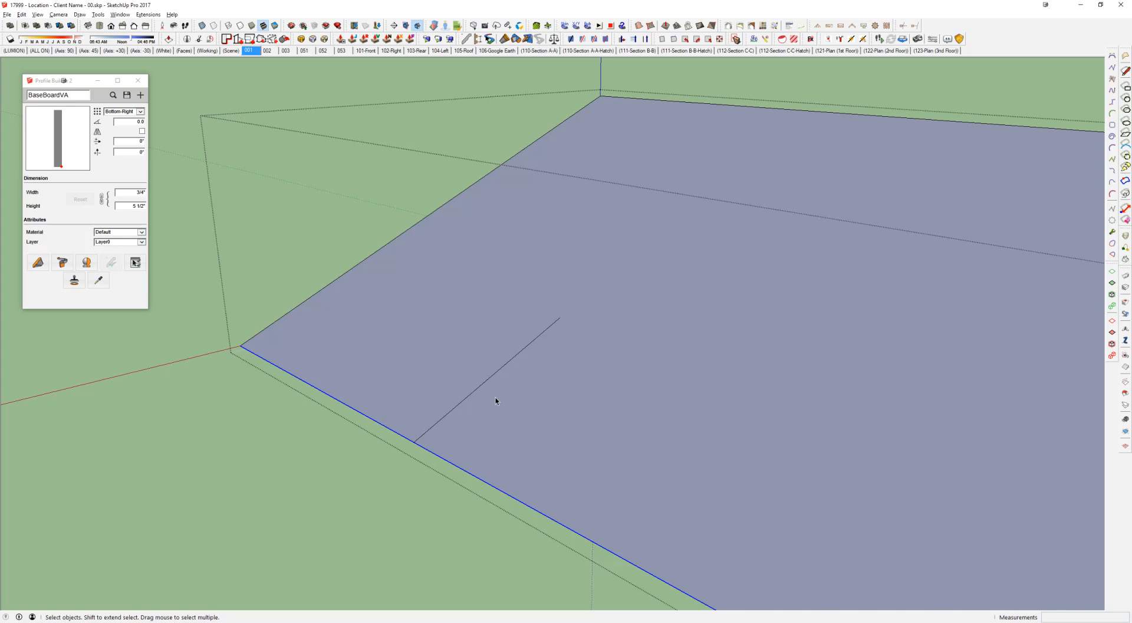
{"action": "scroll", "coordinate": [583, 410], "scroll_direction": "down", "scroll_amount": 3}
{"action": "scroll", "coordinate": [634, 427], "scroll_direction": "down", "scroll_amount": 2}
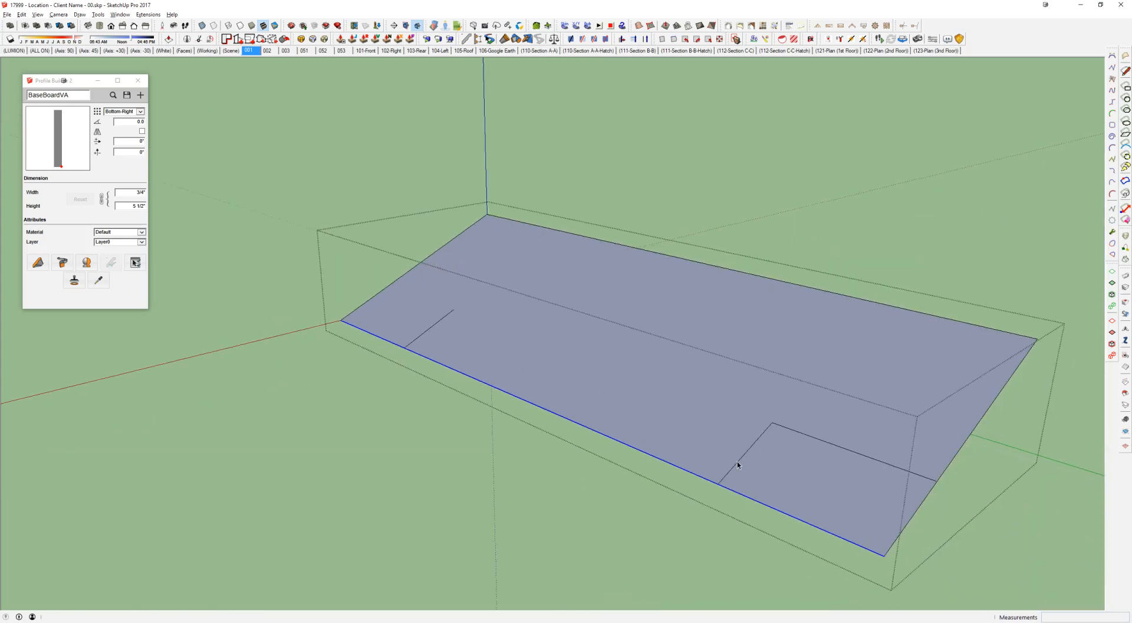
Step: Try to move the corner outline's short line and its inner corner point on the sloped face
{"action": "left_click", "coordinate": [737, 461]}
{"action": "left_click", "coordinate": [745, 465]}
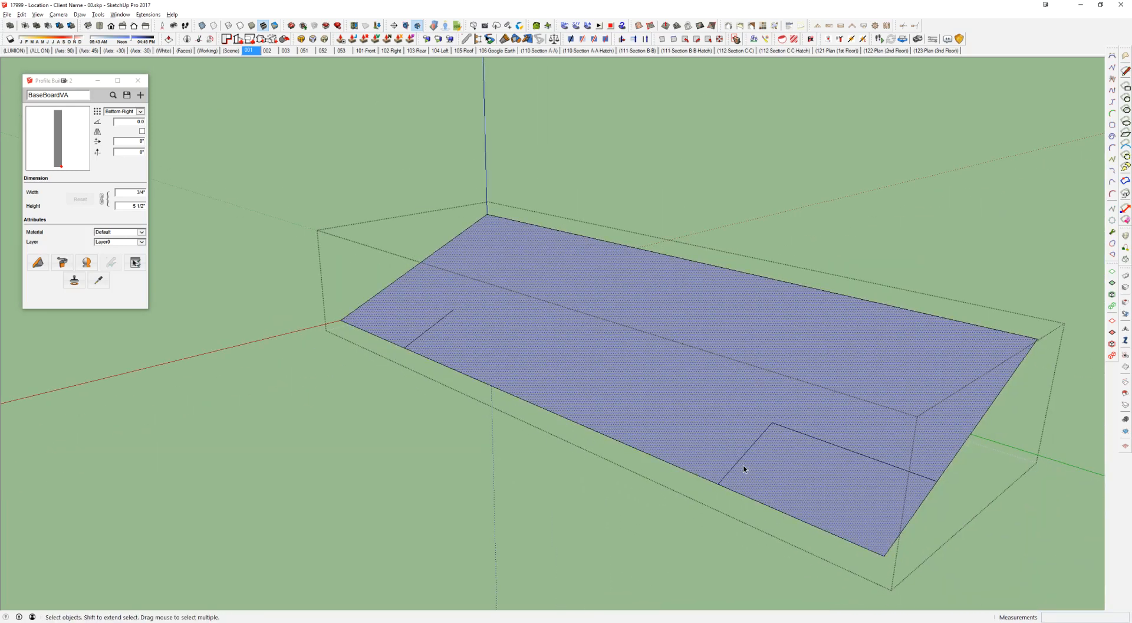
{"action": "scroll", "coordinate": [744, 465], "scroll_direction": "up", "scroll_amount": 2}
{"action": "key", "text": "m"}
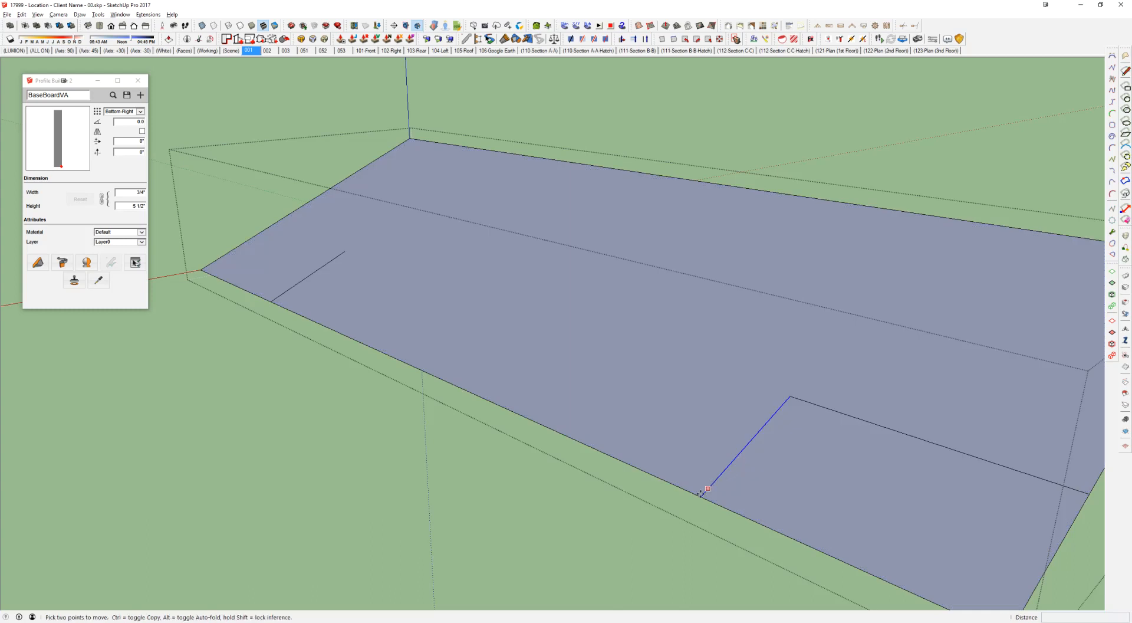
{"action": "left_click", "coordinate": [700, 495]}
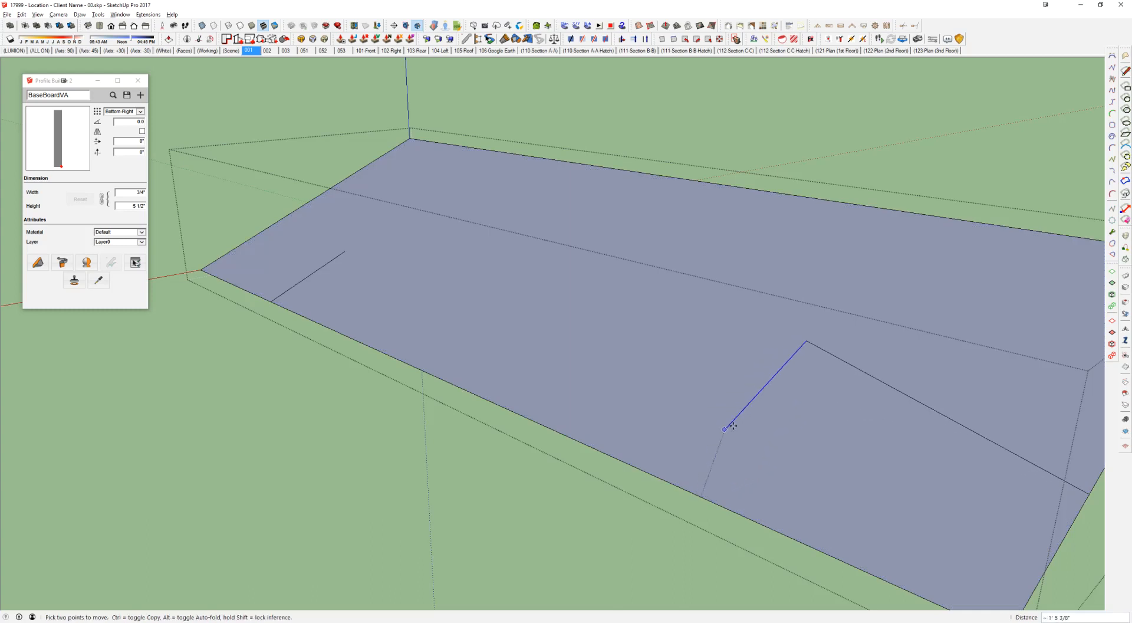
{"action": "key", "text": "Escape"}
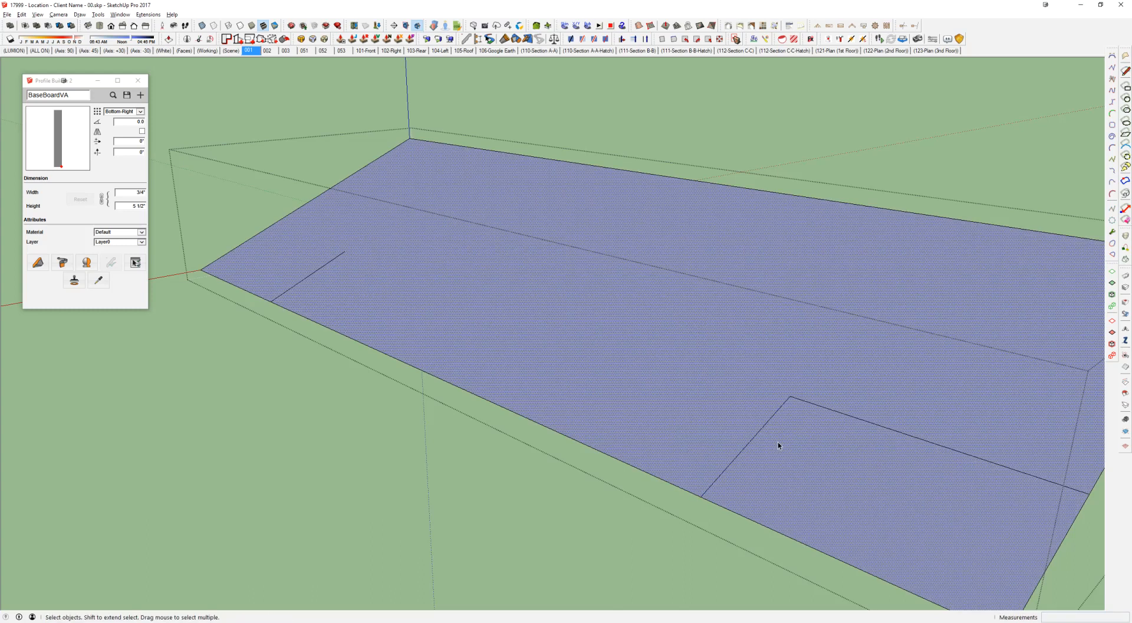
{"action": "scroll", "coordinate": [777, 441], "scroll_direction": "down", "scroll_amount": 3}
{"action": "scroll", "coordinate": [680, 413], "scroll_direction": "up", "scroll_amount": 2}
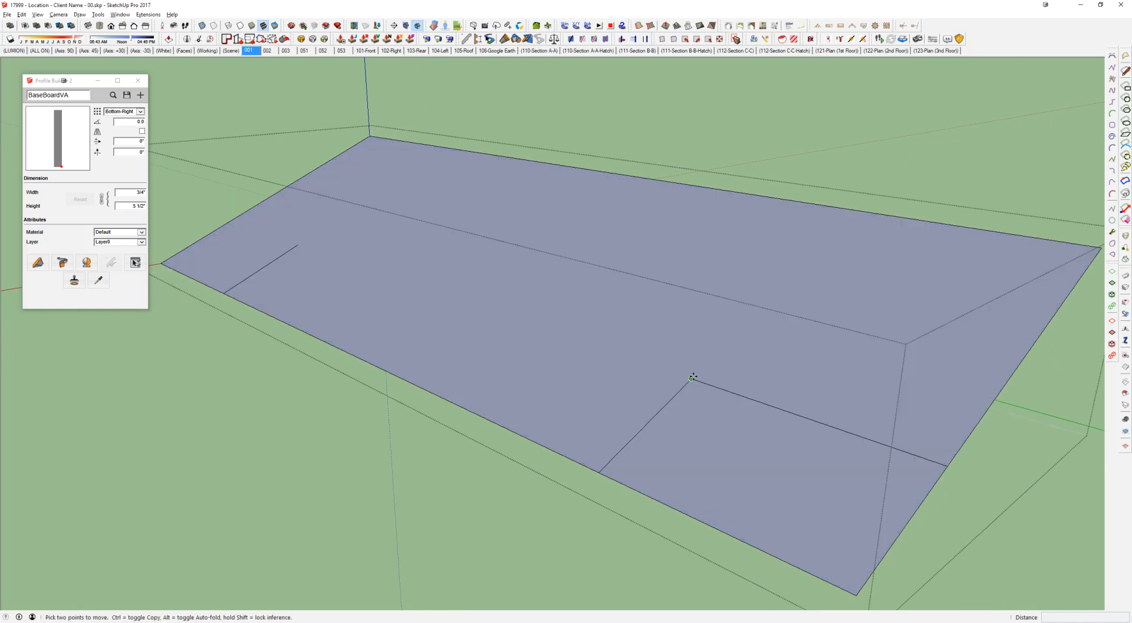
{"action": "left_click", "coordinate": [694, 377]}
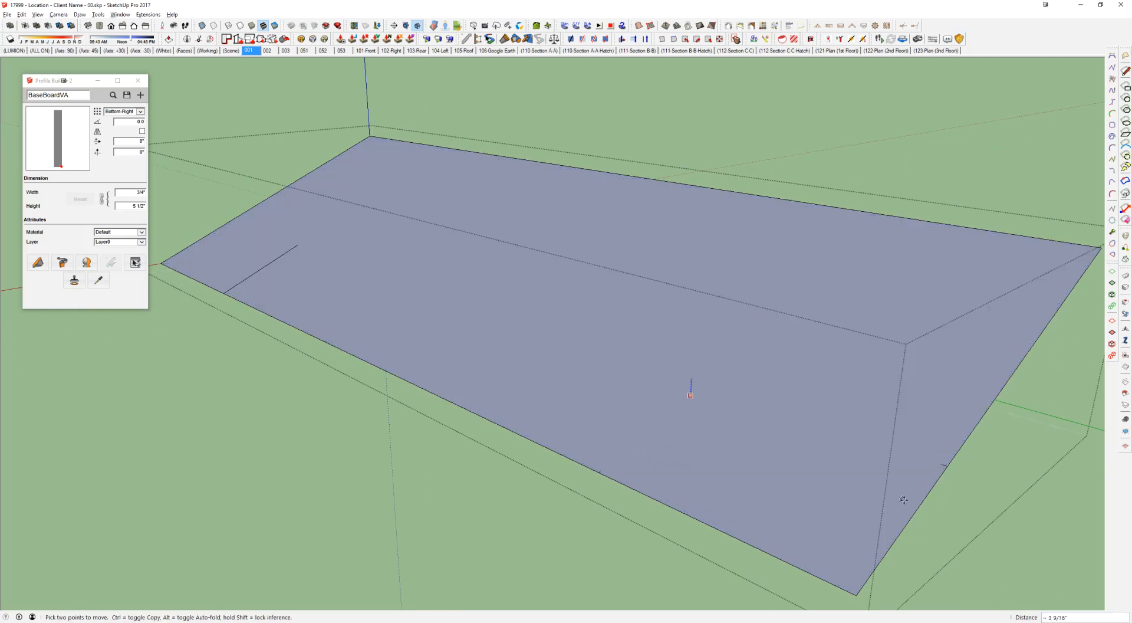
{"action": "scroll", "coordinate": [906, 450], "scroll_direction": "down", "scroll_amount": 1}
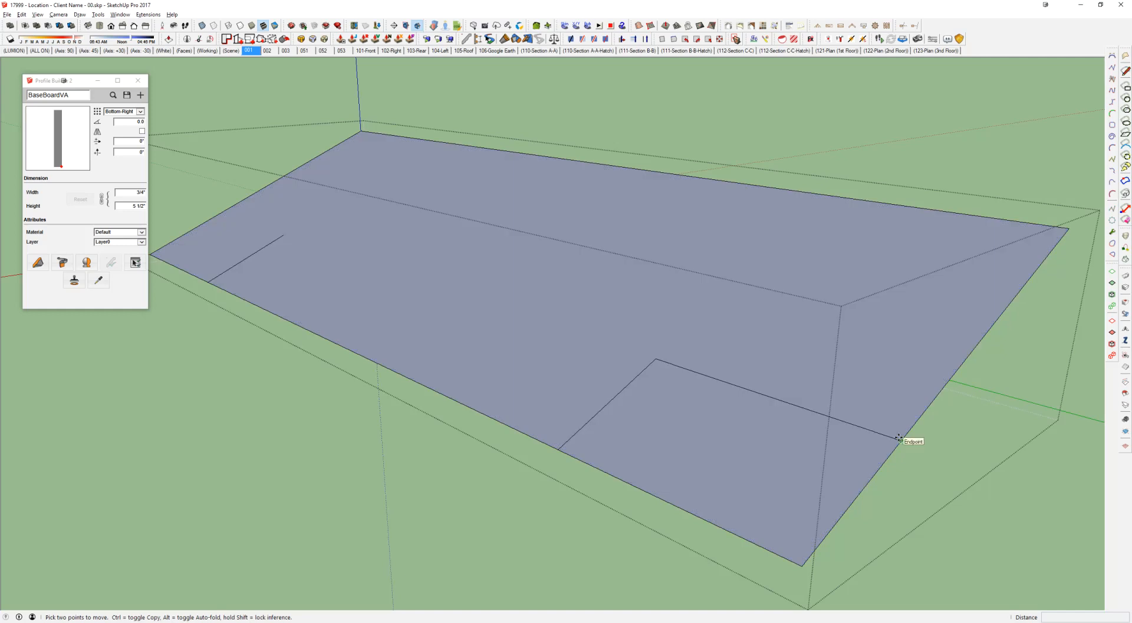
{"action": "key", "text": "Escape"}
Step: Erase the lines outlining the corner notch on the sloped face
{"action": "scroll", "coordinate": [893, 417], "scroll_direction": "down", "scroll_amount": 1}
{"action": "key", "text": "space"}
{"action": "double_click", "coordinate": [879, 426]}
{"action": "key", "text": "l"}
{"action": "key", "text": "e"}
{"action": "key", "text": "space"}
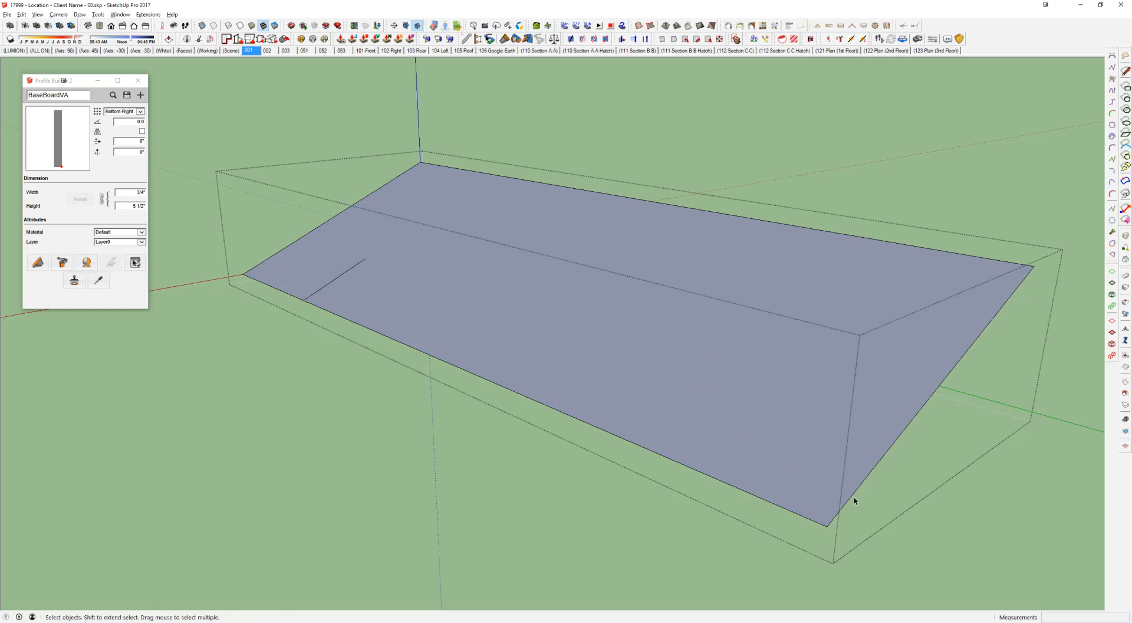
Step: Copy the sloped face's end edge about 4' 2" inward to the third rafter, showing the rest of the model as reference
{"action": "key", "text": "m"}
{"action": "key", "text": "ctrl"}
{"action": "left_click", "coordinate": [827, 525]}
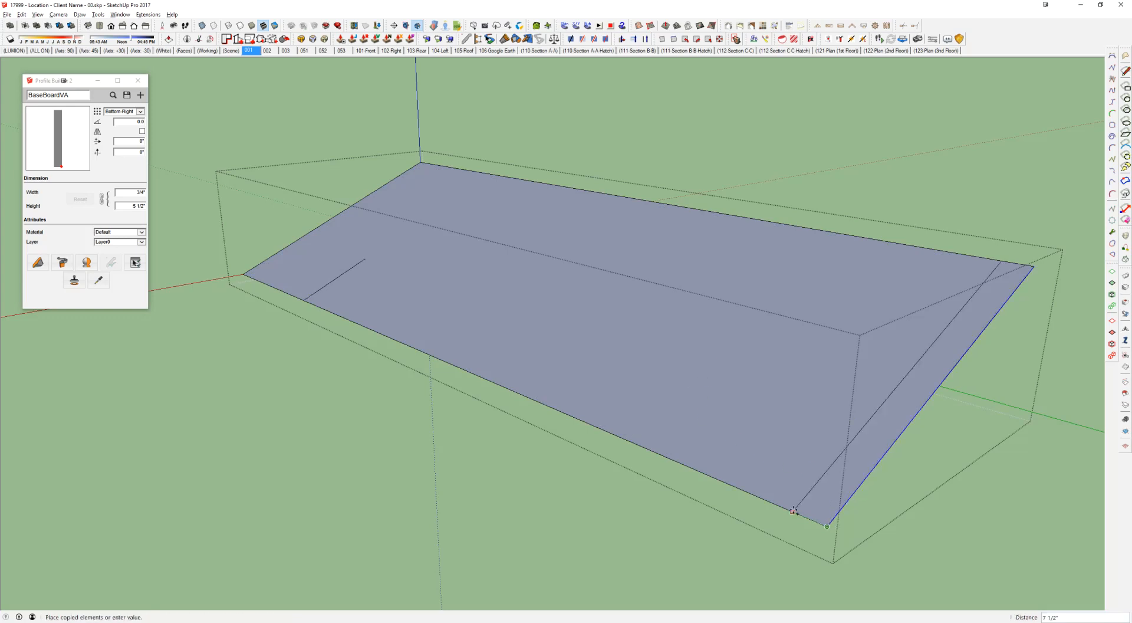
{"action": "key", "text": "i"}
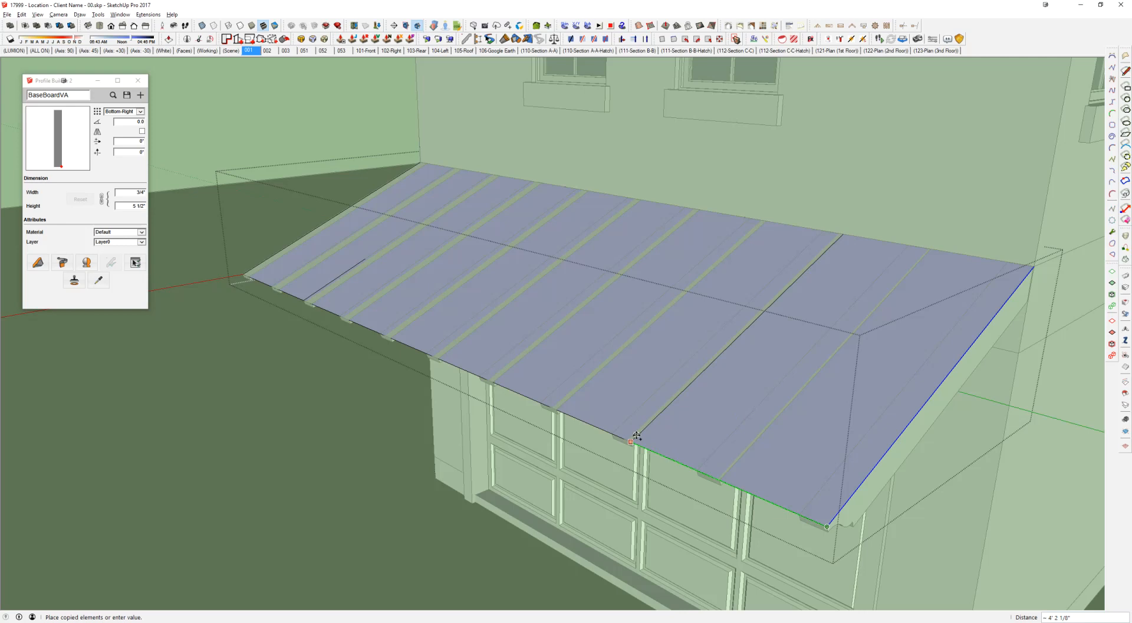
{"action": "left_click", "coordinate": [640, 425]}
{"action": "key", "text": "i"}
Step: Draw a line from the copied edge to both ends of the sloped face, parallel to its lower edge
{"action": "key", "text": "l"}
{"action": "left_click", "coordinate": [706, 364]}
{"action": "left_click", "coordinate": [908, 425]}
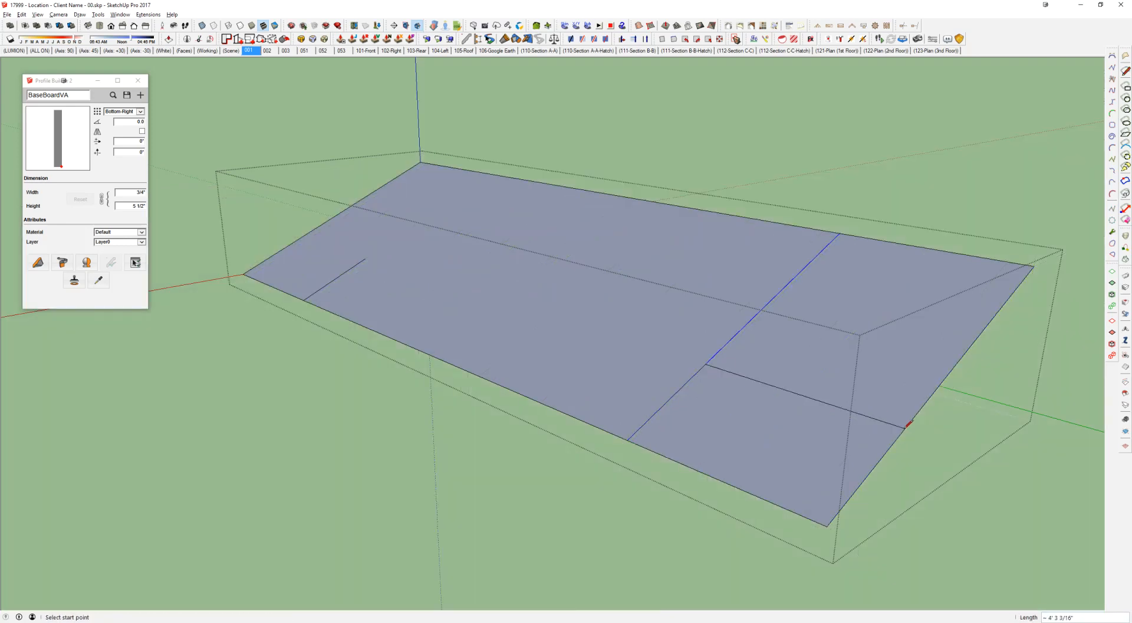
{"action": "left_click", "coordinate": [301, 238]}
{"action": "key", "text": "space"}
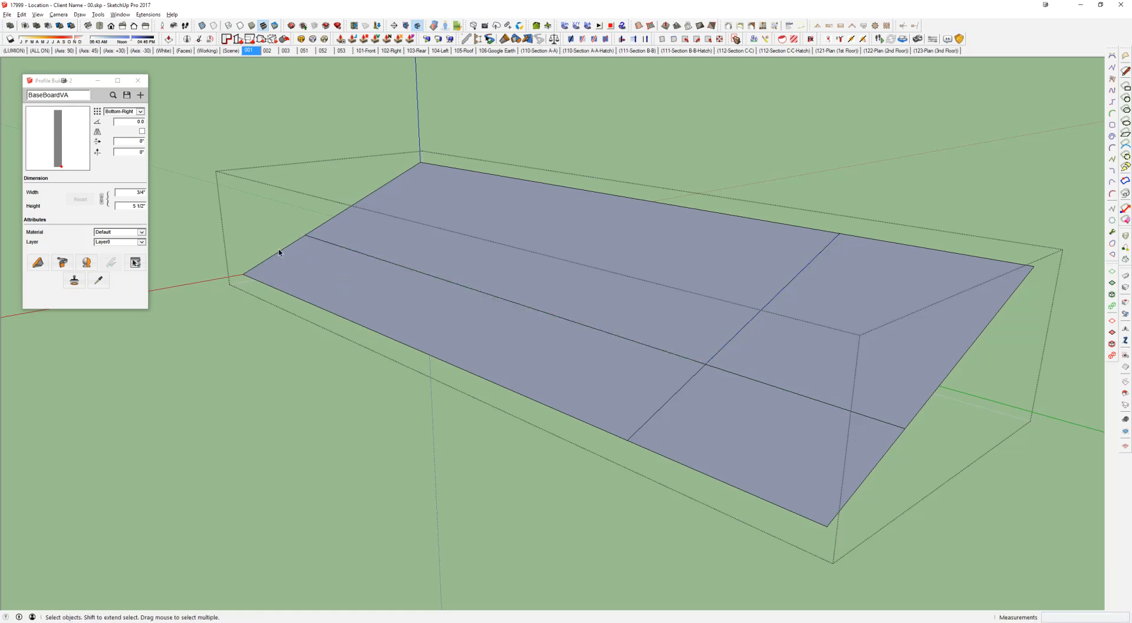
Step: Copy the notch's short side line to the third rafter at the opposite end of the sloped face
{"action": "key", "text": "m"}
{"action": "left_click", "coordinate": [628, 439]}
{"action": "left_click", "coordinate": [827, 526]}
Step: Erase the surplus lines and outer edges to cut both lower corner notches out of the sloped face, and close it for editing
{"action": "key", "text": "e"}
{"action": "left_click", "coordinate": [773, 388]}
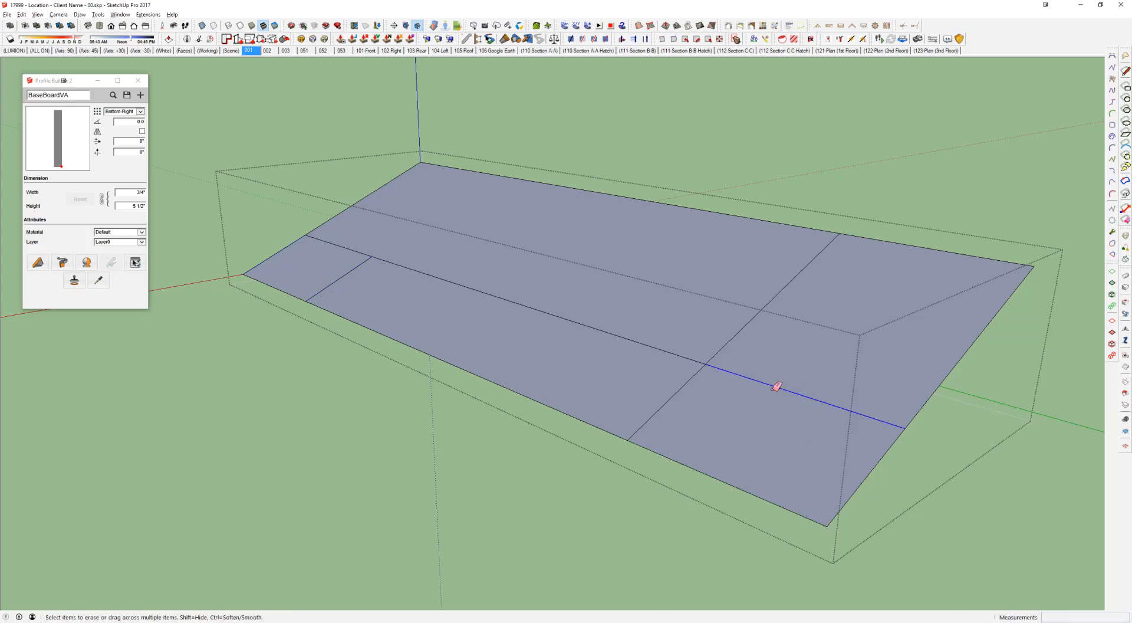
{"action": "left_click_drag", "start_coordinate": [850, 502], "coordinate": [785, 519]}
{"action": "left_click", "coordinate": [732, 339]}
{"action": "left_click", "coordinate": [650, 344]}
{"action": "left_click", "coordinate": [272, 290]}
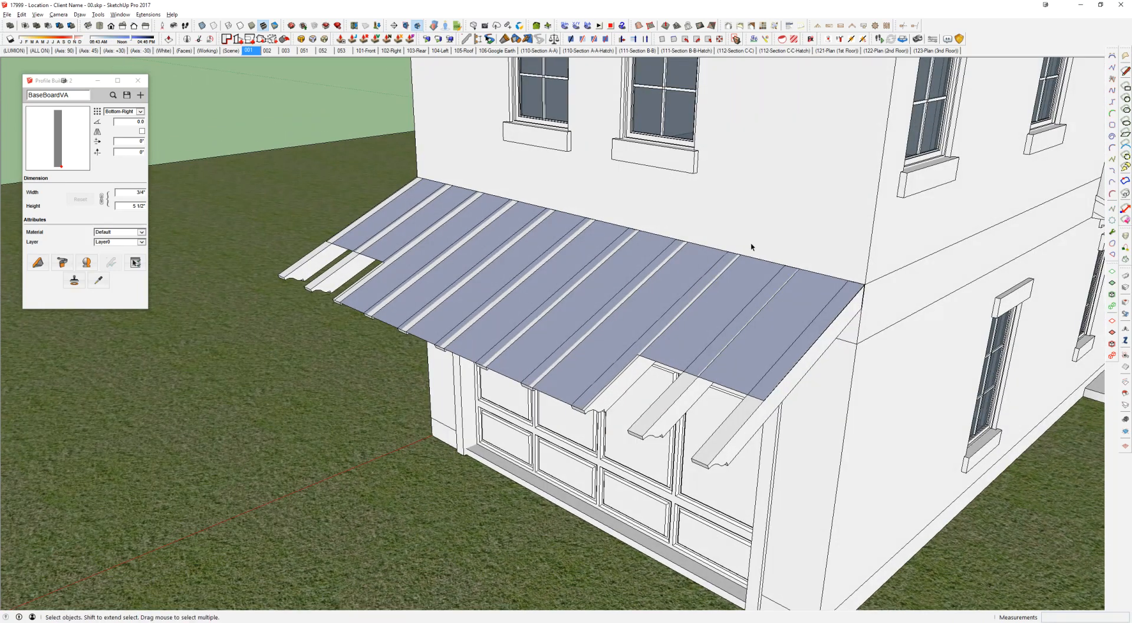
Step: Open the rafter group, select the two outermost rafters at each end, and make them unique
{"action": "left_click", "coordinate": [697, 400]}
{"action": "middle_click_drag", "start_coordinate": [828, 321], "coordinate": [727, 313]}
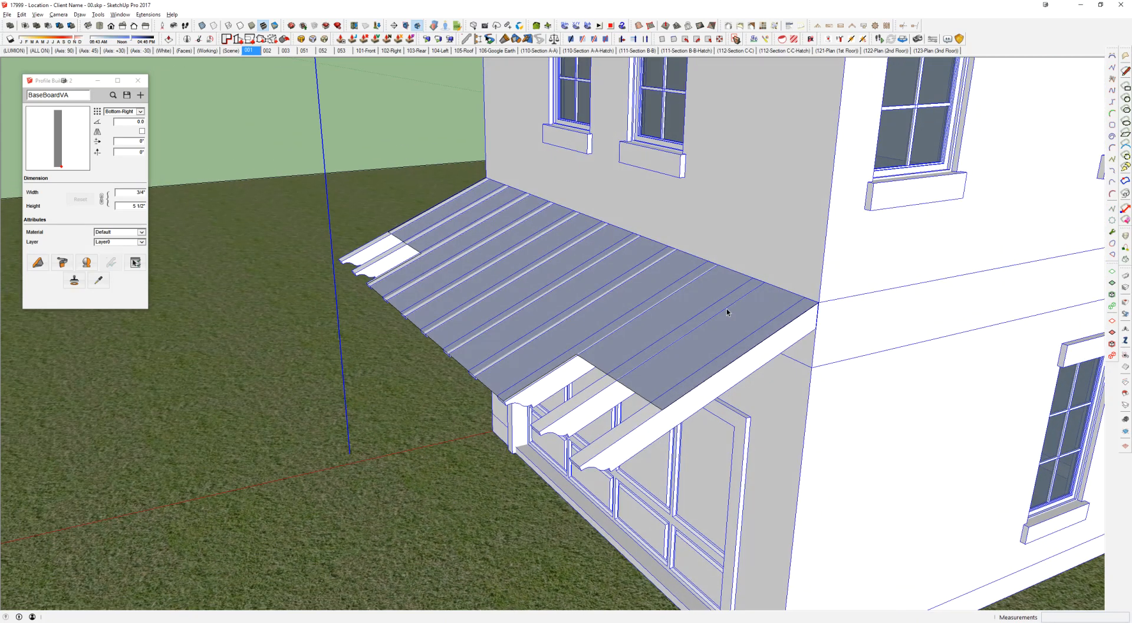
{"action": "scroll", "coordinate": [727, 313], "scroll_direction": "up", "scroll_amount": 10}
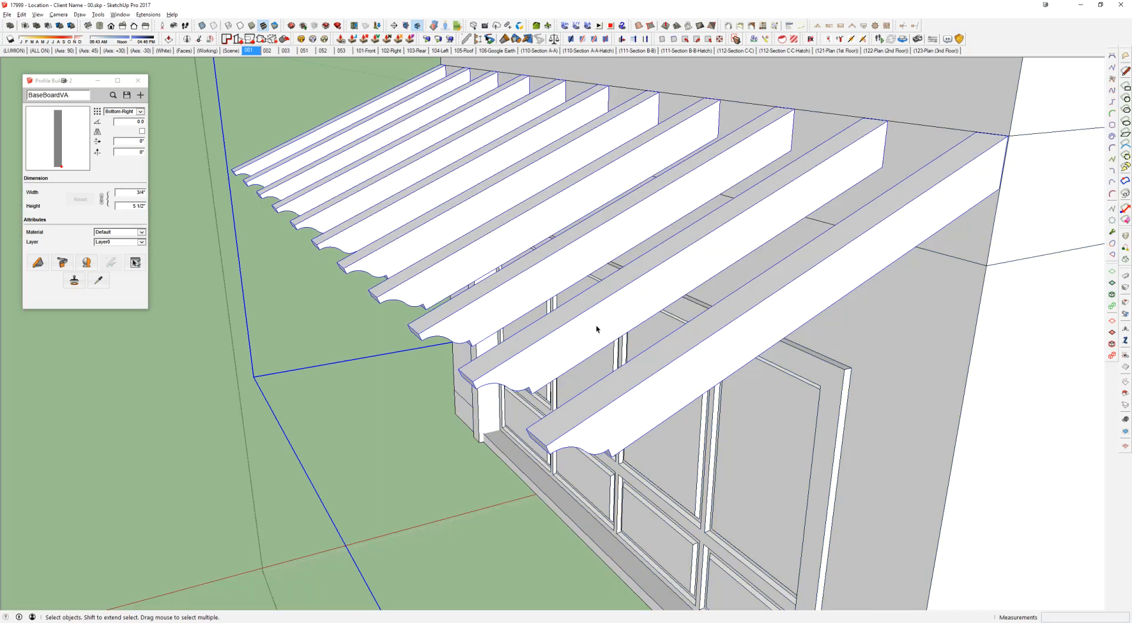
{"action": "scroll", "coordinate": [597, 329], "scroll_direction": "down", "scroll_amount": 3}
{"action": "double_click", "coordinate": [596, 326]}
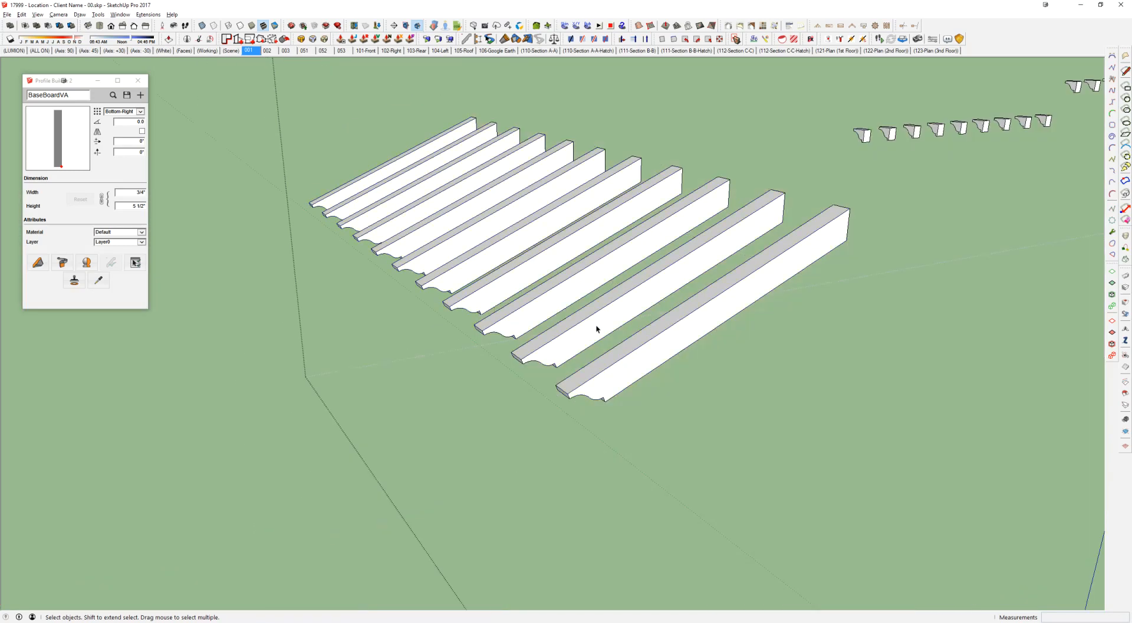
{"action": "left_click", "coordinate": [596, 326]}
{"action": "left_click_drag", "start_coordinate": [673, 331], "coordinate": [575, 378]}
{"action": "left_click_drag", "start_coordinate": [344, 213], "coordinate": [289, 160], "text": "shift"}
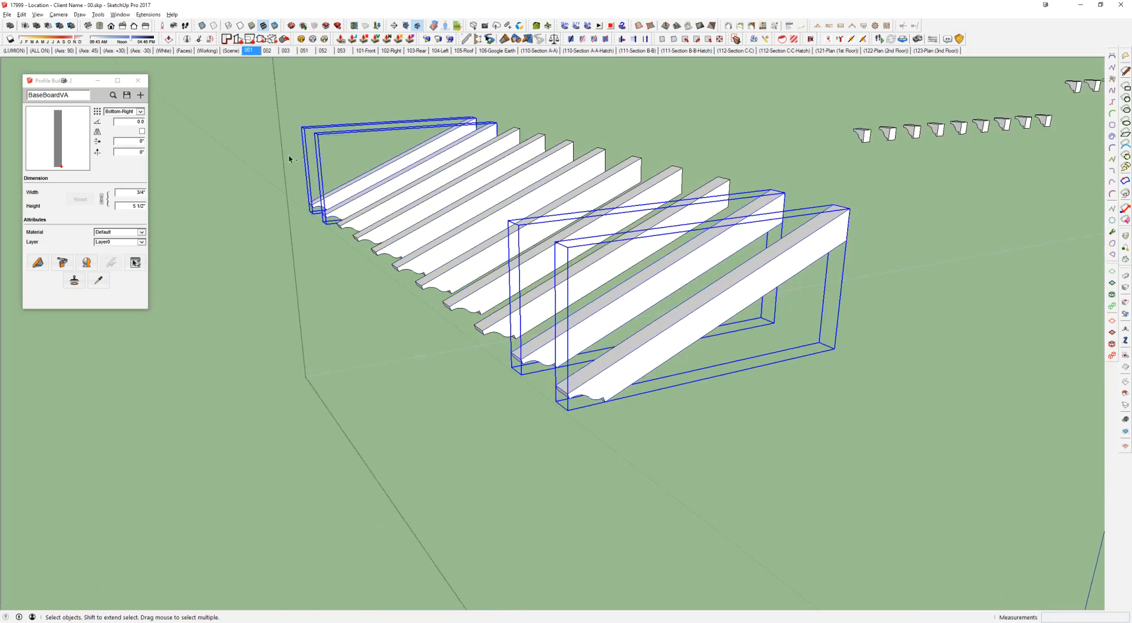
{"action": "right_click", "coordinate": [596, 311]}
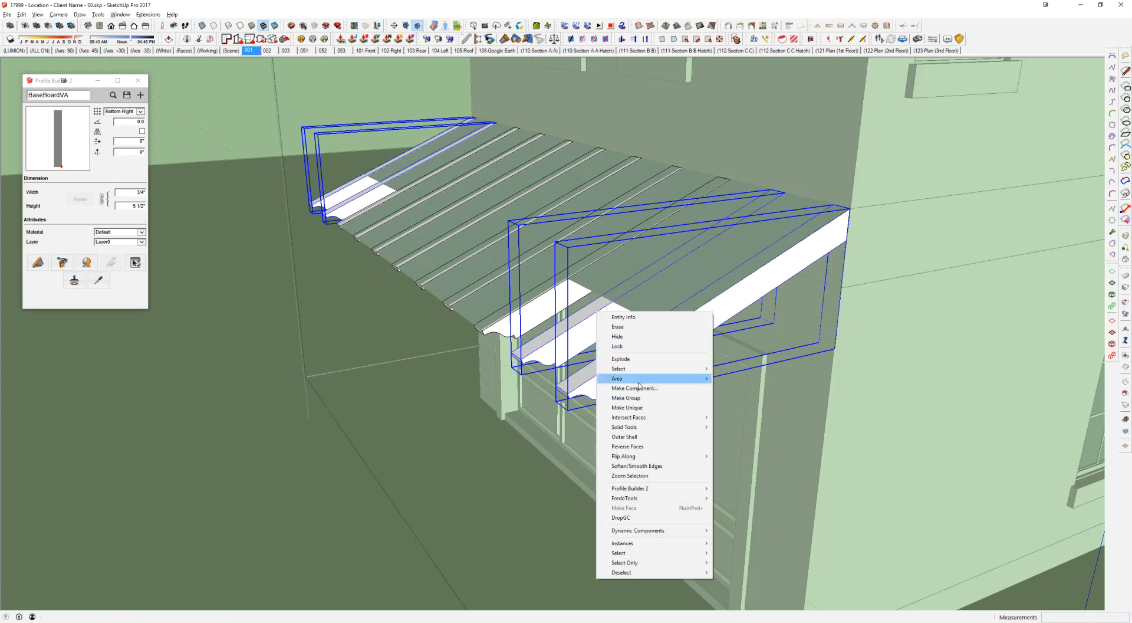
{"action": "left_click", "coordinate": [635, 407]}
Step: Edit an outer rafter and move its decorative tail back to the notched edge of the sloped face
{"action": "left_click", "coordinate": [607, 380]}
{"action": "left_click", "coordinate": [605, 374]}
{"action": "key", "text": "m"}
{"action": "middle_click_drag", "start_coordinate": [579, 388], "coordinate": [573, 219]}
{"action": "scroll", "coordinate": [521, 348], "scroll_direction": "up", "scroll_amount": 2}
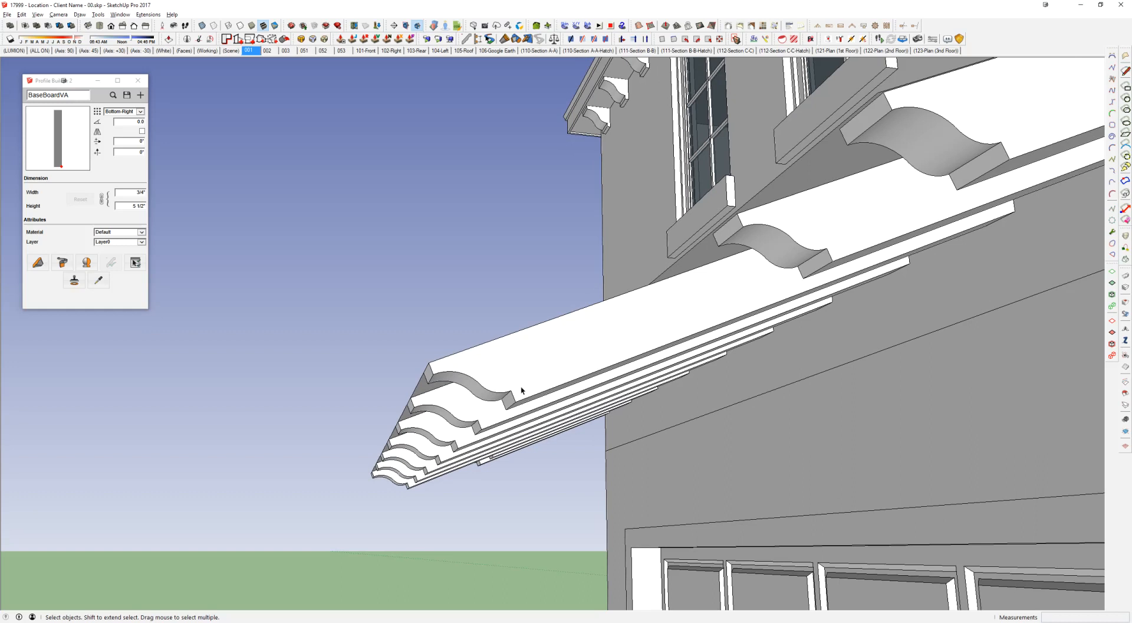
Step: Open a middle rafter and try to taper its underside by moving the lower edge behind the decorative tail toward the wall
{"action": "middle_click_drag", "start_coordinate": [521, 393], "coordinate": [521, 321], "text": "shift"}
{"action": "double_click", "coordinate": [521, 321]}
{"action": "double_click", "coordinate": [521, 321]}
{"action": "key", "text": "m"}
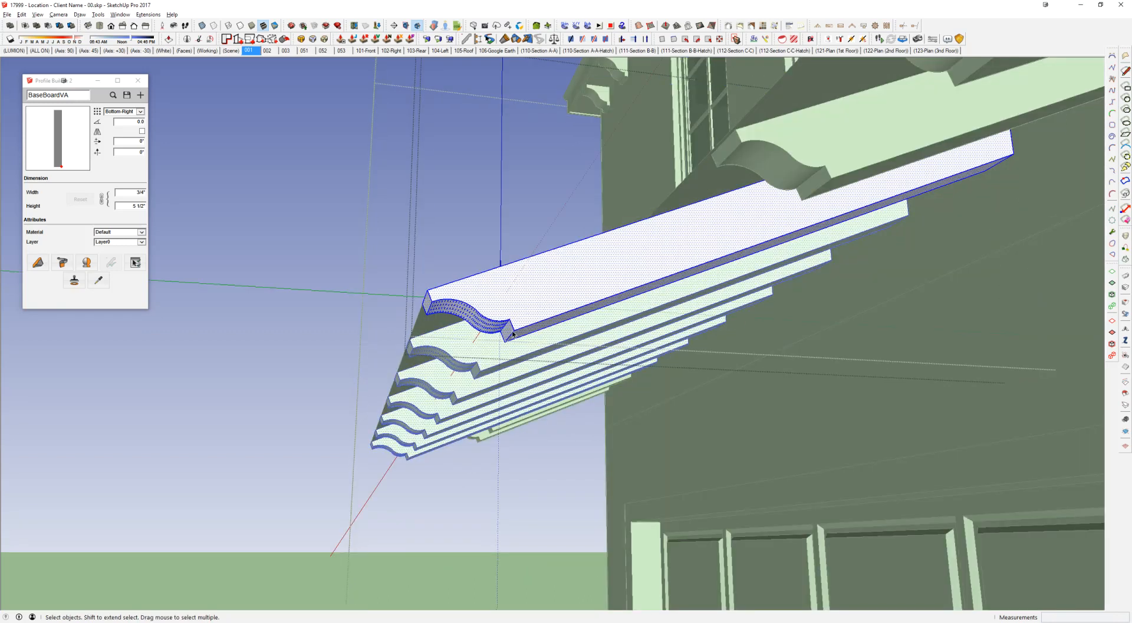
{"action": "scroll", "coordinate": [520, 331], "scroll_direction": "up", "scroll_amount": 1}
{"action": "left_click", "coordinate": [520, 332]}
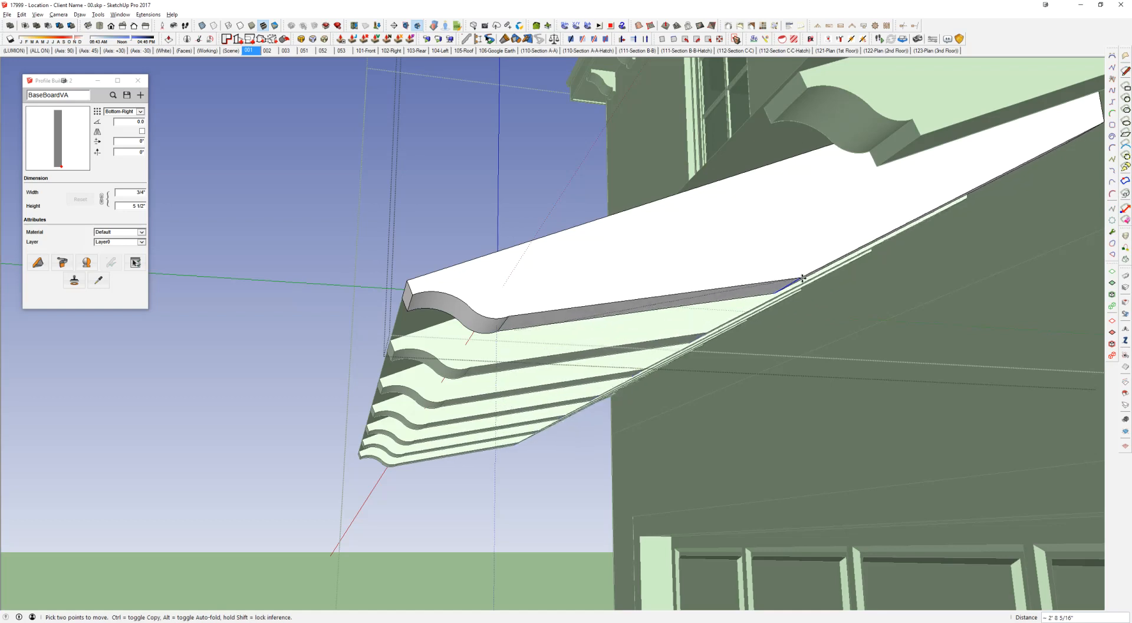
{"action": "middle_click_drag", "start_coordinate": [786, 273], "coordinate": [729, 249]}
{"action": "key", "text": "space"}
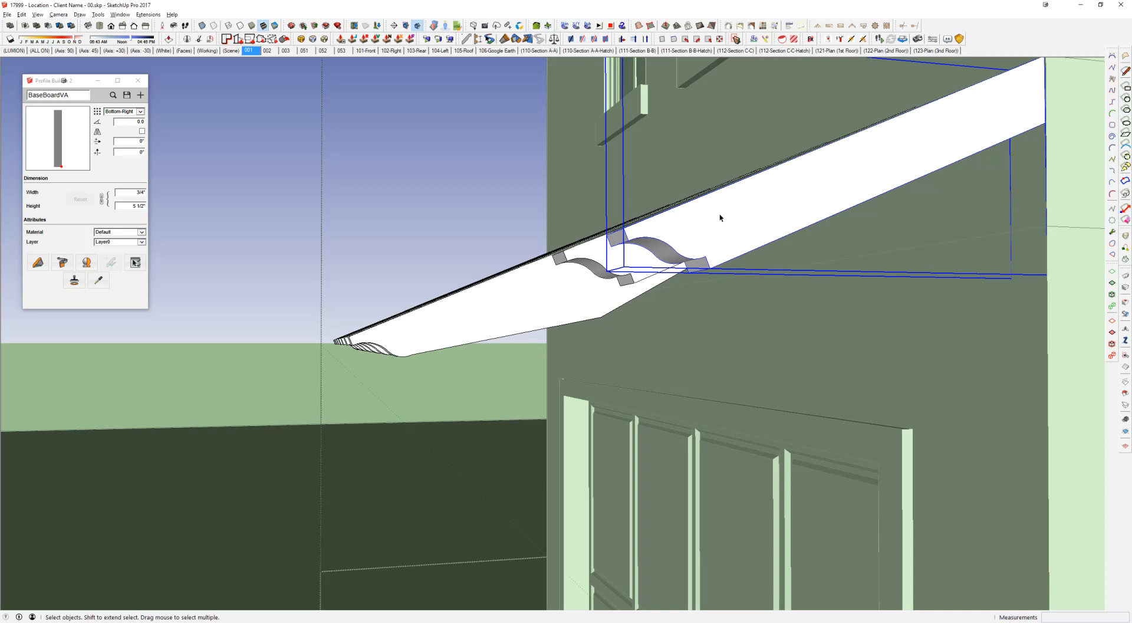
Step: Undo the middle rafter taper and the shortening of the outer rafter tails
{"action": "key", "text": "ctrl+z"}
{"action": "key", "text": "ctrl+z"}
{"action": "scroll", "coordinate": [721, 217], "scroll_direction": "down", "scroll_amount": 1}
{"action": "key", "text": "Escape"}
{"action": "middle_click_drag", "start_coordinate": [720, 218], "coordinate": [730, 254]}
{"action": "scroll", "coordinate": [730, 254], "scroll_direction": "down", "scroll_amount": 1}
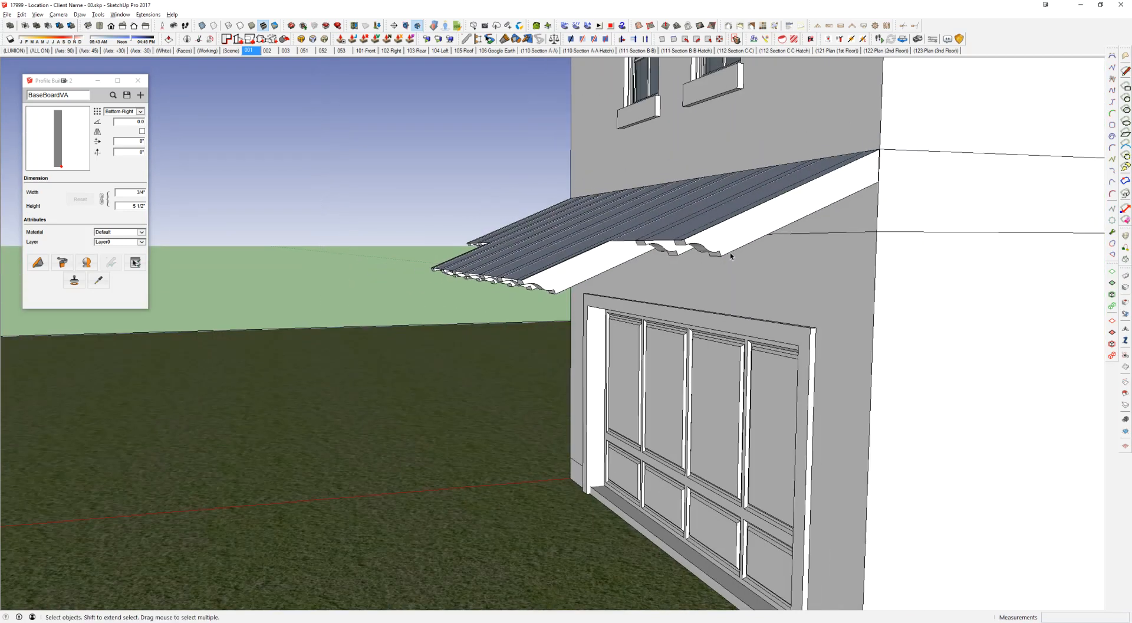
{"action": "key", "text": "ctrl+z"}
{"action": "scroll", "coordinate": [712, 249], "scroll_direction": "up", "scroll_amount": 1}
{"action": "key", "text": "ctrl+z"}
{"action": "key", "text": "ctrl+z"}
{"action": "key", "text": "ctrl+z"}
{"action": "key", "text": "ctrl+z"}
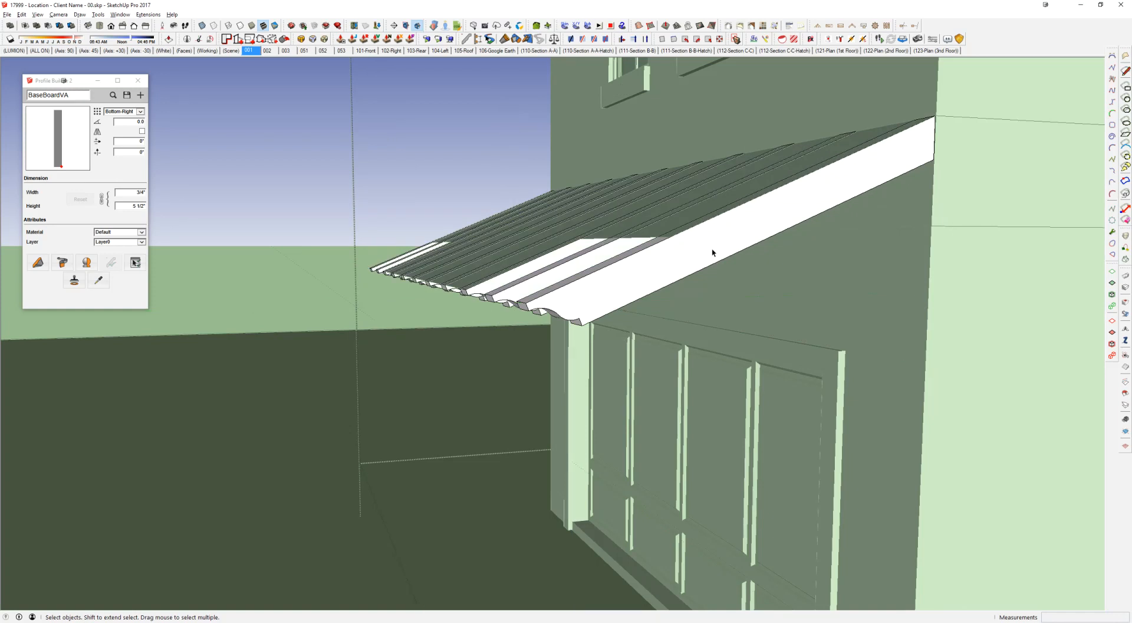
{"action": "key", "text": "Escape"}
{"action": "left_click", "coordinate": [545, 276]}
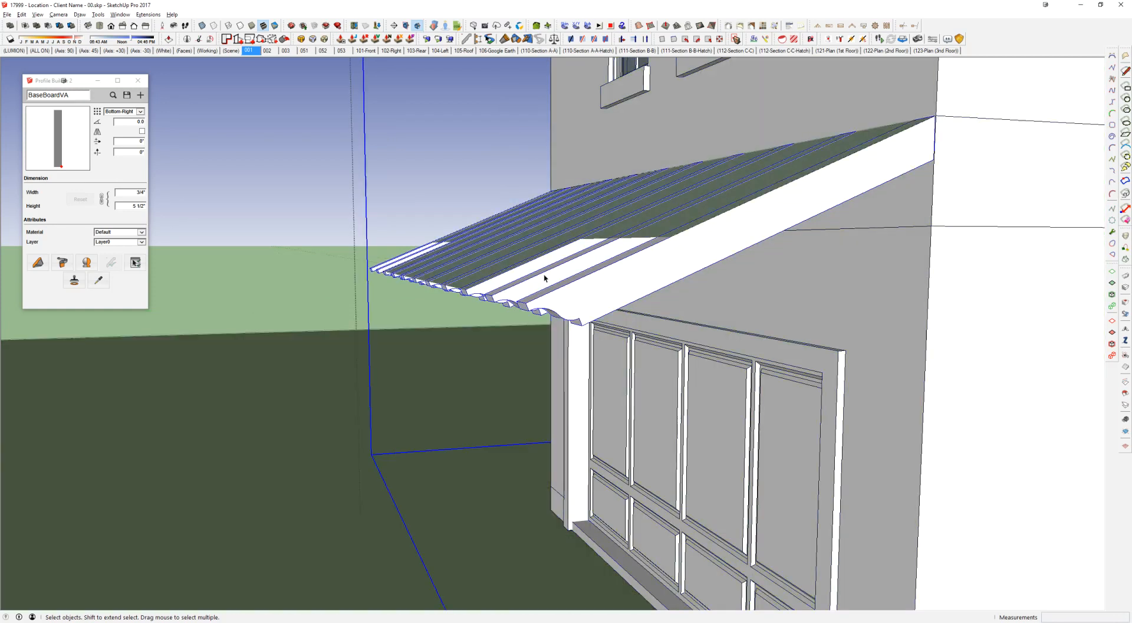
{"action": "double_click", "coordinate": [545, 277]}
{"action": "left_click", "coordinate": [544, 277]}
{"action": "key", "text": "Escape"}
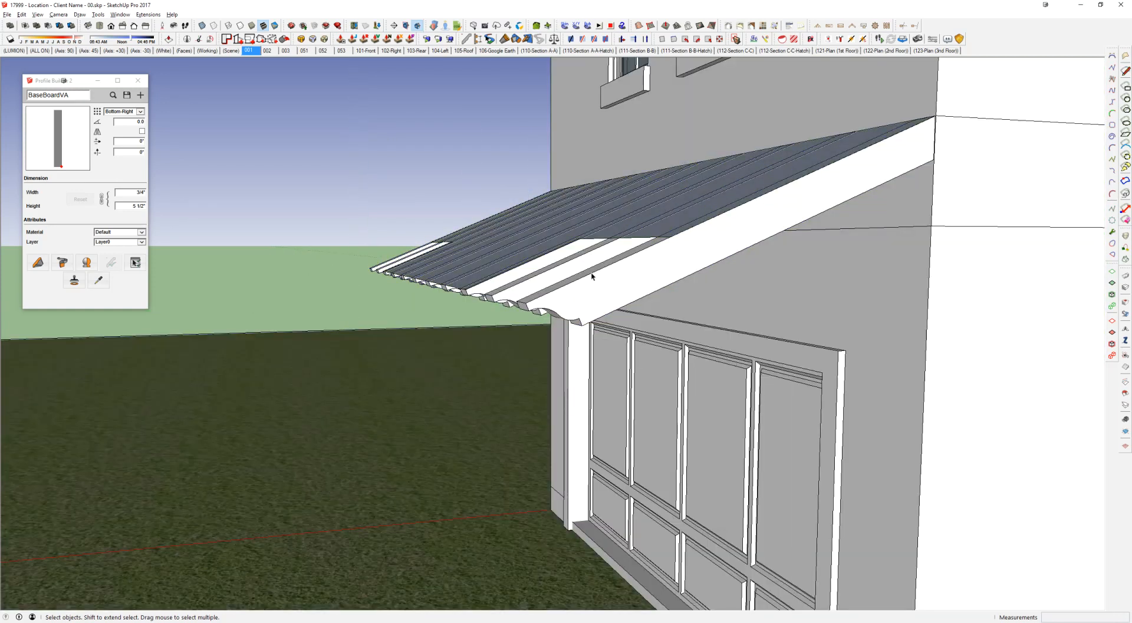
Step: Open the rafter group and one of its rafters, then copy the wall-end vertical edge toward the decorative tail to split the side face
{"action": "left_click", "coordinate": [619, 274]}
{"action": "middle_click_drag", "start_coordinate": [619, 275], "coordinate": [563, 299]}
{"action": "double_click", "coordinate": [563, 300]}
{"action": "left_click", "coordinate": [563, 299]}
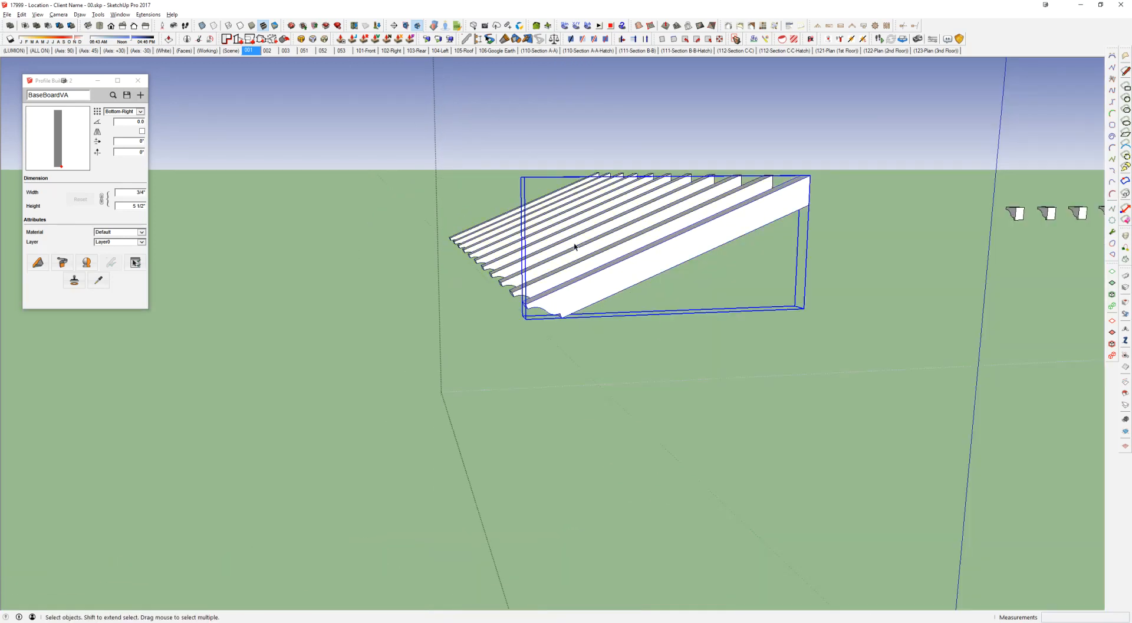
{"action": "scroll", "coordinate": [575, 247], "scroll_direction": "up", "scroll_amount": 3}
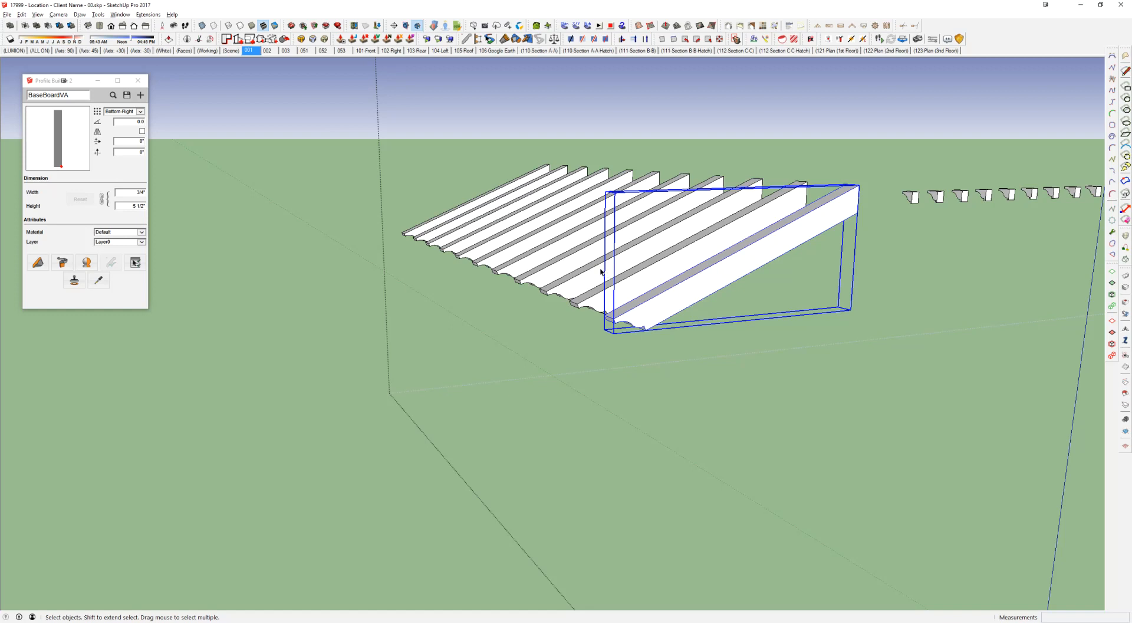
{"action": "scroll", "coordinate": [681, 289], "scroll_direction": "up", "scroll_amount": 5}
{"action": "double_click", "coordinate": [662, 316]}
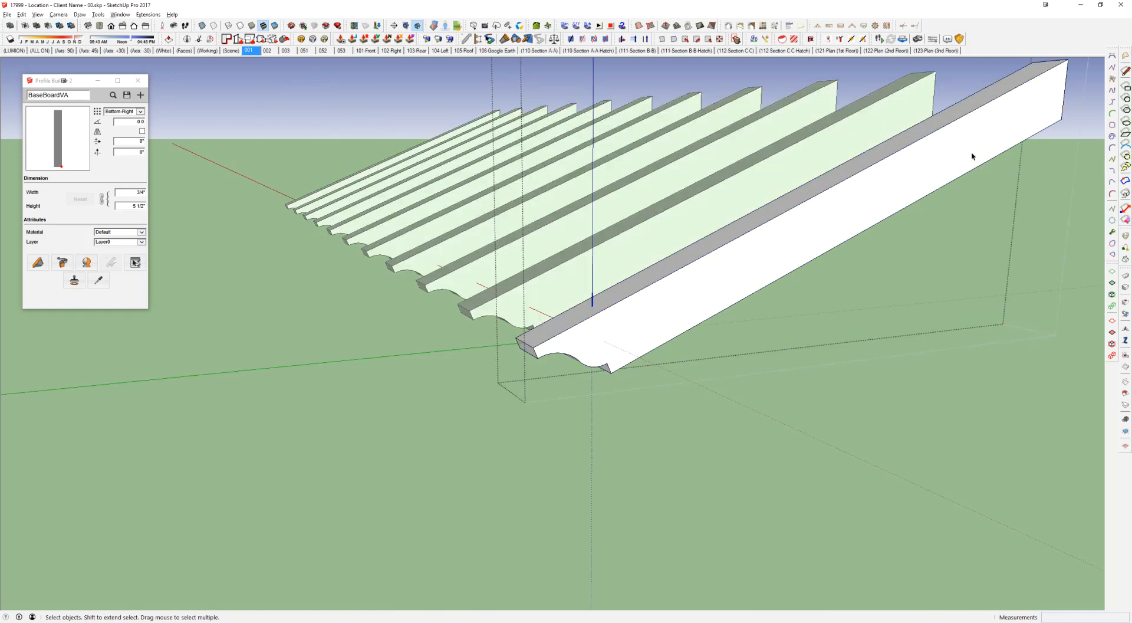
{"action": "key", "text": "m"}
{"action": "key", "text": "ctrl"}
{"action": "left_click", "coordinate": [1062, 119]}
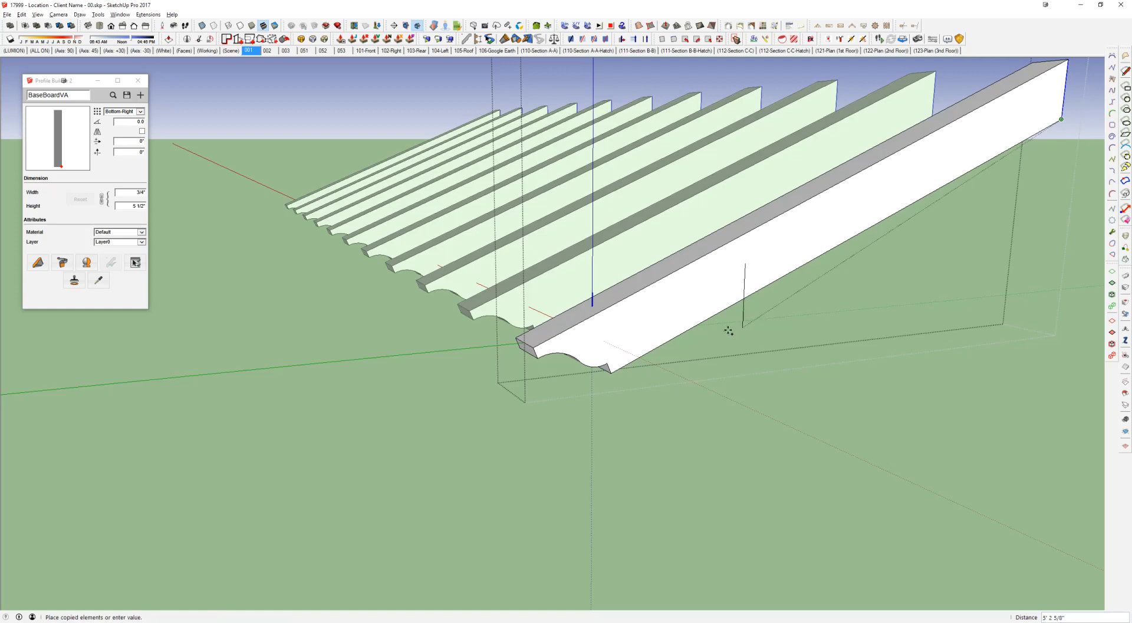
{"action": "left_click", "coordinate": [690, 329]}
Step: Remove the long rafter section behind the split line and make the remaining decorative tail its own component
{"action": "key", "text": "p"}
{"action": "middle_click_drag", "start_coordinate": [690, 329], "coordinate": [831, 227]}
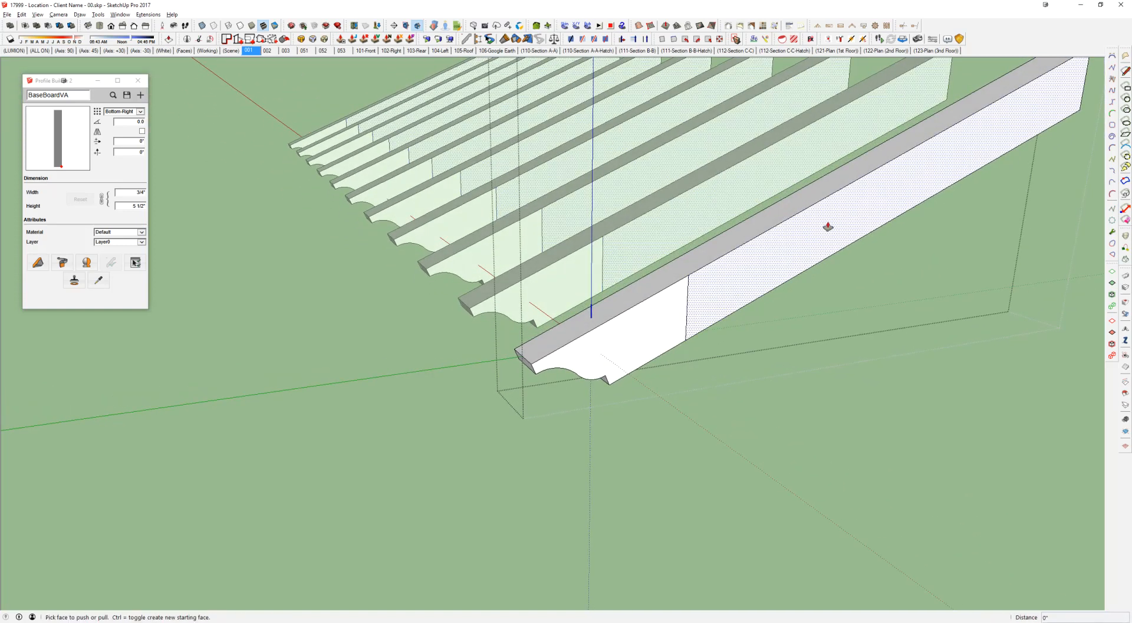
{"action": "key", "text": "space"}
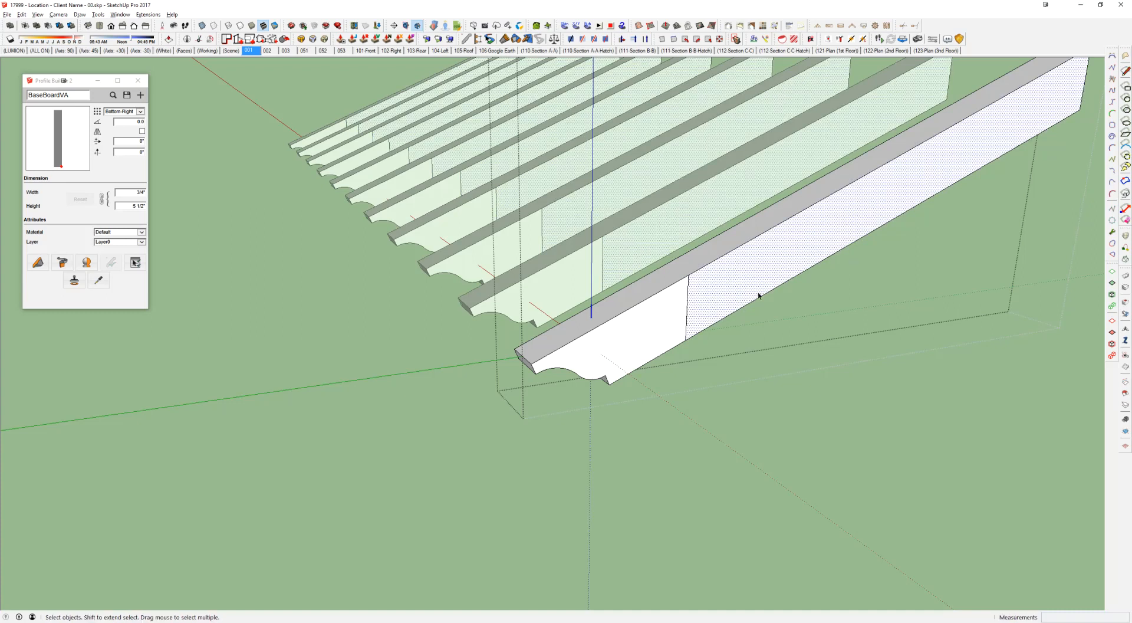
{"action": "left_click", "coordinate": [829, 191]}
{"action": "key", "text": "space"}
{"action": "triple_click", "coordinate": [649, 323]}
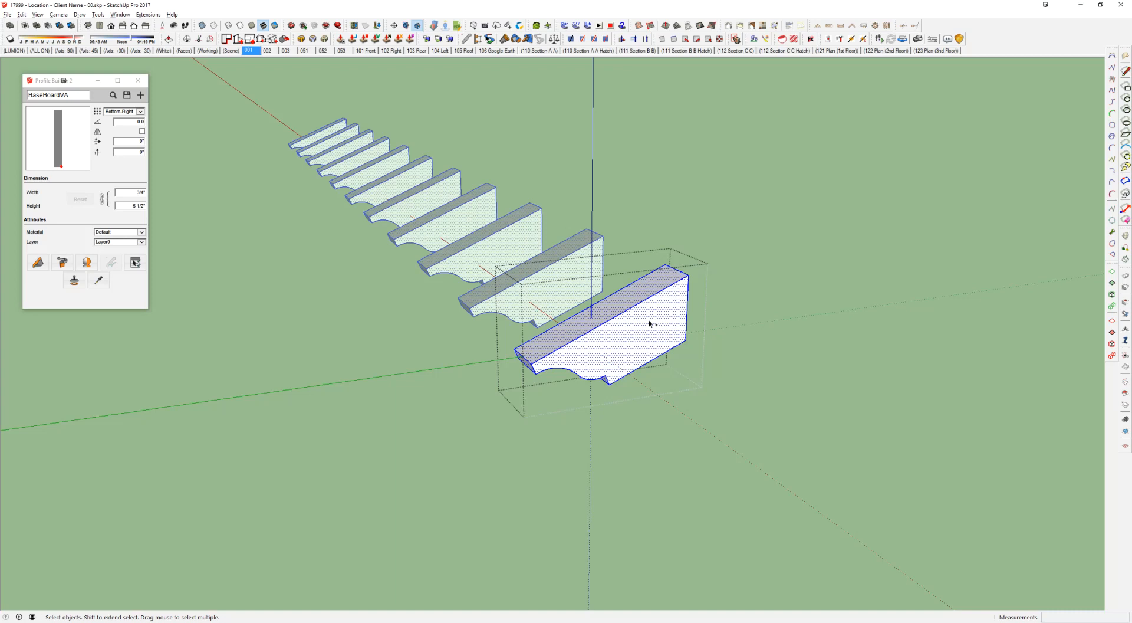
{"action": "key", "text": "ctrl+a"}
{"action": "right_click", "coordinate": [650, 325]}
{"action": "left_click", "coordinate": [687, 391]}
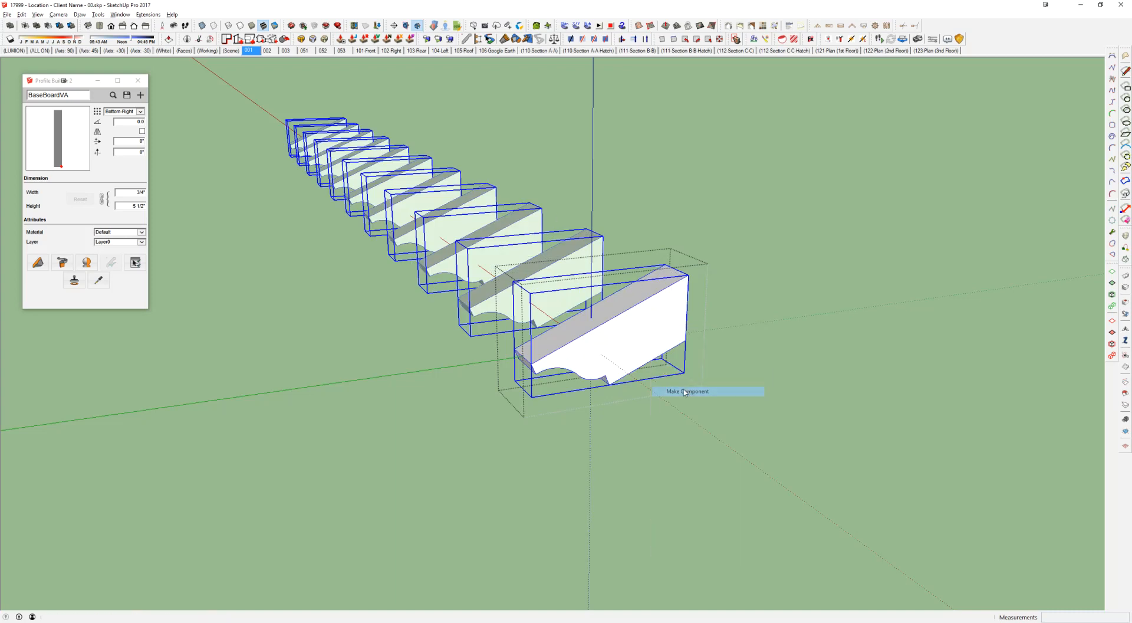
{"action": "left_click", "coordinate": [580, 376]}
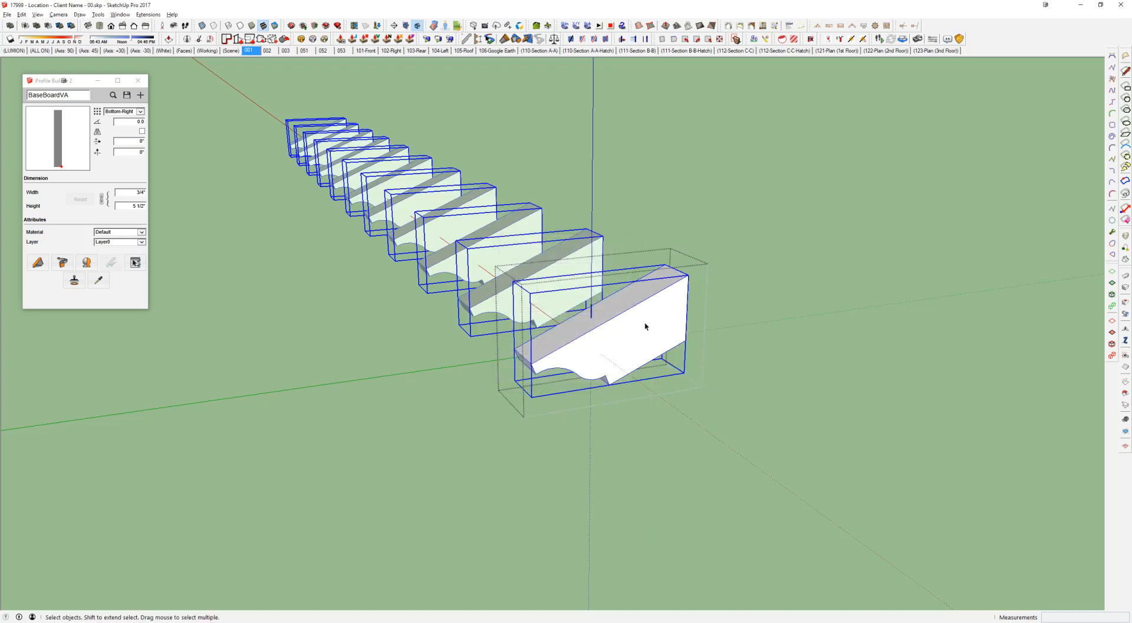
Step: Bring back the long section's side face, extrude it to the rafter's thickness, and make that section a separate component
{"action": "key", "text": "ctrl+z"}
{"action": "key", "text": "ctrl+z"}
{"action": "key", "text": "p"}
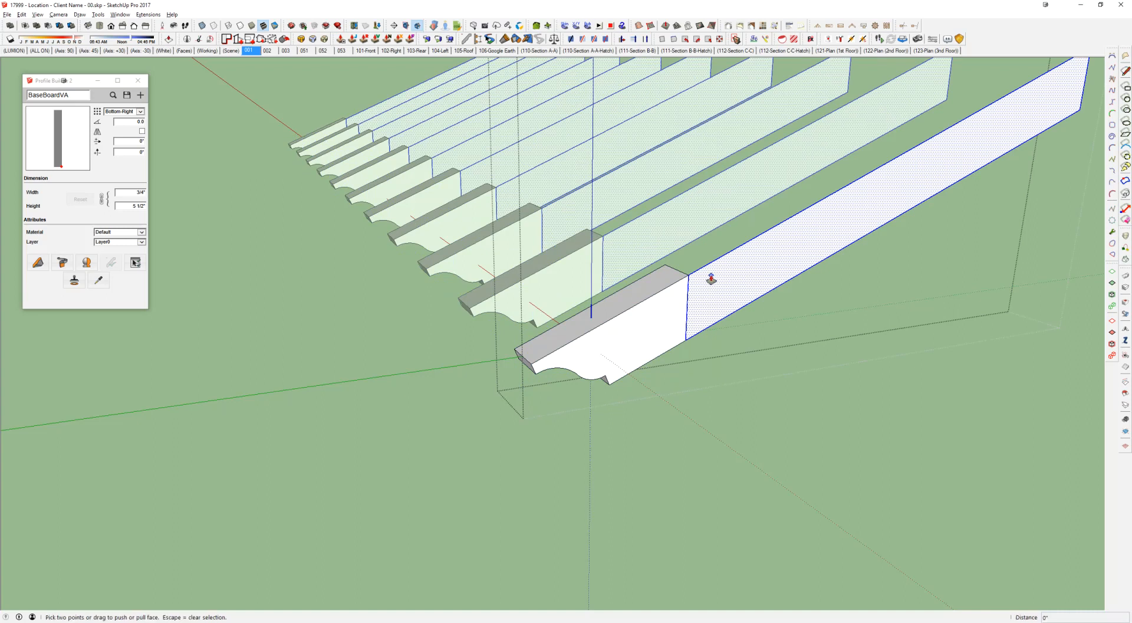
{"action": "left_click", "coordinate": [710, 277]}
{"action": "left_click", "coordinate": [647, 280]}
{"action": "key", "text": "space"}
{"action": "triple_click", "coordinate": [784, 245]}
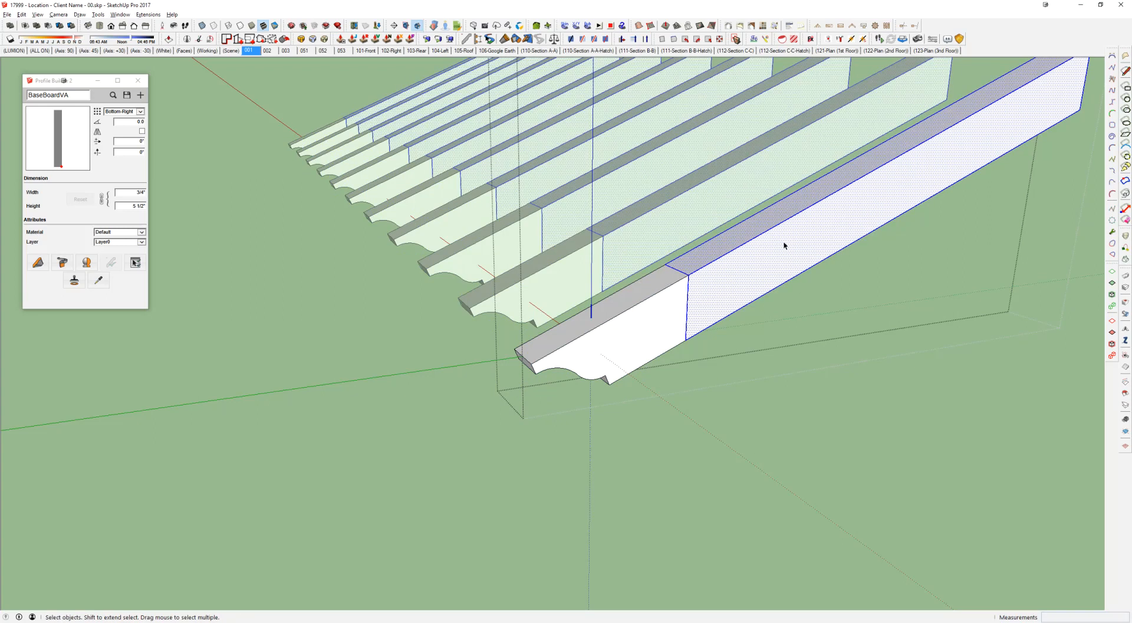
{"action": "key", "text": "g"}
Step: Open the long rafter section and hide the end face and edges where it meets the decorative tail
{"action": "middle_click_drag", "start_coordinate": [784, 245], "coordinate": [715, 288]}
{"action": "scroll", "coordinate": [714, 289], "scroll_direction": "up", "scroll_amount": 3}
{"action": "left_click", "coordinate": [743, 355]}
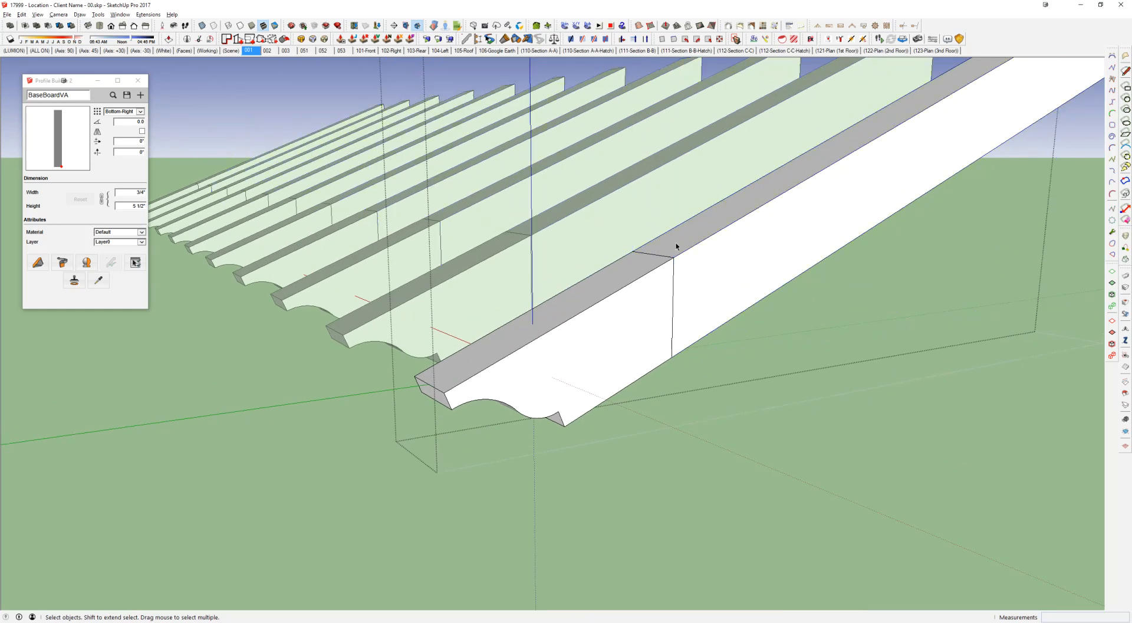
{"action": "double_click", "coordinate": [688, 291]}
{"action": "double_click", "coordinate": [665, 279]}
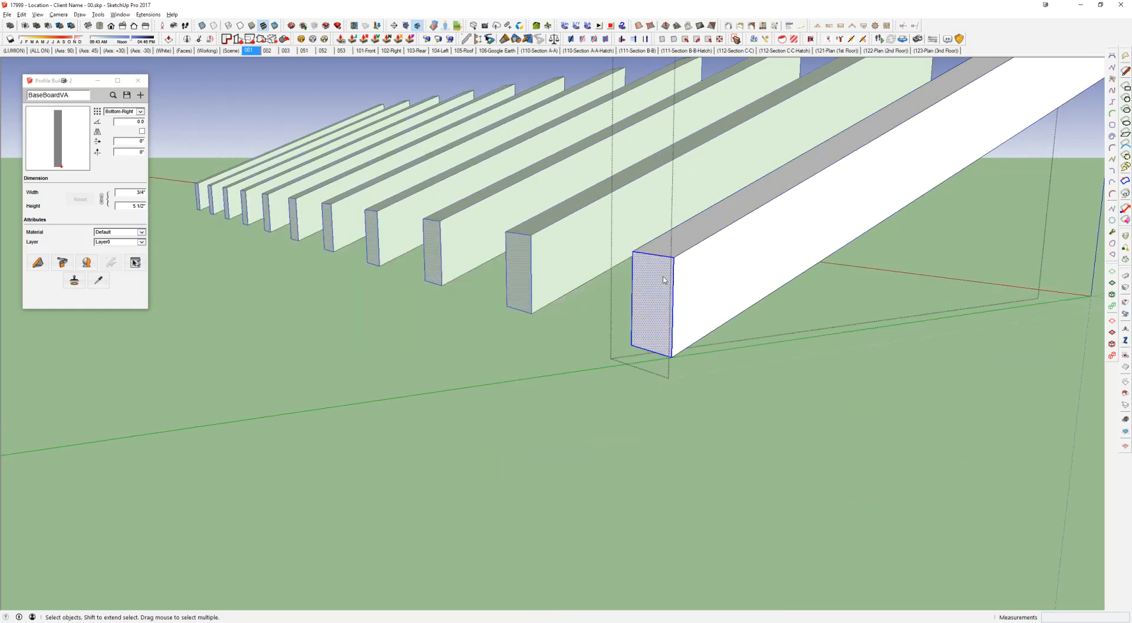
{"action": "right_click", "coordinate": [664, 277]}
{"action": "left_click", "coordinate": [696, 301]}
Step: Open the decorative tail and hide its rear end face and edges where it meets the long section
{"action": "middle_click_drag", "start_coordinate": [695, 301], "coordinate": [420, 320]}
{"action": "left_click", "coordinate": [420, 320]}
{"action": "double_click", "coordinate": [447, 328]}
{"action": "right_click", "coordinate": [493, 309]}
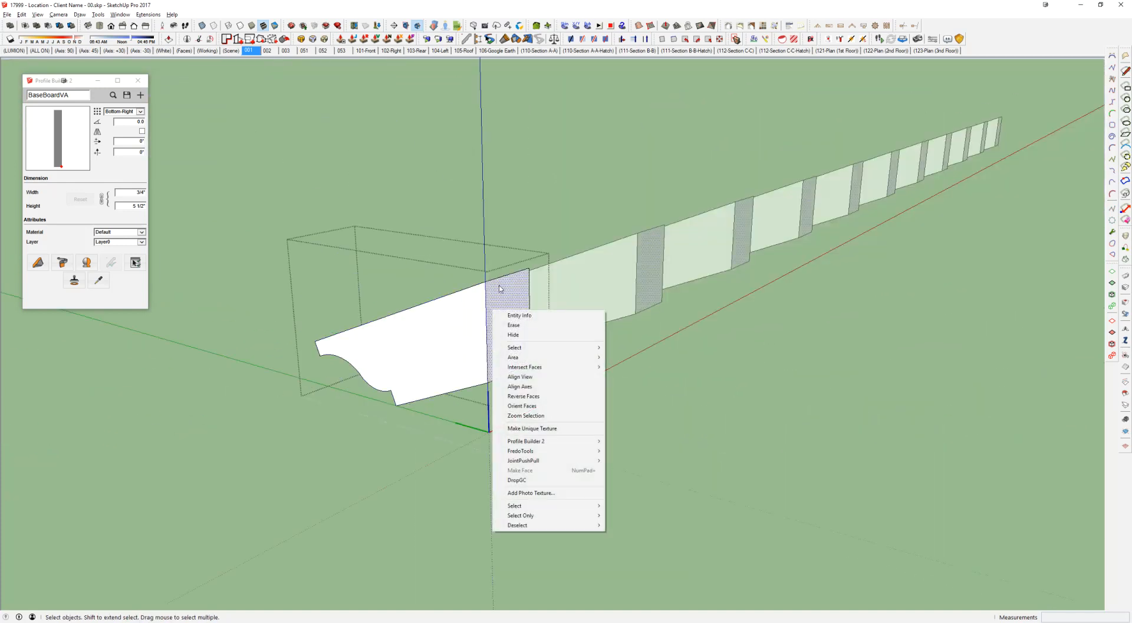
{"action": "double_click", "coordinate": [500, 287]}
{"action": "right_click", "coordinate": [500, 294]}
{"action": "left_click", "coordinate": [531, 317]}
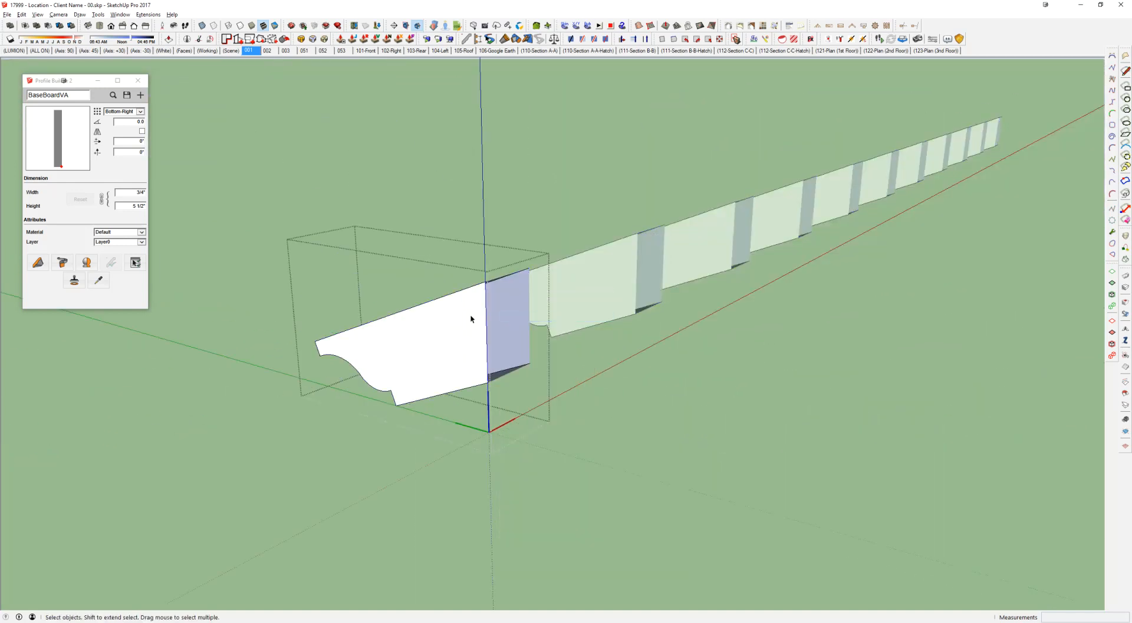
Step: Leave the rafter and check the joints between tails and long sections with hidden geometry switched on and off
{"action": "middle_click_drag", "start_coordinate": [469, 314], "coordinate": [726, 327]}
{"action": "scroll", "coordinate": [653, 291], "scroll_direction": "down", "scroll_amount": 10}
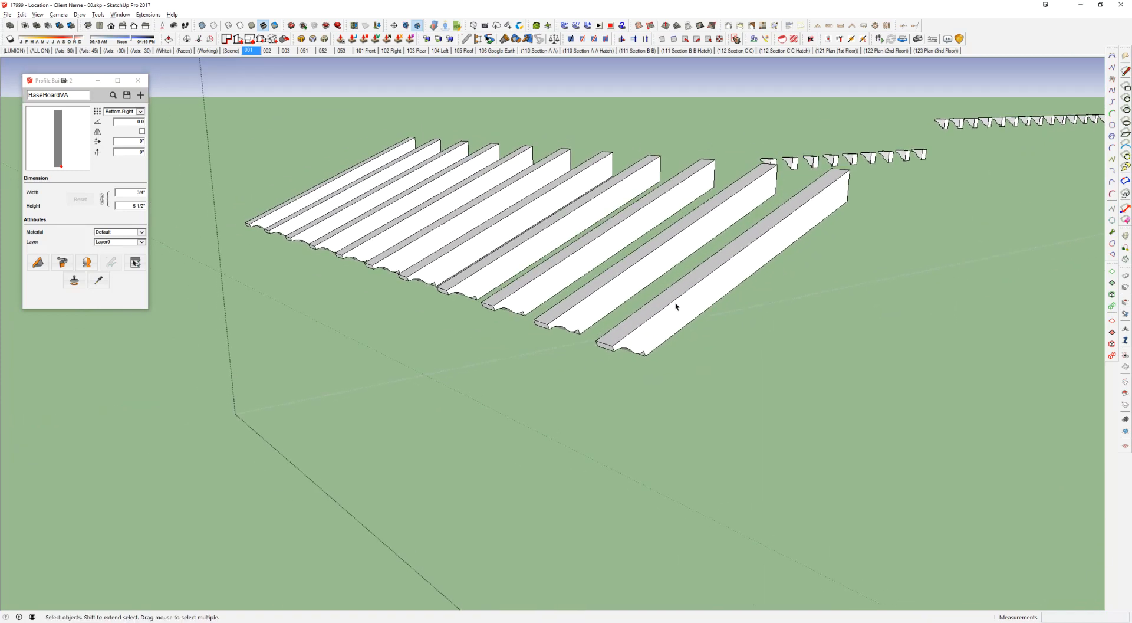
{"action": "key", "text": "alt+h"}
{"action": "scroll", "coordinate": [684, 295], "scroll_direction": "up", "scroll_amount": 2}
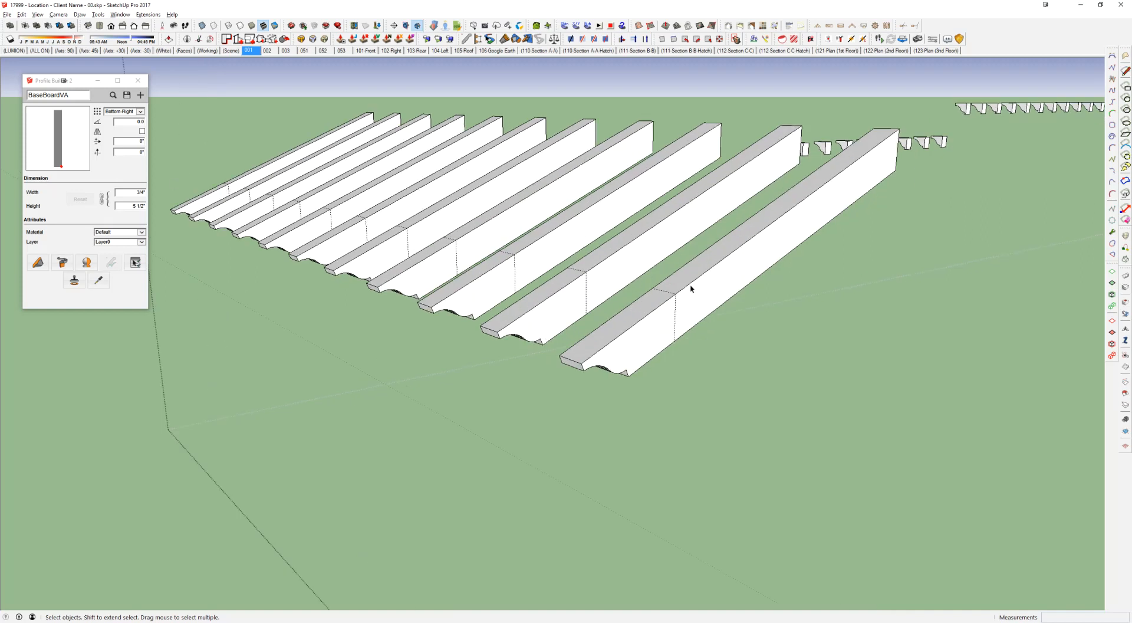
{"action": "key", "text": "alt+h"}
Step: Select the two outermost rafters at each end of the row and make them unique
{"action": "scroll", "coordinate": [681, 301], "scroll_direction": "down", "scroll_amount": 3}
{"action": "middle_click_drag", "start_coordinate": [665, 325], "coordinate": [666, 329]}
{"action": "left_click_drag", "start_coordinate": [672, 276], "coordinate": [627, 337]}
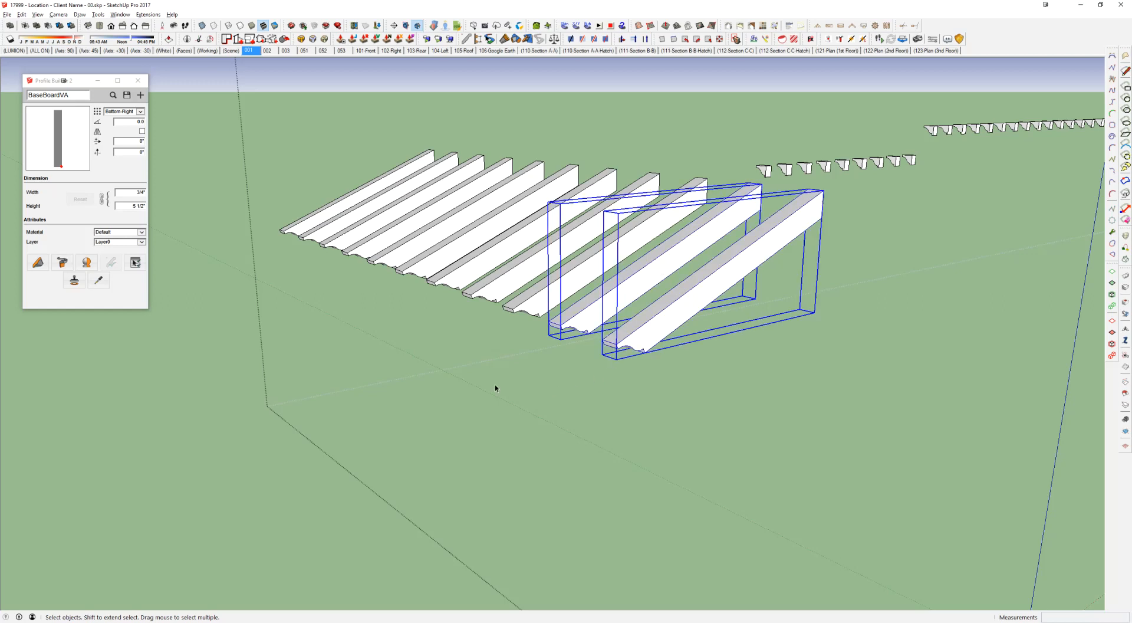
{"action": "left_click", "coordinate": [327, 232], "text": "shift"}
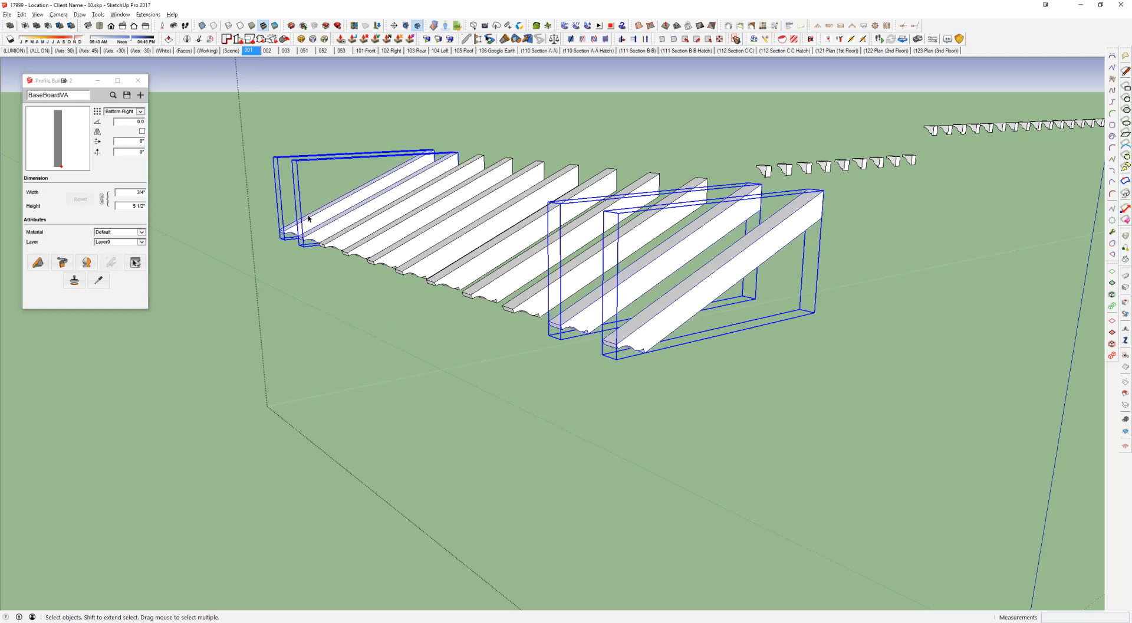
{"action": "right_click", "coordinate": [310, 217]}
{"action": "left_click", "coordinate": [354, 304]}
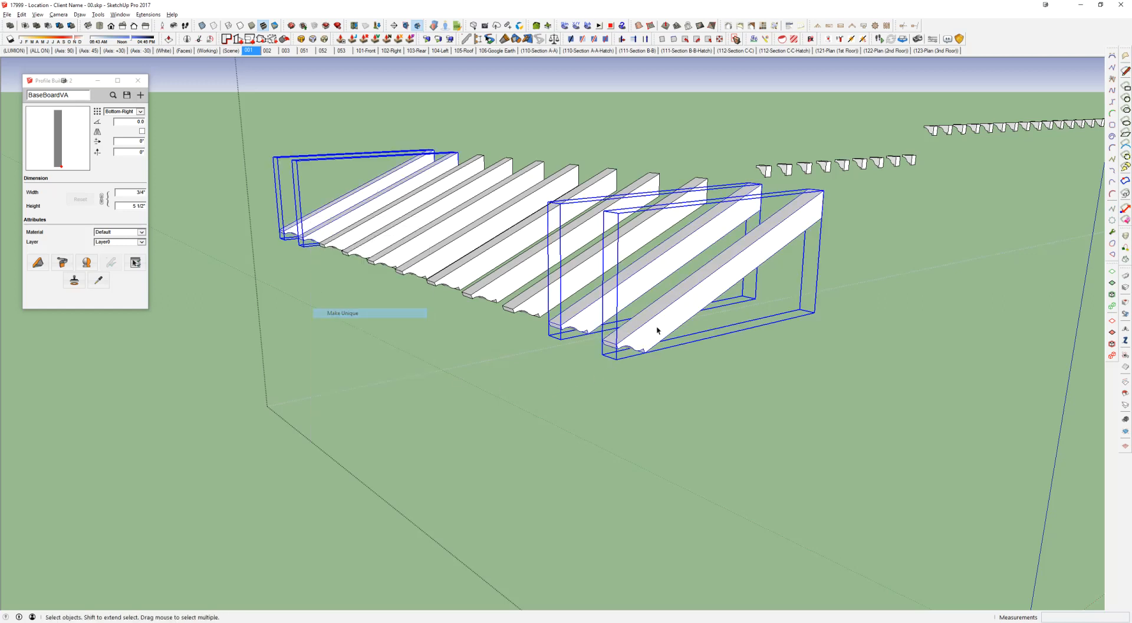
Step: Open an outer rafter and stretch its tail end back to the notched edge of the sloped roof
{"action": "double_click", "coordinate": [597, 300]}
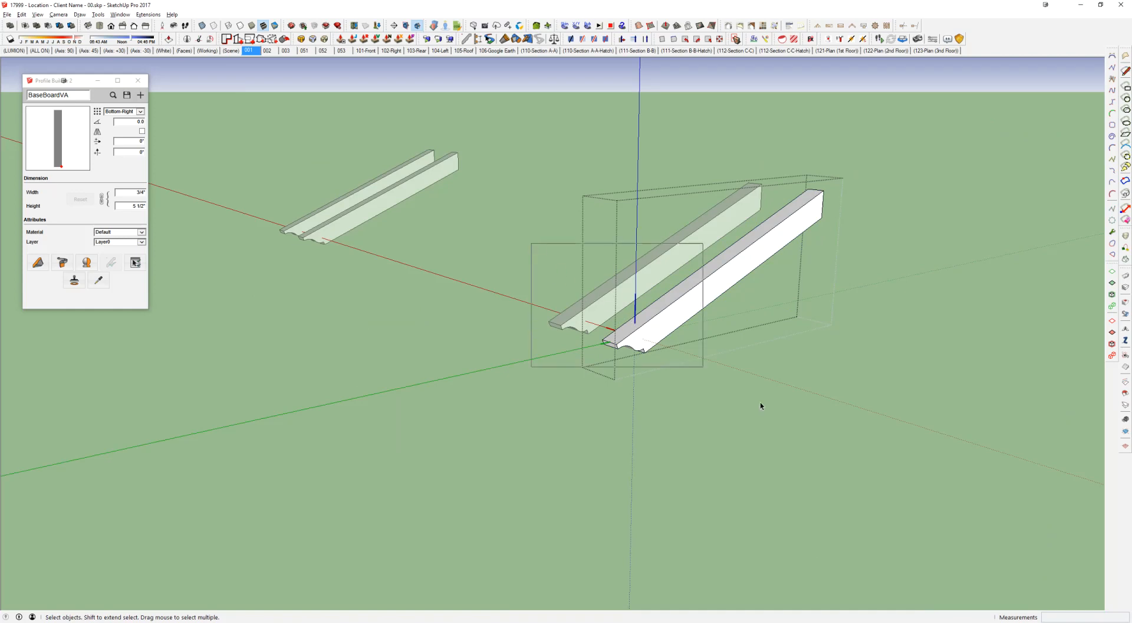
{"action": "key", "text": "ctrl+a"}
{"action": "key", "text": "s"}
{"action": "left_click_drag", "start_coordinate": [539, 248], "coordinate": [812, 456]}
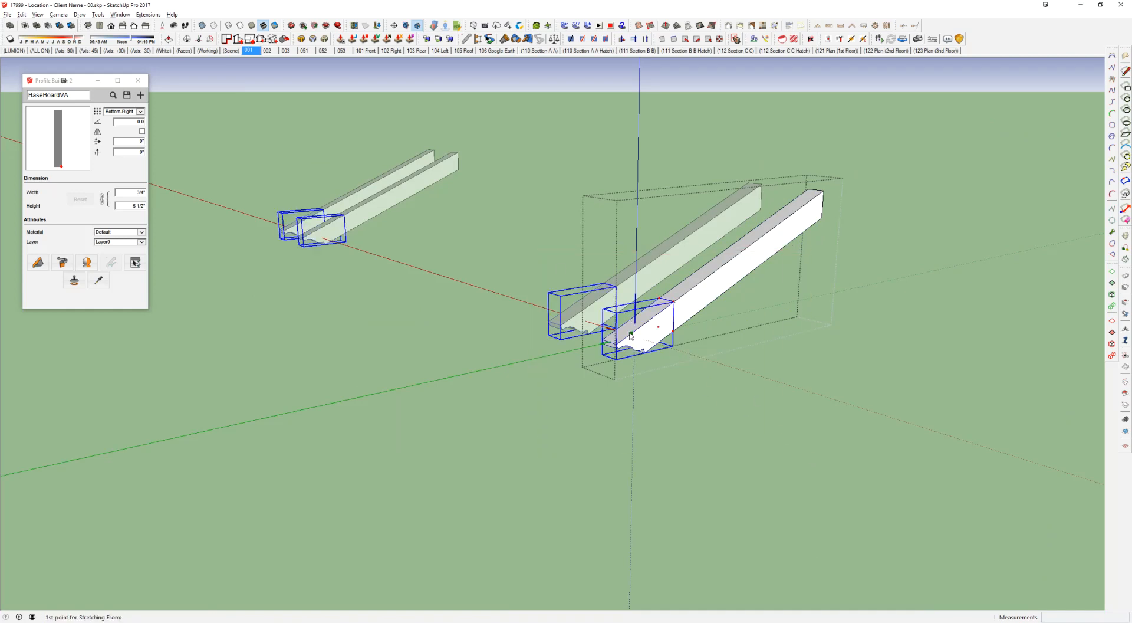
{"action": "scroll", "coordinate": [630, 337], "scroll_direction": "up", "scroll_amount": 2}
{"action": "left_click", "coordinate": [613, 352]}
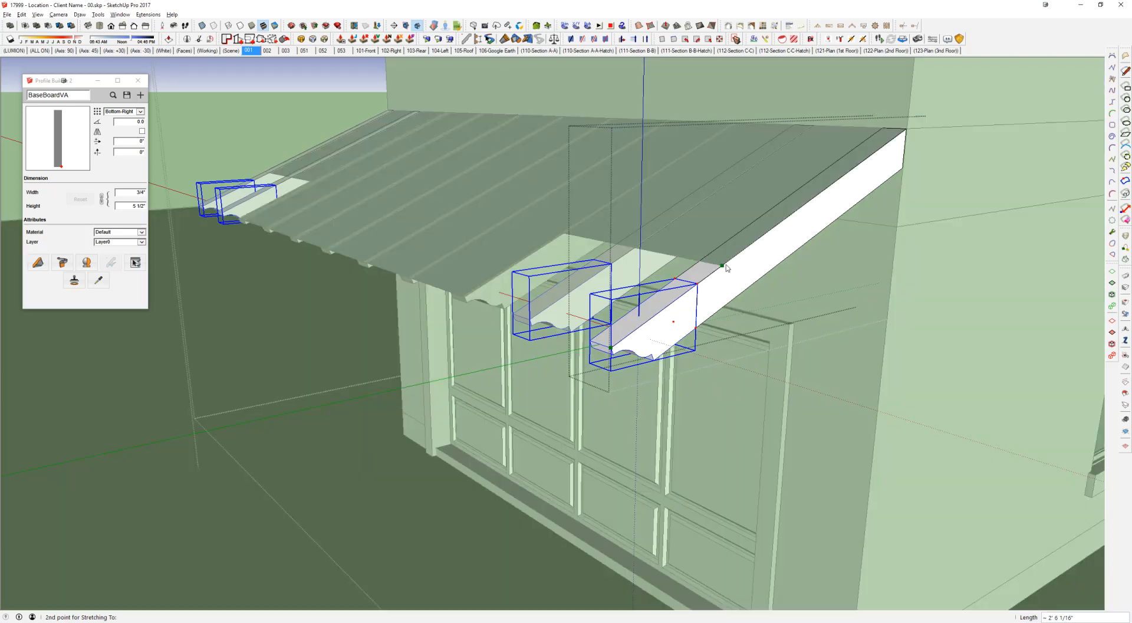
{"action": "left_click", "coordinate": [725, 267]}
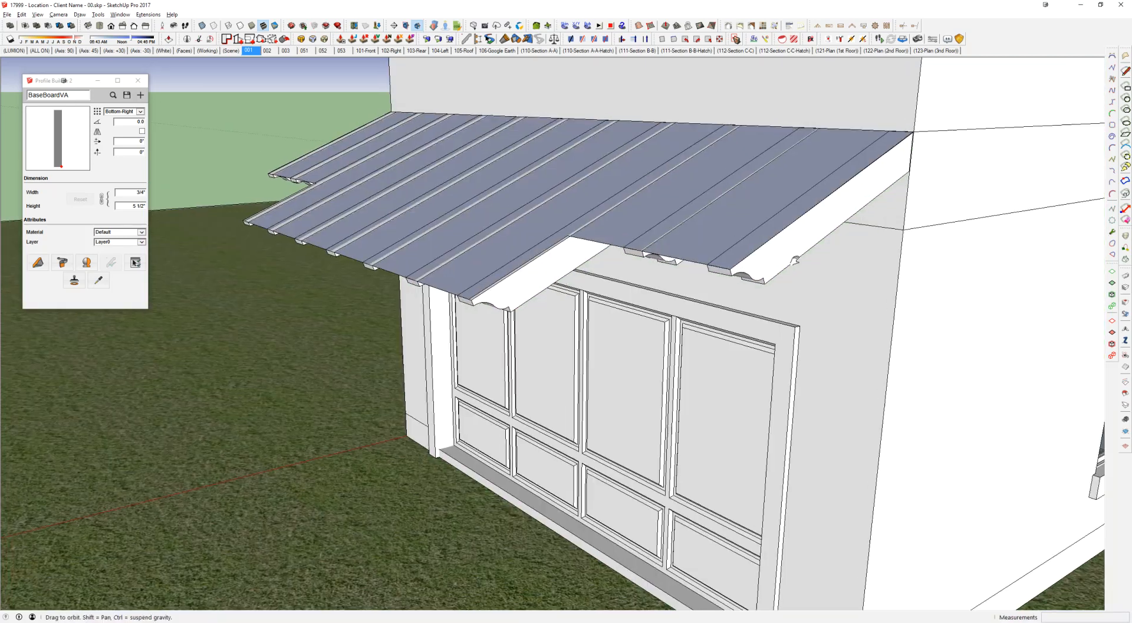
Step: Open a decorative tail, draw a line from behind its curve to the rear lower corner, and push the wedge below it away by 6"
{"action": "middle_click_drag", "start_coordinate": [725, 267], "coordinate": [694, 131]}
{"action": "middle_click_drag", "start_coordinate": [760, 252], "coordinate": [727, 197]}
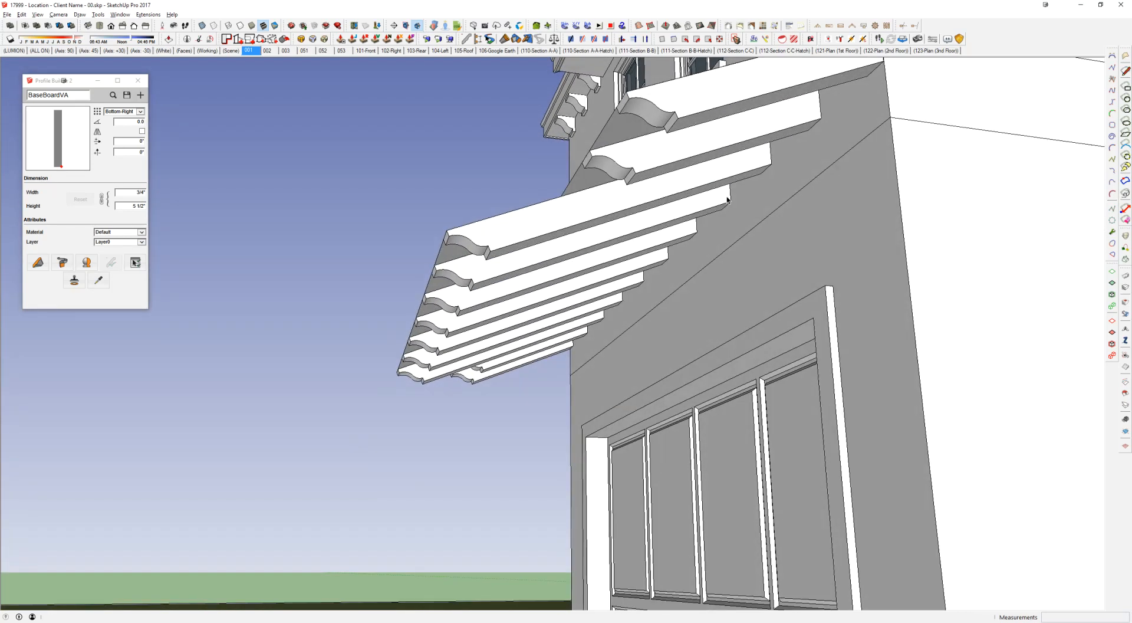
{"action": "double_click", "coordinate": [678, 101]}
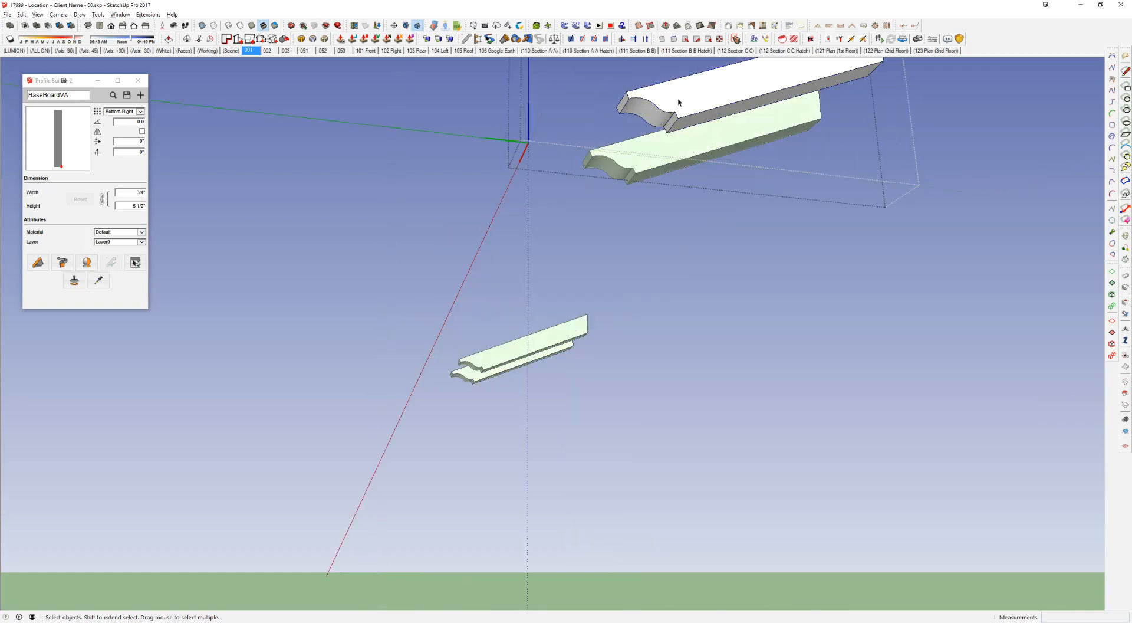
{"action": "double_click", "coordinate": [678, 101]}
{"action": "triple_click", "coordinate": [677, 101]}
{"action": "scroll", "coordinate": [678, 100], "scroll_direction": "up", "scroll_amount": 2}
{"action": "key", "text": "l"}
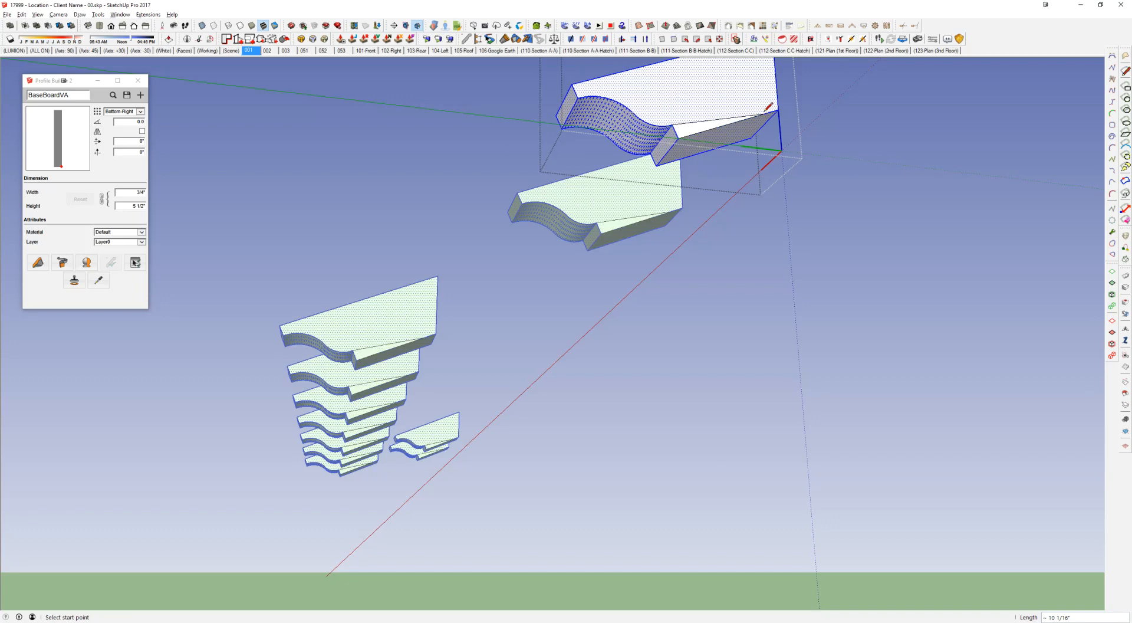
{"action": "key", "text": "p"}
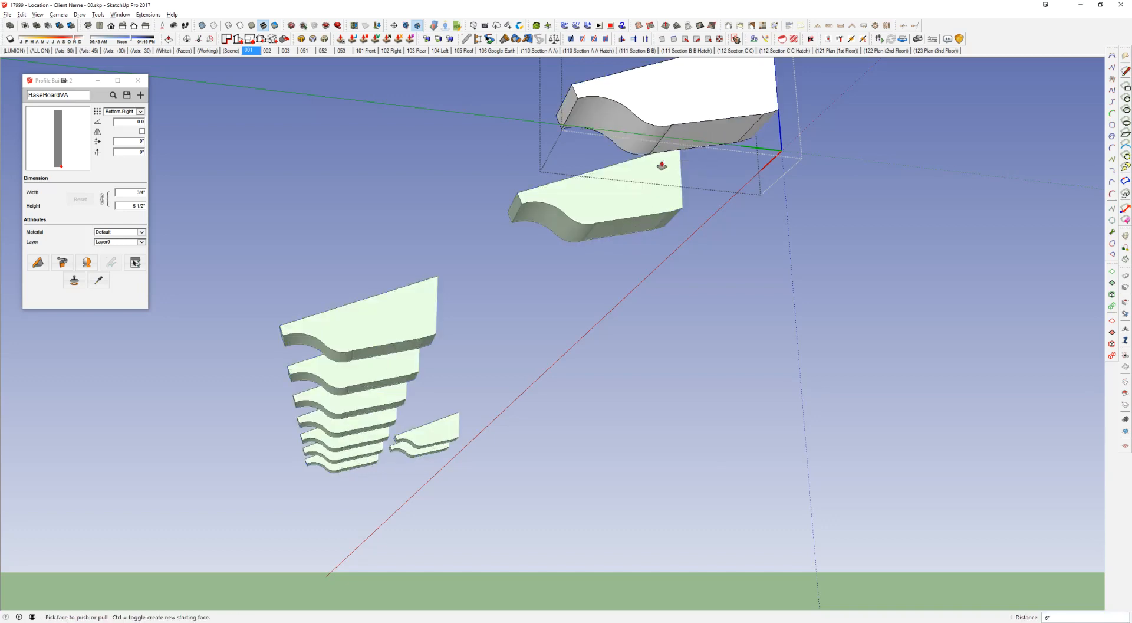
{"action": "key", "text": "space"}
{"action": "scroll", "coordinate": [662, 166], "scroll_direction": "down", "scroll_amount": 3}
{"action": "key", "text": "Escape"}
{"action": "key", "text": "Escape"}
{"action": "scroll", "coordinate": [663, 183], "scroll_direction": "down", "scroll_amount": 1}
{"action": "middle_click_drag", "start_coordinate": [665, 192], "coordinate": [754, 103]}
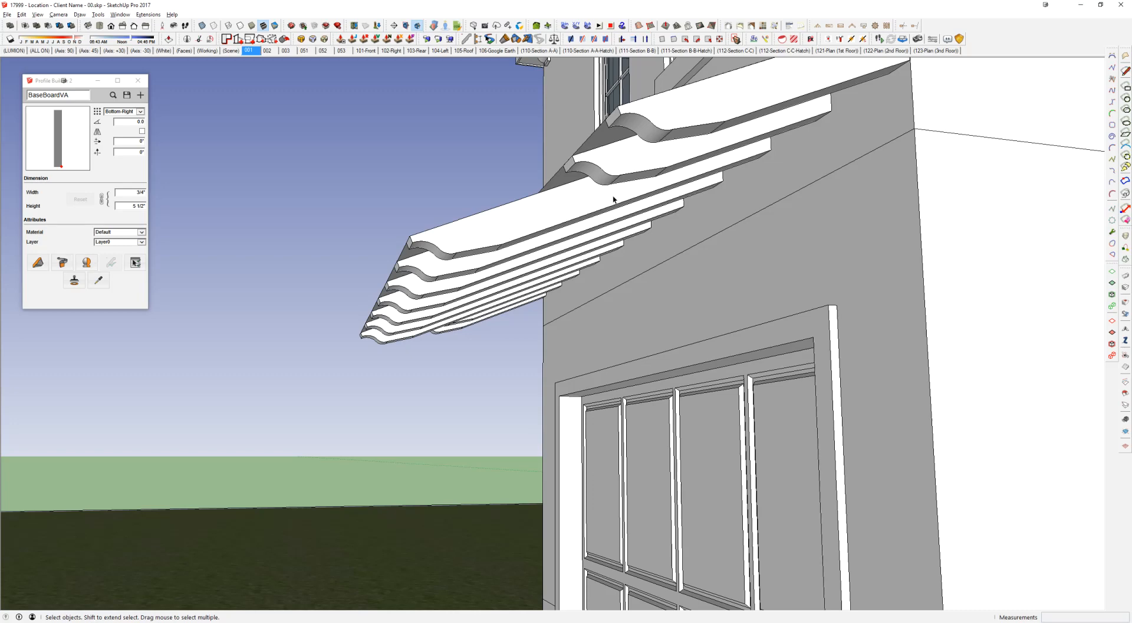
Step: Switch to the AutoCAD drawing 05079-BR_A5.dwg and examine the elevation around the wall with the 2" trim band
{"action": "scroll", "coordinate": [614, 199], "scroll_direction": "down", "scroll_amount": 10}
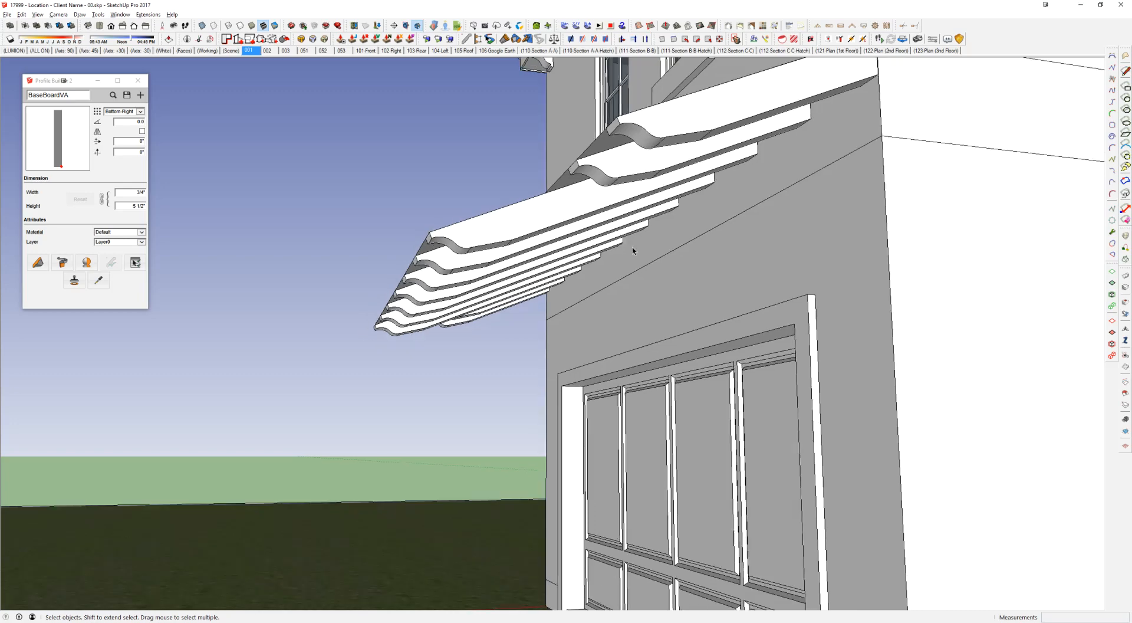
{"action": "scroll", "coordinate": [593, 294], "scroll_direction": "down", "scroll_amount": 3}
{"action": "mouse_move", "coordinate": [780, 272]}
{"action": "middle_mouse_down"}
{"action": "mouse_move", "coordinate": [701, 246]}
{"action": "mouse_move", "coordinate": [669, 254]}
{"action": "mouse_move", "coordinate": [695, 228]}
{"action": "mouse_move", "coordinate": [793, 260]}
{"action": "middle_mouse_up"}
{"action": "key", "text": "alt+Tab"}
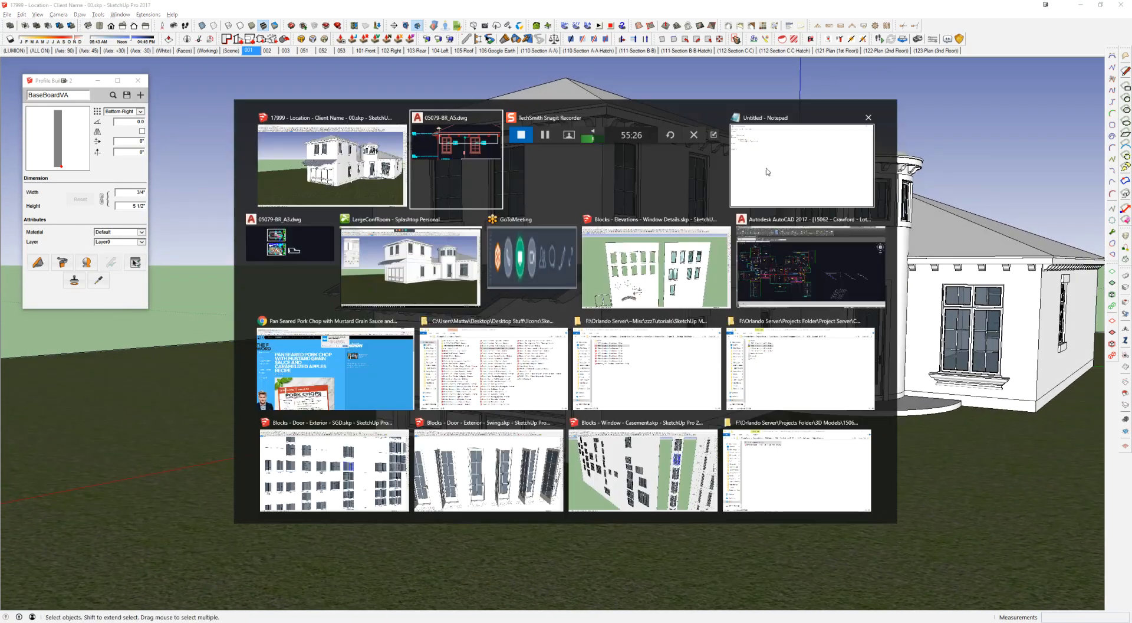
{"action": "scroll", "coordinate": [582, 232], "scroll_direction": "down", "scroll_amount": 3}
{"action": "middle_click_drag", "start_coordinate": [834, 278], "coordinate": [616, 273]}
{"action": "scroll", "coordinate": [592, 298], "scroll_direction": "up", "scroll_amount": 2}
{"action": "middle_click_drag", "start_coordinate": [526, 296], "coordinate": [681, 338]}
{"action": "key", "text": "Escape"}
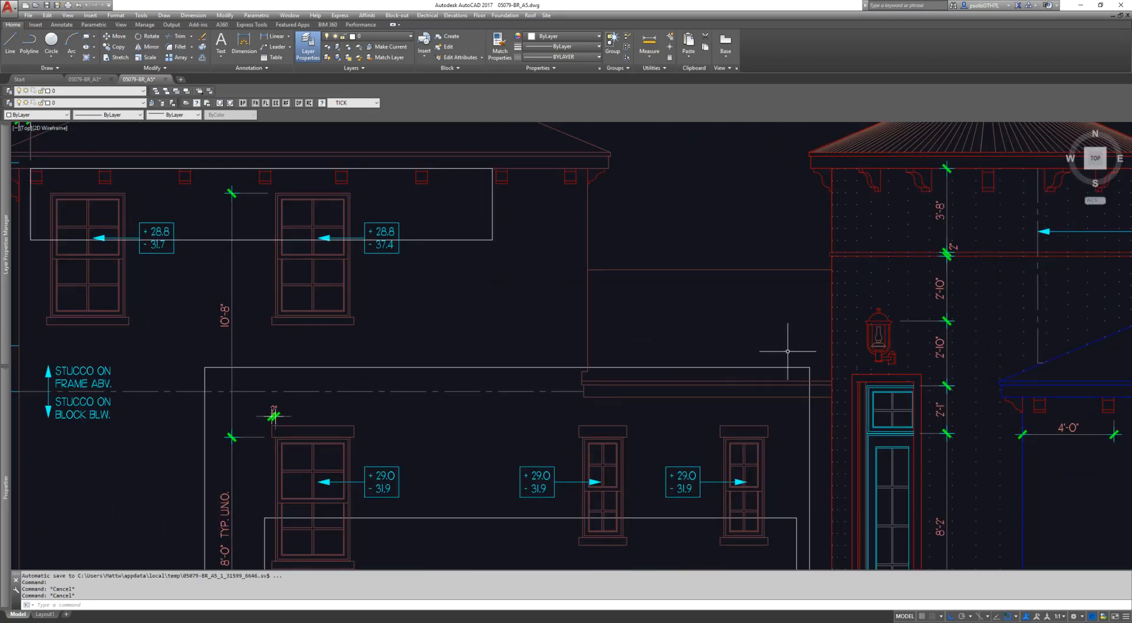
Step: Draw a rectangle over the projecting end profile of the 2" trim band at the wall's edge
{"action": "scroll", "coordinate": [901, 282], "scroll_direction": "up", "scroll_amount": 3}
{"action": "middle_click_drag", "start_coordinate": [652, 230], "coordinate": [586, 311]}
{"action": "scroll", "coordinate": [548, 245], "scroll_direction": "up", "scroll_amount": 3}
{"action": "scroll", "coordinate": [627, 245], "scroll_direction": "down", "scroll_amount": 3}
{"action": "key", "text": "Escape"}
{"action": "middle_click_drag", "start_coordinate": [627, 245], "coordinate": [516, 351]}
{"action": "key", "text": "Escape"}
{"action": "type", "text": "rec RECTANG"}
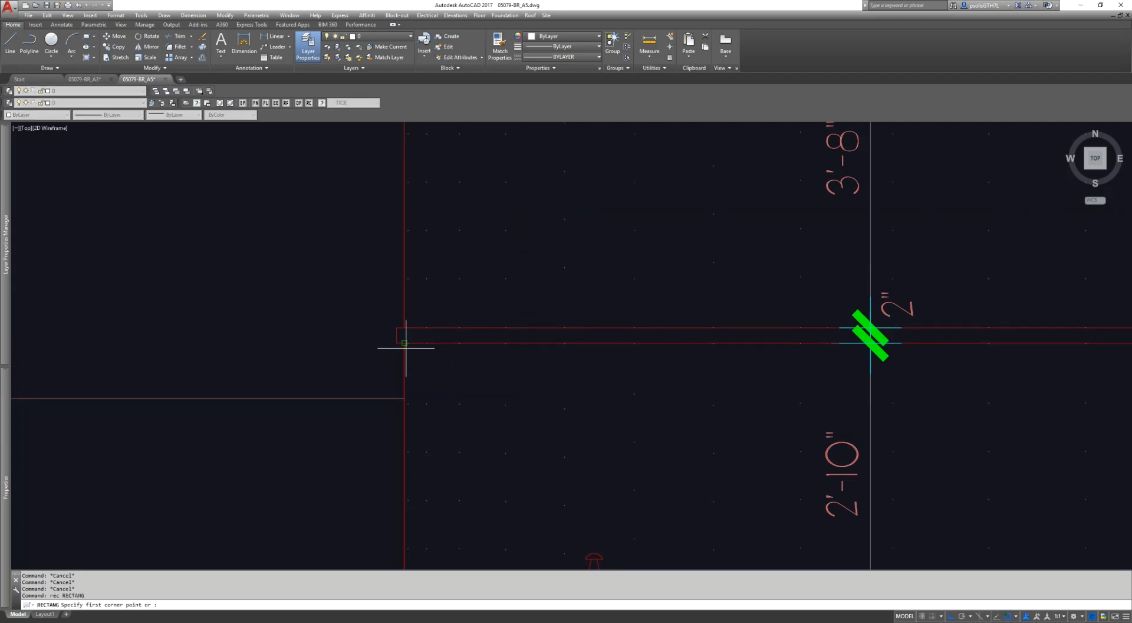
{"action": "key", "text": "Return"}
{"action": "left_click", "coordinate": [396, 329]}
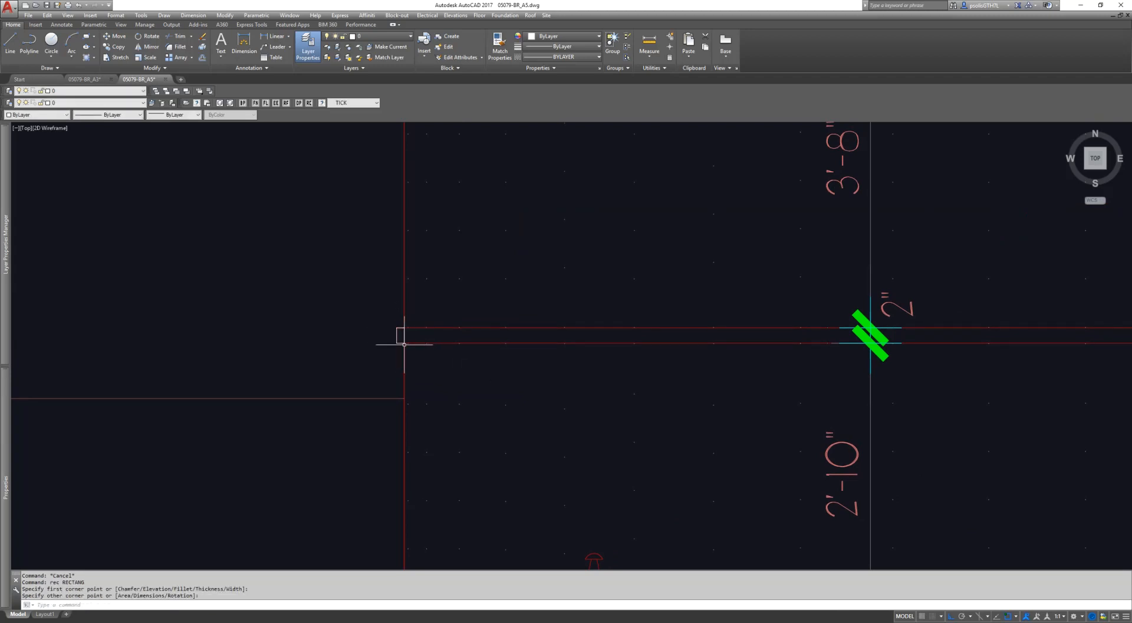
Step: Add linear dimensions to the width and height of the band's profile rectangle
{"action": "key", "text": "Escape"}
{"action": "scroll", "coordinate": [405, 345], "scroll_direction": "up", "scroll_amount": 3}
{"action": "type", "text": "dli"}
{"action": "key", "text": "Return"}
{"action": "left_click", "coordinate": [368, 274]}
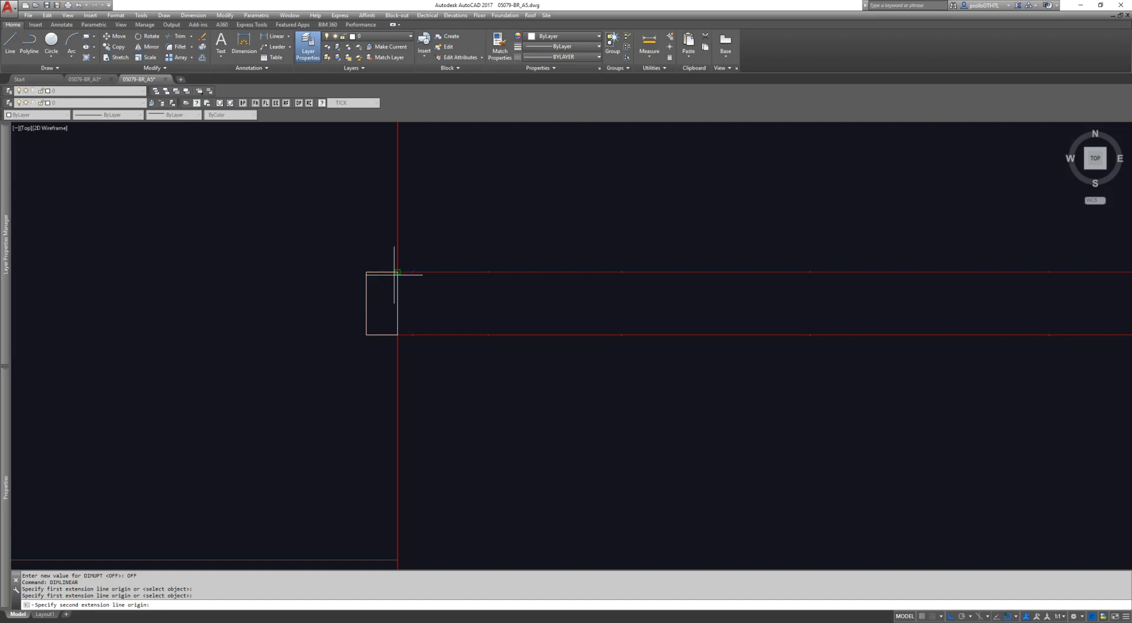
{"action": "left_click", "coordinate": [398, 272]}
{"action": "left_click", "coordinate": [383, 213]}
{"action": "scroll", "coordinate": [407, 277], "scroll_direction": "down", "scroll_amount": 4}
{"action": "key", "text": "Return"}
{"action": "left_click", "coordinate": [390, 301]}
{"action": "left_click", "coordinate": [389, 277]}
{"action": "left_click", "coordinate": [303, 289]}
{"action": "key", "text": "Escape"}
Step: Switch to the SketchUp house model and draw a small trim-profile rectangle on the wall beside the round tower
{"action": "key", "text": "alt+Tab"}
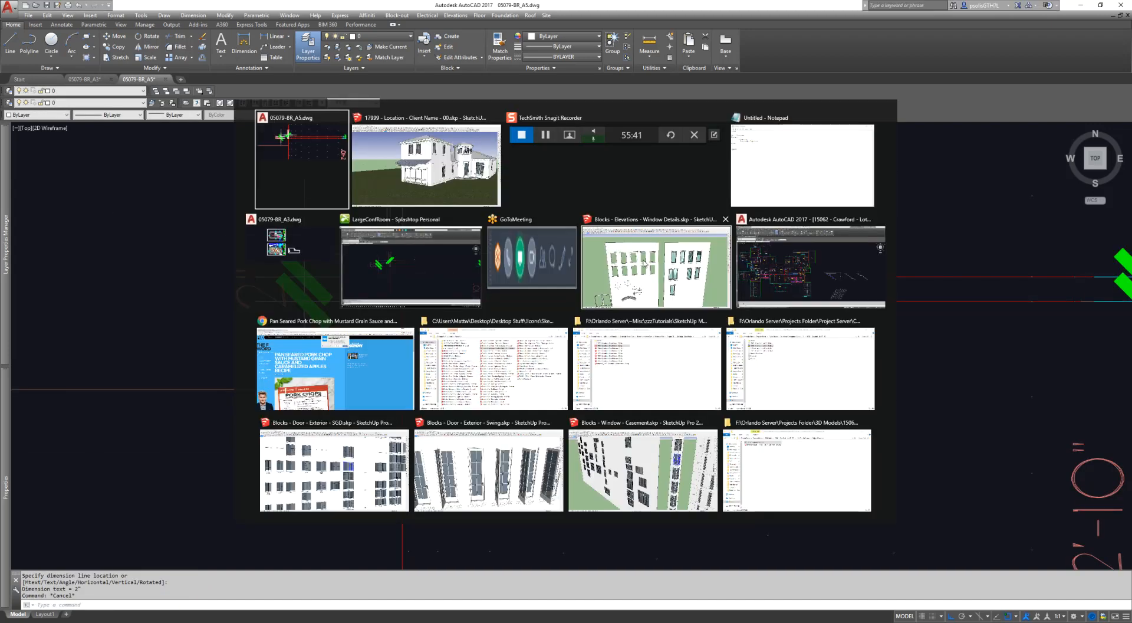
{"action": "left_click", "coordinate": [448, 171]}
{"action": "mouse_move", "coordinate": [609, 222]}
{"action": "middle_mouse_down"}
{"action": "mouse_move", "coordinate": [632, 329]}
{"action": "mouse_move", "coordinate": [725, 273]}
{"action": "mouse_move", "coordinate": [680, 407]}
{"action": "middle_mouse_up"}
{"action": "scroll", "coordinate": [680, 407], "scroll_direction": "up", "scroll_amount": 5}
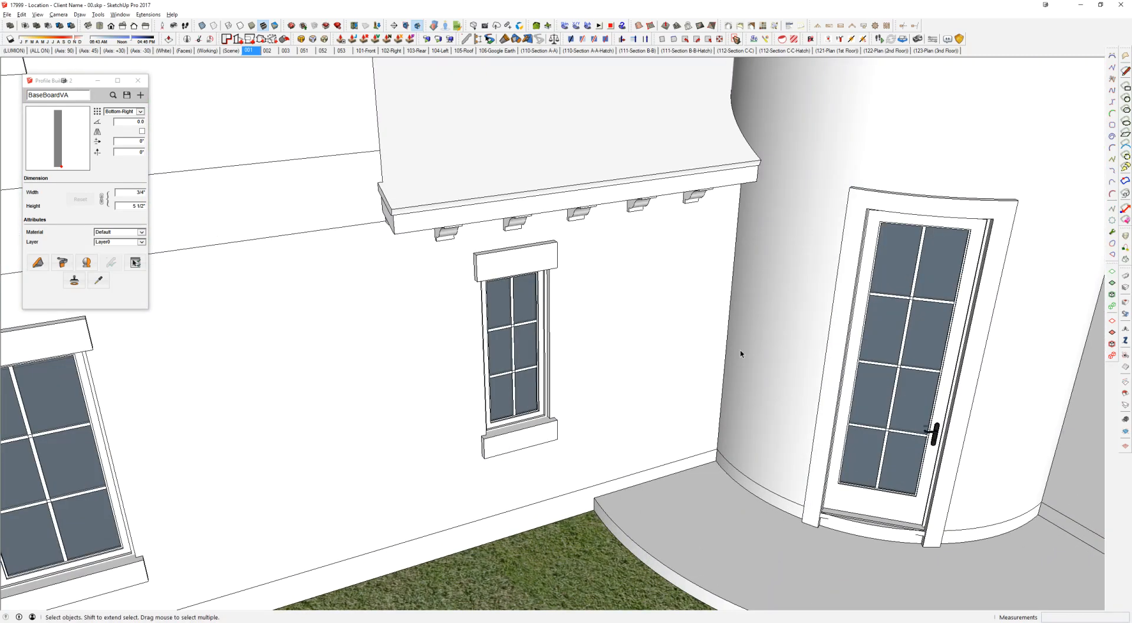
{"action": "scroll", "coordinate": [741, 354], "scroll_direction": "down", "scroll_amount": 1}
{"action": "key", "text": "r"}
{"action": "left_click", "coordinate": [659, 345]}
{"action": "key", "text": "space"}
Step: Rotate the trim profile by 90 degrees
{"action": "scroll", "coordinate": [663, 348], "scroll_direction": "up", "scroll_amount": 3}
{"action": "scroll", "coordinate": [676, 377], "scroll_direction": "up", "scroll_amount": 5}
{"action": "key", "text": "q"}
{"action": "left_click", "coordinate": [654, 369]}
{"action": "key", "text": "Right"}
{"action": "left_click", "coordinate": [576, 288]}
{"action": "scroll", "coordinate": [638, 248], "scroll_direction": "up", "scroll_amount": 1}
{"action": "key", "text": "Escape"}
{"action": "left_click", "coordinate": [661, 370]}
{"action": "left_click", "coordinate": [627, 316]}
{"action": "type", "text": "90"}
{"action": "key", "text": "Return"}
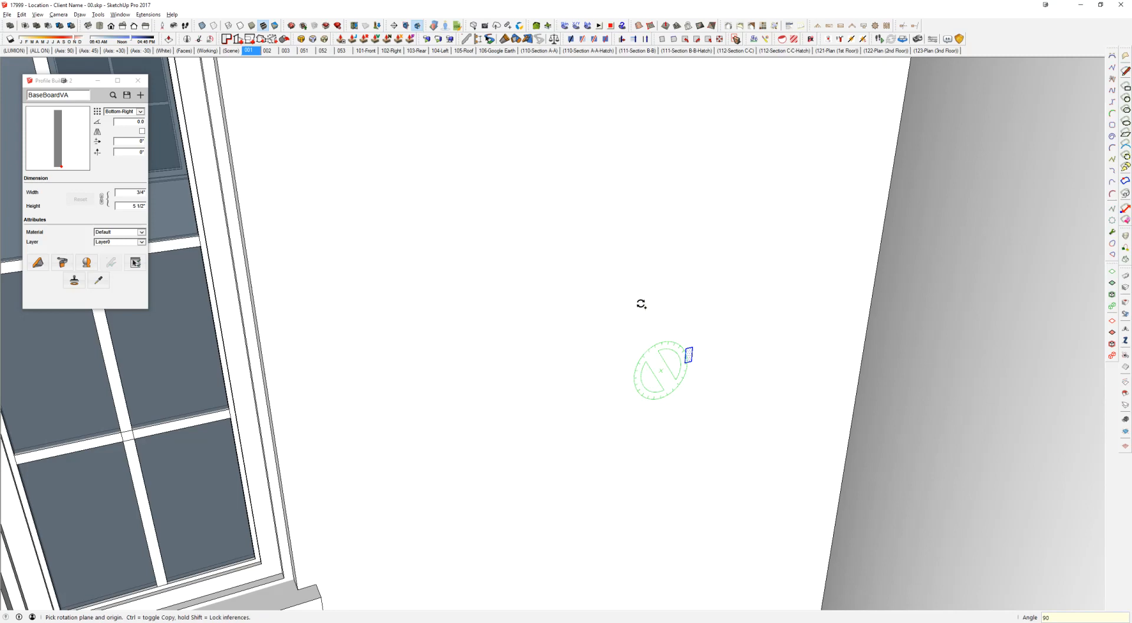
Step: Move the trim profile to the curved sill of the tower's upper window, entering a distance of 3/4"
{"action": "key", "text": "m"}
{"action": "left_click", "coordinate": [689, 351]}
{"action": "scroll", "coordinate": [699, 308], "scroll_direction": "down", "scroll_amount": 6}
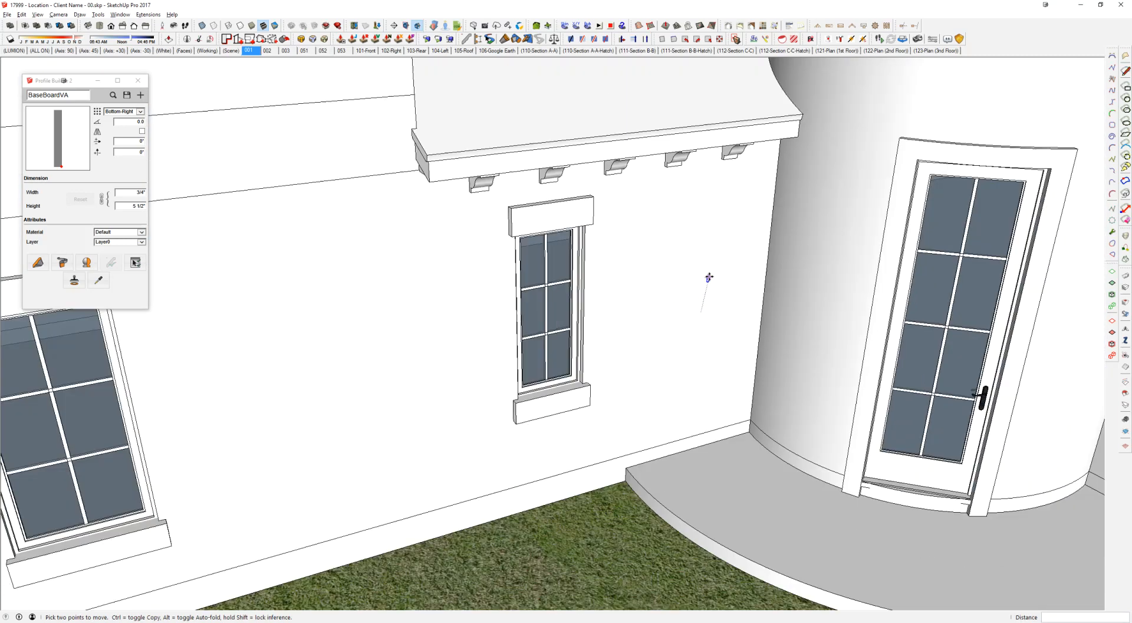
{"action": "middle_click_drag", "start_coordinate": [708, 278], "coordinate": [856, 531]}
{"action": "scroll", "coordinate": [819, 448], "scroll_direction": "up", "scroll_amount": 3}
{"action": "scroll", "coordinate": [792, 348], "scroll_direction": "up", "scroll_amount": 4}
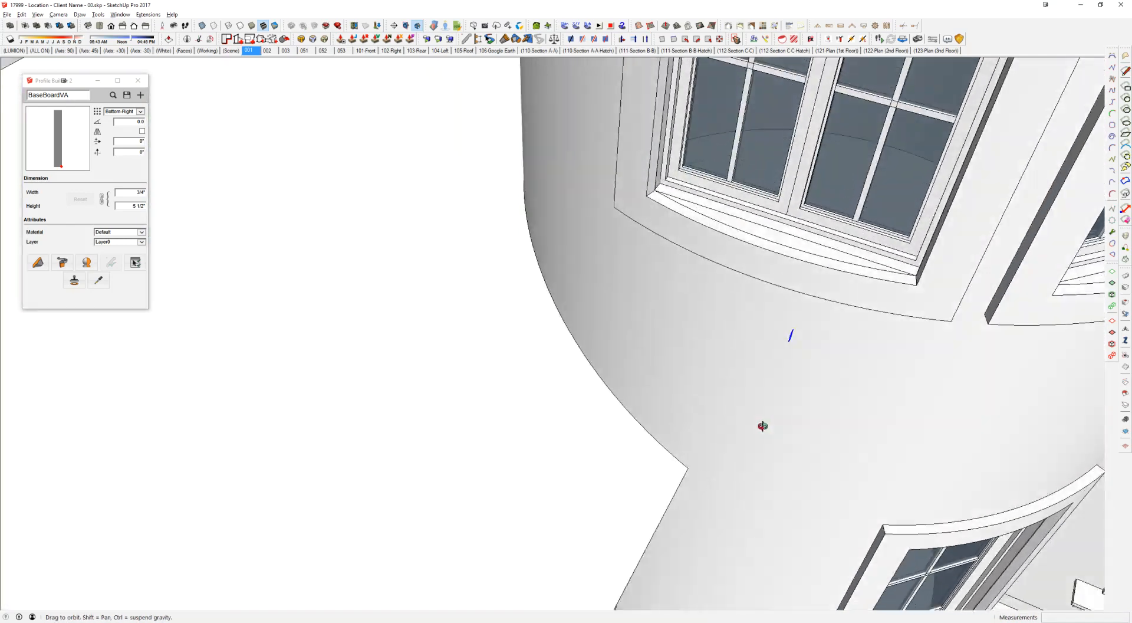
{"action": "scroll", "coordinate": [682, 324], "scroll_direction": "up", "scroll_amount": 4}
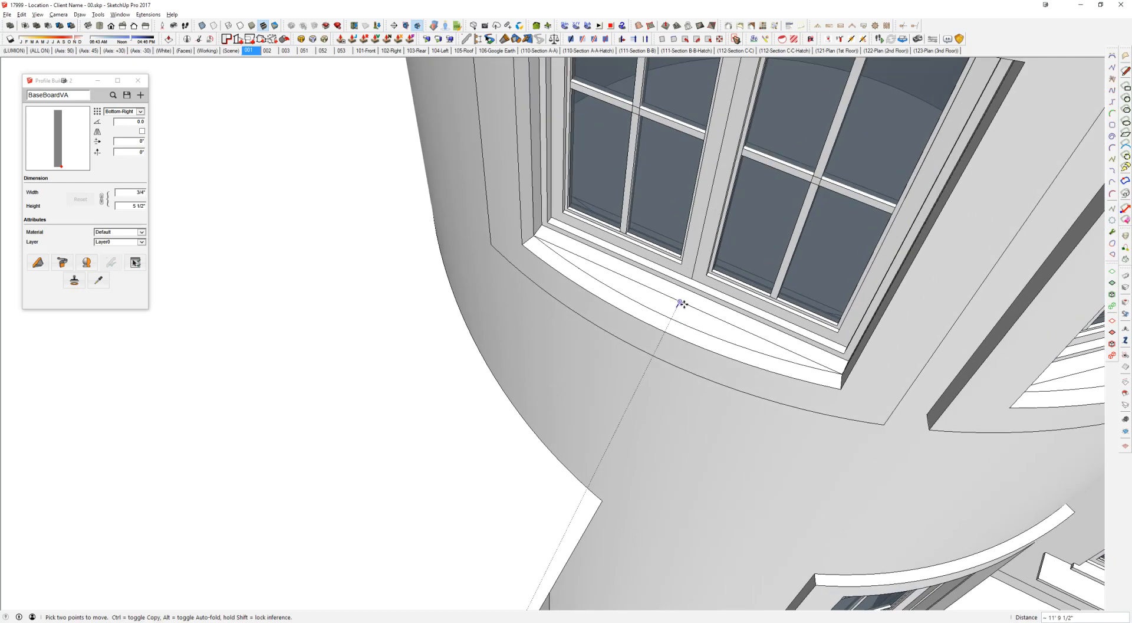
{"action": "type", "text": "3/4"}
{"action": "key", "text": "Return"}
{"action": "middle_click_drag", "start_coordinate": [669, 317], "coordinate": [631, 305]}
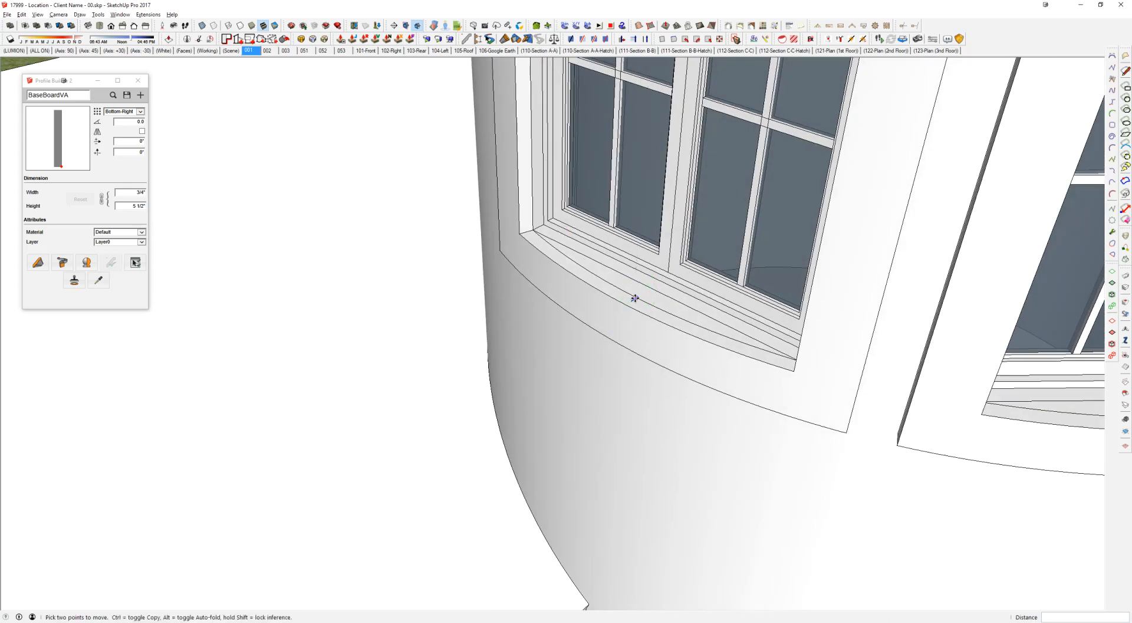
Step: Align the profile with the head trim of the lower tower window, and raise it by 3' and another 1'
{"action": "left_click", "coordinate": [636, 298]}
{"action": "scroll", "coordinate": [632, 376], "scroll_direction": "down", "scroll_amount": 3}
{"action": "middle_click_drag", "start_coordinate": [632, 376], "coordinate": [614, 197], "text": "shift"}
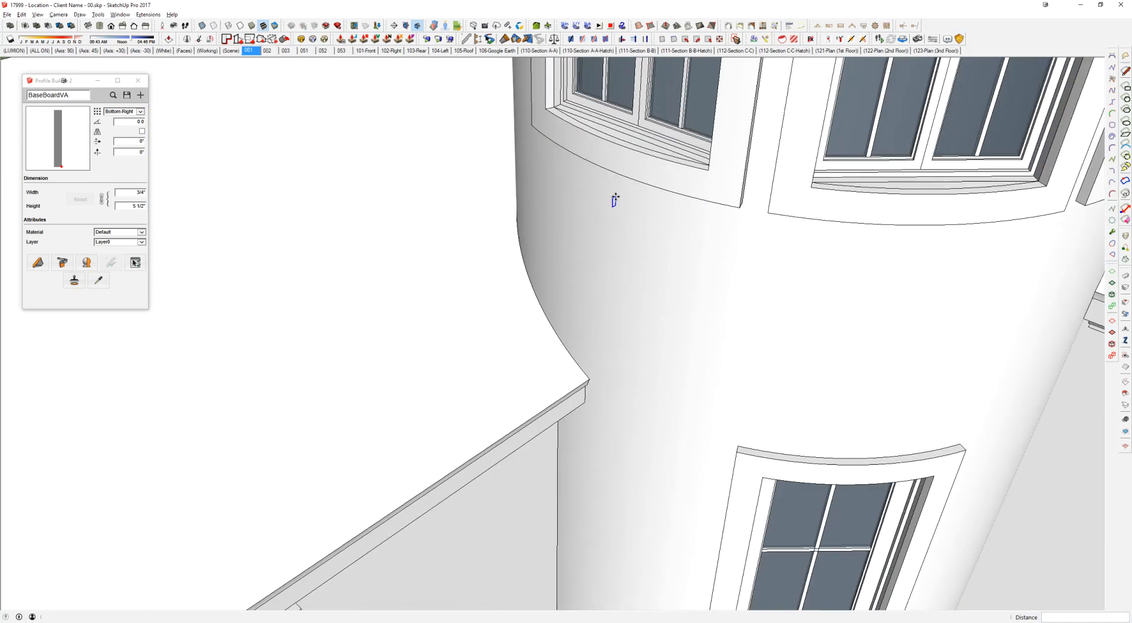
{"action": "left_click", "coordinate": [739, 448], "text": "shift"}
{"action": "left_click", "coordinate": [636, 356]}
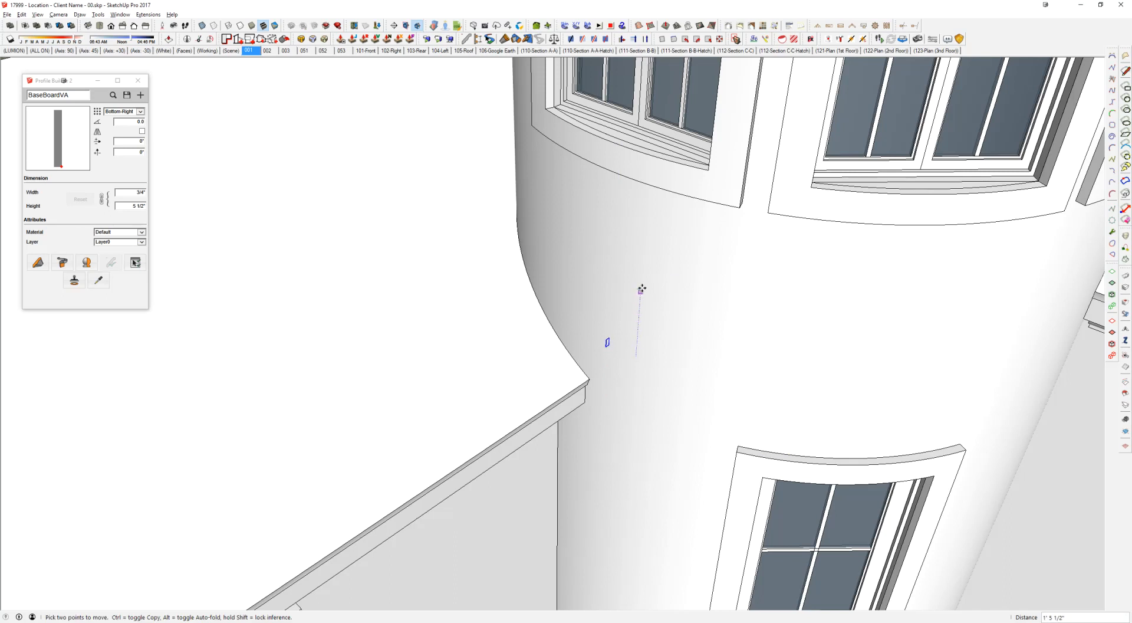
{"action": "type", "text": "3'"}
{"action": "key", "text": "Return"}
{"action": "scroll", "coordinate": [550, 462], "scroll_direction": "down", "scroll_amount": 3}
{"action": "middle_click_drag", "start_coordinate": [592, 369], "coordinate": [589, 397]}
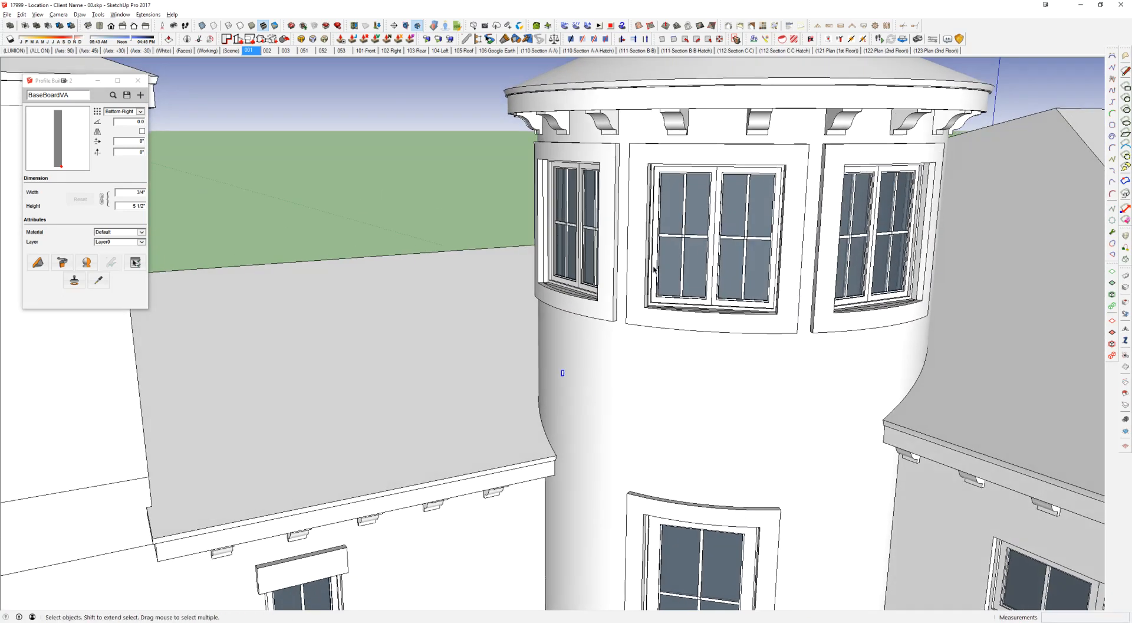
{"action": "mouse_move", "coordinate": [669, 326]}
{"action": "middle_mouse_down"}
{"action": "mouse_move", "coordinate": [730, 224]}
{"action": "mouse_move", "coordinate": [674, 310]}
{"action": "middle_mouse_up"}
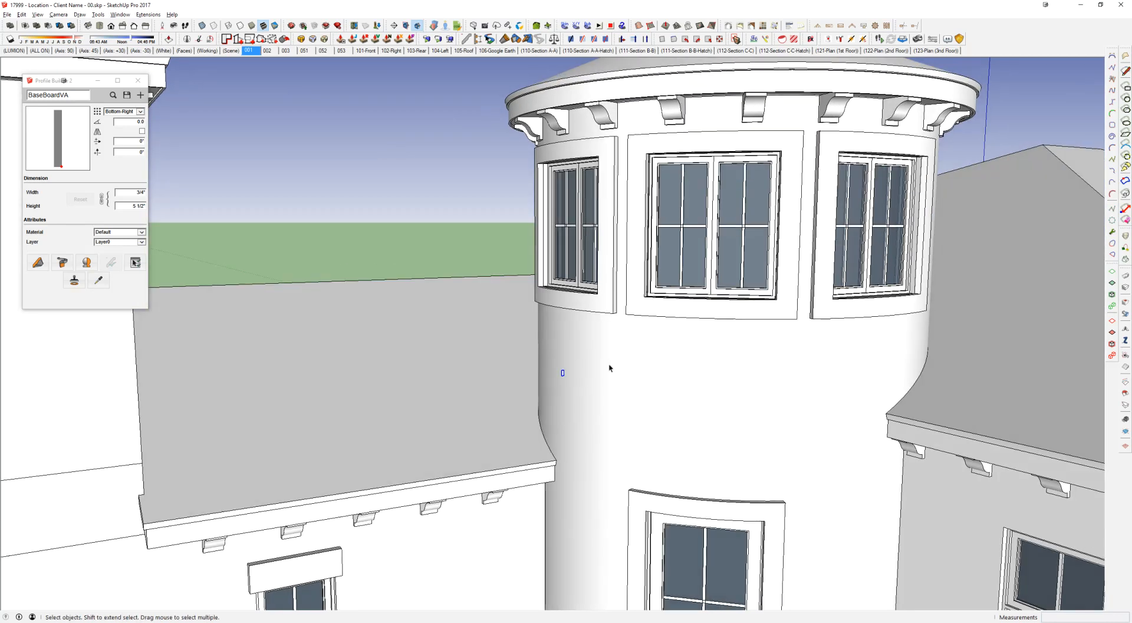
{"action": "left_click", "coordinate": [668, 406]}
{"action": "type", "text": "1'"}
{"action": "key", "text": "Return"}
Step: Open the round tower wall and copy its ring-shaped top face with both circular edges
{"action": "key", "text": "space"}
{"action": "left_click", "coordinate": [628, 429]}
{"action": "double_click", "coordinate": [628, 428]}
{"action": "double_click", "coordinate": [643, 128]}
{"action": "key", "text": "ctrl+a"}
{"action": "middle_click_drag", "start_coordinate": [643, 125], "coordinate": [629, 150]}
{"action": "left_click", "coordinate": [594, 137]}
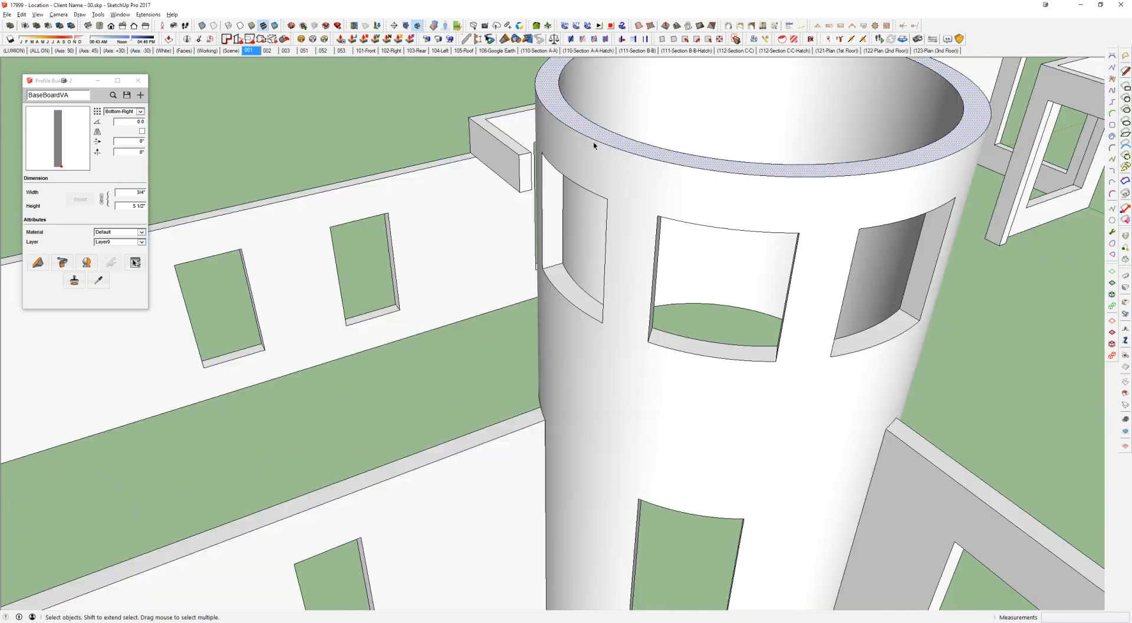
{"action": "double_click", "coordinate": [577, 120]}
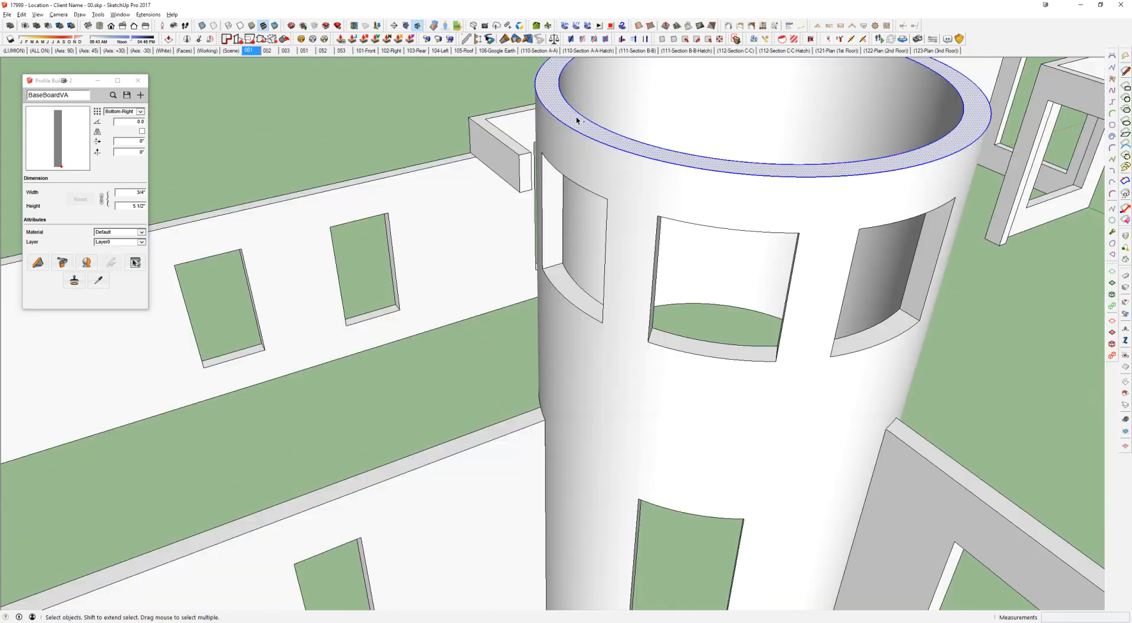
{"action": "key", "text": "Escape"}
{"action": "key", "text": "Escape"}
{"action": "scroll", "coordinate": [576, 147], "scroll_direction": "down", "scroll_amount": 1}
{"action": "scroll", "coordinate": [583, 329], "scroll_direction": "up", "scroll_amount": 2}
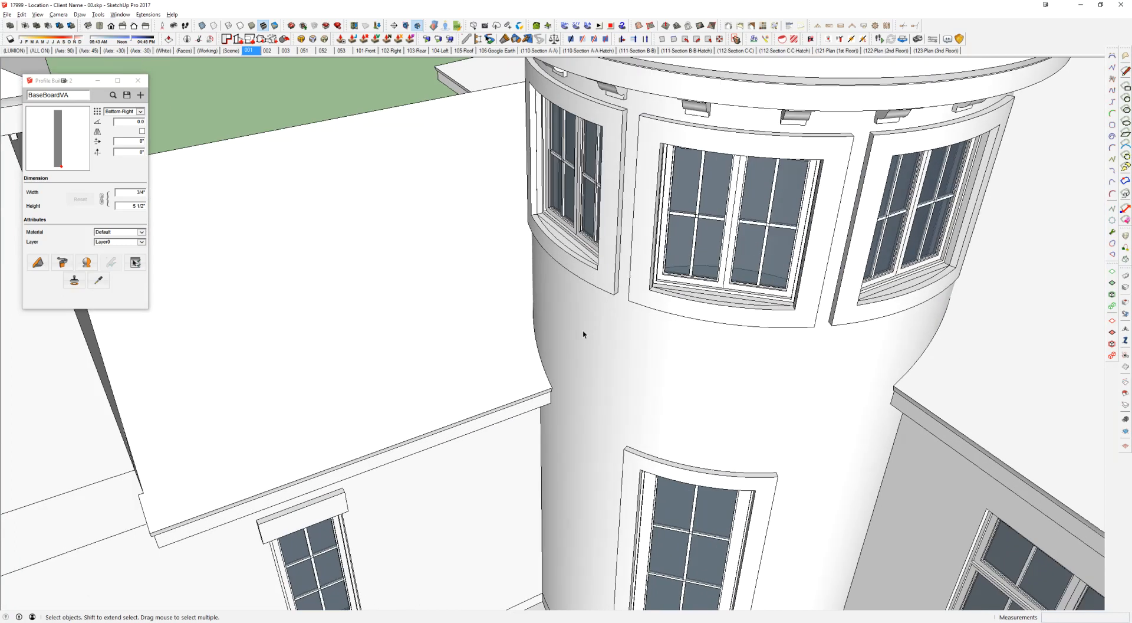
Step: Open the trim profile's group, paste the ring in place, and erase its inner circle
{"action": "double_click", "coordinate": [560, 290]}
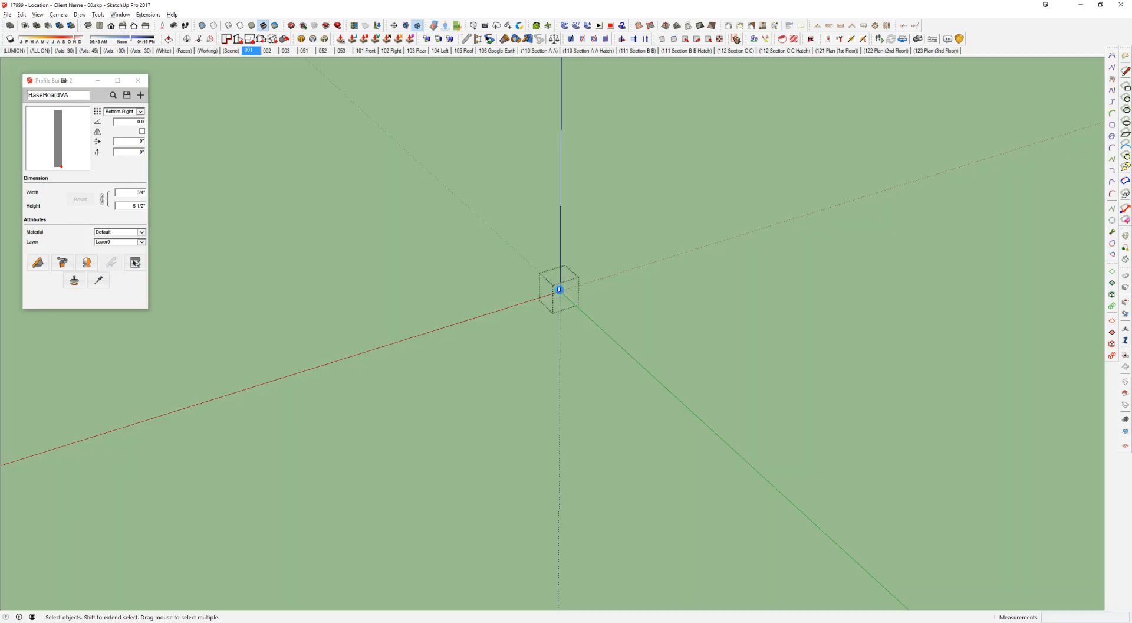
{"action": "scroll", "coordinate": [559, 290], "scroll_direction": "up", "scroll_amount": 5}
{"action": "middle_click_drag", "start_coordinate": [729, 86], "coordinate": [684, 230], "text": "shift"}
{"action": "key", "text": "e"}
{"action": "left_click", "coordinate": [680, 225]}
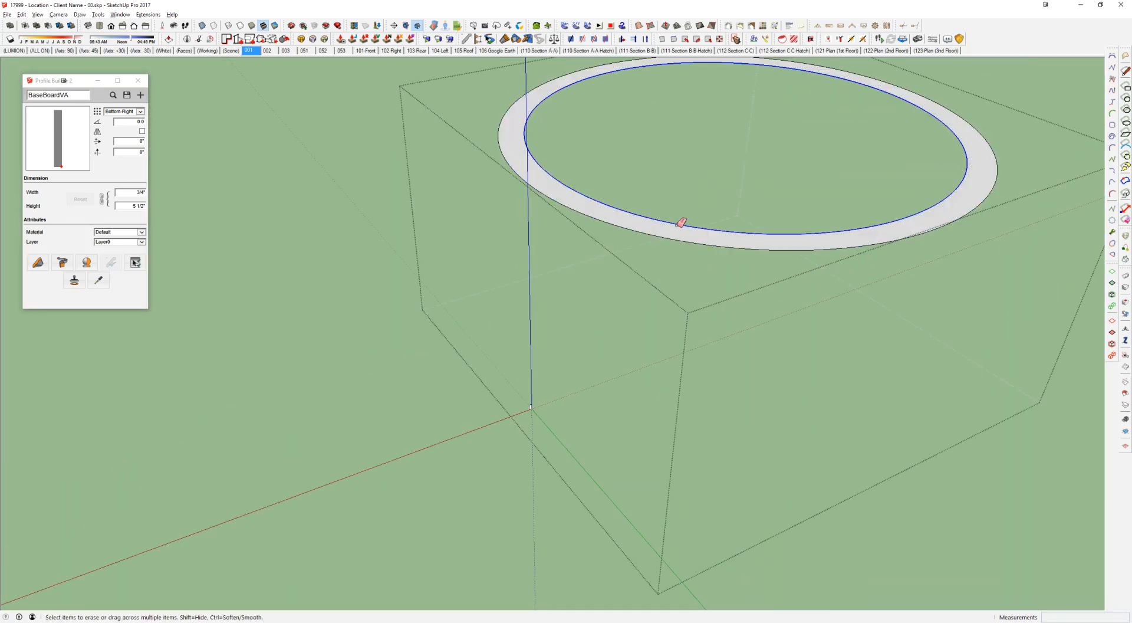
Step: Sweep the trim profile around the circle with Follow Me and delete the leftover circular face
{"action": "key", "text": "space"}
{"action": "left_click", "coordinate": [672, 227]}
{"action": "key", "text": "p"}
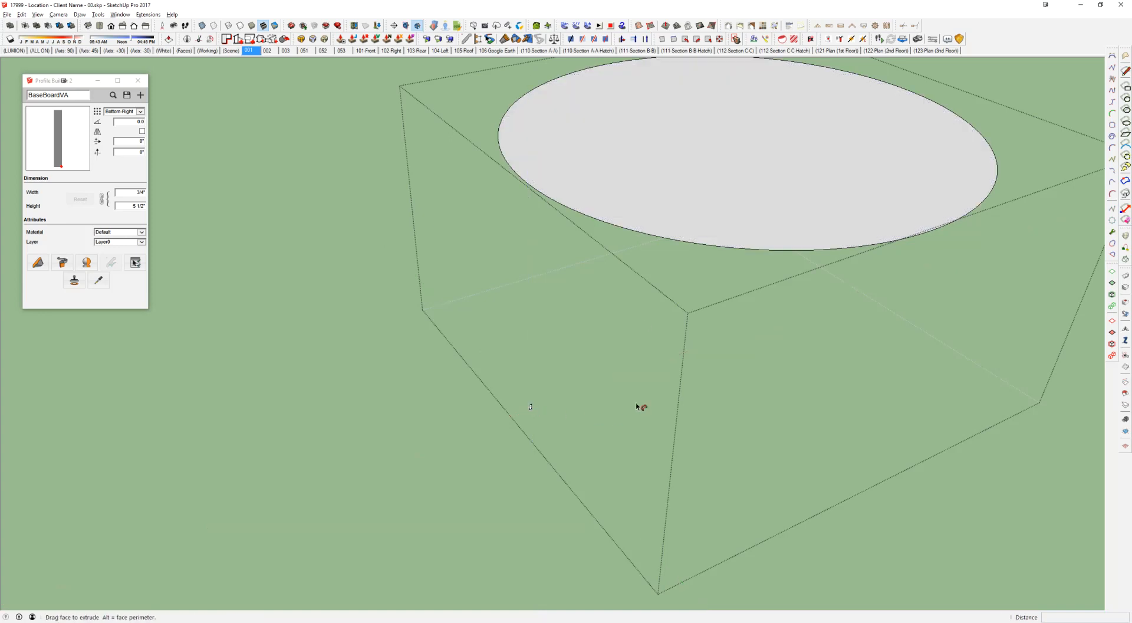
{"action": "key", "text": "space"}
{"action": "left_click", "coordinate": [762, 187]}
{"action": "key", "text": "Delete"}
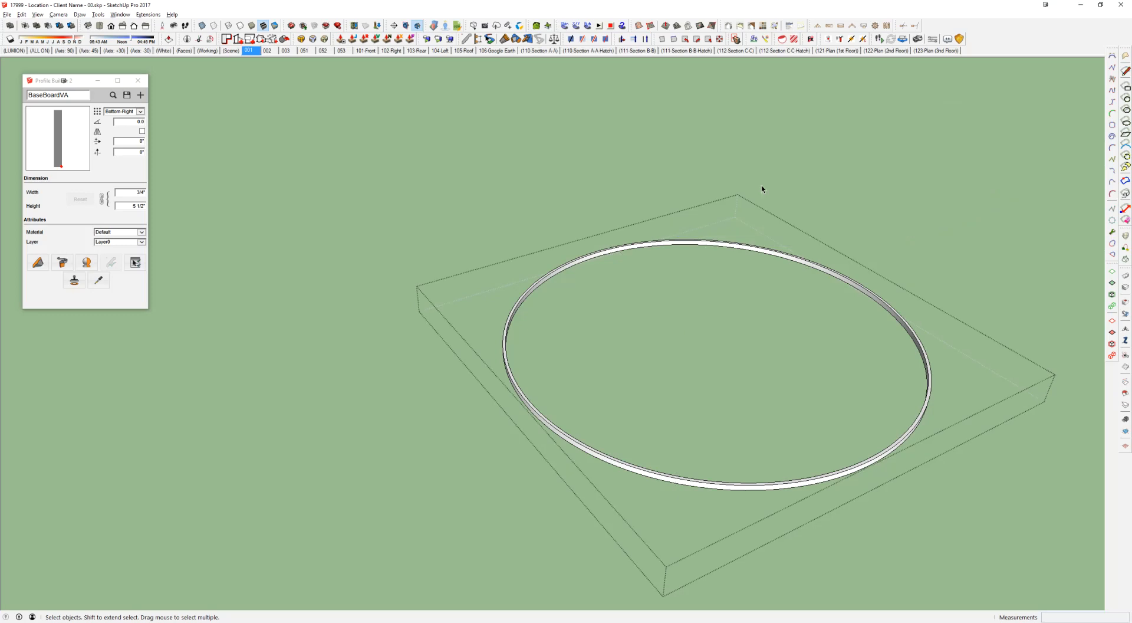
{"action": "key", "text": "Escape"}
{"action": "middle_click_drag", "start_coordinate": [743, 425], "coordinate": [607, 295]}
{"action": "scroll", "coordinate": [737, 340], "scroll_direction": "down", "scroll_amount": 2}
{"action": "middle_click_drag", "start_coordinate": [676, 291], "coordinate": [893, 303], "text": "shift"}
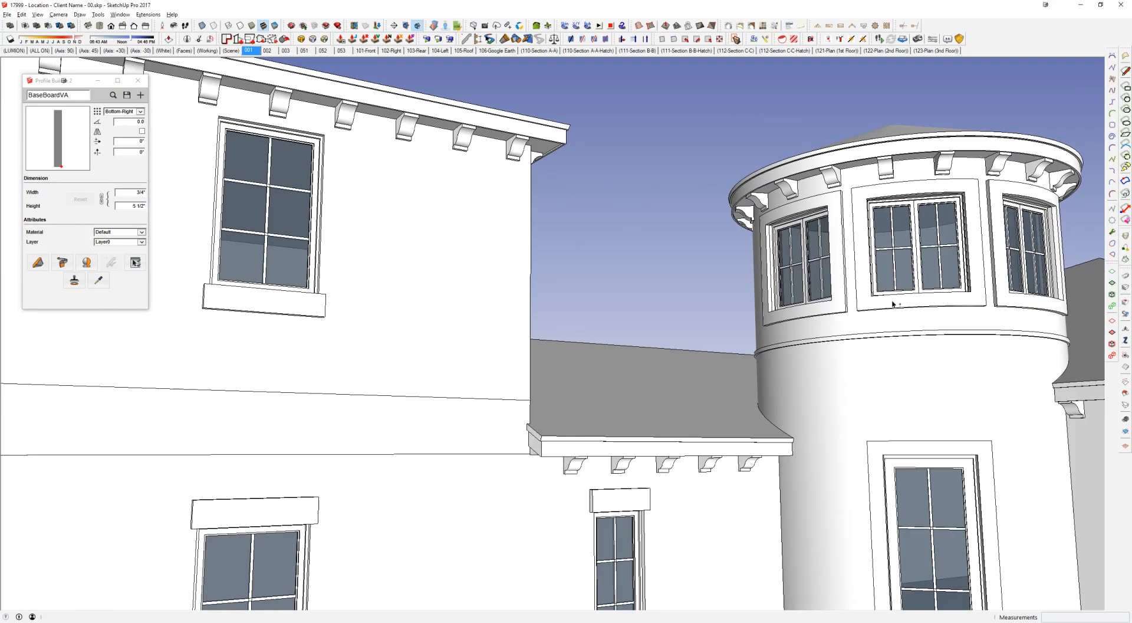
Step: Open a decorative eave bracket under the main roof and copy its curved side face
{"action": "middle_click_drag", "start_coordinate": [295, 184], "coordinate": [755, 253]}
{"action": "double_click", "coordinate": [754, 253]}
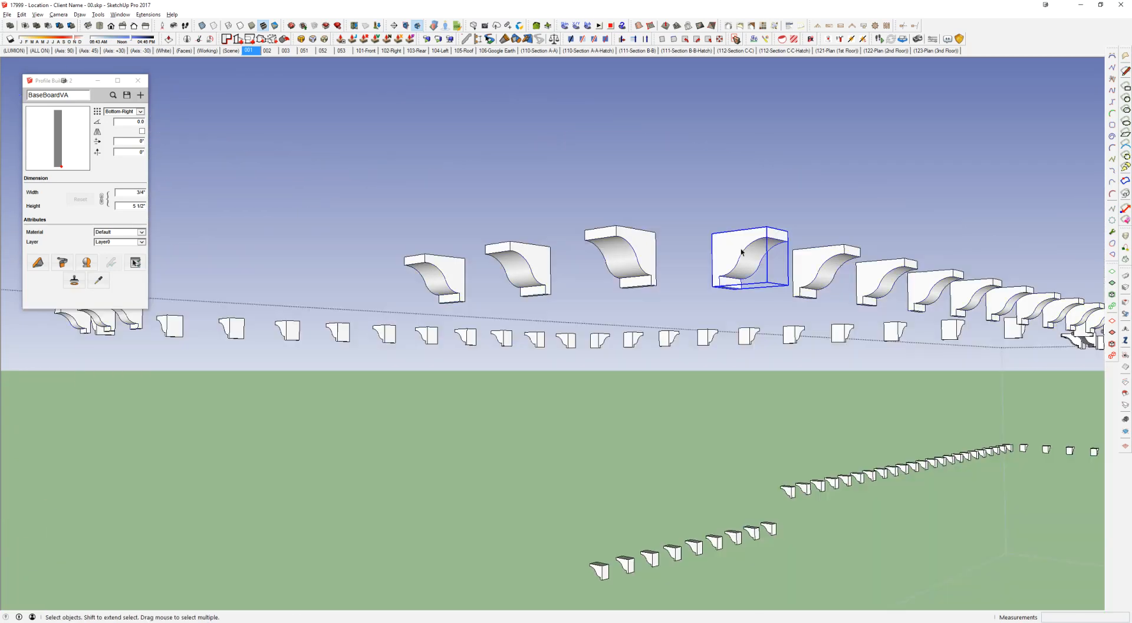
{"action": "double_click", "coordinate": [743, 252]}
{"action": "left_click", "coordinate": [743, 253]}
{"action": "left_click", "coordinate": [732, 247]}
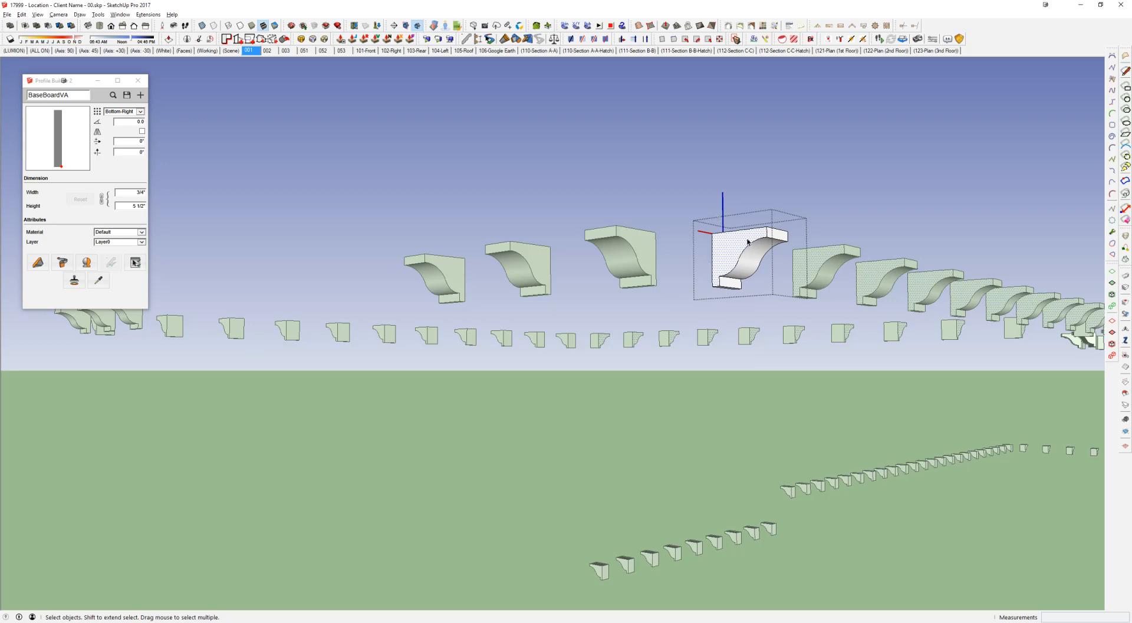
{"action": "key", "text": "Escape"}
{"action": "key", "text": "Escape"}
{"action": "key", "text": "Escape"}
Step: Hide the decorative brackets under the main roof's eaves
{"action": "right_click", "coordinate": [741, 240]}
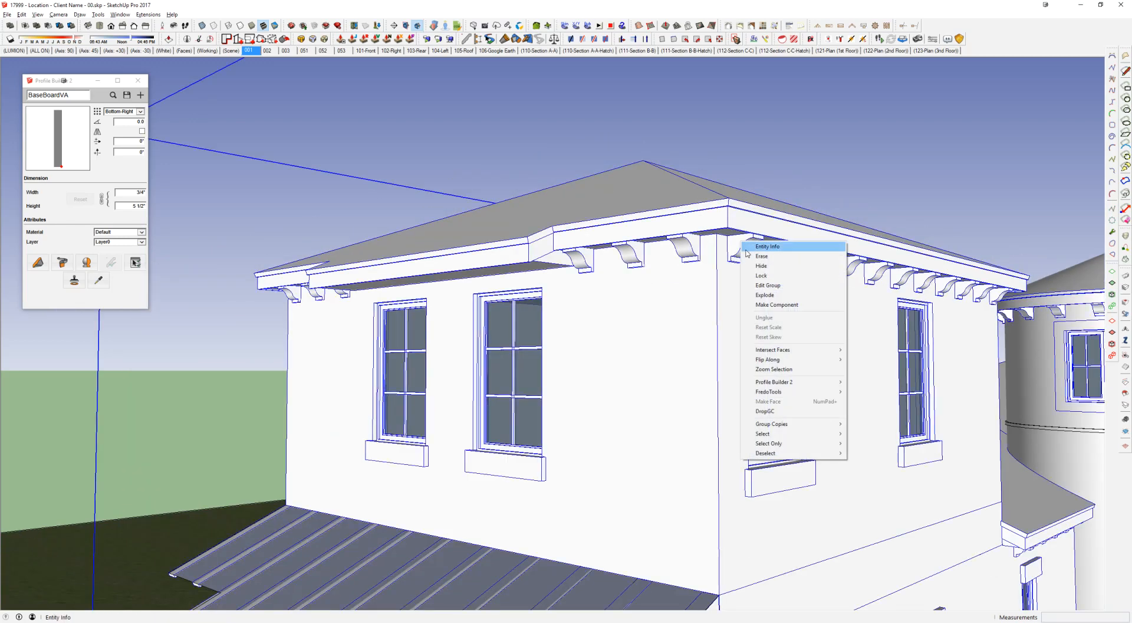
{"action": "double_click", "coordinate": [691, 251]}
{"action": "right_click", "coordinate": [692, 251]}
{"action": "left_click", "coordinate": [716, 276]}
{"action": "middle_click_drag", "start_coordinate": [725, 247], "coordinate": [742, 229]}
Step: Paste the bracket's side face in place, move its upper inner corner to the top corner of the wall, and group it
{"action": "key", "text": "ctrl+shift+v"}
{"action": "scroll", "coordinate": [742, 229], "scroll_direction": "up", "scroll_amount": 3}
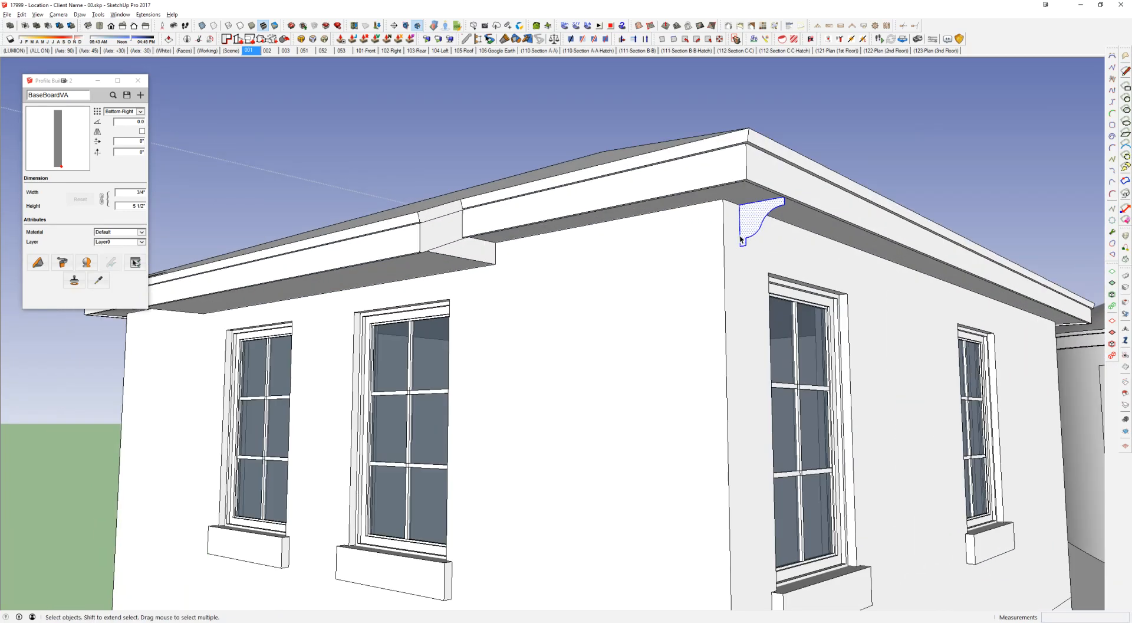
{"action": "key", "text": "m"}
{"action": "left_click", "coordinate": [741, 204]}
{"action": "left_click", "coordinate": [722, 195]}
{"action": "key", "text": "g"}
{"action": "key", "text": "space"}
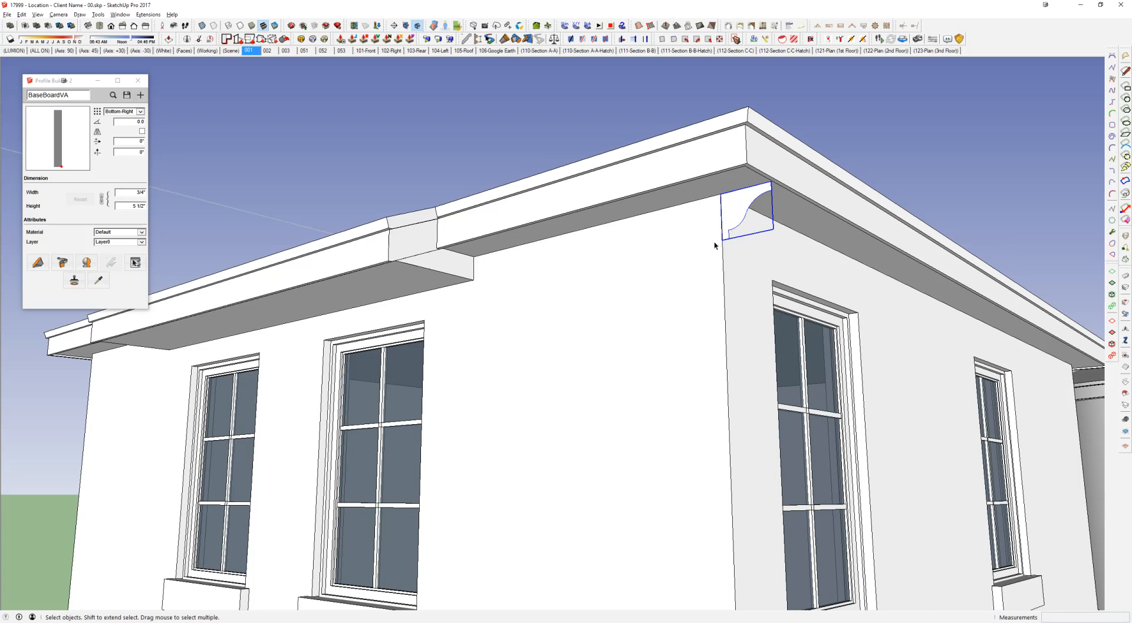
Step: Hide the main roof and open the bracket profile's group
{"action": "right_click", "coordinate": [732, 192]}
{"action": "left_click", "coordinate": [756, 185]}
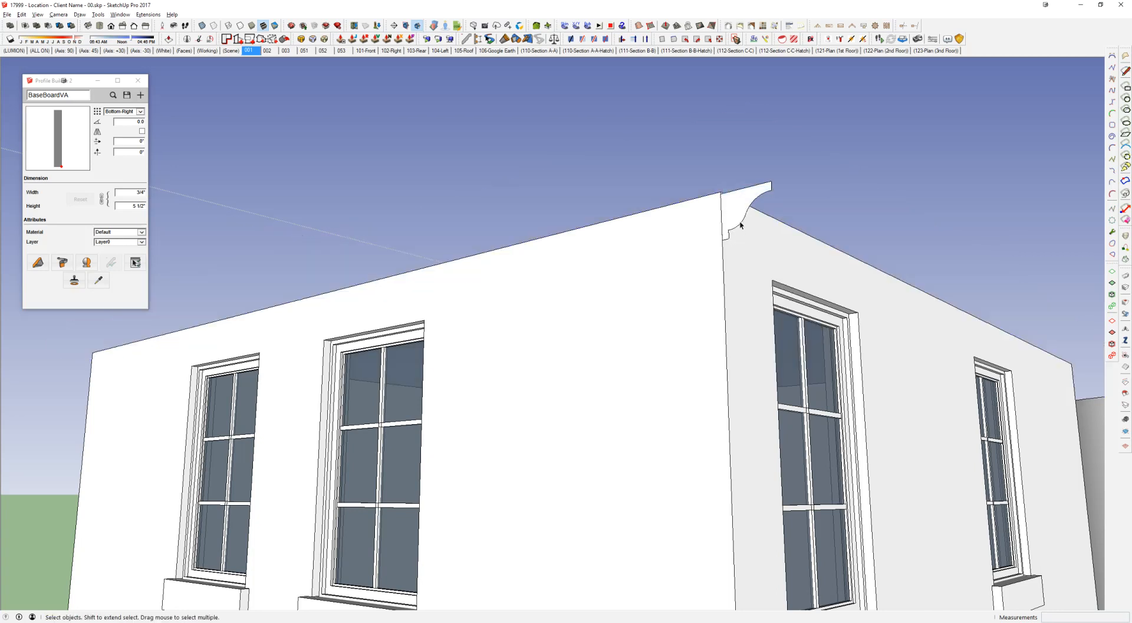
{"action": "scroll", "coordinate": [741, 213], "scroll_direction": "down", "scroll_amount": 10}
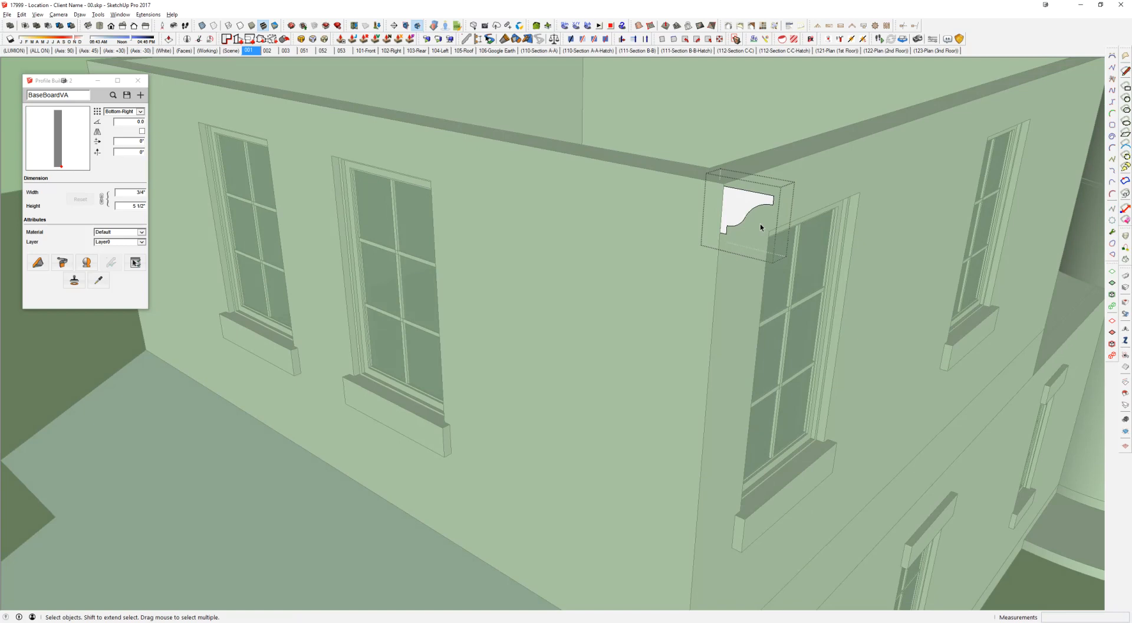
{"action": "scroll", "coordinate": [745, 212], "scroll_direction": "up", "scroll_amount": 3}
{"action": "middle_click_drag", "start_coordinate": [746, 212], "coordinate": [697, 326], "text": "shift"}
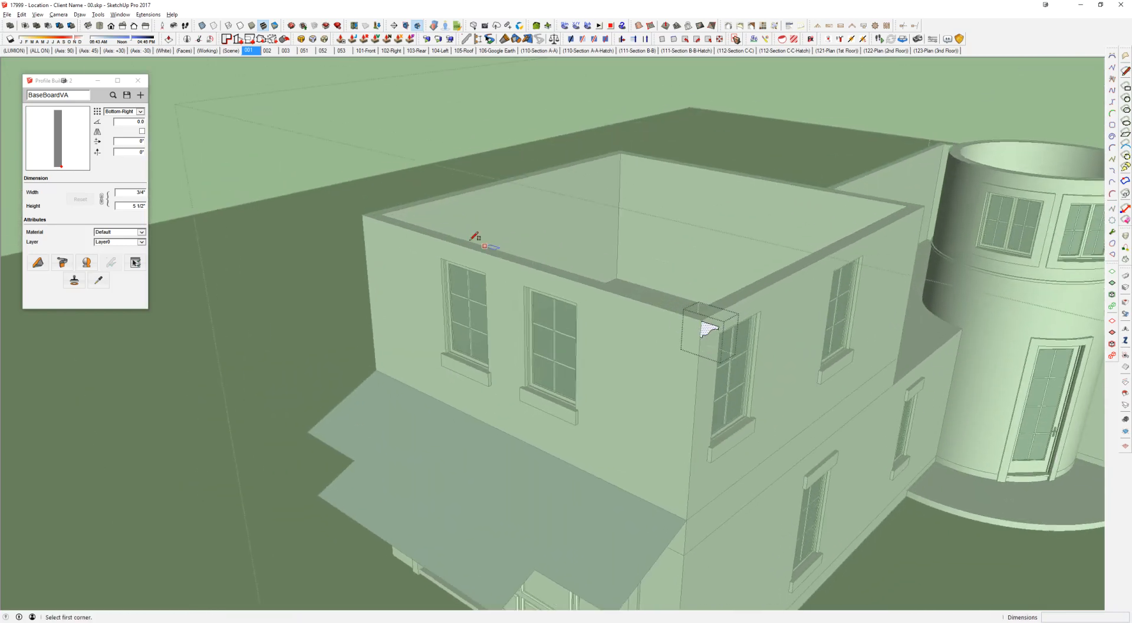
Step: Draw a rectangle across the upper-floor wall tops between opposite outer corners
{"action": "left_click", "coordinate": [361, 215]}
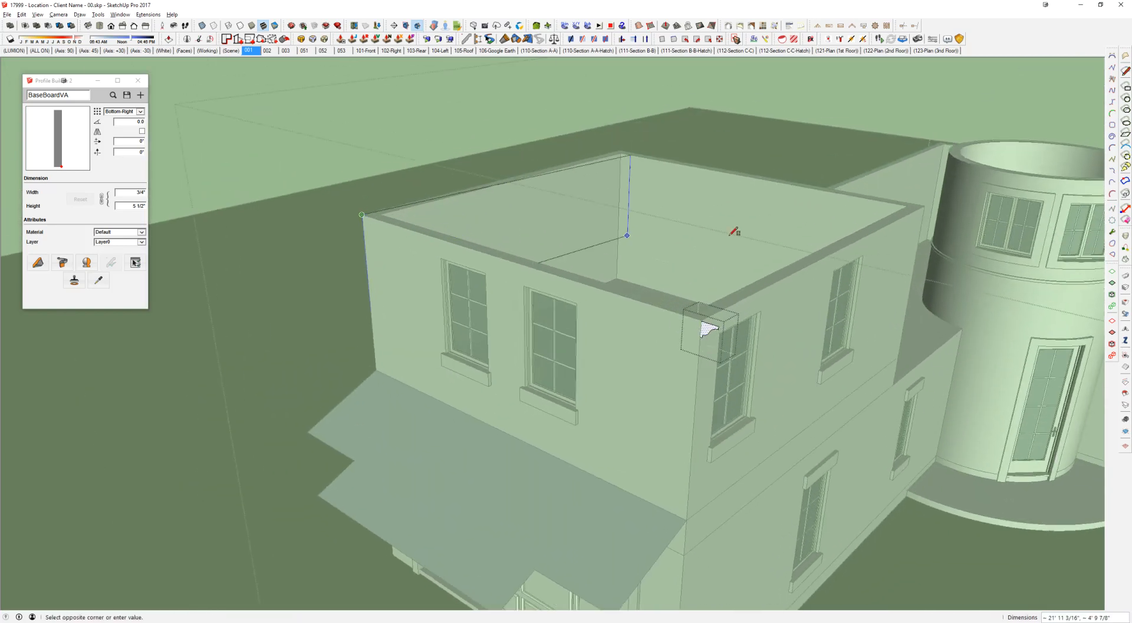
{"action": "left_click", "coordinate": [918, 205]}
{"action": "scroll", "coordinate": [663, 263], "scroll_direction": "up", "scroll_amount": 2}
{"action": "middle_click_drag", "start_coordinate": [707, 298], "coordinate": [748, 257]}
Step: Sweep the bracket profile around the rectangle with Follow Me and delete the leftover rectangular face
{"action": "key", "text": "space"}
{"action": "left_click", "coordinate": [730, 253]}
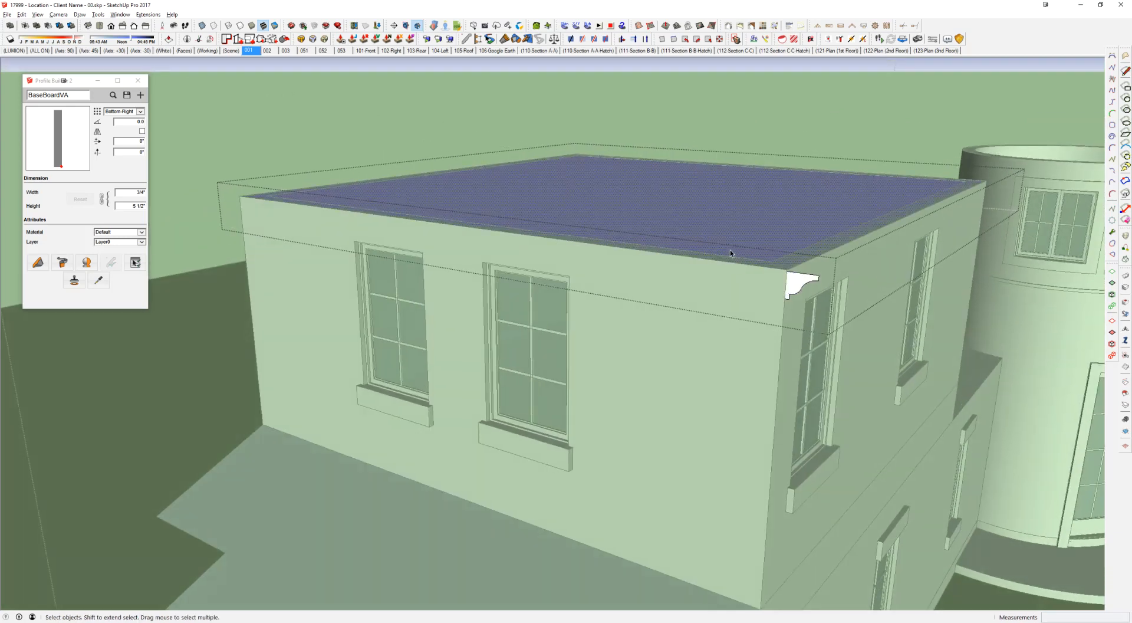
{"action": "key", "text": "shift+f"}
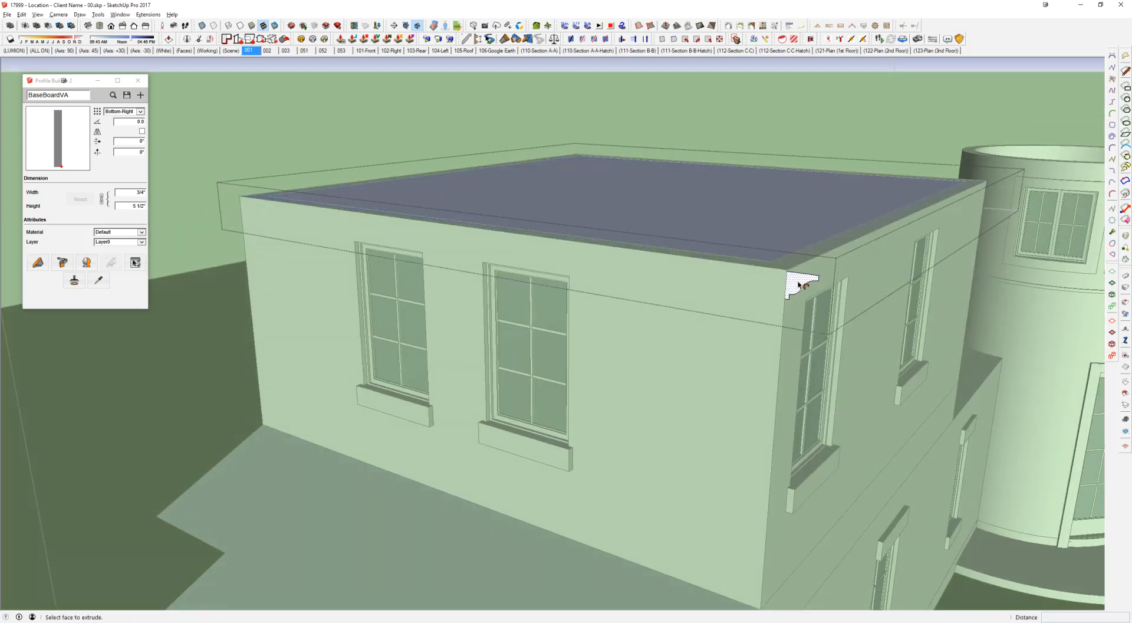
{"action": "left_click", "coordinate": [803, 285]}
{"action": "key", "text": "space"}
{"action": "key", "text": "Delete"}
Step: Close the swept cornice group and unhide the main roof and brackets
{"action": "middle_click_drag", "start_coordinate": [770, 293], "coordinate": [708, 215]}
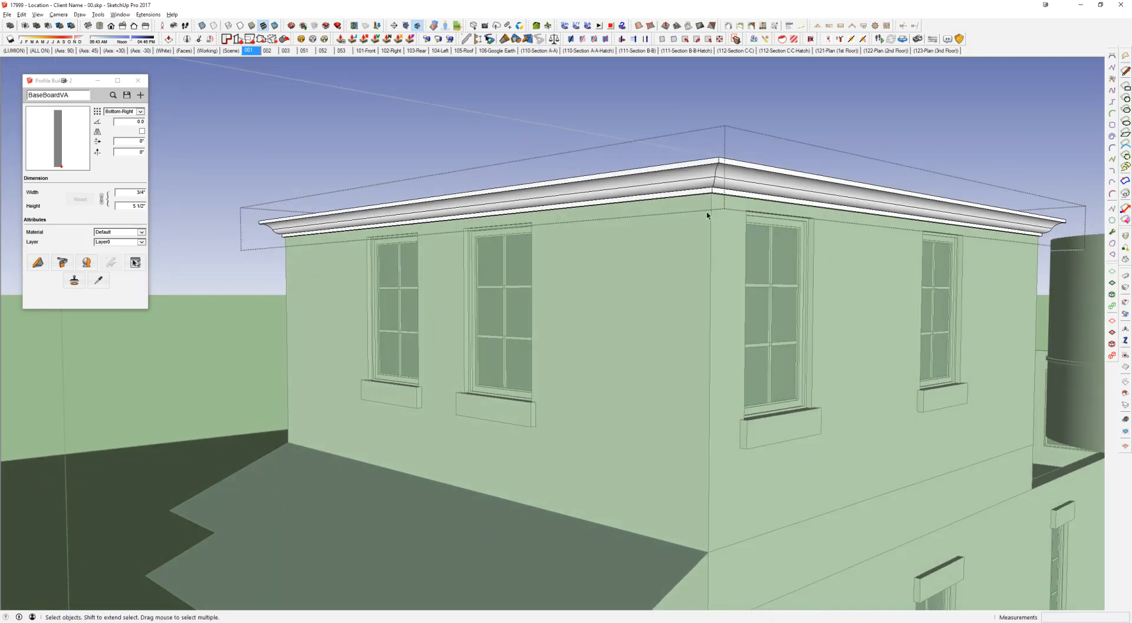
{"action": "left_click", "coordinate": [708, 215]}
{"action": "key", "text": "shift+h"}
Step: Try to hide the swept cornice under the main roof, and undo it
{"action": "right_click", "coordinate": [752, 178]}
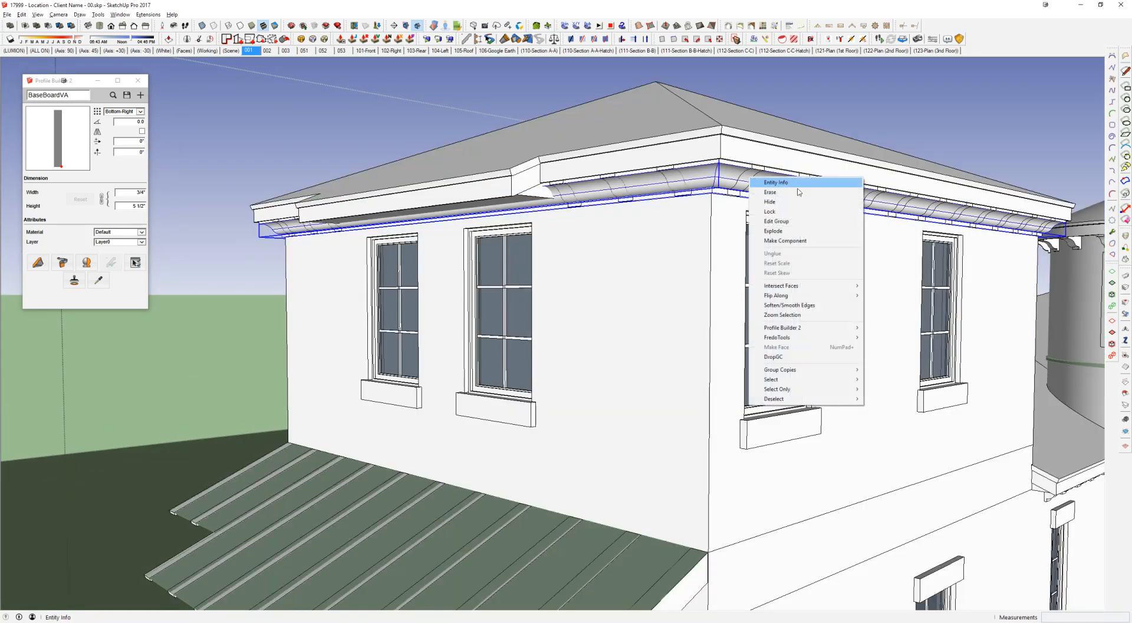
{"action": "left_click", "coordinate": [785, 205]}
{"action": "key", "text": "ctrl+z"}
Step: Hide the group with the decorative brackets, the rafters and the metal roof's standing seams
{"action": "middle_click_drag", "start_coordinate": [696, 516], "coordinate": [630, 374], "text": "shift"}
{"action": "right_click", "coordinate": [599, 382]}
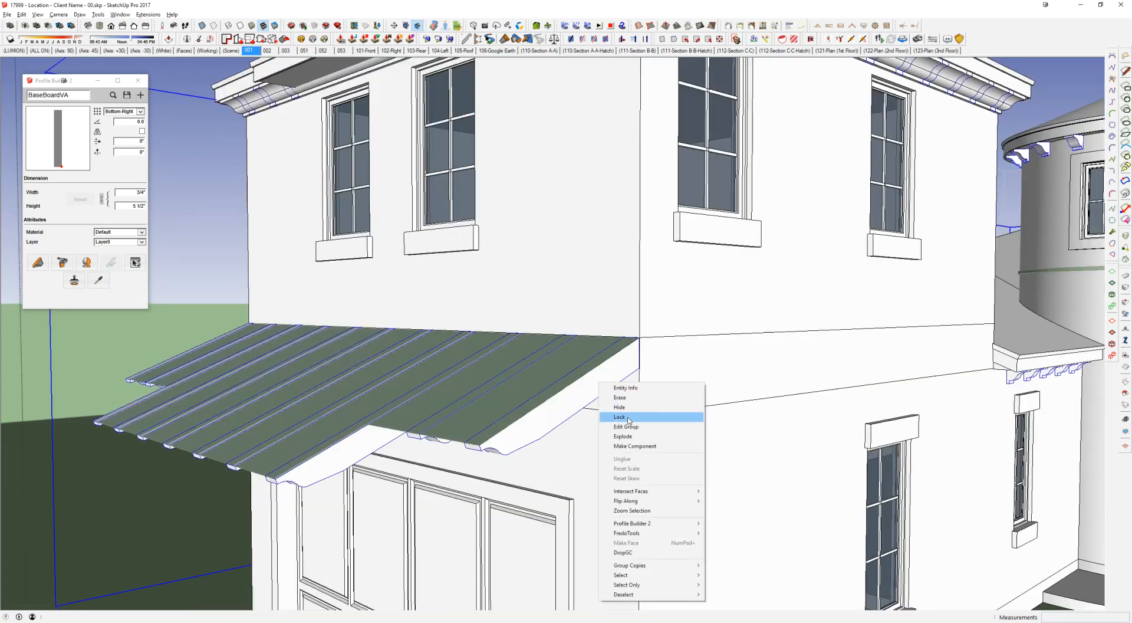
{"action": "left_click", "coordinate": [627, 407]}
{"action": "scroll", "coordinate": [677, 266], "scroll_direction": "down", "scroll_amount": 1}
{"action": "mouse_move", "coordinate": [678, 266]}
{"action": "middle_mouse_down"}
{"action": "mouse_move", "coordinate": [685, 279]}
{"action": "mouse_move", "coordinate": [529, 263]}
{"action": "mouse_move", "coordinate": [473, 270]}
{"action": "mouse_move", "coordinate": [683, 266]}
{"action": "middle_mouse_up"}
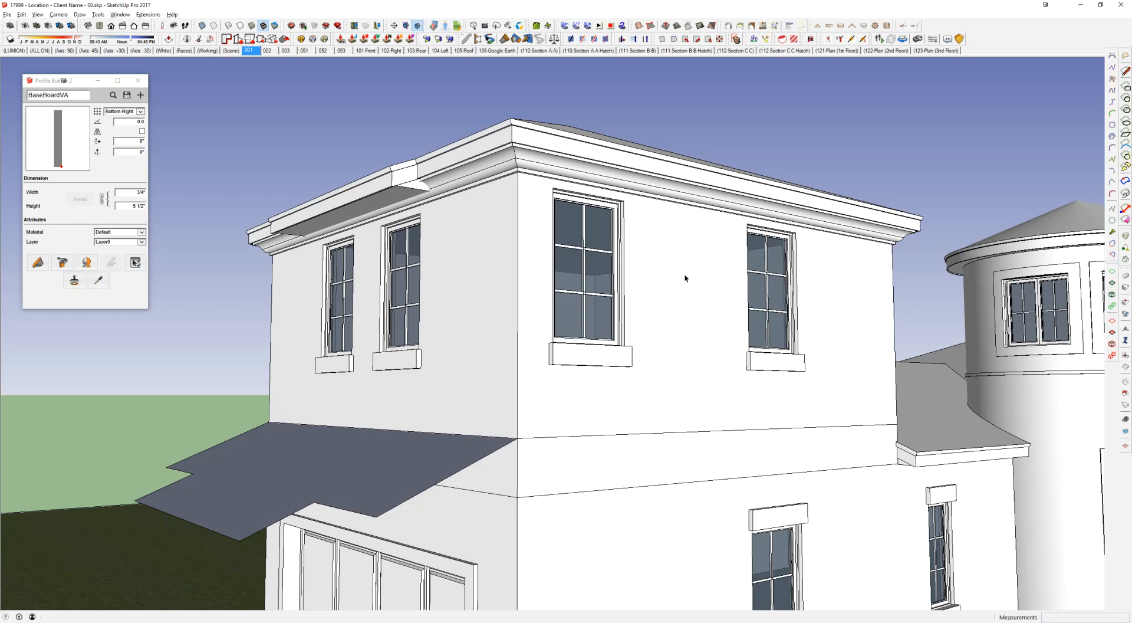
Step: Examine the swept cornice's geometry under the main roof from several angles
{"action": "double_click", "coordinate": [569, 173]}
{"action": "triple_click", "coordinate": [569, 174]}
{"action": "scroll", "coordinate": [569, 173], "scroll_direction": "down", "scroll_amount": 2}
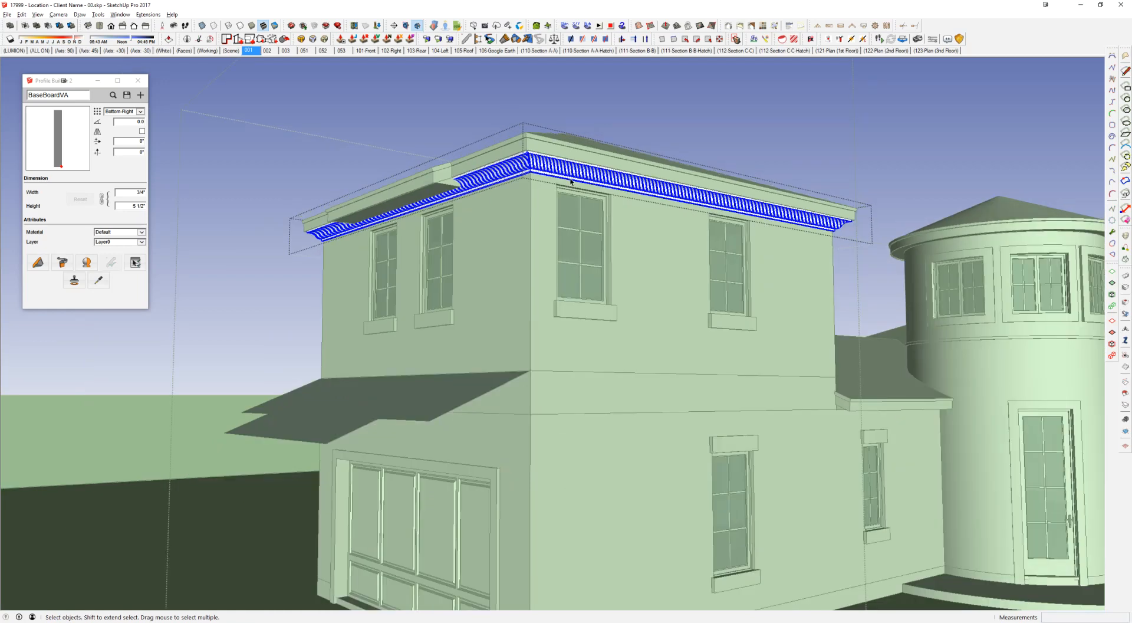
{"action": "left_click", "coordinate": [696, 218]}
{"action": "middle_click_drag", "start_coordinate": [695, 217], "coordinate": [661, 329]}
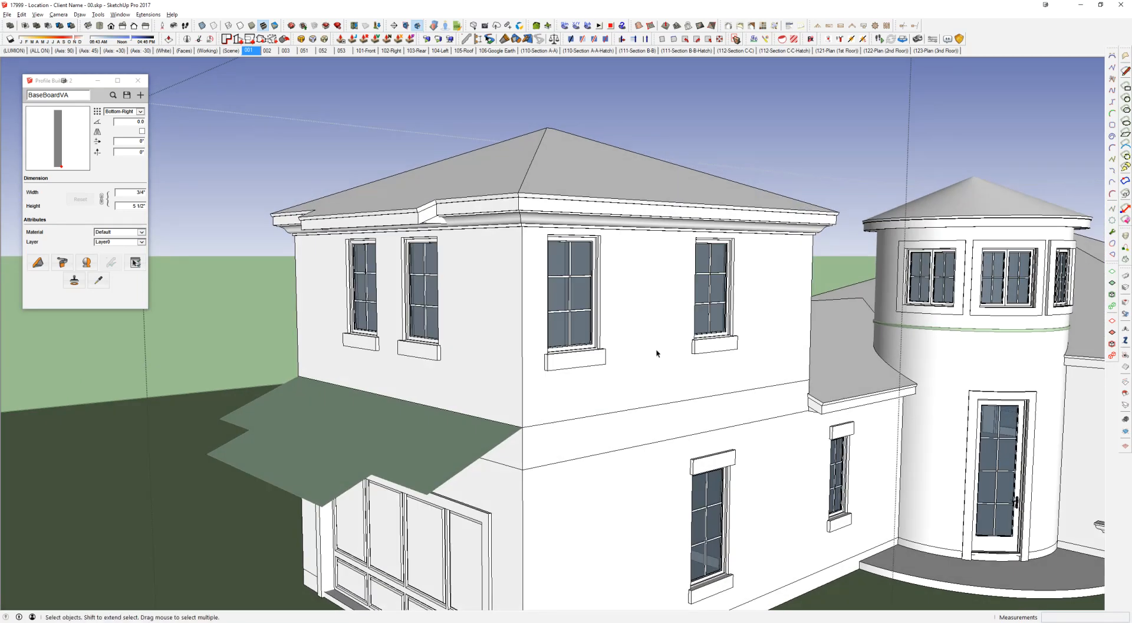
Step: Bring back the hidden group of decorative brackets, rafters and metal roof standing seams
{"action": "key", "text": "ctrl+z"}
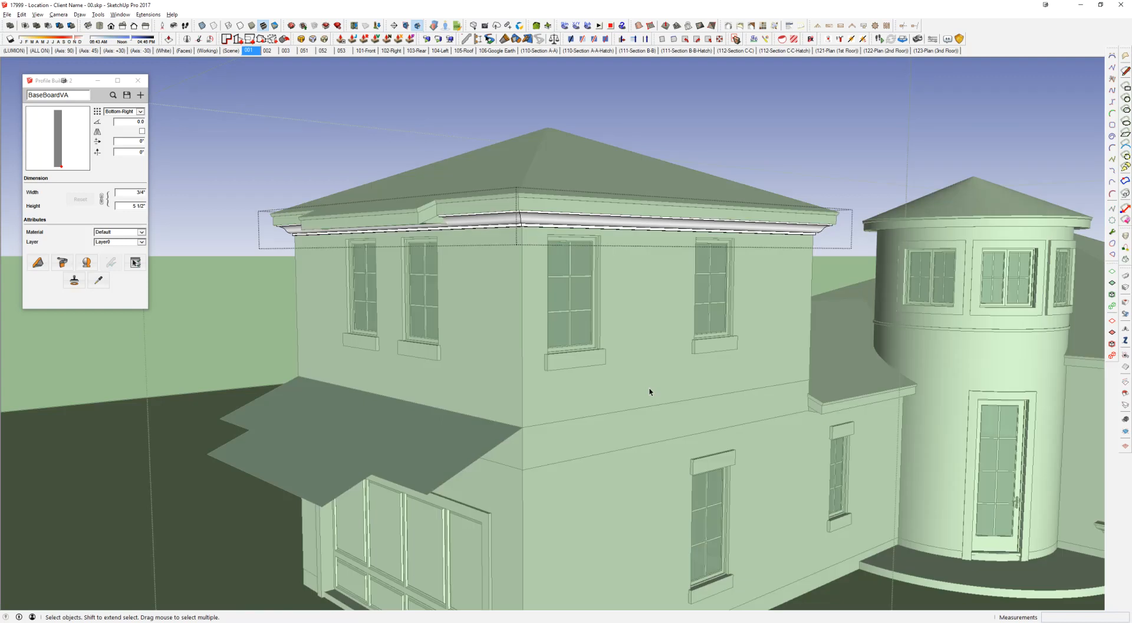
{"action": "left_click", "coordinate": [650, 392]}
{"action": "middle_click_drag", "start_coordinate": [650, 392], "coordinate": [700, 395]}
{"action": "scroll", "coordinate": [696, 400], "scroll_direction": "down", "scroll_amount": 4}
{"action": "middle_click_drag", "start_coordinate": [684, 519], "coordinate": [674, 519]}
{"action": "scroll", "coordinate": [596, 315], "scroll_direction": "up", "scroll_amount": 2}
{"action": "middle_click_drag", "start_coordinate": [595, 315], "coordinate": [505, 329]}
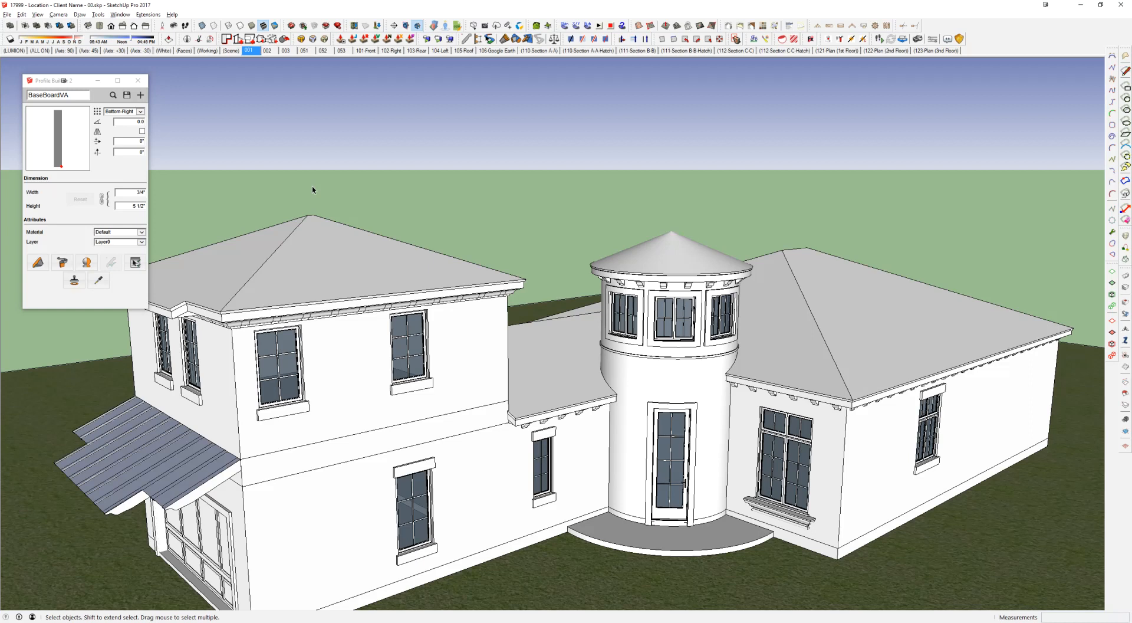
{"action": "middle_click_drag", "start_coordinate": [260, 225], "coordinate": [310, 205]}
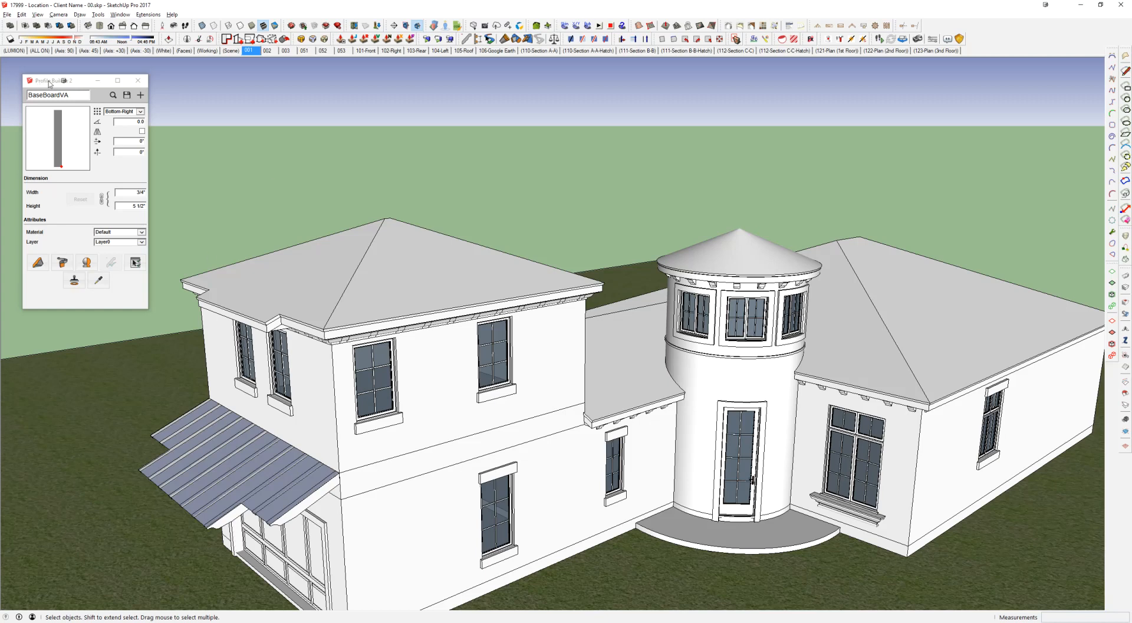
Step: Paste a copy of the bracket profile face into the empty space beside the terrain
{"action": "left_click_drag", "start_coordinate": [49, 83], "coordinate": [40, 76]}
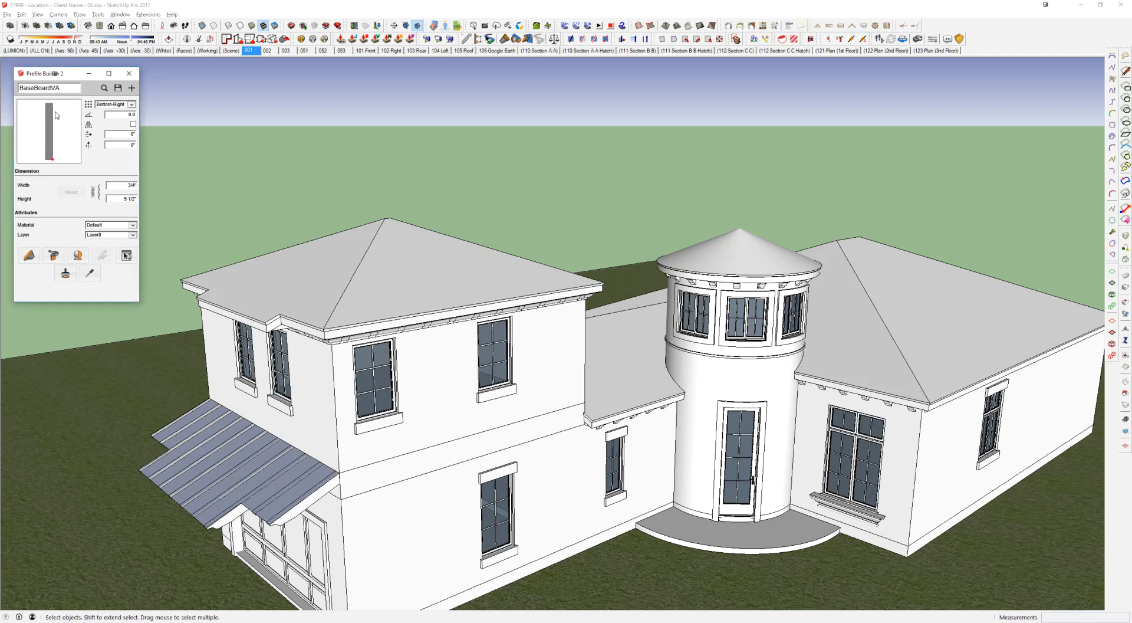
{"action": "scroll", "coordinate": [359, 374], "scroll_direction": "up", "scroll_amount": 2}
{"action": "middle_click_drag", "start_coordinate": [296, 293], "coordinate": [998, 417]}
{"action": "scroll", "coordinate": [345, 317], "scroll_direction": "down", "scroll_amount": 1}
{"action": "key", "text": "ctrl+v"}
{"action": "middle_click_drag", "start_coordinate": [142, 312], "coordinate": [472, 399], "text": "shift"}
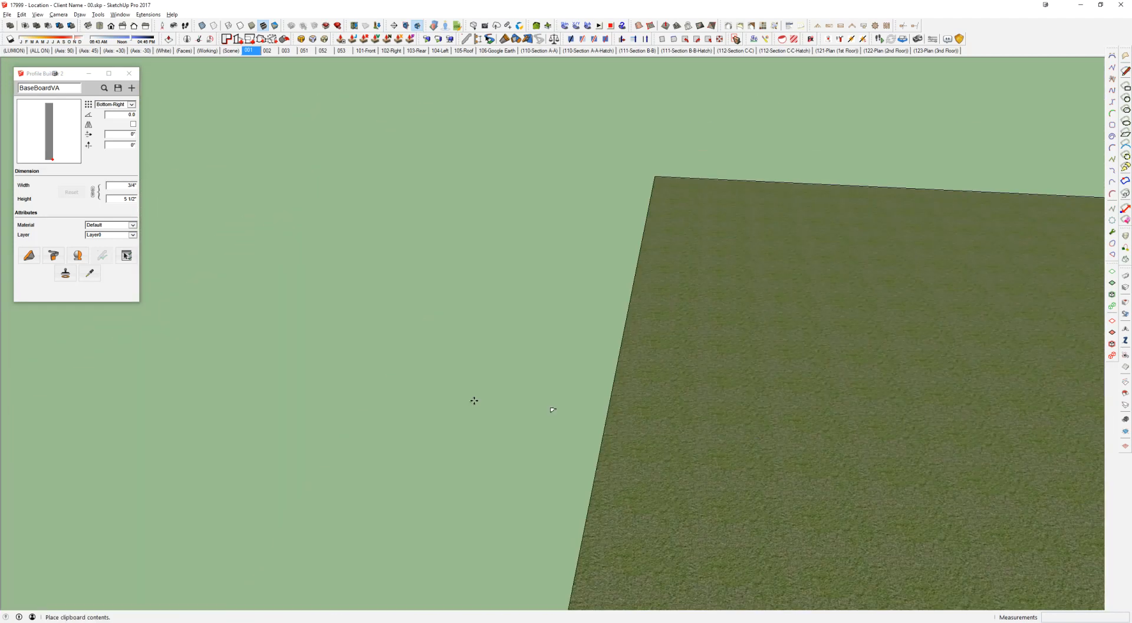
{"action": "scroll", "coordinate": [356, 389], "scroll_direction": "up", "scroll_amount": 3}
{"action": "left_click", "coordinate": [356, 390]}
{"action": "middle_click_drag", "start_coordinate": [356, 389], "coordinate": [650, 350]}
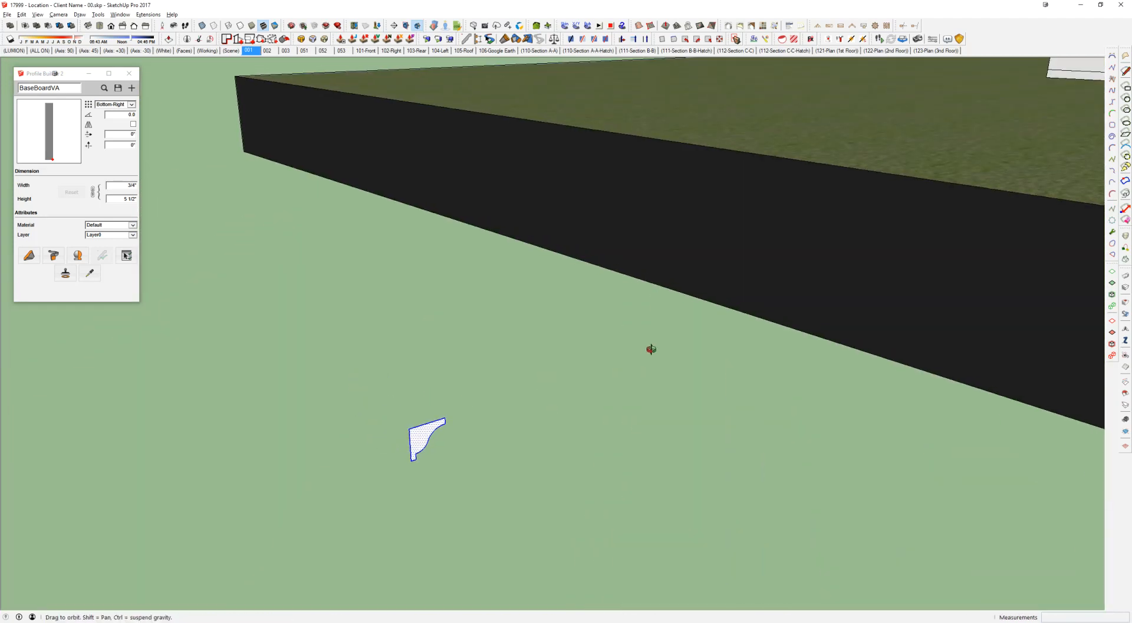
{"action": "key", "text": "q"}
{"action": "key", "text": "space"}
{"action": "scroll", "coordinate": [419, 442], "scroll_direction": "up", "scroll_amount": 3}
{"action": "middle_click_drag", "start_coordinate": [424, 443], "coordinate": [190, 399]}
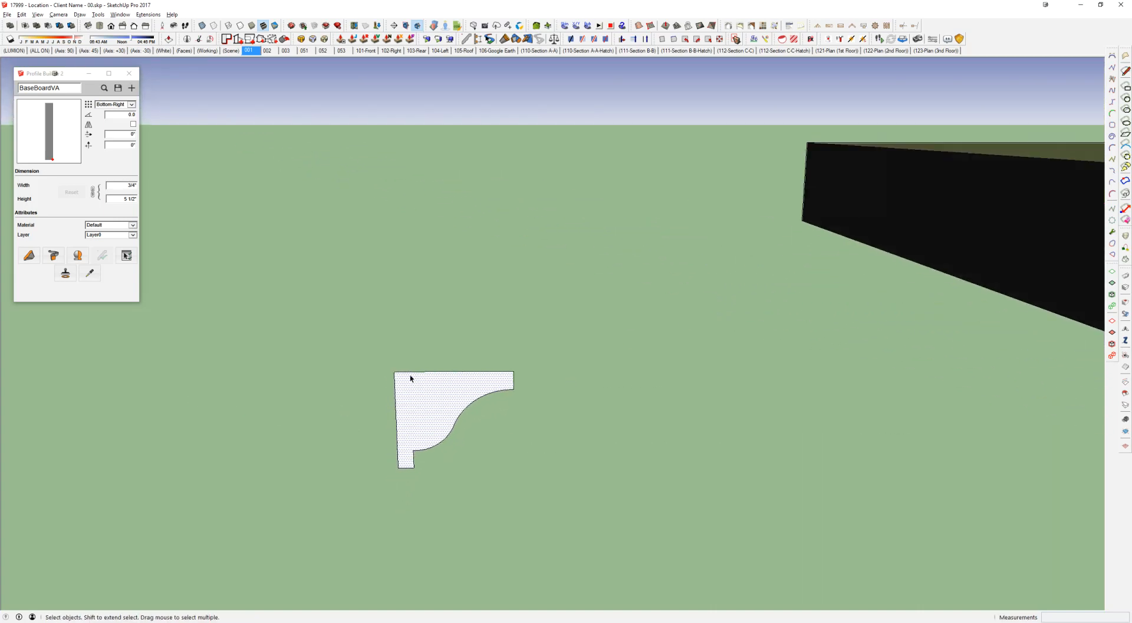
Step: Create a new Profile Builder profile named Crown Molding1 from the bracket face and set its placement point to Top-Left
{"action": "left_click_drag", "start_coordinate": [35, 77], "coordinate": [145, 197]}
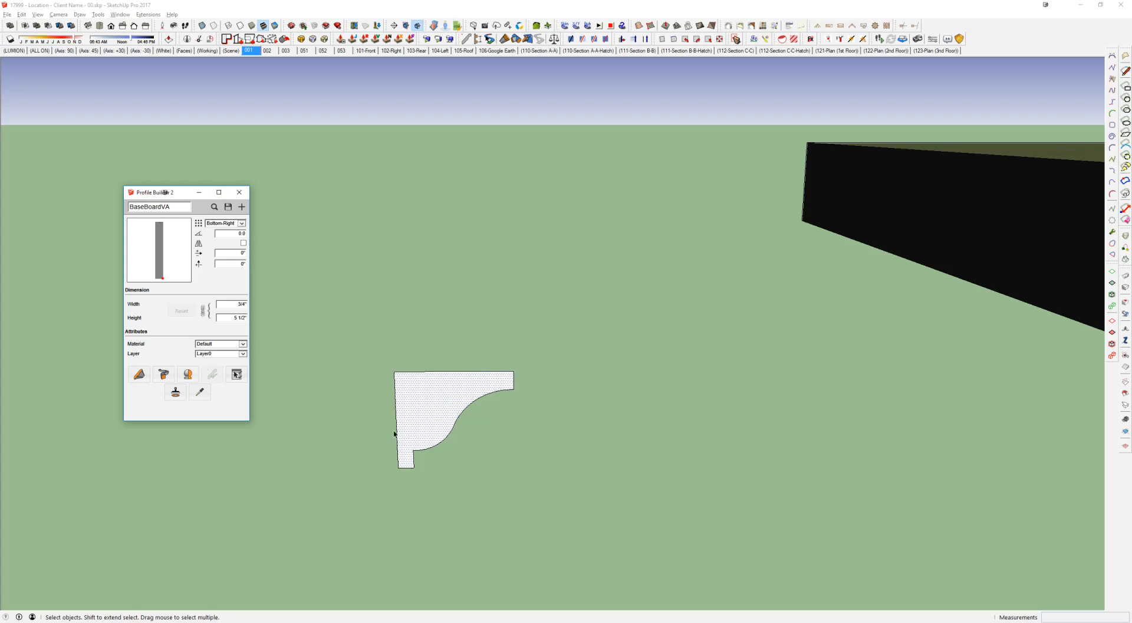
{"action": "left_click", "coordinate": [241, 208]}
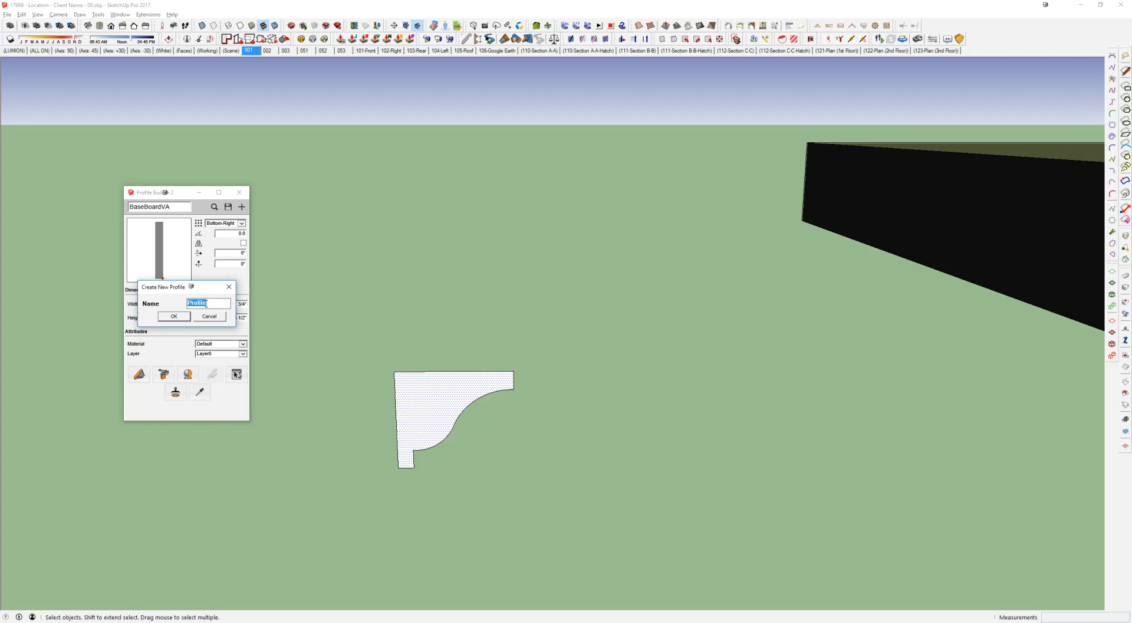
{"action": "type", "text": "C"}
{"action": "type", "text": "rown Molding1"}
{"action": "left_click", "coordinate": [175, 316]}
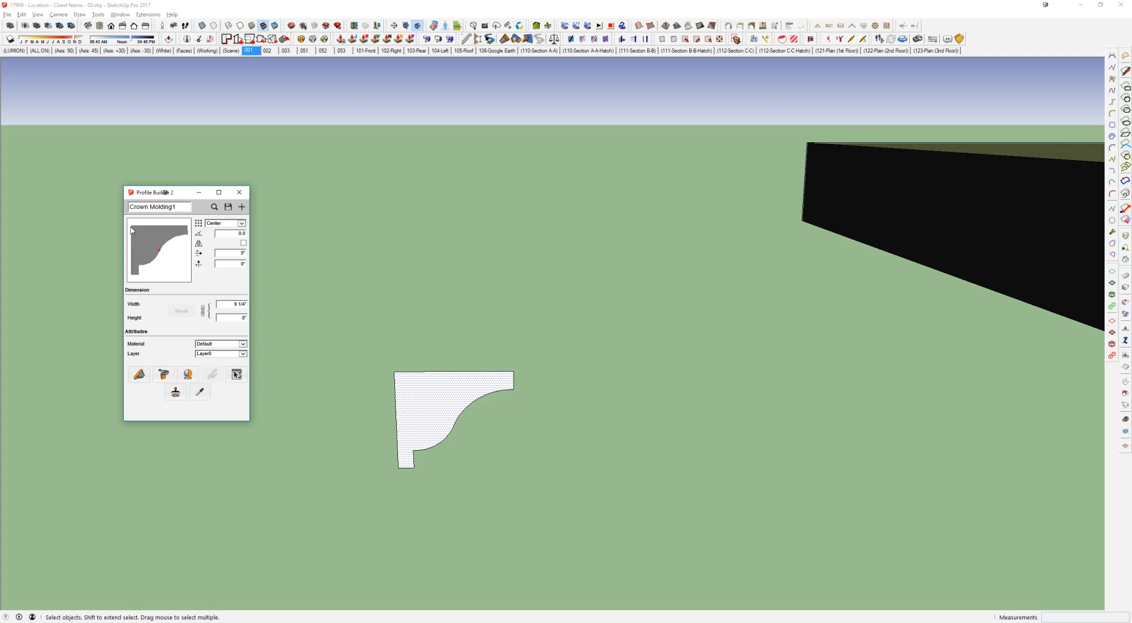
{"action": "left_click", "coordinate": [219, 223]}
{"action": "left_click", "coordinate": [224, 200]}
Step: Try to delete the swept cornice under the main roof, and undo it
{"action": "middle_click_drag", "start_coordinate": [468, 394], "coordinate": [458, 409]}
{"action": "scroll", "coordinate": [451, 404], "scroll_direction": "down", "scroll_amount": 8}
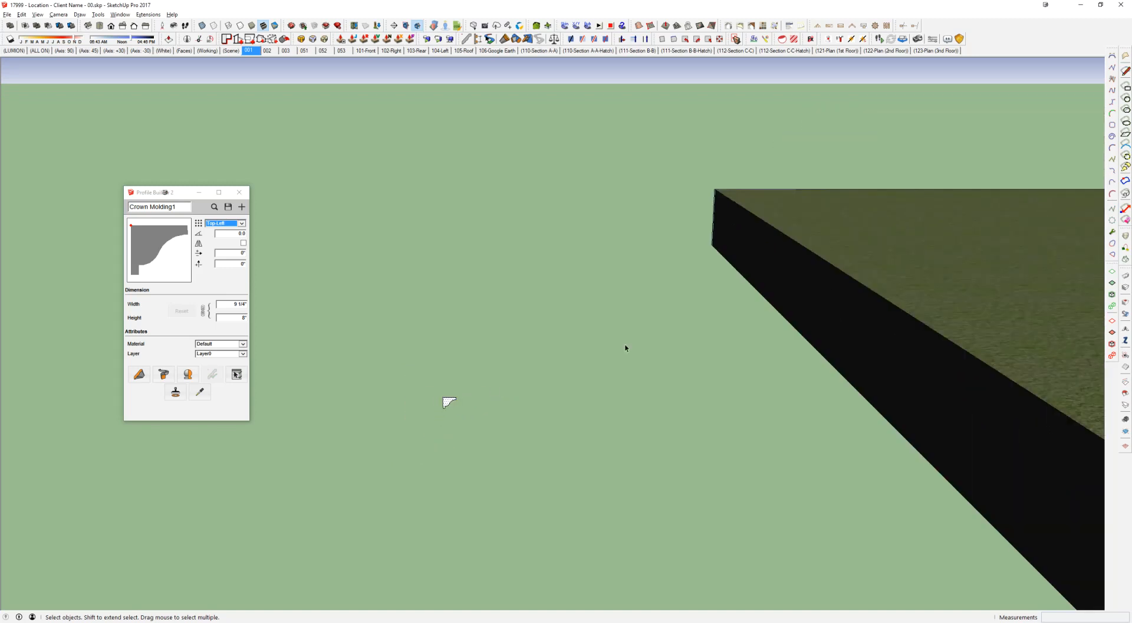
{"action": "middle_click_drag", "start_coordinate": [906, 251], "coordinate": [524, 305], "text": "shift"}
{"action": "scroll", "coordinate": [645, 300], "scroll_direction": "down", "scroll_amount": 3}
{"action": "middle_click_drag", "start_coordinate": [645, 300], "coordinate": [250, 302]}
{"action": "scroll", "coordinate": [604, 354], "scroll_direction": "up", "scroll_amount": 3}
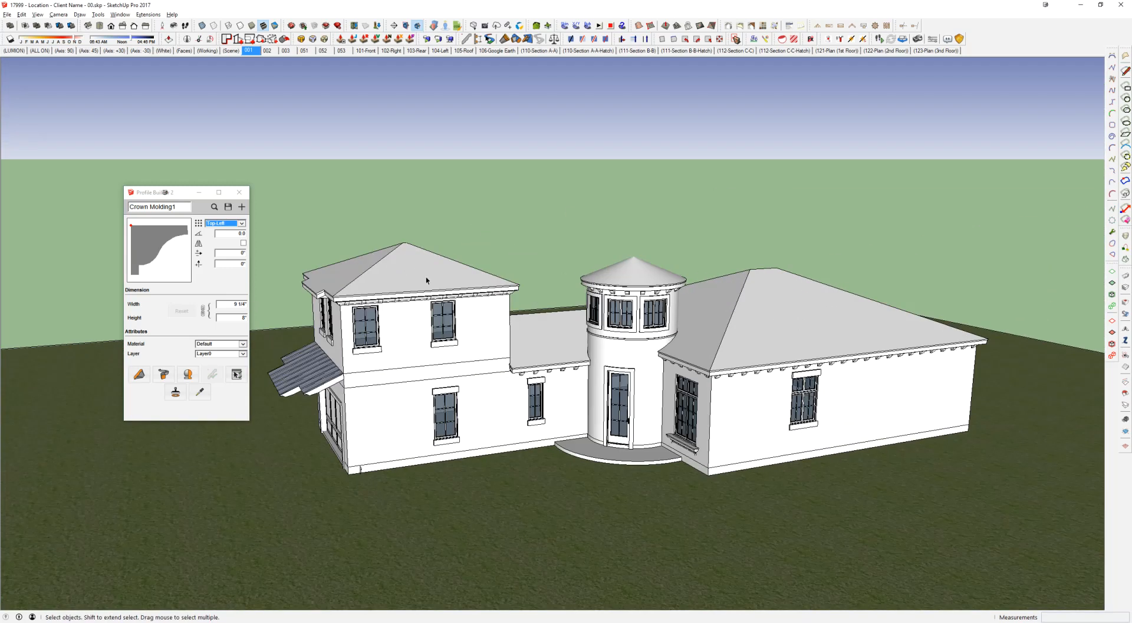
{"action": "double_click", "coordinate": [427, 278]}
{"action": "left_click", "coordinate": [427, 278]}
{"action": "scroll", "coordinate": [427, 282], "scroll_direction": "up", "scroll_amount": 3}
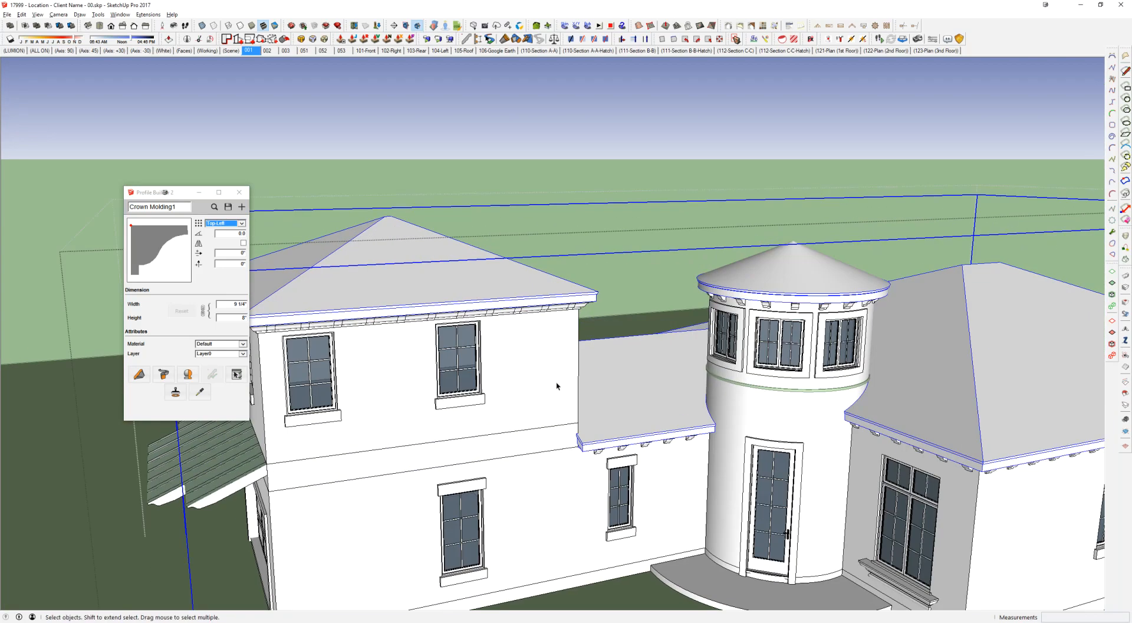
{"action": "double_click", "coordinate": [503, 317]}
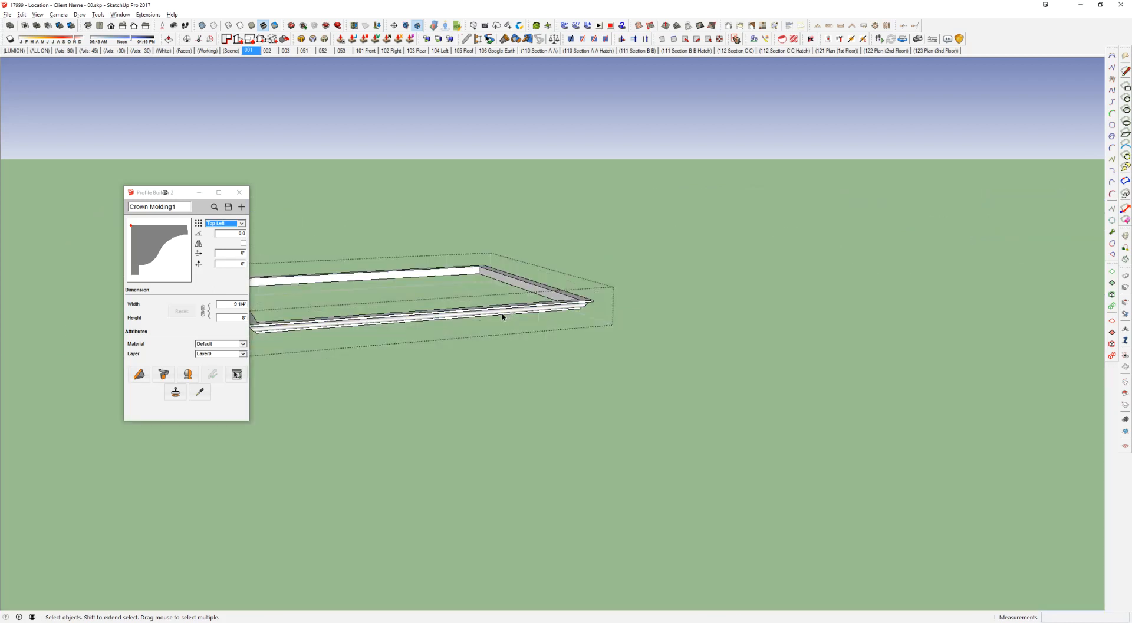
{"action": "key", "text": "Escape"}
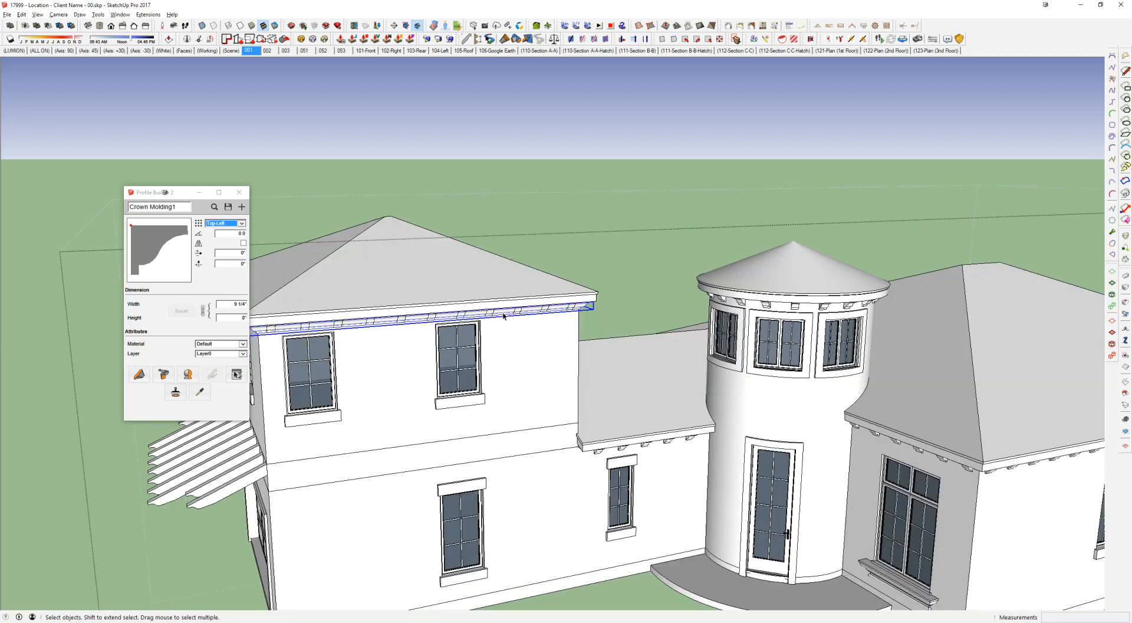
{"action": "double_click", "coordinate": [503, 316]}
{"action": "key", "text": "Delete"}
{"action": "key", "text": "Escape"}
{"action": "key", "text": "ctrl+z"}
{"action": "key", "text": "ctrl+z"}
{"action": "key", "text": "Escape"}
Step: Hide the roofs and delete the old swept cornice geometry inside its group
{"action": "right_click", "coordinate": [477, 275]}
{"action": "left_click", "coordinate": [512, 300]}
{"action": "double_click", "coordinate": [500, 311]}
{"action": "key", "text": "Delete"}
{"action": "left_click", "coordinate": [501, 312]}
{"action": "middle_click_drag", "start_coordinate": [500, 312], "coordinate": [519, 402]}
{"action": "scroll", "coordinate": [544, 334], "scroll_direction": "up", "scroll_amount": 3}
Step: Draw a rectangle over the wall tops of the two-storey block, from one outer corner to the opposite one
{"action": "key", "text": "r"}
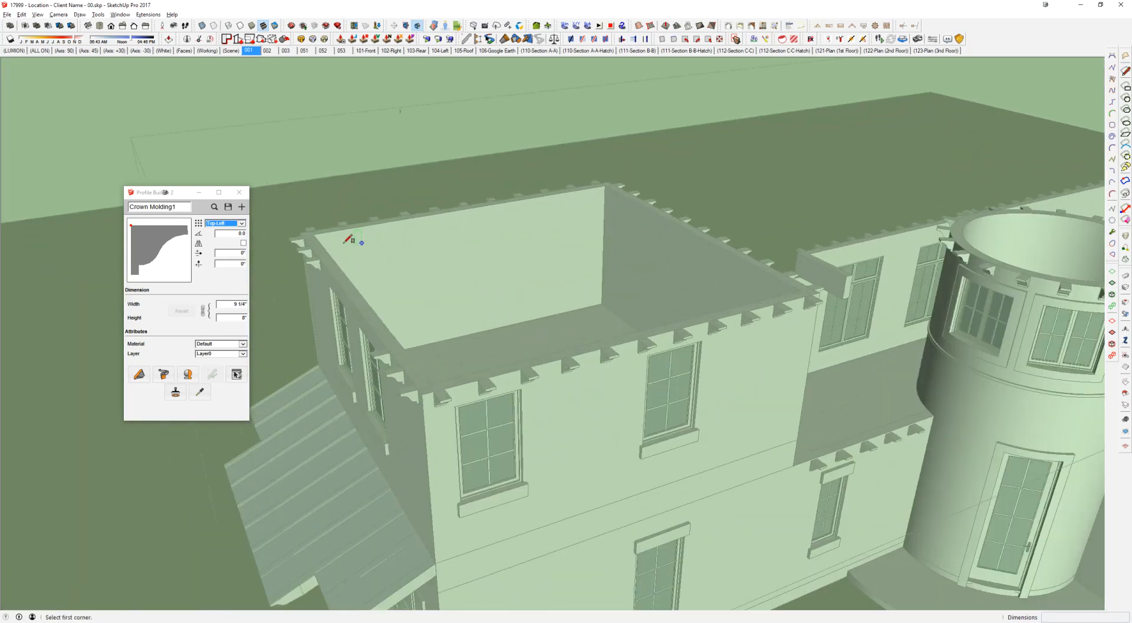
{"action": "left_click", "coordinate": [299, 233]}
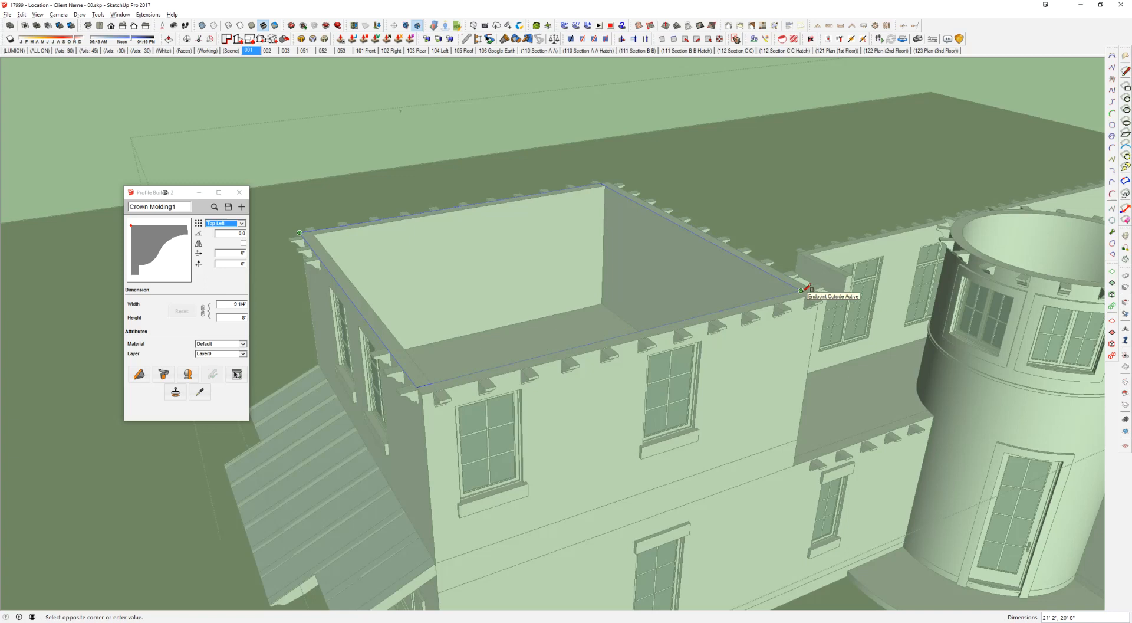
{"action": "left_click", "coordinate": [817, 292]}
{"action": "middle_click_drag", "start_coordinate": [817, 292], "coordinate": [455, 309]}
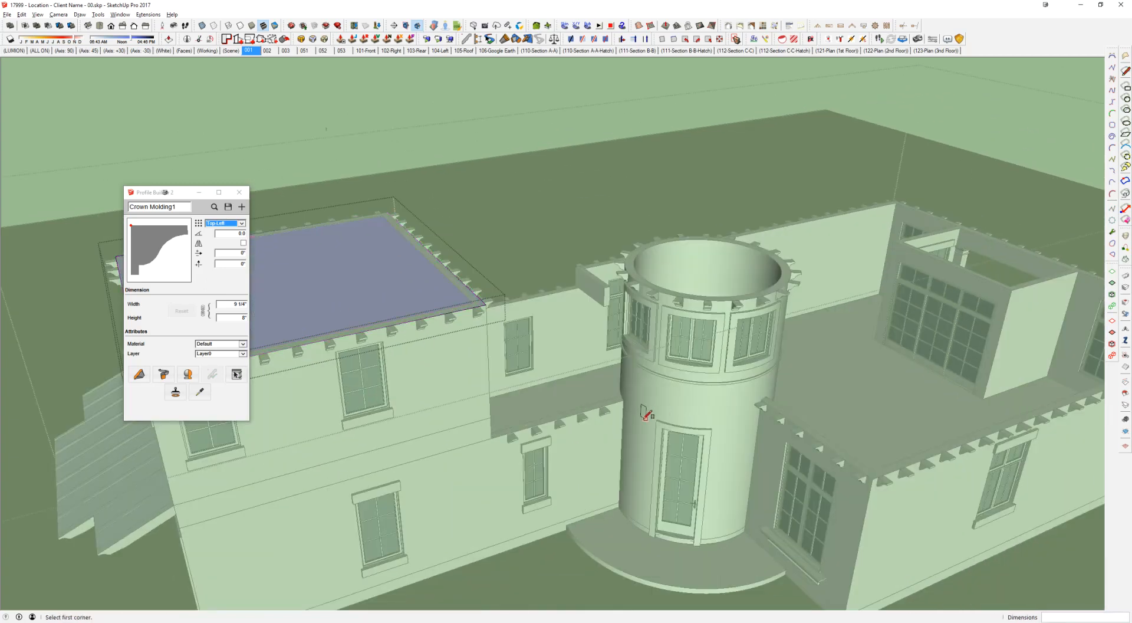
{"action": "scroll", "coordinate": [644, 417], "scroll_direction": "up", "scroll_amount": 4}
Step: Draw path lines along the low front wall beside the tower and from the tower to the one-storey wing's front corner
{"action": "key", "text": "l"}
{"action": "middle_click_drag", "start_coordinate": [351, 461], "coordinate": [387, 422]}
{"action": "left_click", "coordinate": [770, 411]}
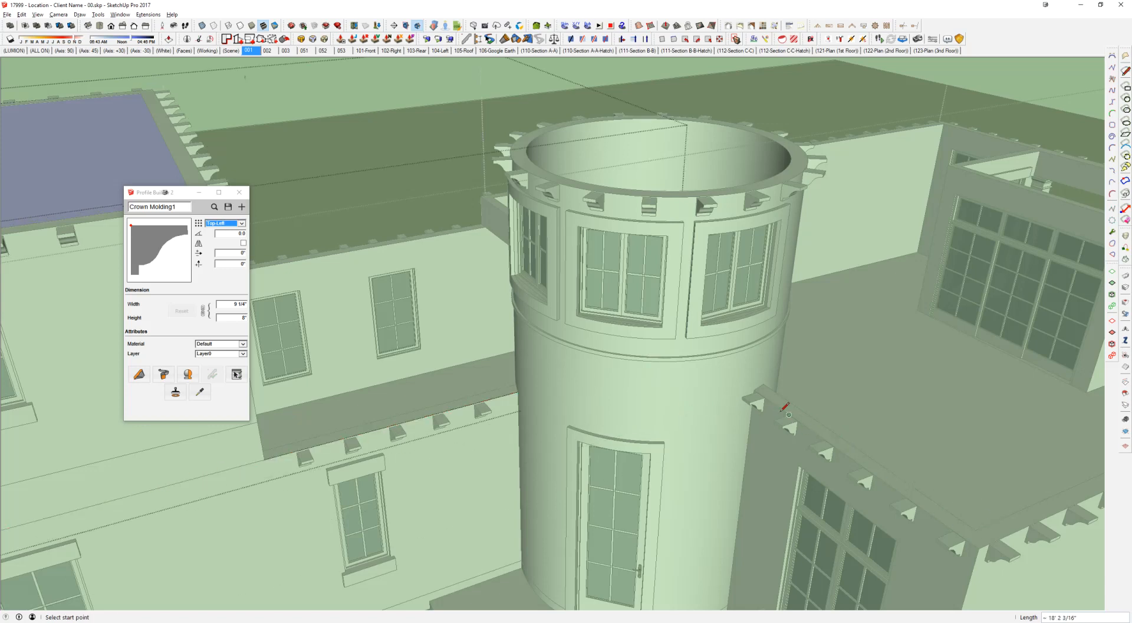
{"action": "middle_click_drag", "start_coordinate": [865, 500], "coordinate": [594, 402], "text": "shift"}
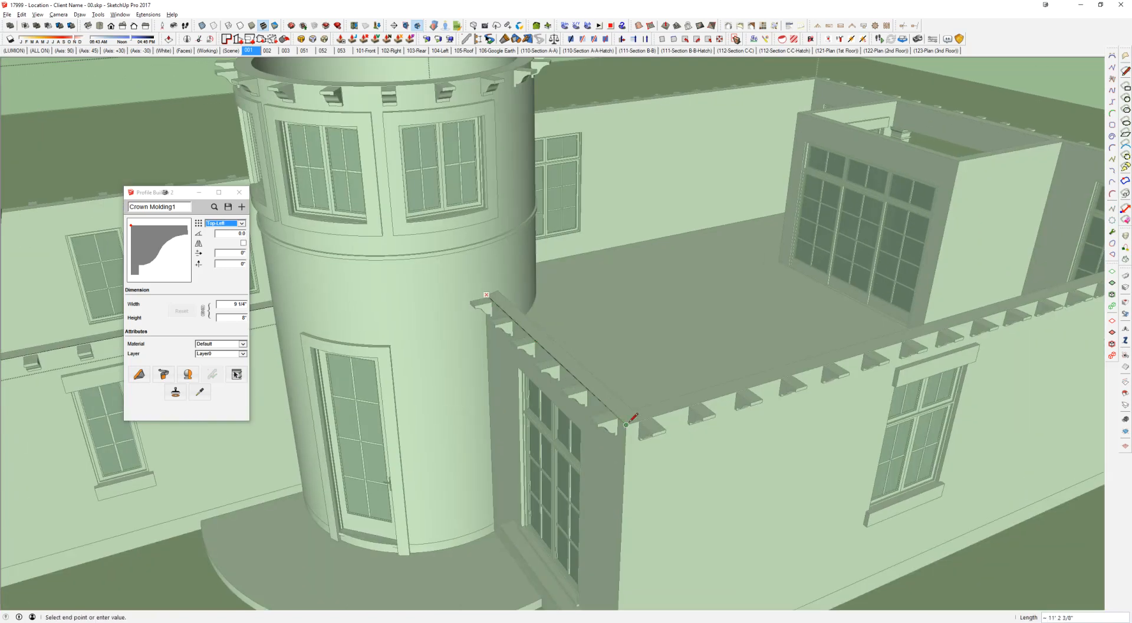
{"action": "key", "text": "Escape"}
{"action": "scroll", "coordinate": [496, 303], "scroll_direction": "up", "scroll_amount": 2}
{"action": "scroll", "coordinate": [497, 303], "scroll_direction": "down", "scroll_amount": 2}
{"action": "left_click", "coordinate": [475, 284]}
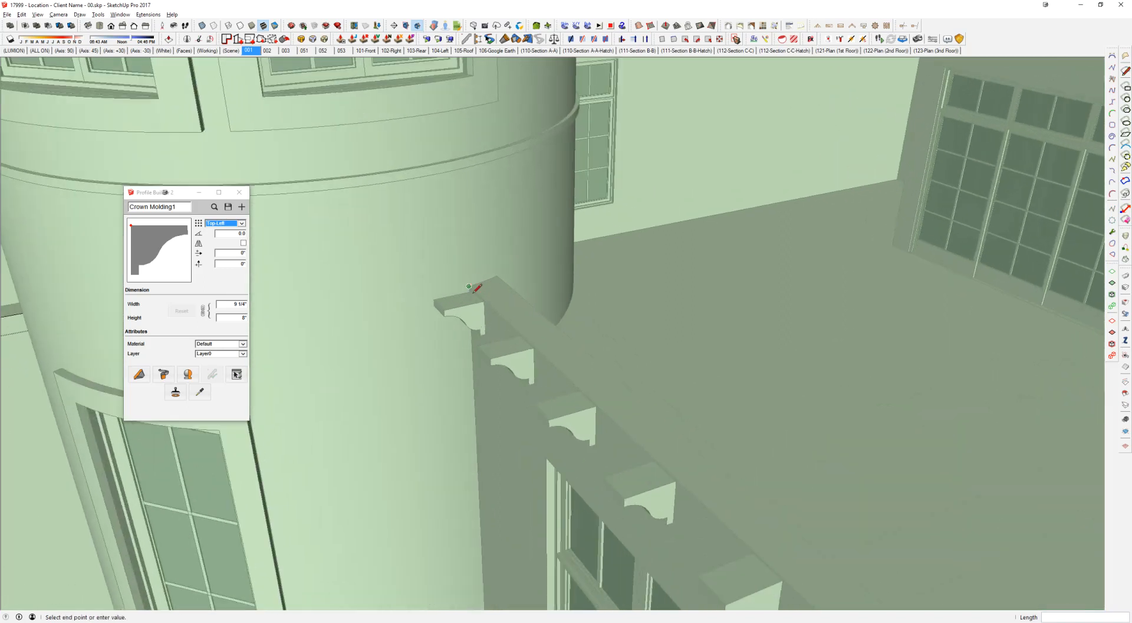
{"action": "scroll", "coordinate": [475, 284], "scroll_direction": "down", "scroll_amount": 3}
{"action": "left_click", "coordinate": [578, 395]}
Step: Continue the path line around the one-storey wing's outer corners to the step in the rear wall
{"action": "middle_click_drag", "start_coordinate": [852, 286], "coordinate": [324, 432]}
{"action": "middle_click_drag", "start_coordinate": [855, 353], "coordinate": [440, 470]}
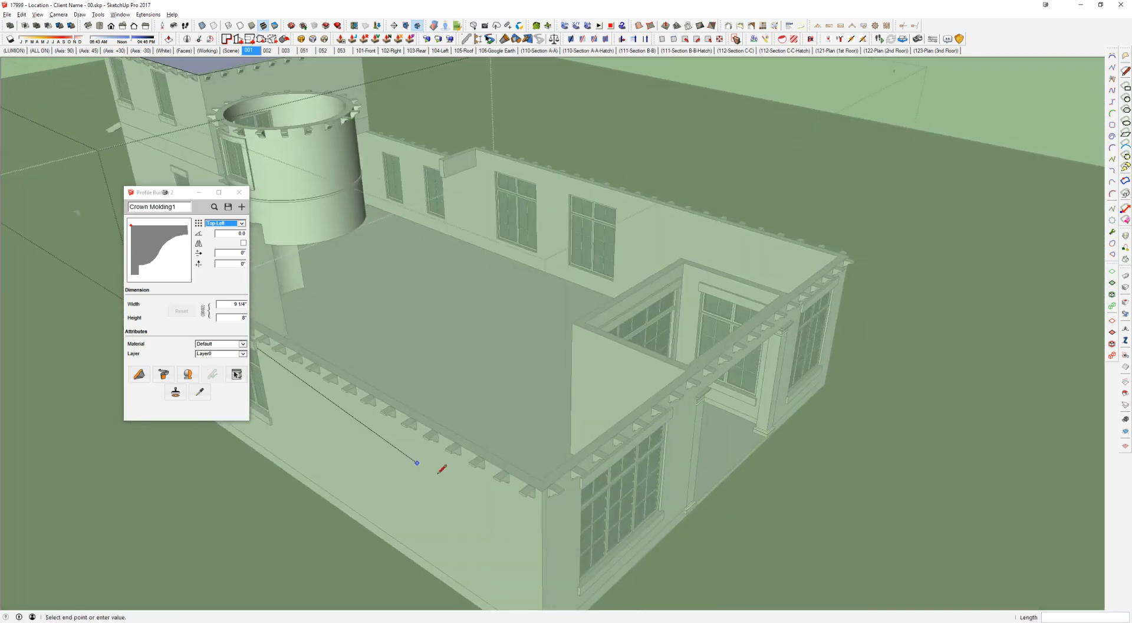
{"action": "scroll", "coordinate": [530, 489], "scroll_direction": "up", "scroll_amount": 1}
{"action": "left_click", "coordinate": [555, 499]}
{"action": "middle_click_drag", "start_coordinate": [824, 360], "coordinate": [567, 407]}
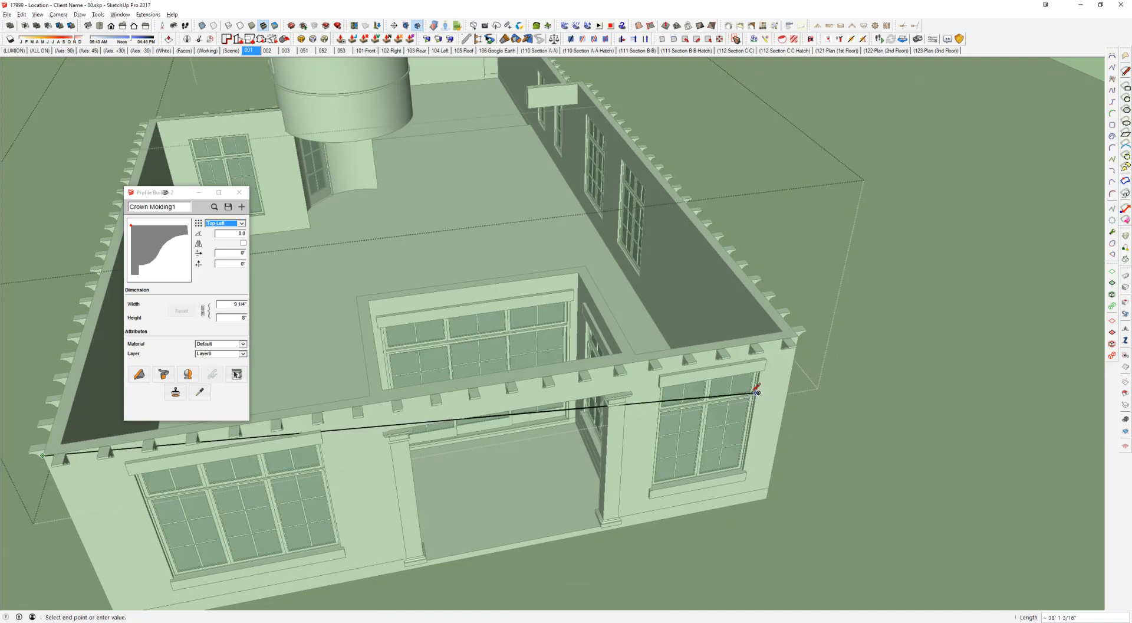
{"action": "middle_click_drag", "start_coordinate": [756, 392], "coordinate": [529, 423]}
{"action": "left_click", "coordinate": [422, 479]}
{"action": "middle_click_drag", "start_coordinate": [579, 266], "coordinate": [339, 354]}
{"action": "middle_click_drag", "start_coordinate": [666, 283], "coordinate": [356, 306]}
{"action": "scroll", "coordinate": [355, 307], "scroll_direction": "up", "scroll_amount": 2}
{"action": "left_click", "coordinate": [322, 312]}
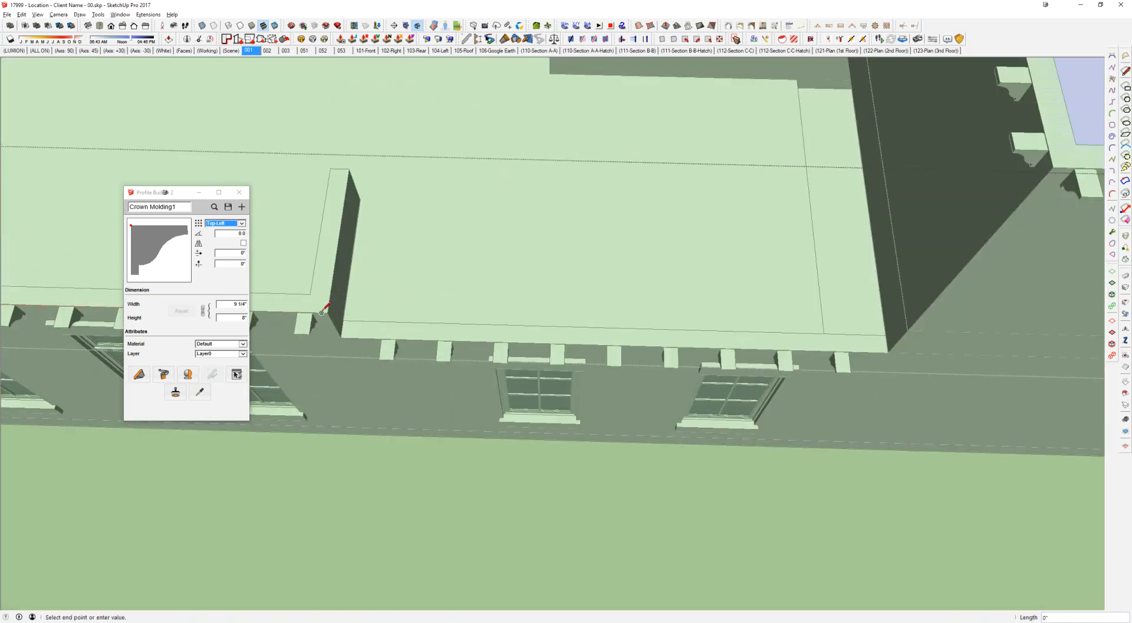
Step: Draw a separate path line along the offset rear wall top, from the step to the two-storey block
{"action": "scroll", "coordinate": [327, 295], "scroll_direction": "up", "scroll_amount": 2}
{"action": "key", "text": "m"}
{"action": "key", "text": "l"}
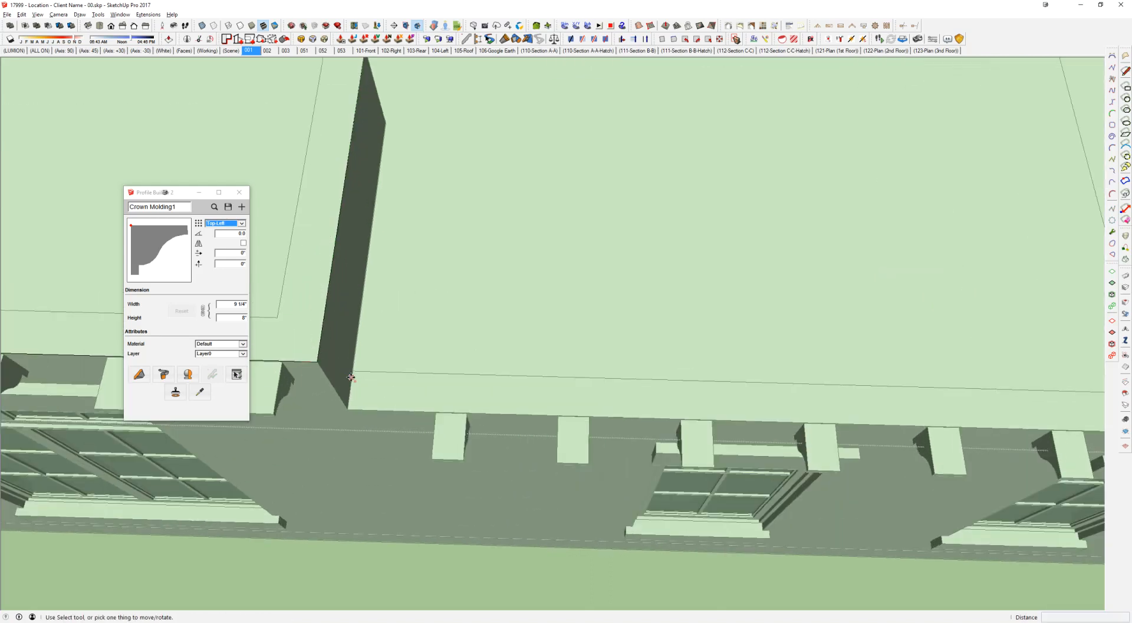
{"action": "left_click", "coordinate": [348, 410]}
{"action": "scroll", "coordinate": [672, 413], "scroll_direction": "down", "scroll_amount": 3}
{"action": "middle_click_drag", "start_coordinate": [837, 398], "coordinate": [506, 278], "text": "shift"}
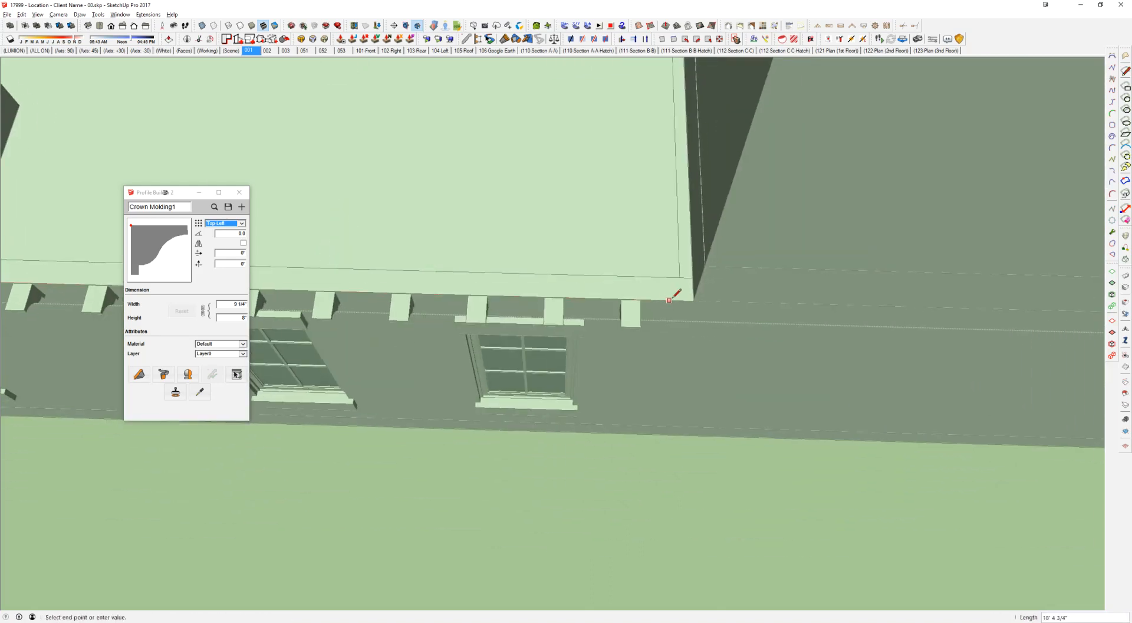
{"action": "left_click", "coordinate": [695, 298]}
Step: Isolate the traced paths and delete the face inside the rectangle
{"action": "key", "text": "i"}
{"action": "key", "text": "space"}
{"action": "scroll", "coordinate": [698, 292], "scroll_direction": "down", "scroll_amount": 5}
{"action": "left_click", "coordinate": [832, 142]}
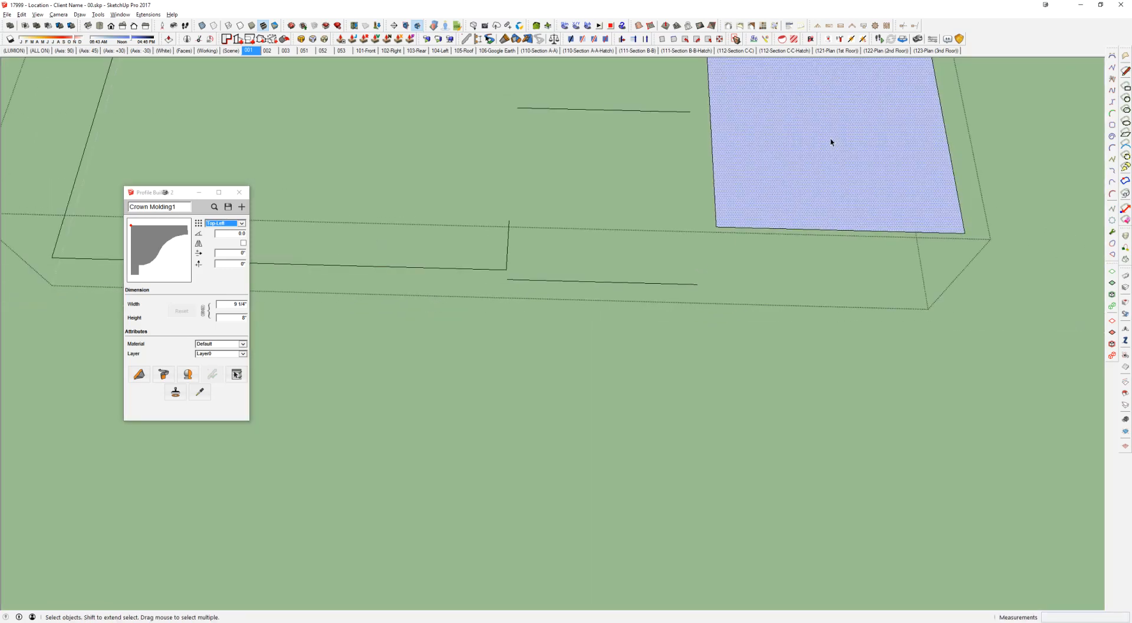
{"action": "key", "text": "Delete"}
Step: Copy the round tower wall's top rim and paste it in place inside the path group
{"action": "scroll", "coordinate": [773, 173], "scroll_direction": "down", "scroll_amount": 1}
{"action": "middle_click_drag", "start_coordinate": [759, 176], "coordinate": [596, 275]}
{"action": "key", "text": "i"}
{"action": "scroll", "coordinate": [629, 260], "scroll_direction": "up", "scroll_amount": 3}
{"action": "key", "text": "ctrl+a"}
{"action": "left_click", "coordinate": [628, 258]}
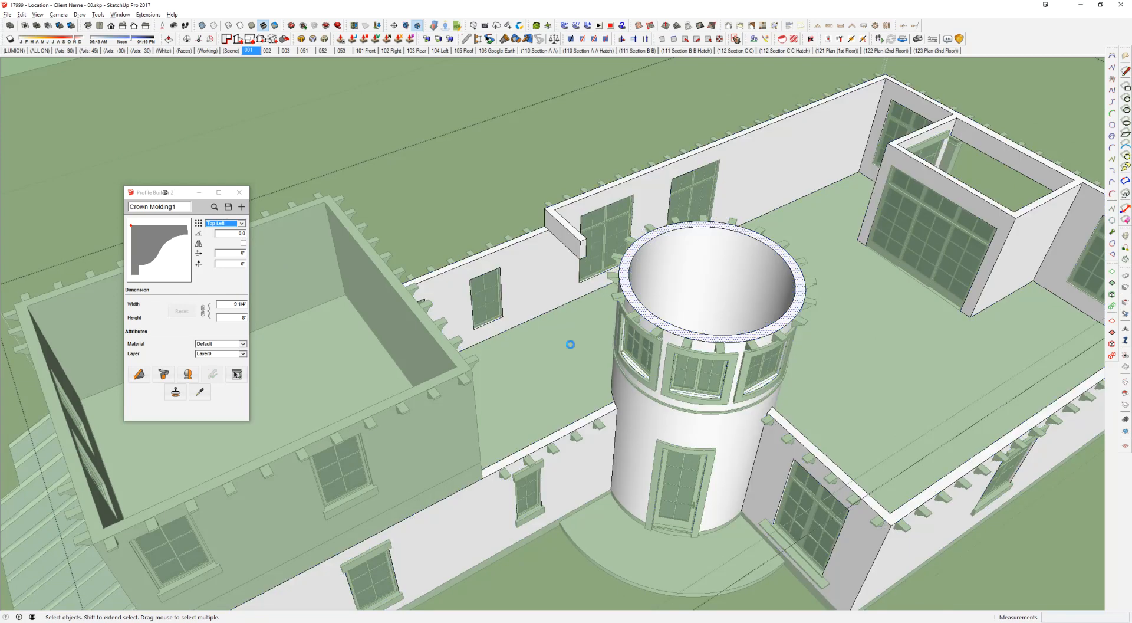
{"action": "key", "text": "Escape"}
{"action": "double_click", "coordinate": [494, 472]}
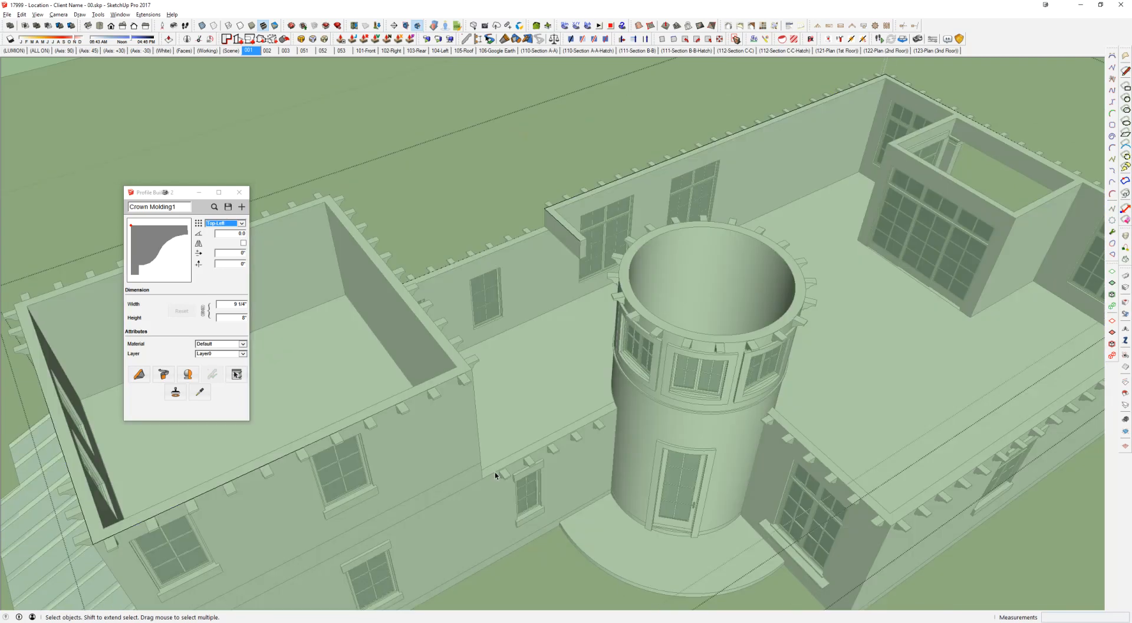
{"action": "key", "text": "i"}
{"action": "key", "text": "ctrl+shift+v"}
Step: Delete the pasted rim's face and inner circle, keeping only the outer circle as a path
{"action": "key", "text": "e"}
{"action": "left_click", "coordinate": [631, 273]}
{"action": "key", "text": "space"}
{"action": "left_click", "coordinate": [641, 272]}
{"action": "key", "text": "Delete"}
{"action": "middle_click_drag", "start_coordinate": [641, 274], "coordinate": [603, 223]}
Step: Build the Crown Molding1 profile along the two-storey block's rectangular path and flip it to face outward
{"action": "left_click_drag", "start_coordinate": [527, 248], "coordinate": [518, 256]}
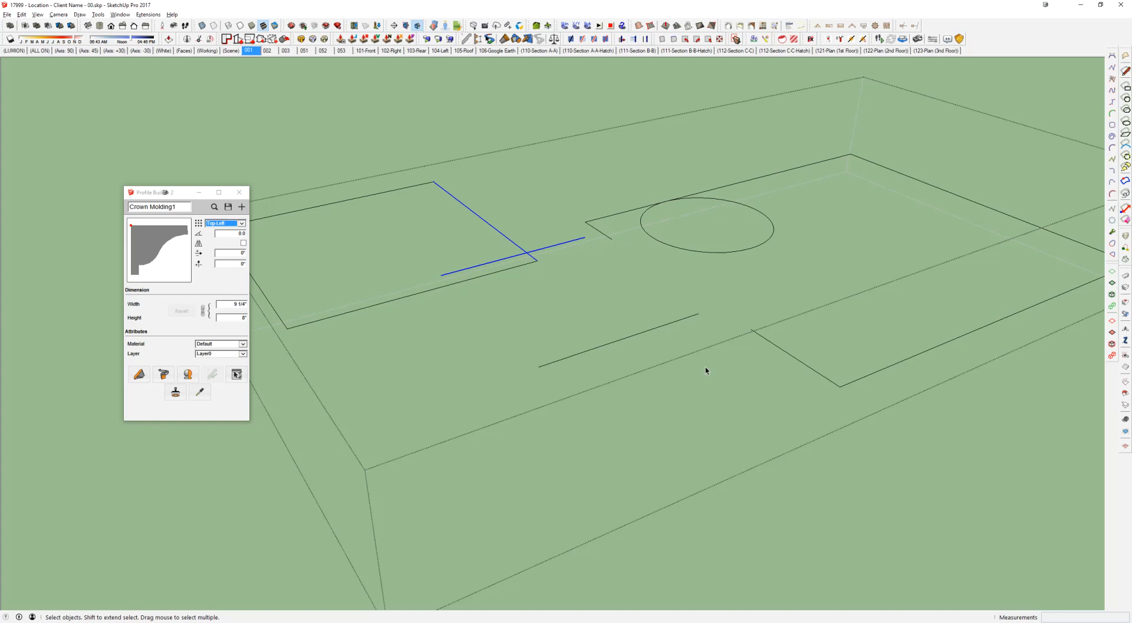
{"action": "middle_click_drag", "start_coordinate": [437, 176], "coordinate": [462, 175]}
{"action": "double_click", "coordinate": [463, 176]}
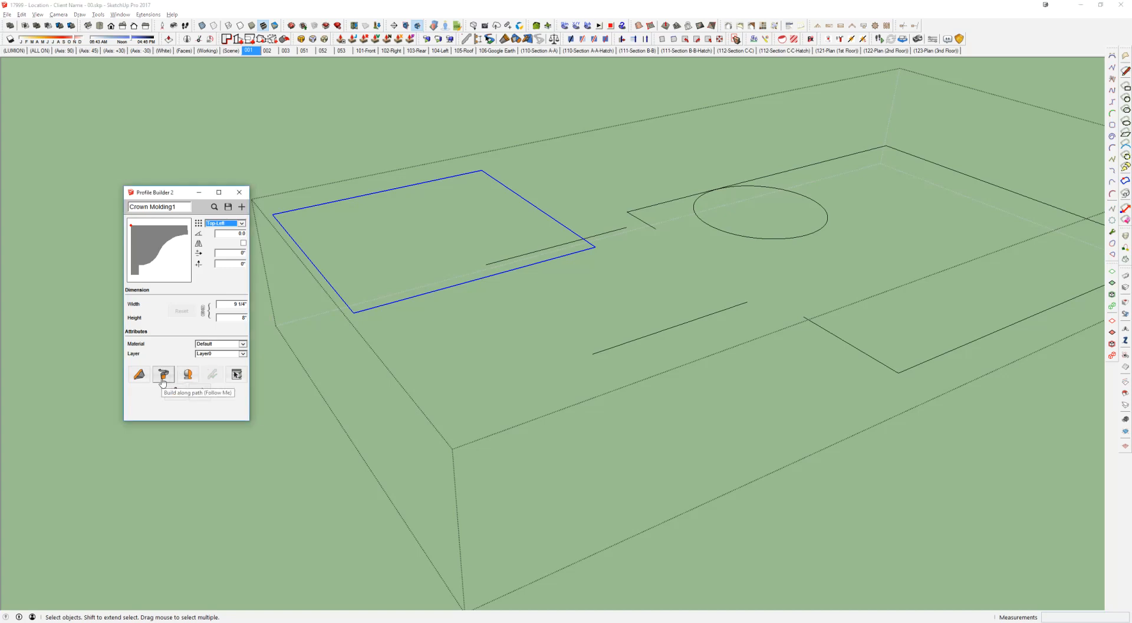
{"action": "left_click", "coordinate": [163, 381]}
{"action": "scroll", "coordinate": [365, 314], "scroll_direction": "up", "scroll_amount": 5}
{"action": "middle_click_drag", "start_coordinate": [368, 315], "coordinate": [489, 256]}
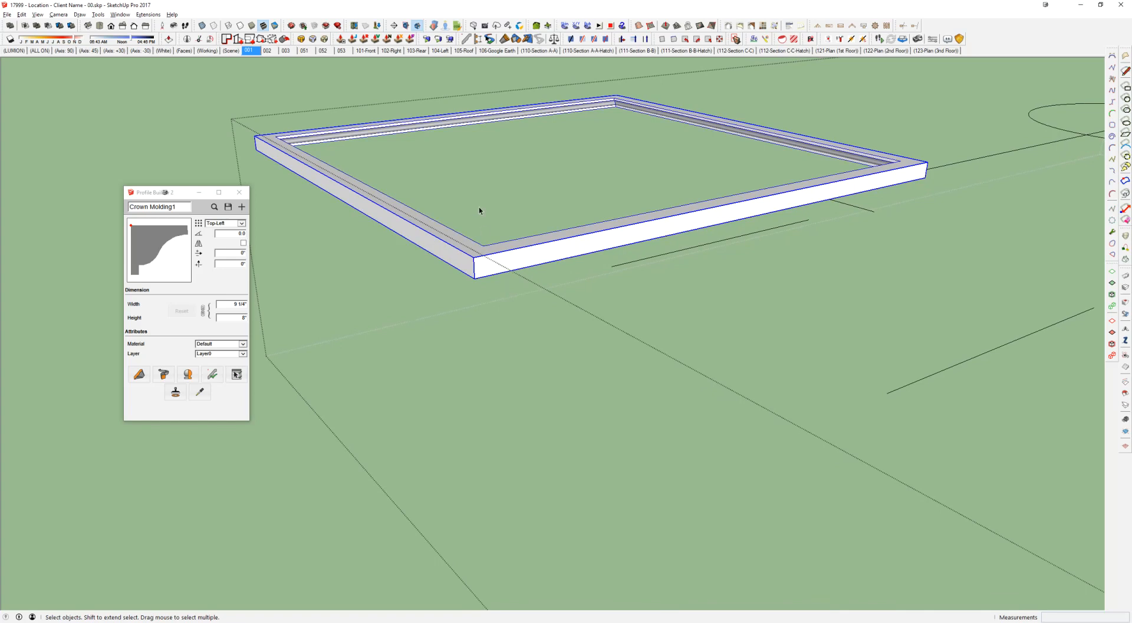
{"action": "key", "text": "Tab"}
Step: Build the Crown Molding1 profile along the two short straight wall paths between the two-storey block and the tower
{"action": "middle_click_drag", "start_coordinate": [531, 272], "coordinate": [503, 187]}
{"action": "middle_click_drag", "start_coordinate": [597, 187], "coordinate": [450, 207]}
{"action": "left_click", "coordinate": [334, 355]}
{"action": "left_click", "coordinate": [163, 374]}
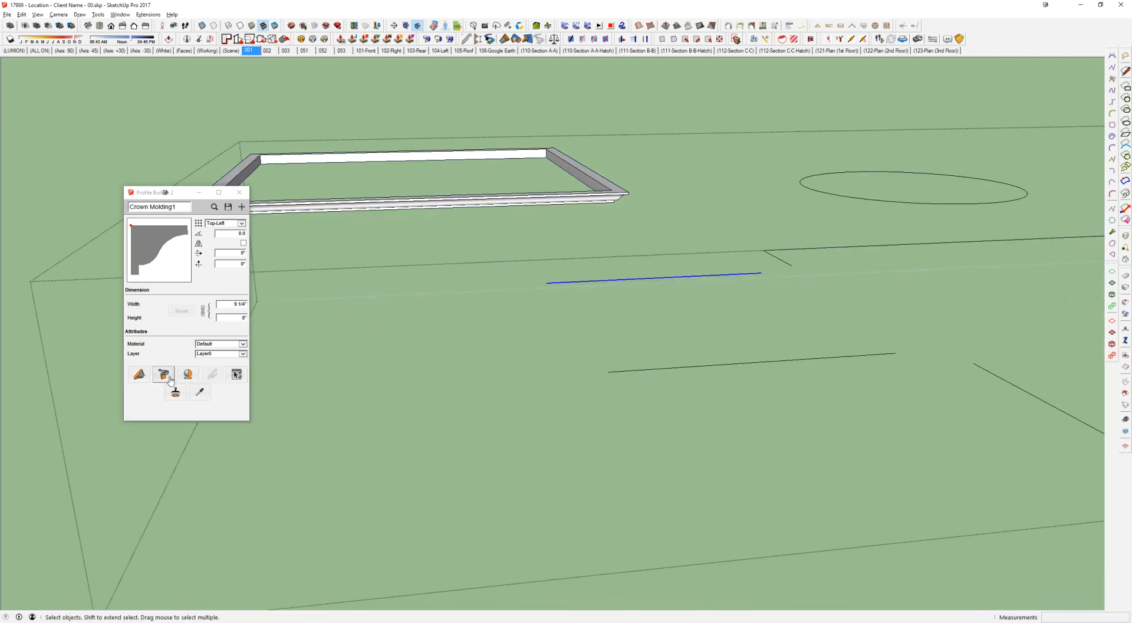
{"action": "left_click", "coordinate": [163, 374]}
Step: Build the Crown Molding1 profile around the tower's circular path and inspect its faceting with hidden geometry displayed
{"action": "left_click", "coordinate": [878, 180]}
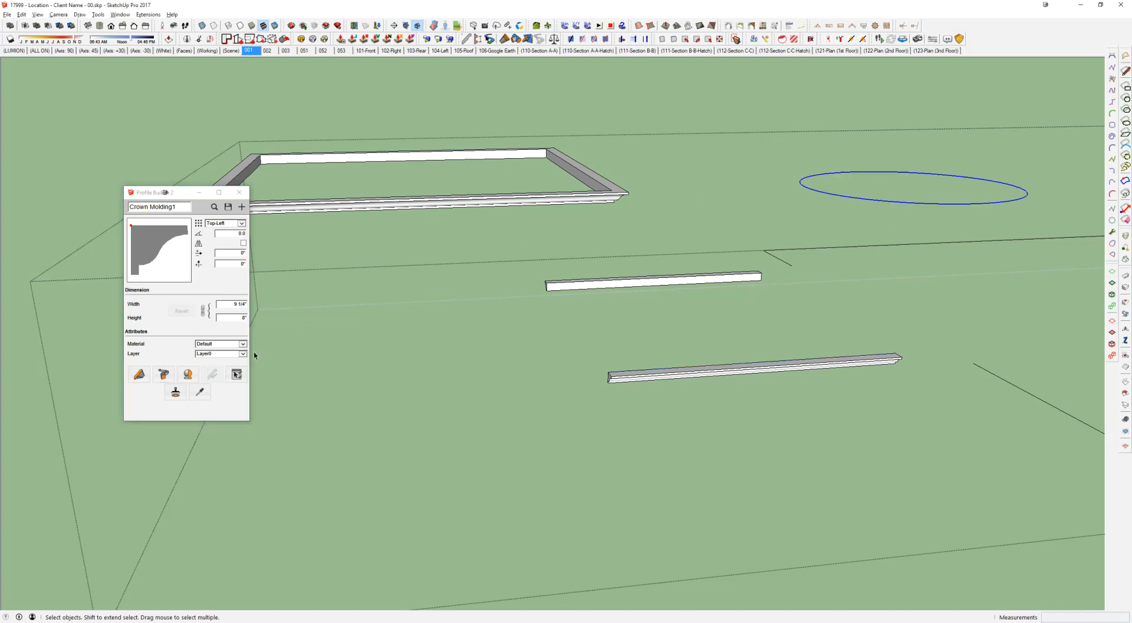
{"action": "left_click", "coordinate": [163, 374]}
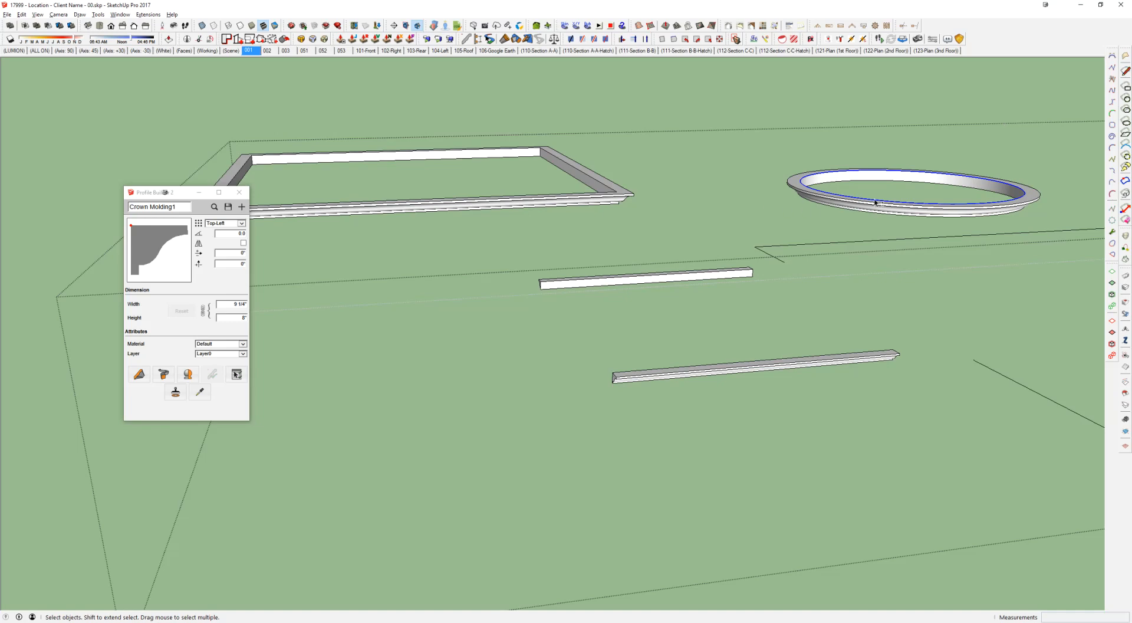
{"action": "middle_click_drag", "start_coordinate": [876, 203], "coordinate": [661, 173], "text": "shift"}
{"action": "scroll", "coordinate": [695, 180], "scroll_direction": "up", "scroll_amount": 4}
{"action": "key", "text": "alt+h"}
{"action": "scroll", "coordinate": [715, 196], "scroll_direction": "up", "scroll_amount": 3}
{"action": "middle_click_drag", "start_coordinate": [715, 196], "coordinate": [799, 197]}
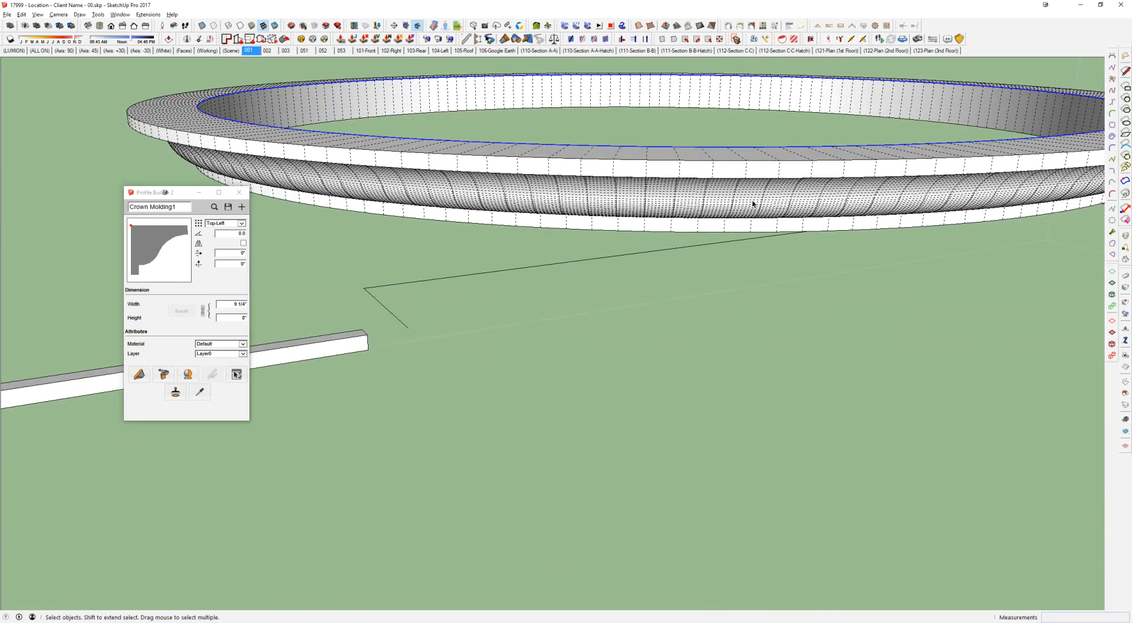
Step: Build the Crown Molding1 profile along the one-storey wing's wall path and return to the full house model
{"action": "scroll", "coordinate": [731, 201], "scroll_direction": "down", "scroll_amount": 8}
{"action": "middle_click_drag", "start_coordinate": [808, 277], "coordinate": [734, 256], "text": "shift"}
{"action": "left_click", "coordinate": [717, 279]}
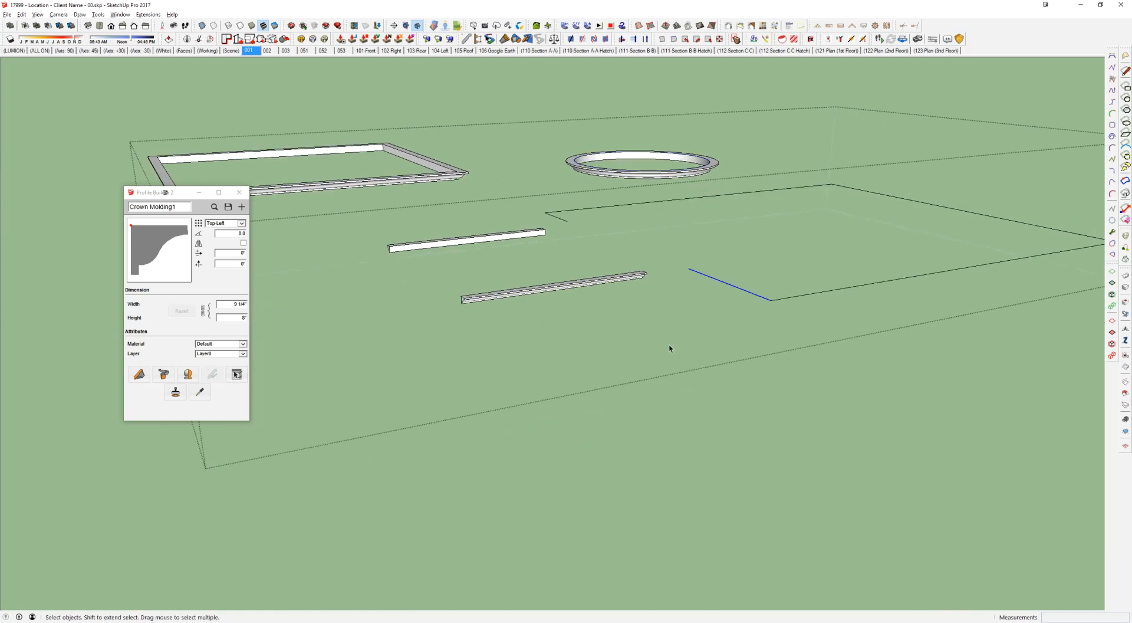
{"action": "triple_click", "coordinate": [834, 291]}
{"action": "left_click", "coordinate": [166, 375]}
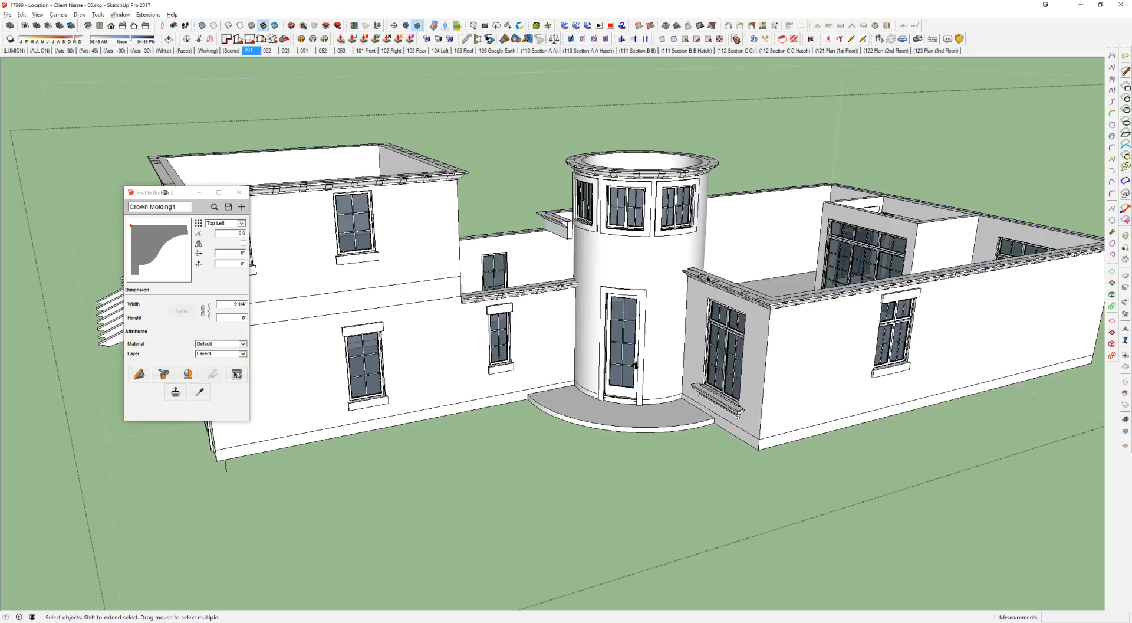
{"action": "scroll", "coordinate": [660, 259], "scroll_direction": "up", "scroll_amount": 5}
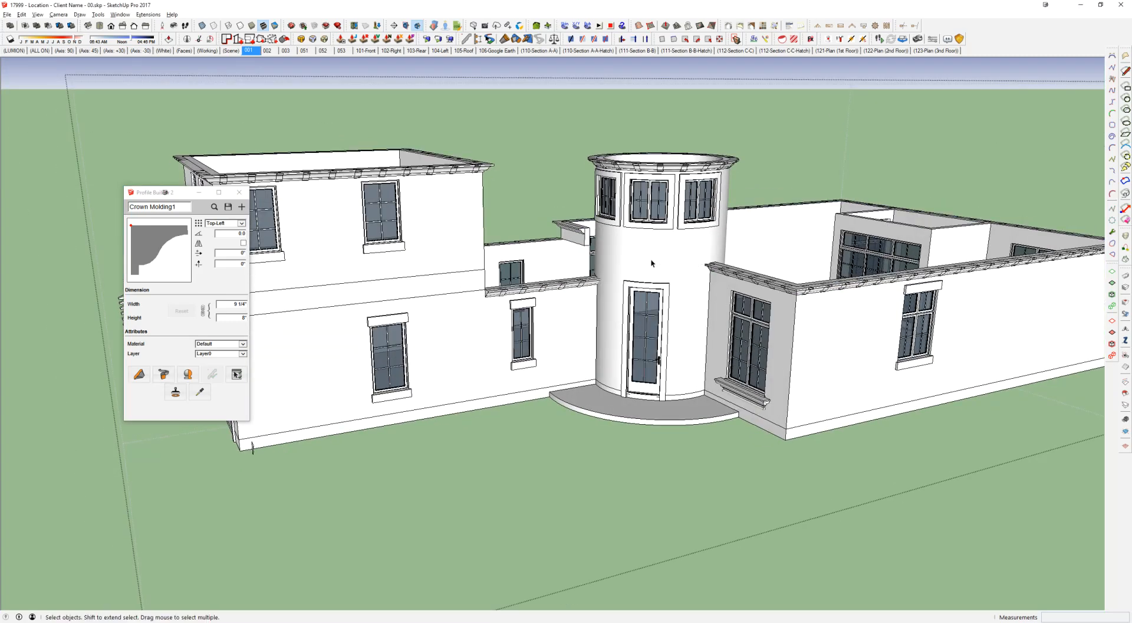
{"action": "middle_click_drag", "start_coordinate": [650, 258], "coordinate": [658, 122]}
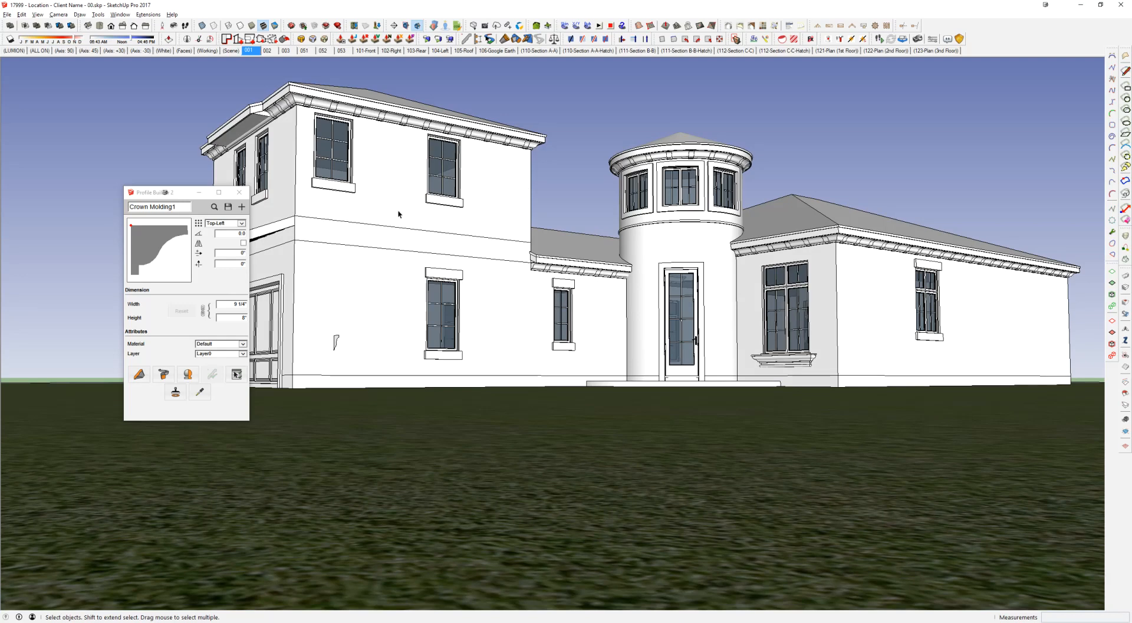
Step: Scale the loose crown molding profile face by 2 along the red axis, stretching its height
{"action": "middle_click_drag", "start_coordinate": [315, 225], "coordinate": [883, 348]}
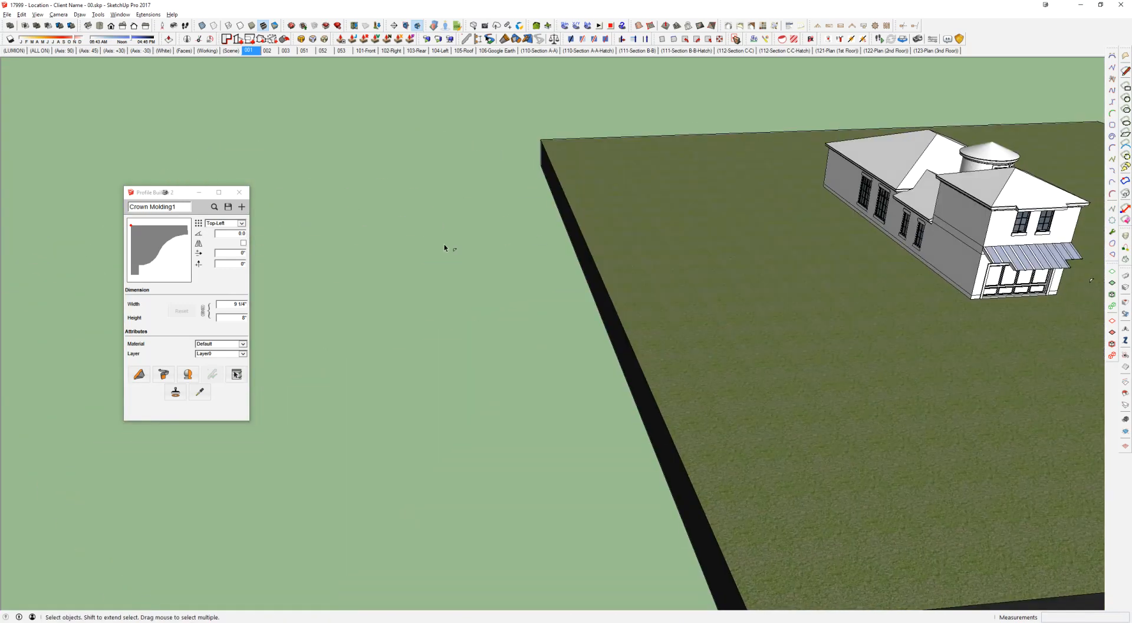
{"action": "scroll", "coordinate": [448, 249], "scroll_direction": "up", "scroll_amount": 10}
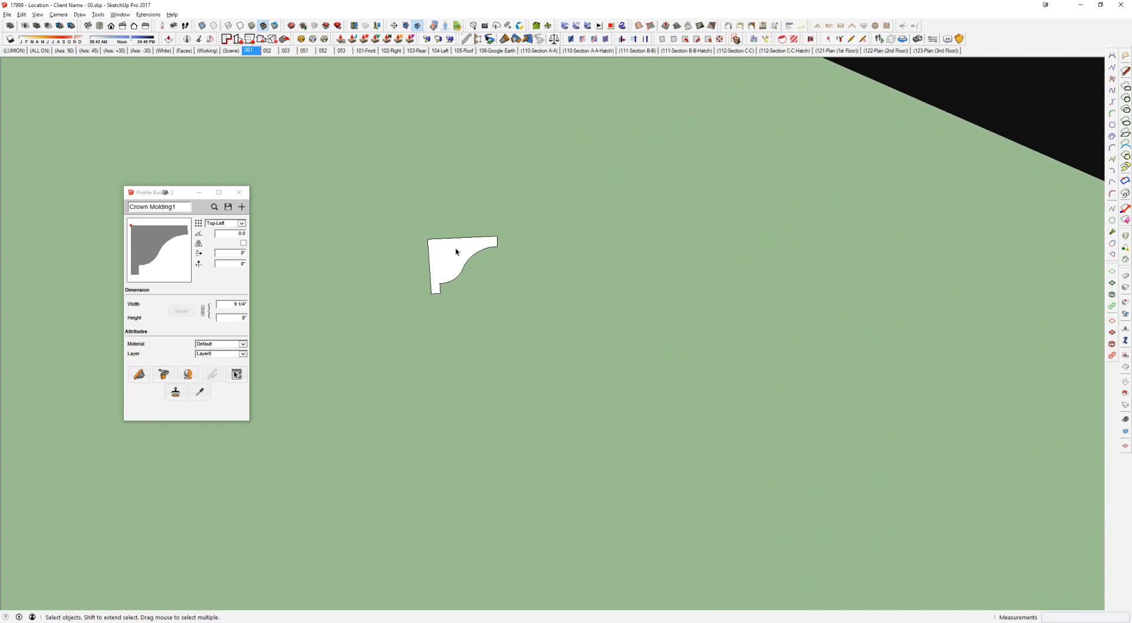
{"action": "scroll", "coordinate": [456, 252], "scroll_direction": "up", "scroll_amount": 3}
{"action": "middle_click_drag", "start_coordinate": [455, 251], "coordinate": [465, 162]}
{"action": "left_click", "coordinate": [401, 255]}
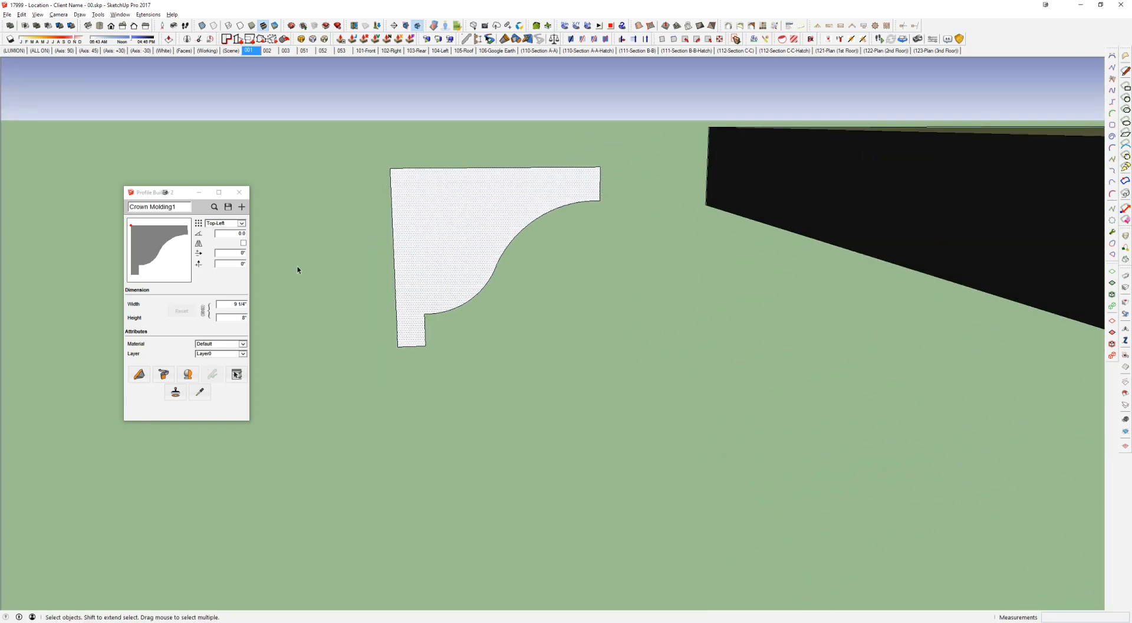
{"action": "scroll", "coordinate": [495, 244], "scroll_direction": "down", "scroll_amount": 2}
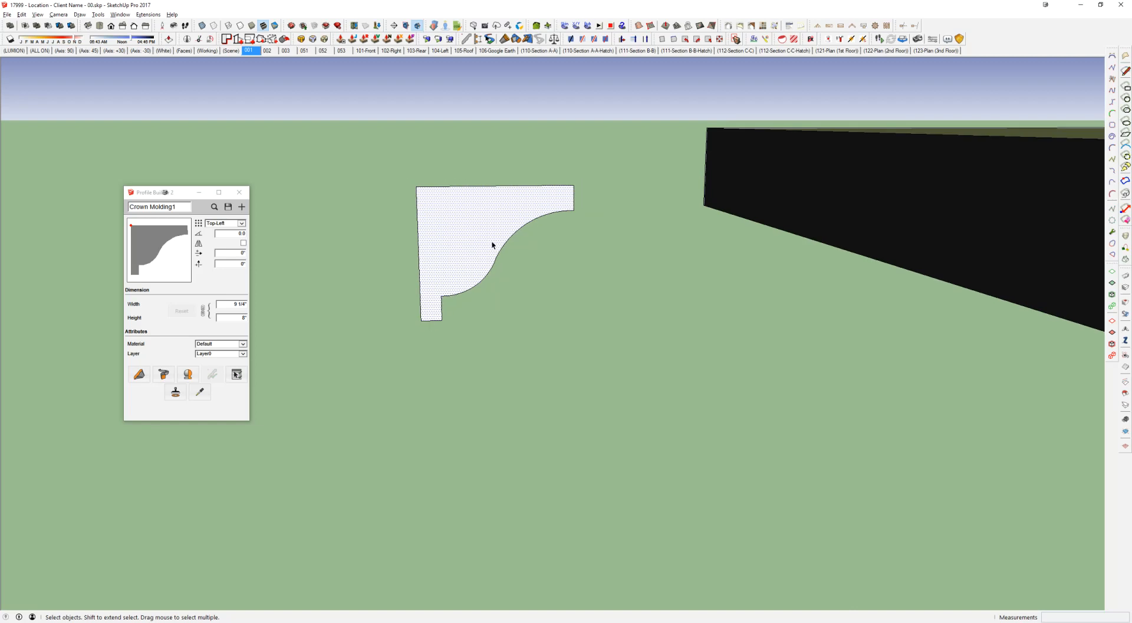
{"action": "key", "text": "s"}
{"action": "left_click_drag", "start_coordinate": [499, 319], "coordinate": [500, 366]}
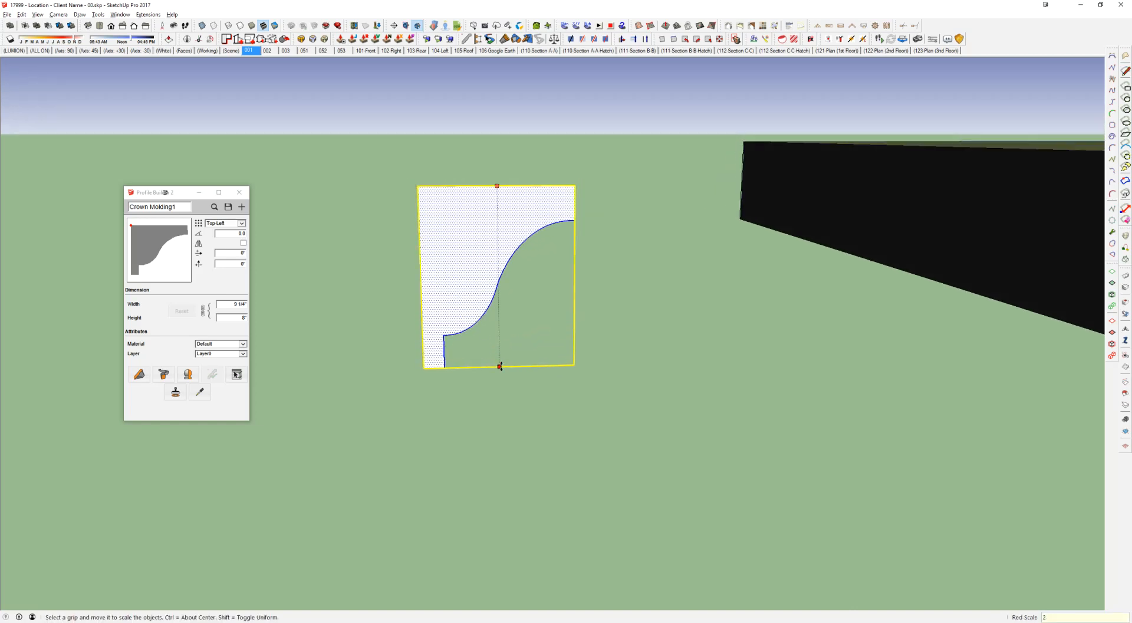
{"action": "key", "text": "Return"}
{"action": "middle_click_drag", "start_coordinate": [505, 372], "coordinate": [401, 315]}
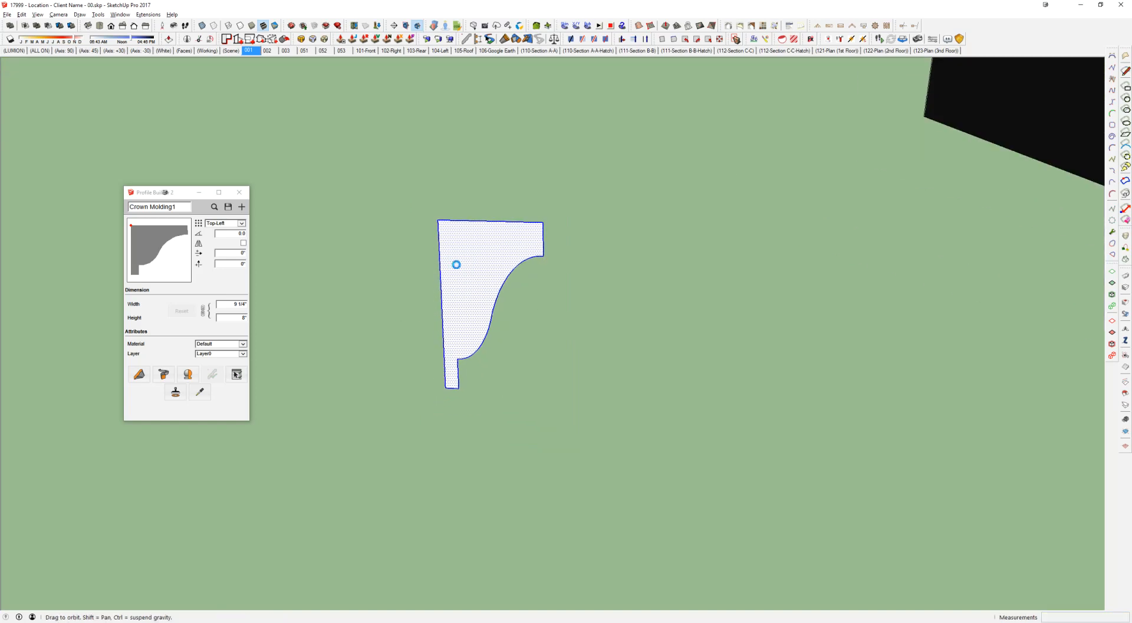
{"action": "middle_click_drag", "start_coordinate": [458, 268], "coordinate": [530, 261]}
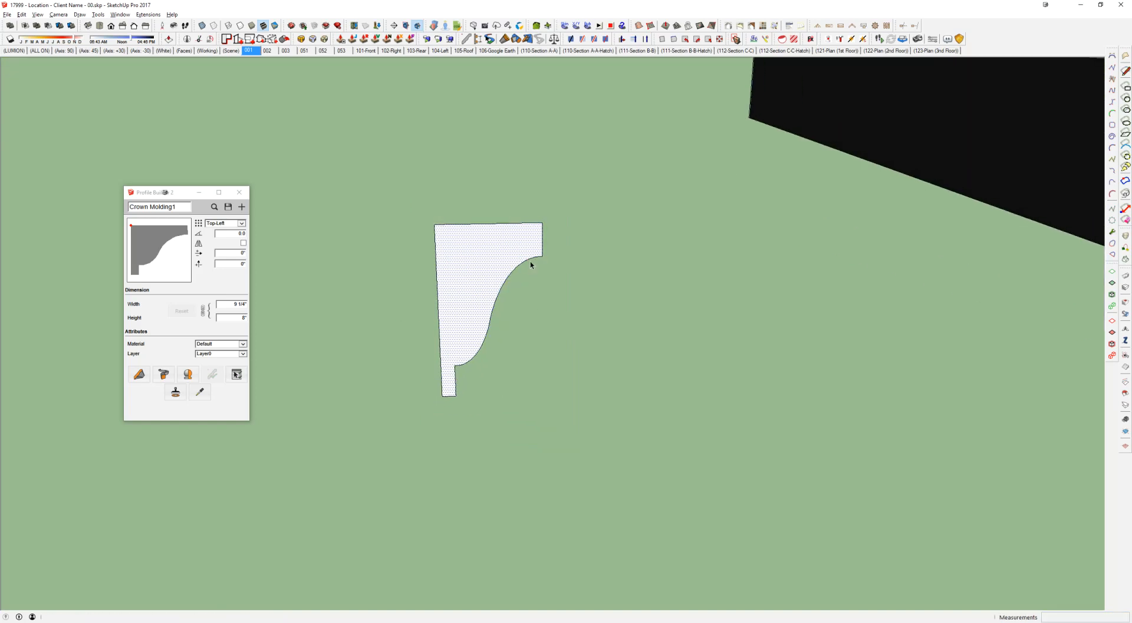
Step: Add a triangular foot about 5 1/4" wide to the profile's lower end and erase the edge dividing it from the face
{"action": "key", "text": "l"}
{"action": "left_click", "coordinate": [456, 395]}
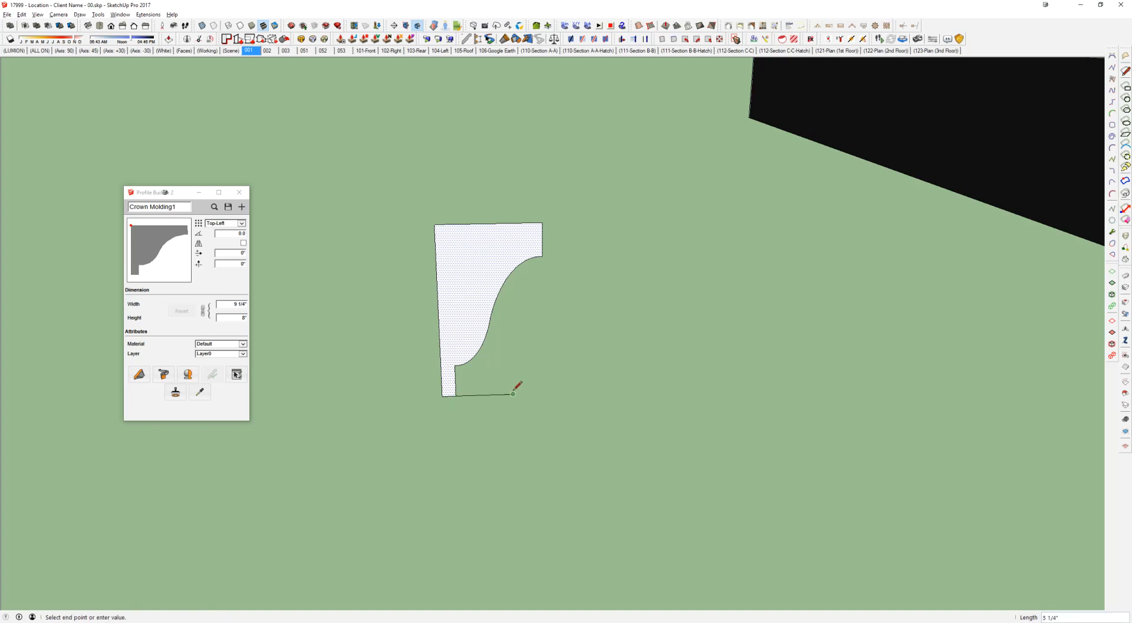
{"action": "left_click", "coordinate": [513, 394]}
{"action": "left_click", "coordinate": [452, 365]}
{"action": "key", "text": "e"}
{"action": "left_click", "coordinate": [457, 380]}
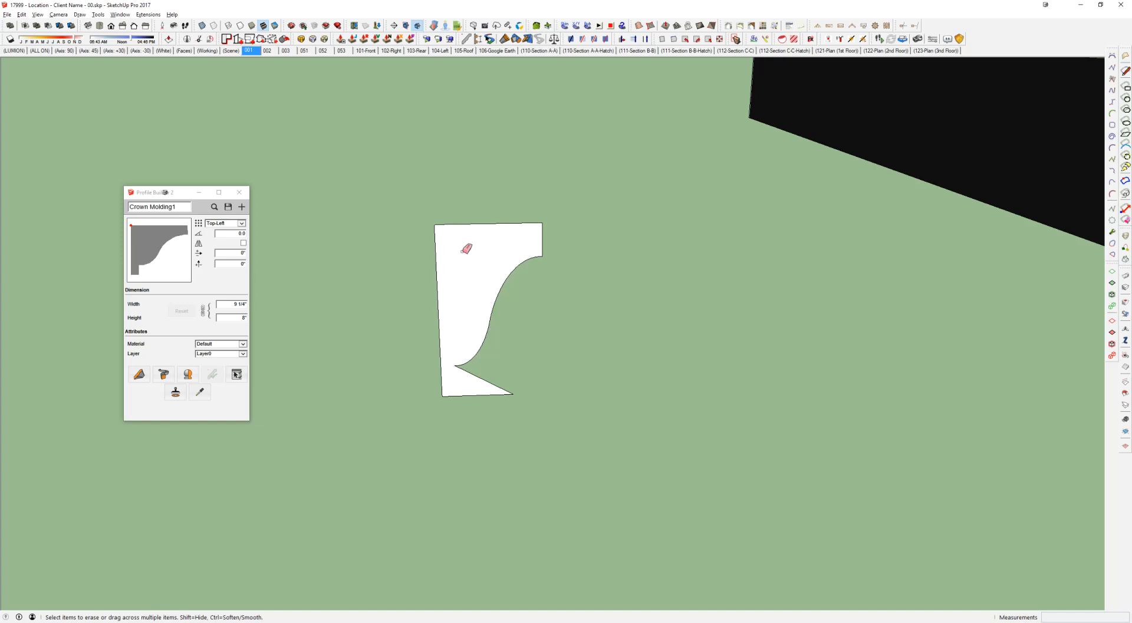
Step: Try to create a new profile named Crown Molding2 from the reshaped face
{"action": "left_click", "coordinate": [241, 206]}
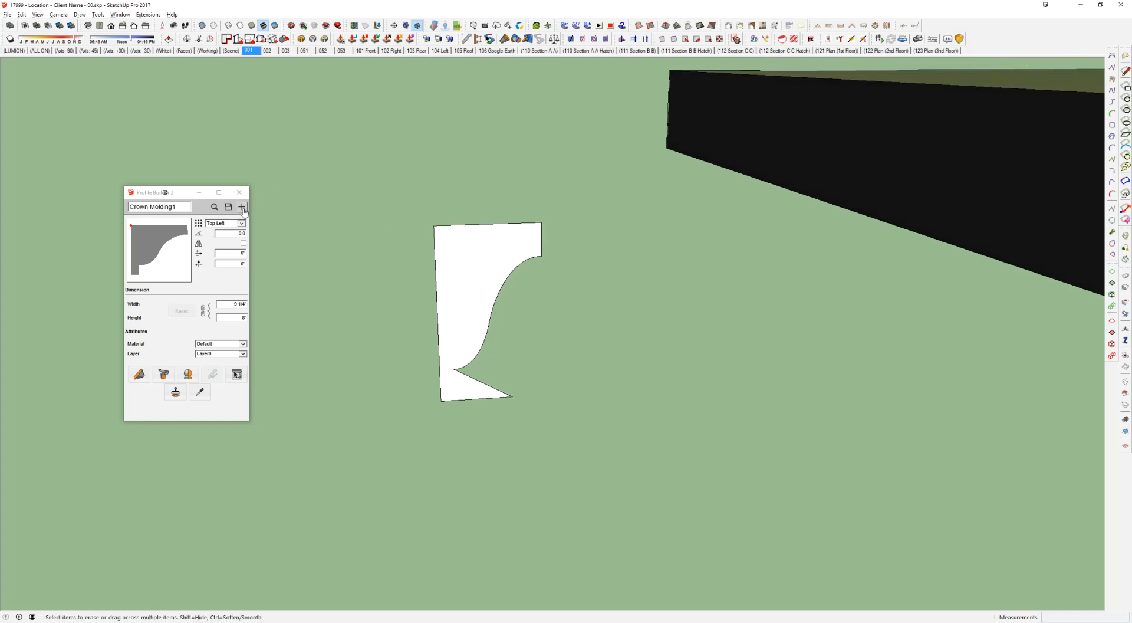
{"action": "key", "text": "End"}
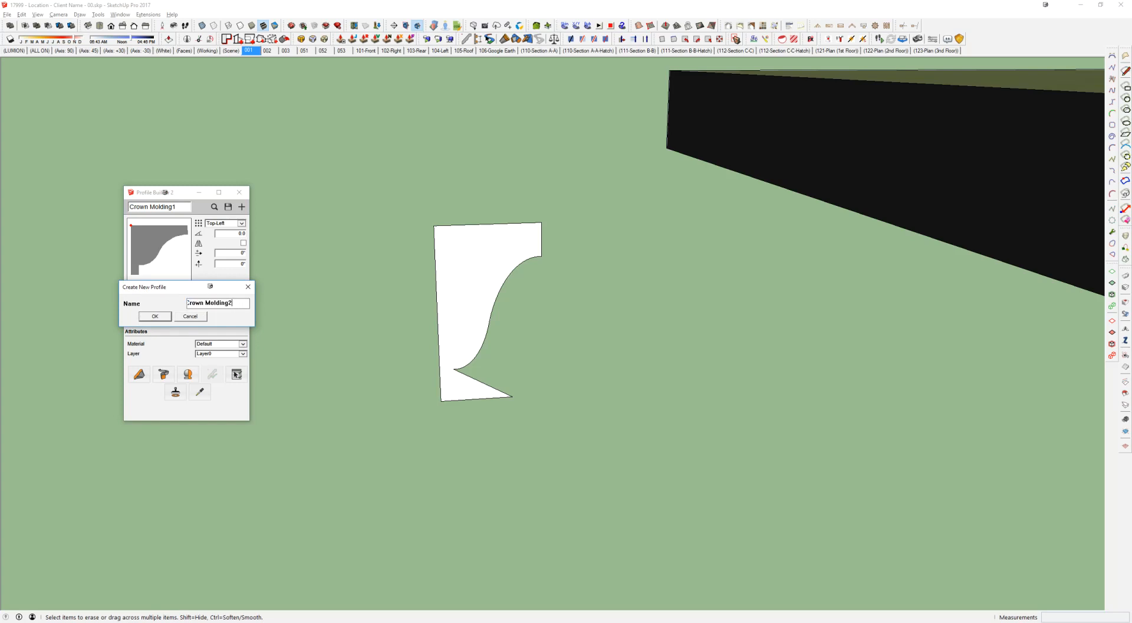
{"action": "left_click", "coordinate": [162, 315]}
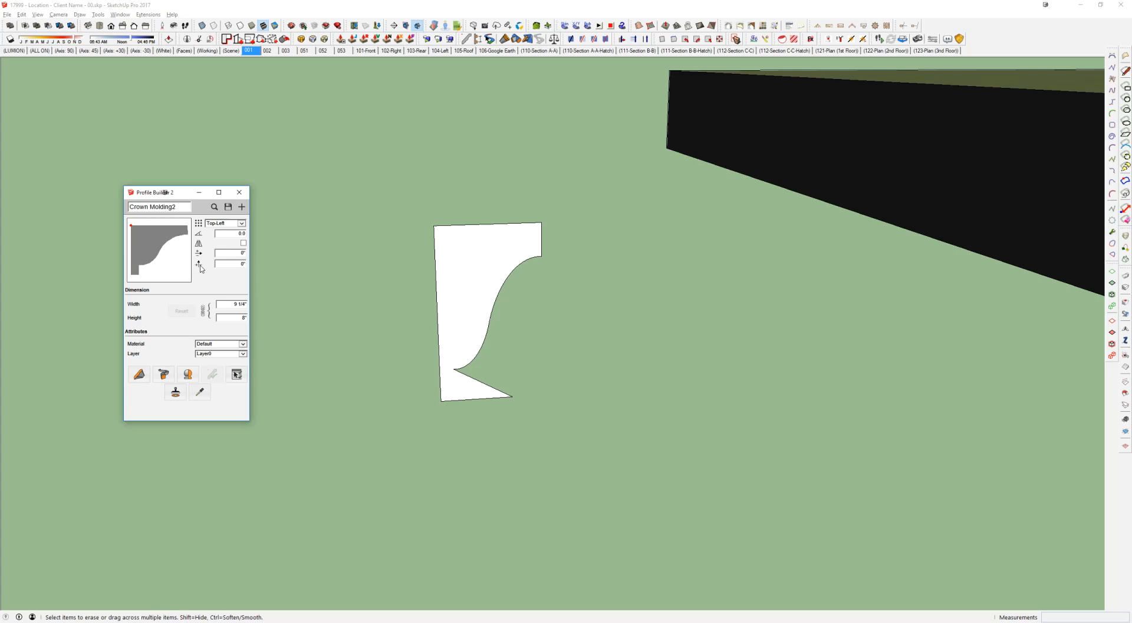
Step: Try to apply the Crown Molding2 profile to the two-storey block's crown molding
{"action": "scroll", "coordinate": [428, 263], "scroll_direction": "down", "scroll_amount": 4}
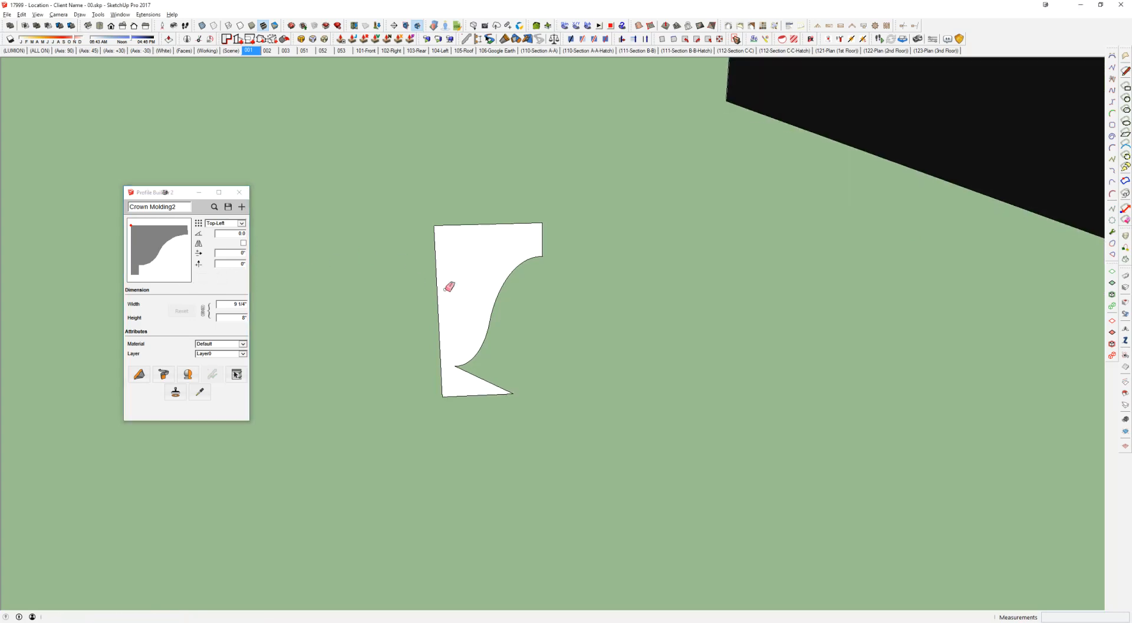
{"action": "scroll", "coordinate": [1049, 157], "scroll_direction": "down", "scroll_amount": 4}
{"action": "middle_click_drag", "start_coordinate": [1049, 157], "coordinate": [407, 321]}
{"action": "scroll", "coordinate": [407, 322], "scroll_direction": "down", "scroll_amount": 3}
{"action": "middle_click_drag", "start_coordinate": [996, 372], "coordinate": [811, 321]}
{"action": "scroll", "coordinate": [811, 320], "scroll_direction": "up", "scroll_amount": 5}
{"action": "scroll", "coordinate": [617, 224], "scroll_direction": "up", "scroll_amount": 6}
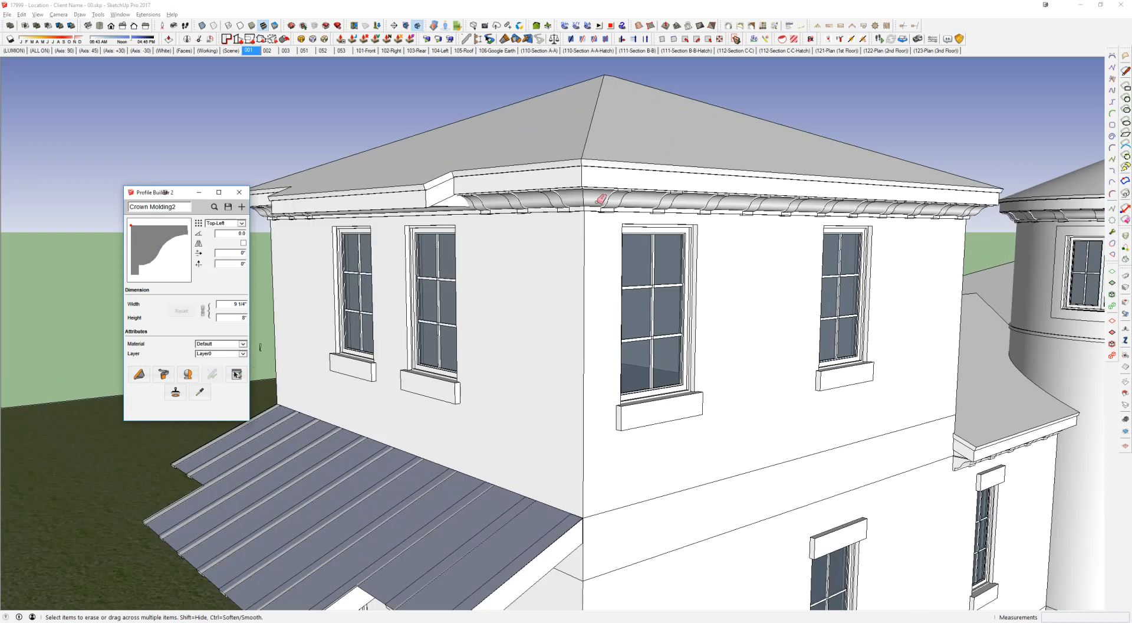
{"action": "middle_click_drag", "start_coordinate": [596, 203], "coordinate": [592, 201]}
{"action": "scroll", "coordinate": [593, 200], "scroll_direction": "up", "scroll_amount": 2}
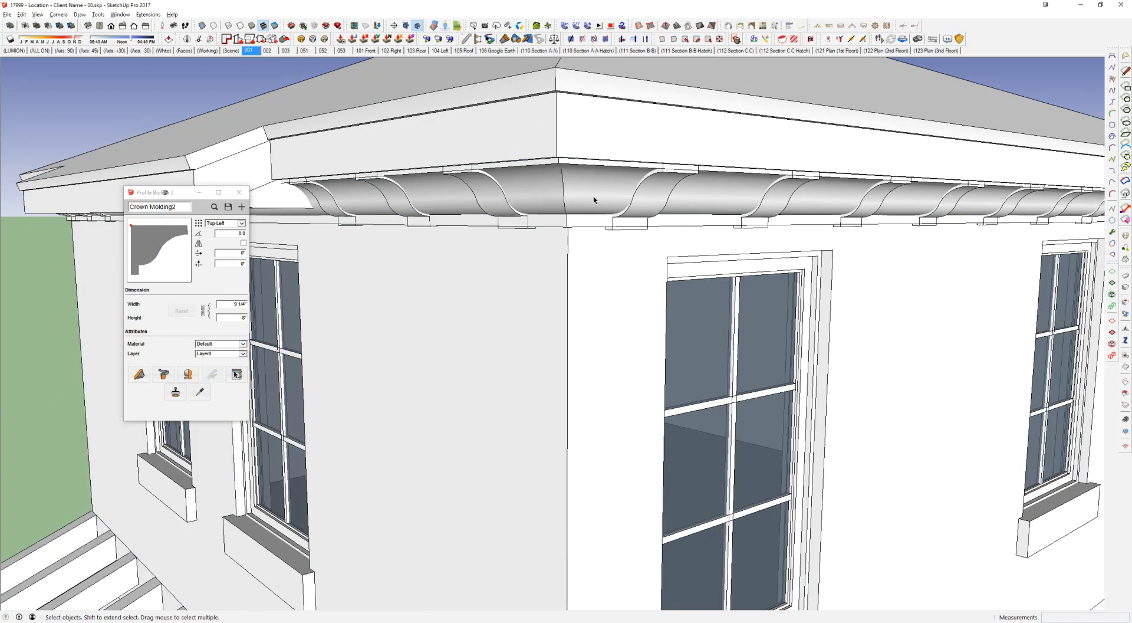
{"action": "double_click", "coordinate": [594, 199]}
{"action": "left_click", "coordinate": [594, 200]}
{"action": "scroll", "coordinate": [594, 200], "scroll_direction": "down", "scroll_amount": 2}
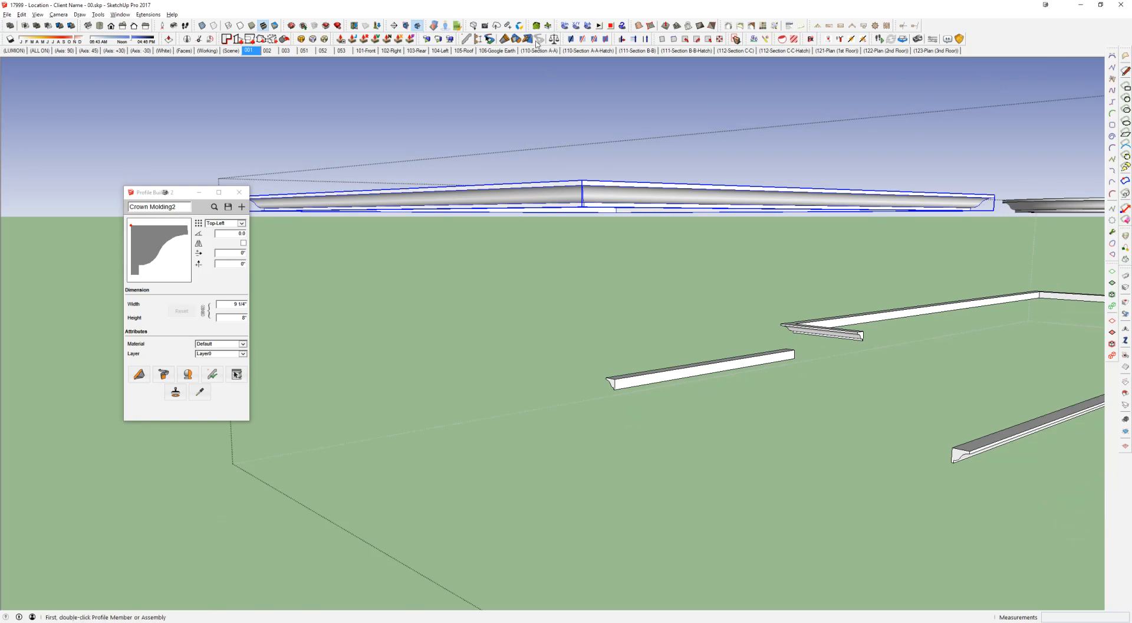
{"action": "left_click", "coordinate": [213, 375]}
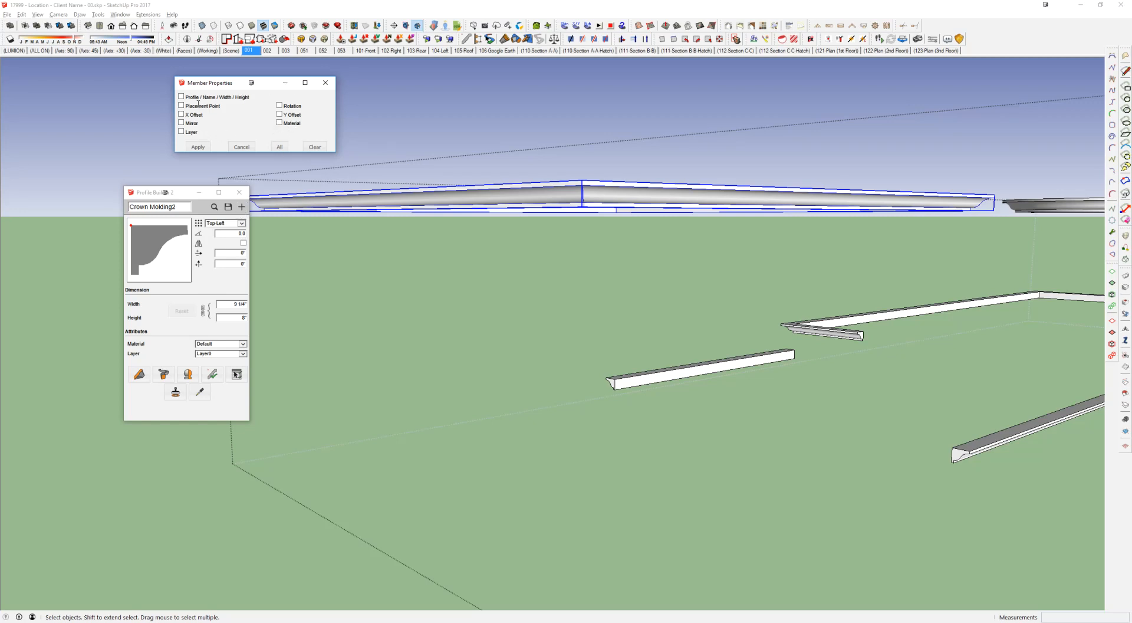
{"action": "left_click", "coordinate": [200, 149]}
Step: Copy the reshaped molding profile face and place the duplicate beside the original
{"action": "middle_click_drag", "start_coordinate": [367, 172], "coordinate": [499, 266]}
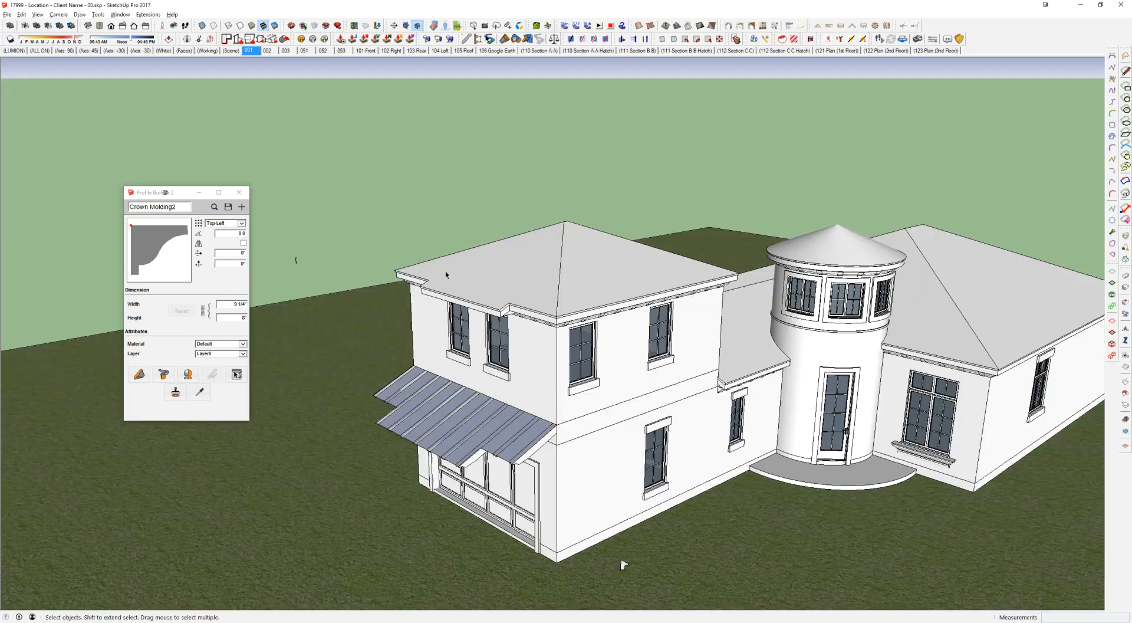
{"action": "middle_click_drag", "start_coordinate": [296, 253], "coordinate": [466, 327]}
{"action": "middle_click_drag", "start_coordinate": [910, 349], "coordinate": [865, 343], "text": "shift"}
{"action": "scroll", "coordinate": [597, 331], "scroll_direction": "up", "scroll_amount": 12}
{"action": "double_click", "coordinate": [610, 332]}
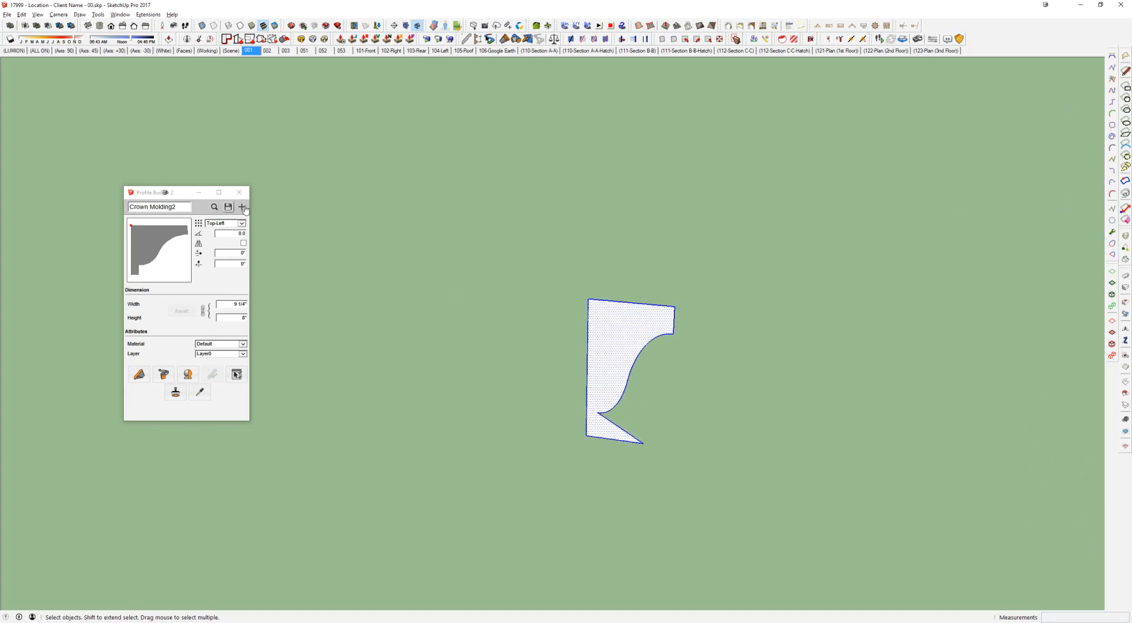
{"action": "key", "text": "m"}
{"action": "key", "text": "ctrl"}
{"action": "left_click", "coordinate": [614, 328]}
{"action": "left_click", "coordinate": [796, 347]}
{"action": "key", "text": "space"}
Step: Create a new profile named Profile2 from the copied face and set its placement point to Top-Left
{"action": "left_click", "coordinate": [228, 206]}
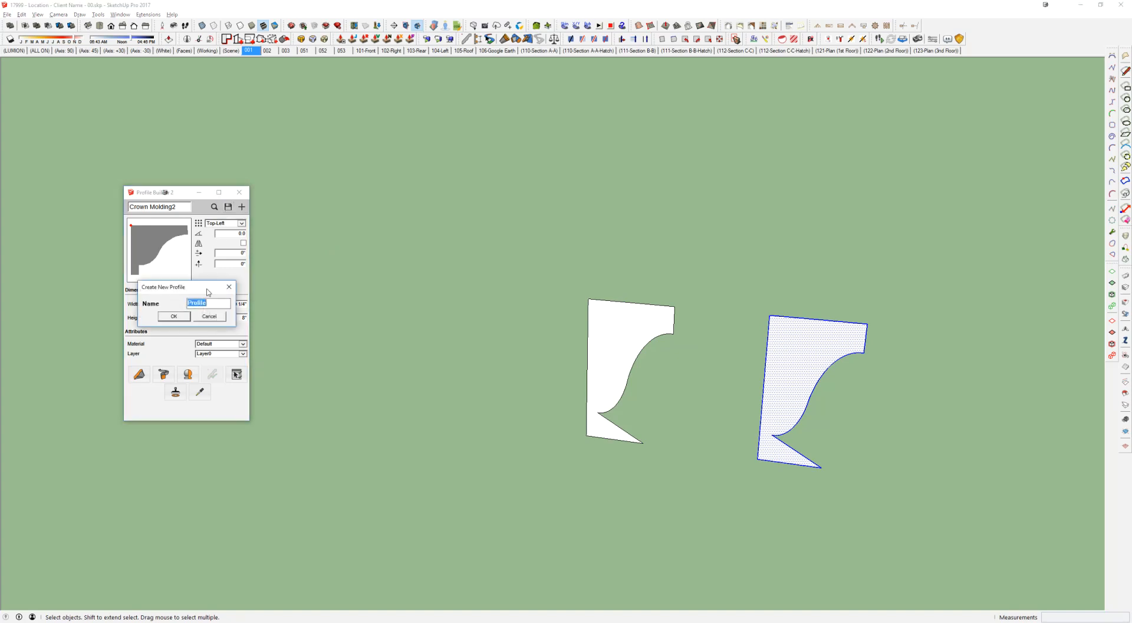
{"action": "left_click", "coordinate": [185, 318]}
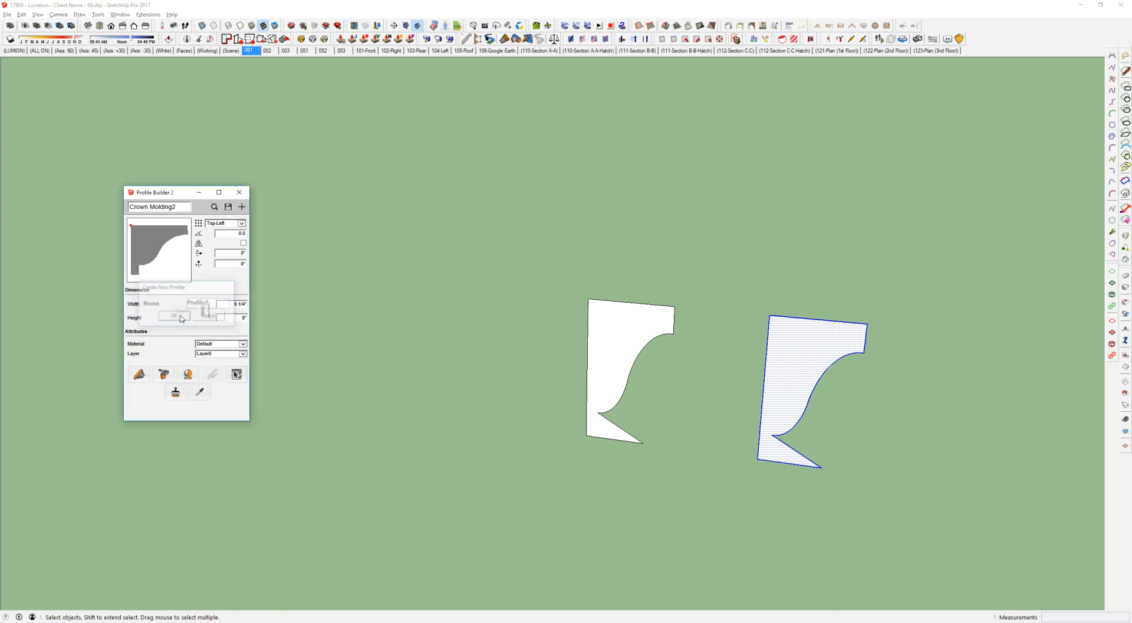
{"action": "left_click", "coordinate": [241, 223]}
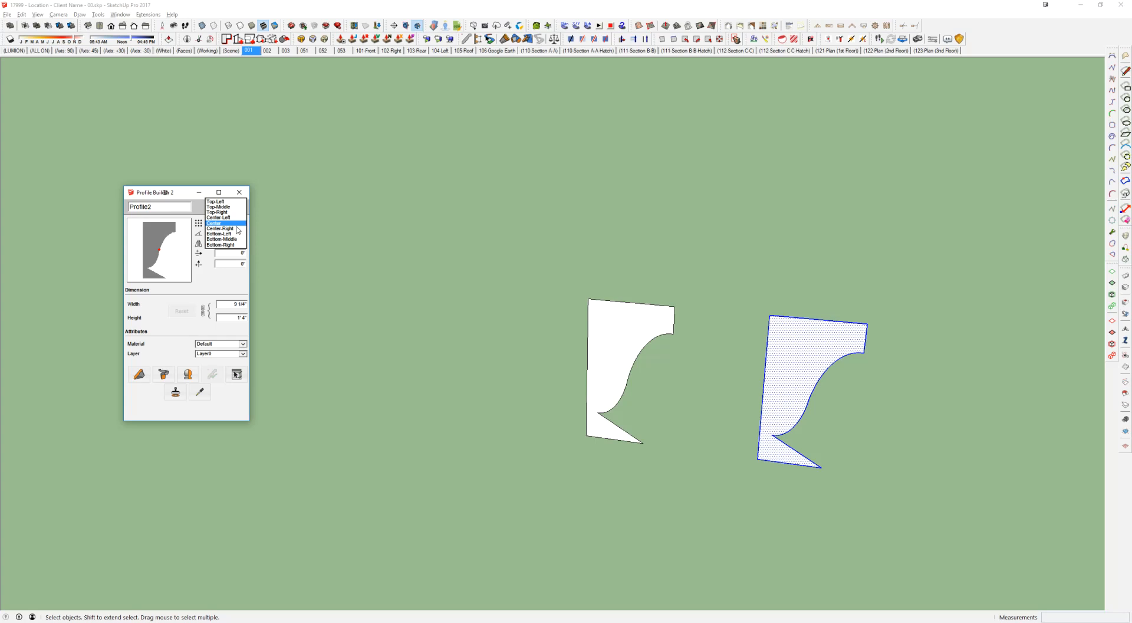
{"action": "left_click", "coordinate": [227, 203]}
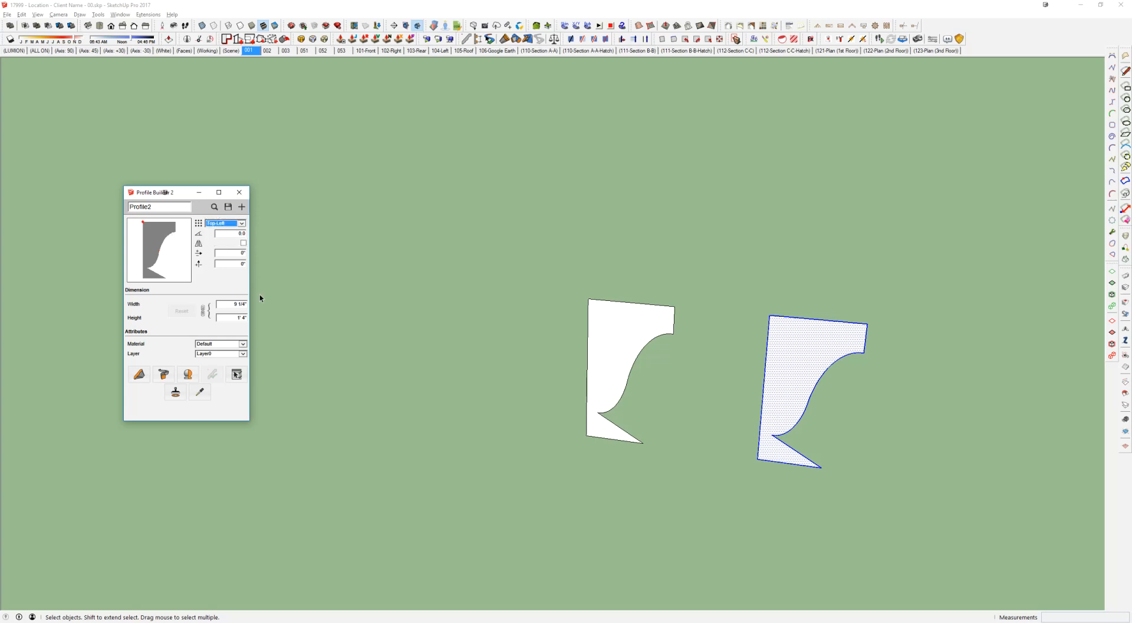
Step: Apply Profile2's profile, name, width and height to the two-storey block's crown molding
{"action": "scroll", "coordinate": [690, 349], "scroll_direction": "down", "scroll_amount": 5}
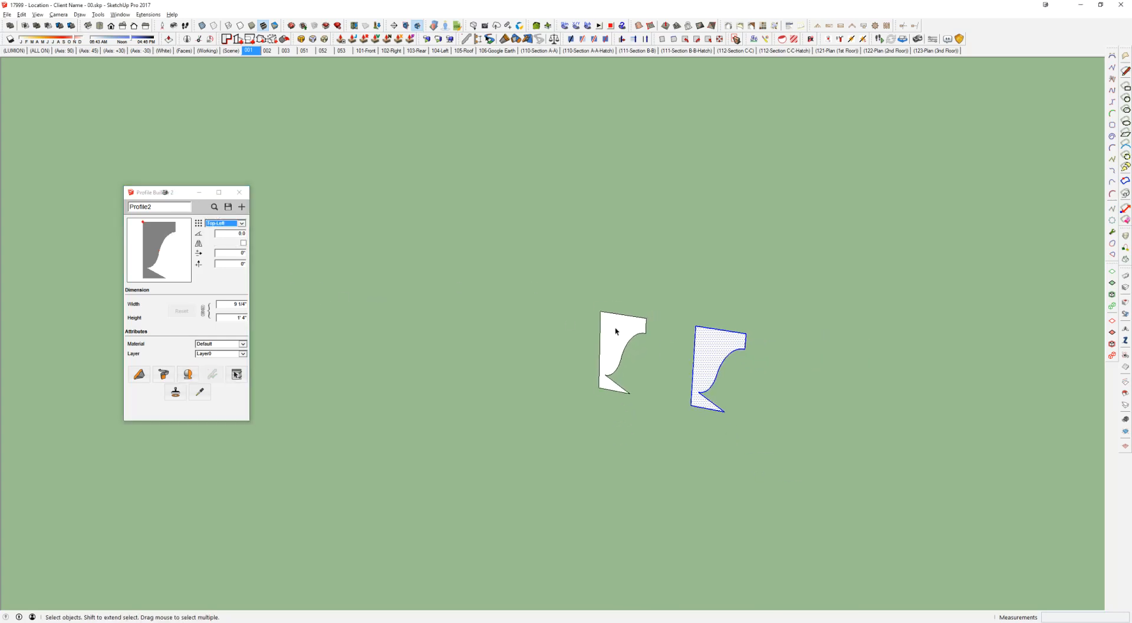
{"action": "scroll", "coordinate": [690, 348], "scroll_direction": "down", "scroll_amount": 8}
{"action": "middle_click_drag", "start_coordinate": [687, 343], "coordinate": [620, 207]}
{"action": "scroll", "coordinate": [621, 206], "scroll_direction": "down", "scroll_amount": 5}
{"action": "middle_click_drag", "start_coordinate": [767, 248], "coordinate": [605, 261], "text": "shift"}
{"action": "scroll", "coordinate": [605, 260], "scroll_direction": "up", "scroll_amount": 12}
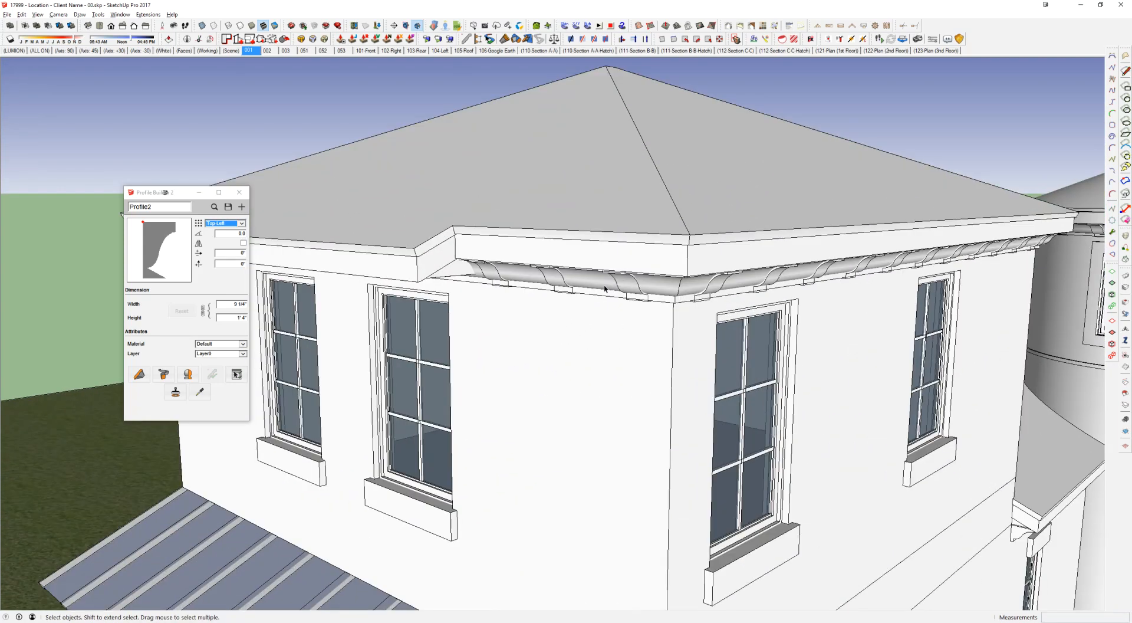
{"action": "double_click", "coordinate": [604, 288]}
{"action": "double_click", "coordinate": [604, 288]}
{"action": "left_click", "coordinate": [605, 289]}
{"action": "left_click", "coordinate": [213, 374]}
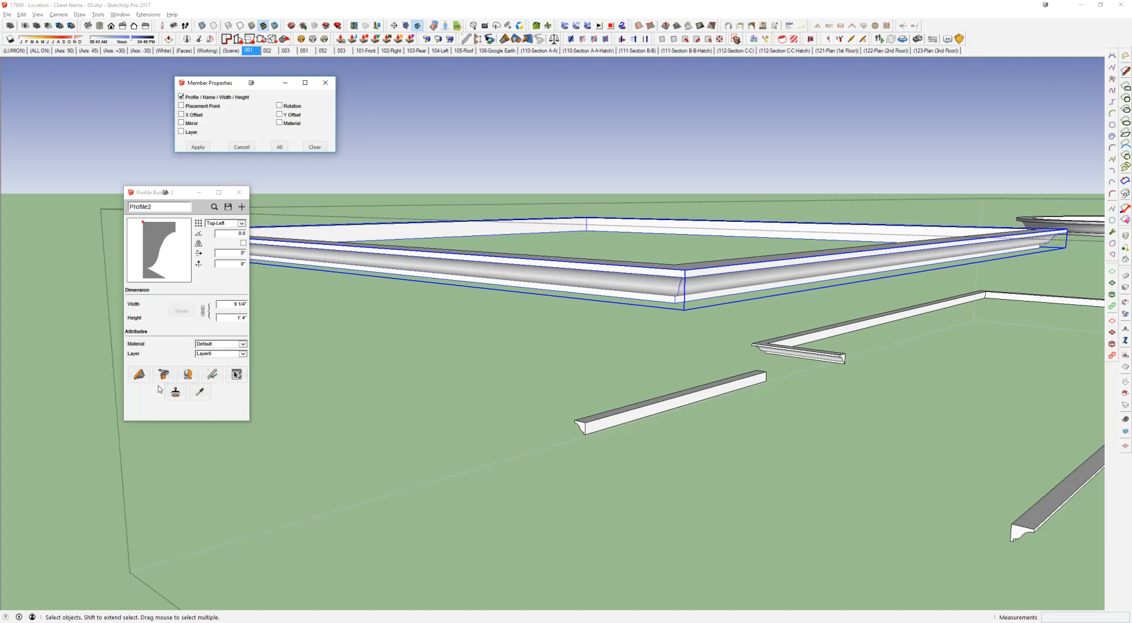
{"action": "left_click", "coordinate": [198, 146]}
{"action": "middle_click_drag", "start_coordinate": [496, 255], "coordinate": [801, 274]}
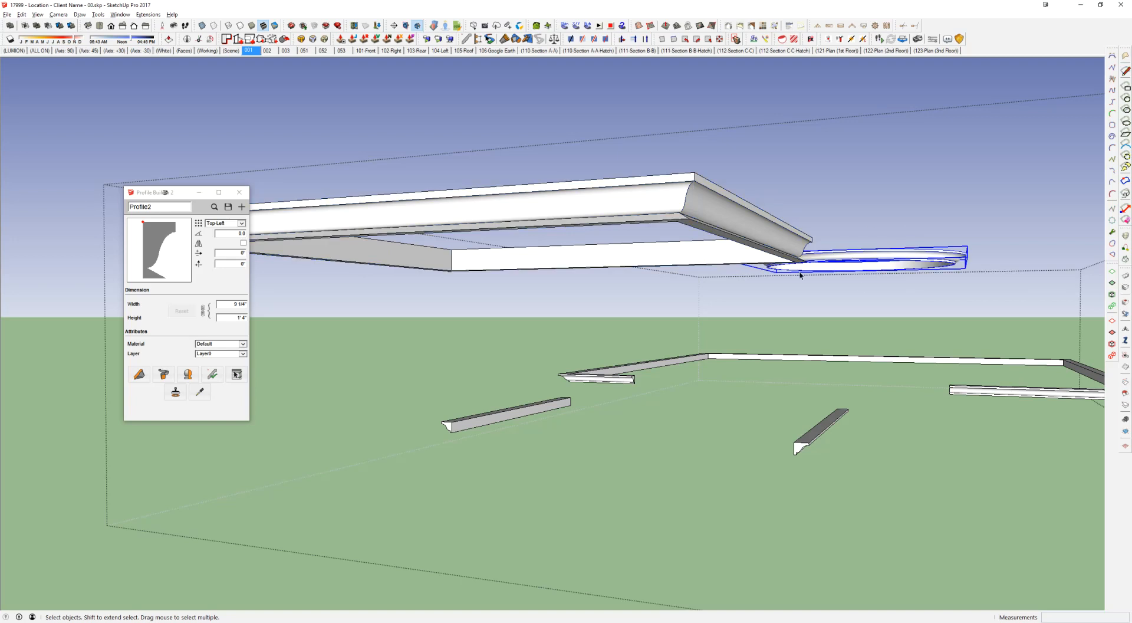
Step: Apply Profile2's profile, name, width and height to the tower's crown molding and the large single-storey perimeter molding
{"action": "left_click", "coordinate": [213, 374]}
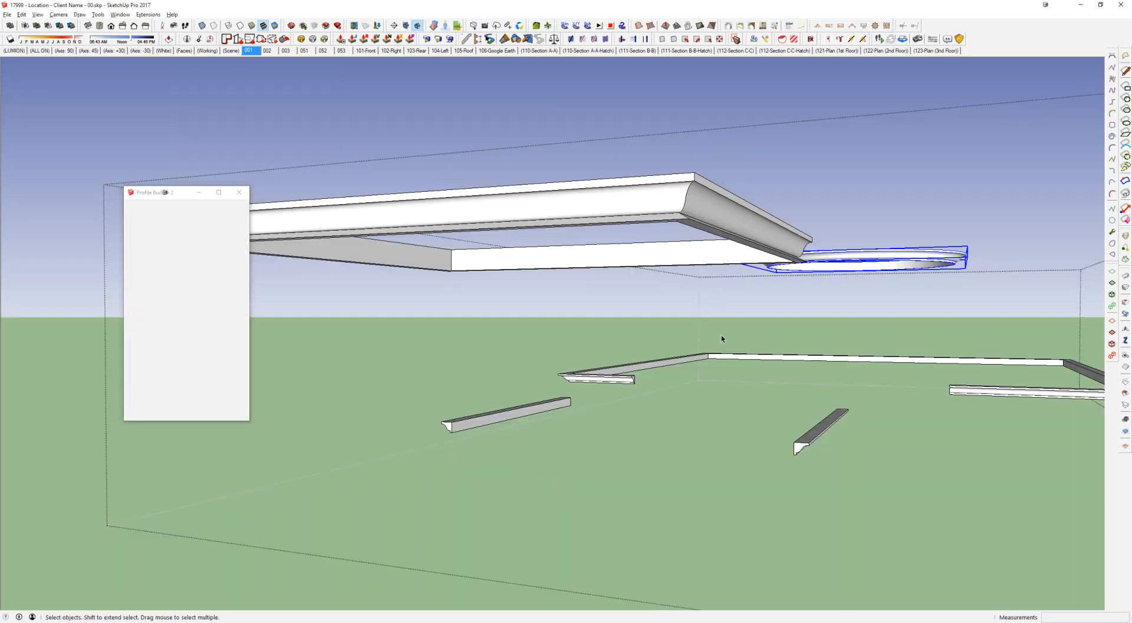
{"action": "left_click", "coordinate": [683, 374]}
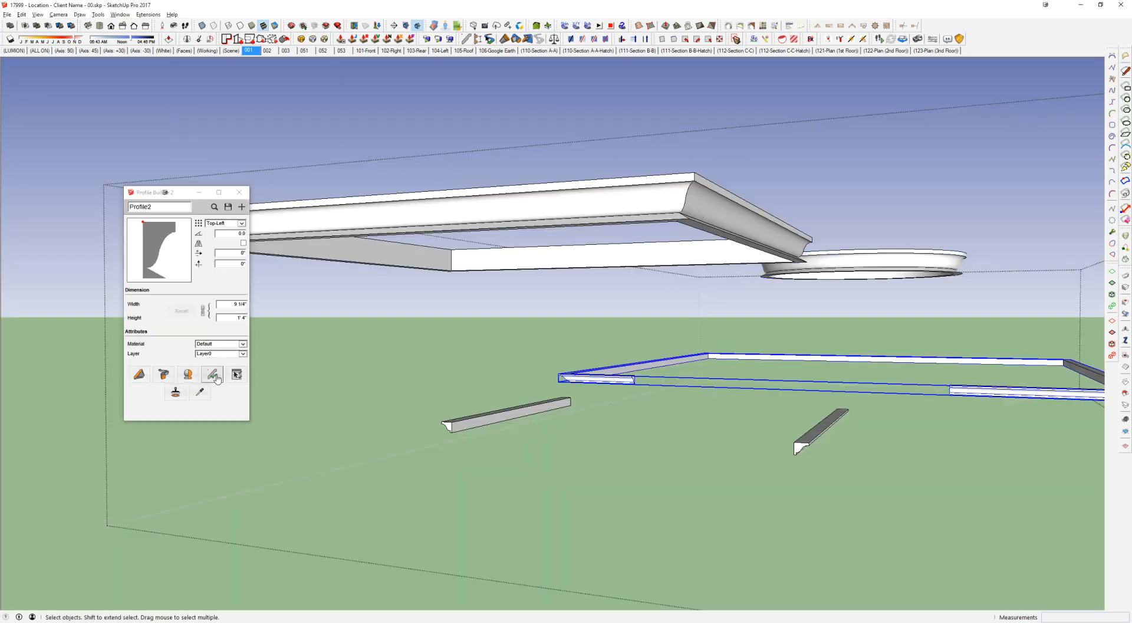
{"action": "left_click", "coordinate": [212, 374]}
{"action": "left_click", "coordinate": [198, 147]}
Step: Apply Profile2's profile, name, width and height to the two short detached lower molding segments
{"action": "left_click", "coordinate": [542, 413]}
{"action": "left_click", "coordinate": [212, 374]}
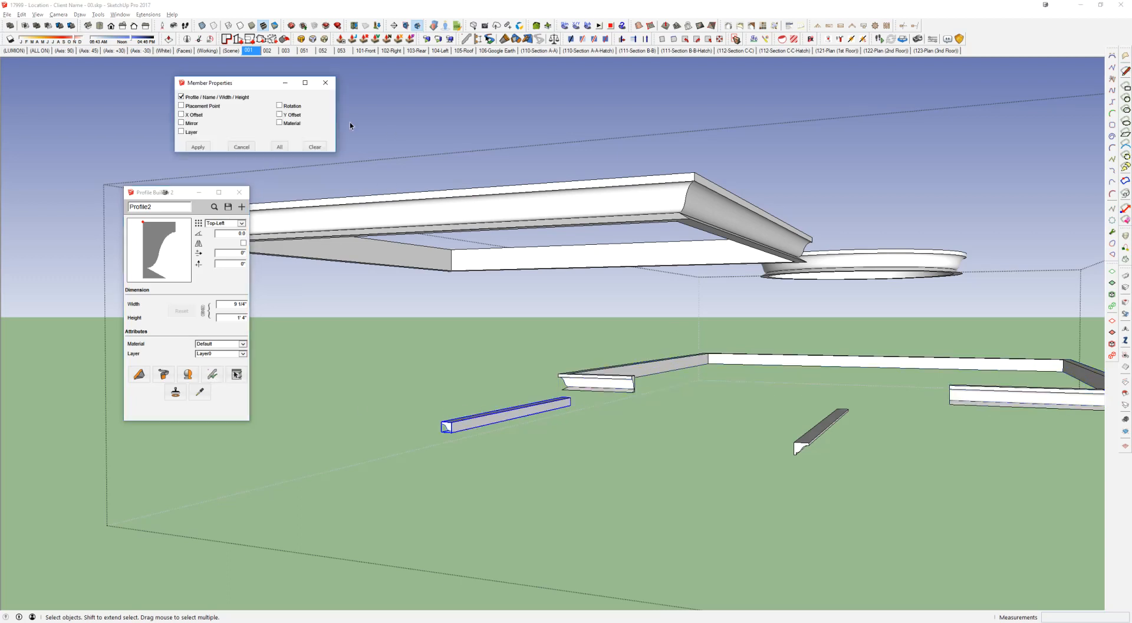
{"action": "left_click", "coordinate": [199, 147]}
{"action": "left_click", "coordinate": [826, 428]}
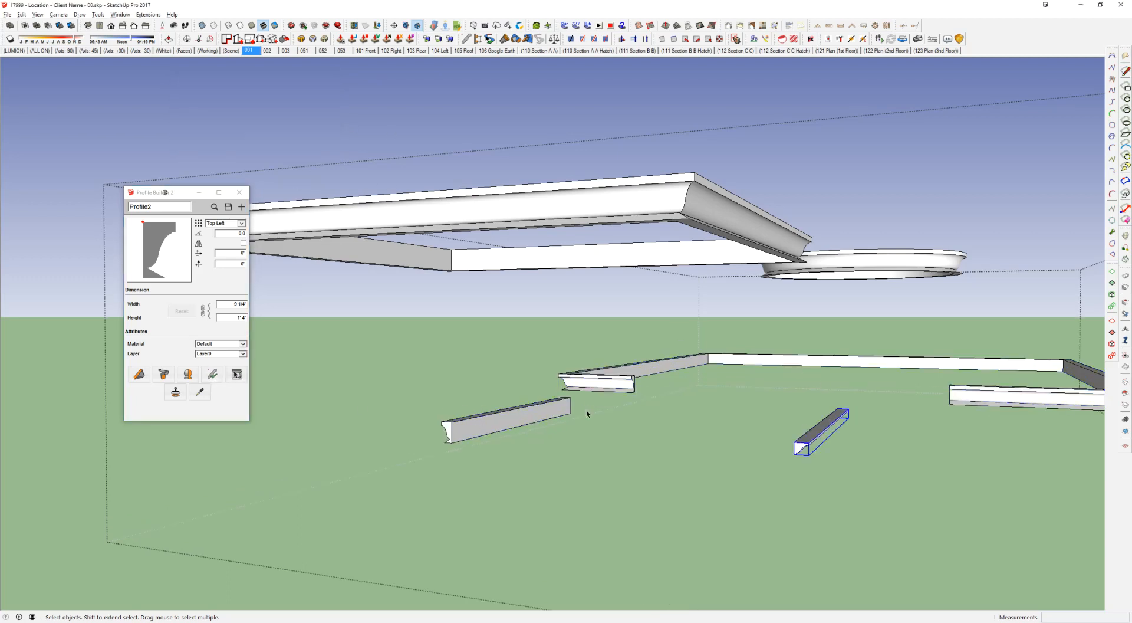
{"action": "left_click", "coordinate": [212, 374]}
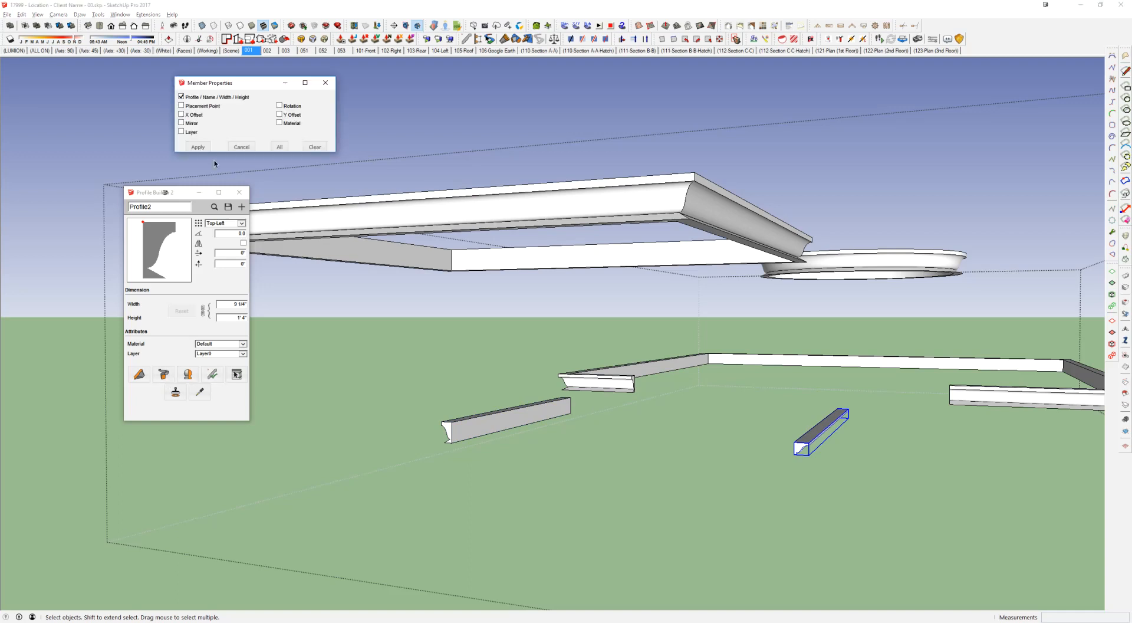
{"action": "left_click", "coordinate": [198, 146]}
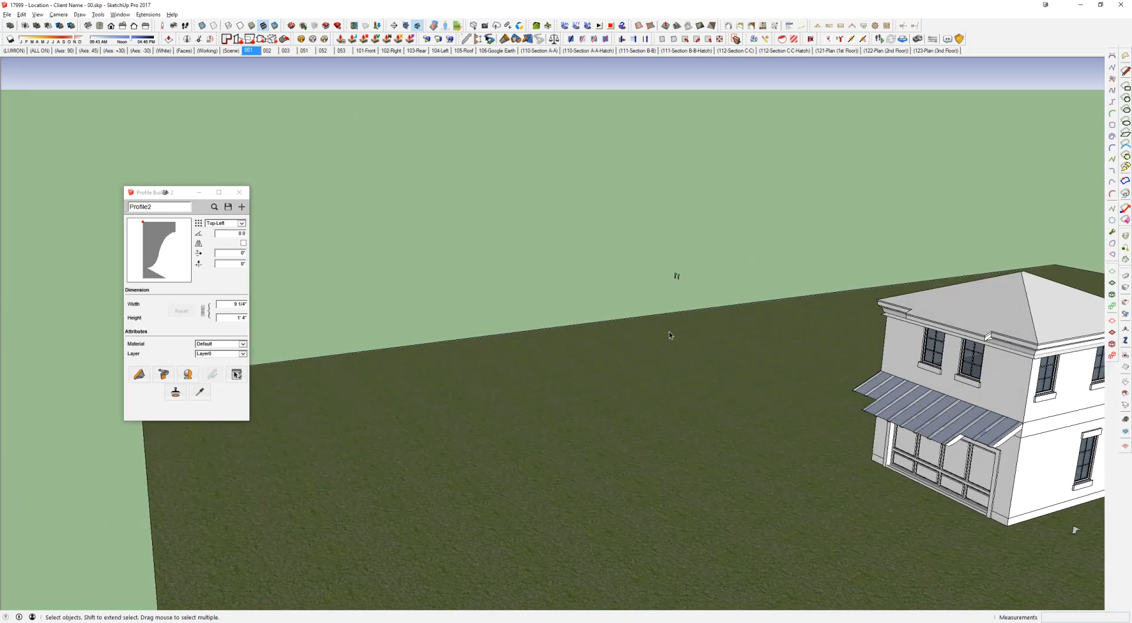
Step: Draw two connected straight lines forming an angled path on the empty ground beyond the site
{"action": "middle_click_drag", "start_coordinate": [696, 384], "coordinate": [1024, 405]}
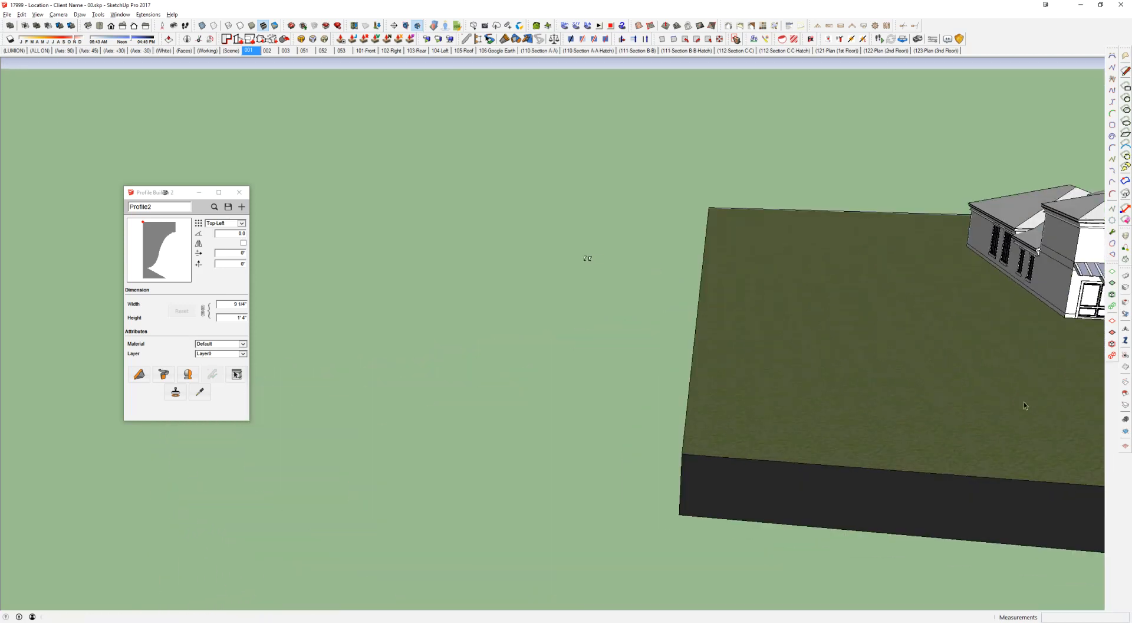
{"action": "middle_click_drag", "start_coordinate": [730, 271], "coordinate": [494, 224]}
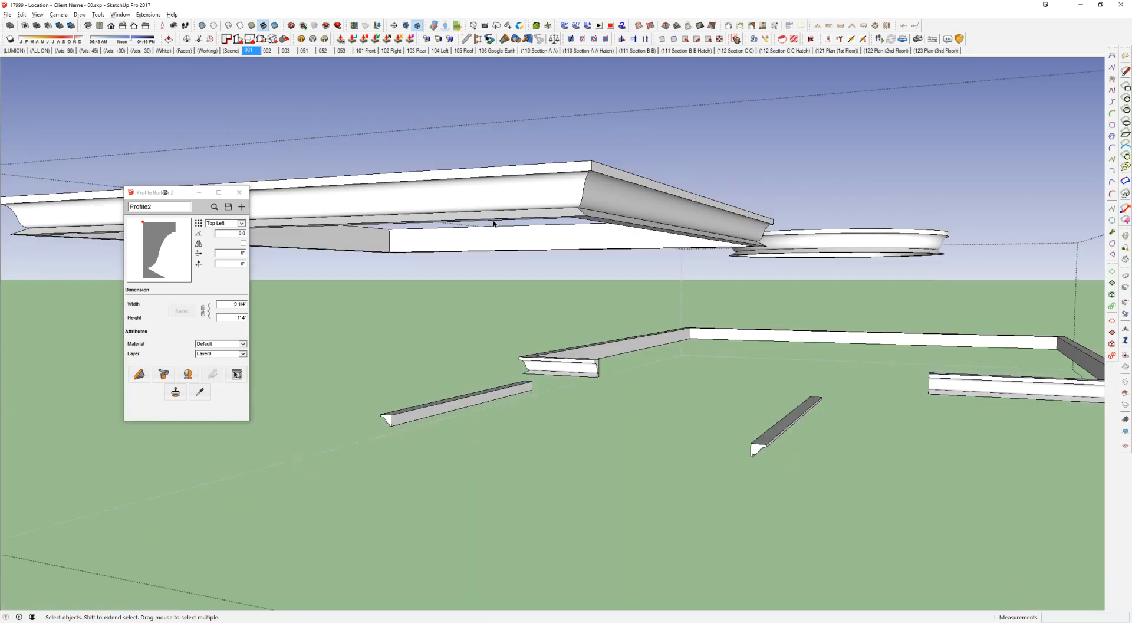
{"action": "middle_click_drag", "start_coordinate": [584, 310], "coordinate": [595, 300]}
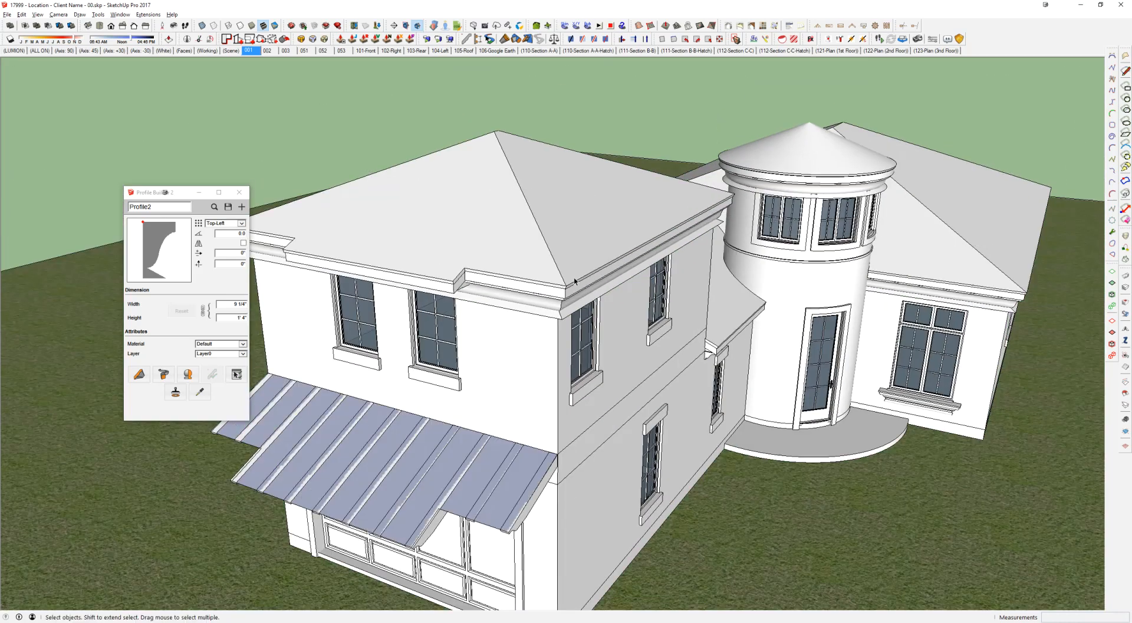
{"action": "scroll", "coordinate": [718, 452], "scroll_direction": "down", "scroll_amount": 5}
{"action": "middle_click_drag", "start_coordinate": [718, 453], "coordinate": [551, 275]}
{"action": "key", "text": "l"}
{"action": "left_click", "coordinate": [403, 306]}
{"action": "left_click", "coordinate": [510, 315]}
{"action": "left_click", "coordinate": [535, 269]}
Step: Add an arc continuing from the free end of the second line and select the whole path
{"action": "scroll", "coordinate": [538, 270], "scroll_direction": "up", "scroll_amount": 2}
{"action": "key", "text": "a"}
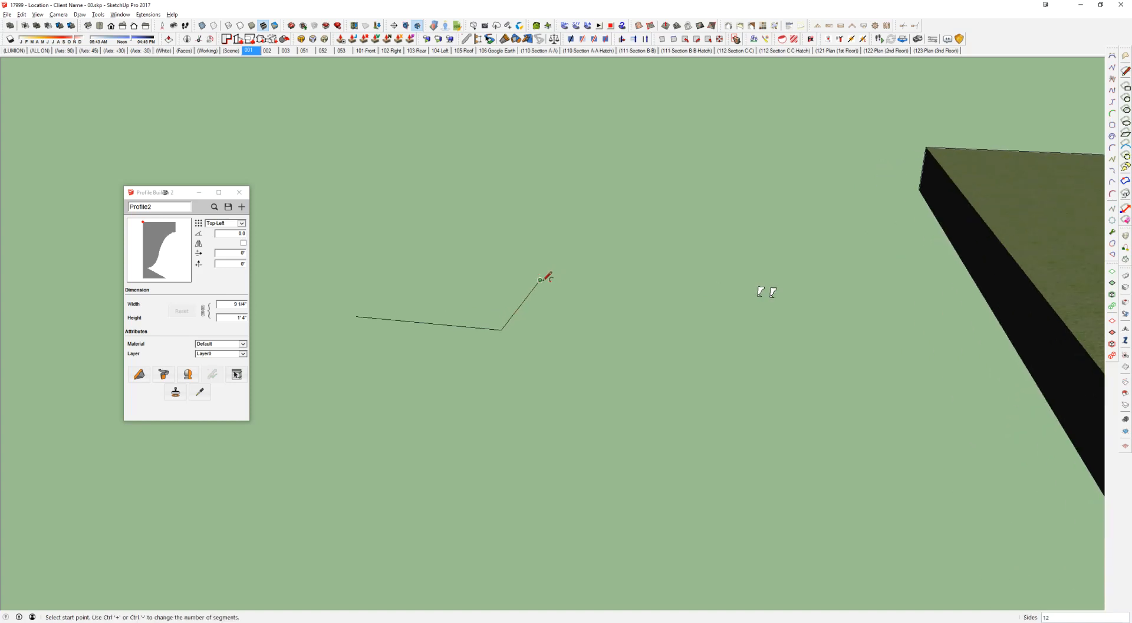
{"action": "key", "text": "space"}
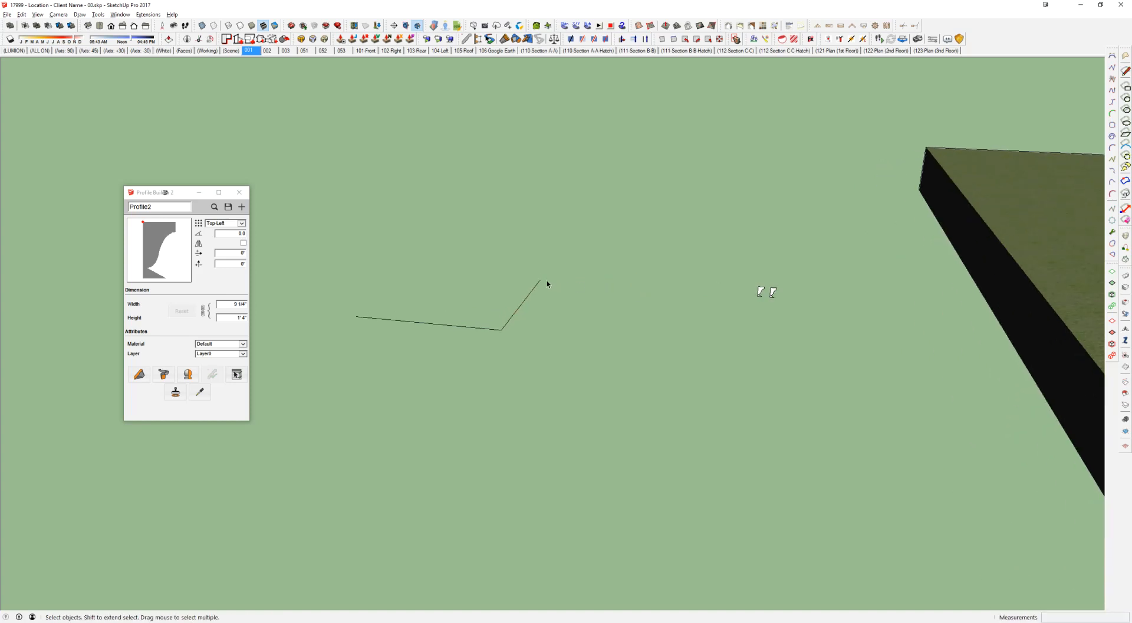
{"action": "key", "text": "a"}
{"action": "left_click", "coordinate": [540, 280]}
{"action": "left_click", "coordinate": [639, 287]}
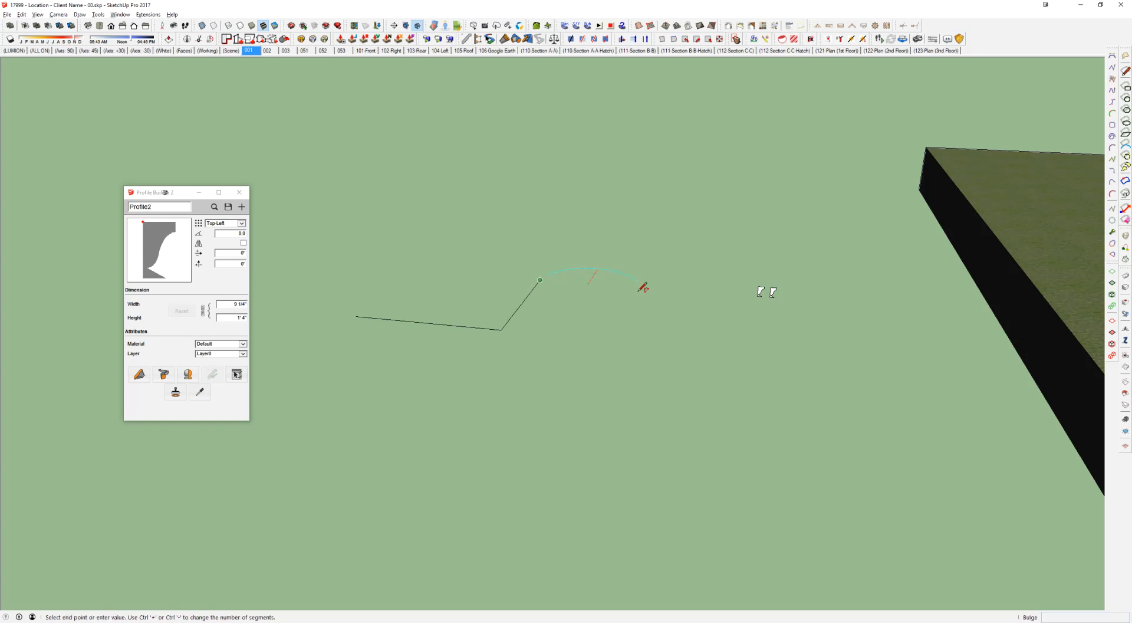
{"action": "key", "text": "space"}
{"action": "left_click_drag", "start_coordinate": [654, 257], "coordinate": [458, 374]}
{"action": "middle_click_drag", "start_coordinate": [501, 328], "coordinate": [557, 448]}
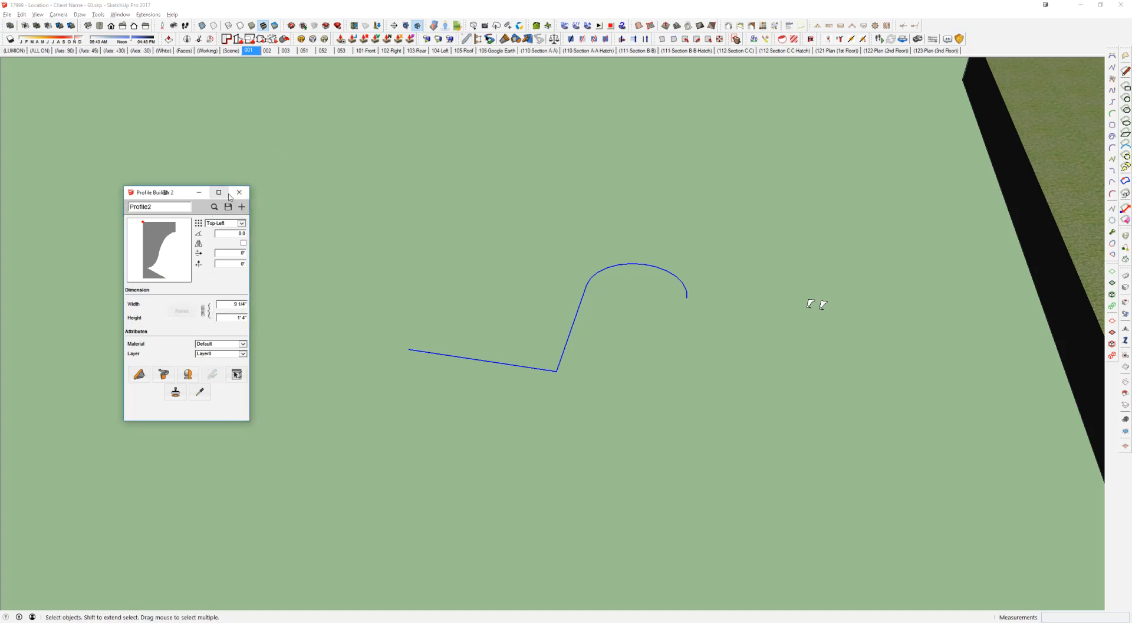
Step: Close the Profile Builder dialog and open PB Assembler beside the path
{"action": "left_click", "coordinate": [238, 193]}
{"action": "left_click", "coordinate": [478, 39]}
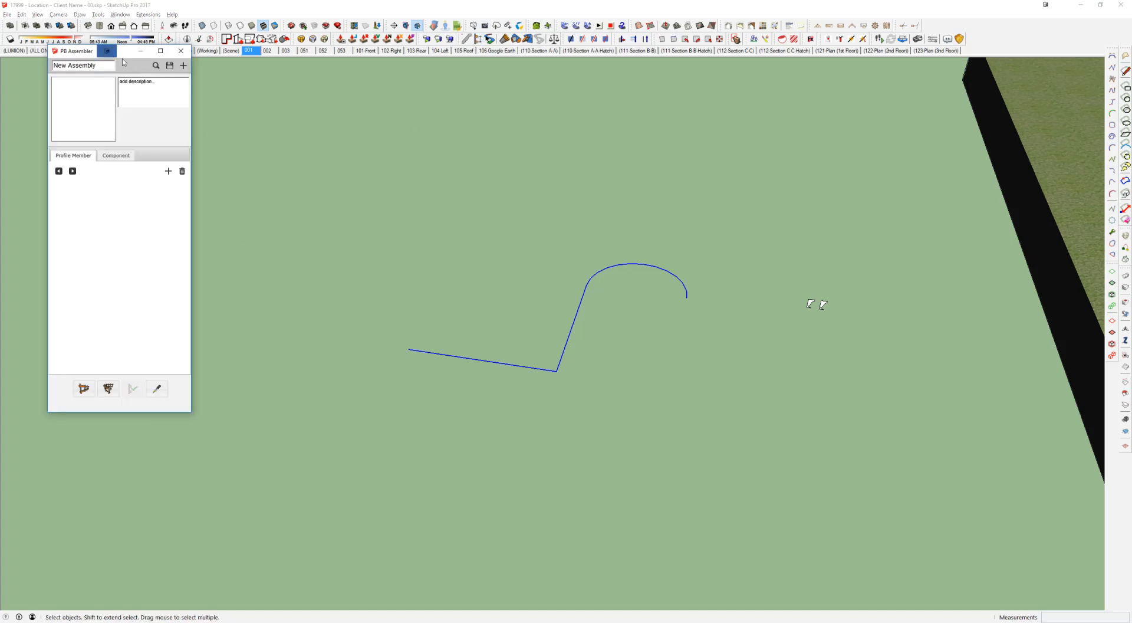
{"action": "left_click_drag", "start_coordinate": [79, 54], "coordinate": [170, 147]}
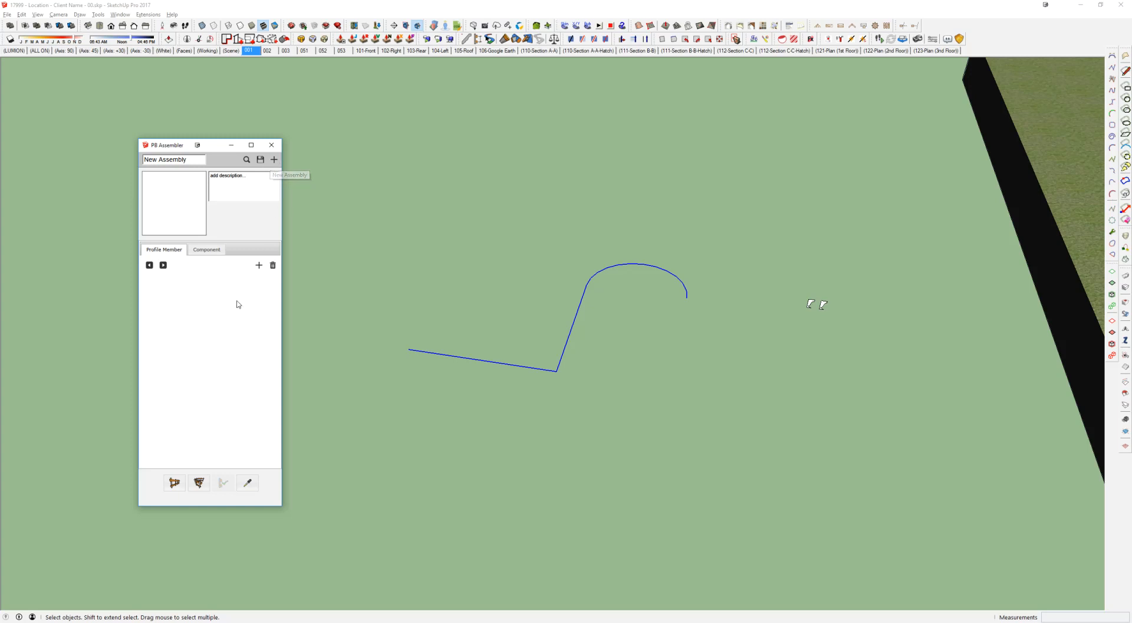
{"action": "left_click", "coordinate": [260, 159]}
{"action": "key", "text": "Escape"}
Step: Load the Glass+Railing assembly and build it along the line-and-arc path
{"action": "left_click", "coordinate": [246, 159]}
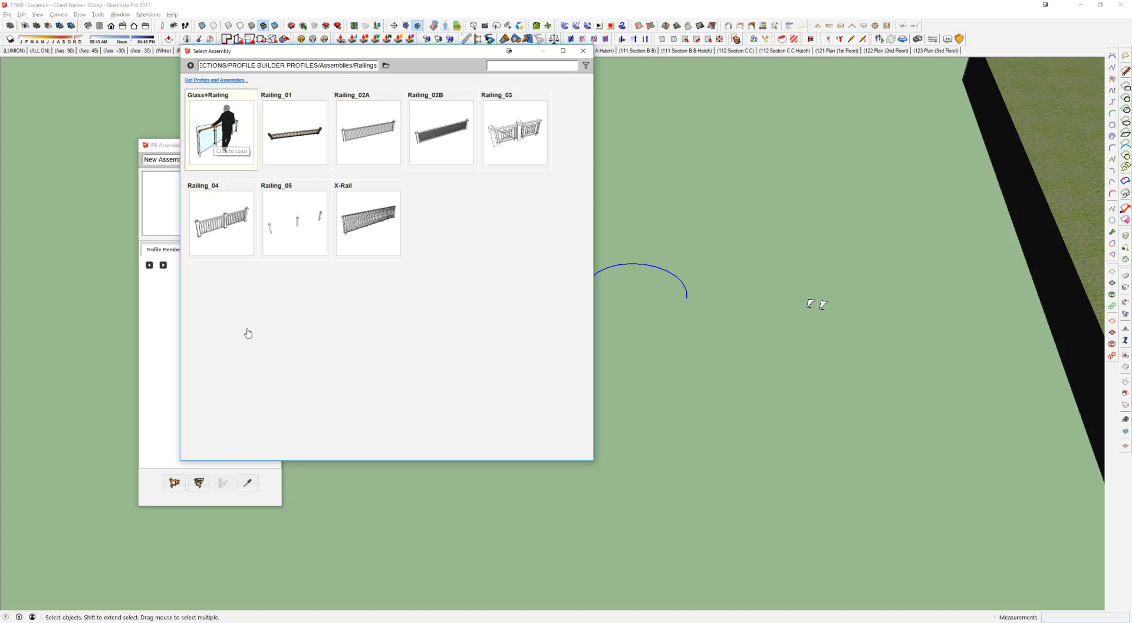
{"action": "left_click", "coordinate": [213, 119]}
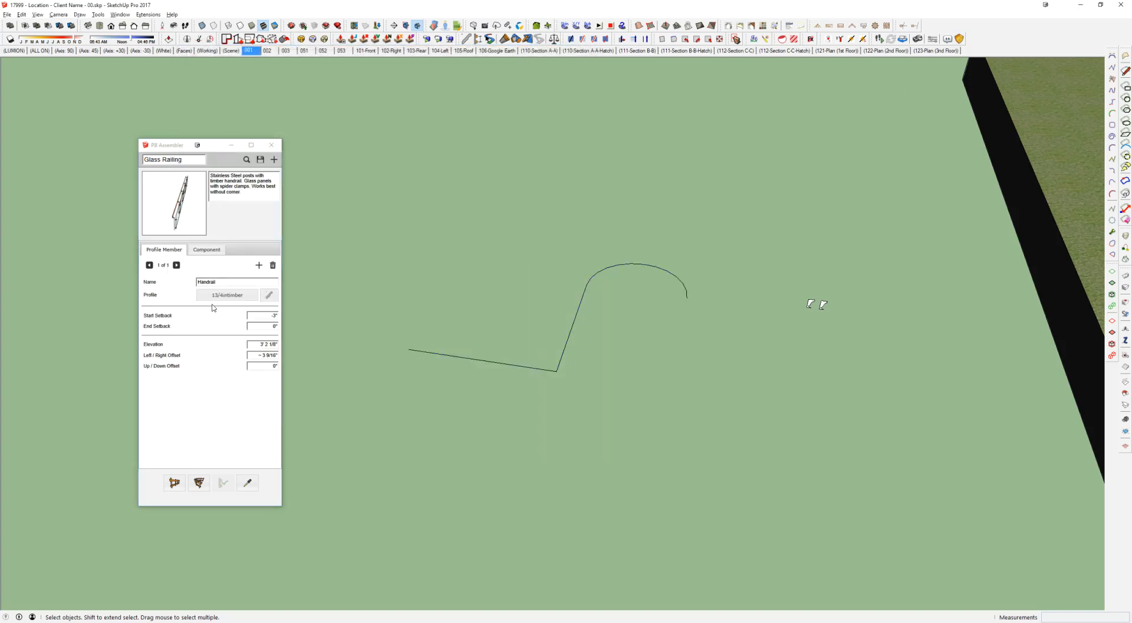
{"action": "left_click_drag", "start_coordinate": [434, 485], "coordinate": [434, 485]}
{"action": "left_click", "coordinate": [198, 484]}
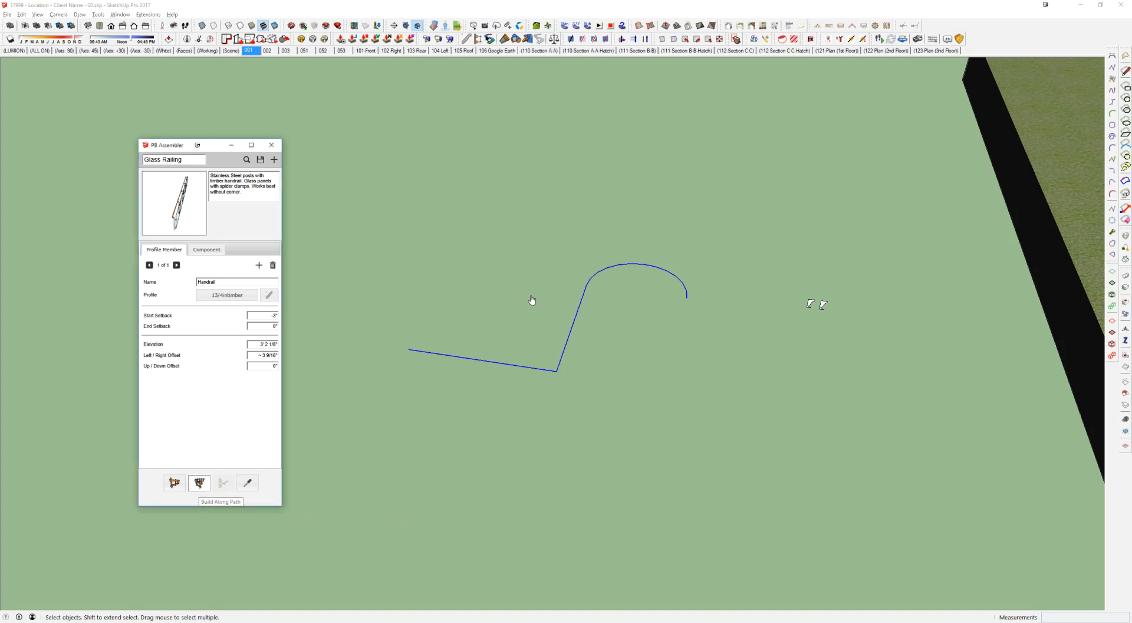
{"action": "scroll", "coordinate": [513, 270], "scroll_direction": "up", "scroll_amount": 5}
{"action": "middle_click_drag", "start_coordinate": [486, 287], "coordinate": [695, 238]}
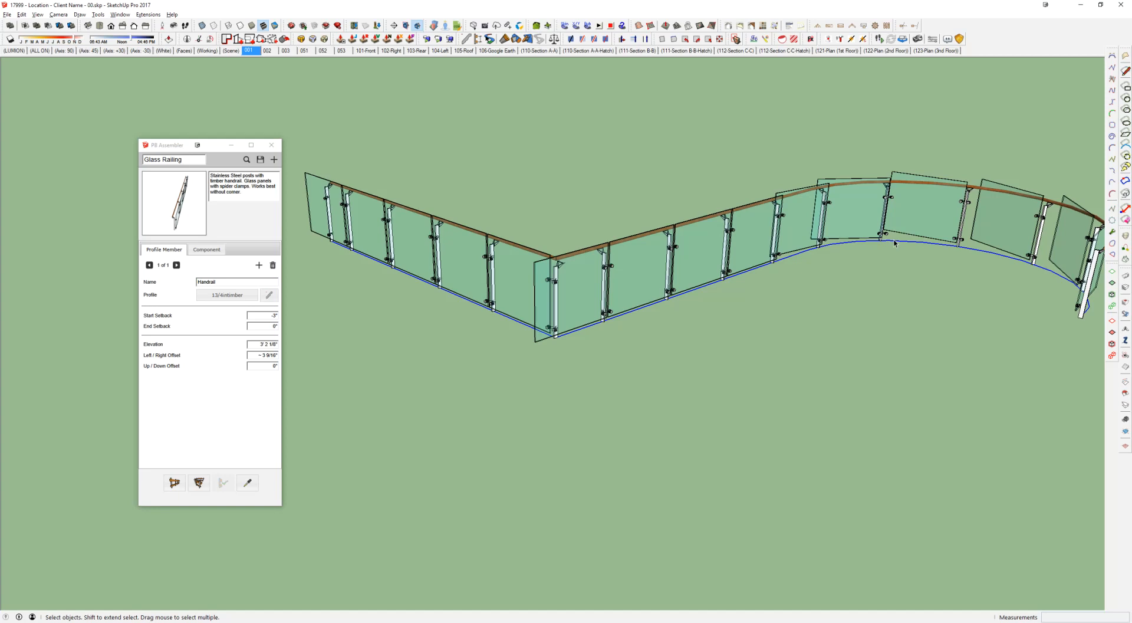
Step: Delete the glass railing from the path
{"action": "scroll", "coordinate": [874, 232], "scroll_direction": "down", "scroll_amount": 2}
{"action": "left_click", "coordinate": [848, 225]}
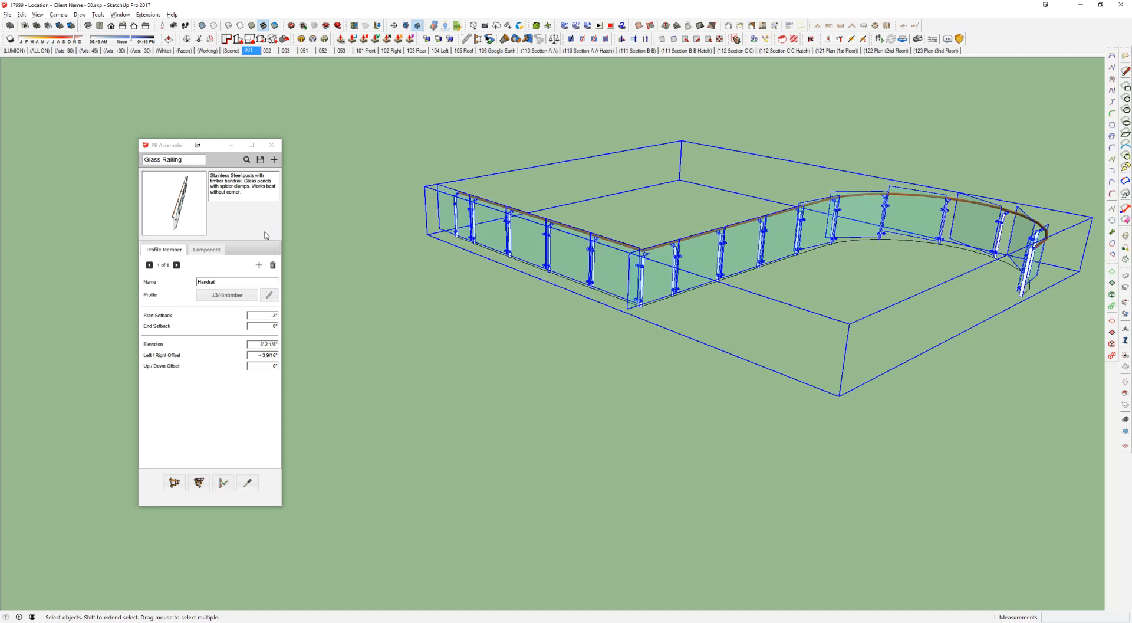
{"action": "key", "text": "Delete"}
Step: Load the Railing_01 assembly and build it along the selected path
{"action": "left_click", "coordinate": [247, 160]}
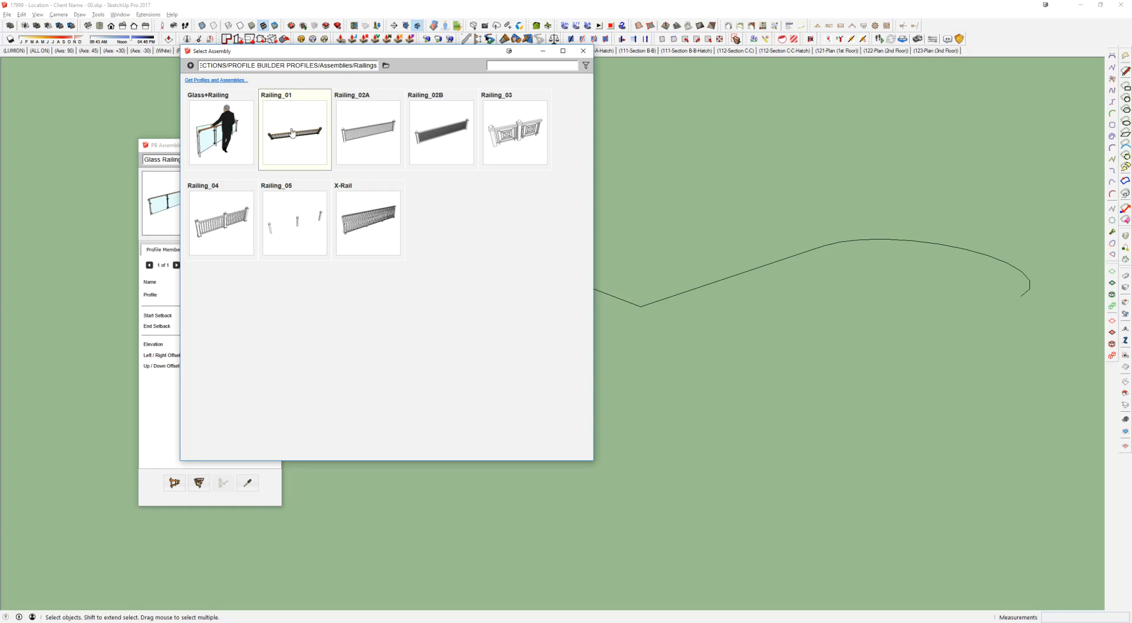
{"action": "left_click", "coordinate": [292, 132]}
{"action": "left_click_drag", "start_coordinate": [974, 227], "coordinate": [459, 421]}
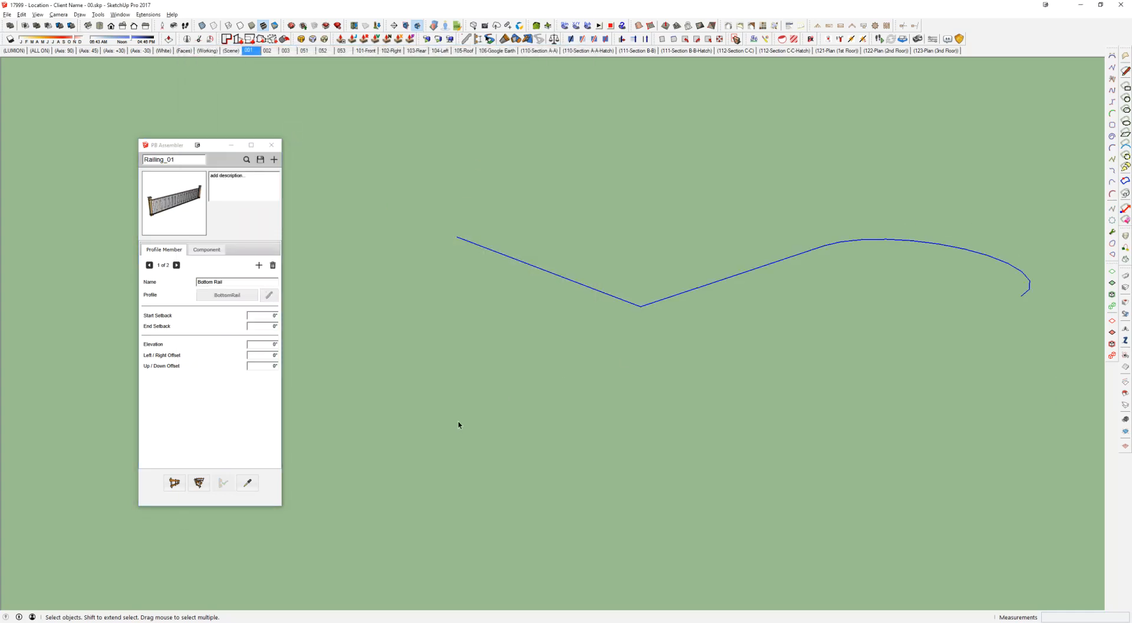
{"action": "left_click", "coordinate": [199, 482]}
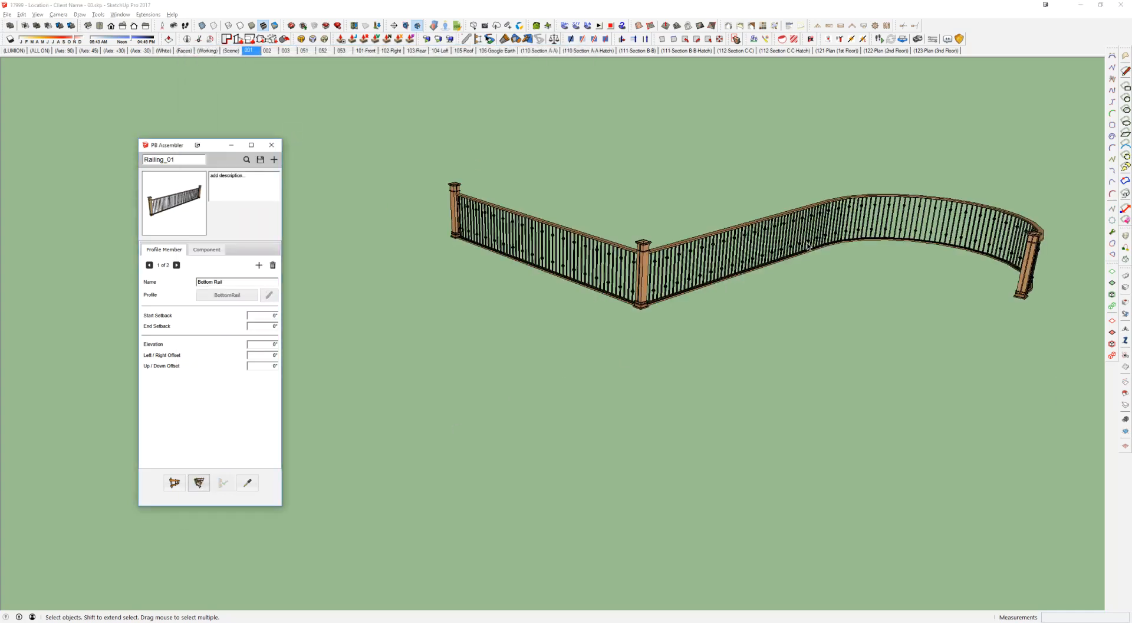
{"action": "middle_click_drag", "start_coordinate": [886, 212], "coordinate": [823, 172]}
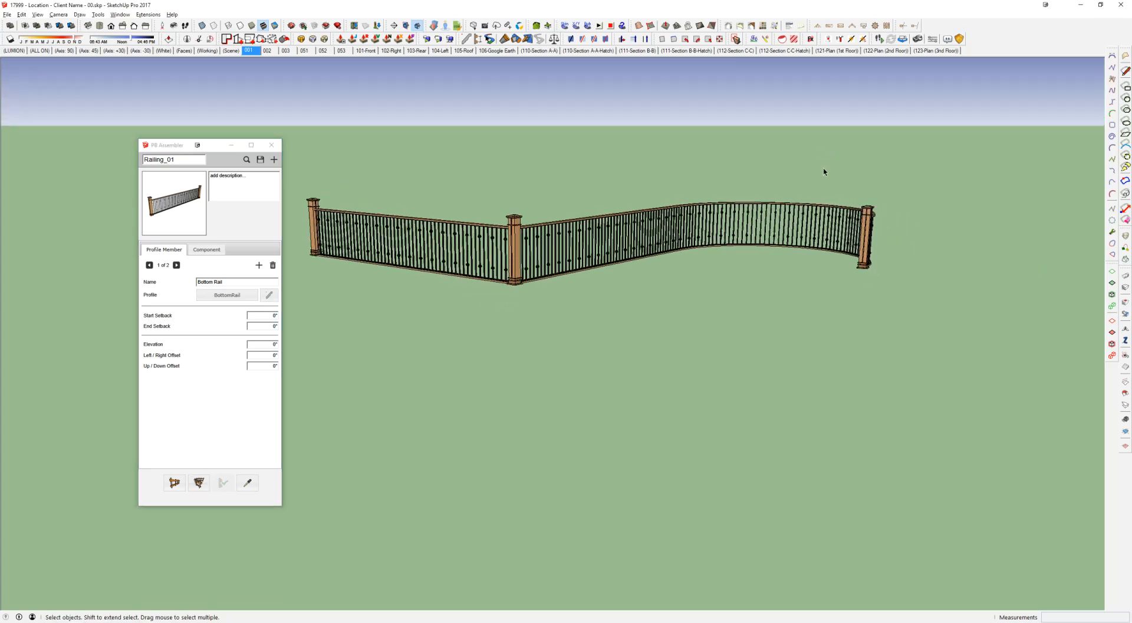
{"action": "scroll", "coordinate": [625, 215], "scroll_direction": "up", "scroll_amount": 3}
Step: Select the wood-post Railing_01 railing and remove it, keeping its path
{"action": "left_click", "coordinate": [477, 194]}
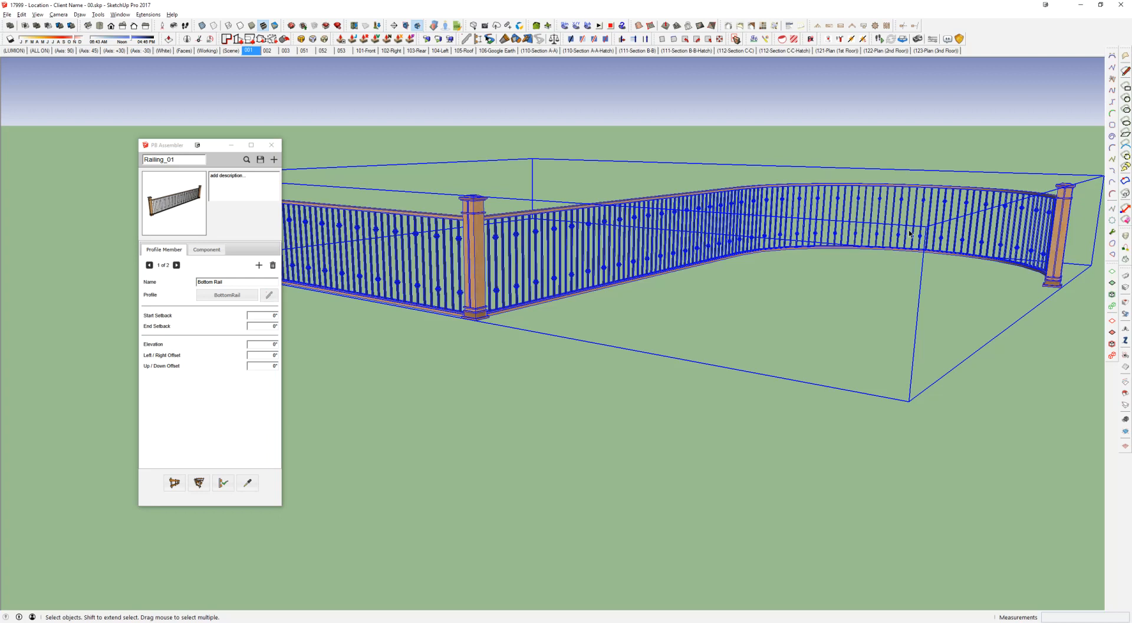
{"action": "scroll", "coordinate": [791, 236], "scroll_direction": "down", "scroll_amount": 5}
{"action": "middle_click_drag", "start_coordinate": [695, 221], "coordinate": [770, 225]}
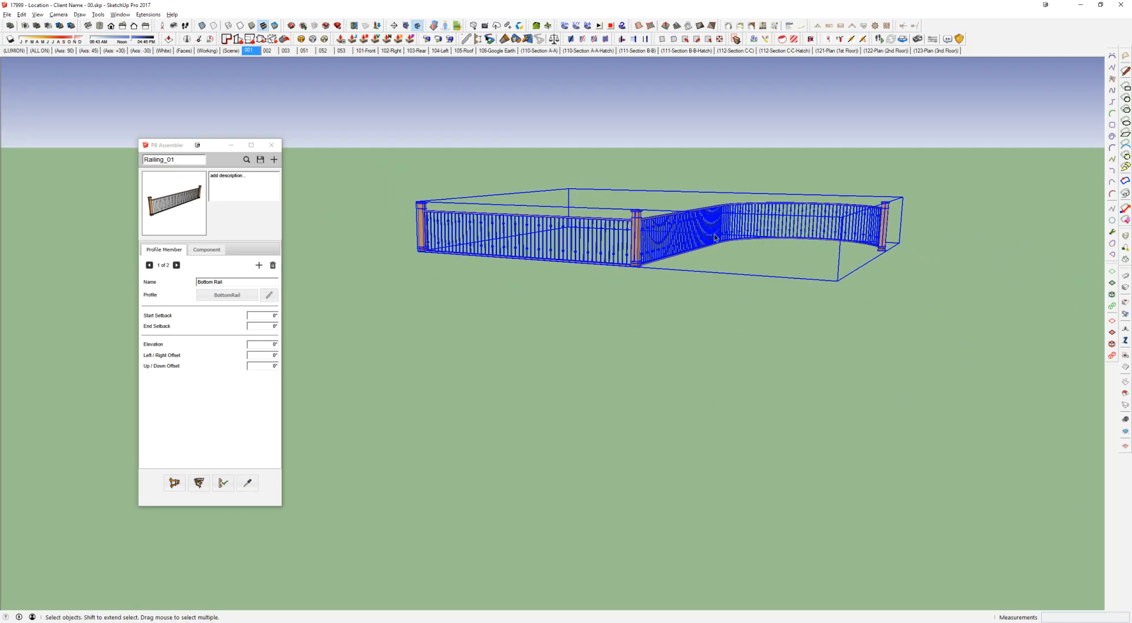
{"action": "left_click", "coordinate": [223, 483]}
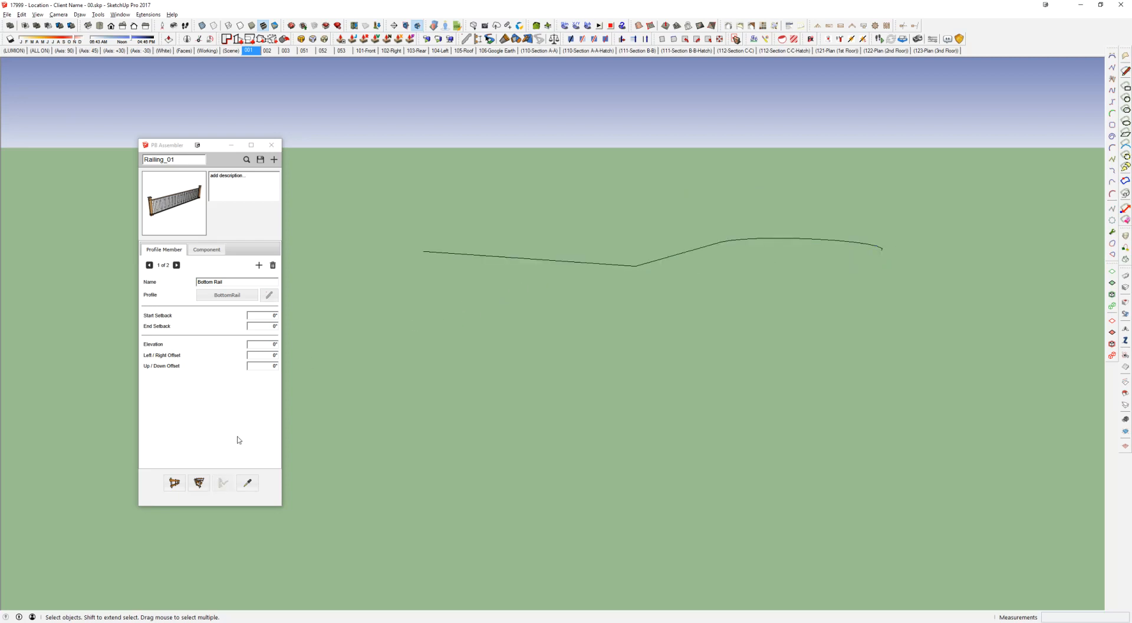
Step: Switch the assembly library to the Walls folder and load WALL_CMU_wFurring_10-2
{"action": "left_click", "coordinate": [246, 159]}
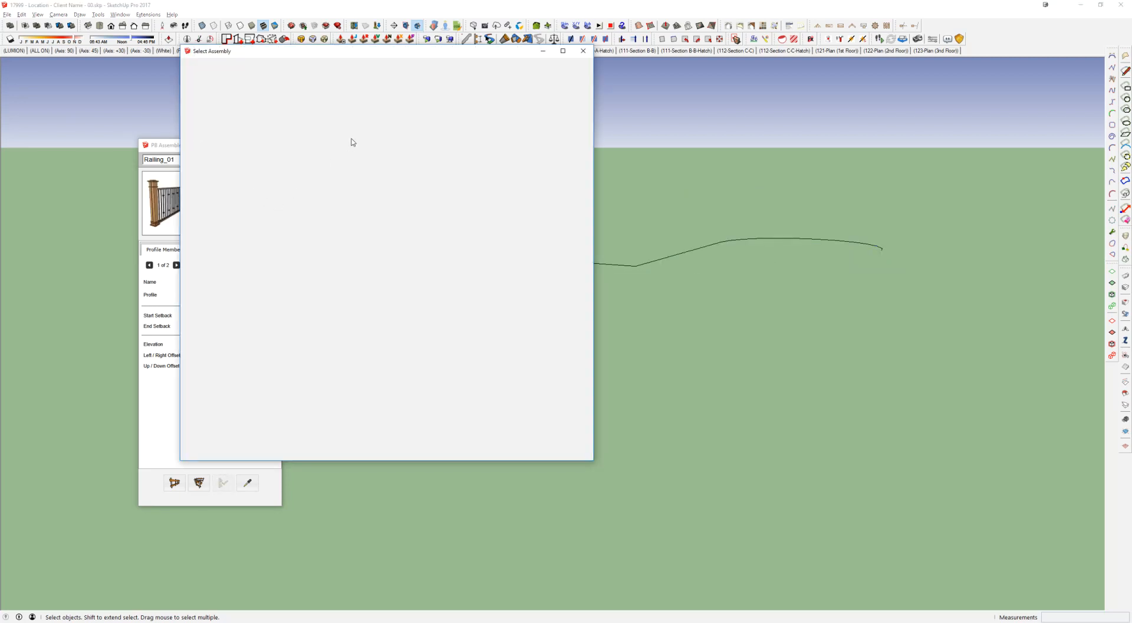
{"action": "left_click", "coordinate": [386, 65]}
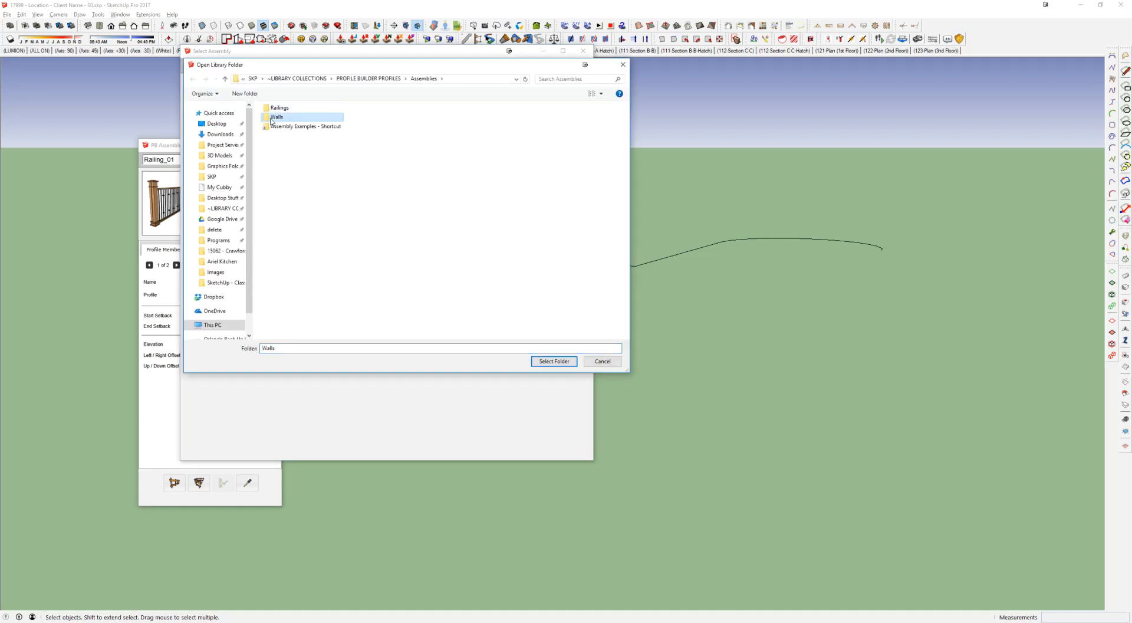
{"action": "double_click", "coordinate": [272, 121]}
{"action": "left_click", "coordinate": [555, 361]}
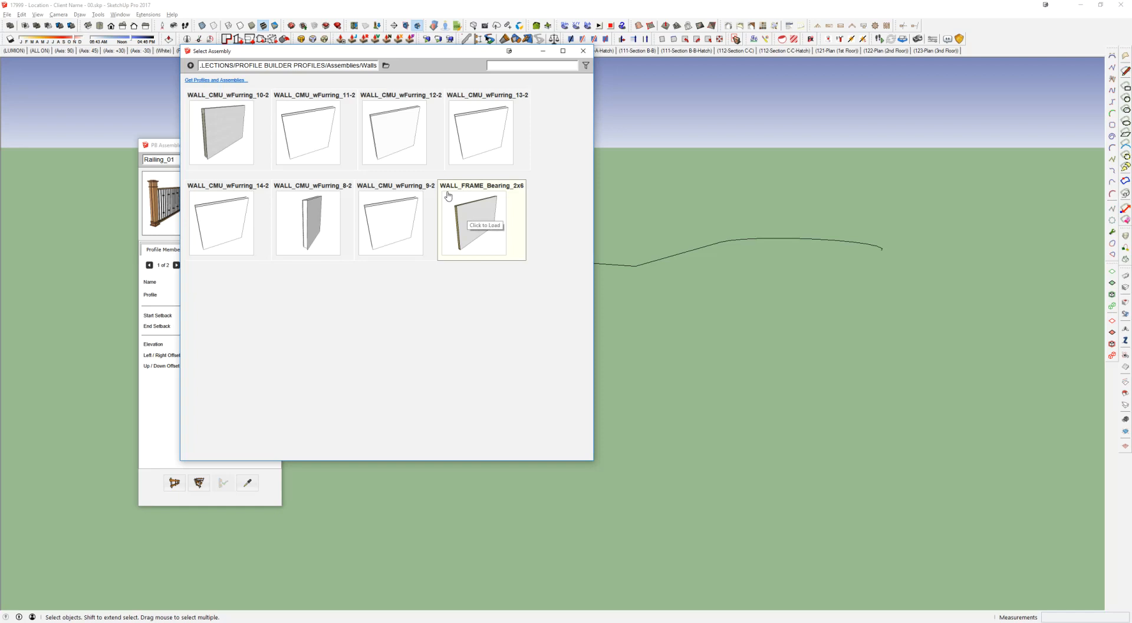
{"action": "left_click", "coordinate": [230, 134]}
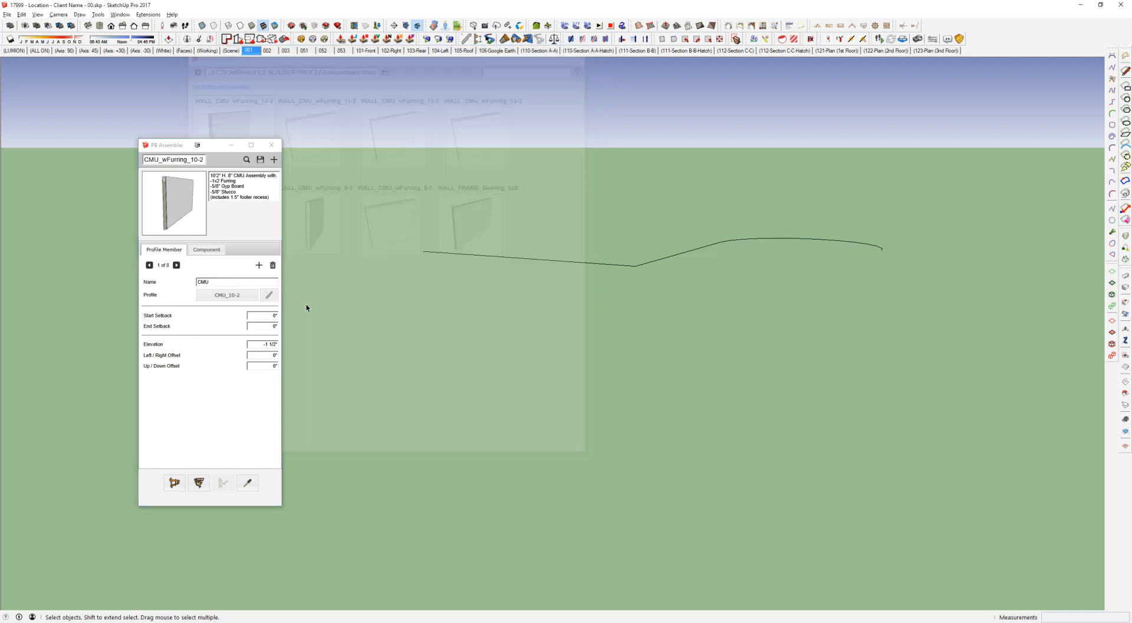
Step: Build the CMU wall assembly along the line-and-arc path
{"action": "left_click_drag", "start_coordinate": [945, 228], "coordinate": [484, 306]}
{"action": "left_click", "coordinate": [199, 483]}
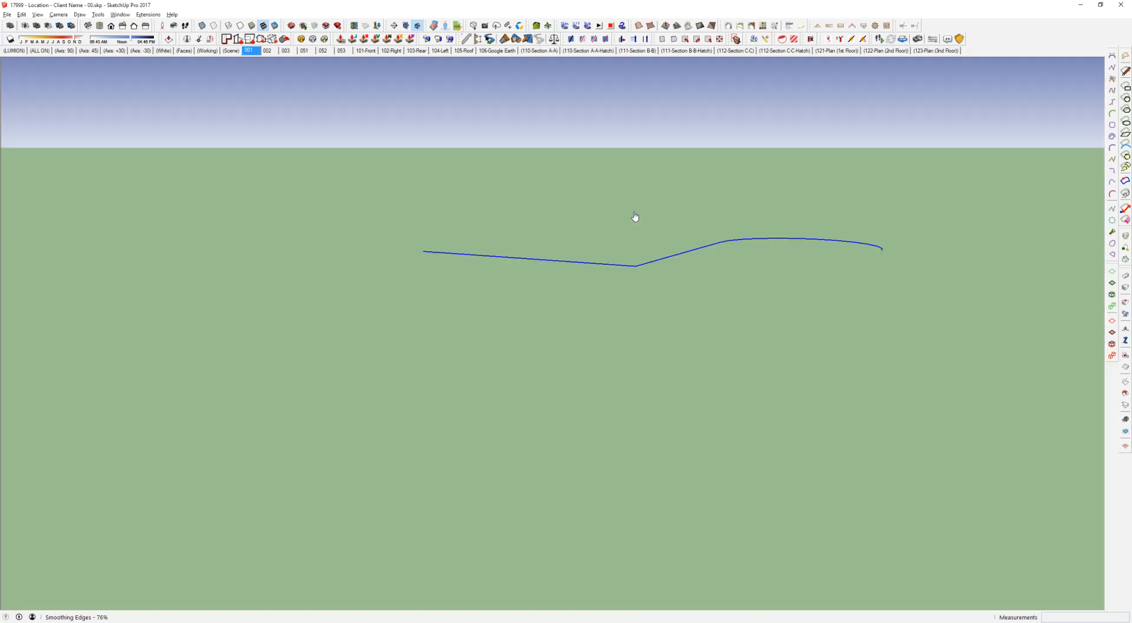
{"action": "middle_click_drag", "start_coordinate": [649, 234], "coordinate": [718, 278]}
{"action": "scroll", "coordinate": [607, 236], "scroll_direction": "up", "scroll_amount": 5}
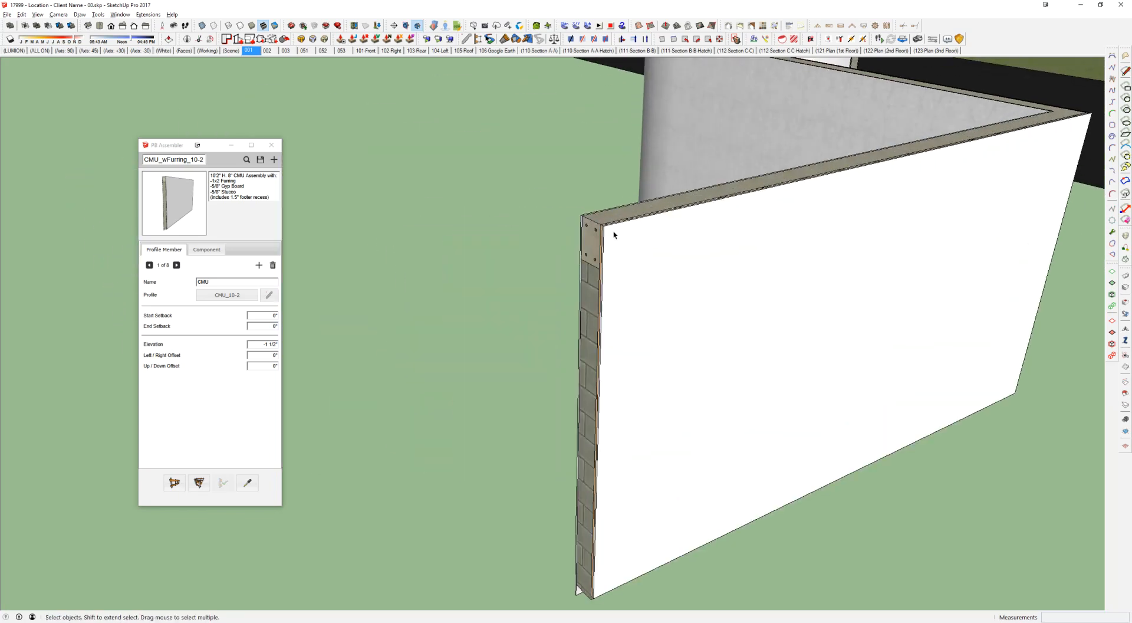
Step: Open the CMU wall assembly for editing and hide the gyp board covering its furring
{"action": "left_click", "coordinate": [620, 243]}
{"action": "double_click", "coordinate": [621, 243]}
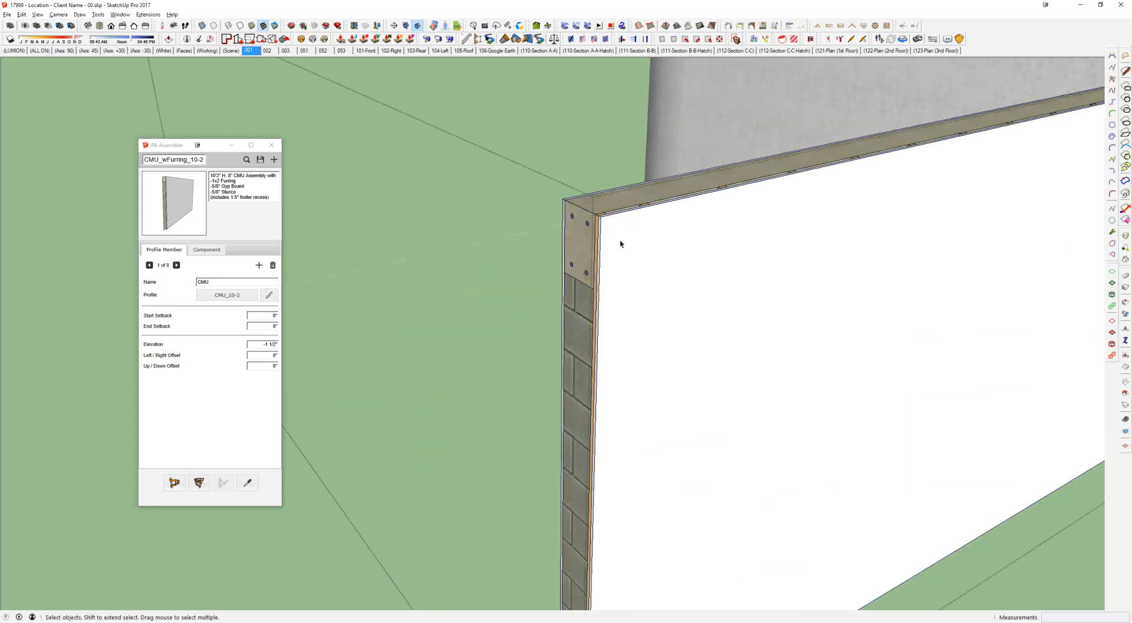
{"action": "scroll", "coordinate": [620, 243], "scroll_direction": "down", "scroll_amount": 5}
{"action": "scroll", "coordinate": [561, 263], "scroll_direction": "up", "scroll_amount": 2}
{"action": "middle_click_drag", "start_coordinate": [629, 253], "coordinate": [571, 253], "text": "shift"}
{"action": "left_click", "coordinate": [559, 256]}
{"action": "scroll", "coordinate": [559, 256], "scroll_direction": "up", "scroll_amount": 3}
{"action": "scroll", "coordinate": [570, 253], "scroll_direction": "down", "scroll_amount": 2}
{"action": "key", "text": "m"}
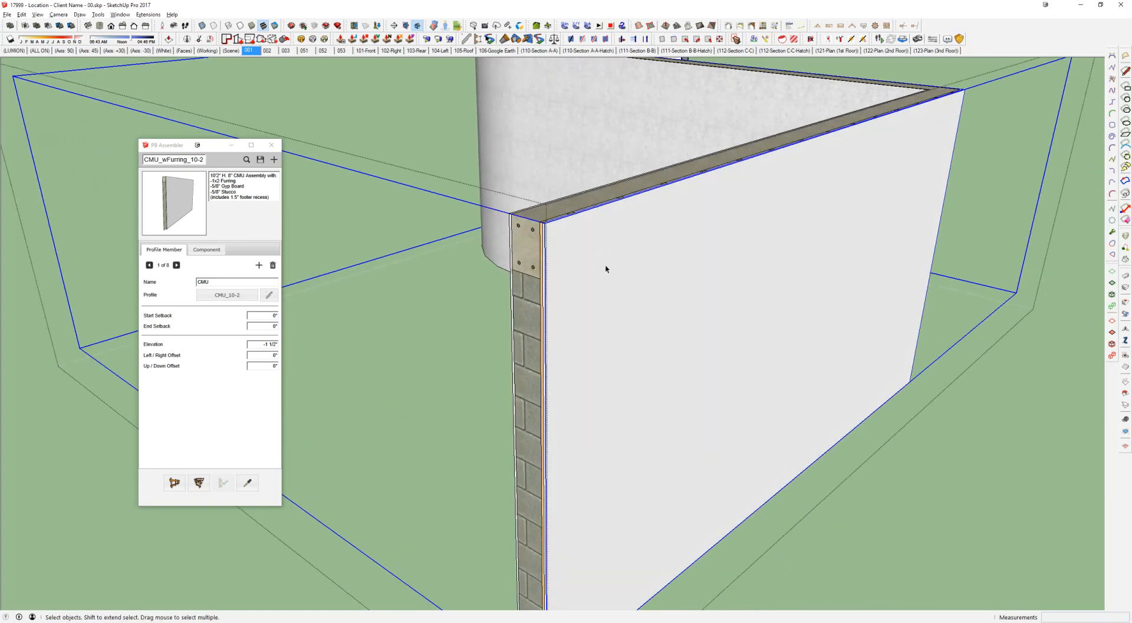
{"action": "left_click", "coordinate": [587, 274]}
{"action": "middle_click_drag", "start_coordinate": [724, 299], "coordinate": [803, 300]}
{"action": "left_click", "coordinate": [361, 334]}
{"action": "right_click", "coordinate": [390, 347]}
{"action": "left_click", "coordinate": [412, 372]}
Step: Hide the concrete beam along the top of the CMU wall to inspect the rebar inside it
{"action": "middle_click_drag", "start_coordinate": [392, 339], "coordinate": [938, 220]}
{"action": "scroll", "coordinate": [525, 276], "scroll_direction": "up", "scroll_amount": 2}
{"action": "double_click", "coordinate": [497, 252]}
{"action": "key", "text": "Escape"}
{"action": "middle_click_drag", "start_coordinate": [678, 224], "coordinate": [914, 242]}
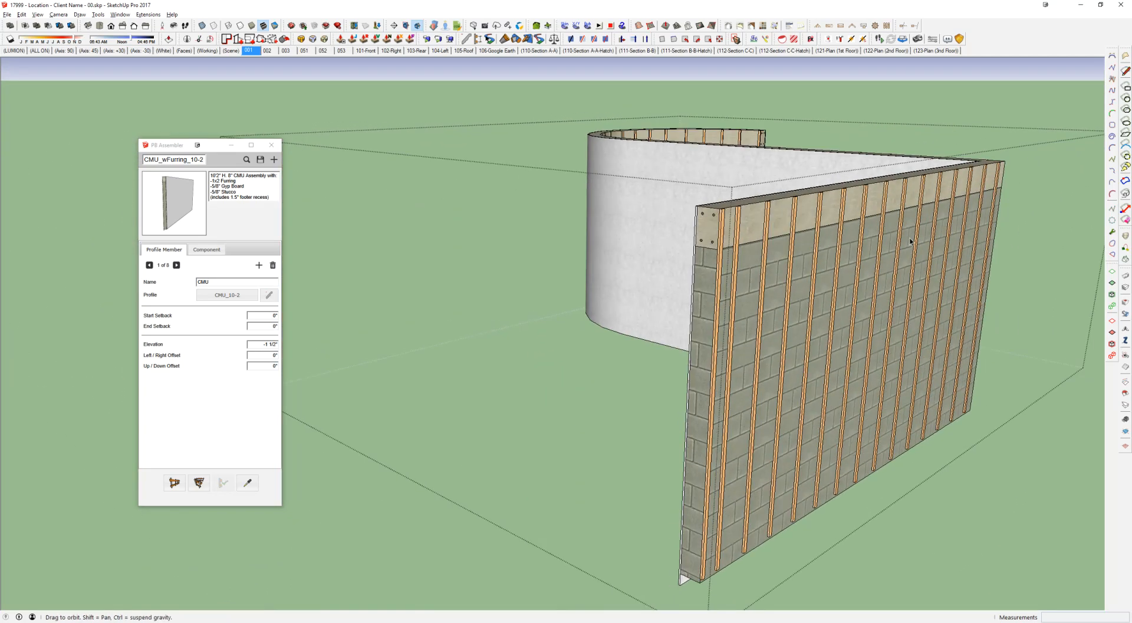
{"action": "scroll", "coordinate": [716, 236], "scroll_direction": "up", "scroll_amount": 4}
{"action": "left_click", "coordinate": [698, 193]}
{"action": "right_click", "coordinate": [698, 194]}
{"action": "left_click", "coordinate": [723, 215]}
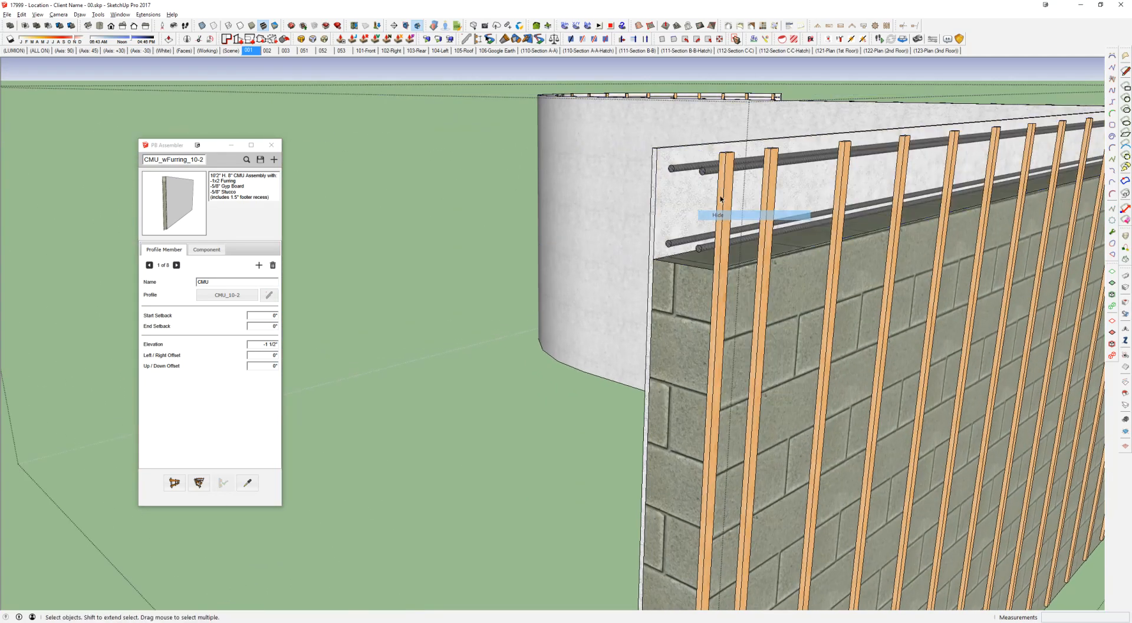
{"action": "middle_click_drag", "start_coordinate": [708, 176], "coordinate": [731, 213]}
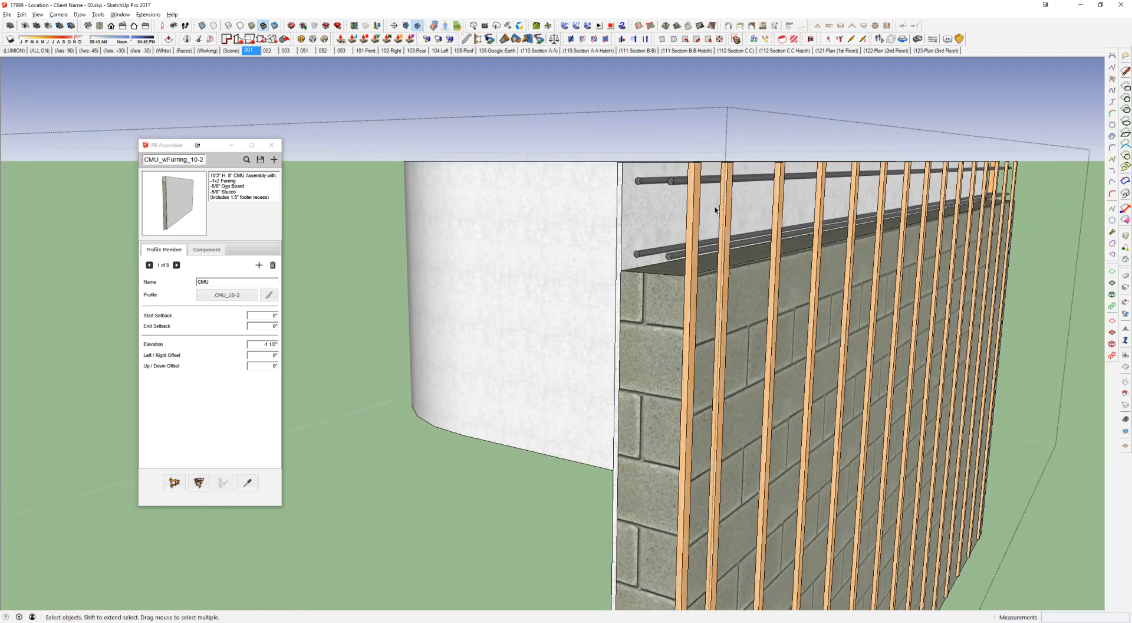
Step: Undo hiding the beam and the gyp board, and leave the wall assembly's editing context
{"action": "key", "text": "ctrl+z"}
{"action": "key", "text": "ctrl+z"}
{"action": "middle_click_drag", "start_coordinate": [519, 227], "coordinate": [611, 243]}
{"action": "left_click", "coordinate": [437, 223]}
{"action": "middle_click_drag", "start_coordinate": [437, 223], "coordinate": [204, 287]}
{"action": "triple_click", "coordinate": [521, 161]}
{"action": "middle_click_drag", "start_coordinate": [797, 302], "coordinate": [387, 260]}
{"action": "middle_click_drag", "start_coordinate": [447, 288], "coordinate": [408, 282]}
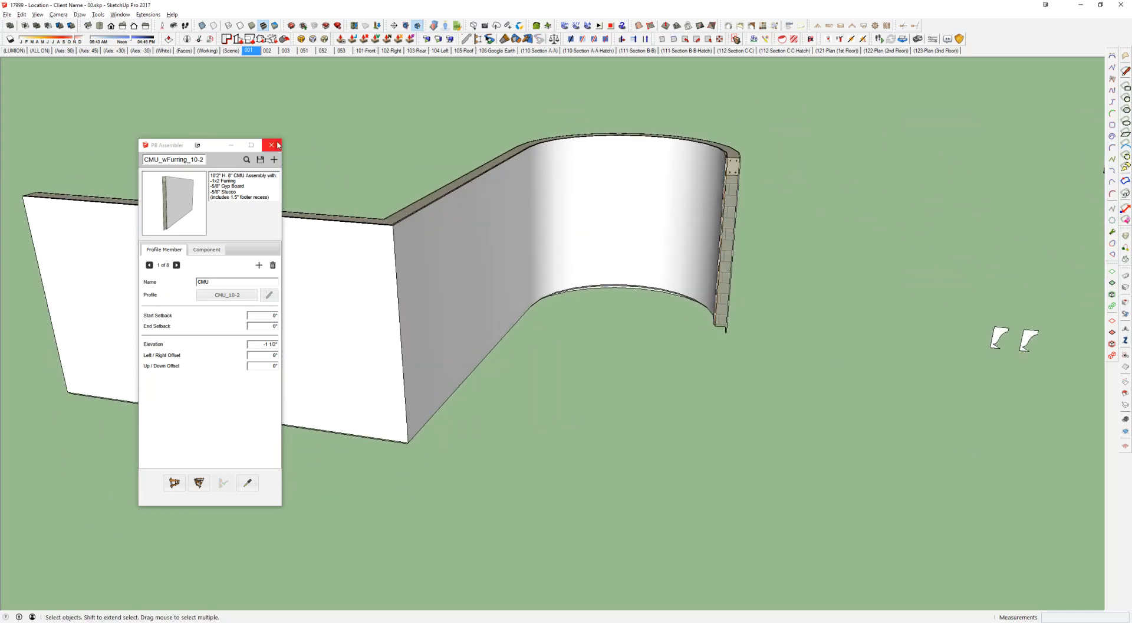
Step: Examine the footer recess along the base of the CMU wall, and bring the house back into view
{"action": "scroll", "coordinate": [413, 274], "scroll_direction": "down", "scroll_amount": 3}
{"action": "middle_click_drag", "start_coordinate": [416, 278], "coordinate": [643, 154]}
{"action": "middle_click_drag", "start_coordinate": [442, 235], "coordinate": [692, 300]}
{"action": "scroll", "coordinate": [692, 302], "scroll_direction": "up", "scroll_amount": 2}
{"action": "middle_click_drag", "start_coordinate": [661, 336], "coordinate": [601, 335]}
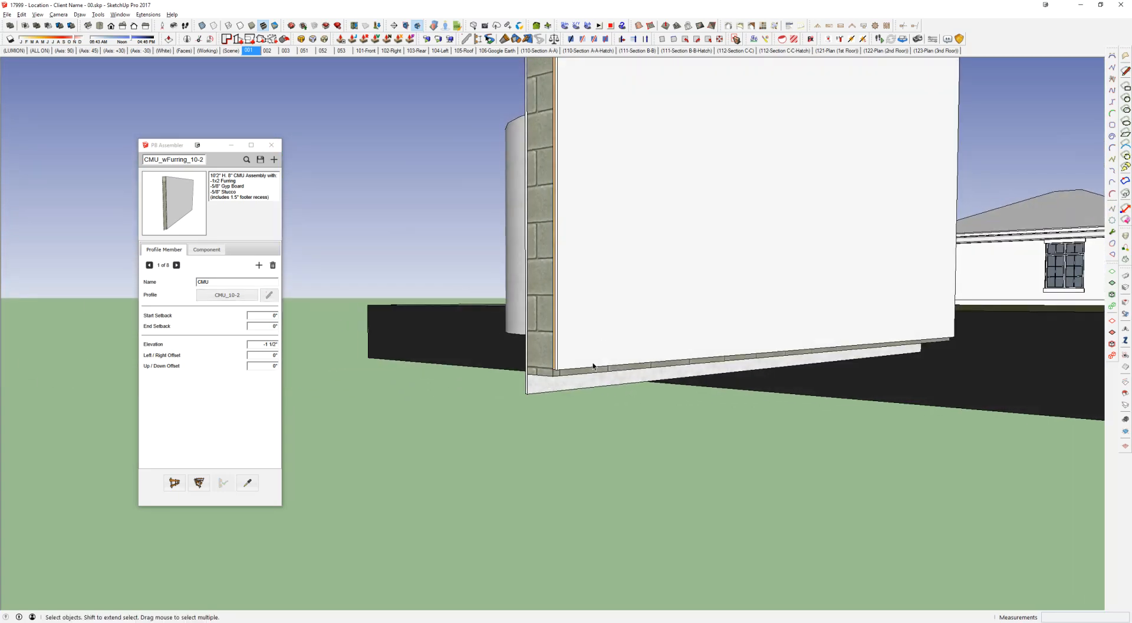
{"action": "scroll", "coordinate": [562, 263], "scroll_direction": "down", "scroll_amount": 3}
{"action": "middle_click_drag", "start_coordinate": [619, 257], "coordinate": [353, 496]}
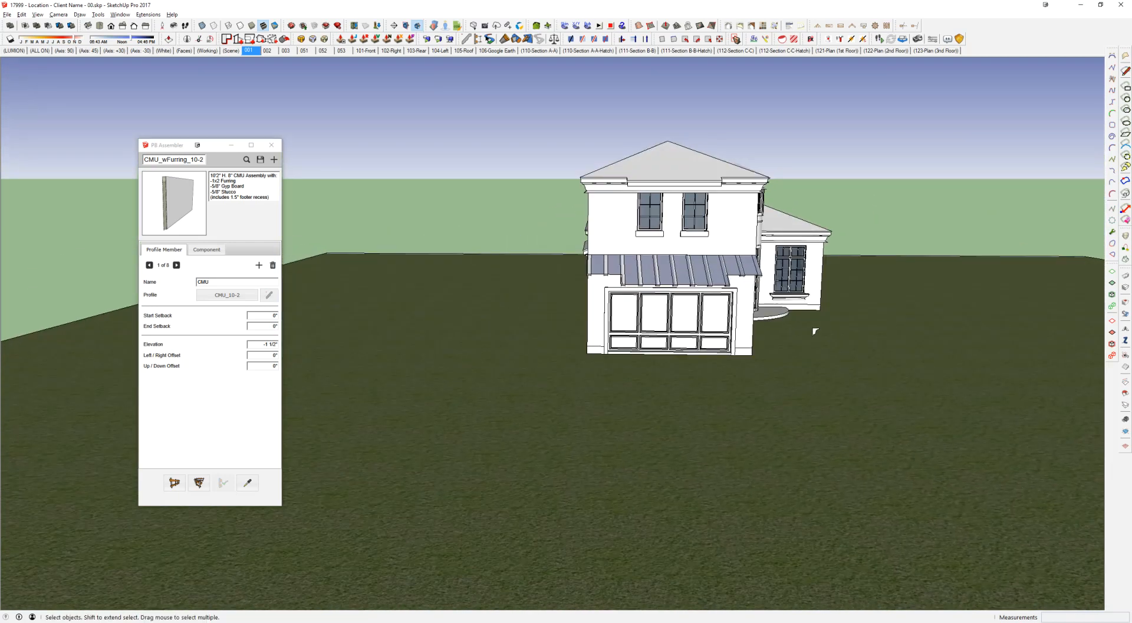
{"action": "middle_click_drag", "start_coordinate": [816, 332], "coordinate": [350, 300]}
{"action": "middle_click_drag", "start_coordinate": [532, 278], "coordinate": [527, 263]}
{"action": "scroll", "coordinate": [551, 313], "scroll_direction": "up", "scroll_amount": 3}
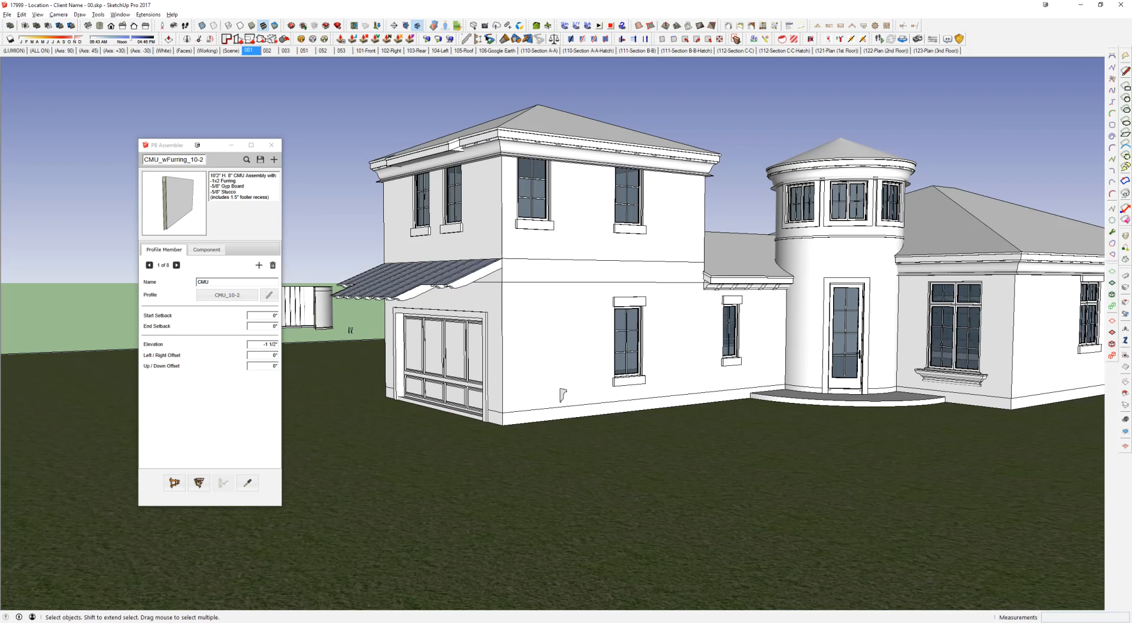
{"action": "key", "text": "super+d"}
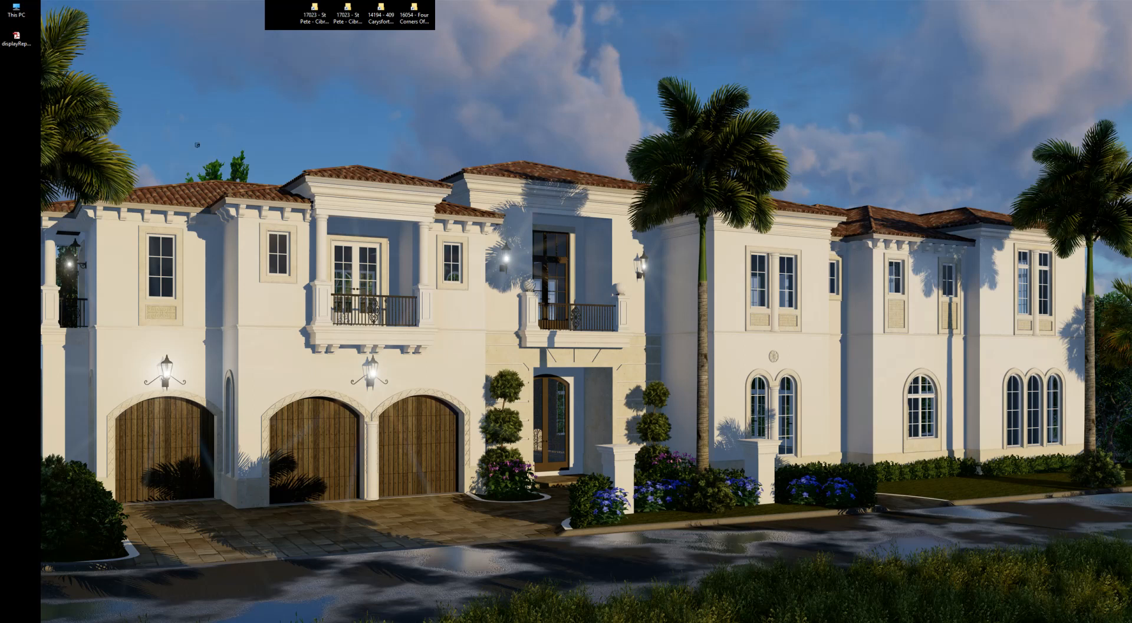
{"action": "left_click", "coordinate": [270, 621]}
{"action": "left_click", "coordinate": [460, 592]}
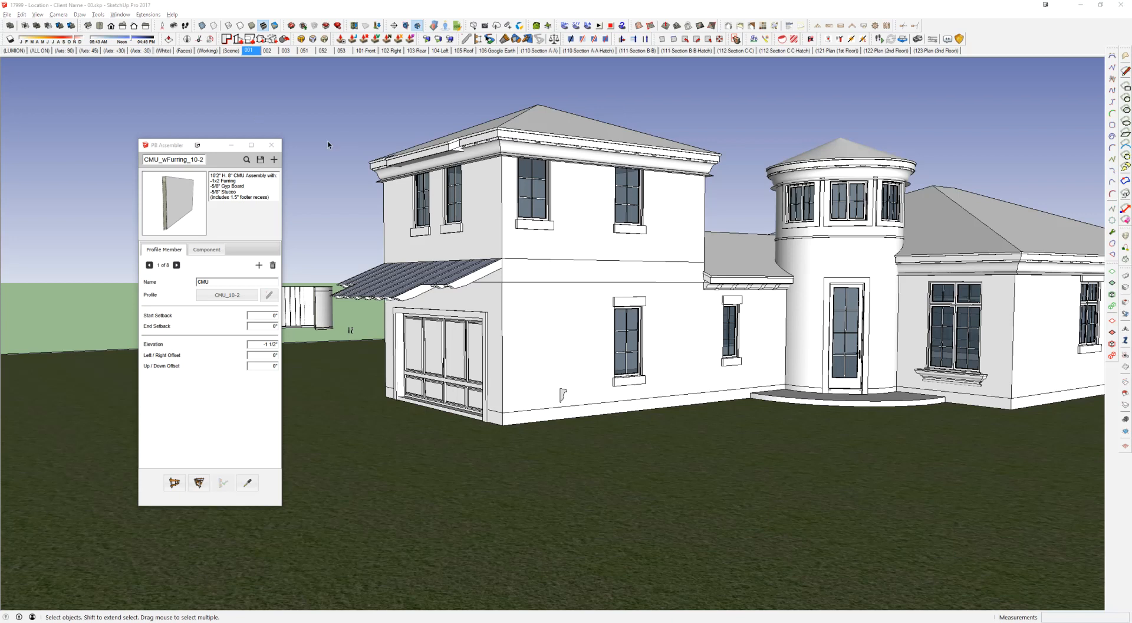
Step: Close the PB Assembler dialog and bring the whole front of the house into view
{"action": "left_click", "coordinate": [271, 145]}
{"action": "middle_click_drag", "start_coordinate": [709, 188], "coordinate": [455, 192]}
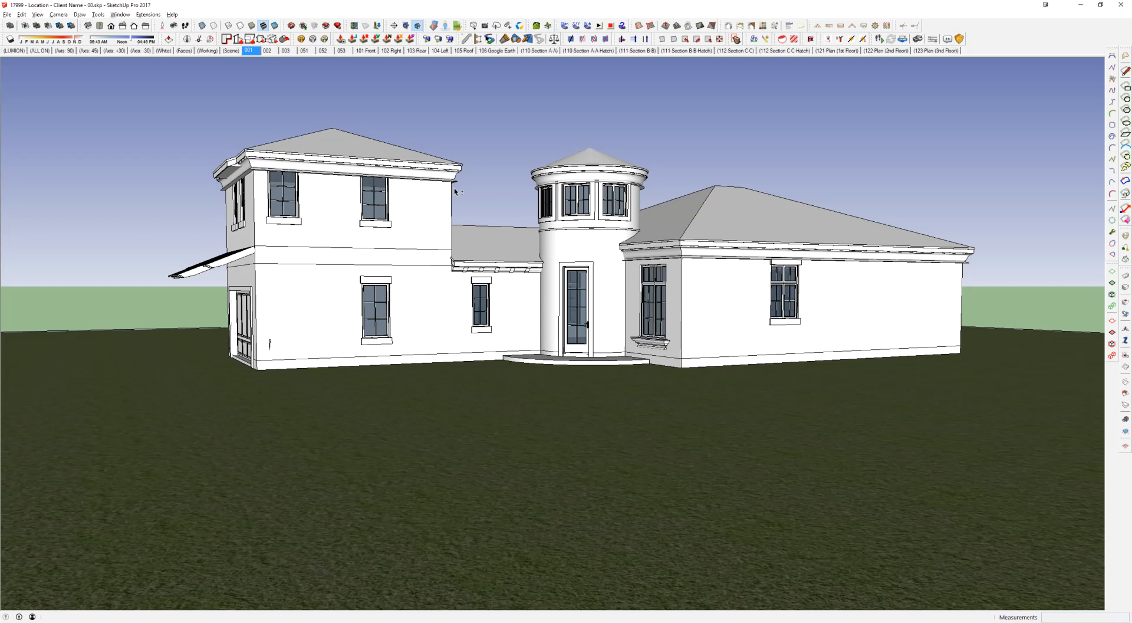
{"action": "middle_click_drag", "start_coordinate": [455, 192], "coordinate": [369, 197]}
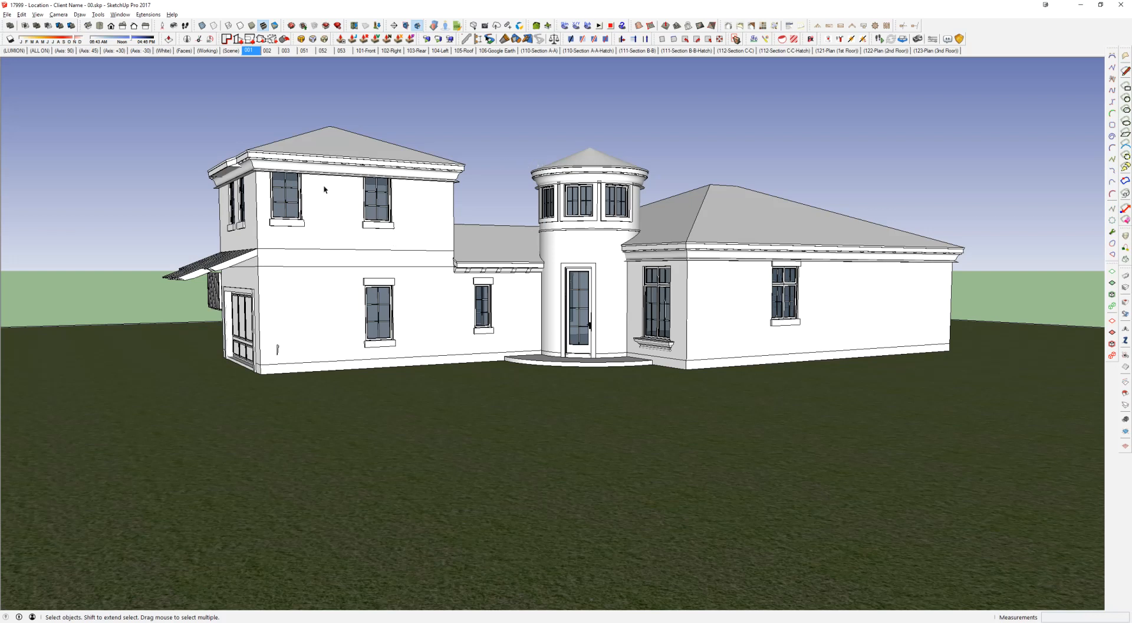
Step: Delete the crown molding group from the house's eaves and tower
{"action": "scroll", "coordinate": [299, 173], "scroll_direction": "up", "scroll_amount": 3}
{"action": "double_click", "coordinate": [290, 169]}
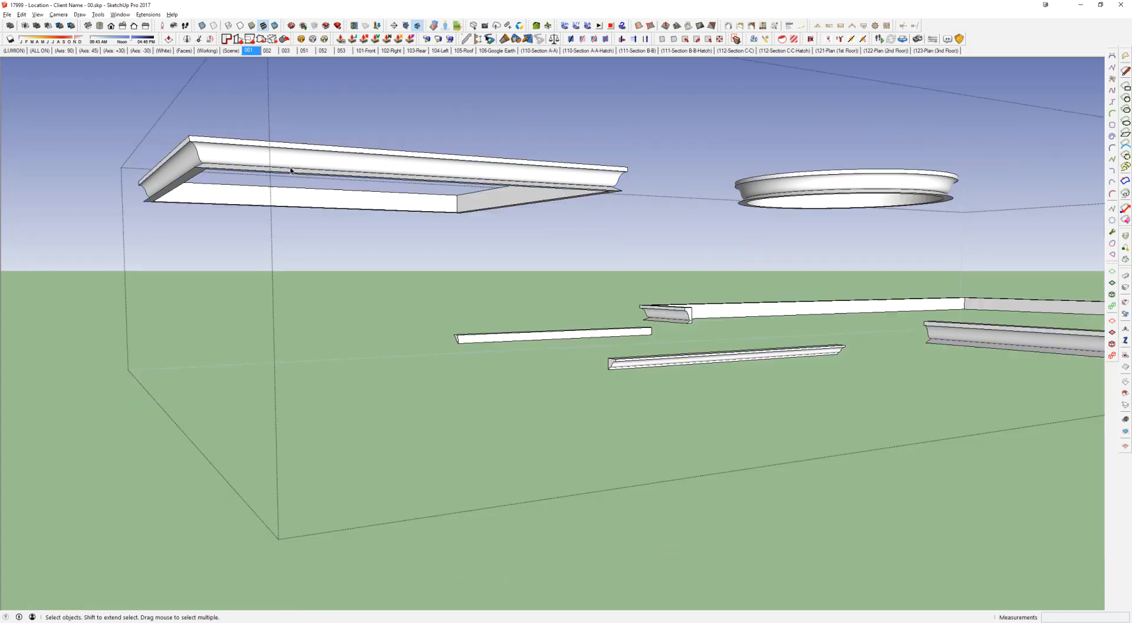
{"action": "key", "text": "Escape"}
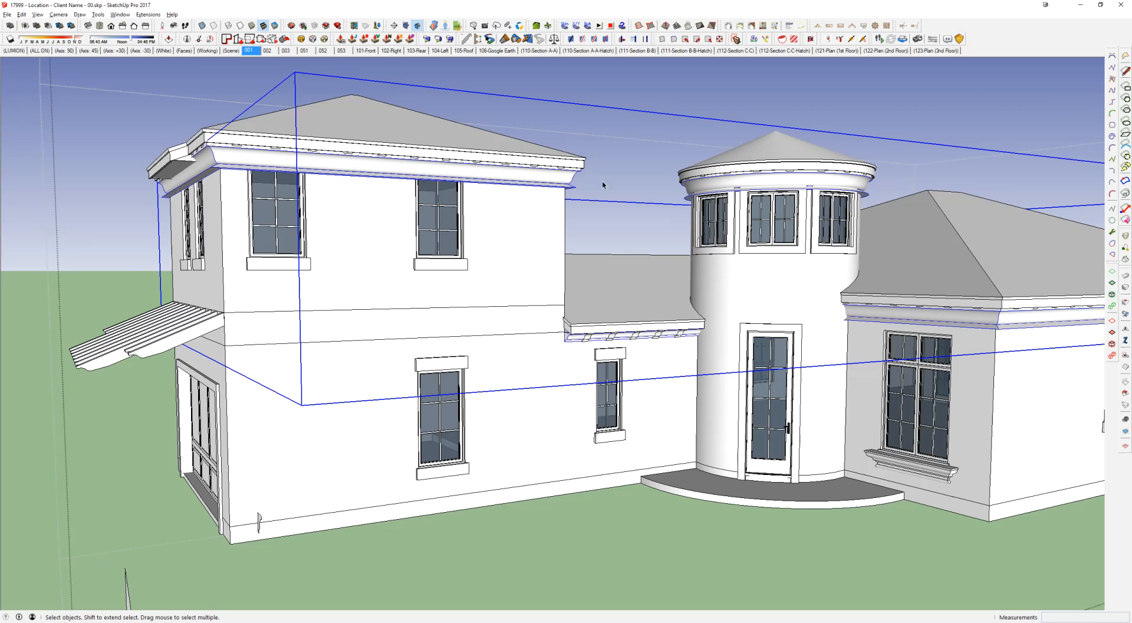
{"action": "key", "text": "Delete"}
{"action": "middle_click_drag", "start_coordinate": [502, 194], "coordinate": [543, 192]}
{"action": "scroll", "coordinate": [609, 220], "scroll_direction": "down", "scroll_amount": 2}
{"action": "middle_click_drag", "start_coordinate": [609, 219], "coordinate": [619, 210]}
{"action": "left_click", "coordinate": [619, 210]}
{"action": "mouse_move", "coordinate": [563, 236]}
{"action": "middle_mouse_down"}
{"action": "mouse_move", "coordinate": [415, 269]}
{"action": "mouse_move", "coordinate": [544, 242]}
{"action": "middle_mouse_up"}
{"action": "scroll", "coordinate": [703, 260], "scroll_direction": "up", "scroll_amount": 2}
{"action": "scroll", "coordinate": [537, 246], "scroll_direction": "down", "scroll_amount": 2}
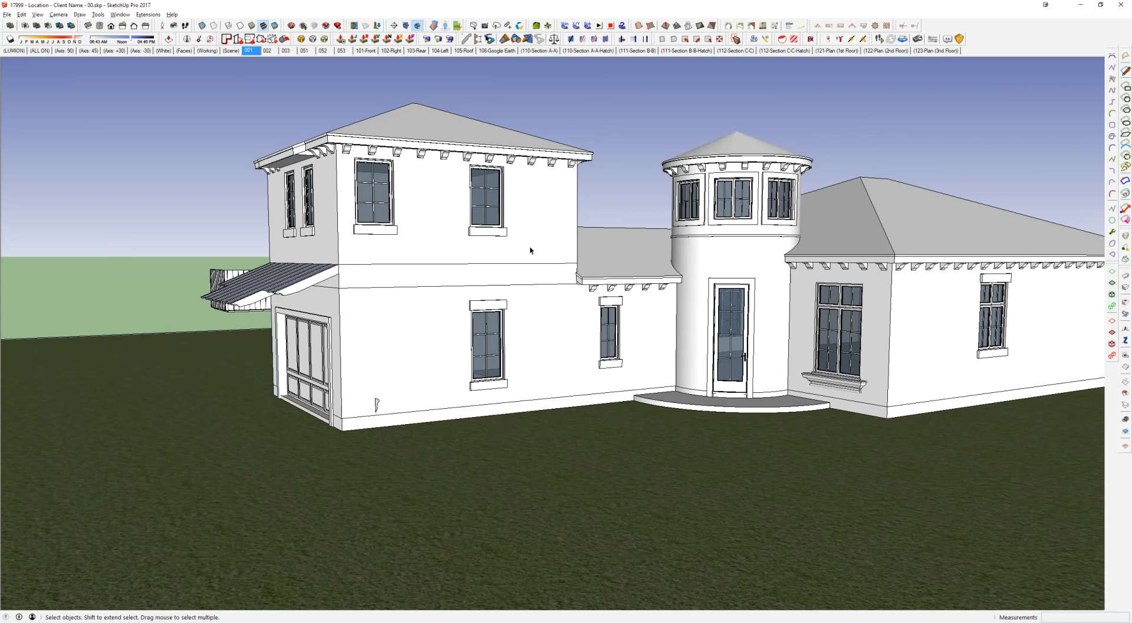
Step: Open the house group and delete the raised metal ribs from the awning above the garage door
{"action": "left_click", "coordinate": [328, 279]}
{"action": "middle_click_drag", "start_coordinate": [329, 279], "coordinate": [308, 254]}
{"action": "left_click_drag", "start_coordinate": [225, 328], "coordinate": [227, 325]}
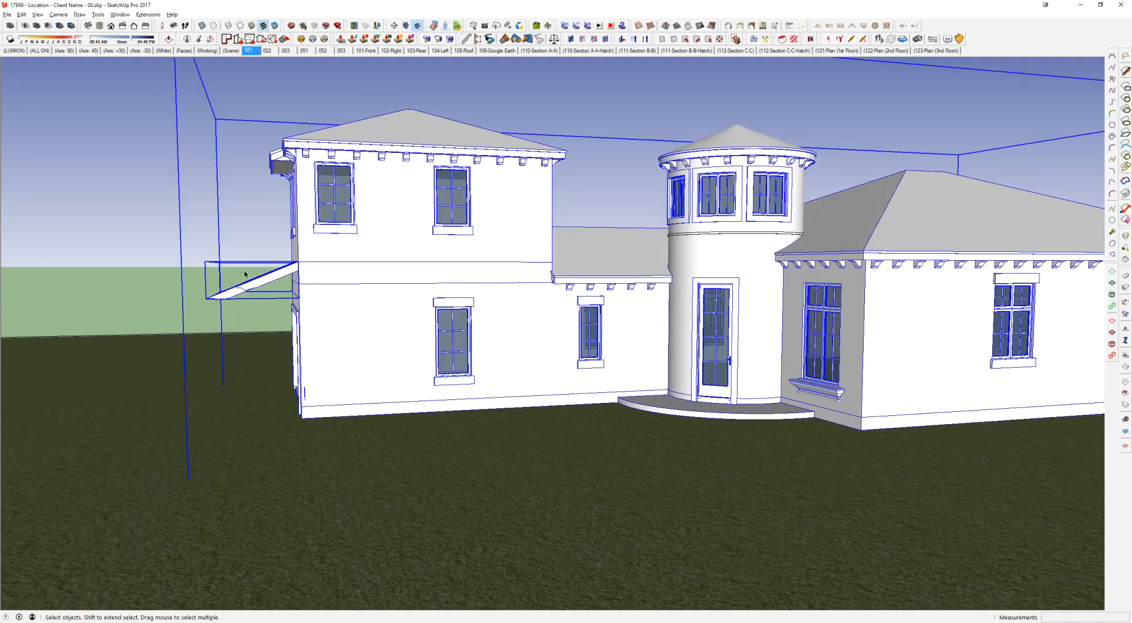
{"action": "double_click", "coordinate": [271, 282]}
{"action": "left_click_drag", "start_coordinate": [269, 247], "coordinate": [201, 314]}
{"action": "double_click", "coordinate": [263, 285]}
{"action": "left_click", "coordinate": [288, 266]}
{"action": "key", "text": "Delete"}
{"action": "key", "text": "Delete"}
{"action": "middle_click_drag", "start_coordinate": [490, 286], "coordinate": [520, 283]}
{"action": "key", "text": "Escape"}
{"action": "middle_click_drag", "start_coordinate": [283, 264], "coordinate": [310, 271]}
{"action": "key", "text": "Escape"}
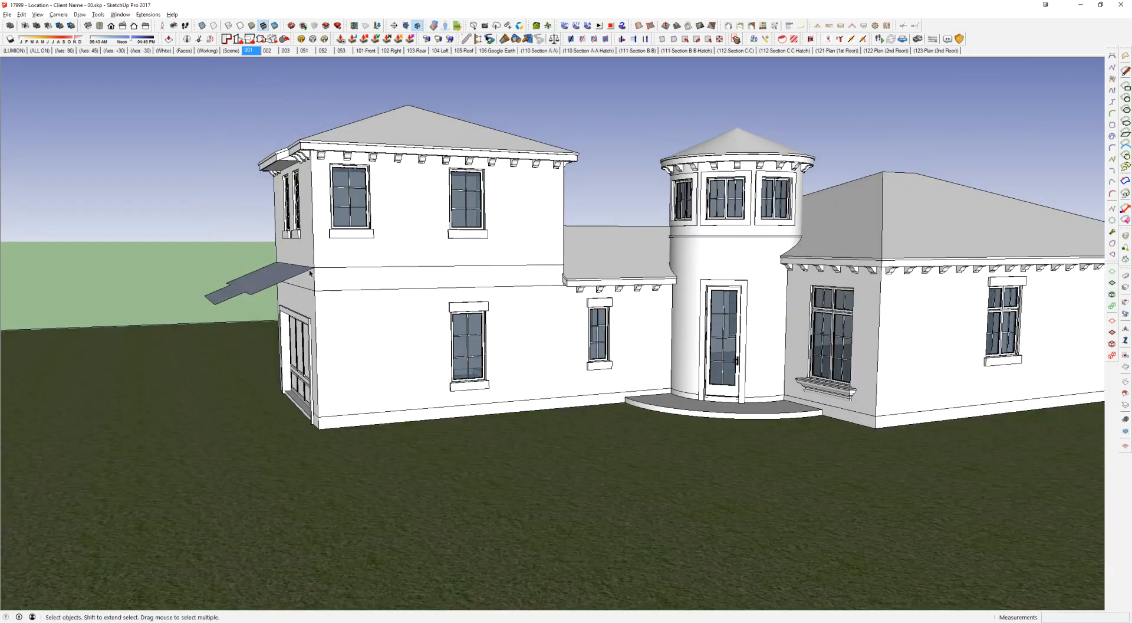
Step: Remove the remaining flat roof panel of the awning above the garage door
{"action": "double_click", "coordinate": [264, 276]}
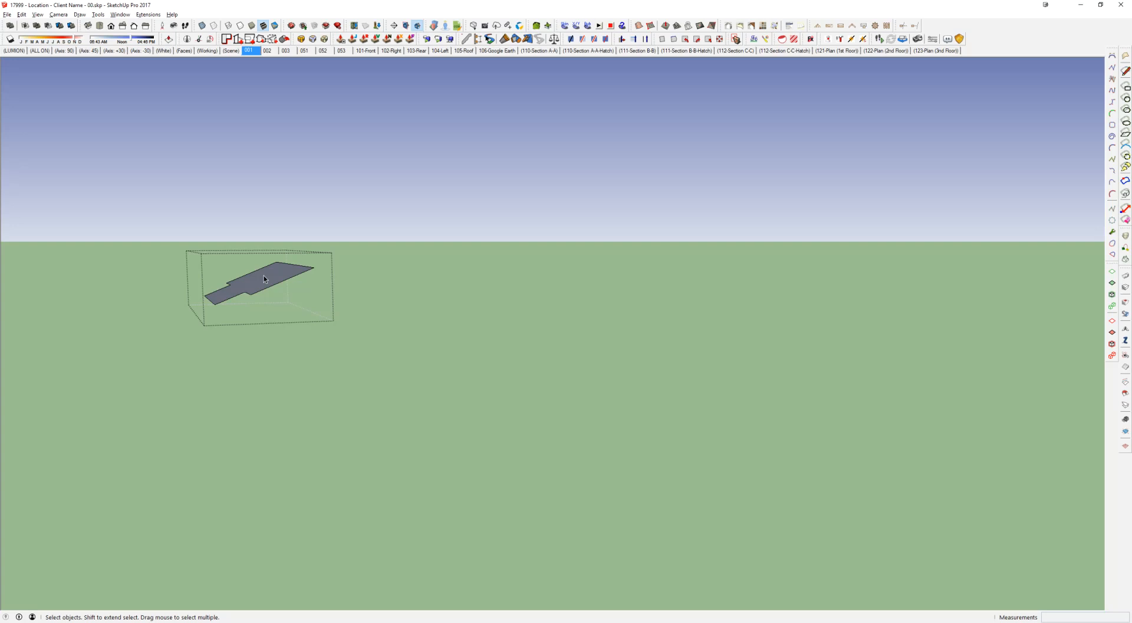
{"action": "key", "text": "Escape"}
{"action": "middle_click_drag", "start_coordinate": [264, 274], "coordinate": [349, 301]}
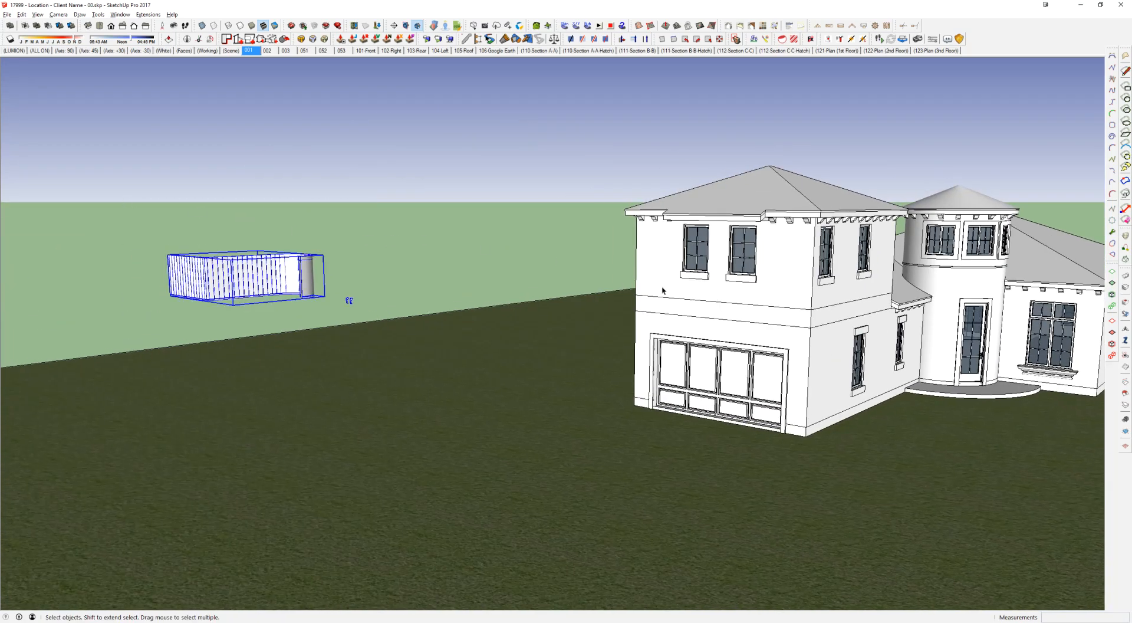
Step: Delete the CMU test wall beside the house and recall scene 001
{"action": "key", "text": "Delete"}
{"action": "scroll", "coordinate": [607, 356], "scroll_direction": "down", "scroll_amount": 2}
{"action": "middle_click_drag", "start_coordinate": [918, 362], "coordinate": [545, 307], "text": "shift"}
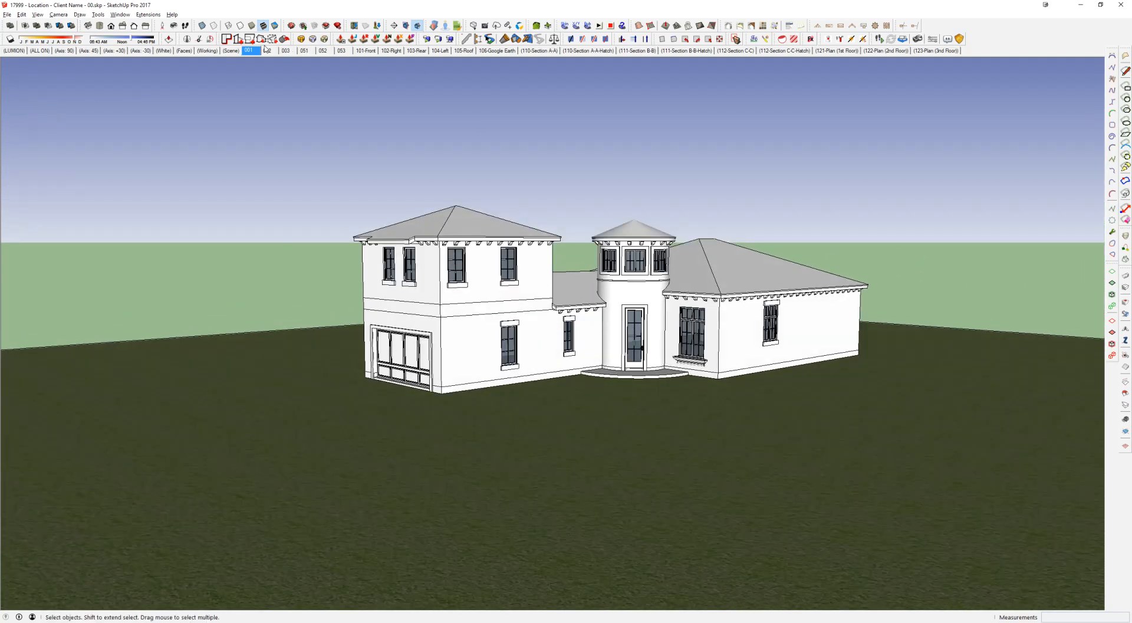
{"action": "left_click", "coordinate": [248, 50]}
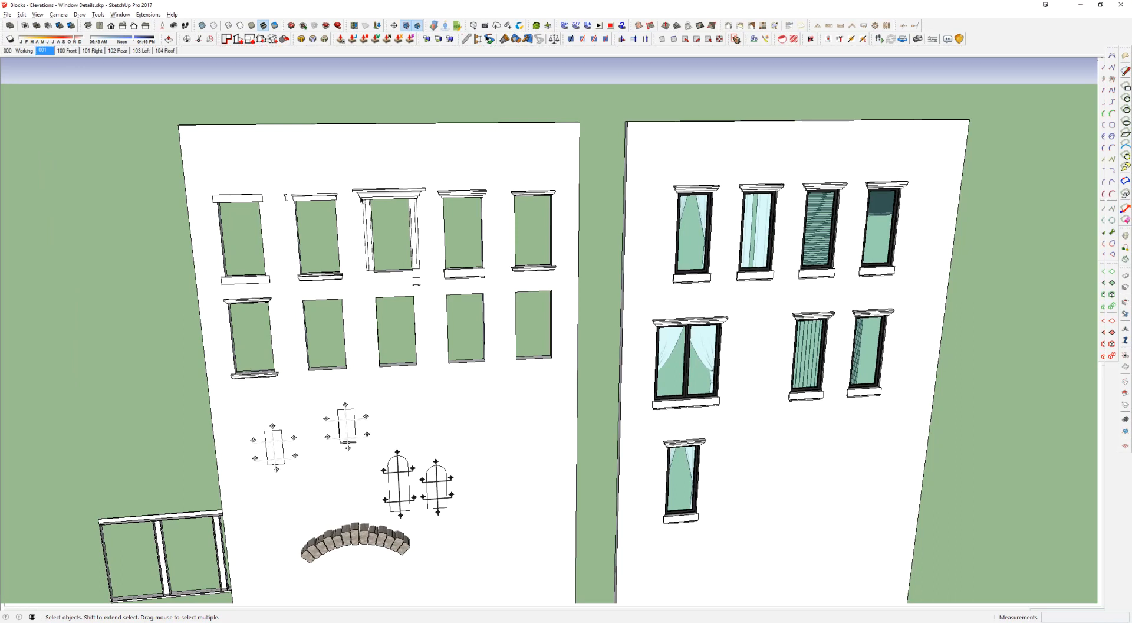
Step: Survey the window trim samples in the Blocks - Elevations - Window Details library model
{"action": "middle_click_drag", "start_coordinate": [361, 200], "coordinate": [567, 114]}
{"action": "scroll", "coordinate": [420, 401], "scroll_direction": "up", "scroll_amount": 3}
{"action": "scroll", "coordinate": [419, 399], "scroll_direction": "down", "scroll_amount": 3}
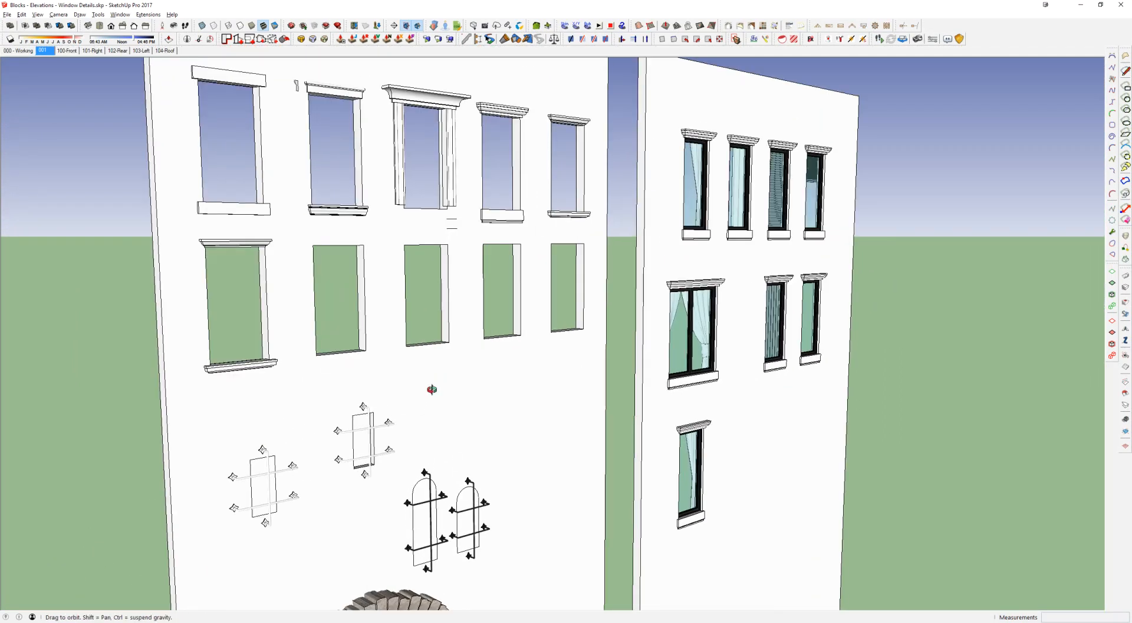
{"action": "middle_click_drag", "start_coordinate": [430, 387], "coordinate": [464, 489]}
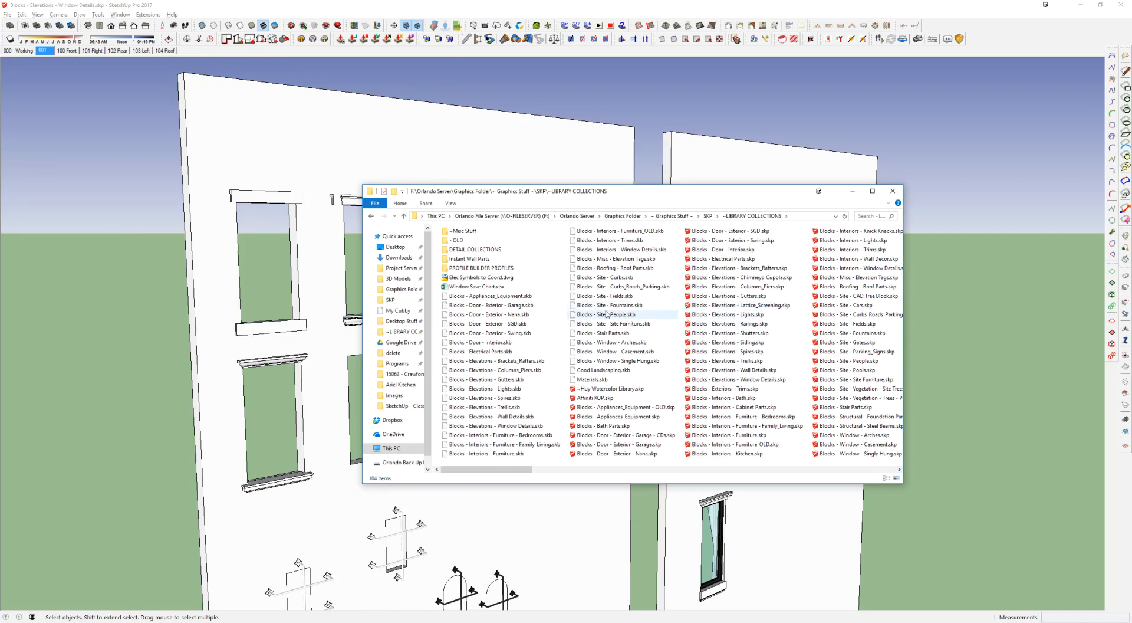
Step: Delete the .skb backup files from Blocks - Appliances_Equipment through Materials in the --LIBRARY COLLECTIONS folder
{"action": "left_click", "coordinate": [587, 379]}
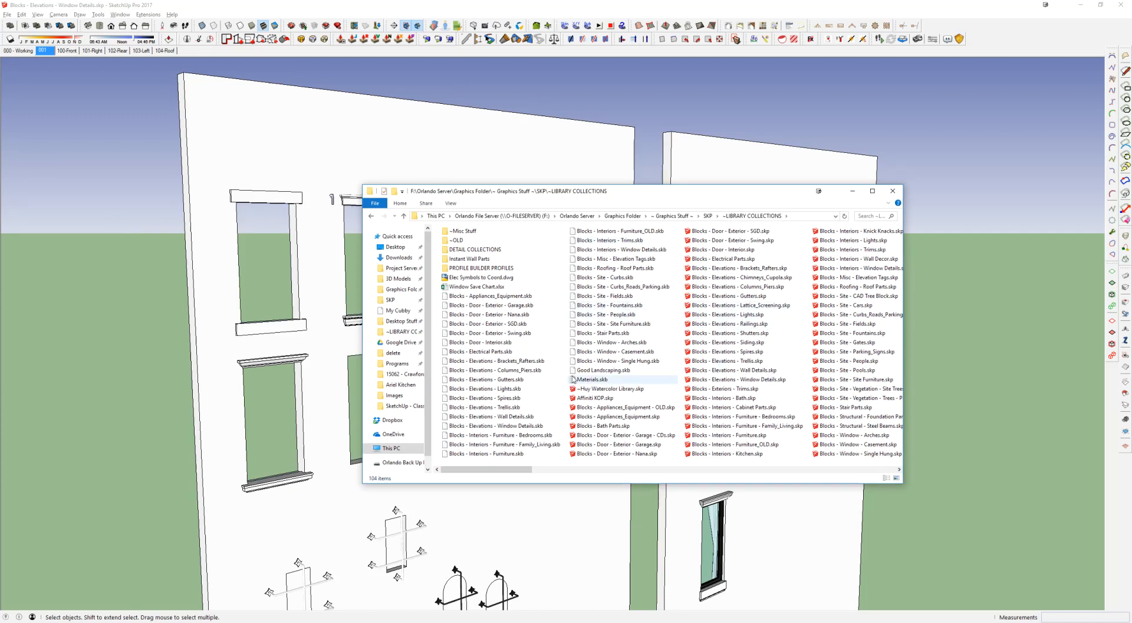
{"action": "left_click", "coordinate": [471, 298], "text": "shift"}
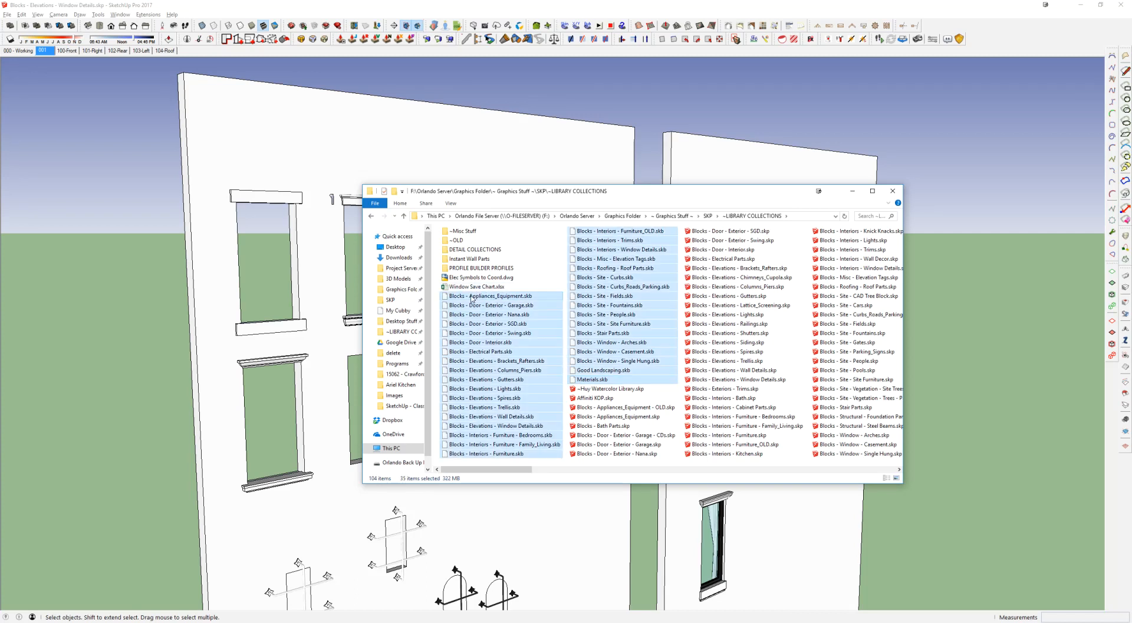
{"action": "key", "text": "Delete"}
{"action": "key", "text": "Return"}
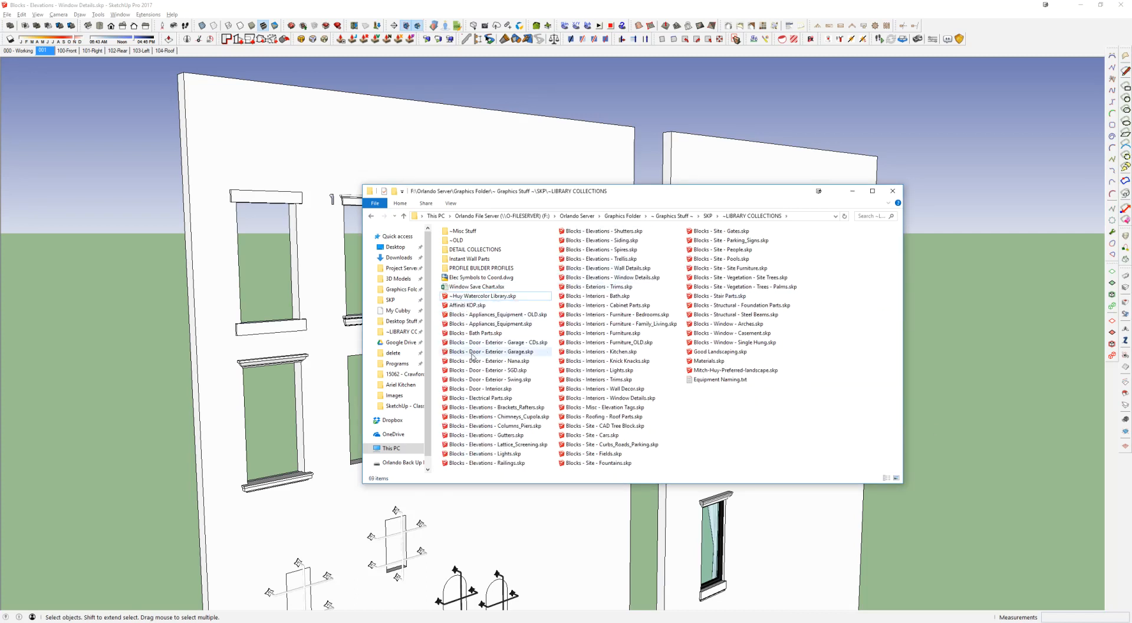
Step: Highlight the Elevations - Brackets_Rafters and Wall Details library files, and move the folder window clear of the model
{"action": "left_click", "coordinate": [495, 407]}
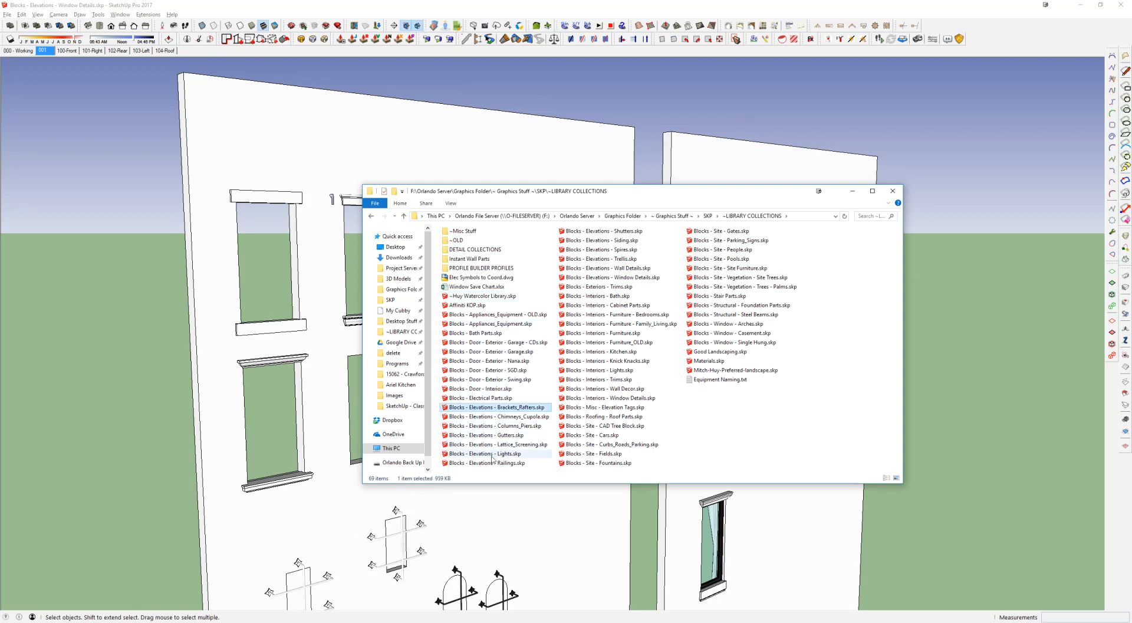
{"action": "left_click", "coordinate": [645, 268]}
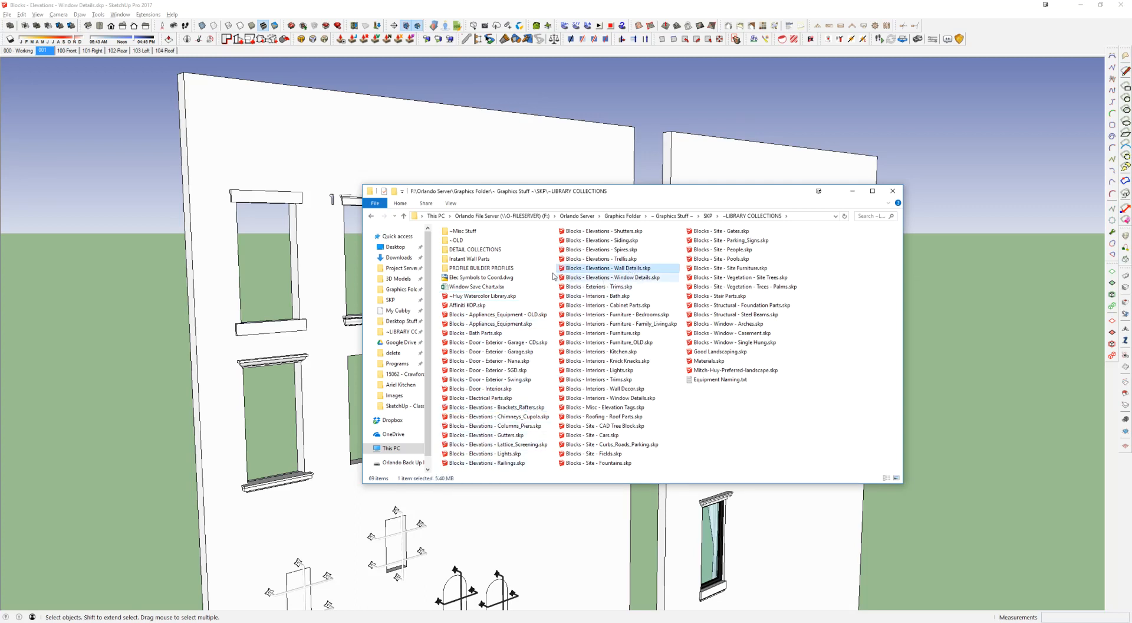
{"action": "left_click_drag", "start_coordinate": [600, 196], "coordinate": [882, 25]}
Step: Inspect the molded header and sill trim components on the upper row of window openings
{"action": "left_click", "coordinate": [457, 193]}
{"action": "scroll", "coordinate": [365, 209], "scroll_direction": "up", "scroll_amount": 5}
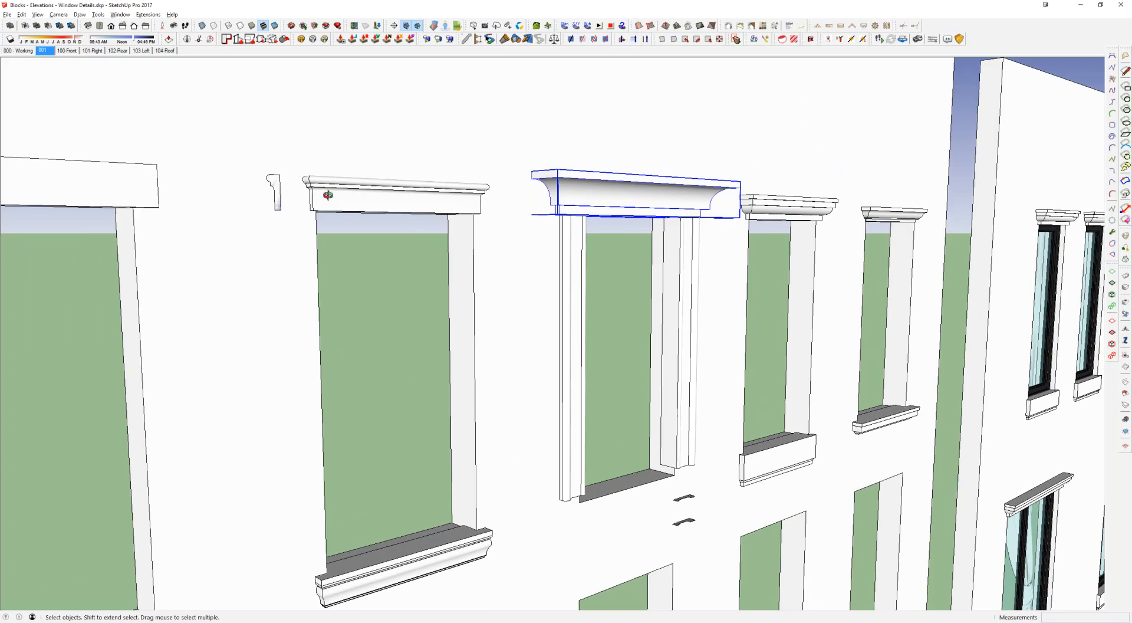
{"action": "middle_click_drag", "start_coordinate": [365, 208], "coordinate": [348, 125]}
{"action": "middle_click_drag", "start_coordinate": [440, 502], "coordinate": [420, 539]}
{"action": "triple_click", "coordinate": [456, 556]}
{"action": "key", "text": "i"}
{"action": "key", "text": "Escape"}
{"action": "scroll", "coordinate": [496, 503], "scroll_direction": "down", "scroll_amount": 1}
{"action": "left_click", "coordinate": [496, 503]}
{"action": "middle_click_drag", "start_coordinate": [496, 504], "coordinate": [397, 558]}
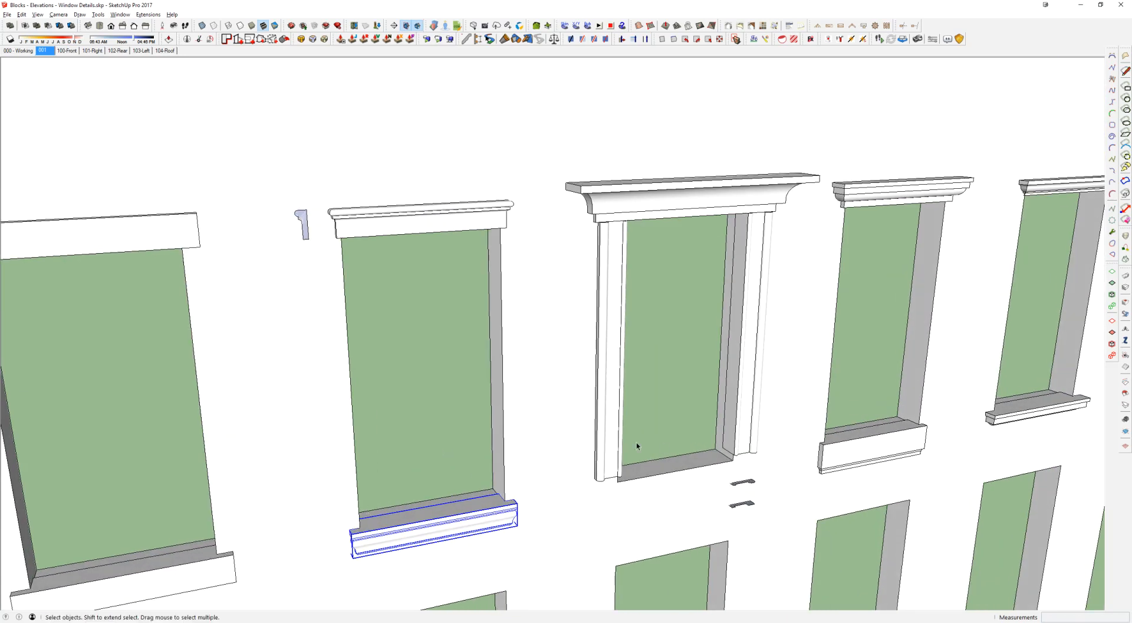
{"action": "scroll", "coordinate": [466, 441], "scroll_direction": "down", "scroll_amount": 5}
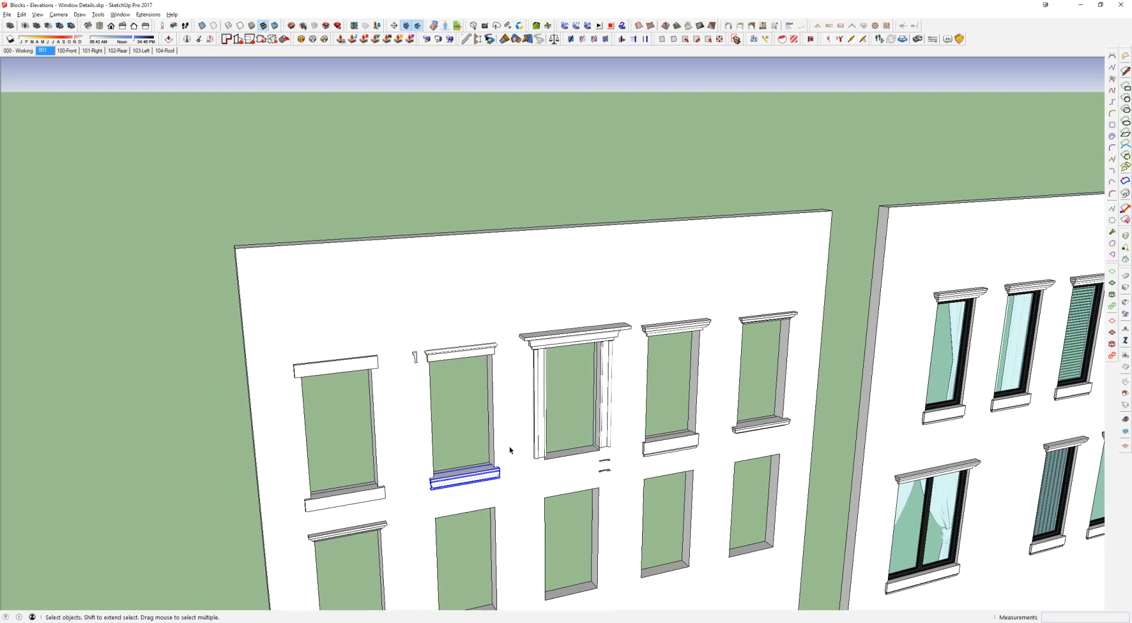
Step: View the blinds and curtains on the other side of the glazed window wall
{"action": "middle_click_drag", "start_coordinate": [505, 463], "coordinate": [461, 328], "text": "shift"}
{"action": "mouse_move", "coordinate": [923, 303]}
{"action": "middle_mouse_down", "text": "shift"}
{"action": "mouse_move", "coordinate": [510, 362]}
{"action": "mouse_move", "coordinate": [926, 313]}
{"action": "middle_mouse_up", "text": "shift"}
{"action": "scroll", "coordinate": [507, 356], "scroll_direction": "up", "scroll_amount": 5}
{"action": "scroll", "coordinate": [544, 311], "scroll_direction": "down", "scroll_amount": 3}
{"action": "middle_click_drag", "start_coordinate": [543, 311], "coordinate": [546, 402]}
{"action": "scroll", "coordinate": [576, 413], "scroll_direction": "down", "scroll_amount": 2}
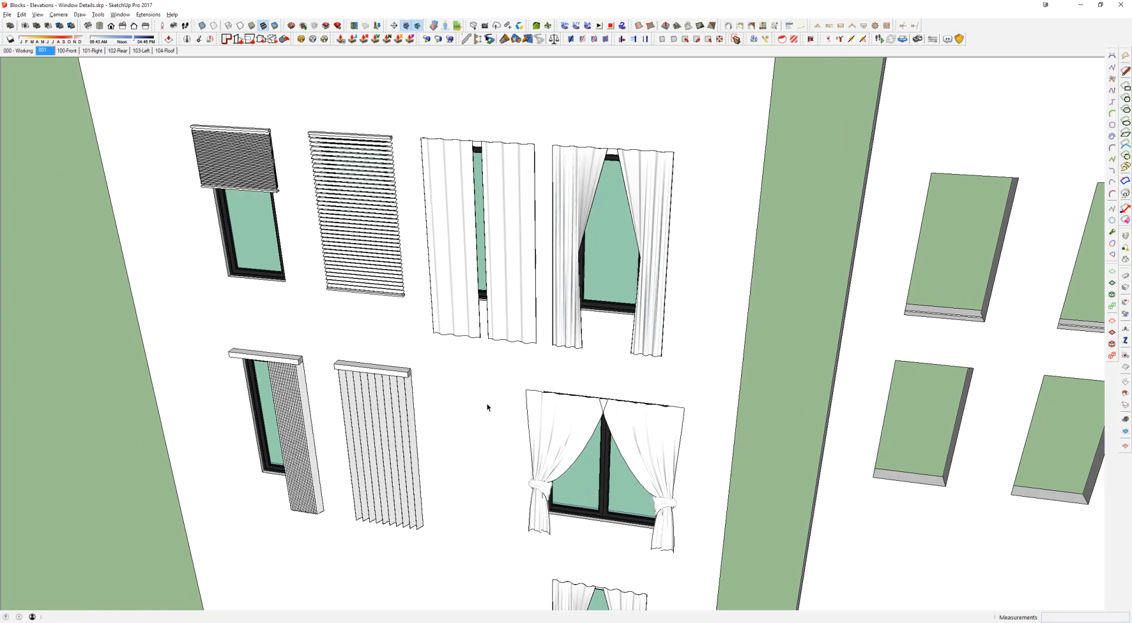
Step: Select the partly raised blind on the glazed window wall and examine it with the neighbouring slatted blind
{"action": "scroll", "coordinate": [495, 423], "scroll_direction": "down", "scroll_amount": 2}
{"action": "left_click", "coordinate": [286, 198]}
{"action": "scroll", "coordinate": [289, 200], "scroll_direction": "up", "scroll_amount": 3}
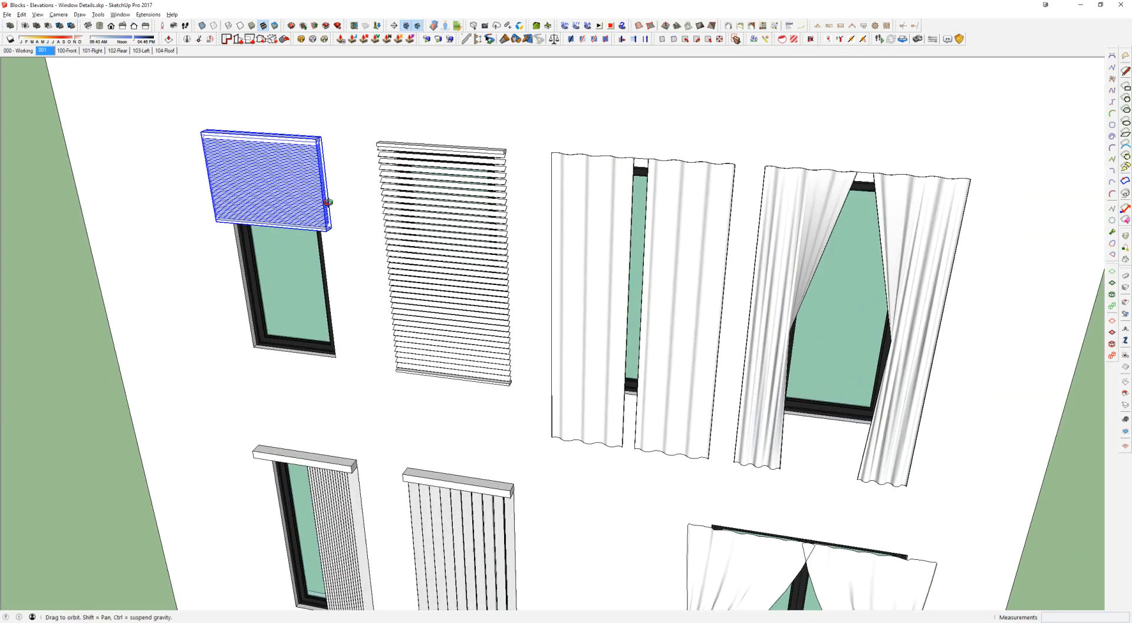
{"action": "middle_click_drag", "start_coordinate": [342, 205], "coordinate": [175, 126]}
{"action": "scroll", "coordinate": [352, 183], "scroll_direction": "up", "scroll_amount": 1}
{"action": "scroll", "coordinate": [352, 185], "scroll_direction": "up", "scroll_amount": 2}
{"action": "middle_click_drag", "start_coordinate": [352, 186], "coordinate": [336, 197]}
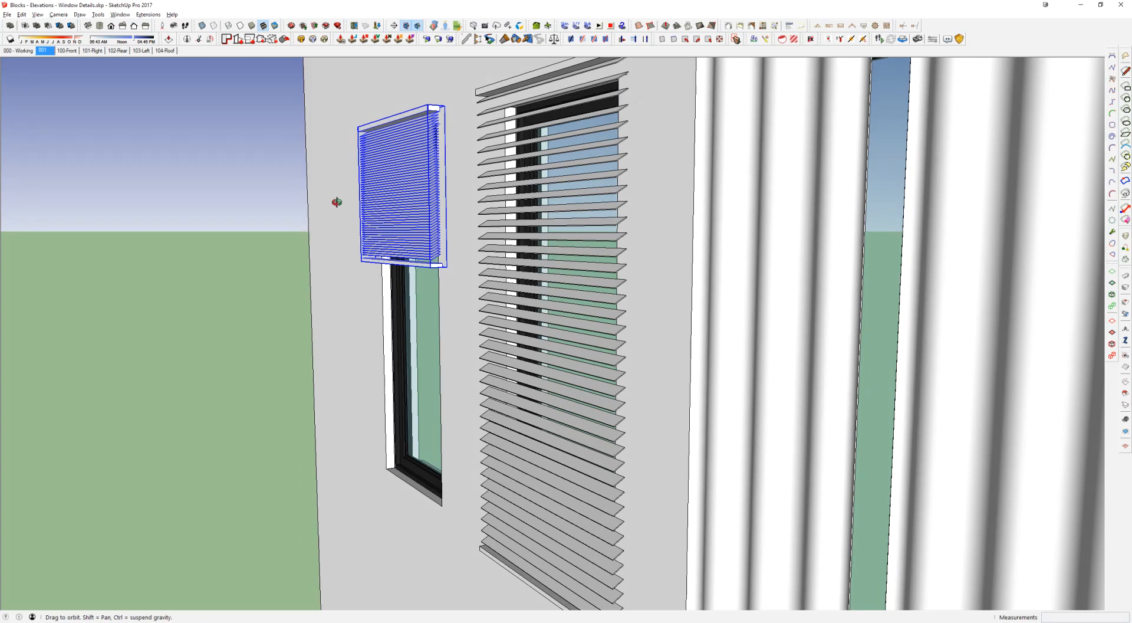
Step: Select the full-height slatted blind and examine the vertical blinds and tied curtains in the rows below it
{"action": "left_click", "coordinate": [528, 148]}
{"action": "scroll", "coordinate": [586, 172], "scroll_direction": "down", "scroll_amount": 4}
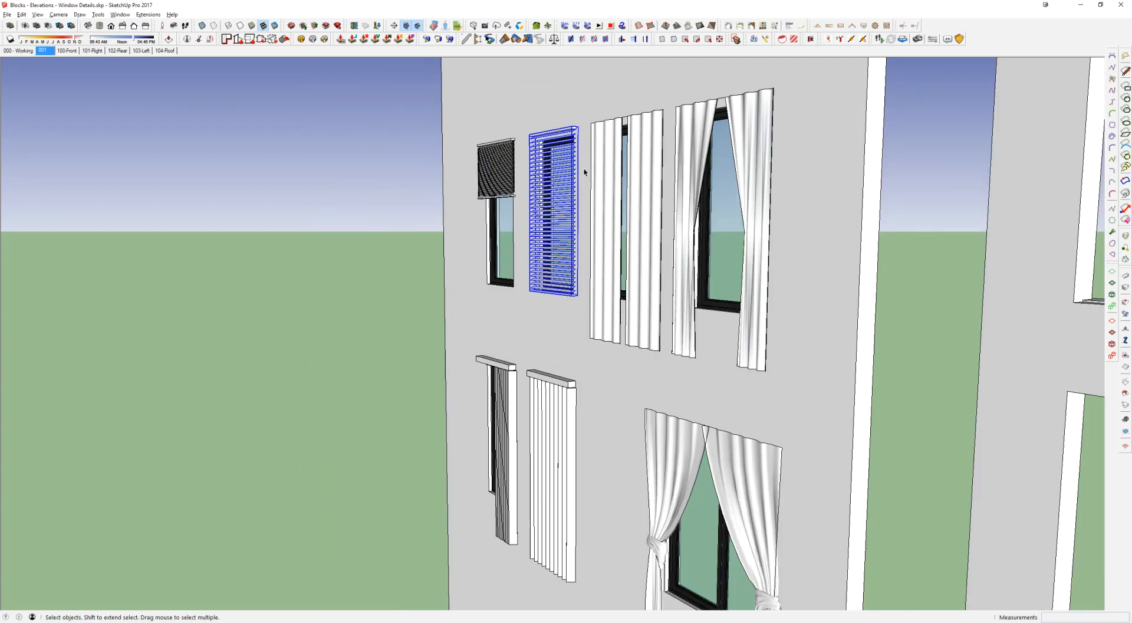
{"action": "middle_click_drag", "start_coordinate": [652, 389], "coordinate": [620, 239]}
{"action": "scroll", "coordinate": [621, 239], "scroll_direction": "up", "scroll_amount": 2}
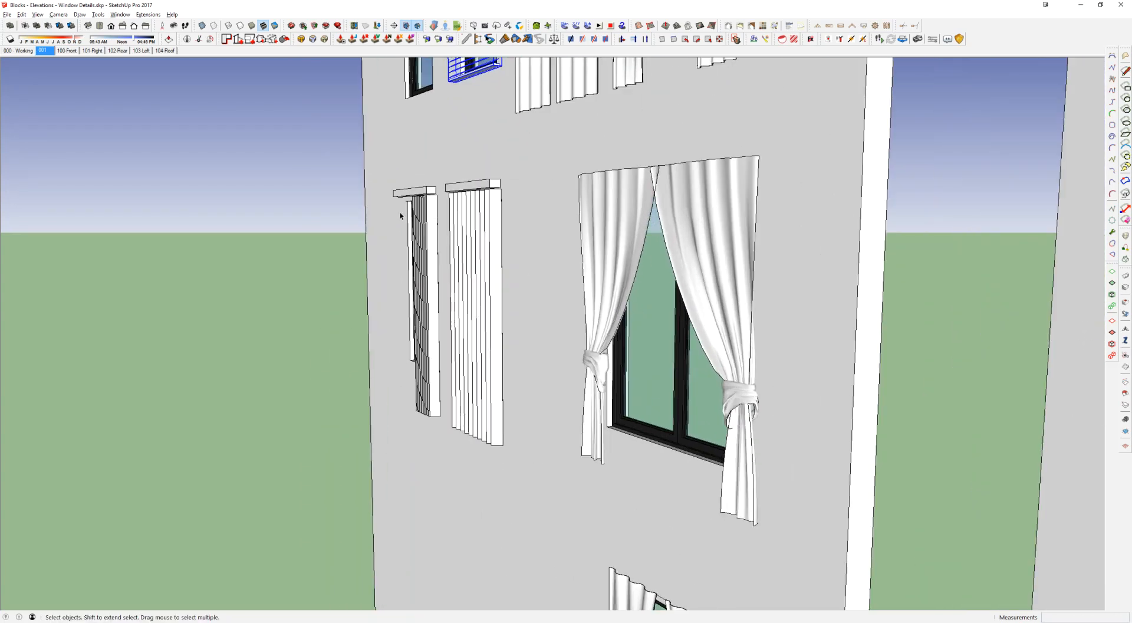
{"action": "middle_click_drag", "start_coordinate": [495, 298], "coordinate": [779, 272]}
{"action": "scroll", "coordinate": [779, 272], "scroll_direction": "down", "scroll_amount": 2}
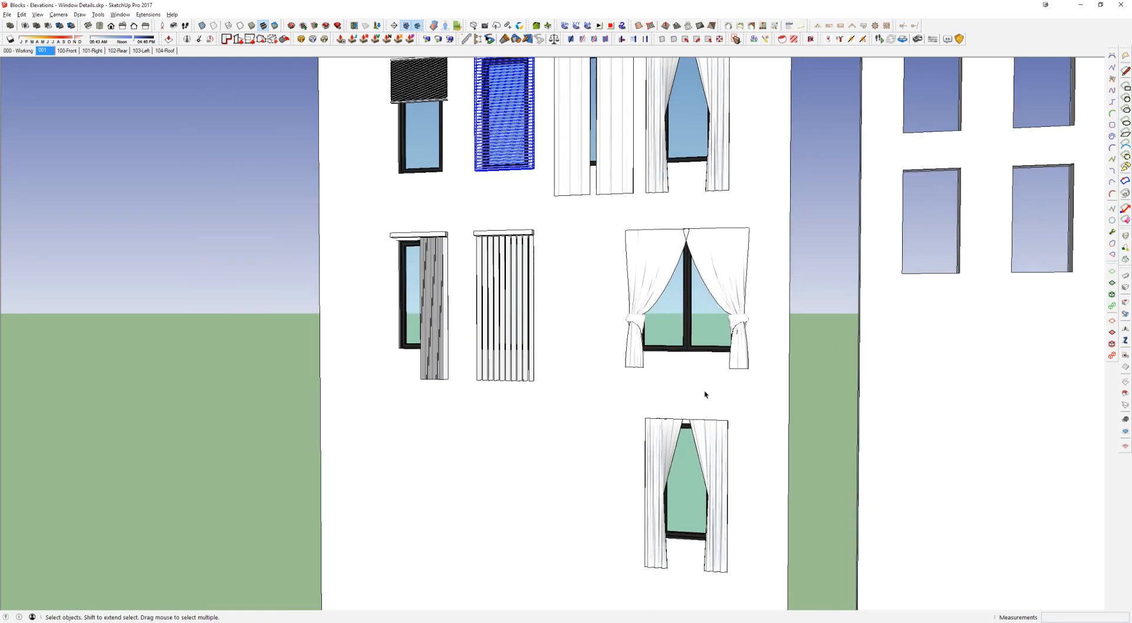
{"action": "middle_click_drag", "start_coordinate": [709, 397], "coordinate": [693, 411]}
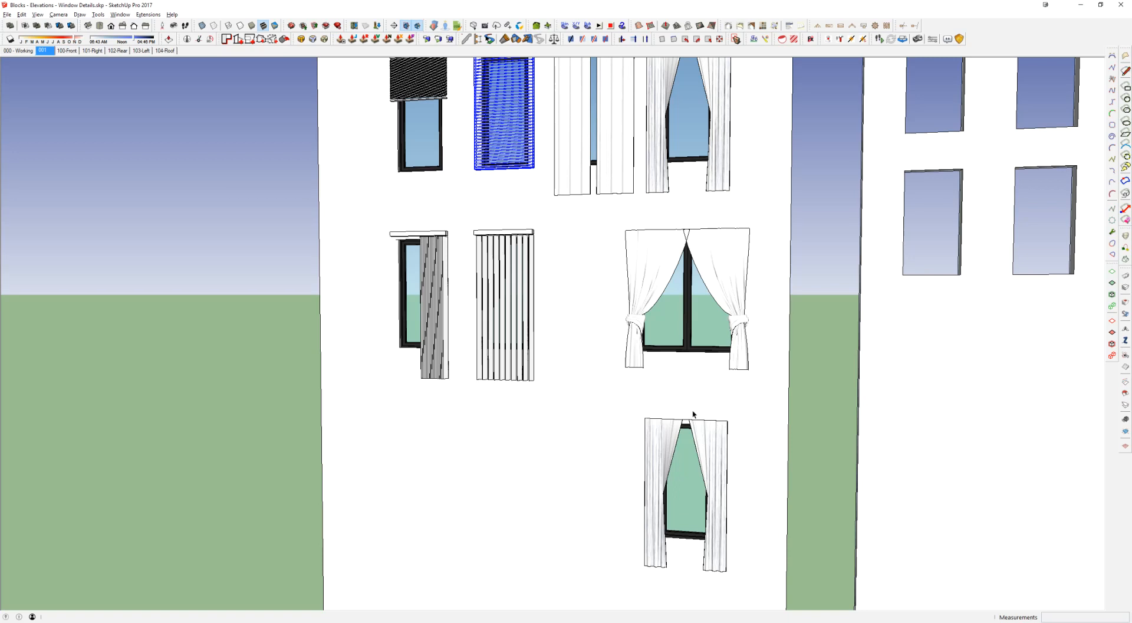
Step: Examine the outside of the glazed window wall together with the neighbouring wall of trims, shutter hardware and stone arch
{"action": "middle_click_drag", "start_coordinate": [693, 414], "coordinate": [266, 406]}
{"action": "middle_click_drag", "start_coordinate": [609, 255], "coordinate": [295, 319]}
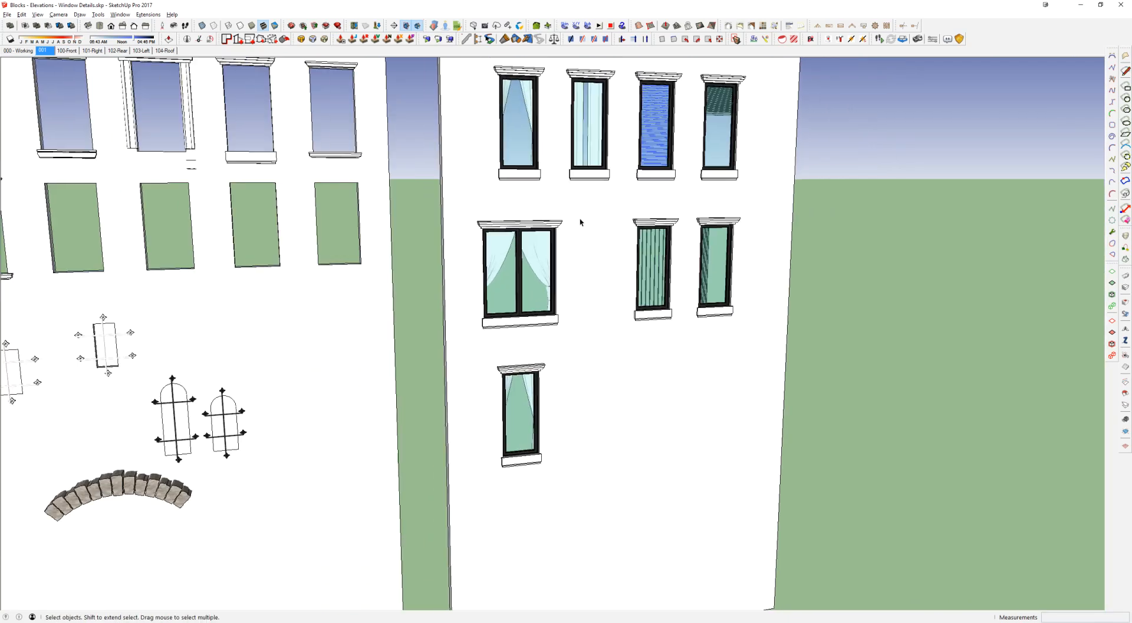
{"action": "scroll", "coordinate": [583, 230], "scroll_direction": "down", "scroll_amount": 5}
{"action": "scroll", "coordinate": [594, 236], "scroll_direction": "up", "scroll_amount": 1}
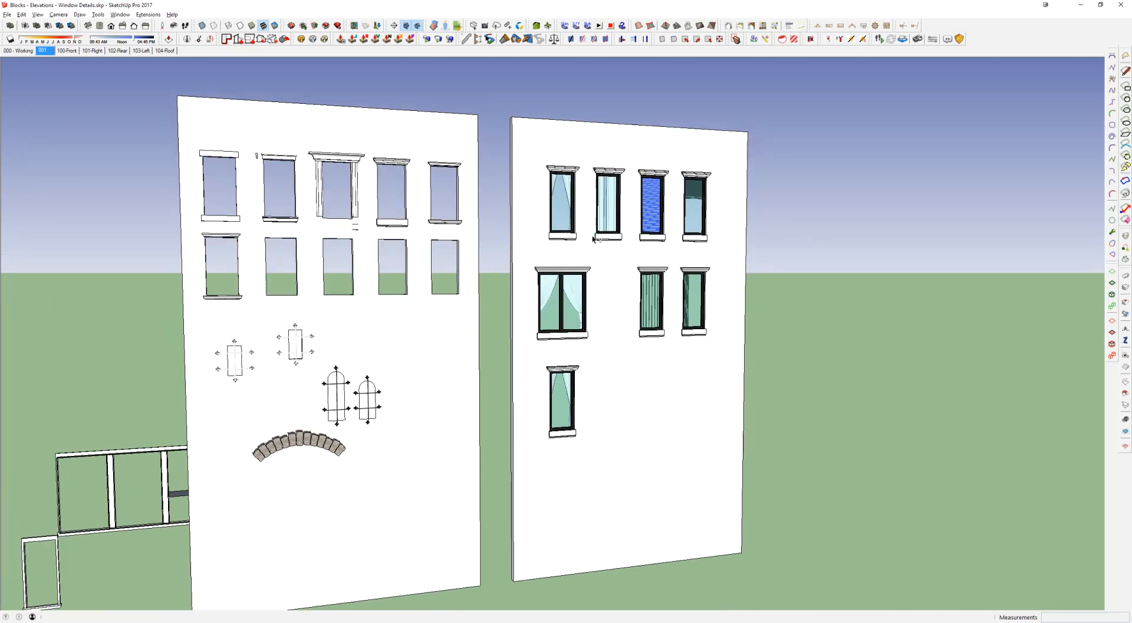
{"action": "middle_click_drag", "start_coordinate": [366, 327], "coordinate": [539, 286]}
{"action": "scroll", "coordinate": [322, 350], "scroll_direction": "up", "scroll_amount": 2}
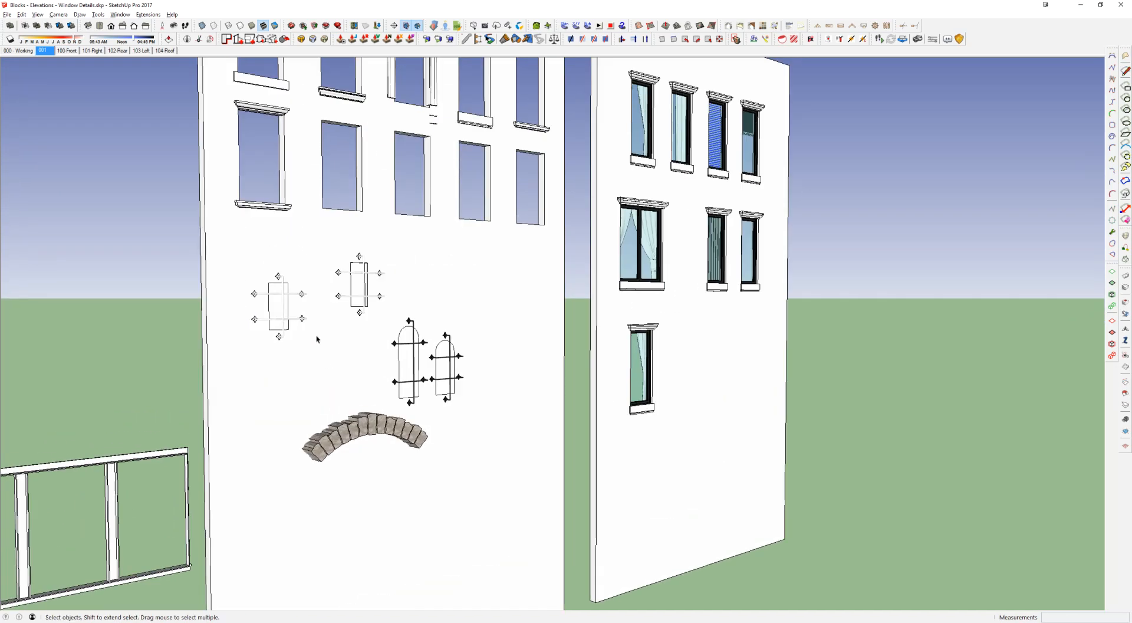
{"action": "scroll", "coordinate": [368, 353], "scroll_direction": "down", "scroll_amount": 3}
{"action": "middle_click_drag", "start_coordinate": [367, 328], "coordinate": [323, 439]}
{"action": "scroll", "coordinate": [361, 346], "scroll_direction": "up", "scroll_amount": 1}
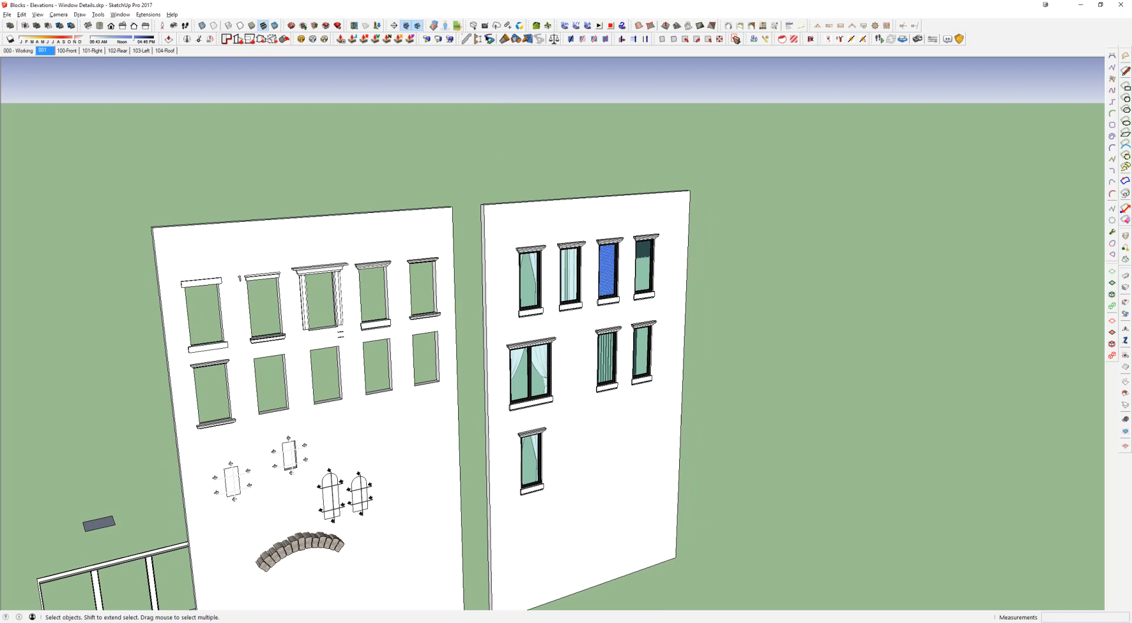
{"action": "middle_click_drag", "start_coordinate": [414, 416], "coordinate": [445, 400], "text": "shift"}
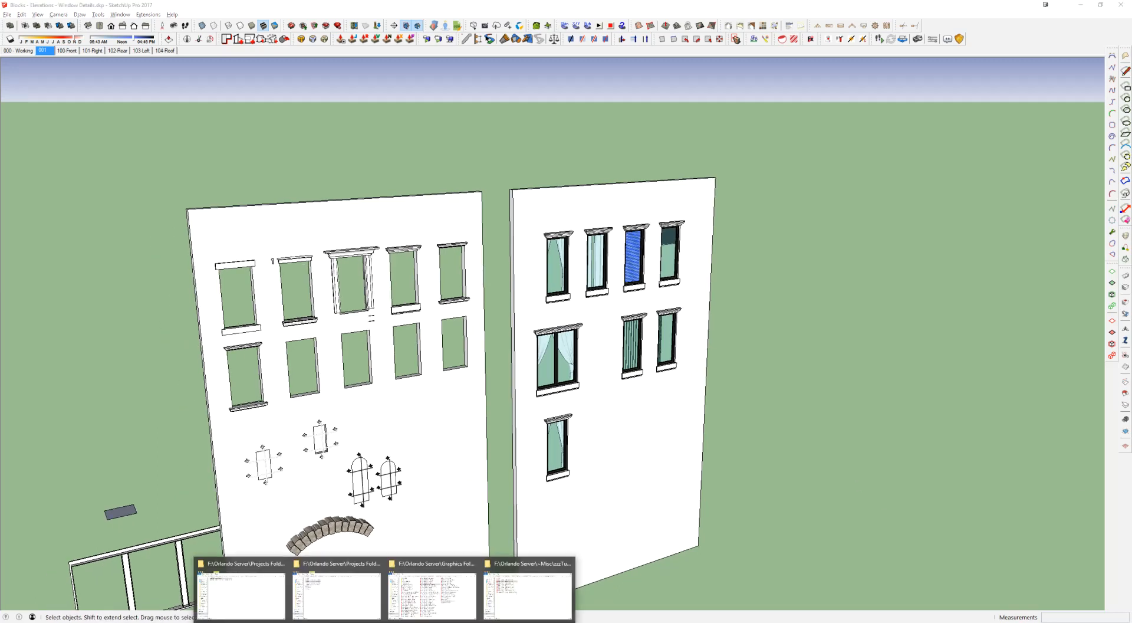
Step: Switch to the 17999 - Location - Client Name - 00 model and open the single-storey wing's roof down to its large sloping face
{"action": "mouse_move", "coordinate": [505, 602]}
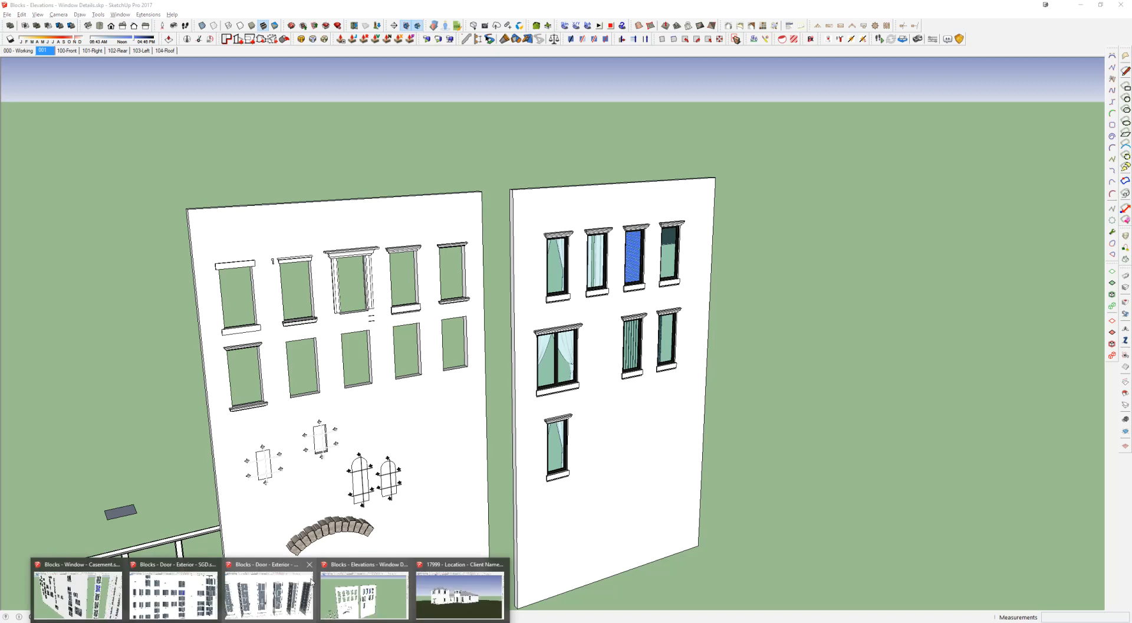
{"action": "left_click", "coordinate": [463, 584]}
{"action": "scroll", "coordinate": [596, 344], "scroll_direction": "up", "scroll_amount": 3}
{"action": "middle_click_drag", "start_coordinate": [640, 301], "coordinate": [702, 354]}
{"action": "double_click", "coordinate": [794, 290]}
{"action": "double_click", "coordinate": [794, 291]}
{"action": "left_click", "coordinate": [793, 291]}
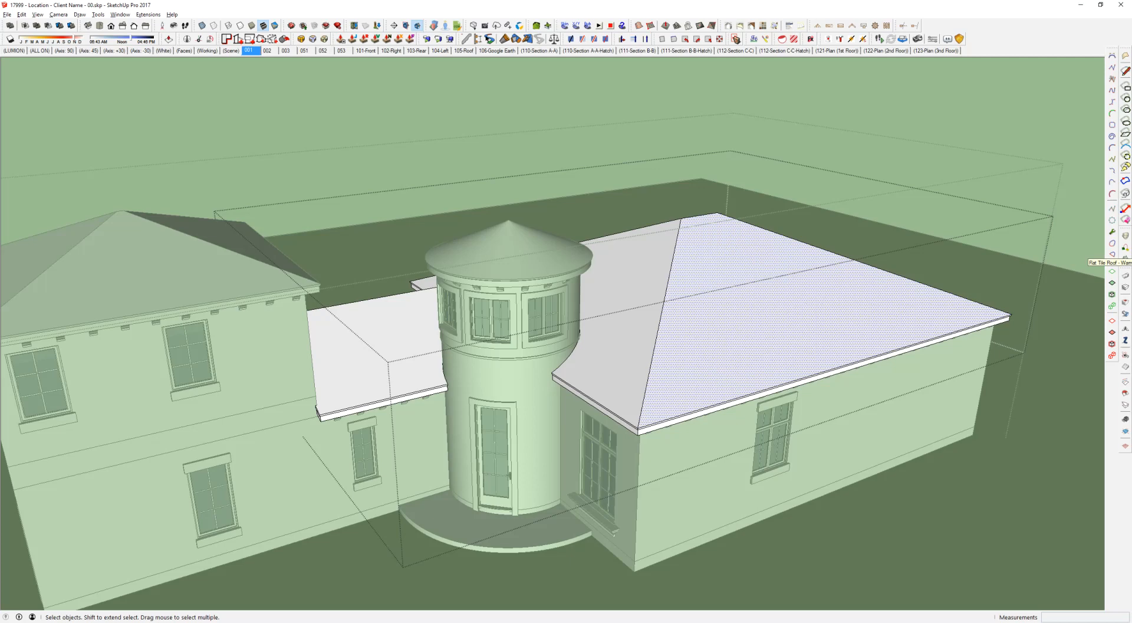
Step: Paint the large sloping face of the single-storey wing's hip roof with a grey tile roof texture
{"action": "middle_click_drag", "start_coordinate": [667, 259], "coordinate": [600, 374]}
{"action": "scroll", "coordinate": [601, 374], "scroll_direction": "up", "scroll_amount": 1}
{"action": "left_click", "coordinate": [603, 372]}
{"action": "middle_click_drag", "start_coordinate": [735, 259], "coordinate": [702, 408]}
{"action": "scroll", "coordinate": [486, 360], "scroll_direction": "down", "scroll_amount": 4}
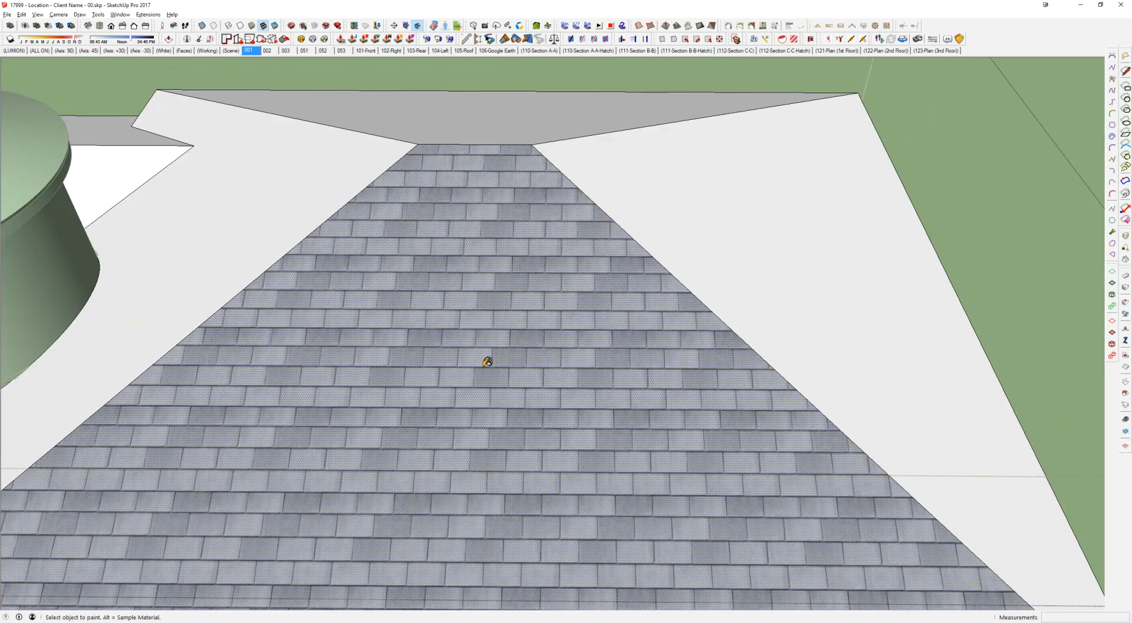
{"action": "middle_click_drag", "start_coordinate": [486, 361], "coordinate": [536, 335]}
{"action": "scroll", "coordinate": [537, 335], "scroll_direction": "up", "scroll_amount": 2}
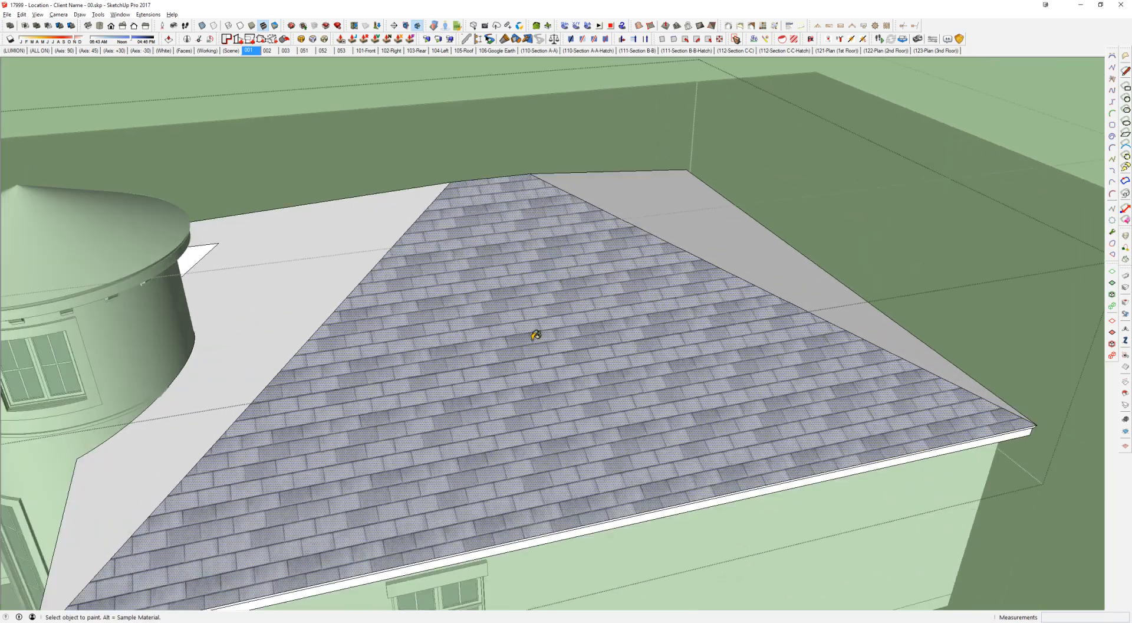
Step: Sample the plain material from the adjacent roof face, repaint the textured slope with it, and leave the roof group
{"action": "left_click", "coordinate": [641, 196], "text": "alt"}
{"action": "left_click", "coordinate": [548, 278]}
{"action": "scroll", "coordinate": [550, 274], "scroll_direction": "down", "scroll_amount": 2}
{"action": "key", "text": "space"}
{"action": "key", "text": "Escape"}
{"action": "key", "text": "Escape"}
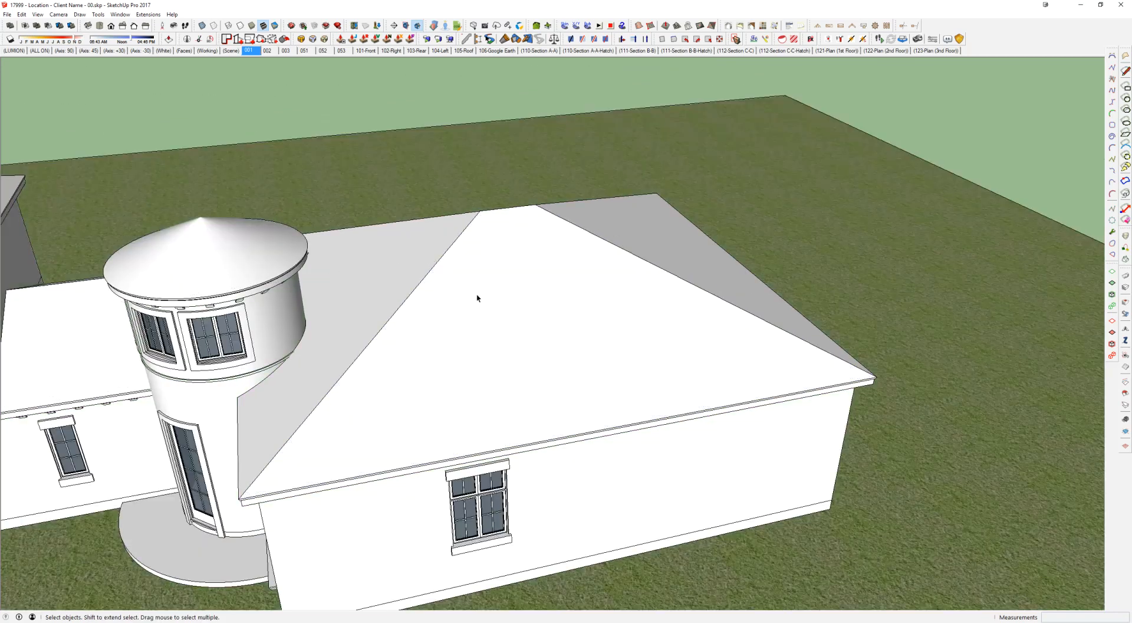
Step: View the whole house from the front near eye level, taking in both wings and the entry tower
{"action": "middle_click_drag", "start_coordinate": [478, 298], "coordinate": [748, 179]}
{"action": "scroll", "coordinate": [749, 176], "scroll_direction": "down", "scroll_amount": 2}
{"action": "middle_click_drag", "start_coordinate": [660, 236], "coordinate": [684, 198]}
{"action": "middle_click_drag", "start_coordinate": [684, 199], "coordinate": [684, 216], "text": "shift"}
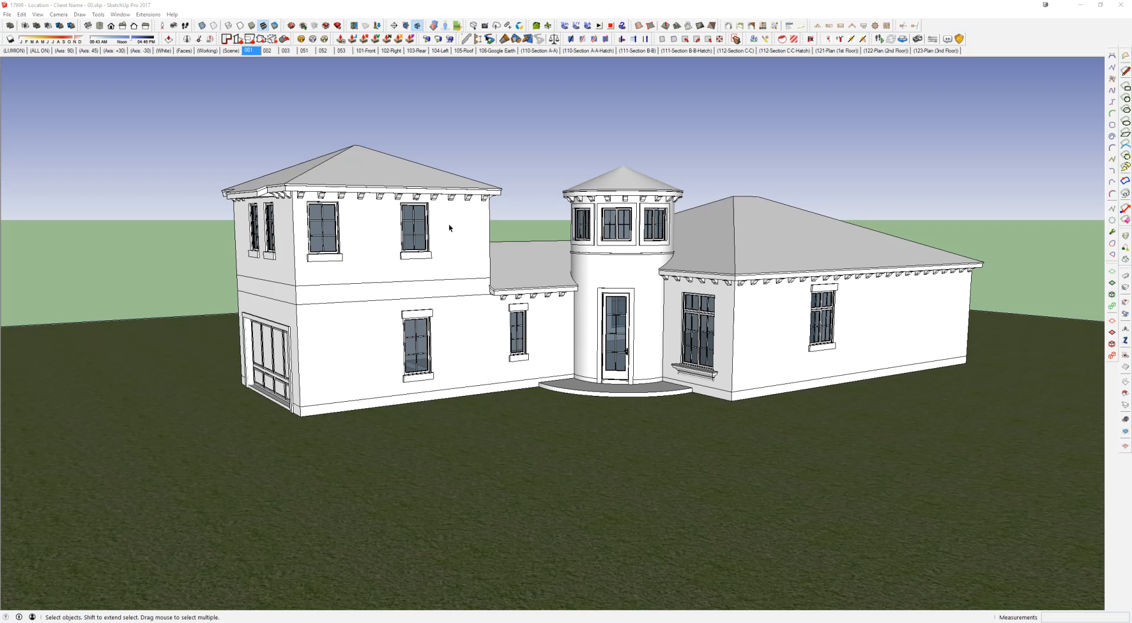
{"action": "middle_click_drag", "start_coordinate": [592, 281], "coordinate": [508, 339]}
{"action": "scroll", "coordinate": [508, 340], "scroll_direction": "up", "scroll_amount": 1}
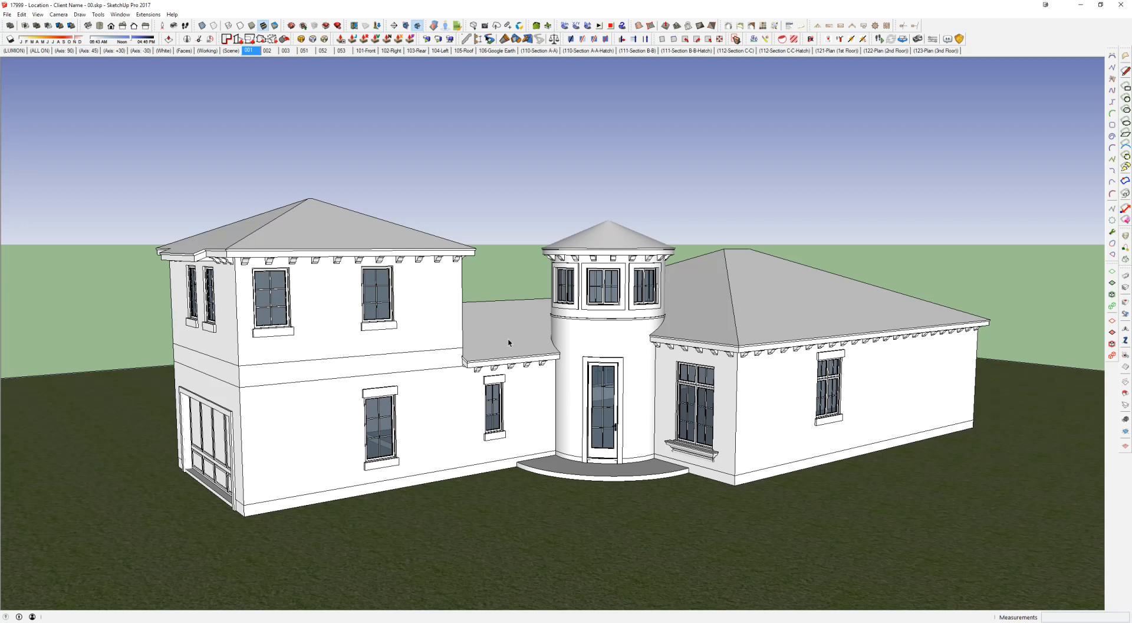
{"action": "middle_click_drag", "start_coordinate": [508, 341], "coordinate": [511, 313]}
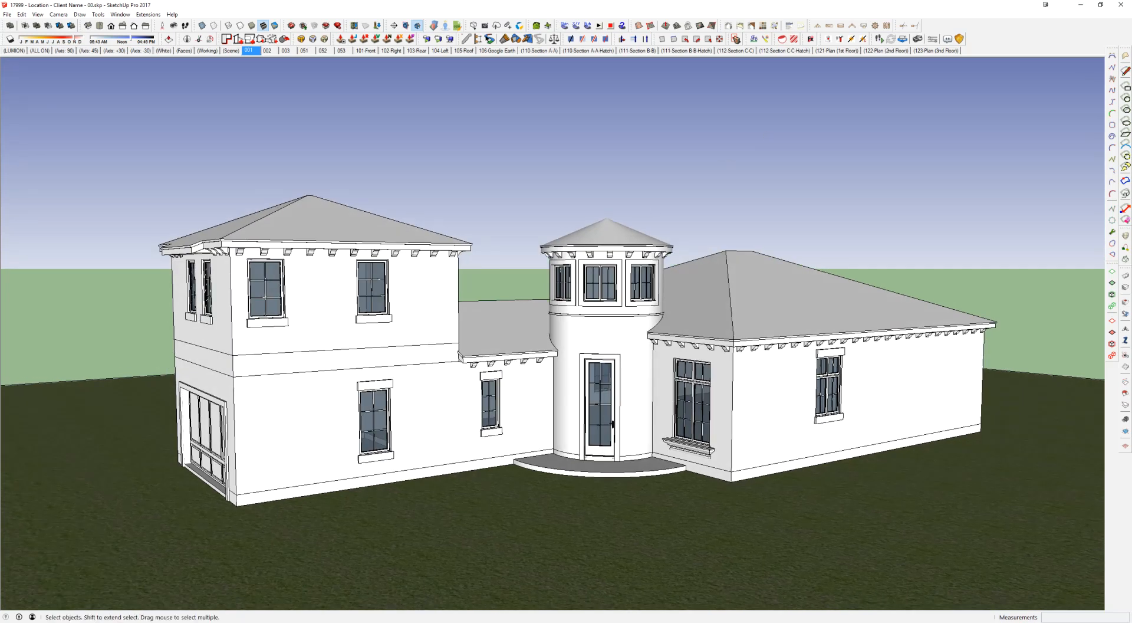